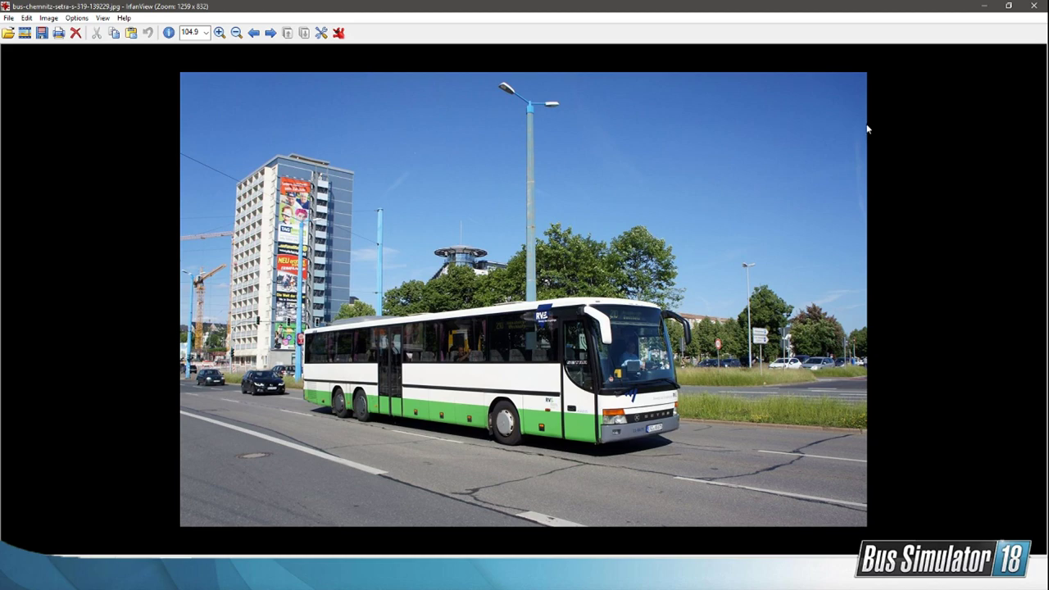
# Step: Close the bus photo, view the Logo_RVE_4c_mitClaim image from the StreamPodklady folder, and return to the Unreal Editor
pyautogui.click(1034, 6)
pyautogui.click(779, 394)
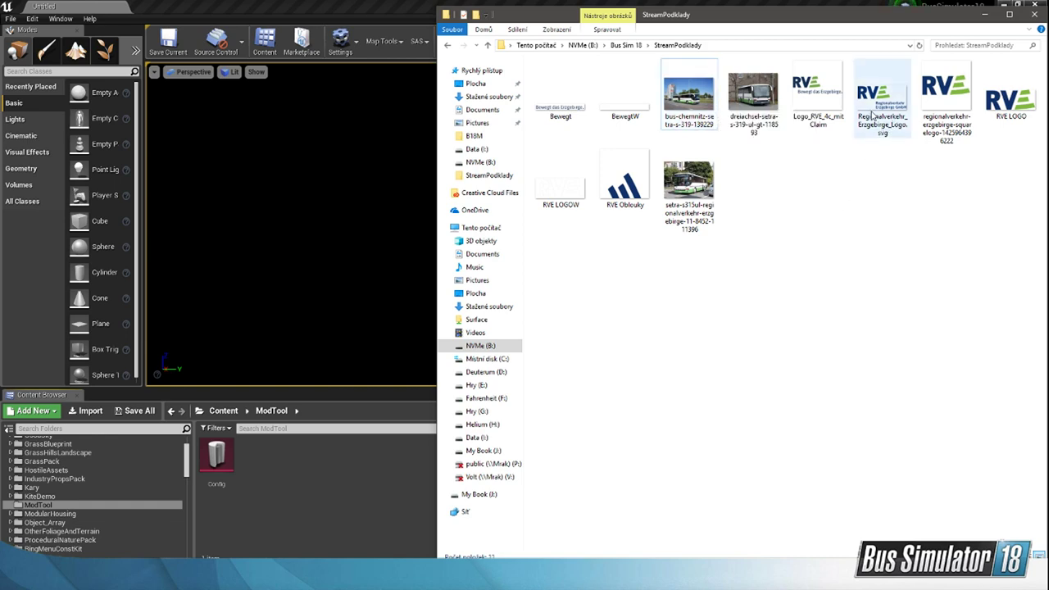
pyautogui.doubleClick(819, 97)
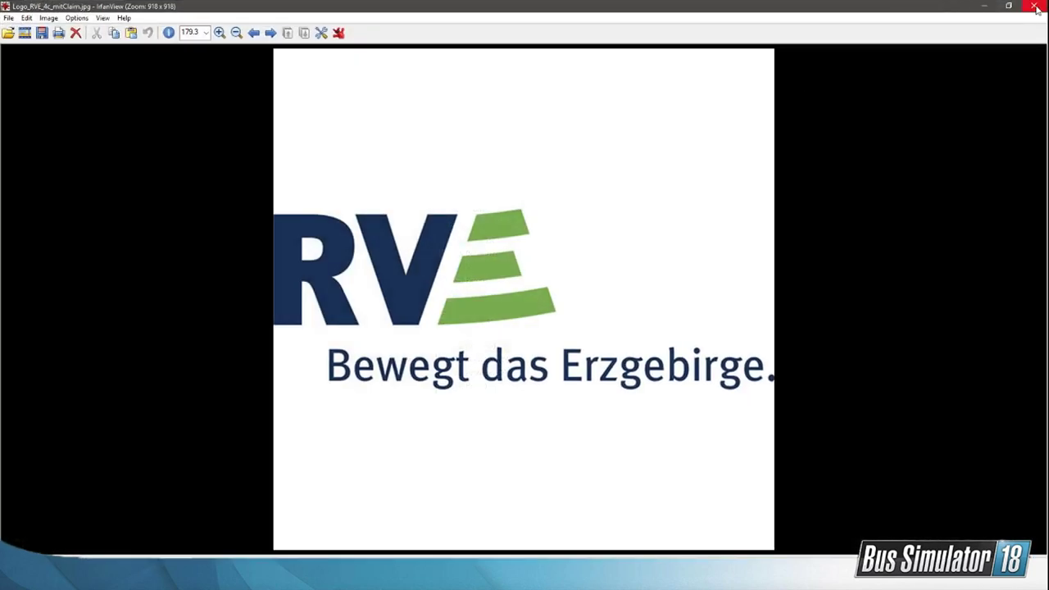
pyautogui.click(1034, 7)
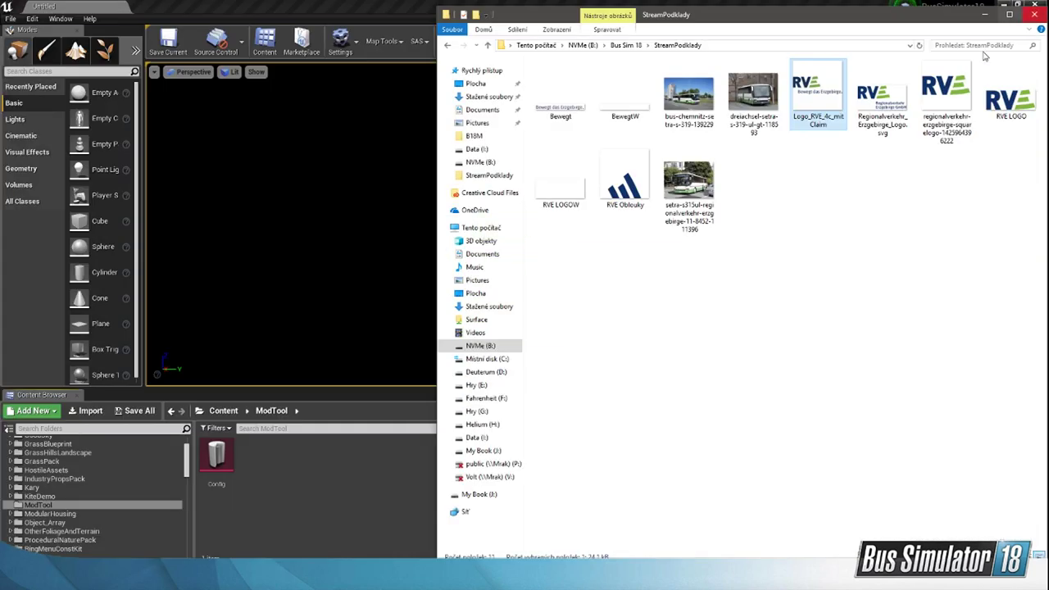
pyautogui.click(394, 455)
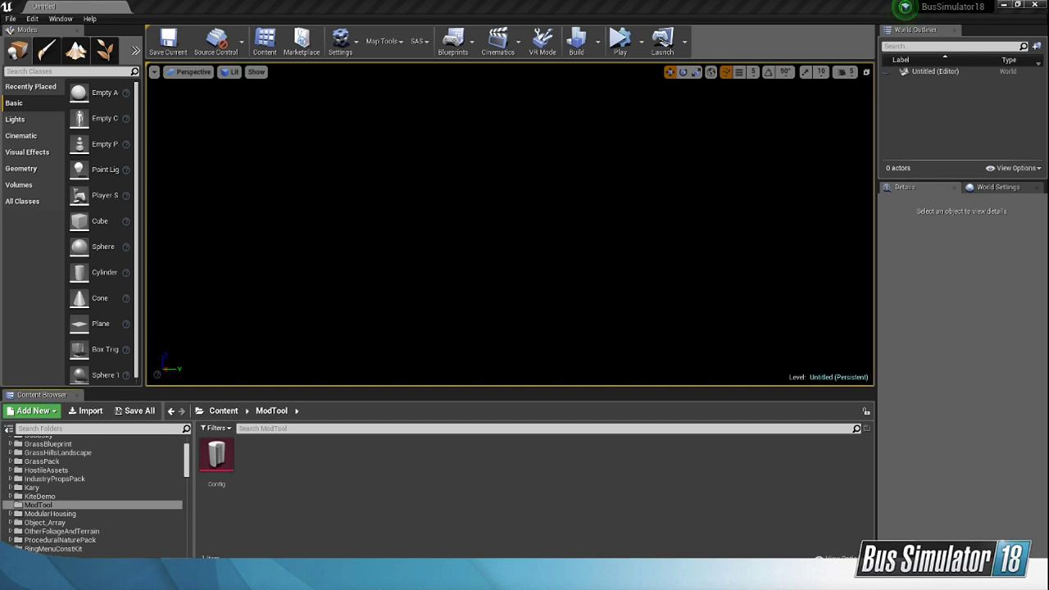
pyautogui.moveTo(0, 90); pyautogui.dragTo(614, 114)
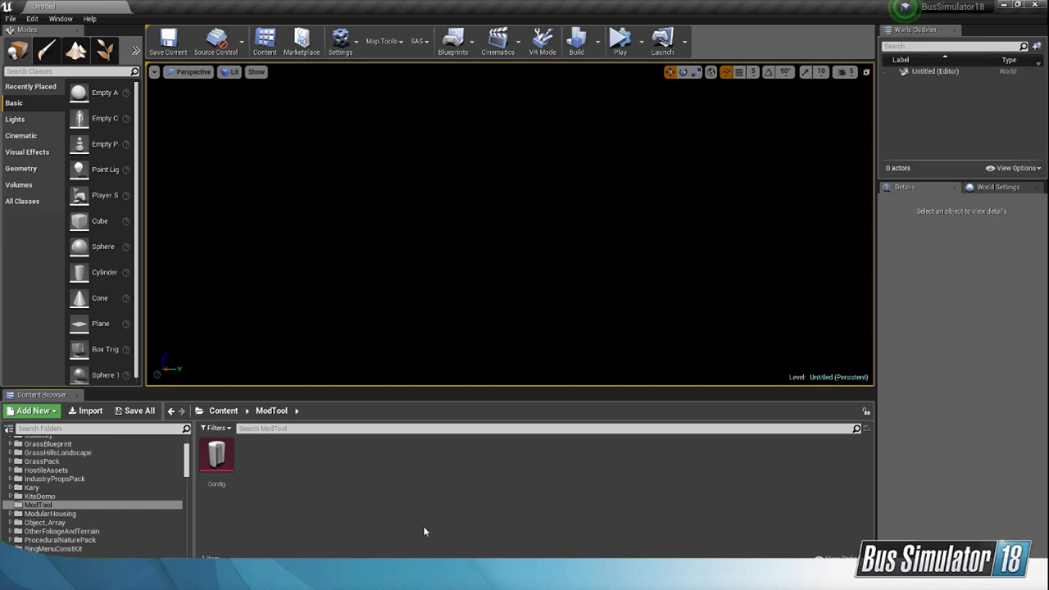
pyautogui.hotkey('alt', 'Tab')
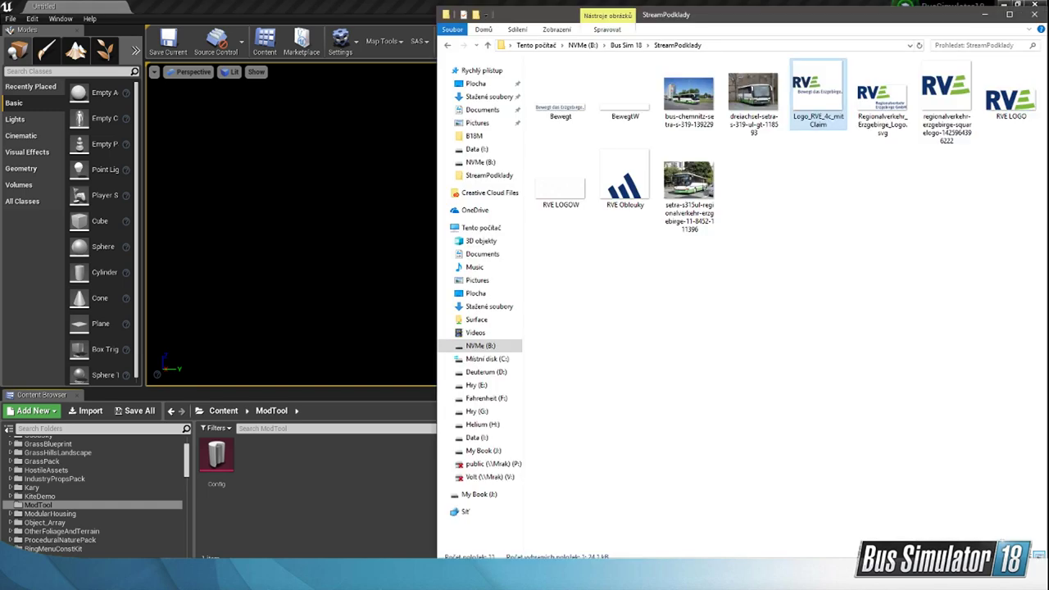
pyautogui.hotkey('alt', 'Tab')
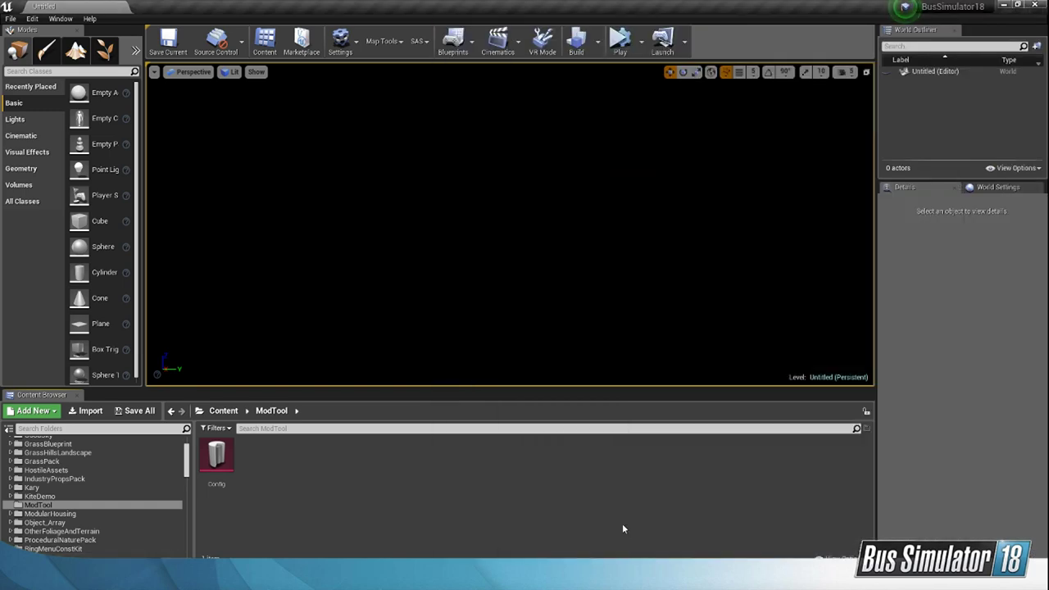
# Step: Switch to Total Commander and open the SteamLibrary folder at the root of drive H
pyautogui.hotkey('alt', 'Tab')
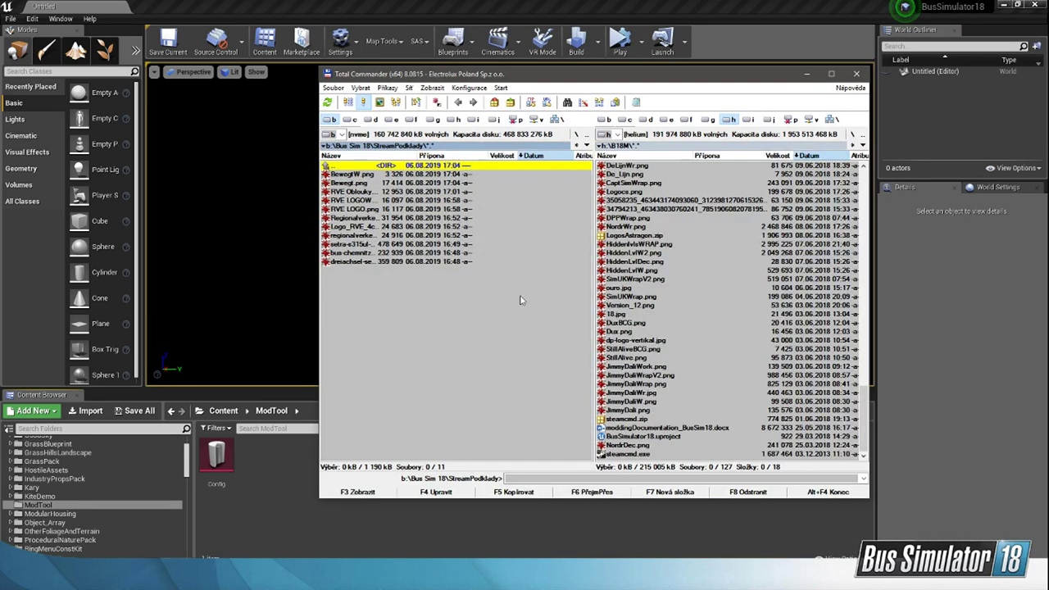
pyautogui.scroll(20, 696, 287)
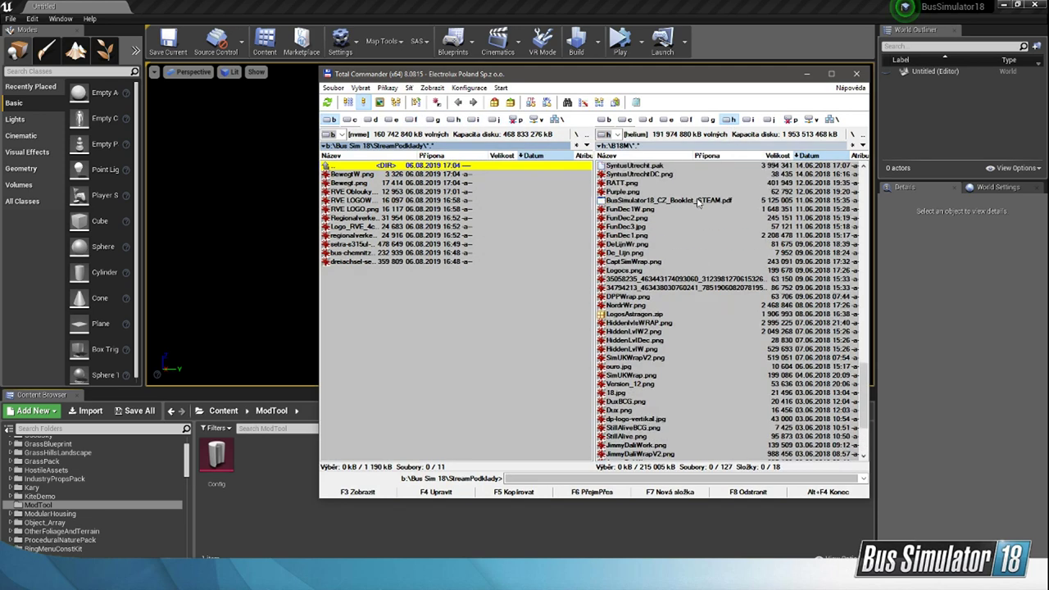
pyautogui.doubleClick(647, 164)
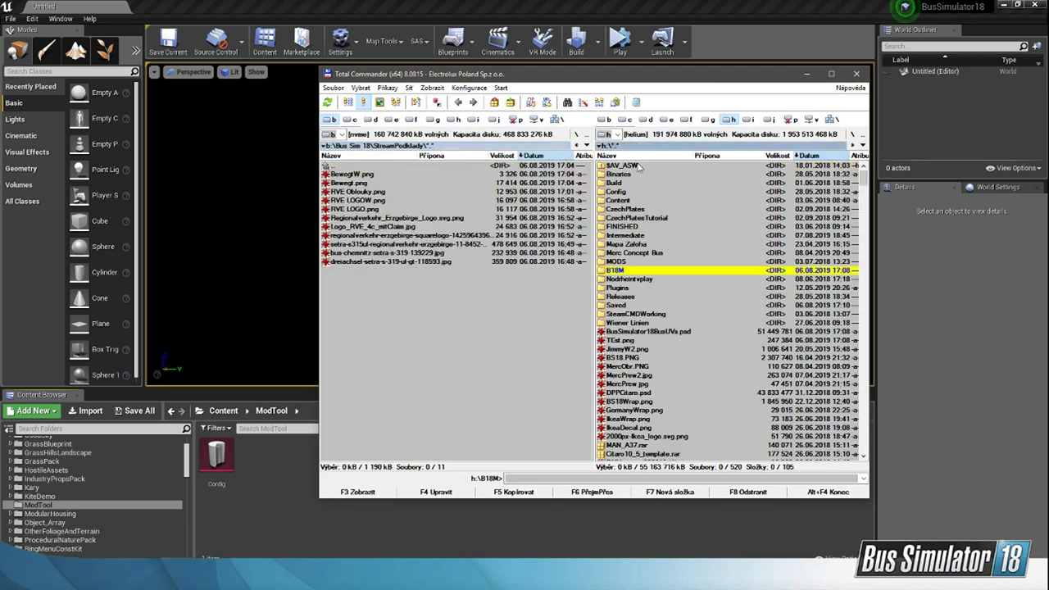
pyautogui.scroll(-4, 626, 402)
pyautogui.scroll(1, 628, 403)
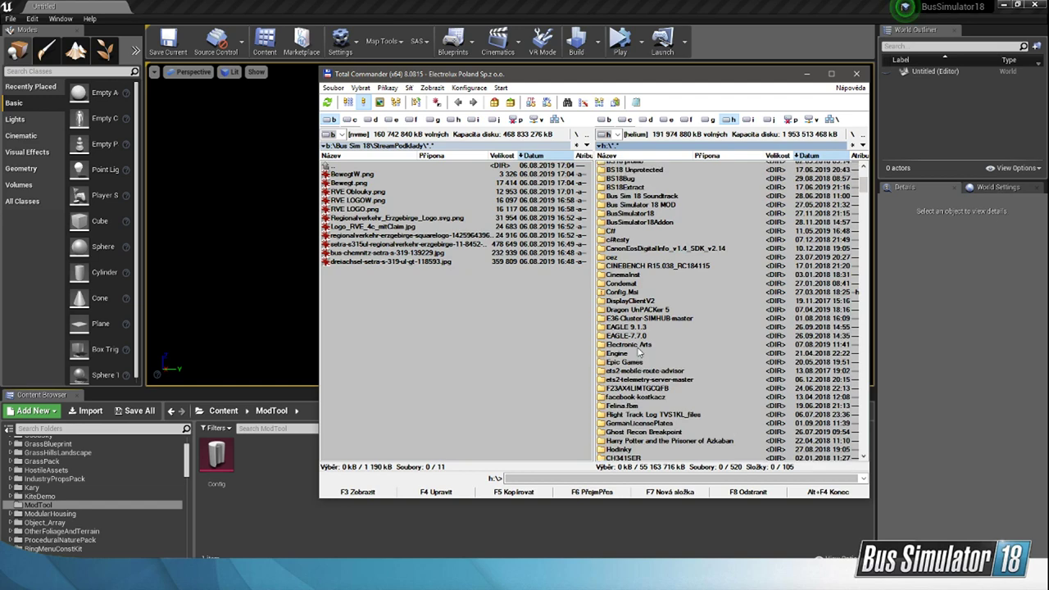
pyautogui.scroll(-5, 648, 413)
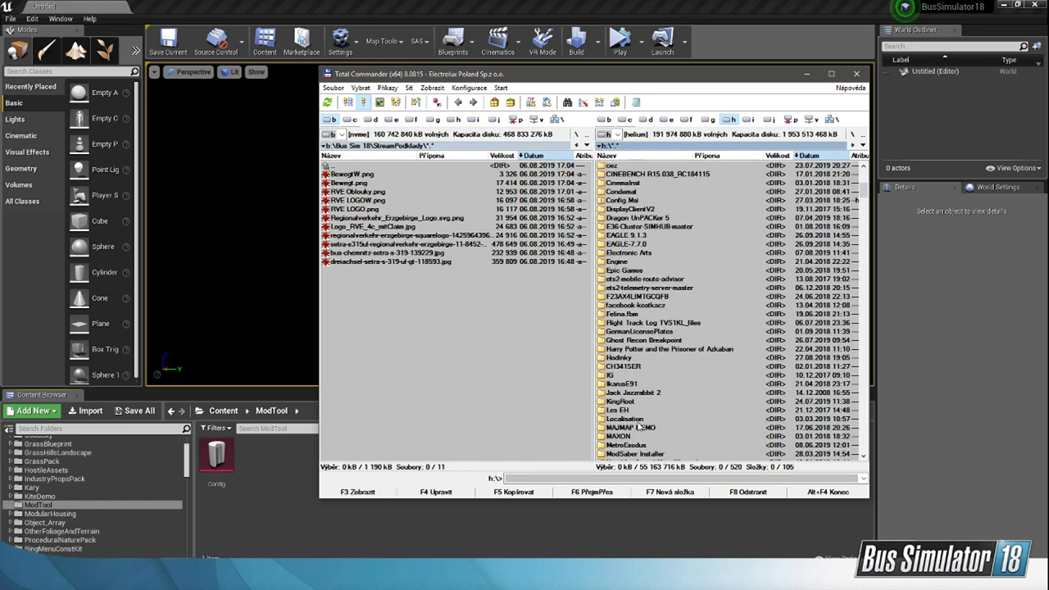
pyautogui.scroll(-5, 644, 309)
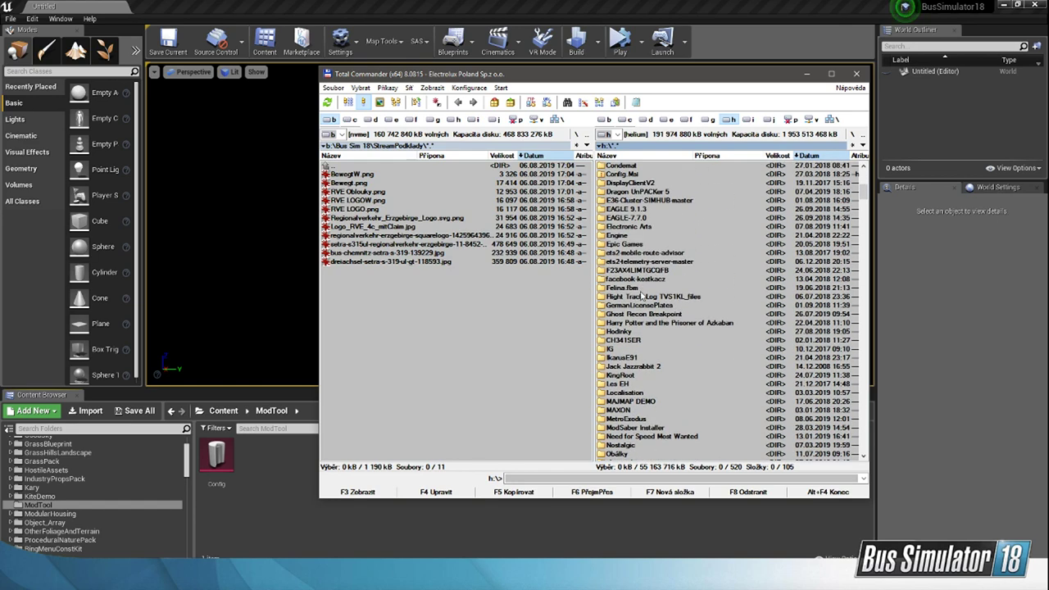
pyautogui.scroll(-1, 639, 402)
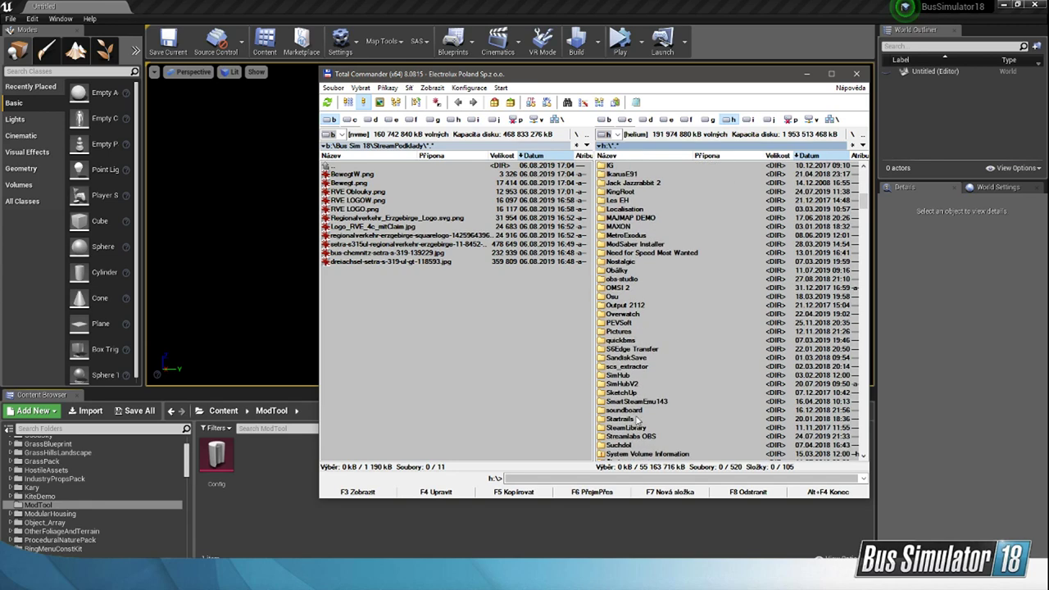
pyautogui.doubleClick(631, 427)
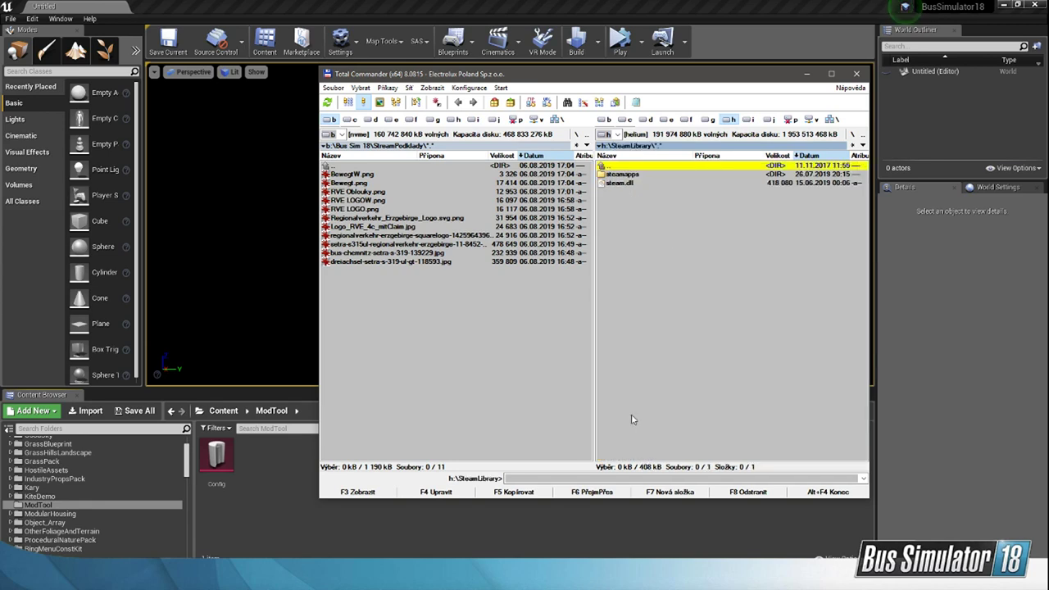
# Step: Browse from SteamLibrary into steamapps\workshop\content\515180
pyautogui.doubleClick(624, 174)
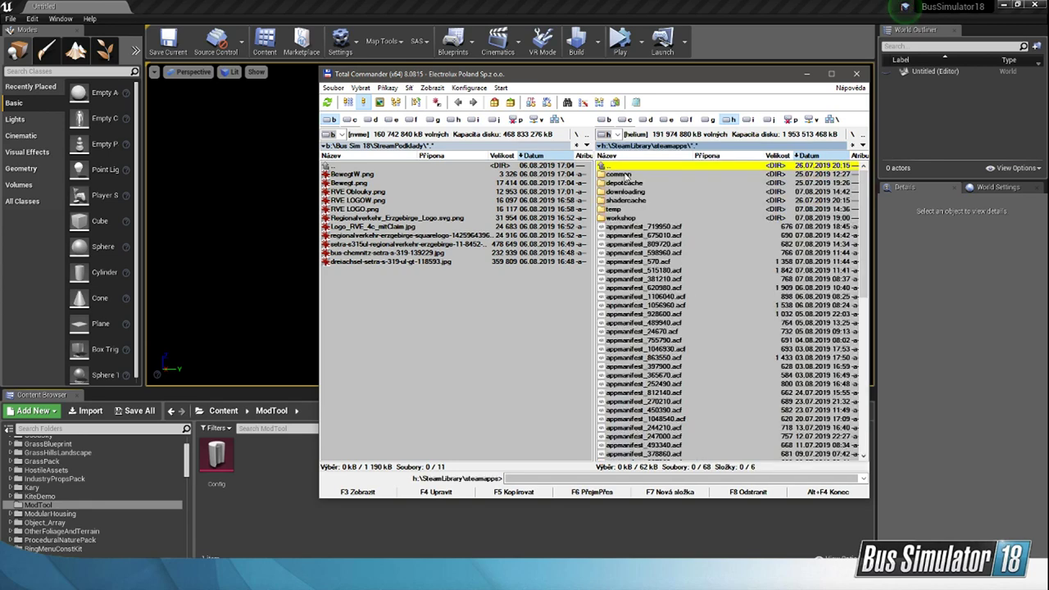
pyautogui.doubleClick(619, 218)
pyautogui.doubleClick(631, 176)
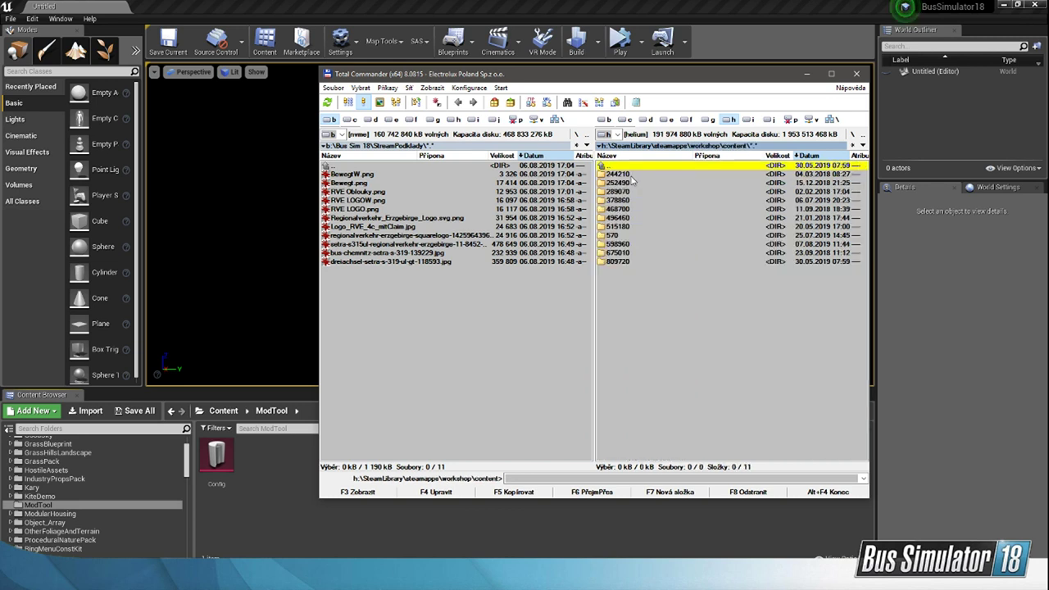
pyautogui.click(620, 227)
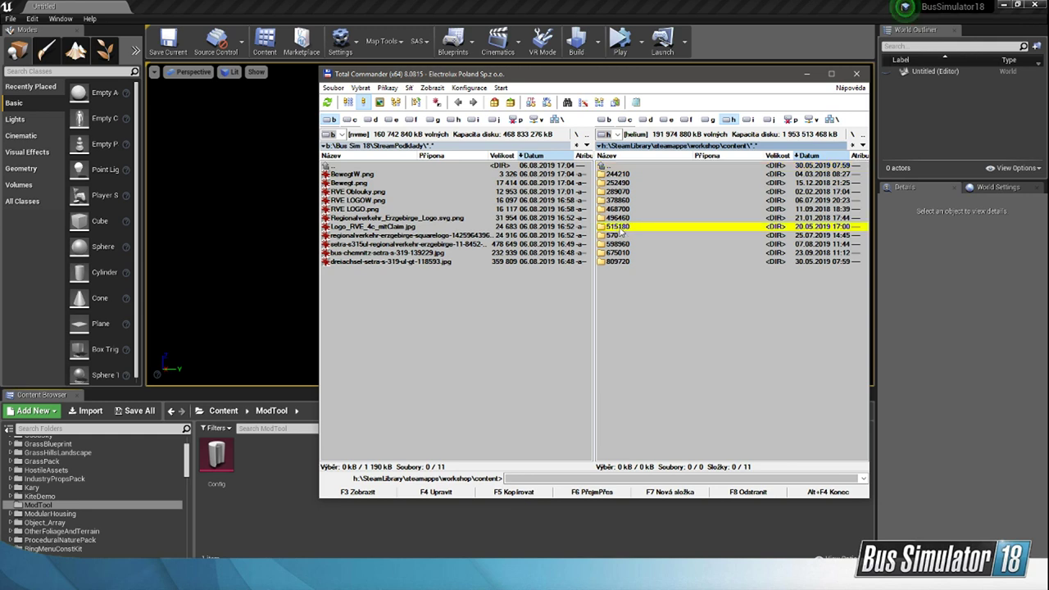
pyautogui.doubleClick(621, 230)
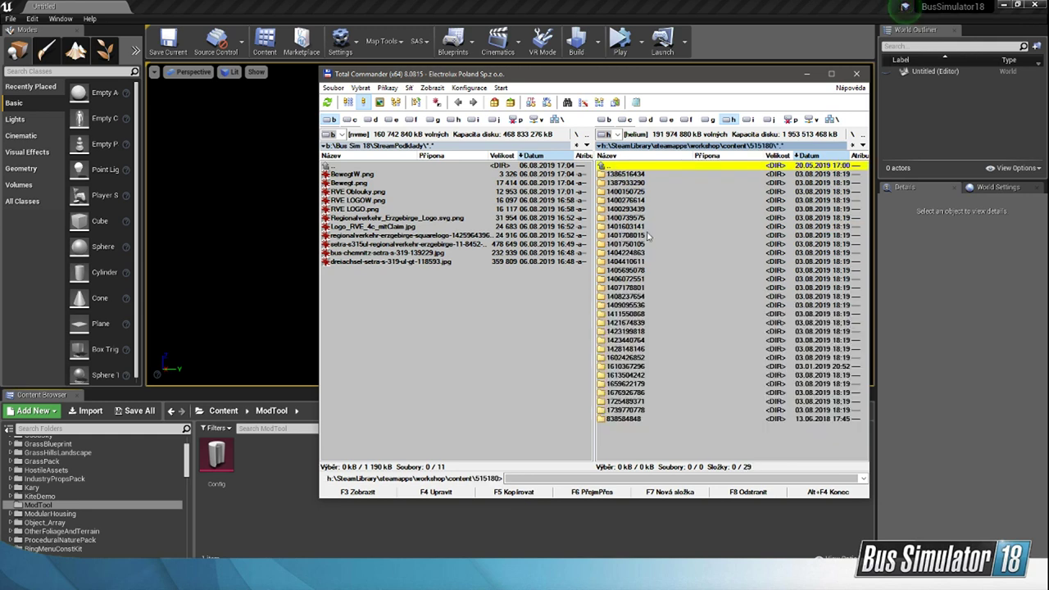
pyautogui.doubleClick(645, 175)
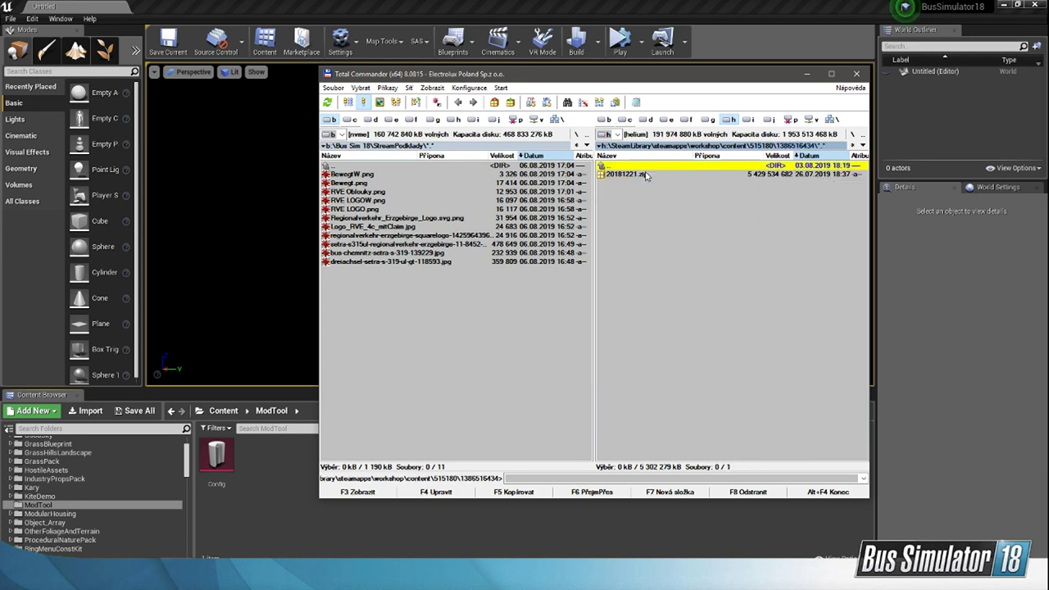
pyautogui.click(656, 175)
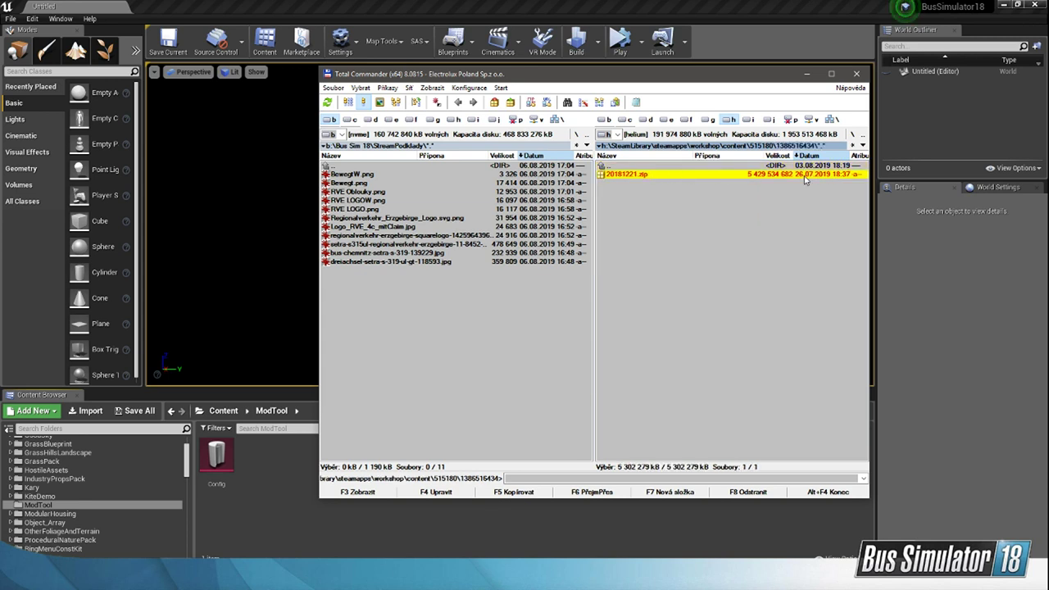
pyautogui.doubleClick(716, 175)
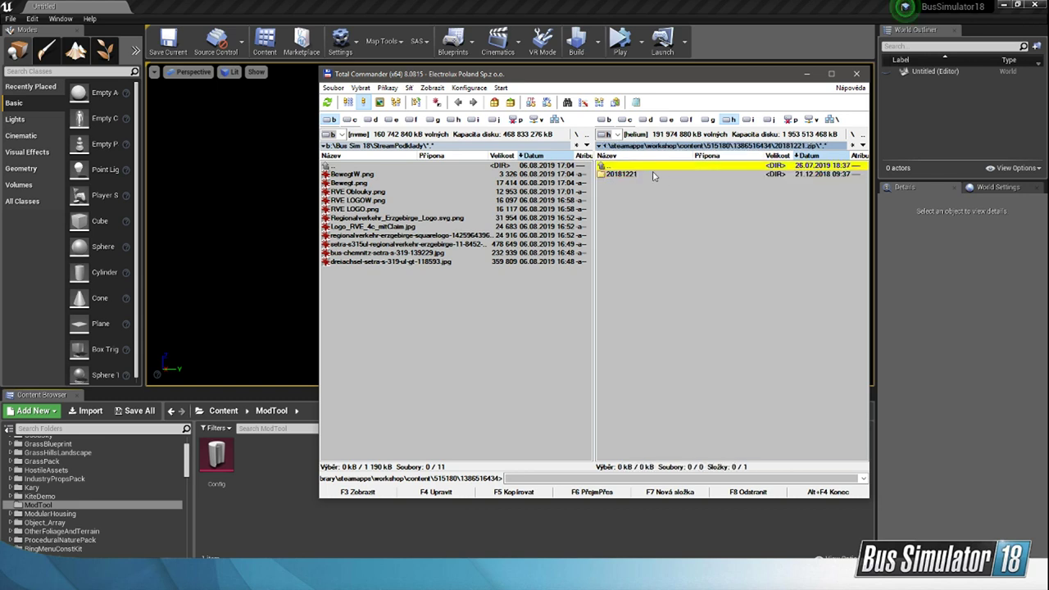
pyautogui.doubleClick(652, 175)
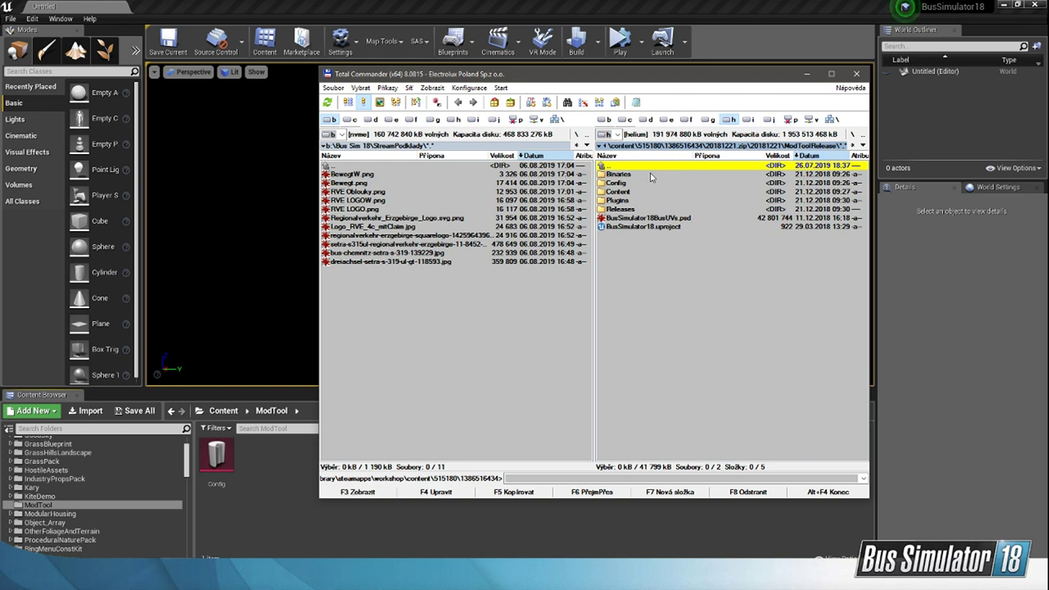
pyautogui.moveTo(651, 175); pyautogui.dragTo(650, 310, button='right')
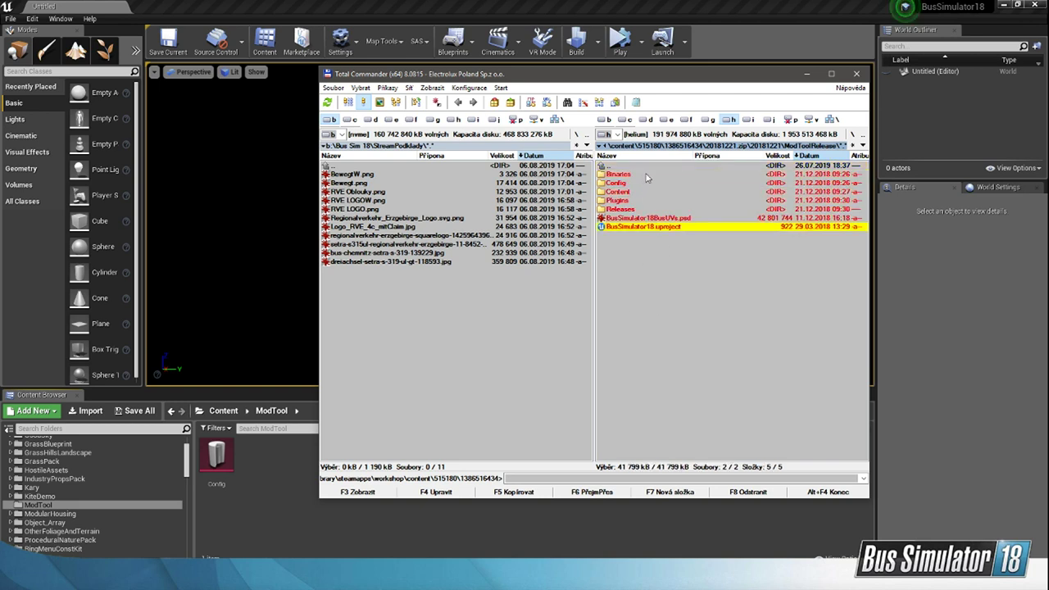
pyautogui.moveTo(644, 174); pyautogui.dragTo(654, 262, button='right')
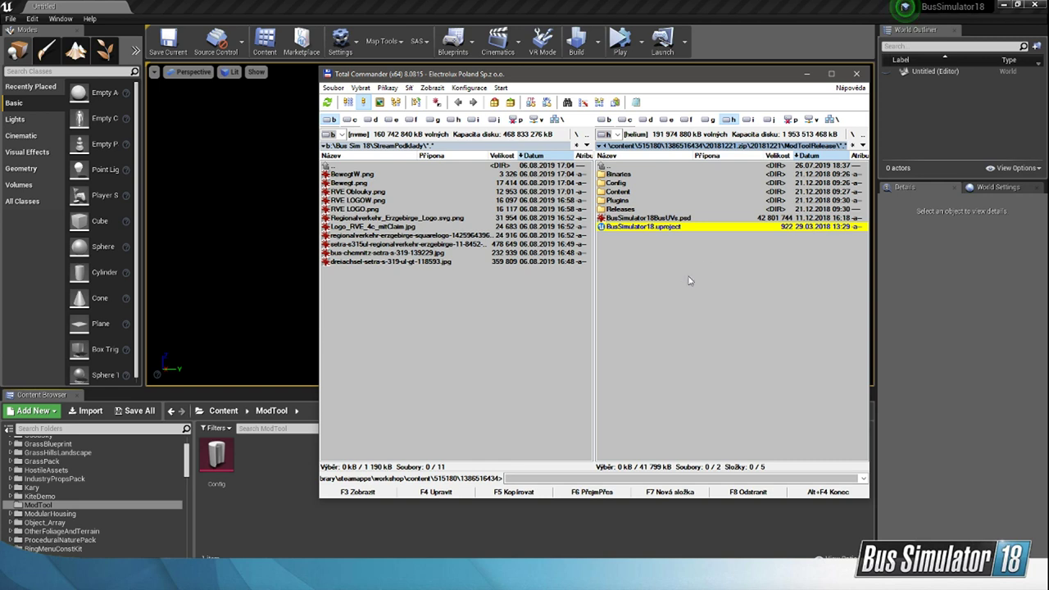
# Step: Switch to the Epic Games Launcher, examine the installed engine versions in the Unreal Engine library, and return to the editor
pyautogui.click(634, 6)
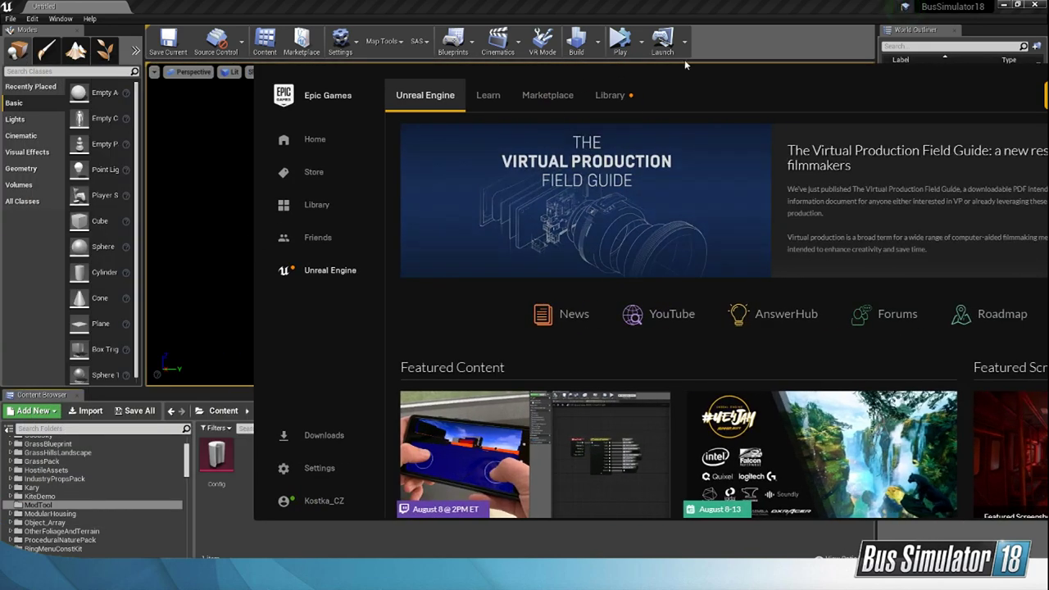
pyautogui.moveTo(684, 60); pyautogui.dragTo(500, 75)
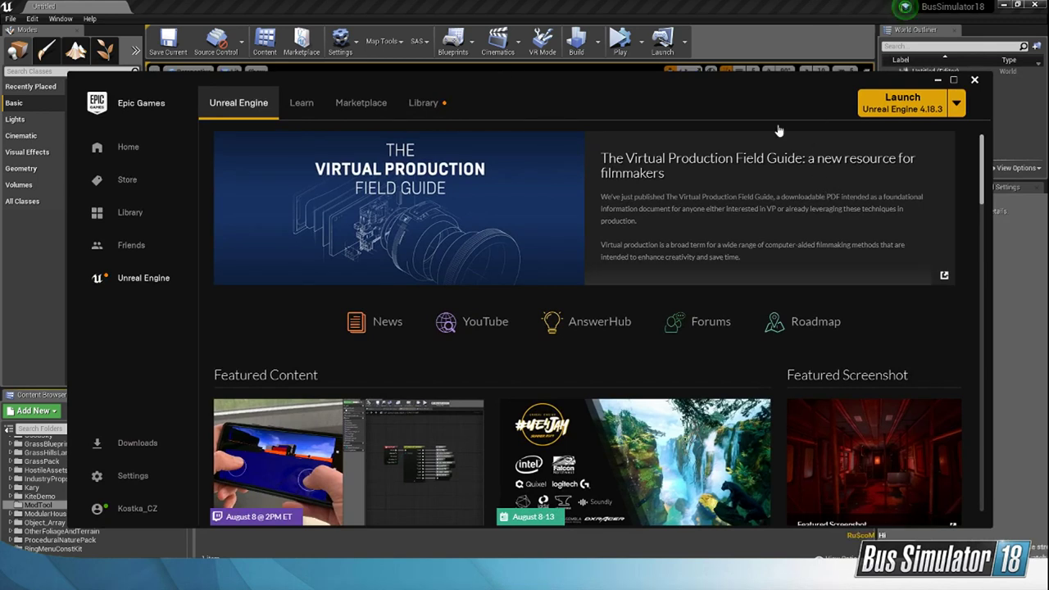
pyautogui.click(422, 111)
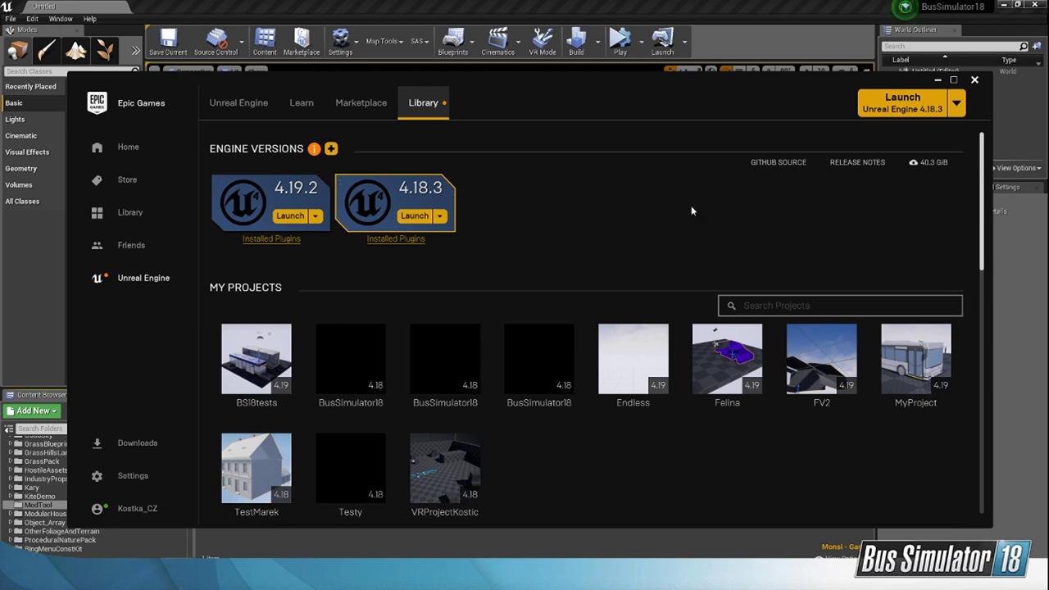
pyautogui.click(679, 6)
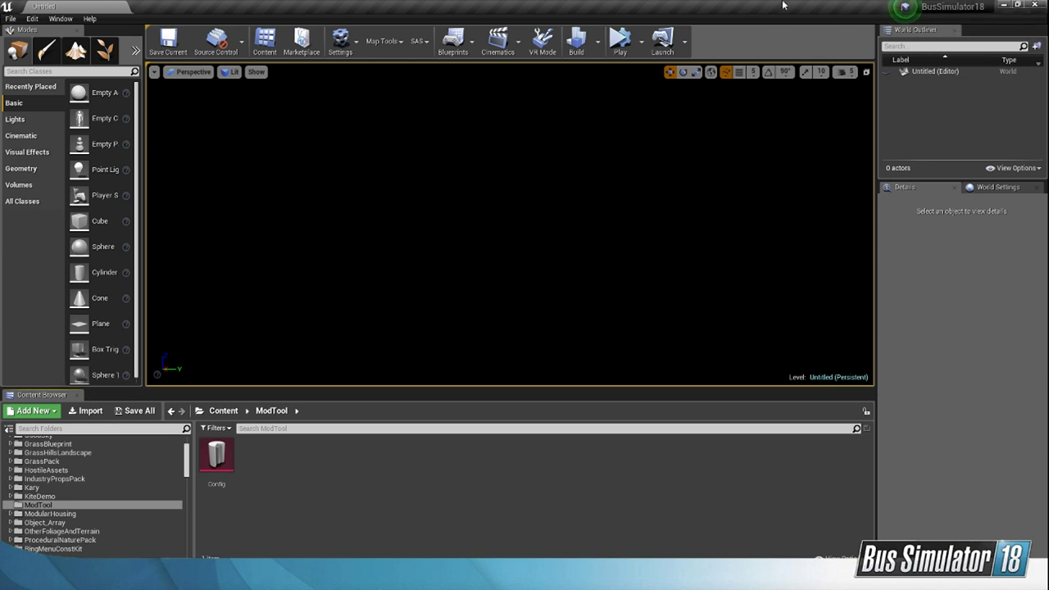
# Step: Open the Config asset in the project's Content/ModTool folder and move its window over the viewport
pyautogui.scroll(2, 190, 465)
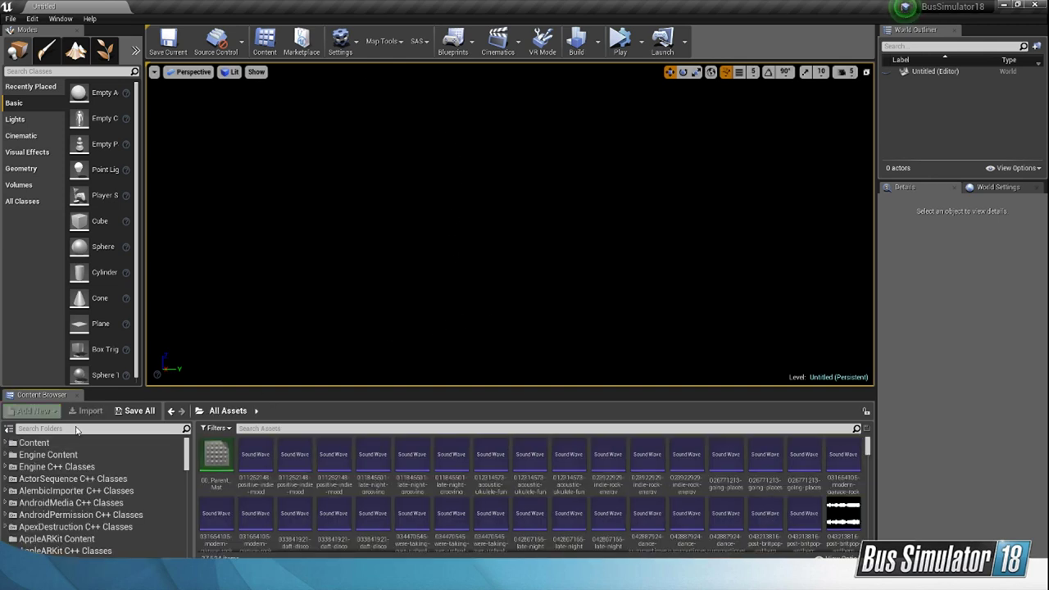
pyautogui.click(6, 444)
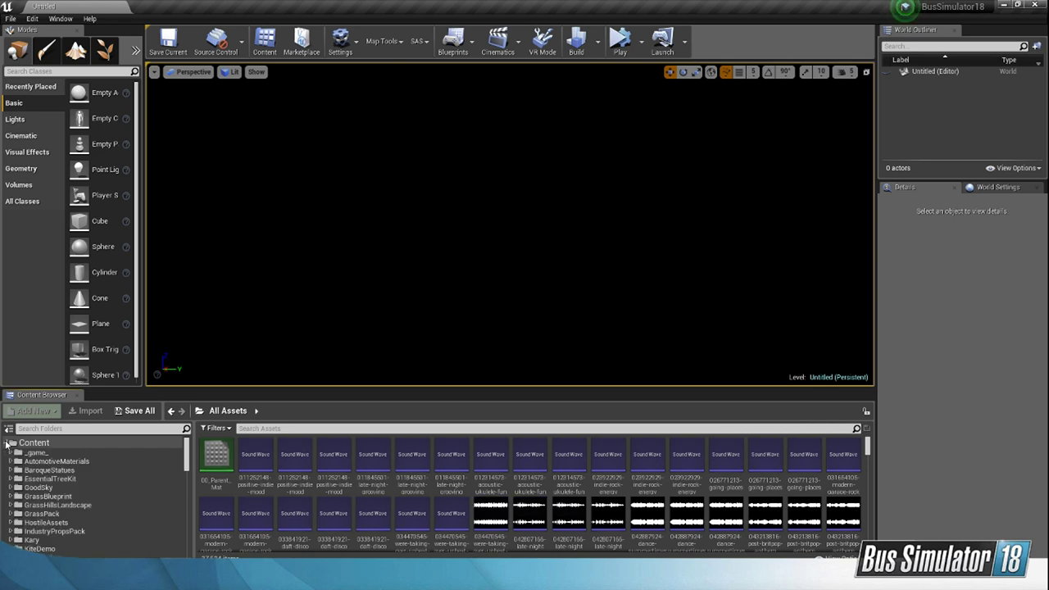
pyautogui.click(37, 443)
pyautogui.scroll(-1, 37, 500)
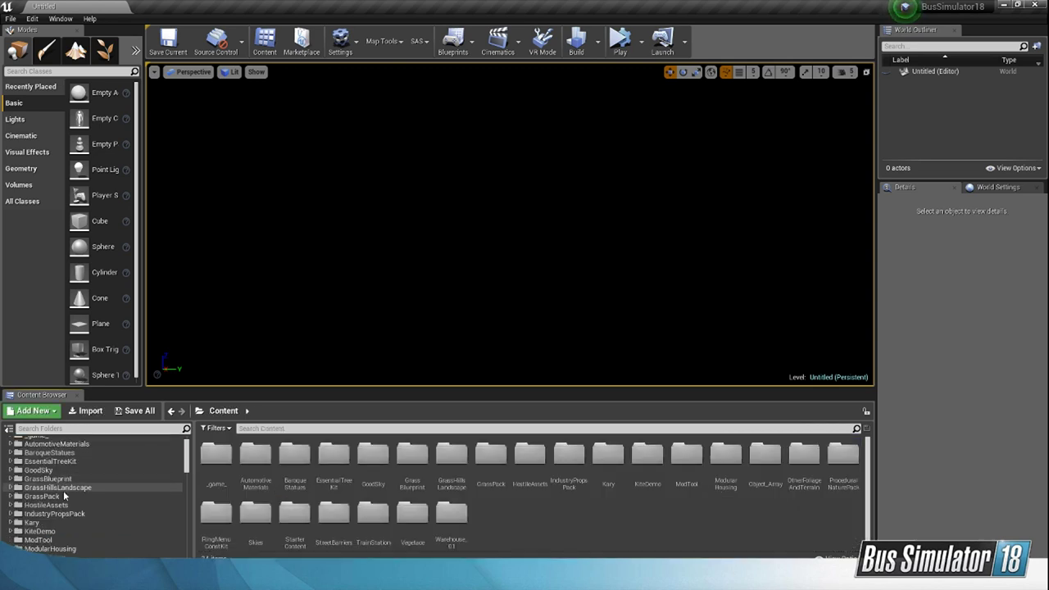
pyautogui.click(37, 540)
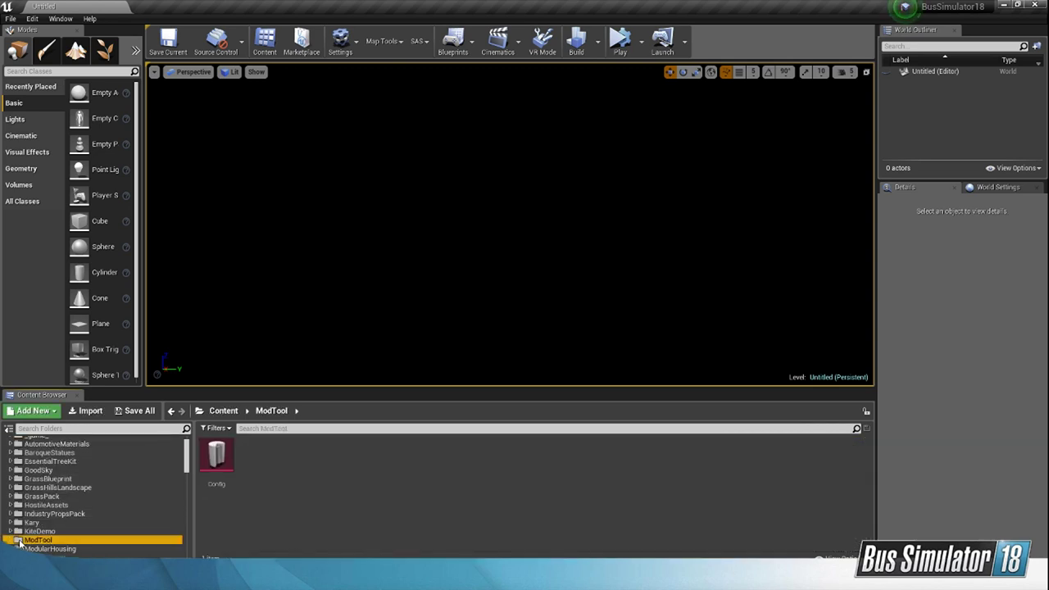
pyautogui.doubleClick(218, 456)
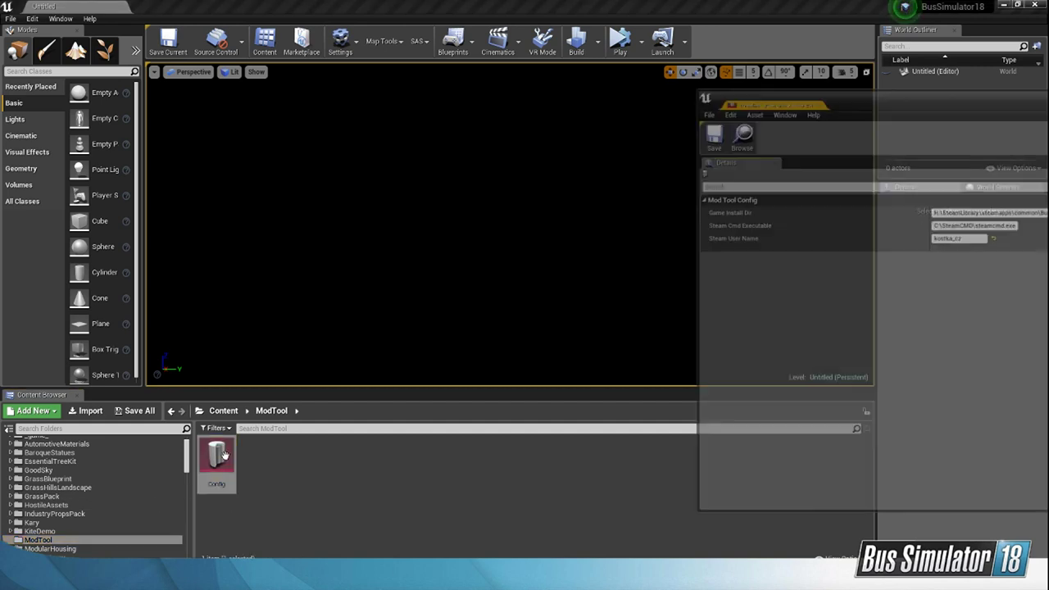
pyautogui.moveTo(816, 97); pyautogui.dragTo(219, 110)
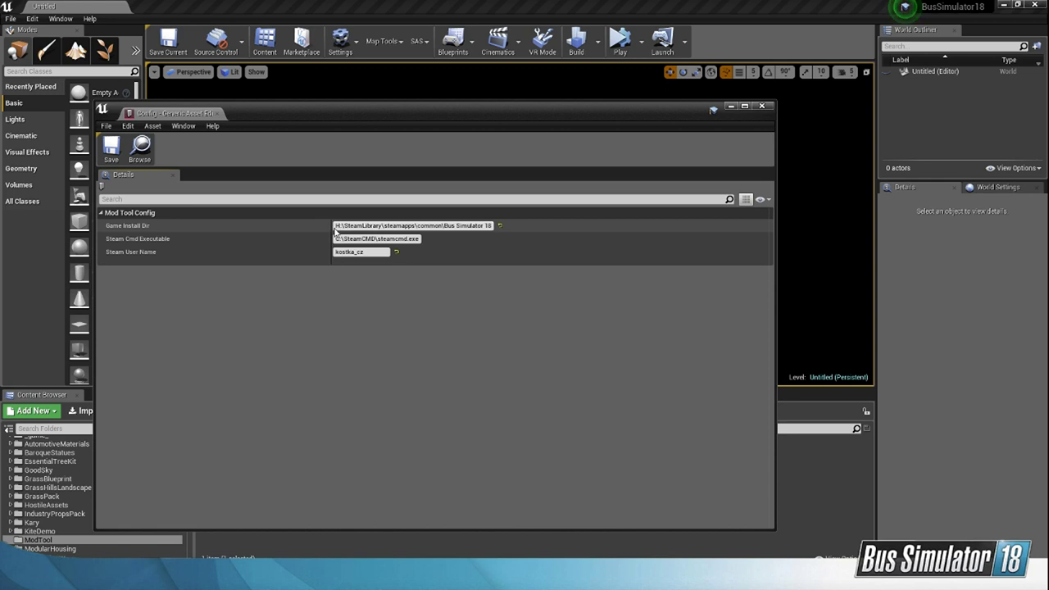
# Step: Switch to Total Commander and browse from the workshop folder to the game's install folder, H:\SteamLibrary\steamapps\common\Bus Simulator 18
pyautogui.hotkey('alt', 'Tab')
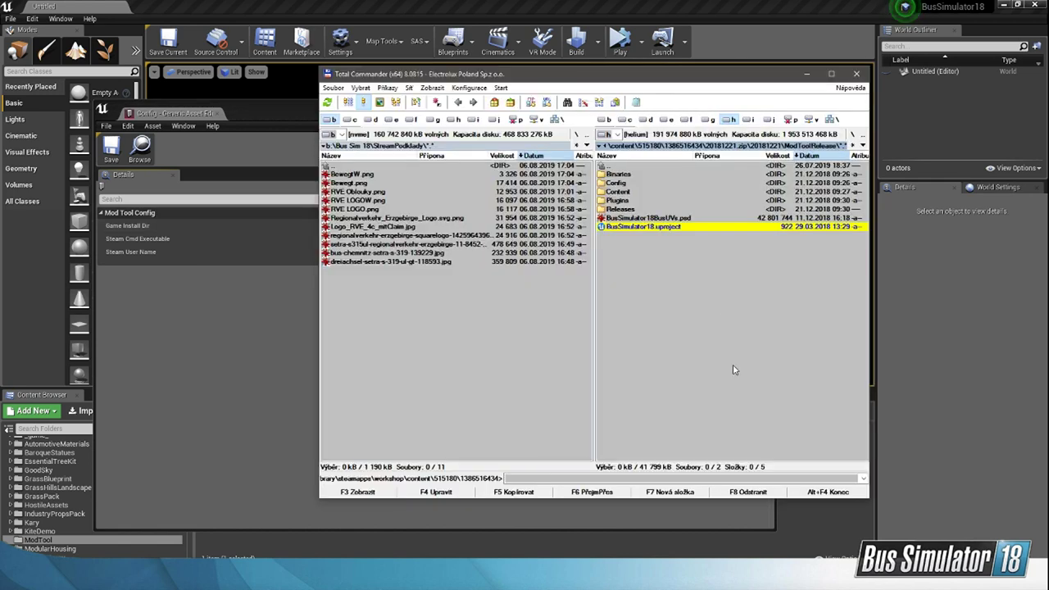
pyautogui.doubleClick(633, 167)
pyautogui.doubleClick(633, 167)
pyautogui.doubleClick(633, 168)
pyautogui.doubleClick(633, 167)
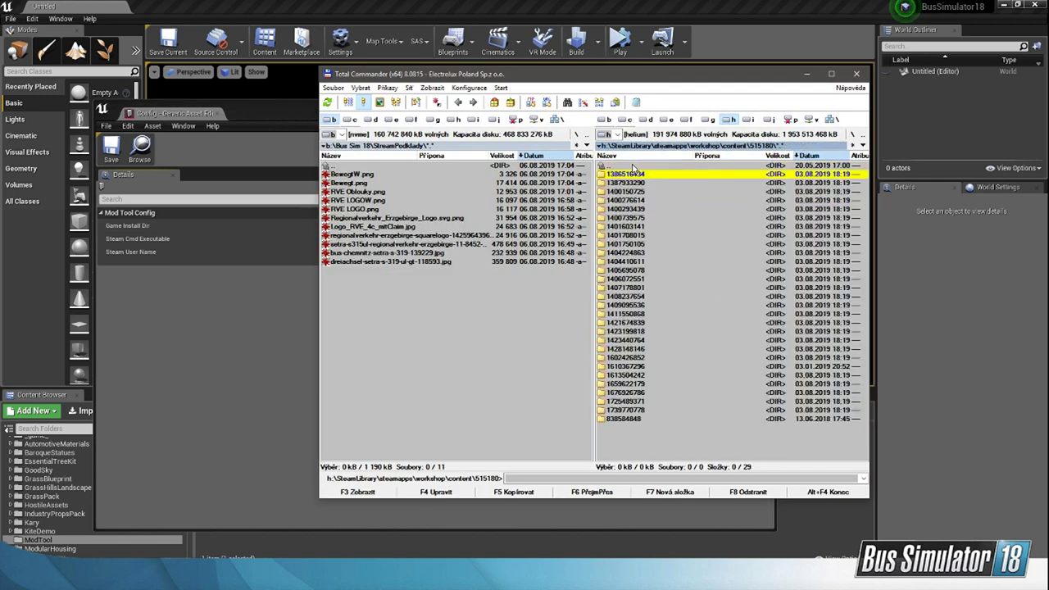
pyautogui.doubleClick(632, 167)
pyautogui.doubleClick(633, 167)
pyautogui.doubleClick(633, 167)
pyautogui.moveTo(648, 81); pyautogui.dragTo(788, 112)
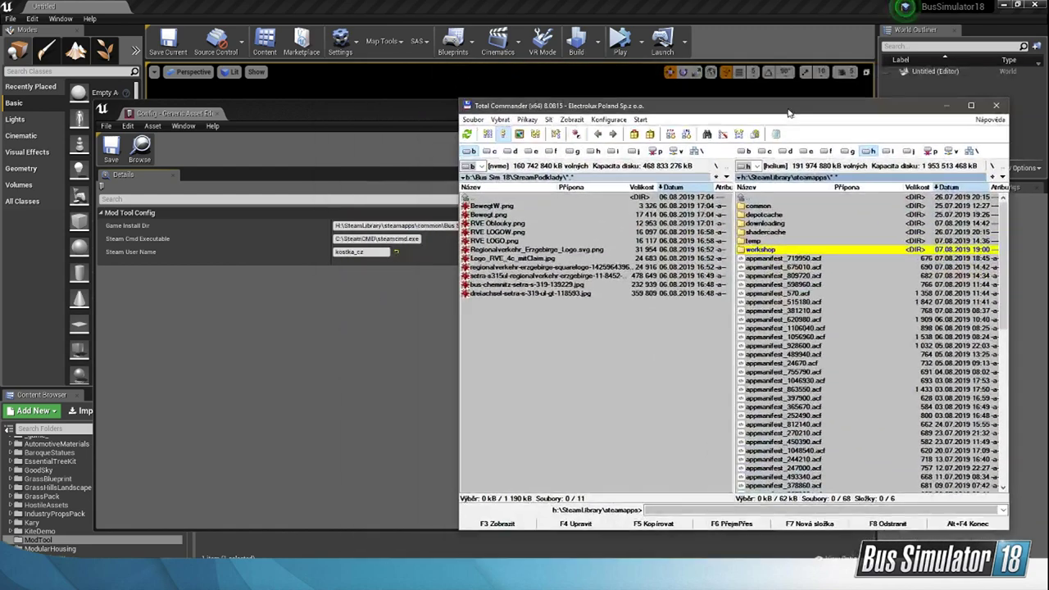
pyautogui.doubleClick(791, 206)
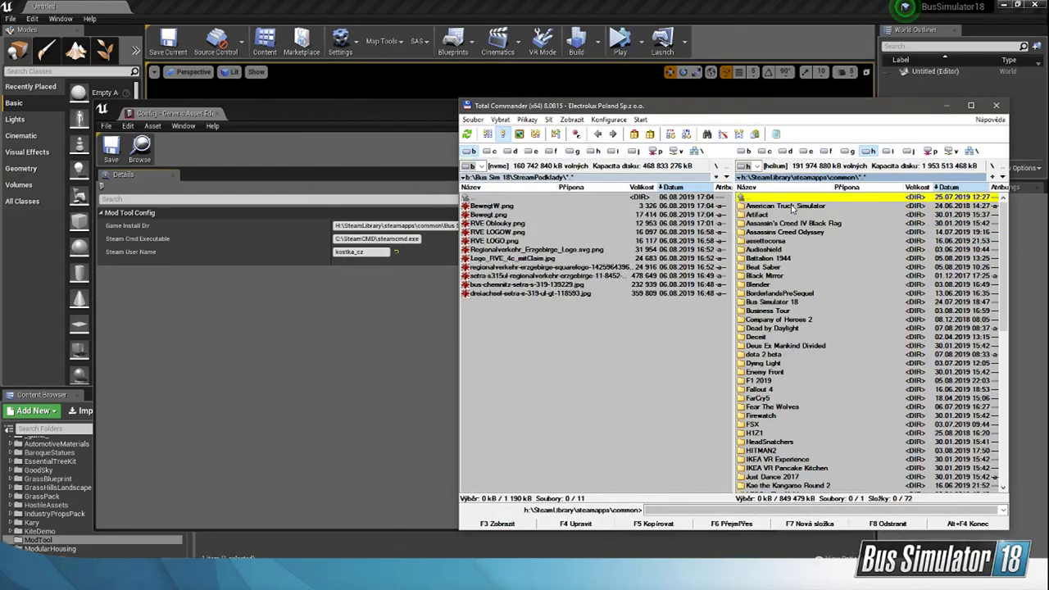
pyautogui.doubleClick(797, 302)
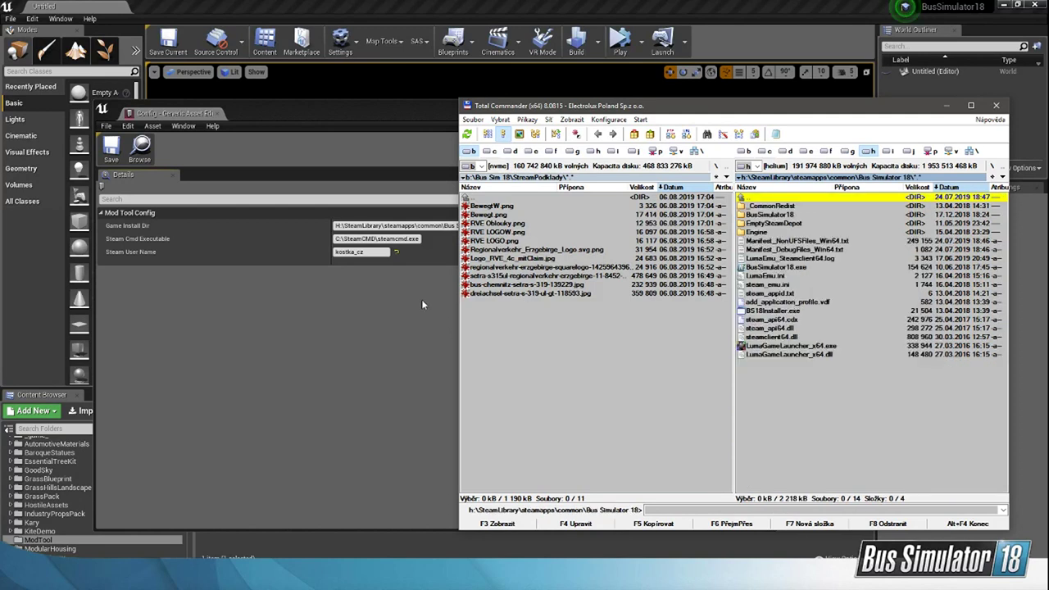
# Step: Return to the Config asset in the Unreal Editor, save it and close its window
pyautogui.click(421, 299)
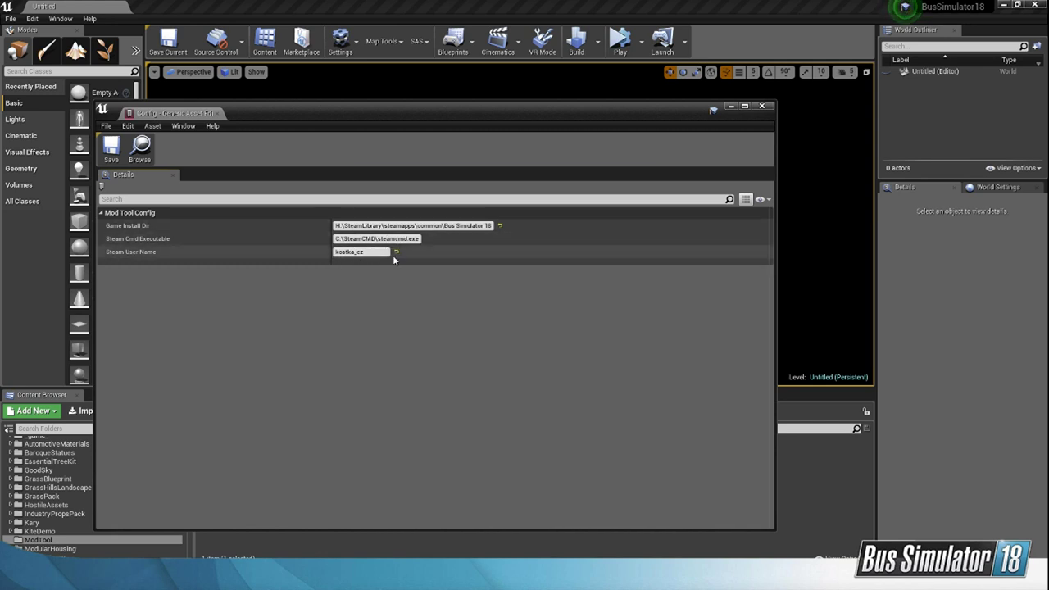
pyautogui.click(108, 149)
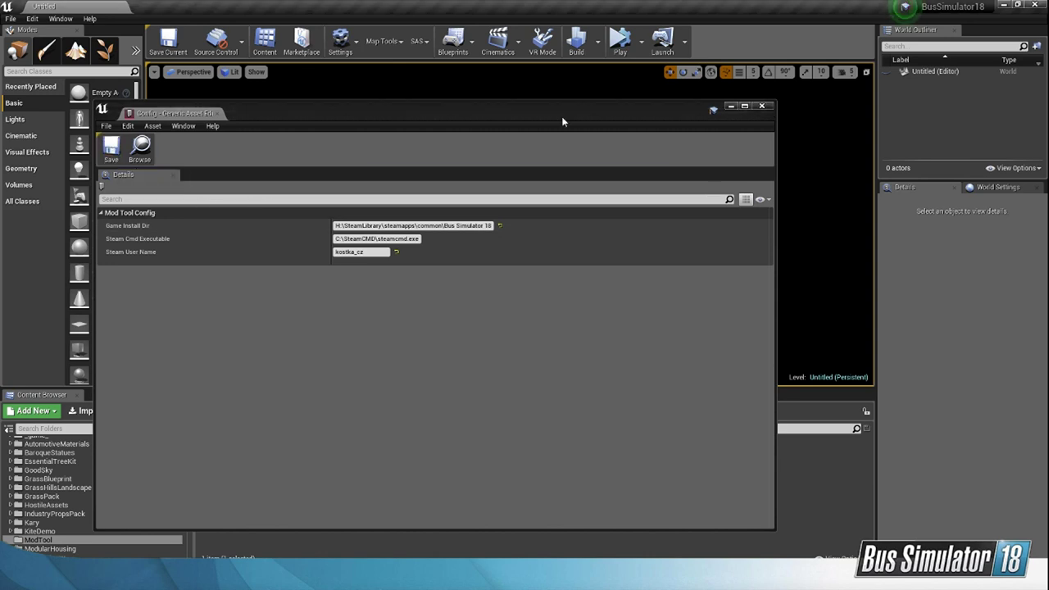
pyautogui.click(762, 106)
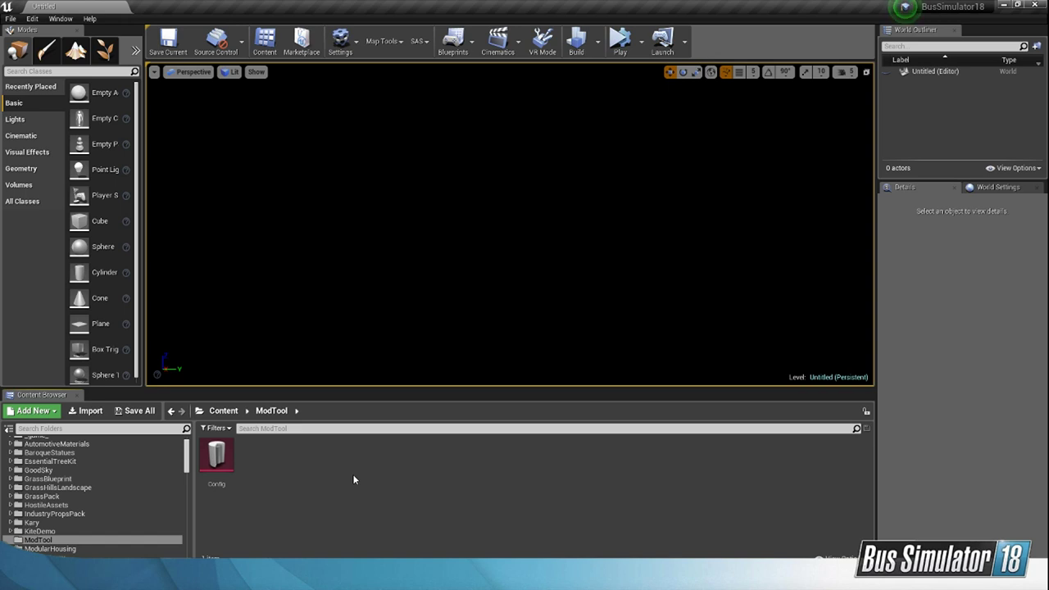
# Step: Start a new plugin from the project's plugin list, name it Livestream and choose the Content Only template
pyautogui.click(40, 18)
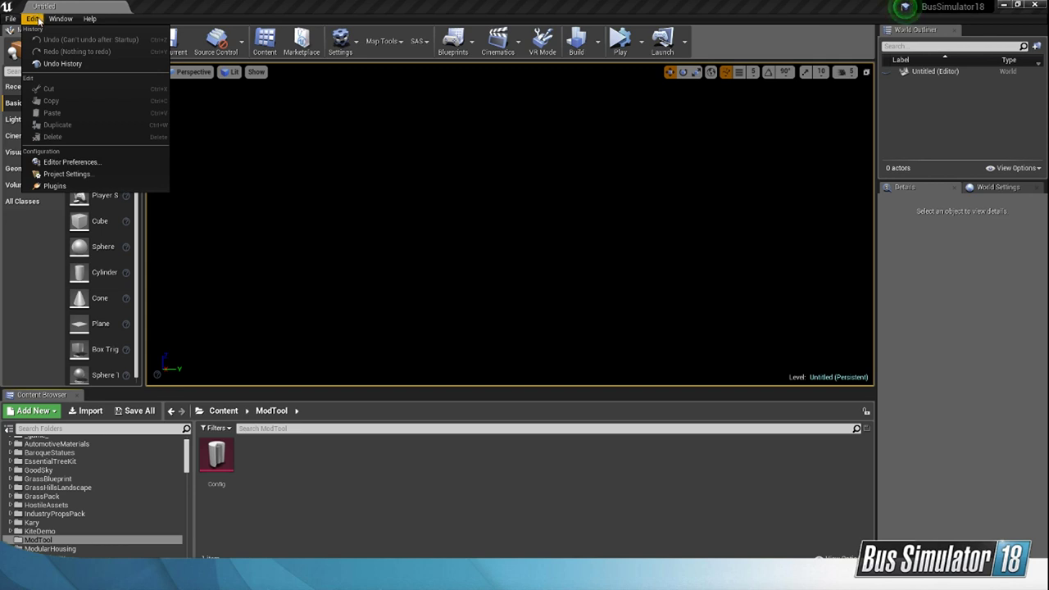
pyautogui.click(55, 185)
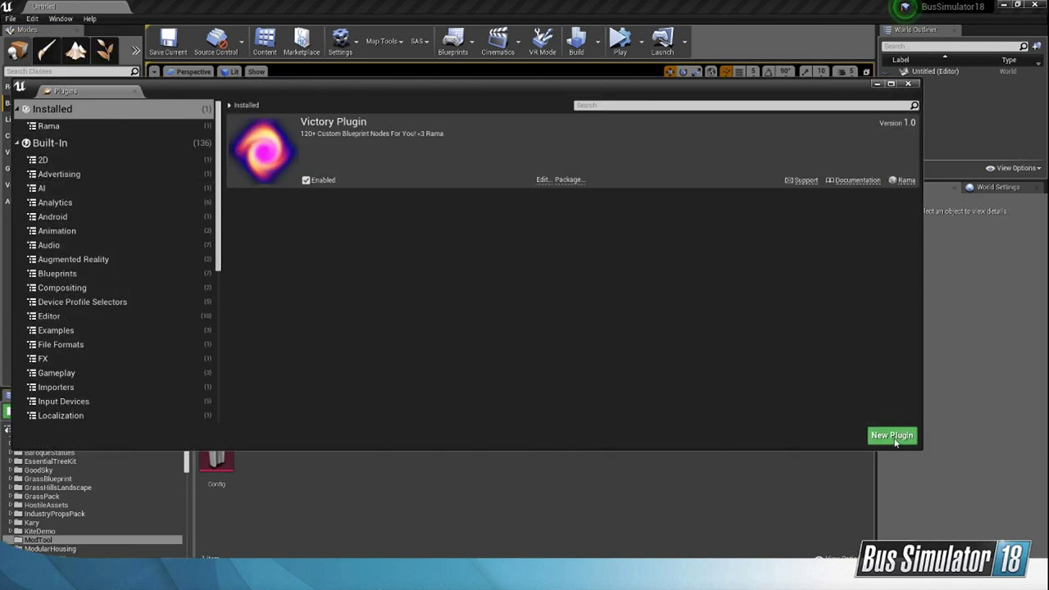
pyautogui.click(893, 438)
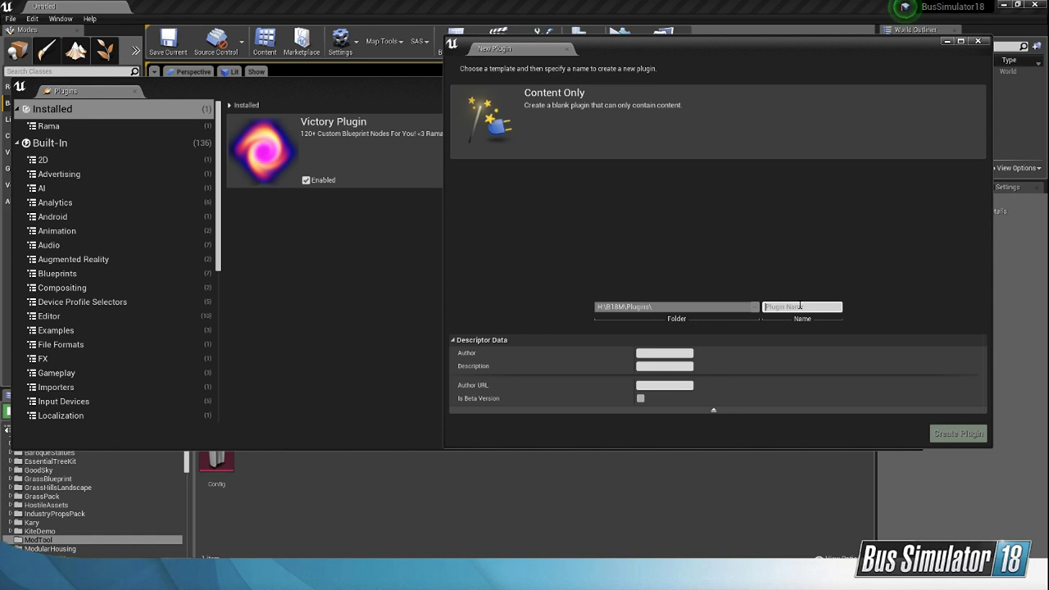
pyautogui.write('Livestream')
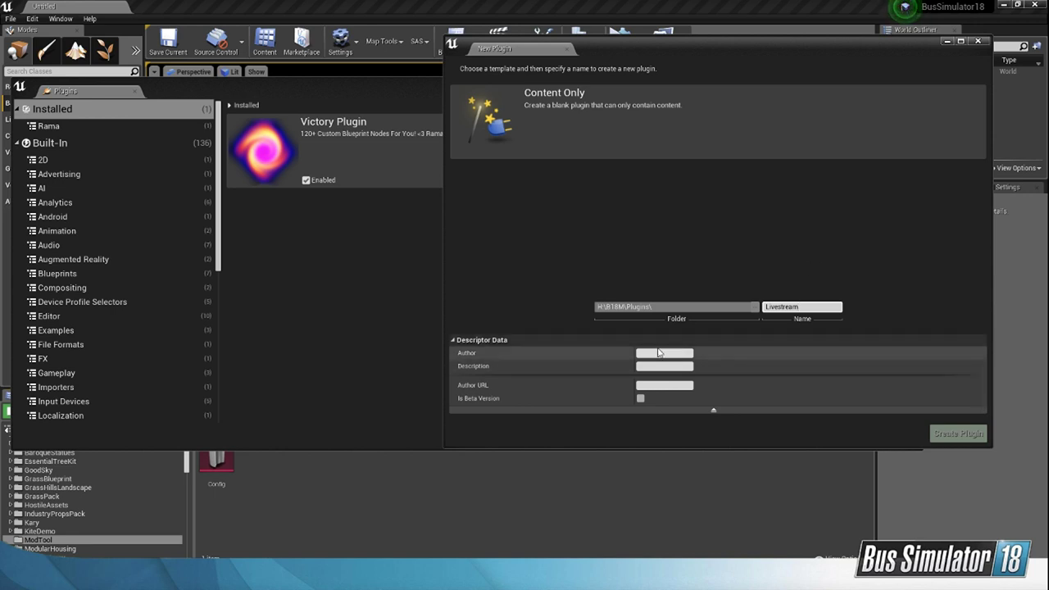
pyautogui.click(703, 134)
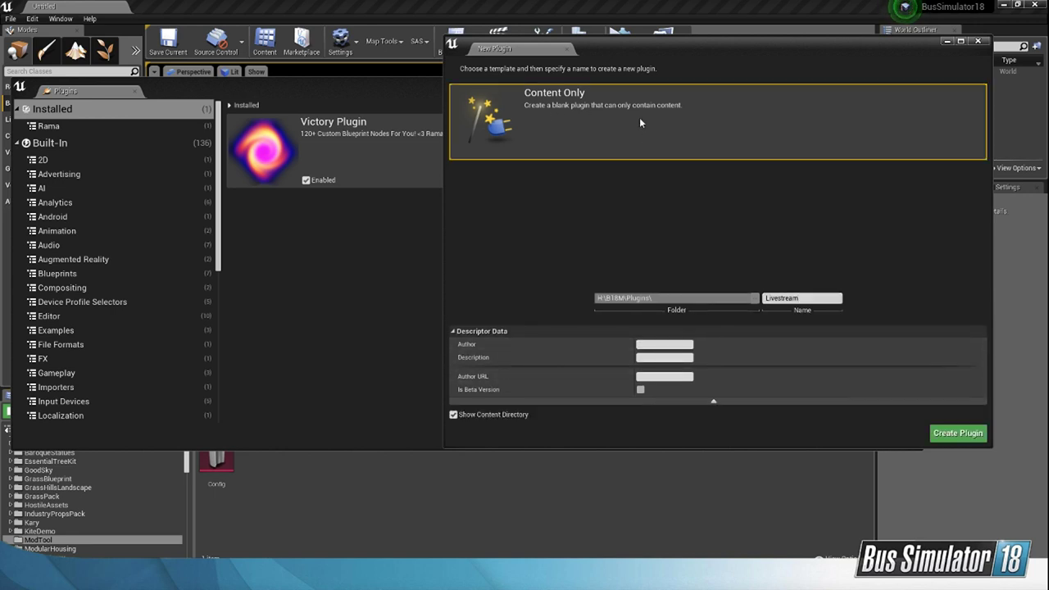
# Step: Enter the modder's user name as the Livestream plugin's author
pyautogui.click(672, 344)
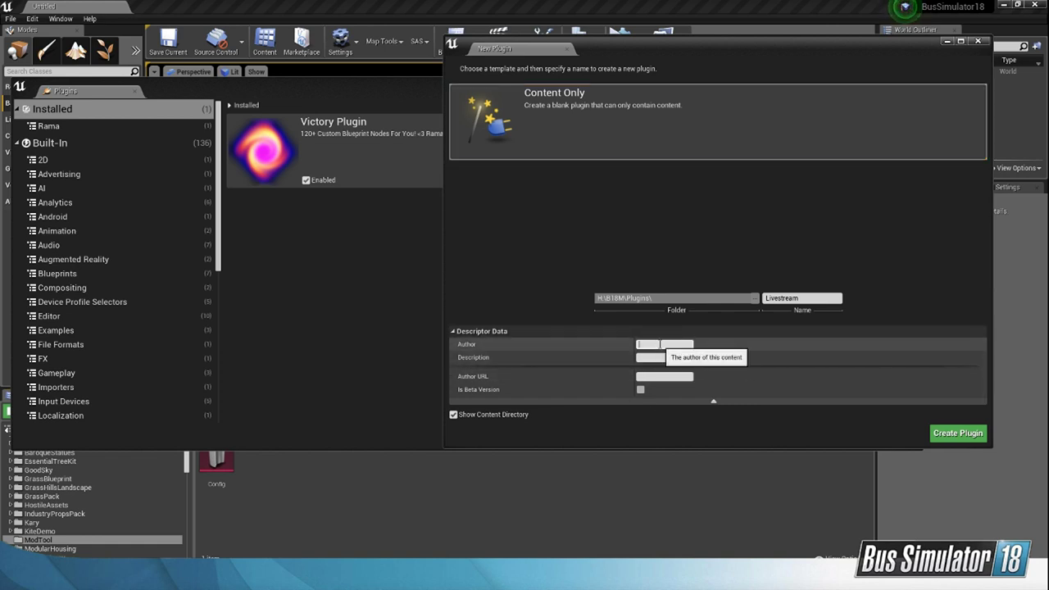
pyautogui.write('kostka_c')
pyautogui.press('Tab')
pyautogui.click(680, 344)
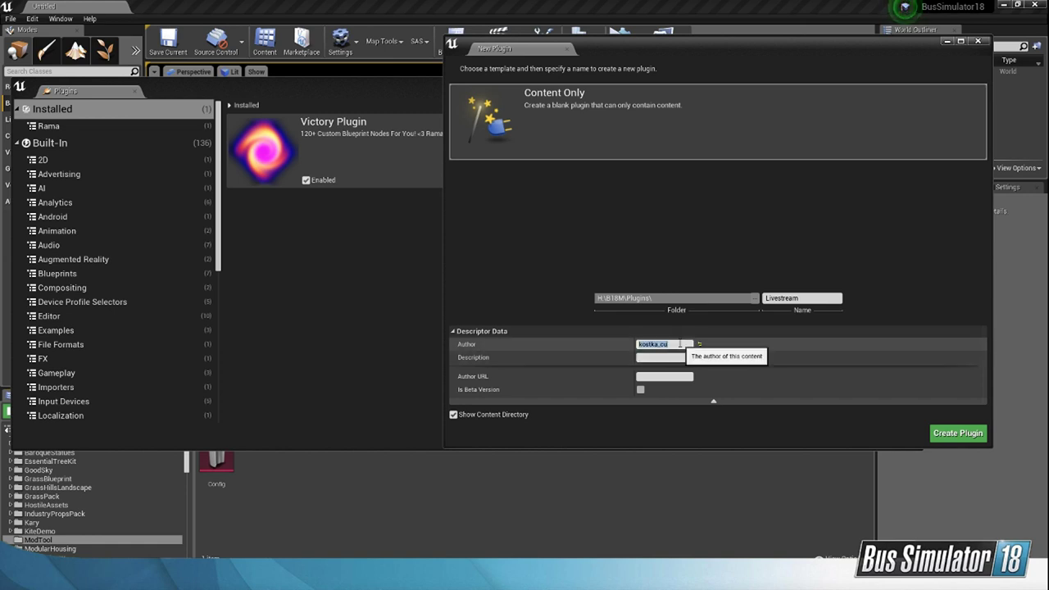
pyautogui.click(679, 344)
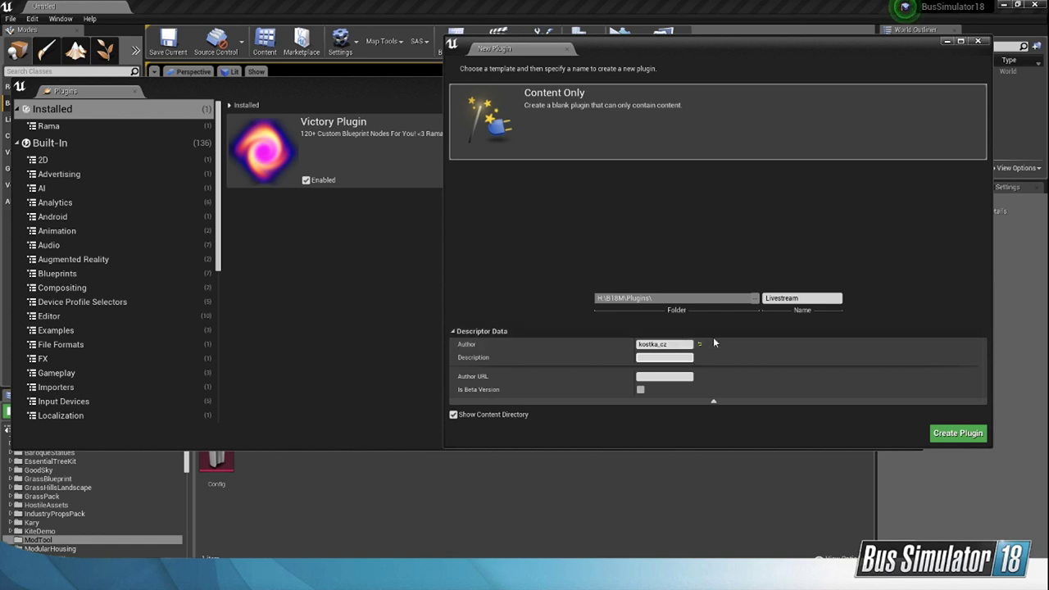
# Step: Set the plugin's description to "livestream mod" and create the plugin
pyautogui.click(664, 358)
pyautogui.write('livest')
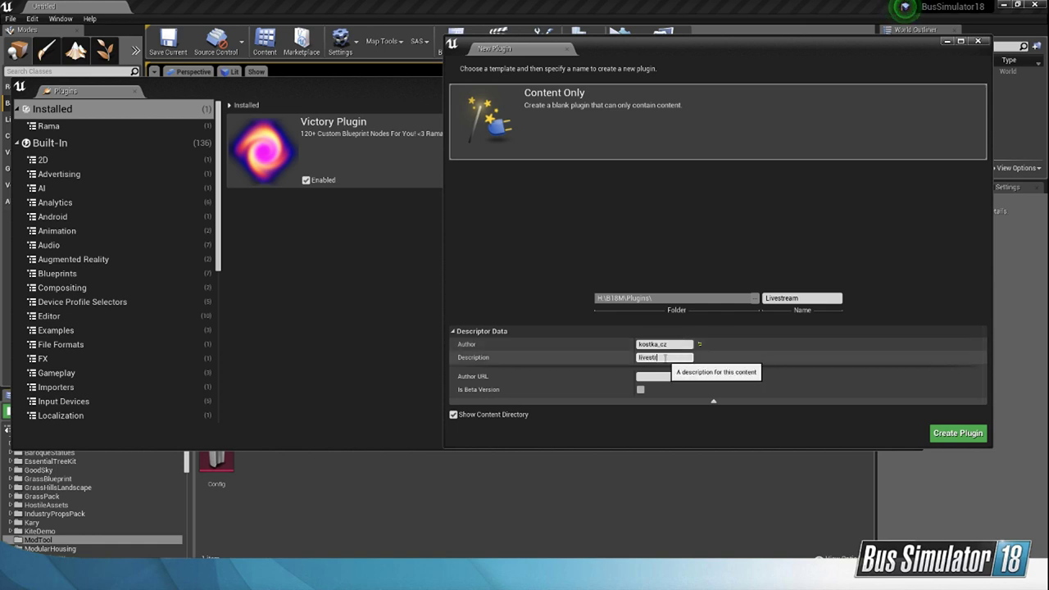
pyautogui.write('ream mod')
pyautogui.press('Return')
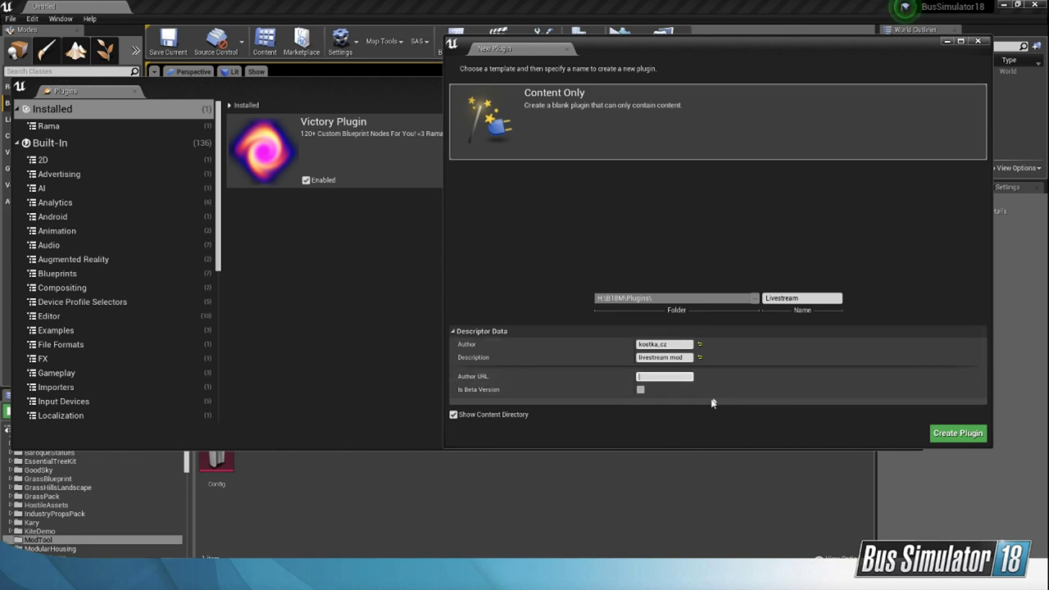
pyautogui.click(953, 435)
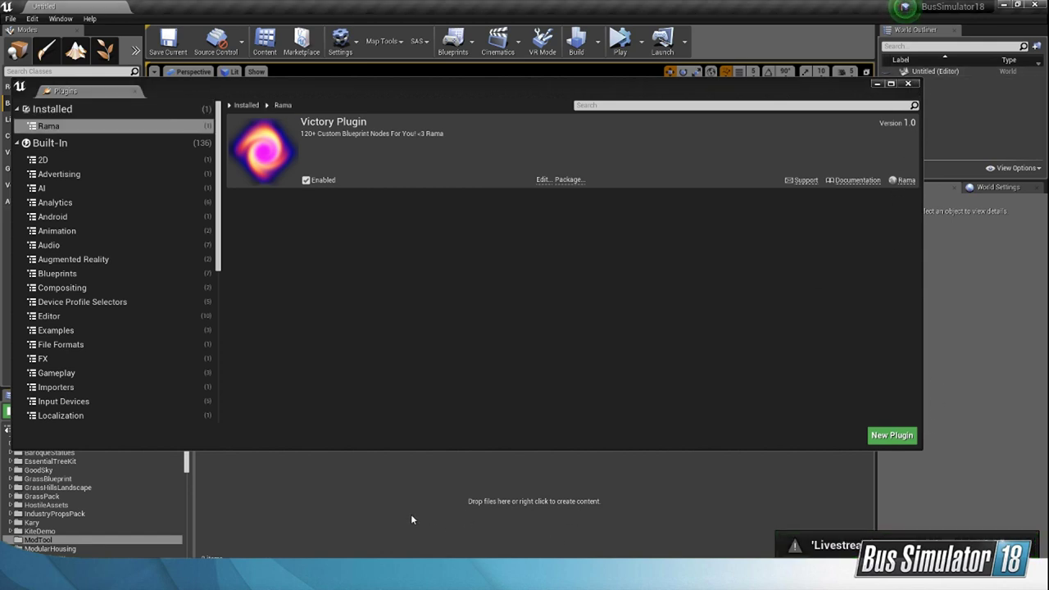
# Step: Close the Plugins window and select the Livestream Content folder in the Content Browser's folder tree
pyautogui.click(908, 83)
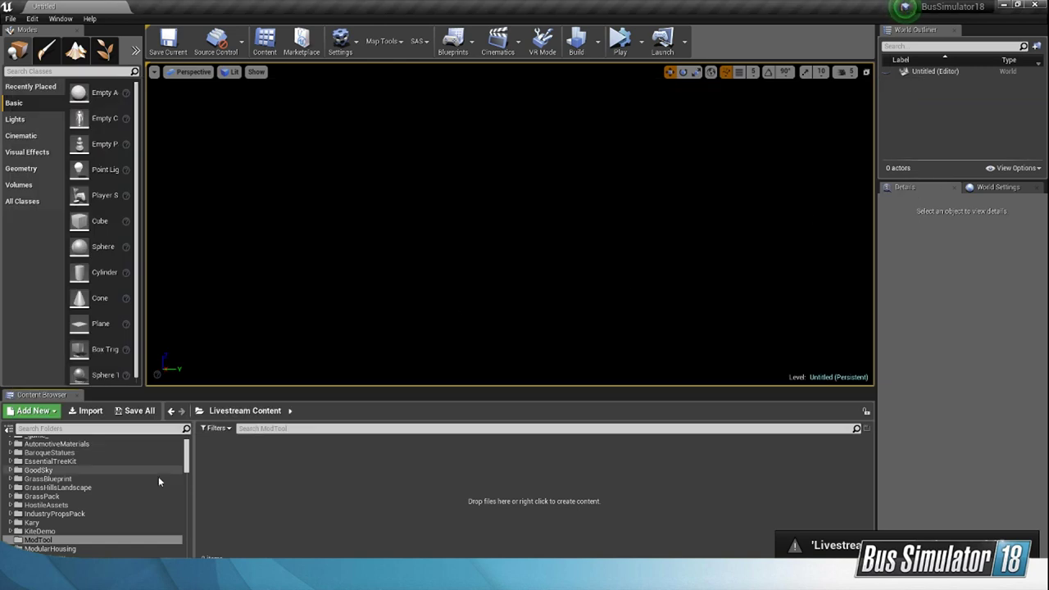
pyautogui.scroll(-3, 164, 474)
pyautogui.moveTo(185, 460); pyautogui.dragTo(187, 523)
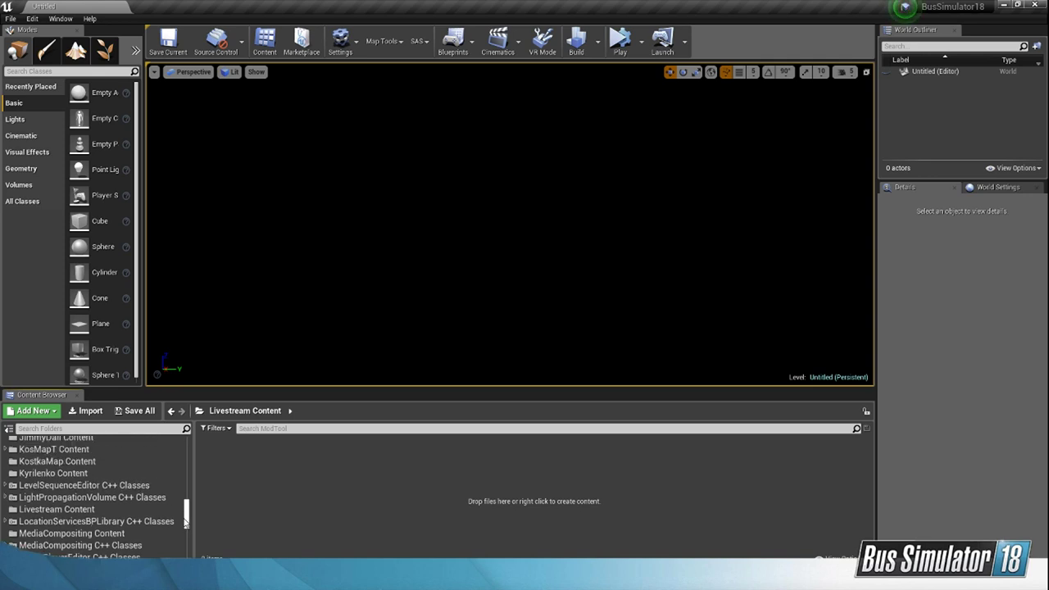
pyautogui.click(78, 509)
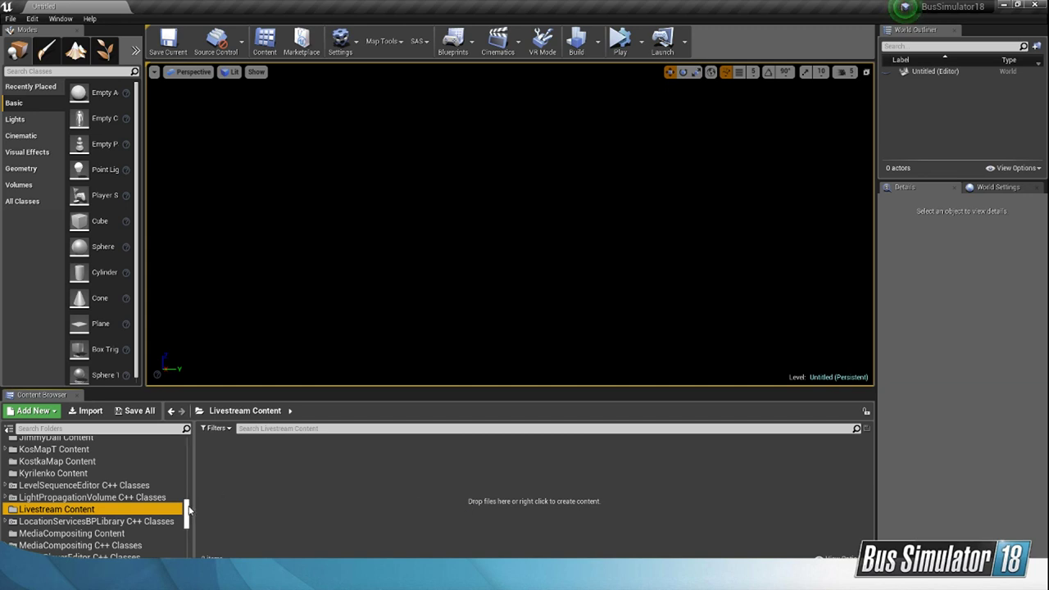
pyautogui.moveTo(189, 510); pyautogui.dragTo(182, 448)
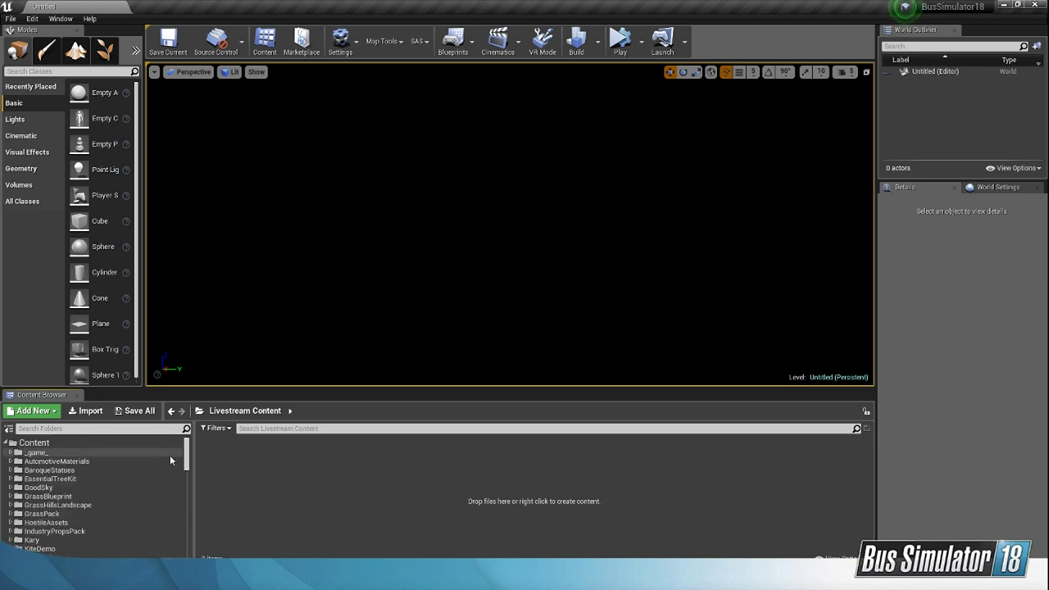
pyautogui.scroll(-1, 170, 456)
pyautogui.scroll(1, 171, 460)
pyautogui.scroll(-5, 170, 455)
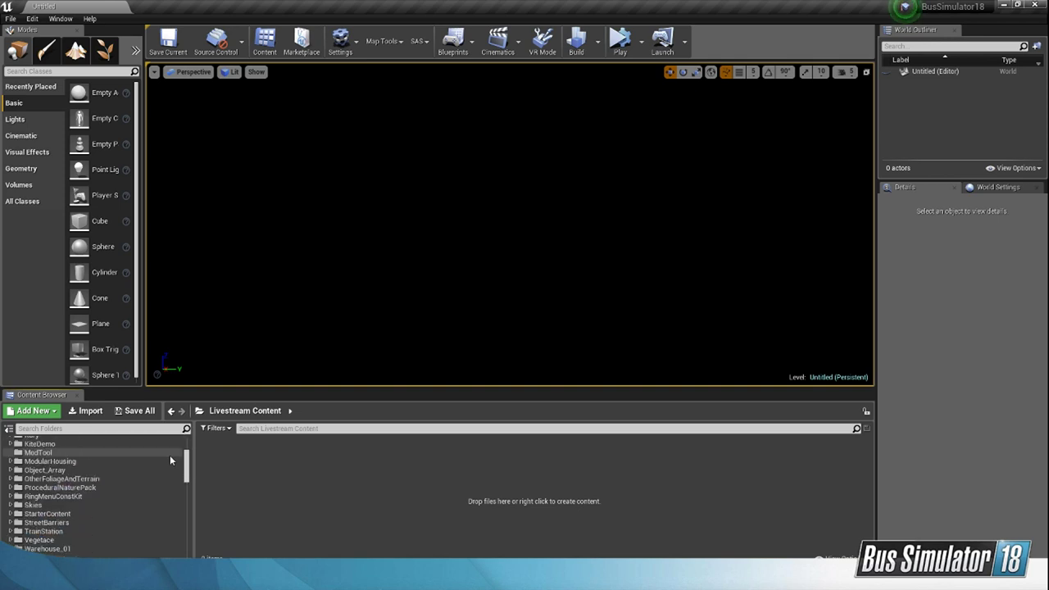
pyautogui.rightClick(319, 452)
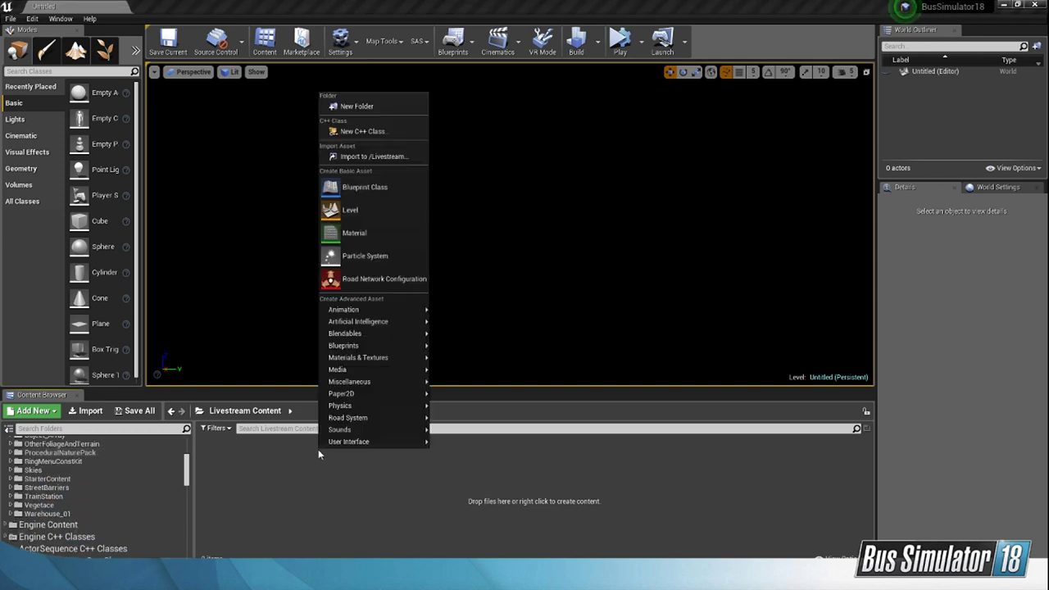
pyautogui.moveTo(410, 384)
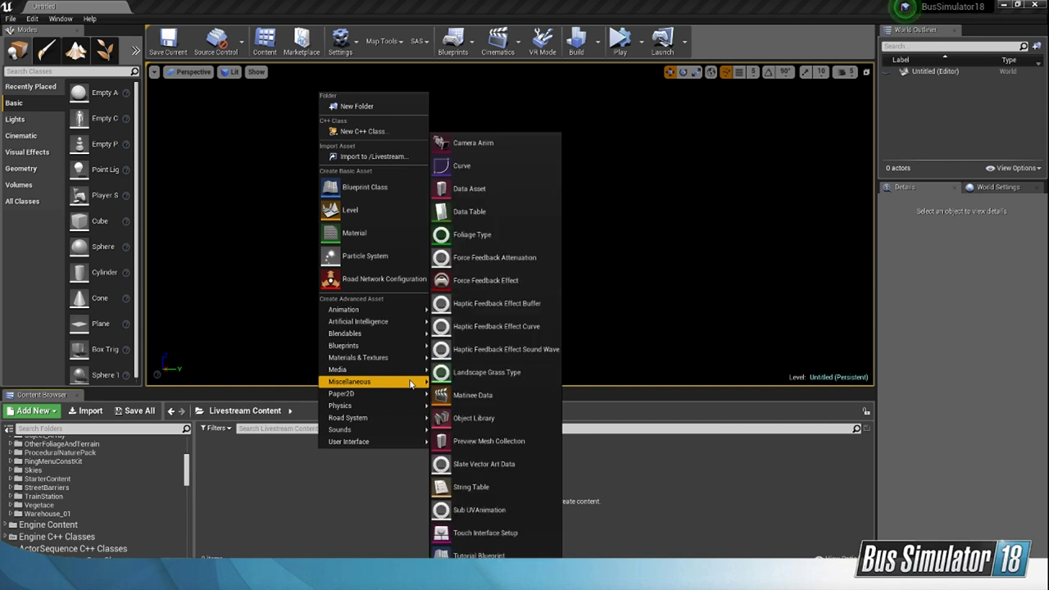
pyautogui.click(503, 192)
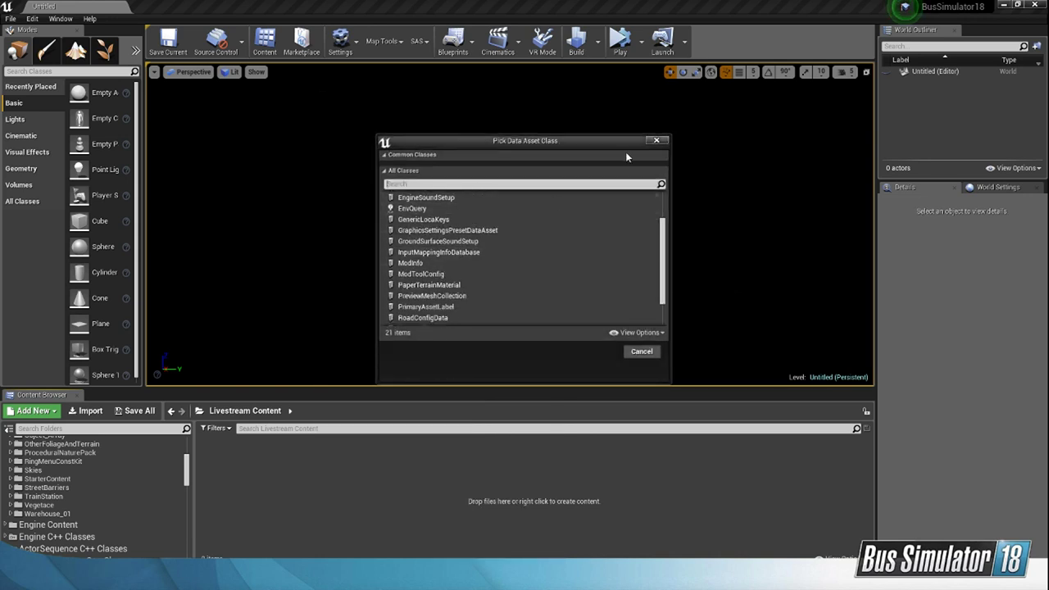
pyautogui.click(656, 140)
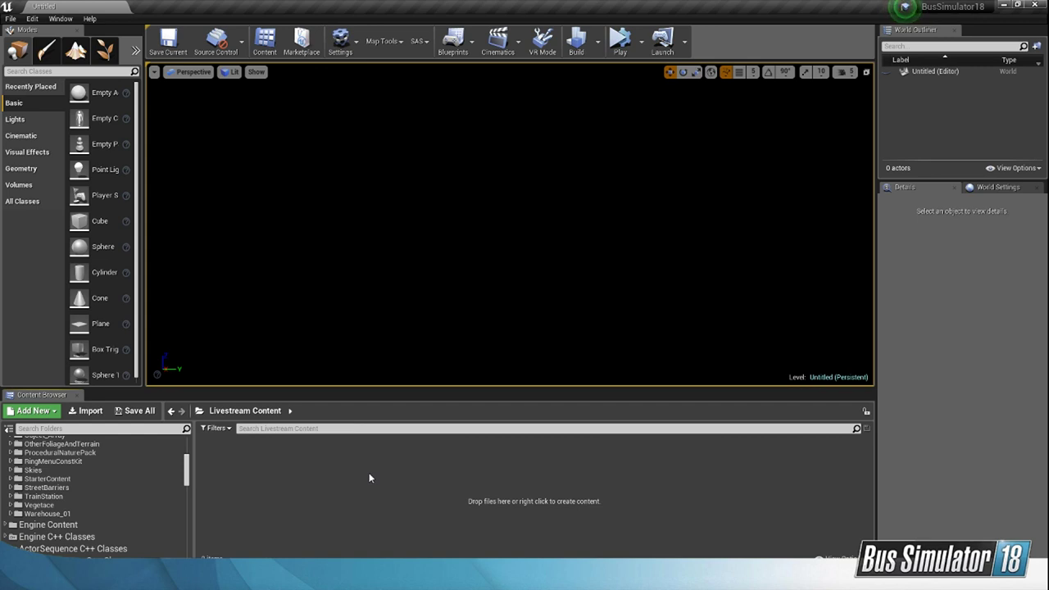
# Step: Create a data asset of class ModInfo in the Livestream Content folder, name it ModInfo and open it
pyautogui.rightClick(326, 459)
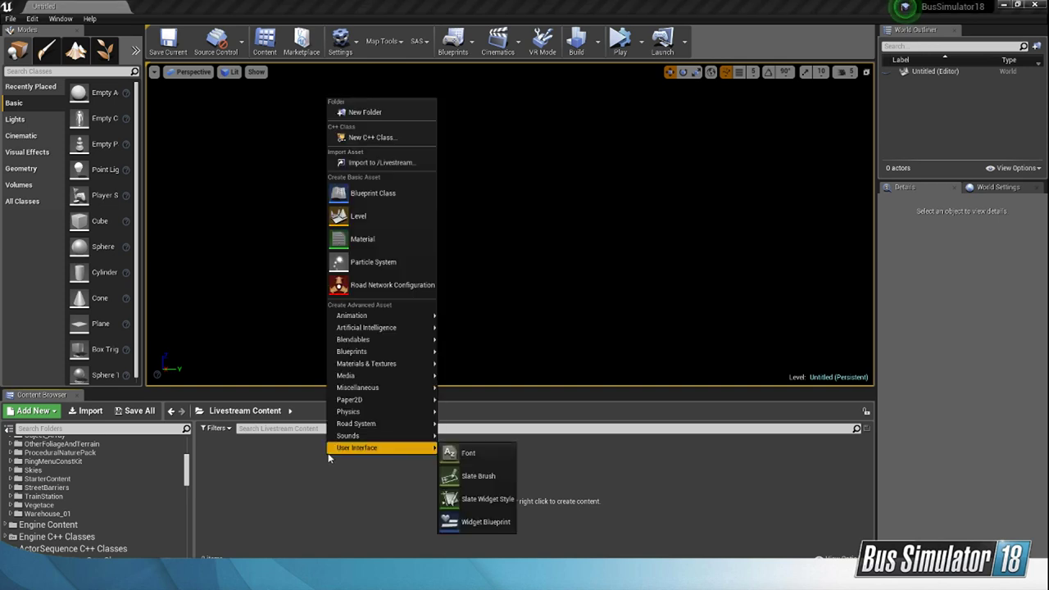
pyautogui.moveTo(418, 389)
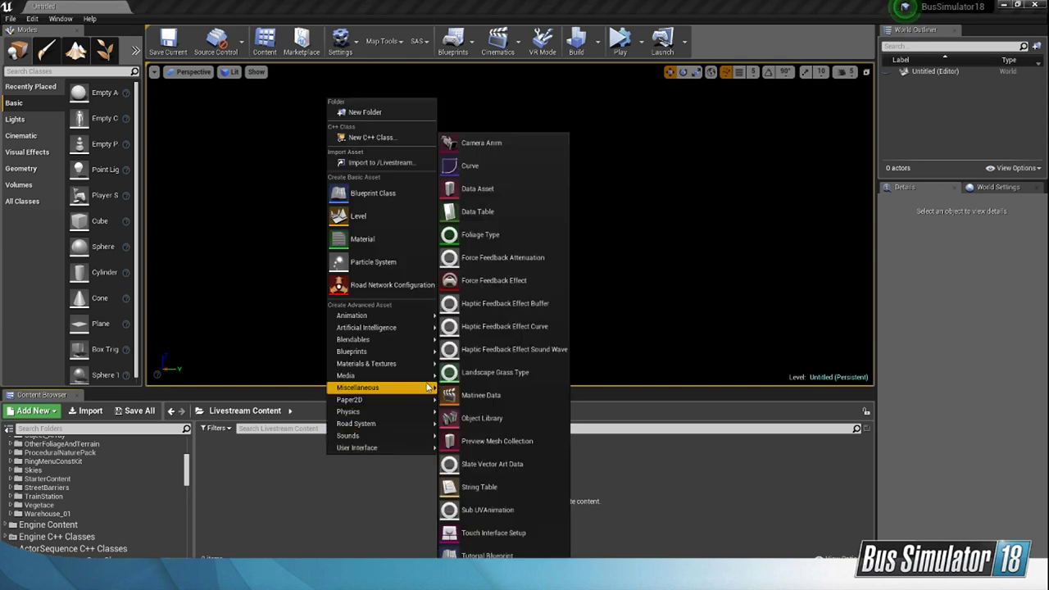
pyautogui.click(483, 189)
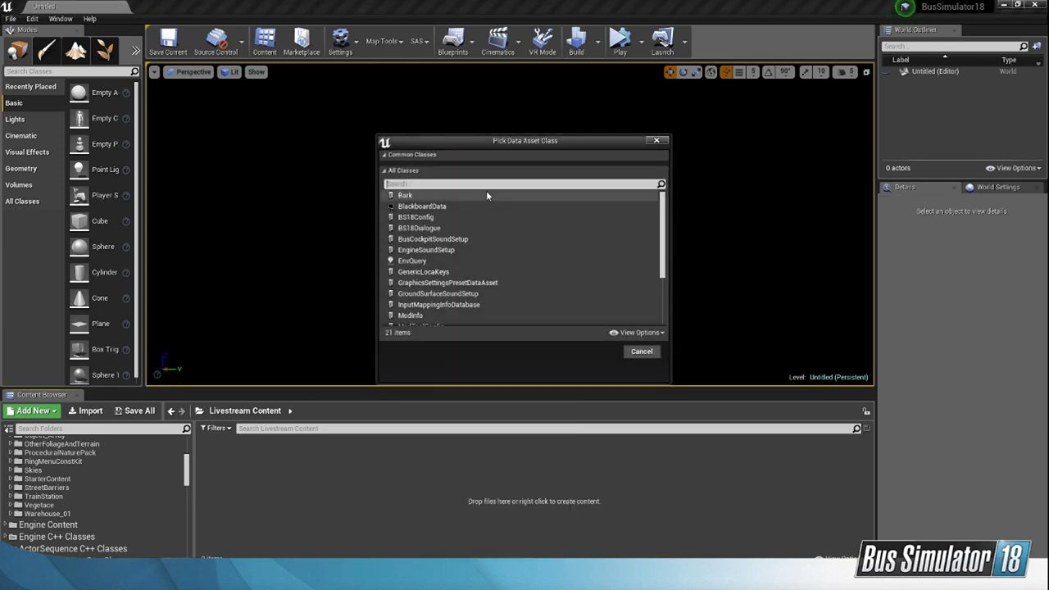
pyautogui.click(414, 315)
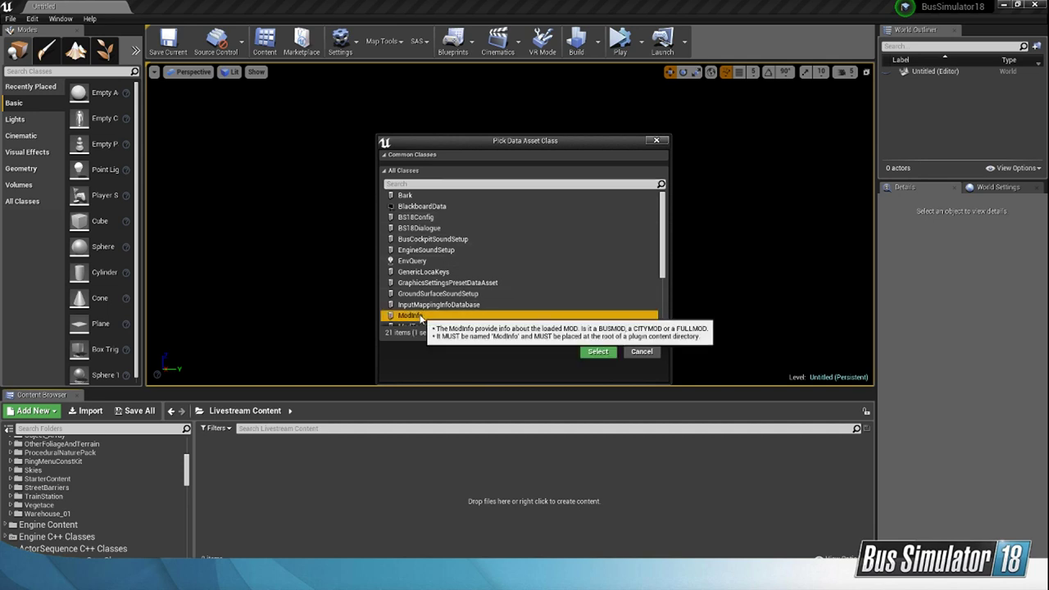
pyautogui.click(595, 352)
pyautogui.write('ModInf')
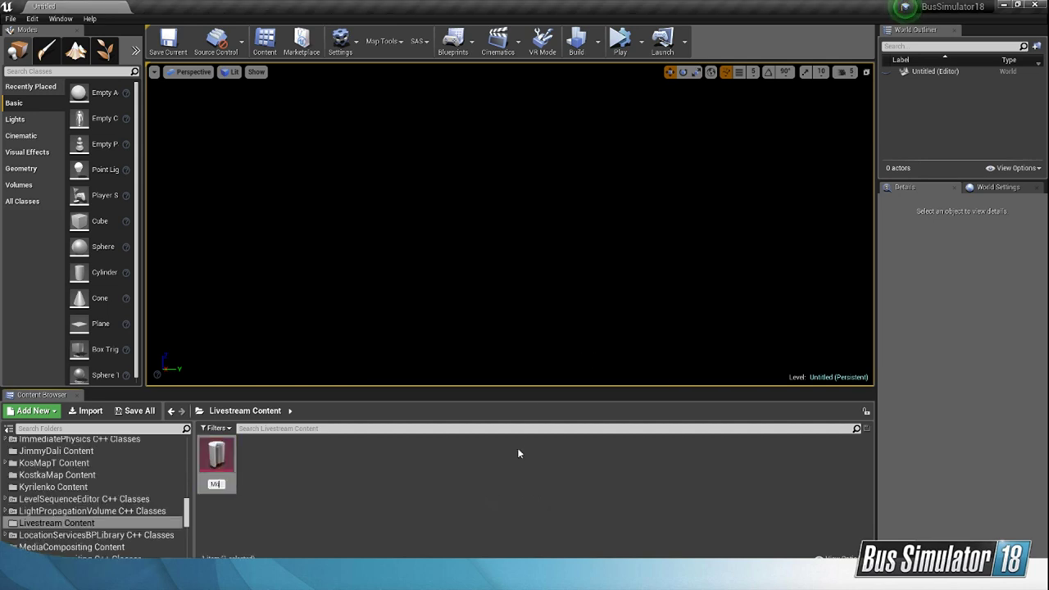
pyautogui.write('o')
pyautogui.press('Return')
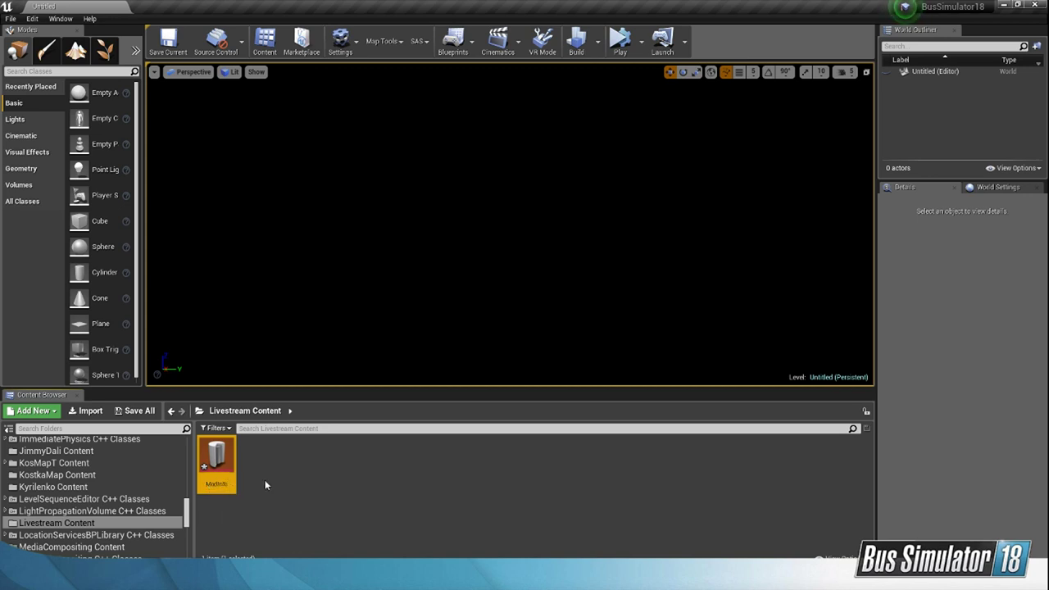
pyautogui.doubleClick(231, 464)
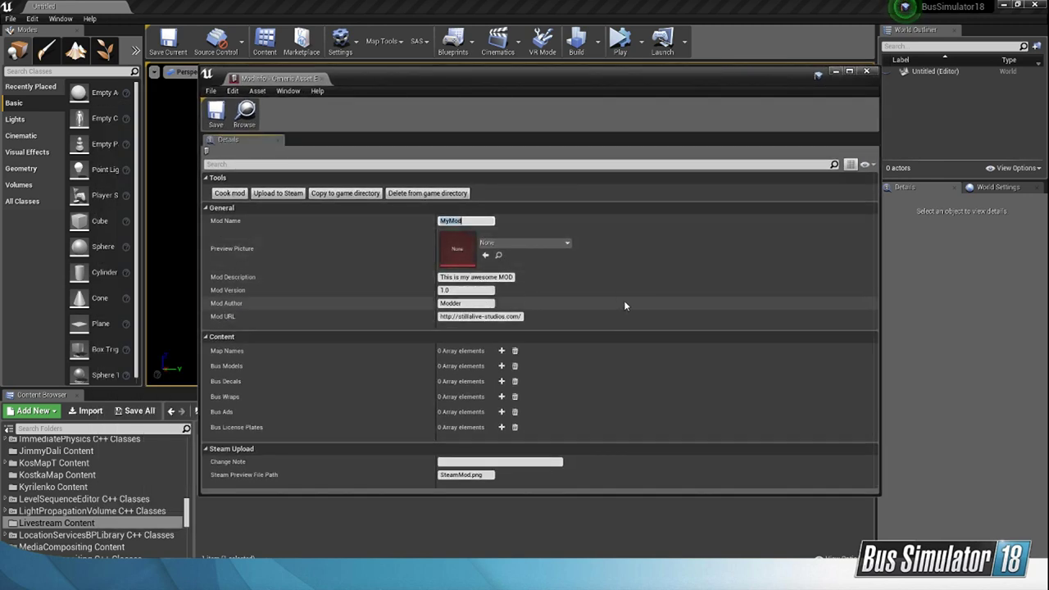
# Step: Set the mod name to Livestream in the ModInfo asset, save it and close its editor window
pyautogui.click(481, 221)
pyautogui.doubleClick(480, 221)
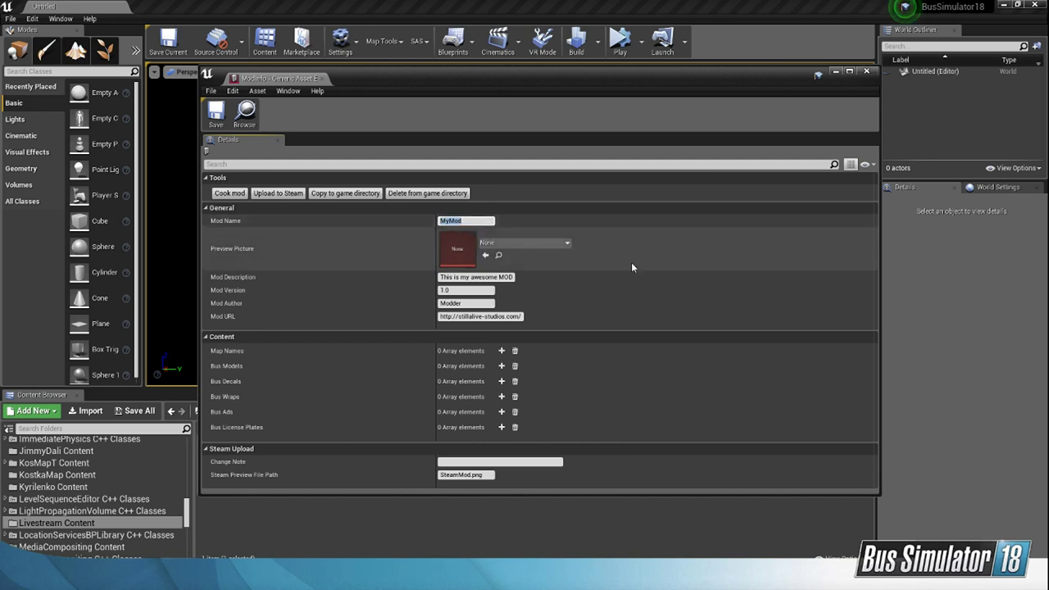
pyautogui.write('Livestreamcon')
pyautogui.press('BackSpace')
pyautogui.press('BackSpace')
pyautogui.press('BackSpace')
pyautogui.click(219, 121)
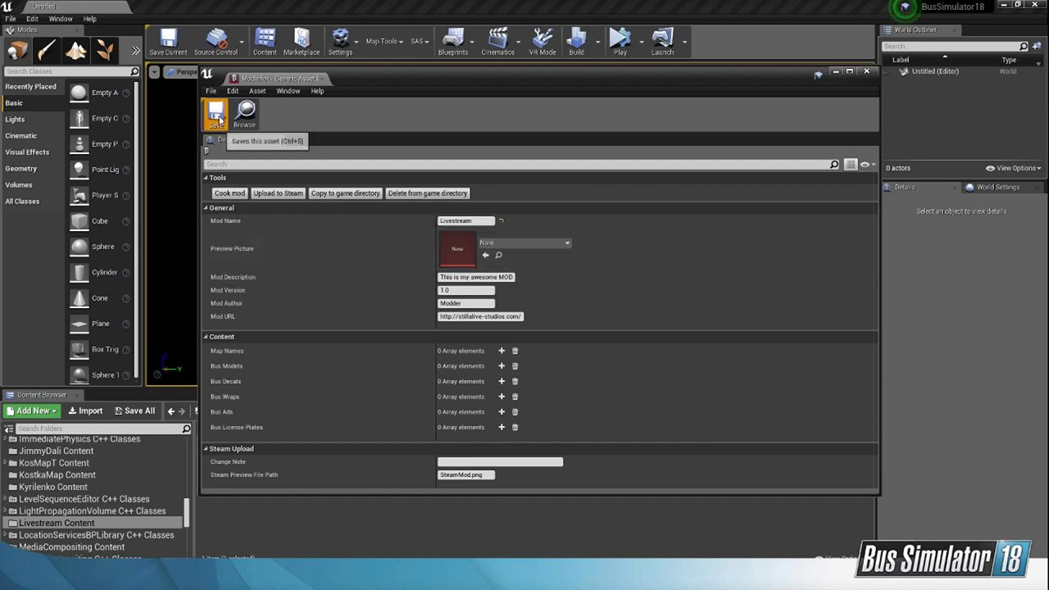
pyautogui.click(237, 197)
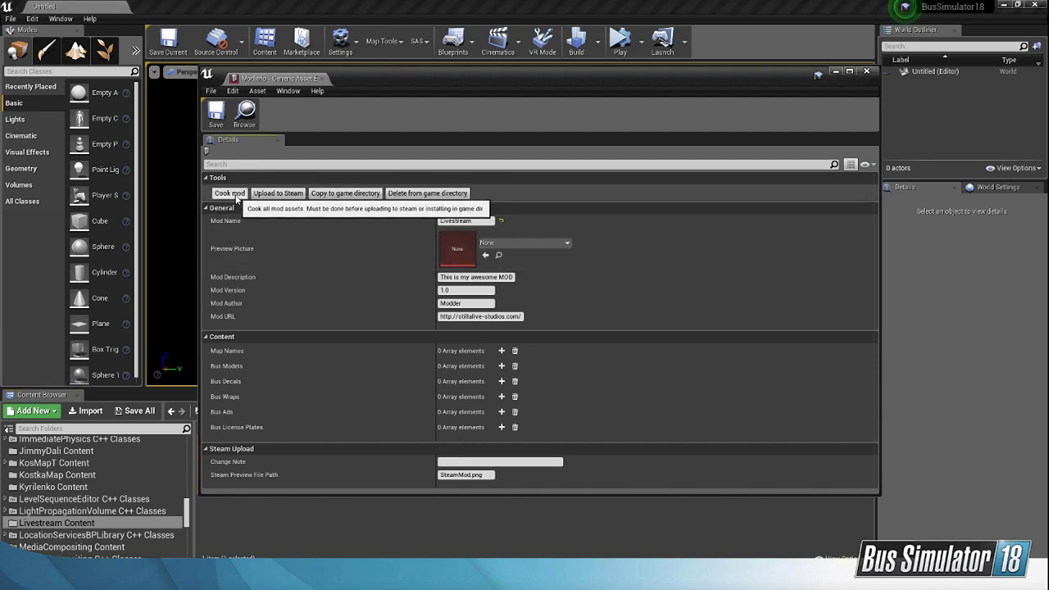
pyautogui.click(867, 74)
# Step: Switch to File Explorer, preview the RVE logos in the StreamPodklady folder and import Logo_RVE_4c_mitClaim into the Livestream Content folder
pyautogui.click(437, 472)
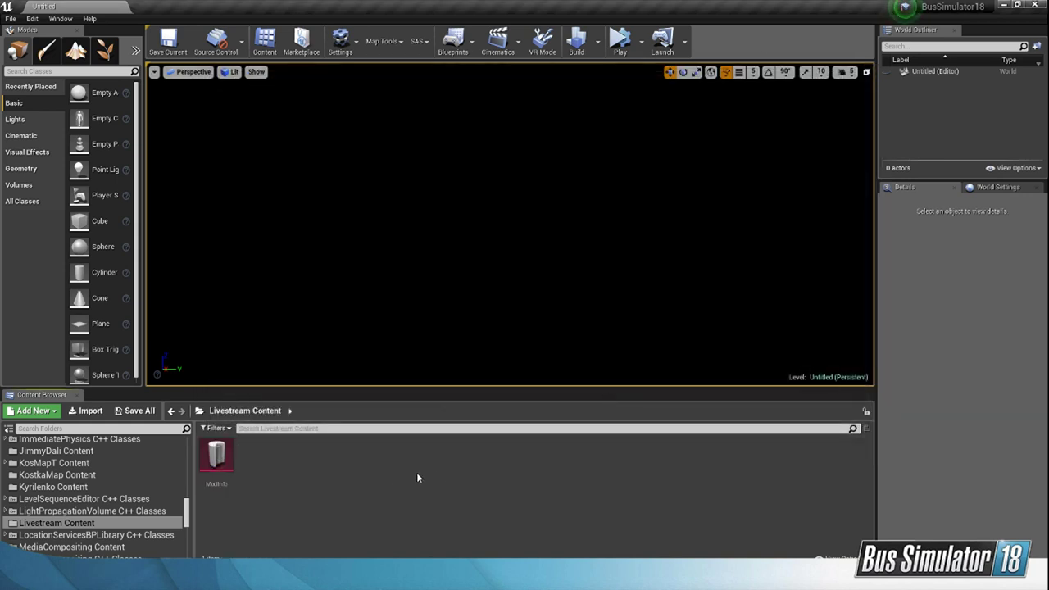
pyautogui.rightClick(274, 468)
pyautogui.click(263, 468)
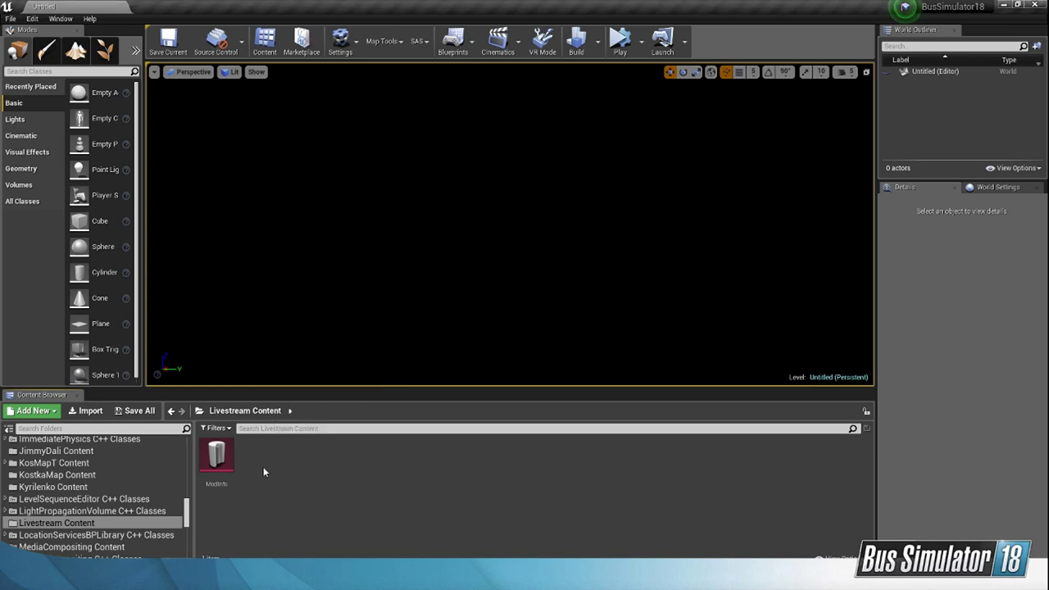
pyautogui.click(653, 577)
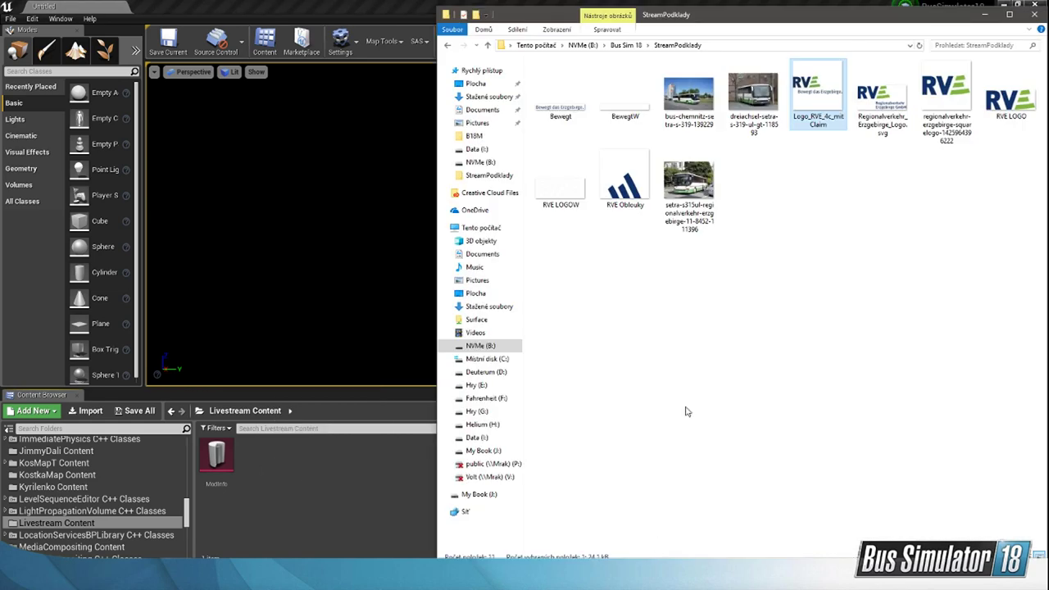
pyautogui.click(852, 222)
pyautogui.click(829, 100)
pyautogui.doubleClick(944, 97)
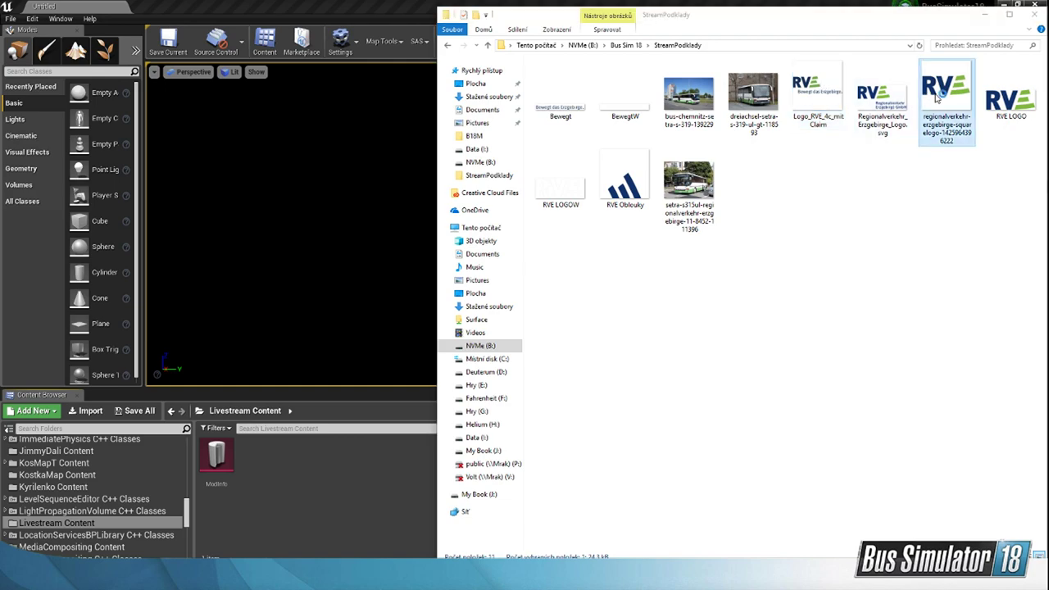
pyautogui.click(1033, 6)
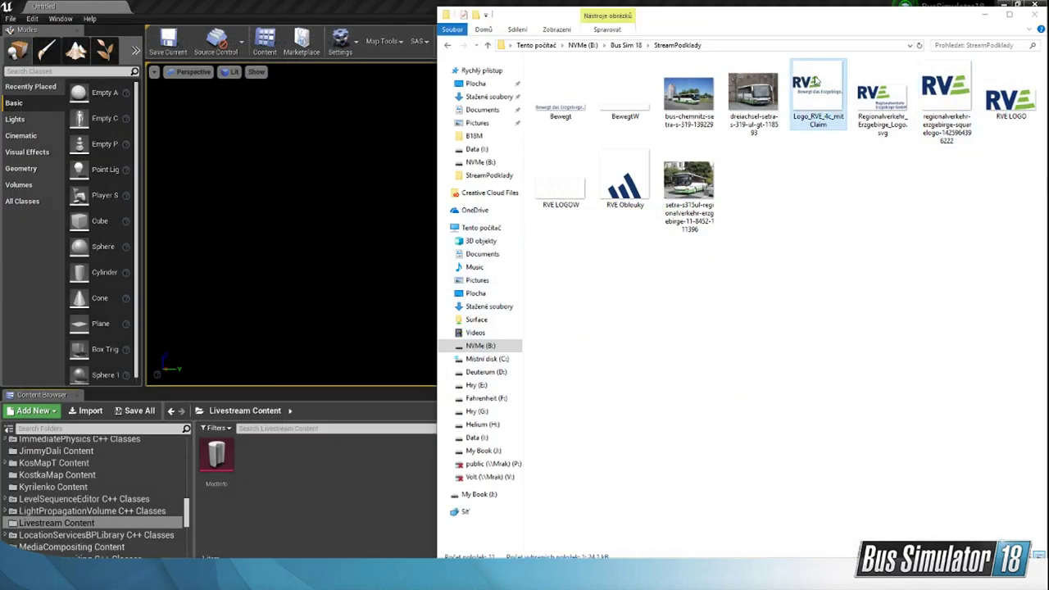
pyautogui.doubleClick(823, 103)
pyautogui.click(1034, 6)
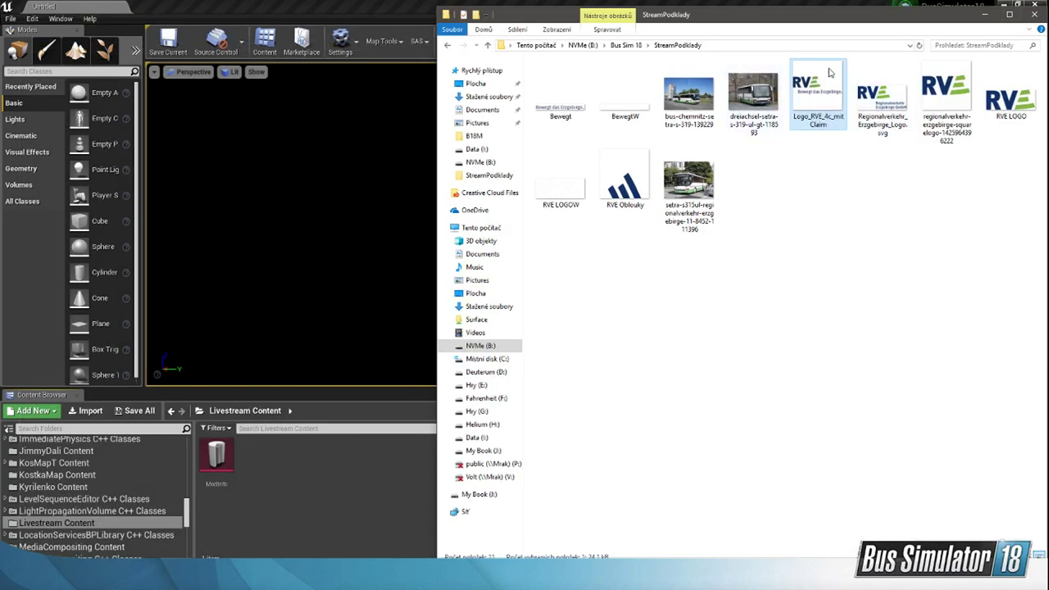
pyautogui.click(307, 499)
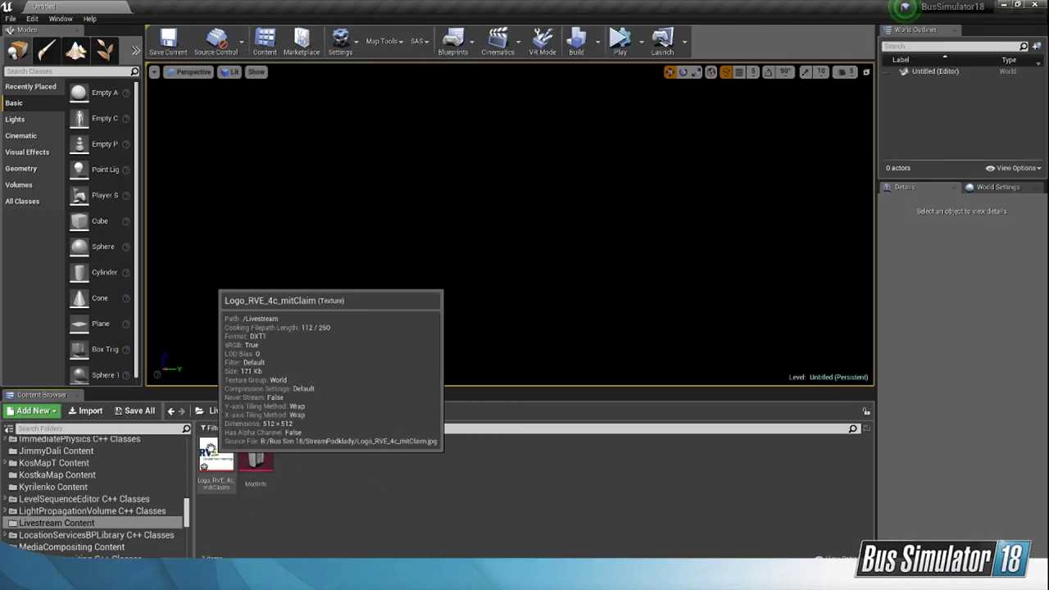
# Step: Rename the imported RVE logo texture as LivestreamL
pyautogui.click(215, 459)
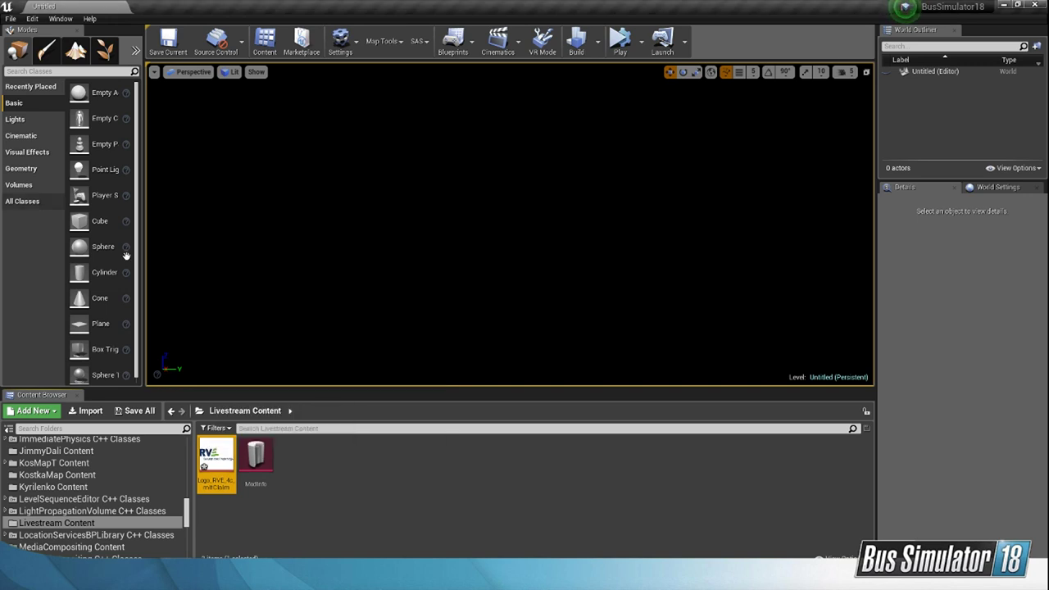
pyautogui.rightClick(220, 460)
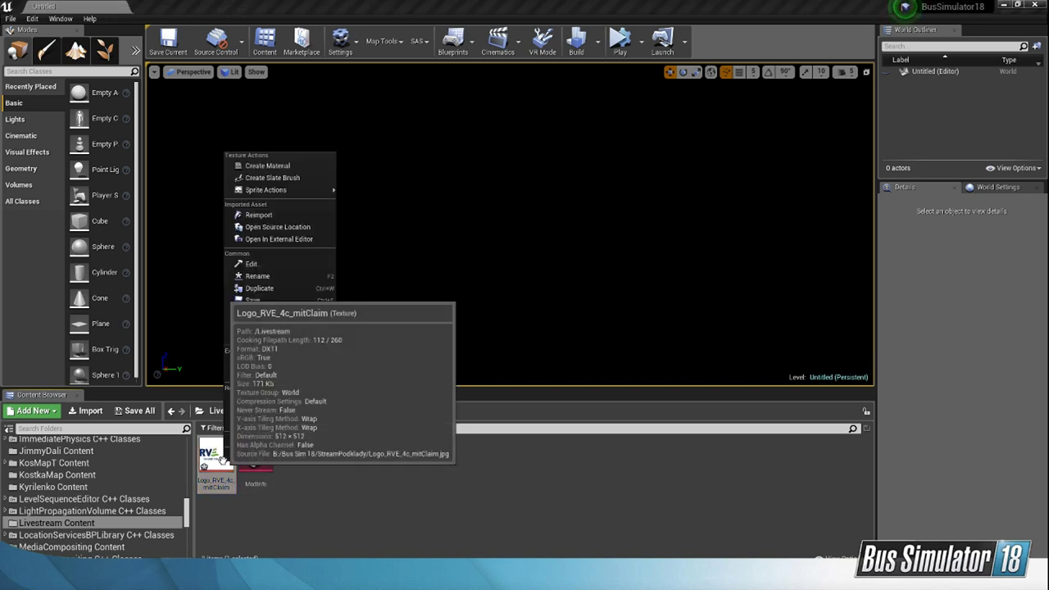
pyautogui.click(270, 276)
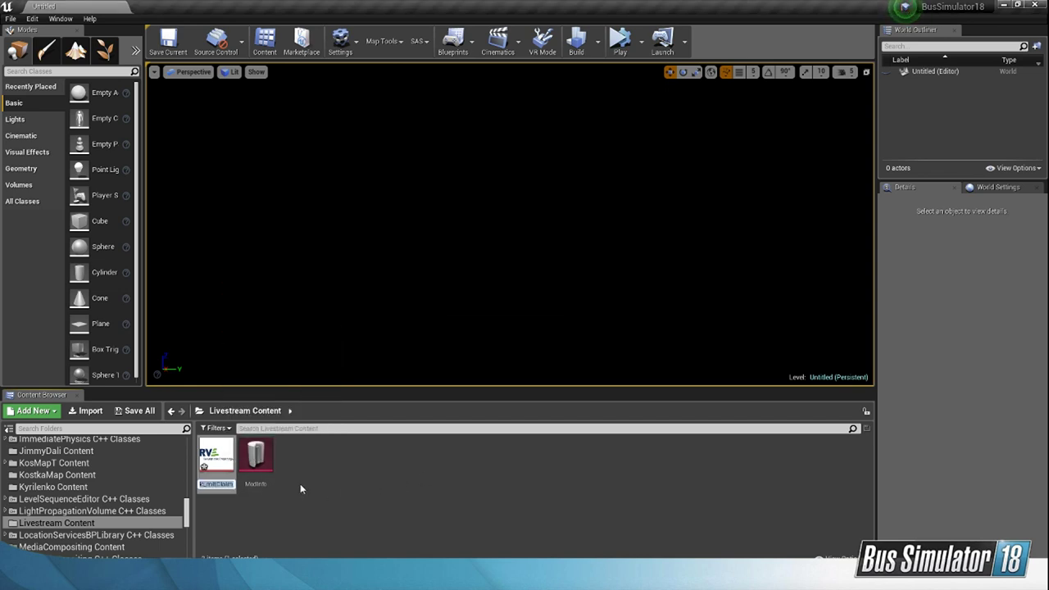
pyautogui.write('Livestr')
pyautogui.write('eam')
pyautogui.write('Logo')
pyautogui.press('Return')
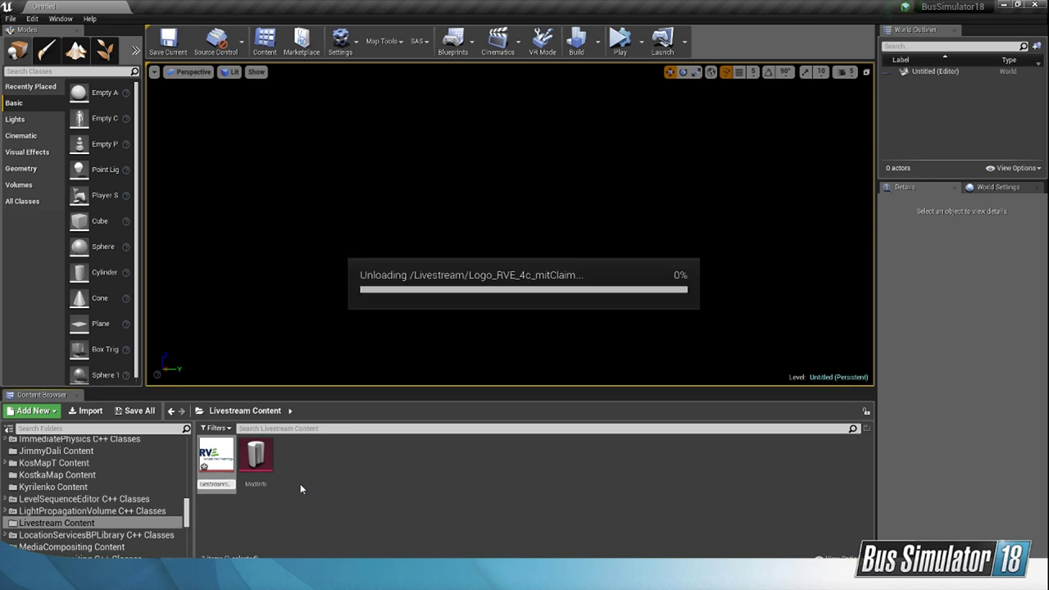
# Step: Add a Bus Decals element in the ModInfo asset, assign it the LivestreamL texture and save the asset
pyautogui.doubleClick(259, 456)
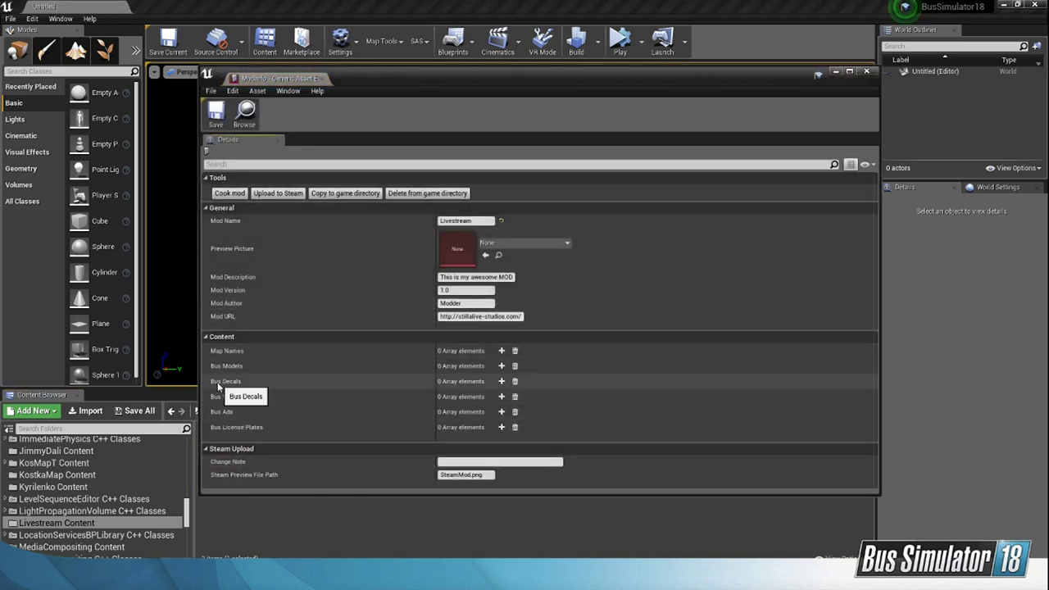
pyautogui.click(501, 381)
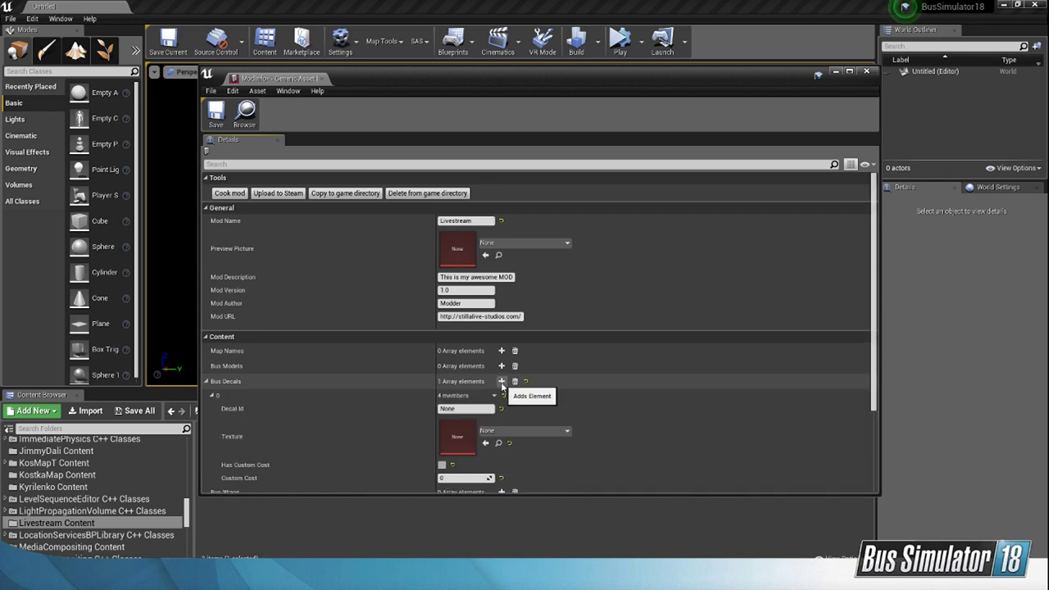
pyautogui.scroll(-1, 502, 386)
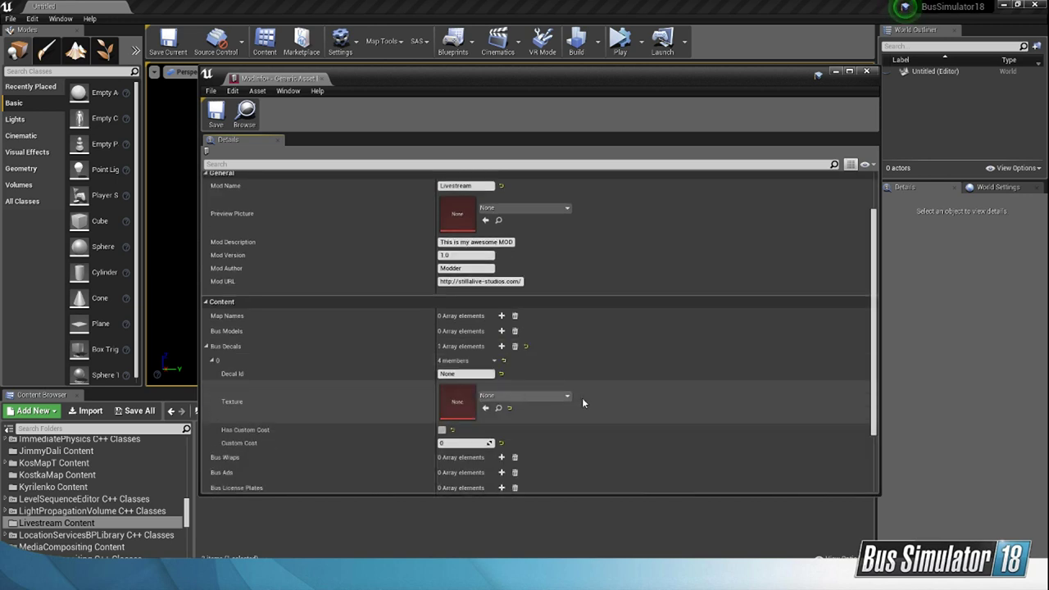
pyautogui.click(530, 395)
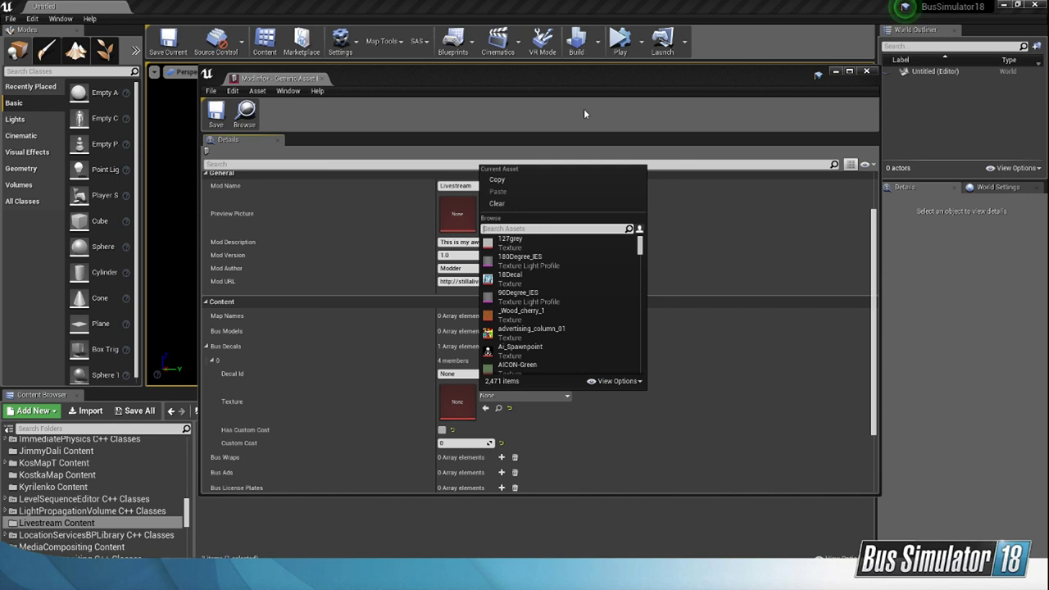
pyautogui.write('Lives')
pyautogui.click(517, 239)
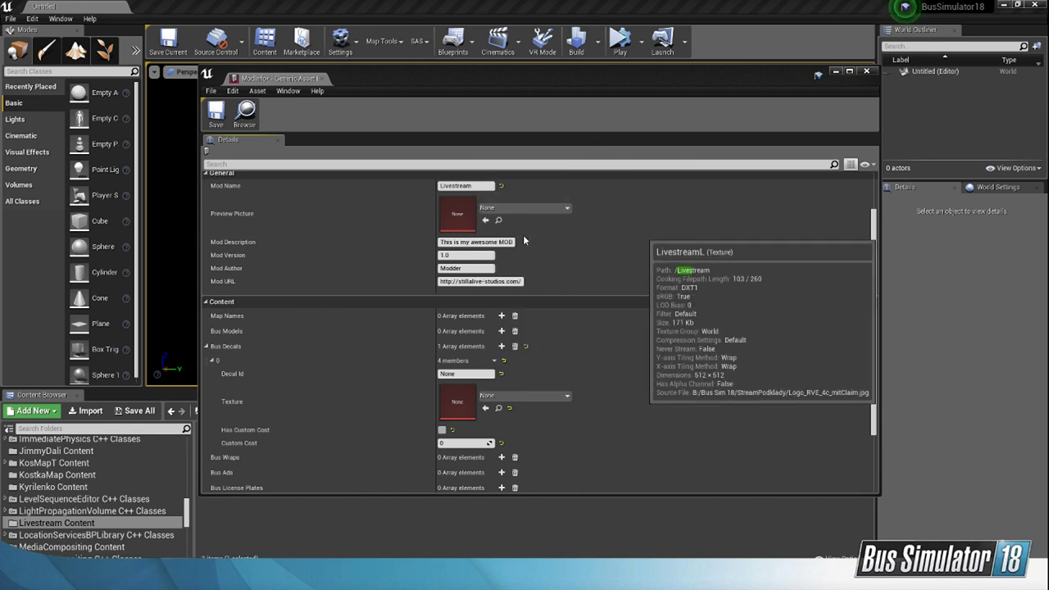
pyautogui.moveTo(542, 81); pyautogui.dragTo(663, 60)
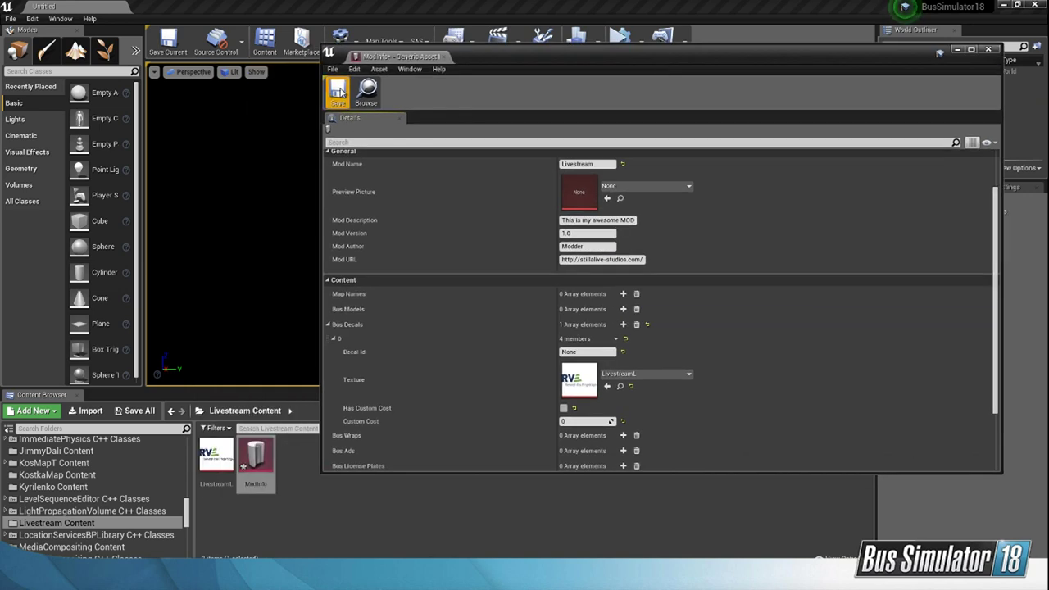
pyautogui.click(338, 94)
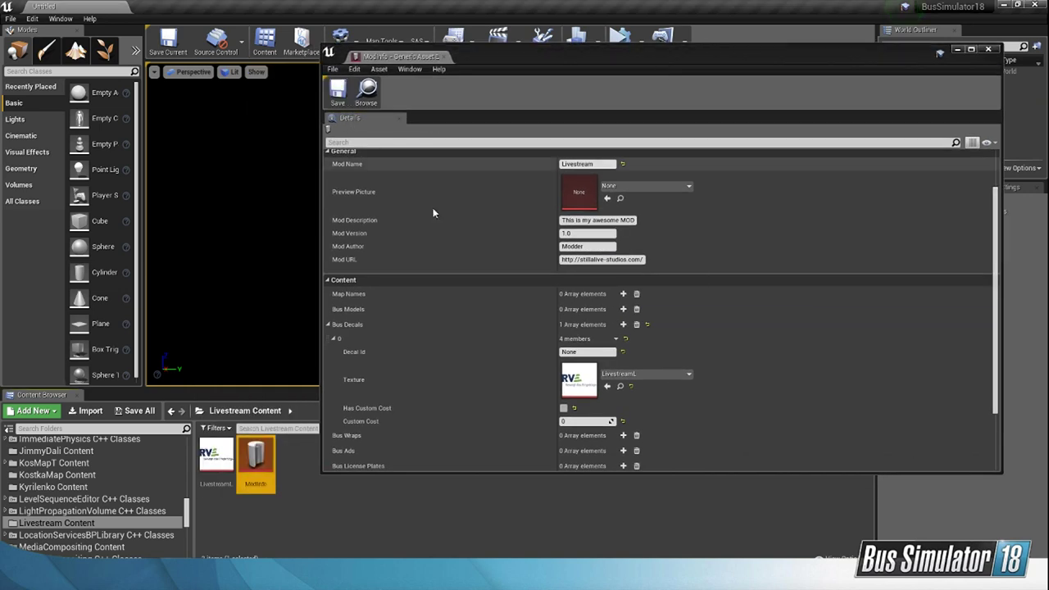
# Step: Set the new bus decal's Decal Id to LivestreamL, save the ModInfo asset and close it
pyautogui.click(571, 352)
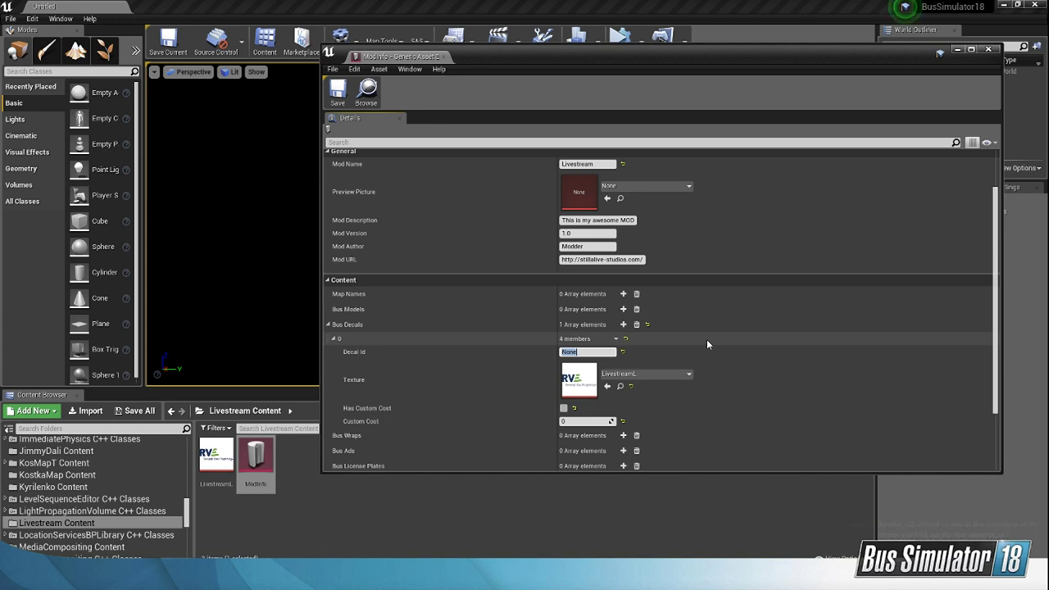
pyautogui.write('LivestreamL')
pyautogui.scroll(-1, 646, 349)
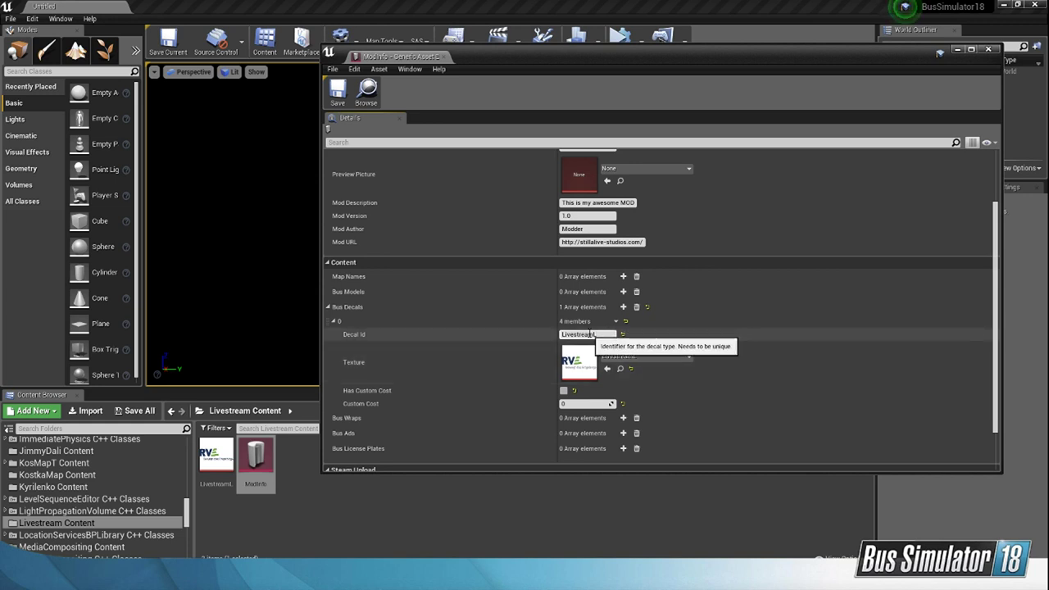
pyautogui.scroll(-1, 611, 339)
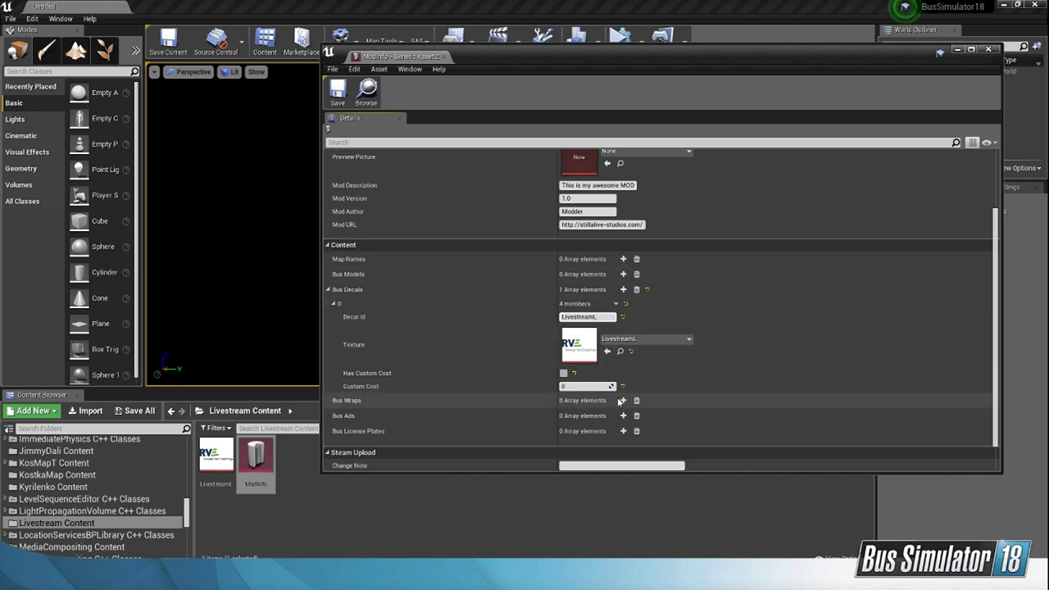
pyautogui.scroll(3, 589, 413)
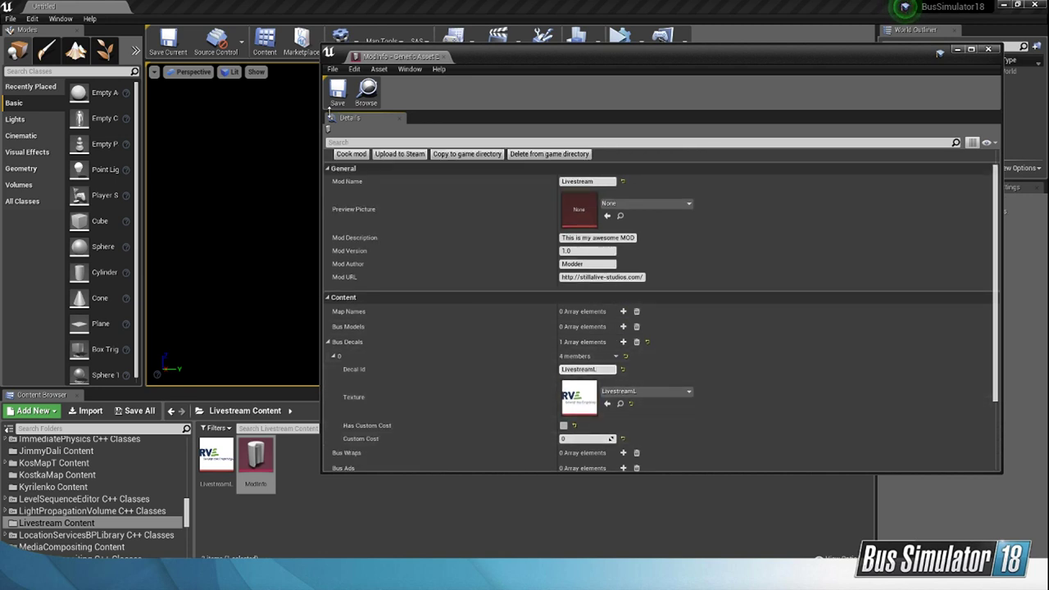
pyautogui.scroll(-2, 872, 161)
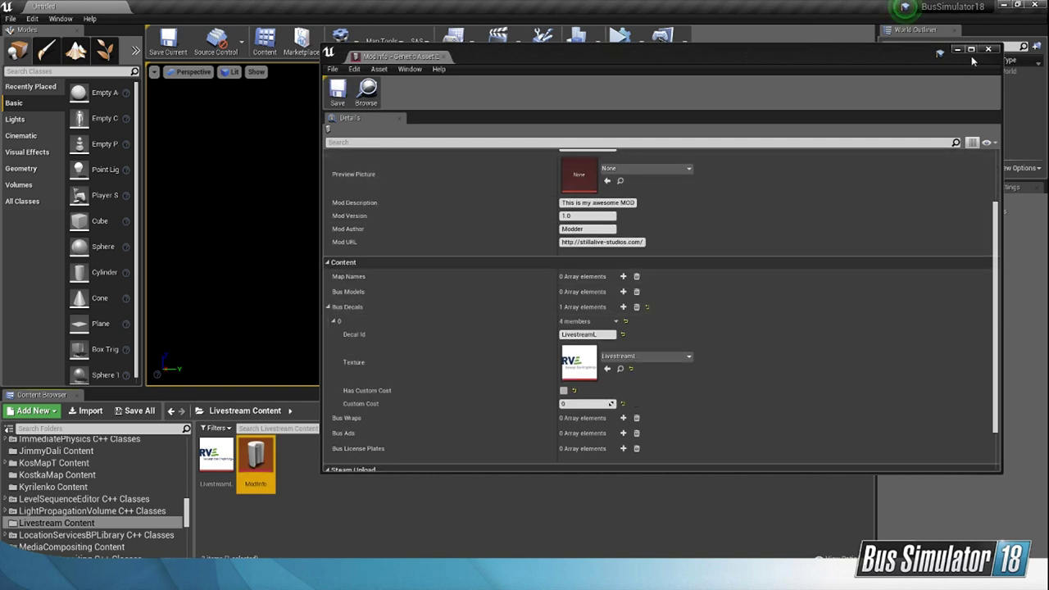
pyautogui.click(987, 49)
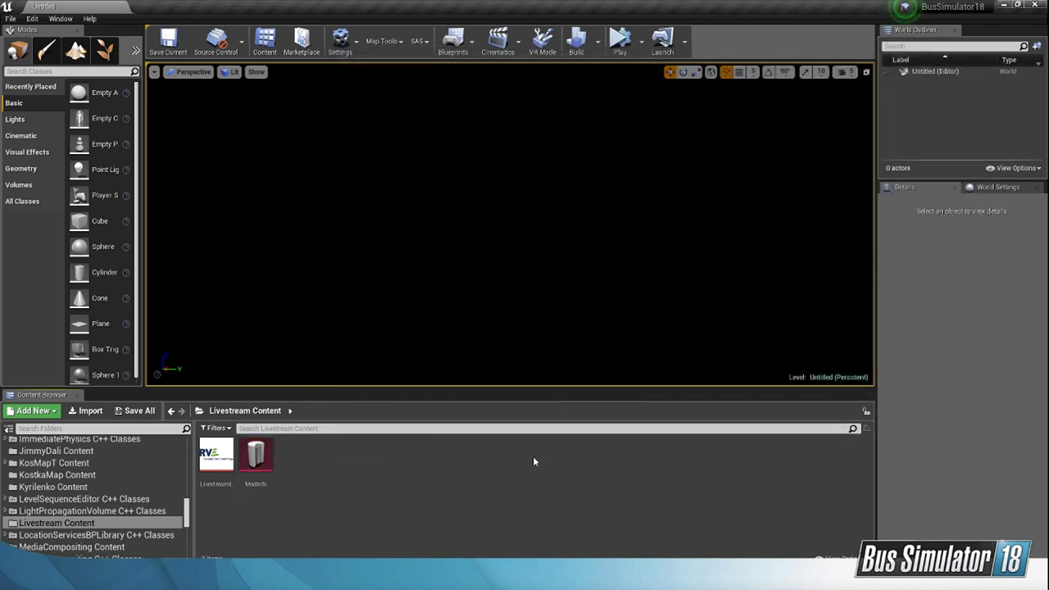
# Step: Reopen the ModInfo asset to check its stored decal settings and close it again
pyautogui.click(254, 446)
pyautogui.doubleClick(254, 446)
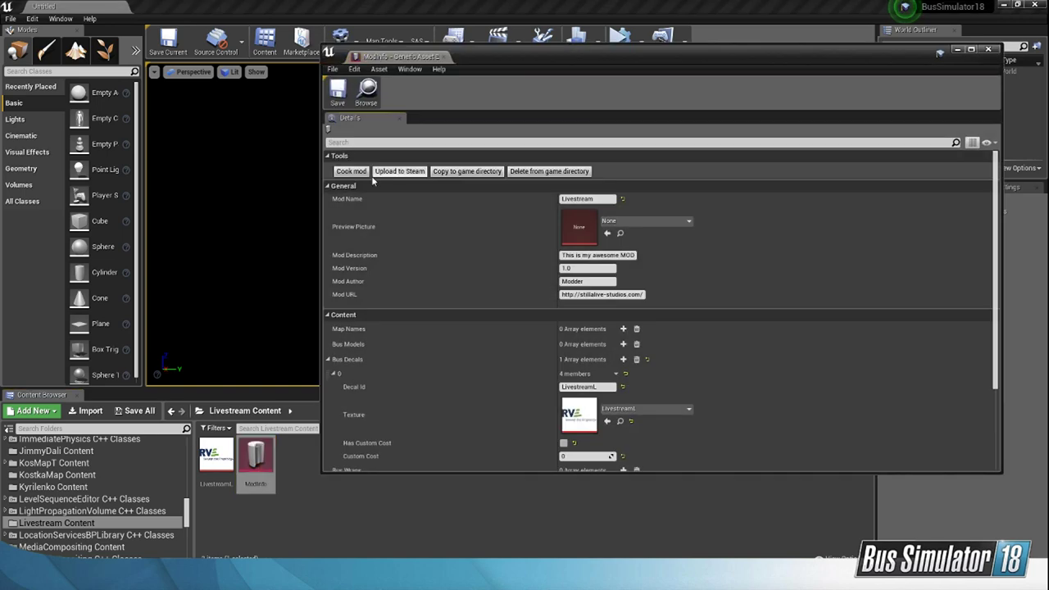
pyautogui.click(987, 50)
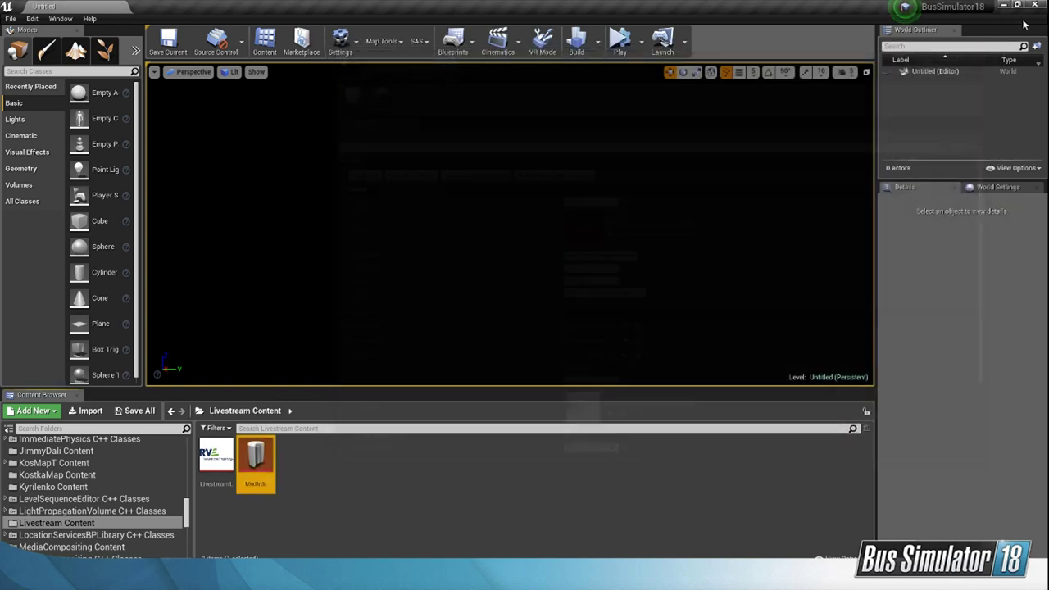
# Step: Close the Unreal Editor and relaunch the project by opening BusSimulator18.uproject from the H:\B18M folder in Total Commander
pyautogui.click(1037, 5)
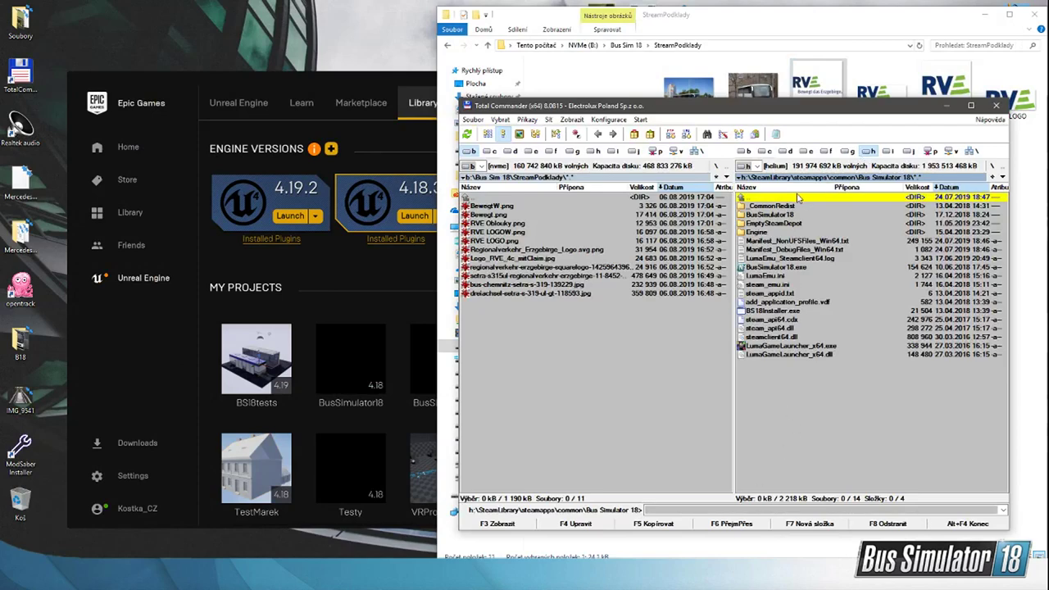
pyautogui.doubleClick(799, 197)
pyautogui.doubleClick(799, 198)
pyautogui.doubleClick(799, 198)
pyautogui.doubleClick(798, 197)
pyautogui.scroll(15, 795, 246)
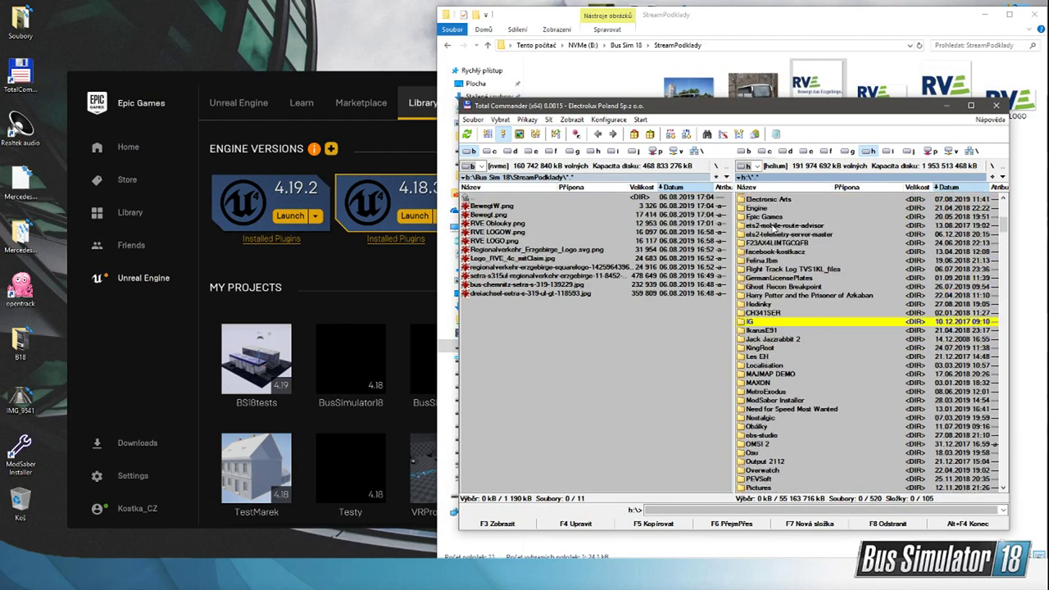
pyautogui.click(769, 200)
pyautogui.doubleClick(768, 199)
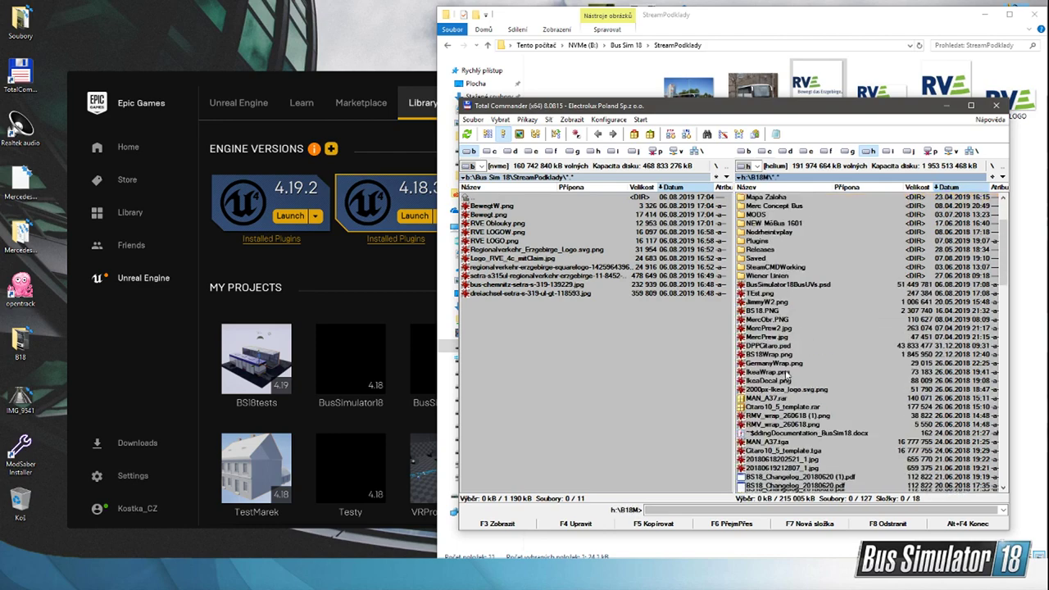
pyautogui.scroll(-20, 767, 328)
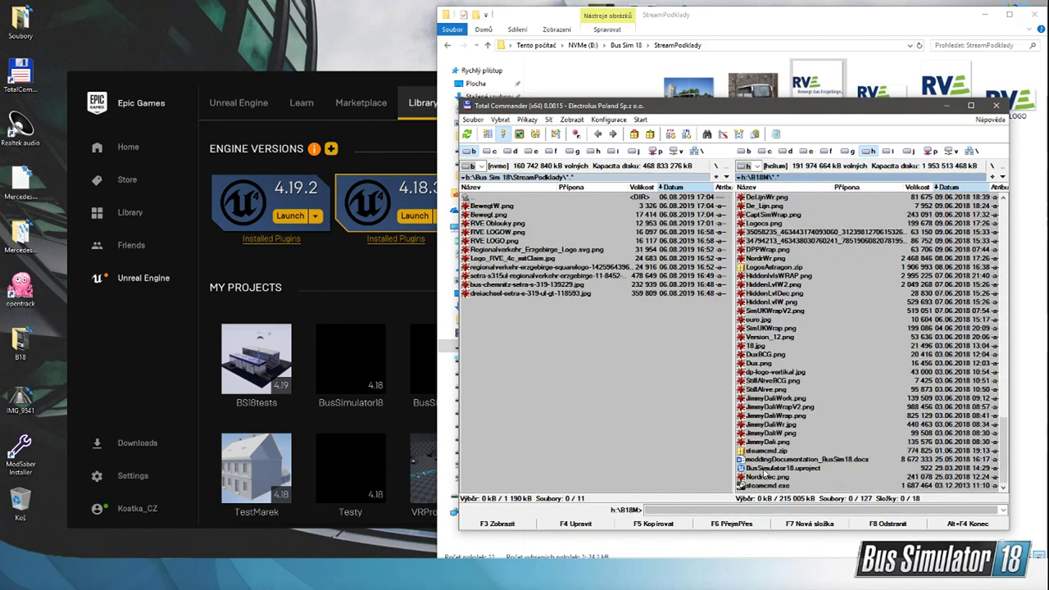
pyautogui.doubleClick(767, 469)
# Step: Clear the desktop by minimizing Total Commander and File Explorer and closing the Epic Games Launcher
pyautogui.click(946, 104)
pyautogui.click(385, 83)
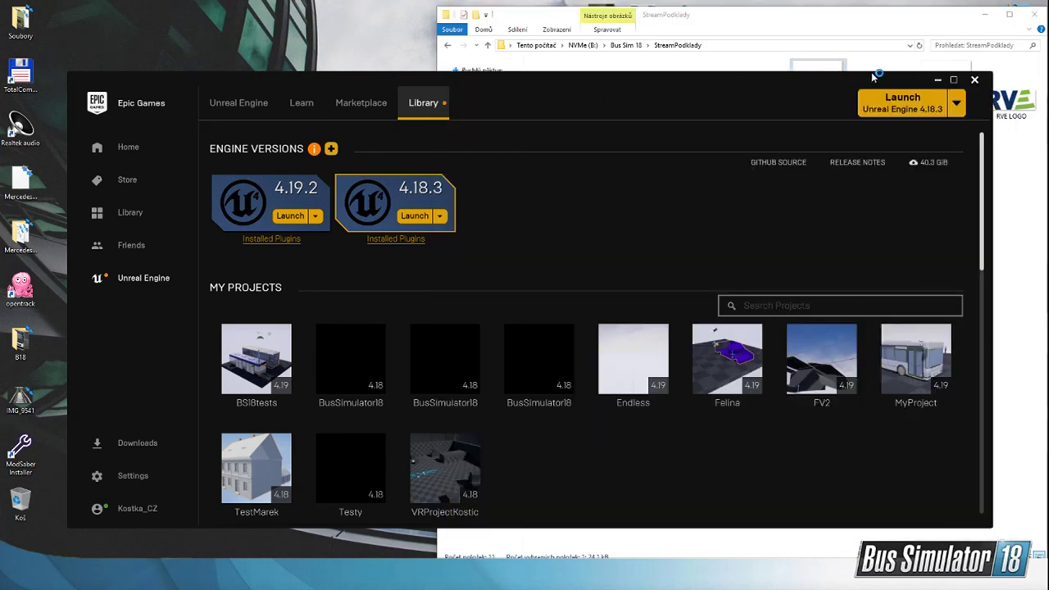
pyautogui.click(978, 79)
pyautogui.click(986, 15)
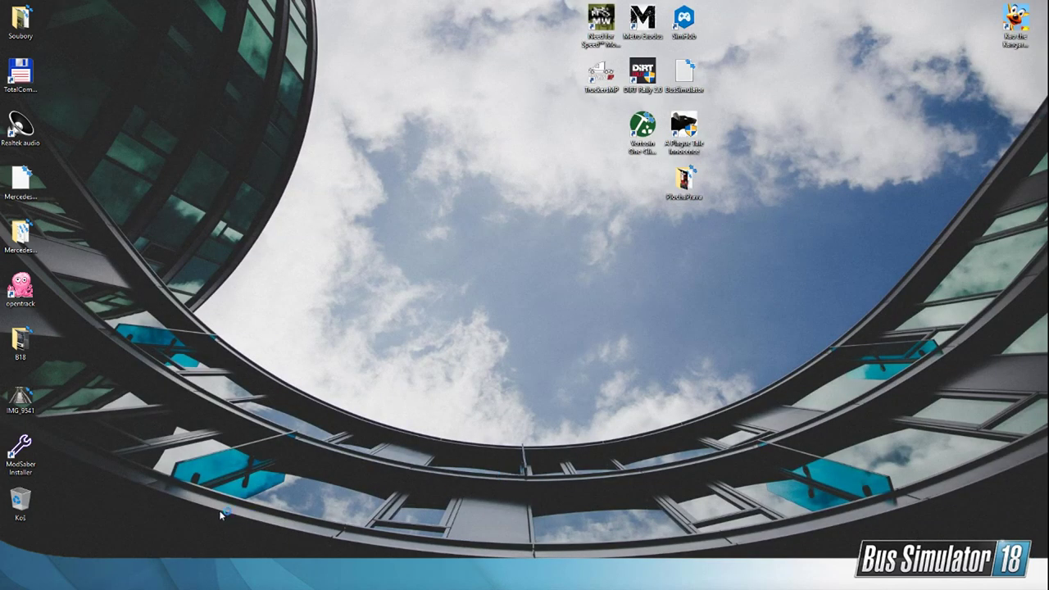
# Step: Select the desktop icons in groups and move them off this desktop onto the neighbouring monitor
pyautogui.moveTo(5, 548); pyautogui.dragTo(1048, 1)
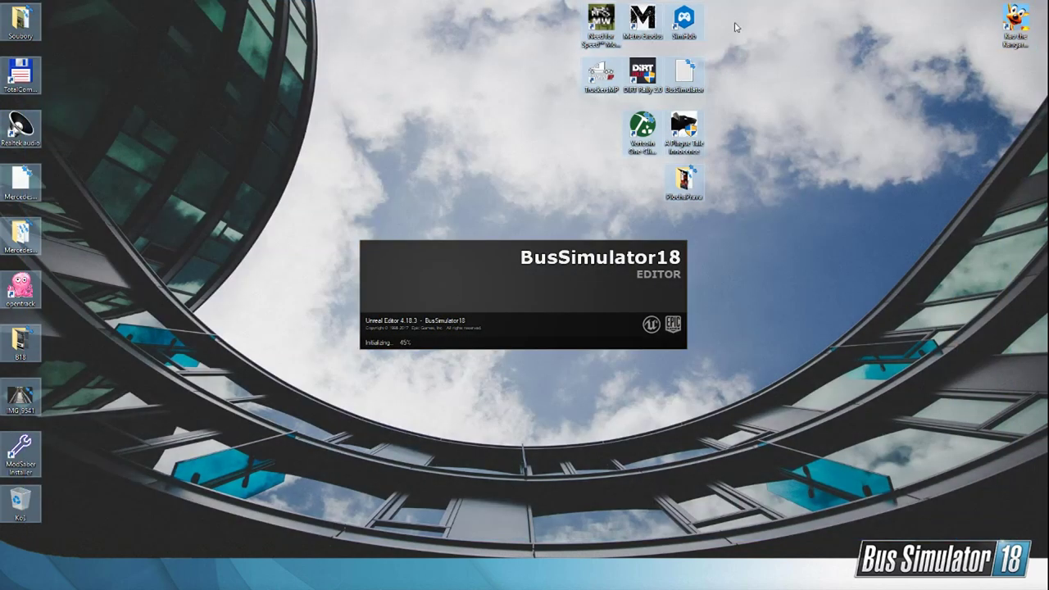
pyautogui.moveTo(643, 26); pyautogui.dragTo(1048, 99)
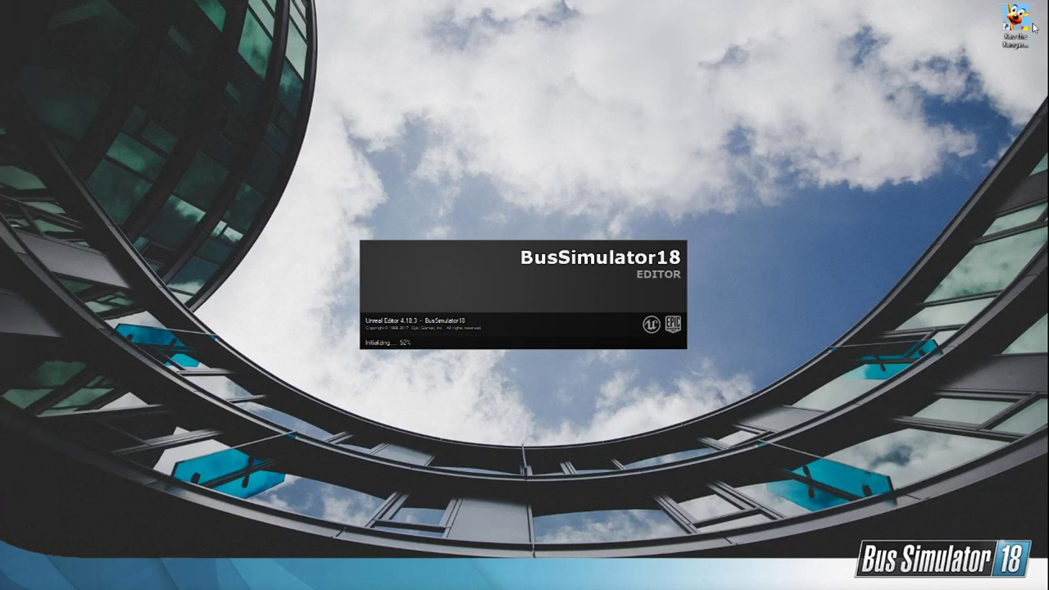
pyautogui.moveTo(1009, 24); pyautogui.dragTo(1048, 33)
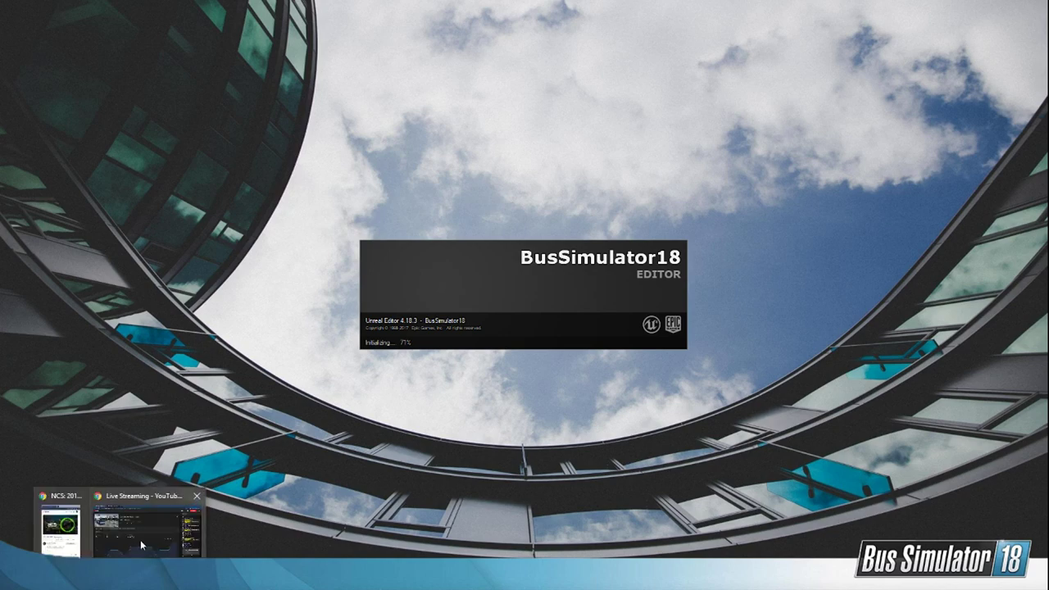
pyautogui.click(140, 539)
pyautogui.click(985, 7)
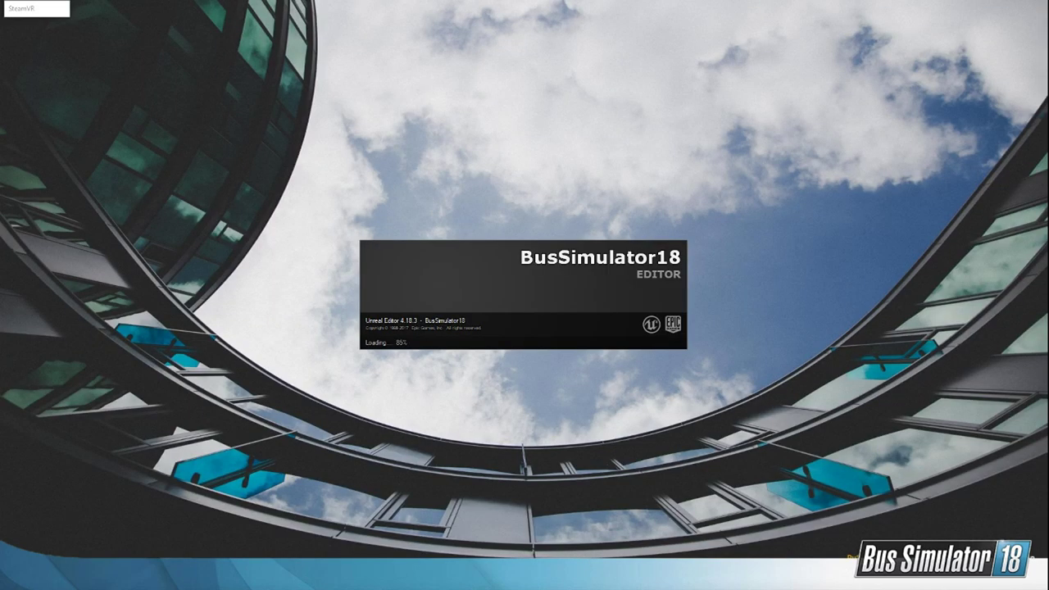
# Step: Close the SteamVR windows that start up while the BusSimulator18 editor loads
pyautogui.rightClick(708, 578)
pyautogui.click(697, 559)
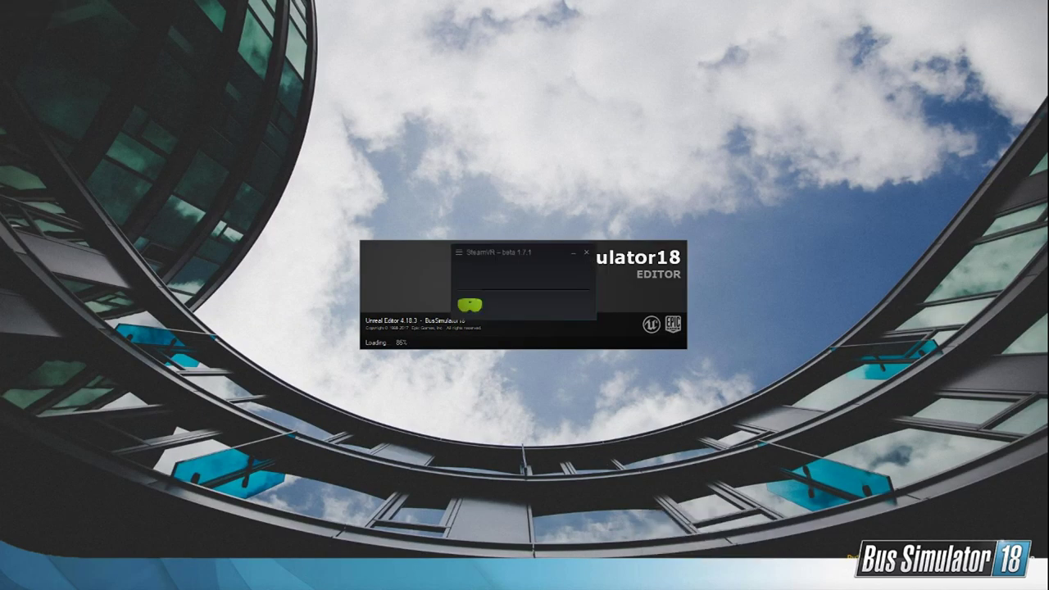
pyautogui.rightClick(708, 578)
pyautogui.click(677, 558)
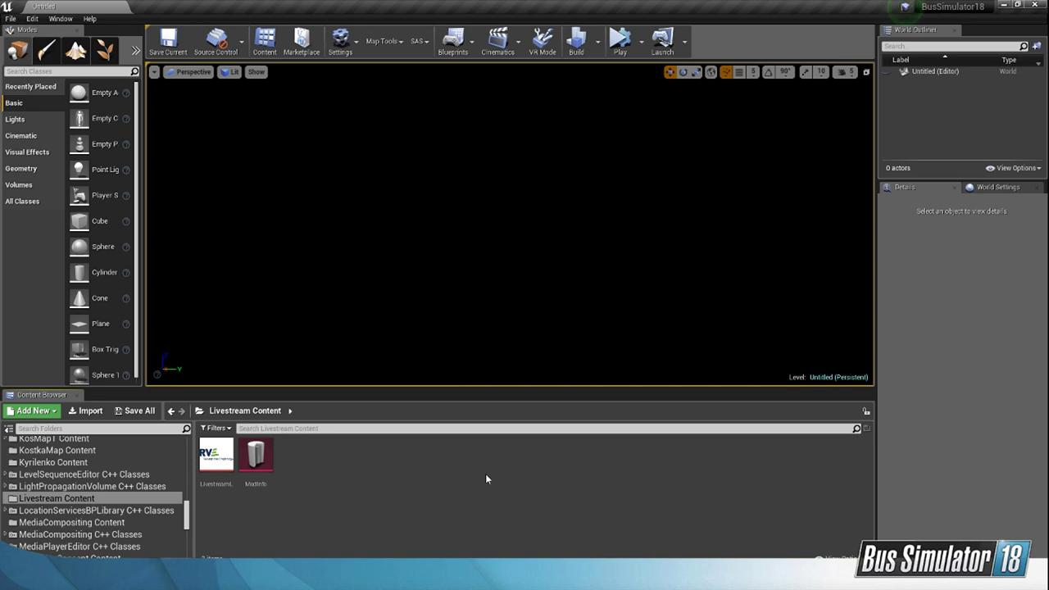
# Step: Open the ModInfo asset from the Livestream Content folder and move its window clear for working
pyautogui.doubleClick(264, 460)
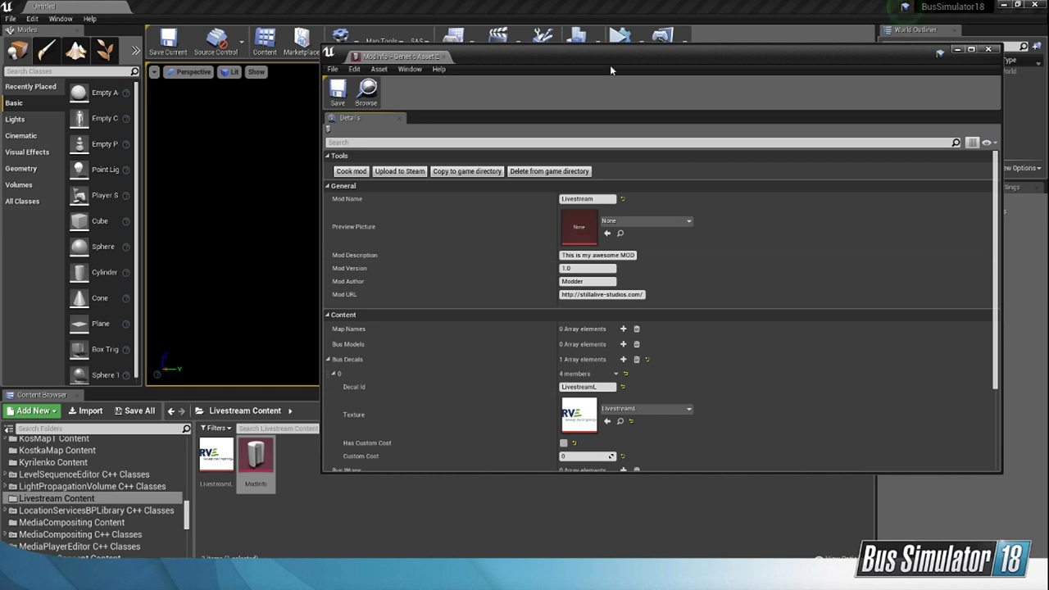
pyautogui.moveTo(620, 58); pyautogui.dragTo(467, 102)
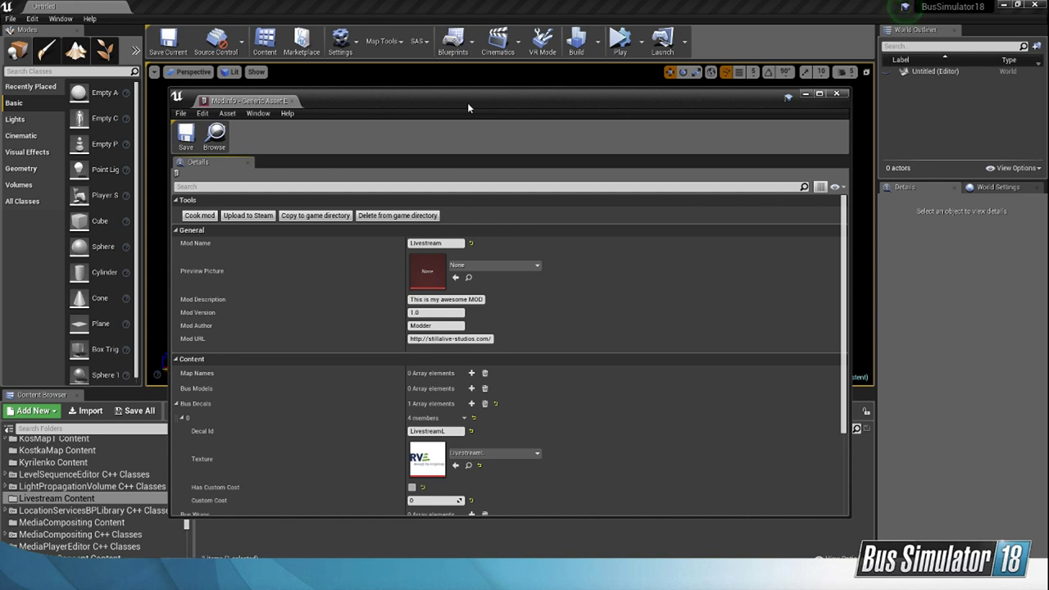
pyautogui.moveTo(467, 102); pyautogui.dragTo(522, 77)
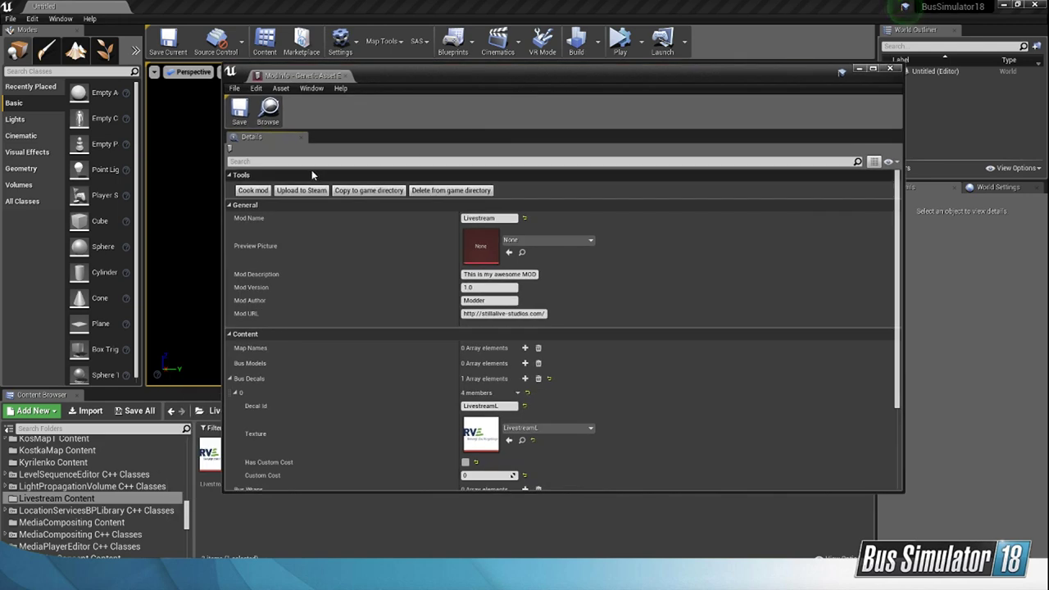
# Step: Cook the Livestream mod and copy its package to the game directory, dismissing each console window when it finishes
pyautogui.click(256, 192)
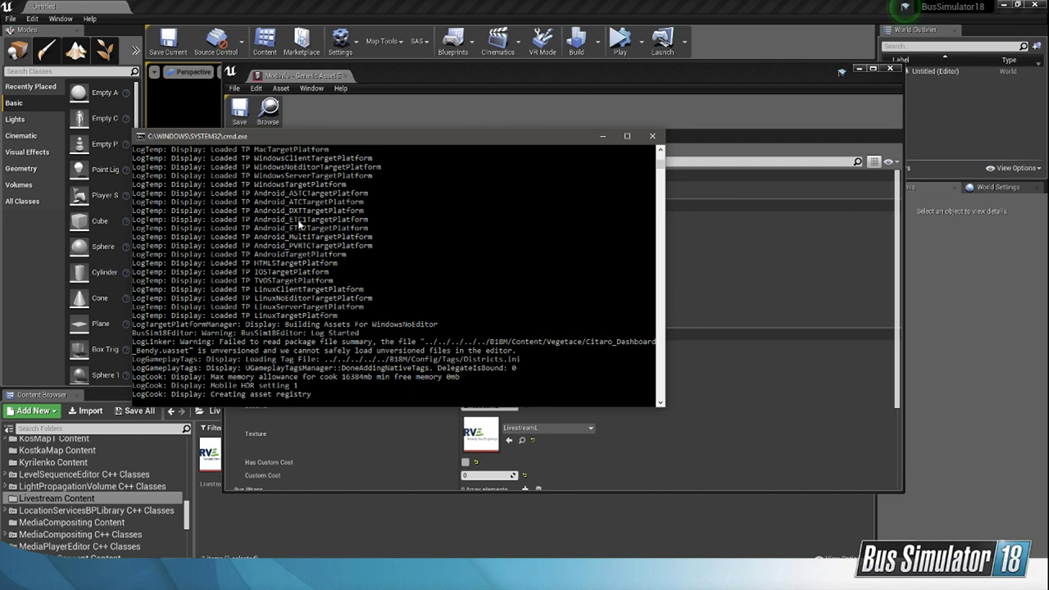
pyautogui.moveTo(389, 136); pyautogui.dragTo(429, 139)
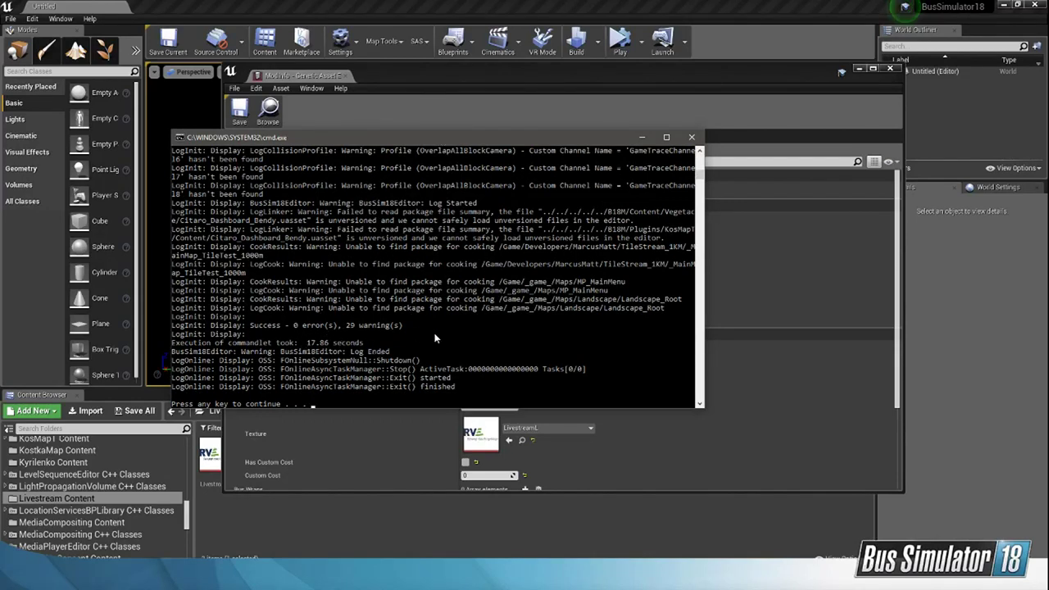
pyautogui.press('Return')
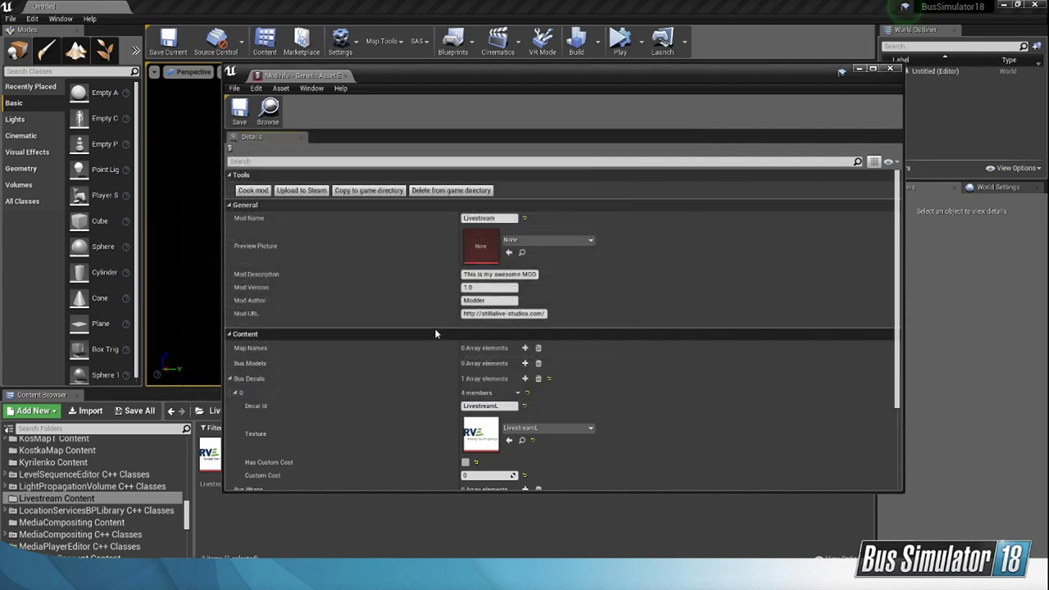
pyautogui.click(384, 191)
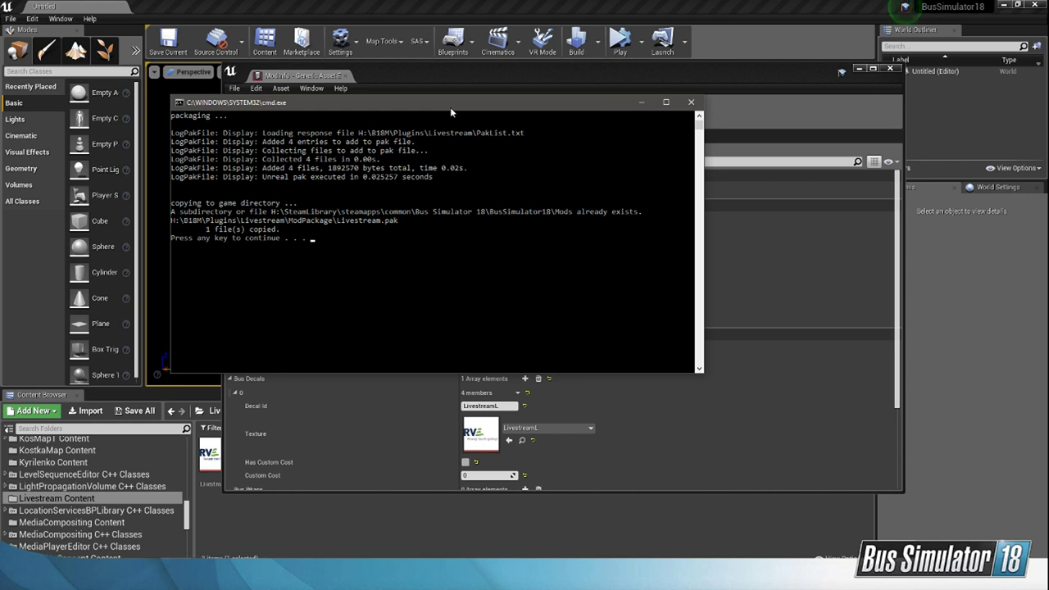
pyautogui.press('Return')
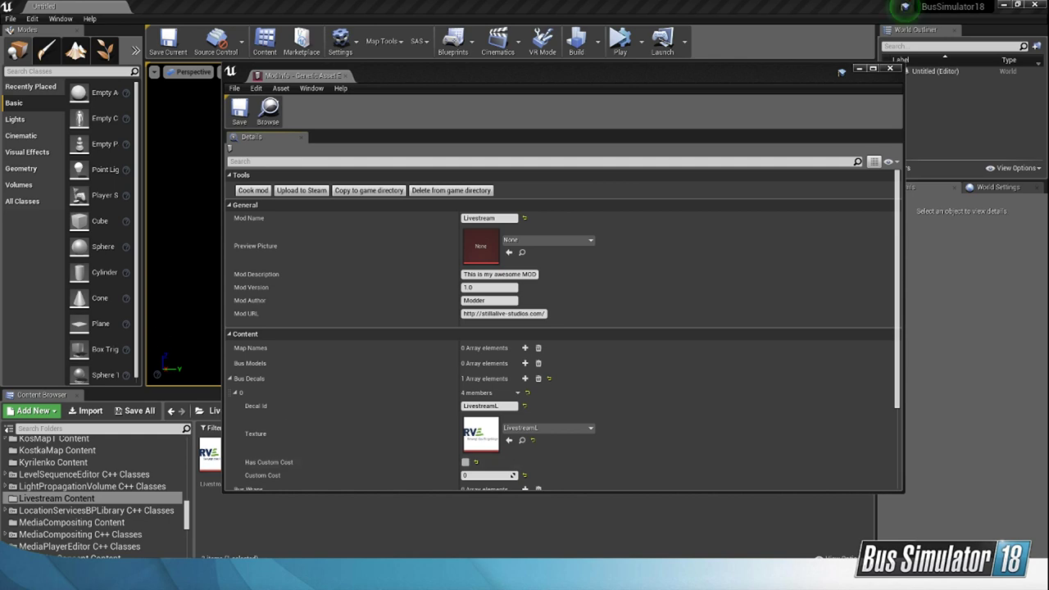
# Step: Switch to the Steam library, launch Bus Simulator 18 and minimize the Steam window
pyautogui.moveTo(0, 128); pyautogui.dragTo(537, 128)
pyautogui.click(417, 162)
pyautogui.write('b')
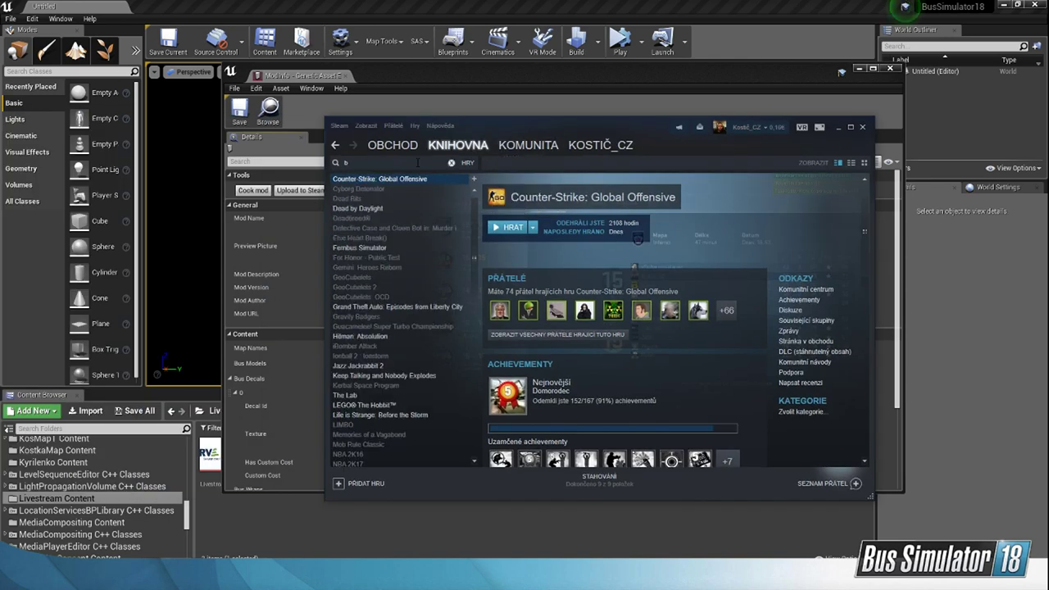
pyautogui.write('us')
pyautogui.click(451, 163)
pyautogui.click(503, 228)
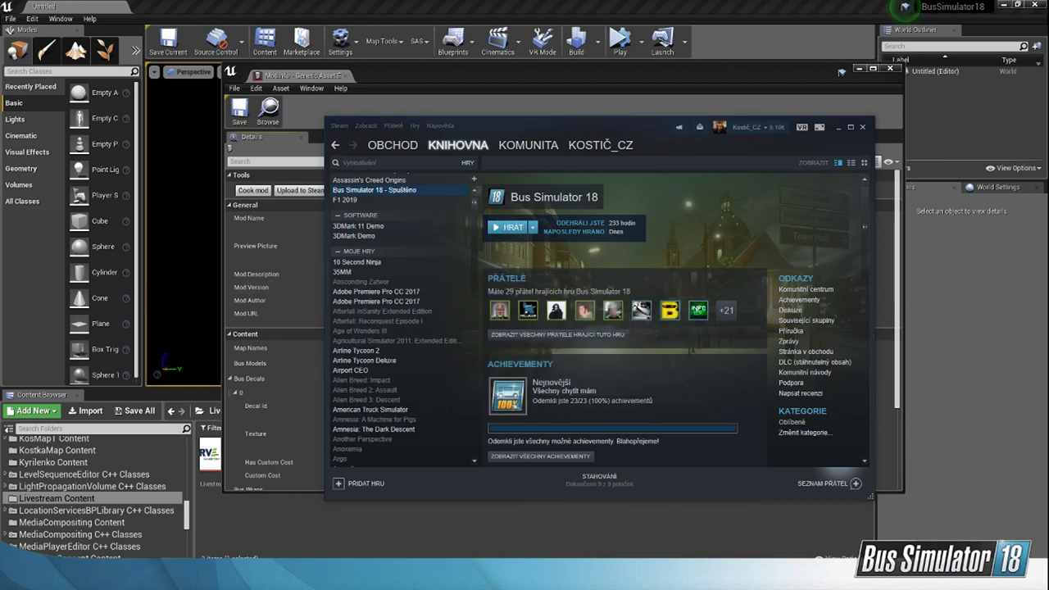
pyautogui.click(838, 128)
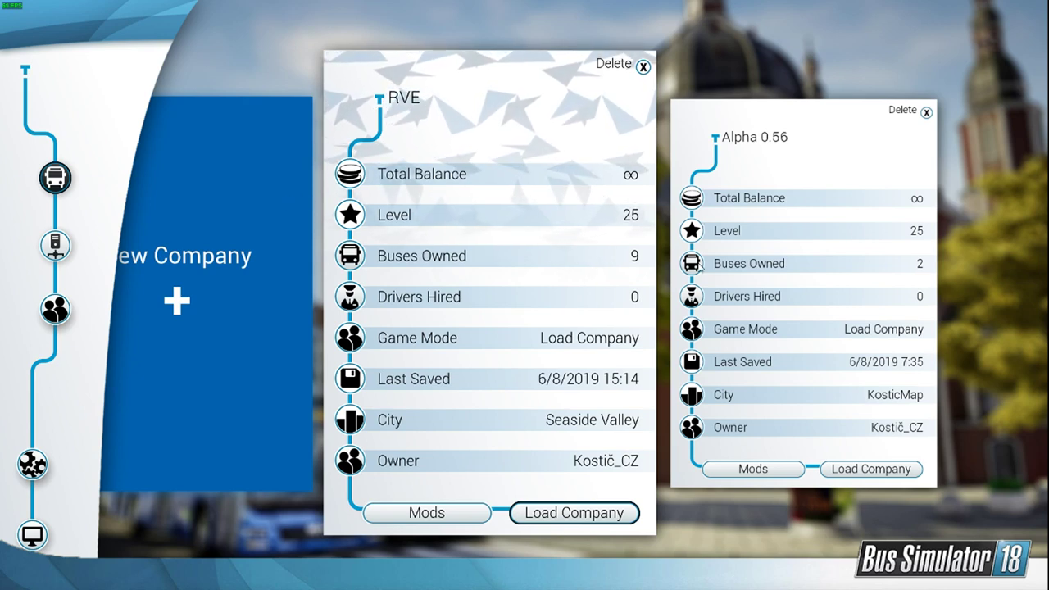
# Step: Enable the Livestream mod in the RVE company's modding options and load that company
pyautogui.click(259, 242)
pyautogui.click(701, 234)
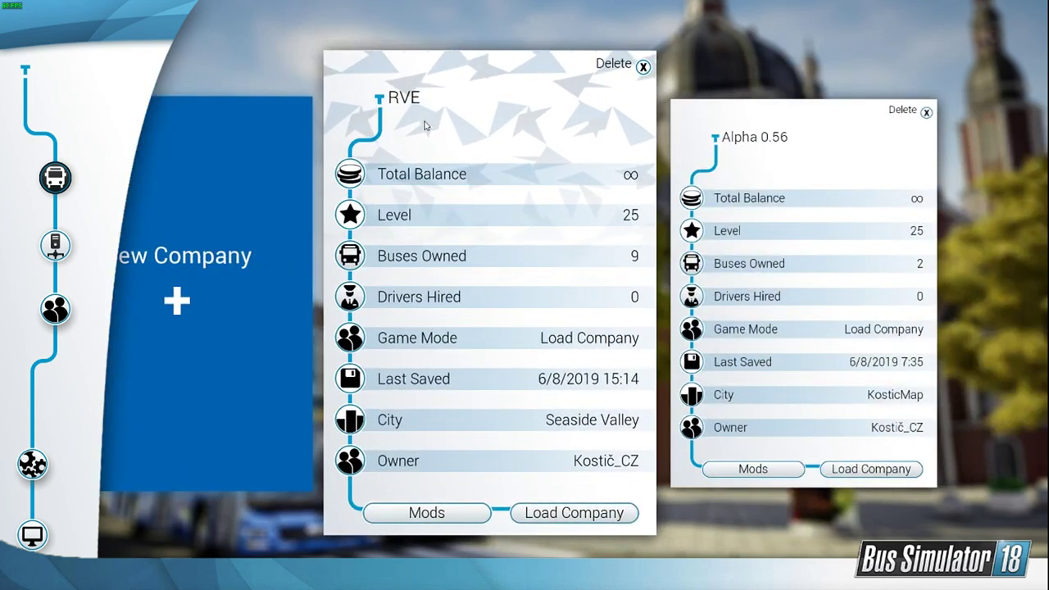
pyautogui.click(430, 513)
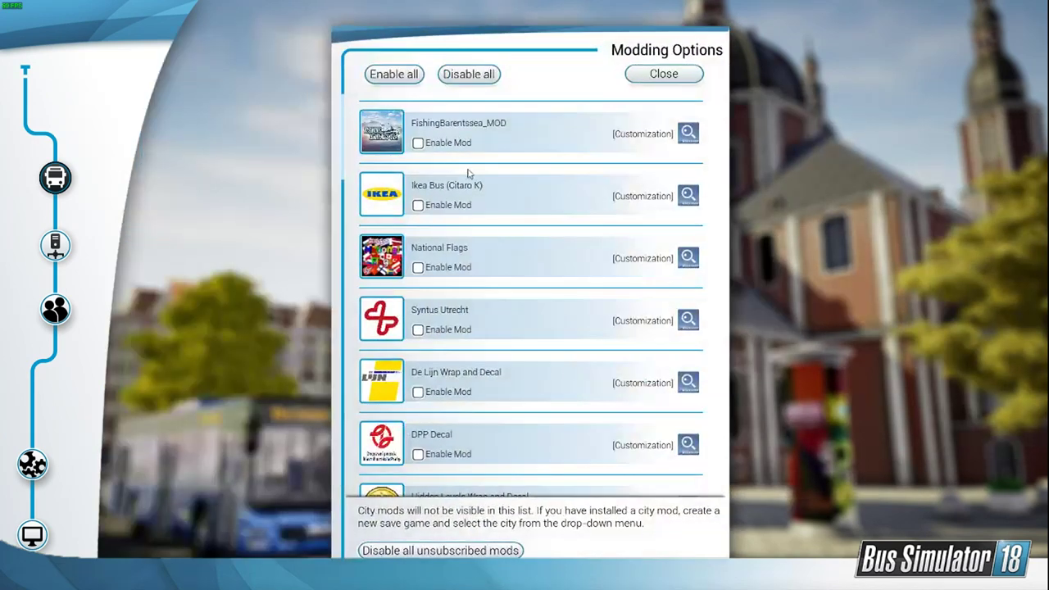
pyautogui.scroll(-6, 382, 214)
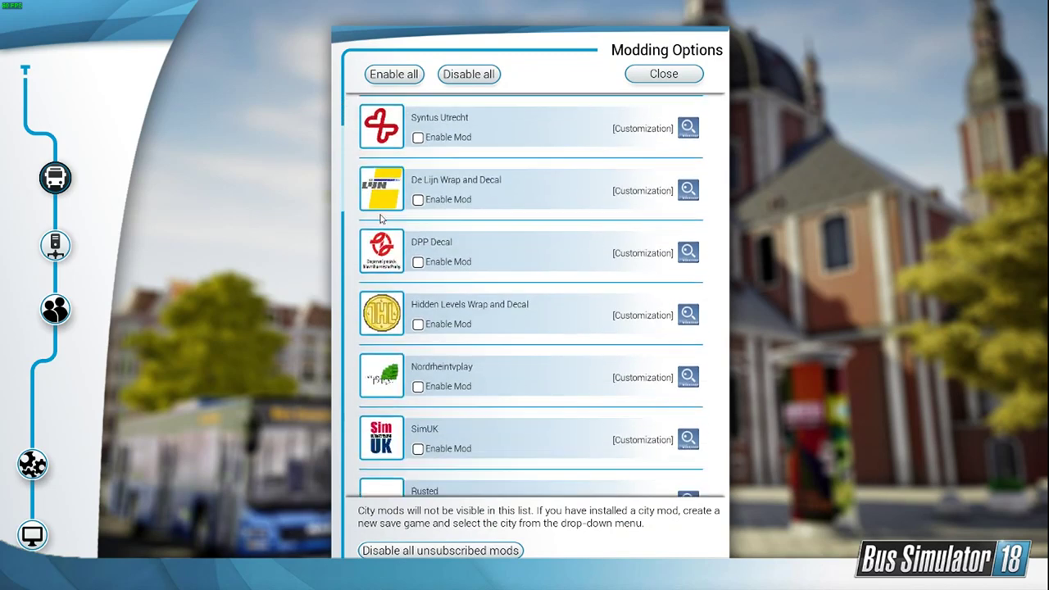
pyautogui.scroll(-11, 383, 217)
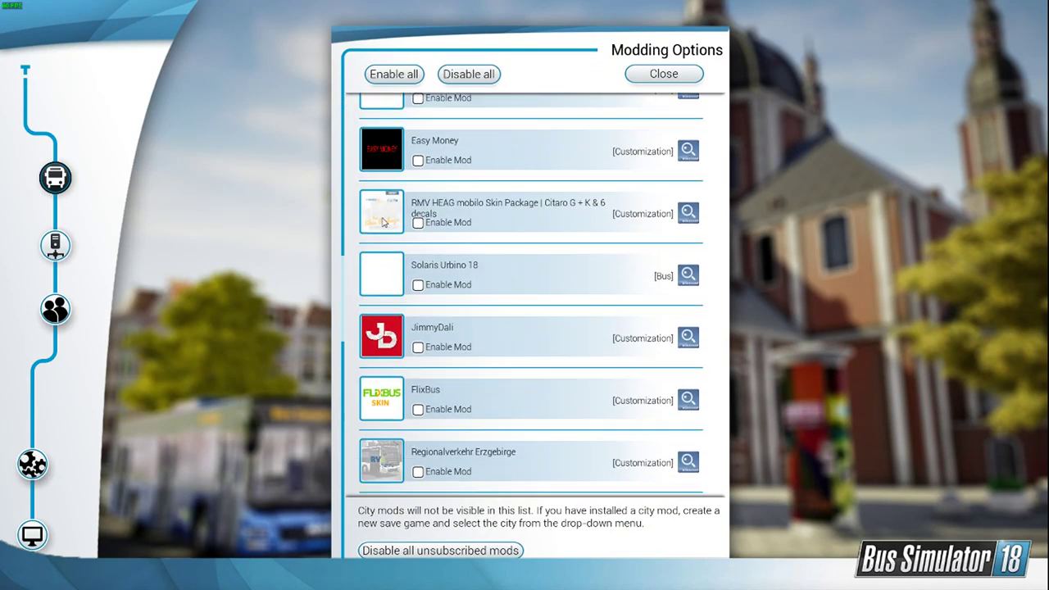
pyautogui.scroll(-11, 384, 217)
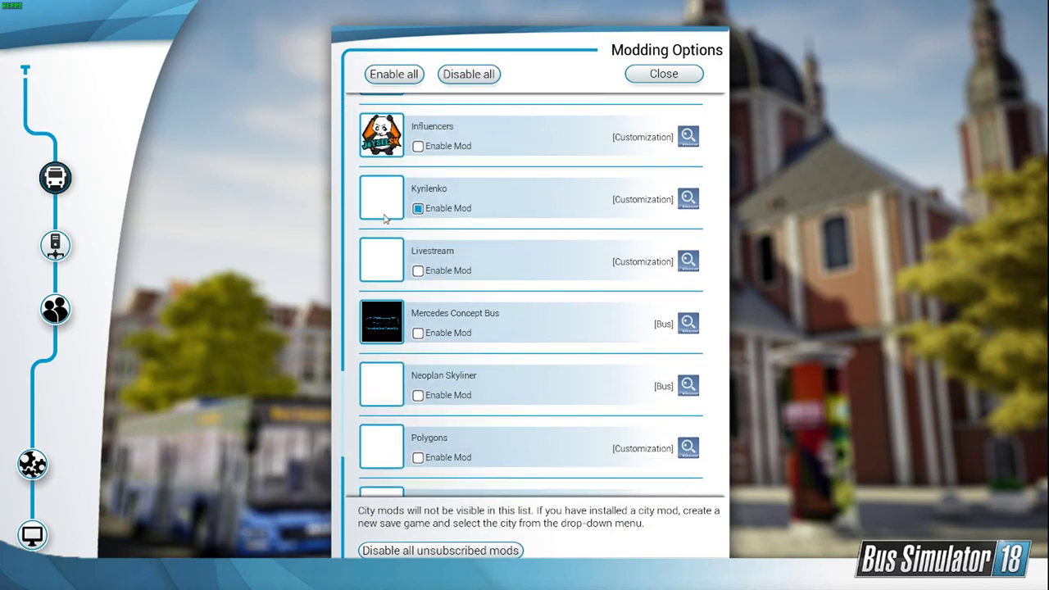
pyautogui.scroll(-1, 383, 218)
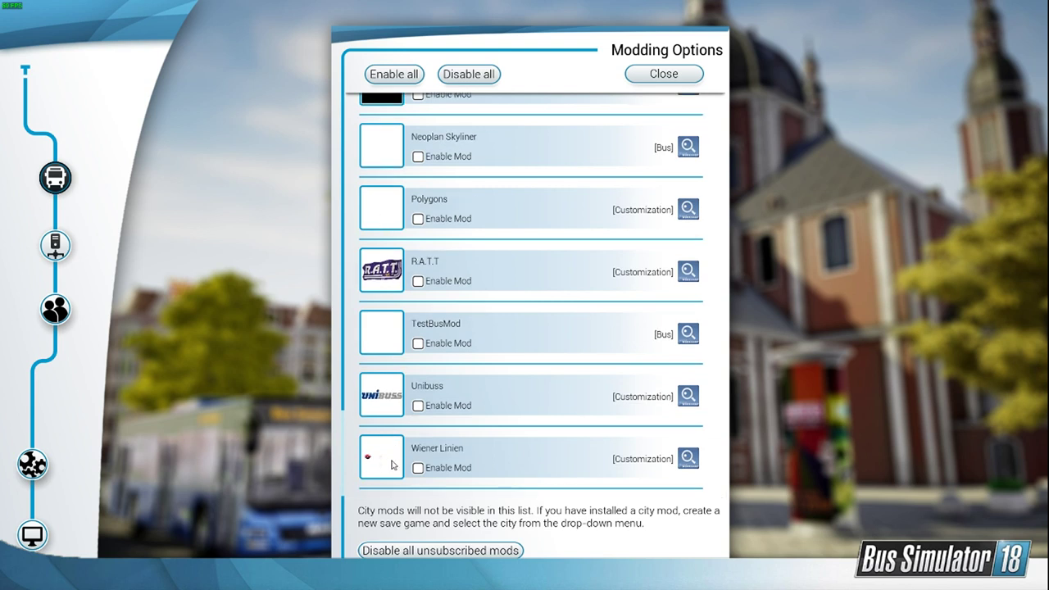
pyautogui.scroll(2, 389, 477)
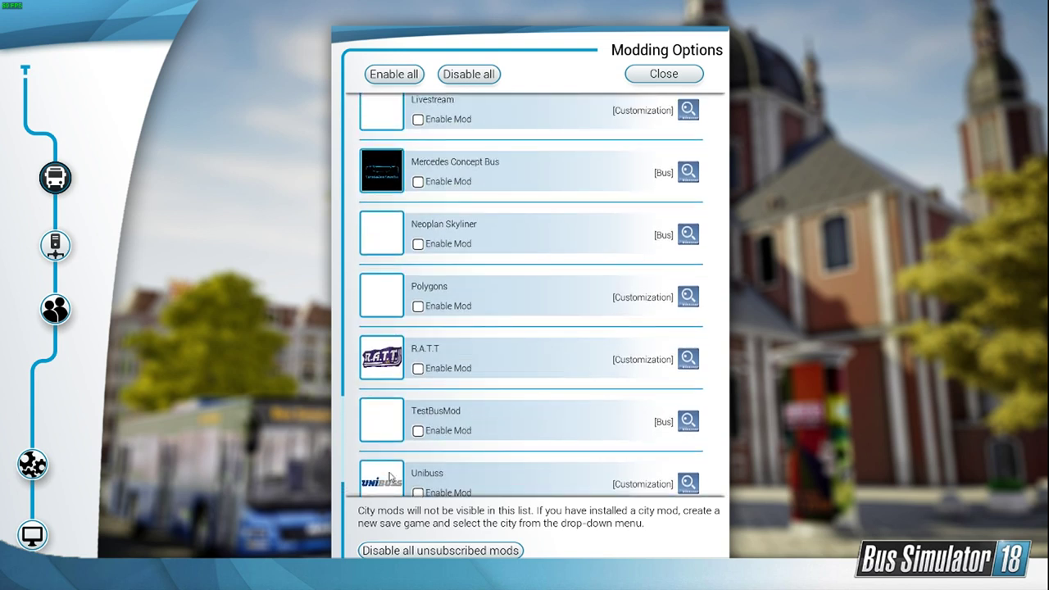
pyautogui.scroll(2, 389, 477)
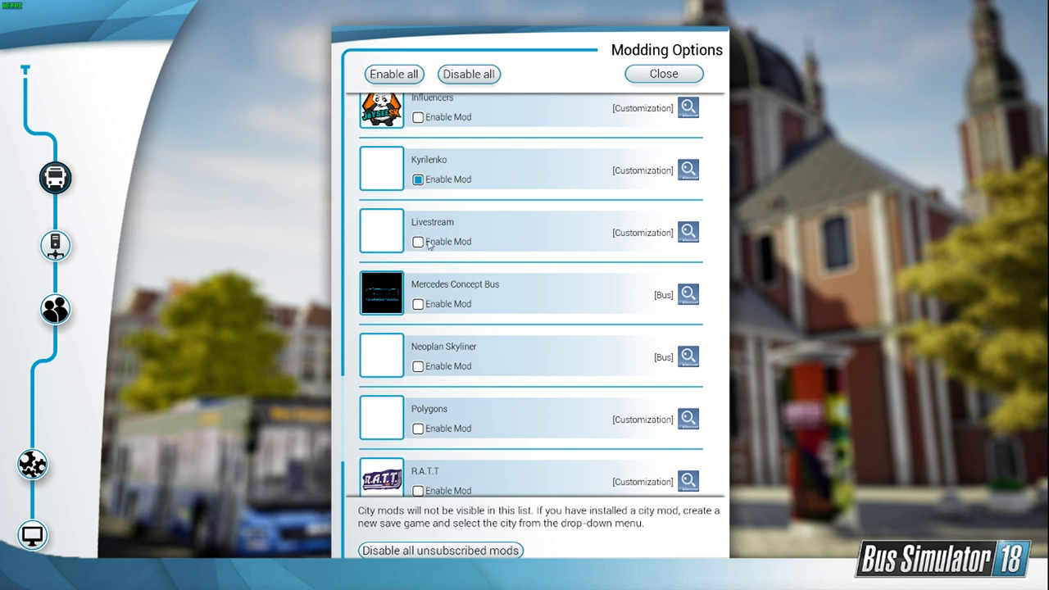
pyautogui.click(419, 243)
pyautogui.click(664, 74)
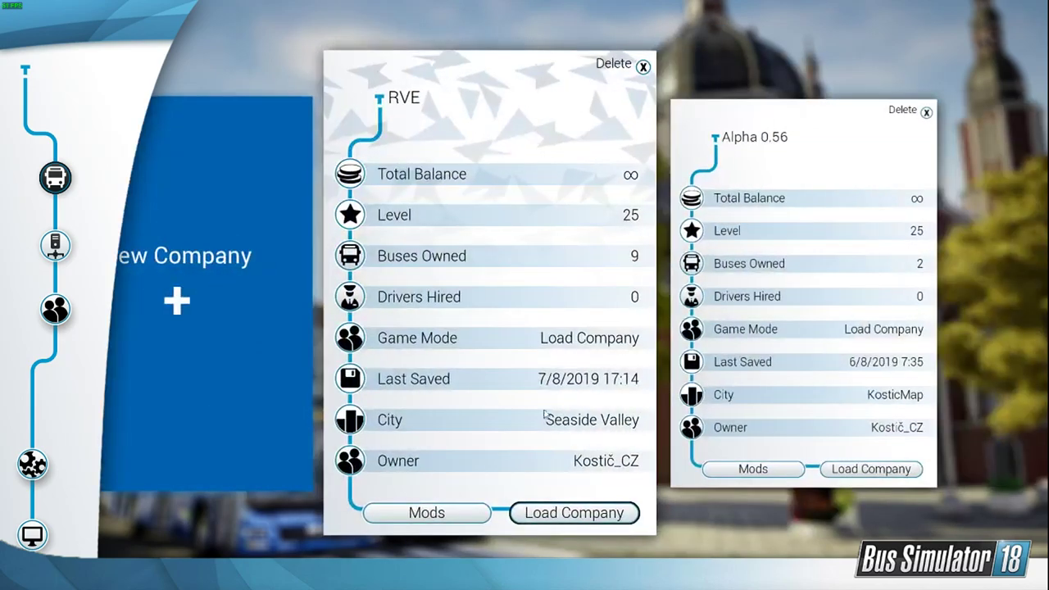
pyautogui.click(560, 511)
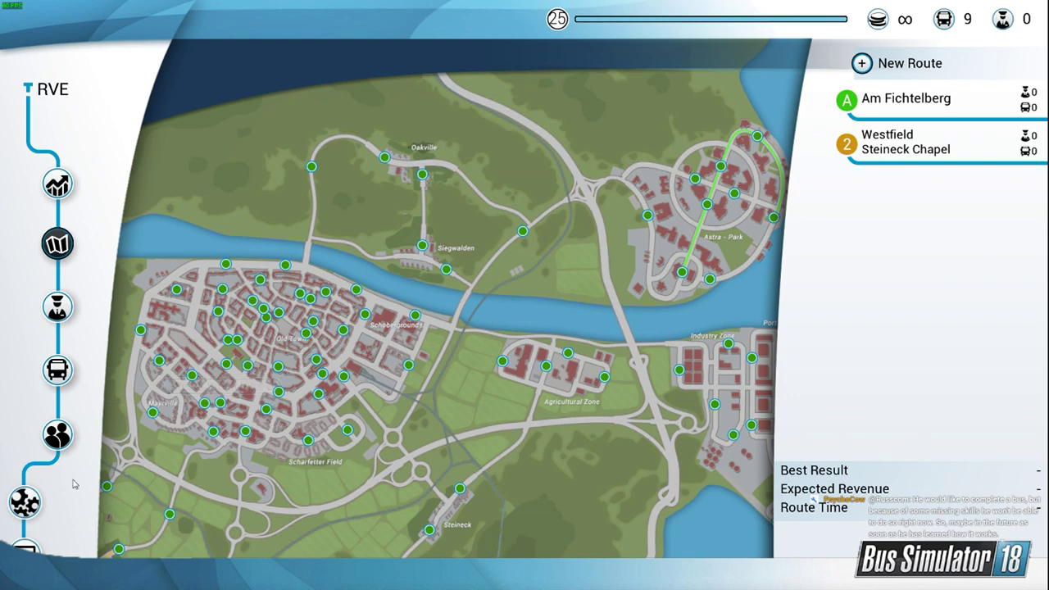
# Step: Open the bus garage, select the light blue MAN Lion's City bus and start customizing it
pyautogui.click(68, 372)
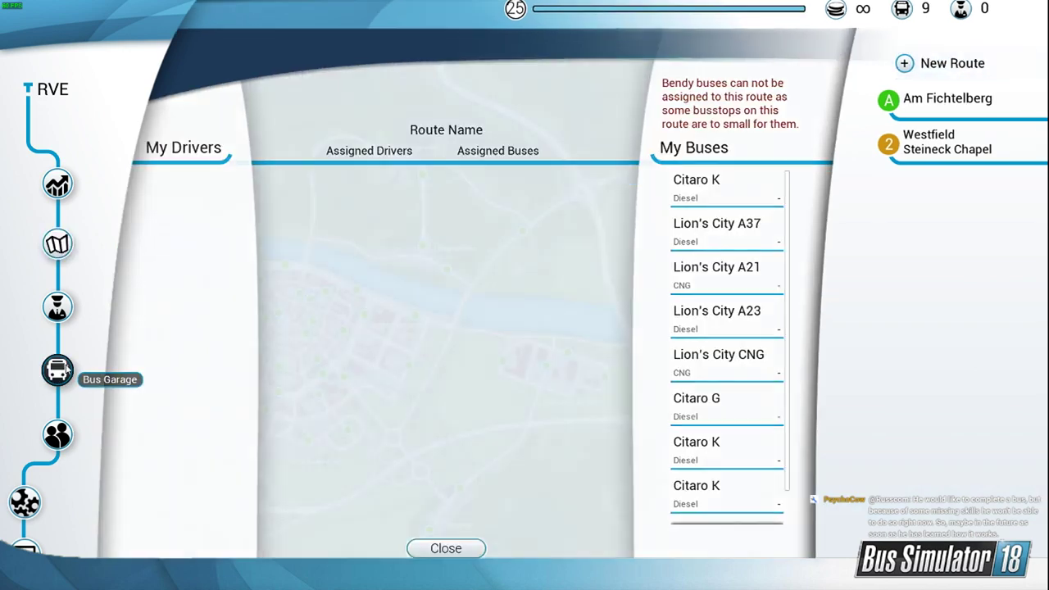
pyautogui.click(791, 545)
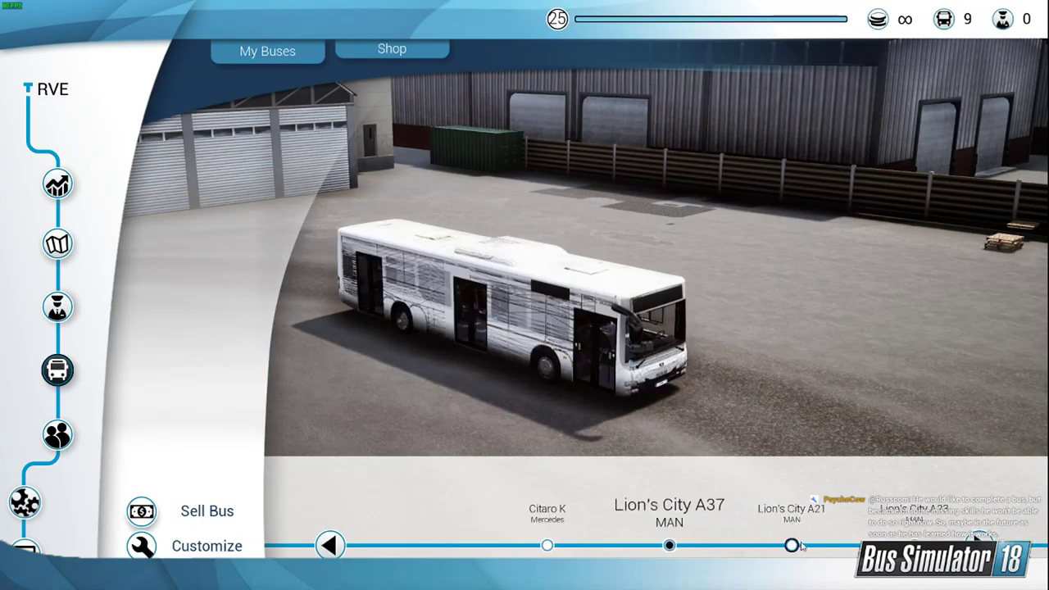
pyautogui.click(792, 545)
pyautogui.click(745, 536)
pyautogui.click(517, 535)
pyautogui.moveTo(525, 352); pyautogui.dragTo(501, 347)
pyautogui.click(205, 546)
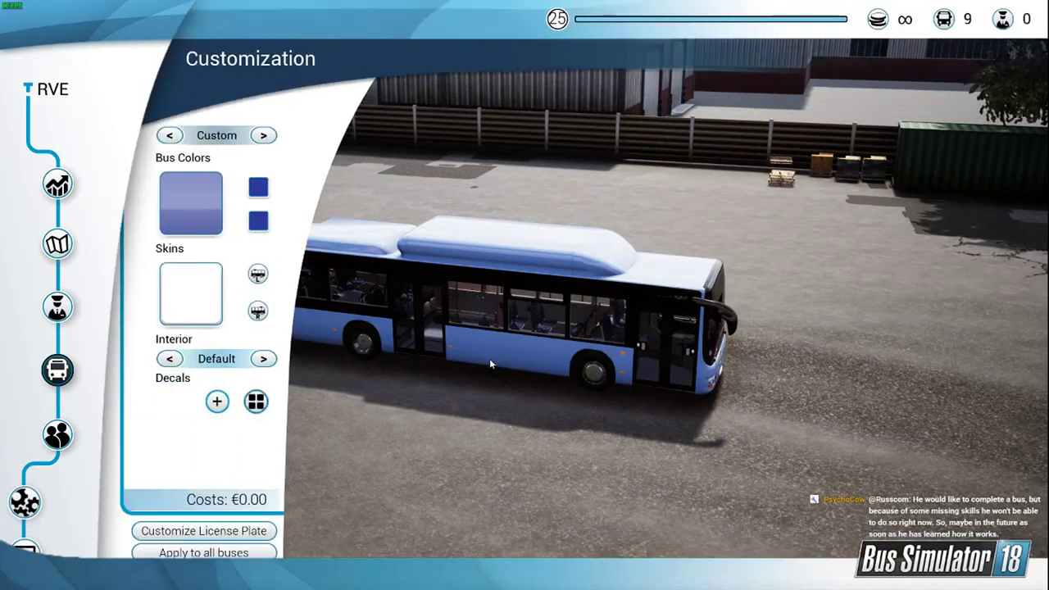
# Step: Add a new decal to the bus roof using the RVE "Bewegt das Erzgebirge." logo from the available decals
pyautogui.click(216, 401)
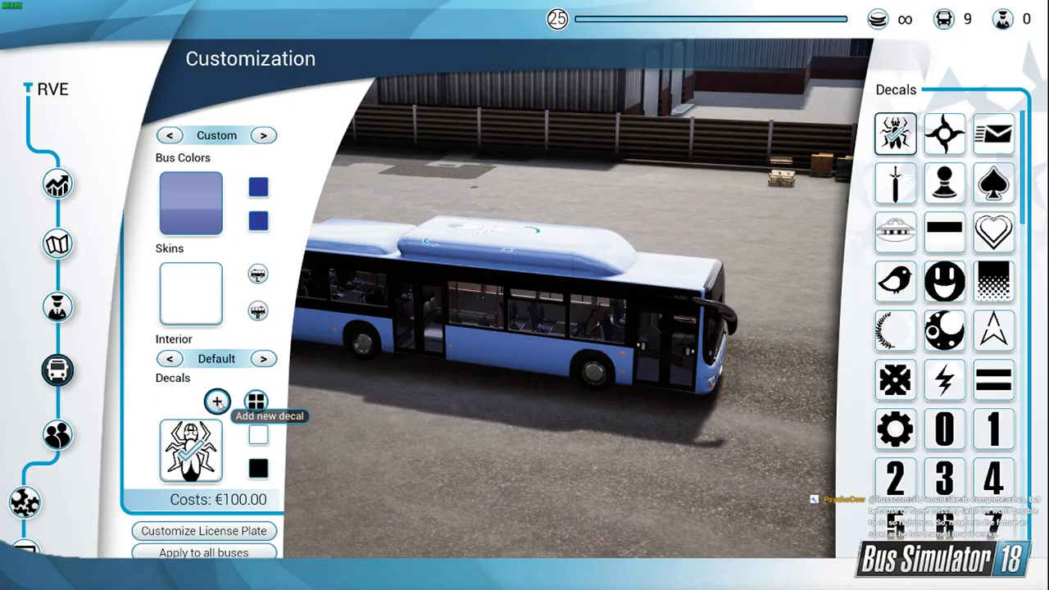
pyautogui.click(987, 392)
pyautogui.scroll(-15, 988, 394)
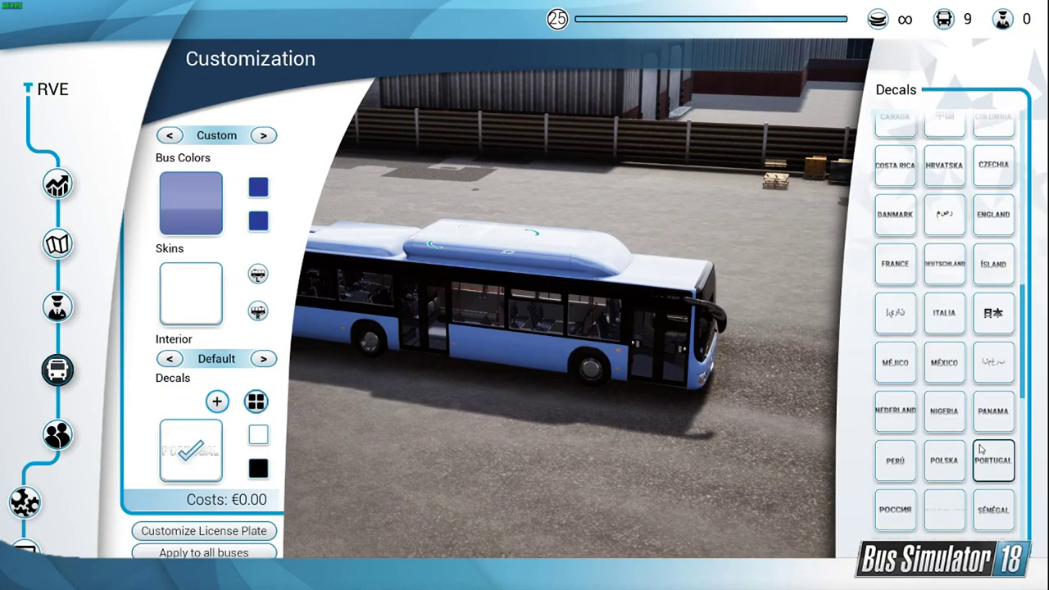
pyautogui.click(992, 425)
pyautogui.scroll(-4, 985, 438)
pyautogui.click(948, 518)
pyautogui.click(615, 358)
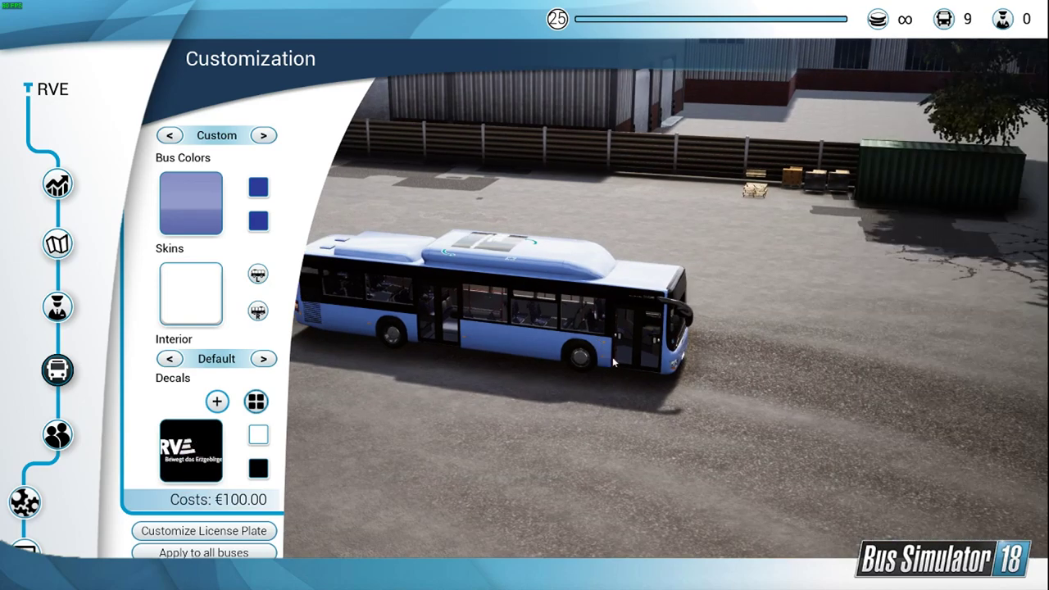
pyautogui.moveTo(614, 358); pyautogui.dragTo(552, 448)
pyautogui.scroll(8, 554, 442)
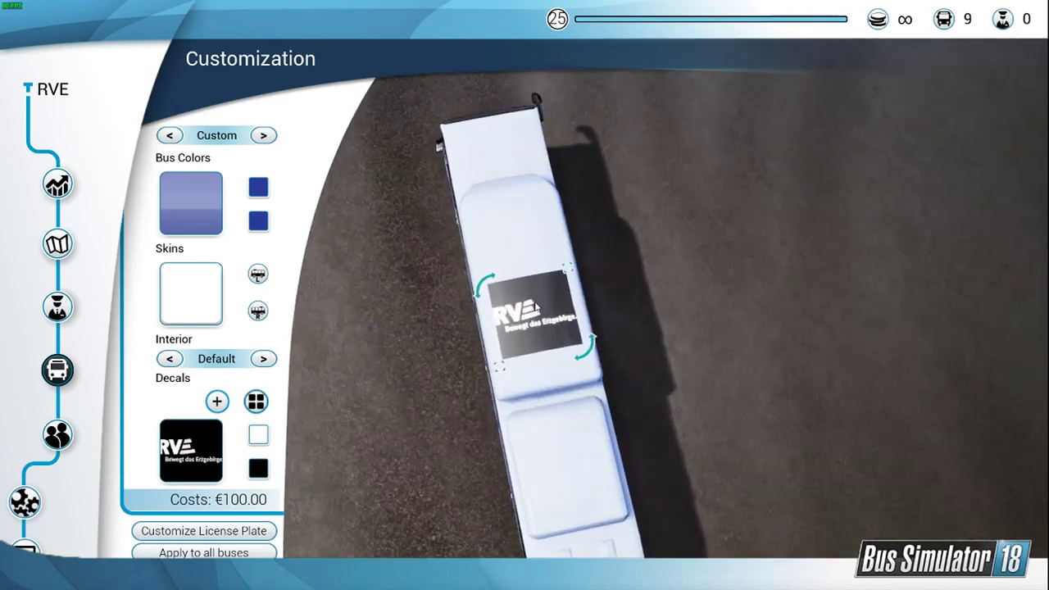
pyautogui.moveTo(601, 374); pyautogui.dragTo(623, 401)
pyautogui.scroll(-2, 621, 401)
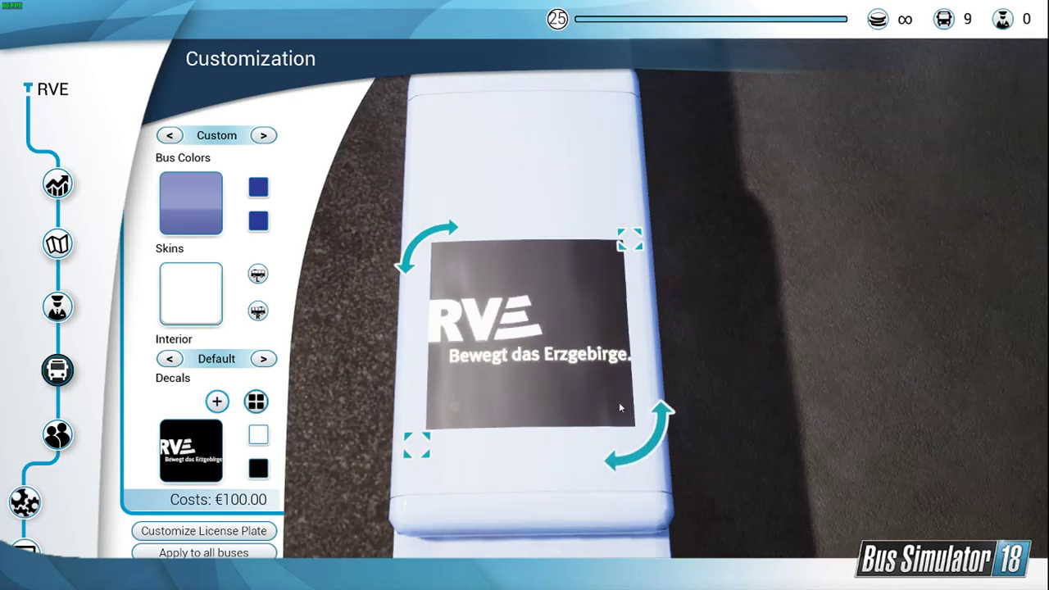
# Step: Recolor the RVE roof decal with black as the primary color and white as the secondary color
pyautogui.click(258, 435)
pyautogui.click(932, 192)
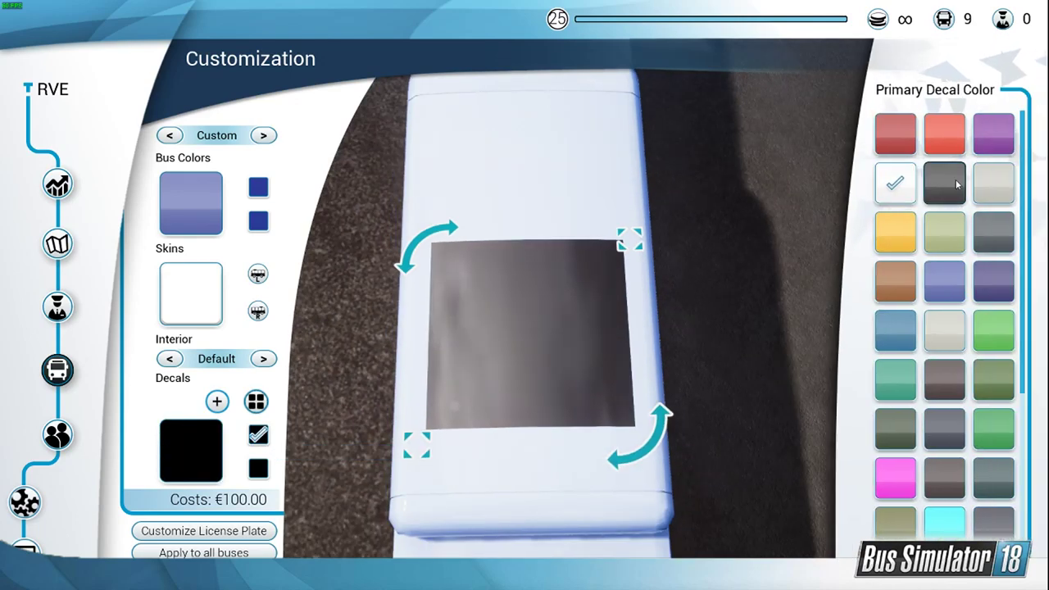
pyautogui.click(262, 469)
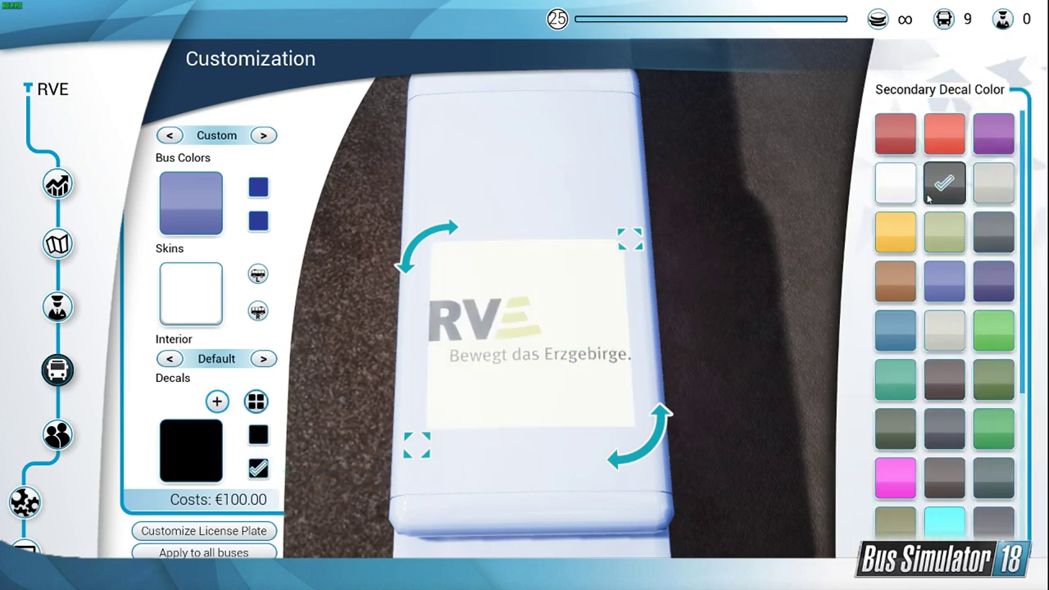
pyautogui.click(901, 187)
# Step: Move the RVE decal from the roof to the bus's rear panel, between the MAN lettering and the license plate
pyautogui.moveTo(524, 467); pyautogui.dragTo(499, 503)
pyautogui.moveTo(499, 503); pyautogui.dragTo(602, 467, button='right')
pyautogui.moveTo(716, 473); pyautogui.dragTo(743, 429)
pyautogui.moveTo(823, 450); pyautogui.dragTo(863, 440, button='right')
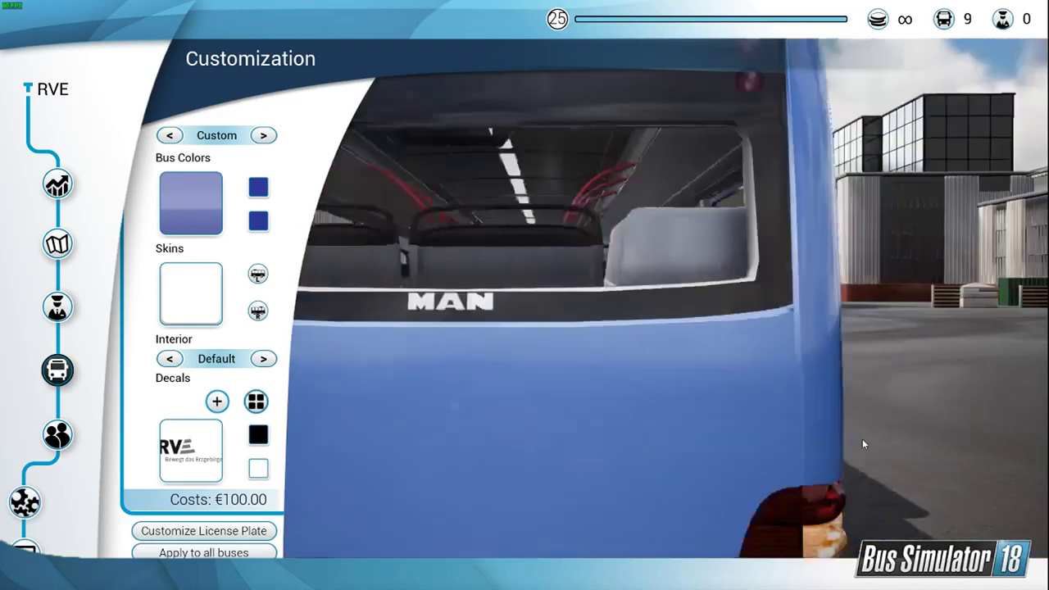
pyautogui.scroll(-5, 863, 440)
pyautogui.moveTo(559, 375); pyautogui.dragTo(549, 353)
pyautogui.moveTo(653, 266); pyautogui.dragTo(598, 304)
pyautogui.scroll(5, 686, 436)
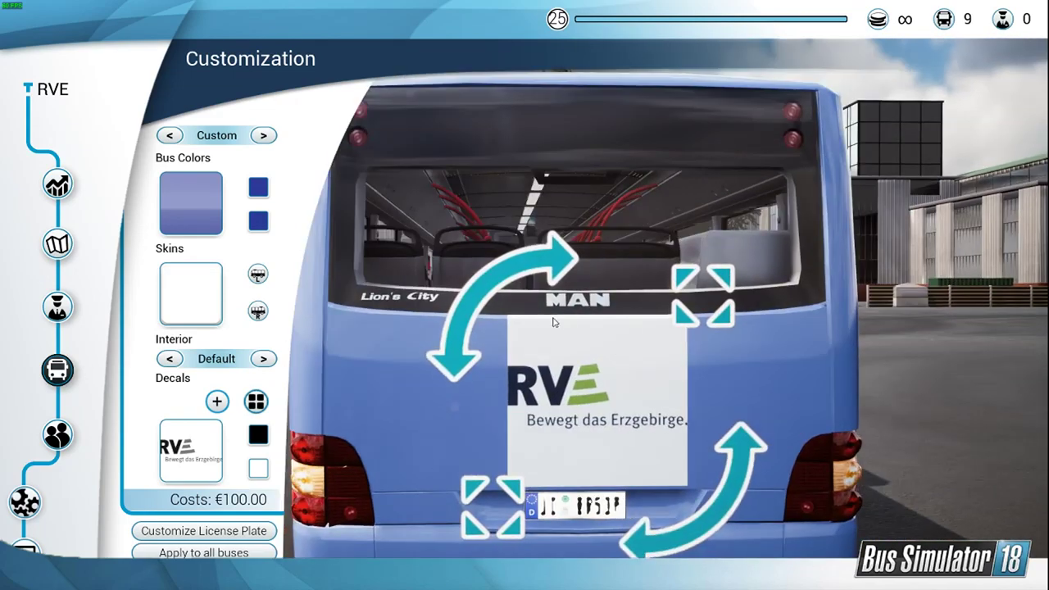
pyautogui.moveTo(599, 421); pyautogui.dragTo(631, 419)
# Step: Replace the rear decal's design with the round red JD logo from the available decals
pyautogui.click(244, 441)
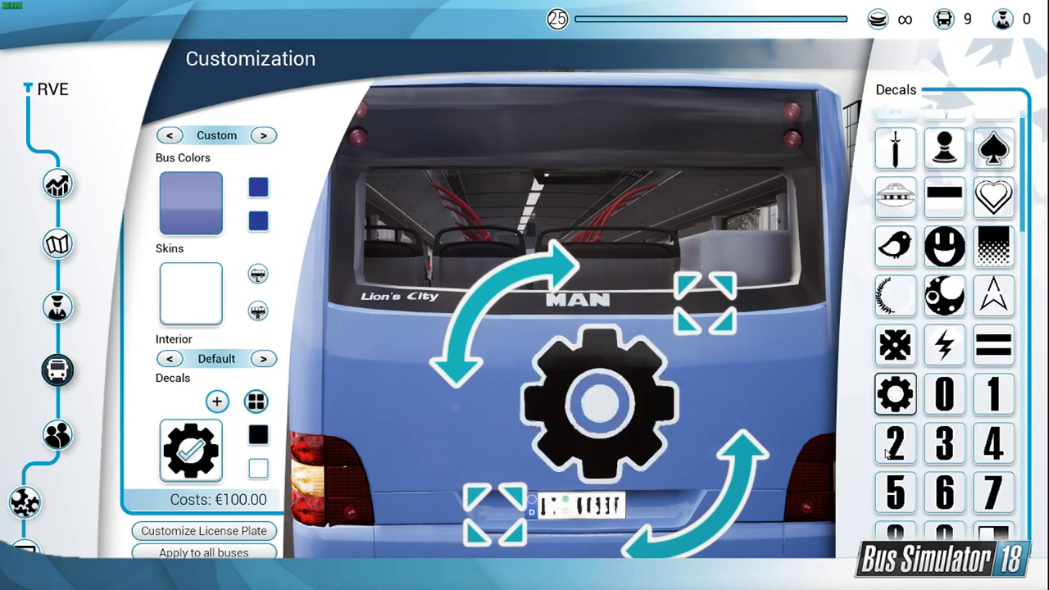
pyautogui.scroll(-10, 993, 296)
pyautogui.scroll(-6, 993, 327)
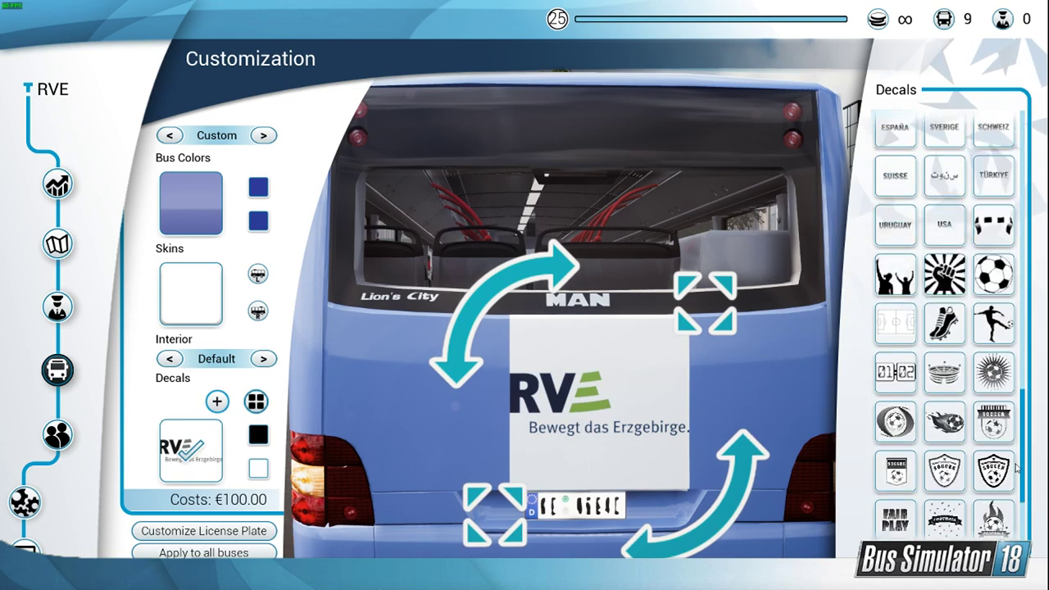
pyautogui.click(895, 517)
# Step: Move the JD decal to the door side of the bus, between the middle door and the front wheel
pyautogui.moveTo(717, 386); pyautogui.dragTo(505, 320, button='right')
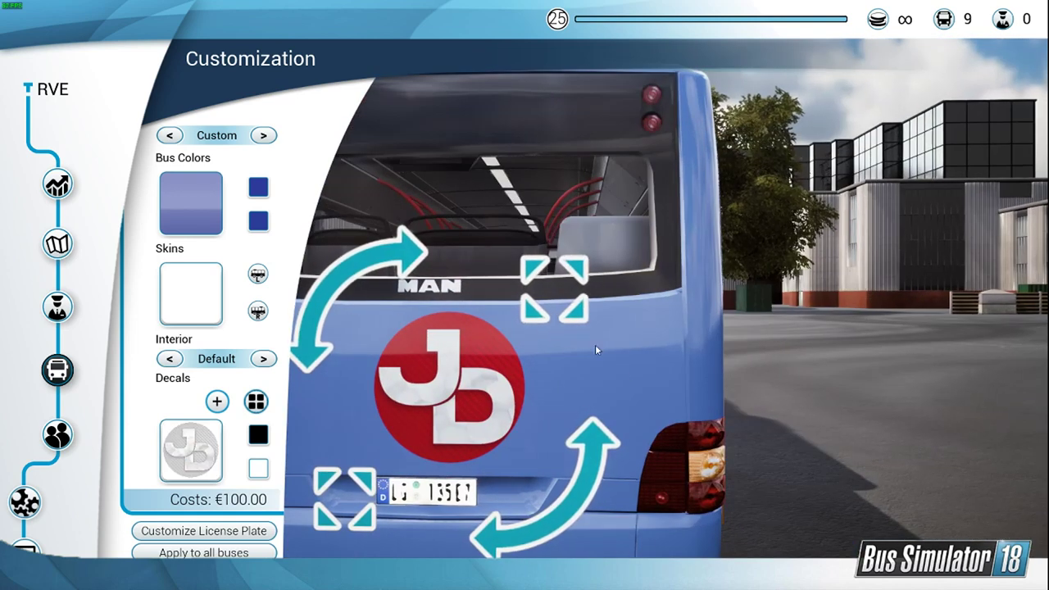
pyautogui.moveTo(406, 310); pyautogui.dragTo(620, 333, button='right')
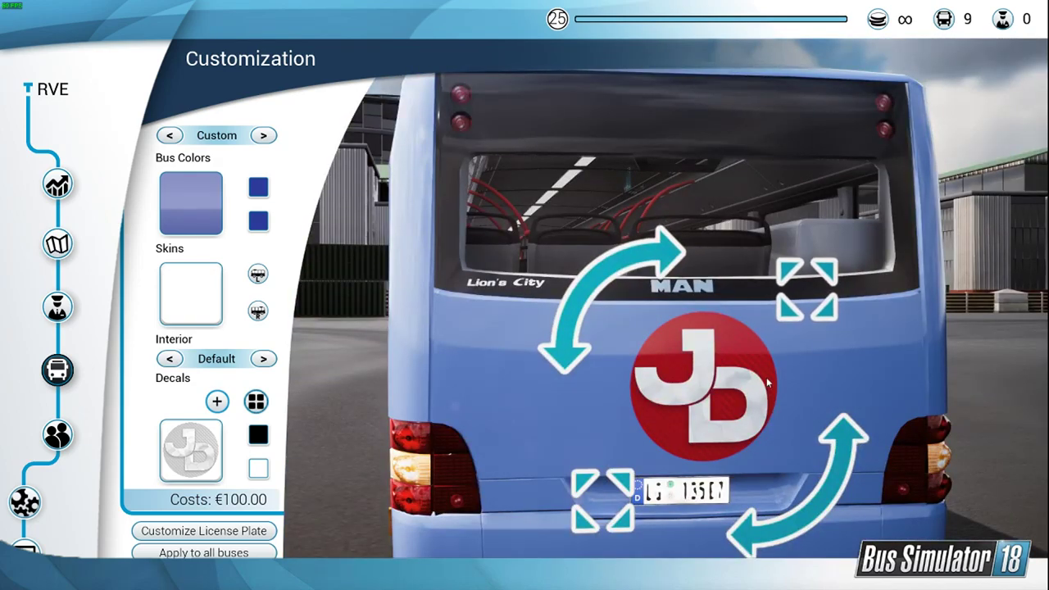
pyautogui.scroll(-5, 752, 400)
pyautogui.moveTo(749, 400); pyautogui.dragTo(555, 344, button='right')
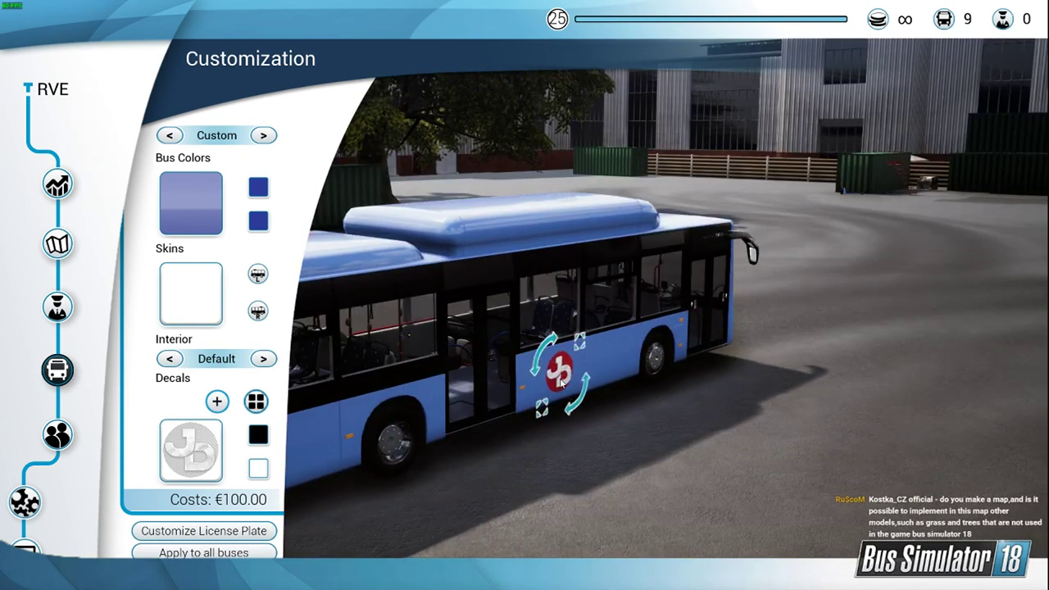
pyautogui.click(558, 372)
pyautogui.moveTo(672, 311); pyautogui.dragTo(578, 317, button='right')
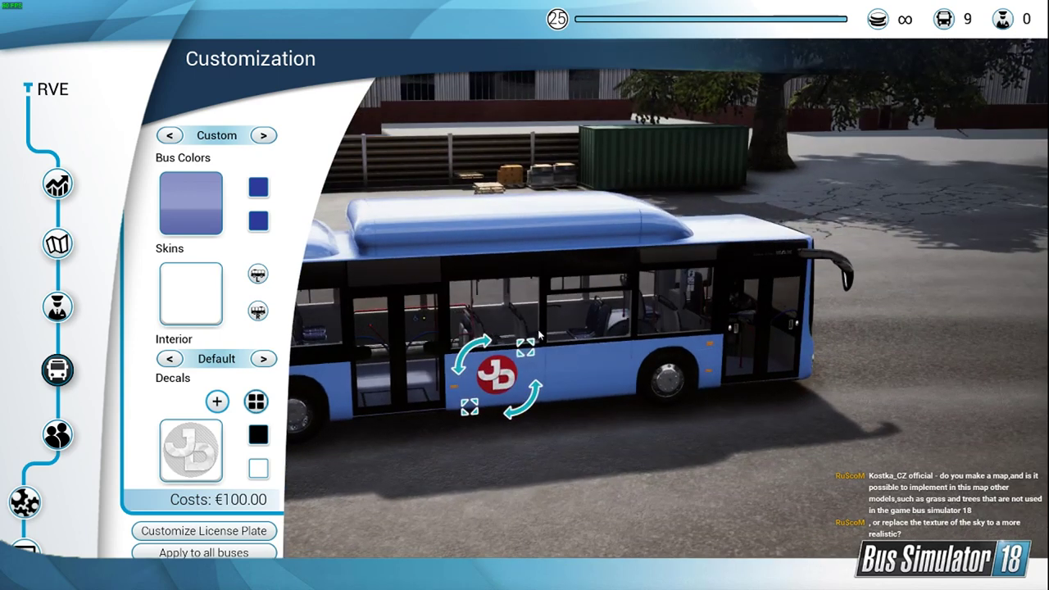
pyautogui.moveTo(498, 377); pyautogui.dragTo(535, 378)
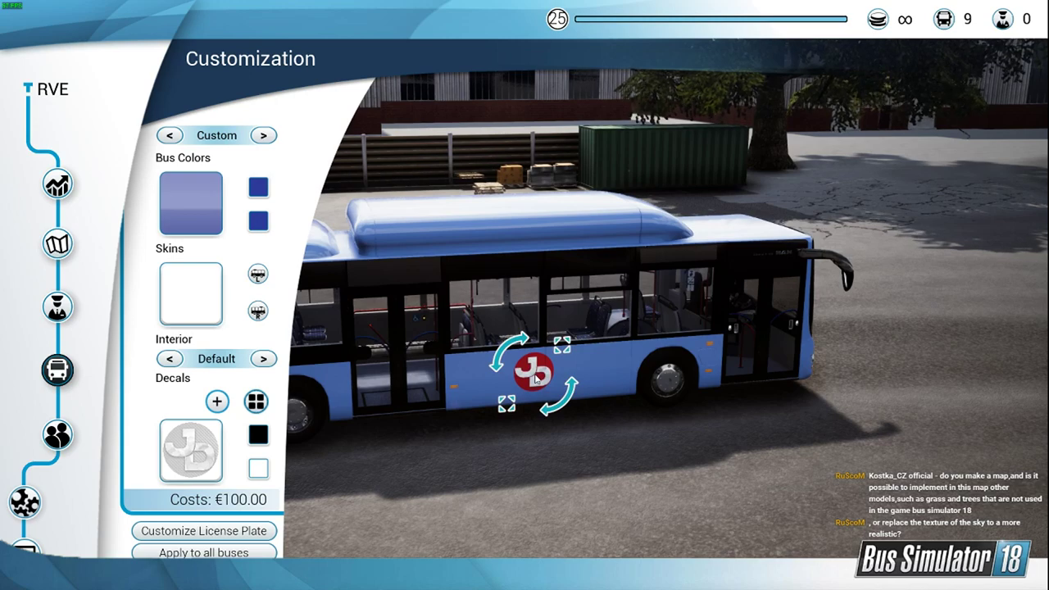
# Step: View the bus from the front, leave the game for Unreal Editor and close the ModInfo asset window
pyautogui.moveTo(706, 313); pyautogui.dragTo(602, 338, button='right')
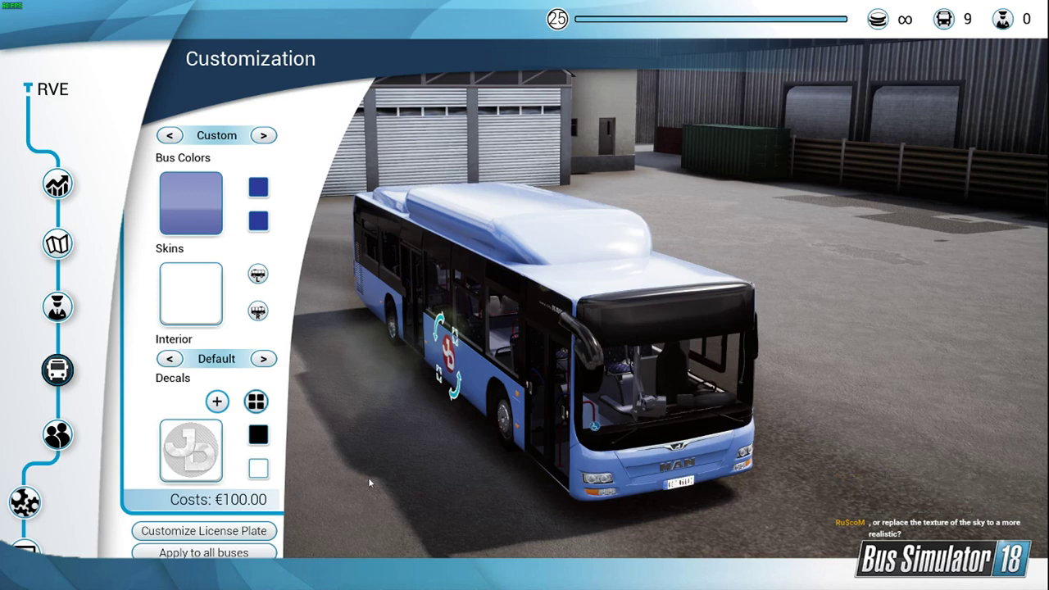
pyautogui.click(24, 547)
pyautogui.click(525, 326)
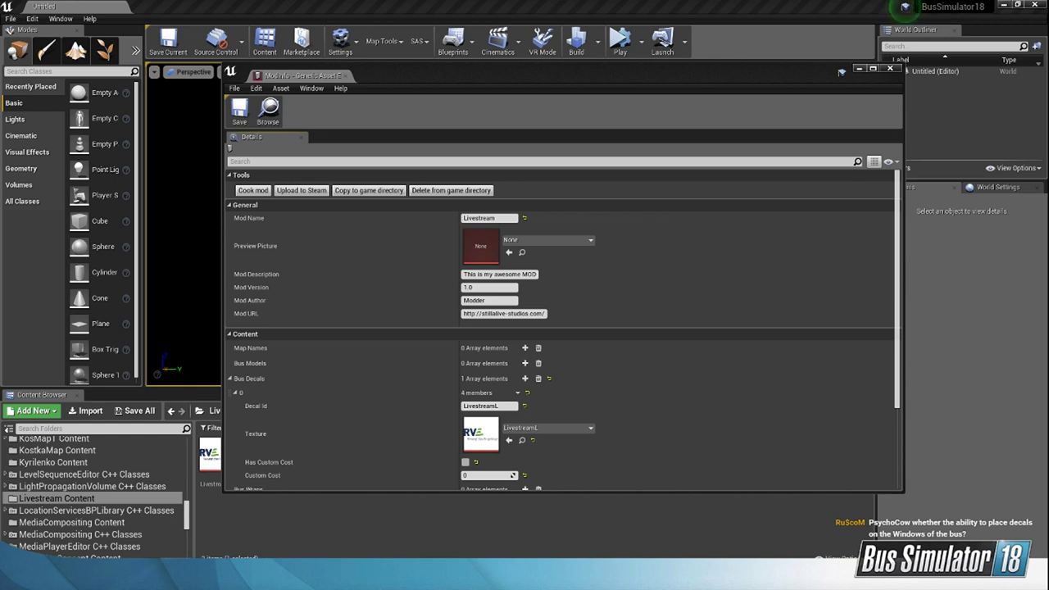
pyautogui.click(894, 69)
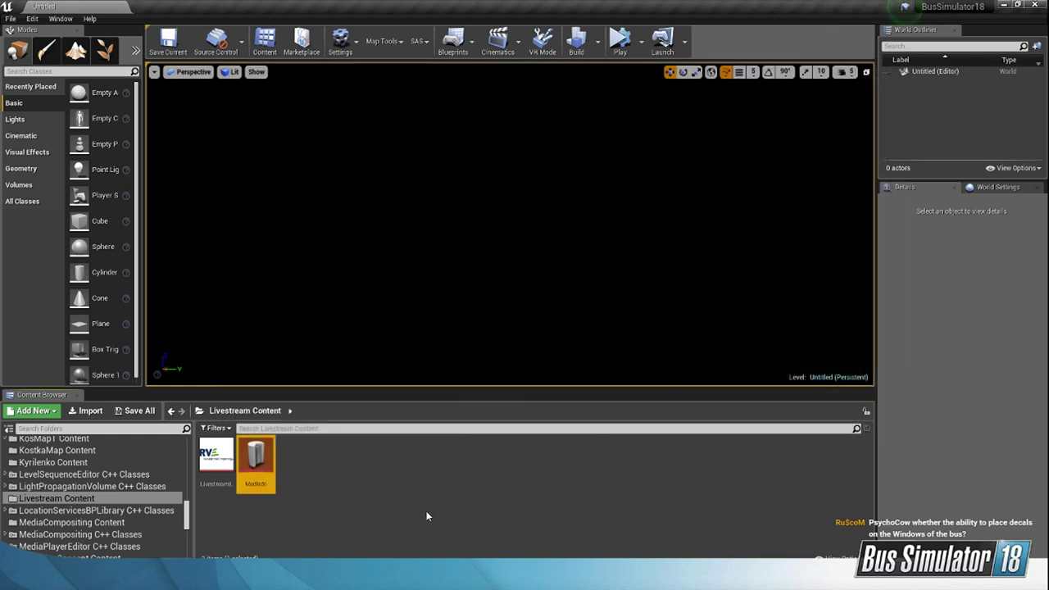
# Step: Switch to Total Commander, go up from B18M to the root of drive H and open the SteamLibrary folder
pyautogui.click(459, 579)
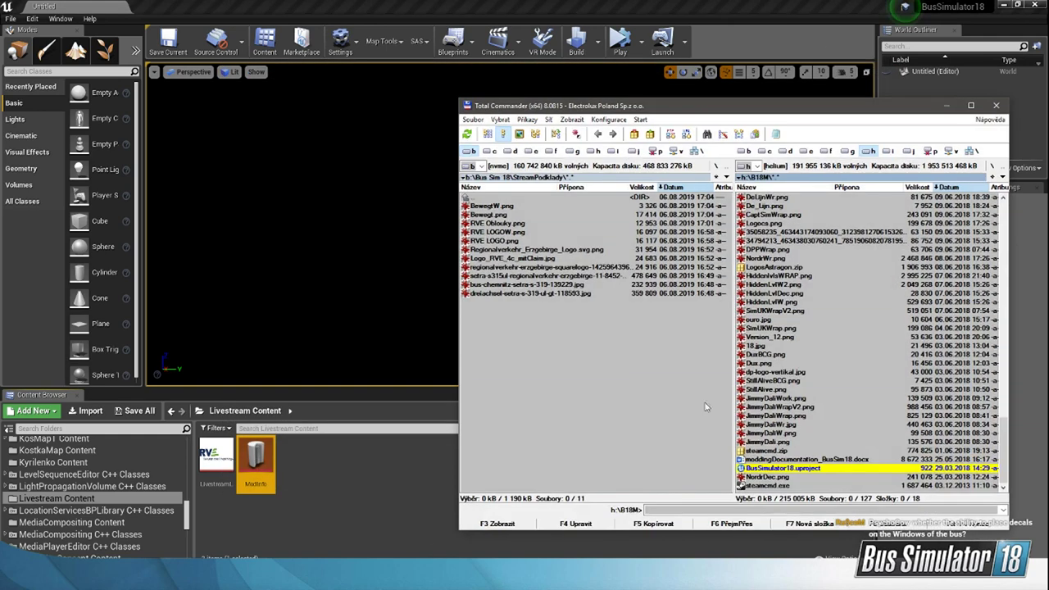
pyautogui.moveTo(799, 112); pyautogui.dragTo(614, 126)
pyautogui.scroll(7, 819, 375)
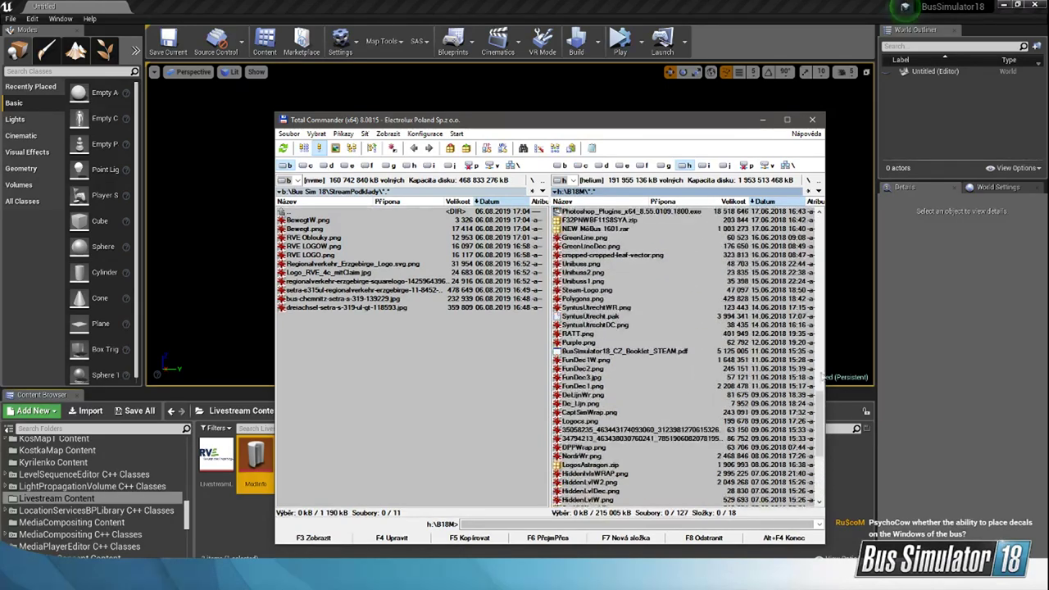
pyautogui.moveTo(819, 412); pyautogui.dragTo(805, 219)
pyautogui.doubleClick(617, 214)
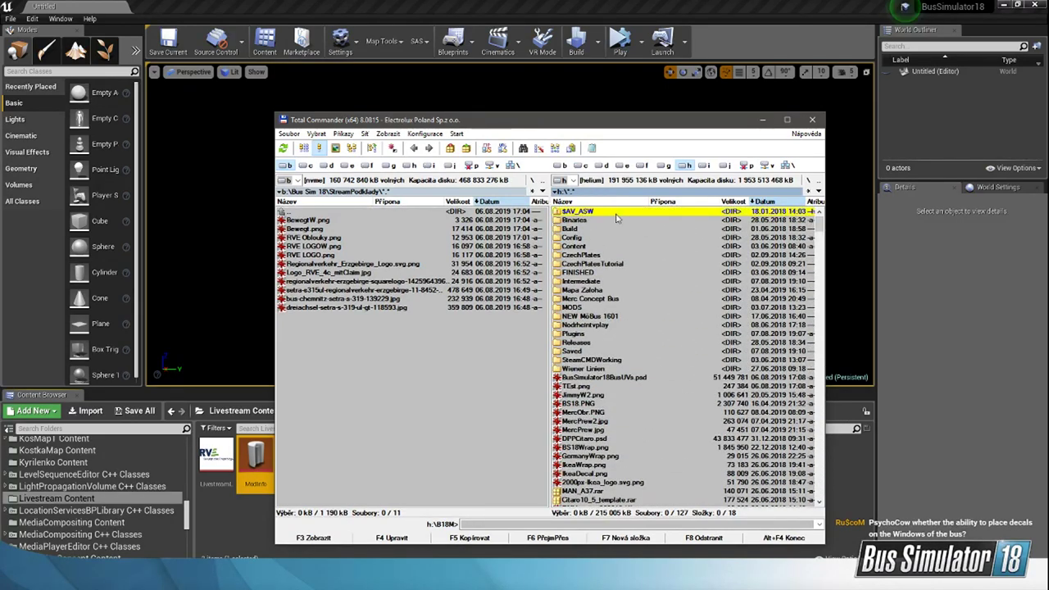
pyautogui.scroll(-10, 598, 468)
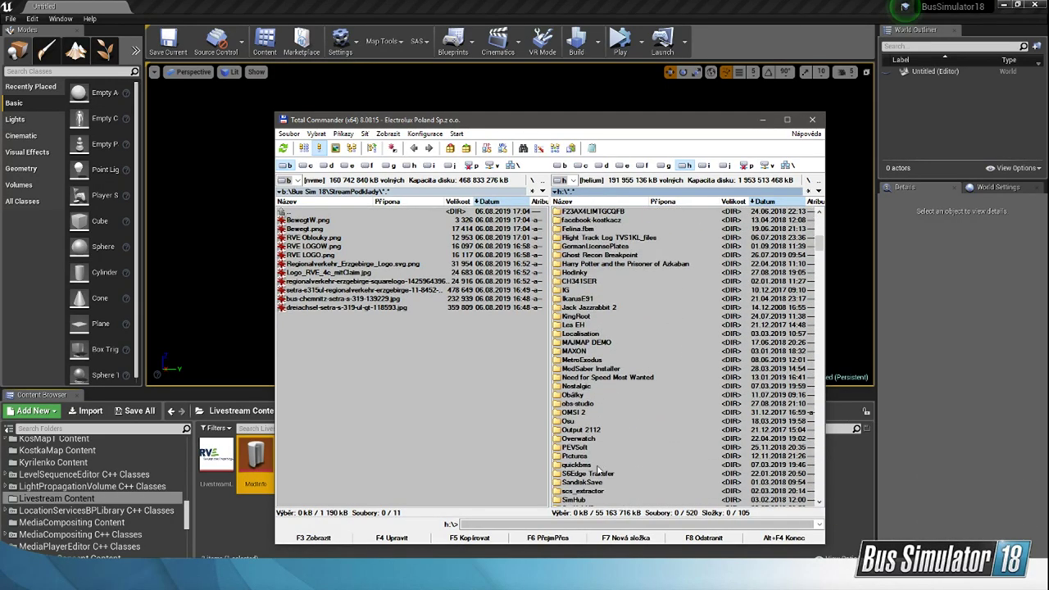
pyautogui.scroll(-3, 598, 468)
pyautogui.doubleClick(611, 421)
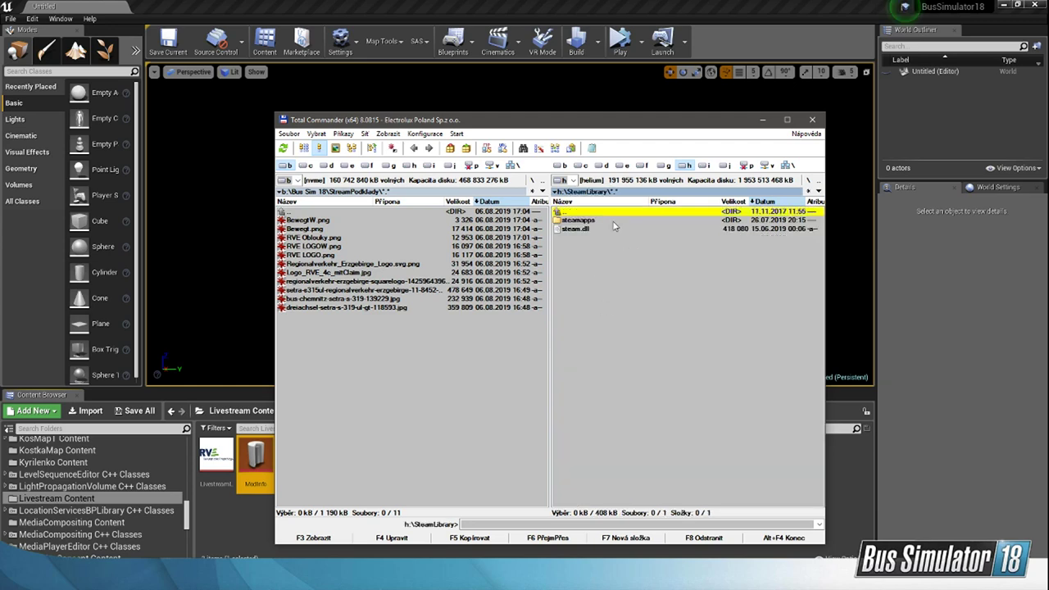
# Step: Browse within SteamLibrary to the steamapps\workshop\content folder
pyautogui.doubleClick(614, 221)
pyautogui.doubleClick(616, 218)
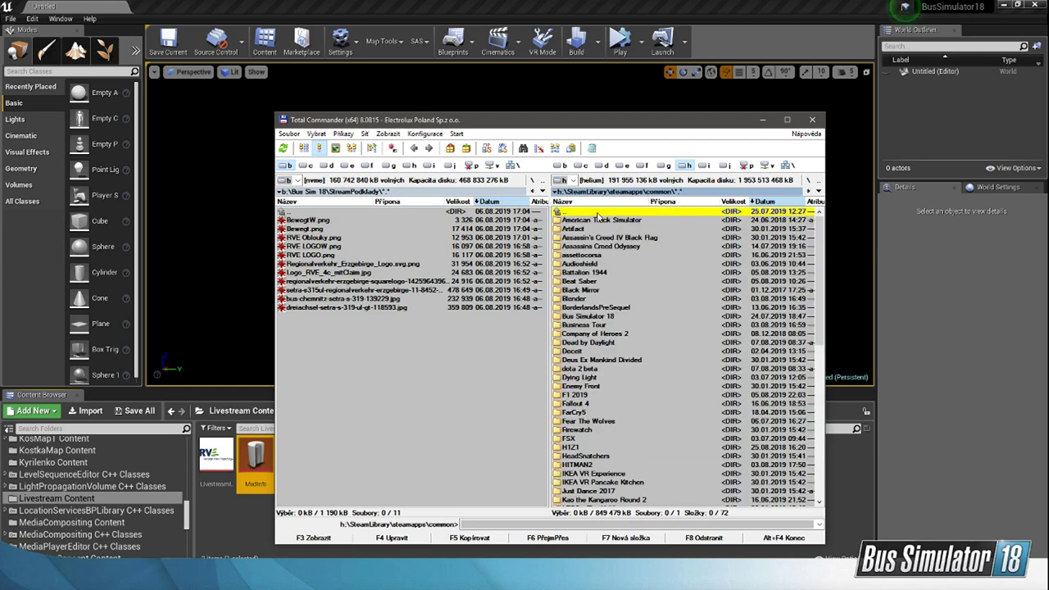
pyautogui.doubleClick(598, 214)
pyautogui.doubleClick(581, 271)
pyautogui.doubleClick(596, 243)
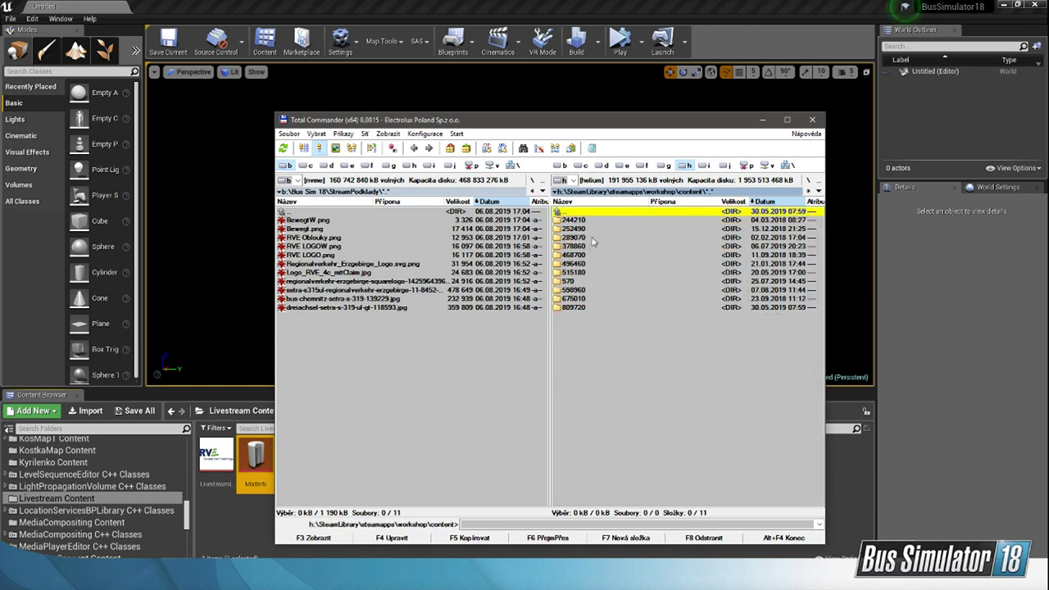
pyautogui.doubleClick(582, 272)
pyautogui.doubleClick(597, 220)
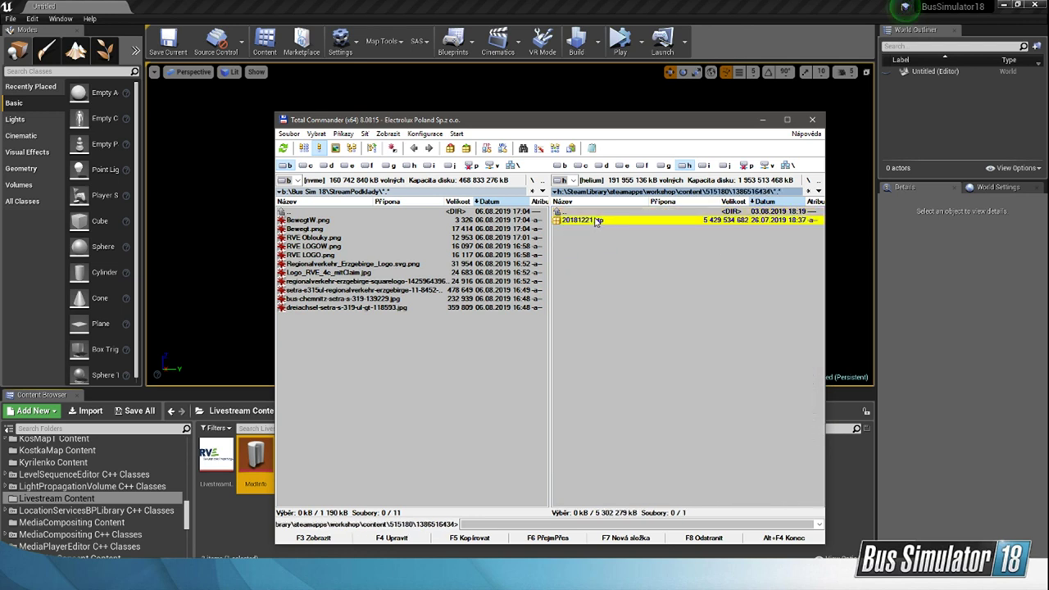
pyautogui.doubleClick(597, 221)
pyautogui.doubleClick(597, 220)
pyautogui.doubleClick(597, 220)
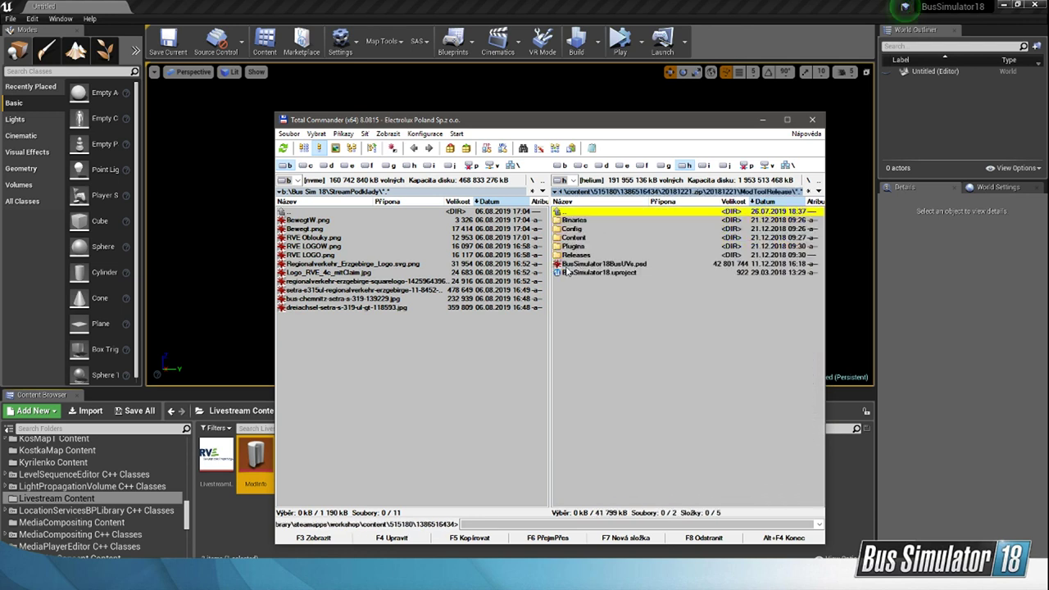
pyautogui.doubleClick(643, 269)
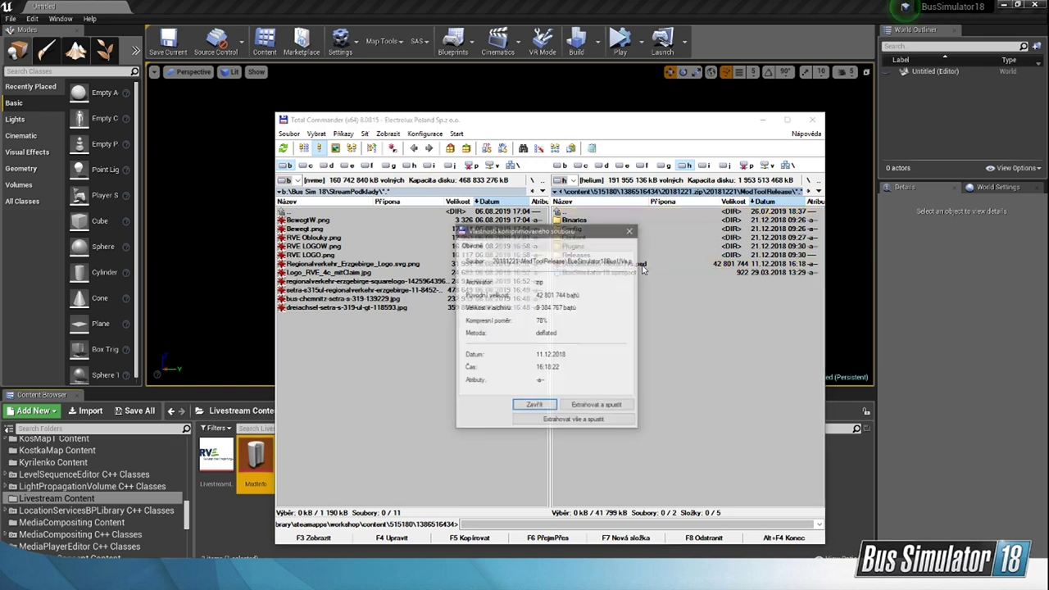
pyautogui.press('Escape')
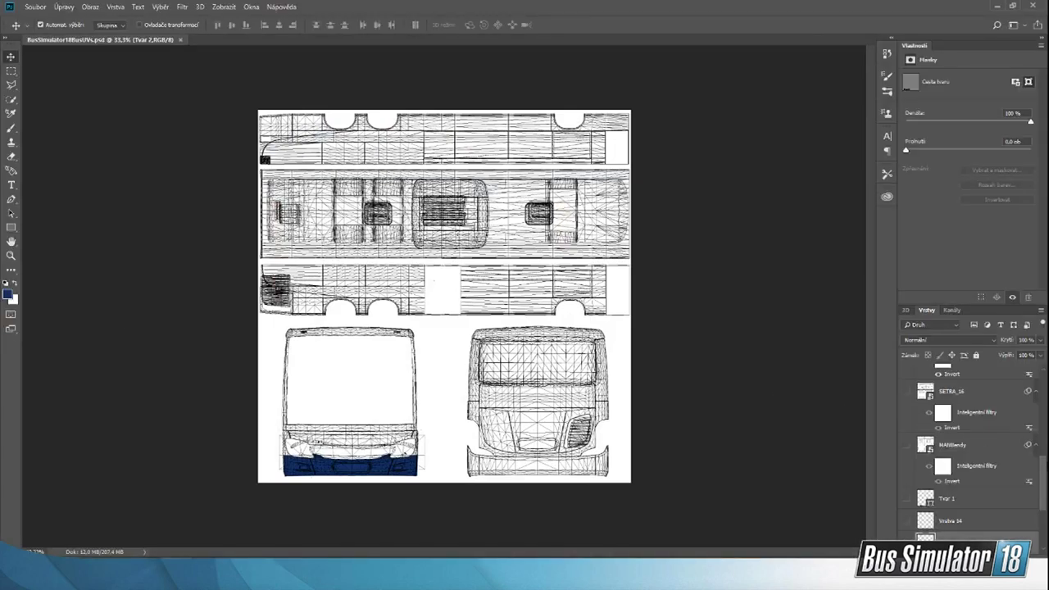
# Step: In Photoshop's BusSimulator18BusUVs.psd, hide the blue Tvar 2 shape layer and select the MAN_A37 layer
pyautogui.moveTo(1045, 469); pyautogui.dragTo(1045, 542)
pyautogui.click(906, 499)
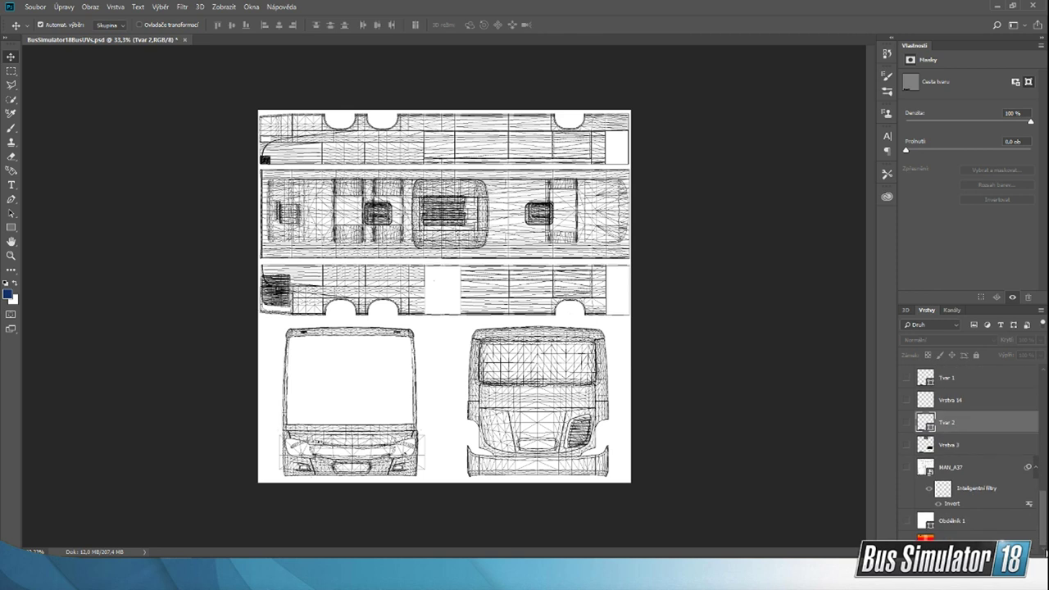
pyautogui.click(954, 469)
# Step: Show and hide the MAN_A37, MANBendy and Citaro_Bendy layers in turn to compare the UV layouts of the bus models
pyautogui.click(908, 470)
pyautogui.click(908, 469)
pyautogui.scroll(4, 907, 434)
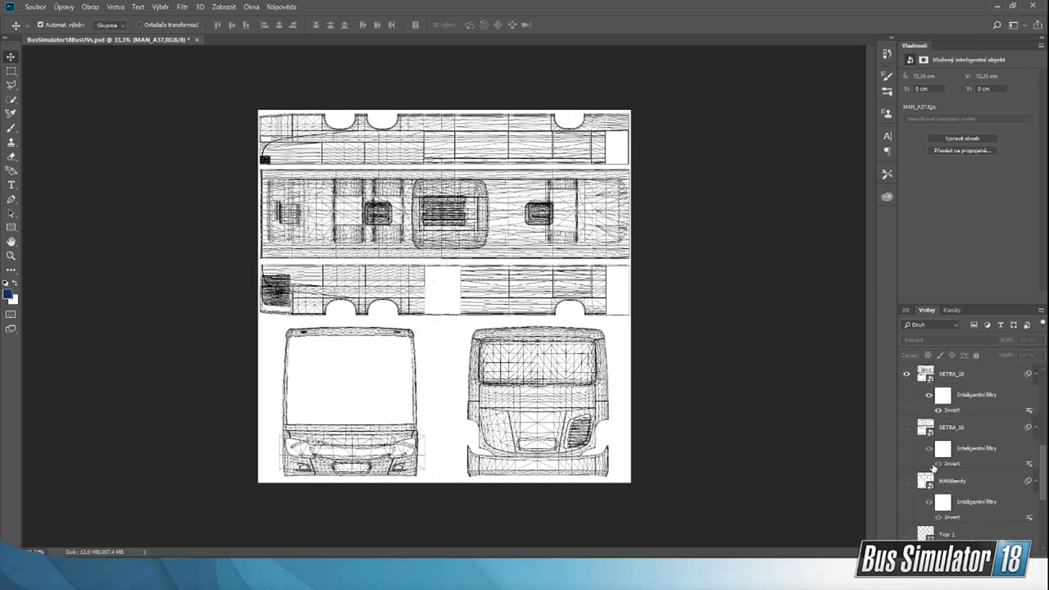
pyautogui.click(907, 483)
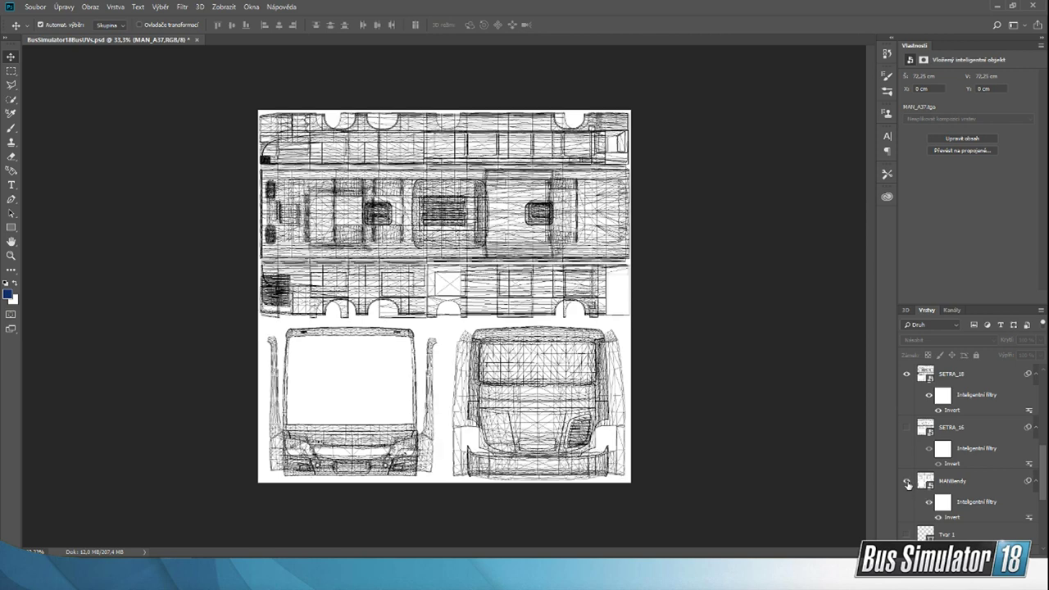
pyautogui.click(907, 482)
pyautogui.scroll(3, 931, 456)
pyautogui.click(906, 431)
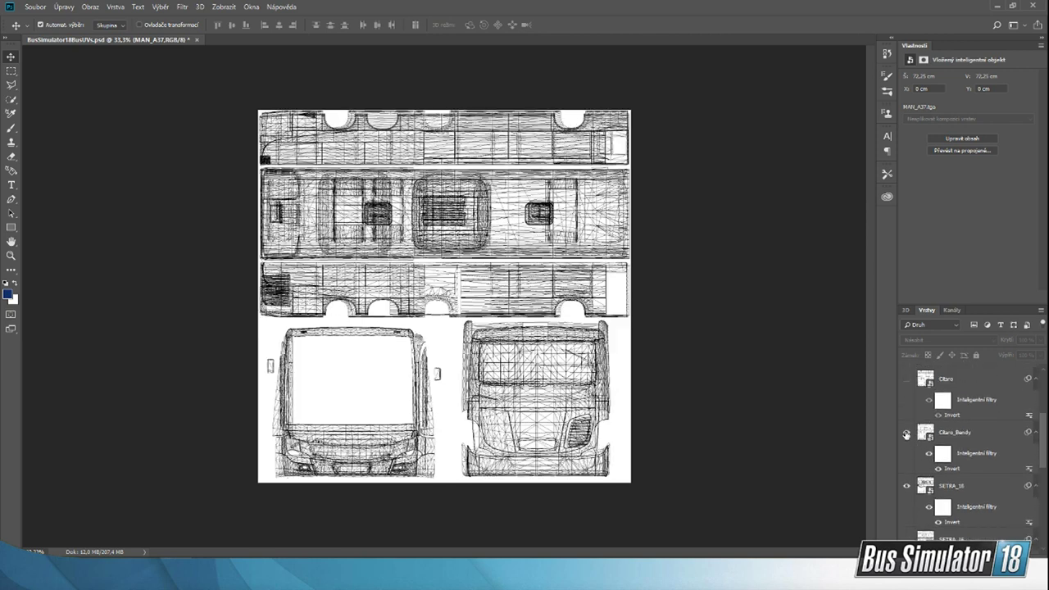
pyautogui.click(906, 432)
pyautogui.scroll(3, 934, 456)
pyautogui.scroll(1, 936, 459)
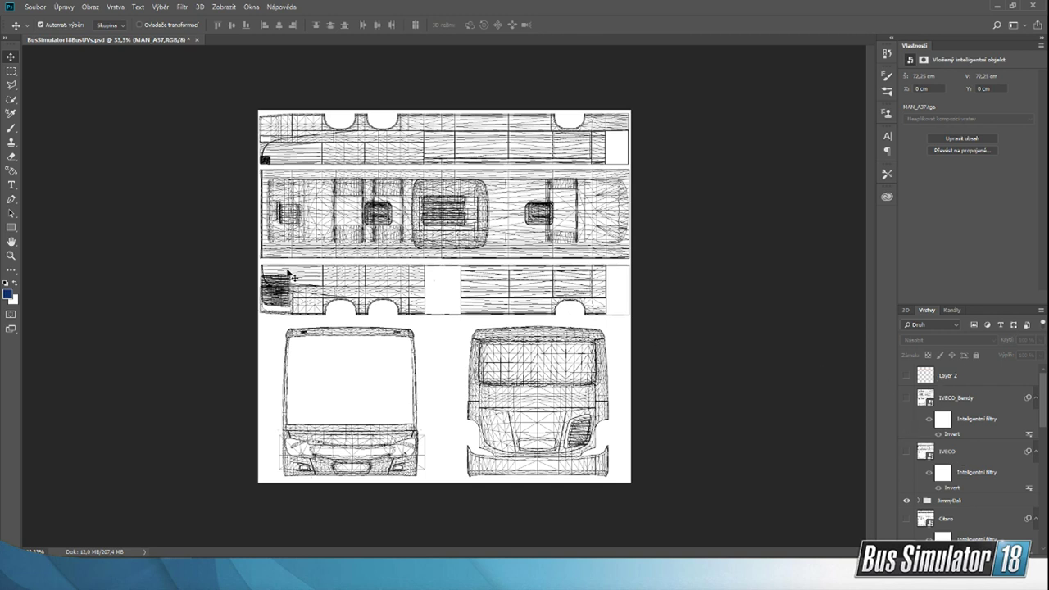
# Step: Zoom in to 100% on the bus front in the UV template and examine its wireframe around the windshield
pyautogui.click(10, 255)
pyautogui.click(445, 298)
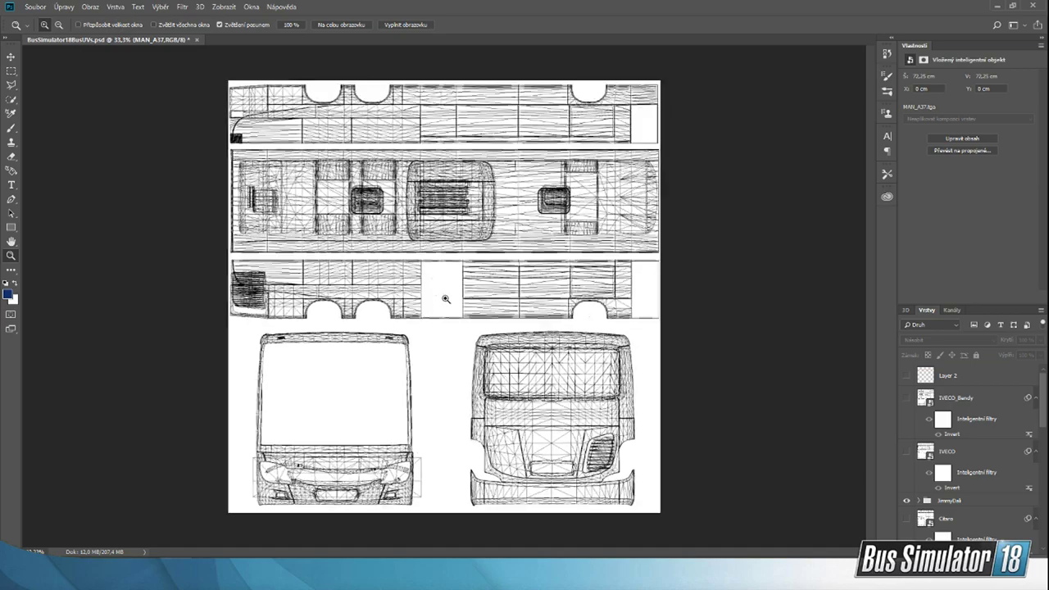
pyautogui.click(539, 325)
pyautogui.scroll(-1, 539, 325)
pyautogui.scroll(-1, 490, 185)
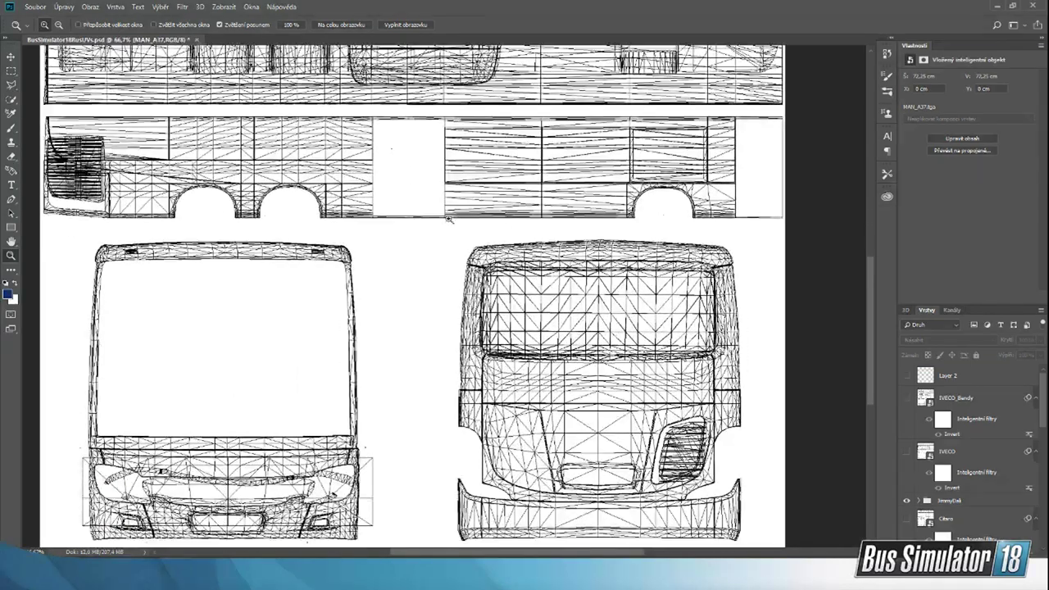
pyautogui.scroll(-3, 432, 184)
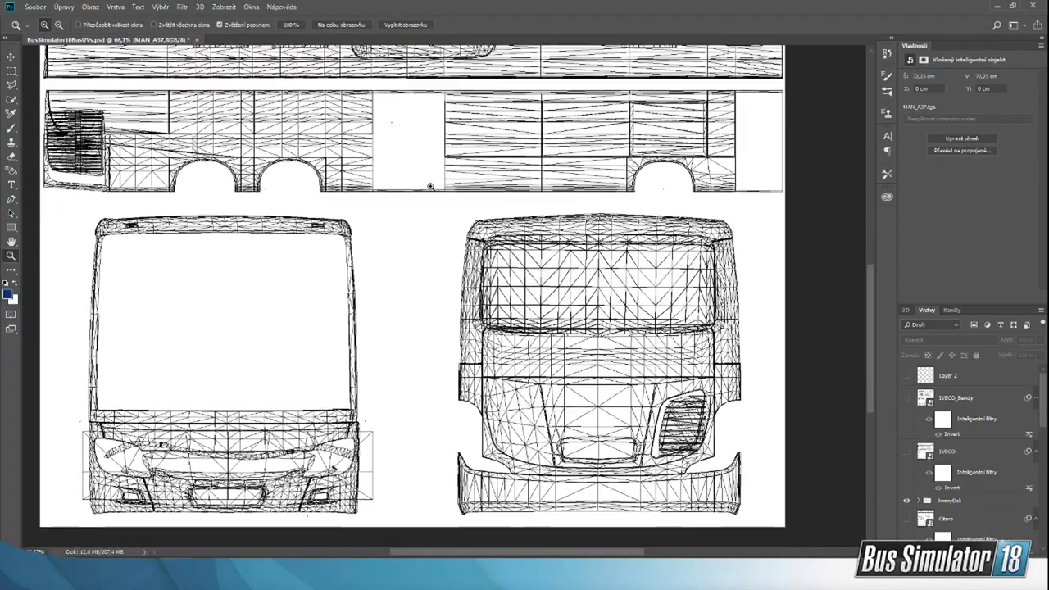
pyautogui.moveTo(613, 555); pyautogui.dragTo(549, 555)
pyautogui.scroll(-5, 1031, 464)
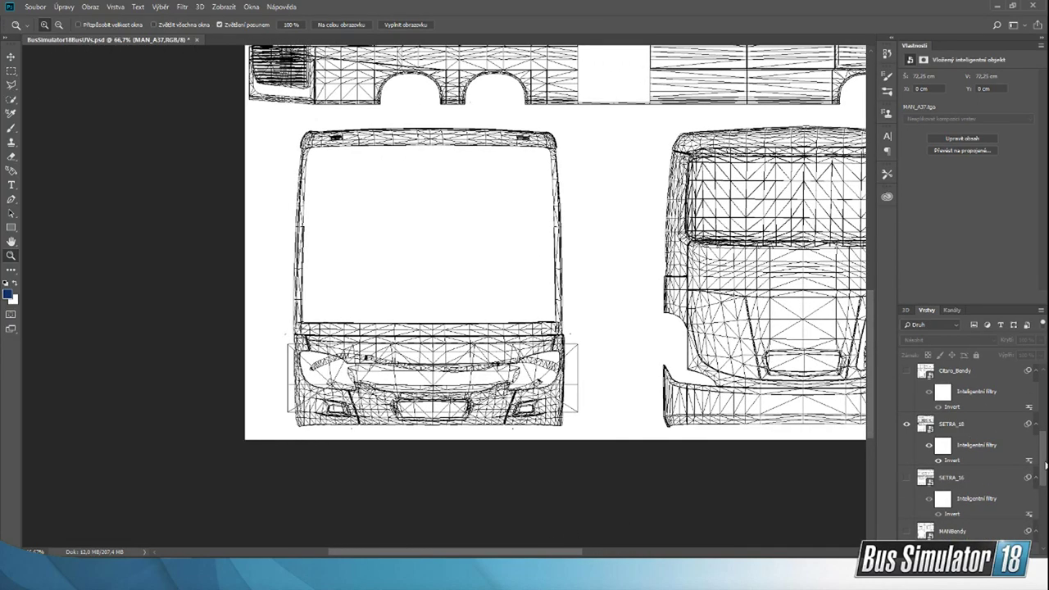
pyautogui.scroll(1, 309, 137)
pyautogui.click(328, 180)
pyautogui.scroll(-3, 433, 225)
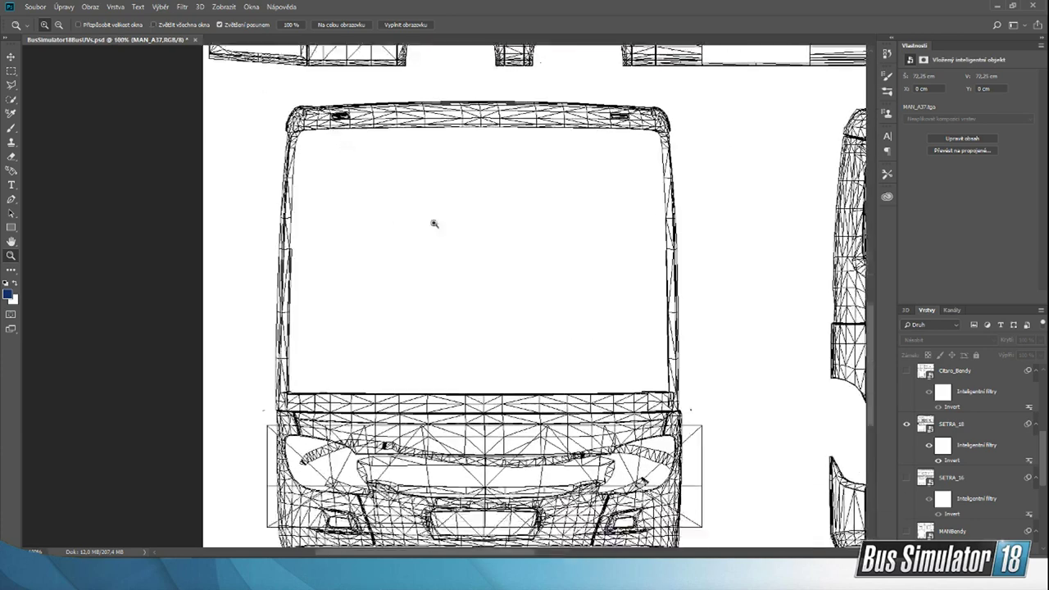
pyautogui.moveTo(505, 546); pyautogui.dragTo(530, 554)
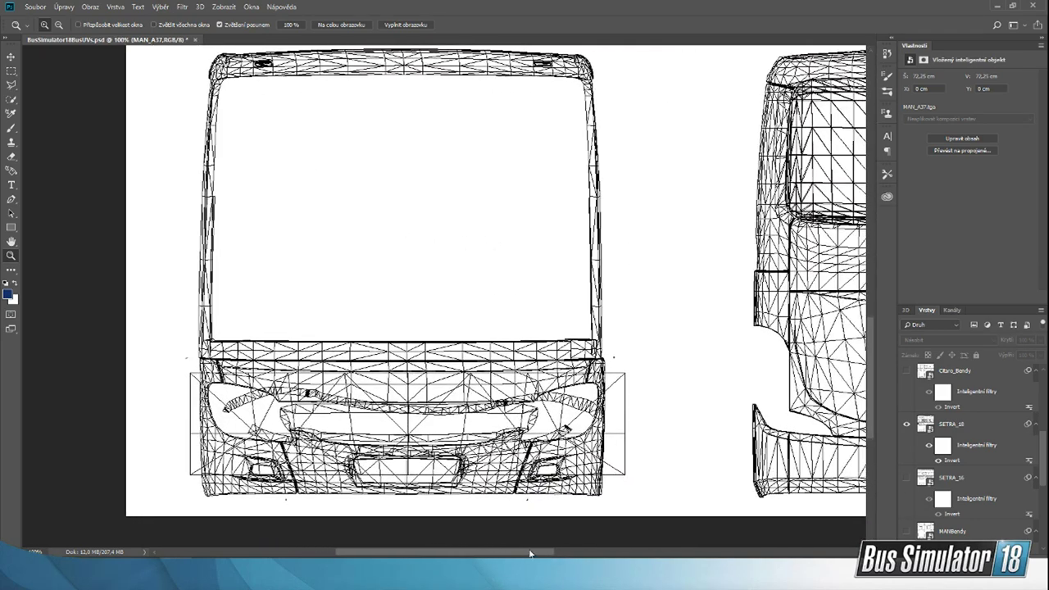
pyautogui.click(668, 576)
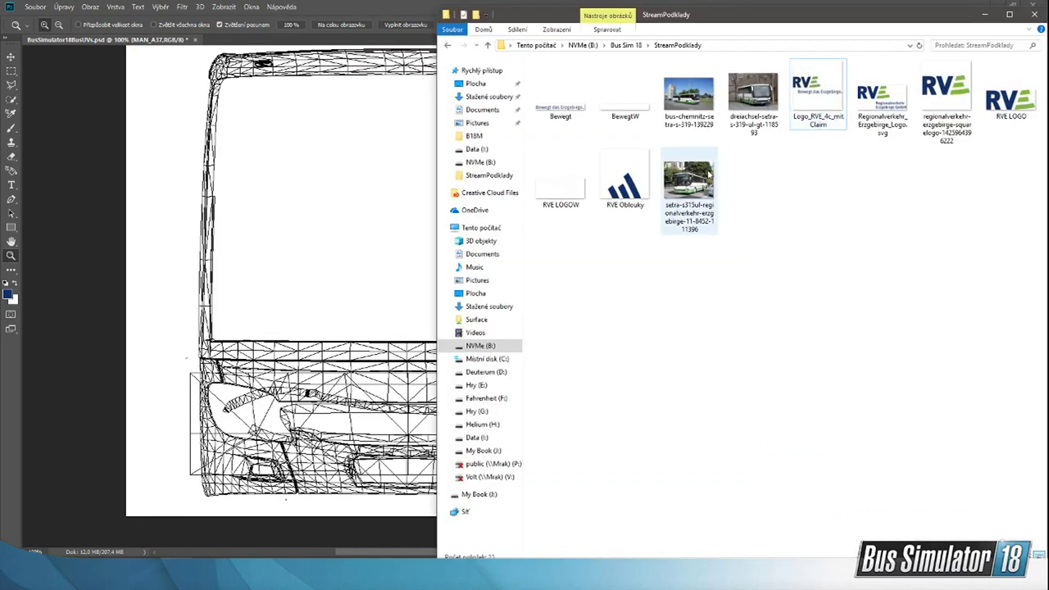
pyautogui.doubleClick(692, 112)
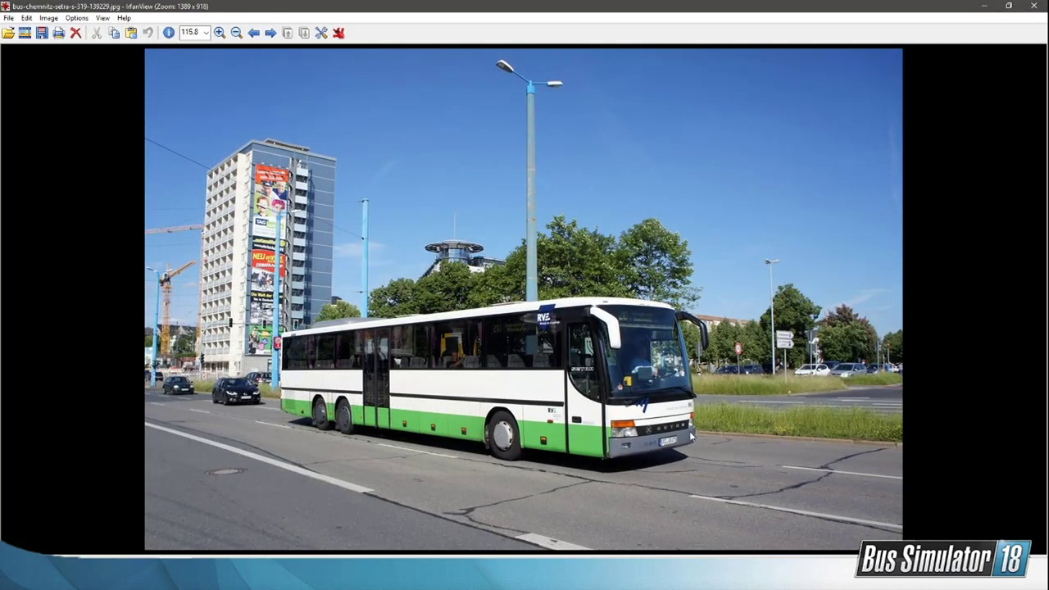
pyautogui.click(1034, 6)
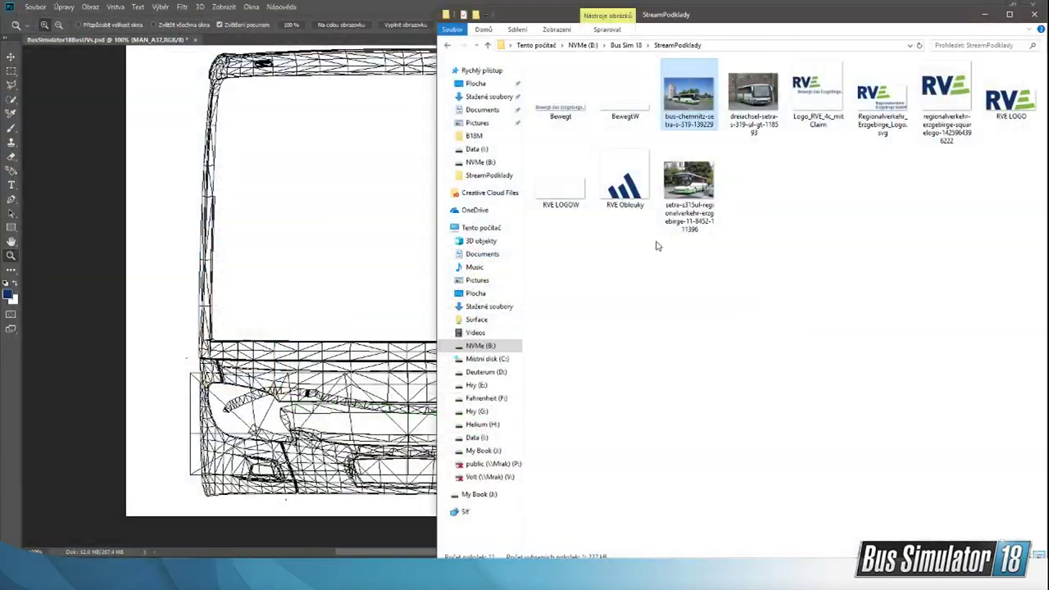
pyautogui.doubleClick(690, 190)
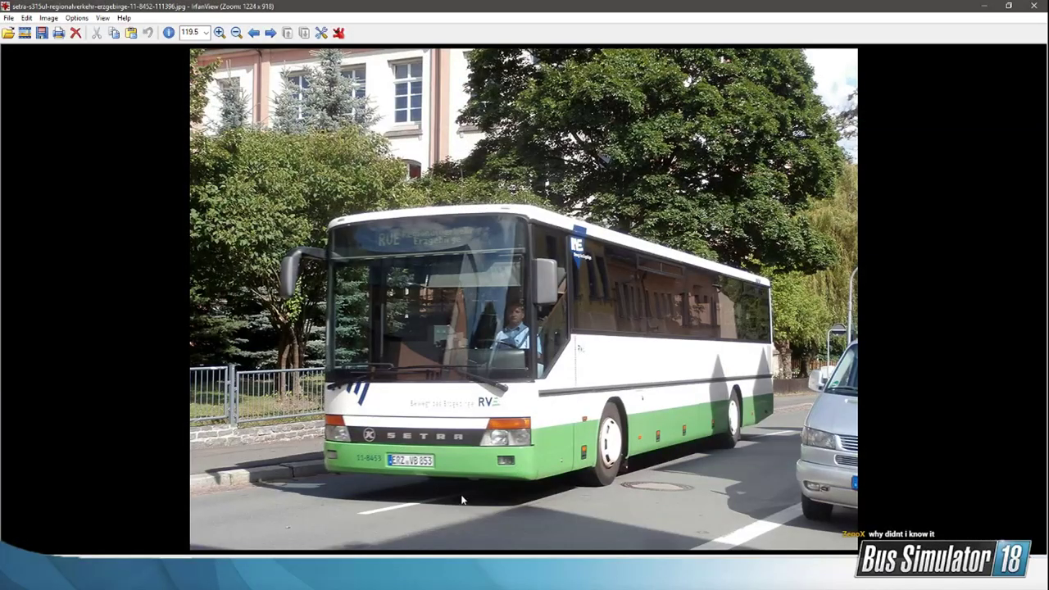
pyautogui.click(1034, 6)
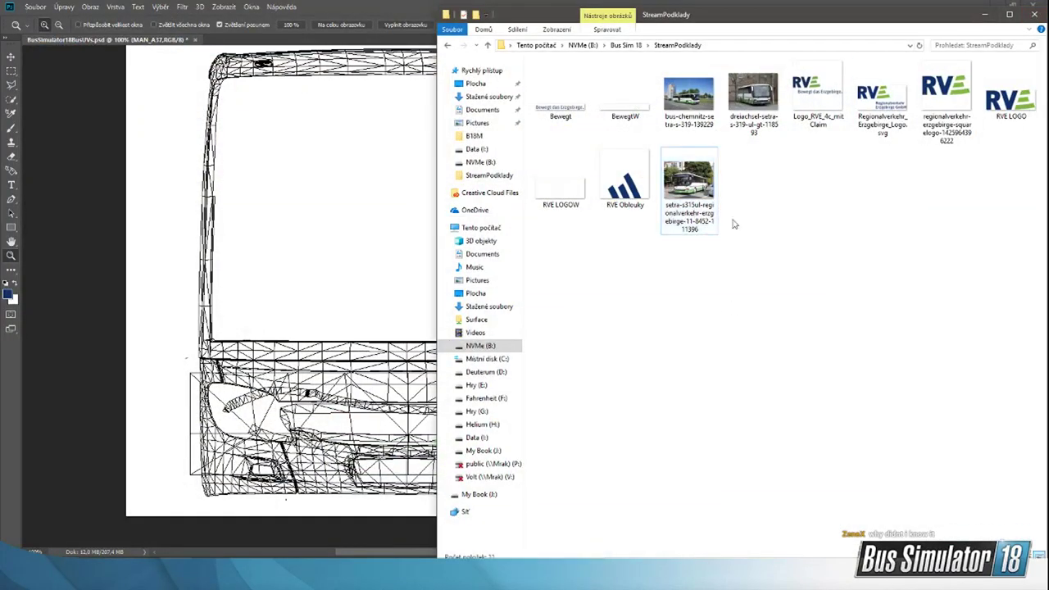
# Step: View the photo dreiachsel-setra-s-319-ul-gt-118593, examine the livery on the bus front up close, and return to the UV template in Photoshop
pyautogui.doubleClick(747, 97)
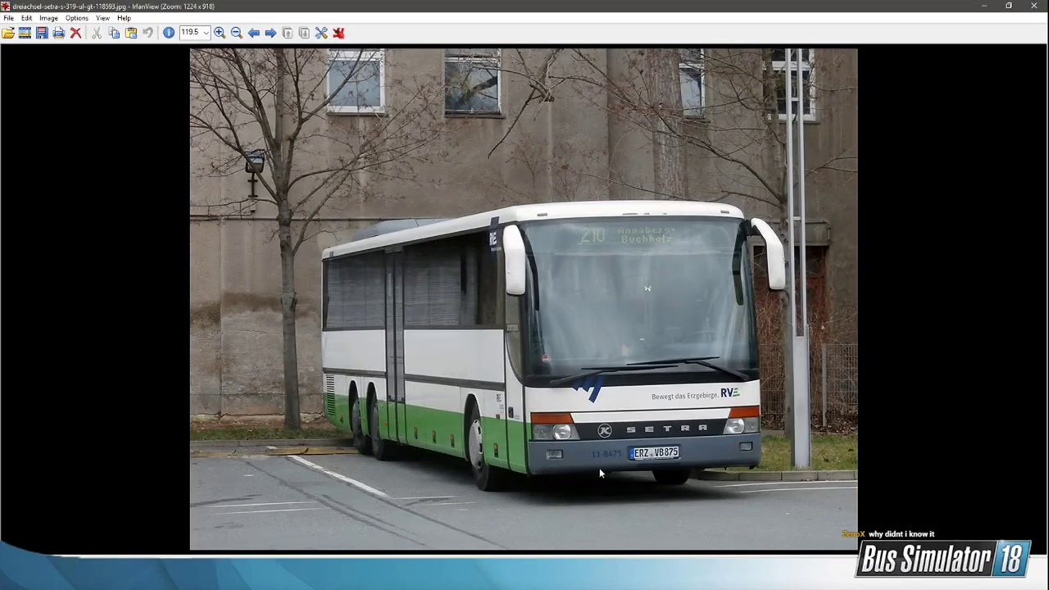
pyautogui.scroll(1, 647, 467)
pyautogui.scroll(-1, 657, 470)
pyautogui.keyDown('ctrl'); pyautogui.scroll(10, 706, 439); pyautogui.keyUp('ctrl')
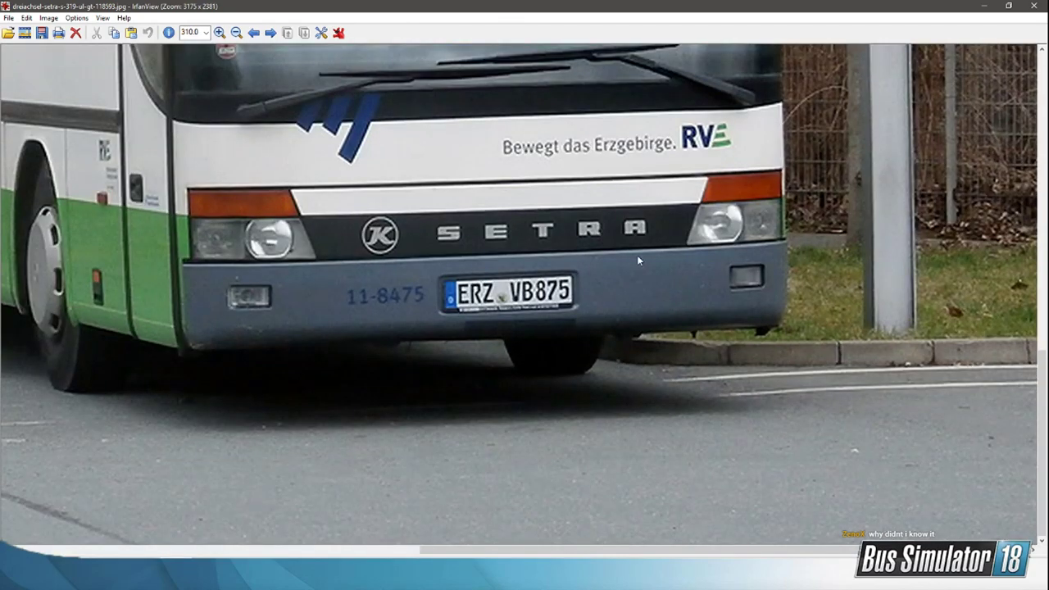
pyautogui.click(1036, 6)
pyautogui.click(322, 7)
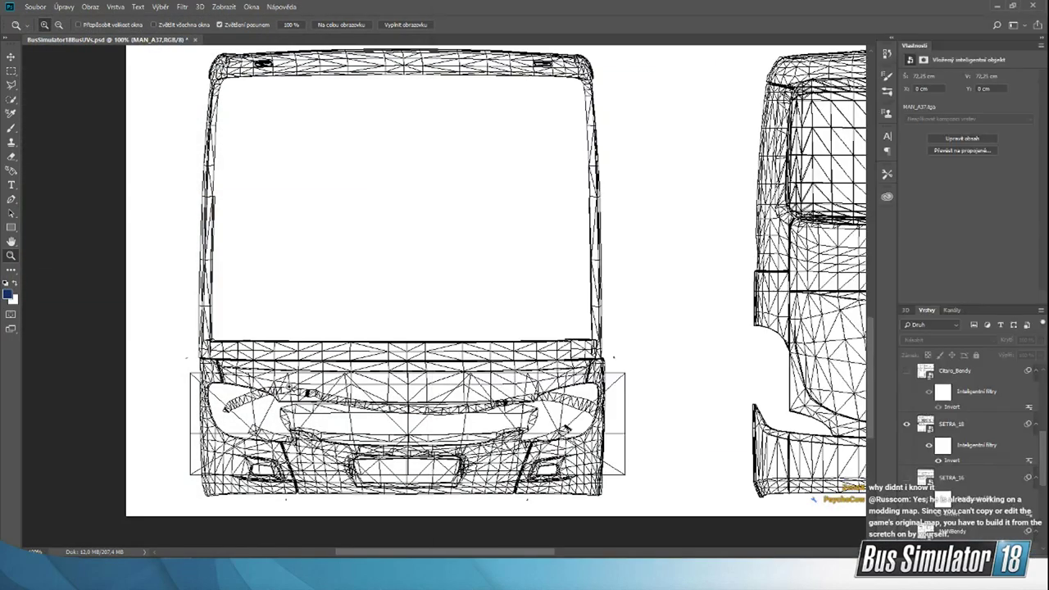
# Step: Start a dark blue Pen tool shape on the bus front, tracing under the left headlight to the body's outer edge, about 169 px wide
pyautogui.click(256, 444)
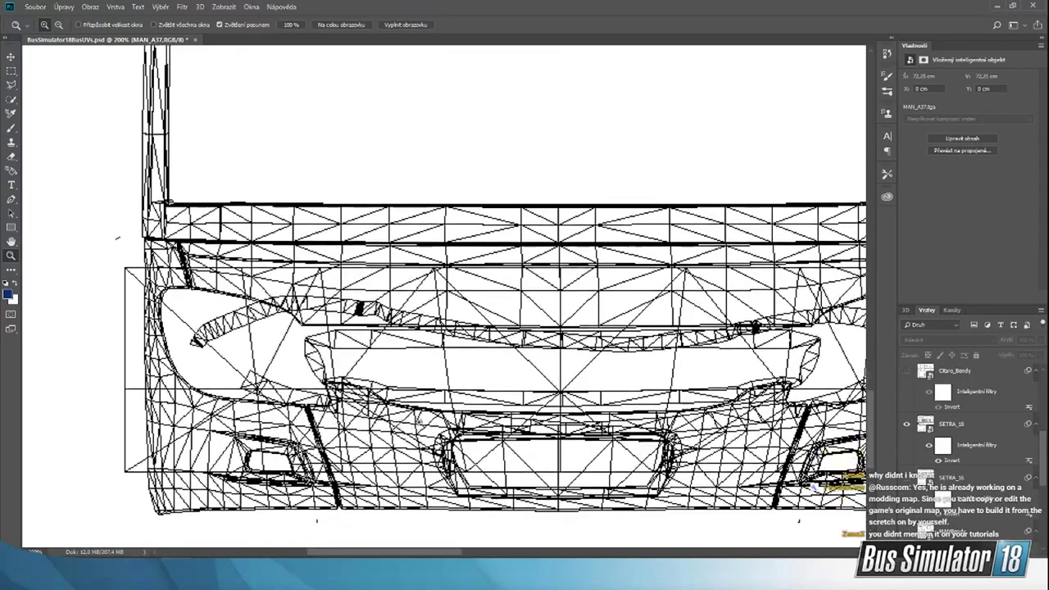
pyautogui.moveTo(407, 552); pyautogui.dragTo(425, 555)
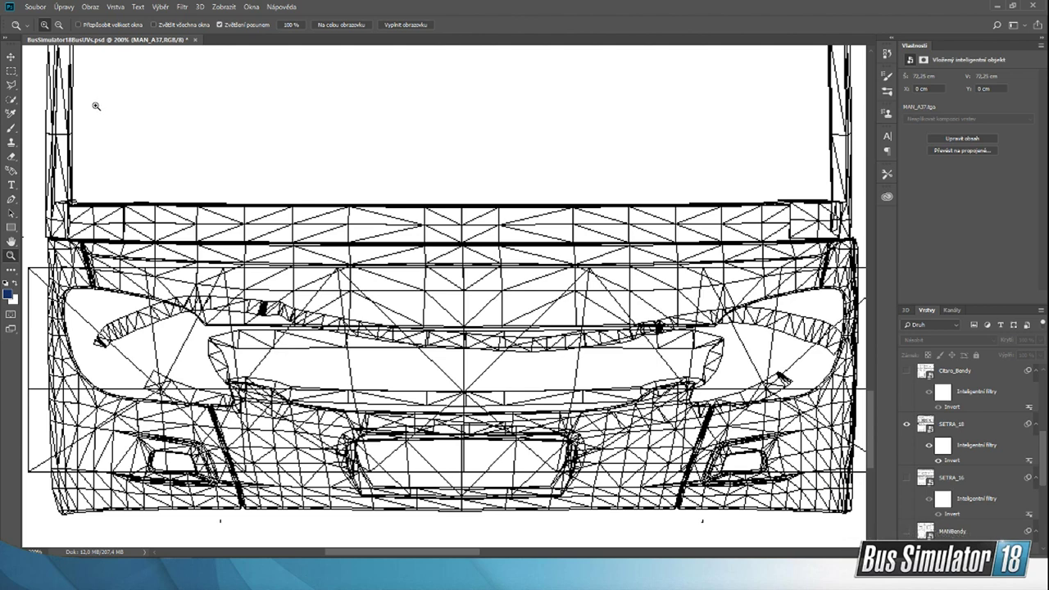
pyautogui.click(11, 199)
pyautogui.scroll(-3, 236, 361)
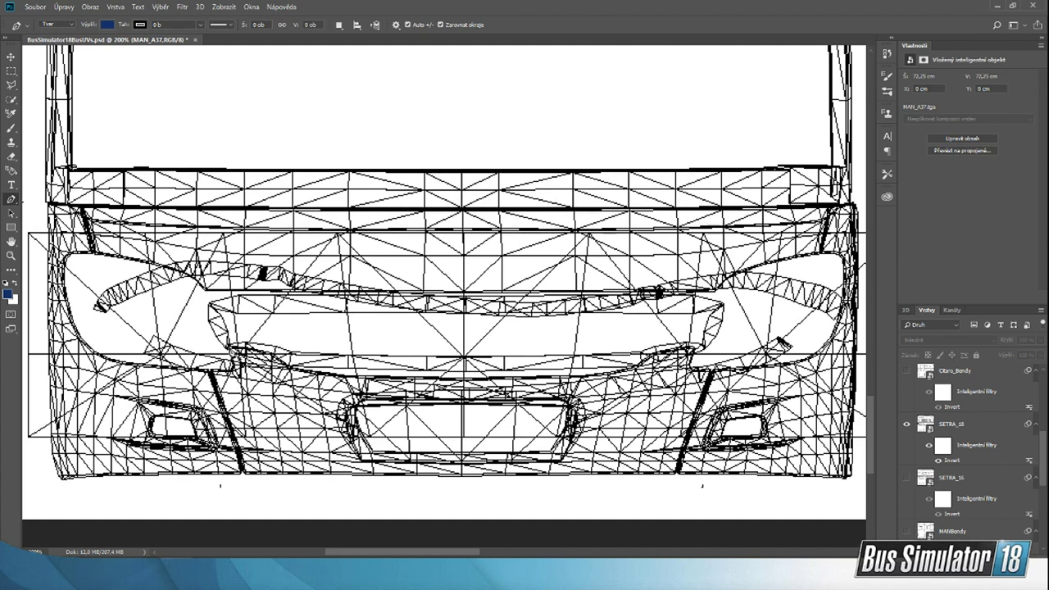
pyautogui.click(228, 346)
pyautogui.click(234, 367)
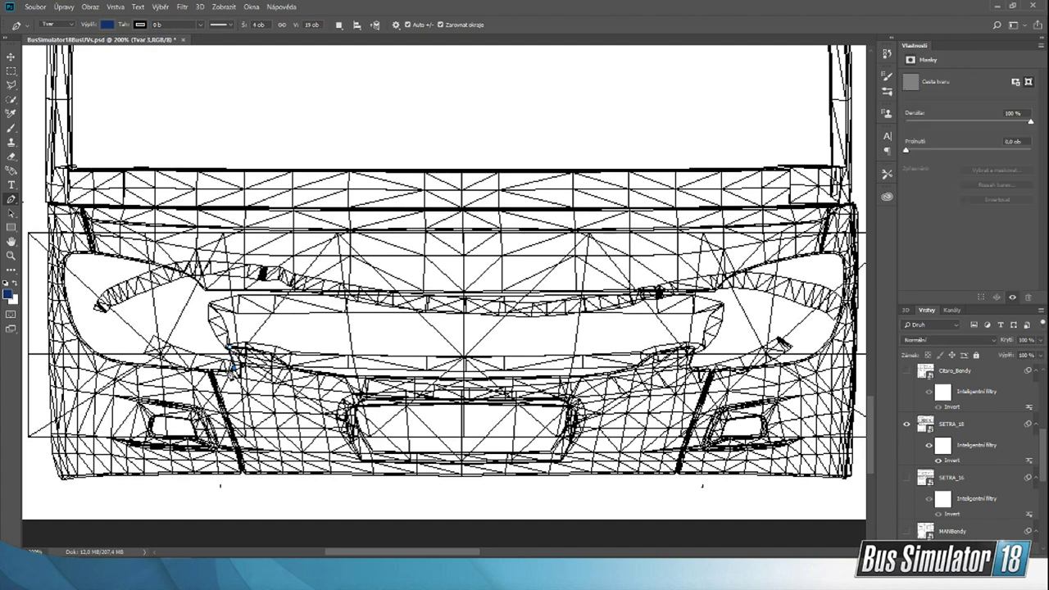
pyautogui.click(201, 369)
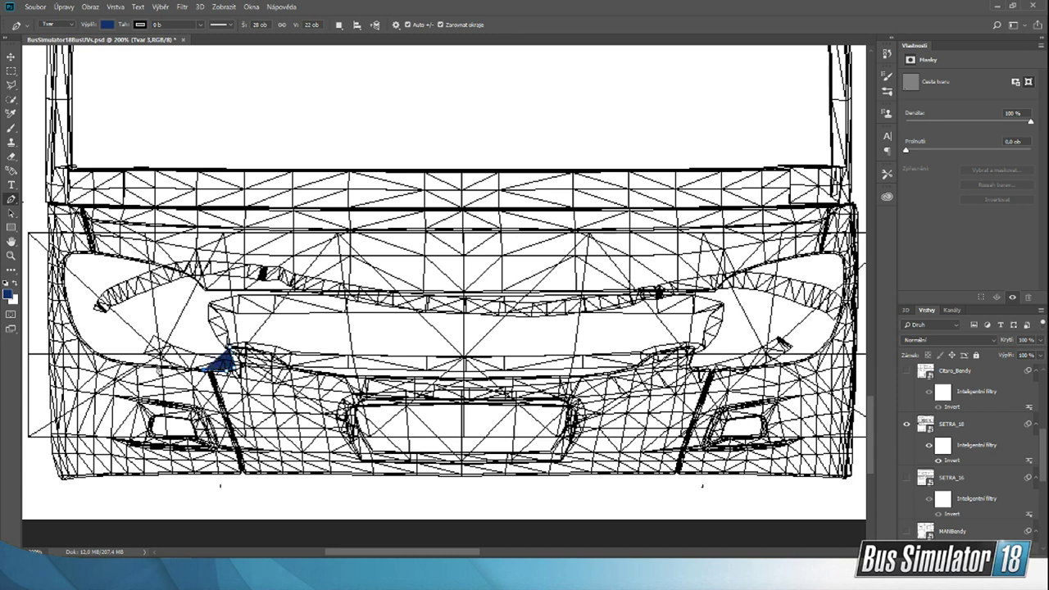
pyautogui.click(141, 367)
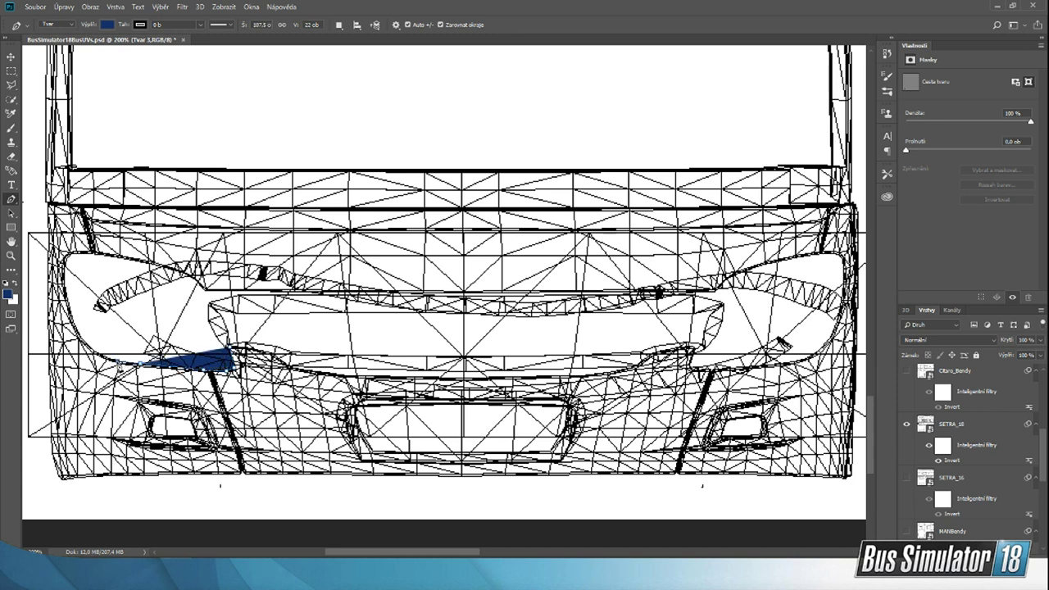
pyautogui.click(118, 361)
pyautogui.click(99, 354)
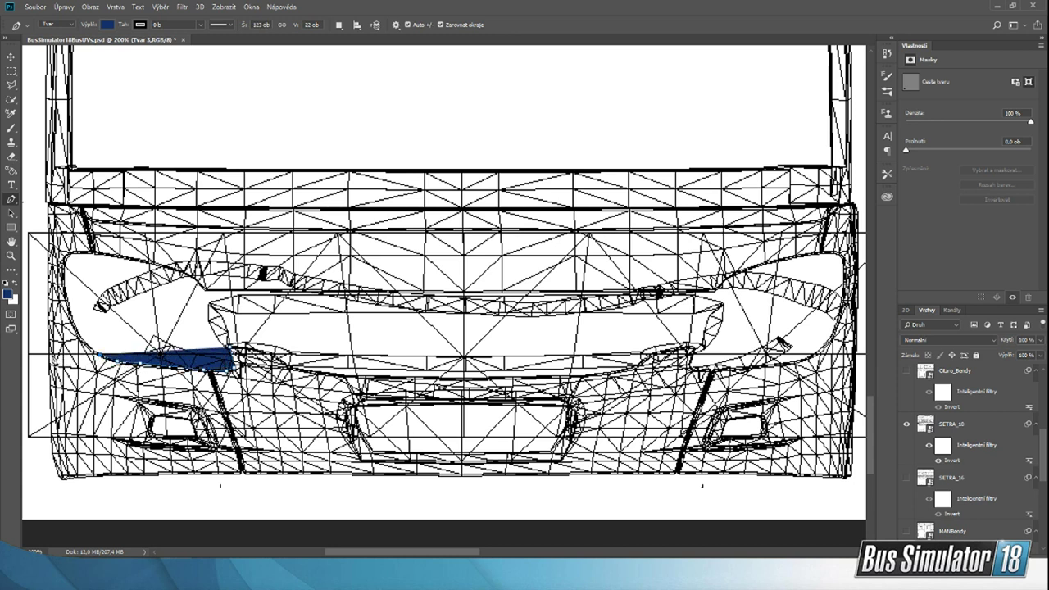
pyautogui.click(49, 354)
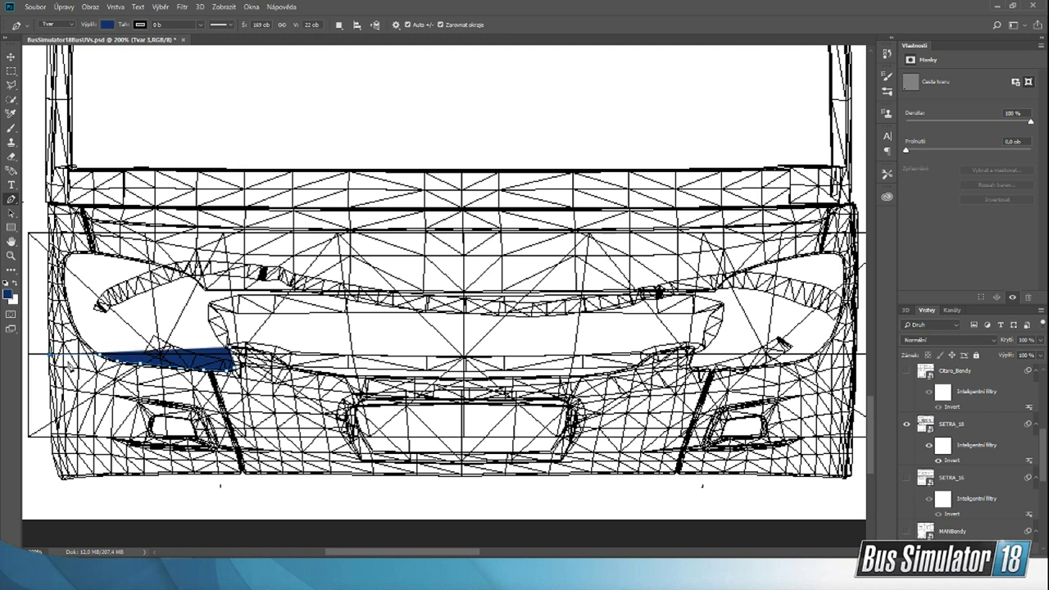
# Step: Continue the blue shape's outline down the left outer edge of the bus front to the bumper's lower corner, about 121 px tall
pyautogui.click(51, 433)
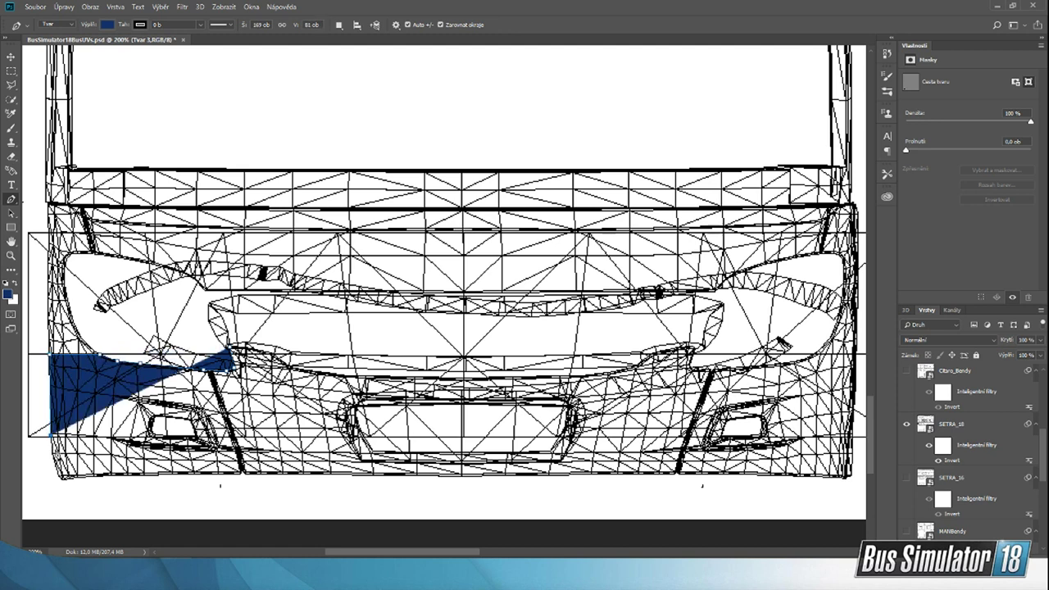
pyautogui.click(51, 451)
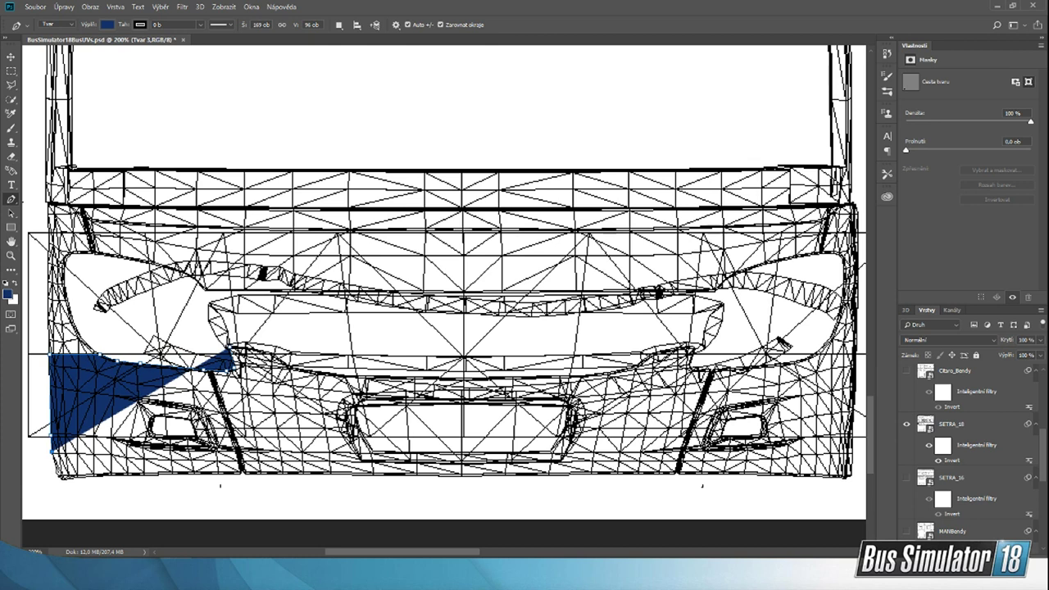
pyautogui.click(55, 465)
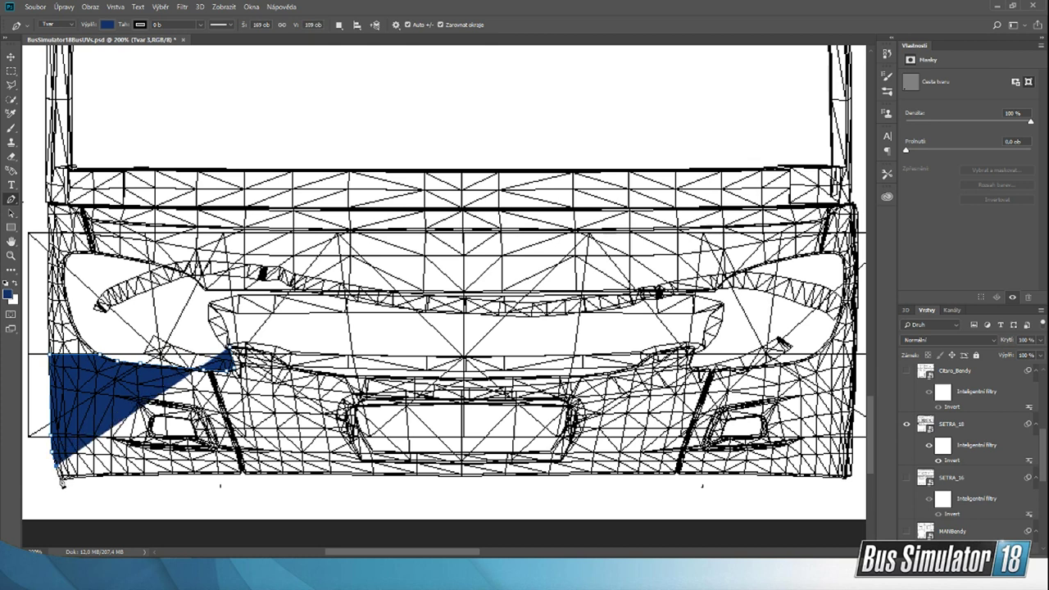
pyautogui.click(60, 475)
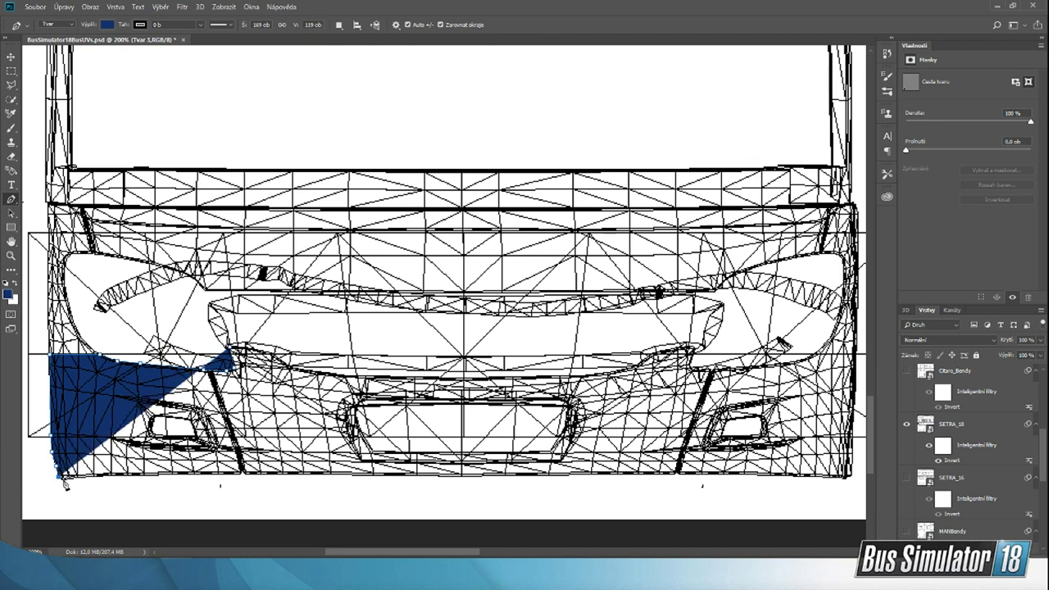
pyautogui.click(63, 478)
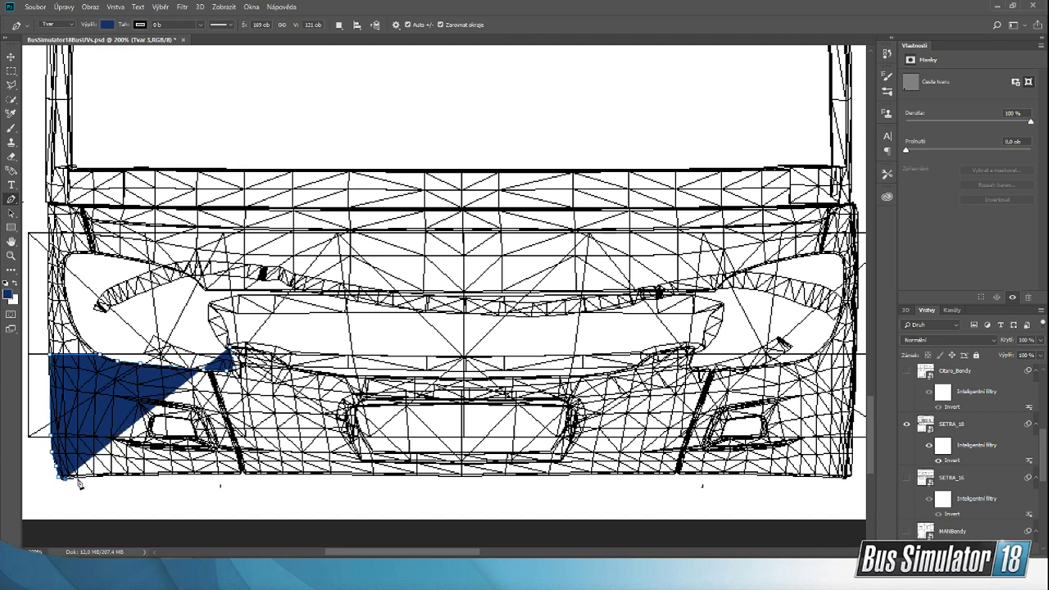
# Step: Extend the blue shape's outline along the bumper's lower edge from the left corner to near the centre of the front, about 357 px wide
pyautogui.click(80, 479)
pyautogui.click(95, 479)
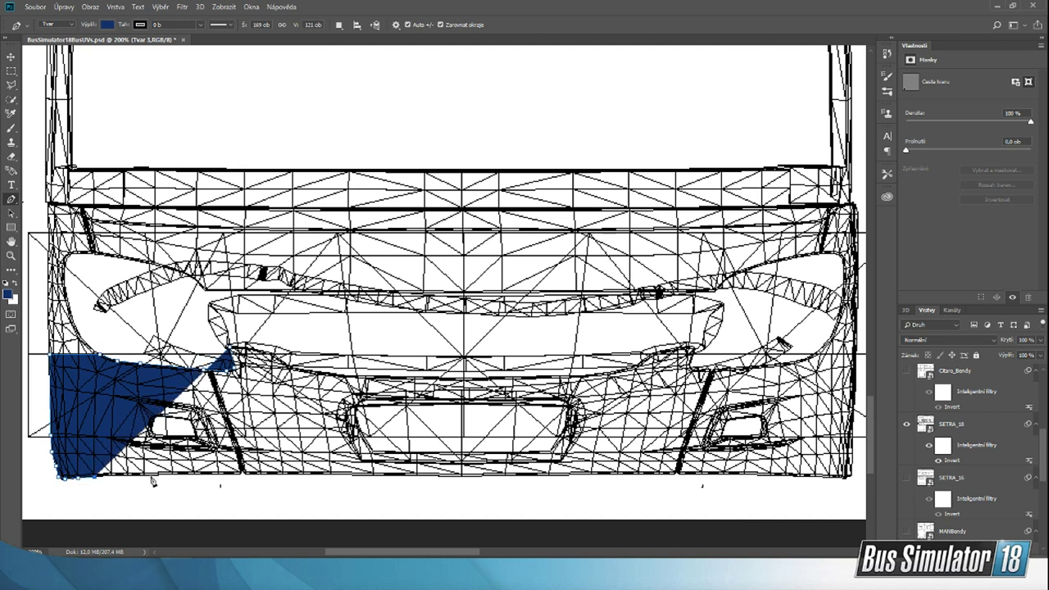
pyautogui.click(151, 478)
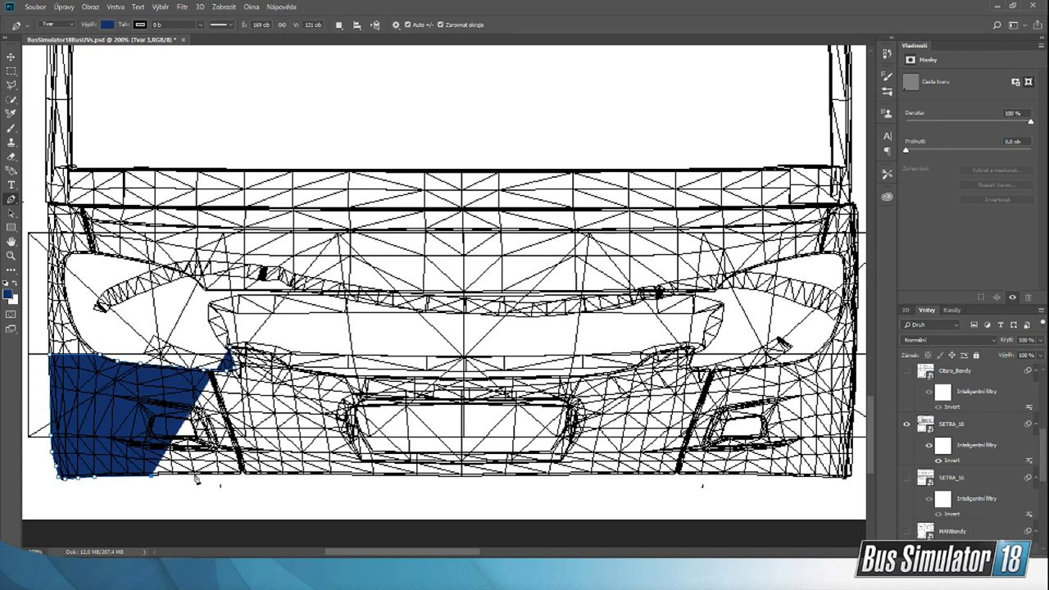
pyautogui.click(195, 476)
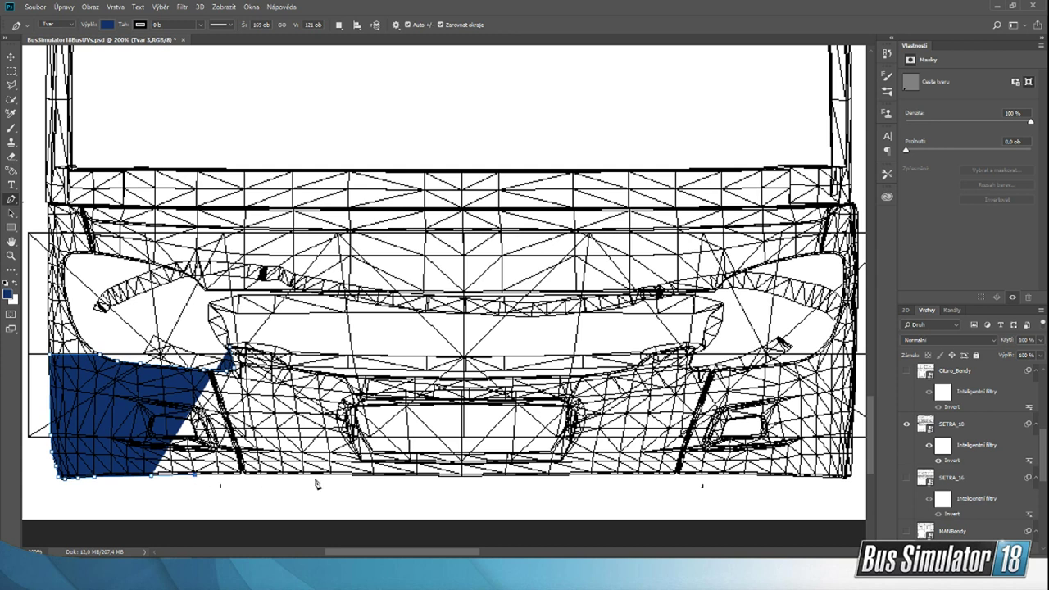
pyautogui.click(244, 475)
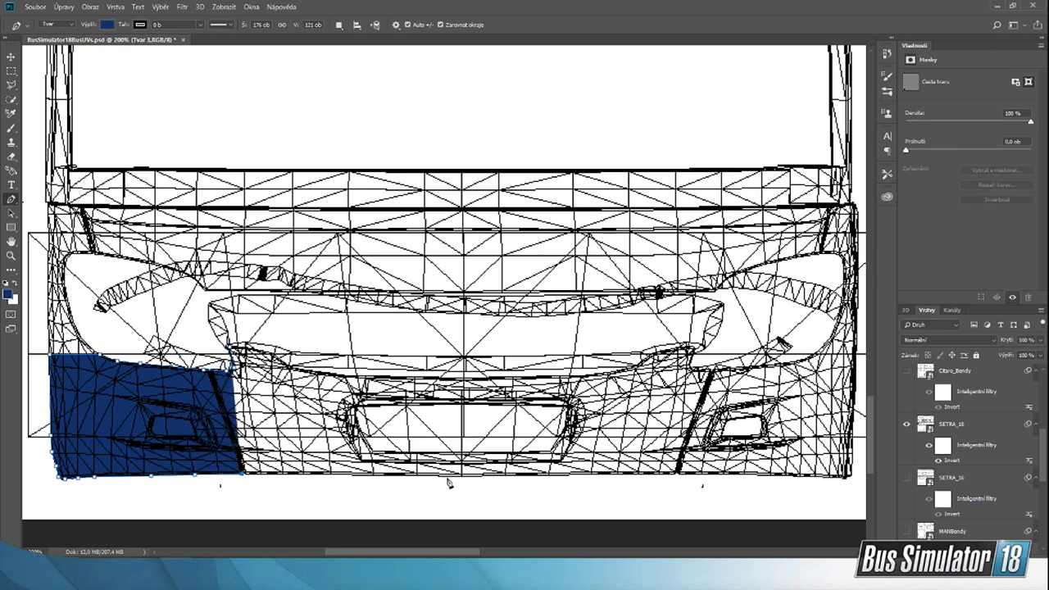
pyautogui.click(352, 476)
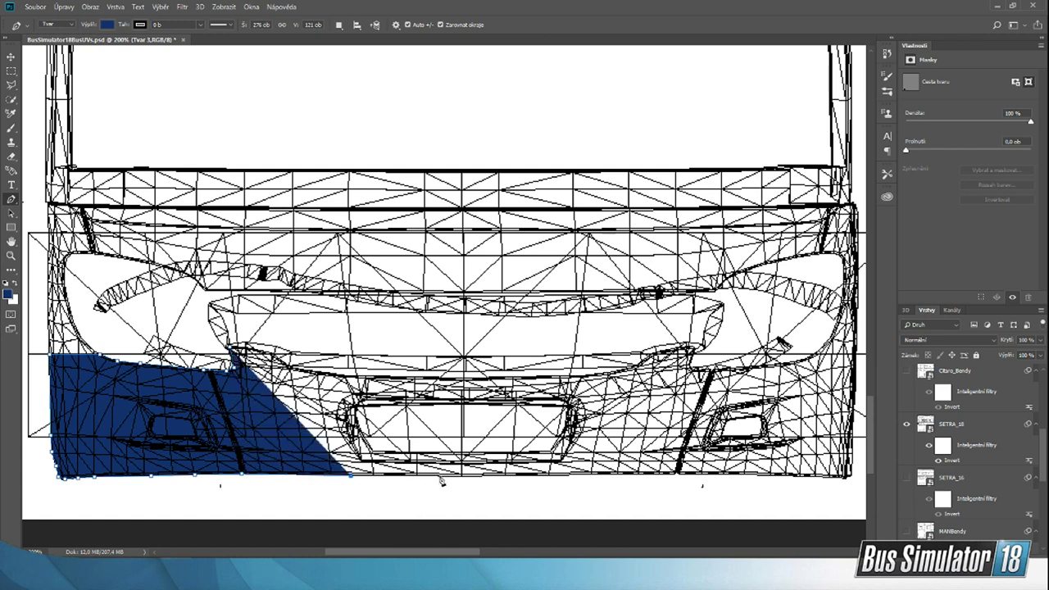
pyautogui.click(440, 476)
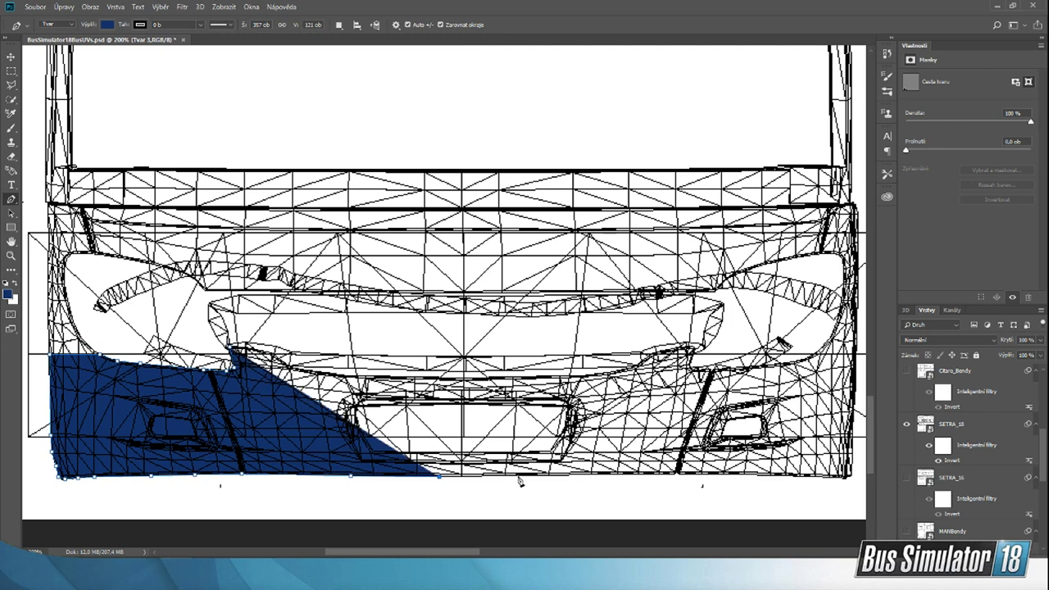
# Step: Carry the blue shape's outline along the rest of the bumper's lower edge to its right corner, about 736 px wide overall
pyautogui.moveTo(419, 554); pyautogui.dragTo(451, 554)
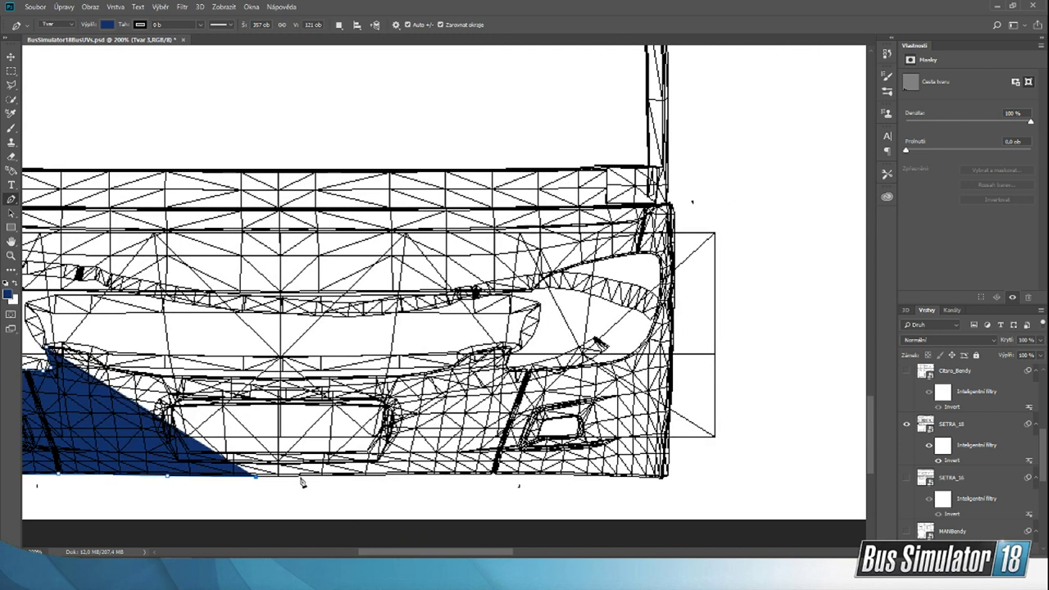
pyautogui.click(302, 475)
pyautogui.click(361, 476)
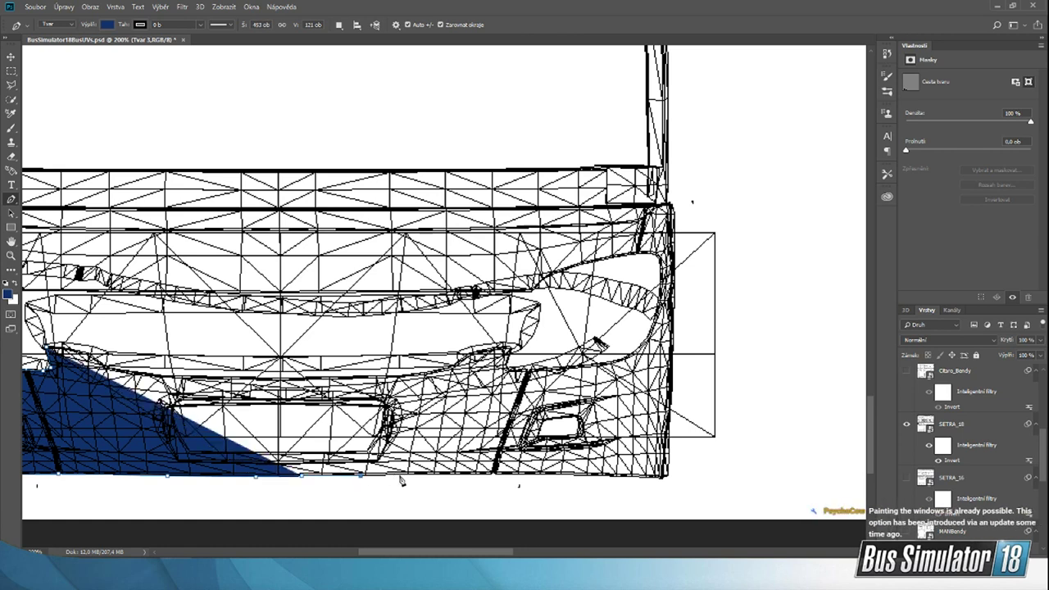
pyautogui.click(402, 475)
pyautogui.click(492, 475)
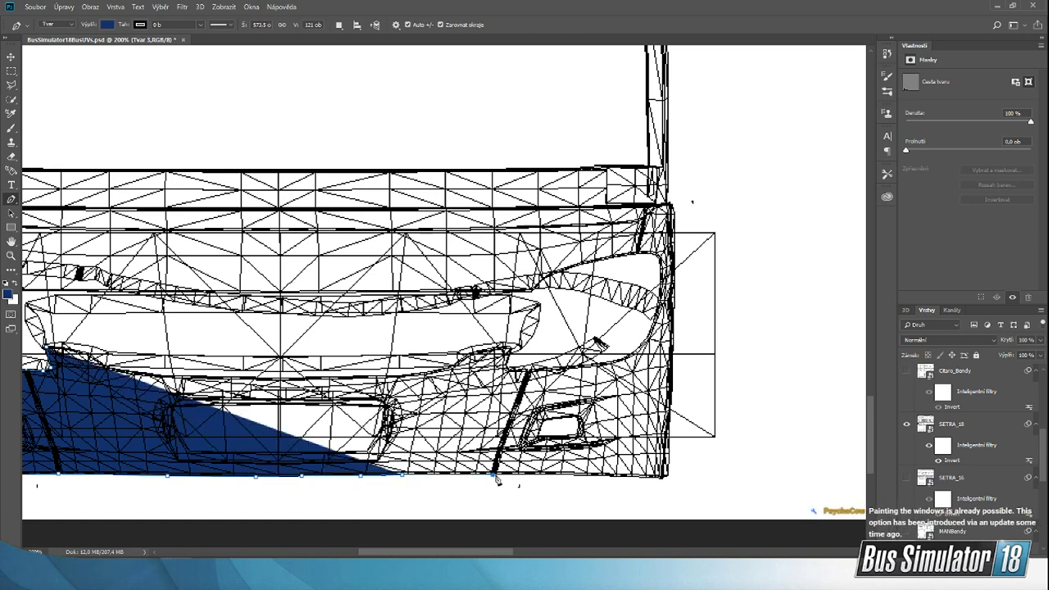
pyautogui.click(570, 474)
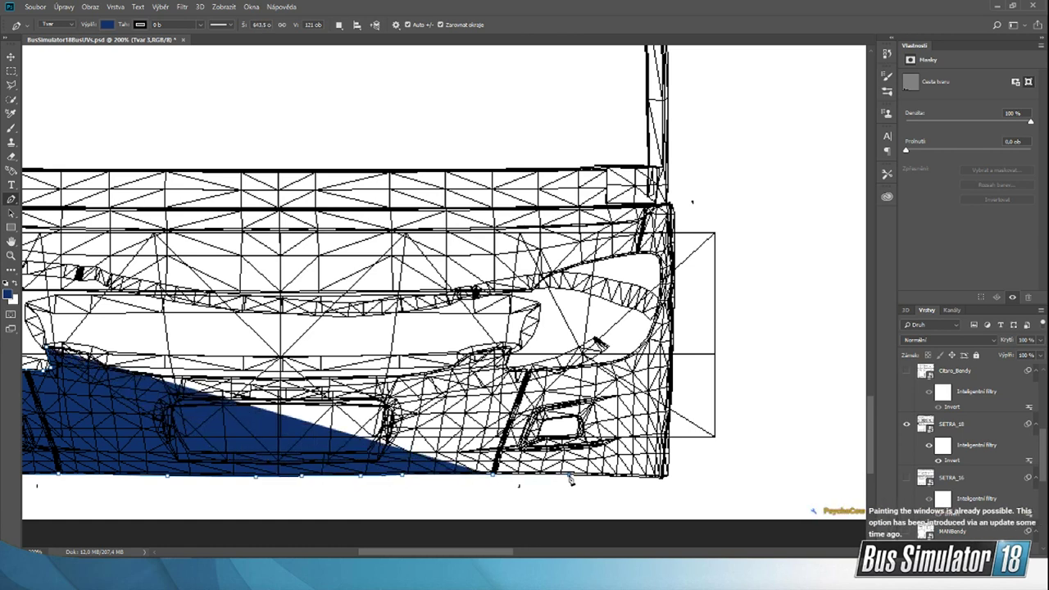
pyautogui.click(611, 477)
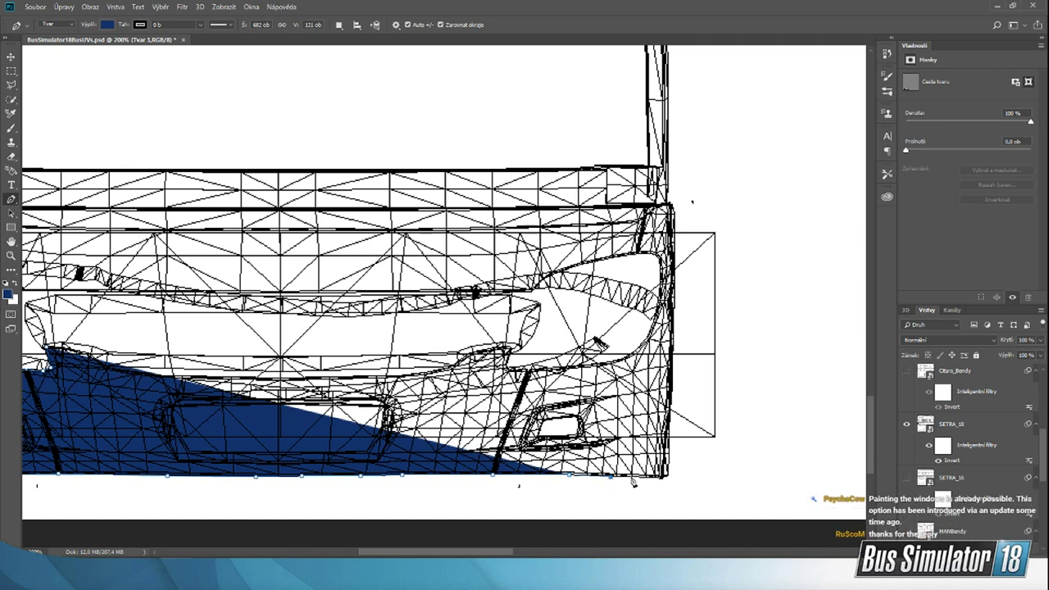
pyautogui.click(634, 477)
pyautogui.click(646, 477)
pyautogui.click(665, 477)
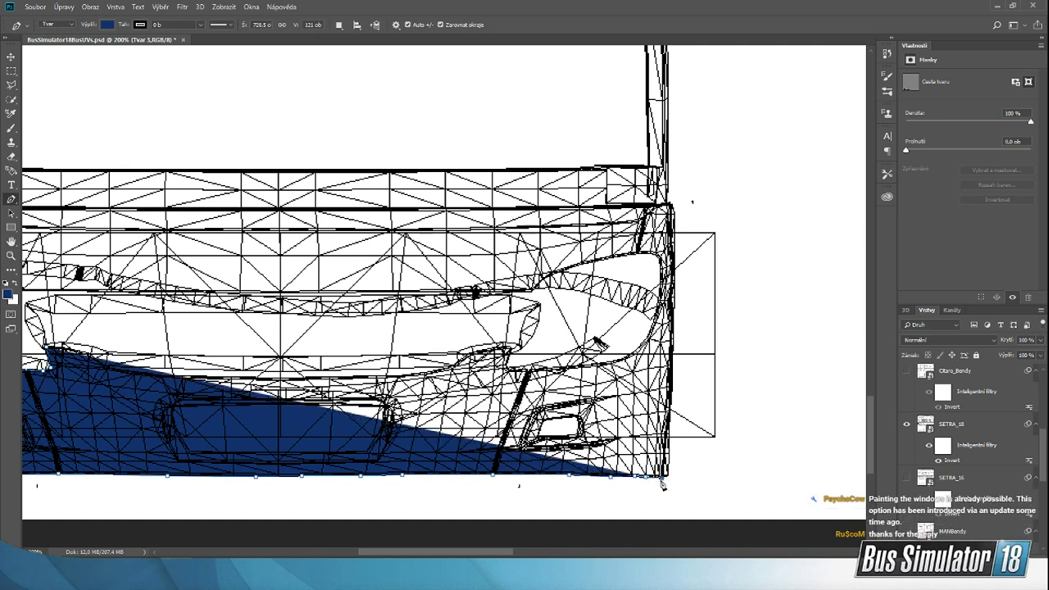
pyautogui.click(668, 480)
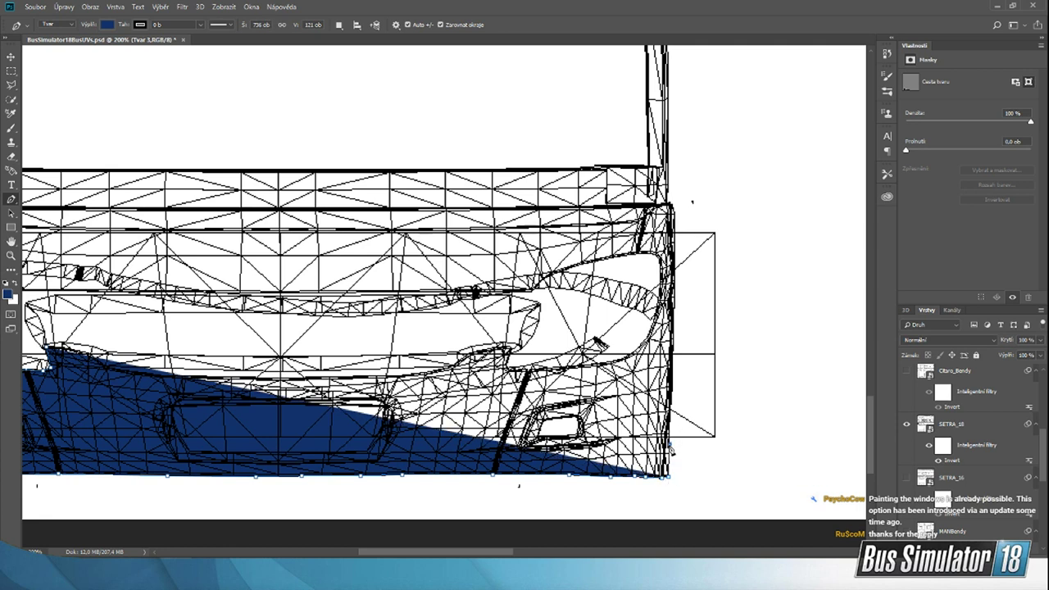
# Step: Extend the blue shape's outline up the right outer edge of the bus front to headlight level, about 740 px wide overall
pyautogui.click(670, 444)
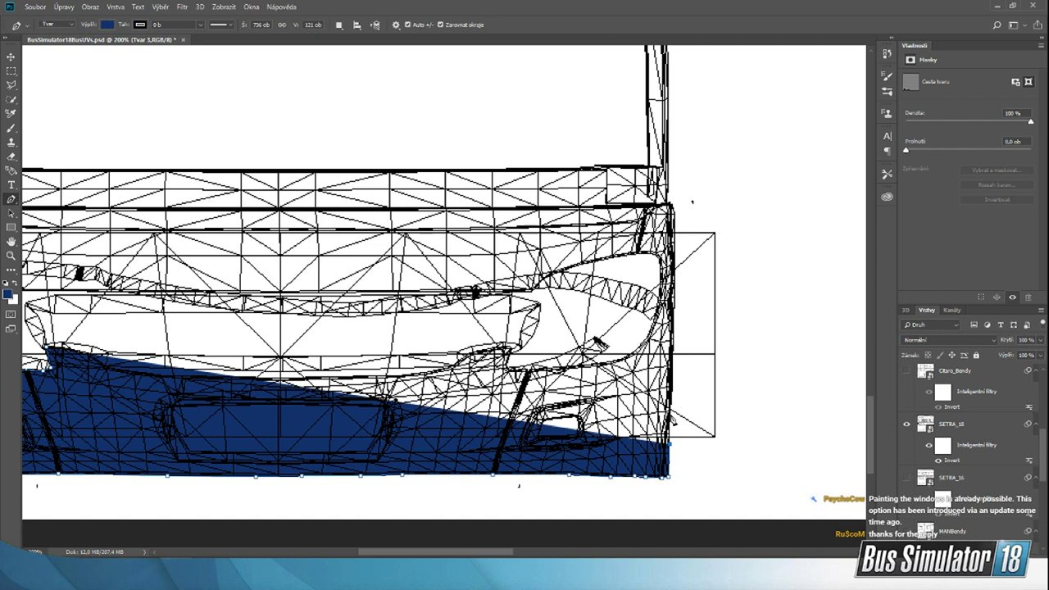
pyautogui.click(671, 414)
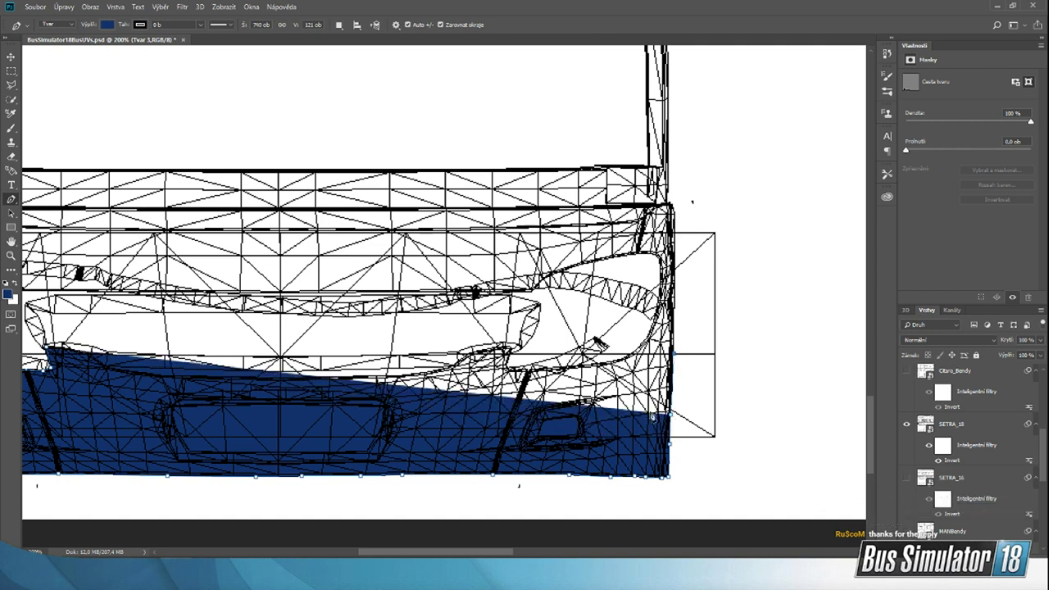
pyautogui.click(671, 353)
pyautogui.moveTo(473, 551); pyautogui.dragTo(437, 552)
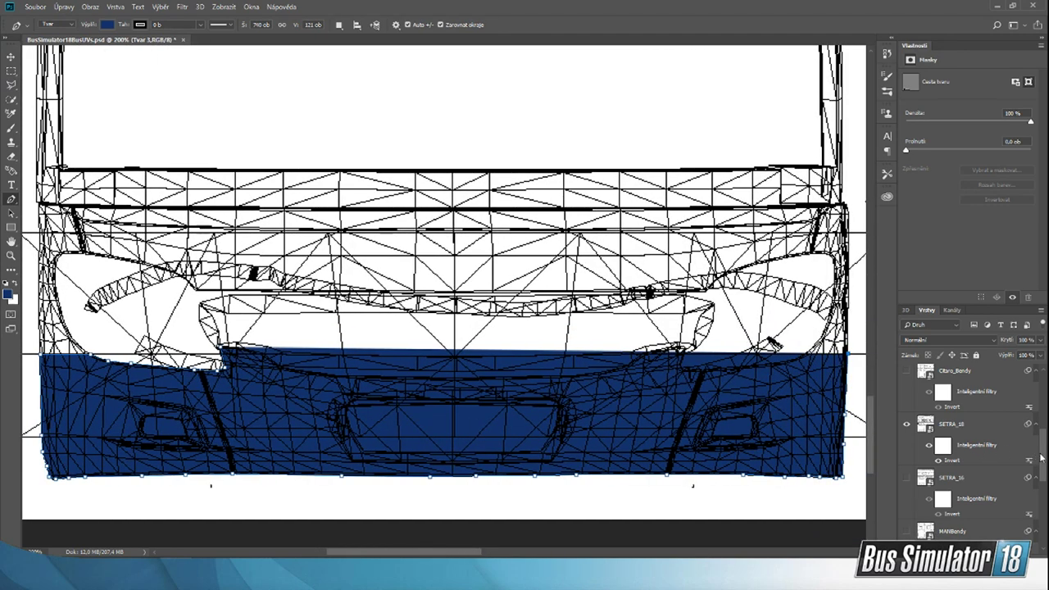
pyautogui.moveTo(1041, 458); pyautogui.dragTo(1041, 518)
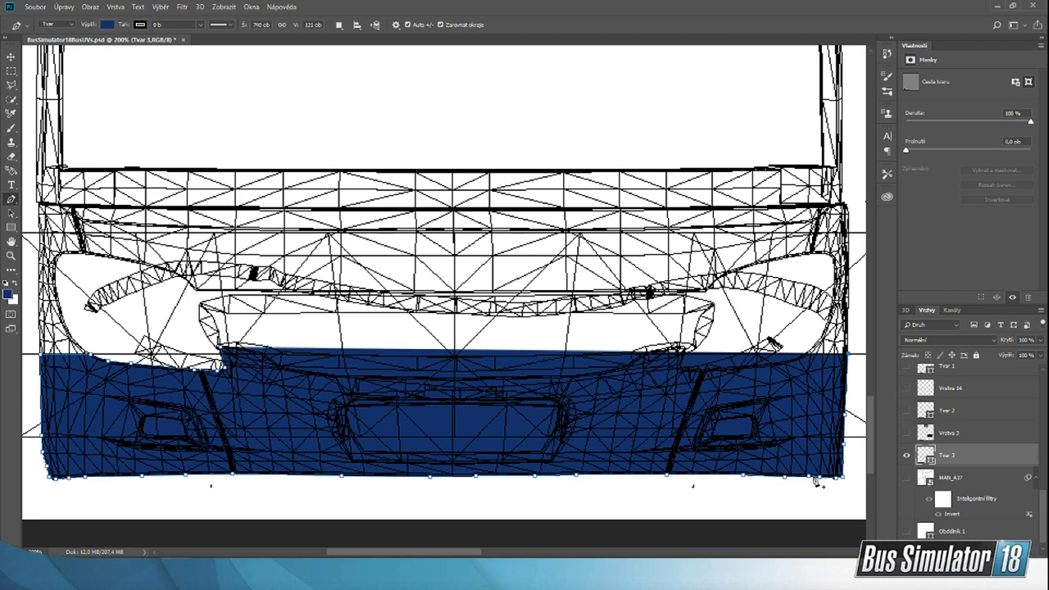
# Step: Trace the blue shape's upper outline beneath the right headlight and around the raised right corner of the grille
pyautogui.moveTo(424, 555); pyautogui.dragTo(444, 555)
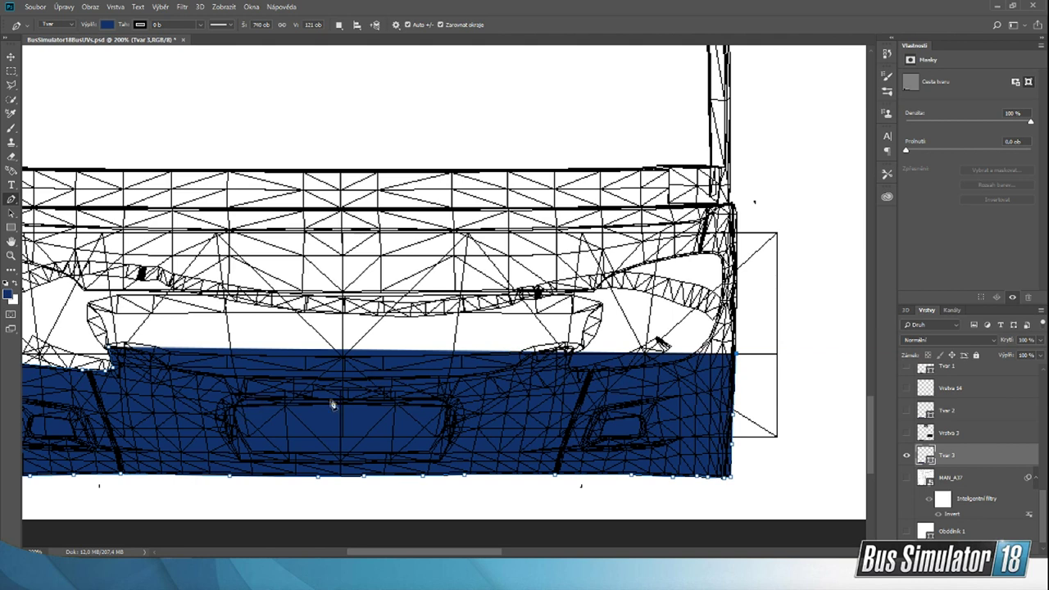
pyautogui.moveTo(470, 555)
pyautogui.mouseDown()
pyautogui.moveTo(459, 554)
pyautogui.moveTo(472, 554)
pyautogui.mouseUp()
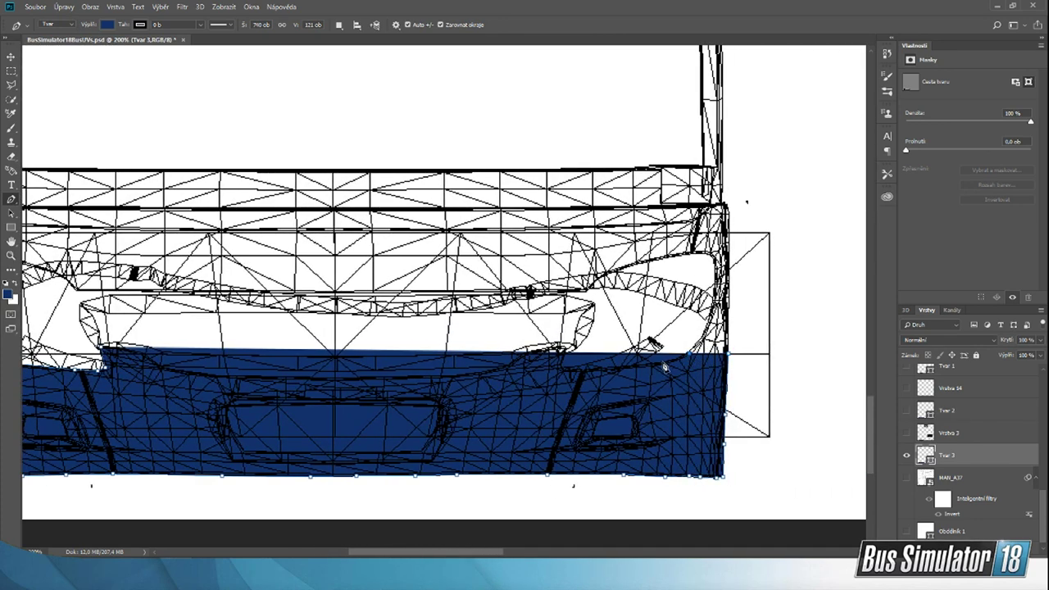
pyautogui.click(668, 367)
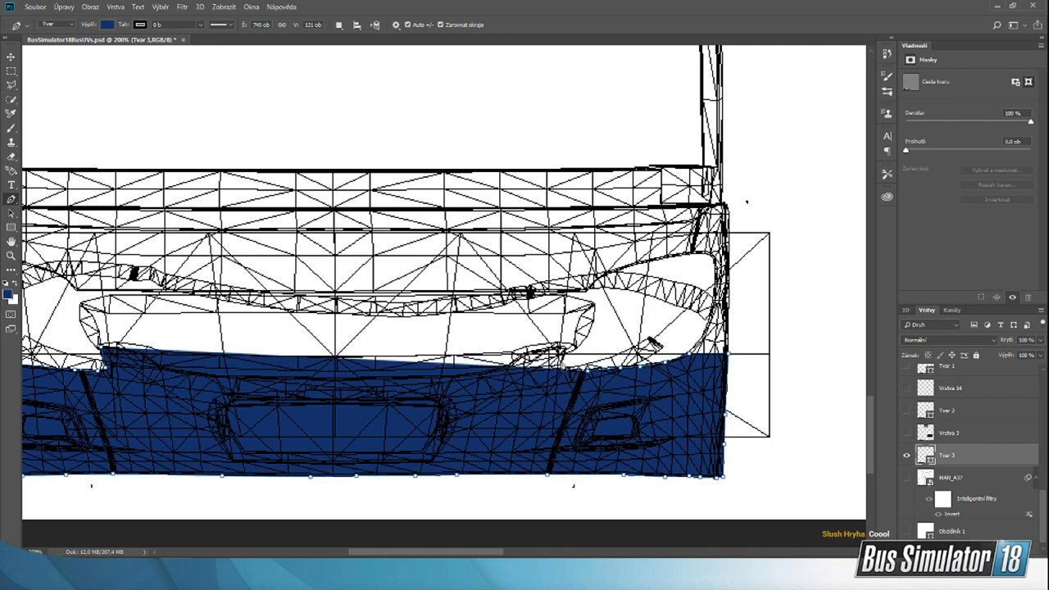
pyautogui.click(554, 351)
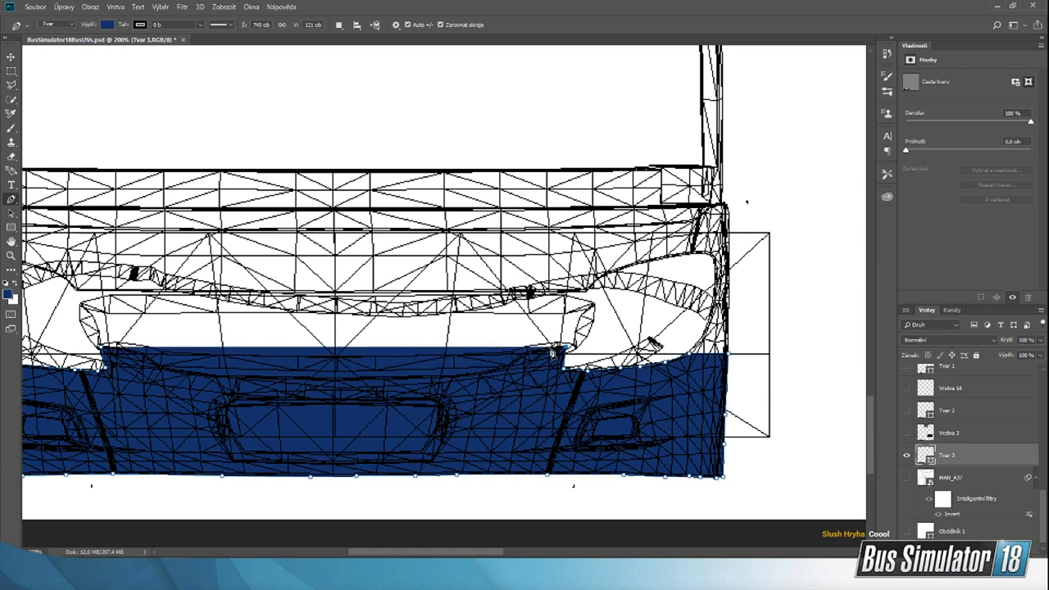
pyautogui.click(520, 360)
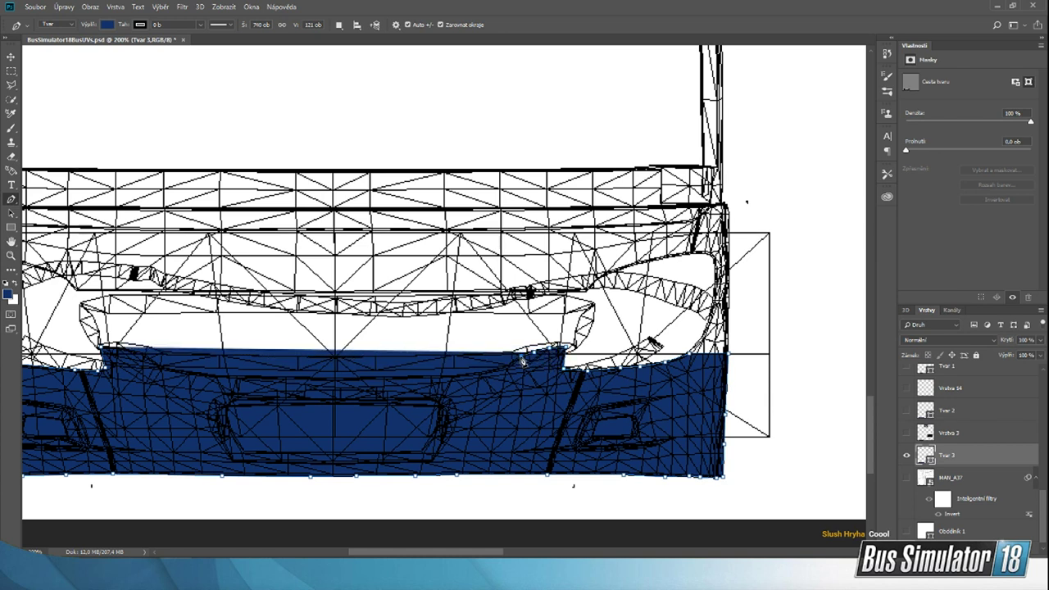
# Step: Carry the blue shape's outline along the grille's lower edge to its left corner and close the path at the starting point
pyautogui.moveTo(521, 361); pyautogui.dragTo(337, 385)
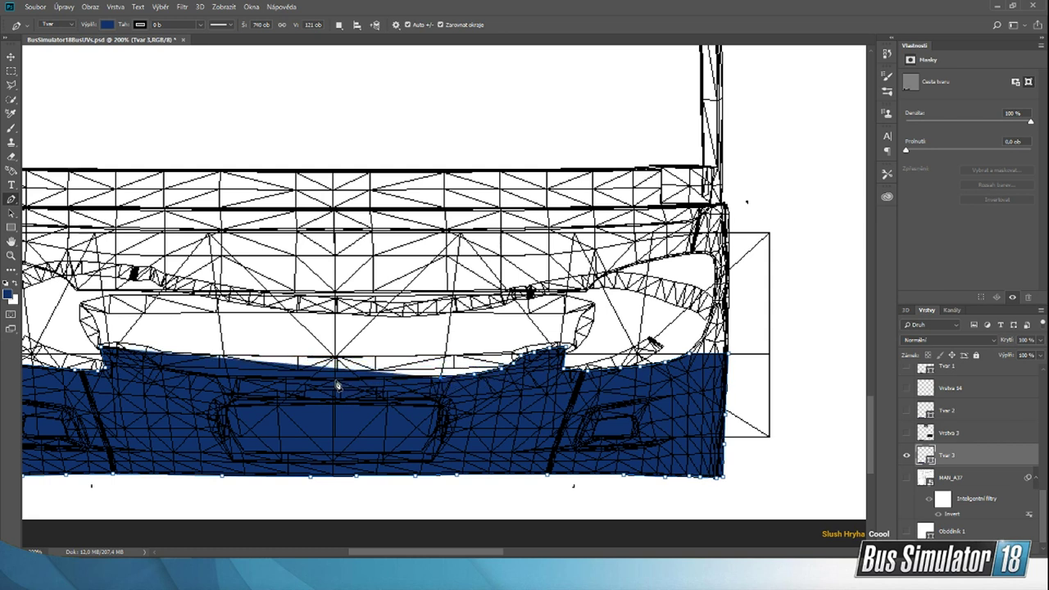
pyautogui.click(335, 380)
pyautogui.moveTo(415, 553); pyautogui.dragTo(377, 536)
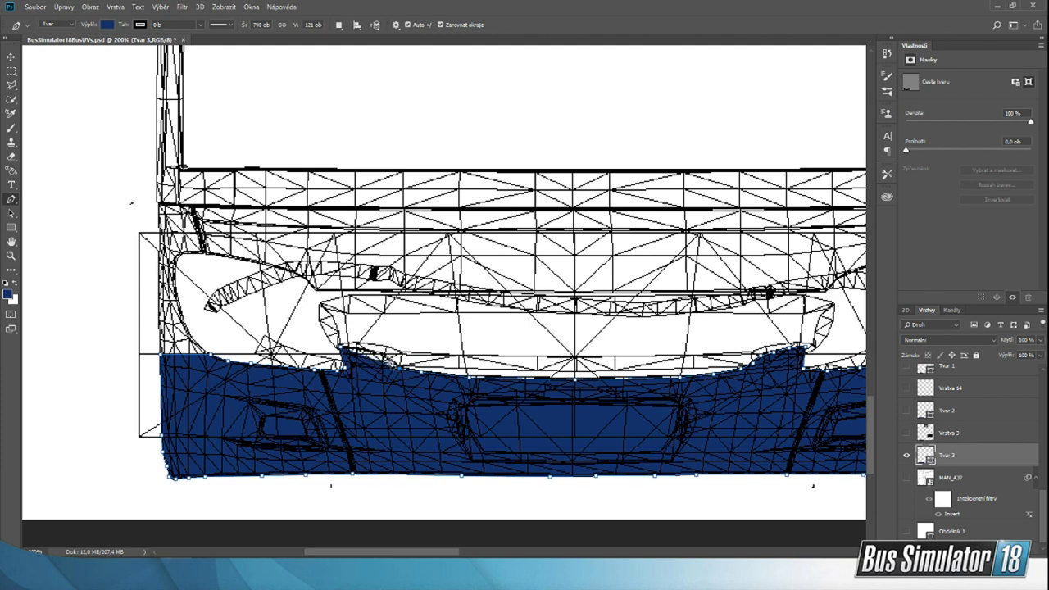
pyautogui.click(378, 352)
pyautogui.click(343, 350)
pyautogui.moveTo(432, 552); pyautogui.dragTo(461, 554)
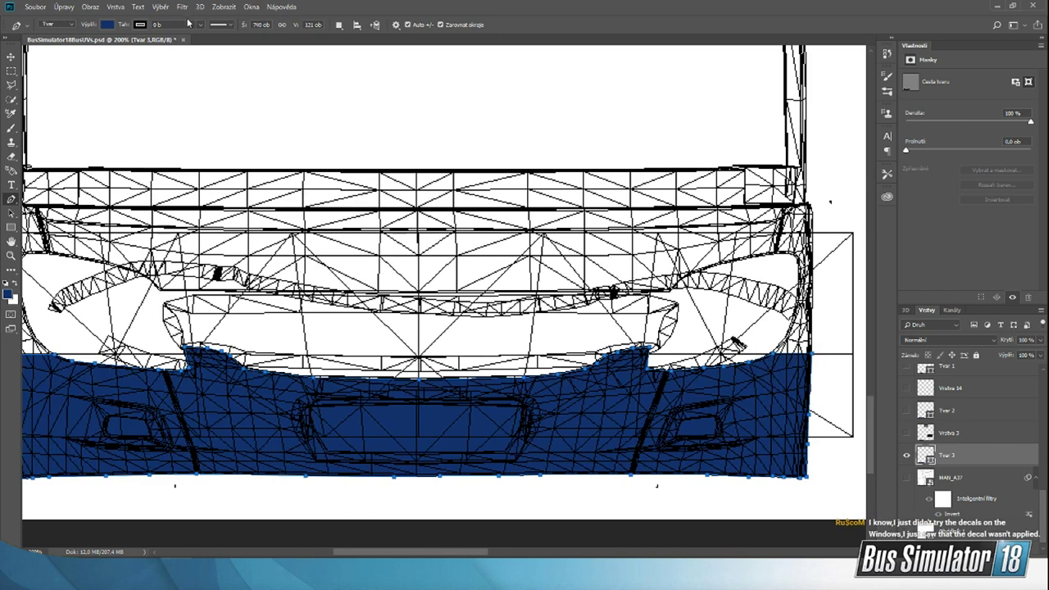
# Step: Change the bumper shape's fill from blue to dark grey using a recently used colour, and switch to the Move tool
pyautogui.click(107, 26)
pyautogui.click(81, 81)
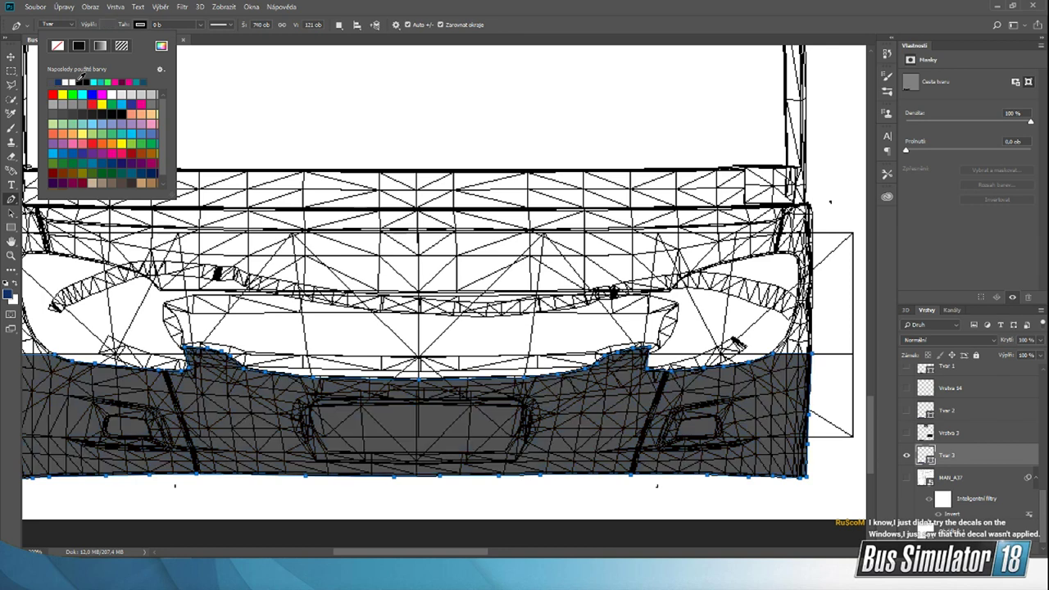
pyautogui.click(11, 57)
pyautogui.moveTo(446, 553); pyautogui.dragTo(435, 554)
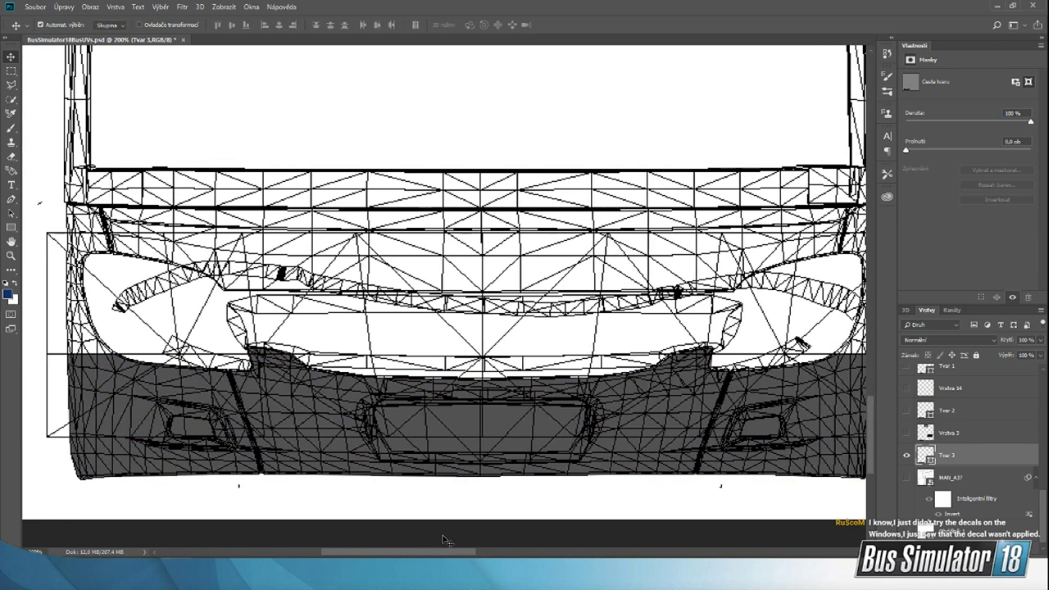
# Step: Save a PNG copy of the livery template as Wrap in the Bus Sim 18\StreamPodklady folder on the NVMe (B:) drive
pyautogui.click(34, 6)
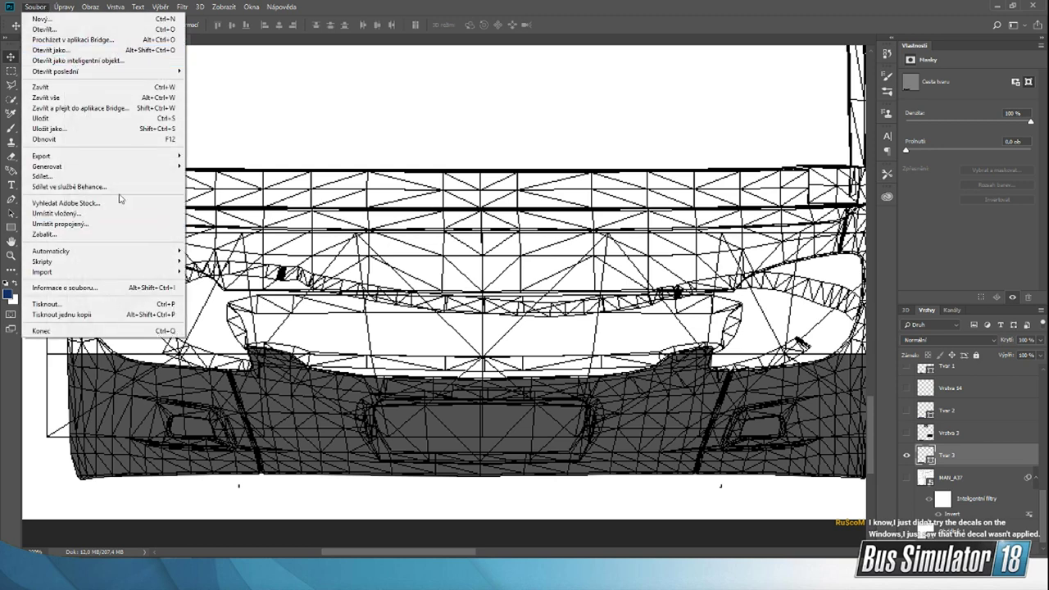
pyautogui.click(148, 128)
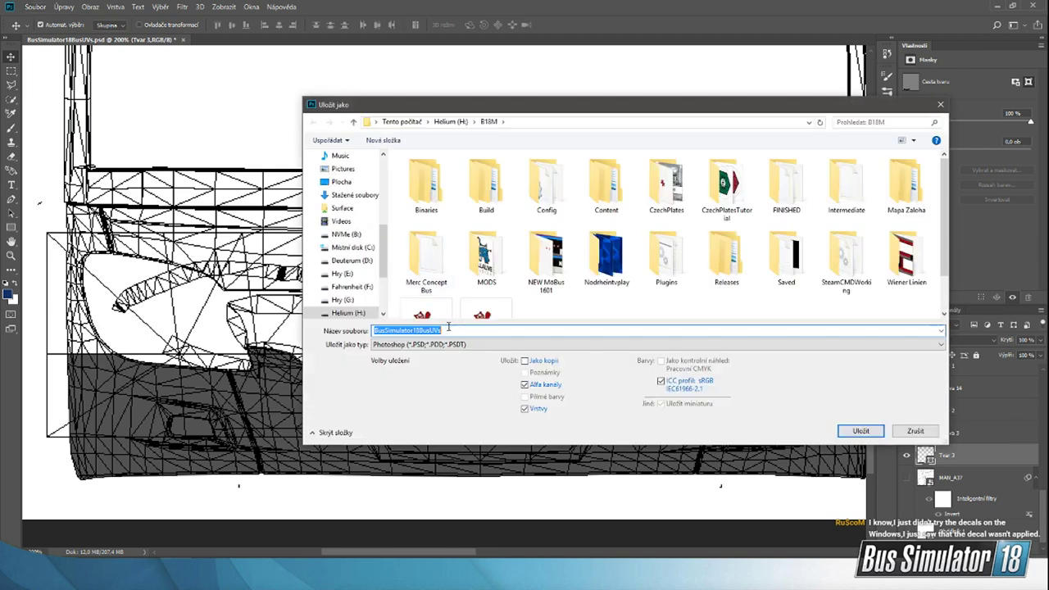
pyautogui.click(344, 234)
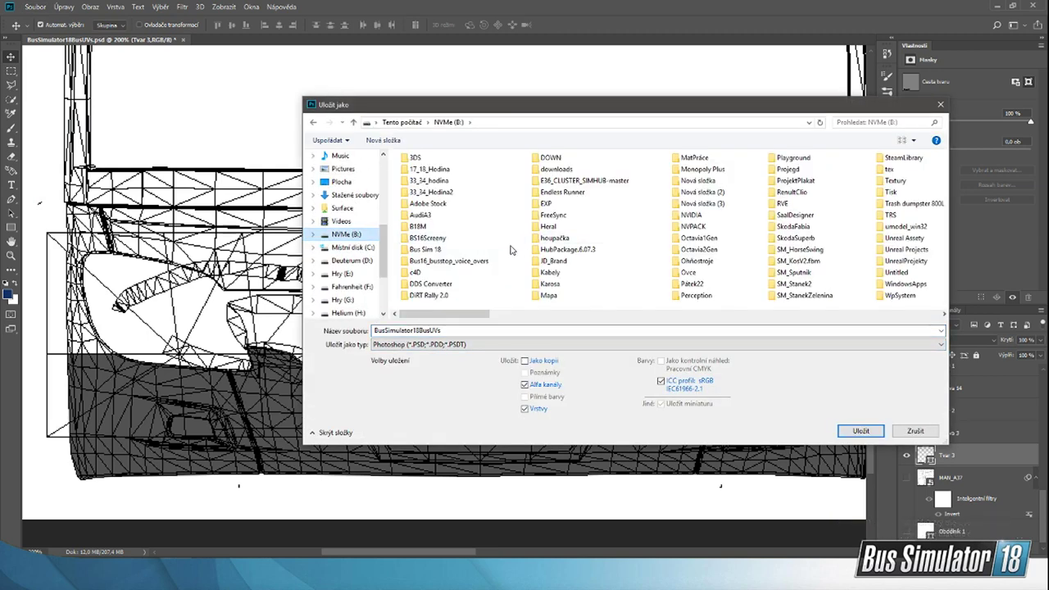
pyautogui.doubleClick(425, 249)
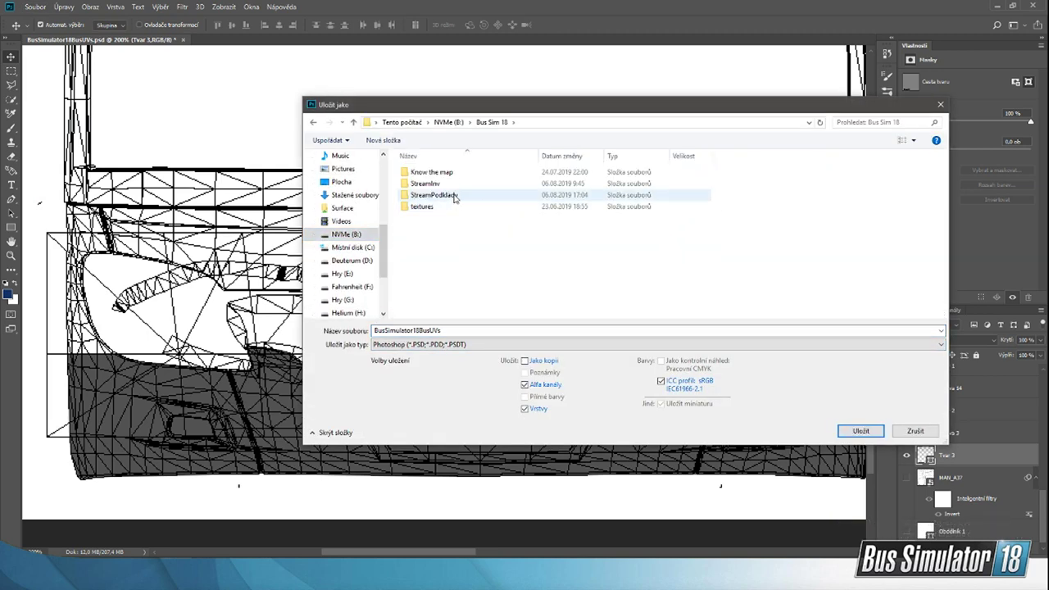
pyautogui.doubleClick(449, 197)
pyautogui.click(418, 344)
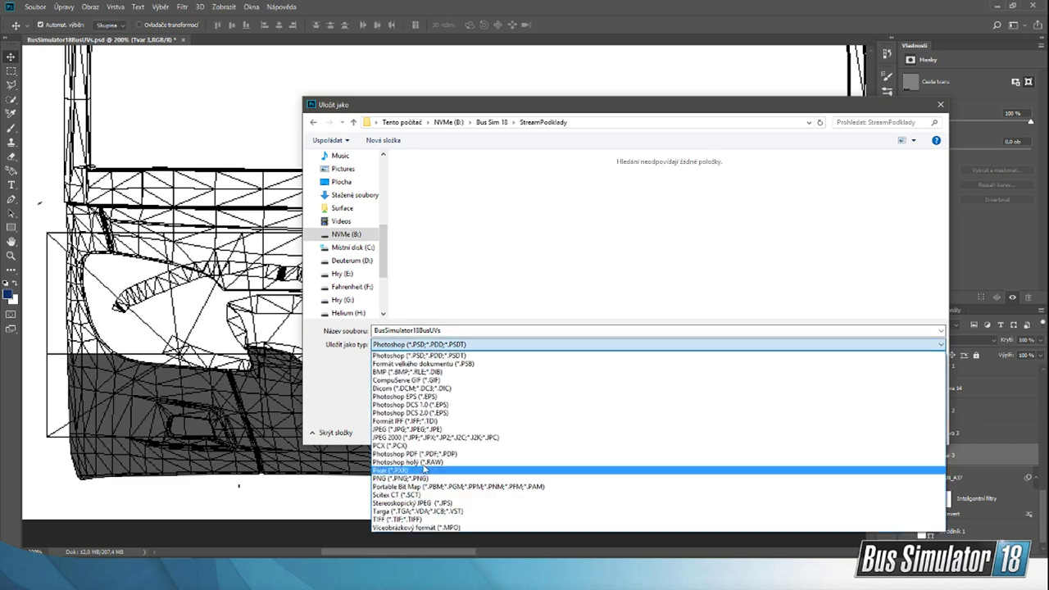
pyautogui.click(412, 478)
pyautogui.doubleClick(443, 330)
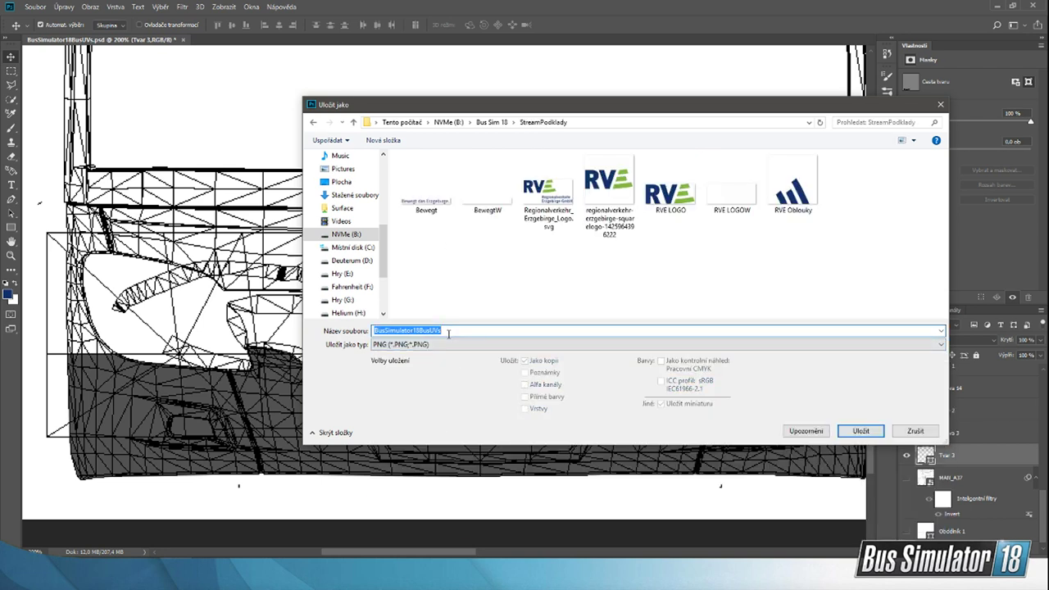
pyautogui.write('Wa')
pyautogui.press('Return')
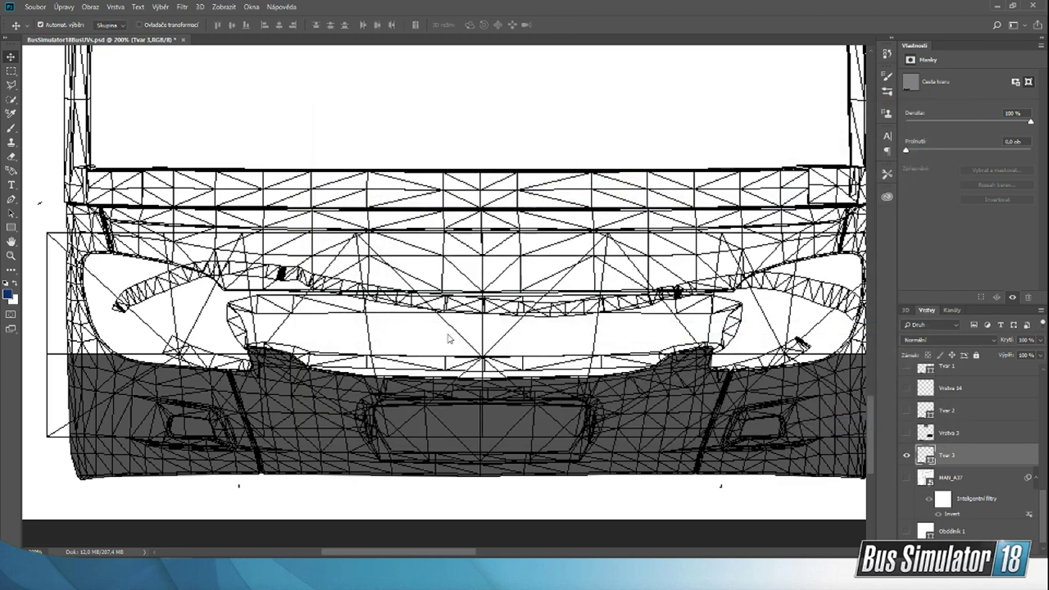
pyautogui.click(762, 171)
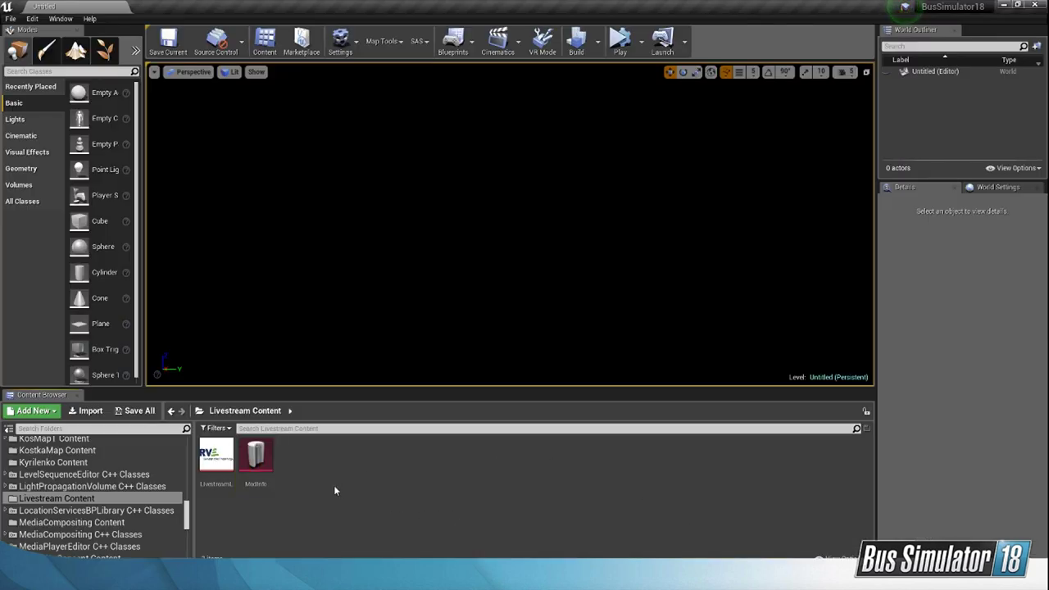
# Step: In Unreal Editor, import the Wrap image from the StreamPodklady folder into the Livestream Content folder
pyautogui.click(623, 578)
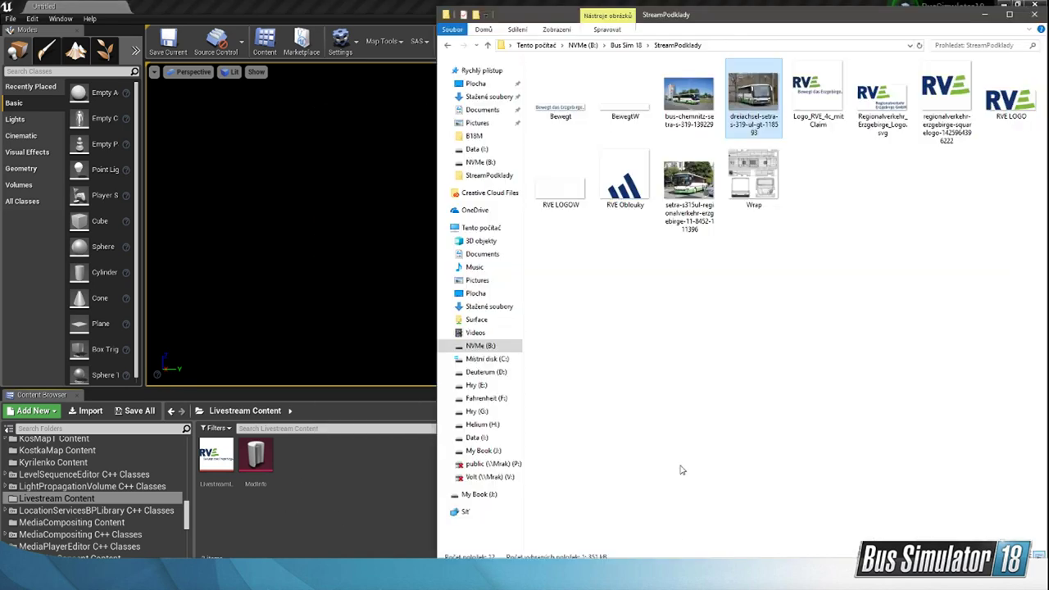
pyautogui.click(774, 317)
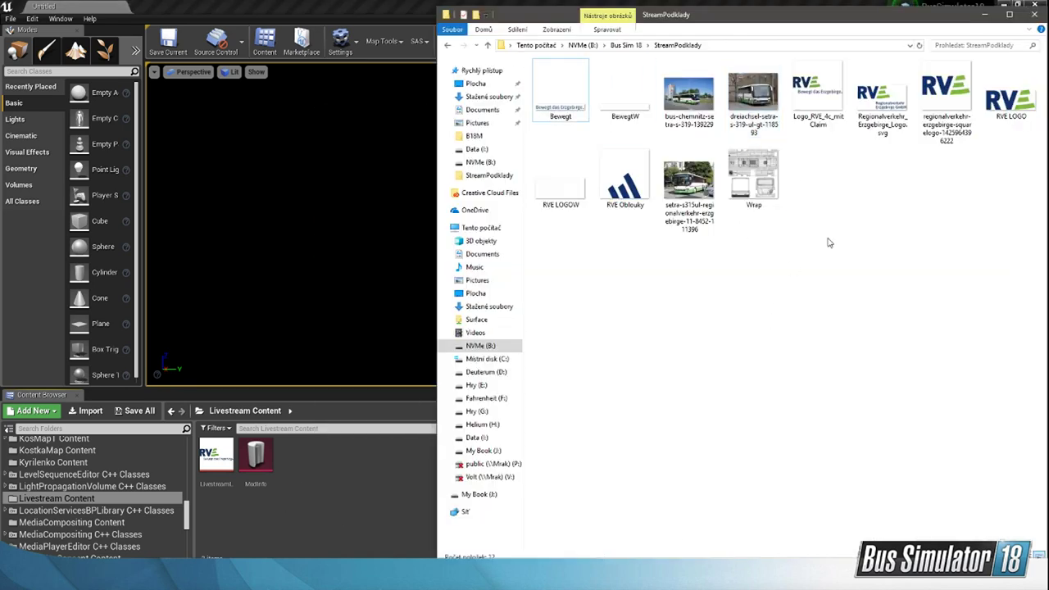
pyautogui.moveTo(757, 187); pyautogui.dragTo(359, 478)
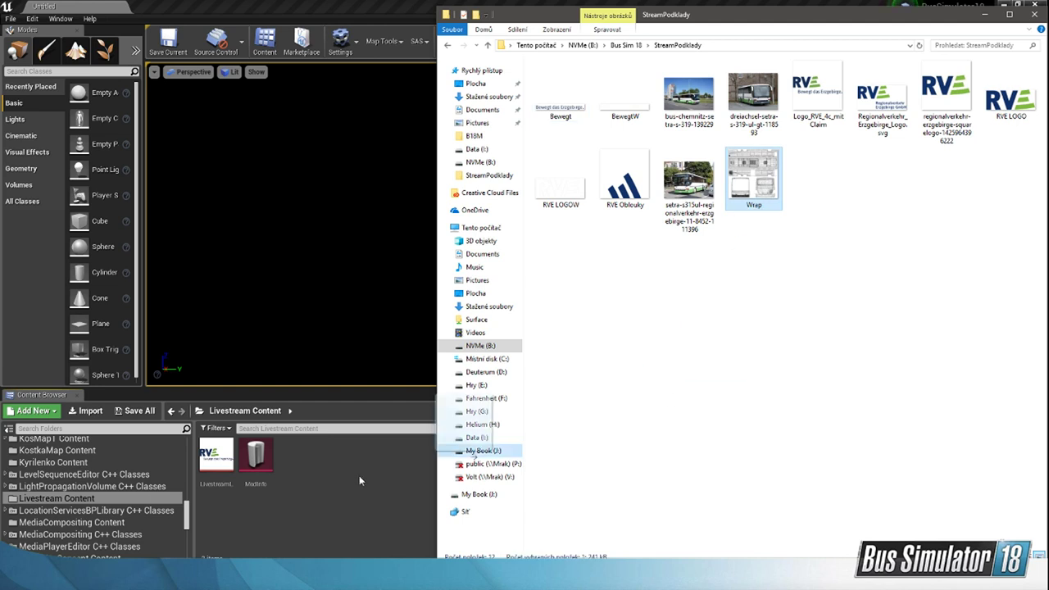
pyautogui.moveTo(359, 475); pyautogui.dragTo(357, 490)
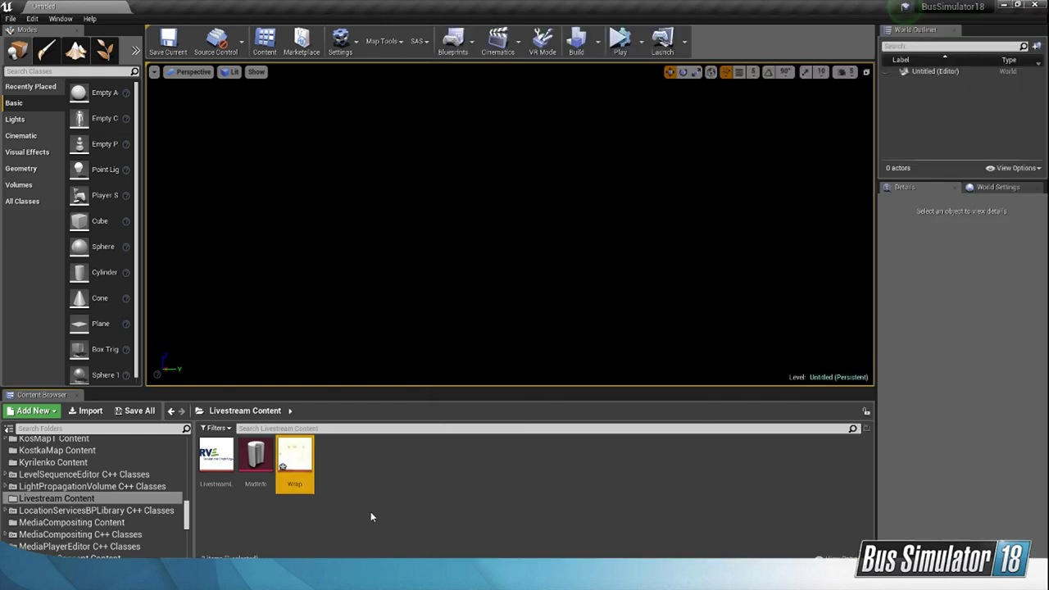
# Step: Rename the imported Wrap texture as LivestreamW
pyautogui.rightClick(291, 463)
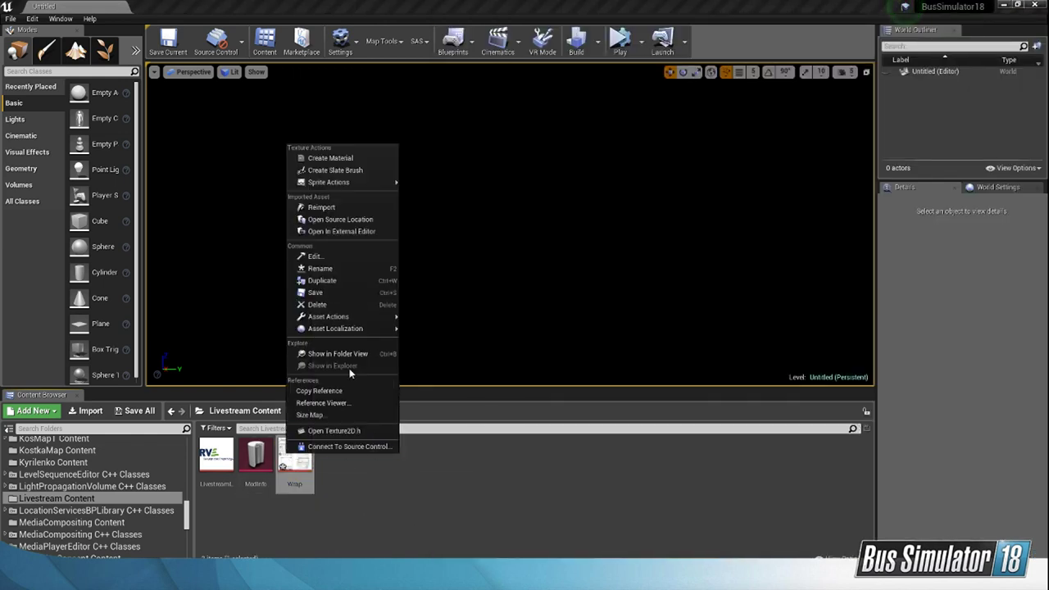
pyautogui.click(338, 270)
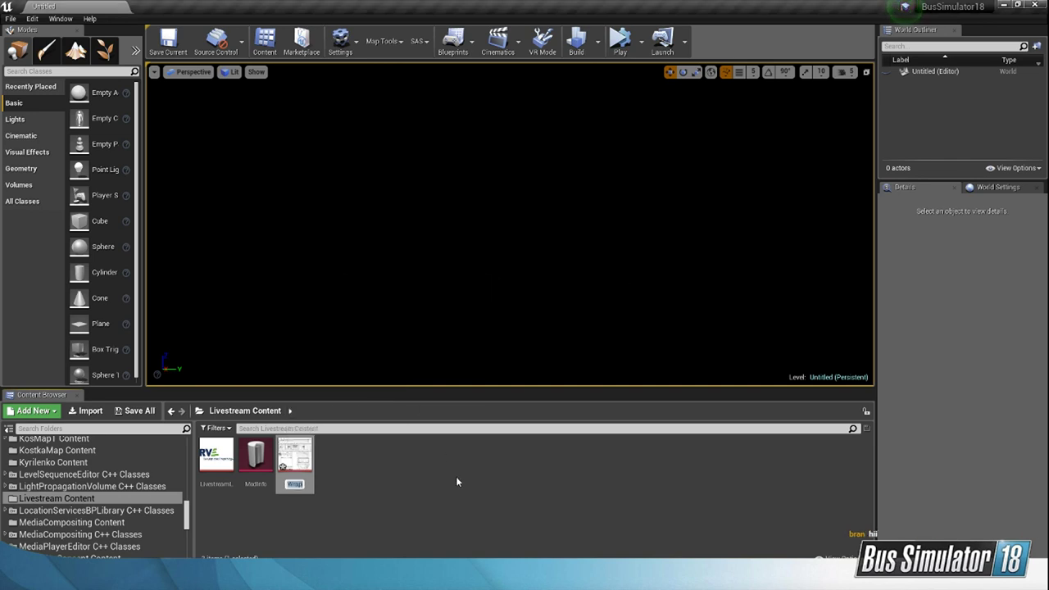
pyautogui.write('LivestreamW')
pyautogui.press('Return')
# Step: Open the Livestream mod's ModInfo asset and add a bus wrap entry with the wrap ID LivestreamW
pyautogui.doubleClick(295, 455)
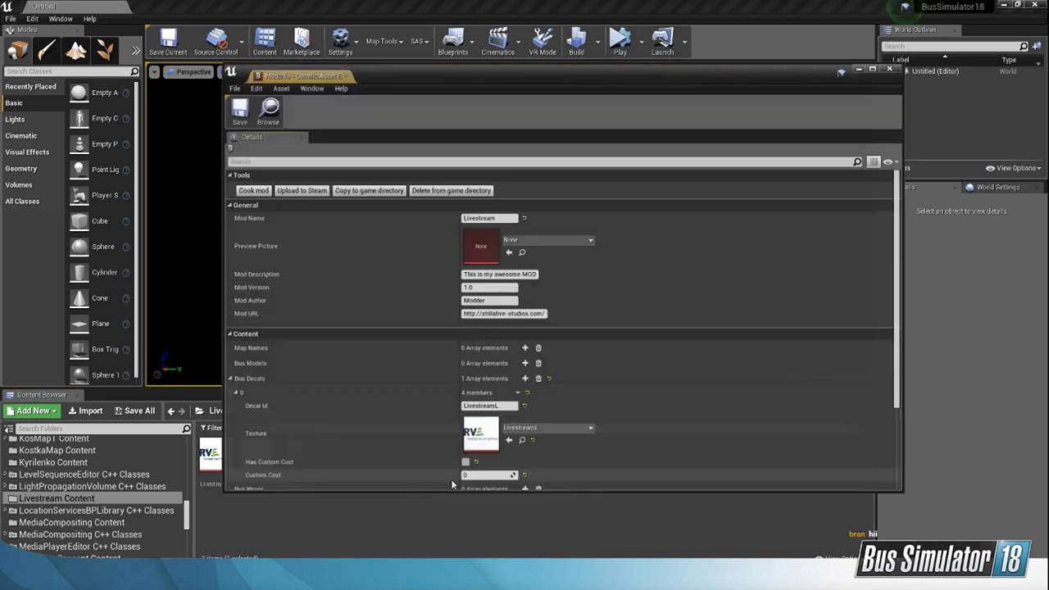
pyautogui.scroll(-4, 579, 382)
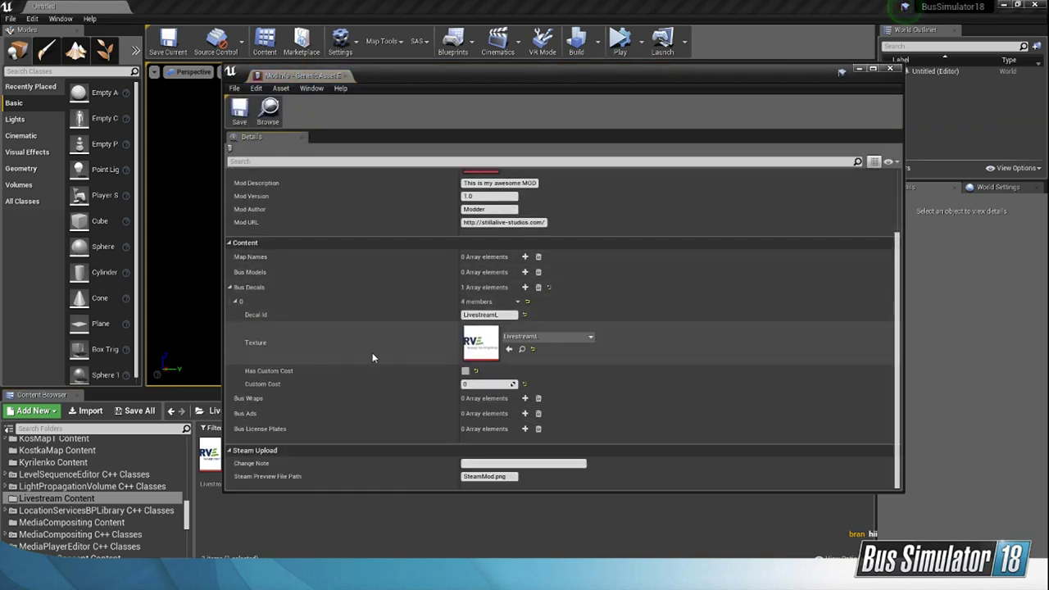
pyautogui.click(524, 399)
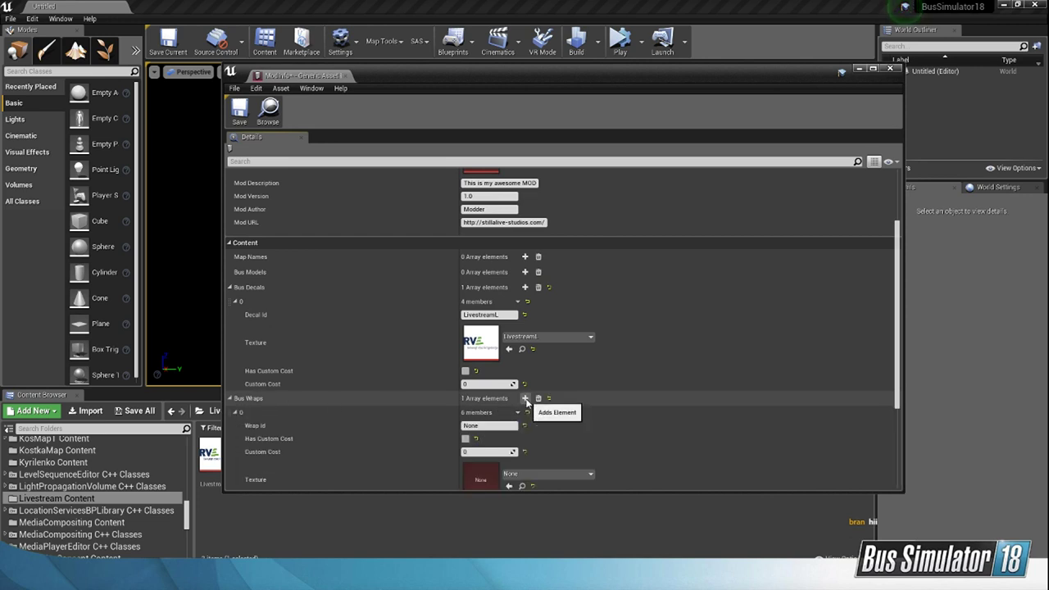
pyautogui.scroll(-3, 573, 377)
pyautogui.click(489, 356)
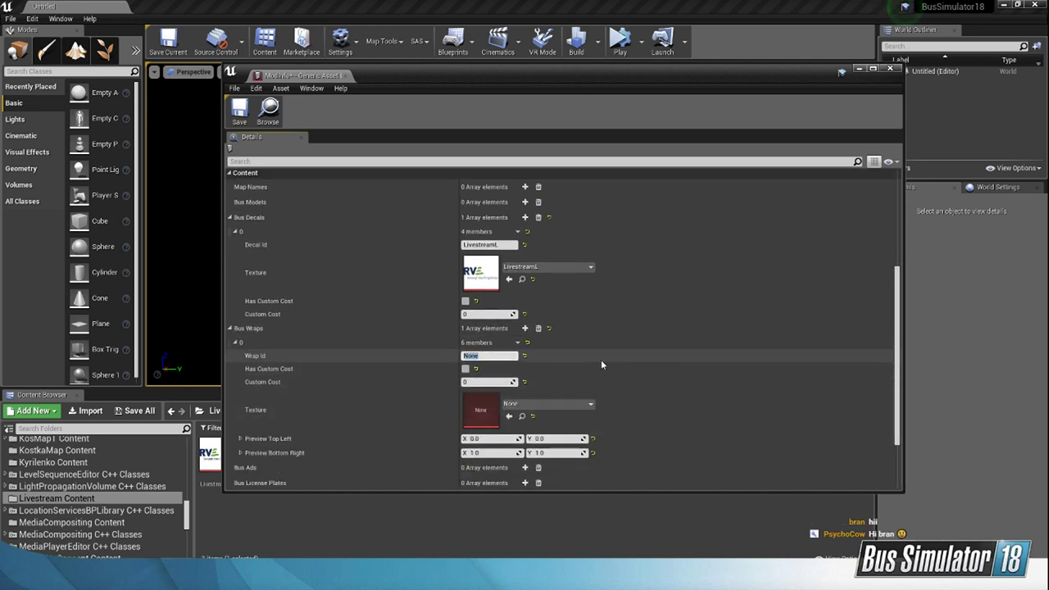
pyautogui.write('LivestreamW')
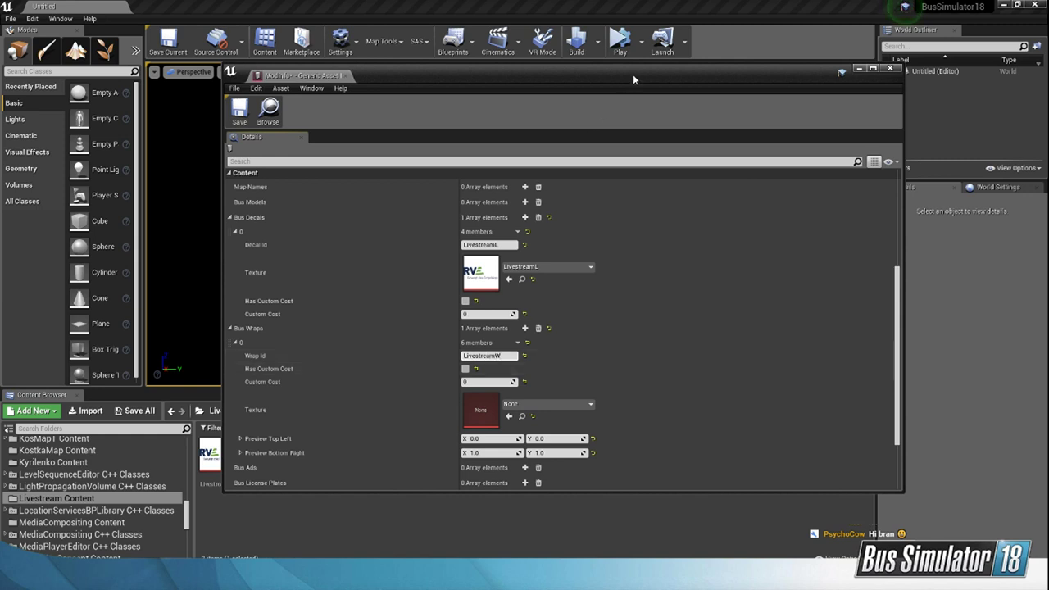
# Step: Assign the LivestreamW texture to the bus wrap entry and save the ModInfo asset
pyautogui.moveTo(633, 78); pyautogui.dragTo(706, 54)
pyautogui.scroll(-2, 740, 367)
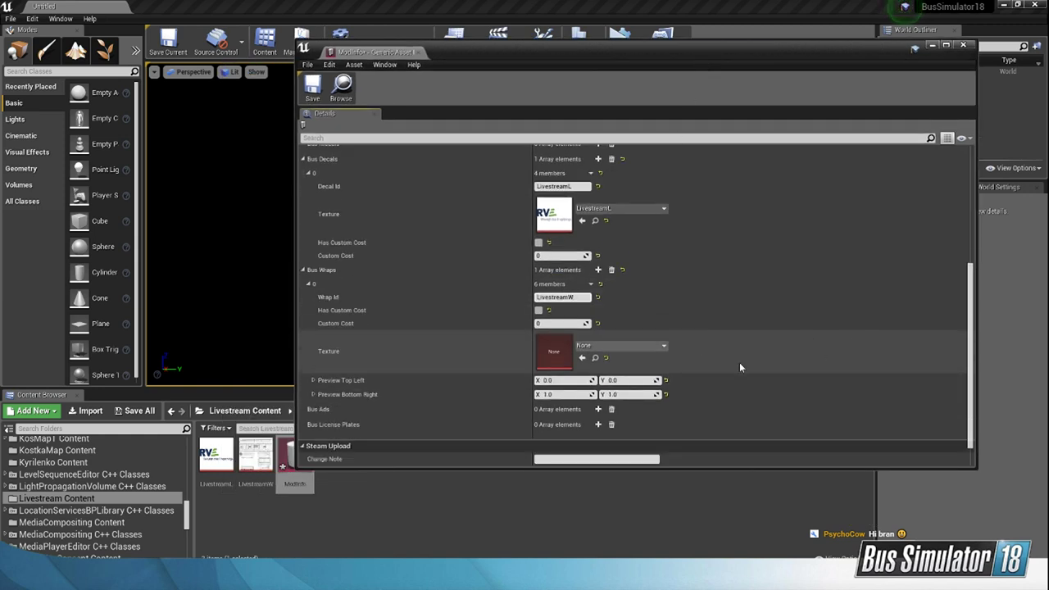
pyautogui.click(648, 346)
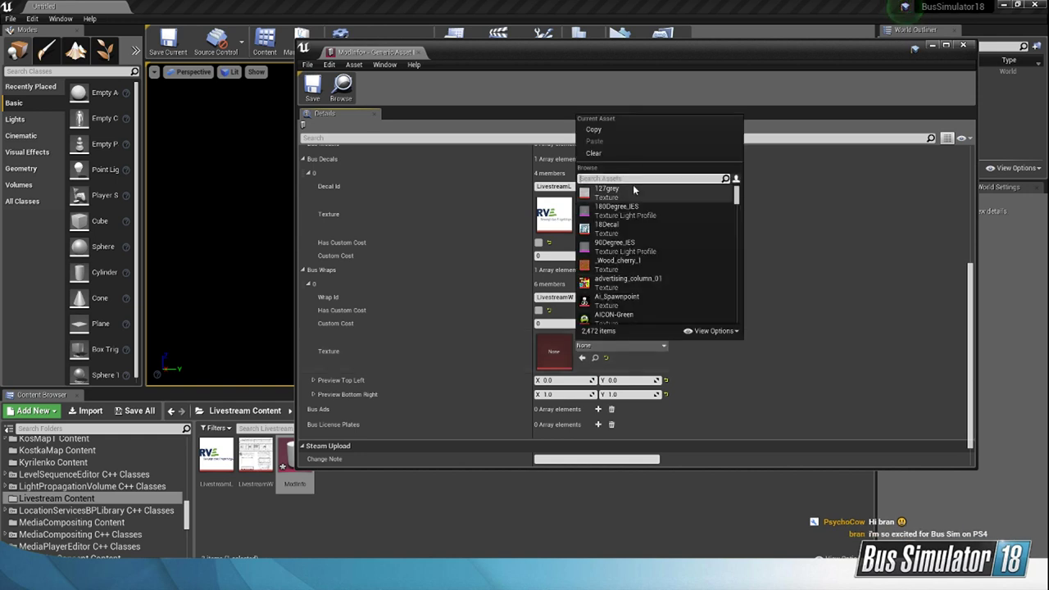
pyautogui.write('Lives')
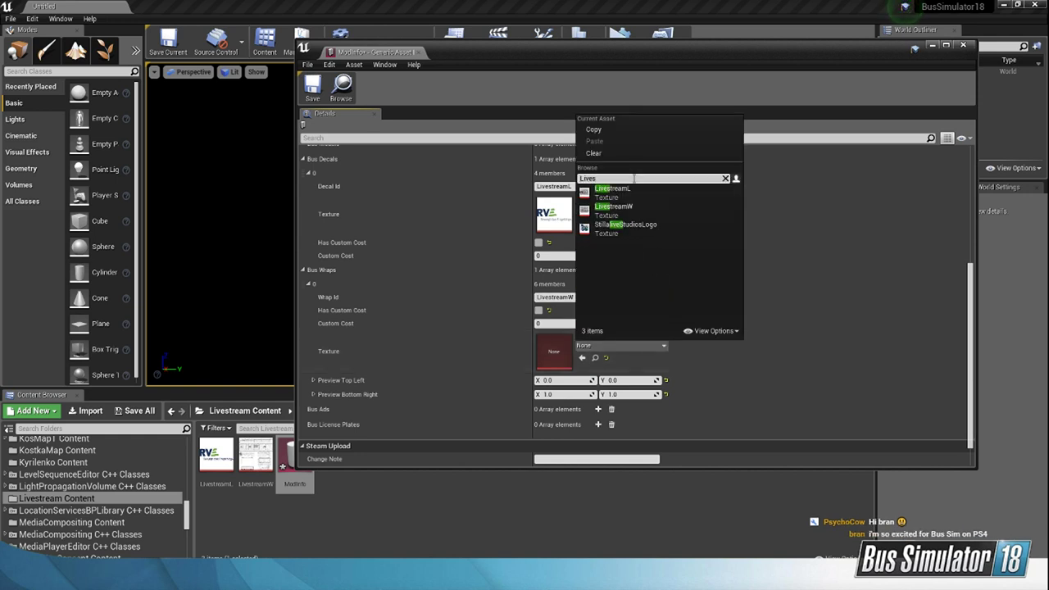
pyautogui.click(616, 206)
pyautogui.scroll(-1, 517, 385)
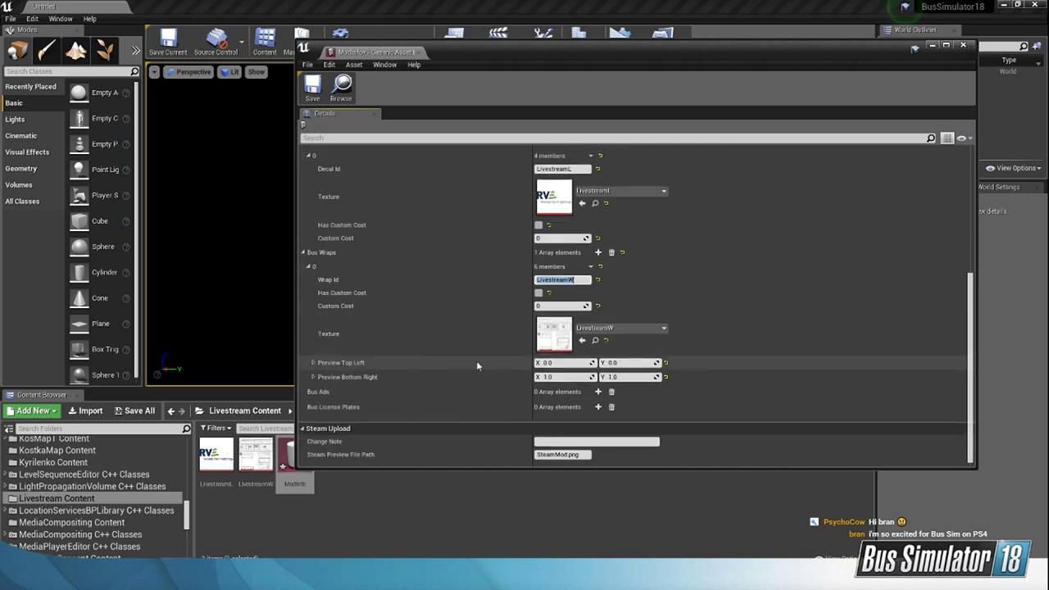
pyautogui.click(314, 363)
pyautogui.click(317, 363)
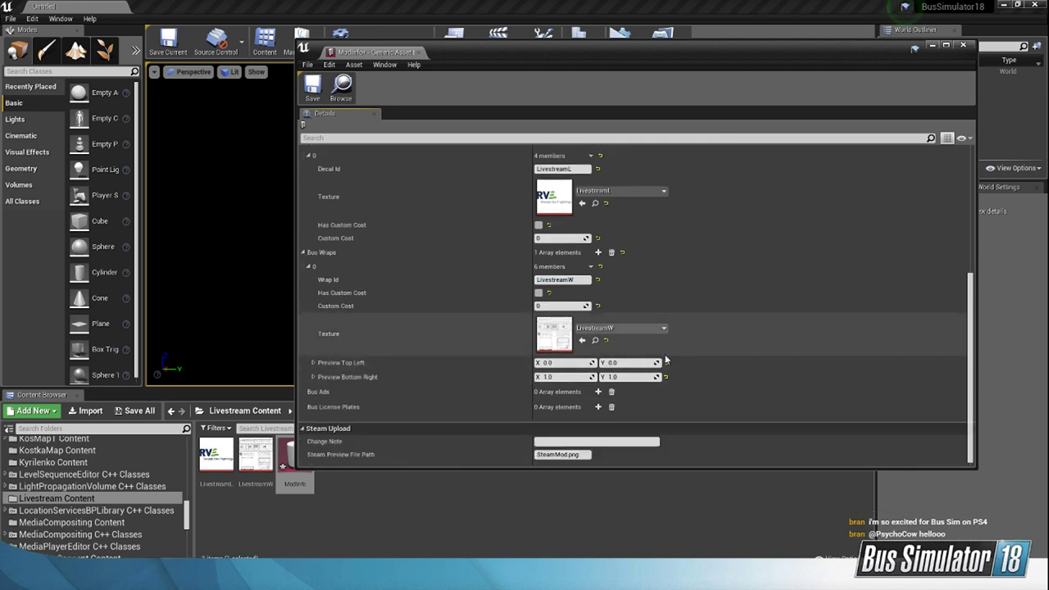
pyautogui.click(316, 87)
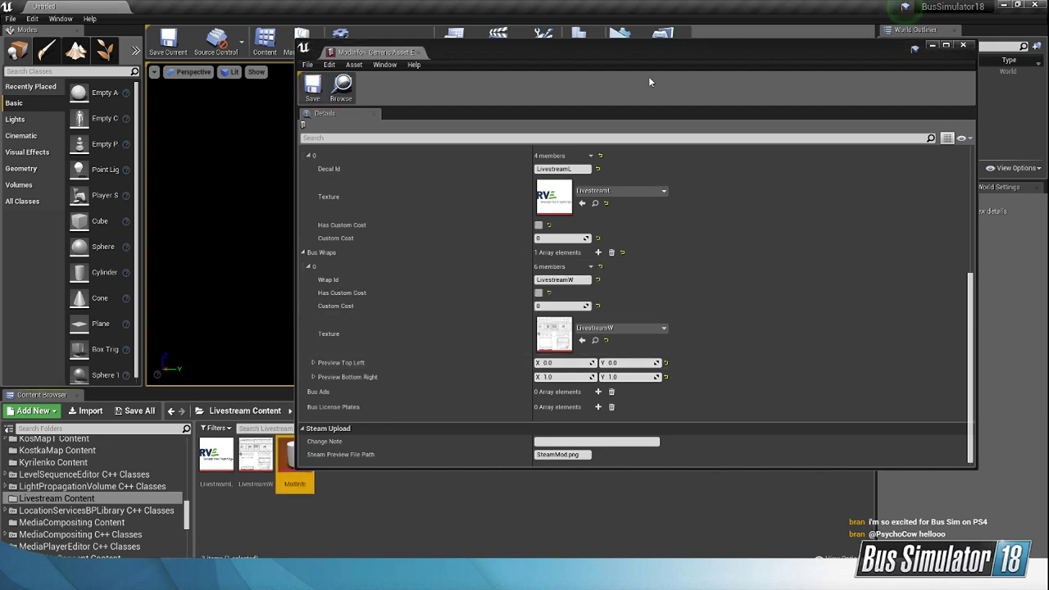
# Step: Close and reopen the ModInfo asset, and cook the Livestream mod
pyautogui.click(962, 45)
pyautogui.doubleClick(295, 463)
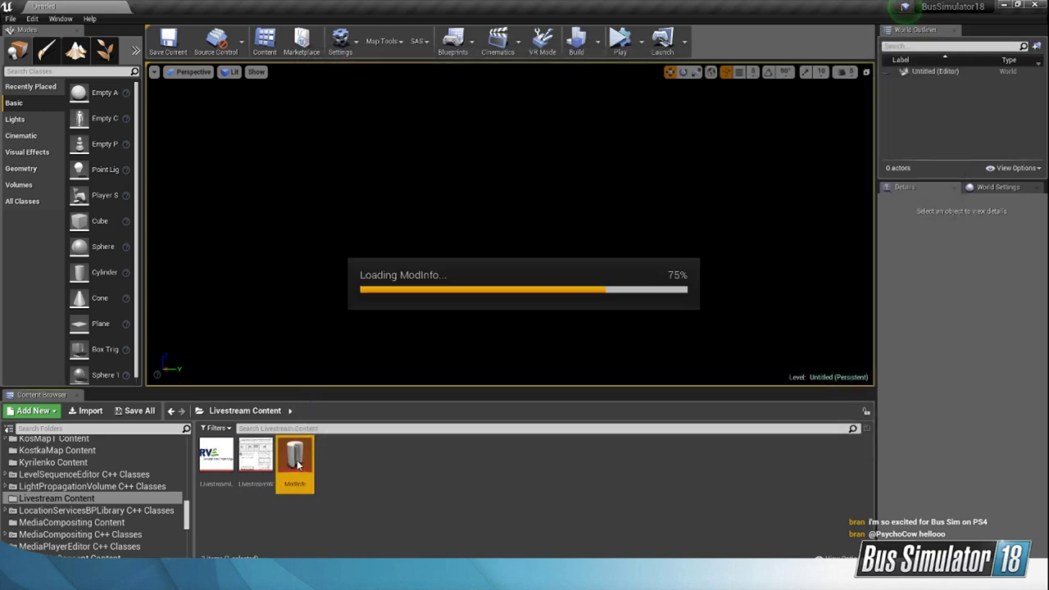
pyautogui.click(336, 164)
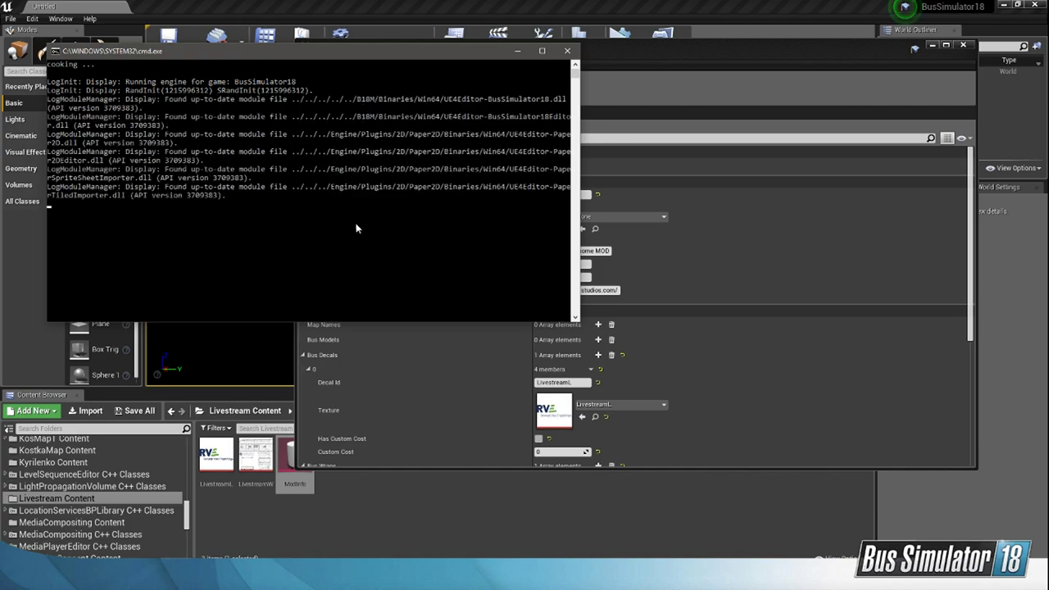
pyautogui.moveTo(398, 52); pyautogui.dragTo(610, 77)
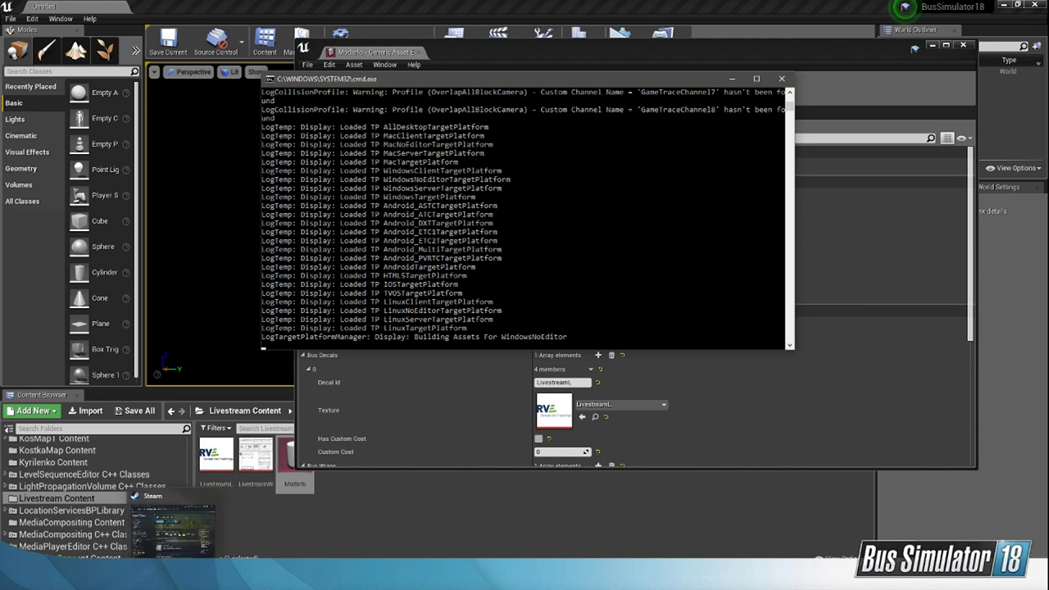
# Step: Switch to Steam and open the Regionalverkehr Erzgebirge wrap page in the Bus Simulator 18 Workshop
pyautogui.click(173, 578)
pyautogui.scroll(-4, 675, 332)
pyautogui.scroll(-3, 585, 425)
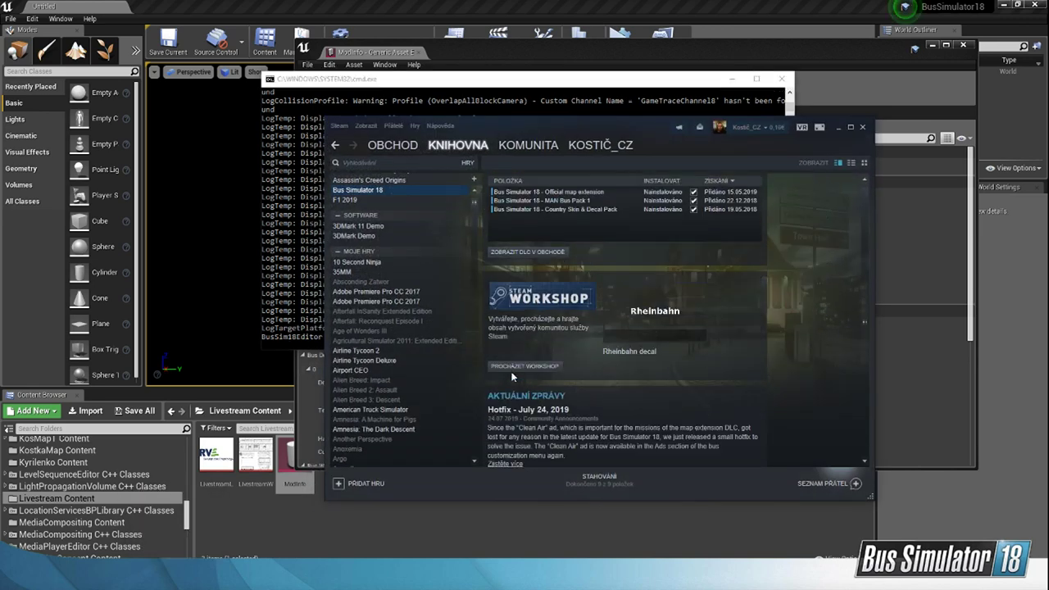
pyautogui.click(511, 368)
pyautogui.moveTo(590, 127); pyautogui.dragTo(577, 126)
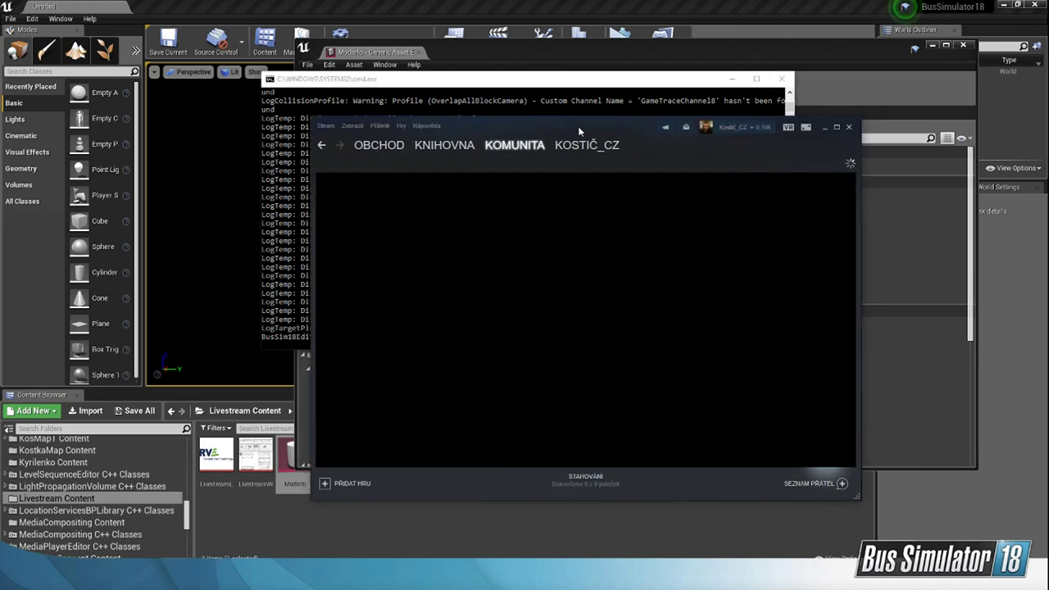
pyautogui.scroll(-8, 658, 303)
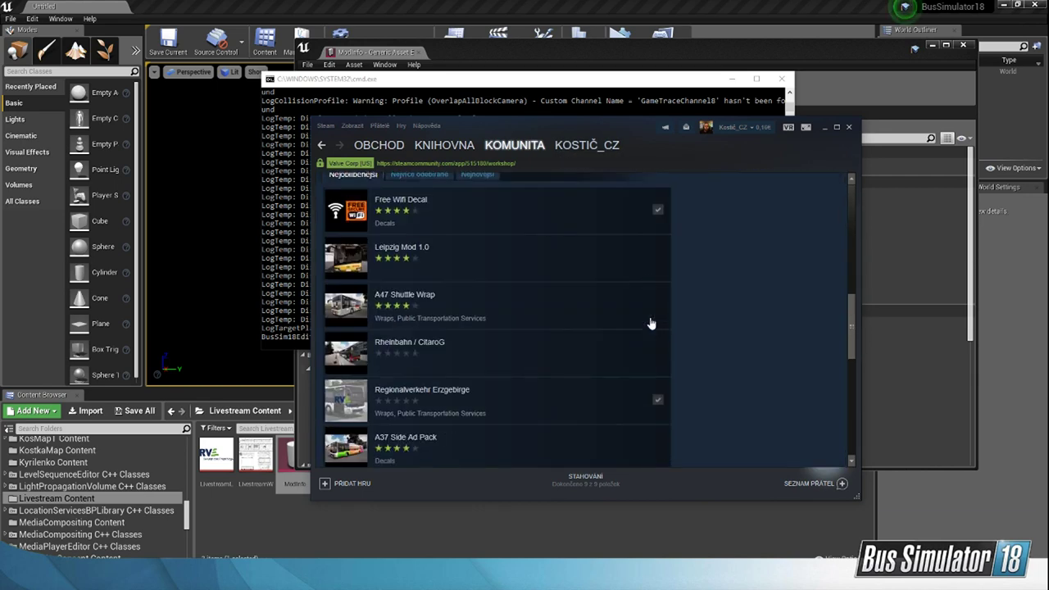
pyautogui.click(548, 422)
pyautogui.scroll(-3, 529, 336)
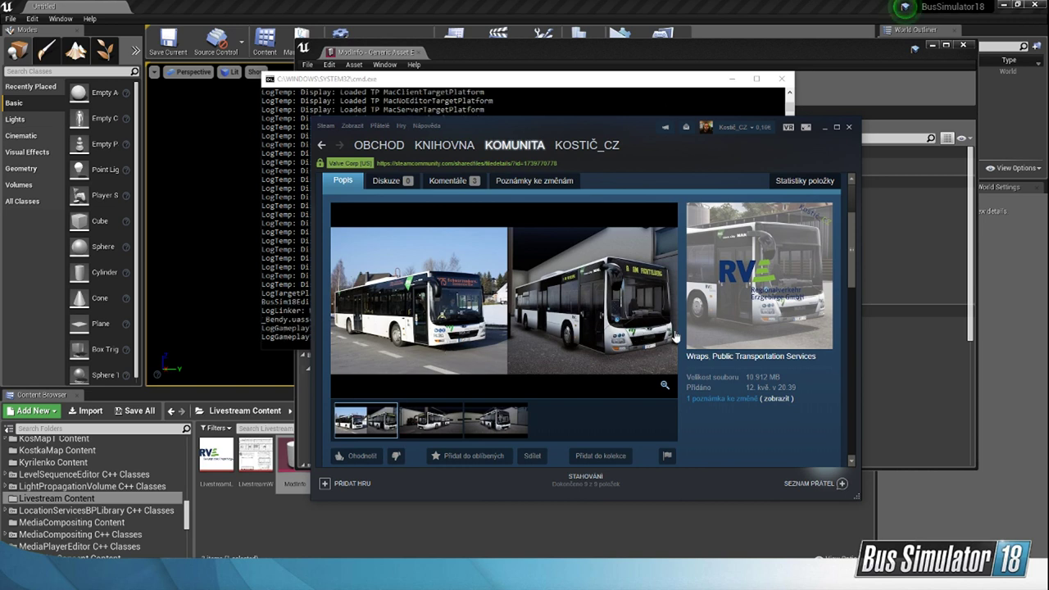
# Step: Look through the preview screenshots of the Regionalverkehr Erzgebirge wrap and minimize Steam
pyautogui.click(449, 421)
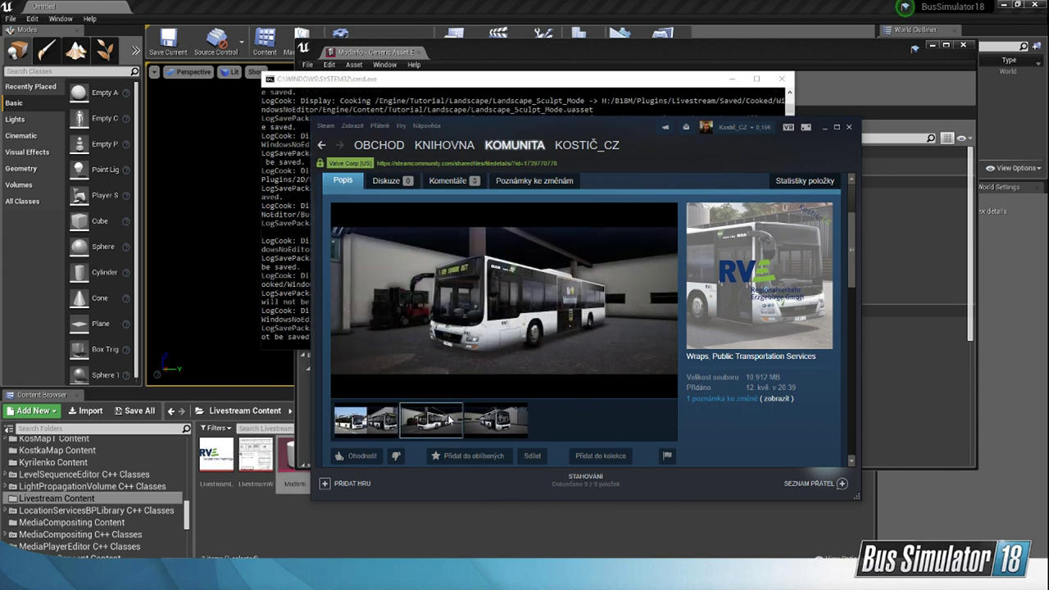
pyautogui.click(504, 424)
pyautogui.click(381, 423)
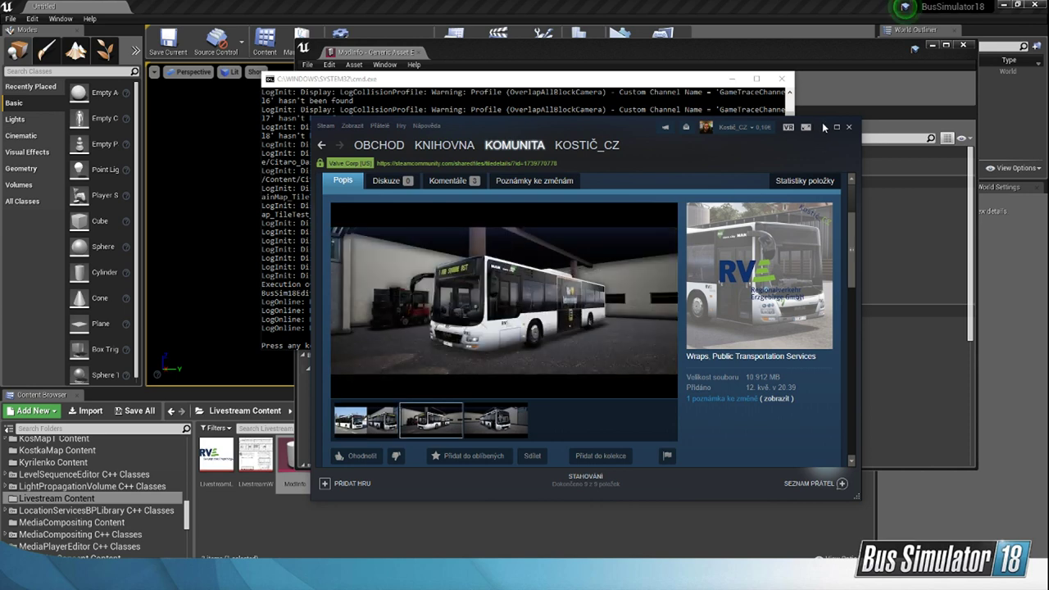
pyautogui.click(824, 128)
# Step: Dismiss the finished cooking console and copy the Livestream mod to the game directory
pyautogui.click(608, 239)
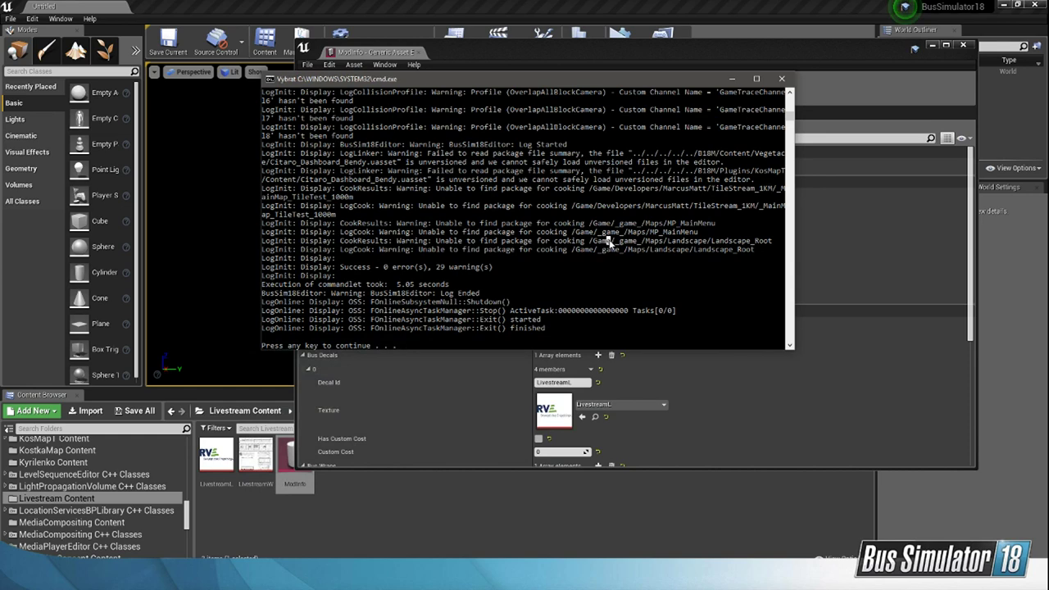
pyautogui.press('space')
pyautogui.click(442, 167)
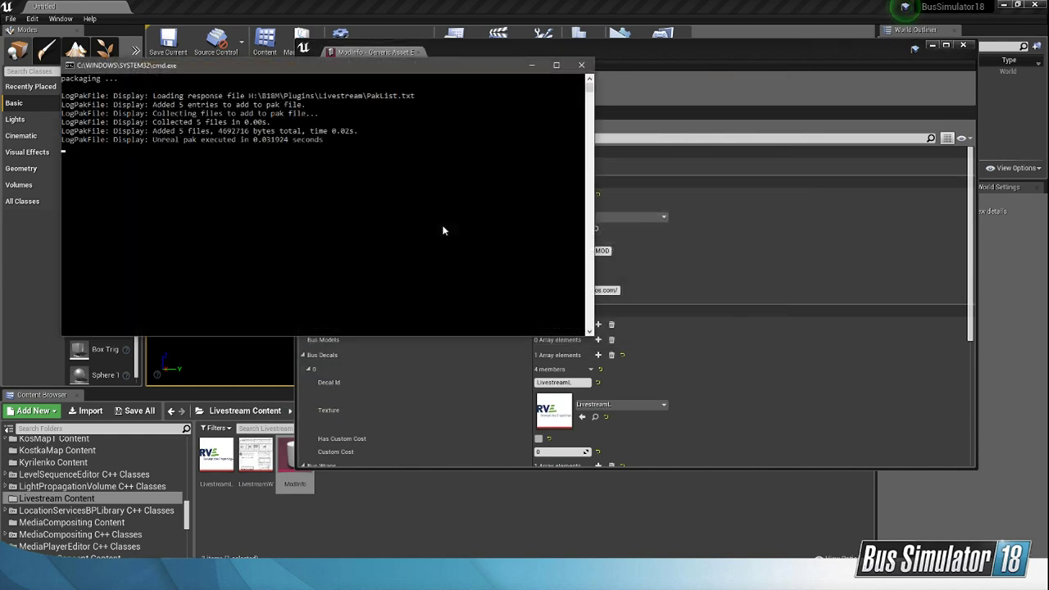
pyautogui.press('space')
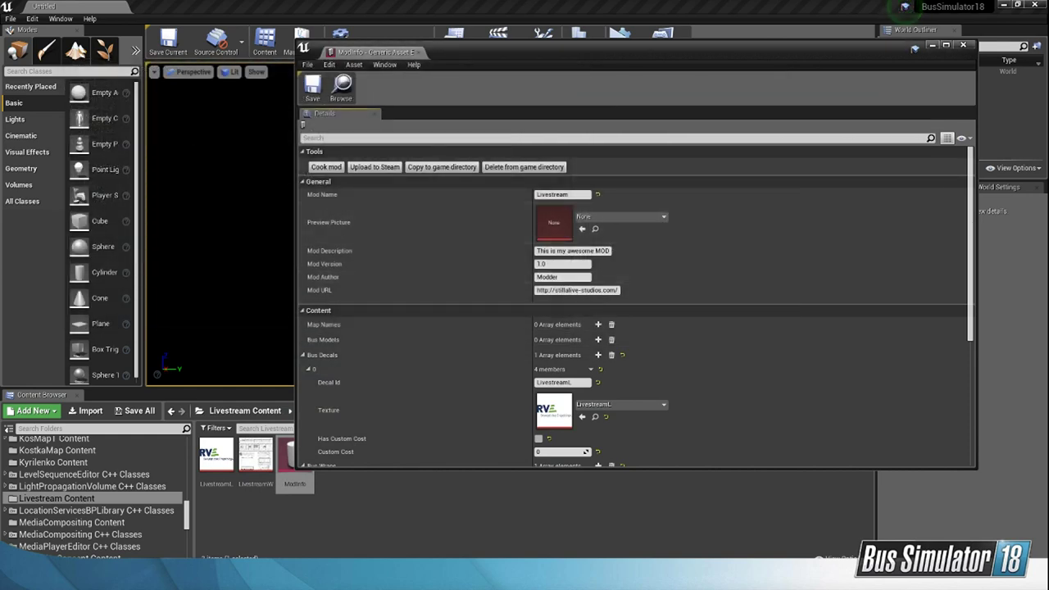
# Step: Switch to the Steam library and launch Bus Simulator 18
pyautogui.click(246, 577)
pyautogui.scroll(2, 627, 306)
pyautogui.click(457, 159)
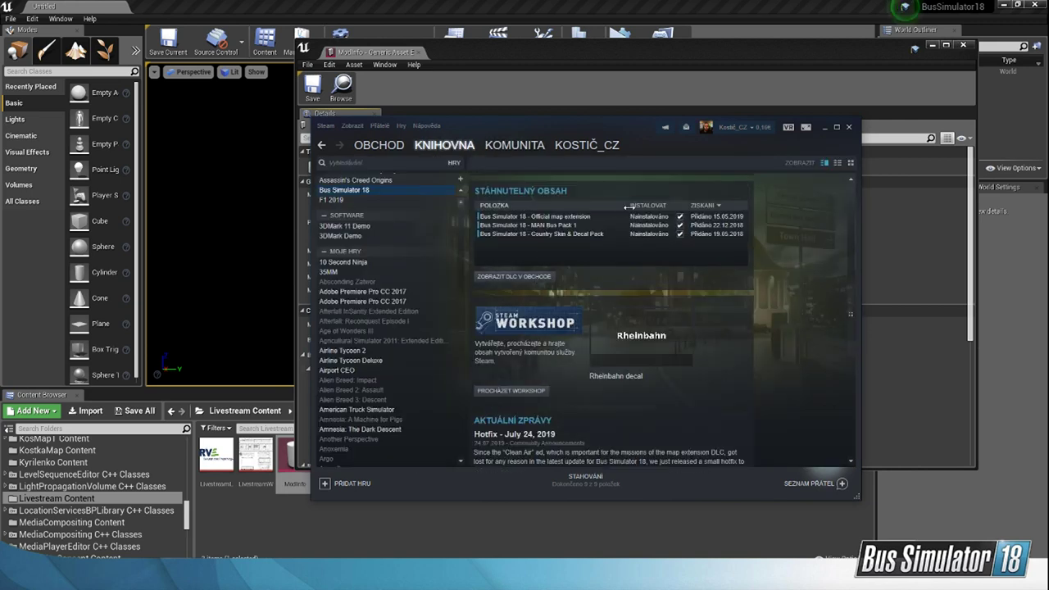
pyautogui.click(508, 208)
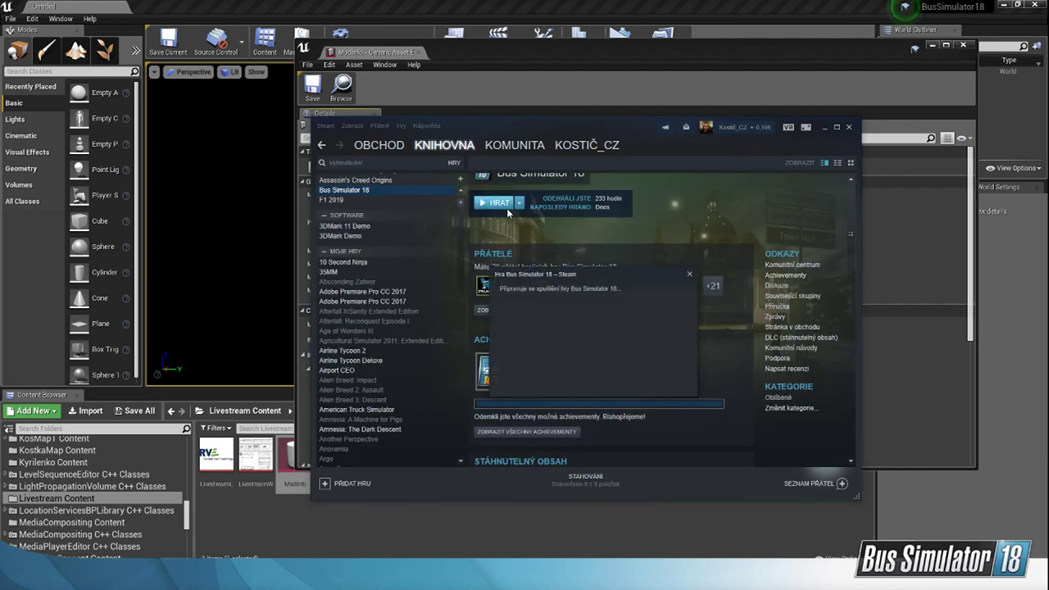
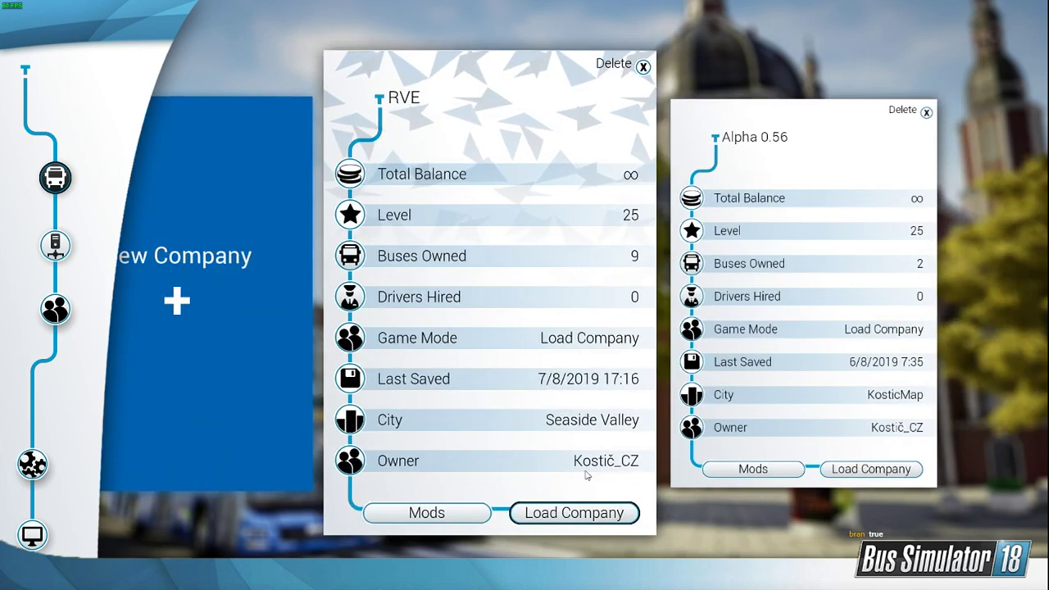
# Step: Load the RVE company and buy a Mercedes Citaro K from the bus garage's shop
pyautogui.click(555, 513)
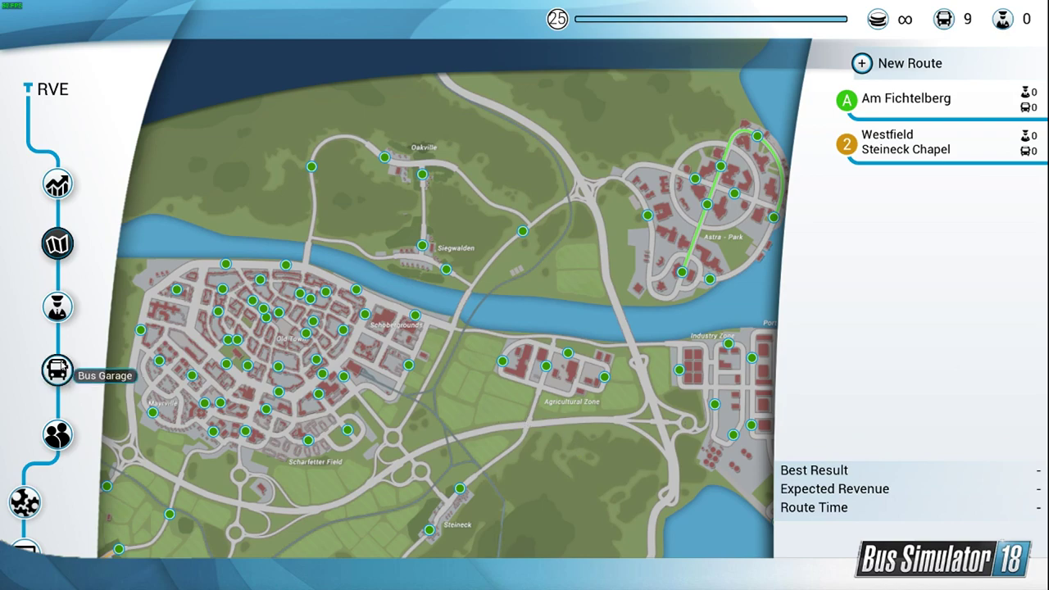
pyautogui.click(58, 370)
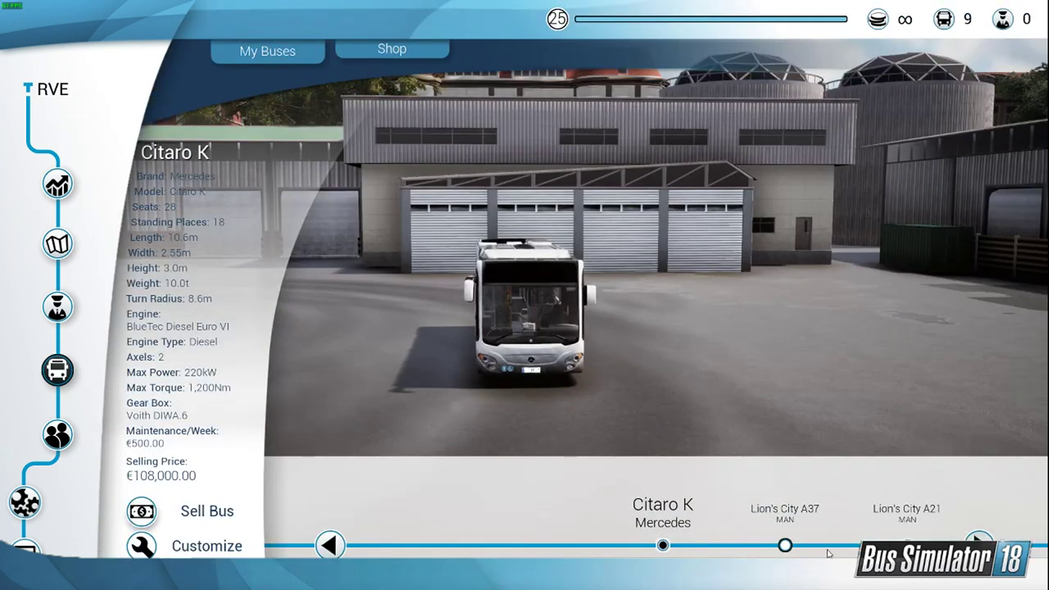
pyautogui.click(369, 53)
pyautogui.click(207, 545)
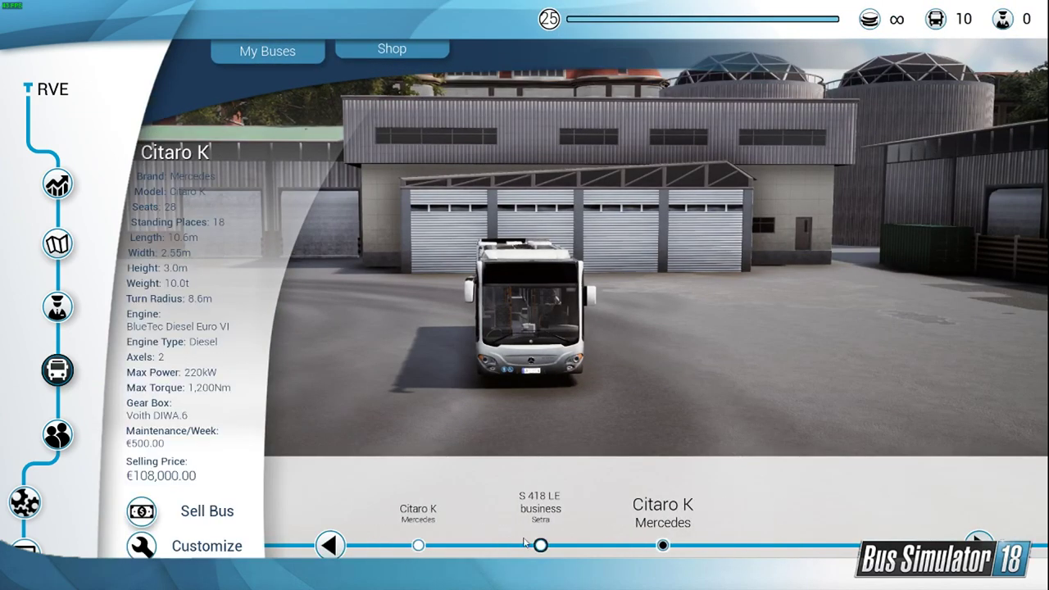
# Step: Browse the company's owned buses and select the Setra S 418 LE business
pyautogui.click(537, 542)
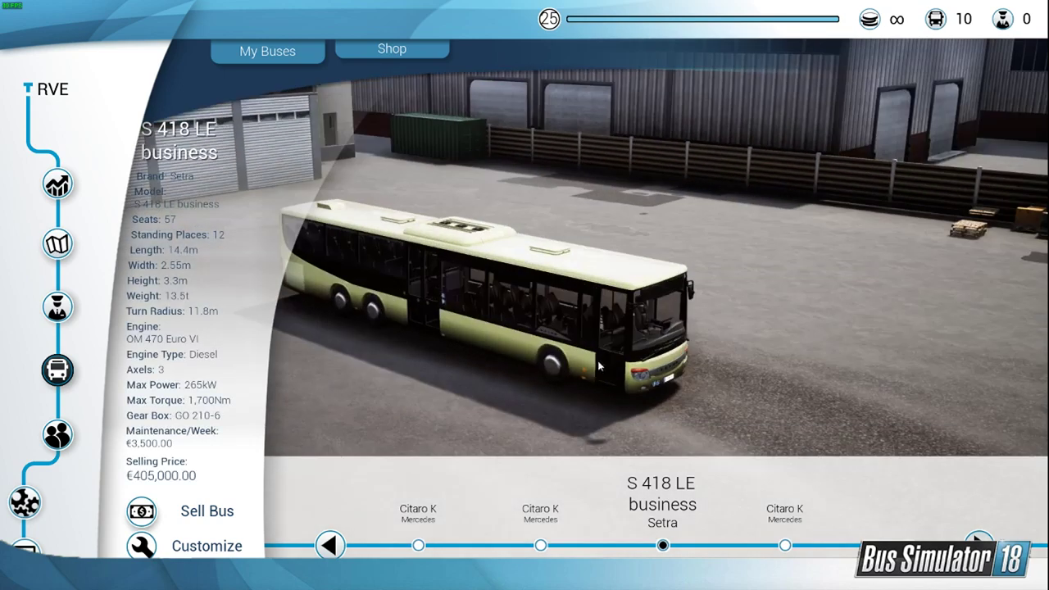
pyautogui.click(418, 544)
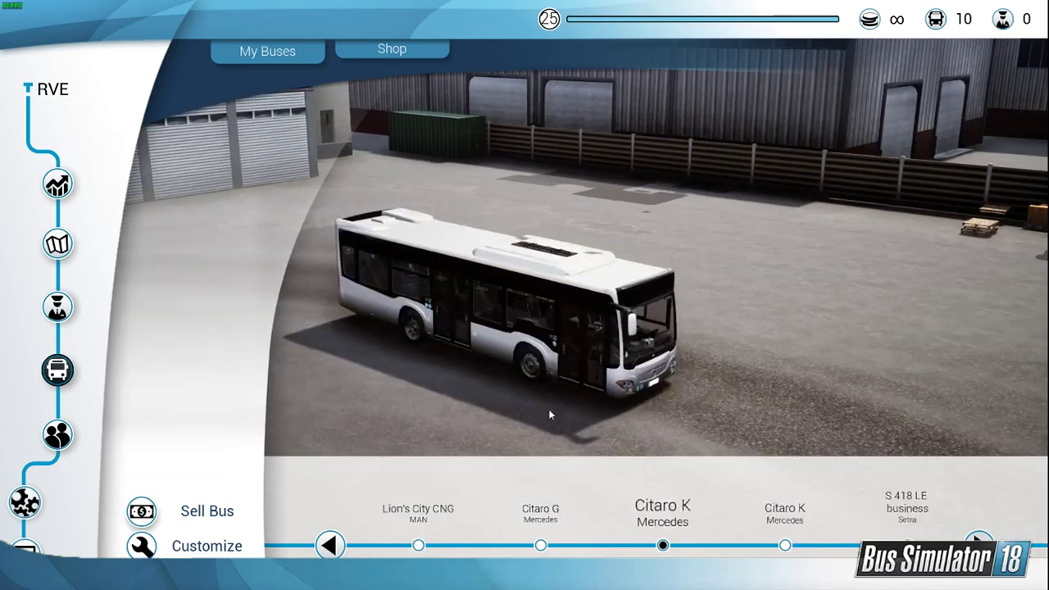
pyautogui.click(893, 541)
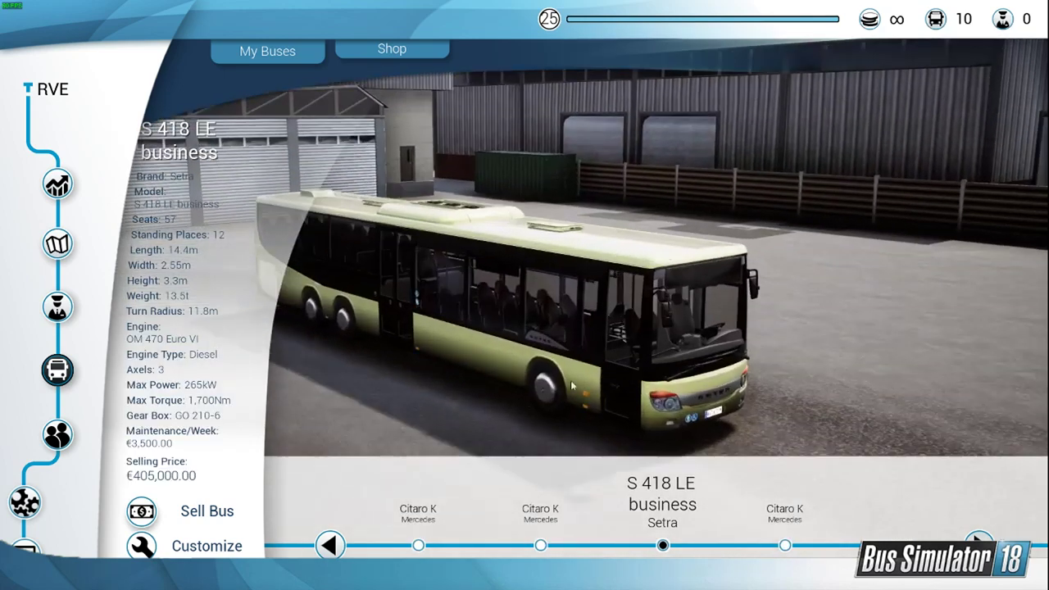
# Step: Customize the Setra S 418 LE business with the black-and-white wireframe skin
pyautogui.click(206, 547)
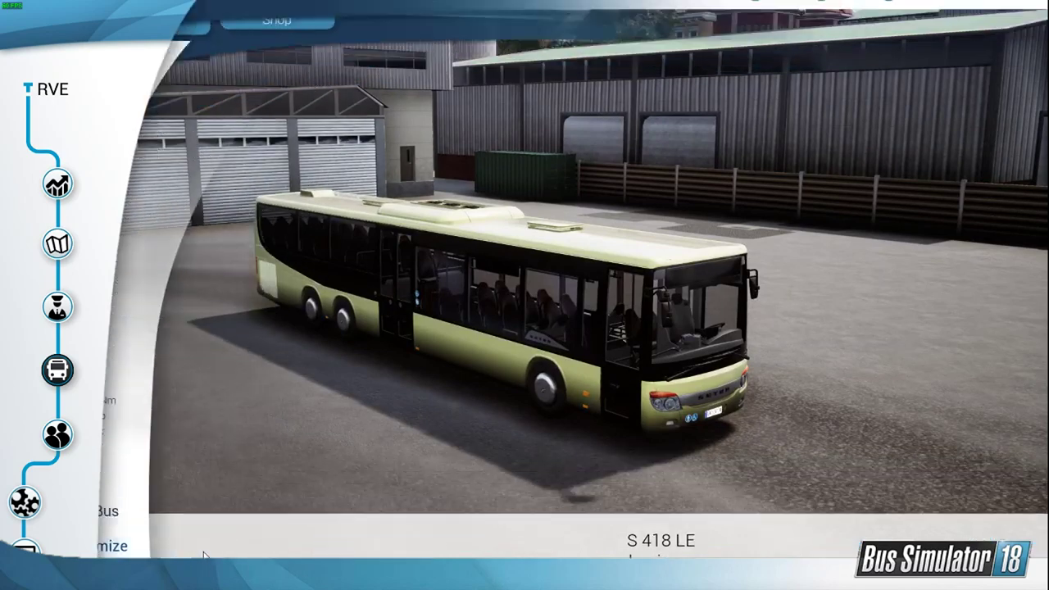
pyautogui.click(259, 311)
pyautogui.scroll(-10, 944, 345)
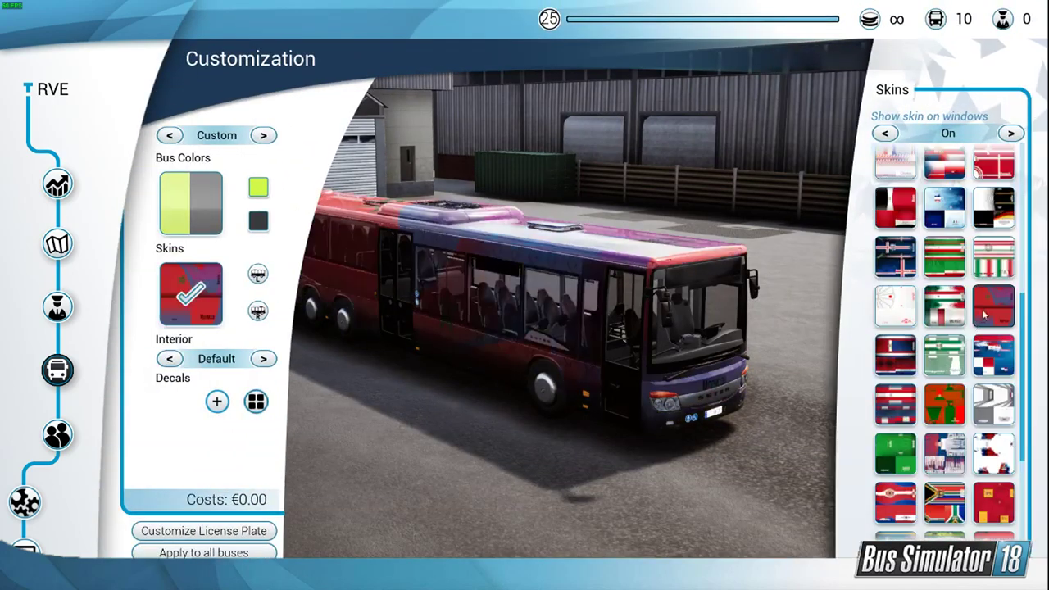
pyautogui.click(895, 520)
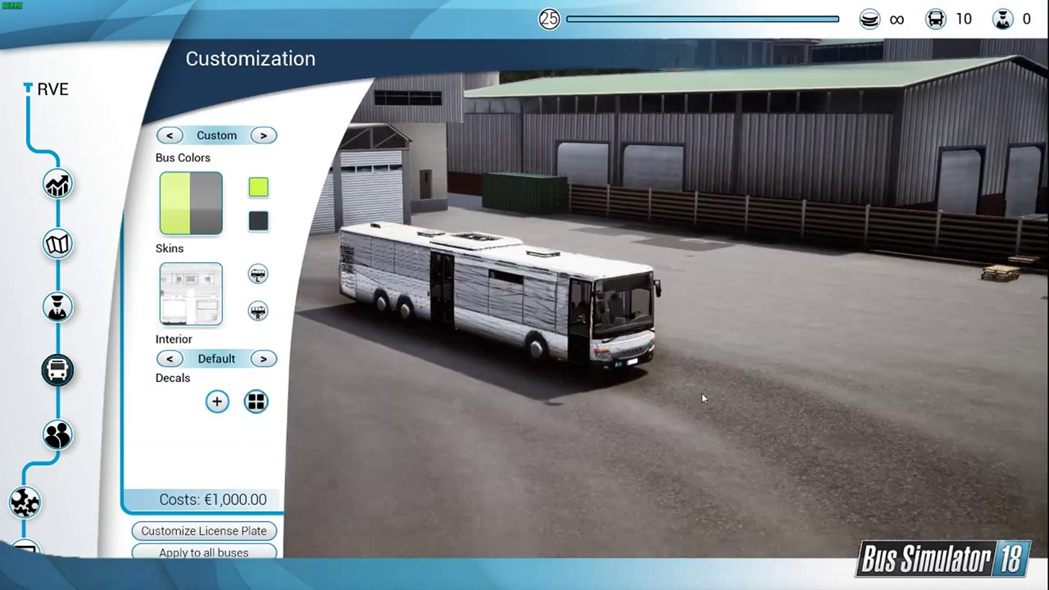
# Step: Examine how the wireframe skin maps onto the Setra's front and door side
pyautogui.moveTo(701, 392); pyautogui.dragTo(563, 393)
pyautogui.scroll(5, 562, 393)
pyautogui.scroll(5, 562, 393)
pyautogui.scroll(-3, 714, 489)
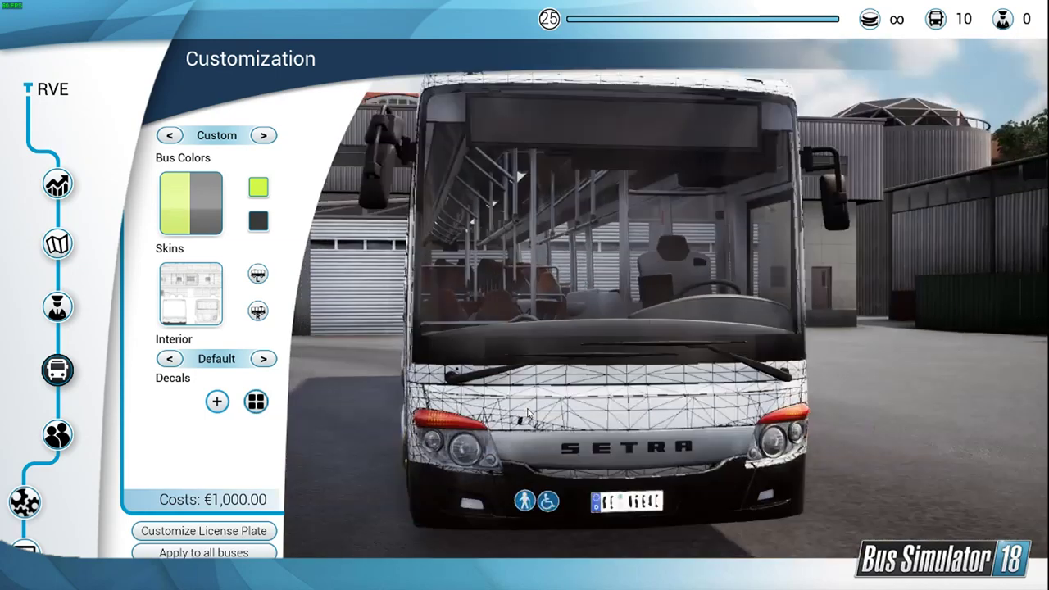
pyautogui.moveTo(714, 485); pyautogui.dragTo(667, 475)
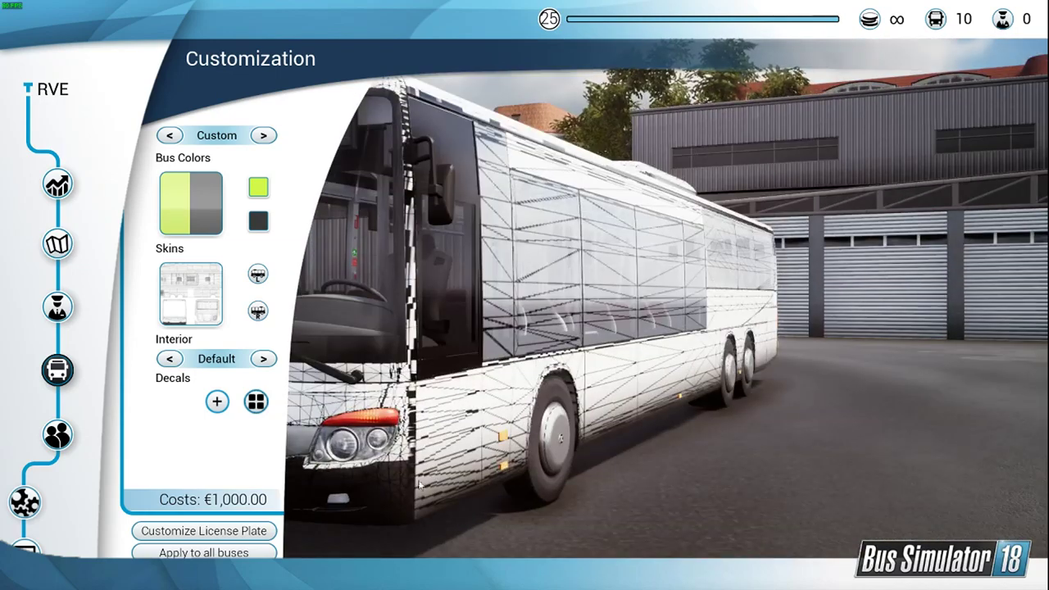
pyautogui.moveTo(388, 472); pyautogui.dragTo(695, 466)
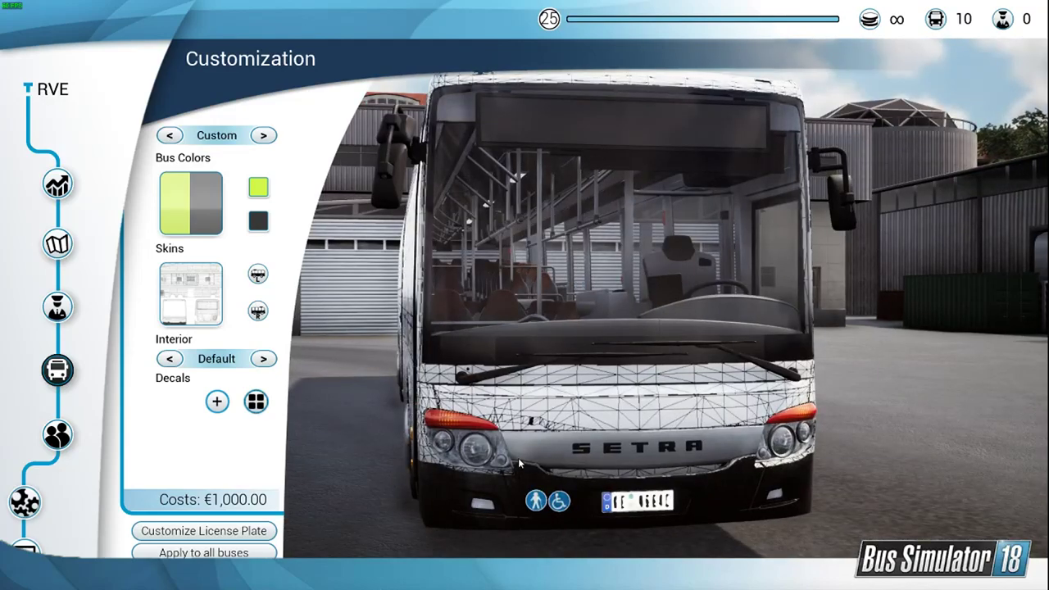
pyautogui.moveTo(543, 473); pyautogui.dragTo(714, 541)
pyautogui.scroll(3, 677, 530)
pyautogui.scroll(-3, 714, 541)
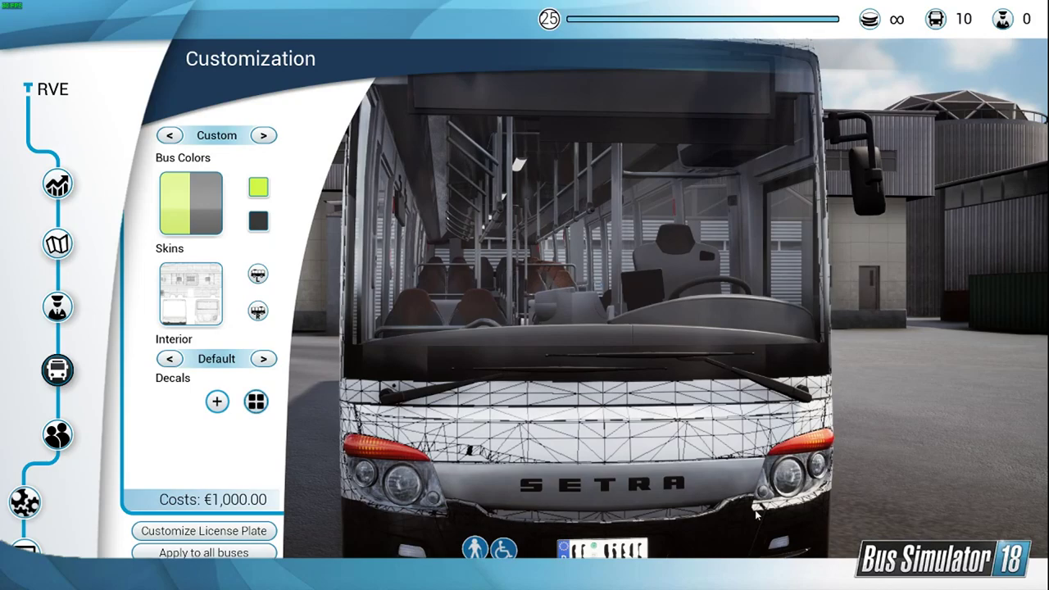
pyautogui.moveTo(757, 514); pyautogui.dragTo(672, 512)
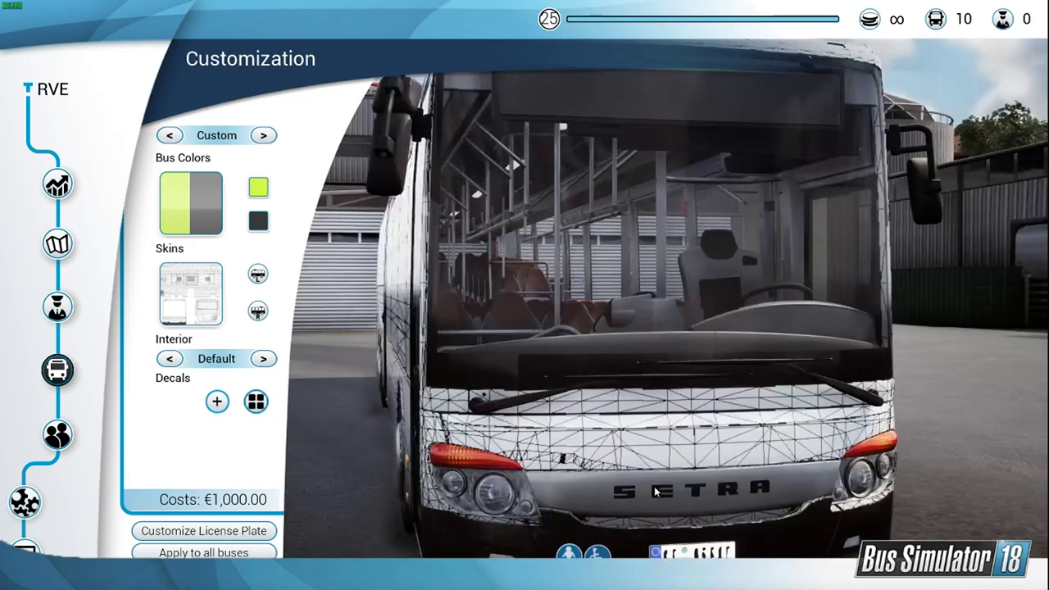
pyautogui.scroll(-3, 672, 513)
# Step: View the bus-chemnitz and dreiachsel Setra reference photos from the StreamPodklady folder and return to Bus Simulator 18
pyautogui.hotkey('alt', 'Tab')
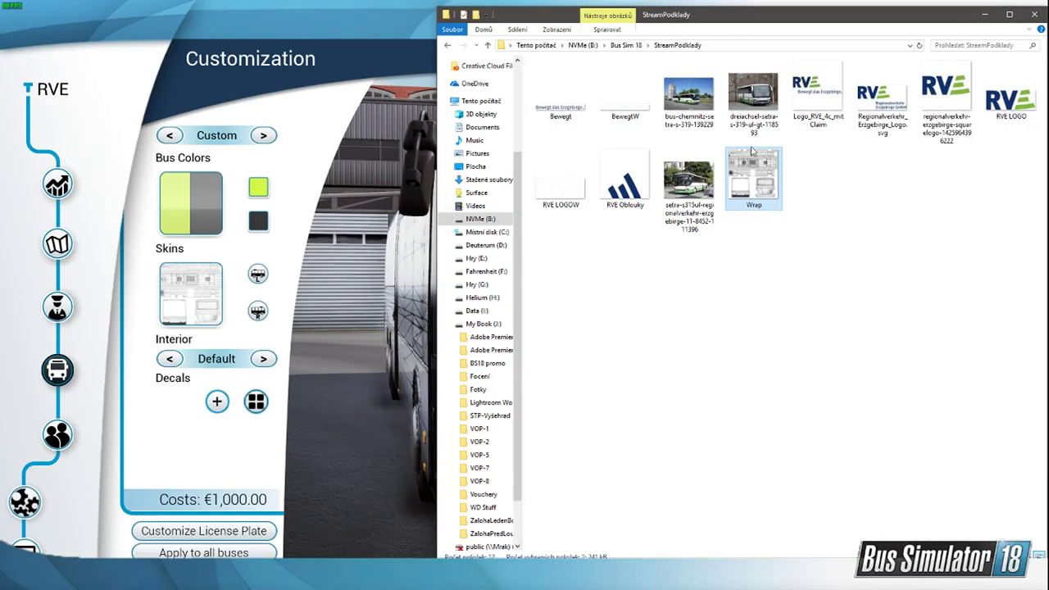
pyautogui.doubleClick(688, 97)
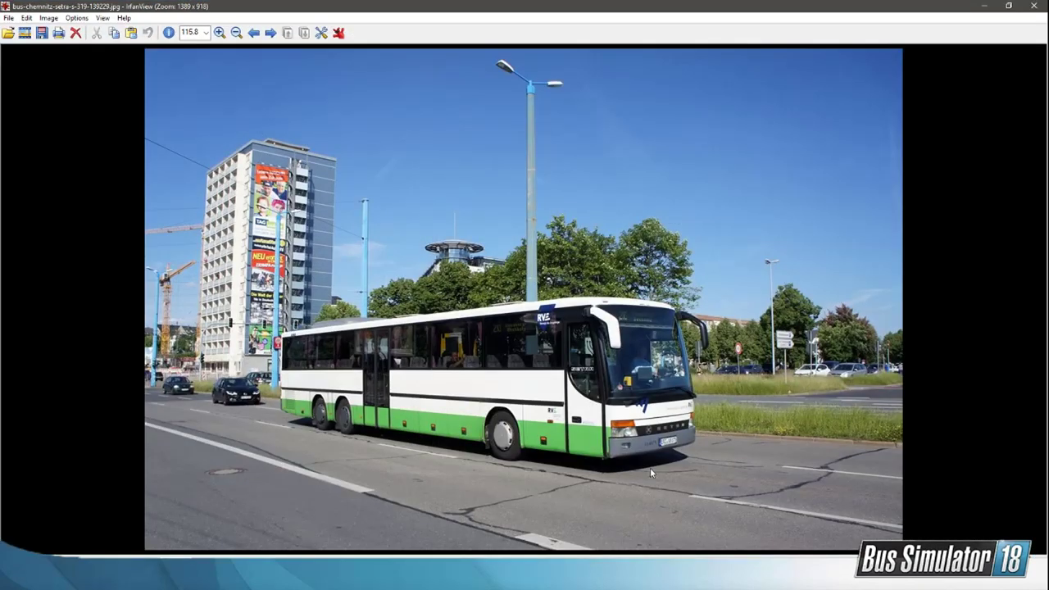
pyautogui.click(1034, 5)
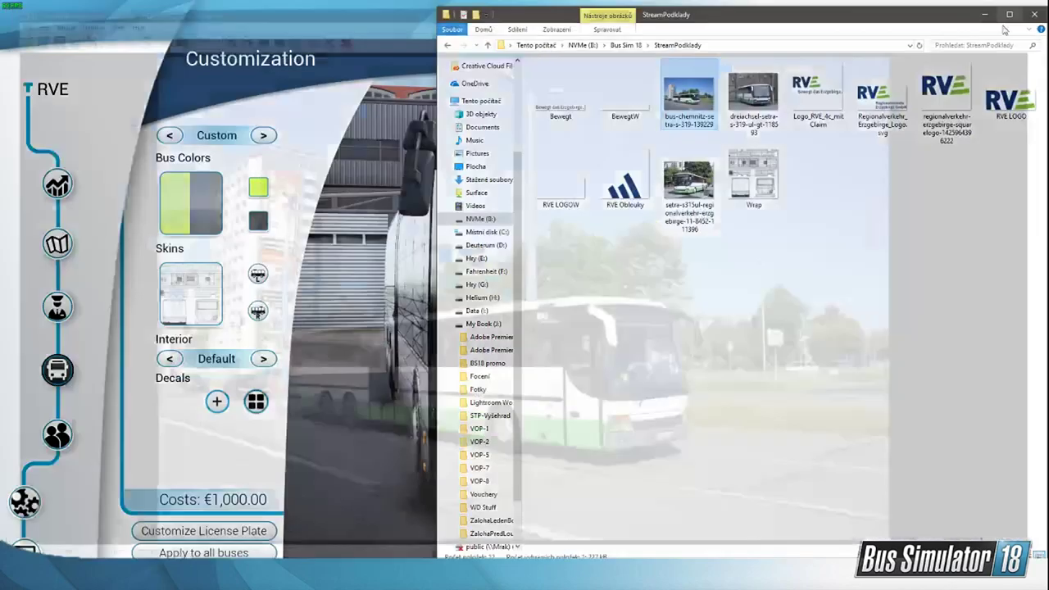
pyautogui.doubleClick(753, 97)
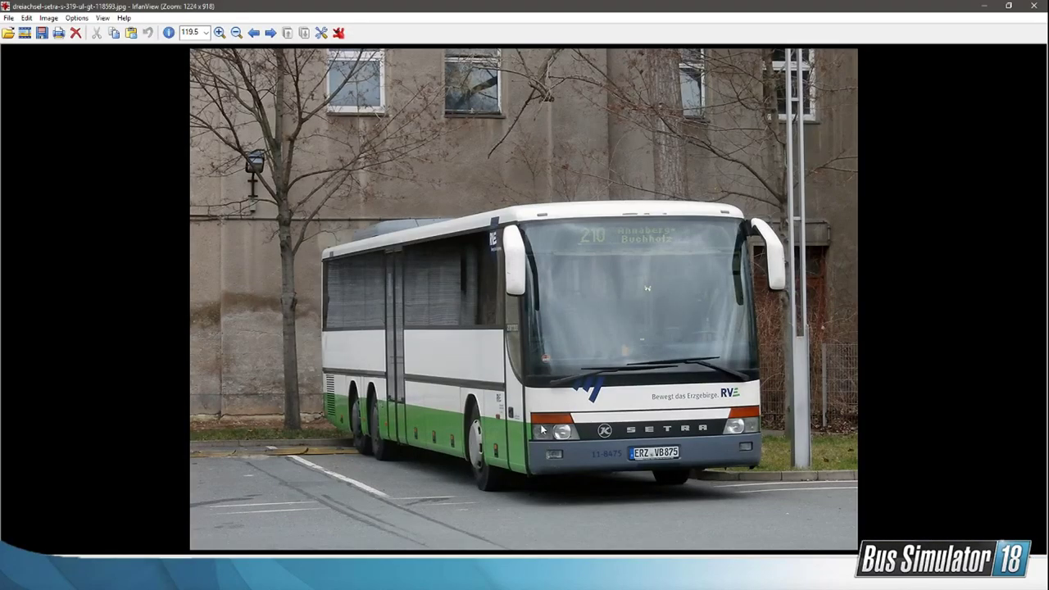
pyautogui.moveTo(735, 578)
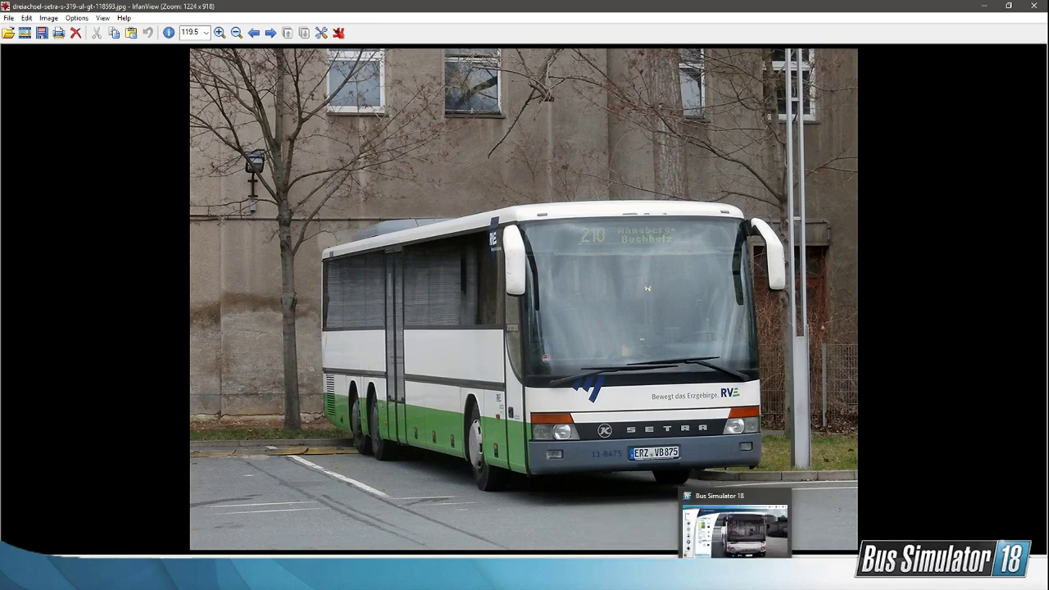
pyautogui.click(733, 528)
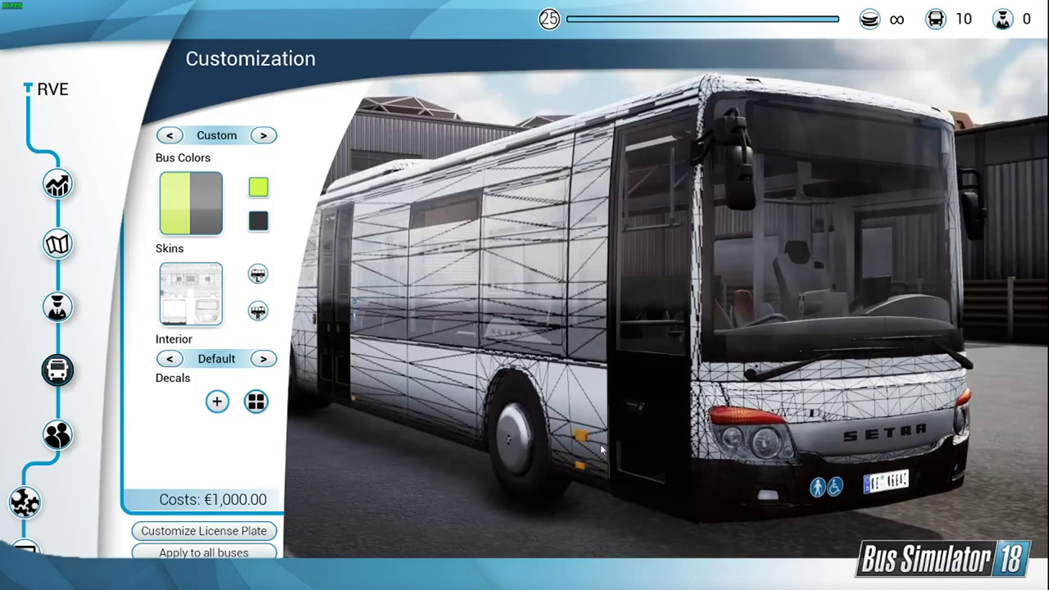
# Step: Inspect the Setra's front and door side and set Show skin on windows to Off
pyautogui.moveTo(601, 449); pyautogui.dragTo(738, 426)
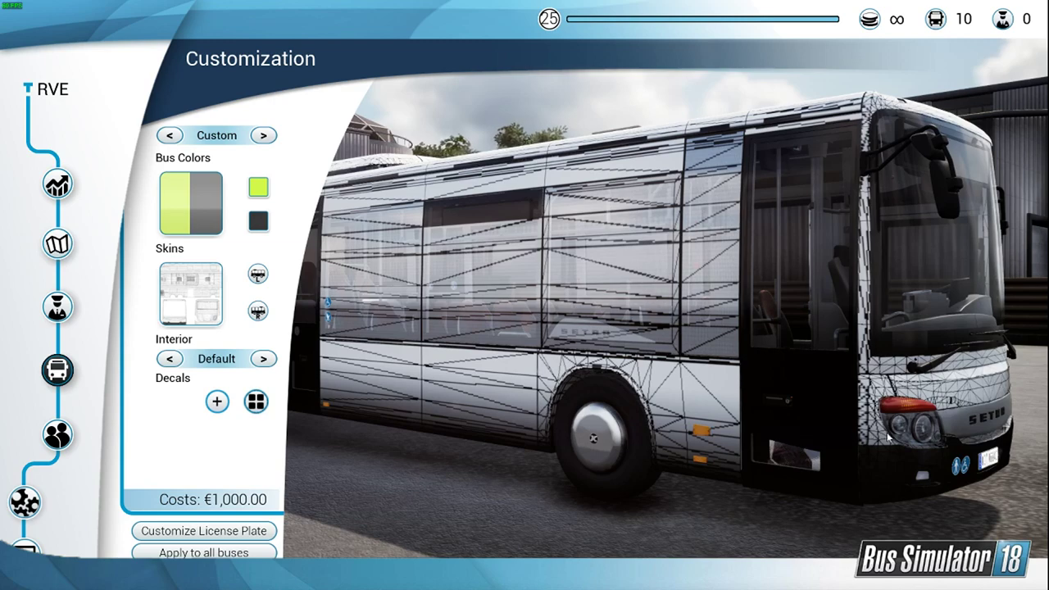
pyautogui.moveTo(881, 435); pyautogui.dragTo(709, 440)
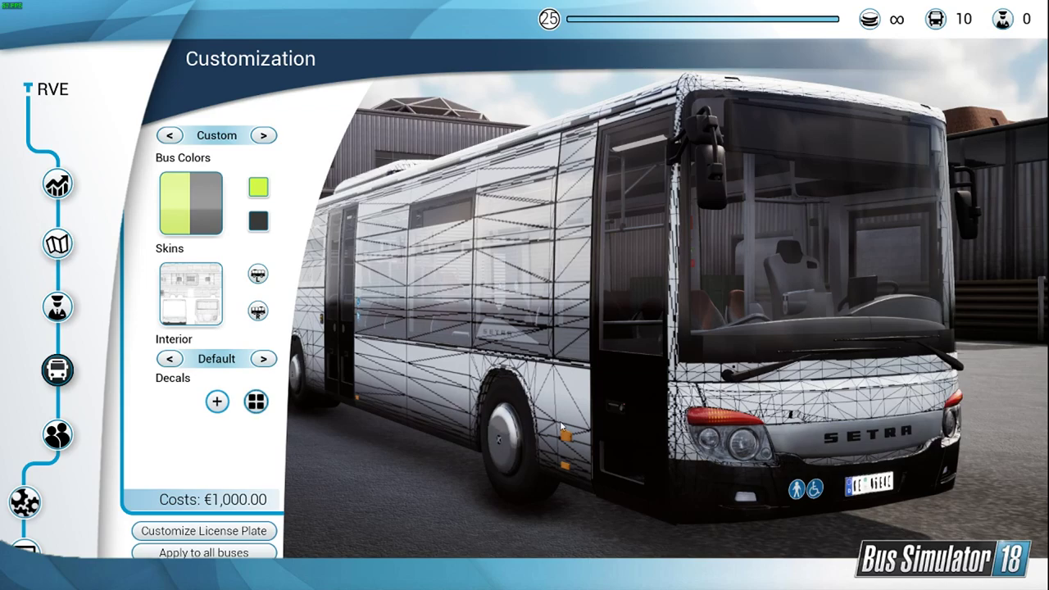
pyautogui.moveTo(699, 440); pyautogui.dragTo(473, 440)
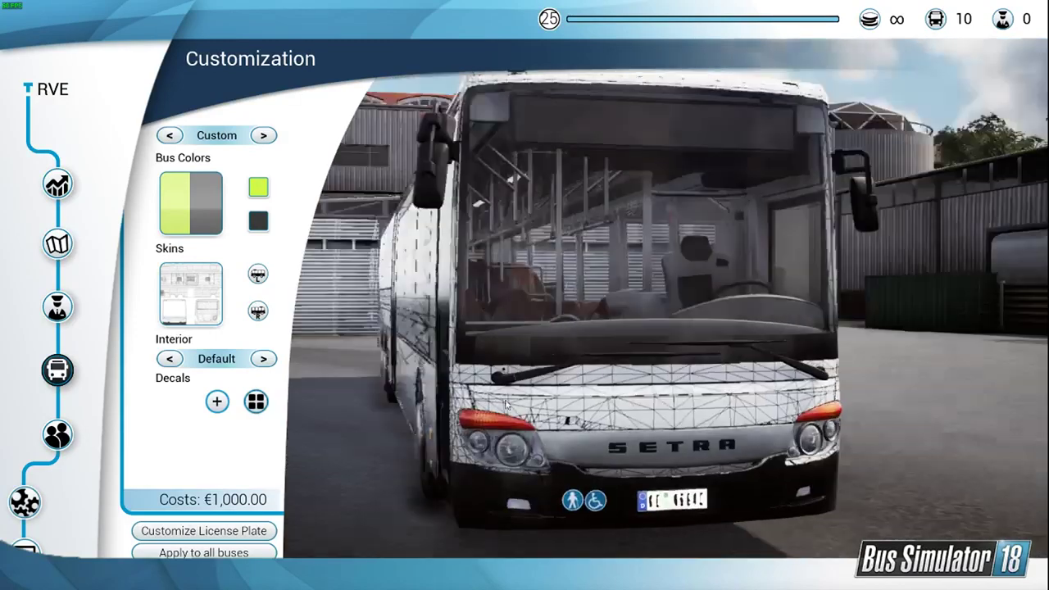
pyautogui.moveTo(505, 403); pyautogui.dragTo(684, 415)
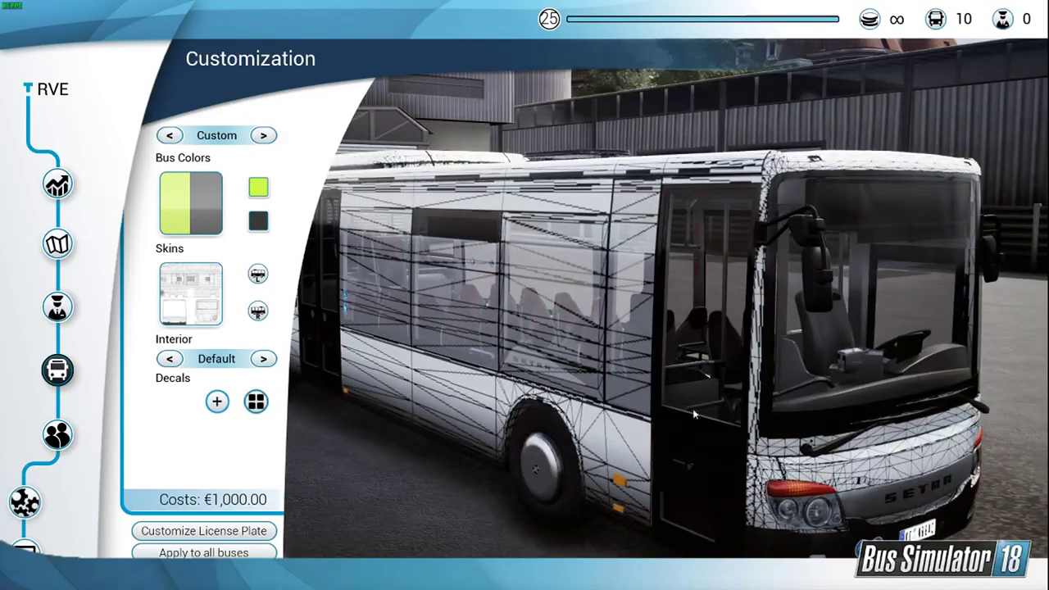
pyautogui.click(190, 293)
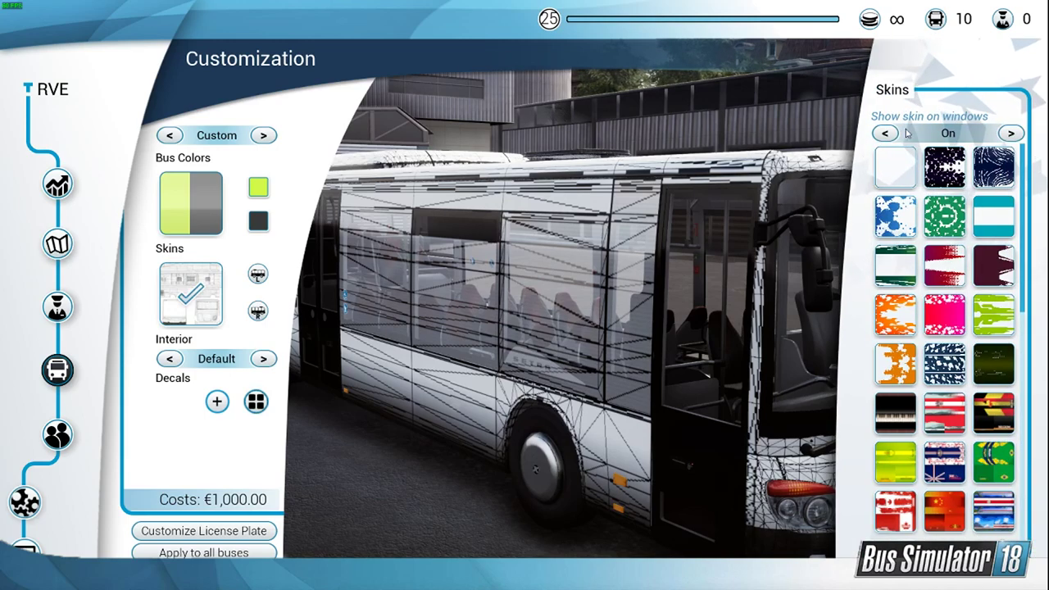
pyautogui.click(884, 132)
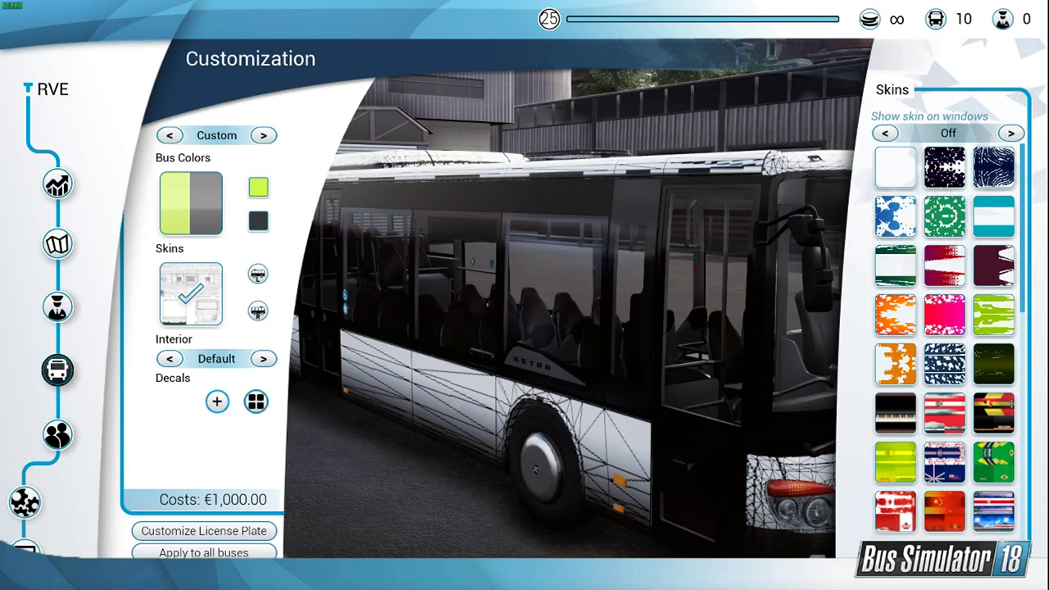
# Step: Compare the Setra's side and front without skinned windows against the dreiachsel reference photo
pyautogui.moveTo(643, 451); pyautogui.dragTo(663, 419)
pyautogui.moveTo(531, 382); pyautogui.dragTo(642, 368)
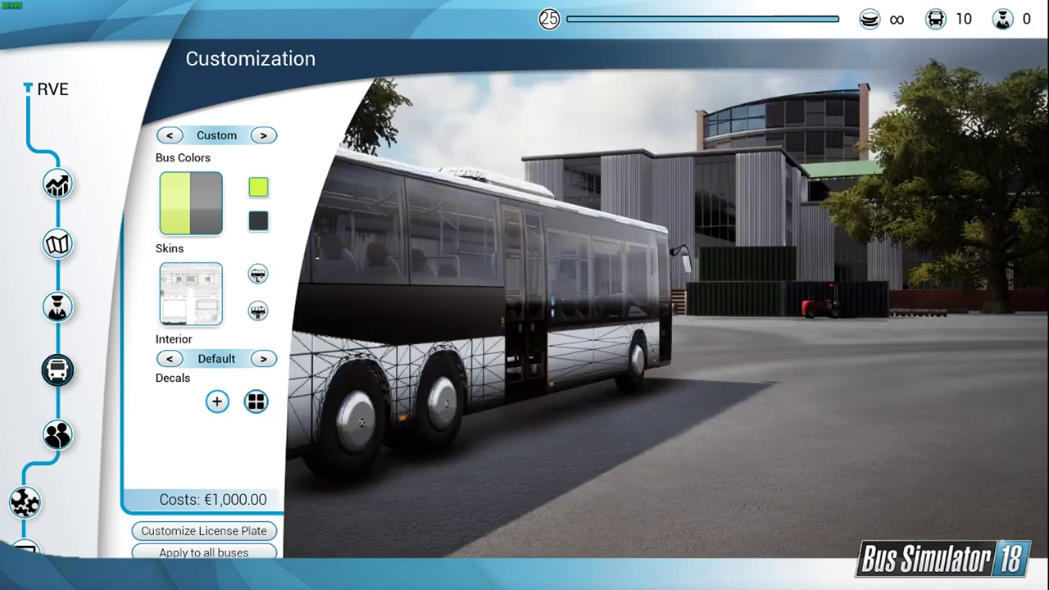
pyautogui.hotkey('alt', 'Tab')
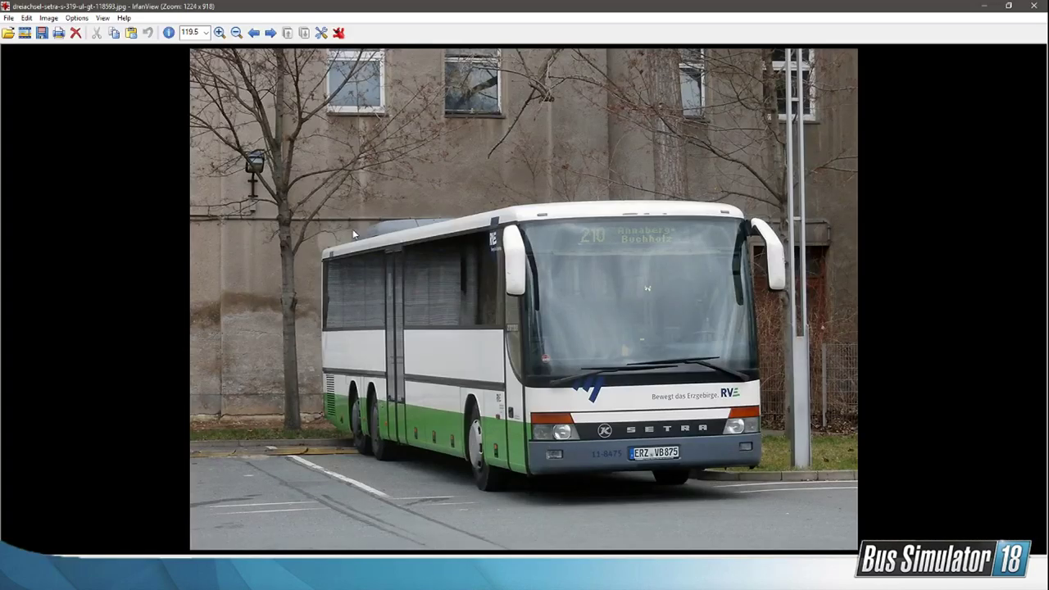
pyautogui.hotkey('alt', 'Tab')
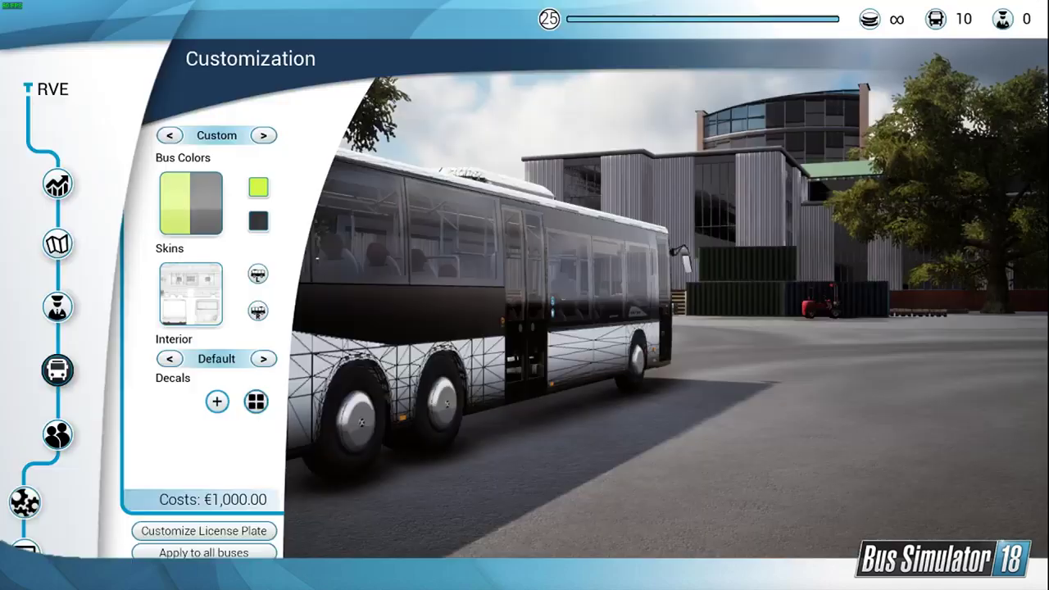
pyautogui.moveTo(410, 315); pyautogui.dragTo(697, 244)
pyautogui.scroll(3, 635, 326)
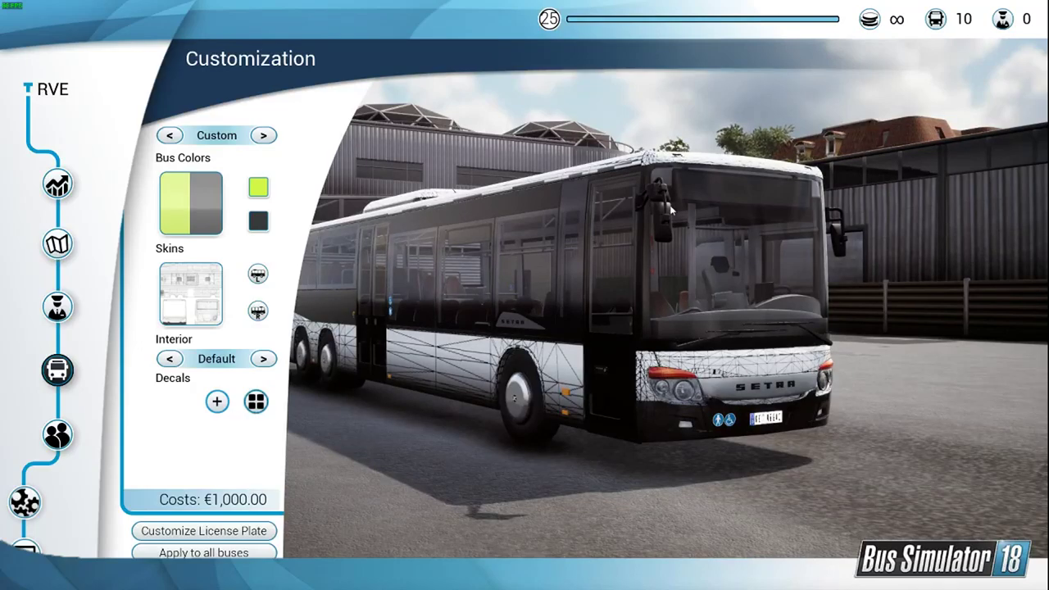
pyautogui.scroll(3, 608, 205)
pyautogui.moveTo(609, 205); pyautogui.dragTo(686, 487)
pyautogui.scroll(2, 799, 493)
pyautogui.scroll(-1, 799, 492)
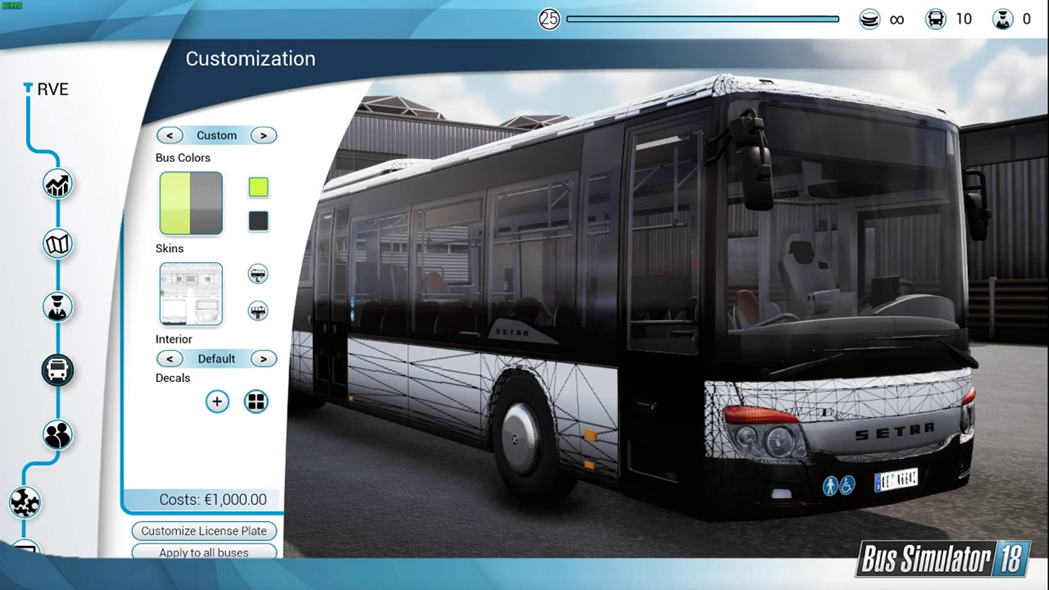
# Step: Switch to the BusSimulator18BusUVs.psd document in Photoshop and examine the wireframe around the front bumper and front wheel arch
pyautogui.hotkey('alt', 'Tab')
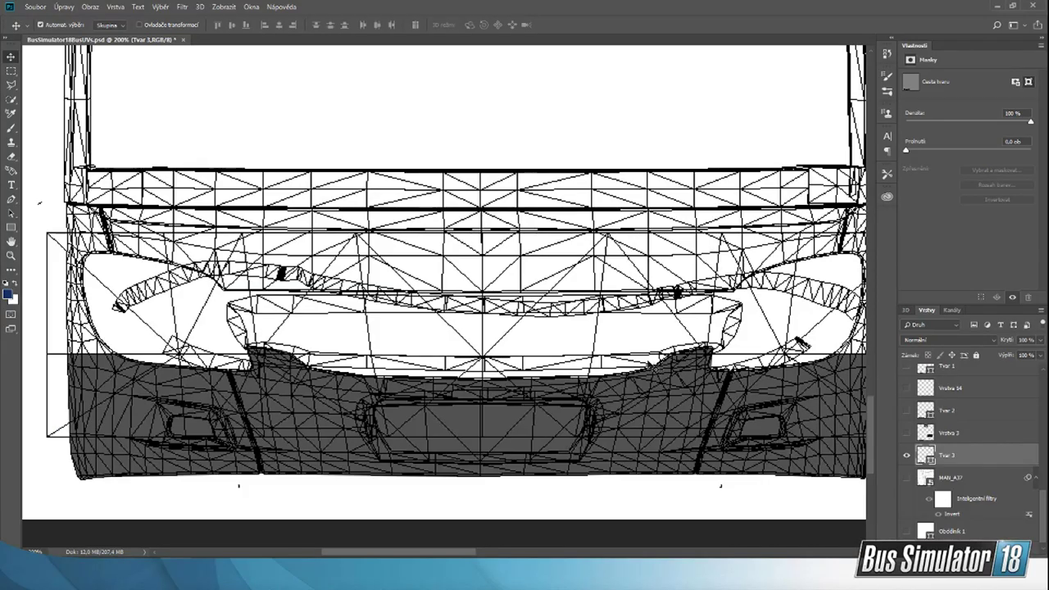
pyautogui.scroll(-7, 365, 342)
pyautogui.scroll(6, 365, 342)
pyautogui.click(12, 256)
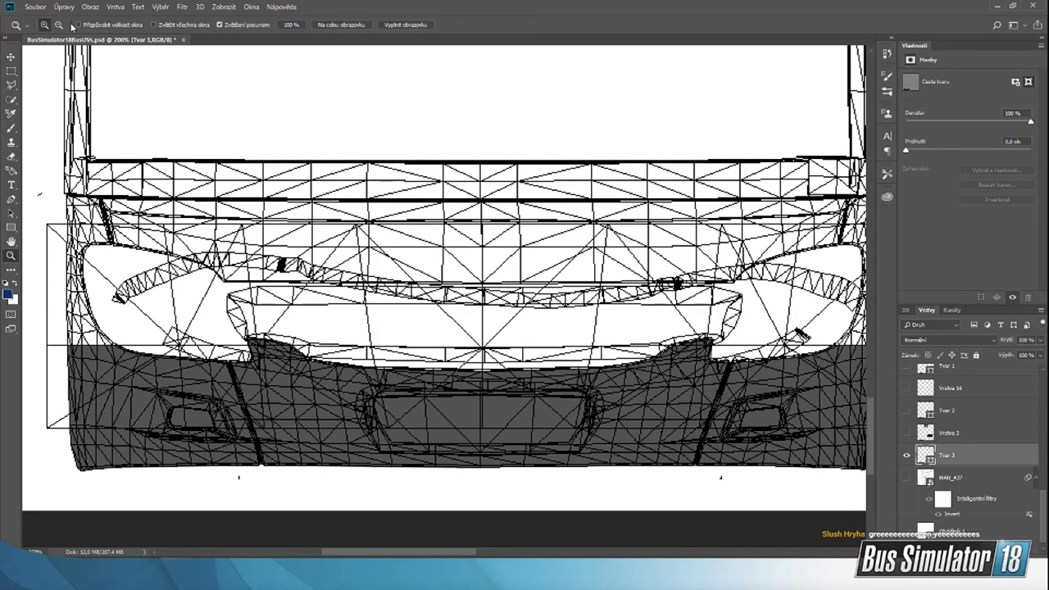
pyautogui.click(59, 26)
pyautogui.click(526, 221)
pyautogui.click(526, 220)
pyautogui.click(526, 220)
pyautogui.scroll(2, 591, 199)
pyautogui.scroll(2, 591, 199)
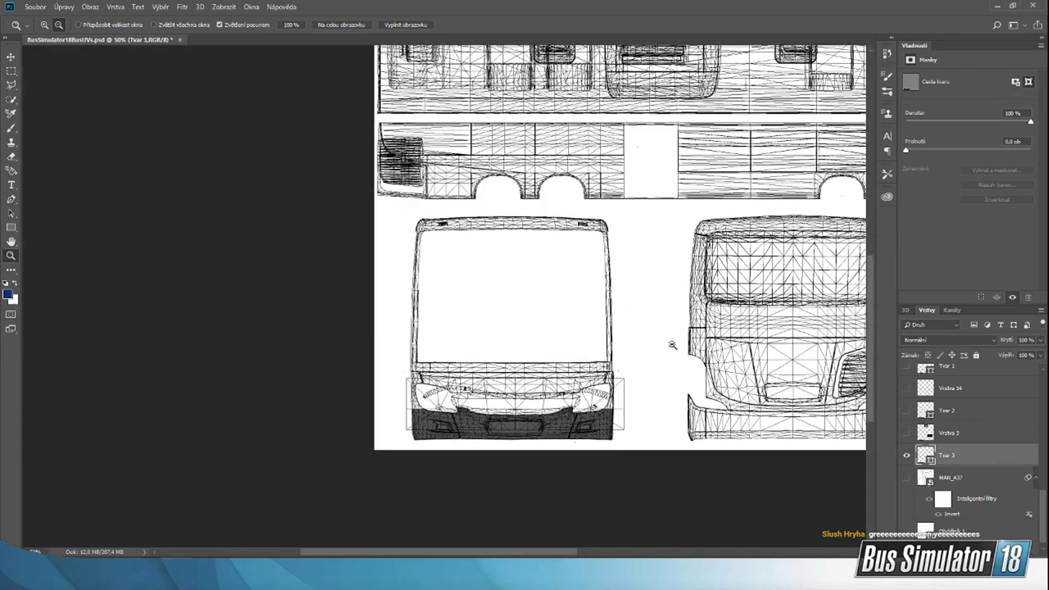
pyautogui.moveTo(523, 556); pyautogui.dragTo(642, 555)
pyautogui.scroll(1, 448, 259)
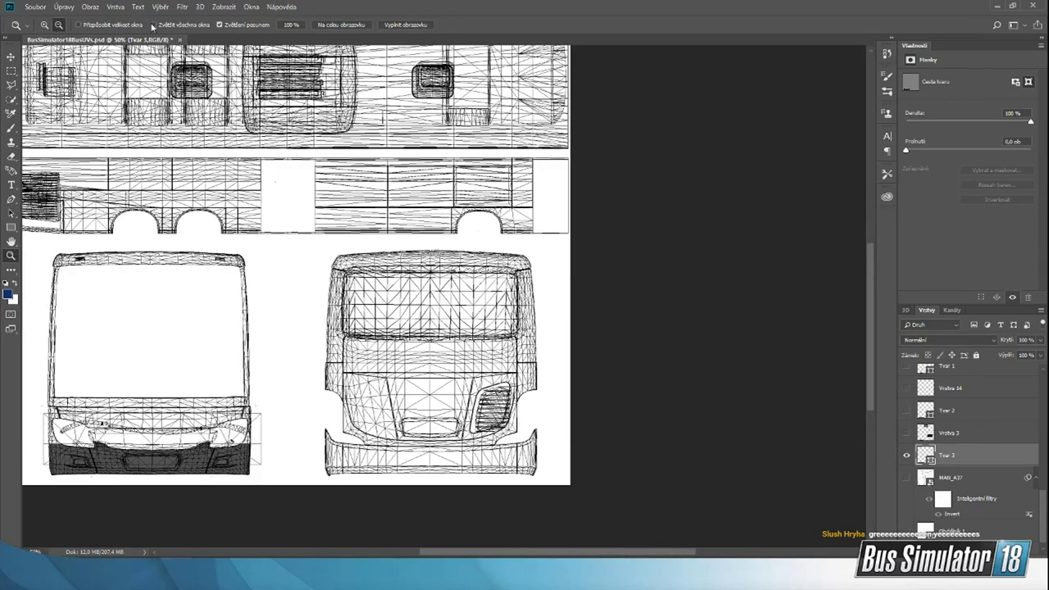
pyautogui.click(43, 25)
pyautogui.click(534, 210)
pyautogui.click(537, 224)
pyautogui.click(537, 223)
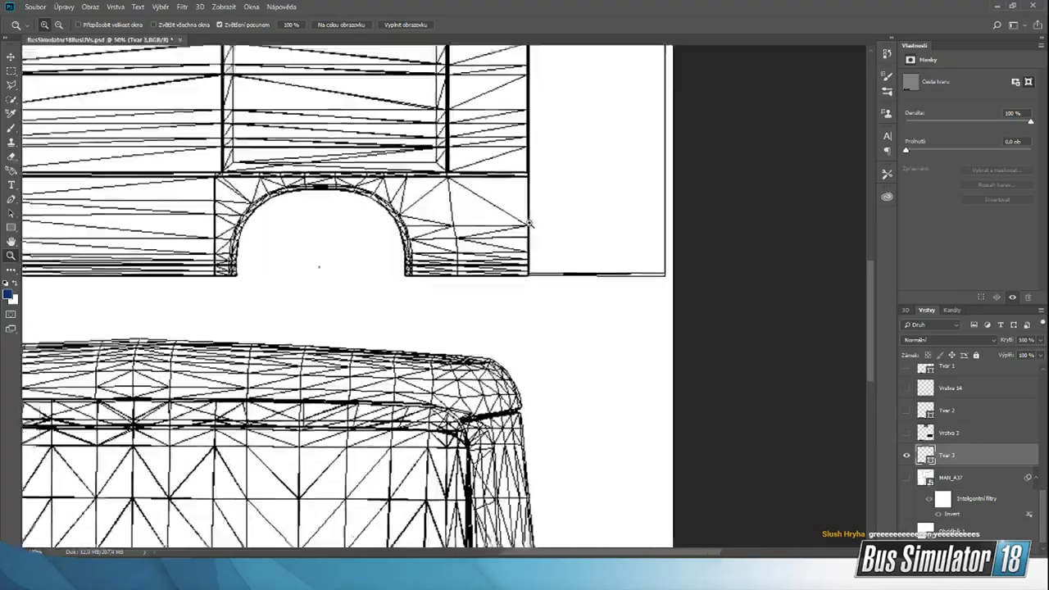
# Step: Compare the wheel arch, front and rear wireframes in the UV template with the Setra's front and side in Bus Simulator 18
pyautogui.click(519, 222)
pyautogui.click(60, 26)
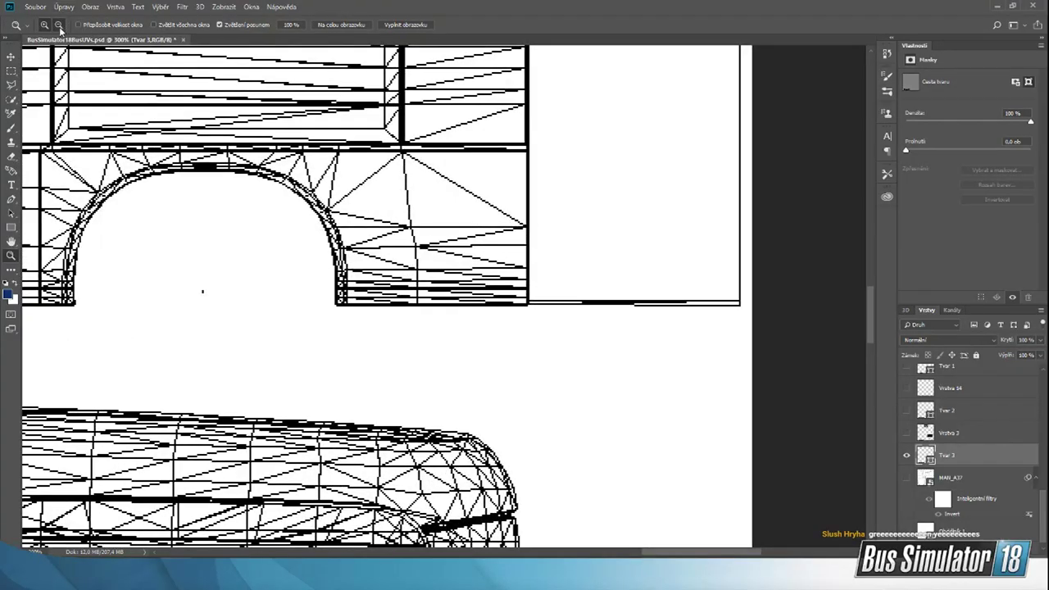
pyautogui.click(445, 206)
pyautogui.click(485, 208)
pyautogui.scroll(-1, 504, 303)
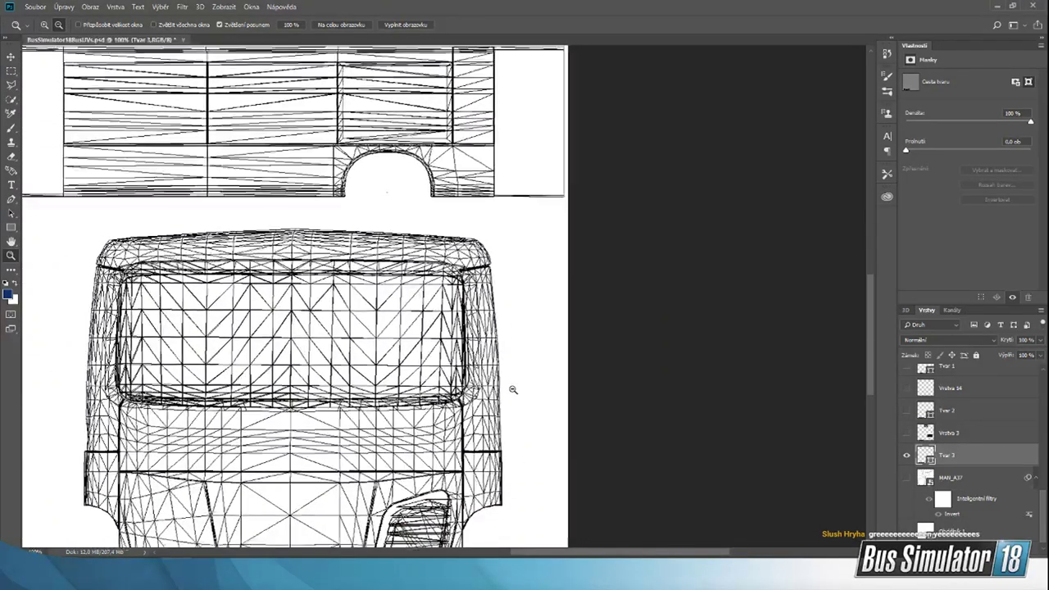
pyautogui.click(514, 388)
pyautogui.moveTo(557, 553); pyautogui.dragTo(448, 552)
pyautogui.scroll(-1, 530, 477)
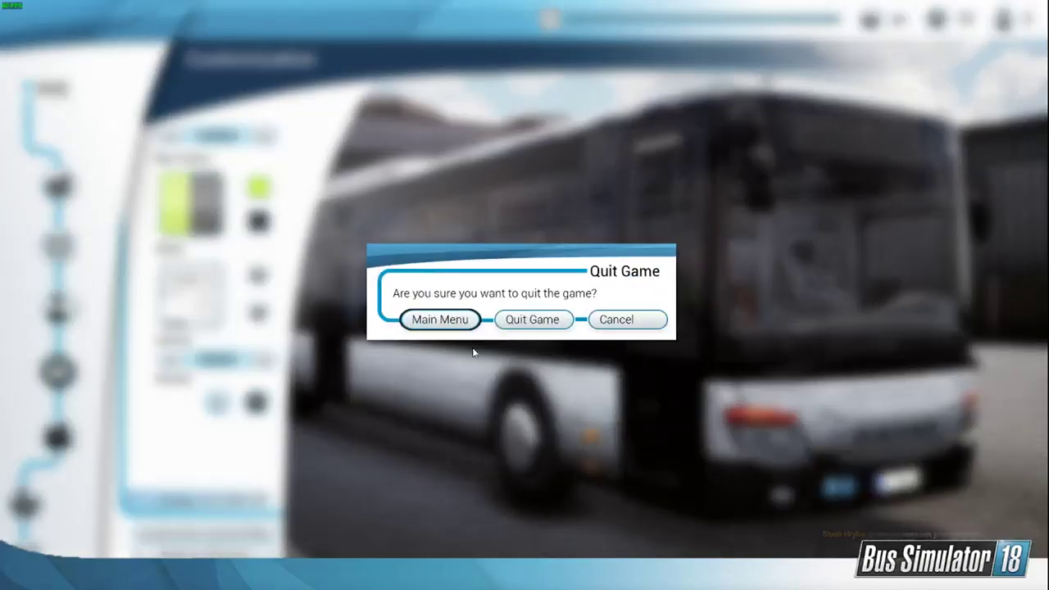
pyautogui.press('Escape')
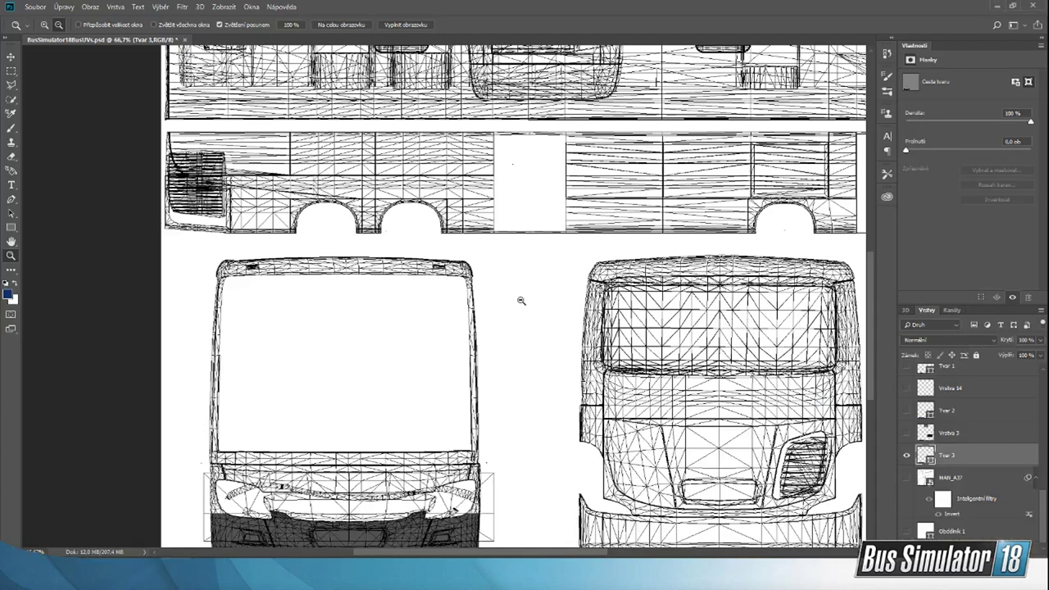
pyautogui.scroll(-2, 352, 360)
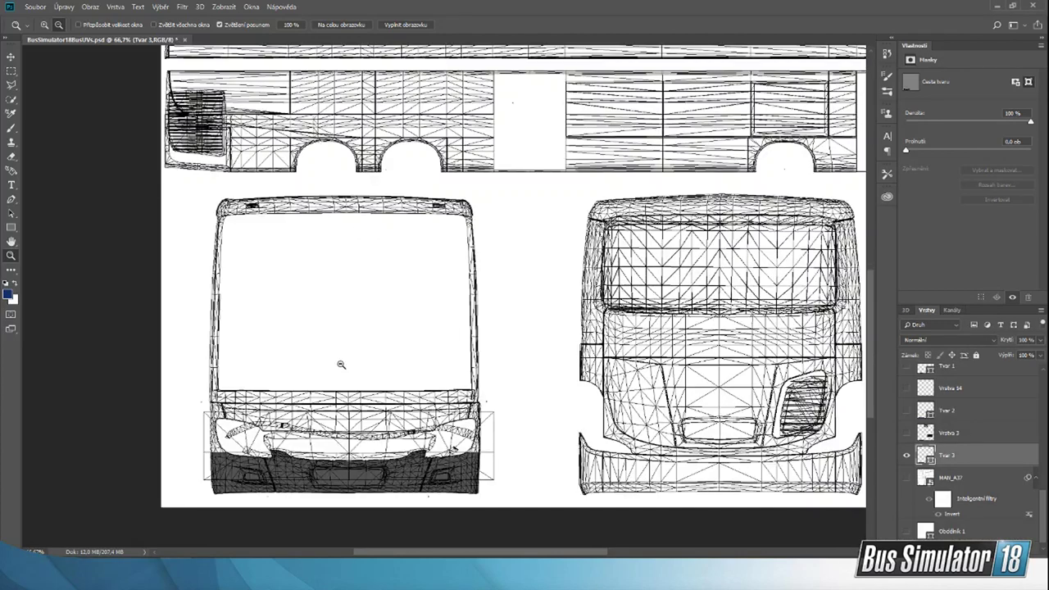
pyautogui.scroll(-2, 113, 197)
pyautogui.scroll(2, 344, 238)
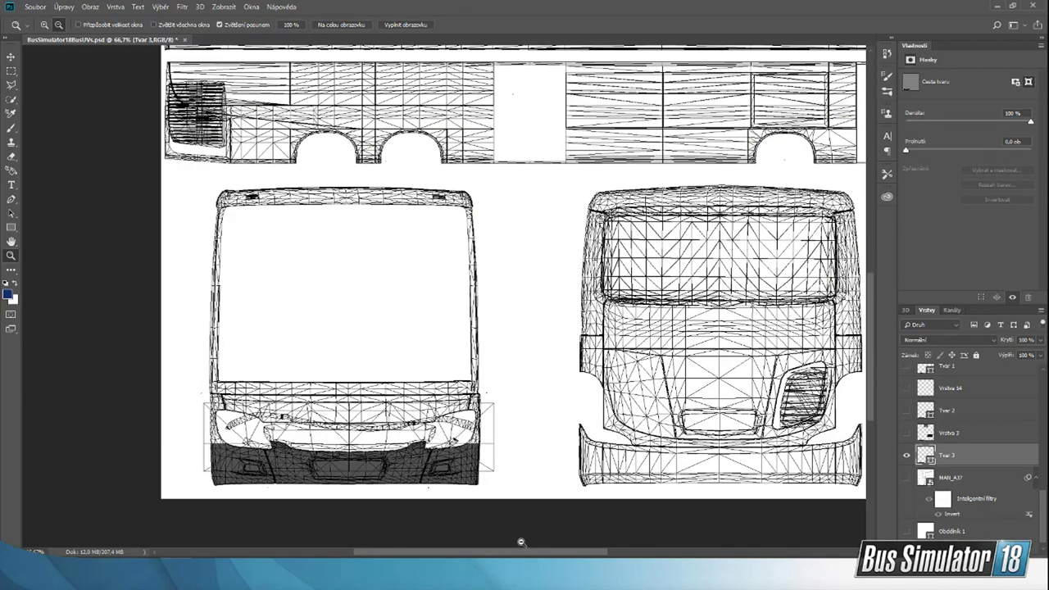
pyautogui.hscroll(2, 452, 482)
pyautogui.scroll(1, 440, 449)
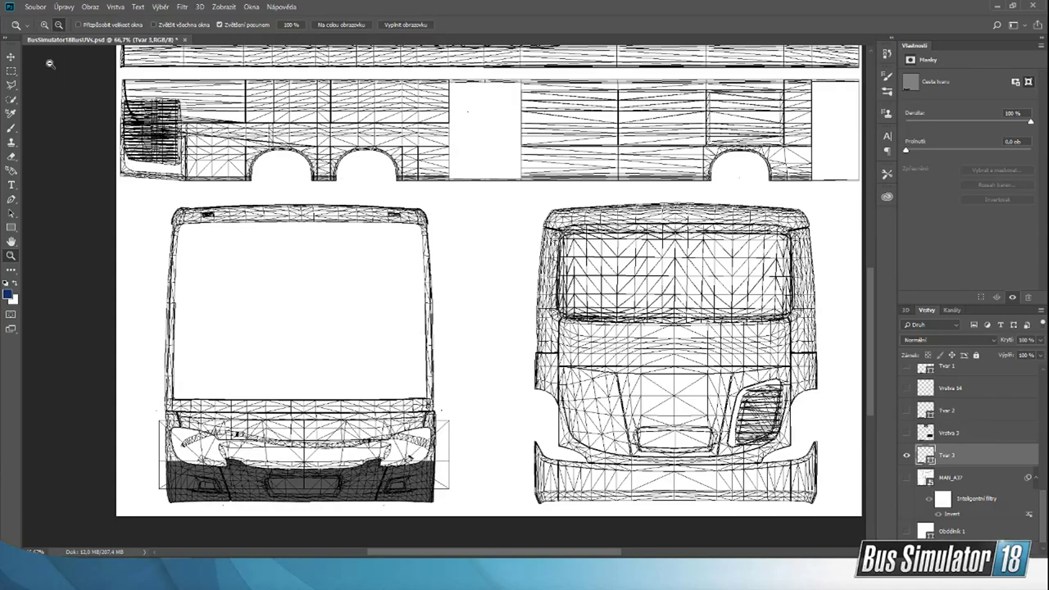
# Step: Start a new Pen tool shape at the outer edge of the front view's left headlight, running its upper edge across the headlight
pyautogui.click(45, 26)
pyautogui.click(185, 476)
pyautogui.click(170, 466)
pyautogui.click(170, 466)
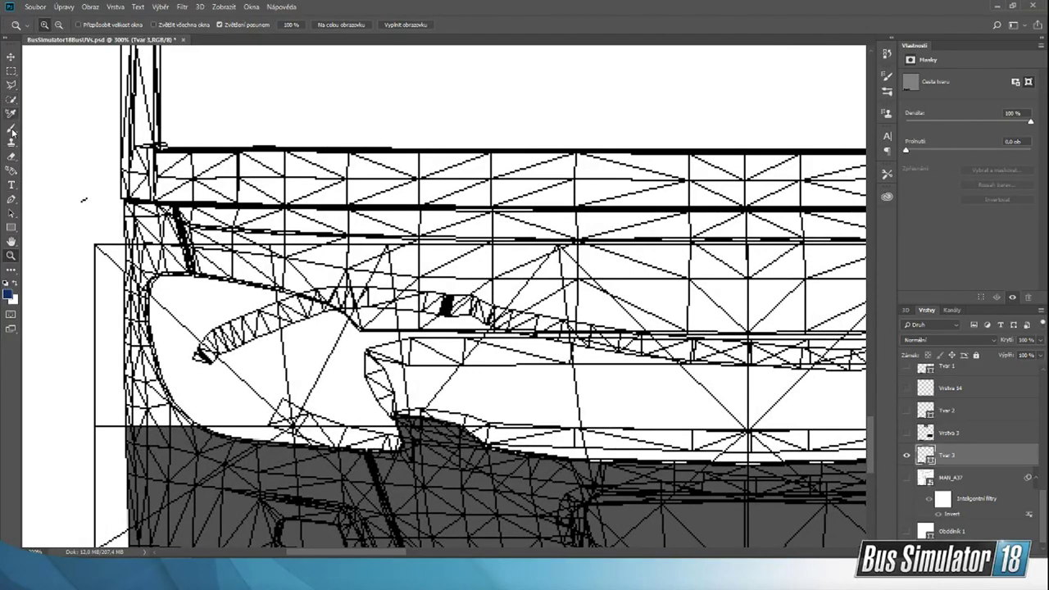
pyautogui.click(11, 199)
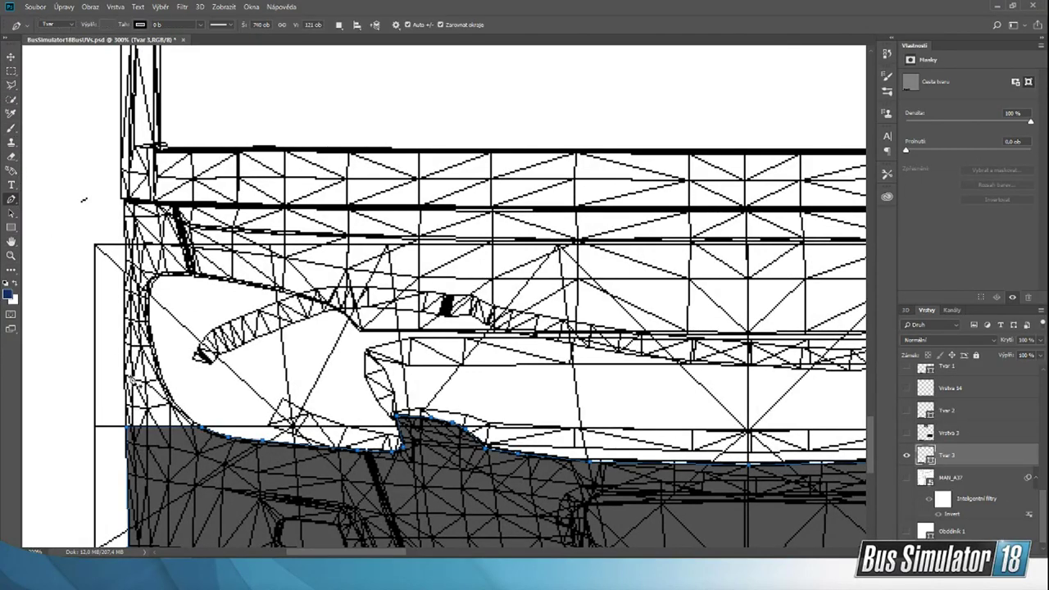
pyautogui.click(125, 375)
pyautogui.click(134, 379)
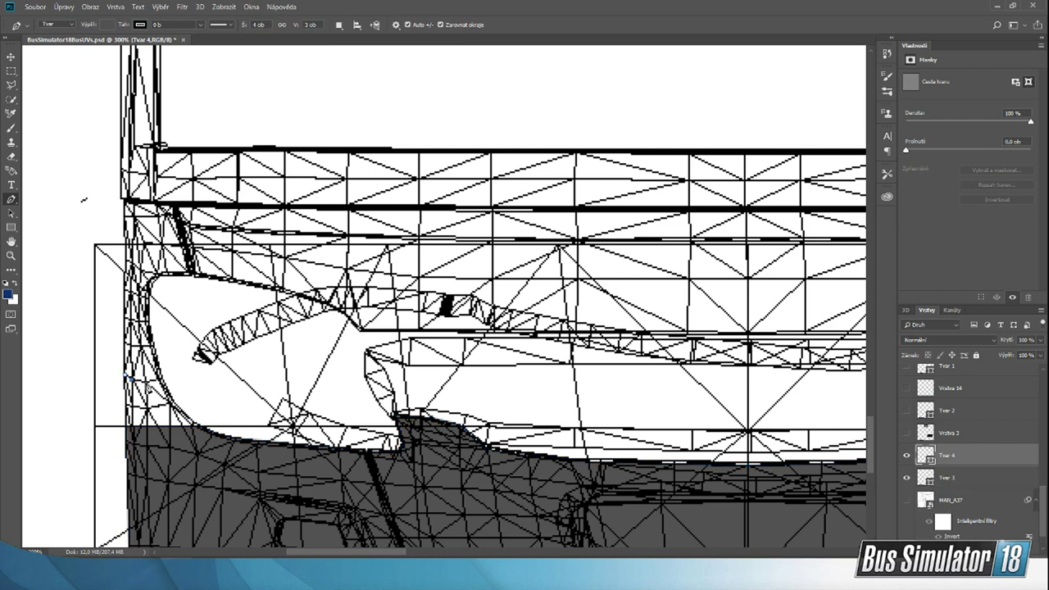
pyautogui.click(148, 382)
pyautogui.moveTo(376, 552); pyautogui.dragTo(386, 556)
pyautogui.scroll(-1, 330, 439)
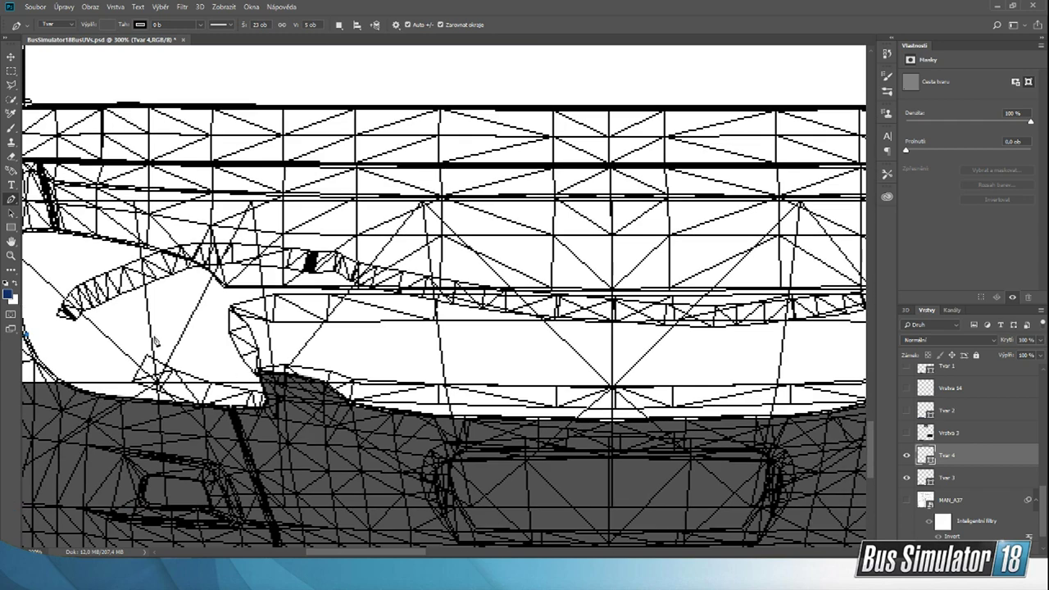
# Step: Continue the shape's upper edge with a slight dip across the grille and over the right headlight to the bus's outer edge
pyautogui.click(472, 340)
pyautogui.moveTo(404, 552); pyautogui.dragTo(467, 552)
pyautogui.click(419, 337)
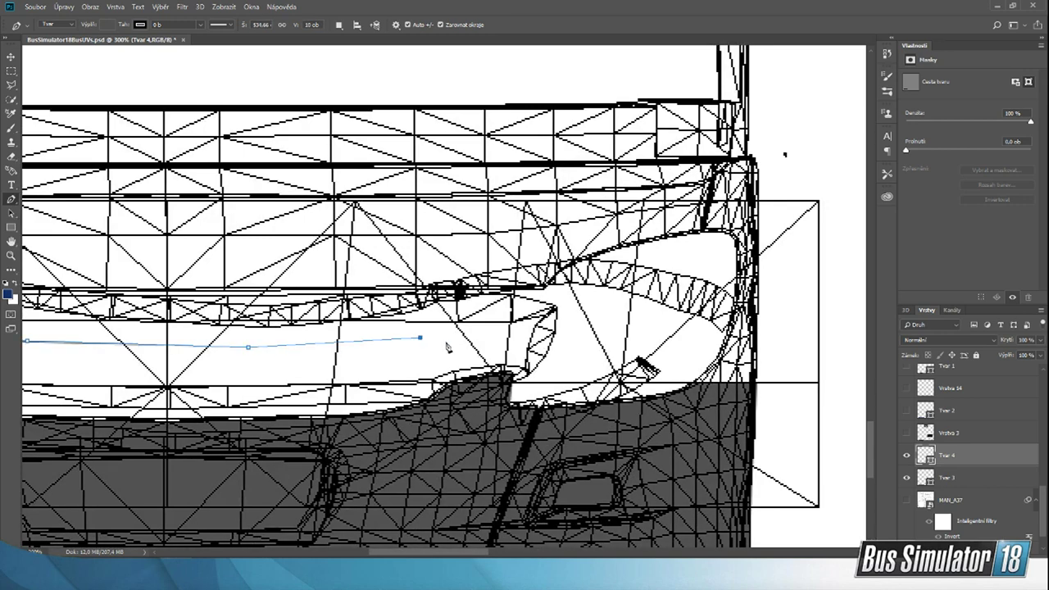
pyautogui.moveTo(455, 551); pyautogui.dragTo(459, 527)
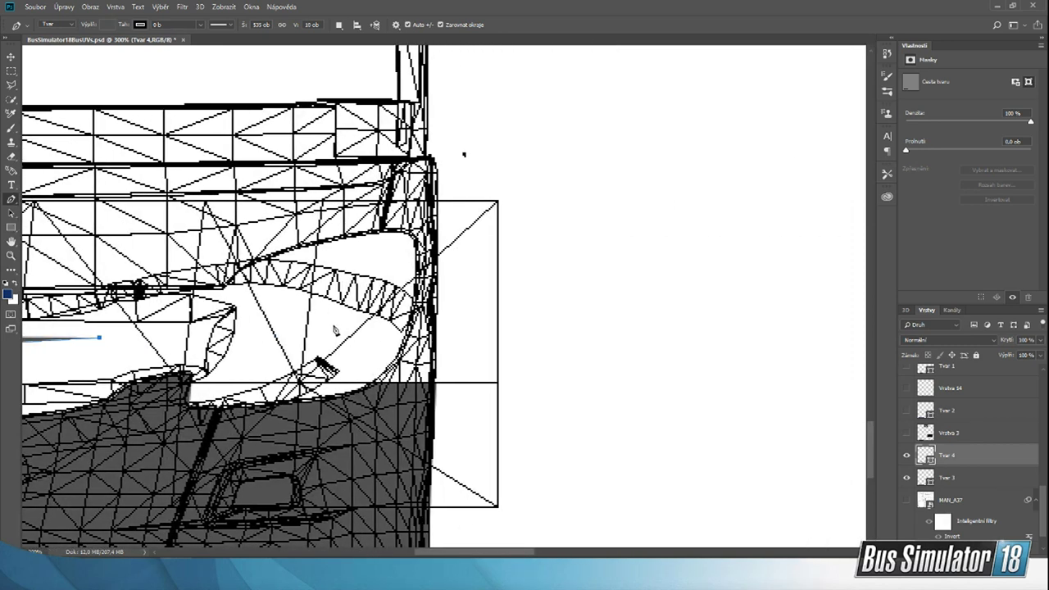
pyautogui.moveTo(389, 331); pyautogui.dragTo(407, 334)
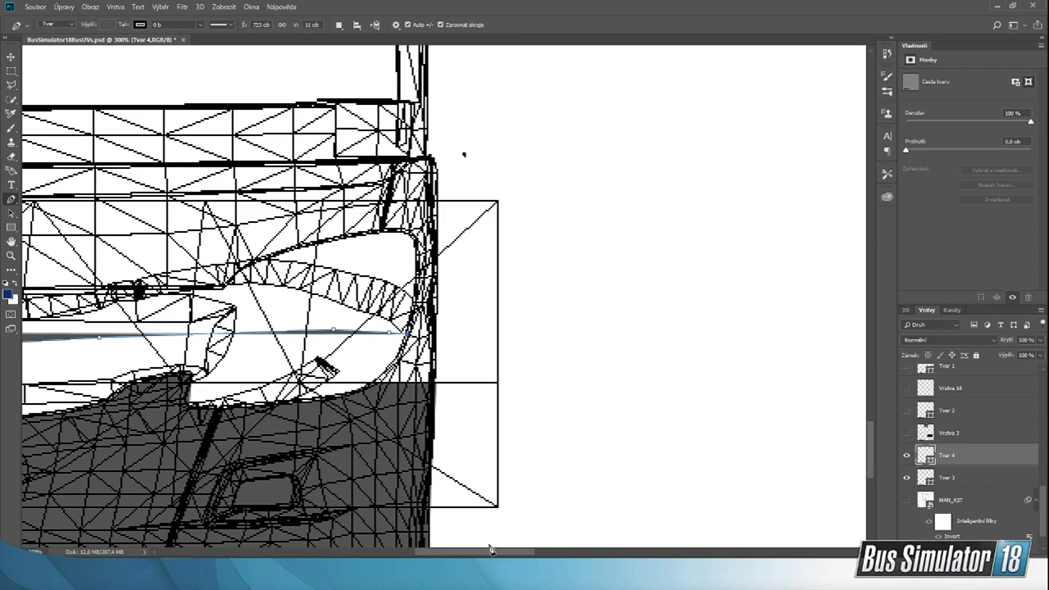
pyautogui.moveTo(491, 550)
pyautogui.mouseDown()
pyautogui.moveTo(370, 545)
pyautogui.moveTo(464, 545)
pyautogui.mouseUp()
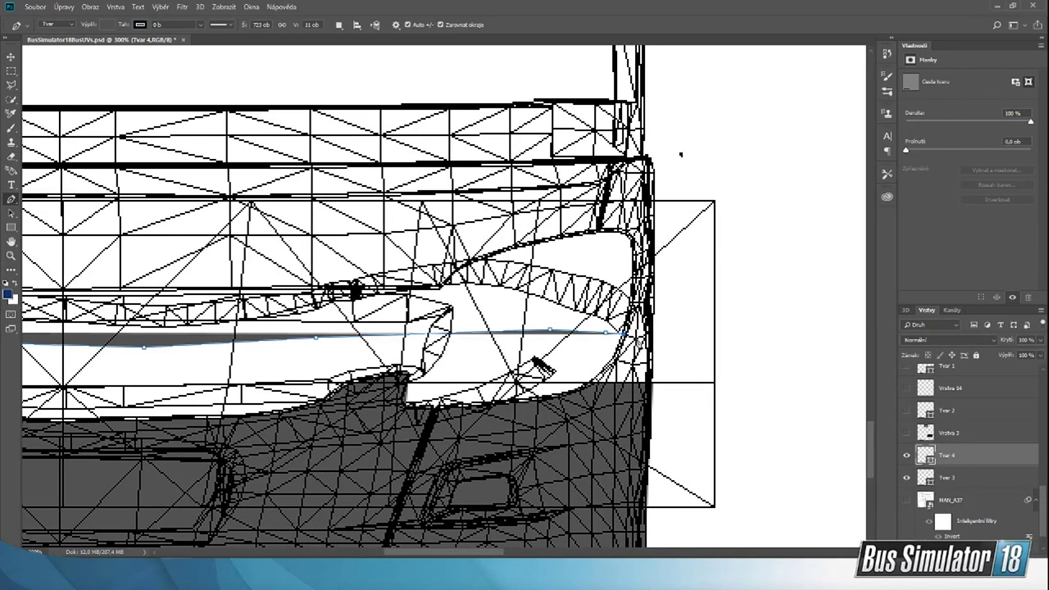
pyautogui.click(646, 339)
pyautogui.click(654, 337)
# Step: Run the shape's lower edge back over the dark bumper area and close it as a band about 741 px wide and 65 px high
pyautogui.click(653, 382)
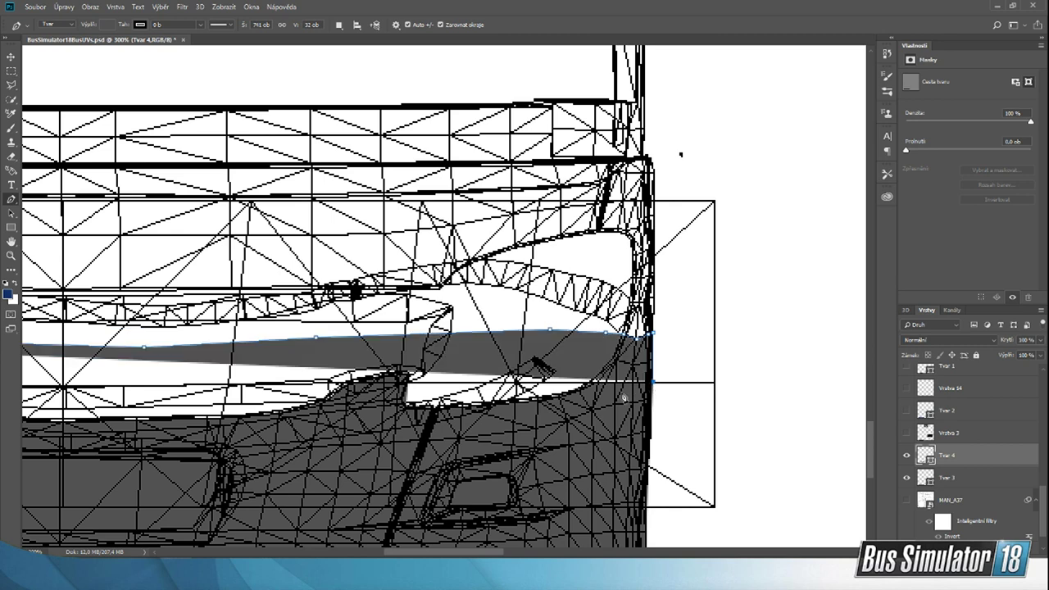
pyautogui.click(563, 403)
pyautogui.moveTo(466, 551); pyautogui.dragTo(376, 546)
pyautogui.click(167, 401)
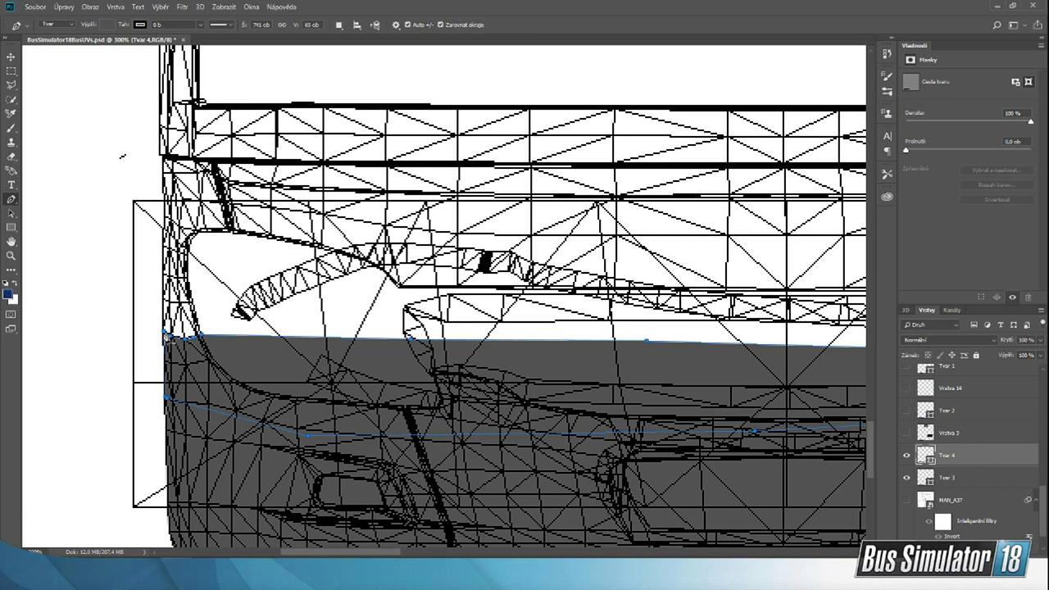
# Step: Check the dreiachsel reference photo and fill the new front band with the muted green #48945a
pyautogui.click(104, 25)
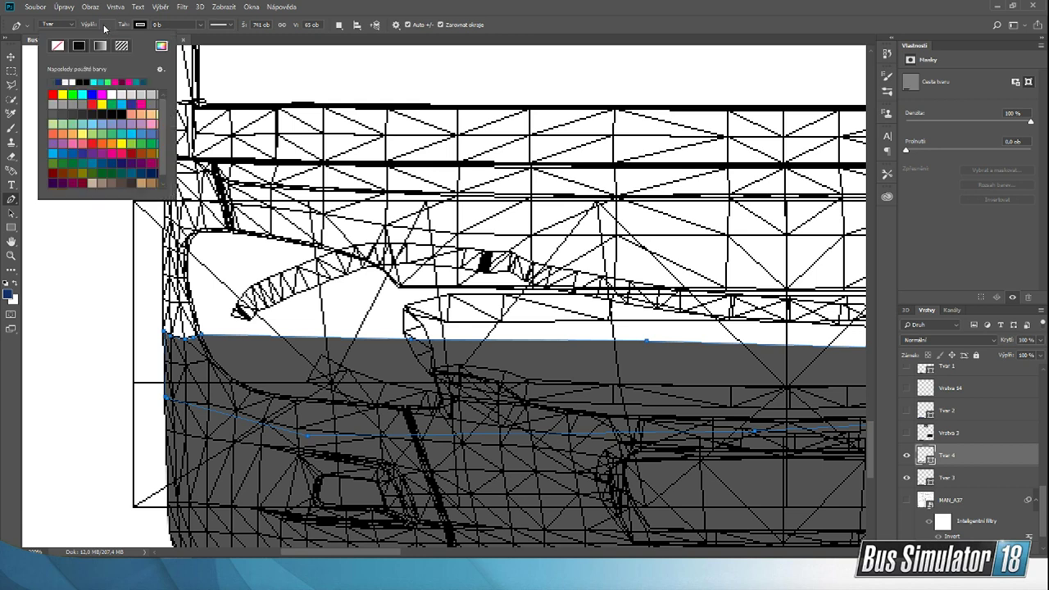
pyautogui.click(108, 81)
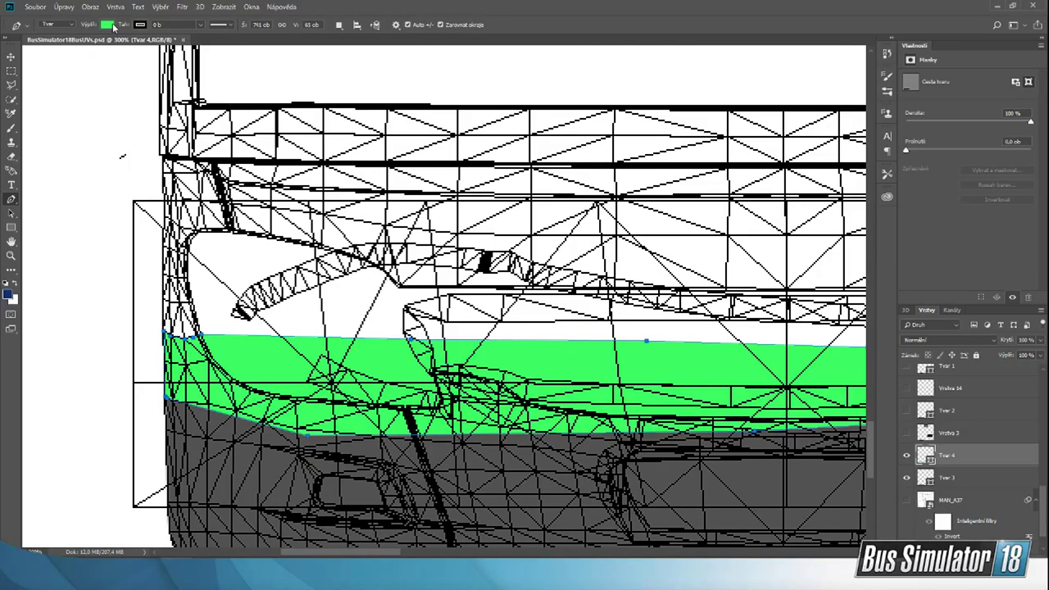
pyautogui.click(108, 25)
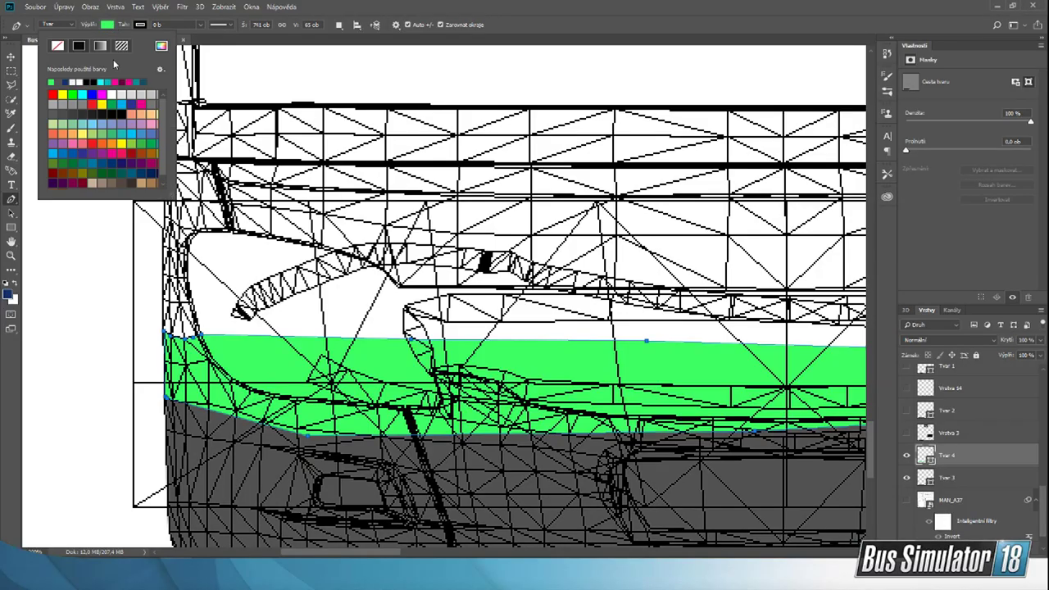
pyautogui.click(62, 163)
pyautogui.click(160, 46)
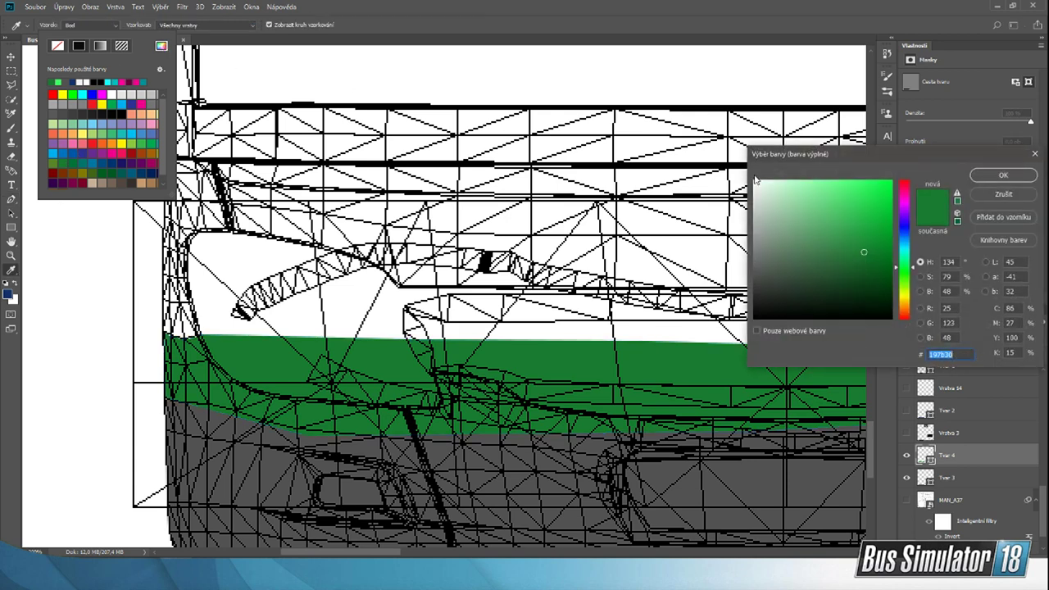
pyautogui.moveTo(859, 156); pyautogui.dragTo(685, 209)
pyautogui.click(656, 293)
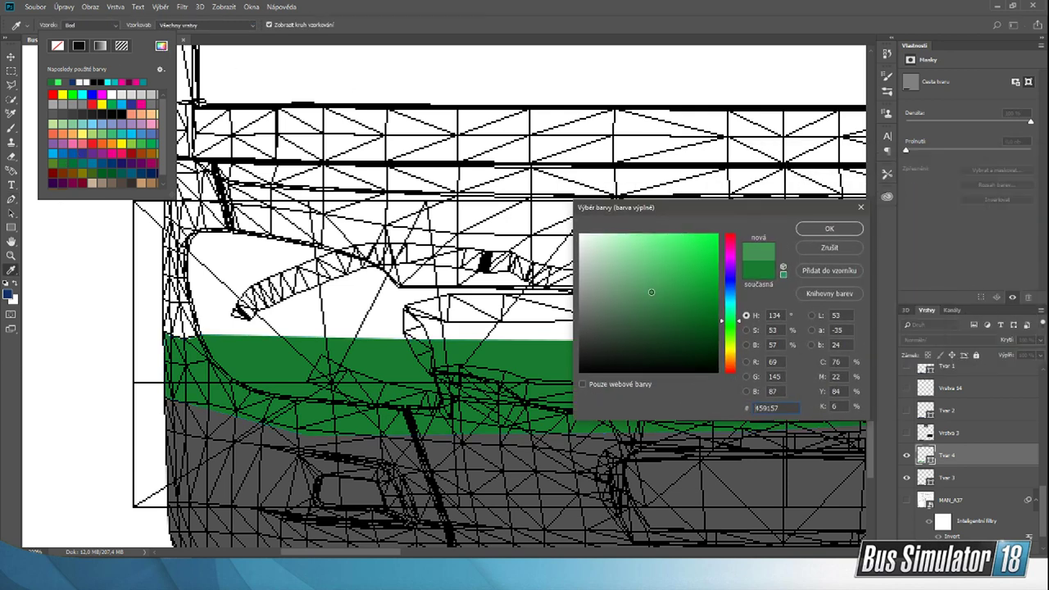
pyautogui.click(826, 228)
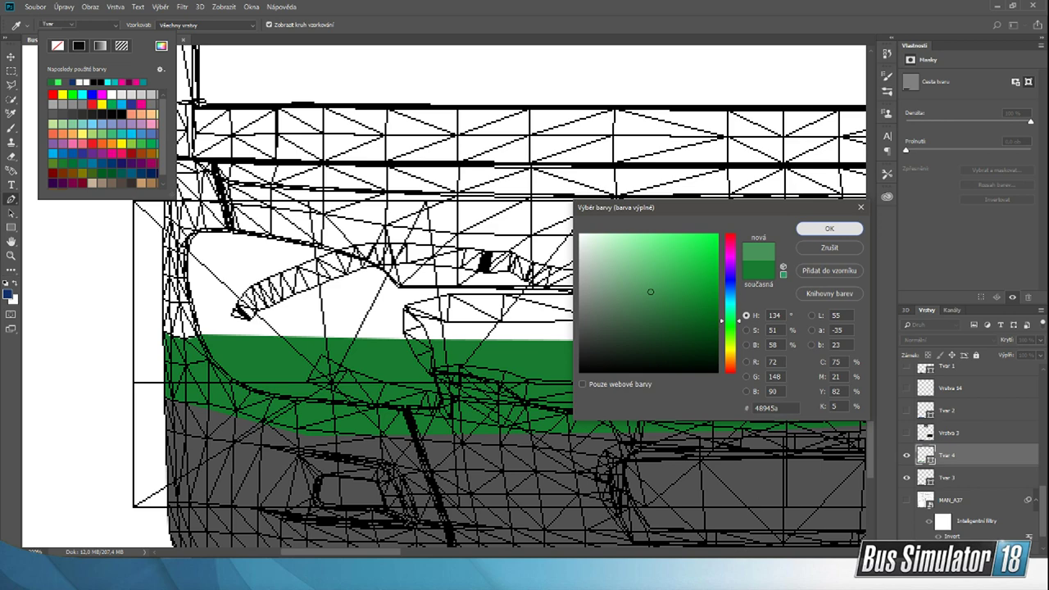
# Step: Switch to the dreiachsel reference photo in IrfanView, restore its window to half the screen and return to Photoshop
pyautogui.hotkey('alt', 'Tab')
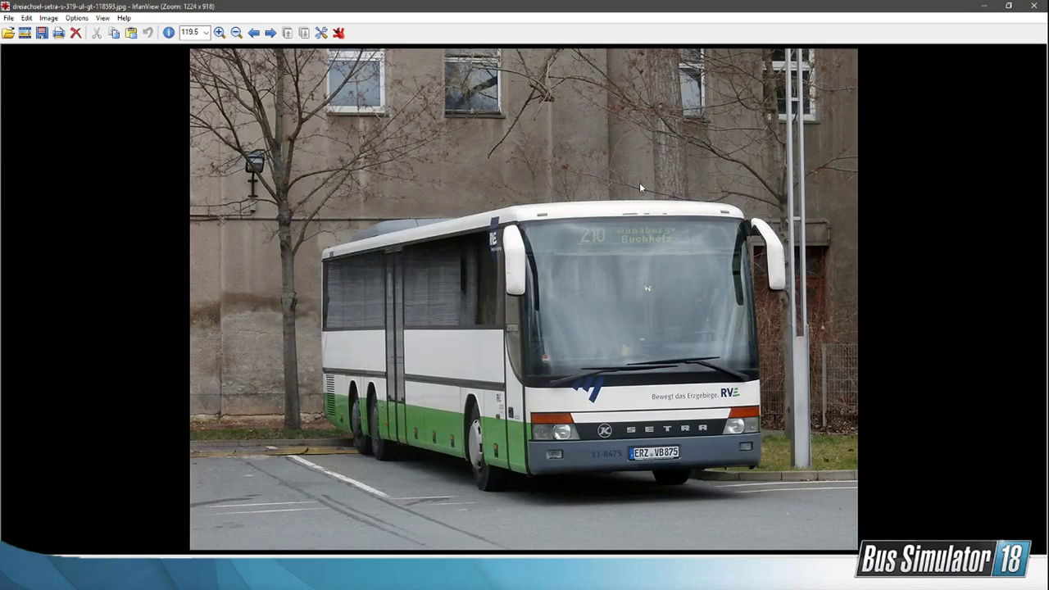
pyautogui.doubleClick(572, 5)
pyautogui.click(111, 20)
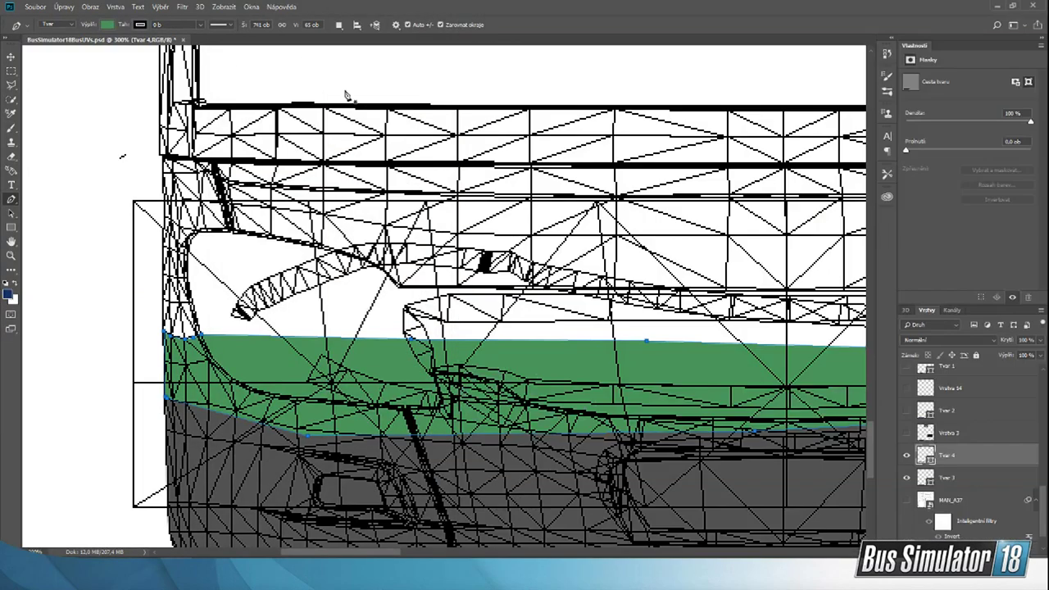
pyautogui.hotkey('alt', 'Tab')
# Step: Set the front band's fill to a more saturated green with hue 134° and compare it with the dreiachsel reference photo
pyautogui.click(118, 28)
pyautogui.click(106, 26)
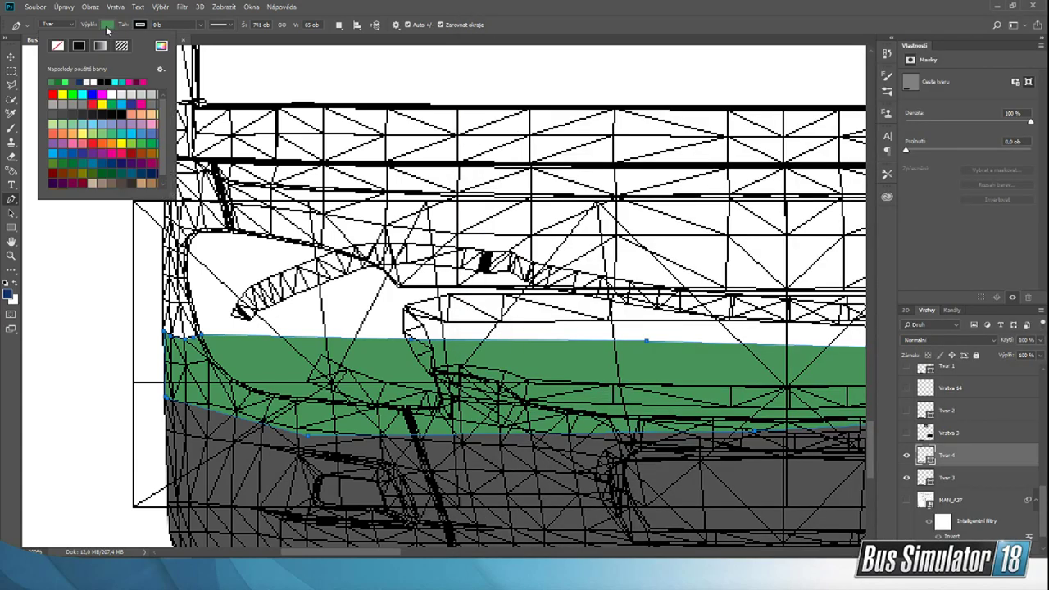
pyautogui.click(162, 46)
pyautogui.hotkey('alt', 'Tab')
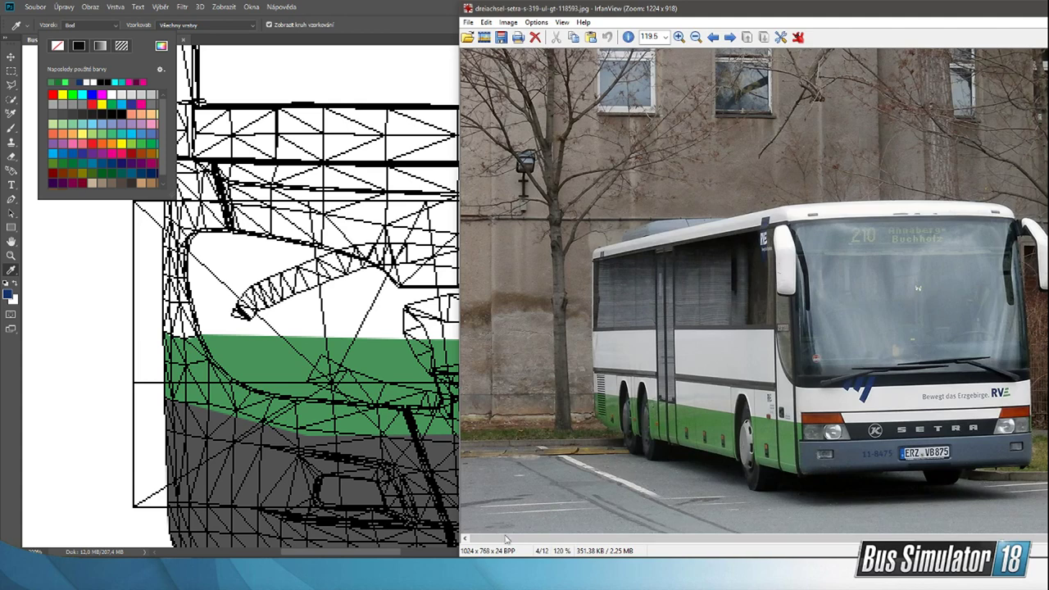
pyautogui.hotkey('alt', 'Tab')
pyautogui.moveTo(674, 211); pyautogui.dragTo(143, 223)
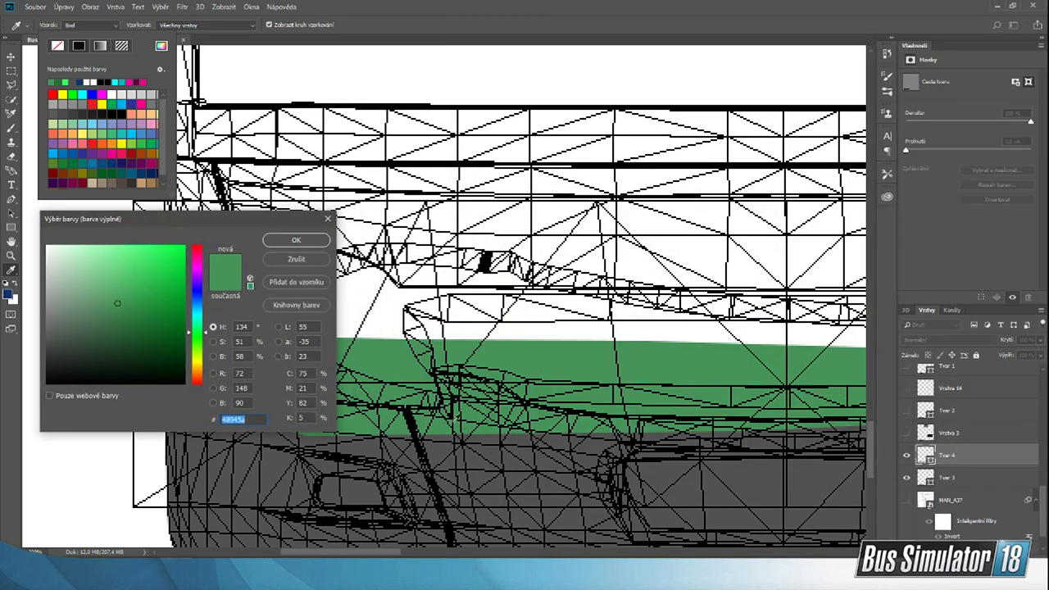
pyautogui.hotkey('alt', 'Tab')
pyautogui.hotkey('alt', 'Tab')
pyautogui.click(156, 288)
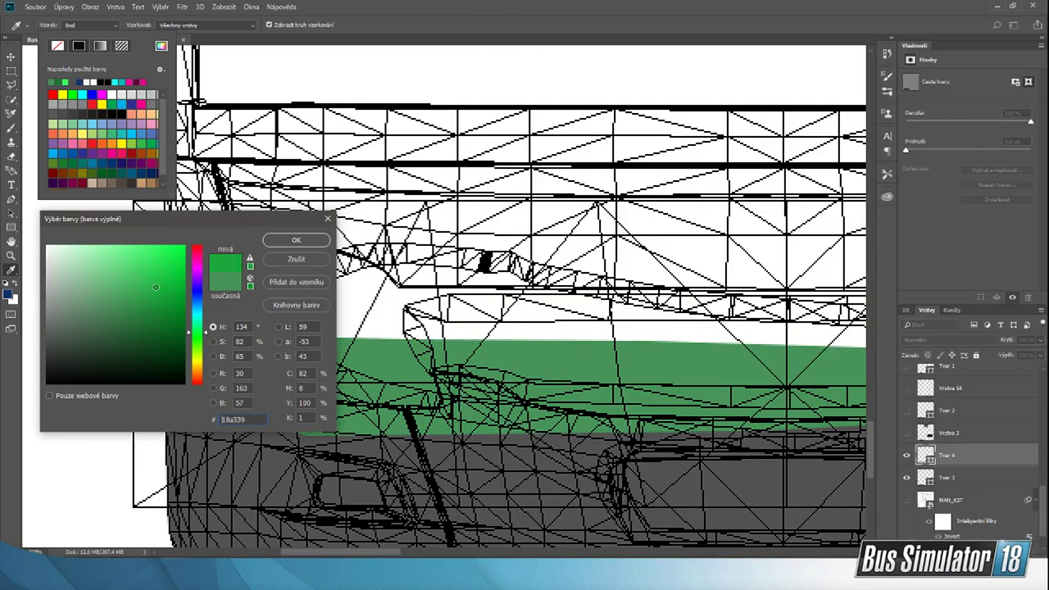
pyautogui.click(178, 284)
pyautogui.hotkey('alt', 'Tab')
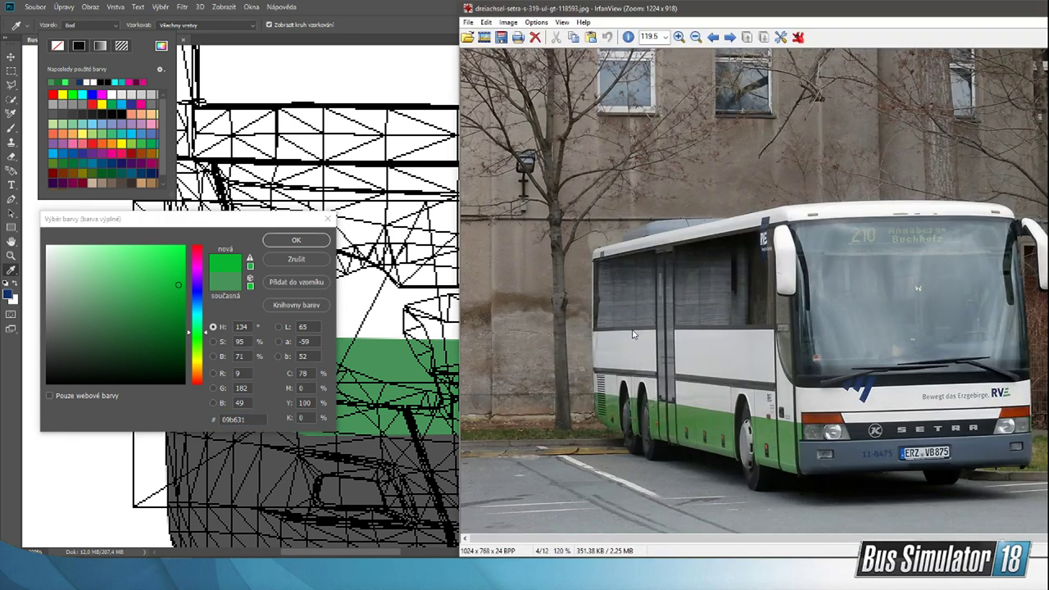
pyautogui.hotkey('alt', 'Tab')
pyautogui.click(172, 287)
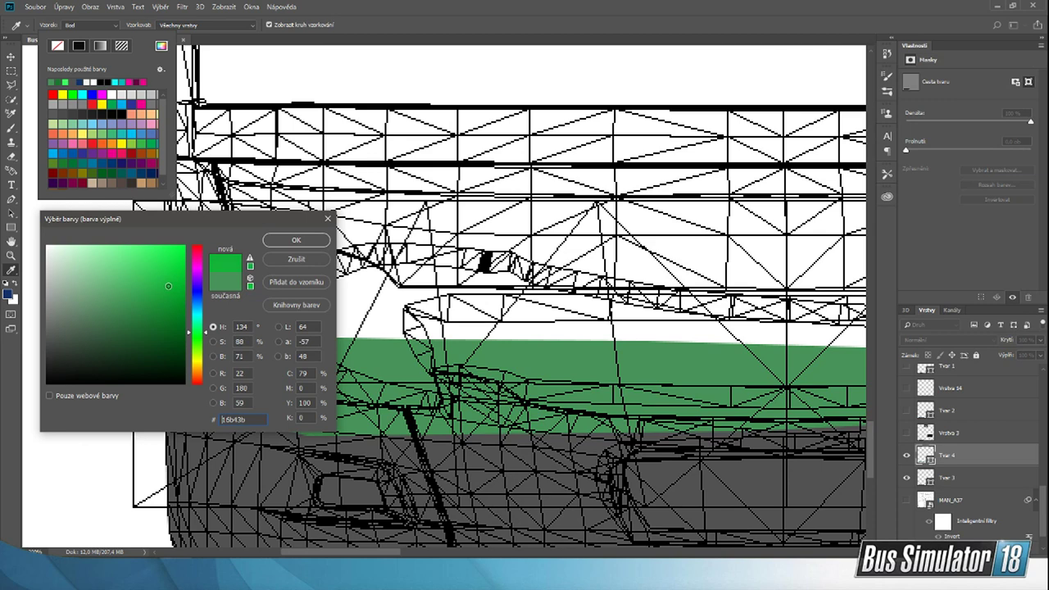
pyautogui.moveTo(168, 286); pyautogui.dragTo(164, 293)
pyautogui.click(296, 240)
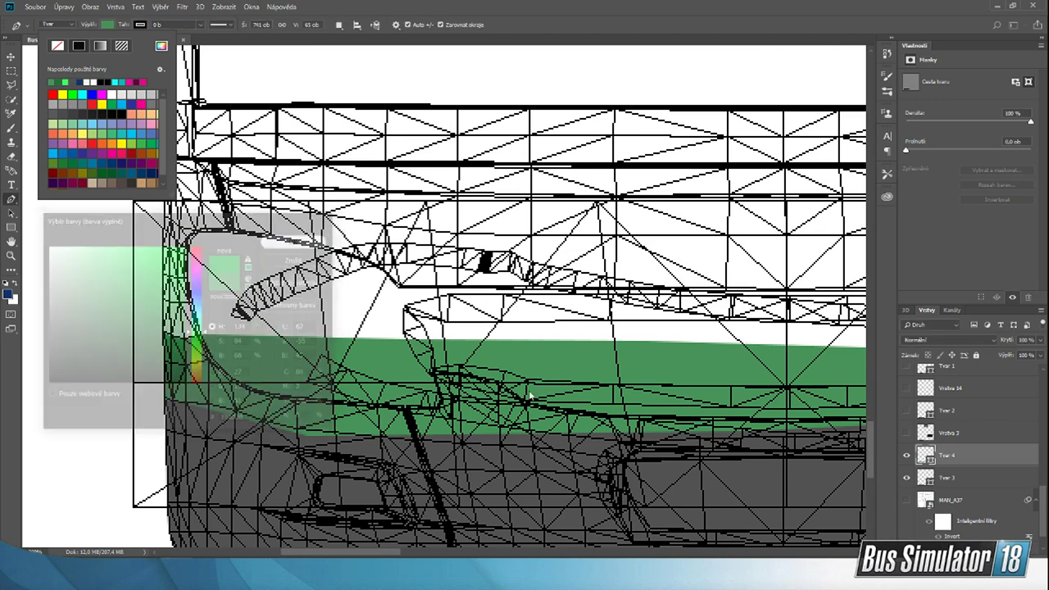
pyautogui.moveTo(365, 556); pyautogui.dragTo(401, 556)
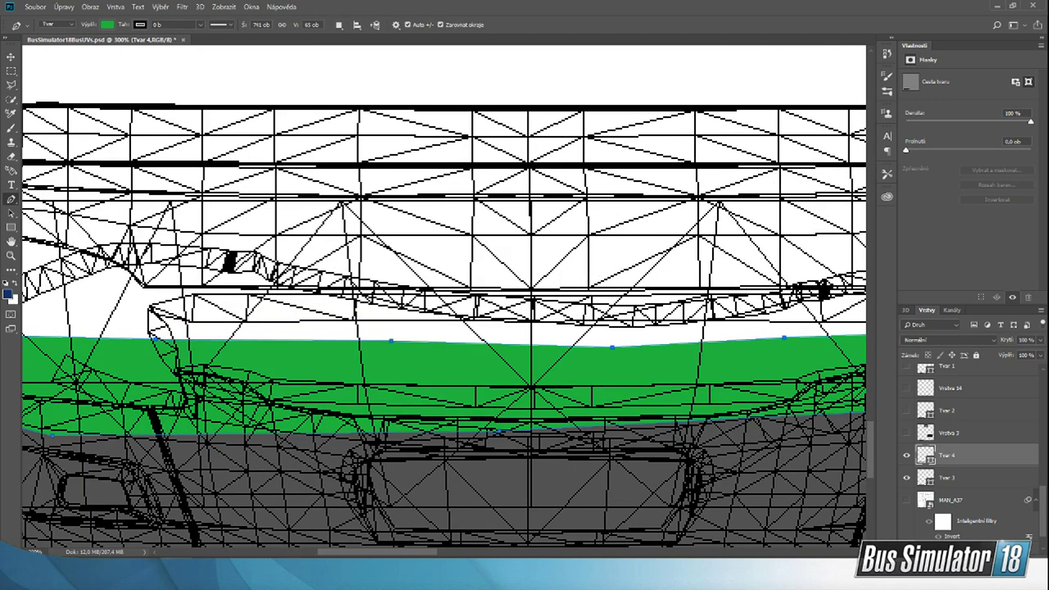
pyautogui.hotkey('alt', 'Tab')
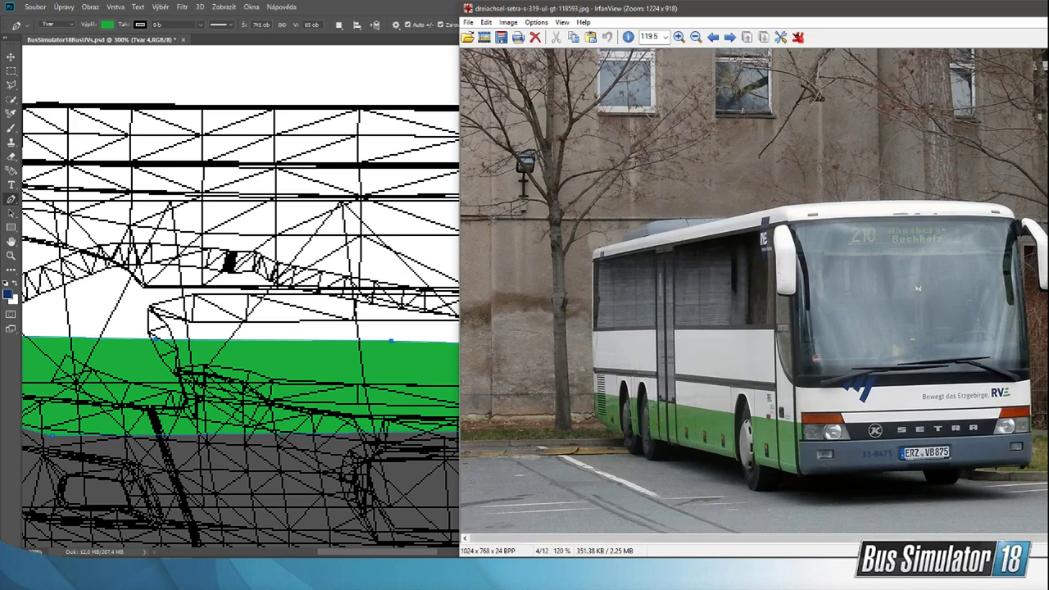
# Step: View the setra-s315ul-regionalverkehr-erzgebirge reference photo in IrfanView, minimise it and return to Photoshop
pyautogui.hotkey('alt', 'Tab')
pyautogui.doubleClick(696, 181)
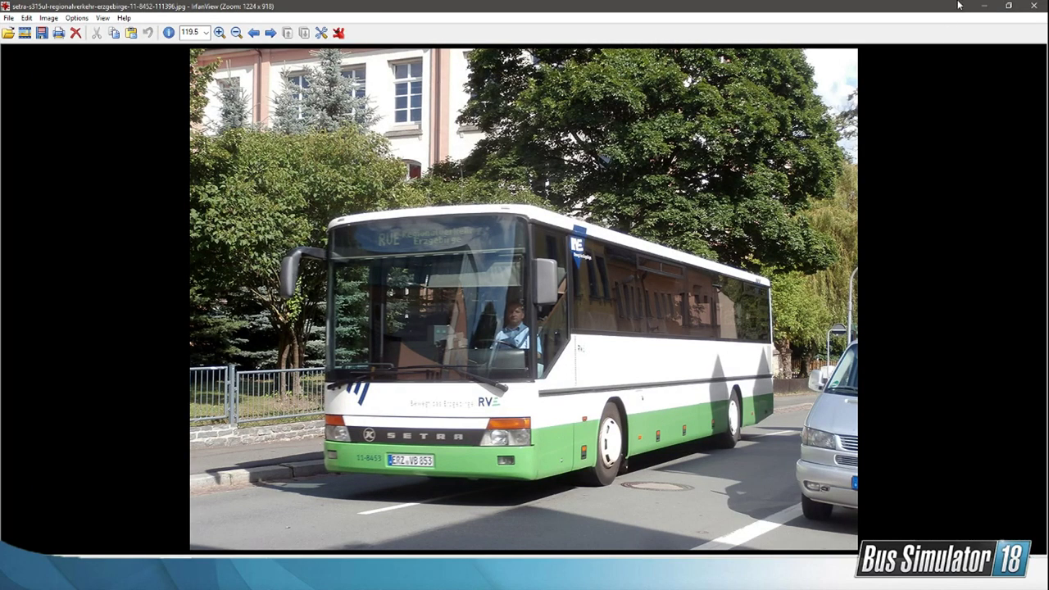
pyautogui.click(986, 6)
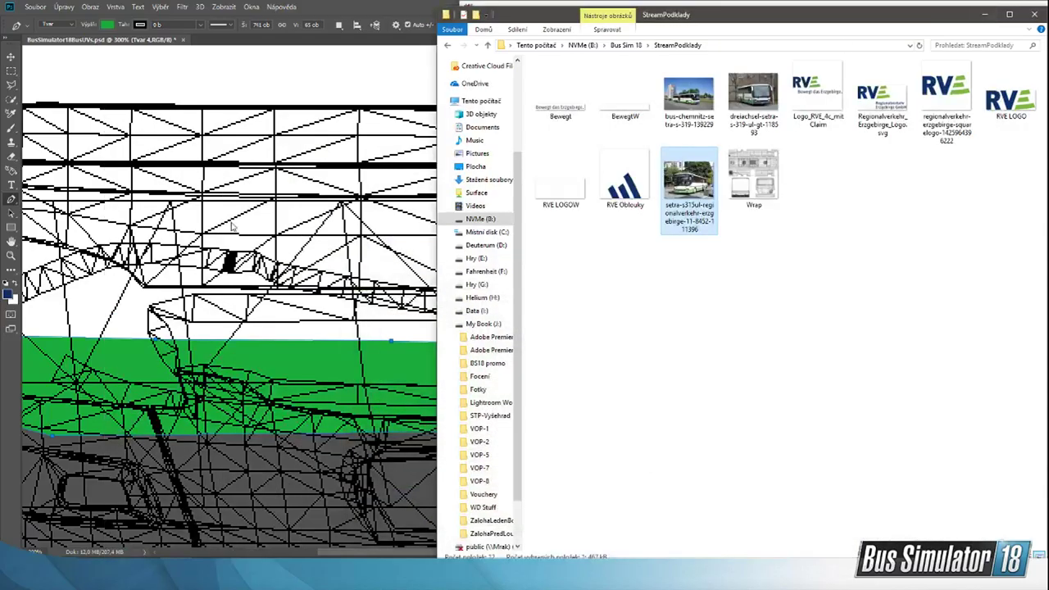
pyautogui.click(312, 5)
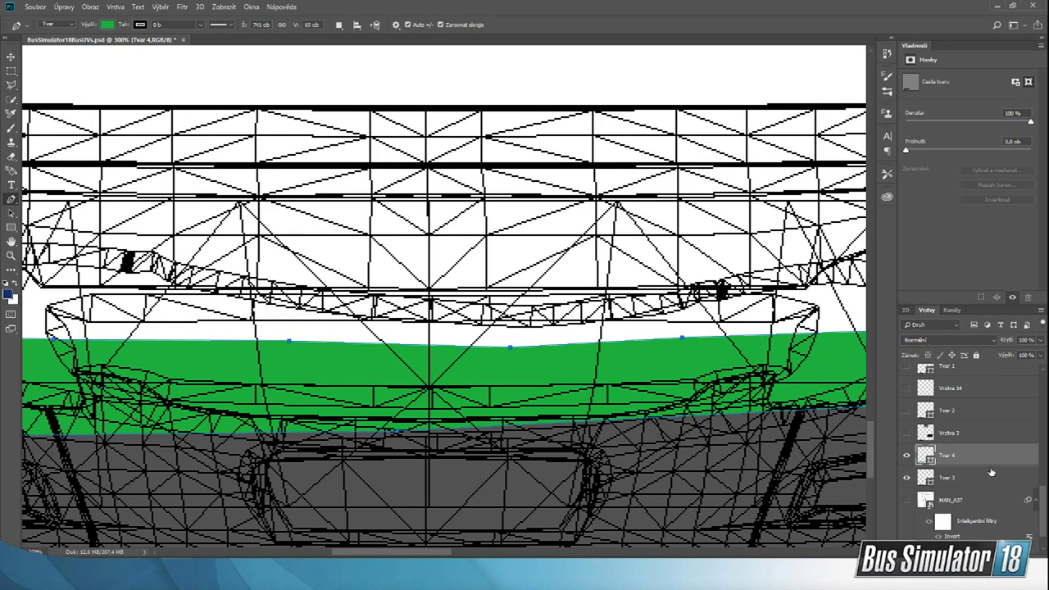
# Step: Place the green front band's layer directly beneath the dark grey bumper shape's layer
pyautogui.moveTo(990, 460); pyautogui.dragTo(988, 487)
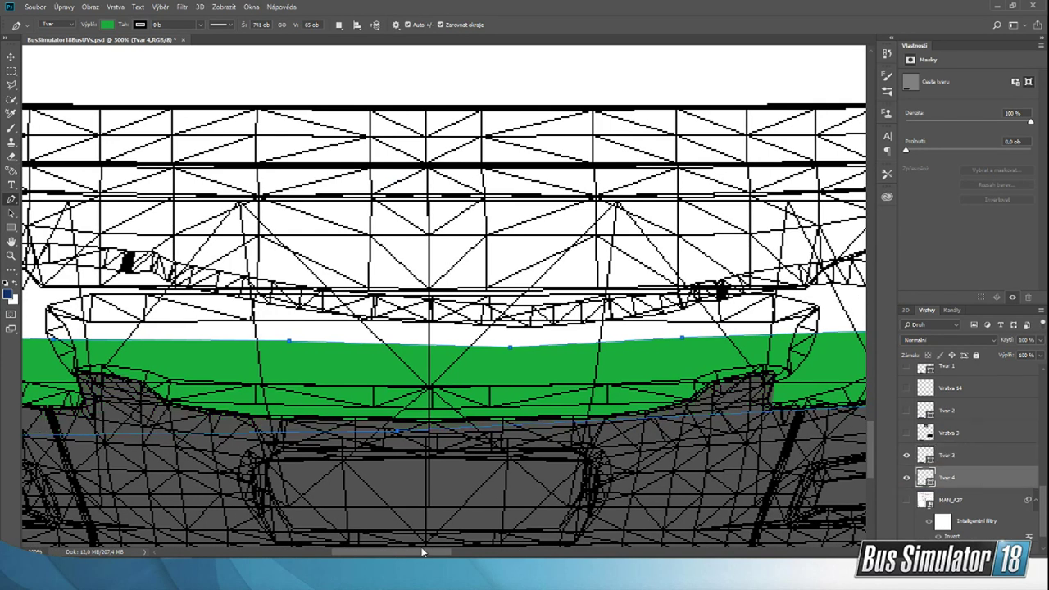
pyautogui.moveTo(423, 552); pyautogui.dragTo(389, 548)
pyautogui.click(11, 57)
pyautogui.click(278, 217)
pyautogui.scroll(1, 72, 290)
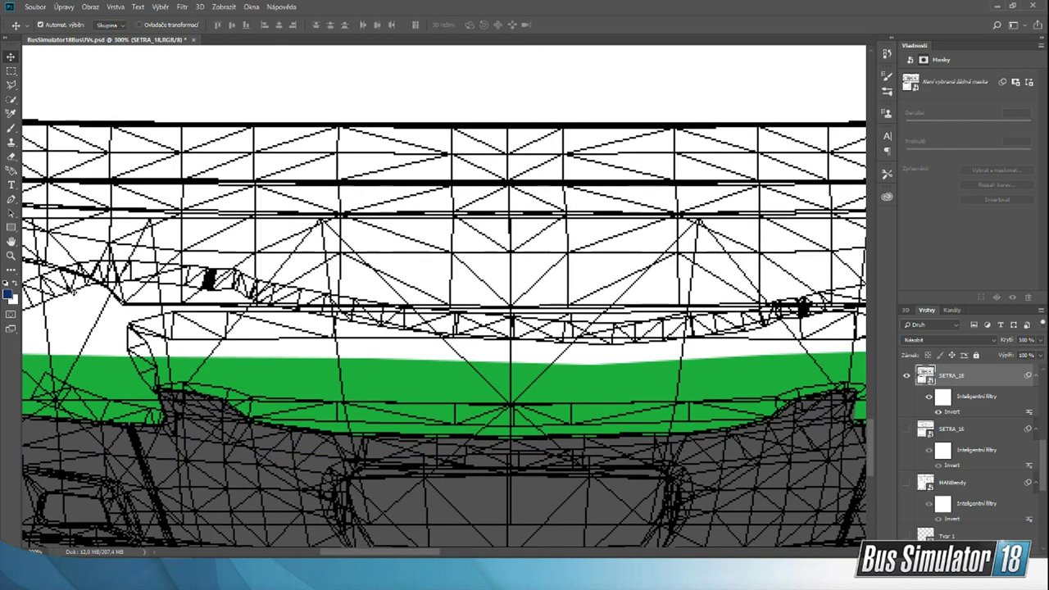
pyautogui.click(10, 255)
pyautogui.click(58, 24)
pyautogui.click(292, 202)
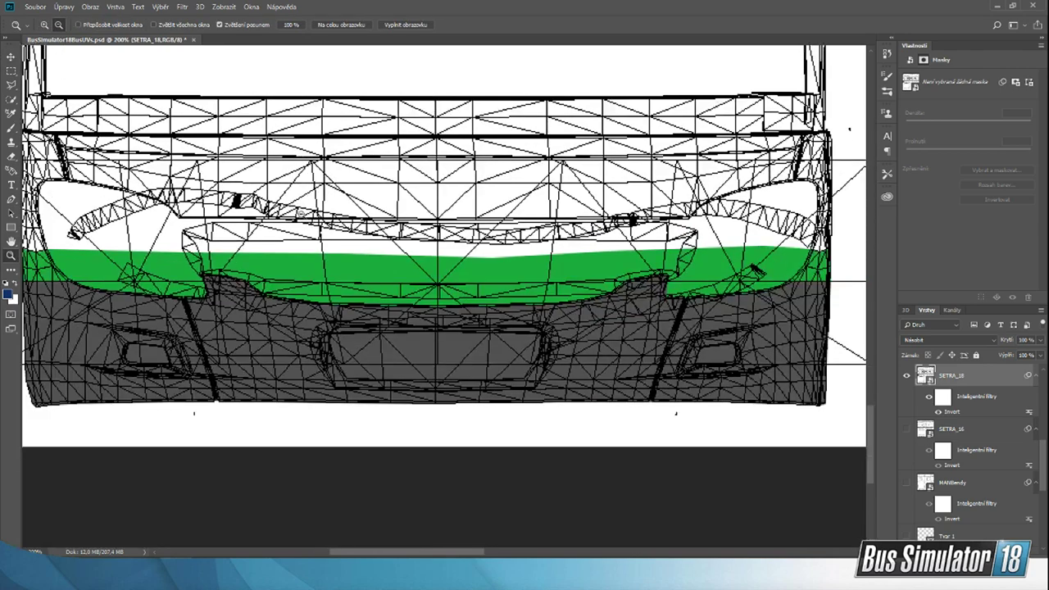
pyautogui.click(301, 217)
pyautogui.scroll(2, 246, 201)
# Step: Save the livery as a PNG over the existing Wrap file in B:\Bus Sim 18\StreamPodklady, using the large file size option
pyautogui.click(36, 6)
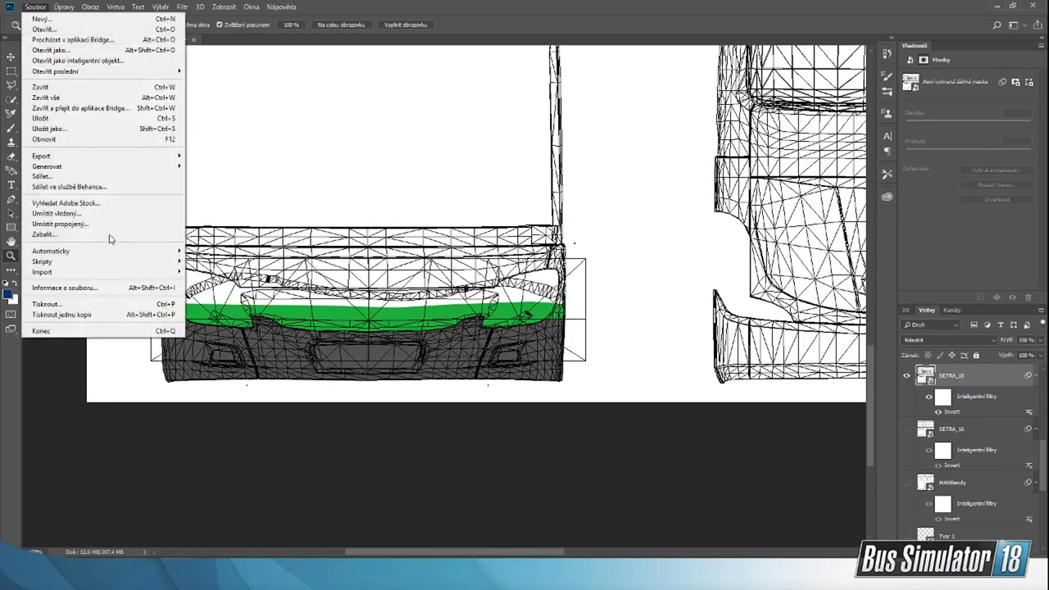
pyautogui.click(78, 129)
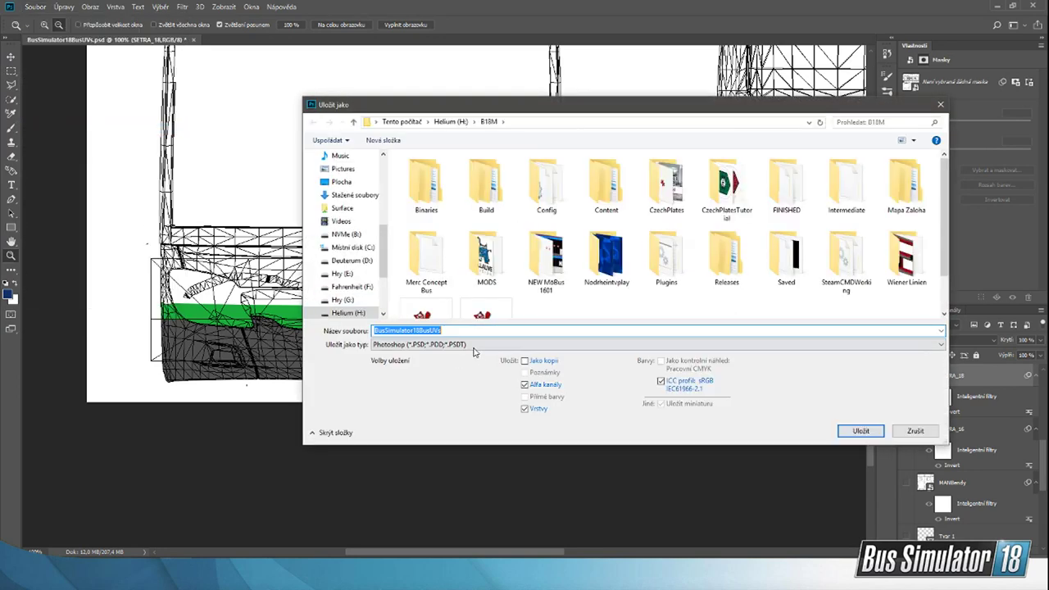
pyautogui.click(474, 345)
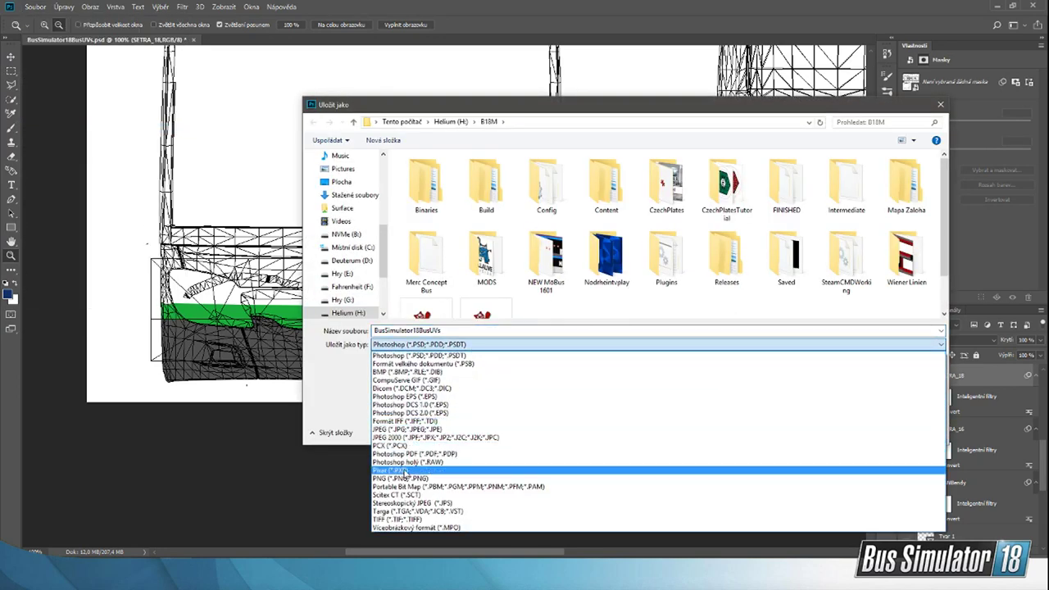
pyautogui.click(401, 479)
pyautogui.click(338, 234)
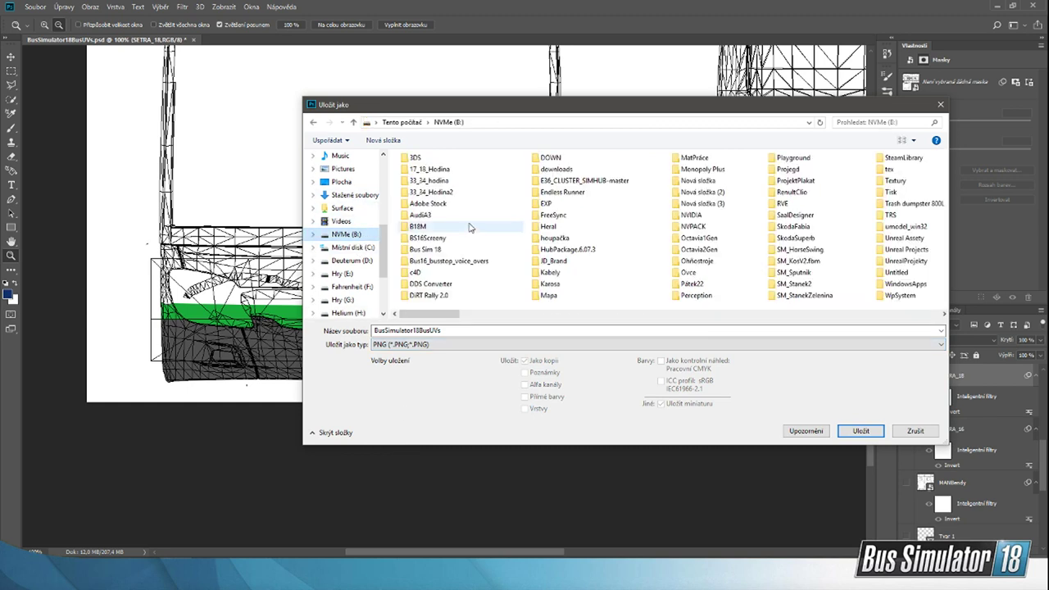
pyautogui.doubleClick(430, 249)
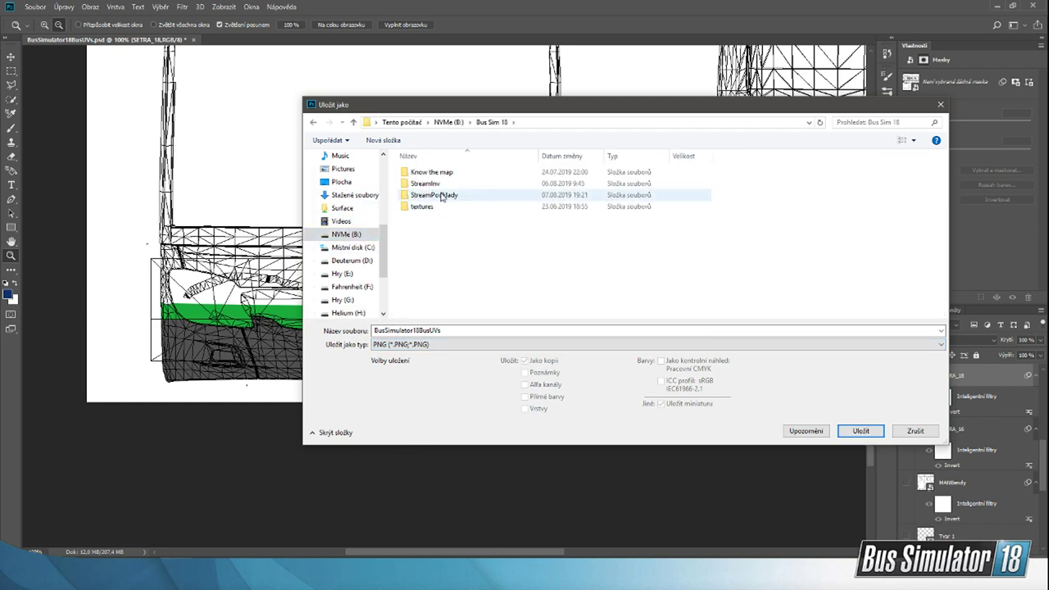
pyautogui.click(441, 197)
pyautogui.doubleClick(441, 197)
pyautogui.click(847, 195)
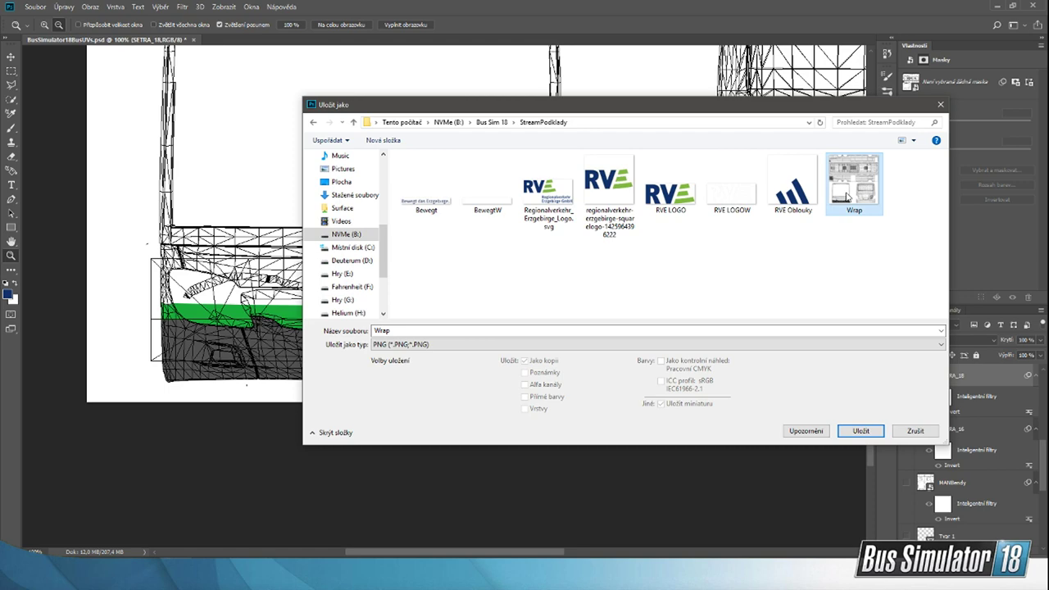
pyautogui.click(861, 431)
pyautogui.click(550, 294)
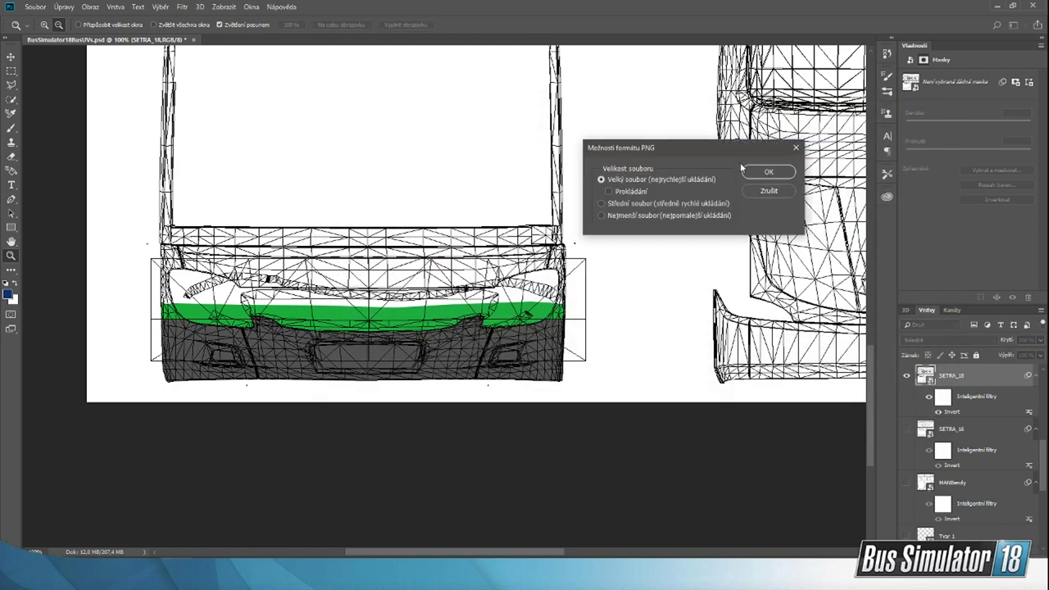
pyautogui.click(765, 172)
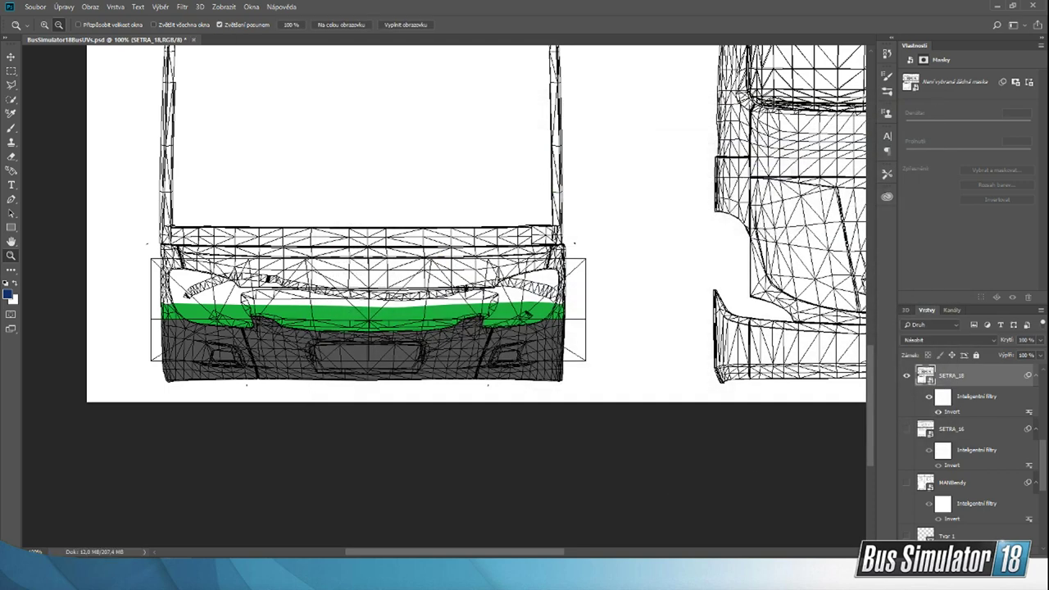
# Step: Switch to Unreal Editor, close the ModInfo window, then reimport and save the LivestreamW texture
pyautogui.click(711, 574)
pyautogui.click(657, 529)
pyautogui.click(710, 574)
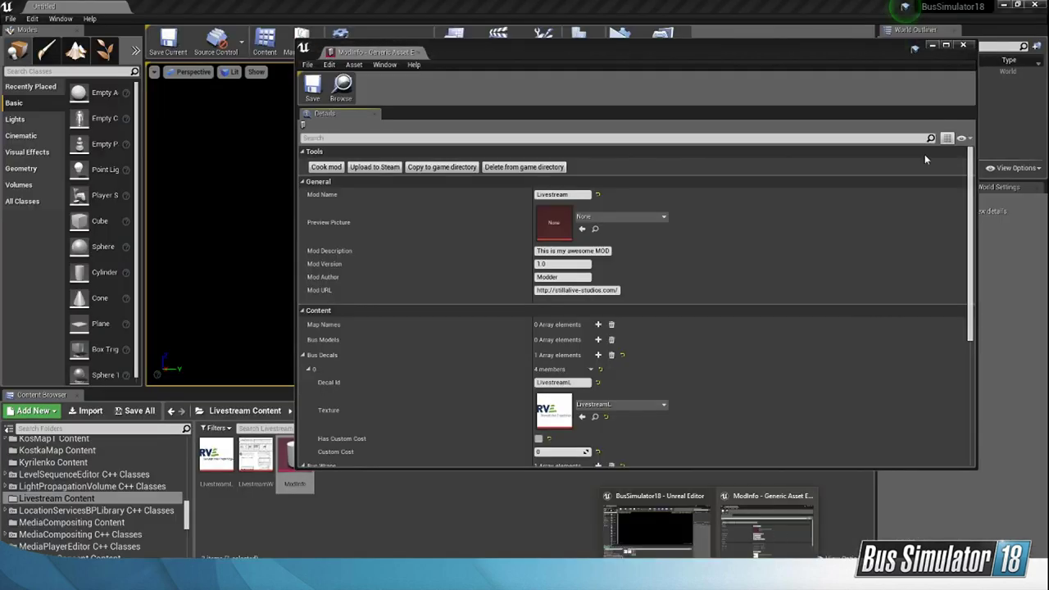
pyautogui.click(964, 45)
pyautogui.doubleClick(256, 454)
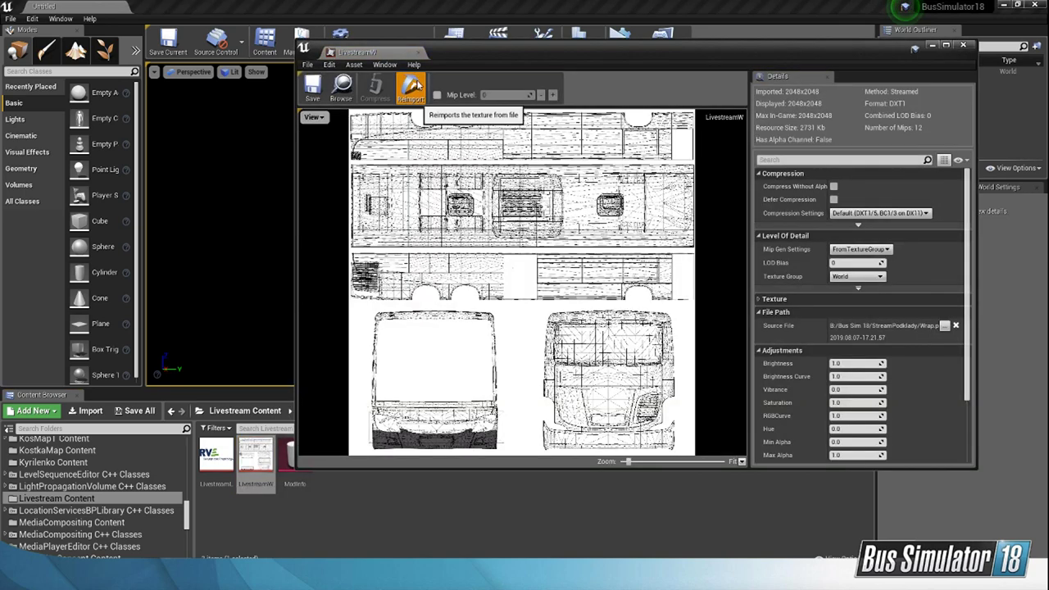
pyautogui.click(411, 86)
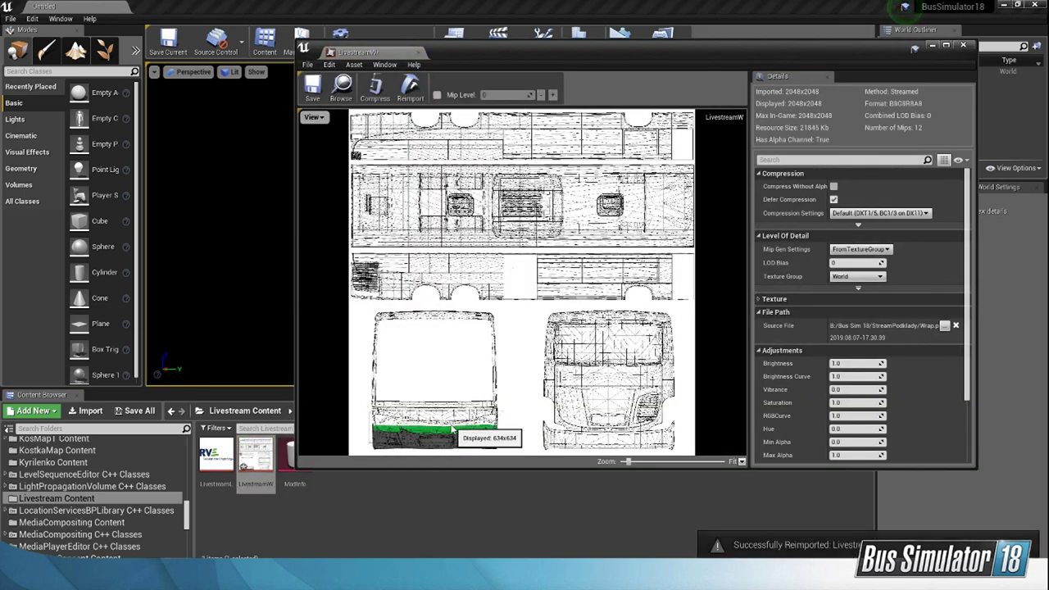
pyautogui.click(313, 86)
pyautogui.click(963, 45)
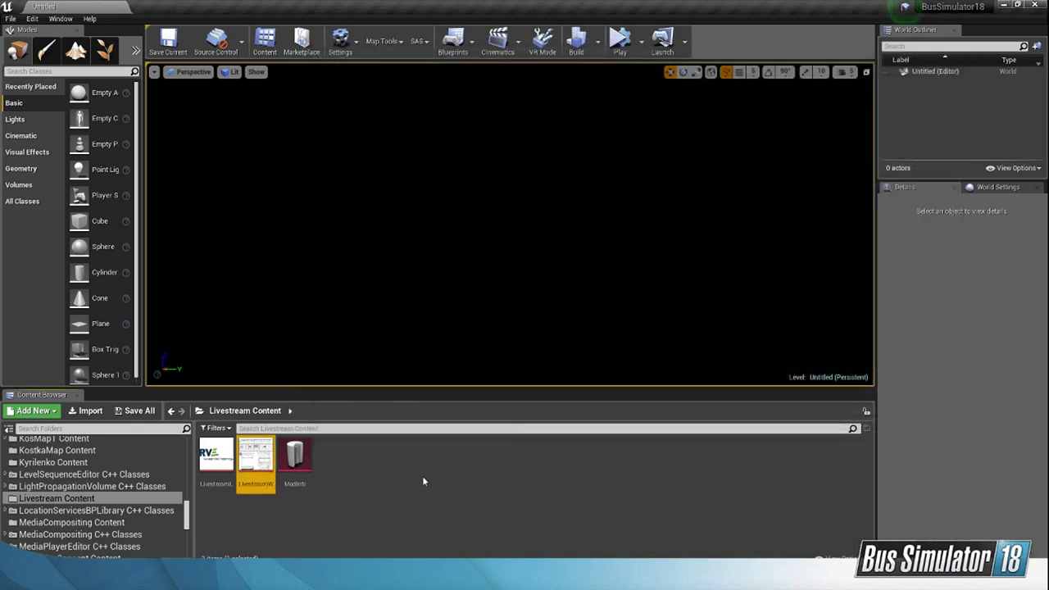
# Step: Reopen the ModInfo asset and cook the Livestream mod
pyautogui.doubleClick(295, 457)
pyautogui.click(328, 166)
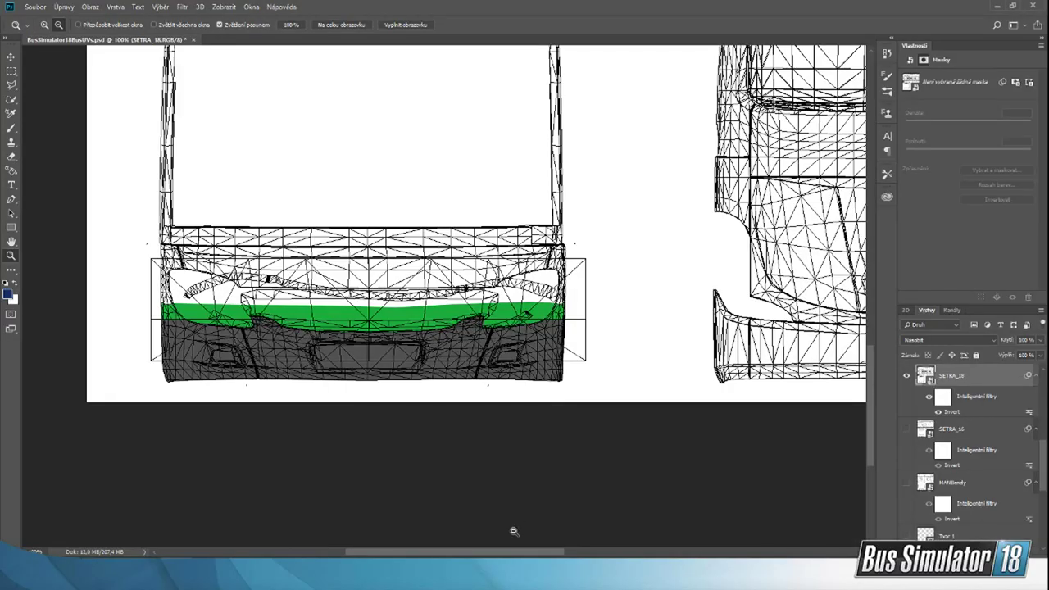
# Step: Examine the lower side panel's wireframe in Photoshop and compare it with the dreiachsel reference photo
pyautogui.hscroll(10, 486, 405)
pyautogui.scroll(10, 487, 400)
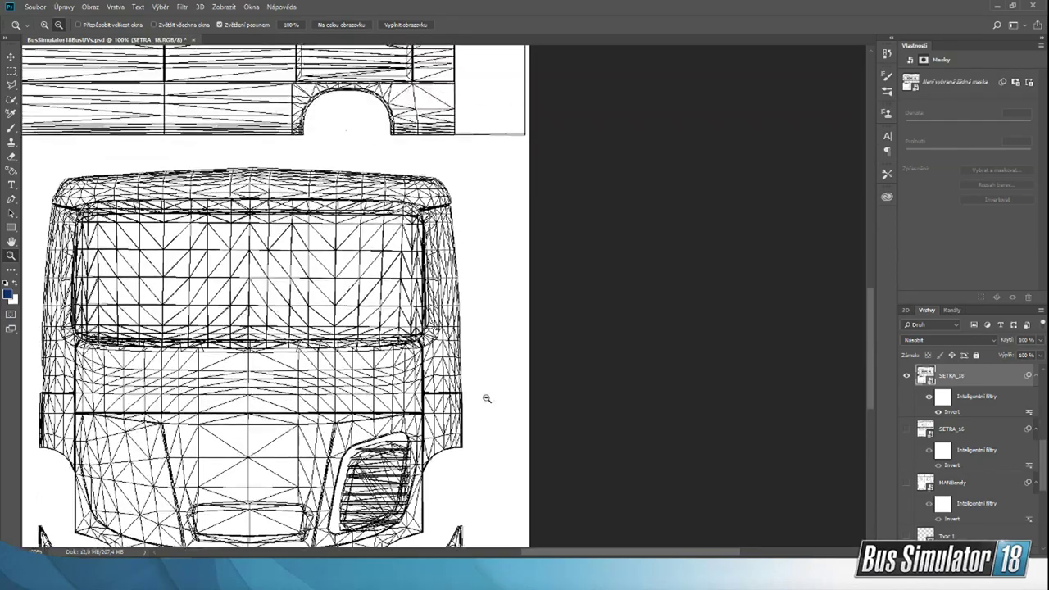
pyautogui.scroll(6, 492, 396)
pyautogui.hscroll(-1, 571, 554)
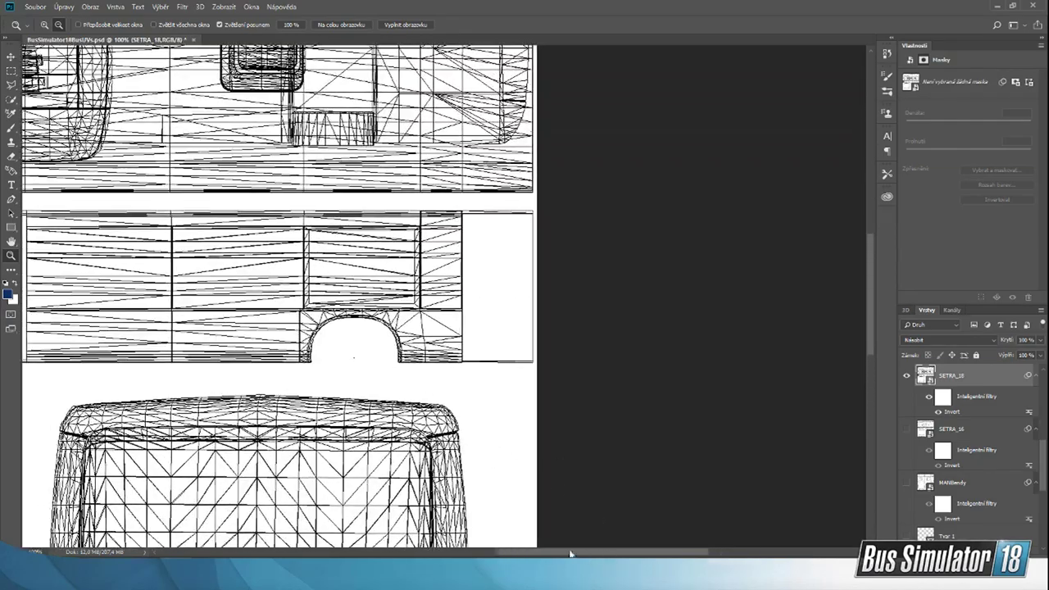
pyautogui.moveTo(571, 553)
pyautogui.mouseDown()
pyautogui.moveTo(419, 543)
pyautogui.moveTo(557, 545)
pyautogui.mouseUp()
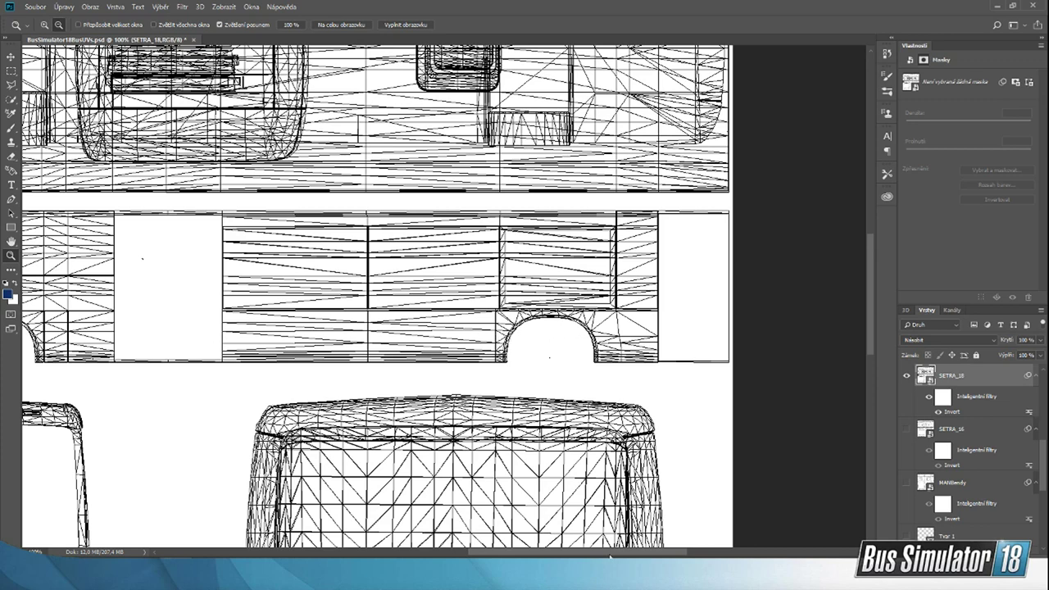
pyautogui.moveTo(610, 557); pyautogui.dragTo(537, 558)
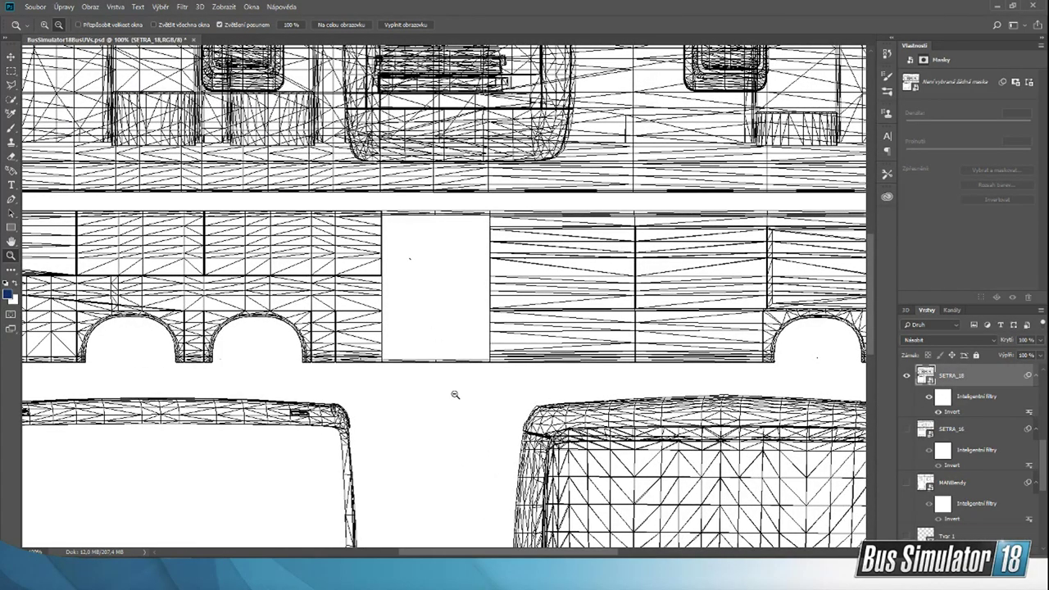
pyautogui.moveTo(508, 555); pyautogui.dragTo(596, 543)
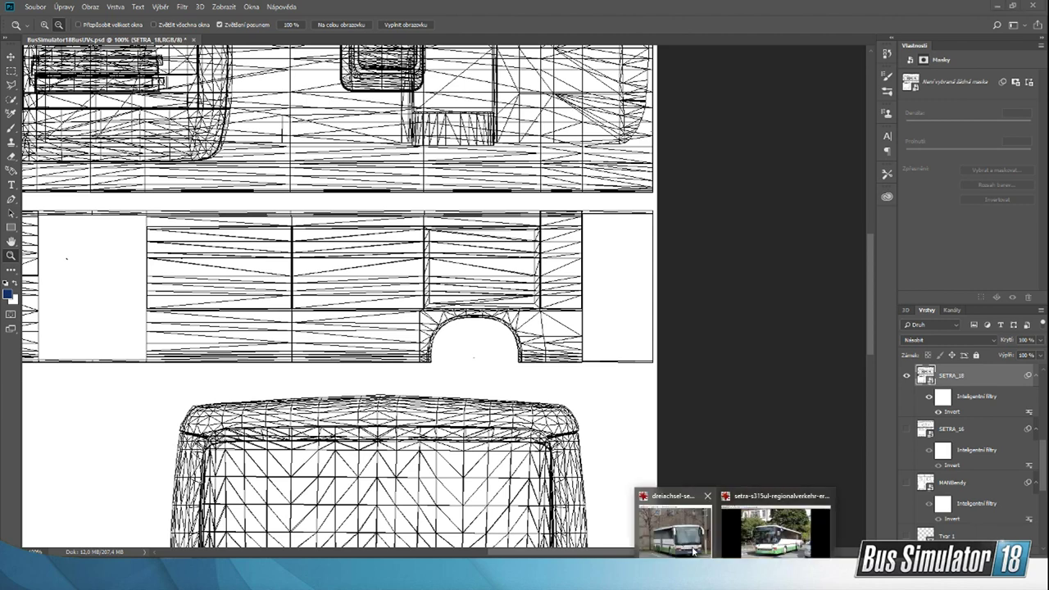
pyautogui.click(675, 525)
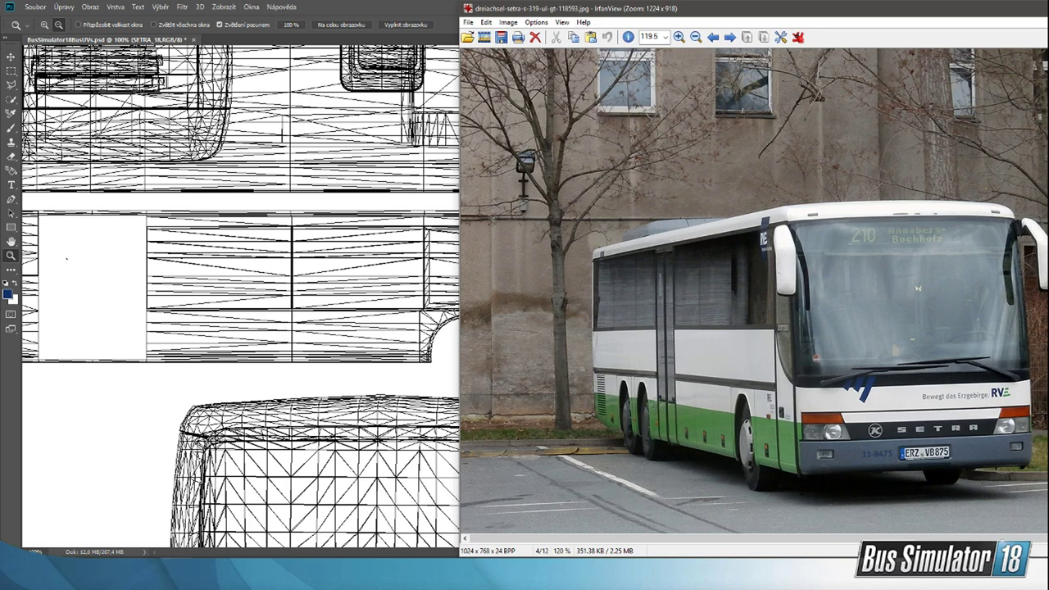
# Step: Dismiss the cooking console, copy the Livestream mod to the game directory and launch Bus Simulator 18 from Steam
pyautogui.click(647, 578)
pyautogui.press('Return')
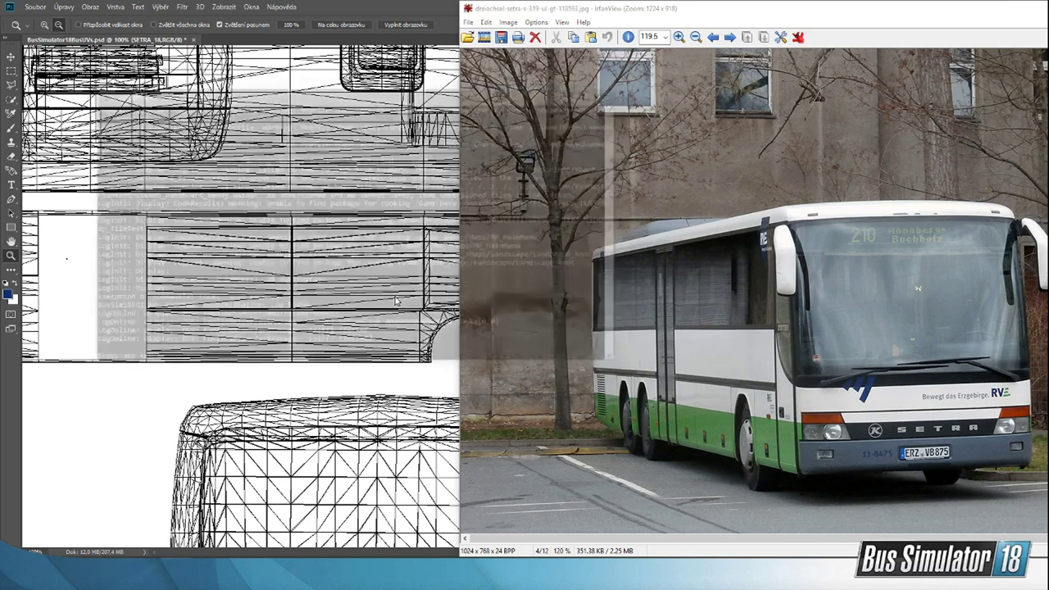
pyautogui.moveTo(708, 576)
pyautogui.click(765, 529)
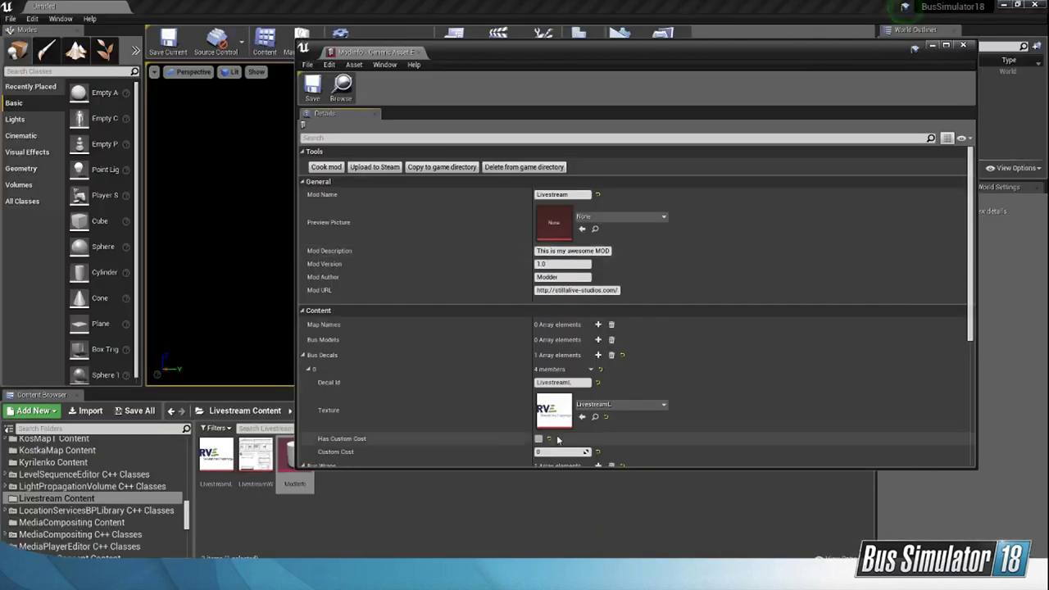
pyautogui.click(442, 166)
pyautogui.press('Return')
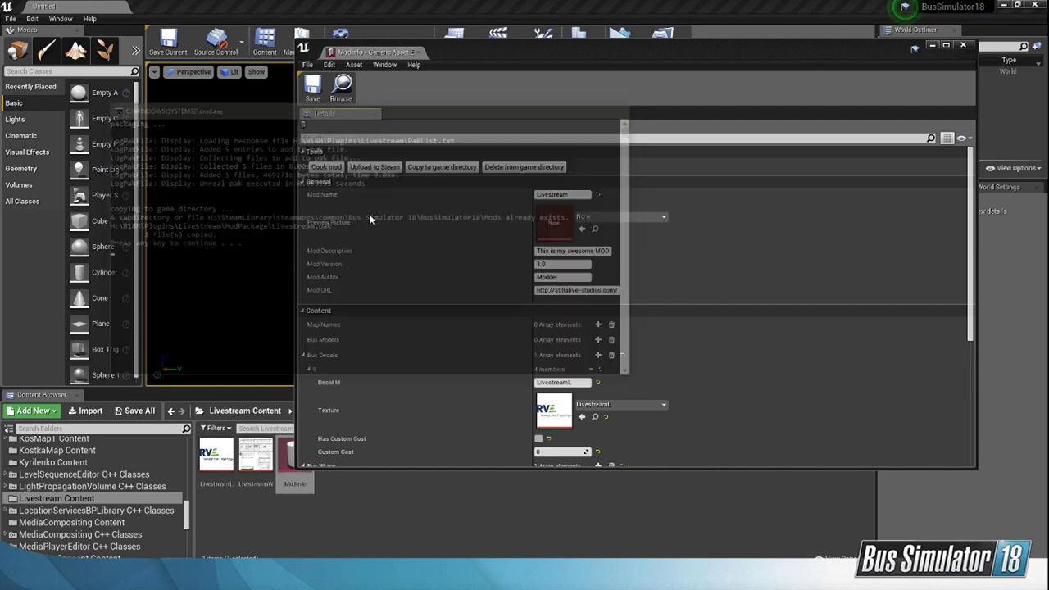
pyautogui.click(449, 577)
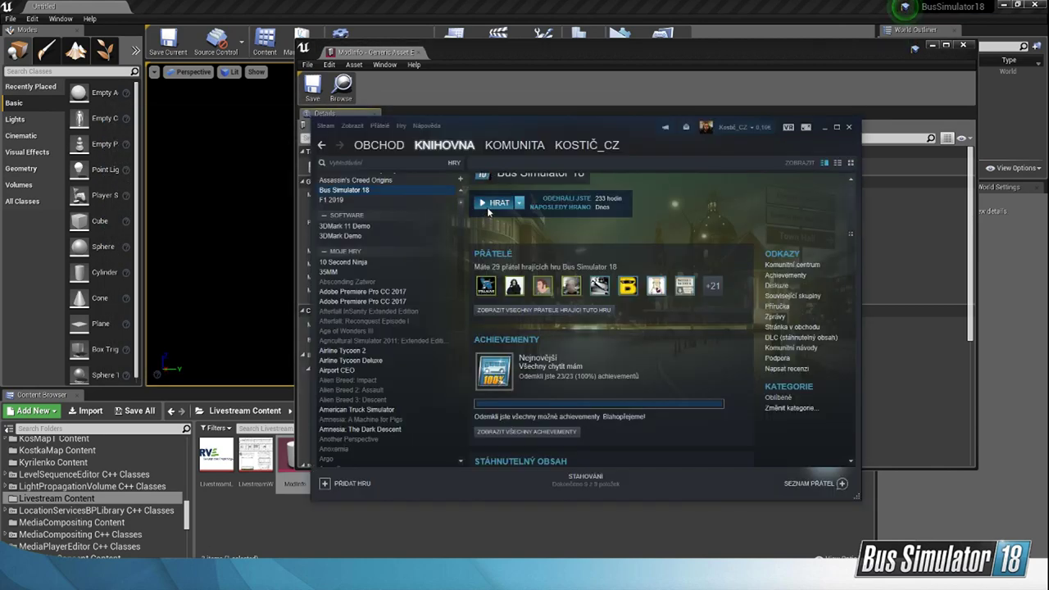
pyautogui.click(489, 205)
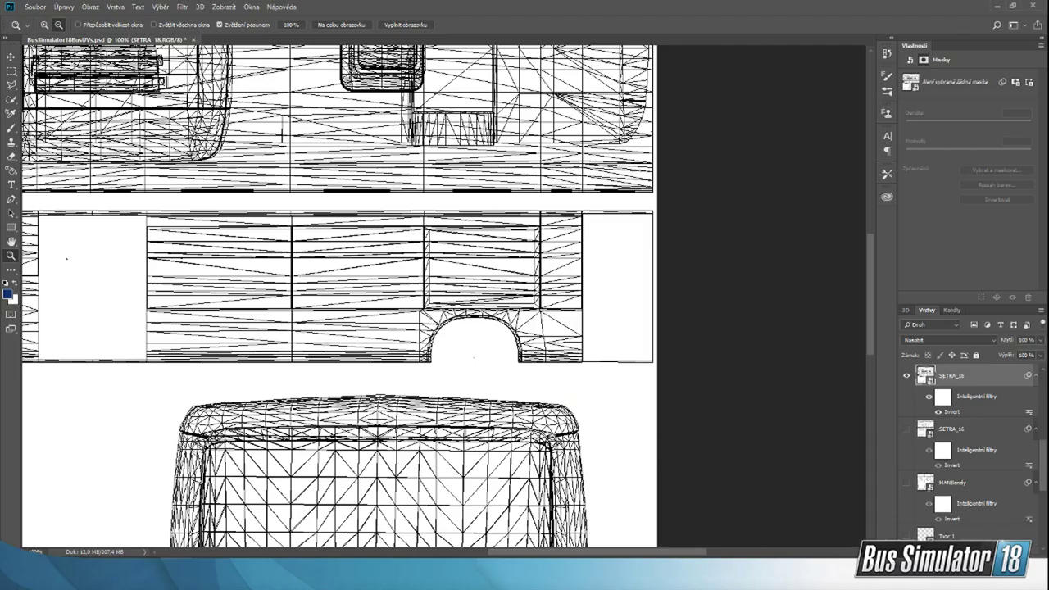
# Step: Activate the Pen tool for work near the lower side panel's wheel arch and set its shape fill to the recently used green
pyautogui.scroll(2, 447, 295)
pyautogui.click(46, 26)
pyautogui.click(572, 405)
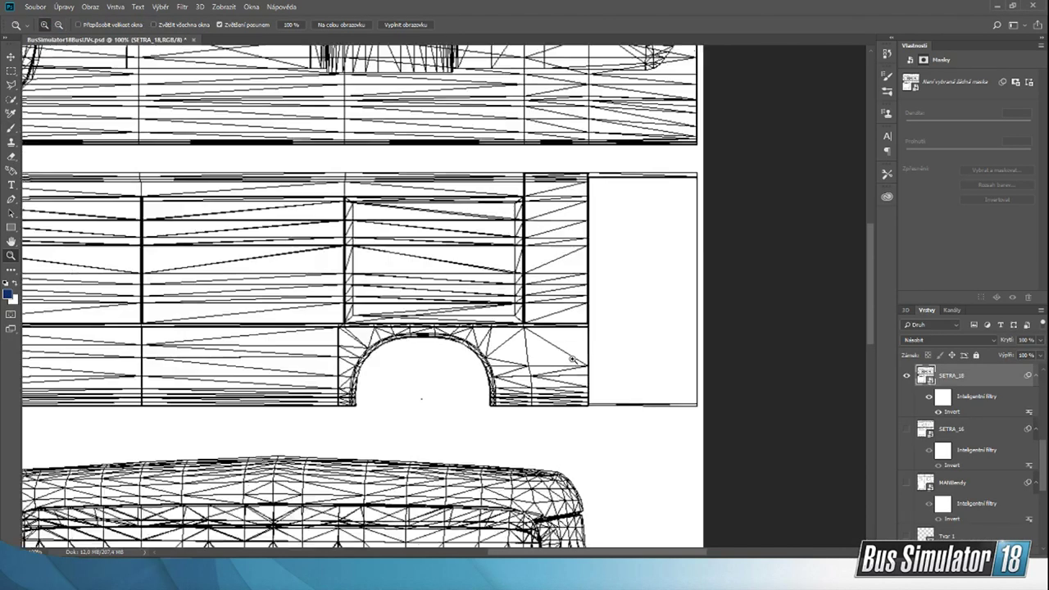
pyautogui.click(572, 359)
pyautogui.click(12, 201)
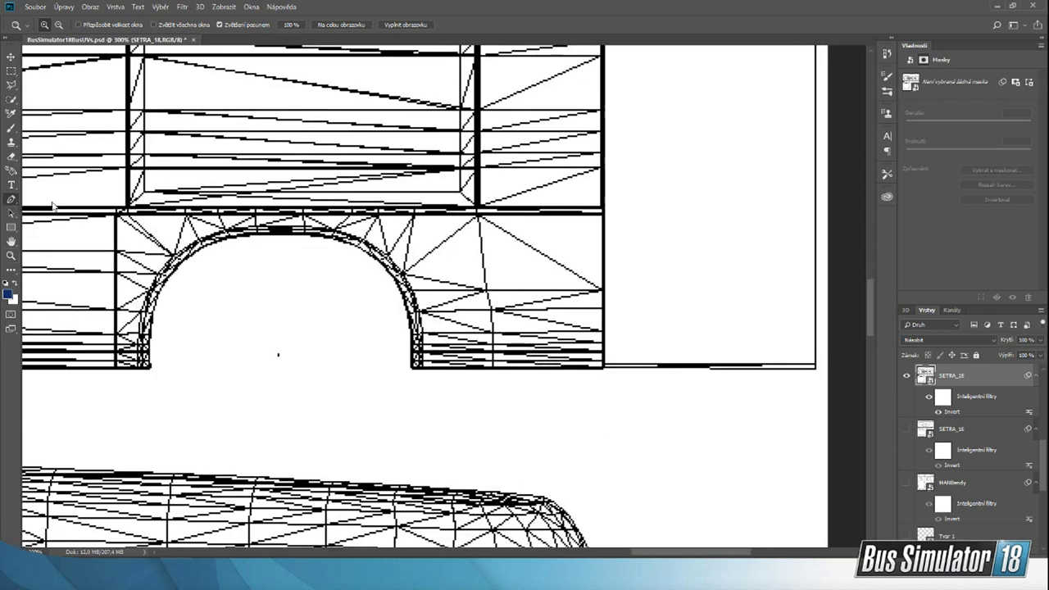
pyautogui.scroll(4, 492, 205)
pyautogui.scroll(-3, 603, 349)
pyautogui.scroll(-3, 610, 426)
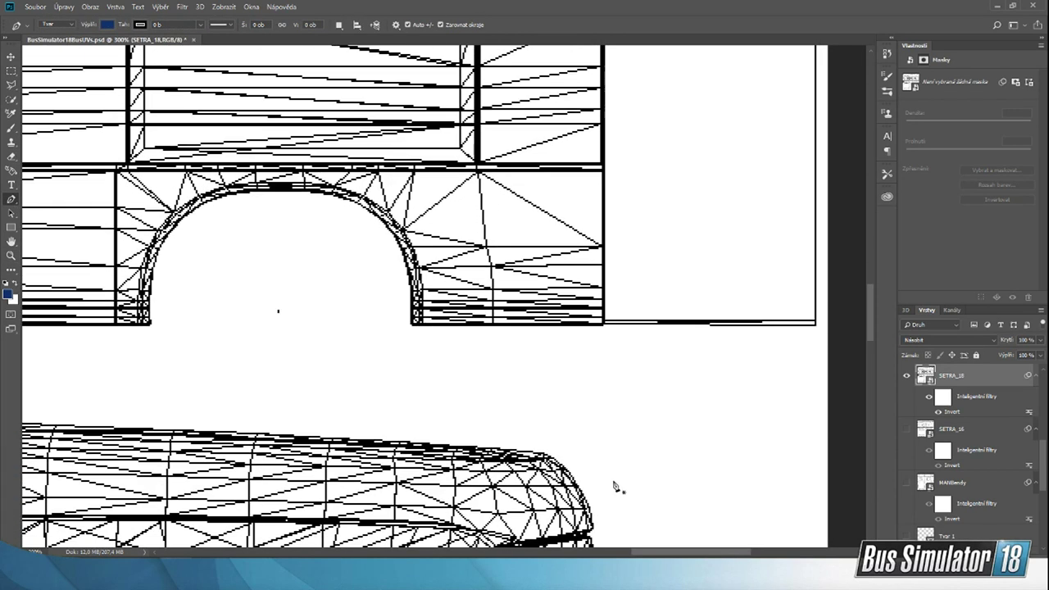
pyautogui.click(109, 24)
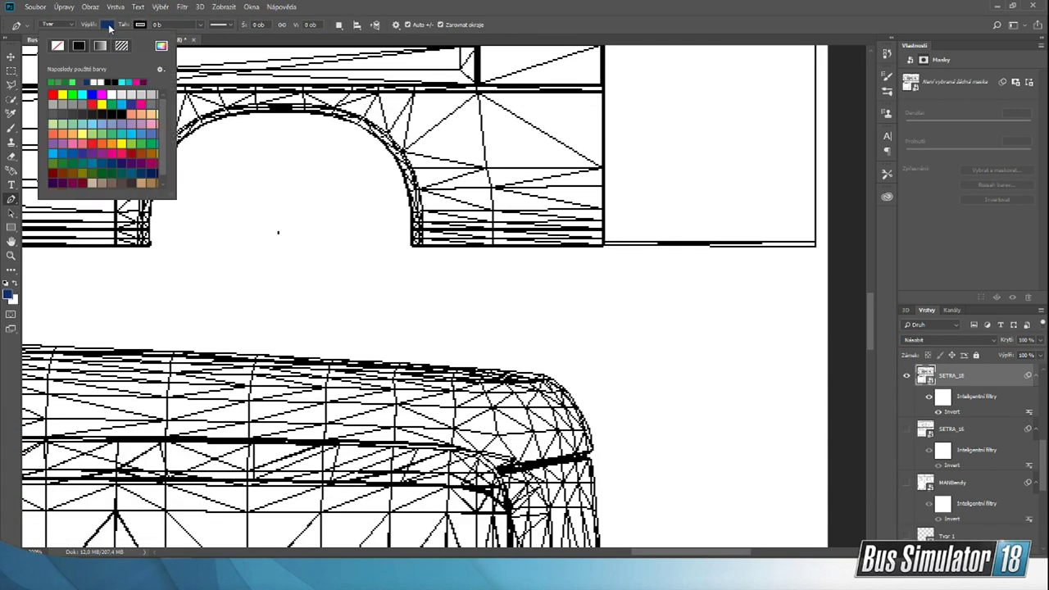
pyautogui.click(53, 81)
pyautogui.scroll(3, 510, 218)
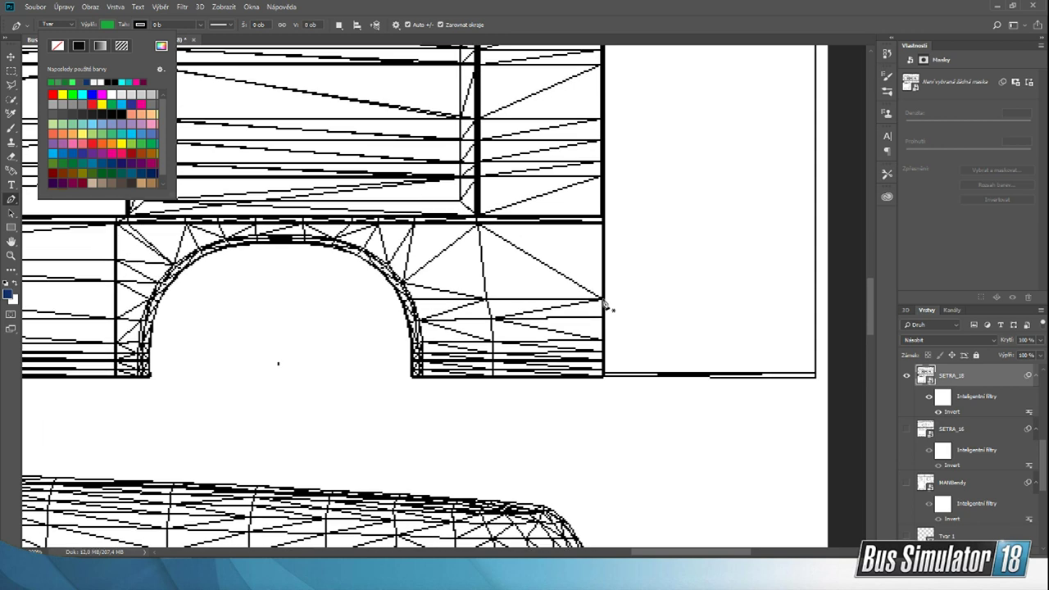
# Step: Draw a green shape about 124 × 49 px on the lower side panel, from the wheel arch's right edge to the panel's end
pyautogui.click(603, 299)
pyautogui.click(408, 299)
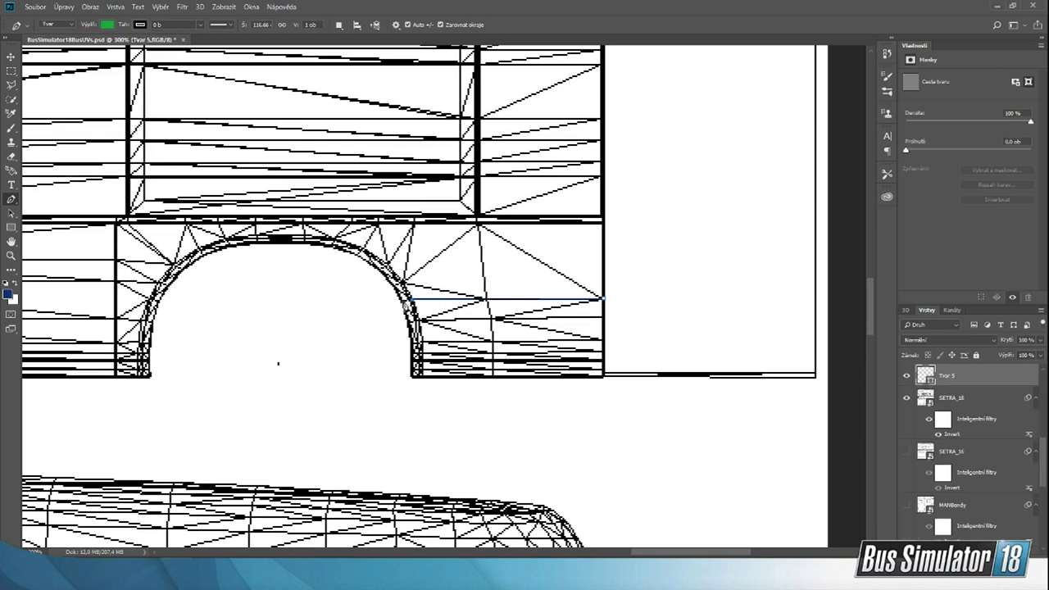
pyautogui.click(402, 300)
pyautogui.click(409, 325)
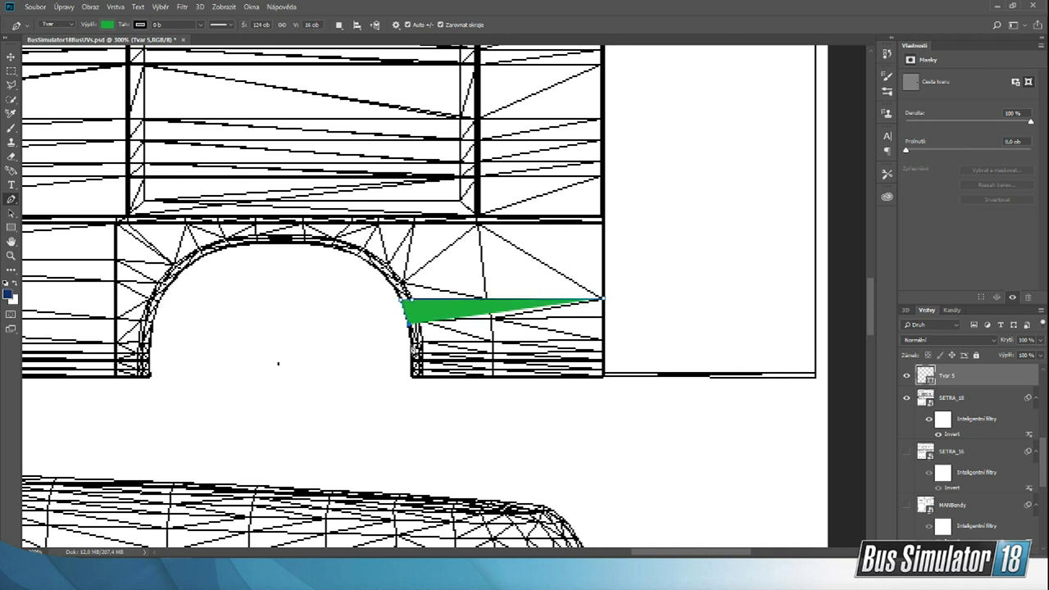
pyautogui.click(410, 341)
pyautogui.click(410, 377)
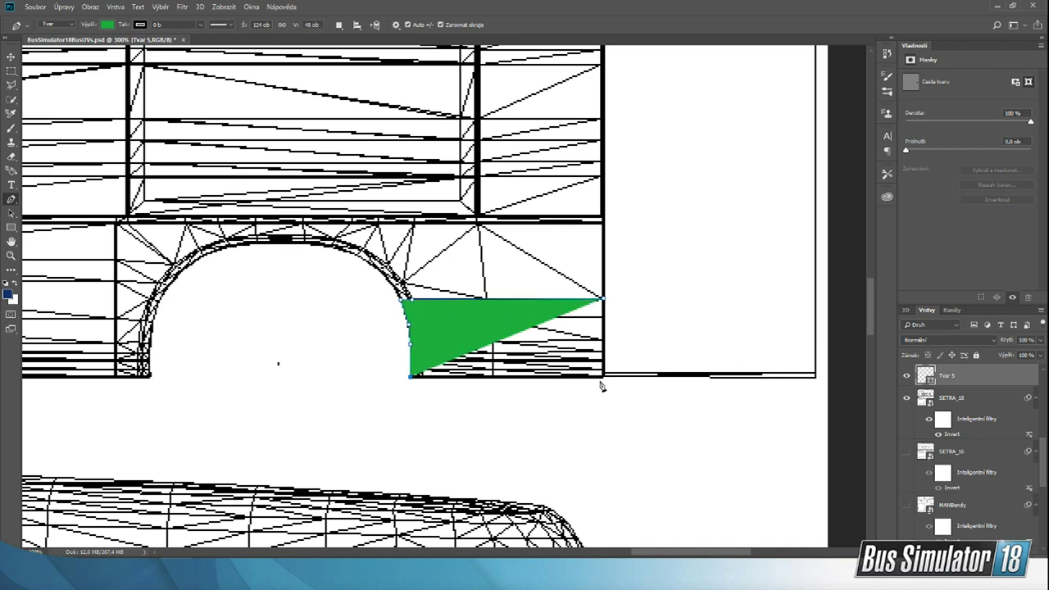
pyautogui.click(604, 378)
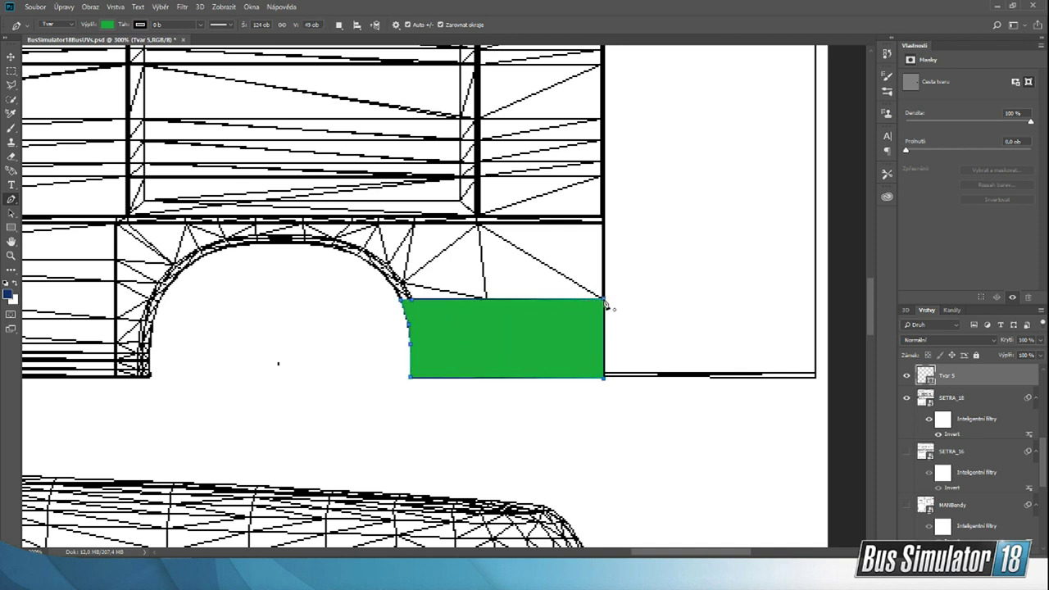
# Step: Duplicate the green shape and move the copy to the opposite side of the wheel arch, level with the original
pyautogui.moveTo(670, 556); pyautogui.dragTo(643, 555)
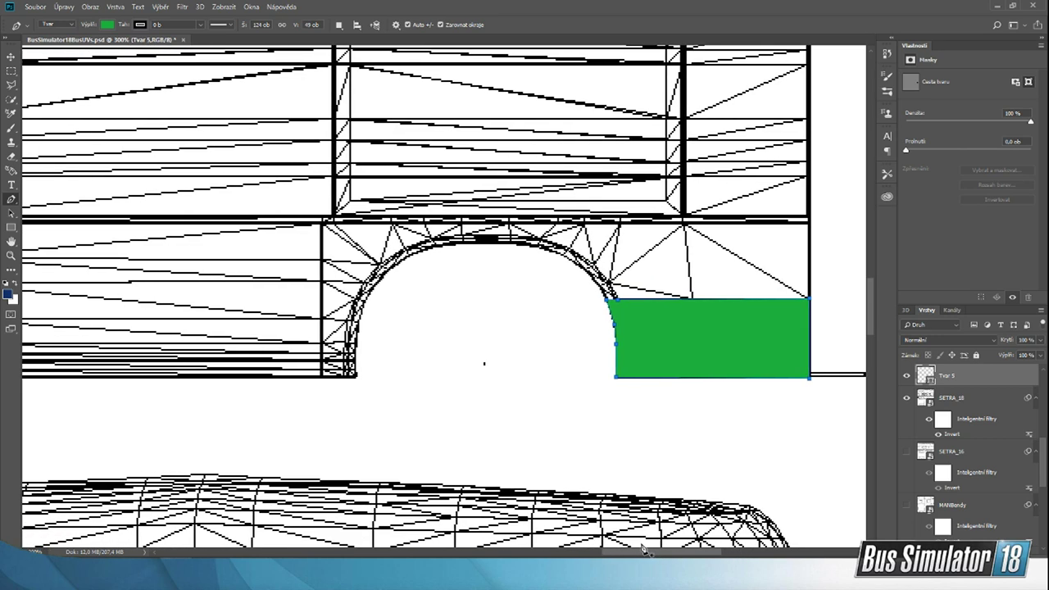
pyautogui.click(11, 57)
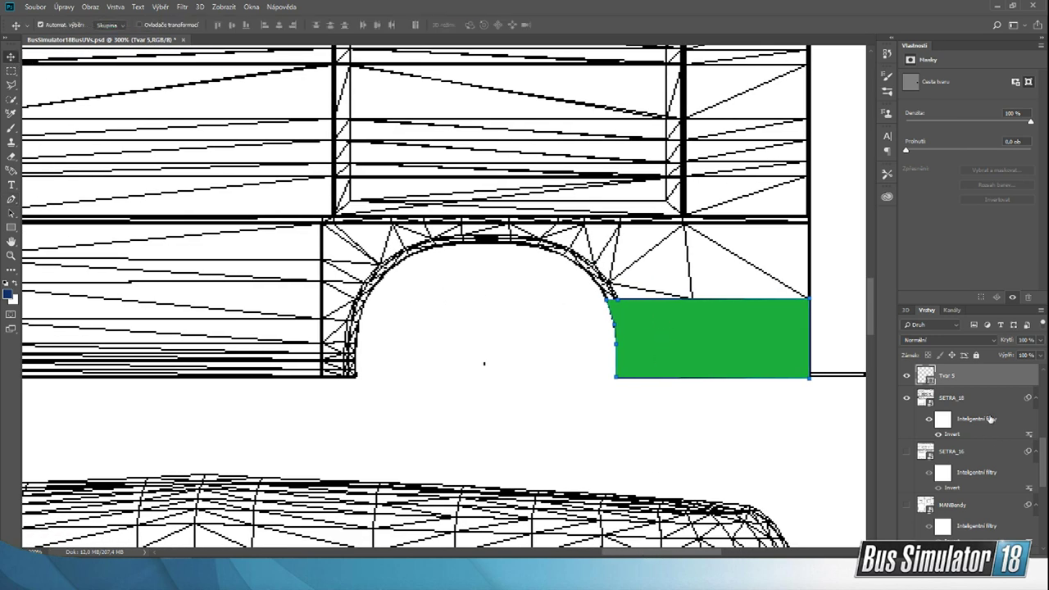
pyautogui.rightClick(953, 377)
pyautogui.click(971, 382)
pyautogui.hotkey('ctrl', 'j')
pyautogui.moveTo(752, 348); pyautogui.dragTo(268, 335)
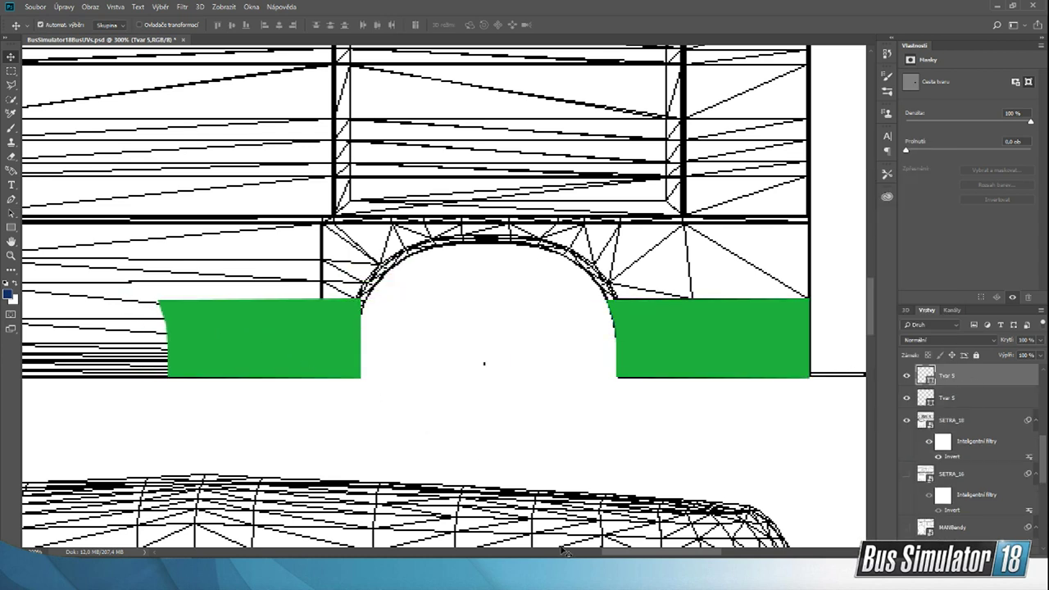
# Step: Place another copy of the green shape at the panel's far left end and fine-tune the positions of both copies
pyautogui.moveTo(635, 553); pyautogui.dragTo(557, 554)
pyautogui.hotkey('ctrl', 'v')
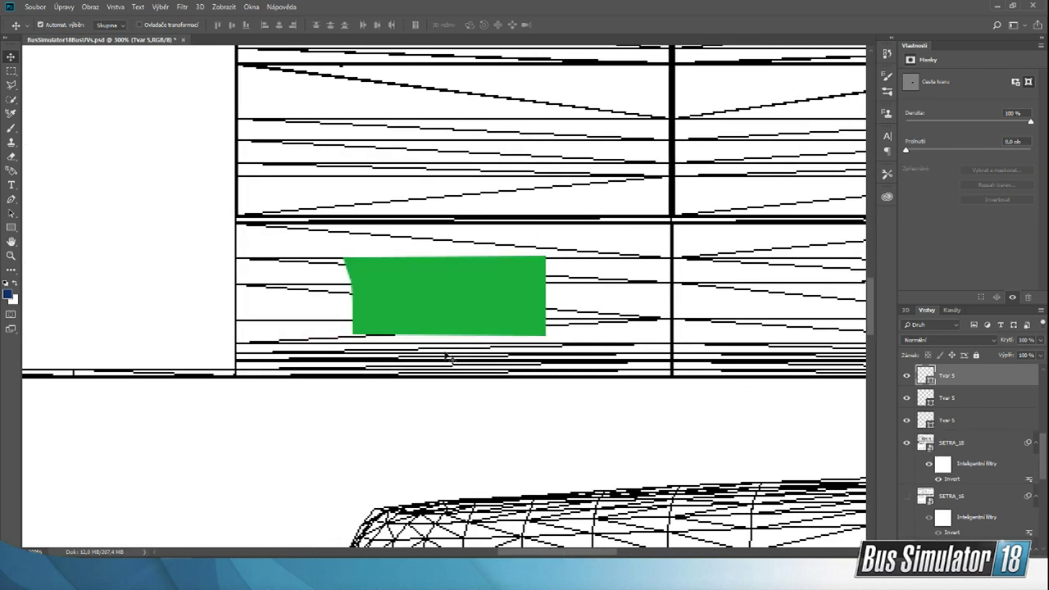
pyautogui.moveTo(438, 302); pyautogui.dragTo(314, 346)
pyautogui.moveTo(556, 554); pyautogui.dragTo(622, 556)
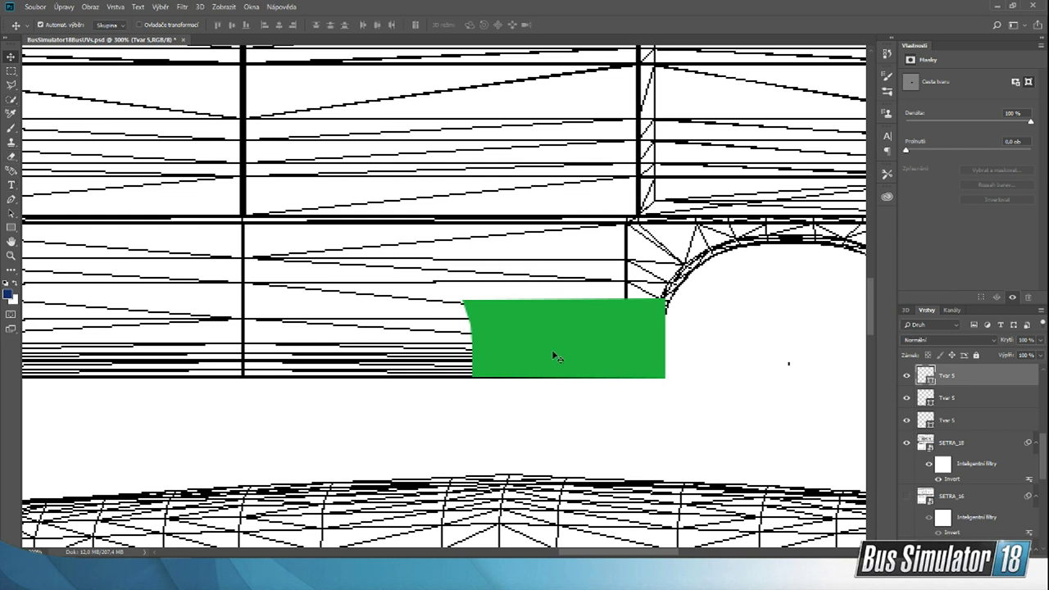
pyautogui.moveTo(555, 355); pyautogui.dragTo(586, 352)
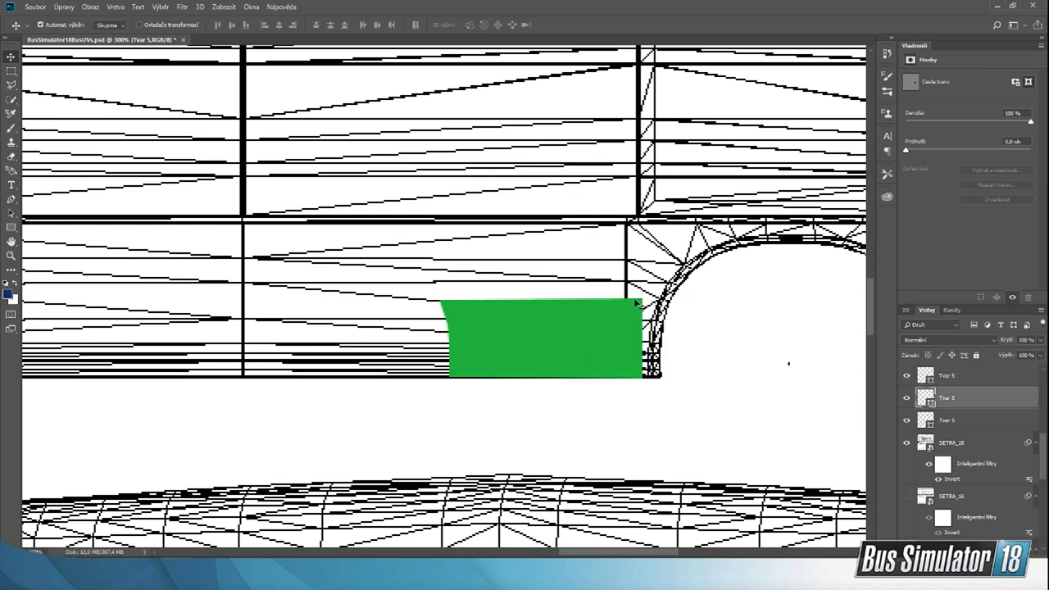
pyautogui.moveTo(764, 572)
pyautogui.moveTo(624, 555); pyautogui.dragTo(520, 554)
pyautogui.moveTo(574, 335); pyautogui.dragTo(591, 336)
pyautogui.moveTo(495, 555); pyautogui.dragTo(603, 555)
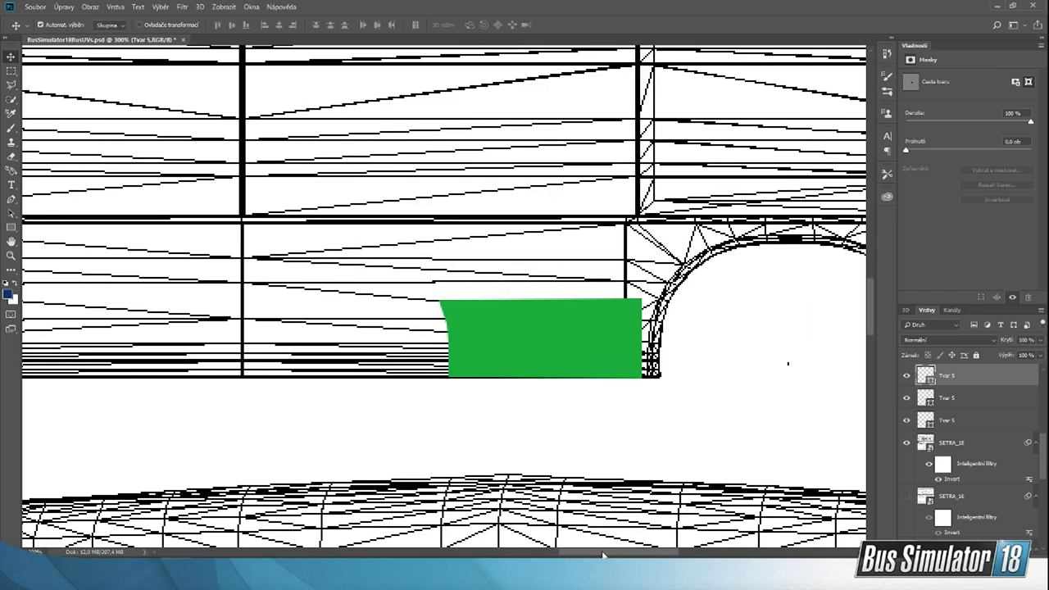
# Step: Draw a green shape about 528 × 48 px along the panel's lower edge, from the wheel arch's left curve to the panel's left end
pyautogui.click(11, 199)
pyautogui.click(669, 303)
pyautogui.click(663, 331)
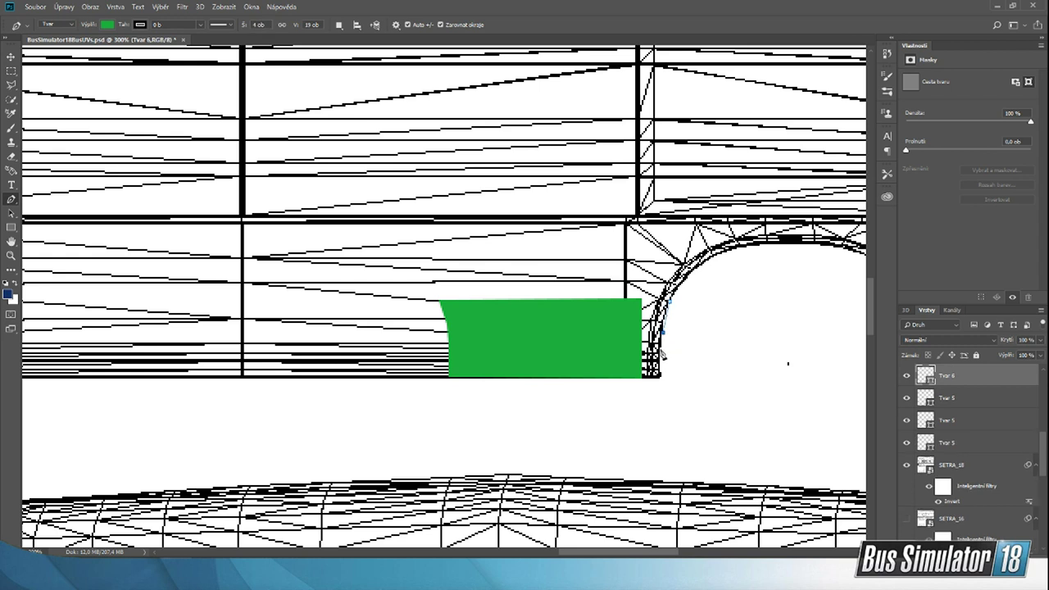
pyautogui.click(662, 354)
pyautogui.click(661, 376)
pyautogui.moveTo(666, 554); pyautogui.dragTo(588, 546)
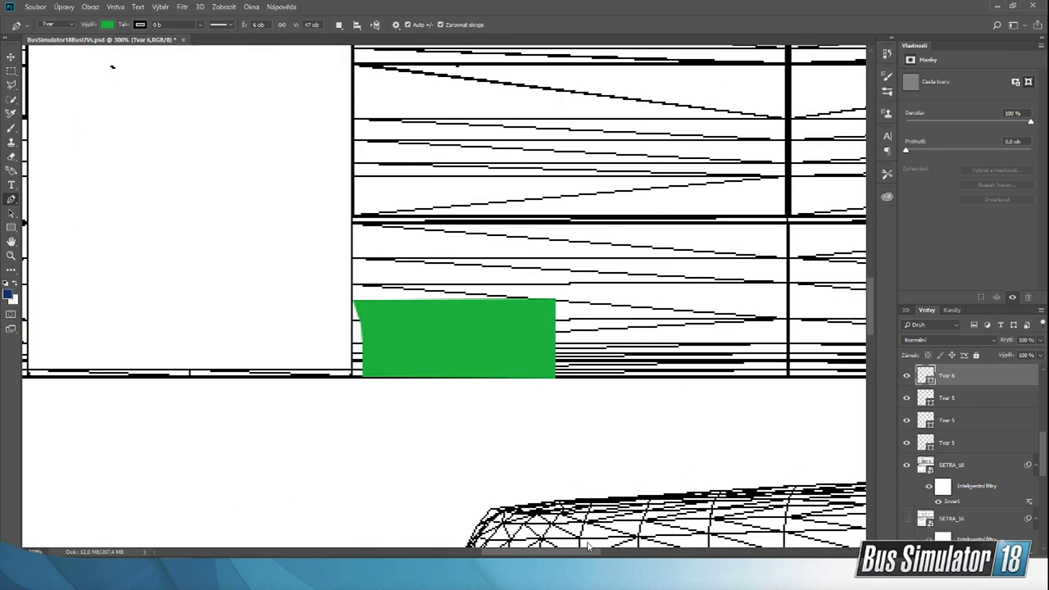
pyautogui.click(351, 378)
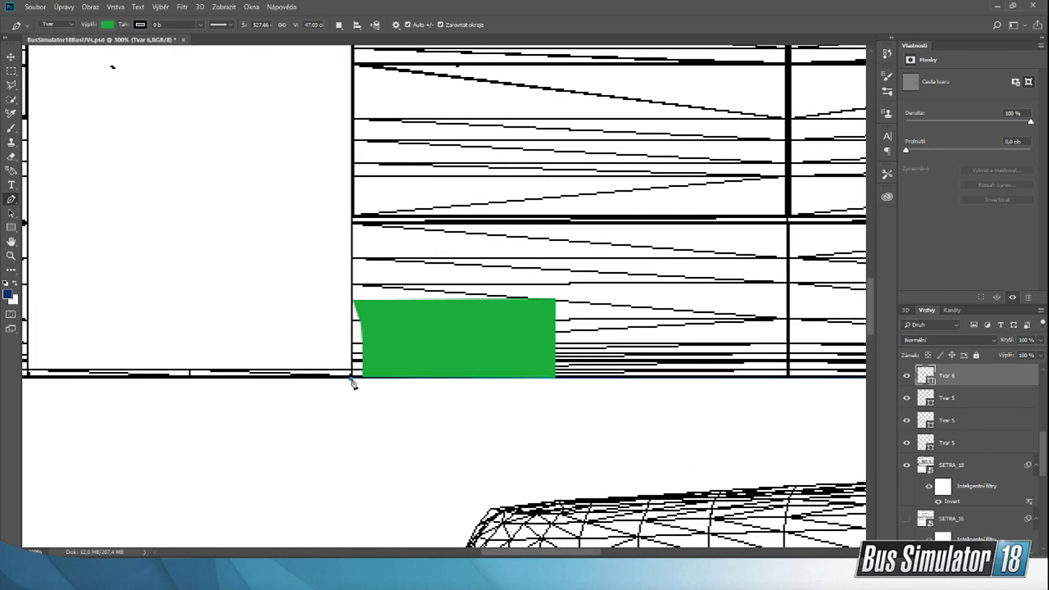
pyautogui.click(352, 301)
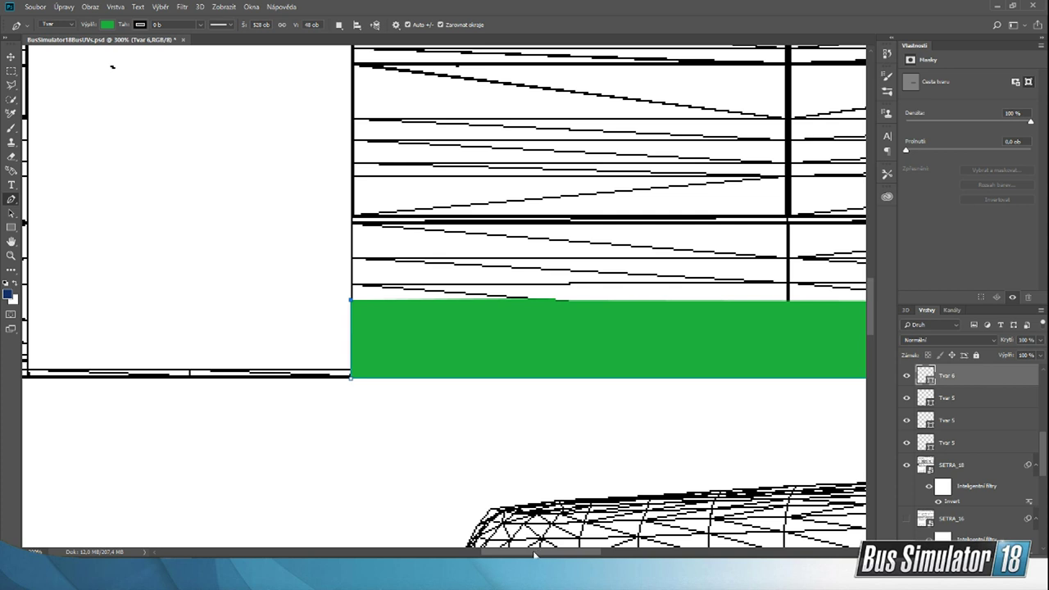
pyautogui.moveTo(534, 555); pyautogui.dragTo(603, 554)
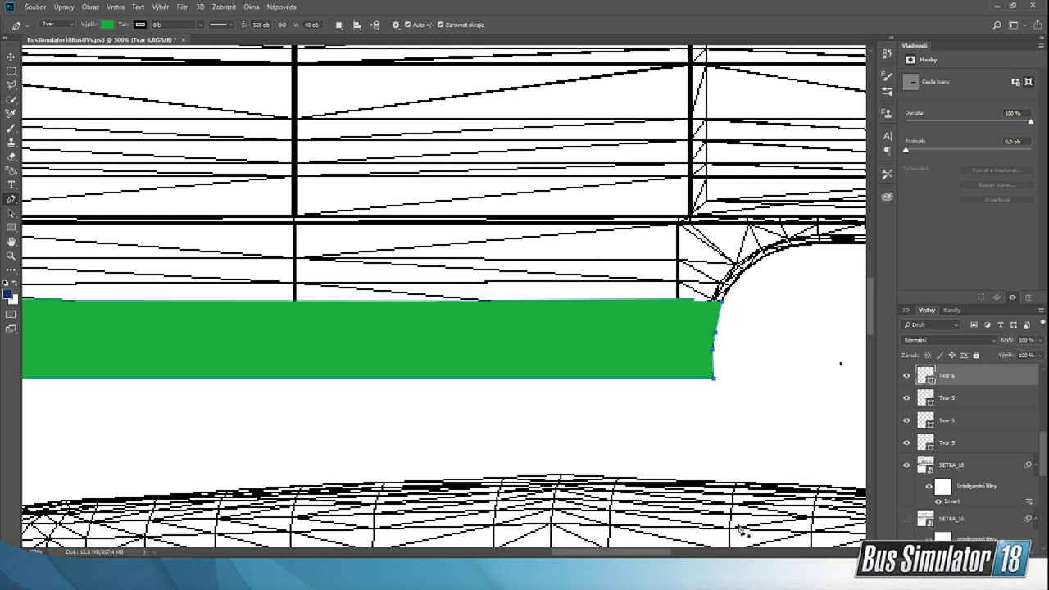
# Step: Delete the two duplicate green shapes, keeping the original shape right of the wheel arch and the long strip
pyautogui.click(981, 402)
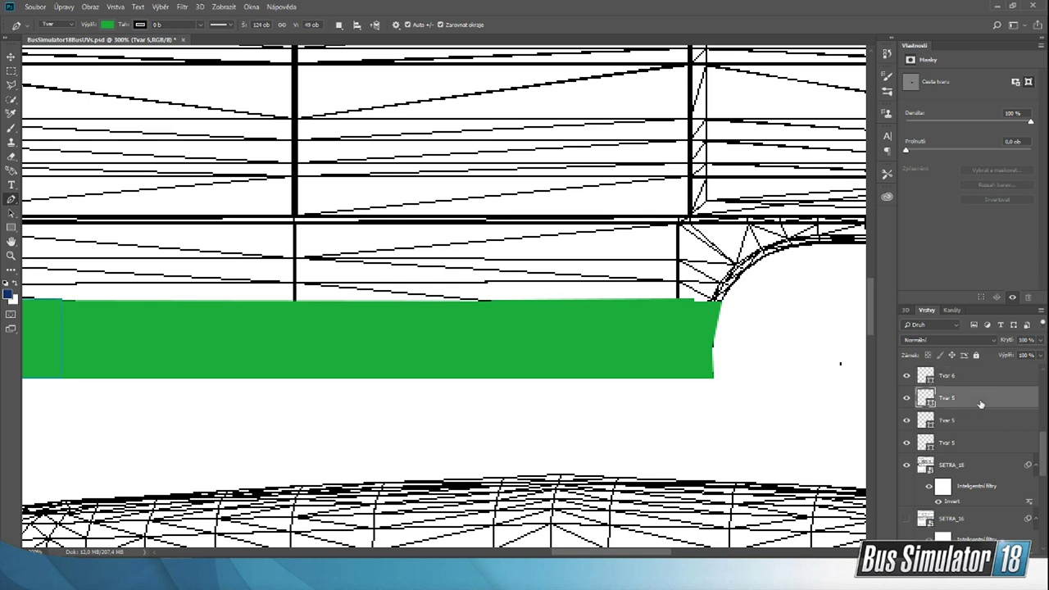
pyautogui.hotkey('ctrl', 'e')
pyautogui.hotkey('ctrl', 'e')
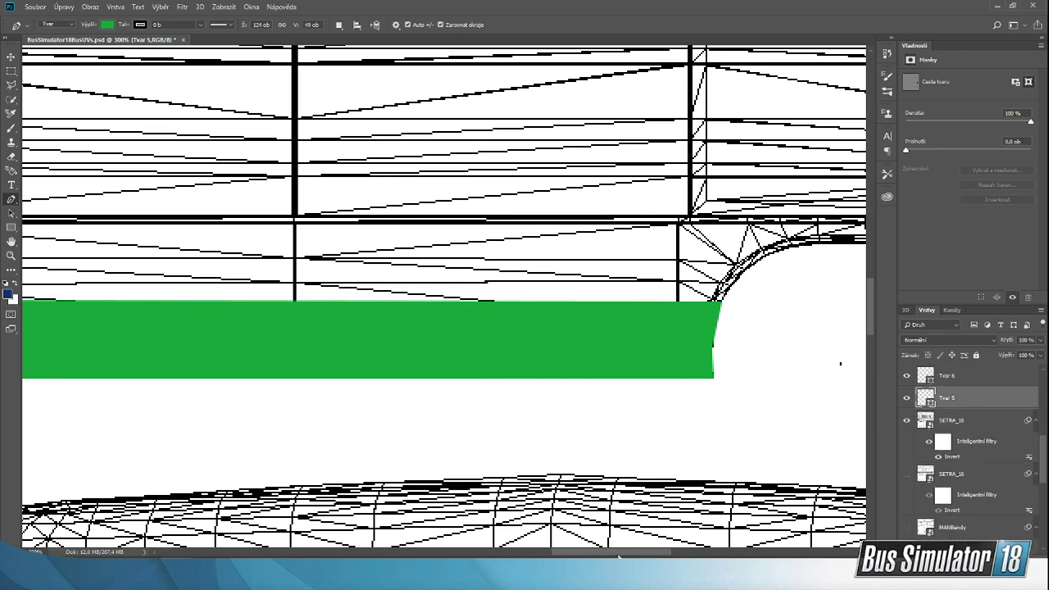
# Step: Draw a thin green strip about 210 × 7 px along the narrow sill joining the two lower side panel sections
pyautogui.moveTo(619, 557); pyautogui.dragTo(476, 550)
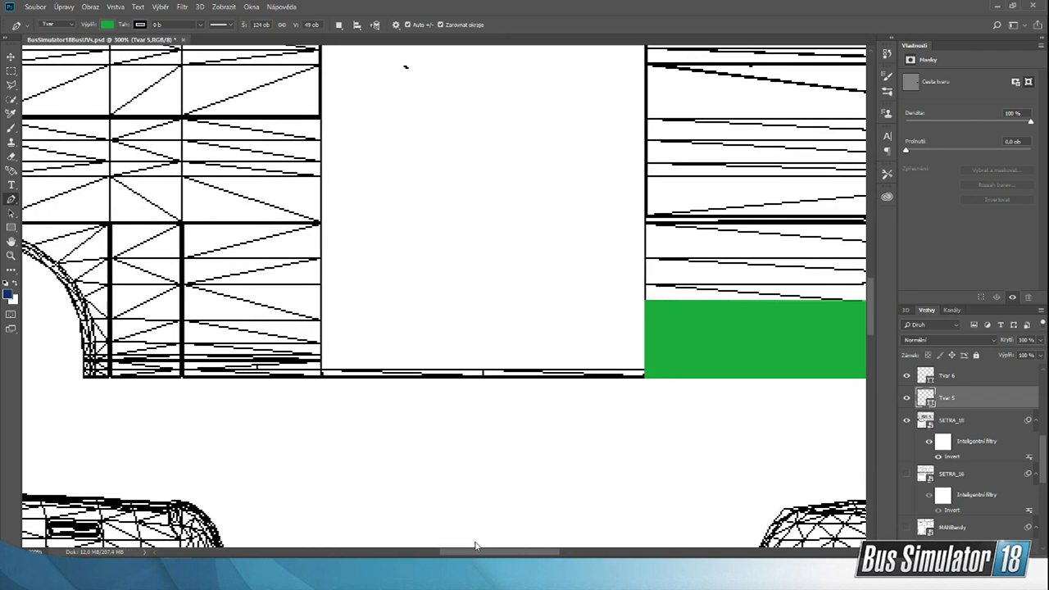
pyautogui.click(645, 371)
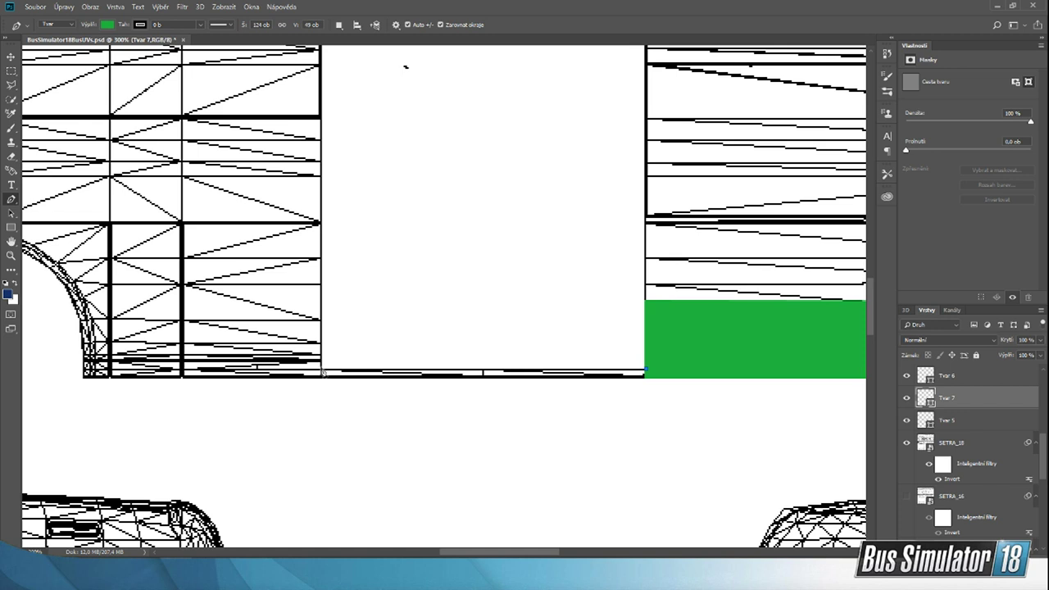
pyautogui.click(319, 369)
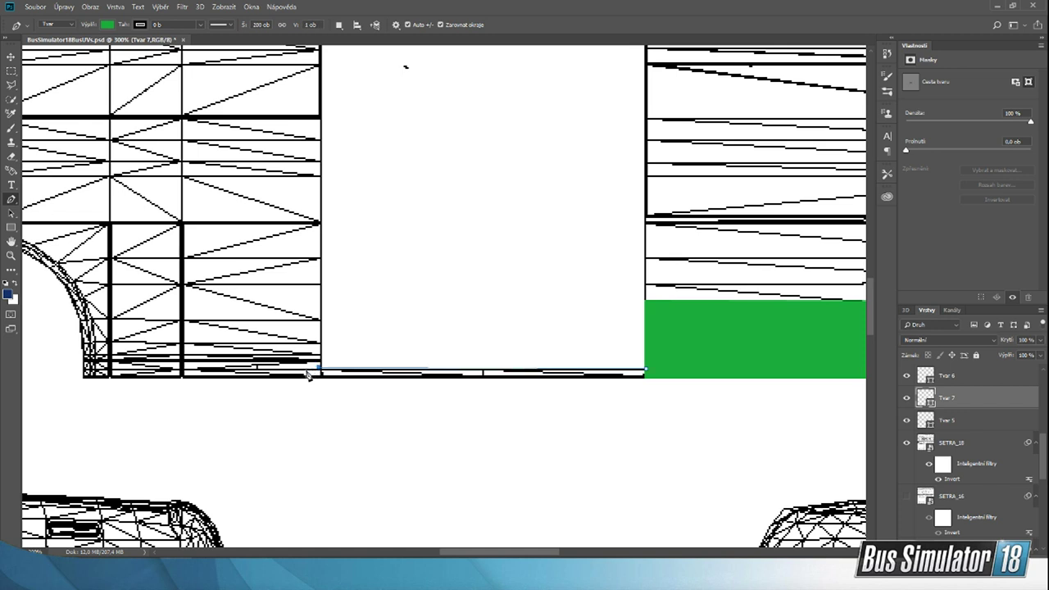
pyautogui.click(305, 371)
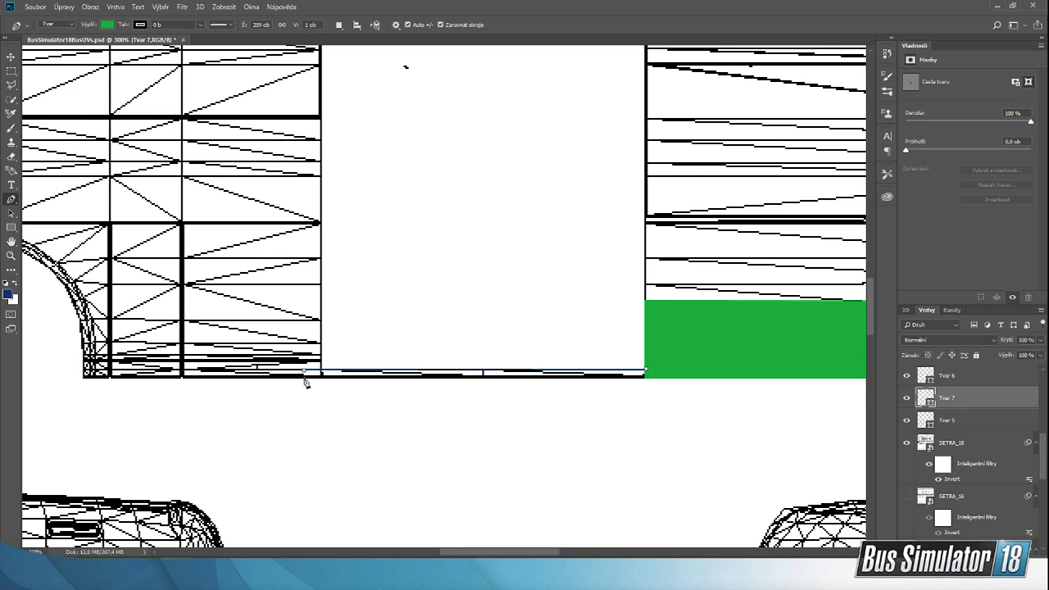
pyautogui.click(302, 378)
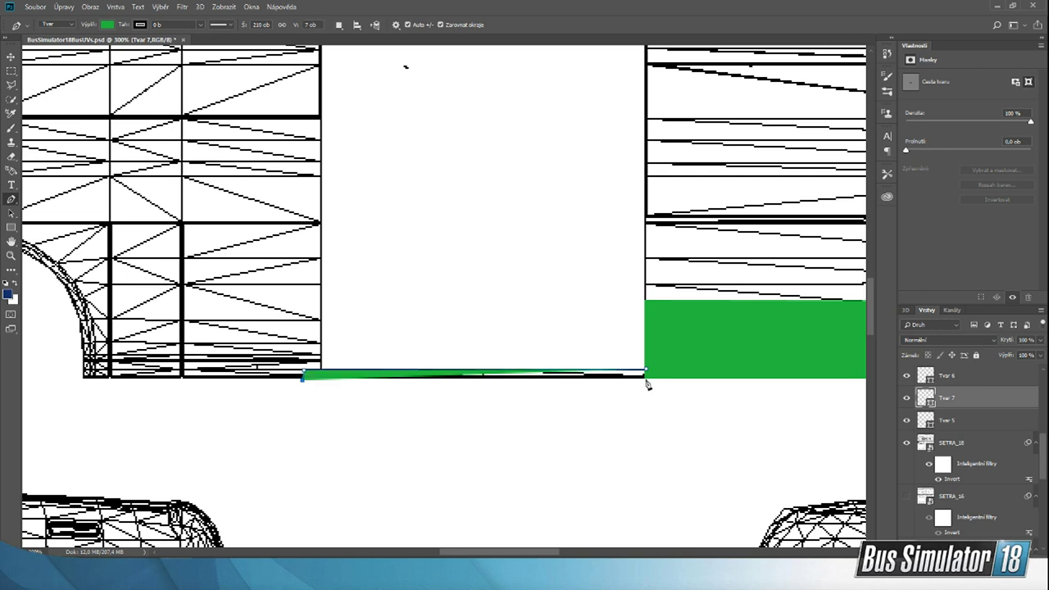
pyautogui.click(646, 378)
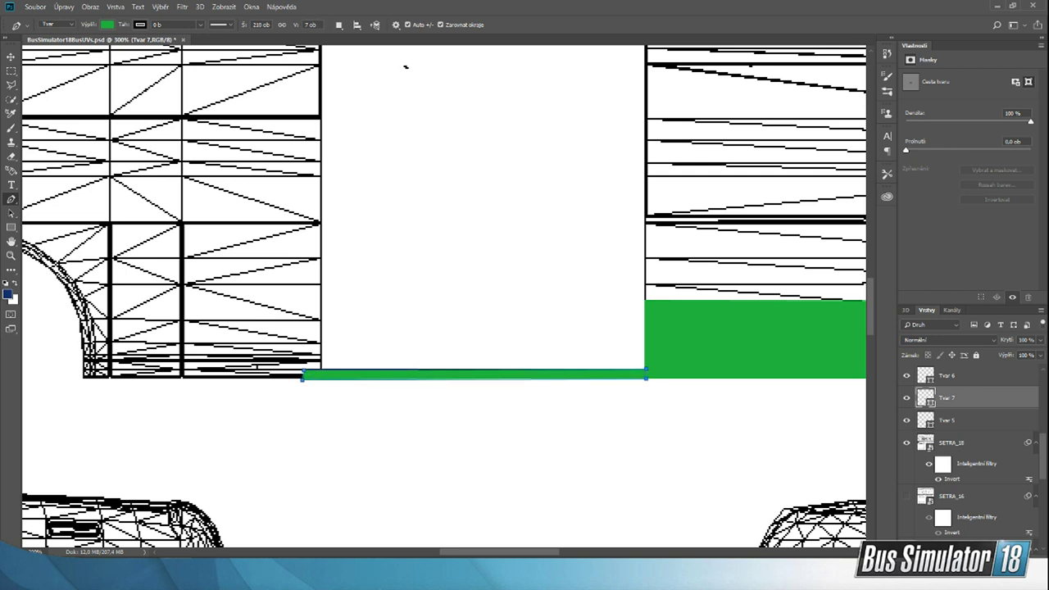
# Step: Shift the thin green sill strip slightly sideways and delete it
pyautogui.click(12, 57)
pyautogui.click(418, 422)
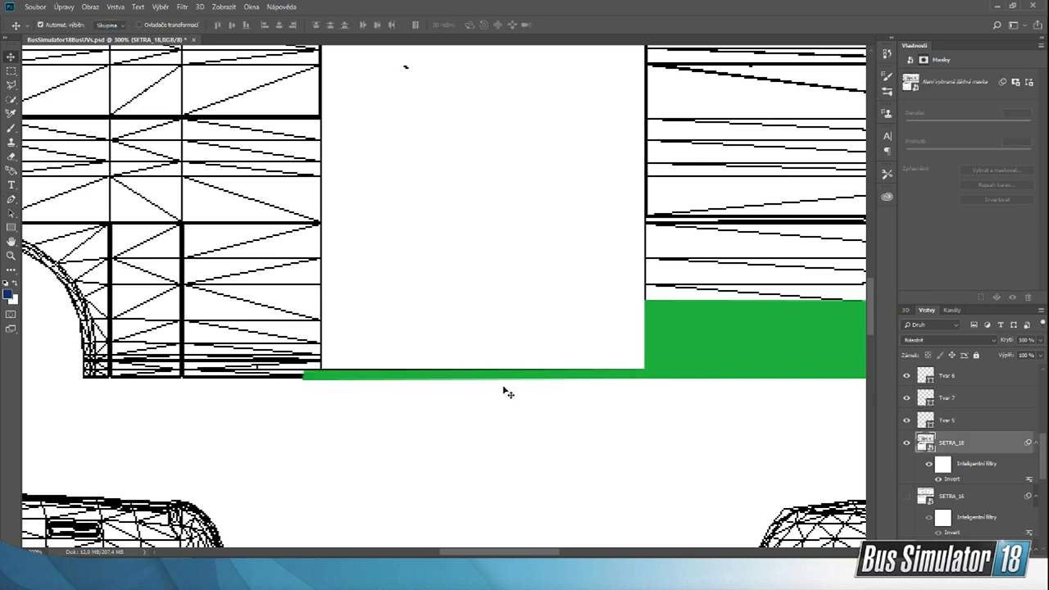
pyautogui.moveTo(517, 377); pyautogui.dragTo(526, 377)
pyautogui.press('Delete')
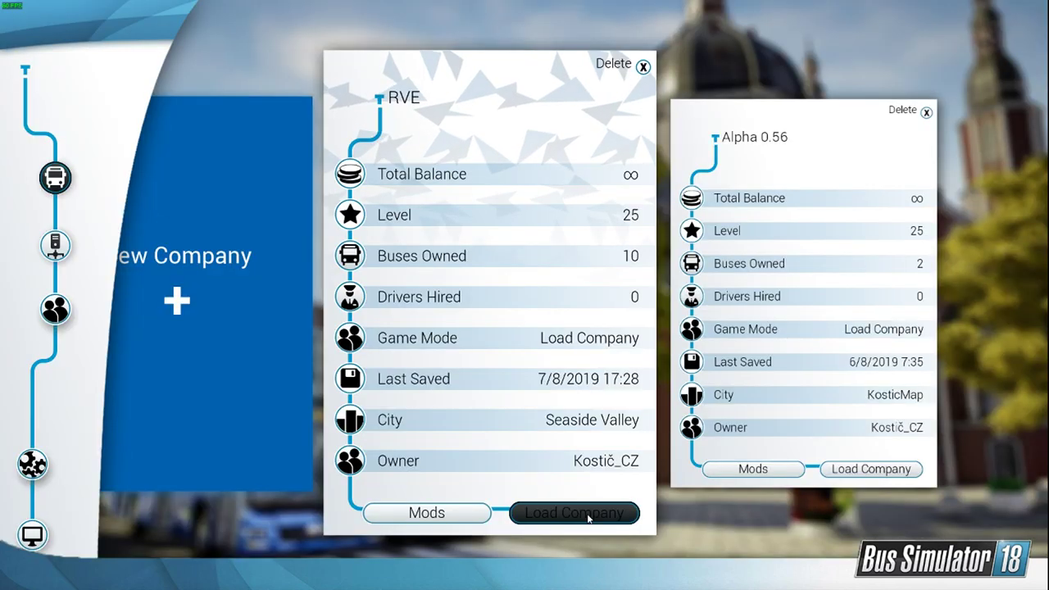
# Step: Load the RVE company in Bus Simulator 18 and switch back to Photoshop
pyautogui.click(587, 513)
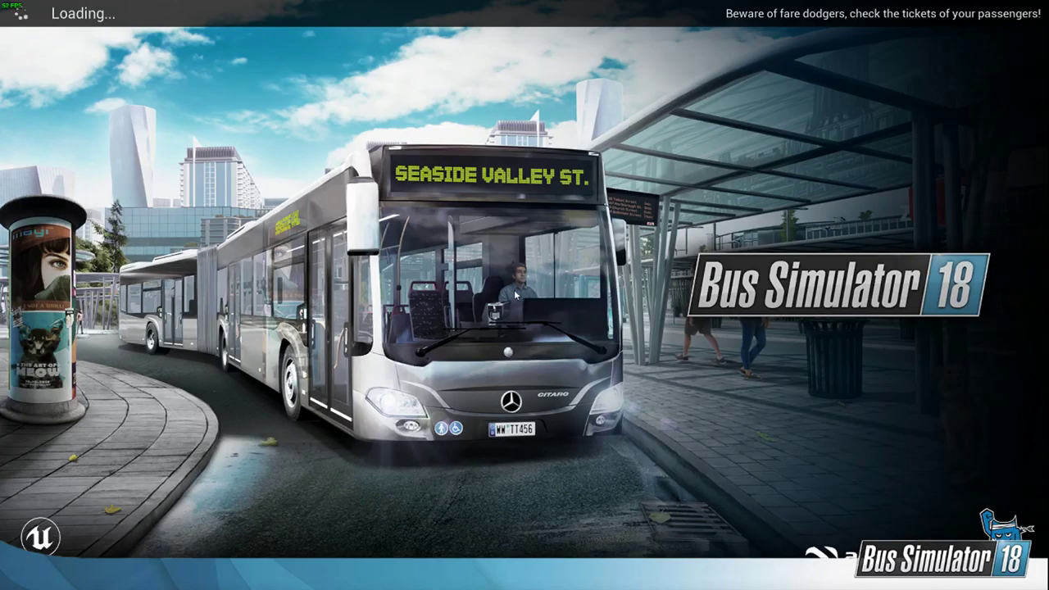
pyautogui.press('super')
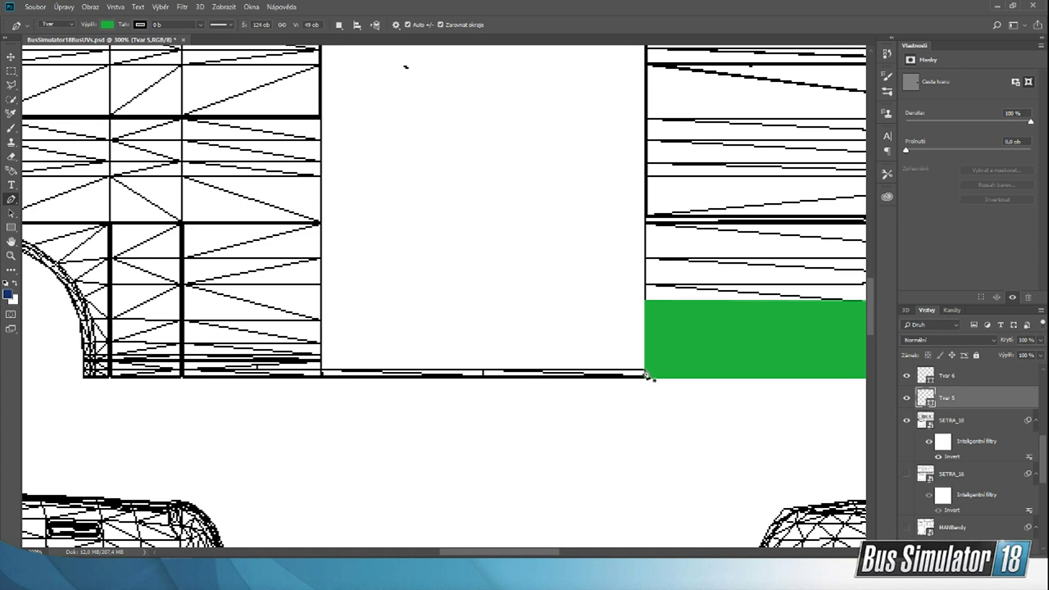
# Step: Draw a thin green Pen tool shape about 190 × 7 px along the narrow sill beside the existing lower green strip
pyautogui.click(646, 373)
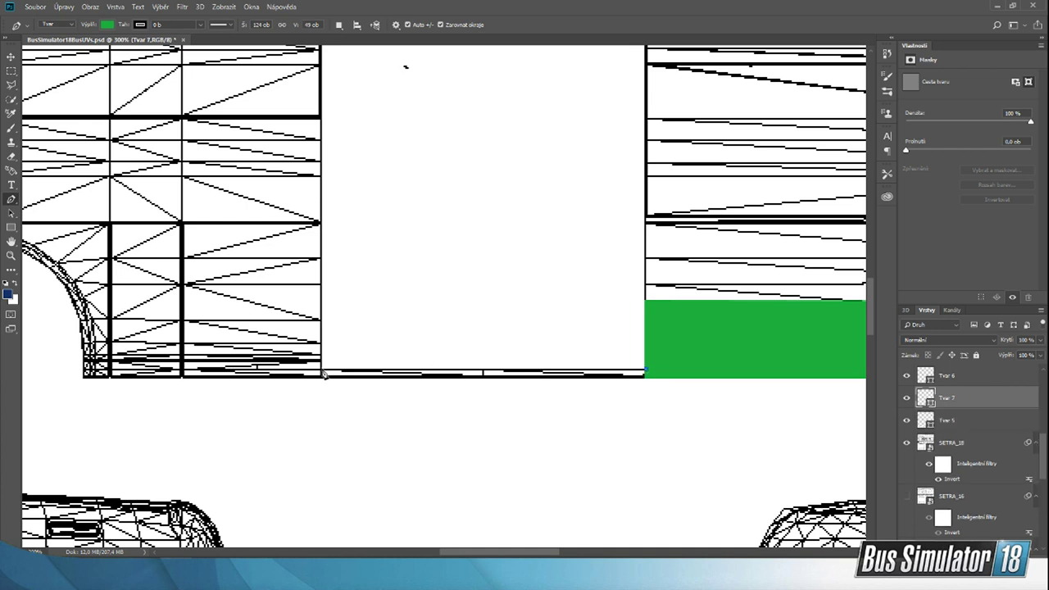
pyautogui.click(321, 370)
pyautogui.click(646, 372)
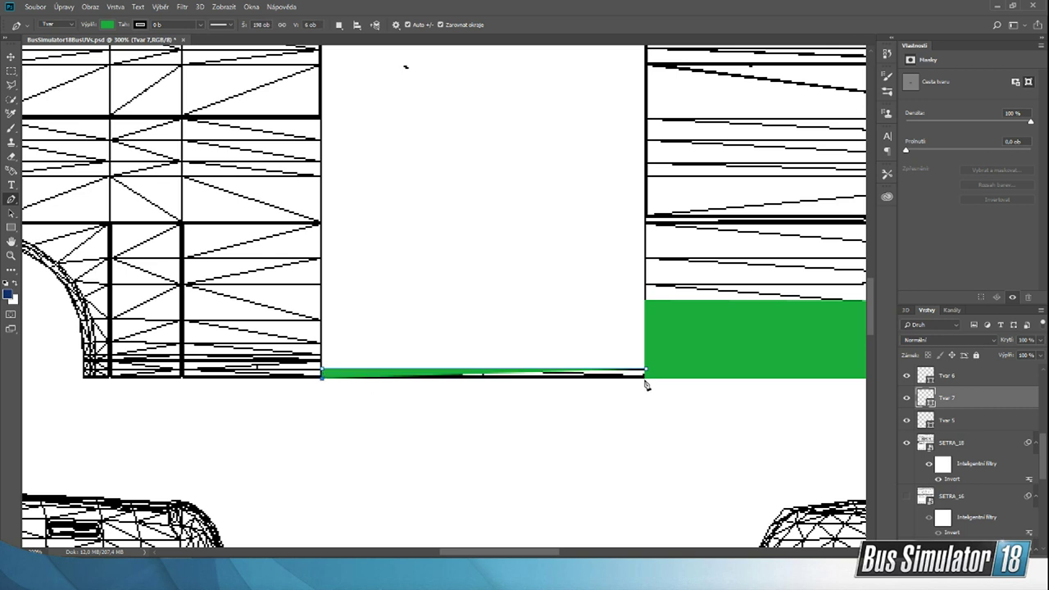
pyautogui.click(645, 380)
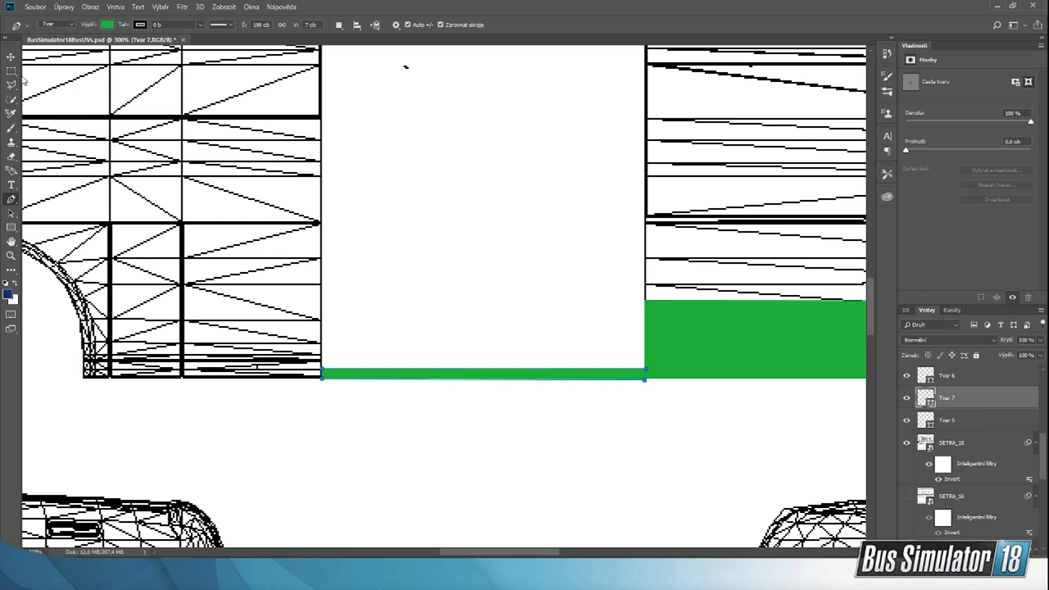
pyautogui.click(11, 56)
pyautogui.click(323, 363)
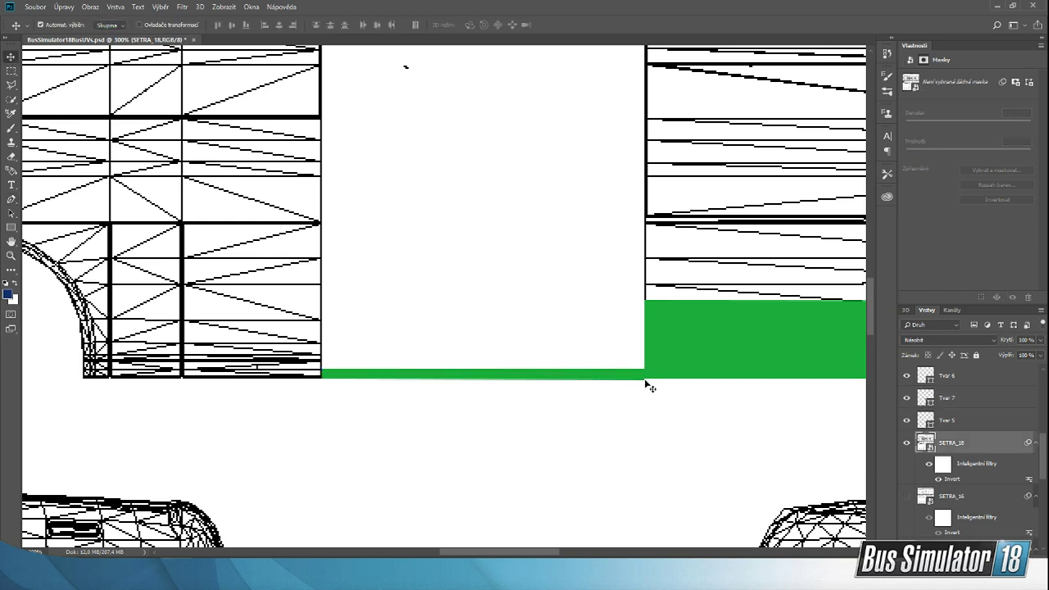
pyautogui.moveTo(522, 547); pyautogui.dragTo(550, 549)
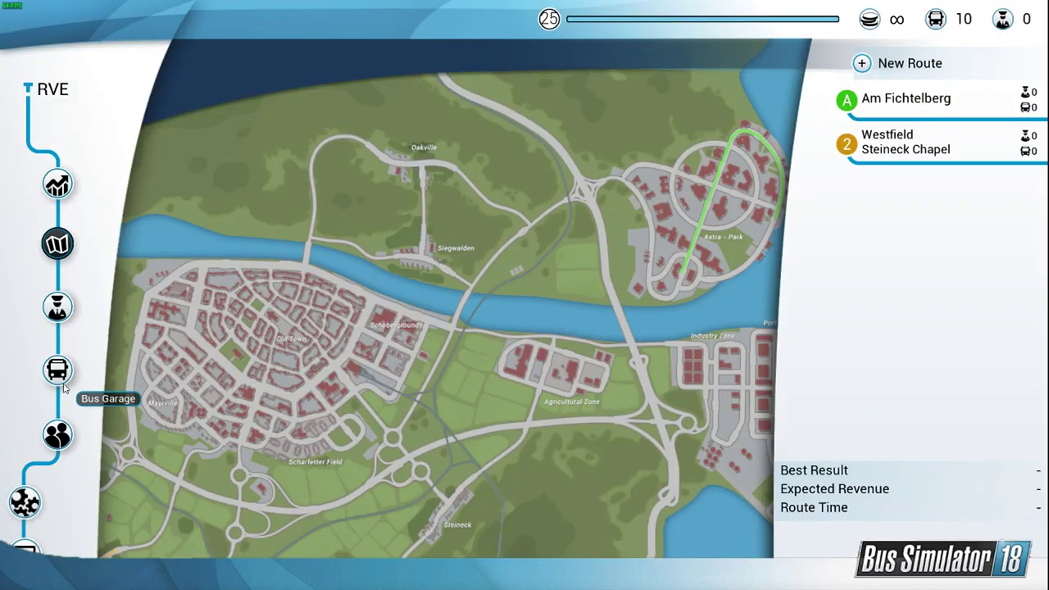
# Step: Switch to Bus Simulator 18 and select the Setra S 418 LE business in the bus garage
pyautogui.click(57, 370)
pyautogui.click(906, 527)
pyautogui.click(907, 536)
pyautogui.click(907, 537)
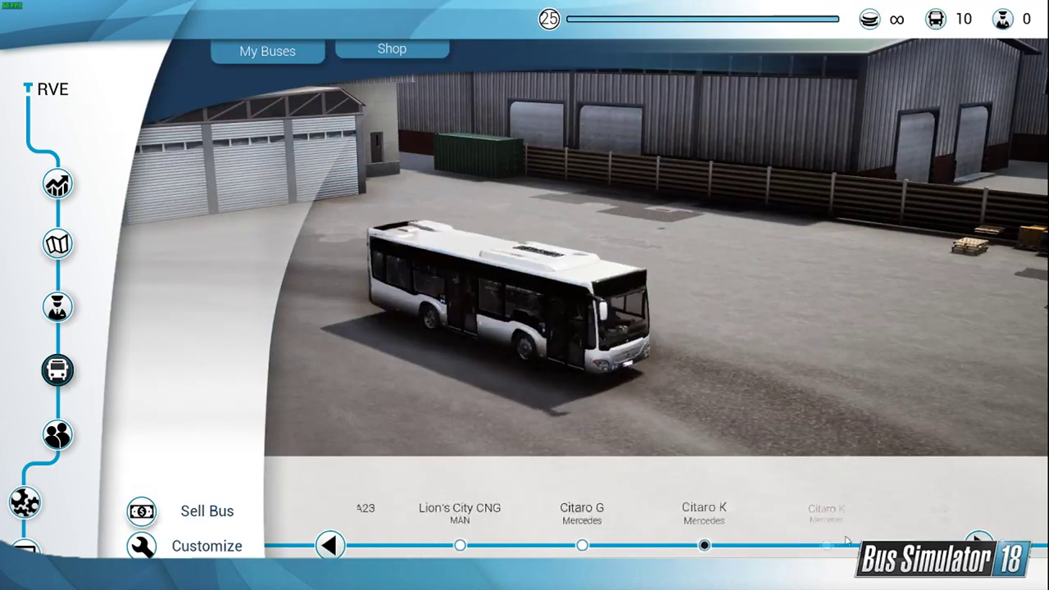
pyautogui.click(908, 539)
pyautogui.click(540, 545)
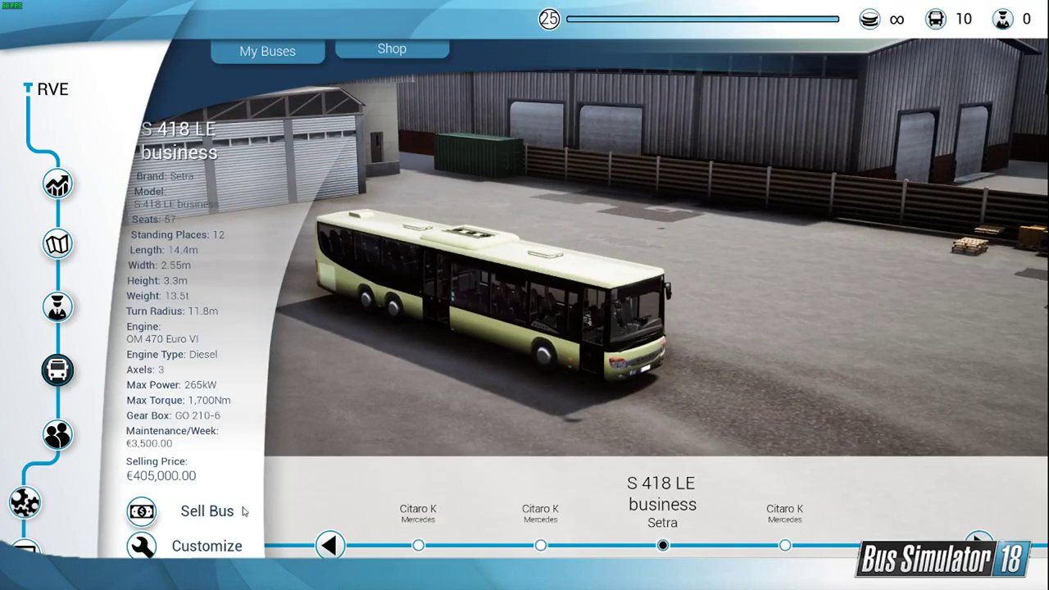
# Step: Customize the Setra by replacing its Belgium skin with the custom white wireframe RVE skin
pyautogui.click(206, 545)
pyautogui.click(190, 294)
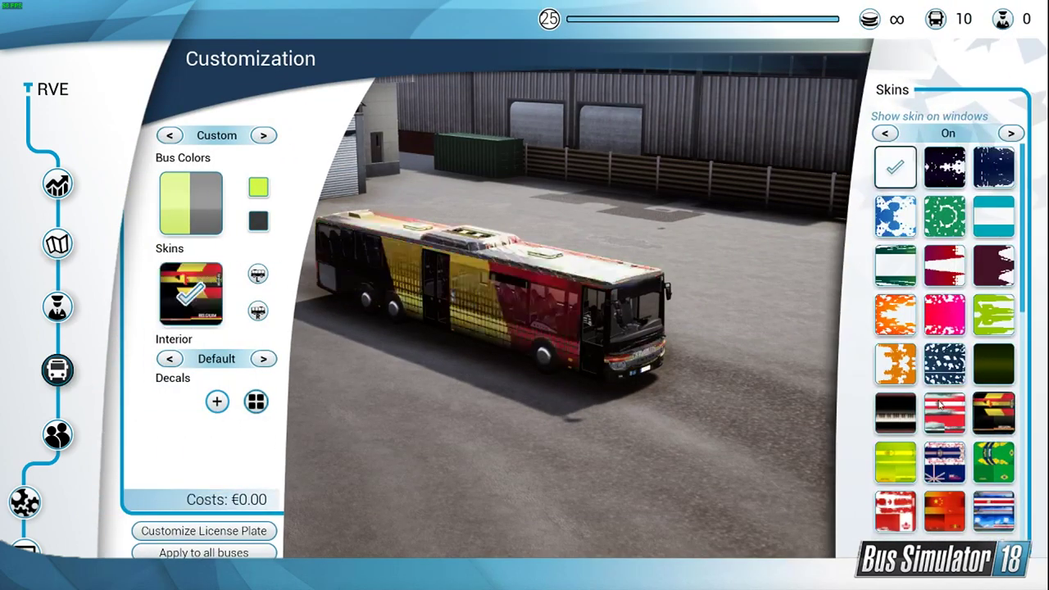
pyautogui.scroll(-10, 945, 369)
pyautogui.click(945, 475)
pyautogui.click(897, 524)
pyautogui.click(762, 459)
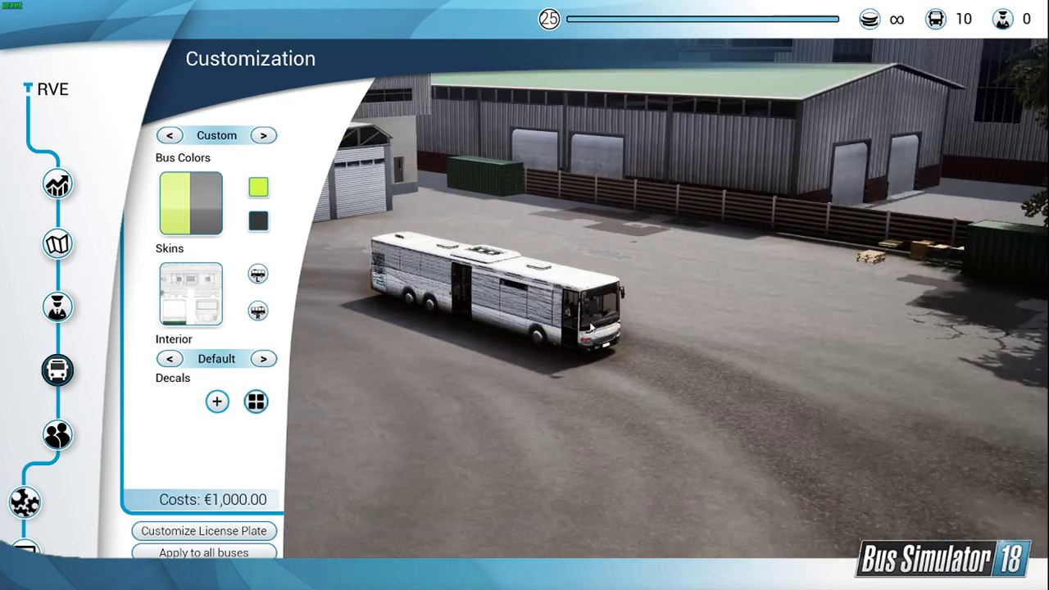
# Step: Examine how the skin's green stripe and grey area map onto the Setra's front bumper, headlights and both sides
pyautogui.scroll(5, 626, 397)
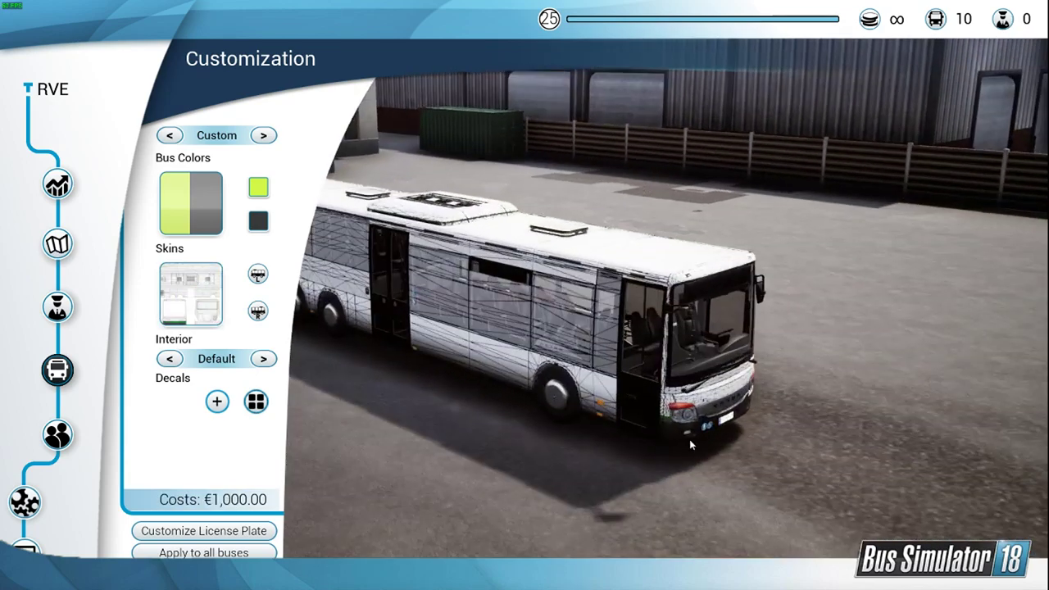
pyautogui.moveTo(691, 444); pyautogui.dragTo(625, 439)
pyautogui.scroll(5, 626, 440)
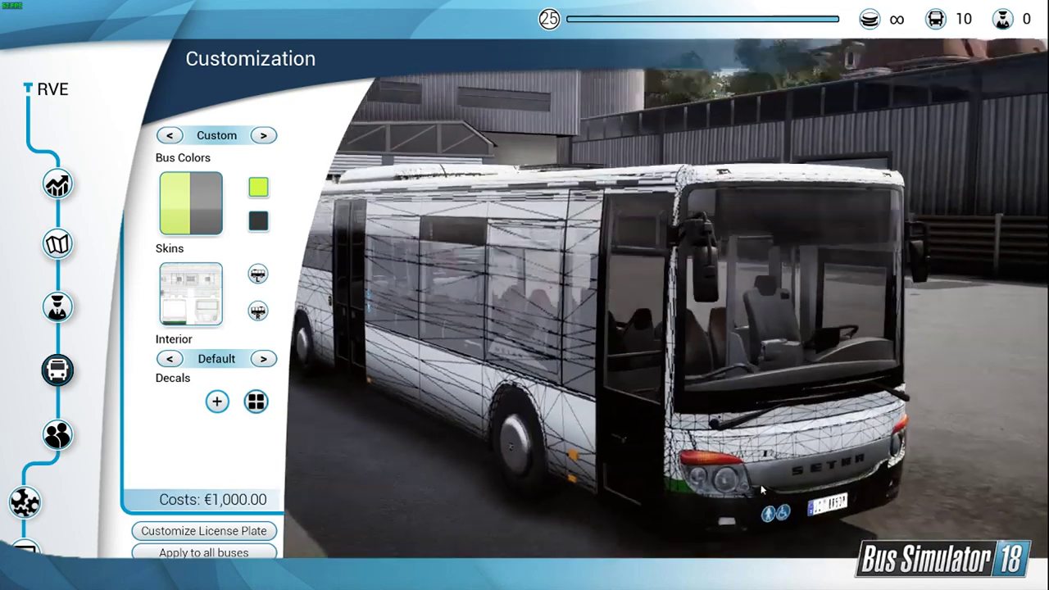
pyautogui.moveTo(762, 491); pyautogui.dragTo(749, 561)
pyautogui.scroll(5, 767, 518)
pyautogui.scroll(-4, 821, 515)
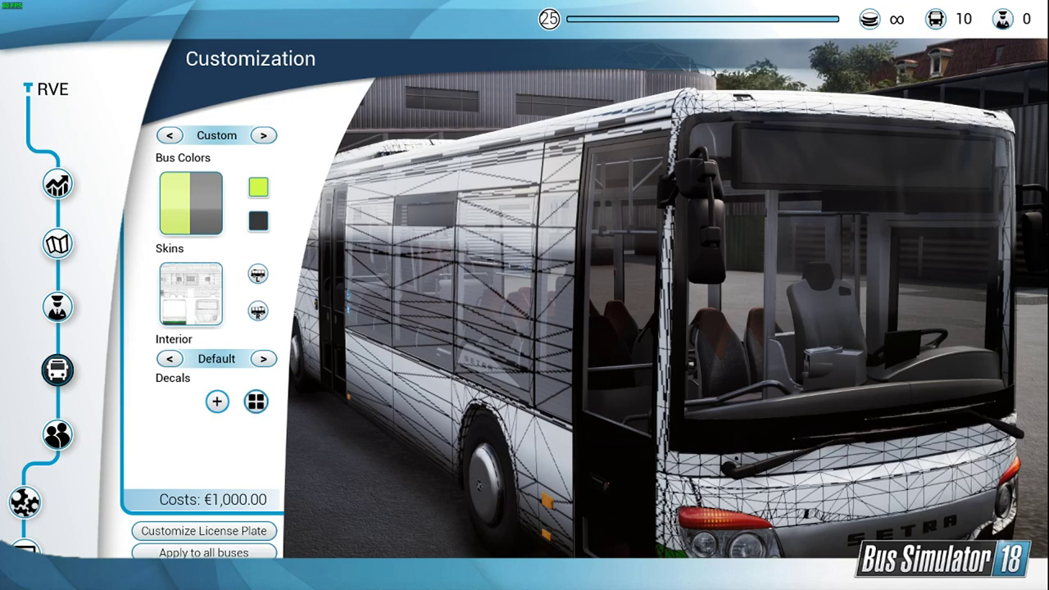
pyautogui.moveTo(856, 555); pyautogui.dragTo(830, 520)
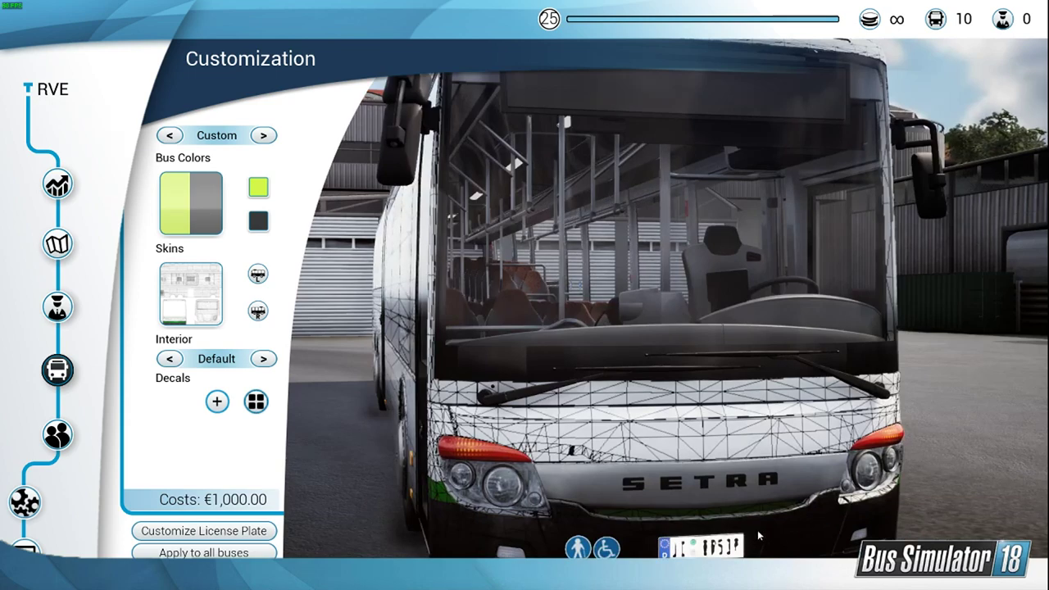
pyautogui.moveTo(757, 529); pyautogui.dragTo(747, 531)
pyautogui.moveTo(576, 511); pyautogui.dragTo(662, 487)
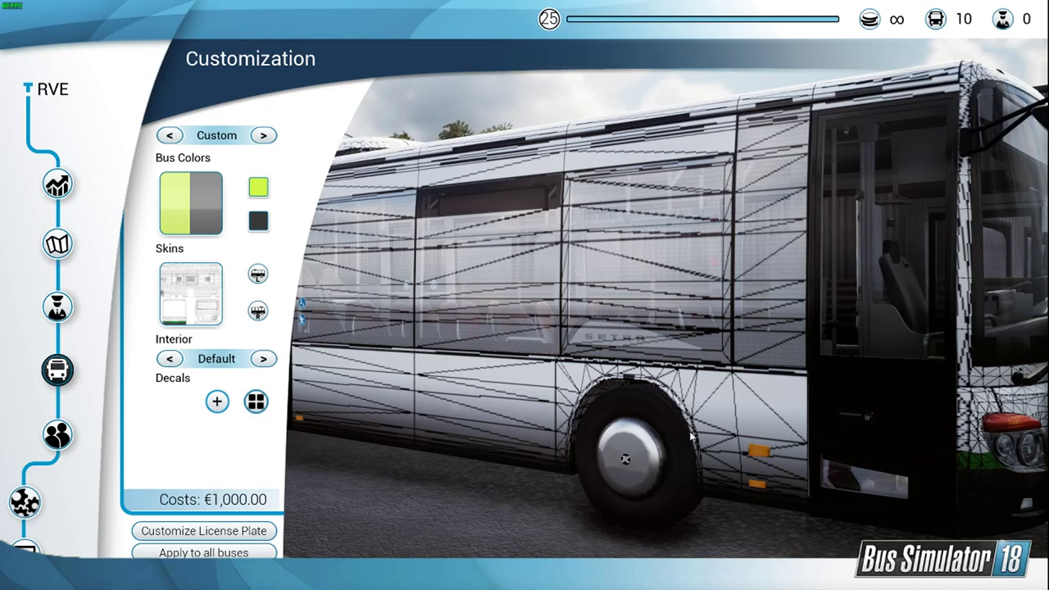
pyautogui.moveTo(975, 452); pyautogui.dragTo(806, 434)
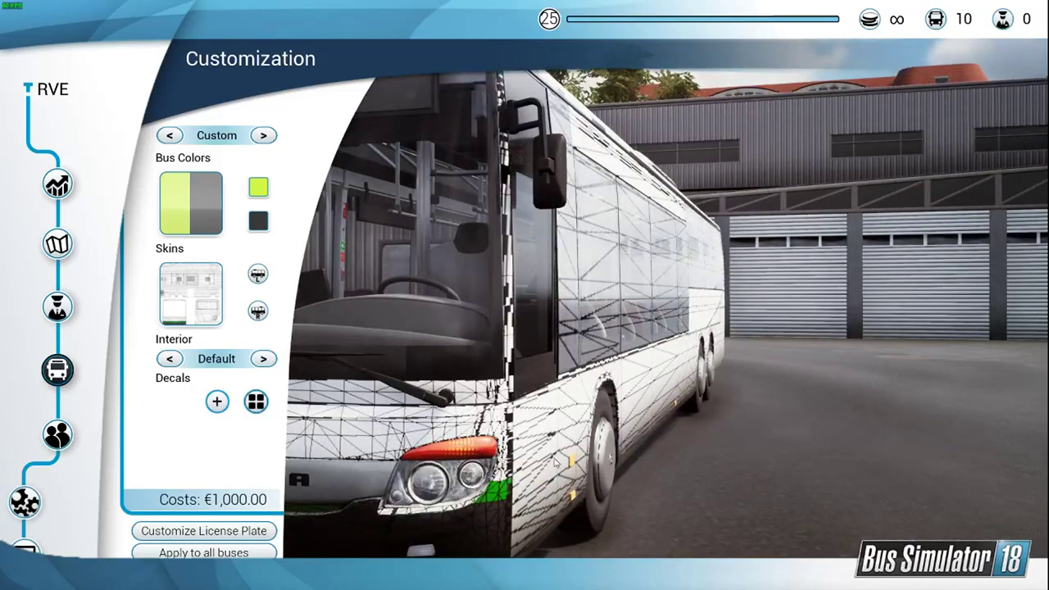
pyautogui.moveTo(493, 487); pyautogui.dragTo(641, 450)
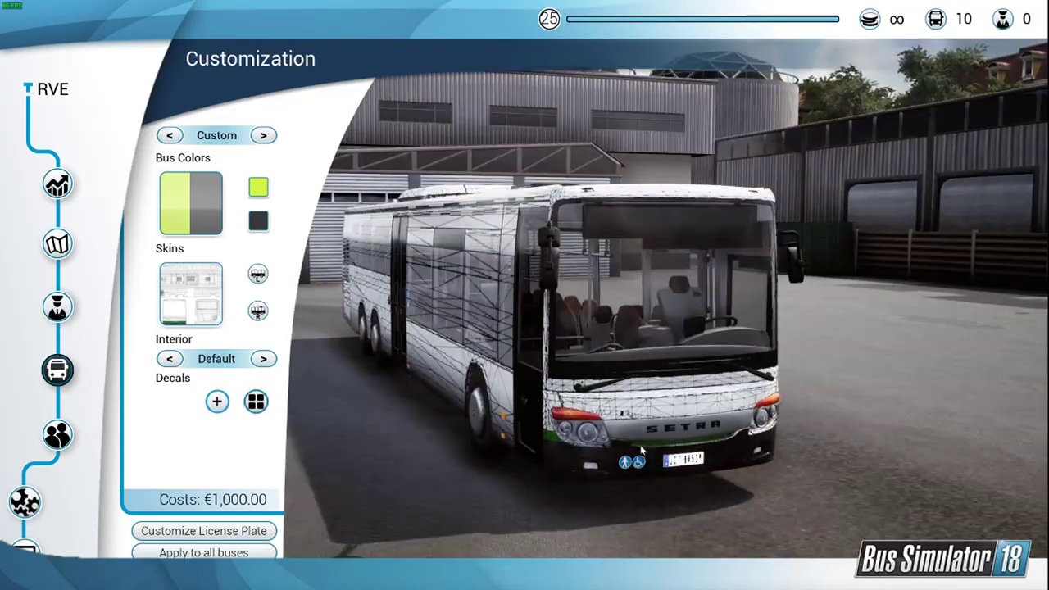
pyautogui.moveTo(736, 446); pyautogui.dragTo(454, 509)
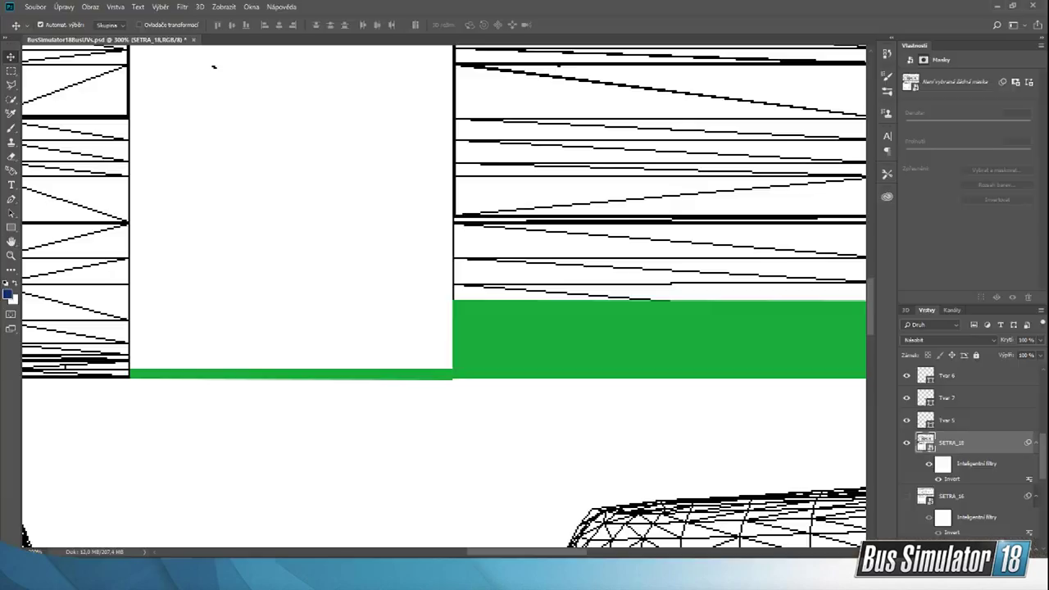
# Step: Switch to Photoshop and examine the green stripe and grey bumper area on the front section of the bus template
pyautogui.scroll(-2, 455, 413)
pyautogui.click(11, 254)
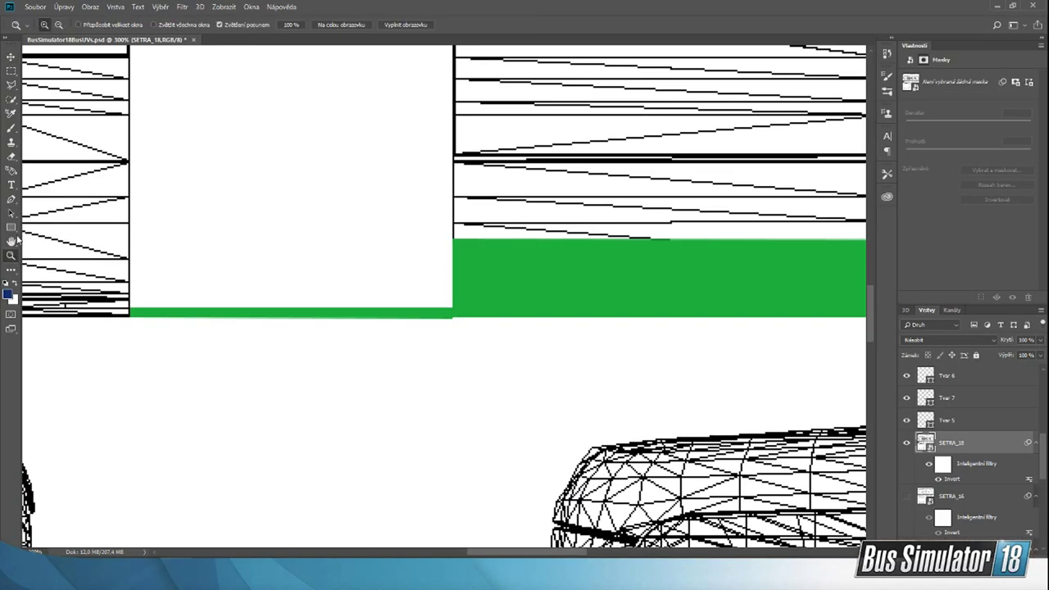
pyautogui.click(58, 24)
pyautogui.moveTo(357, 292); pyautogui.dragTo(368, 295)
pyautogui.moveTo(421, 446); pyautogui.dragTo(269, 497)
pyautogui.scroll(-6, 140, 492)
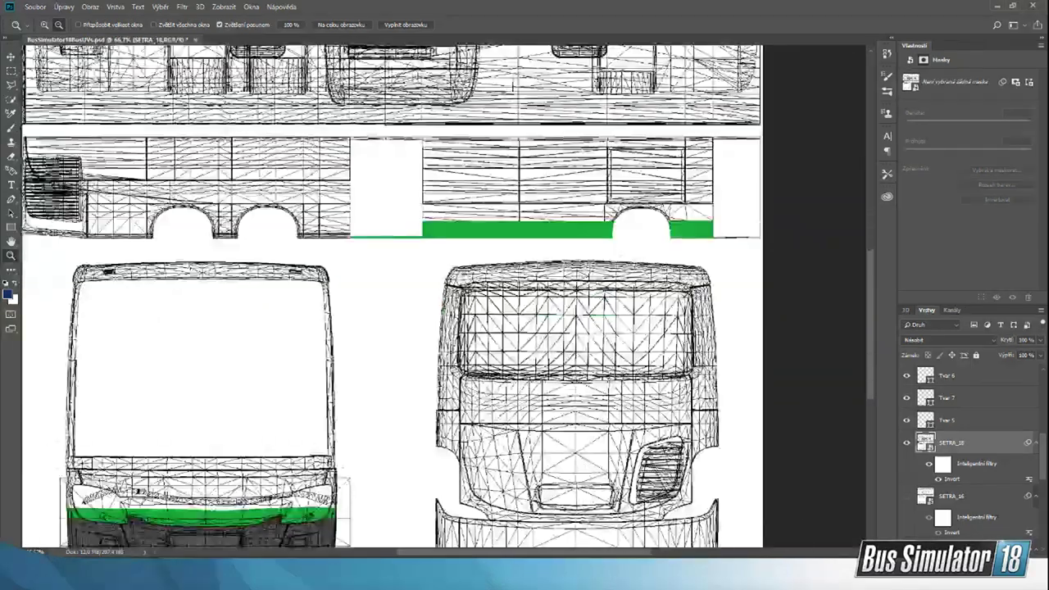
pyautogui.scroll(-2, 148, 415)
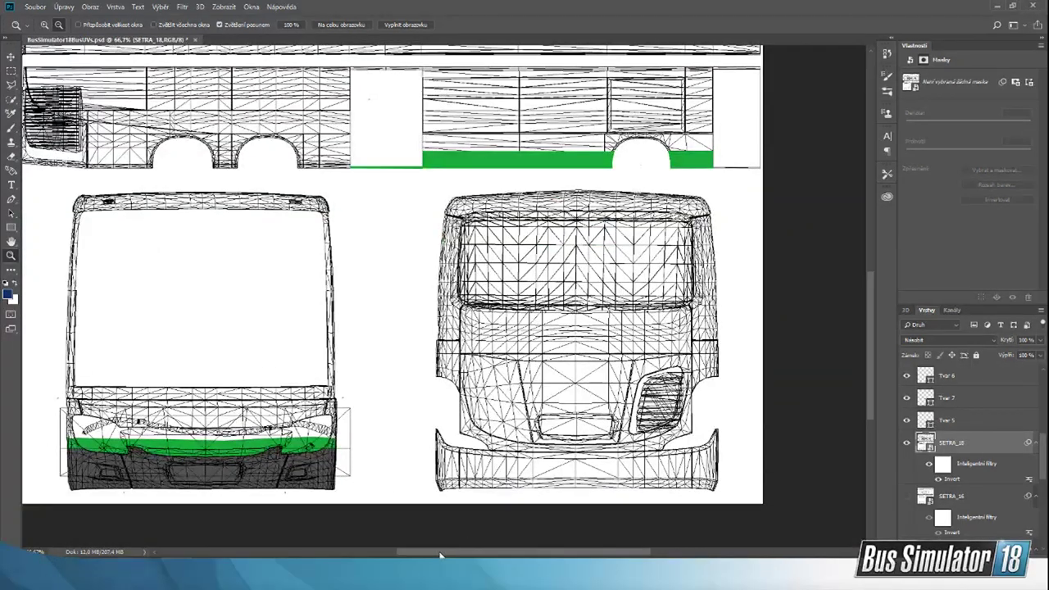
pyautogui.moveTo(440, 554); pyautogui.dragTo(412, 554)
pyautogui.click(44, 25)
pyautogui.click(226, 453)
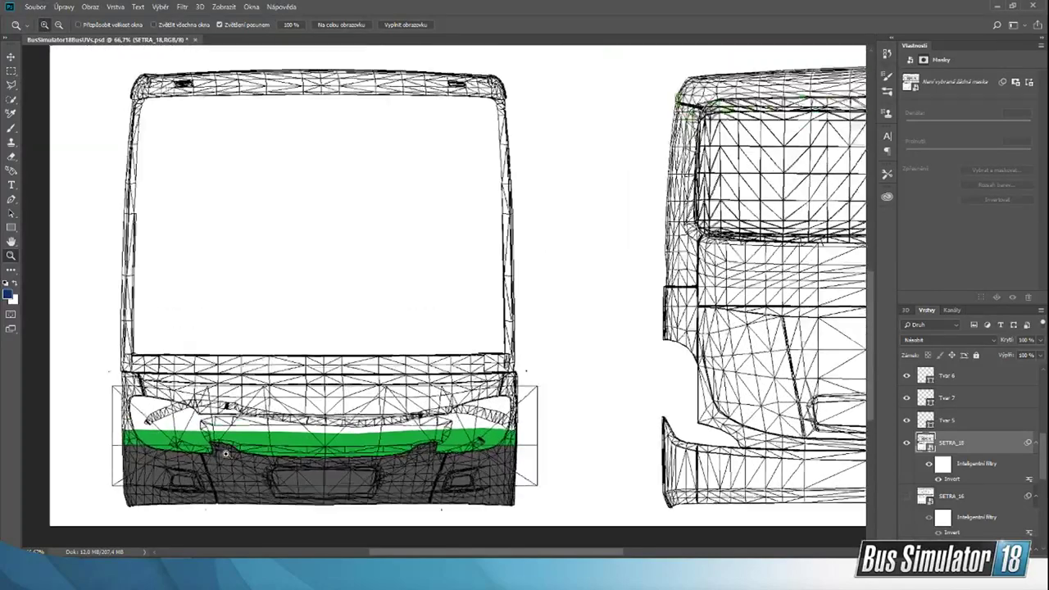
pyautogui.click(199, 453)
pyautogui.scroll(1, 200, 453)
pyautogui.scroll(-1, 199, 453)
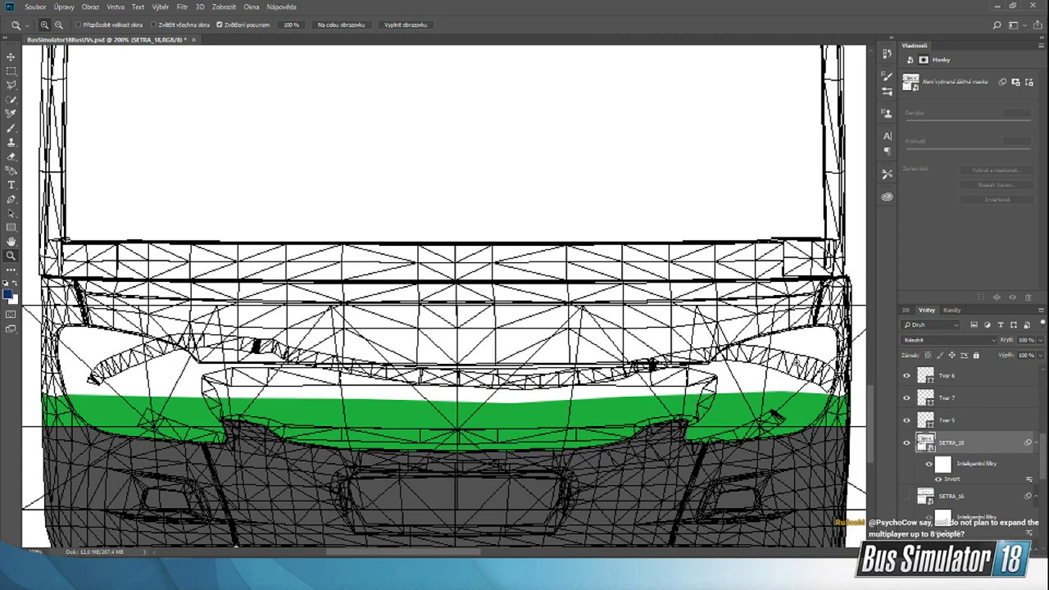
pyautogui.scroll(1, 794, 361)
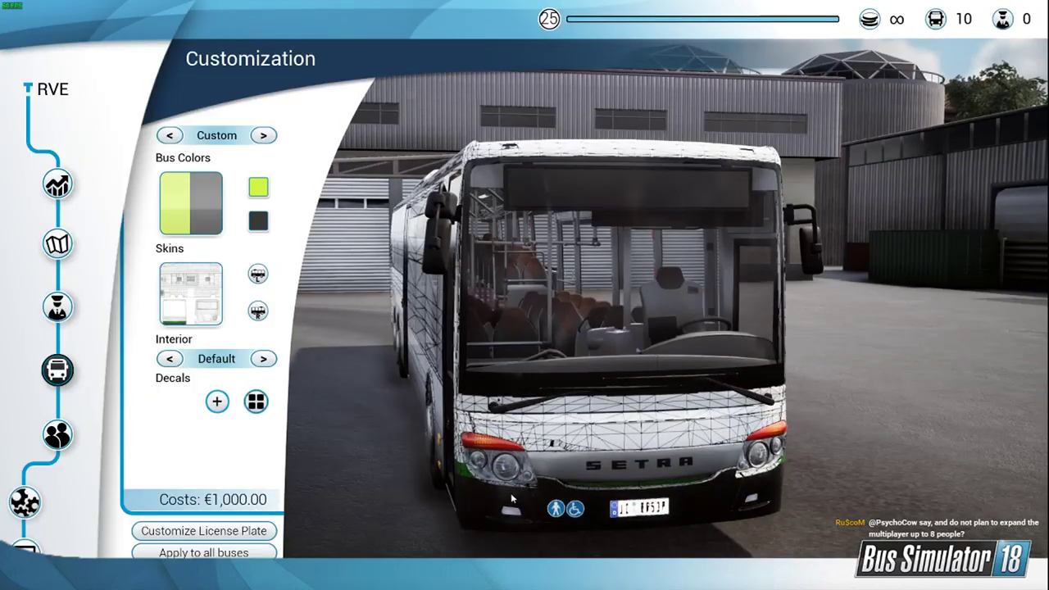
# Step: Switch to Bus Simulator 18 and compare the Setra's front corner, door side and roof edge with the template
pyautogui.moveTo(579, 479); pyautogui.dragTo(498, 484, button='right')
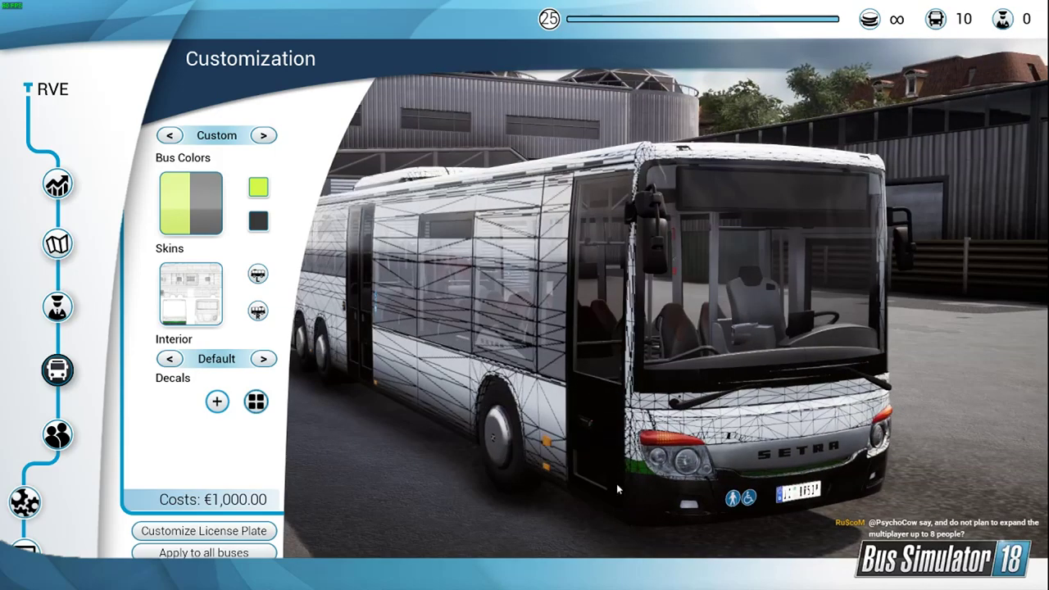
pyautogui.scroll(-3, 526, 419)
pyautogui.moveTo(527, 419); pyautogui.dragTo(721, 362, button='right')
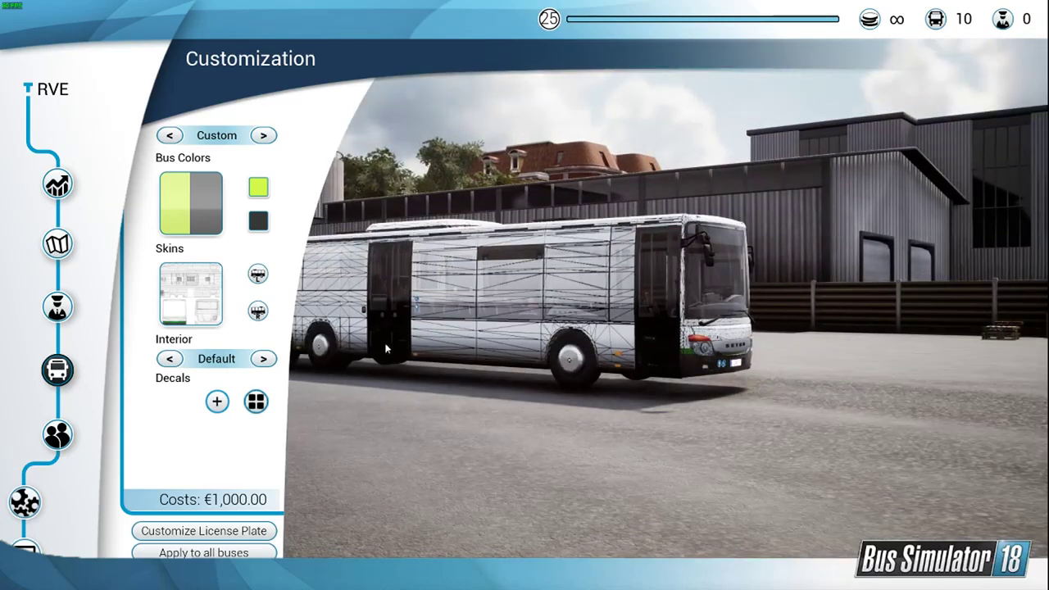
pyautogui.moveTo(388, 348); pyautogui.dragTo(524, 346, button='right')
pyautogui.moveTo(327, 346); pyautogui.dragTo(555, 238, button='right')
pyautogui.scroll(3, 565, 236)
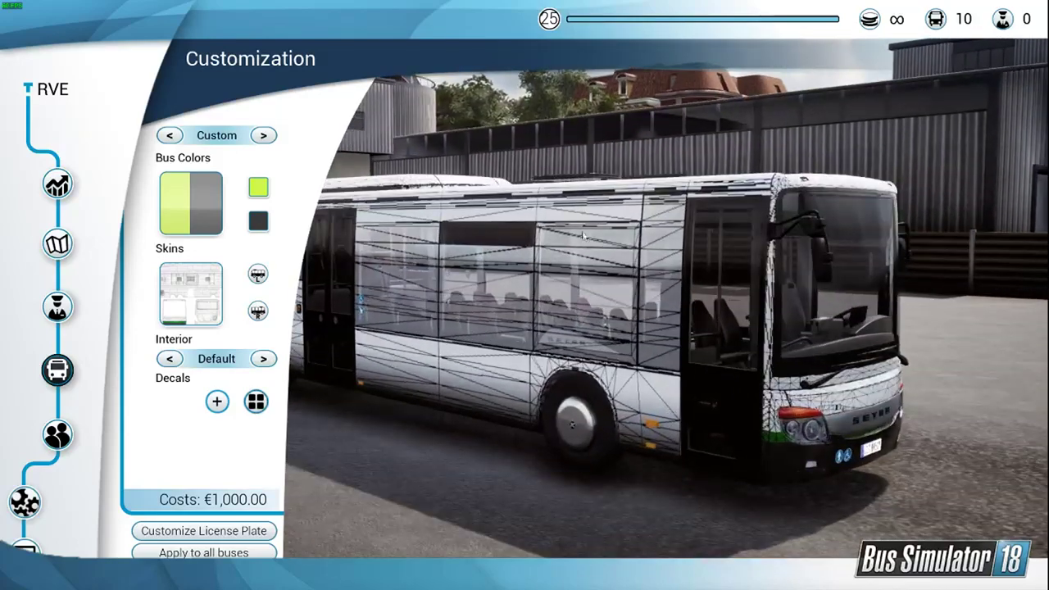
pyautogui.moveTo(633, 195); pyautogui.dragTo(608, 217, button='right')
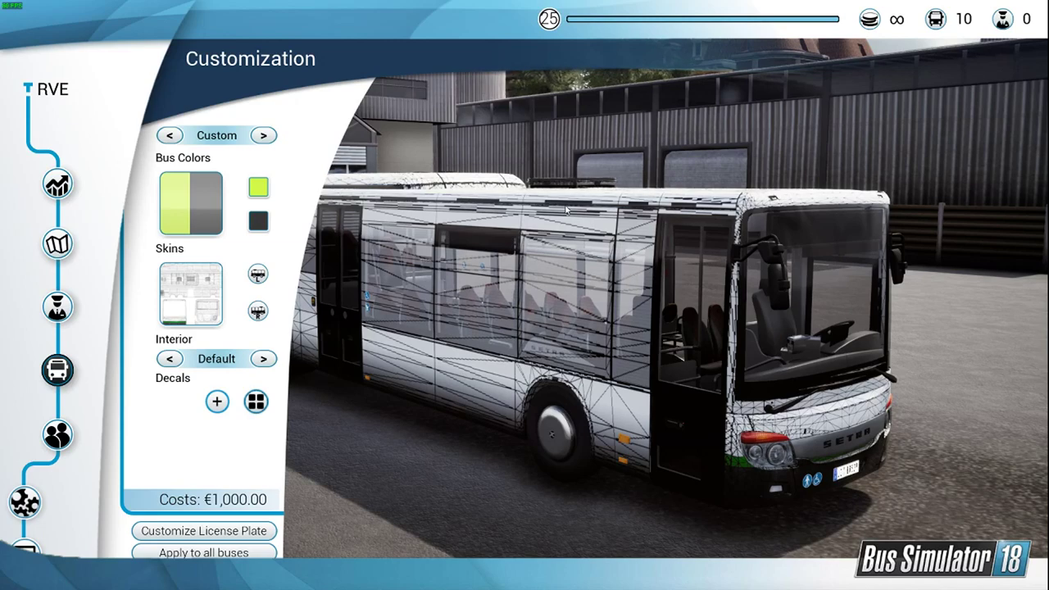
pyautogui.moveTo(602, 215); pyautogui.dragTo(687, 338, button='right')
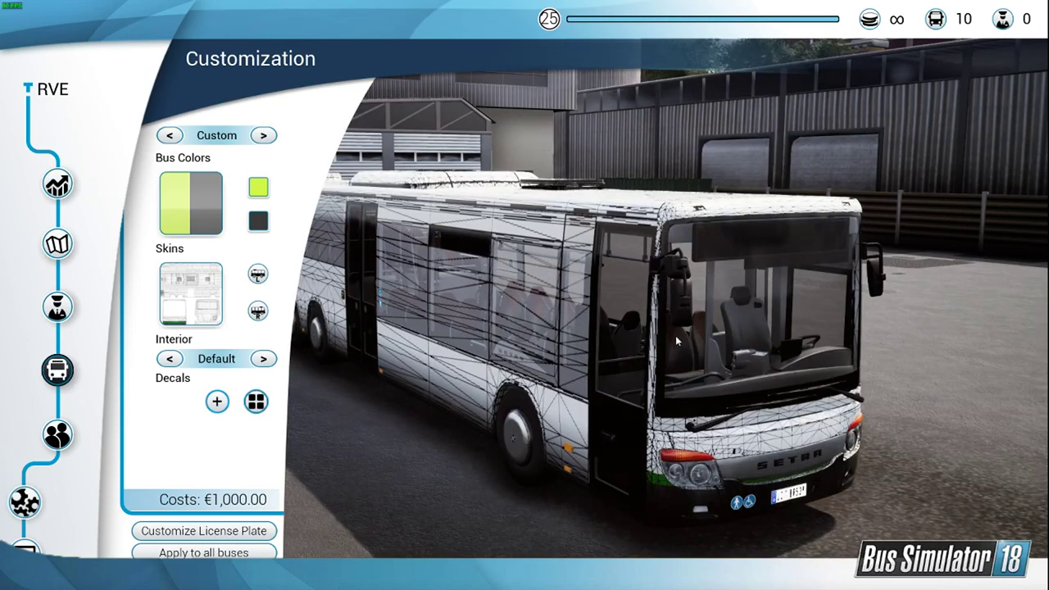
pyautogui.moveTo(654, 347); pyautogui.dragTo(617, 342, button='right')
# Step: Set both the primary and secondary bus colors to white and check the Setra's front and door side
pyautogui.click(259, 190)
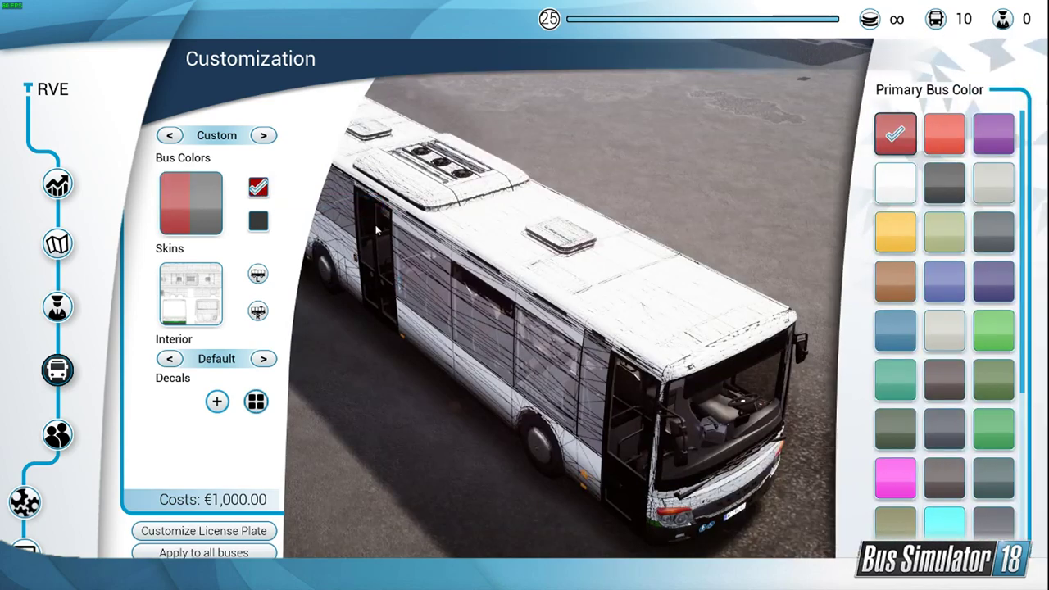
pyautogui.click(891, 183)
pyautogui.click(259, 222)
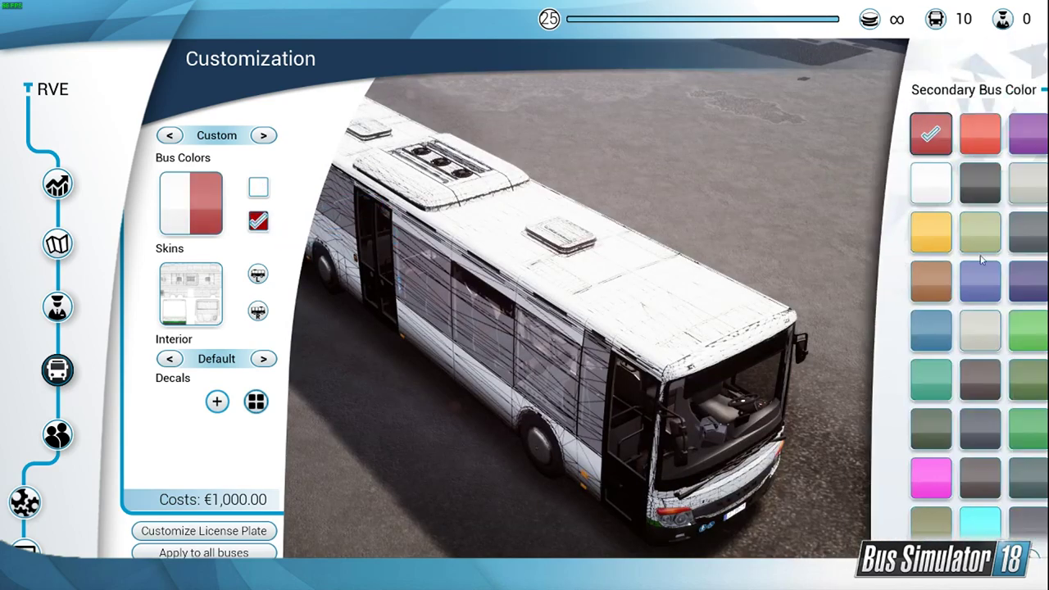
pyautogui.click(900, 133)
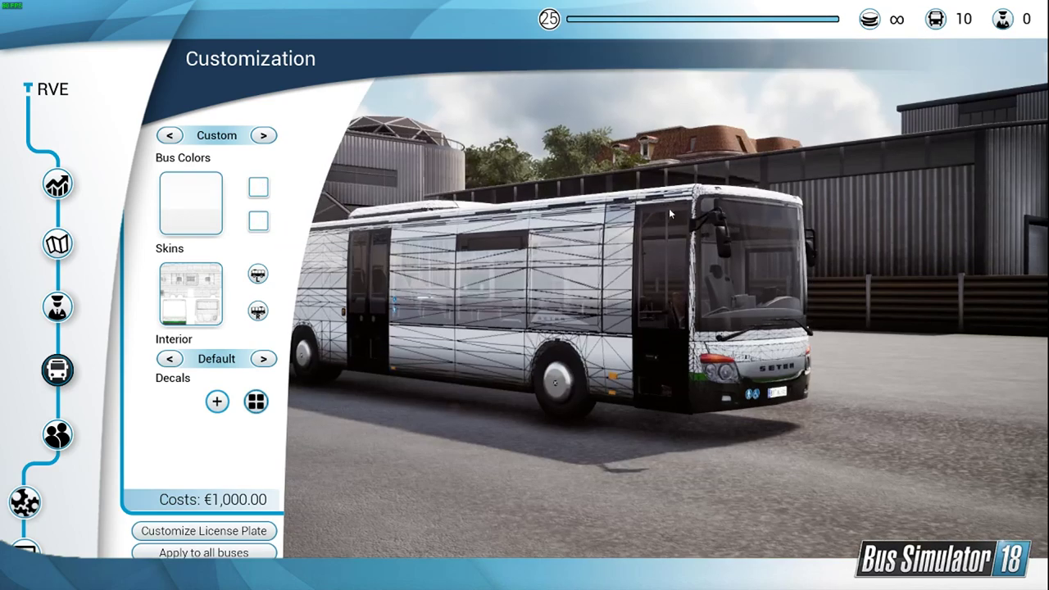
pyautogui.moveTo(668, 211); pyautogui.dragTo(711, 361, button='right')
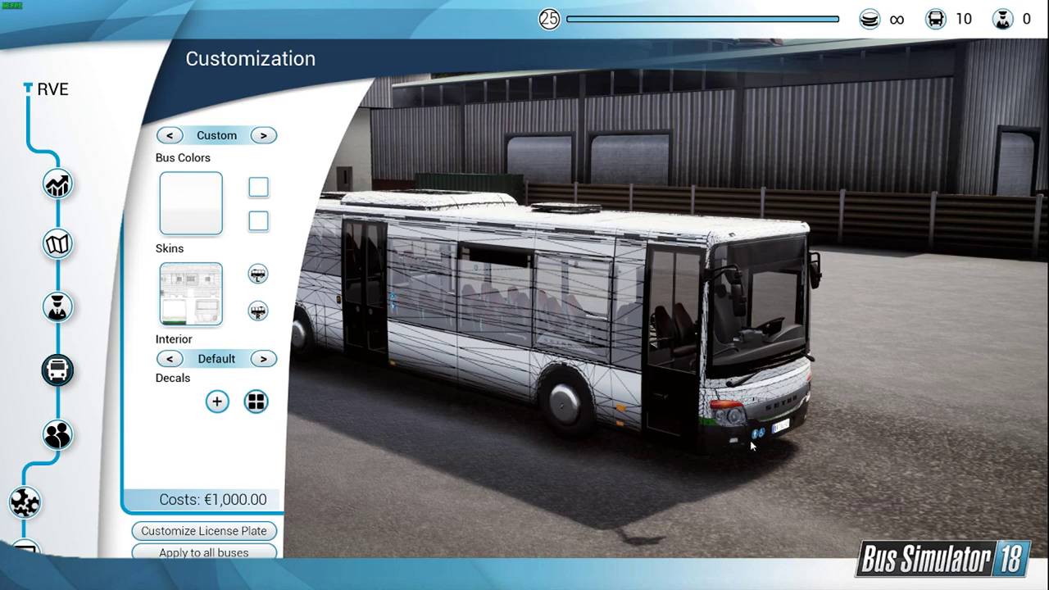
pyautogui.moveTo(751, 442); pyautogui.dragTo(720, 427, button='right')
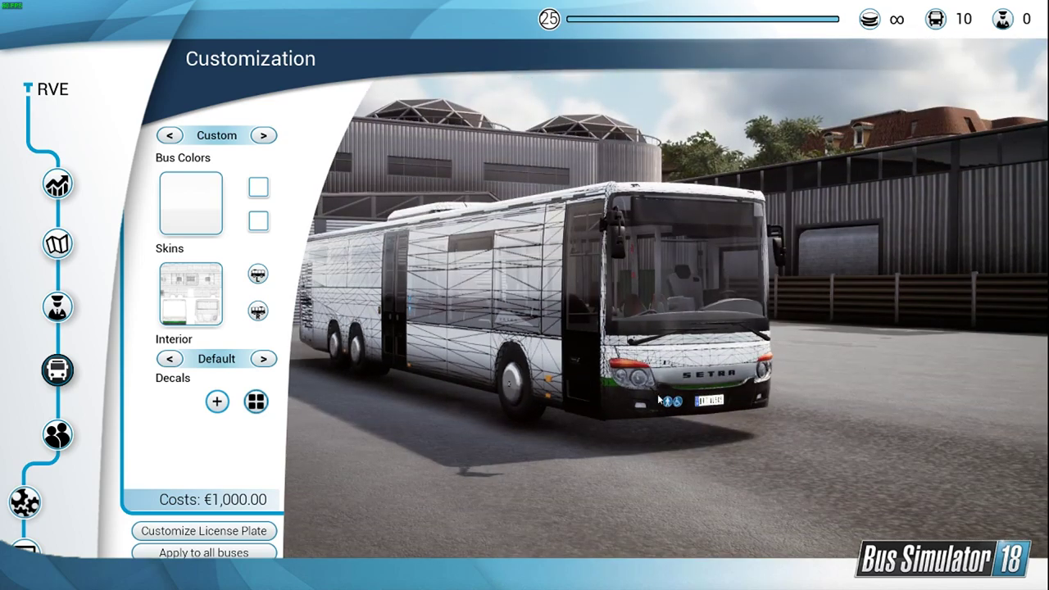
pyautogui.moveTo(658, 399); pyautogui.dragTo(641, 222, button='right')
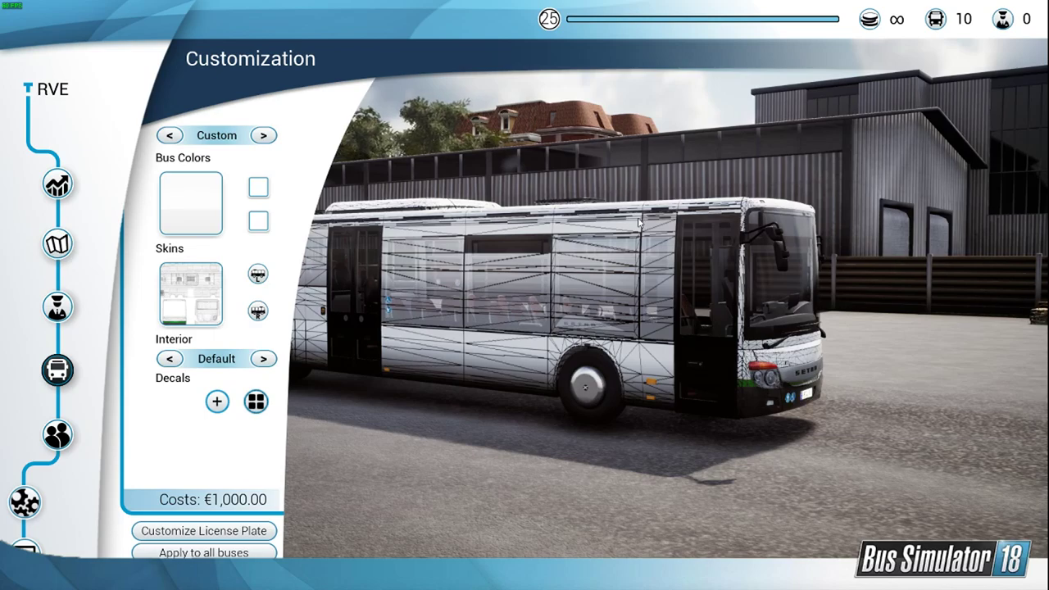
pyautogui.moveTo(640, 222); pyautogui.dragTo(696, 338, button='right')
# Step: Switch back to Photoshop and bring the full front and rear sections of the bus template into view
pyautogui.click(26, 548)
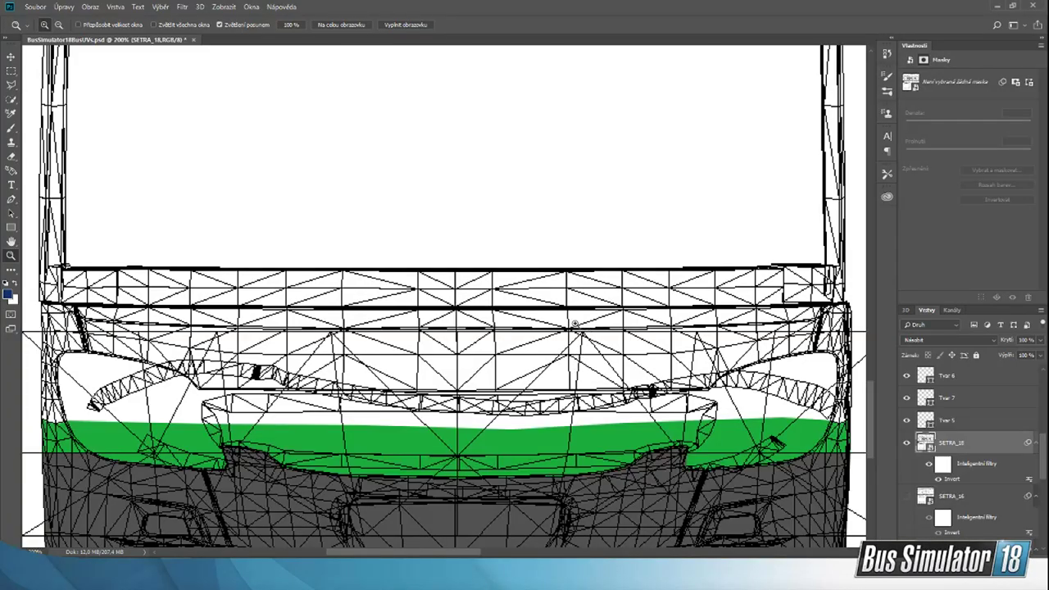
pyautogui.click(58, 25)
pyautogui.click(476, 475)
pyautogui.click(477, 475)
pyautogui.click(490, 489)
pyautogui.click(522, 389)
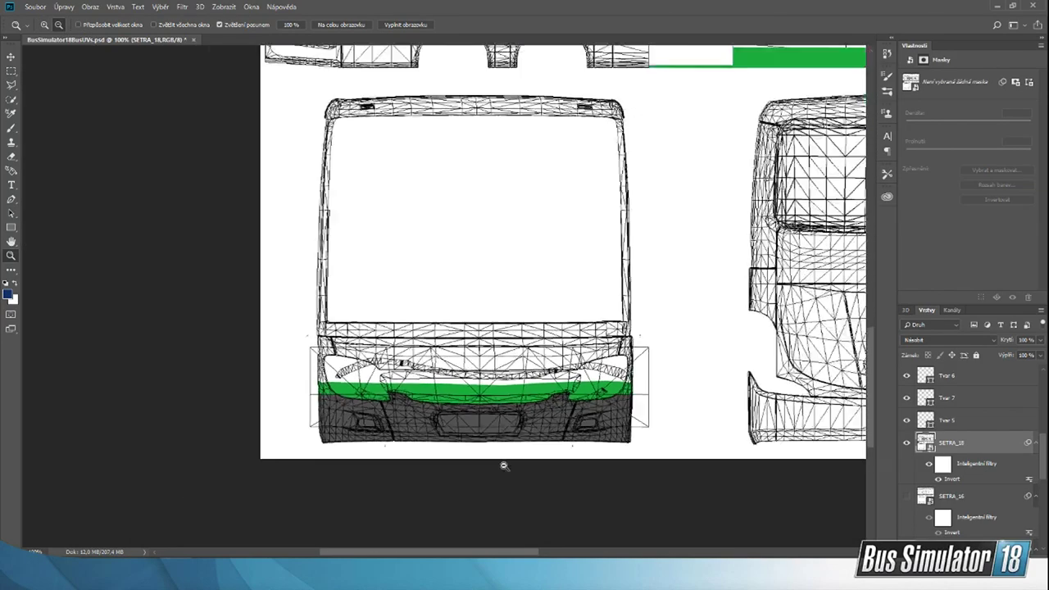
pyautogui.moveTo(514, 553); pyautogui.dragTo(549, 553)
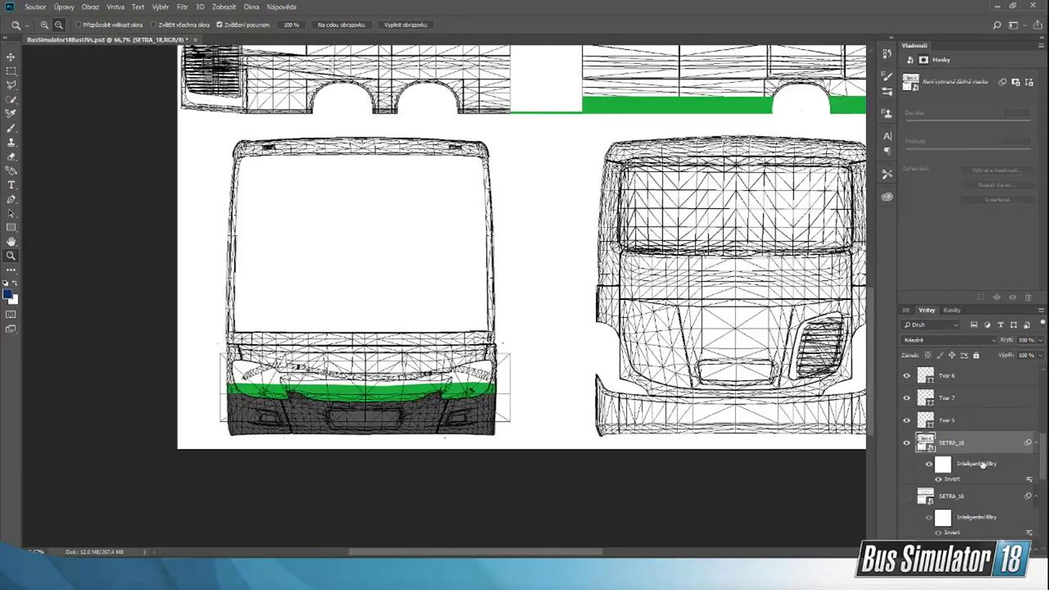
# Step: Try a grey fill on the front stripe shape Tvar 4 and undo it
pyautogui.scroll(-5, 980, 465)
pyautogui.scroll(-2, 965, 513)
pyautogui.click(966, 493)
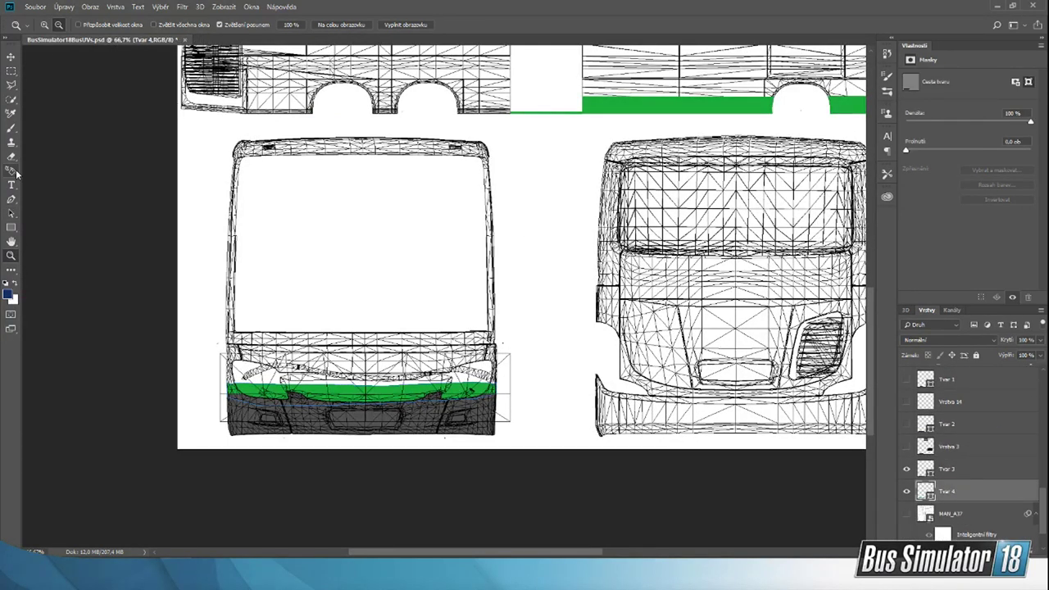
pyautogui.click(12, 199)
pyautogui.click(107, 25)
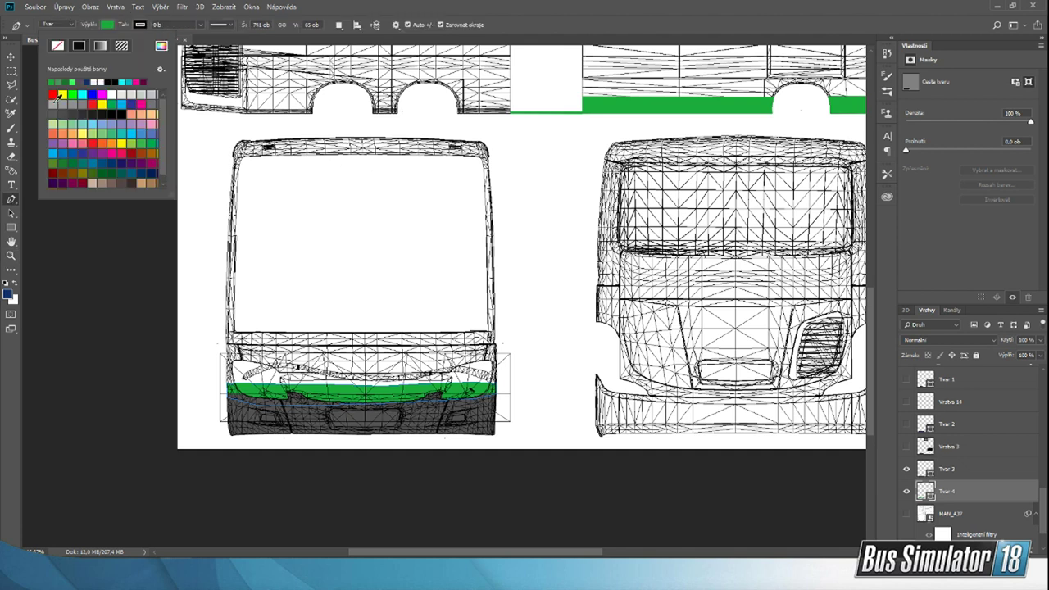
pyautogui.click(82, 103)
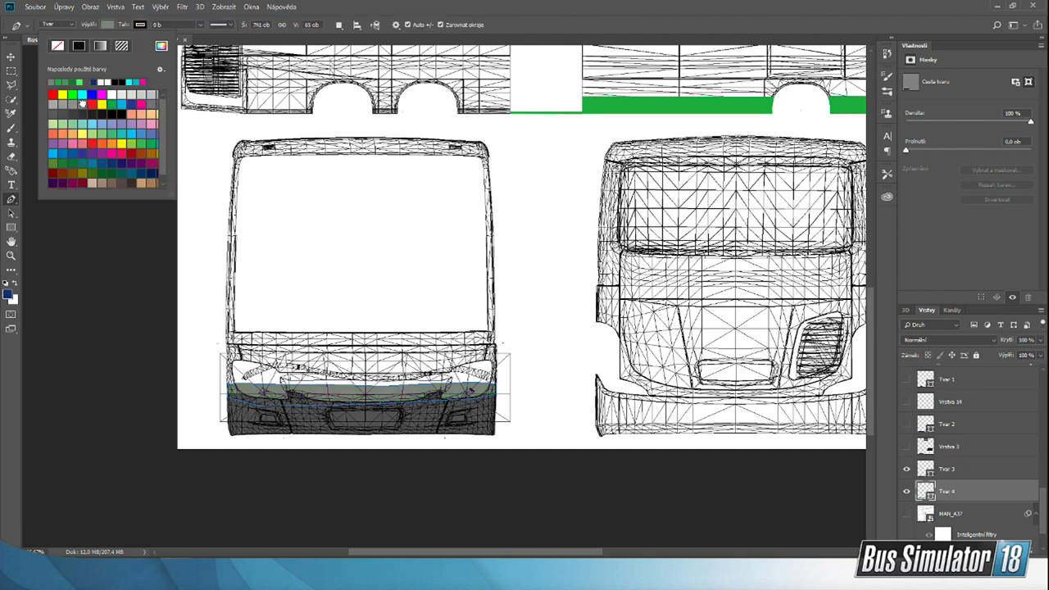
pyautogui.click(961, 473)
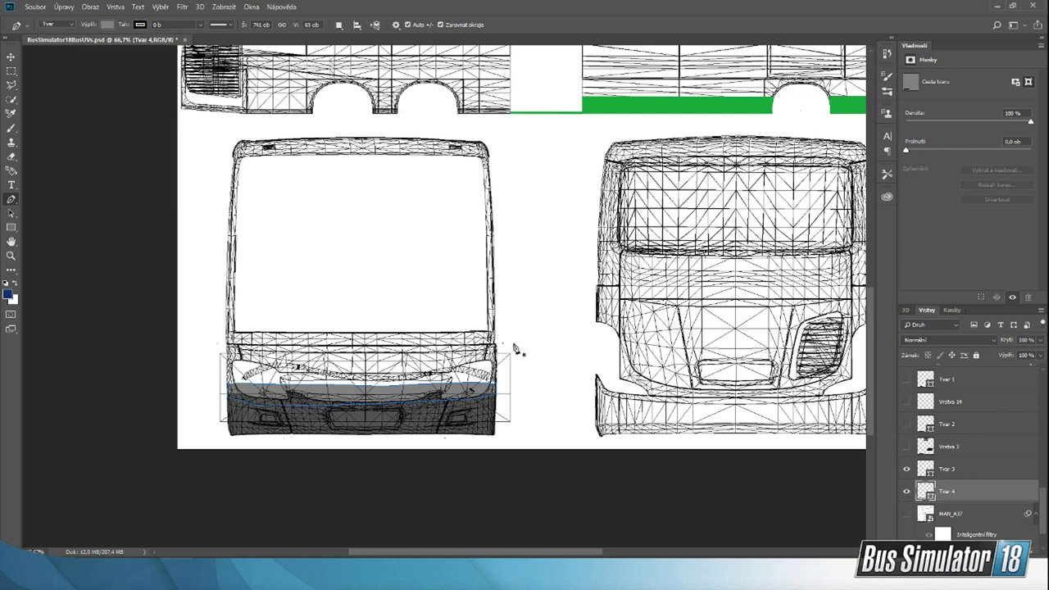
pyautogui.hotkey('ctrl', 'z')
# Step: Fill the front bumper shape Tvar 3 with a lighter grey swatch
pyautogui.click(967, 465)
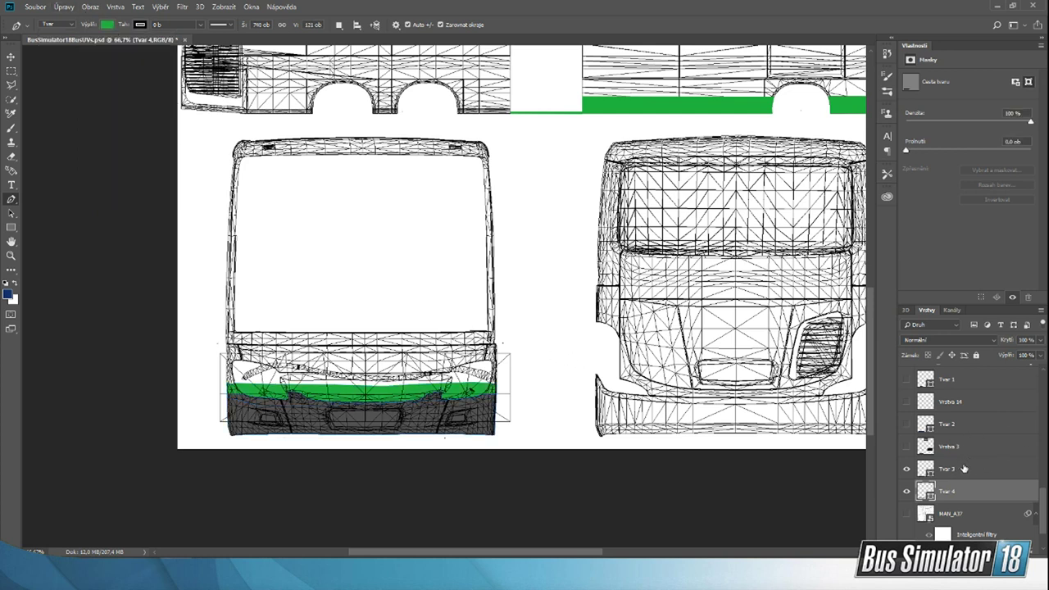
pyautogui.click(107, 24)
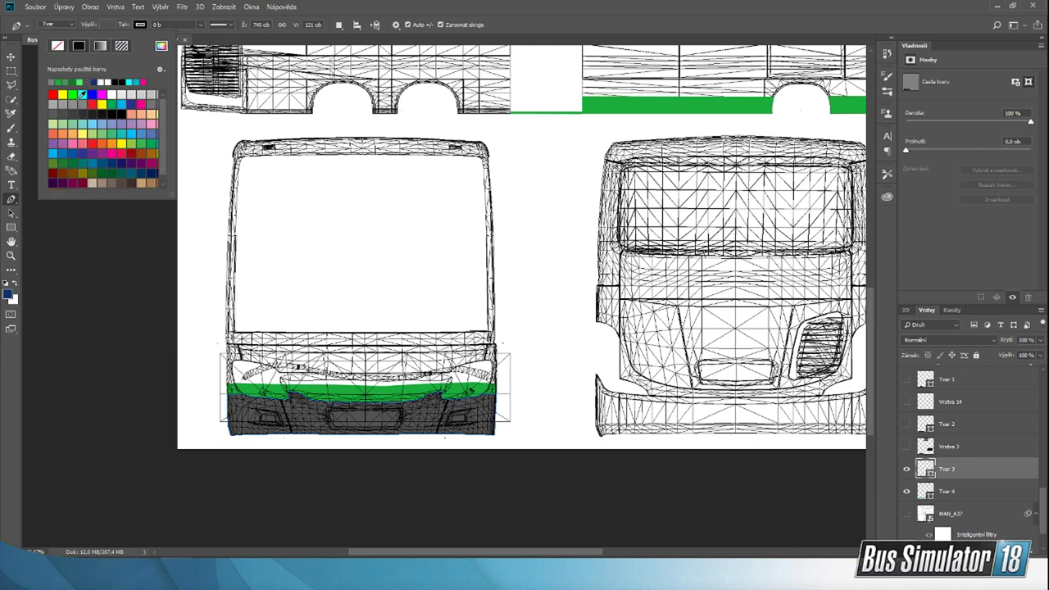
pyautogui.click(82, 103)
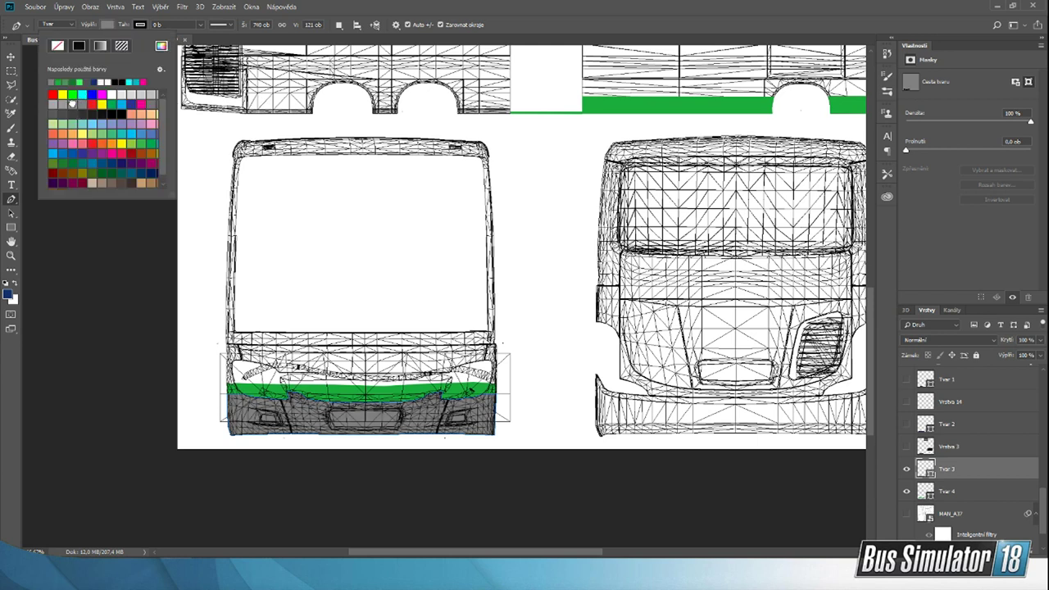
pyautogui.click(72, 104)
# Step: Set the Pen tool's shape fill to the recently used green for the gap between the two lower side sections
pyautogui.moveTo(565, 553); pyautogui.dragTo(636, 554)
pyautogui.scroll(2, 629, 412)
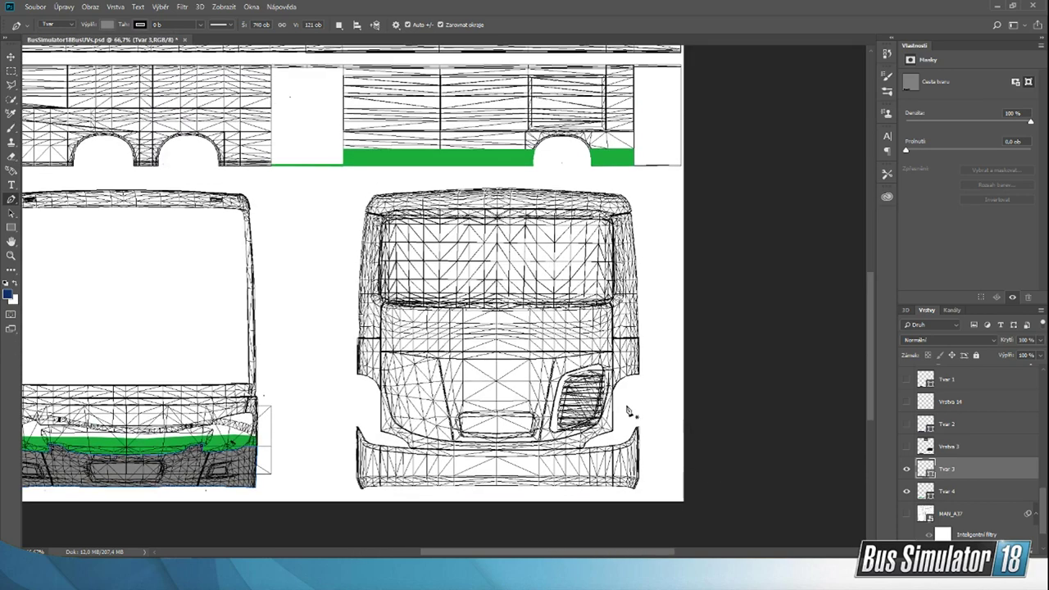
pyautogui.scroll(5, 628, 411)
pyautogui.click(11, 56)
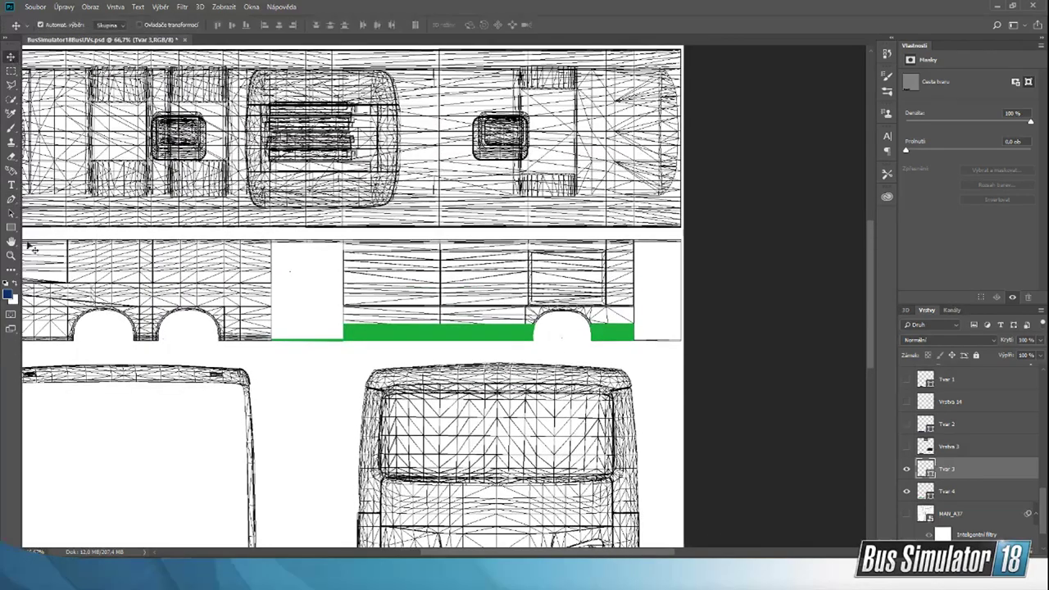
pyautogui.click(10, 255)
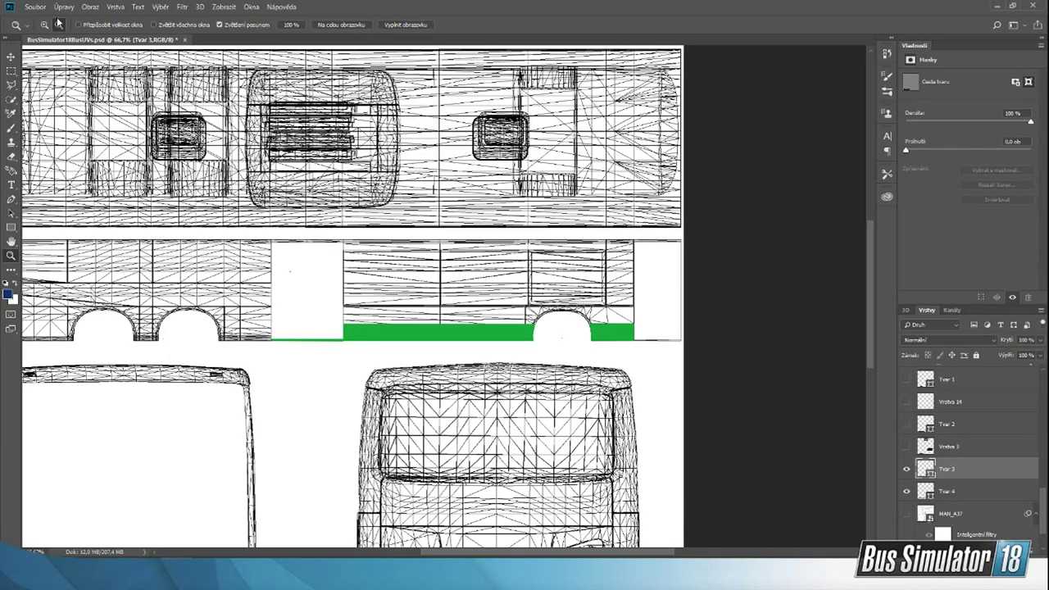
pyautogui.click(265, 362)
pyautogui.click(268, 345)
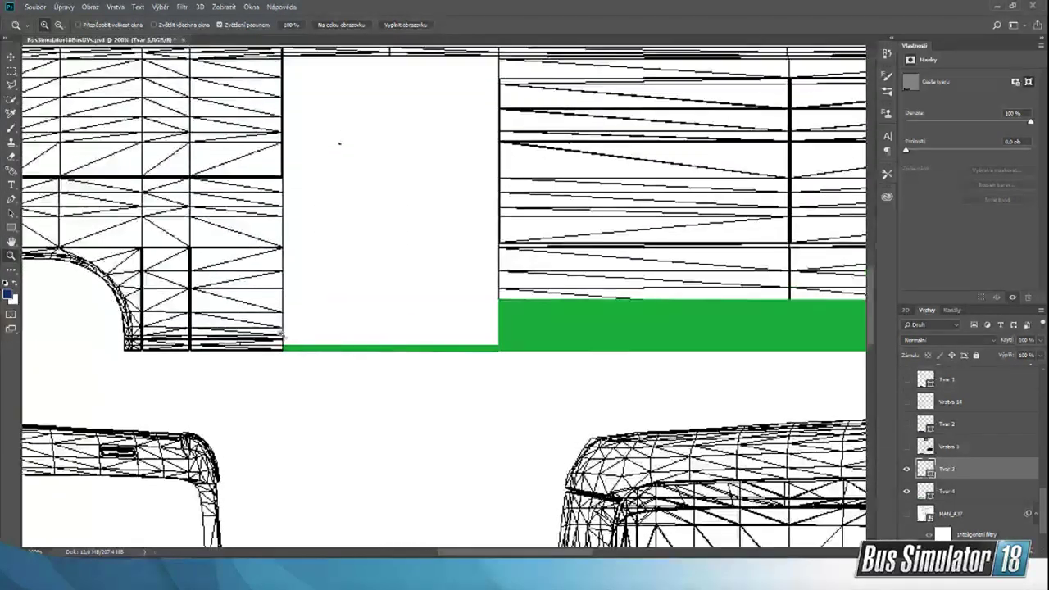
pyautogui.click(281, 334)
pyautogui.moveTo(502, 552); pyautogui.dragTo(496, 553)
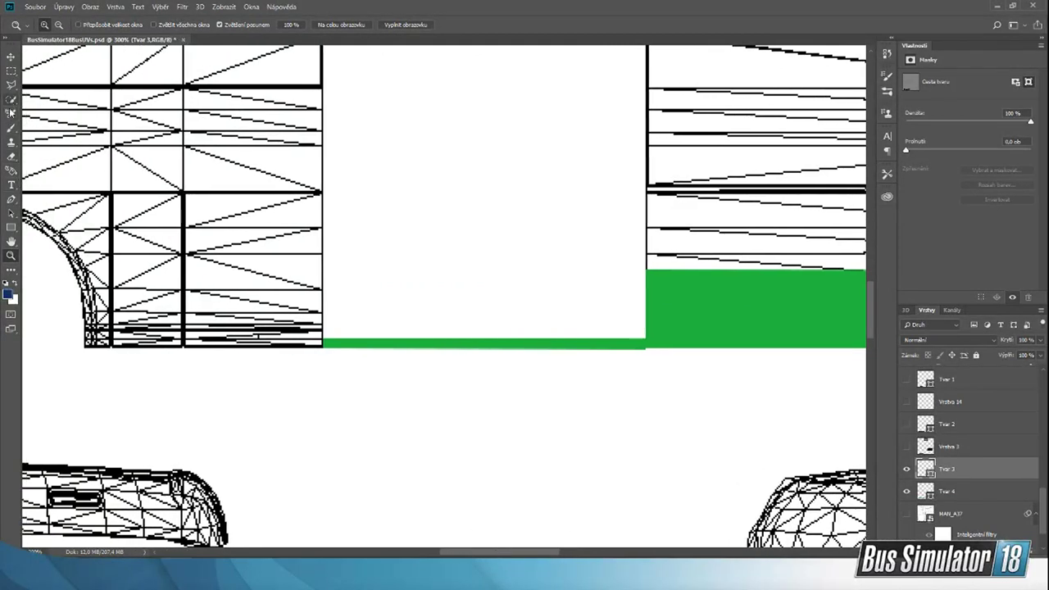
pyautogui.click(11, 198)
pyautogui.click(107, 25)
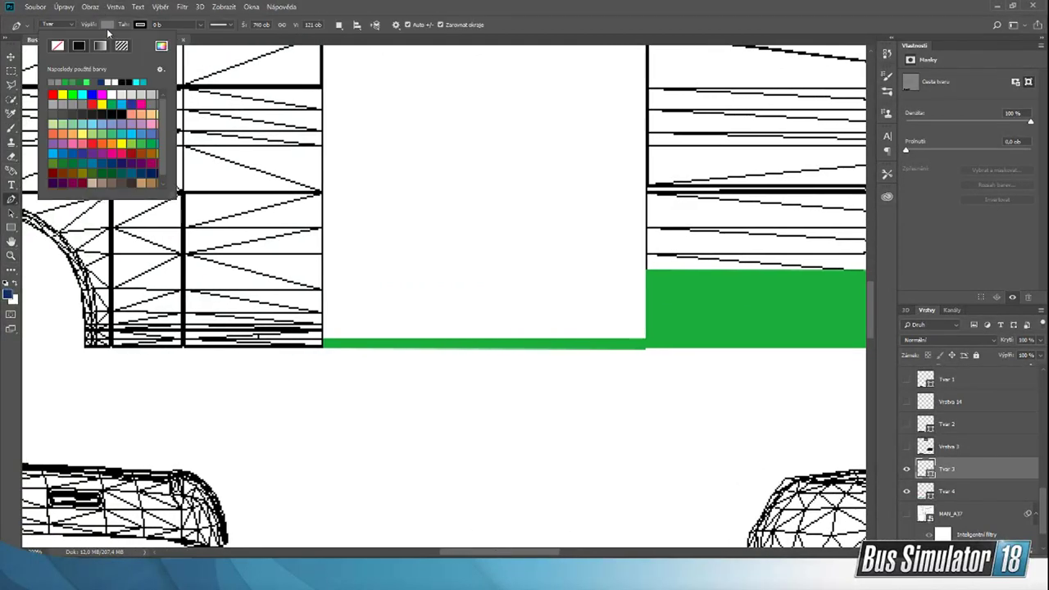
pyautogui.click(69, 81)
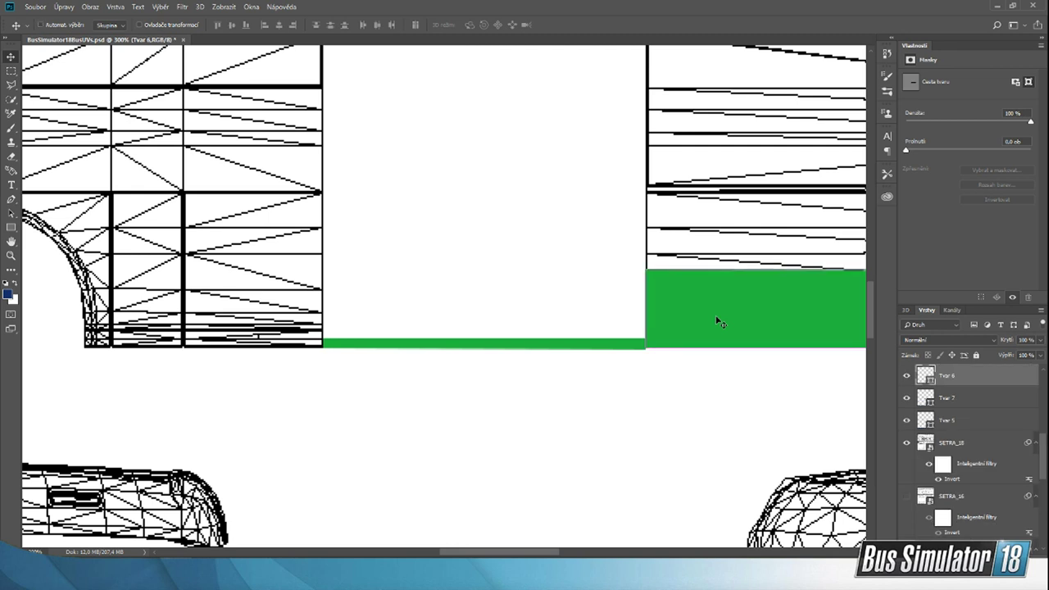
# Step: Duplicate the green side stripe Tvar 6 across the gap between the side sections, leaving a sliver beside the wheel section's edge
pyautogui.moveTo(714, 334); pyautogui.dragTo(381, 294)
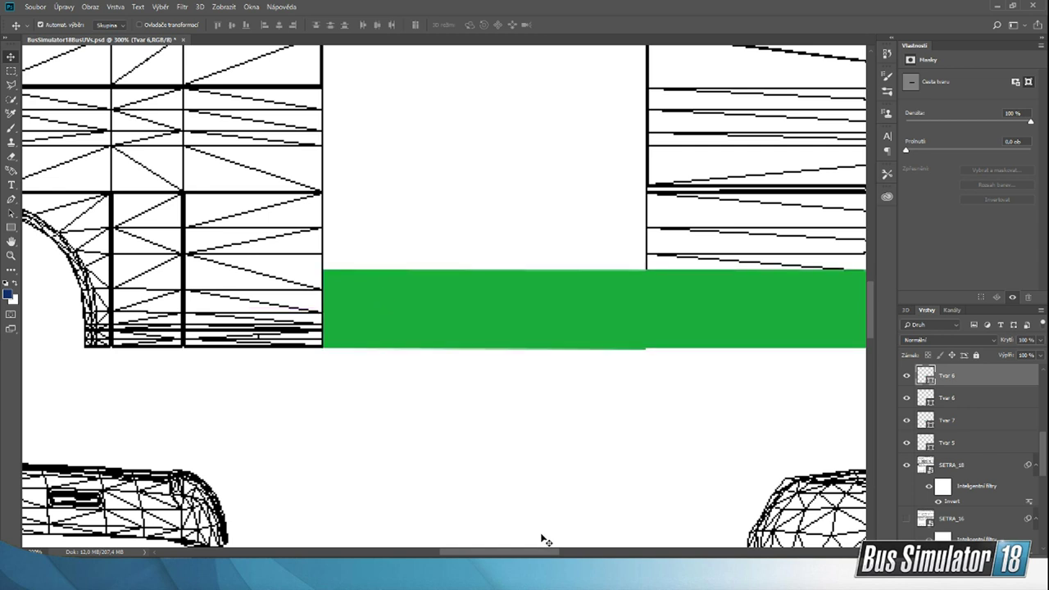
pyautogui.moveTo(519, 554); pyautogui.dragTo(496, 554)
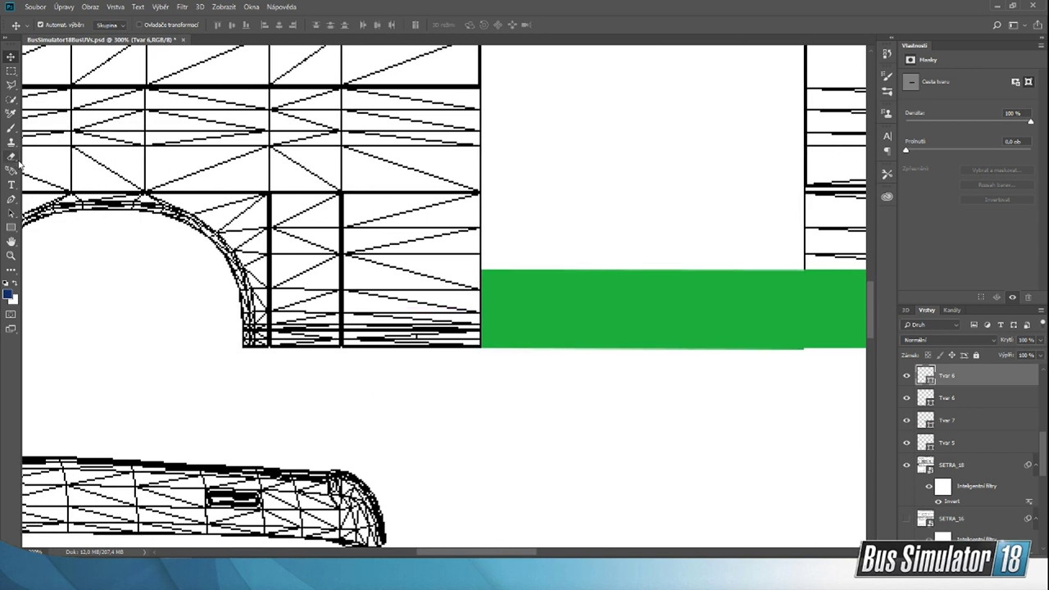
pyautogui.click(11, 200)
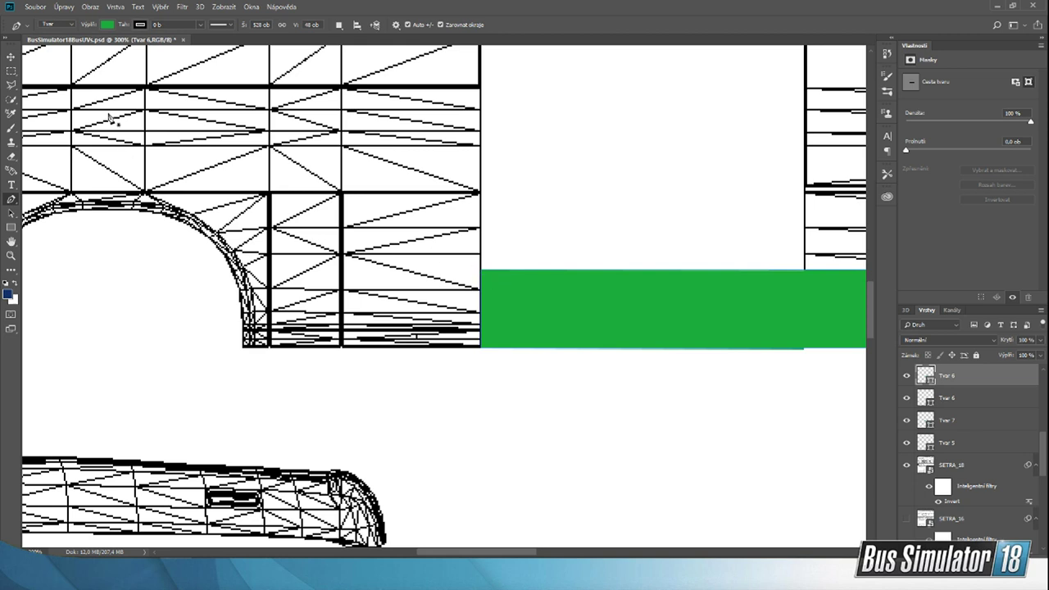
pyautogui.click(10, 57)
pyautogui.moveTo(623, 336)
pyautogui.mouseDown()
pyautogui.moveTo(499, 329)
pyautogui.moveTo(640, 325)
pyautogui.moveTo(628, 325)
pyautogui.mouseUp()
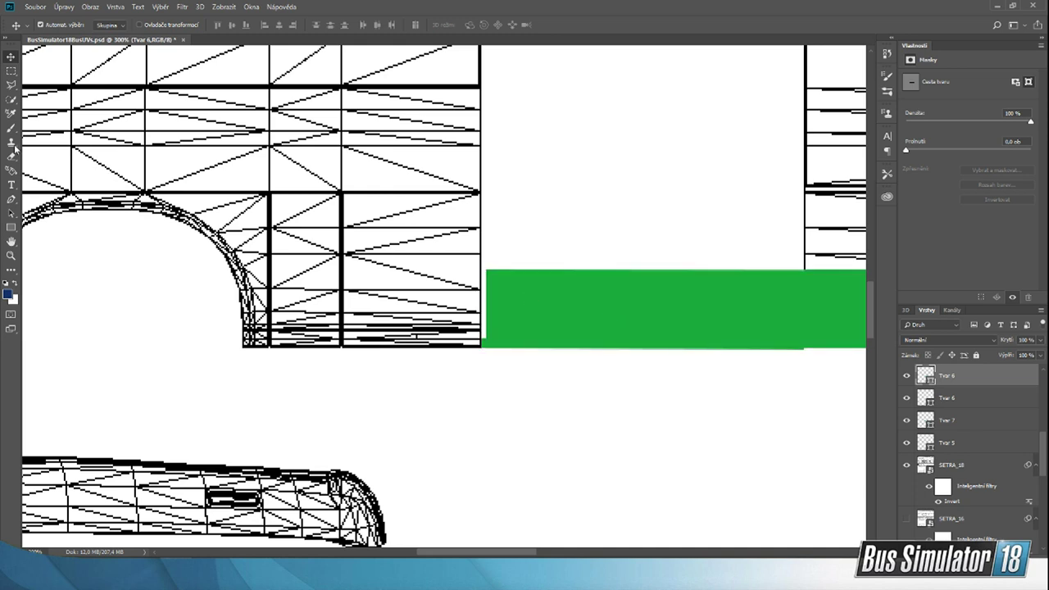
pyautogui.click(11, 199)
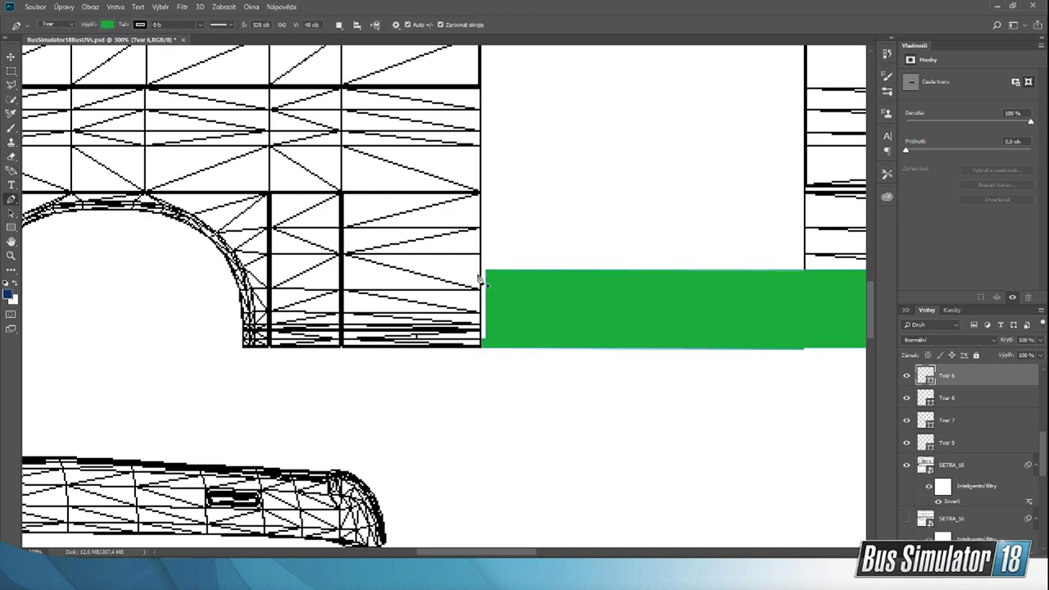
pyautogui.click(481, 270)
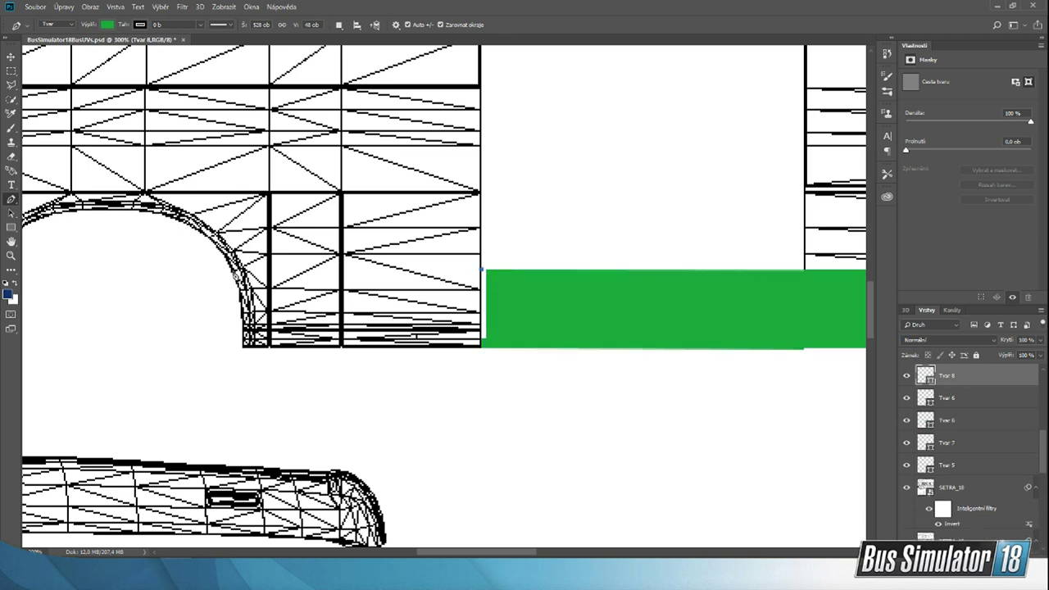
pyautogui.click(10, 56)
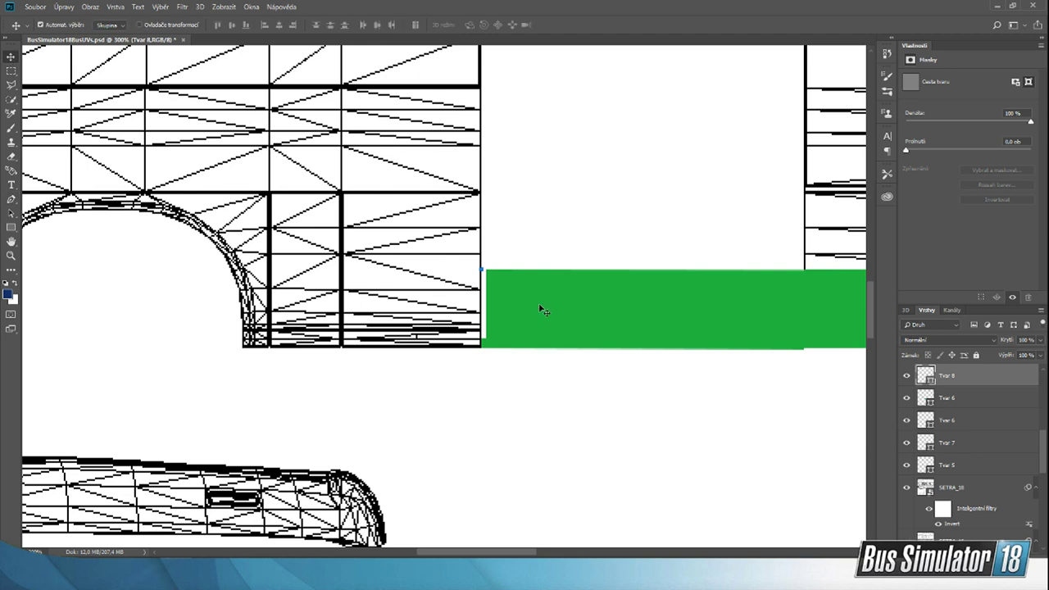
# Step: Duplicate the green stripe again and place the copy across the double-wheel section, level with the existing stripe
pyautogui.moveTo(540, 304)
pyautogui.mouseDown()
pyautogui.moveTo(166, 330)
pyautogui.moveTo(541, 304)
pyautogui.mouseUp()
pyautogui.hotkey('ctrl', 'v')
pyautogui.moveTo(477, 288); pyautogui.dragTo(178, 355)
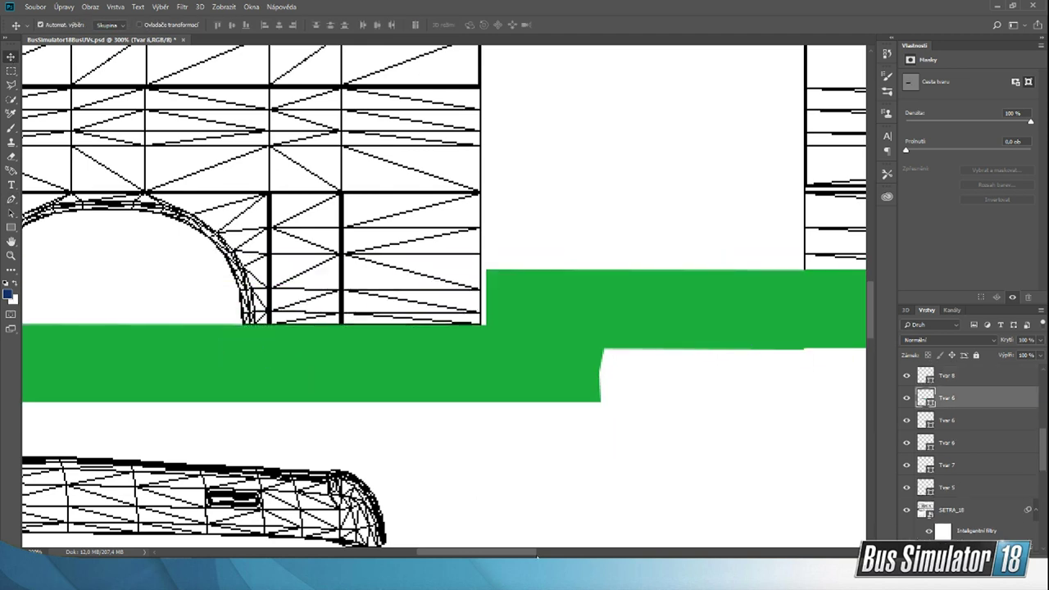
pyautogui.moveTo(514, 552); pyautogui.dragTo(503, 553)
pyautogui.moveTo(483, 381); pyautogui.dragTo(96, 322)
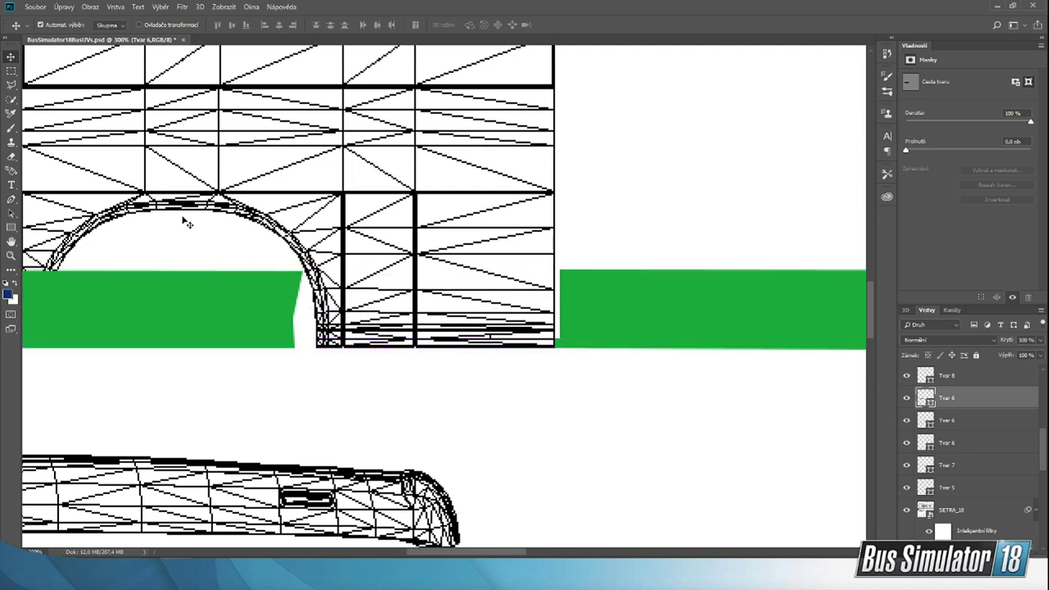
pyautogui.click(10, 200)
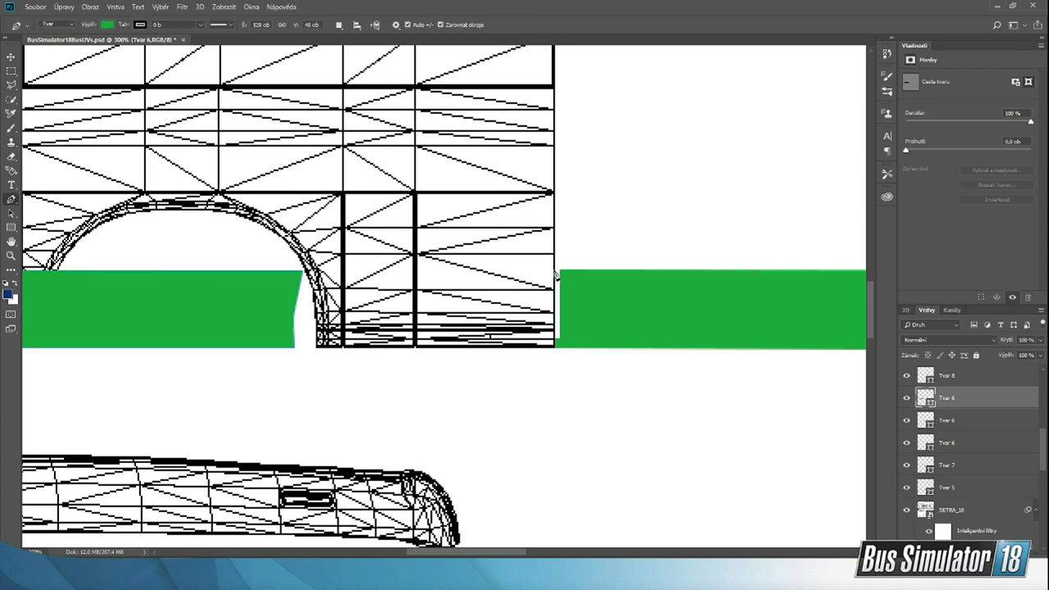
pyautogui.click(557, 276)
pyautogui.click(522, 218)
pyautogui.click(557, 276)
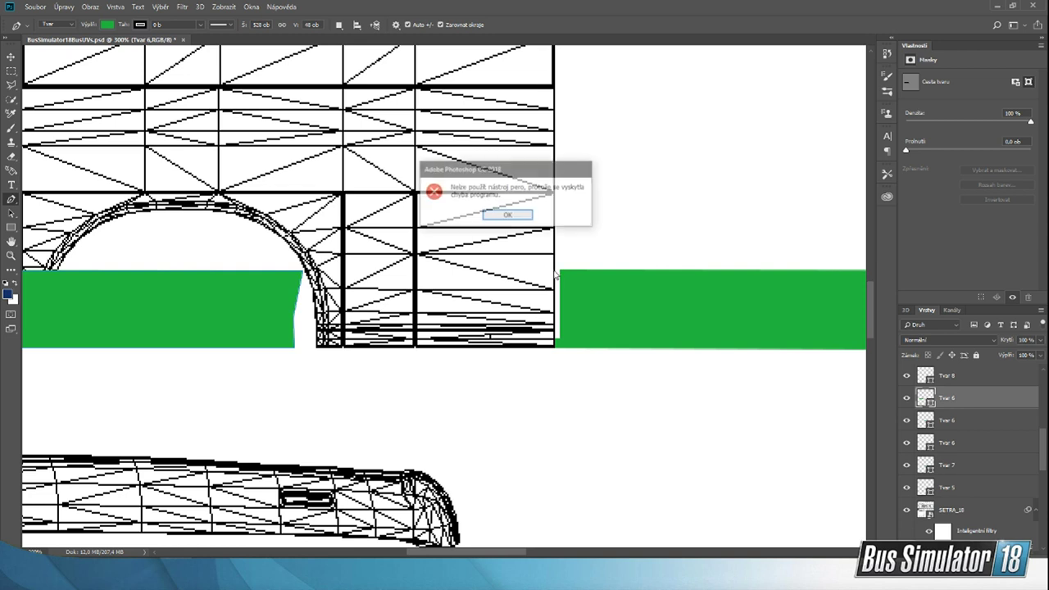
pyautogui.click(509, 214)
# Step: Draw a green Pen tool shape about 152 × 52 px across the lower rear section, following the wheel arch's curve on its inner side
pyautogui.press('v')
pyautogui.click(485, 187)
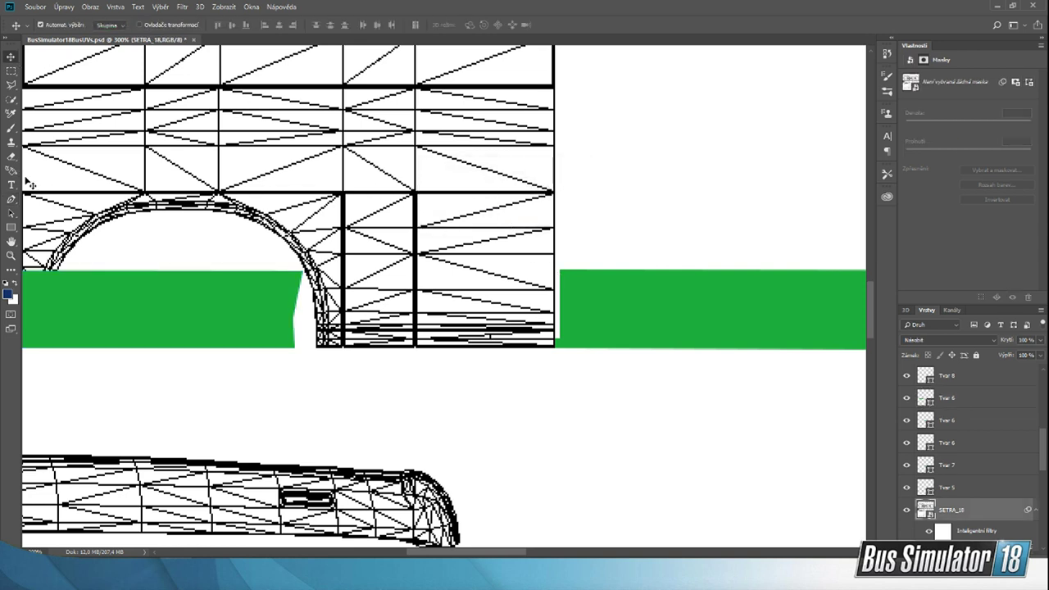
pyautogui.click(10, 199)
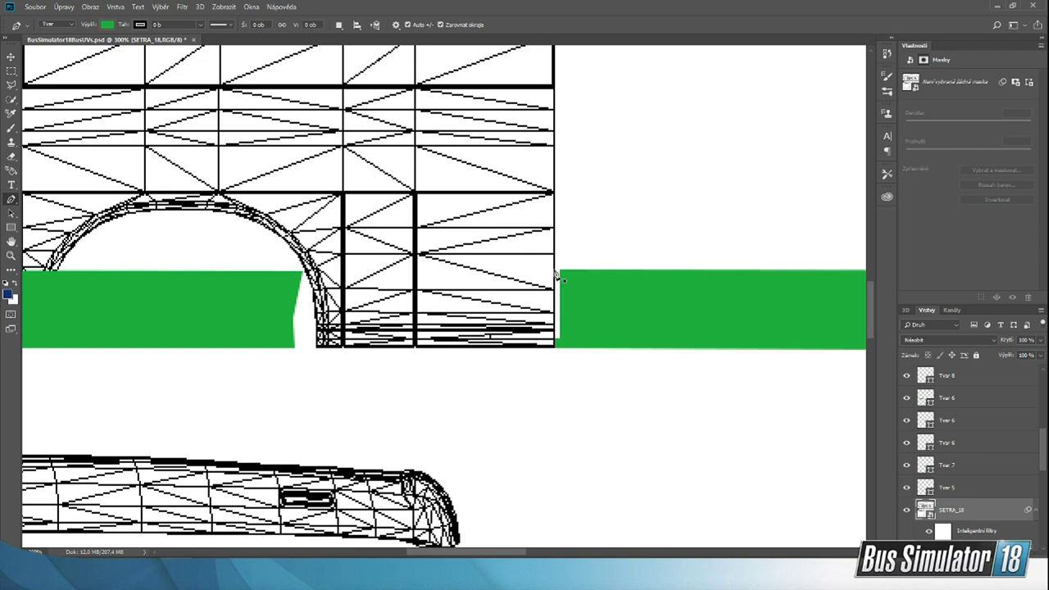
pyautogui.click(553, 270)
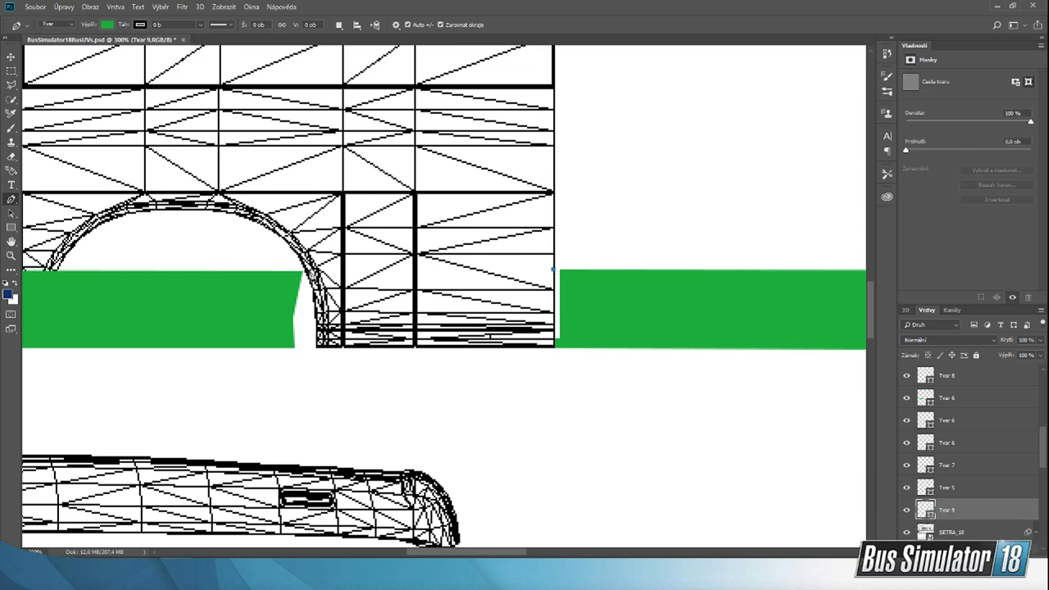
pyautogui.click(307, 270)
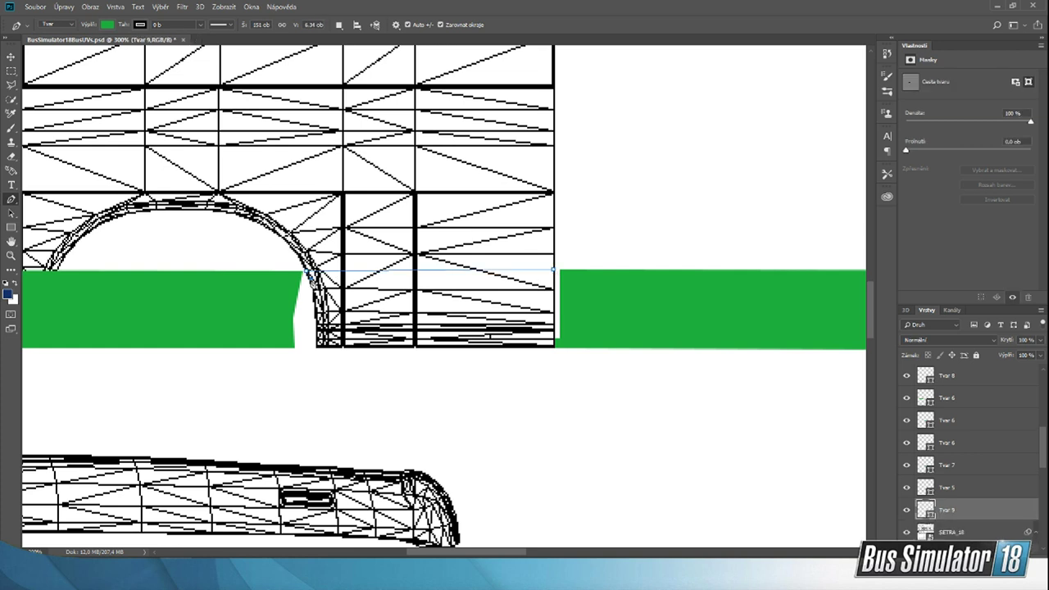
pyautogui.click(308, 275)
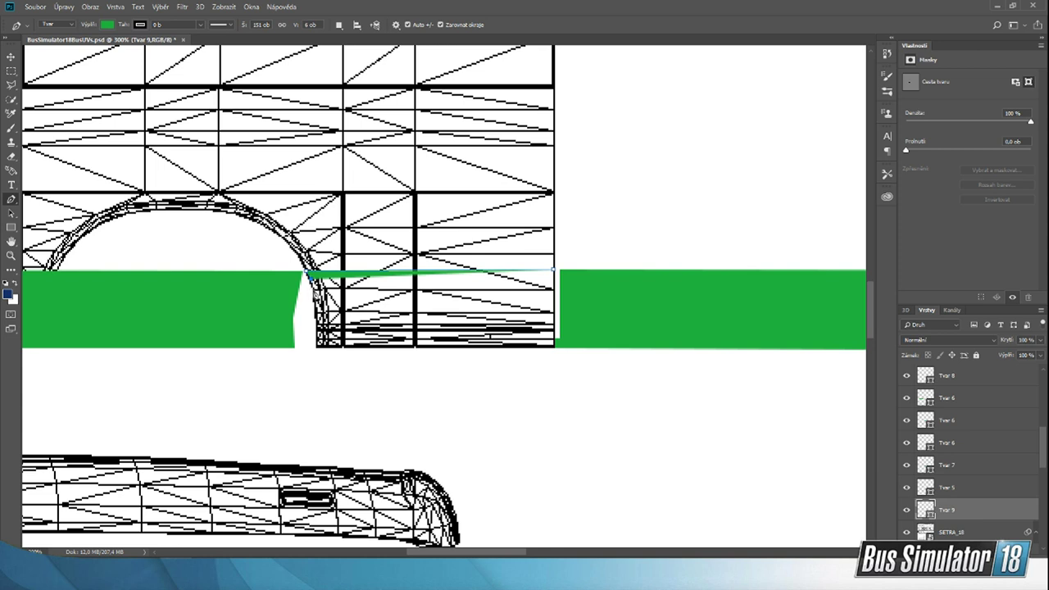
pyautogui.click(312, 286)
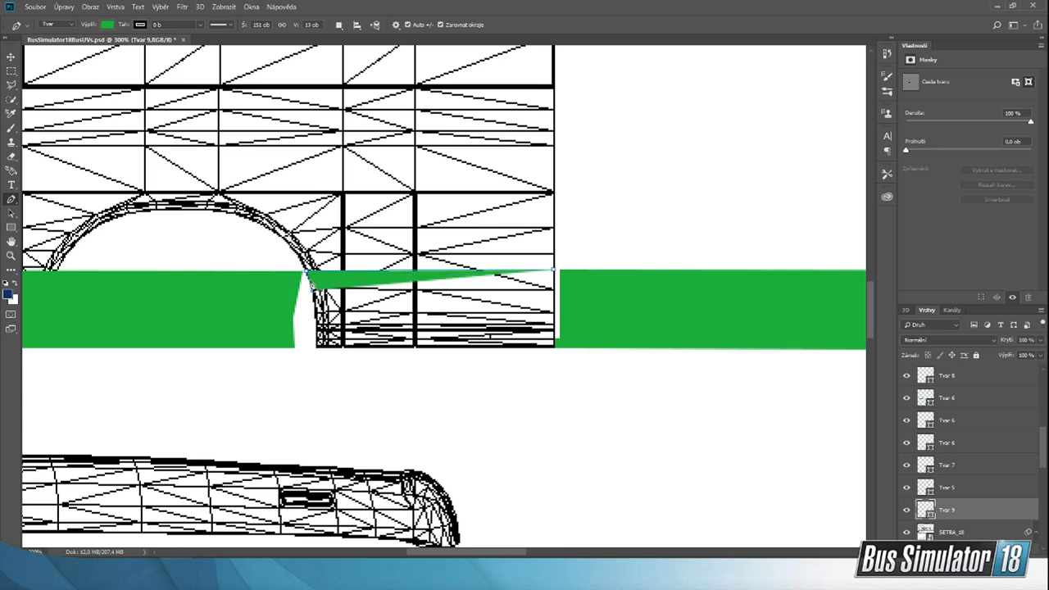
pyautogui.click(313, 303)
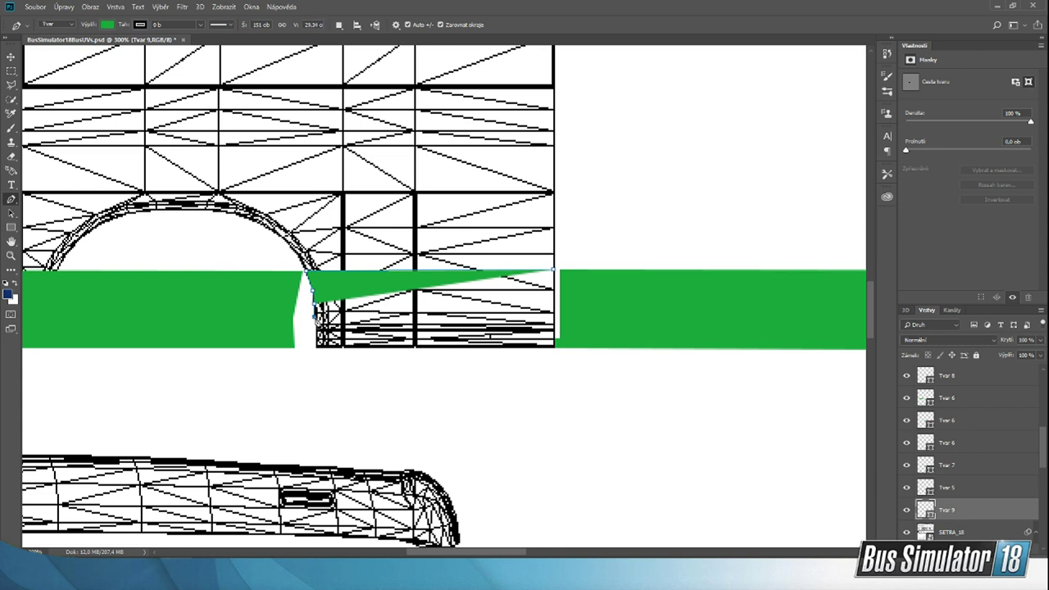
pyautogui.click(314, 315)
pyautogui.click(316, 321)
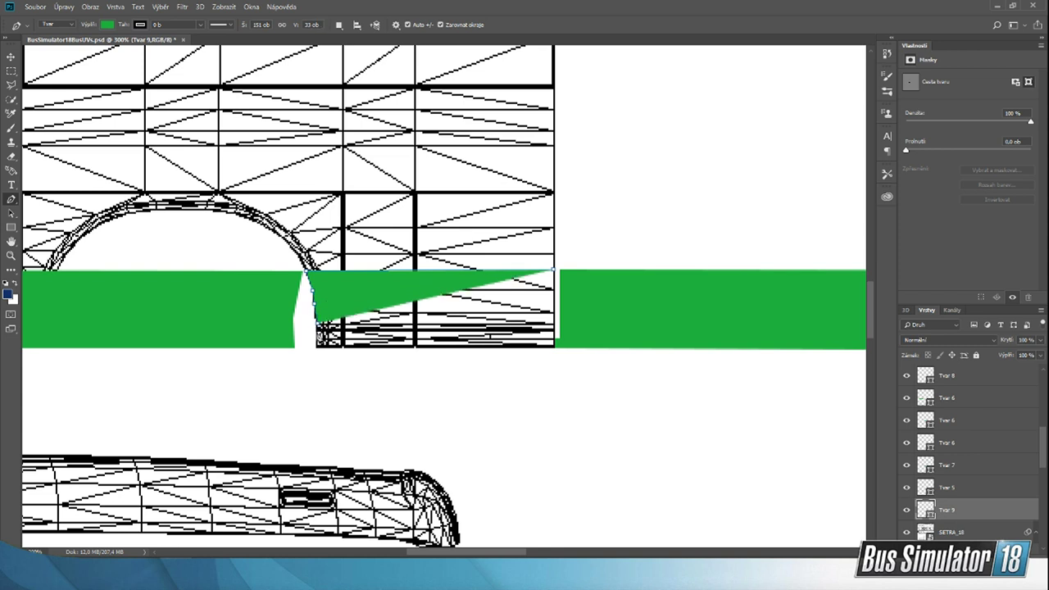
pyautogui.click(319, 329)
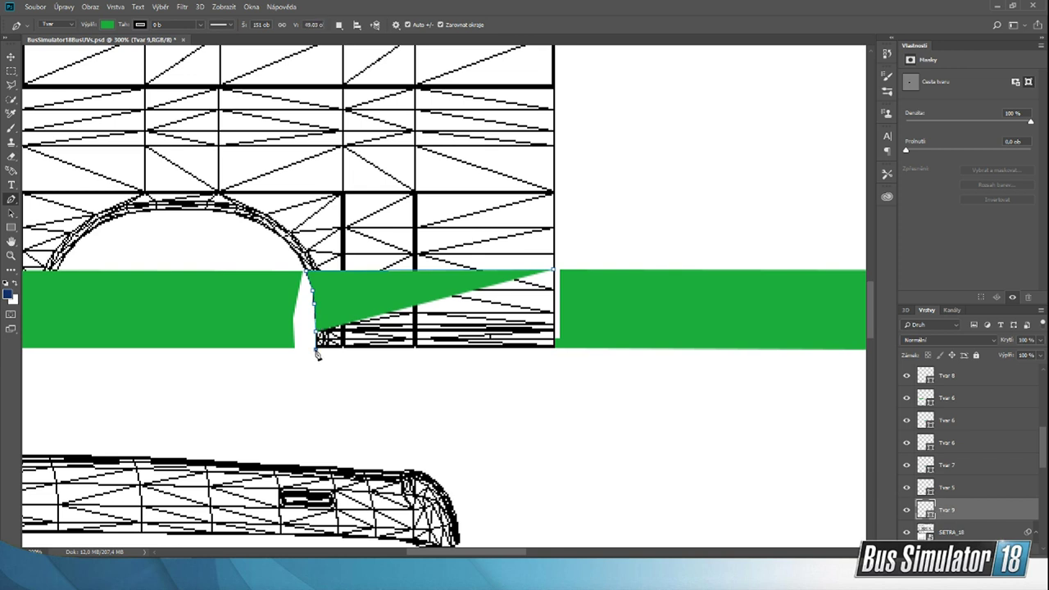
pyautogui.click(316, 348)
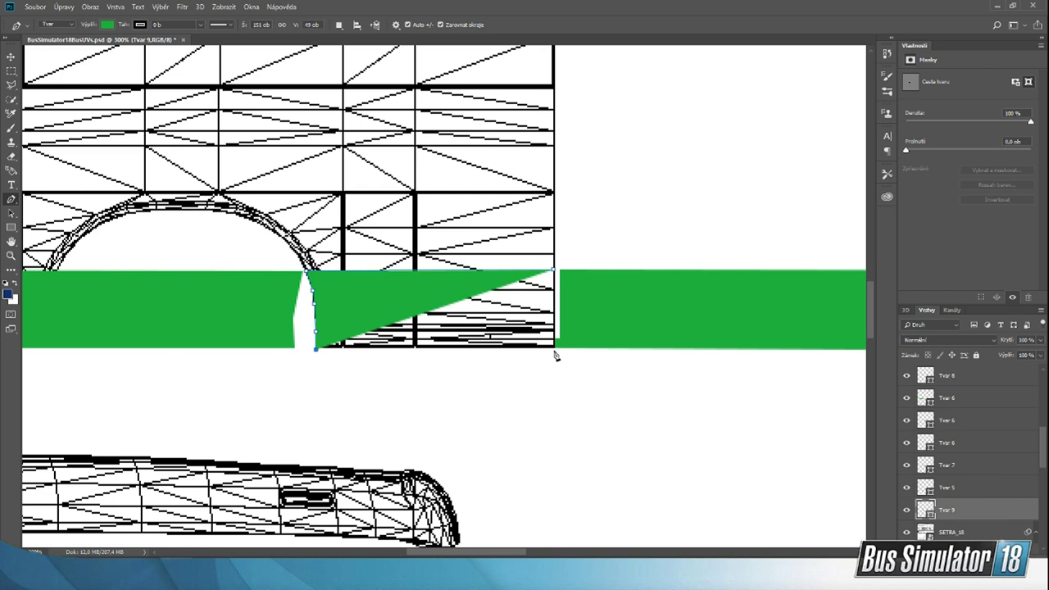
pyautogui.click(554, 348)
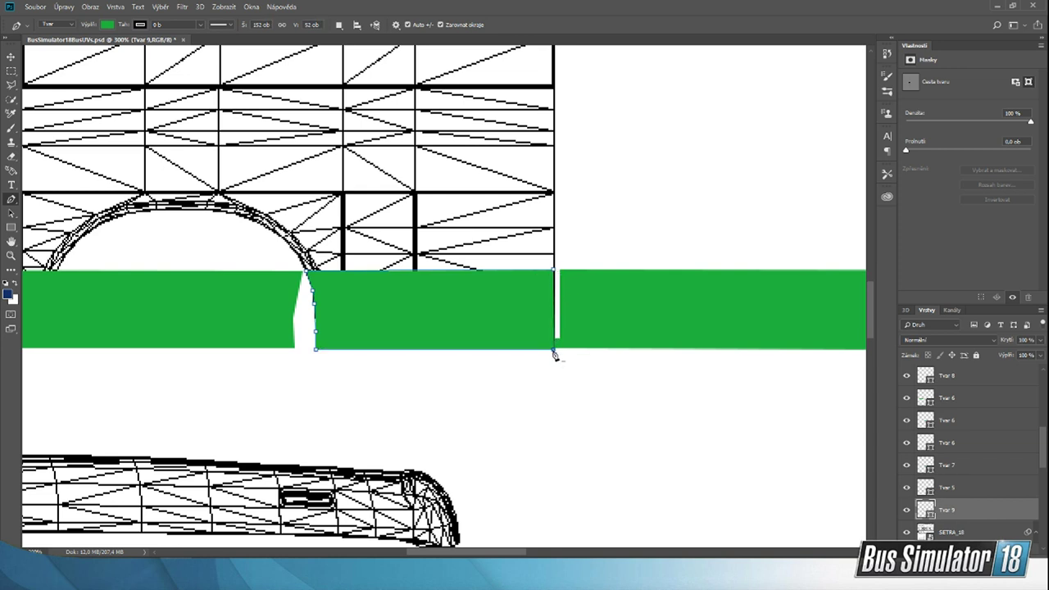
pyautogui.click(554, 350)
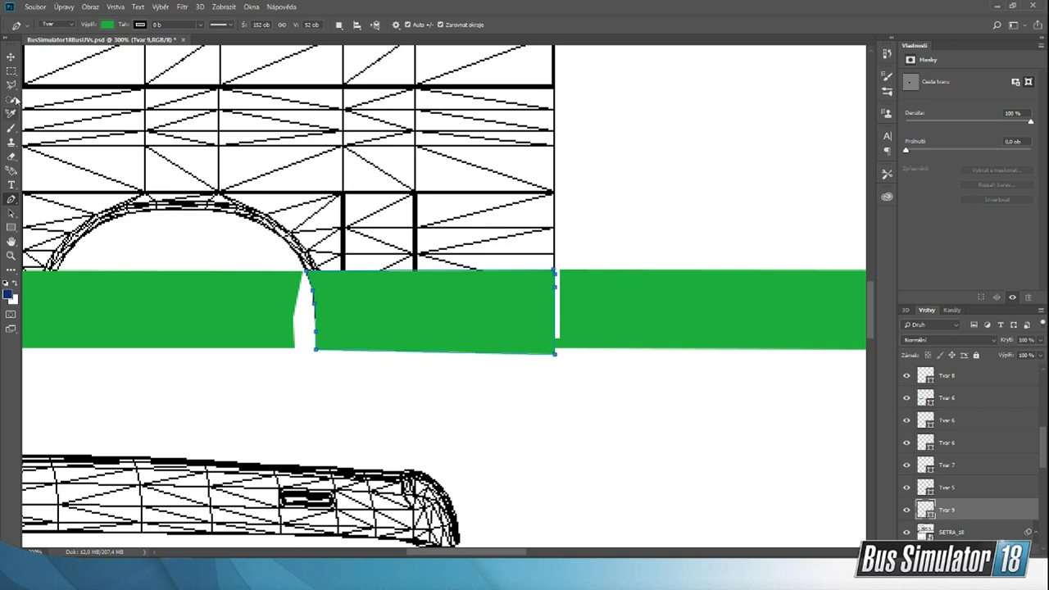
# Step: Delete the two duplicated green stripes, one across the wheel arch and one beyond the outer edge of the rear section
pyautogui.click(11, 57)
pyautogui.click(494, 420)
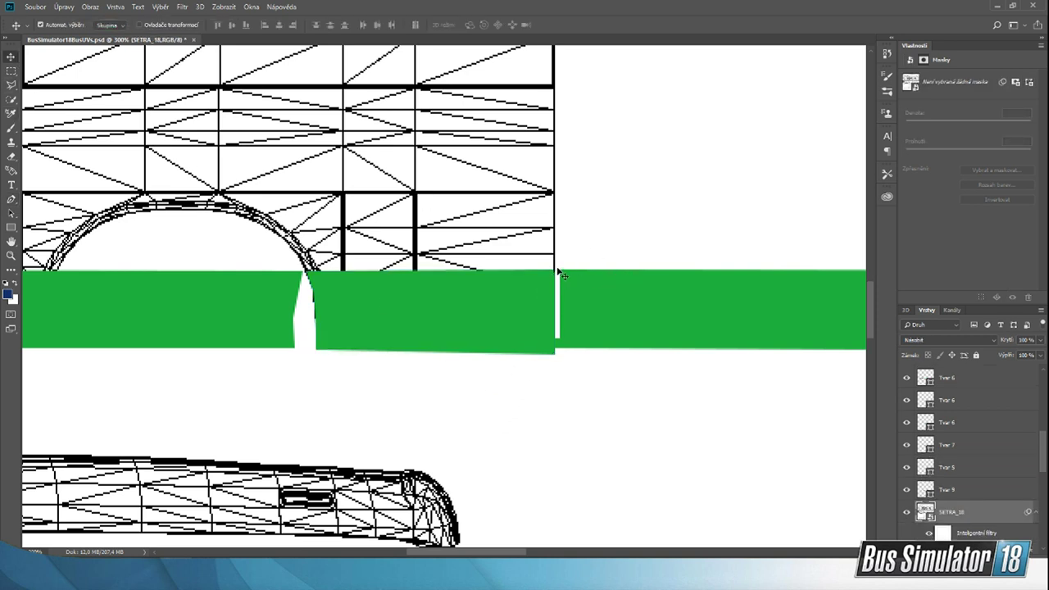
pyautogui.click(145, 332)
pyautogui.press('Delete')
pyautogui.click(653, 324)
pyautogui.press('Delete')
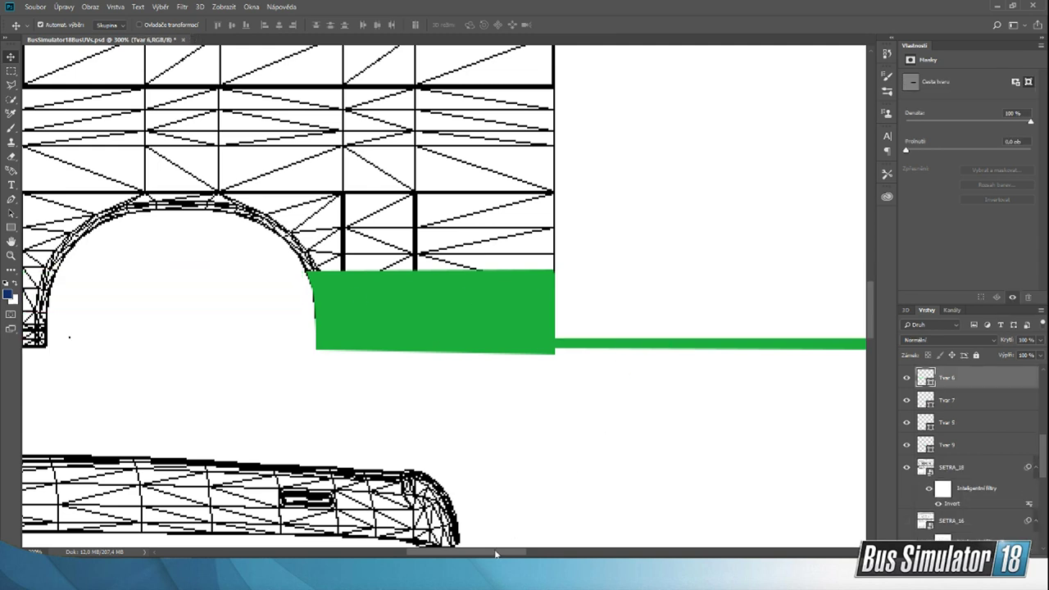
# Step: Try a green rectangle about 119 × 59 px over the narrow section between the two wheel arches, level with the stripe, and remove it
pyautogui.moveTo(495, 555); pyautogui.dragTo(342, 538)
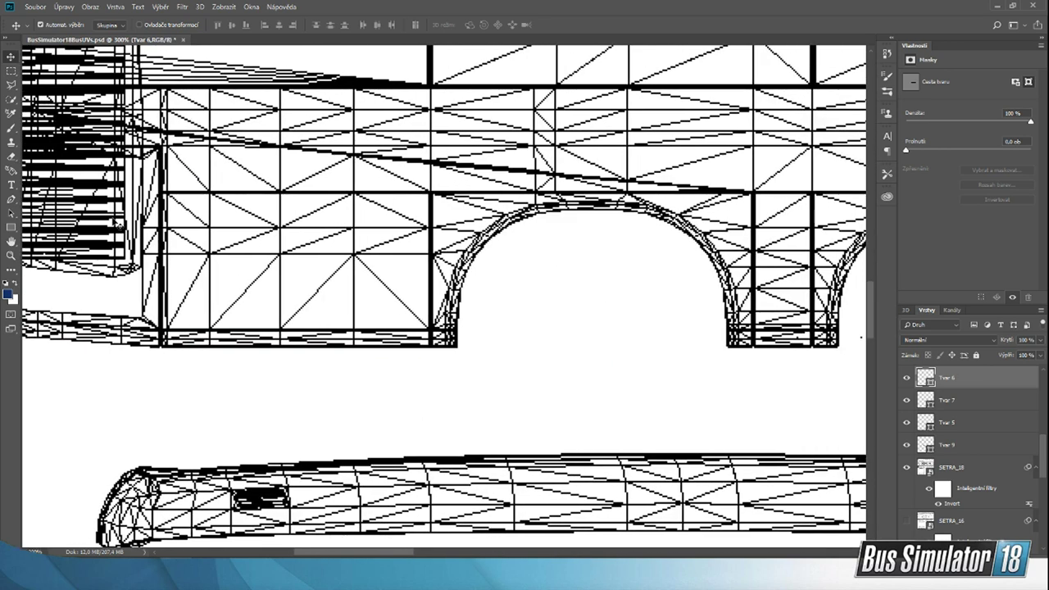
pyautogui.moveTo(407, 552); pyautogui.dragTo(380, 551)
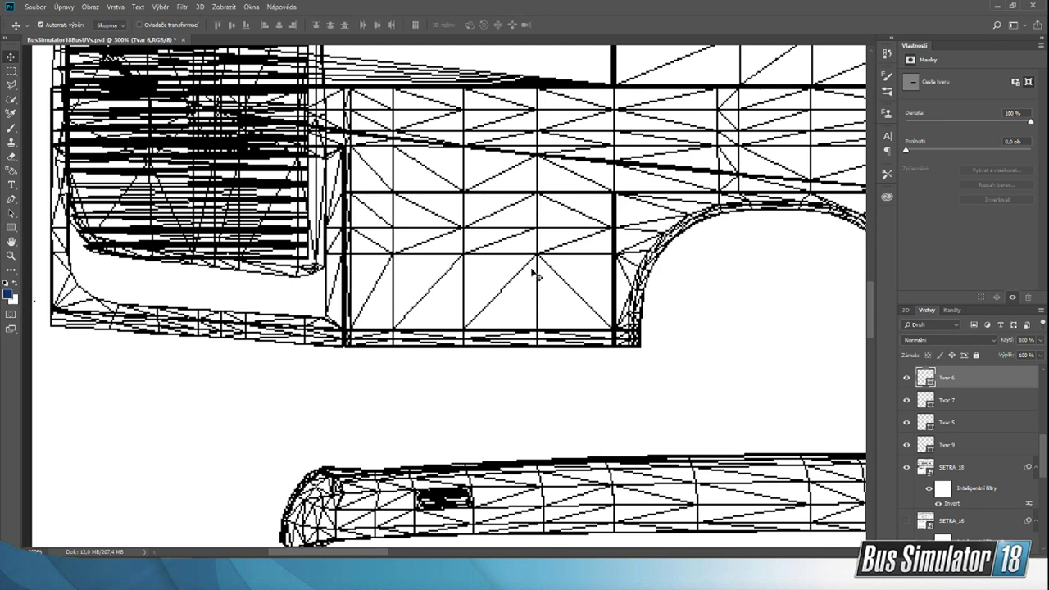
pyautogui.moveTo(353, 555); pyautogui.dragTo(457, 555)
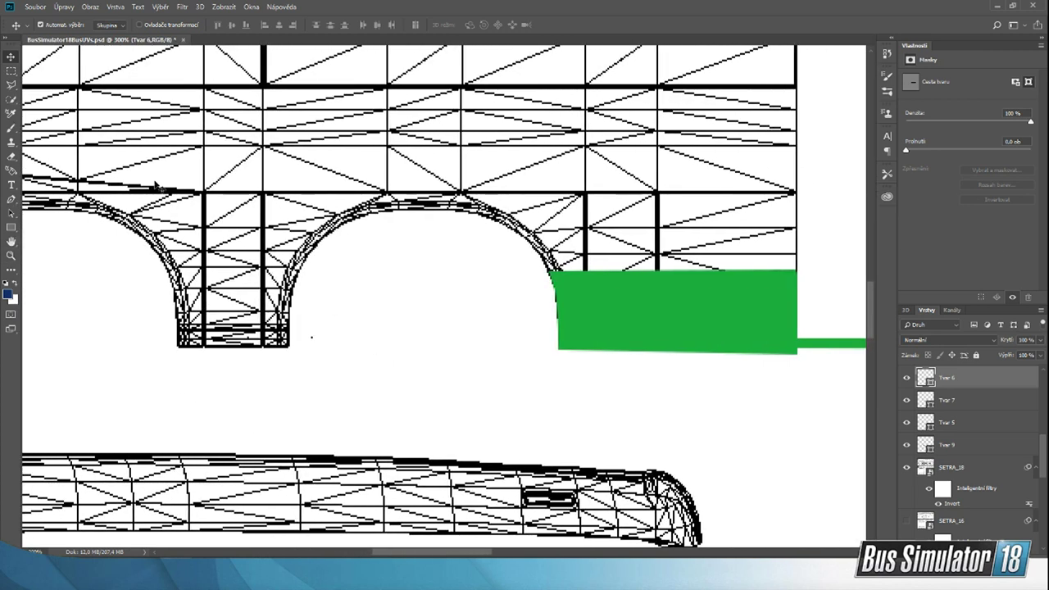
pyautogui.click(10, 227)
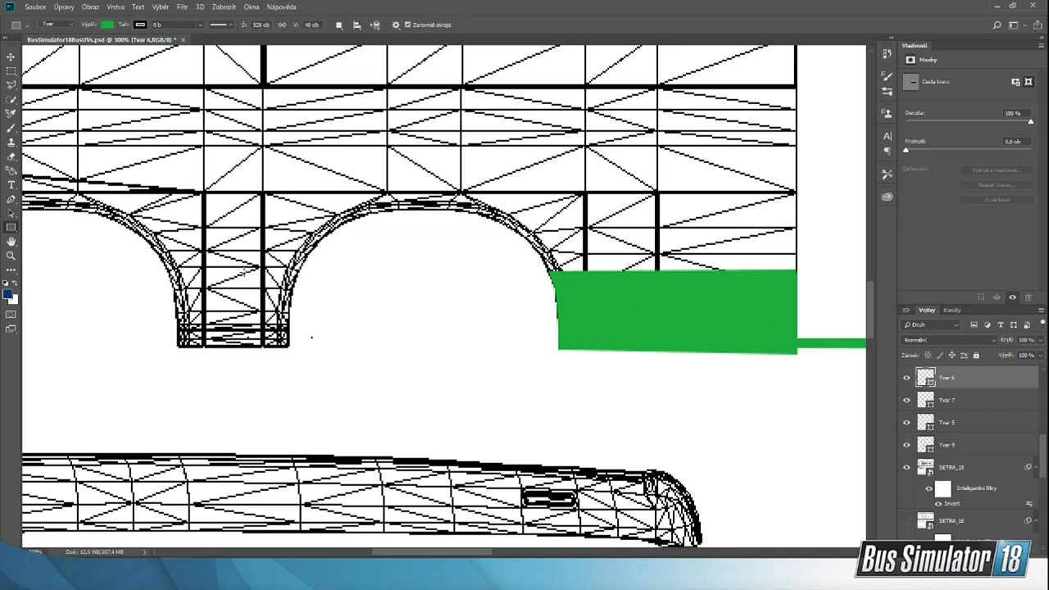
pyautogui.moveTo(141, 262); pyautogui.dragTo(335, 357)
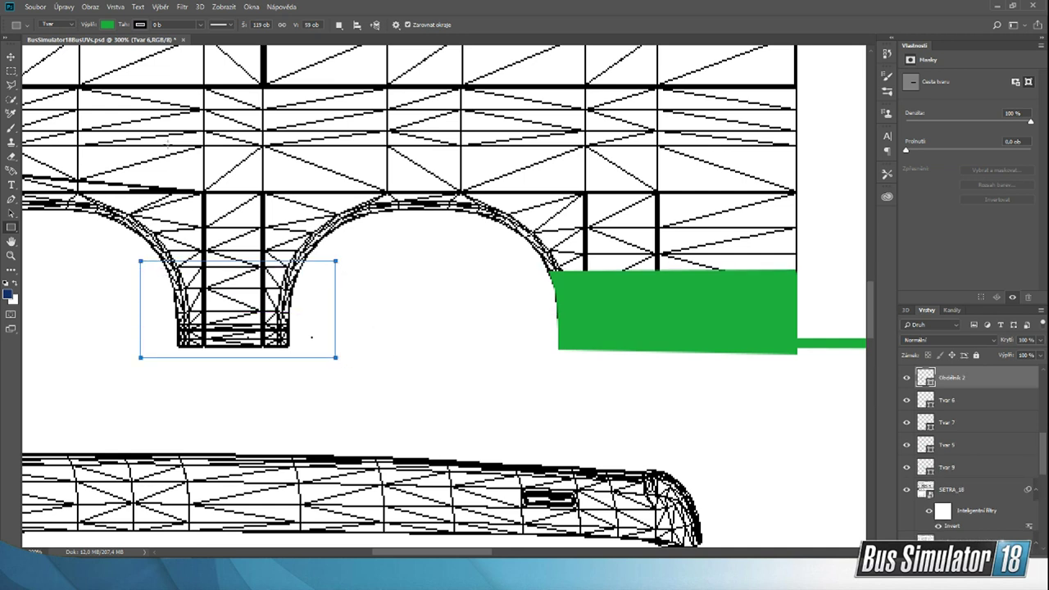
pyautogui.click(10, 56)
pyautogui.moveTo(304, 324)
pyautogui.mouseDown()
pyautogui.moveTo(292, 343)
pyautogui.moveTo(313, 333)
pyautogui.moveTo(292, 336)
pyautogui.mouseUp()
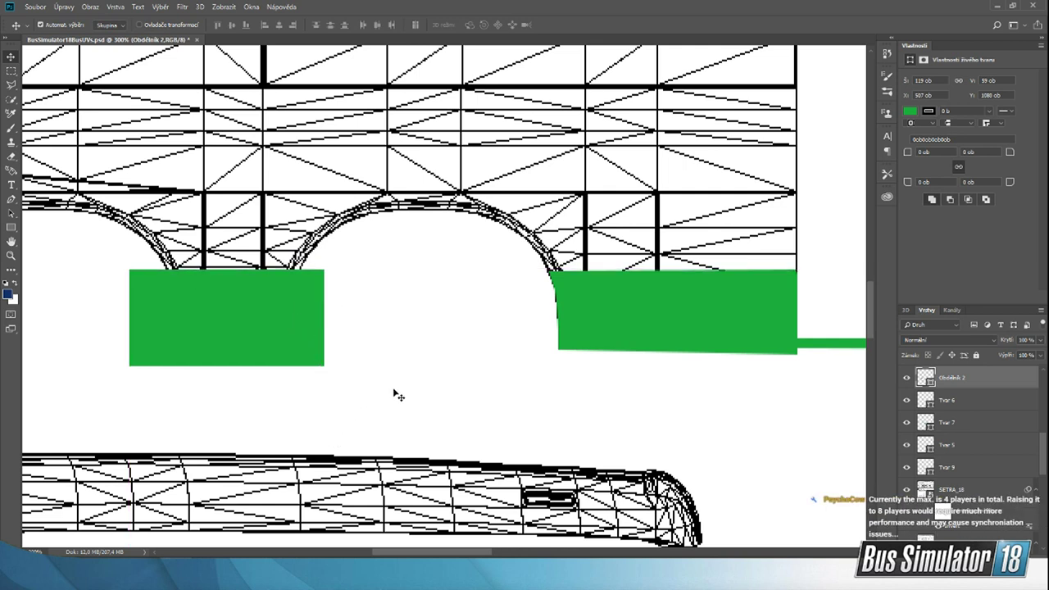
pyautogui.press('Delete')
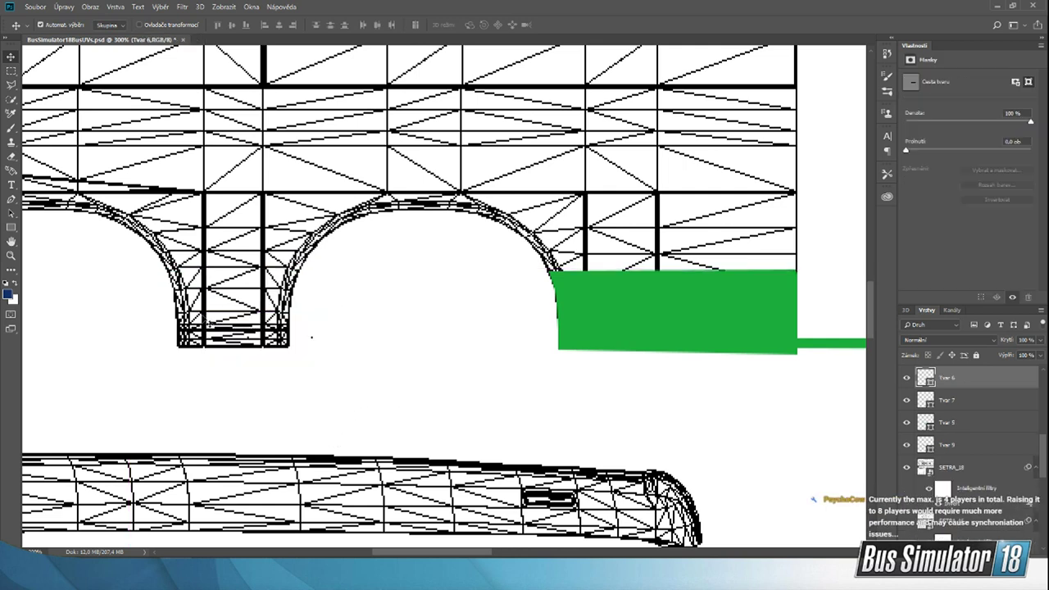
# Step: Switch to the Pen tool to continue the green side stripe around the wheel arches
pyautogui.click(11, 199)
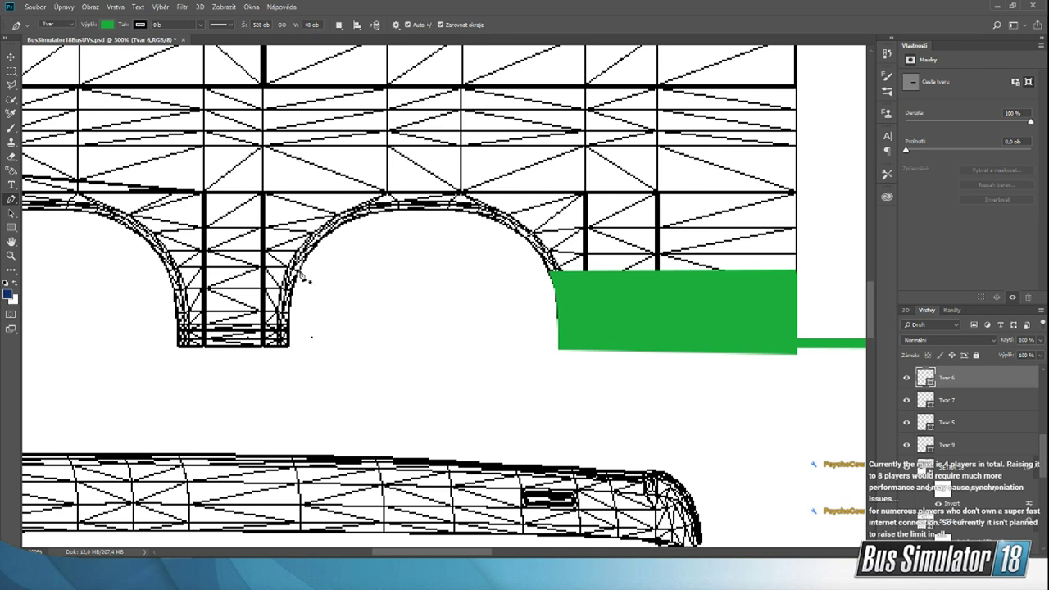
# Step: Draw a green Pen tool shape about 82 × 48 px over the narrow section between the two wheel arches, following both arch curves
pyautogui.click(299, 272)
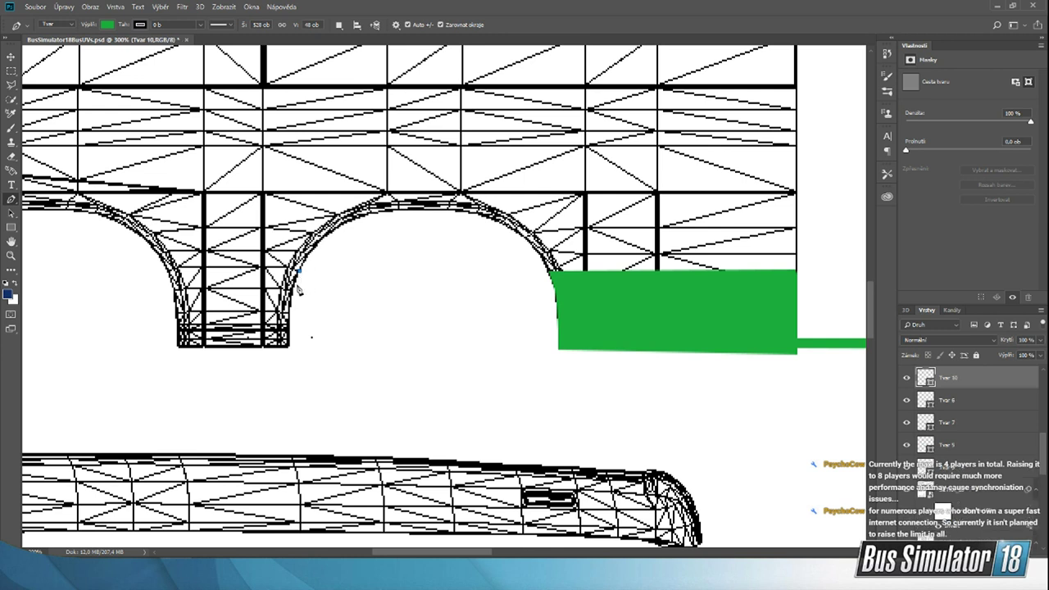
pyautogui.click(295, 286)
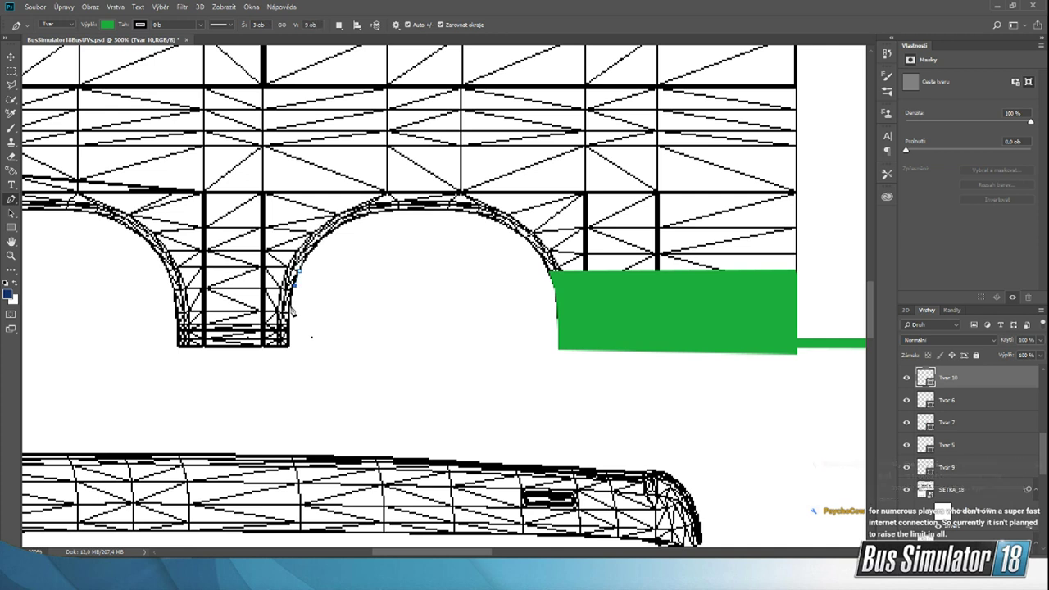
pyautogui.click(291, 306)
pyautogui.click(289, 346)
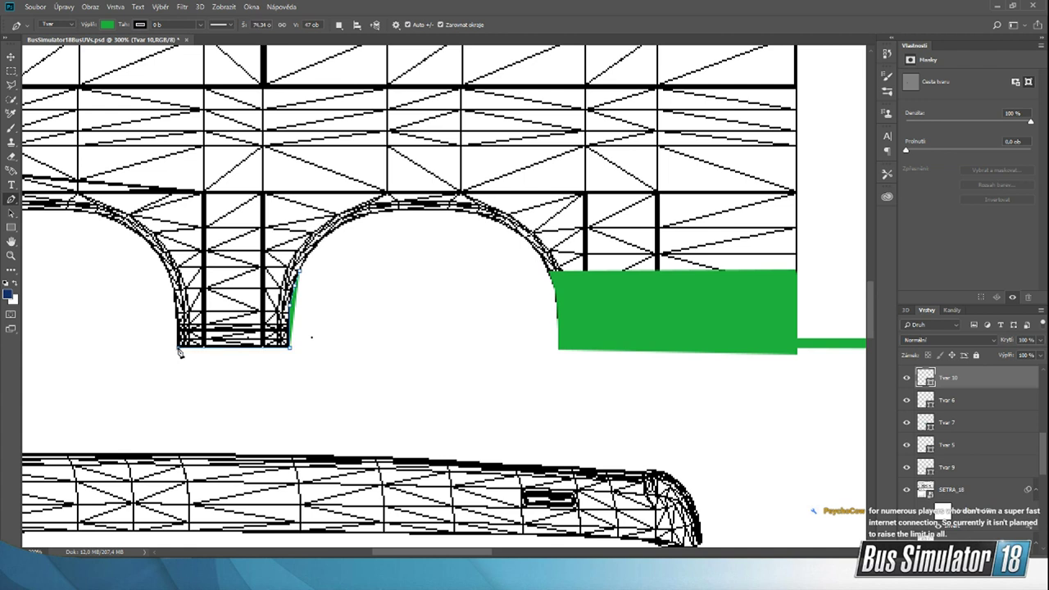
pyautogui.click(178, 347)
pyautogui.click(177, 321)
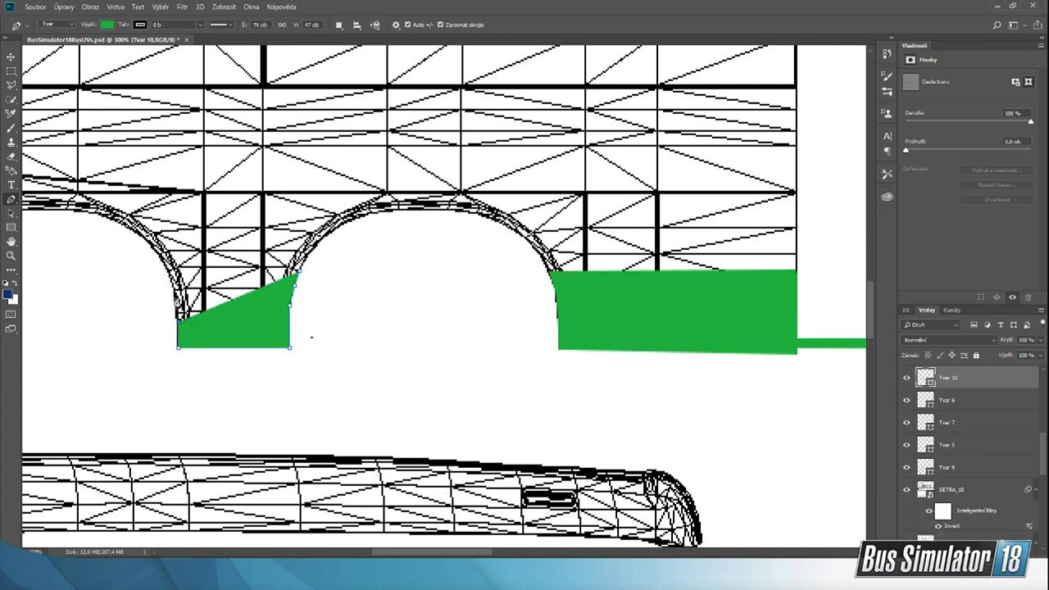
pyautogui.click(174, 296)
pyautogui.click(172, 279)
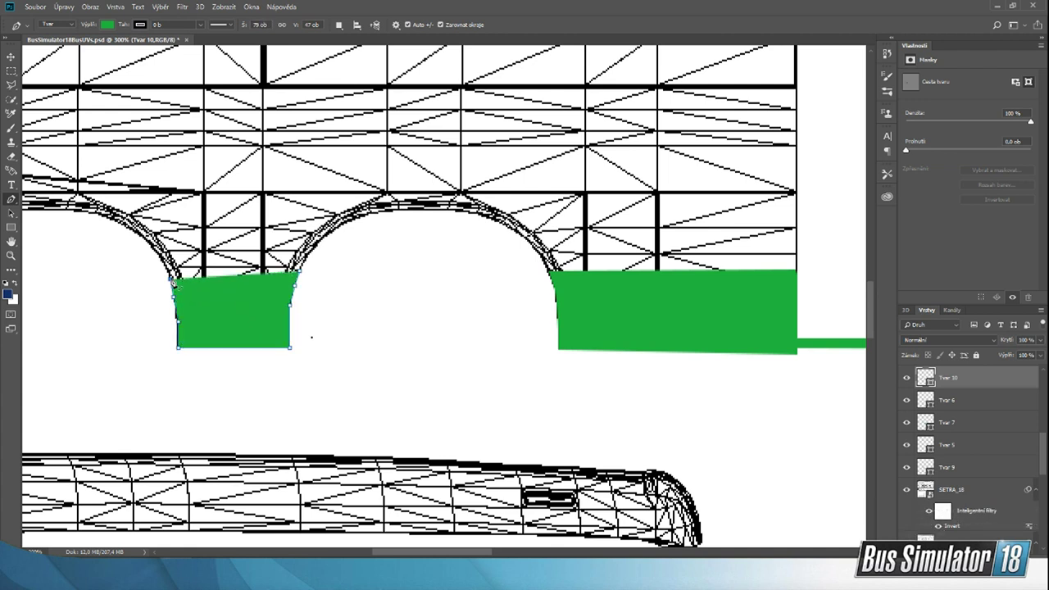
pyautogui.click(169, 273)
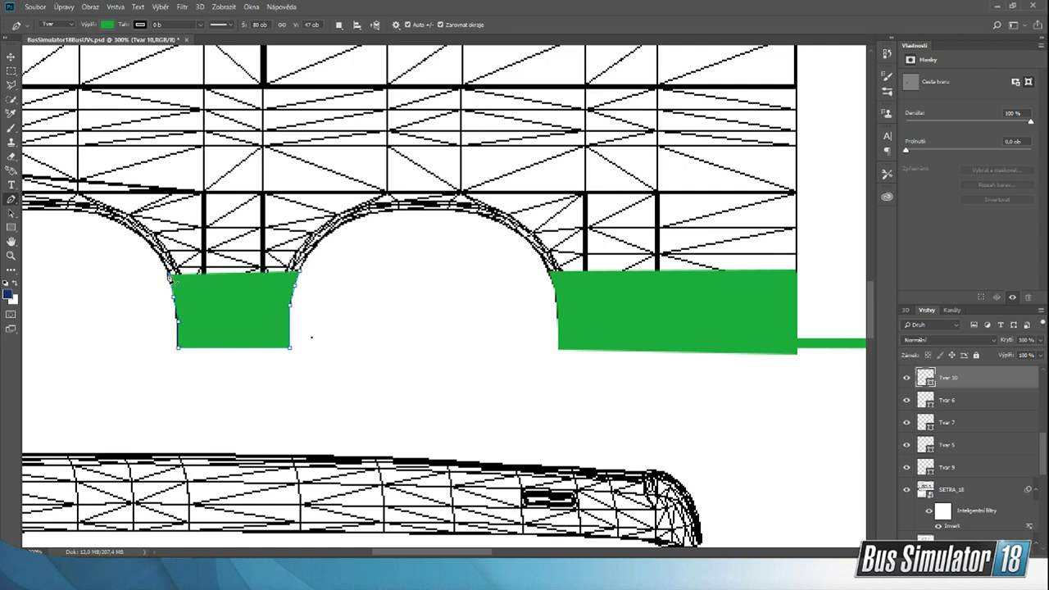
pyautogui.click(168, 271)
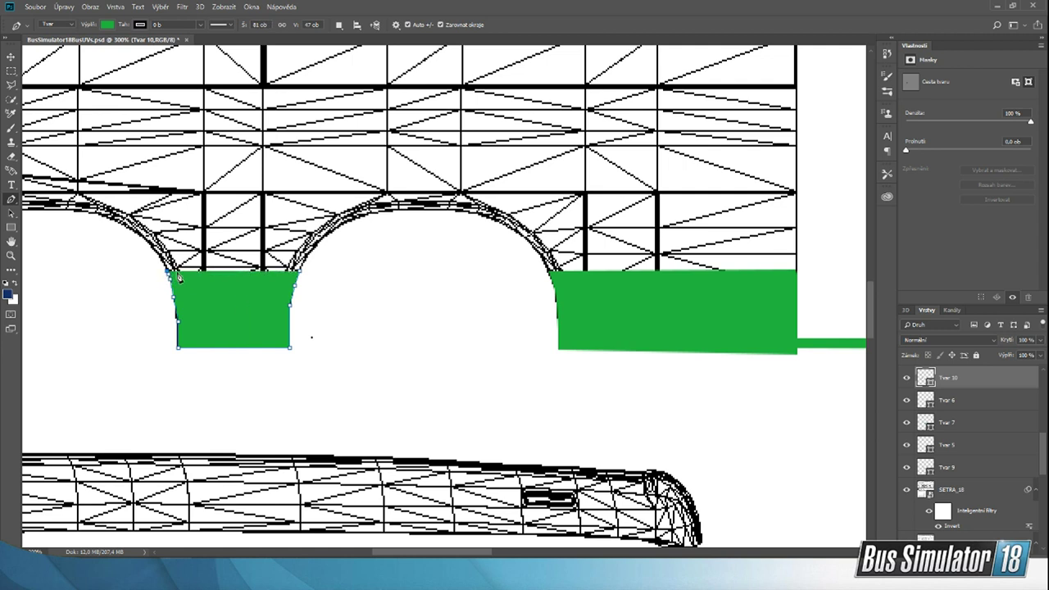
pyautogui.click(300, 271)
# Step: Duplicate the green piece between the arches and place the copy against the far side of the outer wheel arch, level with the stripe
pyautogui.click(10, 58)
pyautogui.keyDown('ctrl'); pyautogui.moveTo(395, 395); pyautogui.dragTo(390, 393); pyautogui.keyUp('ctrl')
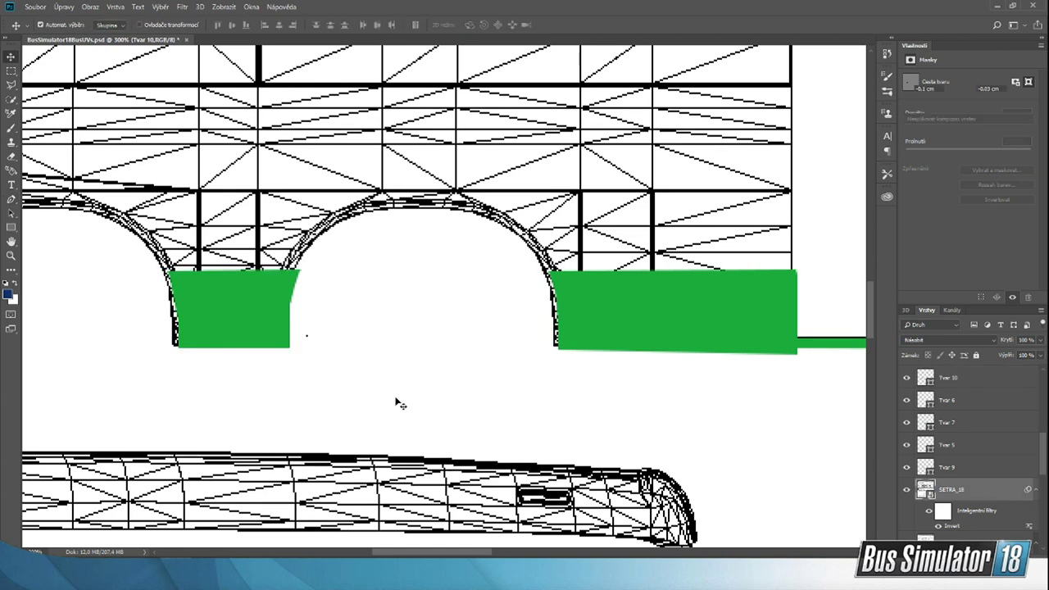
pyautogui.hotkey('ctrl', 'z')
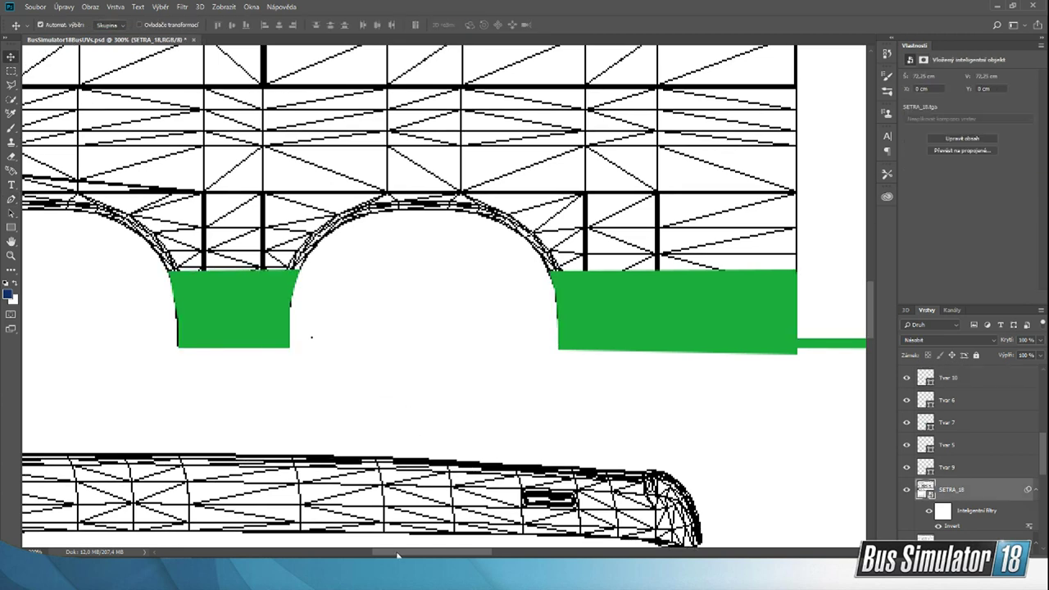
pyautogui.moveTo(397, 556); pyautogui.dragTo(338, 540)
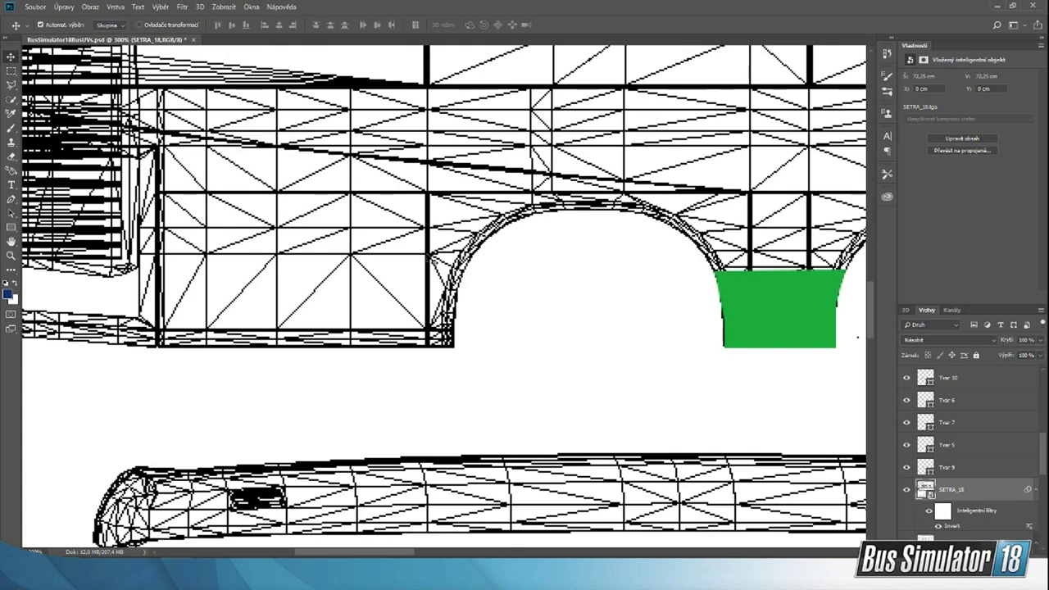
pyautogui.keyDown('alt'); pyautogui.moveTo(773, 313); pyautogui.dragTo(424, 322); pyautogui.keyUp('alt')
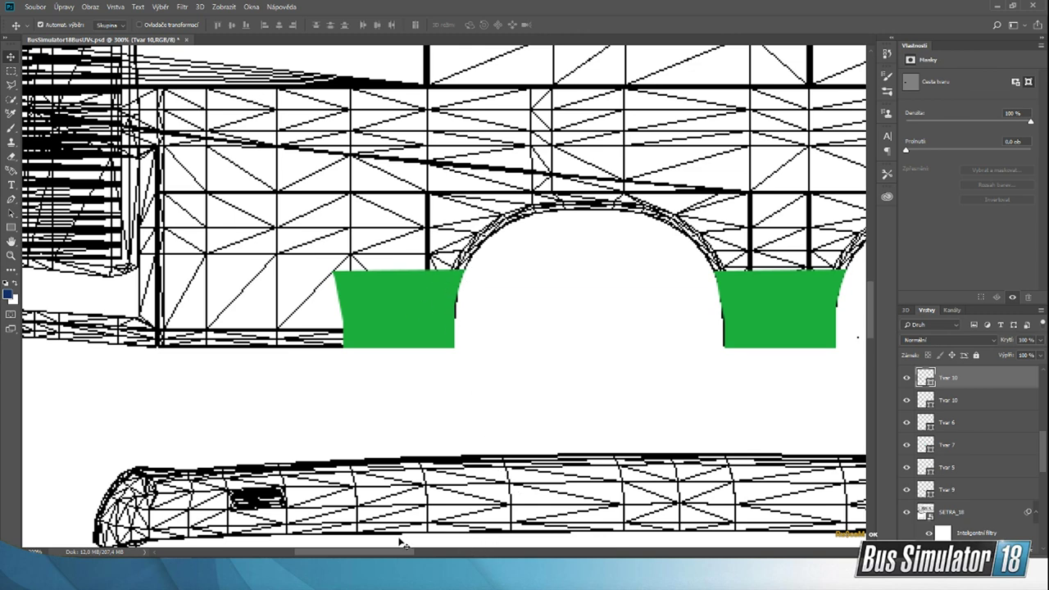
# Step: Start a new green Pen tool shape with a level upper edge from the duplicated piece's upper corner to the bodywork's outer end
pyautogui.moveTo(375, 550); pyautogui.dragTo(335, 546)
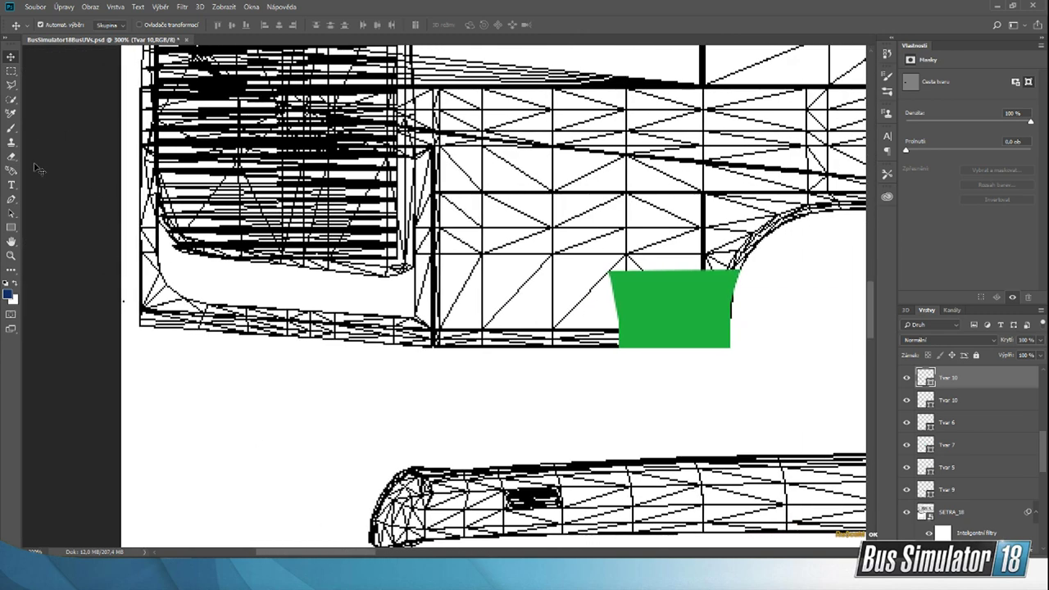
pyautogui.click(11, 200)
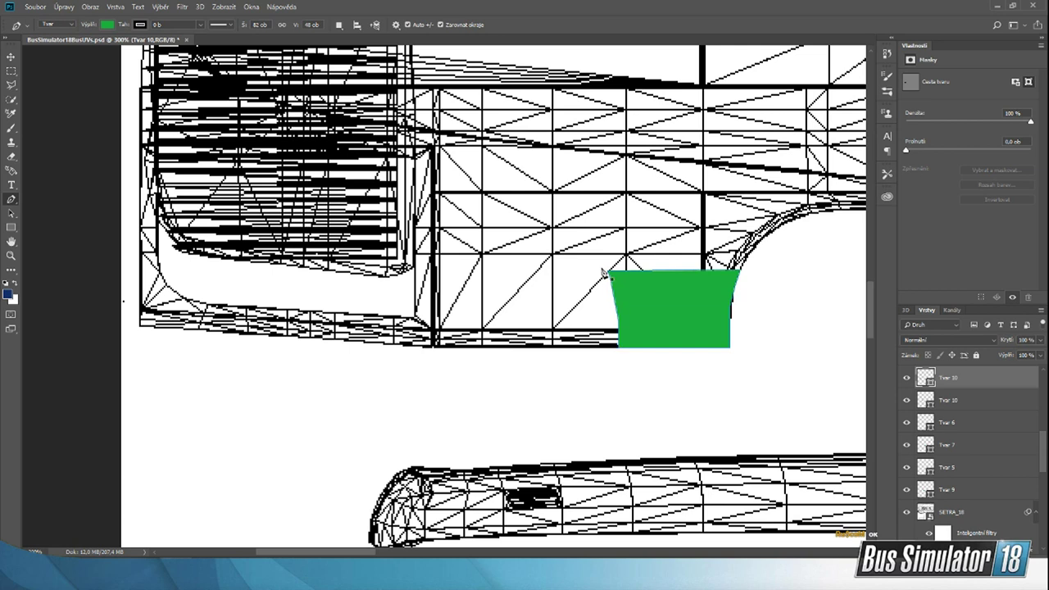
pyautogui.click(10, 55)
pyautogui.click(363, 413)
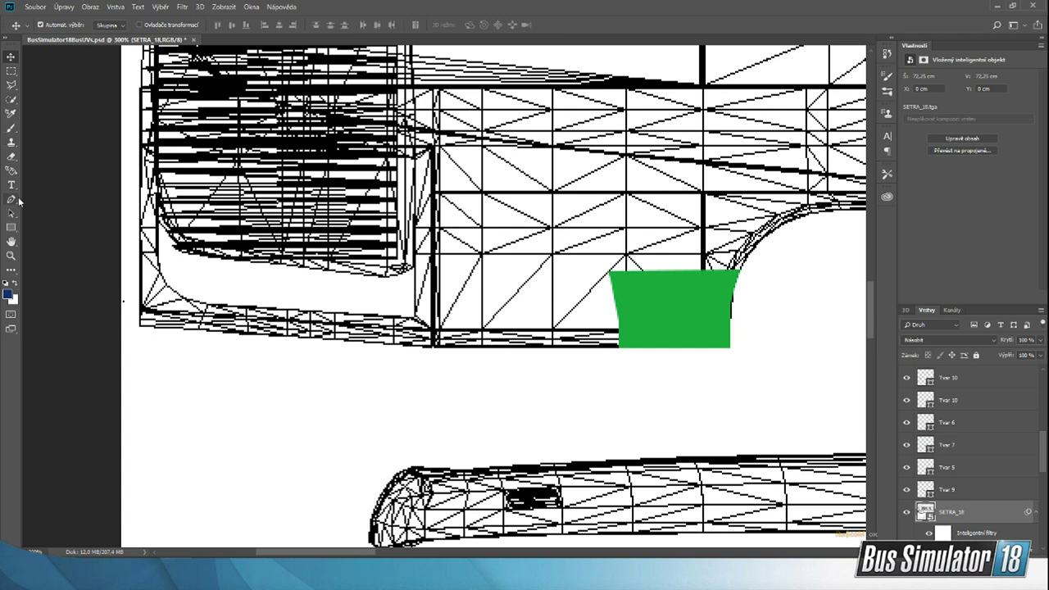
pyautogui.click(17, 200)
pyautogui.click(607, 271)
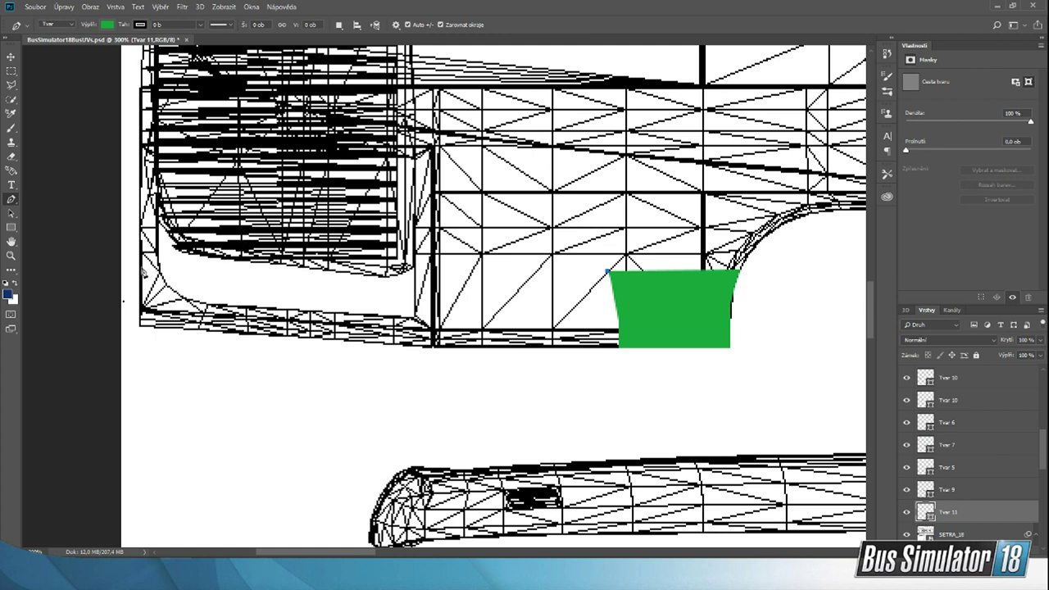
pyautogui.click(142, 270)
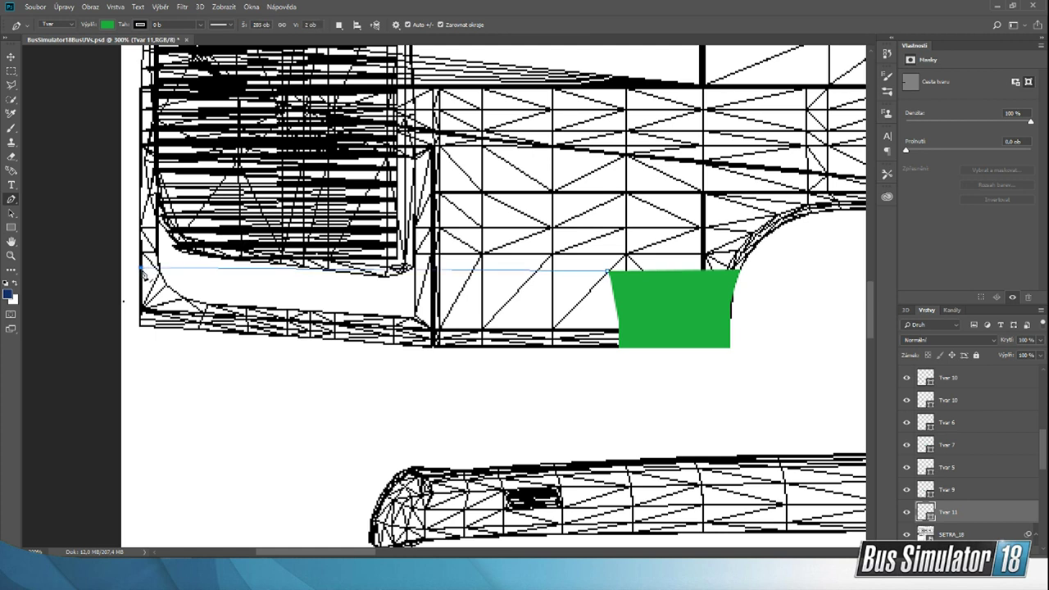
pyautogui.click(141, 275)
pyautogui.click(141, 269)
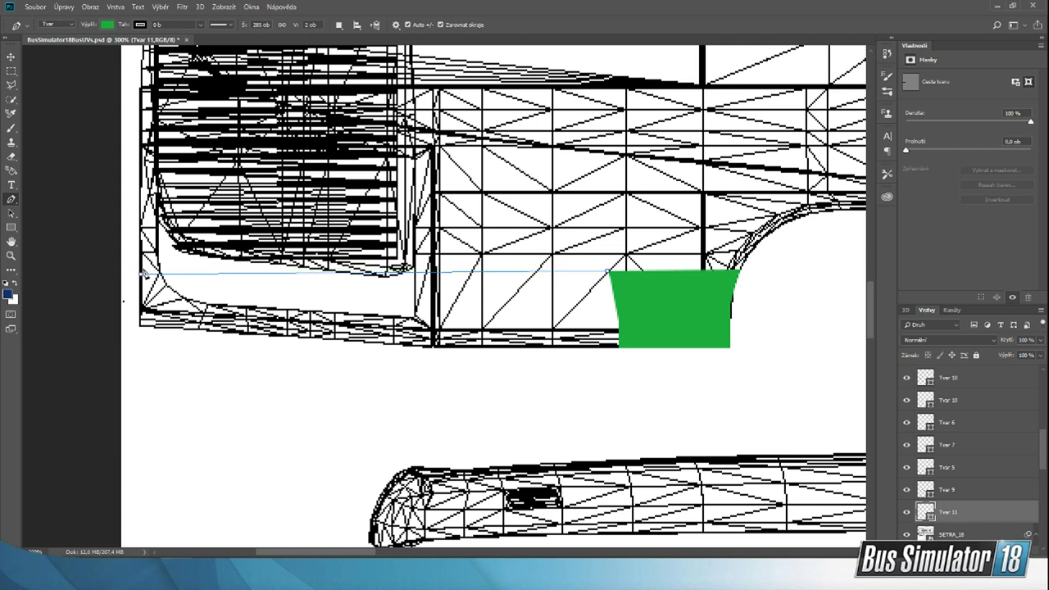
pyautogui.click(141, 267)
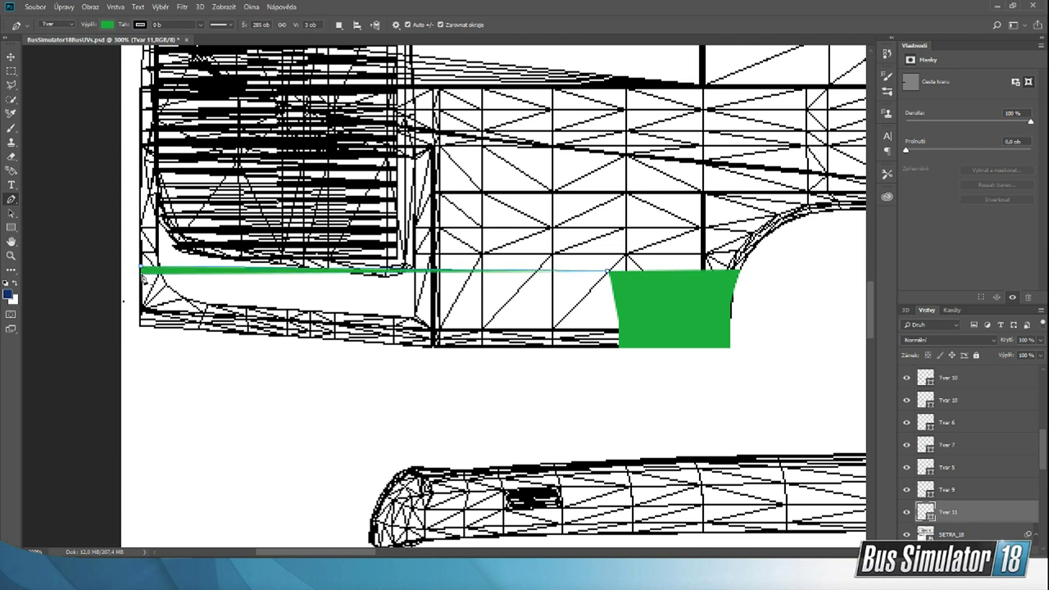
pyautogui.click(142, 274)
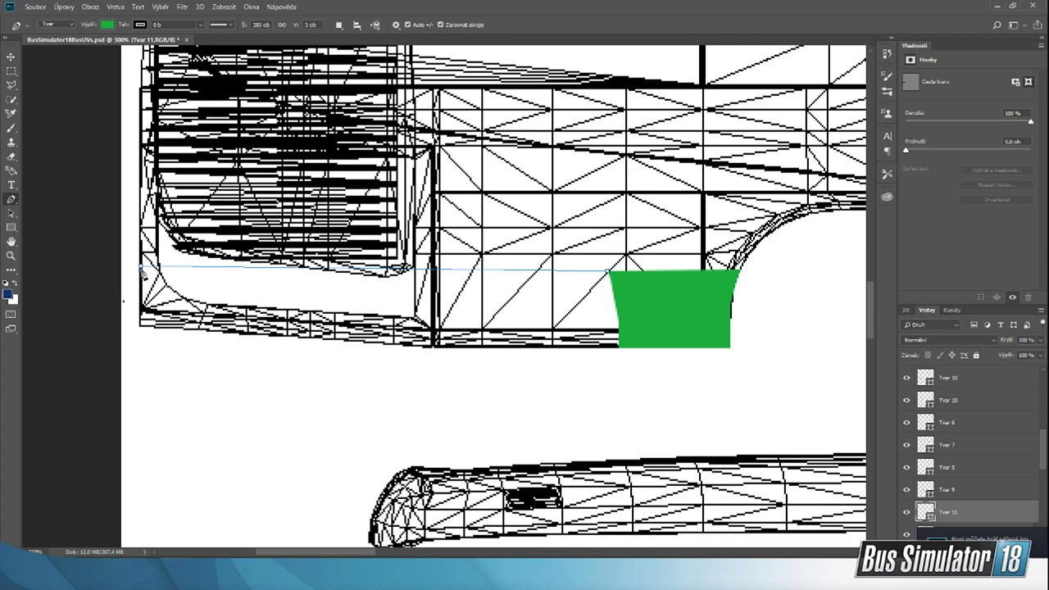
pyautogui.click(141, 270)
pyautogui.click(140, 267)
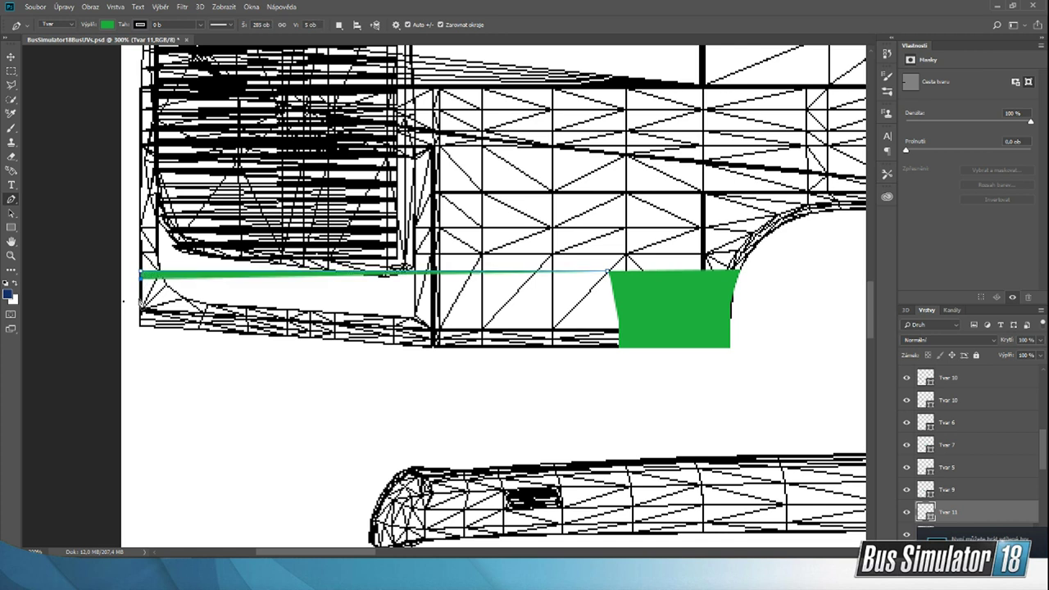
# Step: Continue the green shape's outline down the bodywork's outer end and along the sloping lower edge beneath the grille section
pyautogui.click(140, 302)
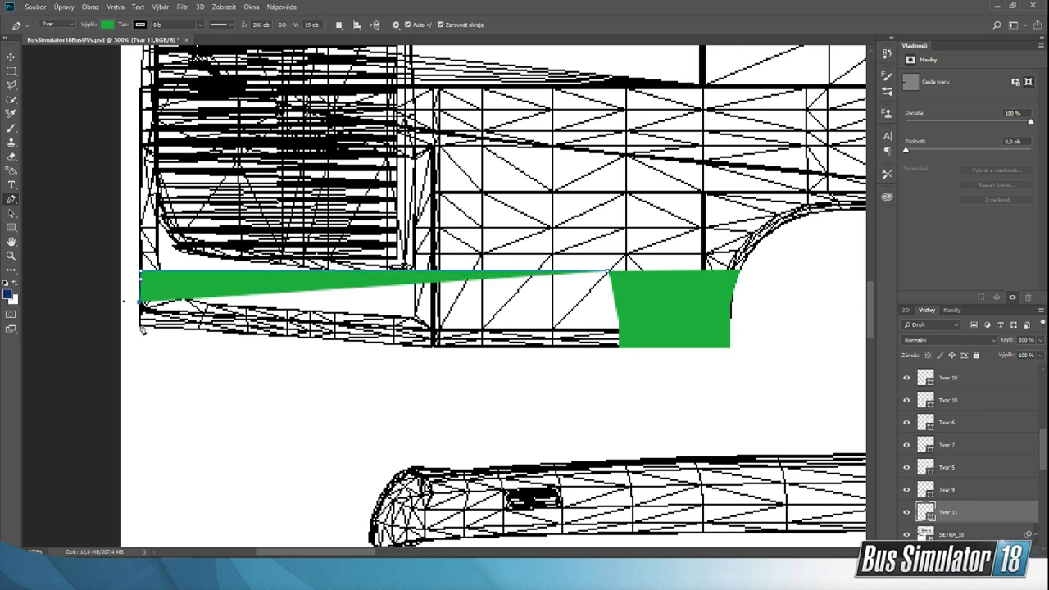
pyautogui.click(140, 326)
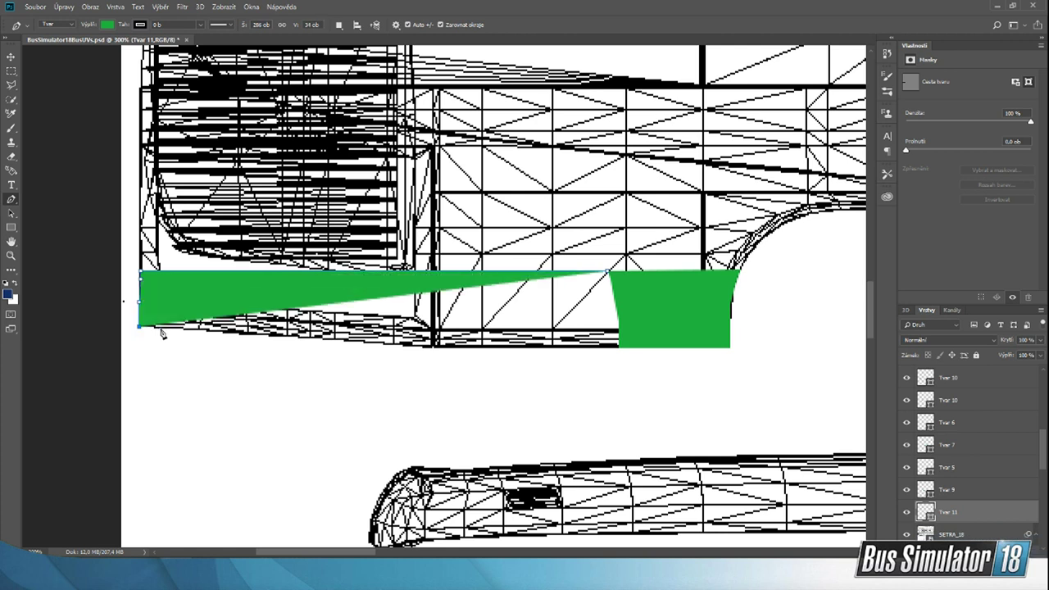
pyautogui.click(159, 327)
pyautogui.click(192, 329)
pyautogui.click(225, 332)
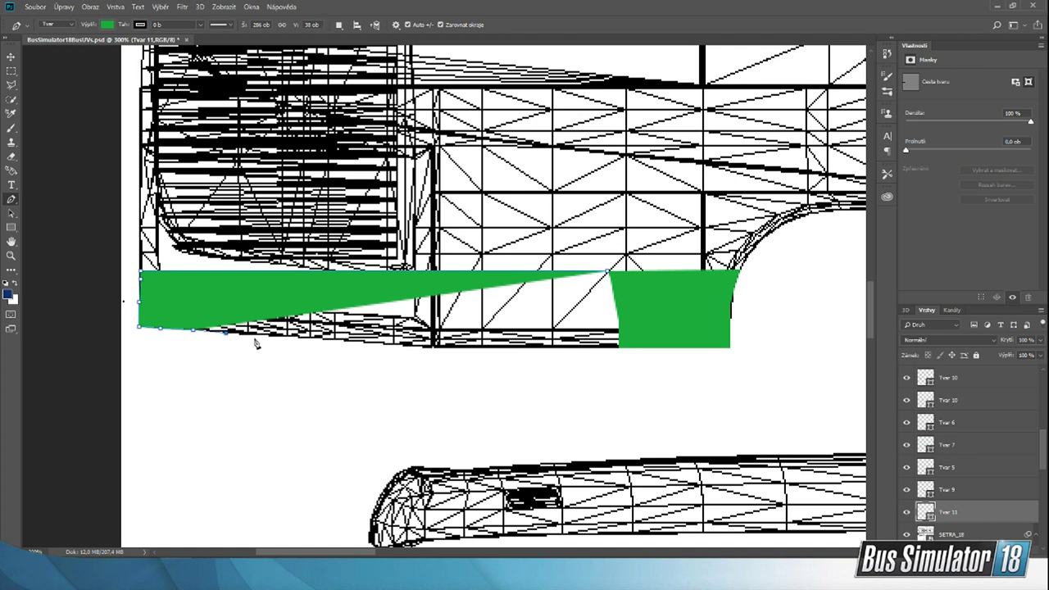
pyautogui.click(258, 334)
pyautogui.click(289, 336)
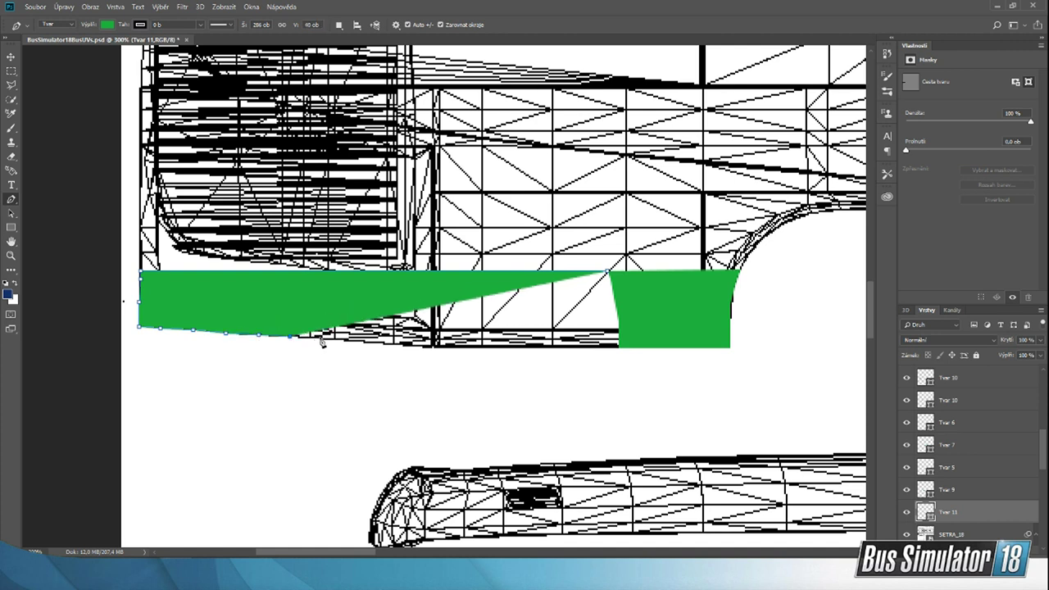
pyautogui.click(325, 339)
pyautogui.click(353, 340)
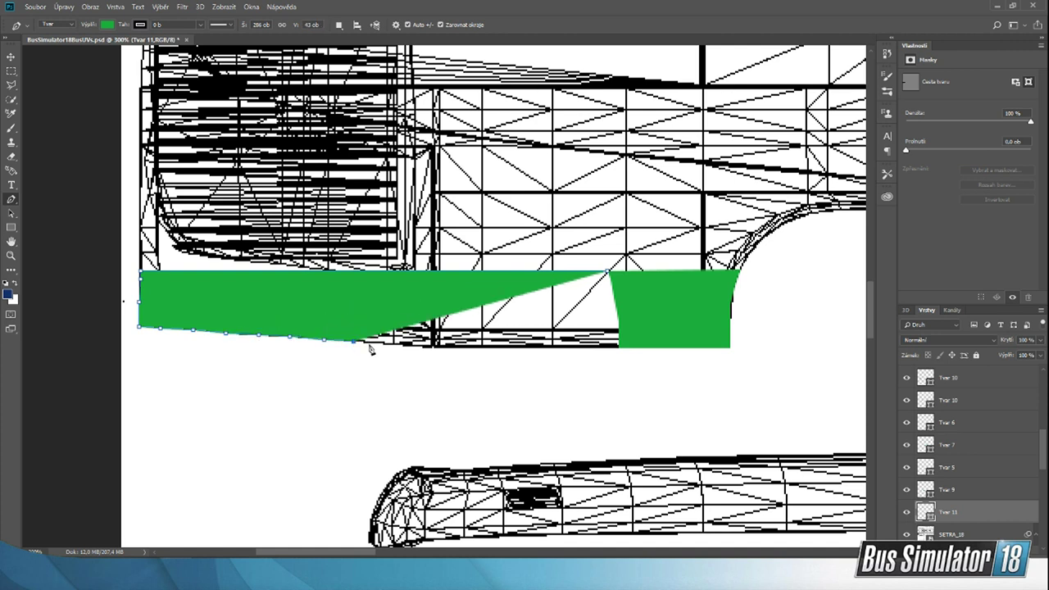
pyautogui.click(382, 344)
pyautogui.click(414, 345)
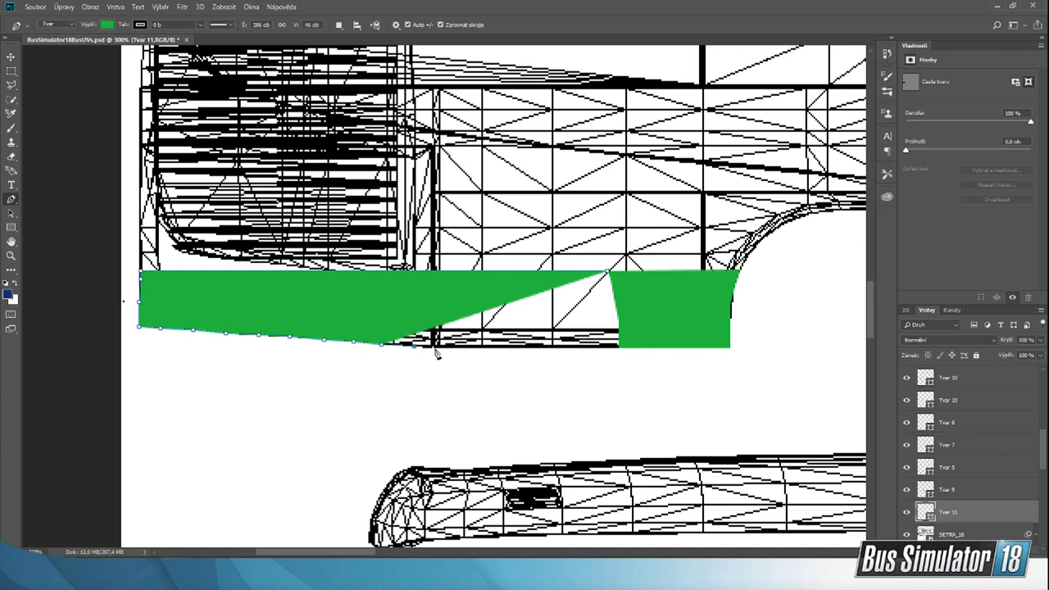
pyautogui.click(442, 348)
# Step: Complete the green shape along the straight lower edge to overlap the duplicated piece, making it about 48 px high, and deselect it
pyautogui.click(501, 348)
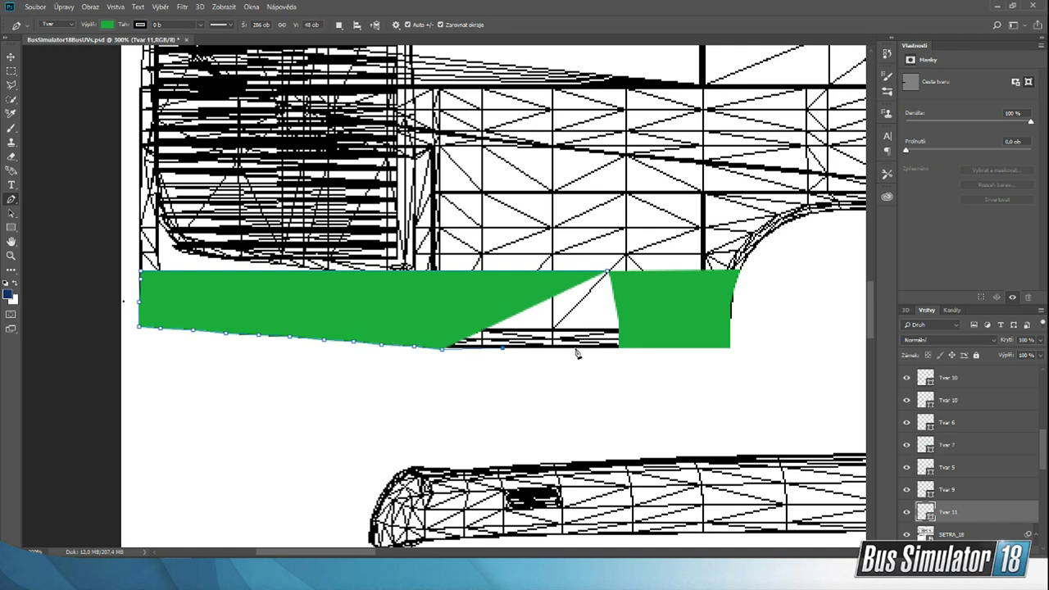
pyautogui.click(574, 347)
pyautogui.click(619, 347)
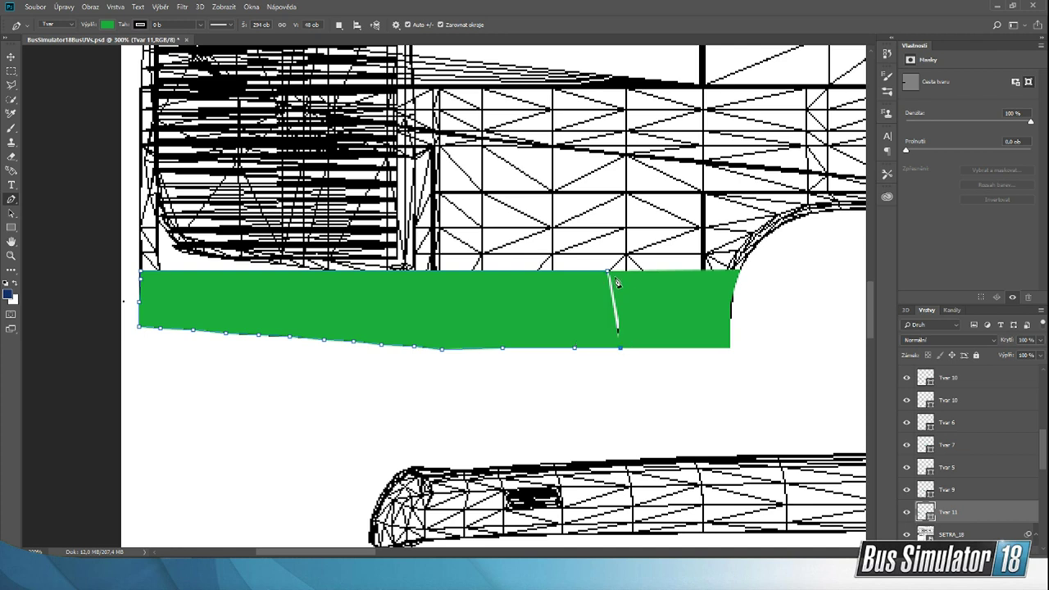
pyautogui.click(654, 347)
pyautogui.click(12, 56)
pyautogui.click(235, 400)
# Step: Examine the finished green side stripe around the wheel arches and the front and rear views at 50% zoom
pyautogui.scroll(3, 227, 353)
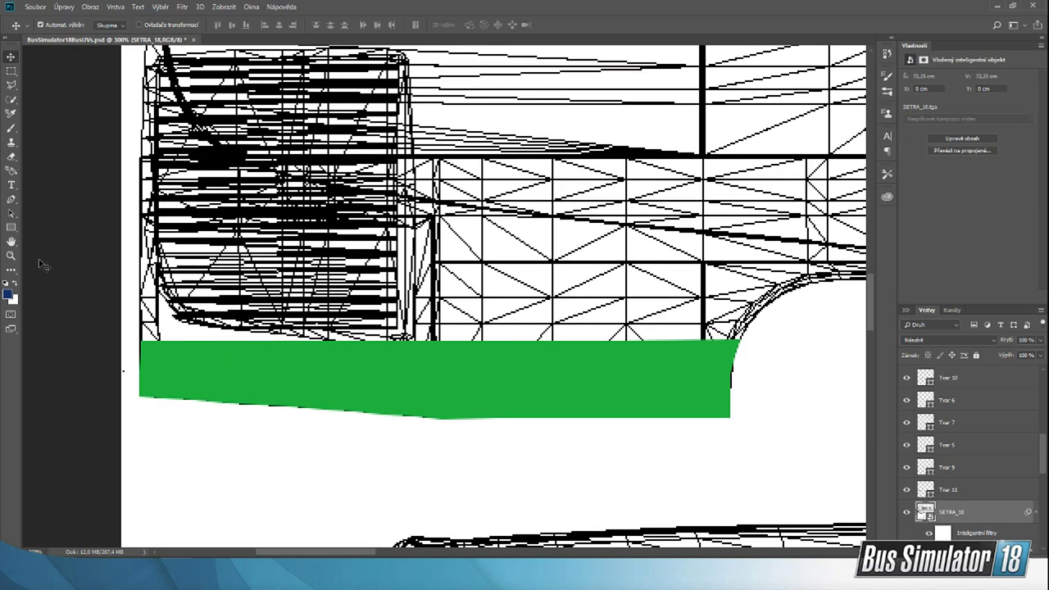
pyautogui.click(11, 255)
pyautogui.click(60, 27)
pyautogui.click(461, 360)
pyautogui.click(460, 360)
pyautogui.click(460, 360)
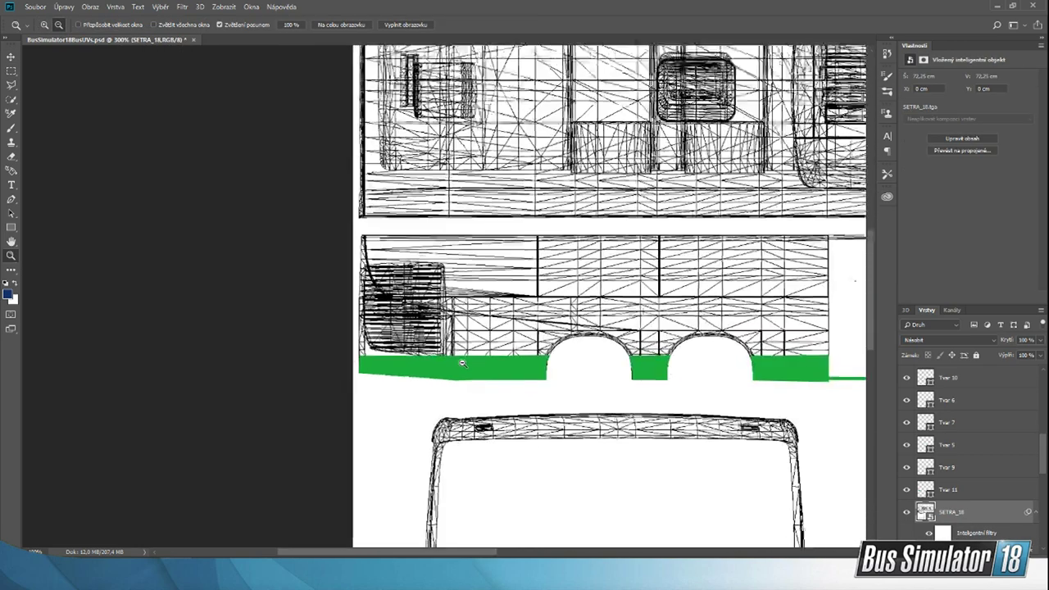
pyautogui.scroll(-1, 508, 458)
pyautogui.moveTo(486, 554); pyautogui.dragTo(599, 555)
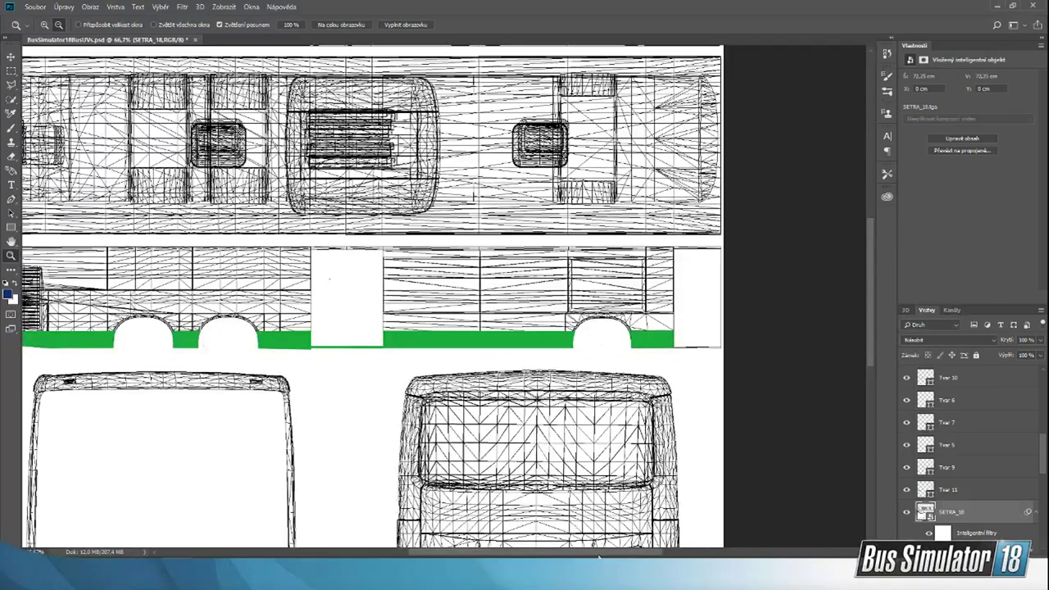
pyautogui.click(564, 396)
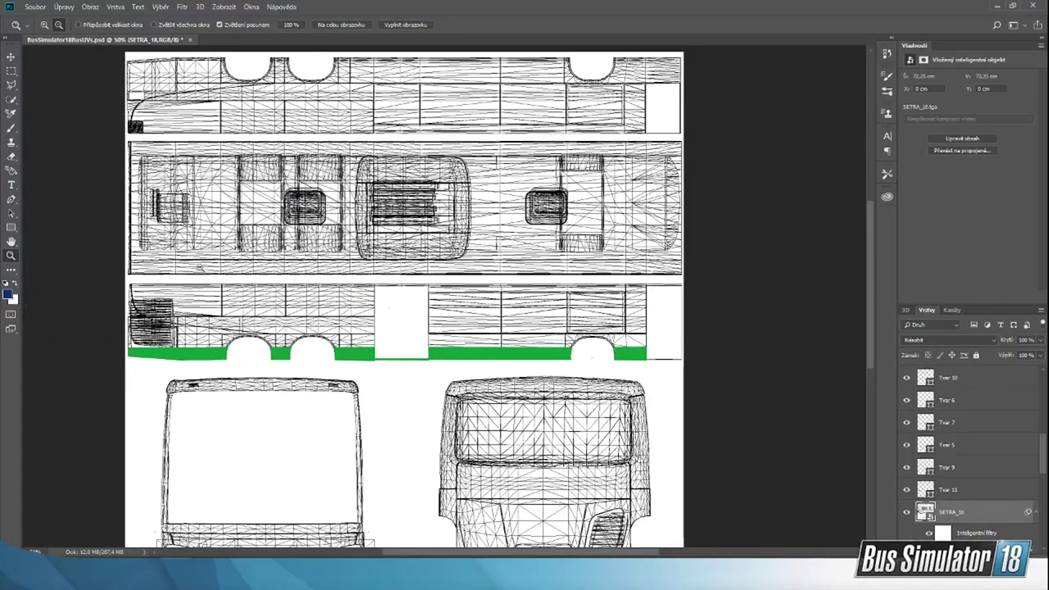
pyautogui.scroll(-1, 153, 360)
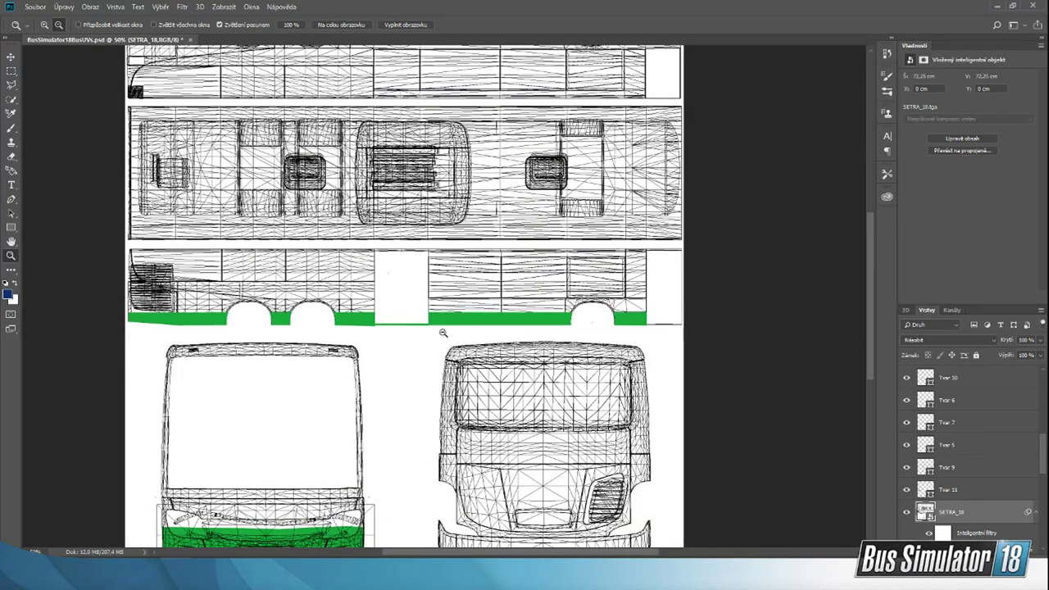
pyautogui.scroll(-1, 632, 323)
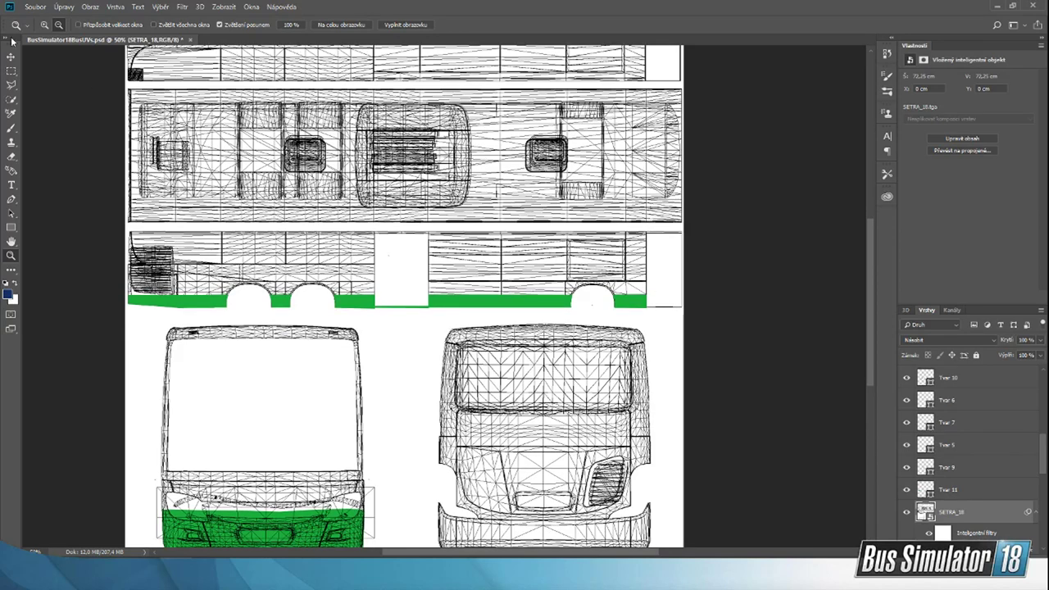
# Step: Save the livery as a PNG in B:\Bus Sim 18\StreamPodklady, replacing the existing Wrap file and keeping the large-file PNG option
pyautogui.click(35, 6)
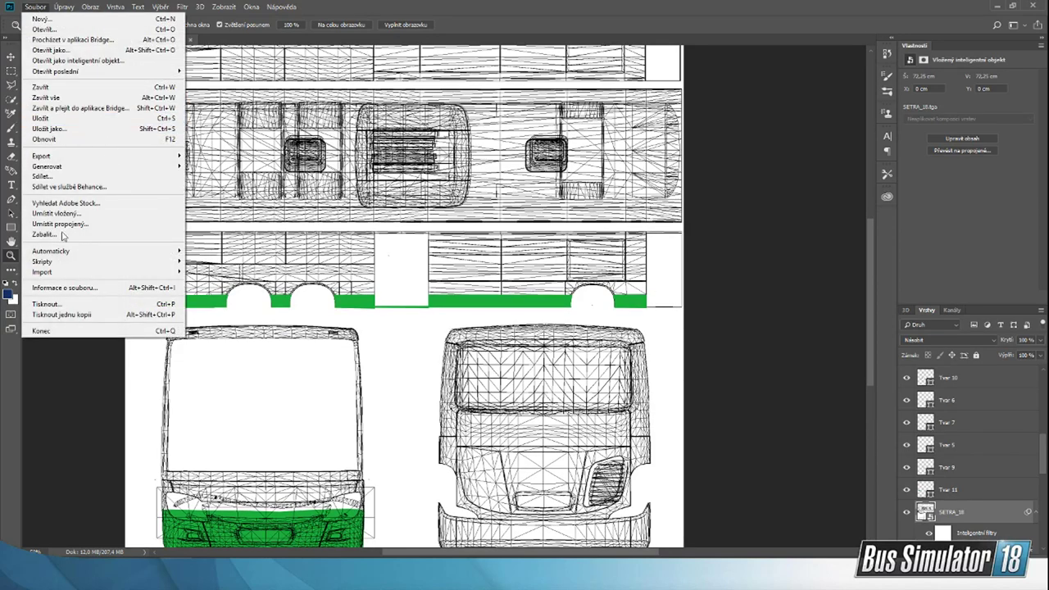
pyautogui.click(85, 129)
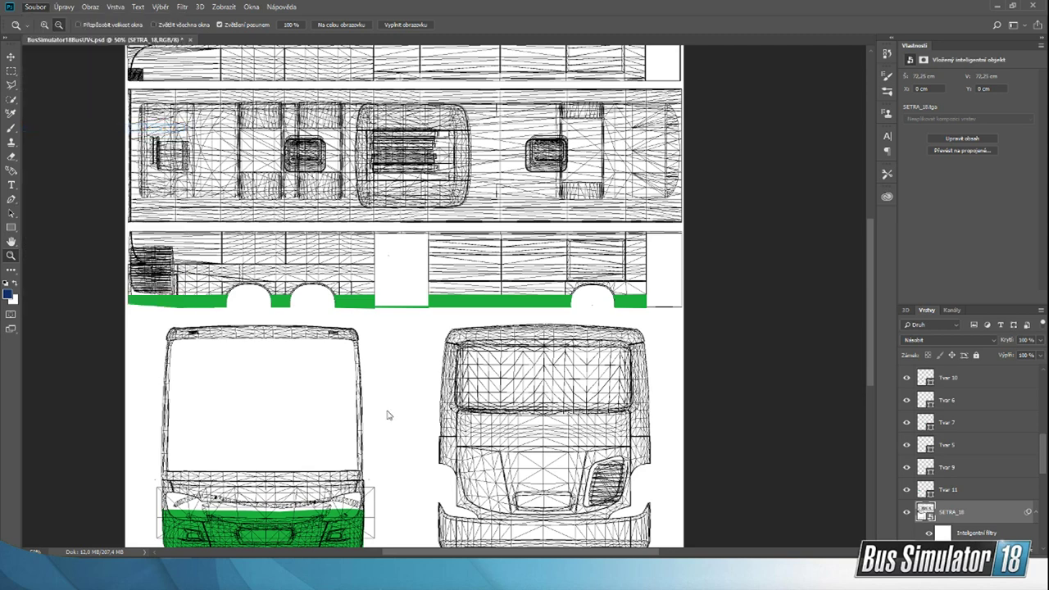
pyautogui.click(408, 345)
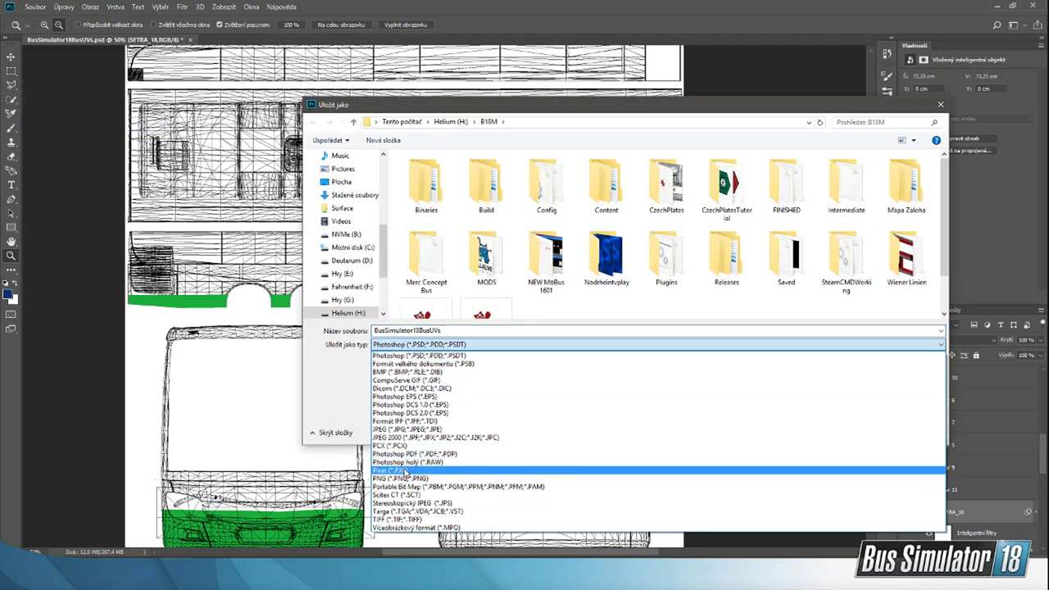
pyautogui.click(408, 474)
pyautogui.click(342, 234)
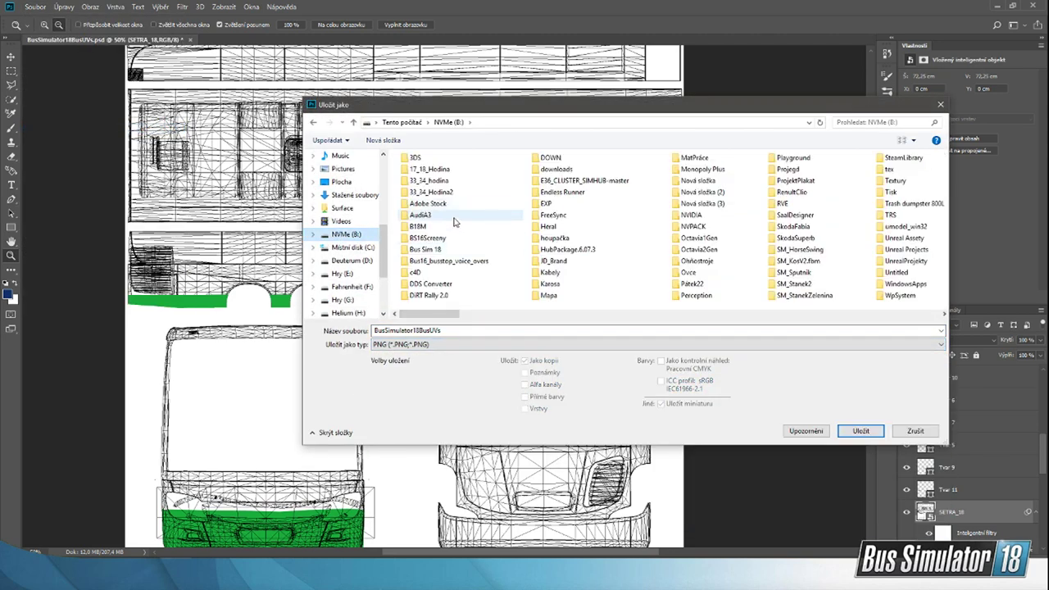
pyautogui.doubleClick(439, 244)
pyautogui.doubleClick(434, 195)
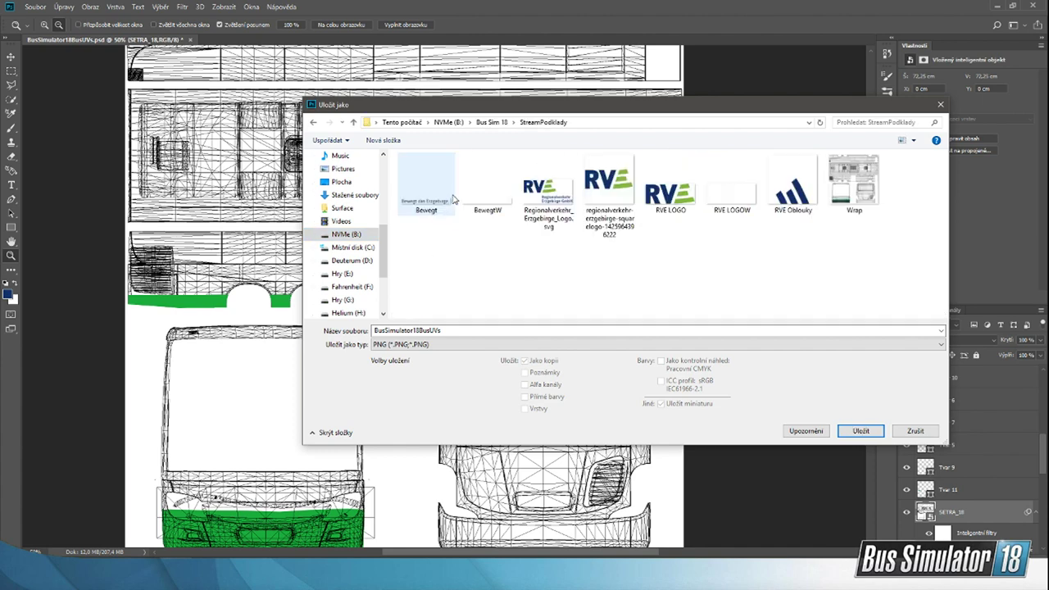
pyautogui.click(854, 185)
pyautogui.click(860, 430)
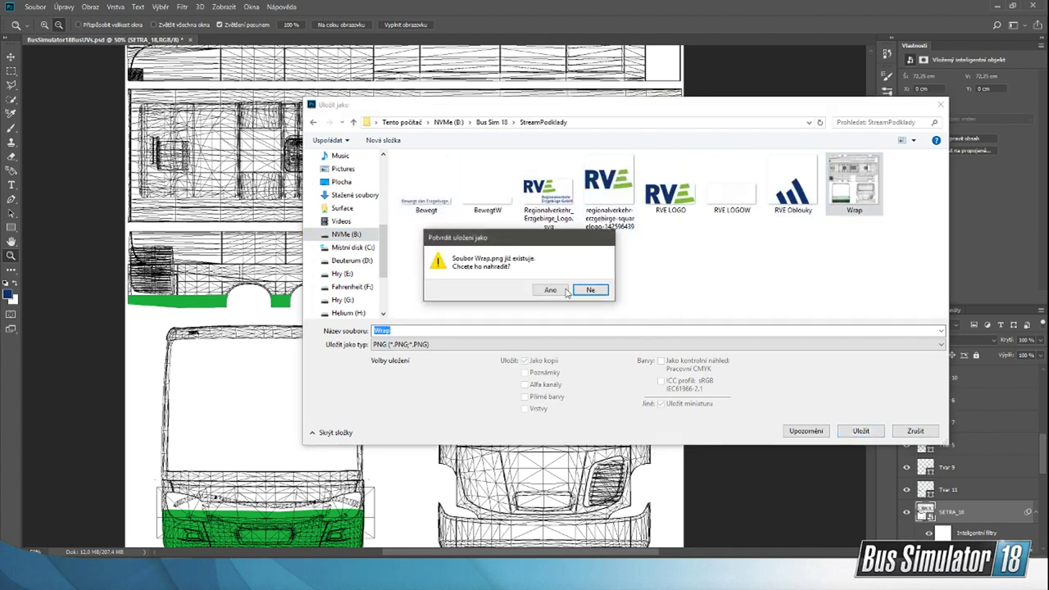
pyautogui.click(545, 291)
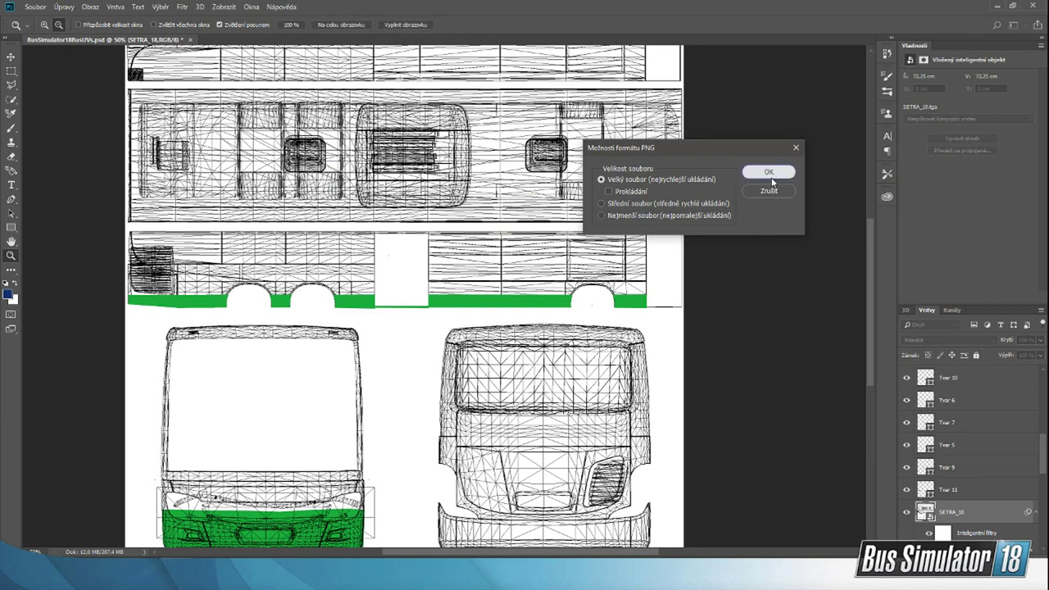
pyautogui.click(759, 172)
# Step: Switch to the Unreal Editor, reimport the LivestreamW texture from the updated Wrap file, save it and close it
pyautogui.click(741, 537)
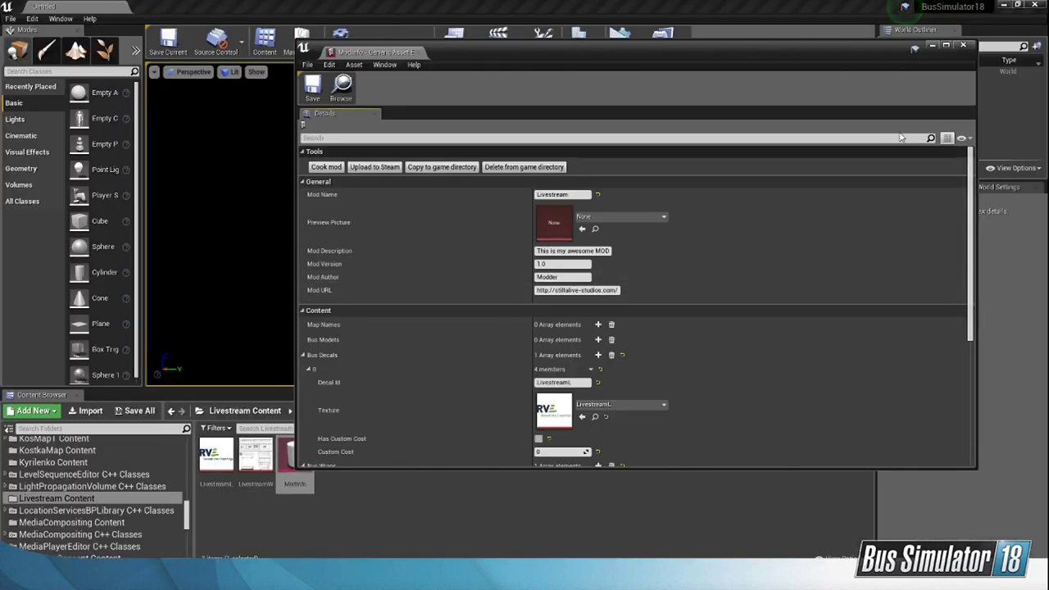
pyautogui.click(965, 47)
pyautogui.doubleClick(256, 456)
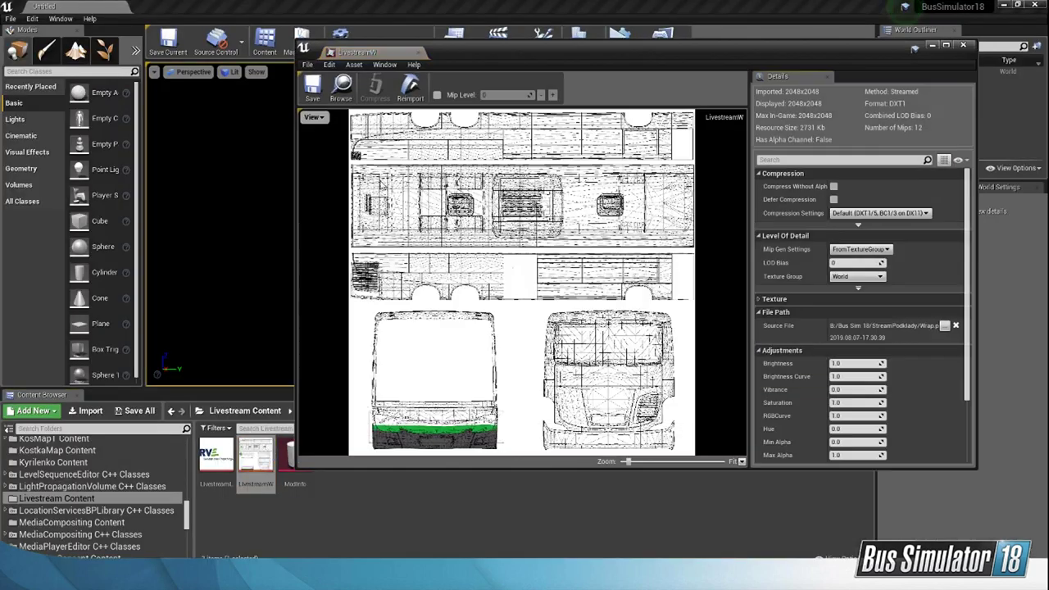
pyautogui.click(408, 89)
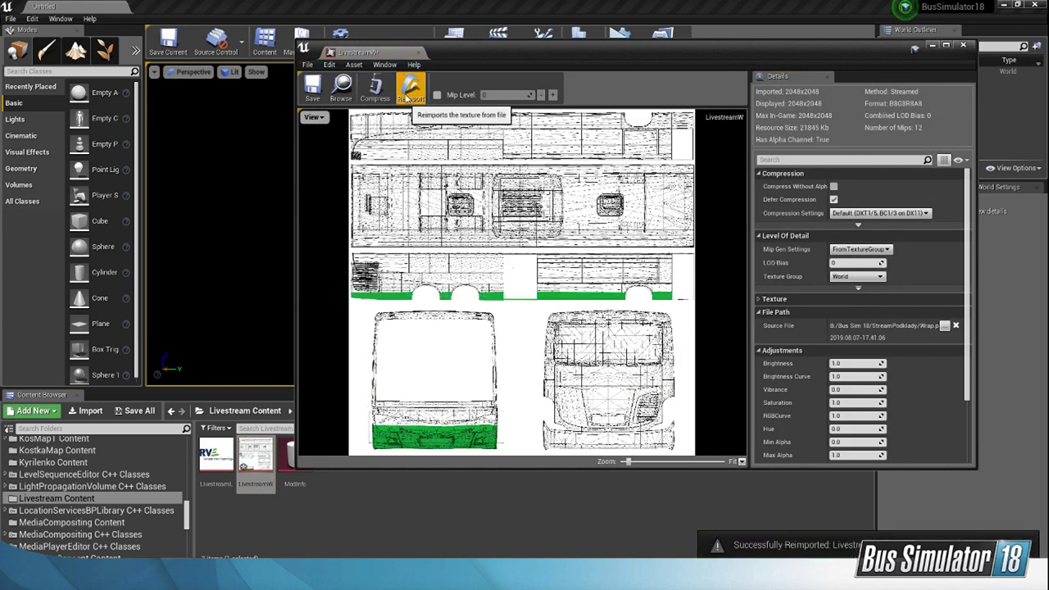
pyautogui.click(313, 86)
pyautogui.click(963, 45)
# Step: Cook the Livestream mod from its ModInfo asset
pyautogui.doubleClick(295, 455)
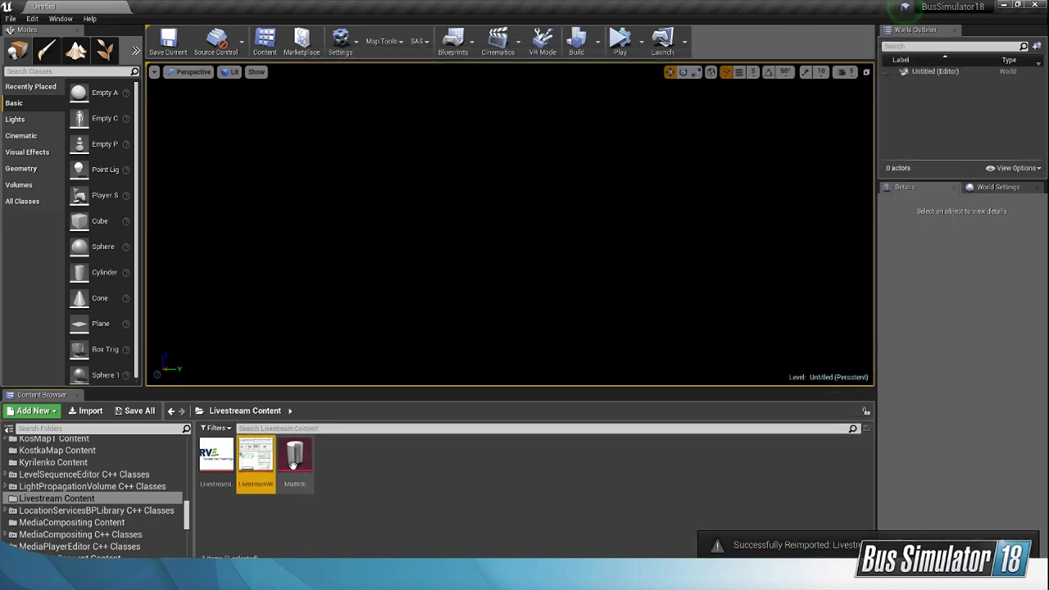
pyautogui.click(326, 167)
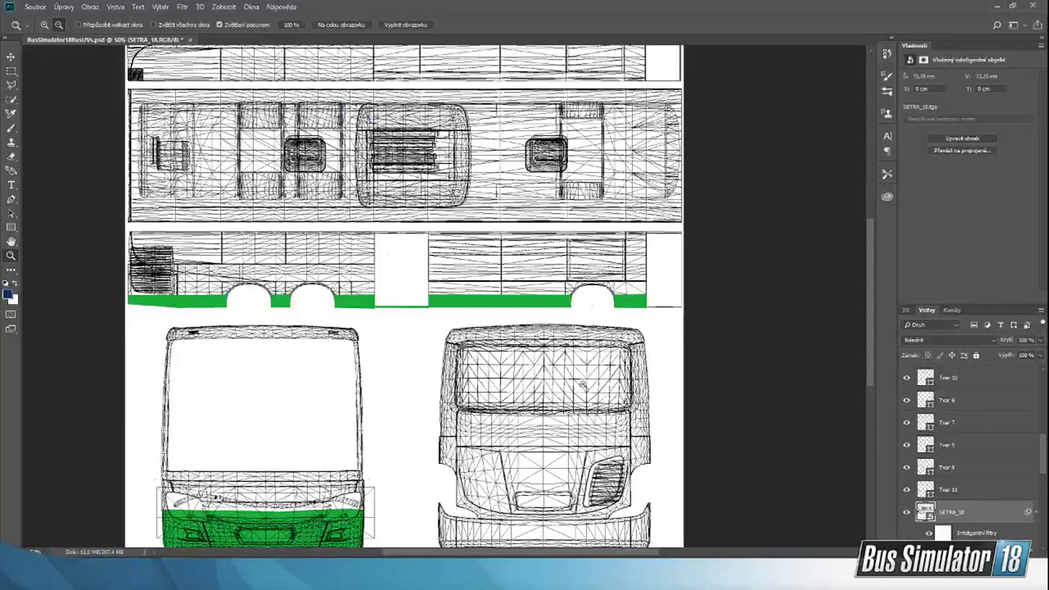
# Step: Back in Photoshop, start a green Pen tool shape on the upper side view, with a level edge about 372 px long from the outer end to the first wheel arch
pyautogui.scroll(5, 630, 326)
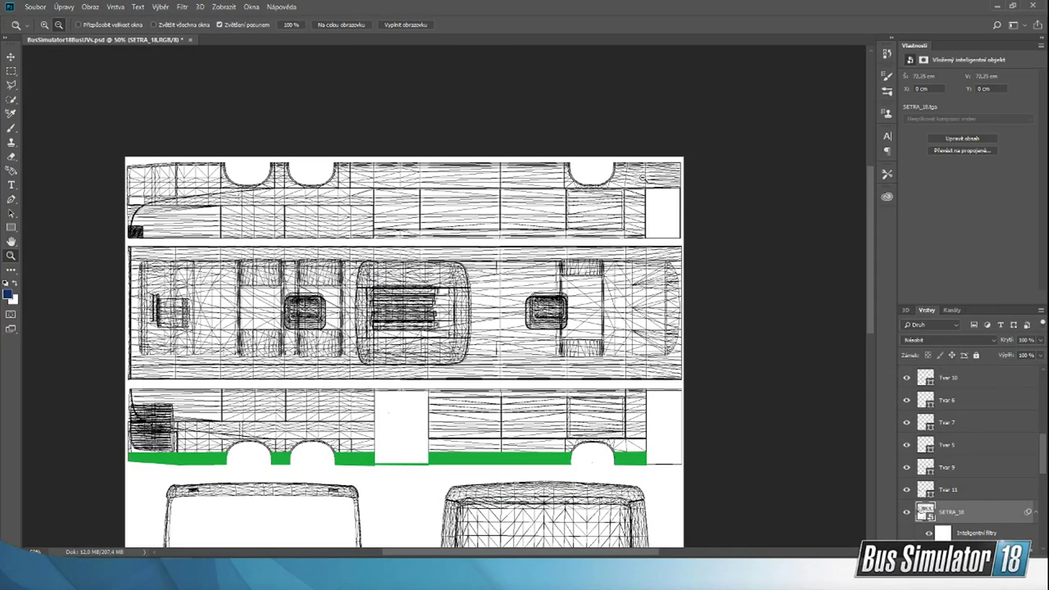
pyautogui.scroll(1, 659, 196)
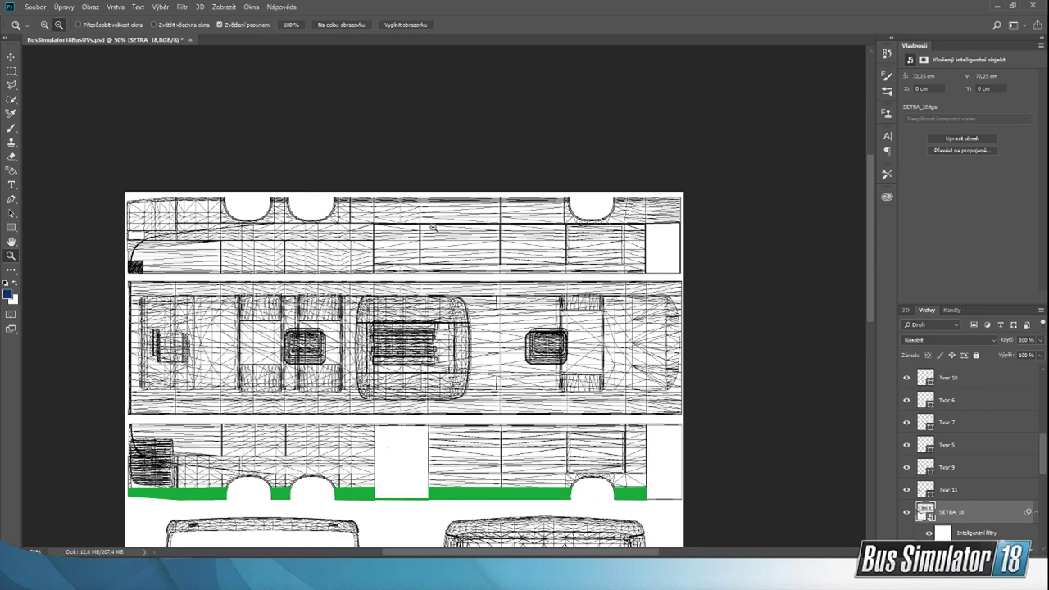
pyautogui.click(699, 243)
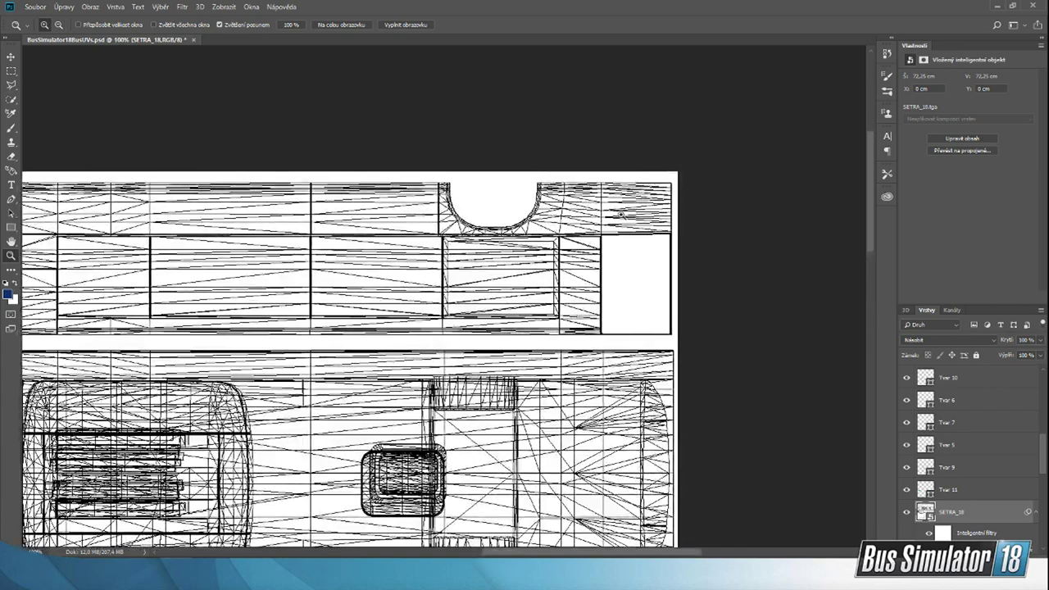
pyautogui.click(616, 215)
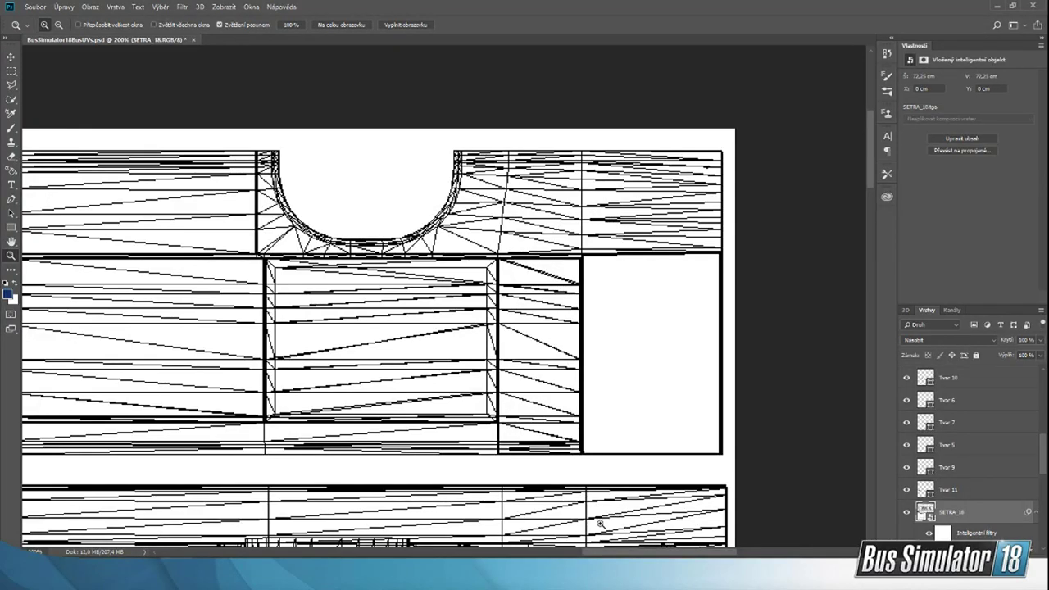
pyautogui.moveTo(594, 552); pyautogui.dragTo(301, 529)
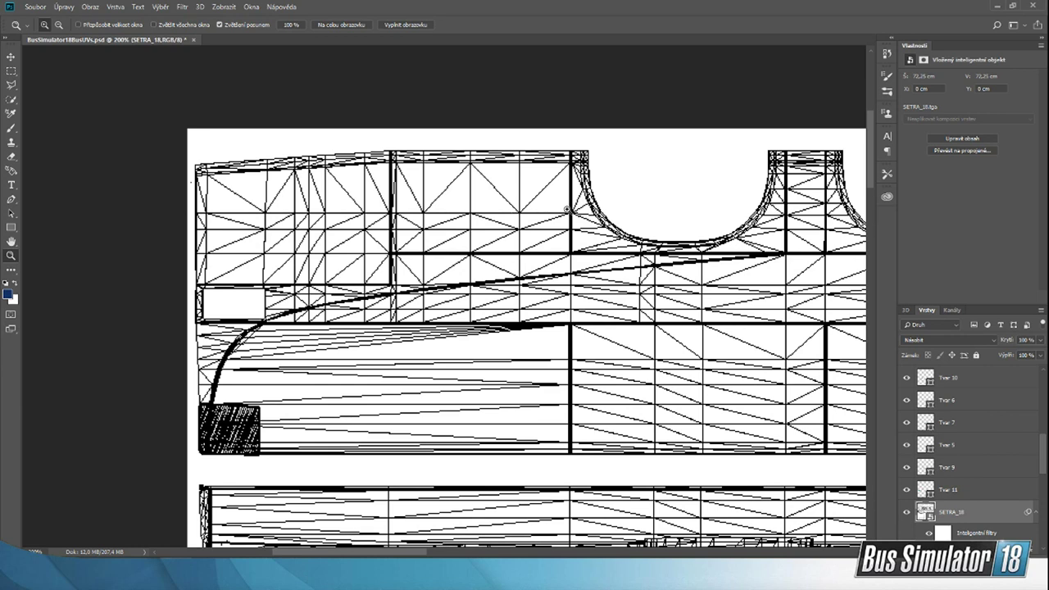
pyautogui.click(12, 199)
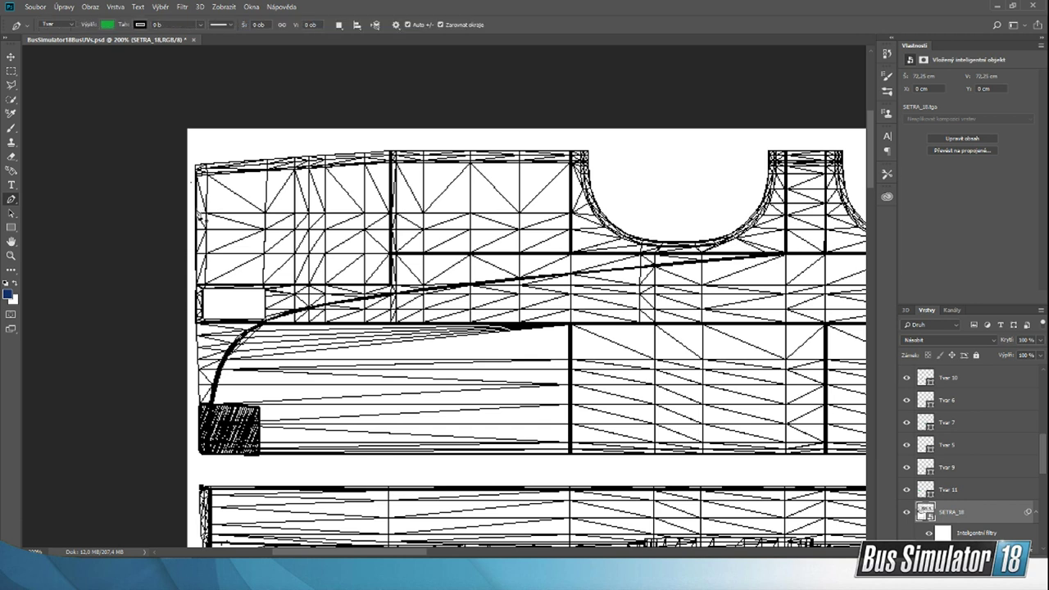
pyautogui.click(198, 214)
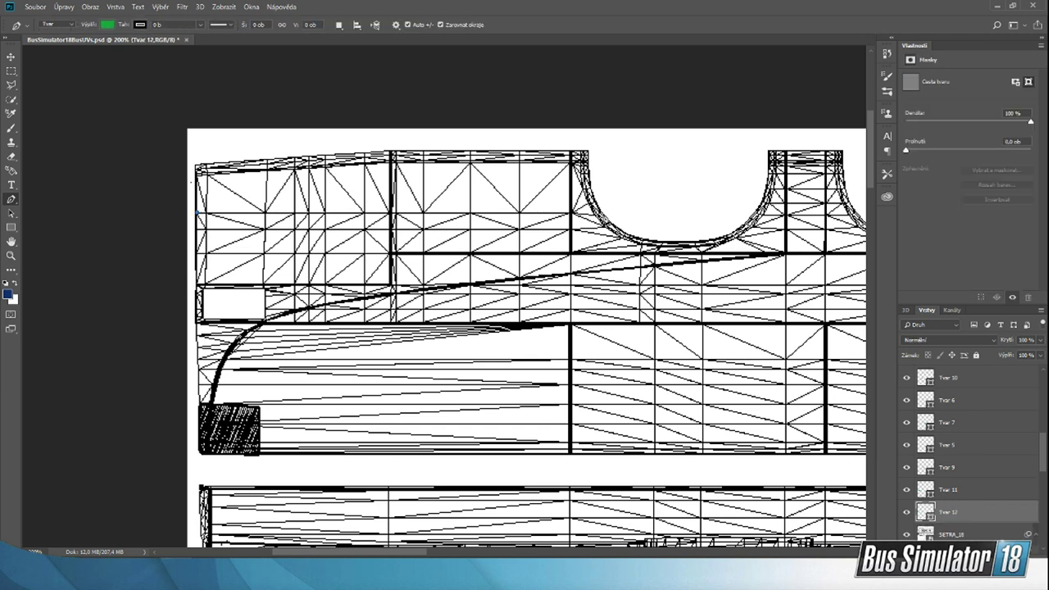
pyautogui.click(604, 213)
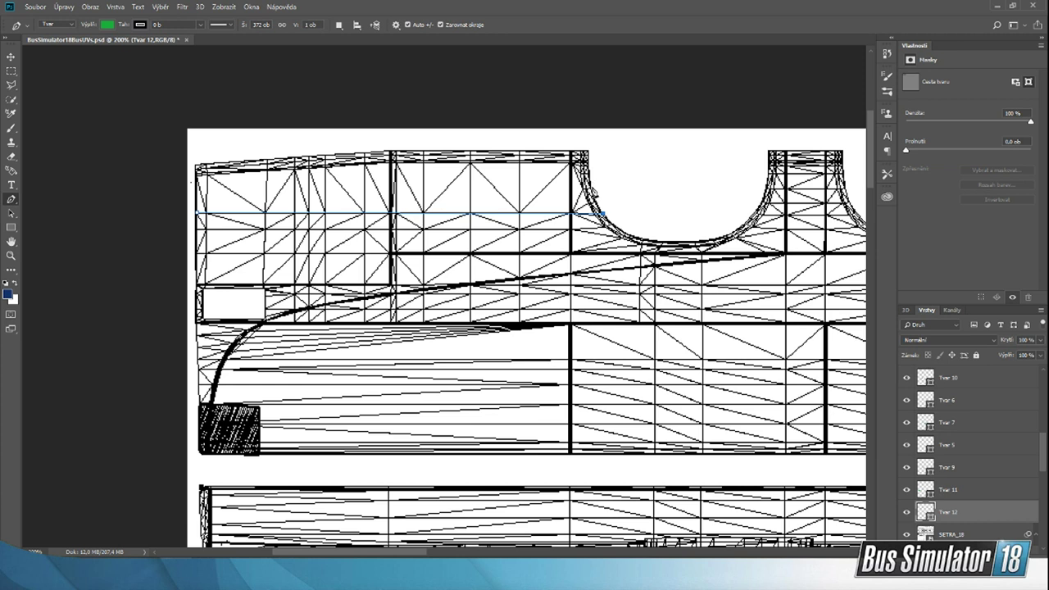
# Step: Continue the green shape along the wheel arch and the bodywork's outer edge to the outer end, making it about 59 px high, and deselect it
pyautogui.click(591, 188)
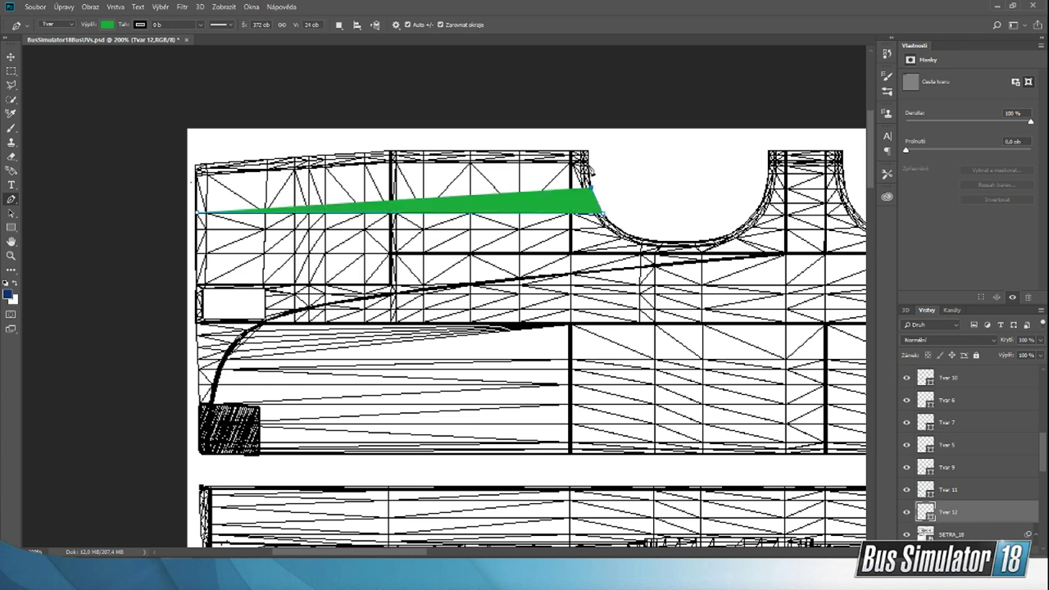
pyautogui.click(588, 164)
pyautogui.moveTo(588, 163); pyautogui.dragTo(588, 151)
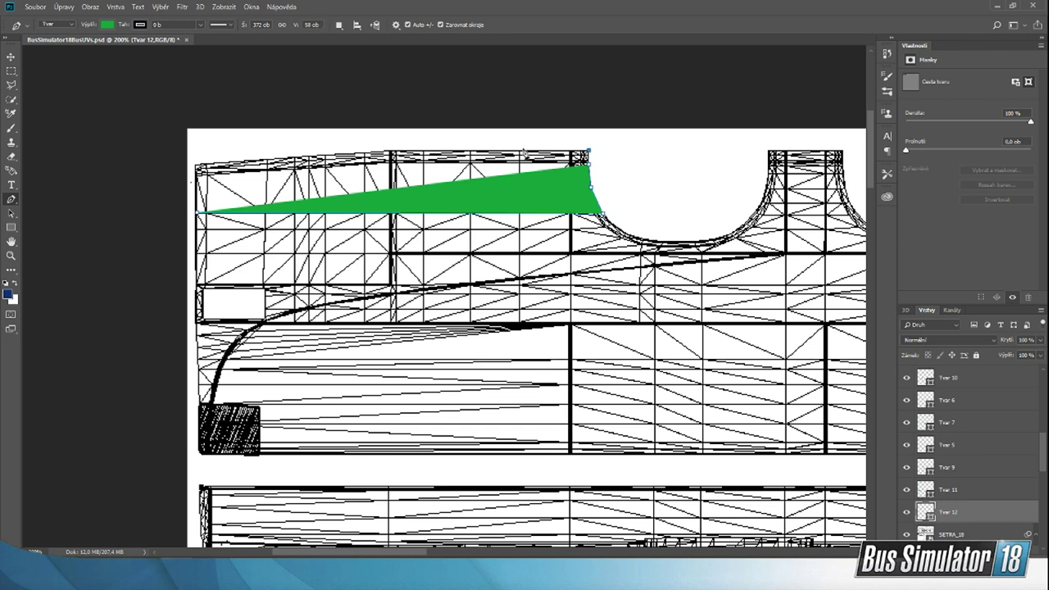
pyautogui.click(393, 149)
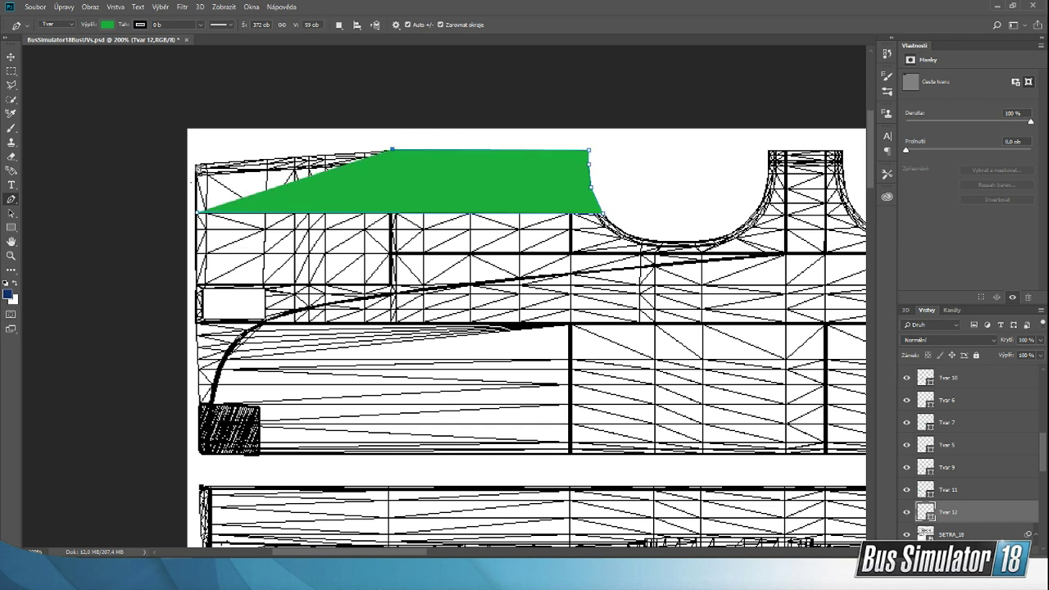
pyautogui.click(195, 163)
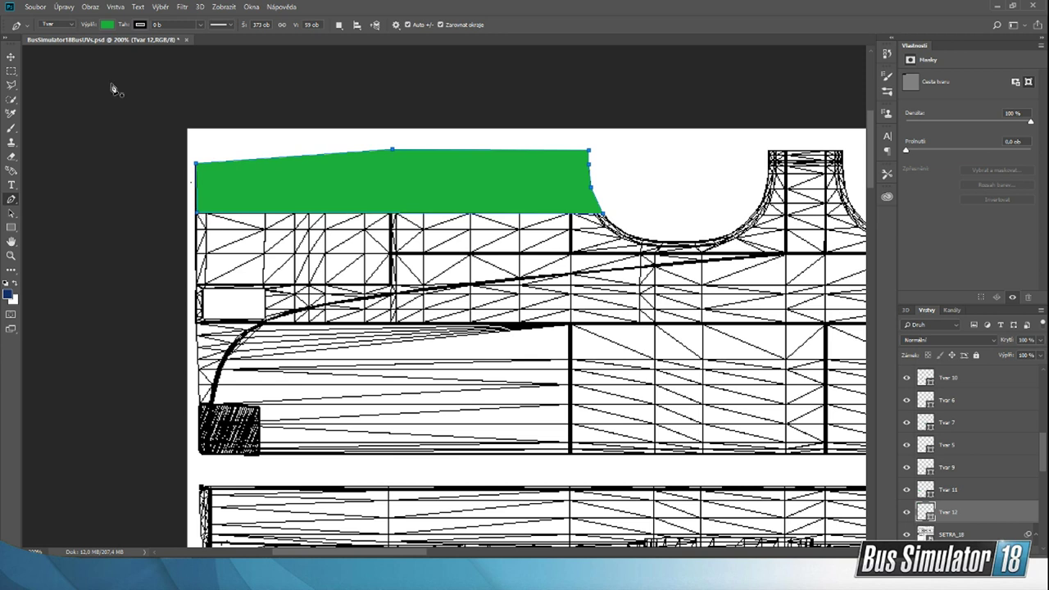
pyautogui.click(10, 57)
pyautogui.click(139, 182)
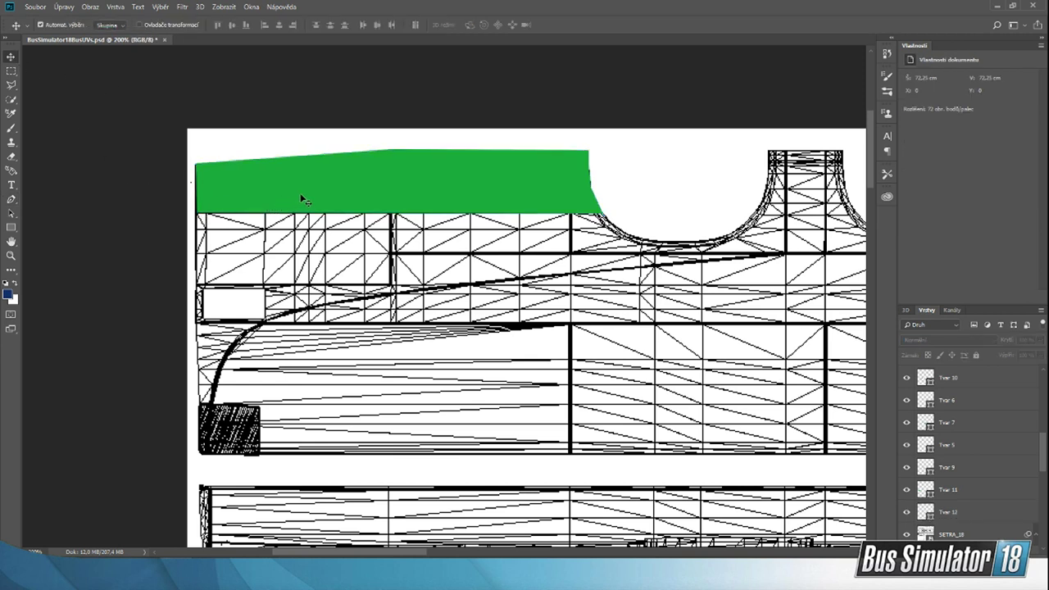
# Step: Export the livery with the new upper side piece as a PNG over Wrap in B:\Bus Sim 18\StreamPodklady
pyautogui.click(35, 6)
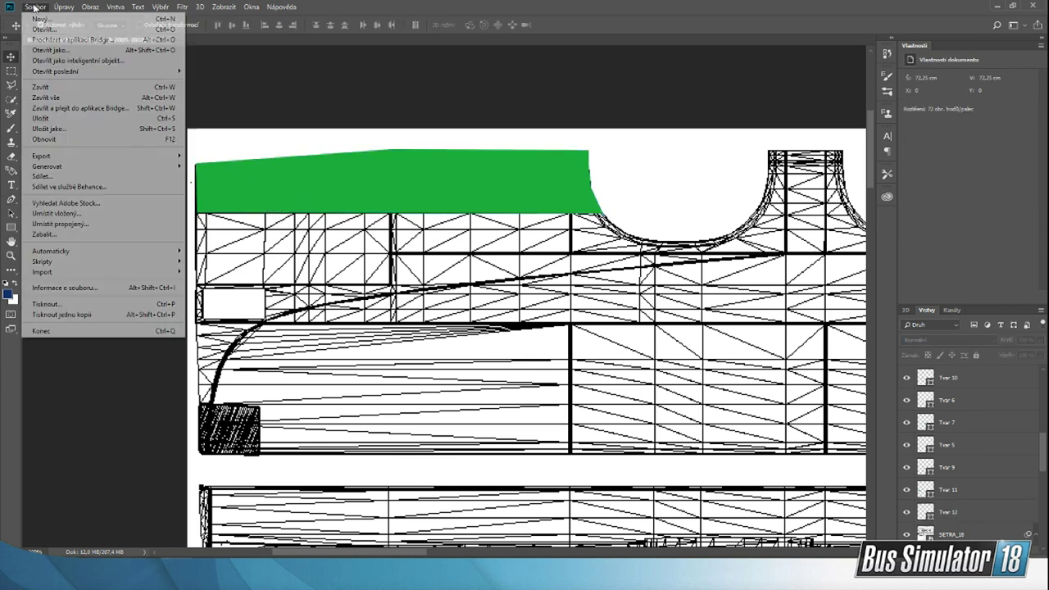
pyautogui.click(112, 131)
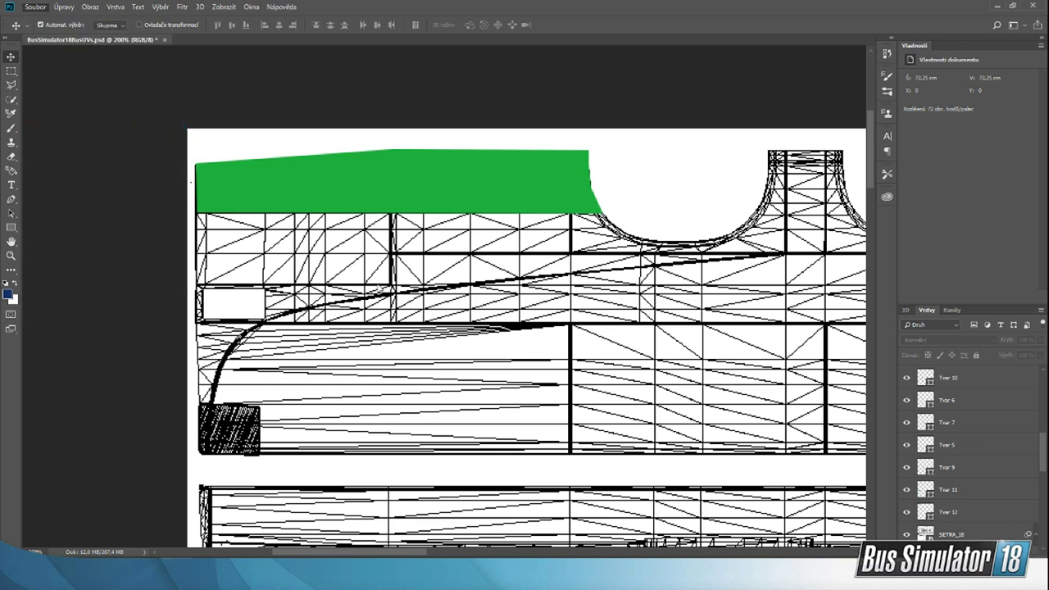
pyautogui.click(432, 345)
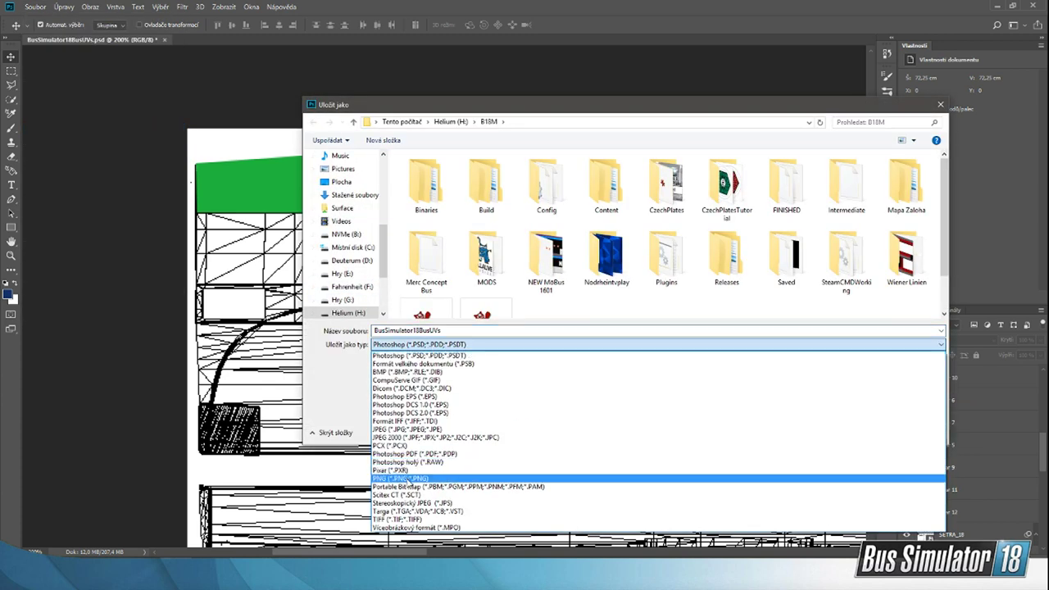
pyautogui.click(410, 475)
pyautogui.click(339, 235)
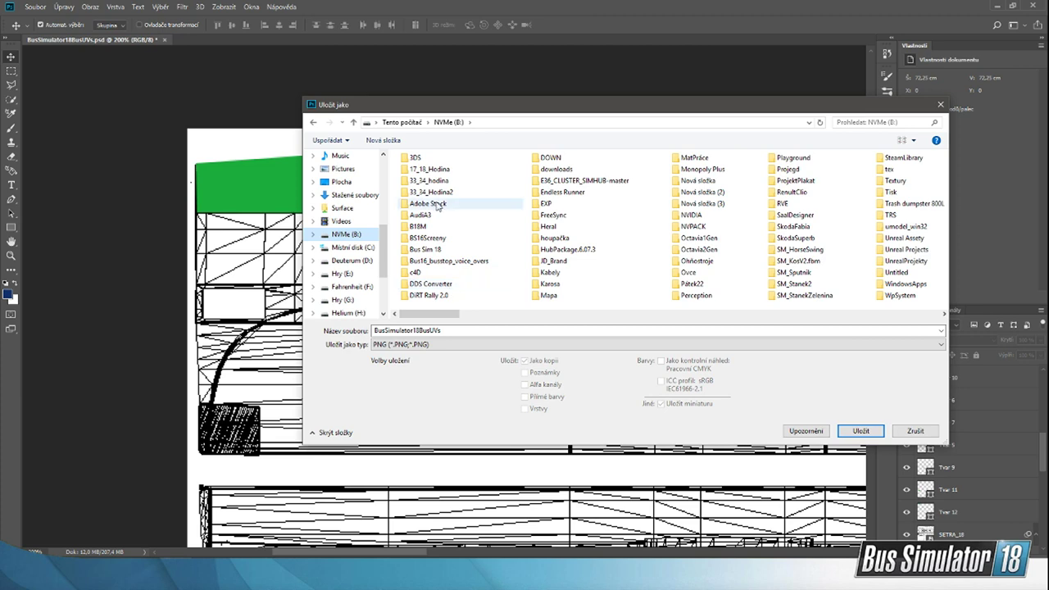
pyautogui.doubleClick(437, 249)
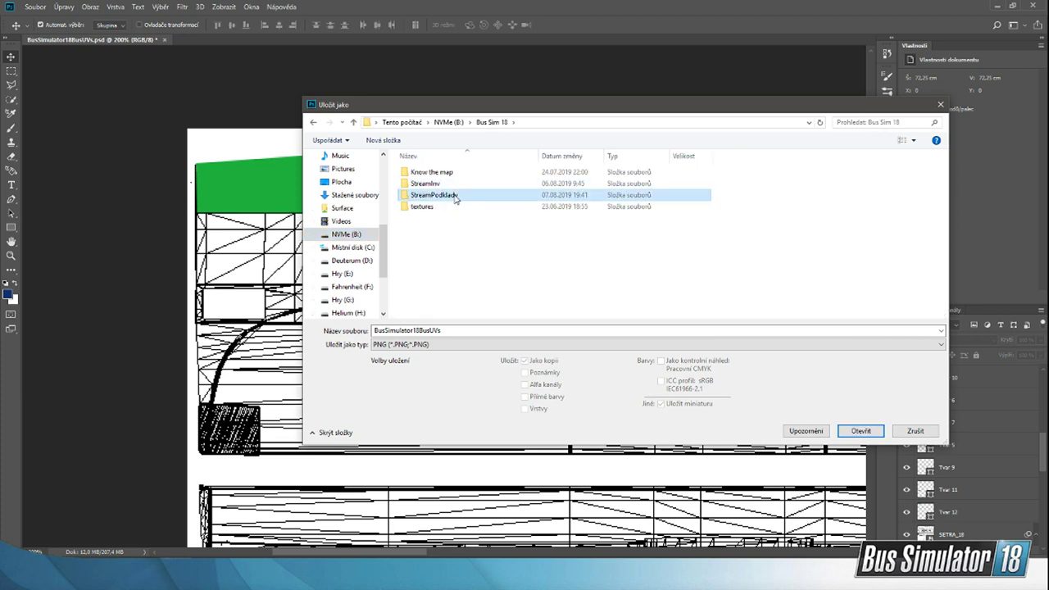
pyautogui.doubleClick(455, 200)
pyautogui.doubleClick(834, 210)
pyautogui.click(546, 294)
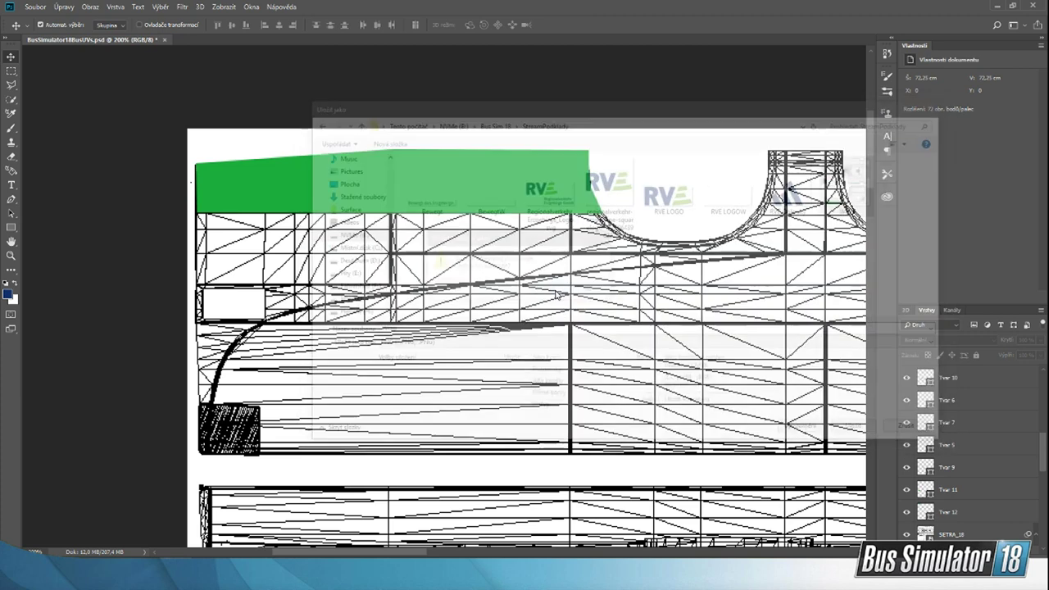
pyautogui.click(767, 171)
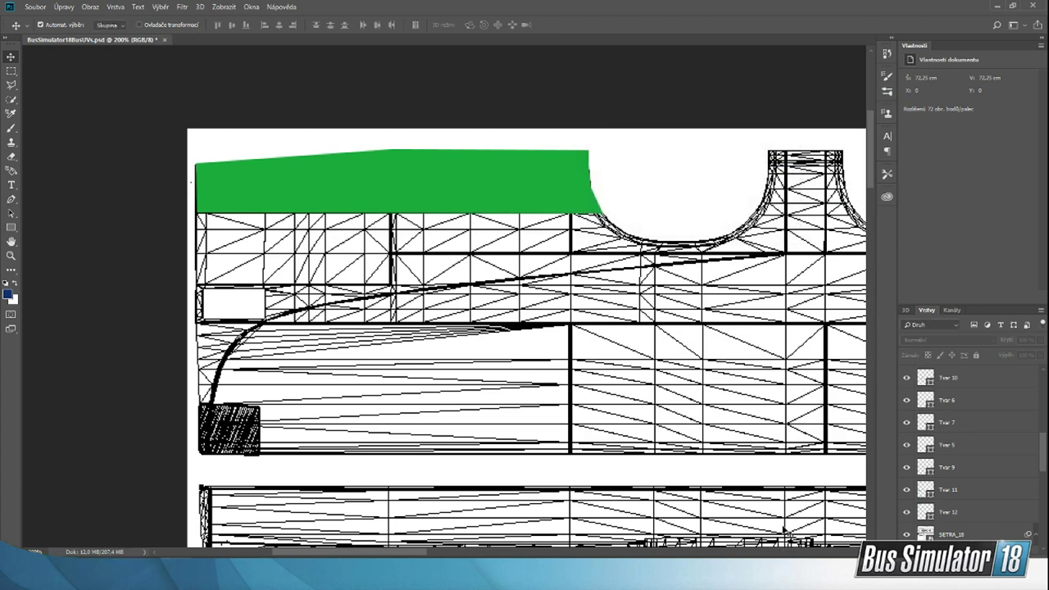
# Step: Return to the Unreal Editor, close the mod info window and reimport the LivestreamW texture with the new green side piece
pyautogui.press('space')
pyautogui.click(710, 578)
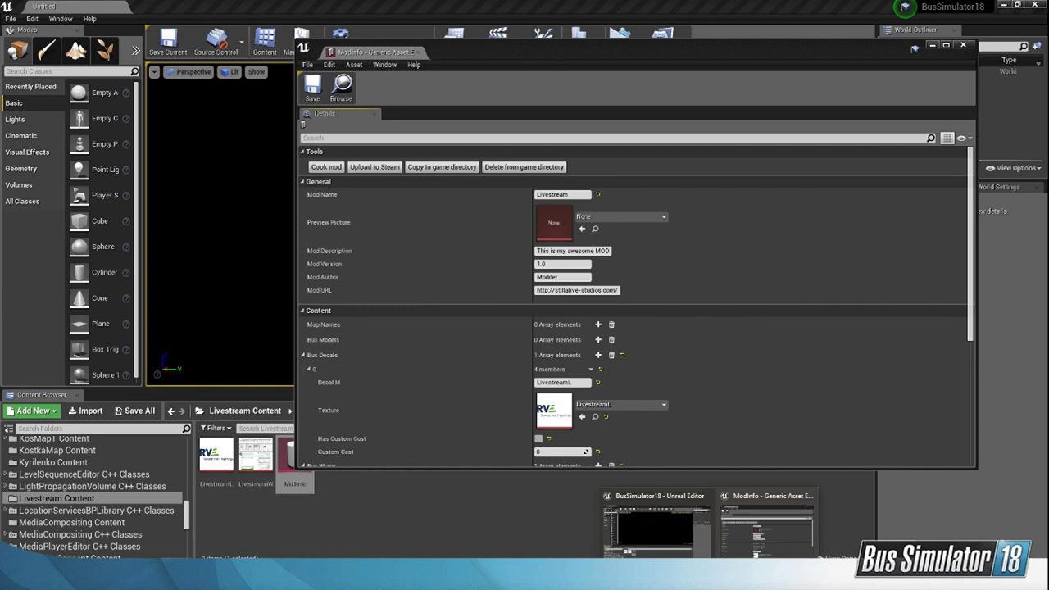
pyautogui.click(747, 547)
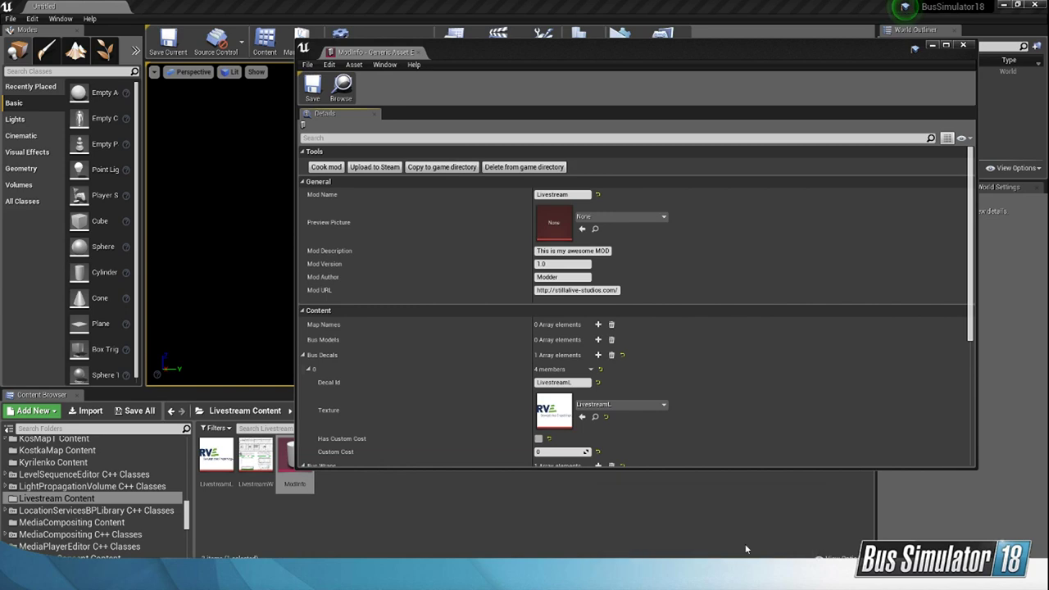
pyautogui.click(964, 46)
pyautogui.doubleClick(256, 455)
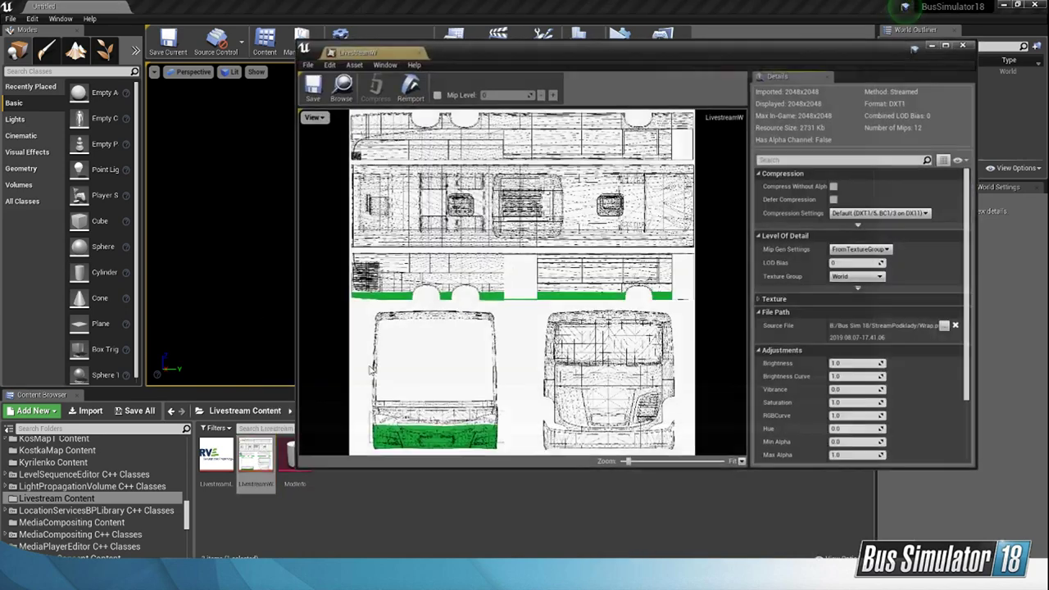
pyautogui.click(410, 93)
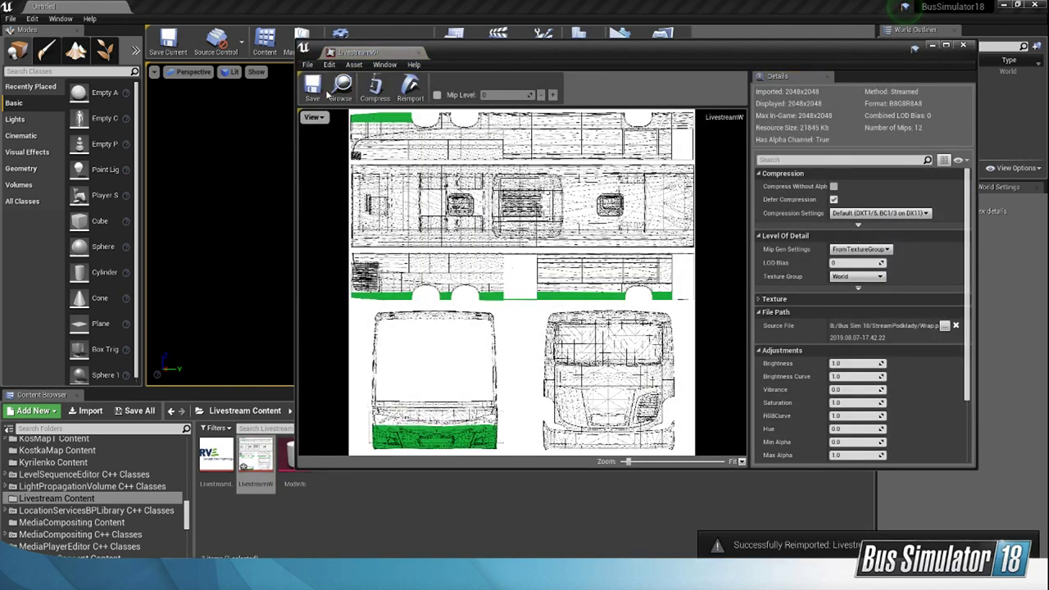
# Step: Save and close the reimported LivestreamW texture, open the ModInfo asset and cook the Livestream mod
pyautogui.hotkey('ctrl', 's')
pyautogui.click(962, 45)
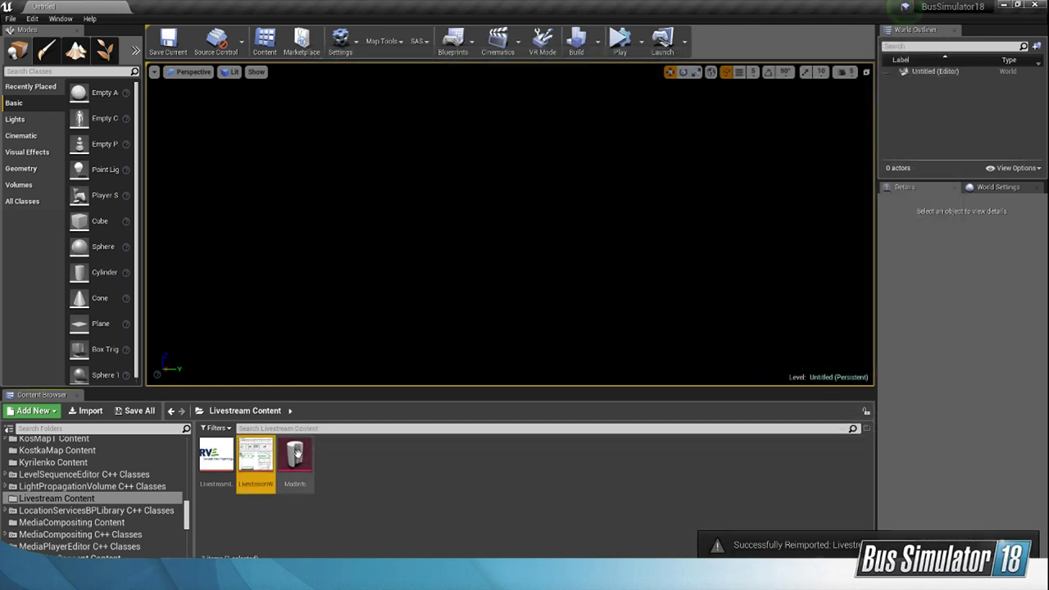
pyautogui.doubleClick(295, 455)
pyautogui.click(326, 167)
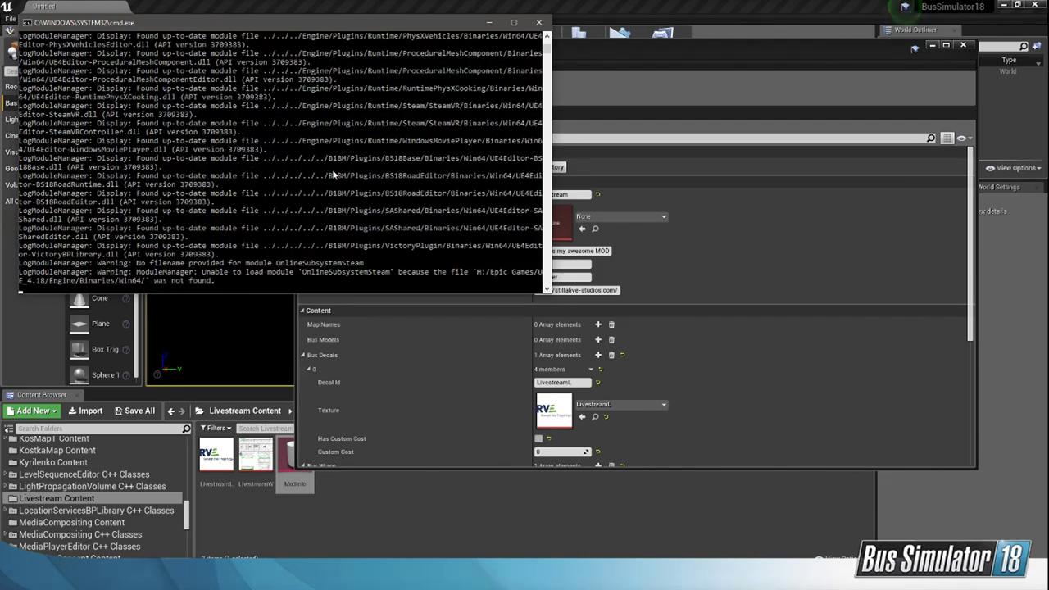
# Step: View the dreiachsel-setra reference photo while the mod cooks, and dismiss the finished cook console
pyautogui.click(736, 577)
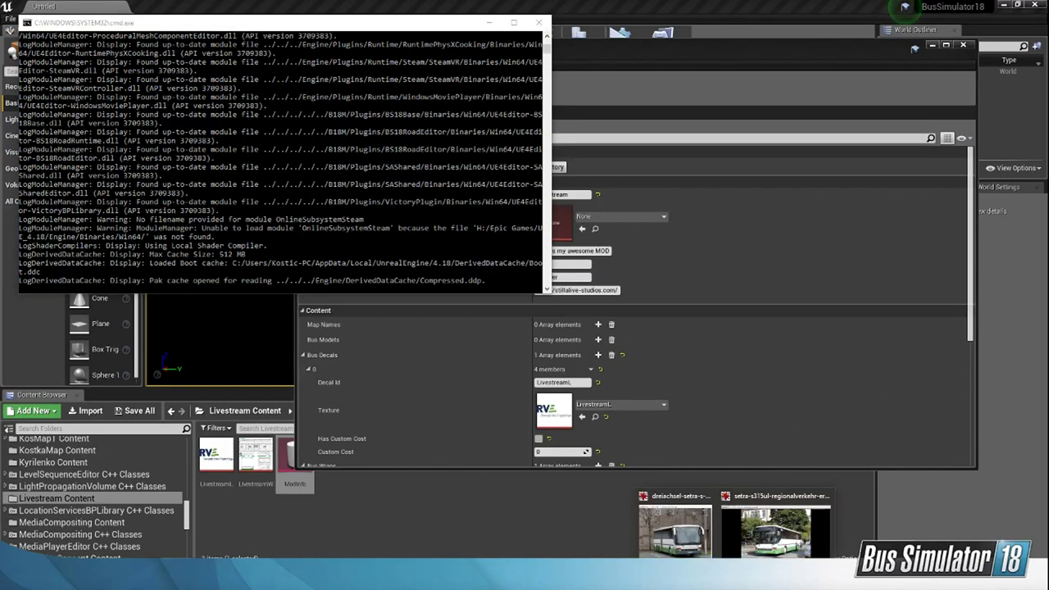
pyautogui.click(678, 531)
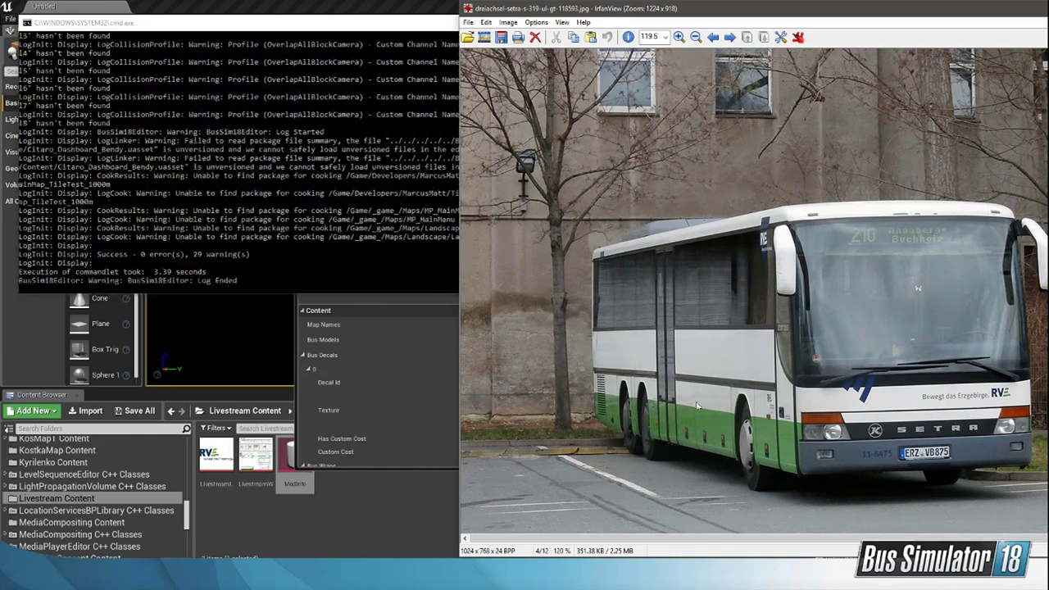
pyautogui.click(154, 208)
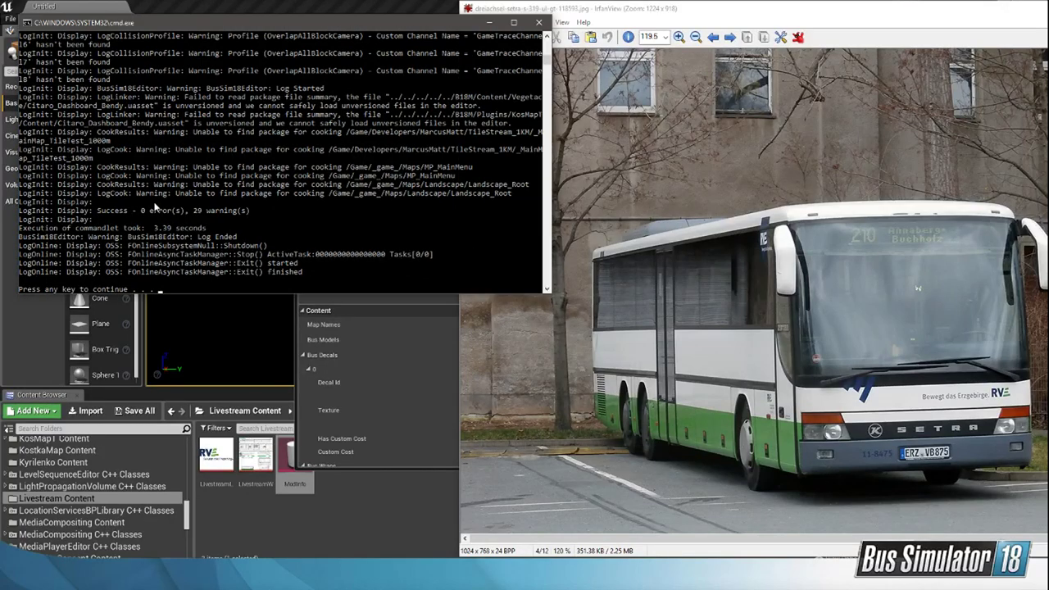
pyautogui.press('Return')
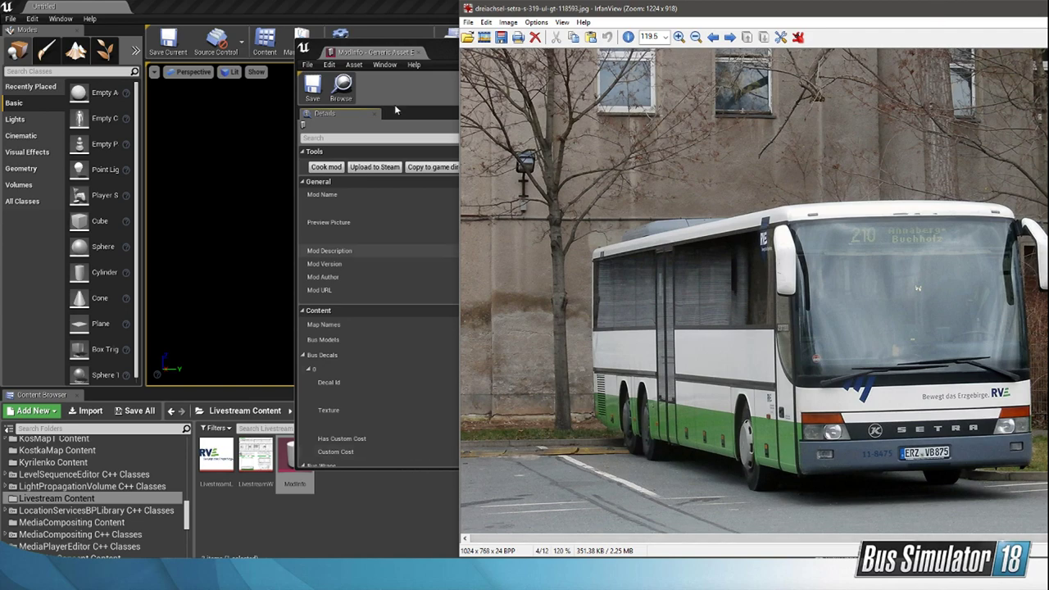
# Step: Close the reference photo and copy the cooked Livestream mod to the game directory
pyautogui.press('Escape')
pyautogui.click(424, 167)
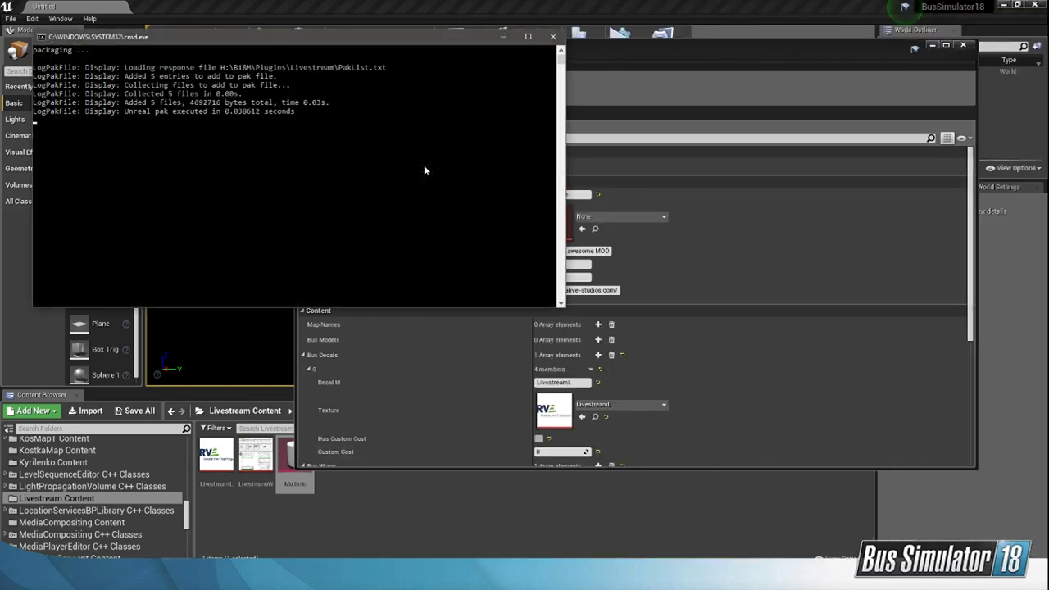
pyautogui.press('Return')
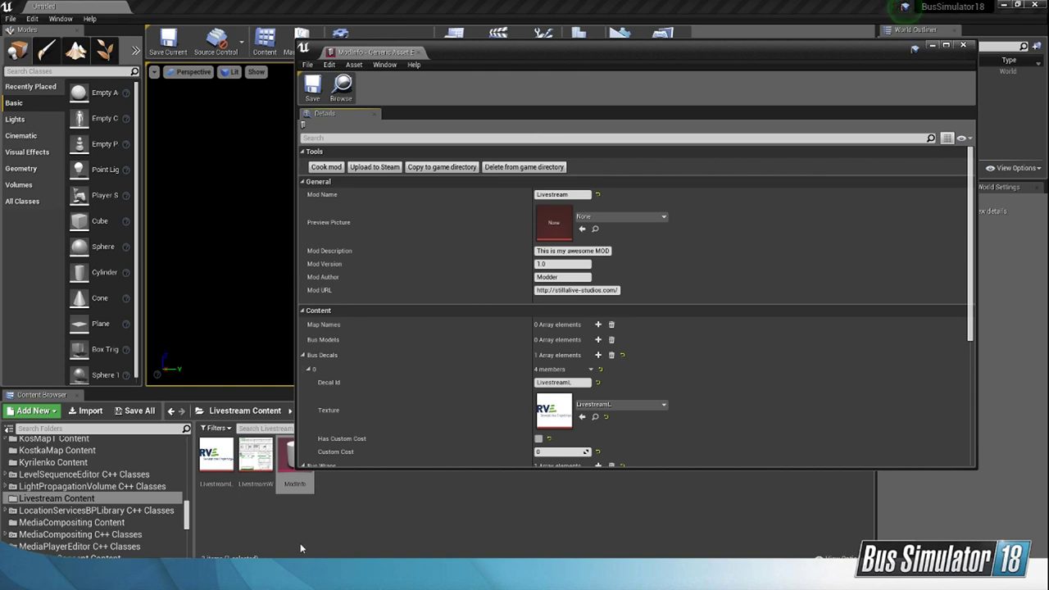
# Step: Switch to Bus Simulator 18 and load the RVE company
pyautogui.hotkey('alt', 'Tab')
pyautogui.click(499, 202)
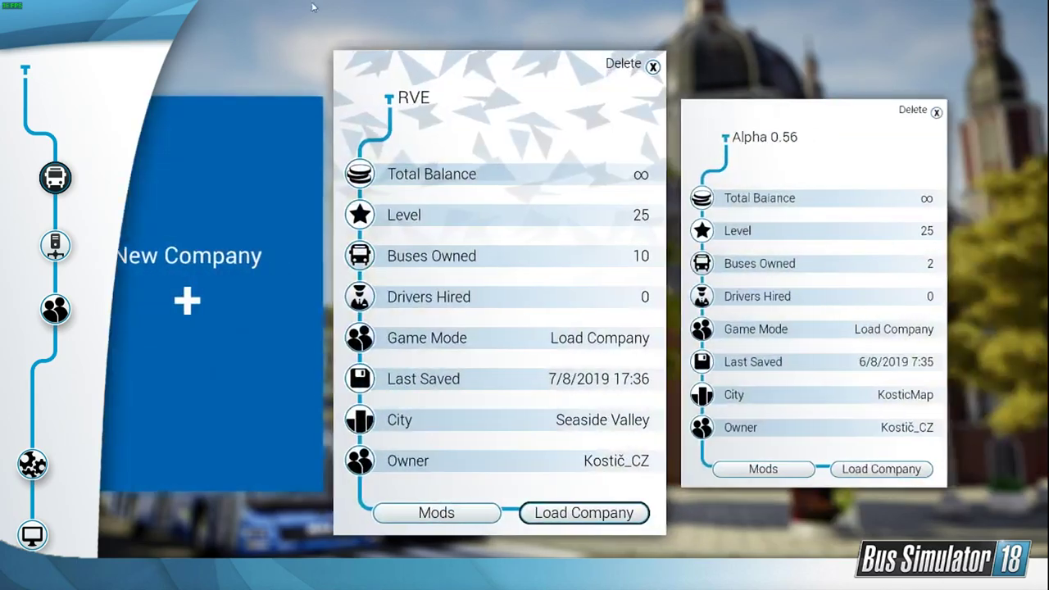
pyautogui.click(561, 516)
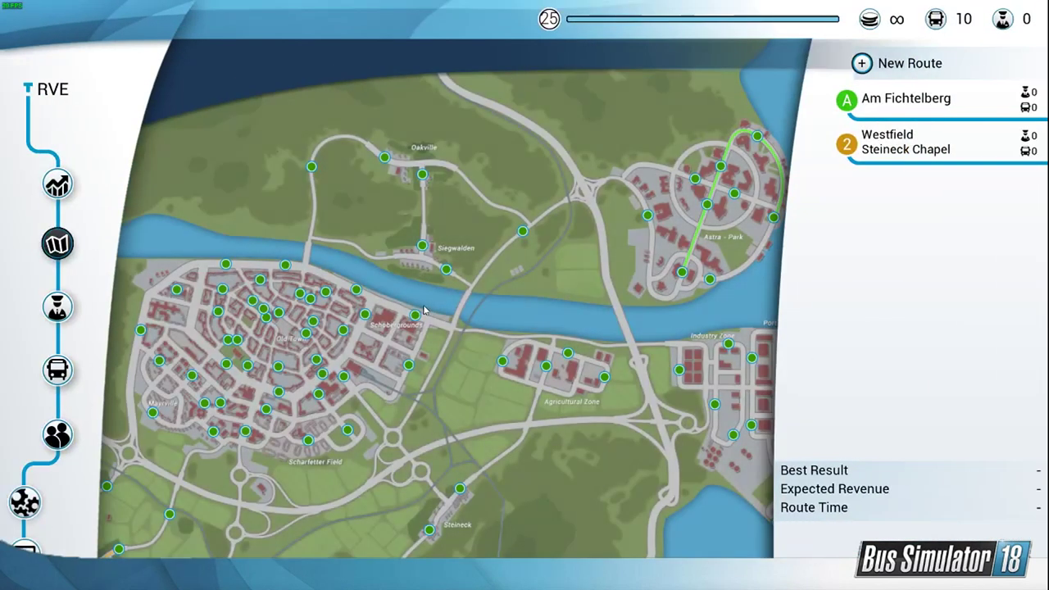
# Step: Open the company's owned buses and select the Setra S 418 LE business
pyautogui.click(56, 370)
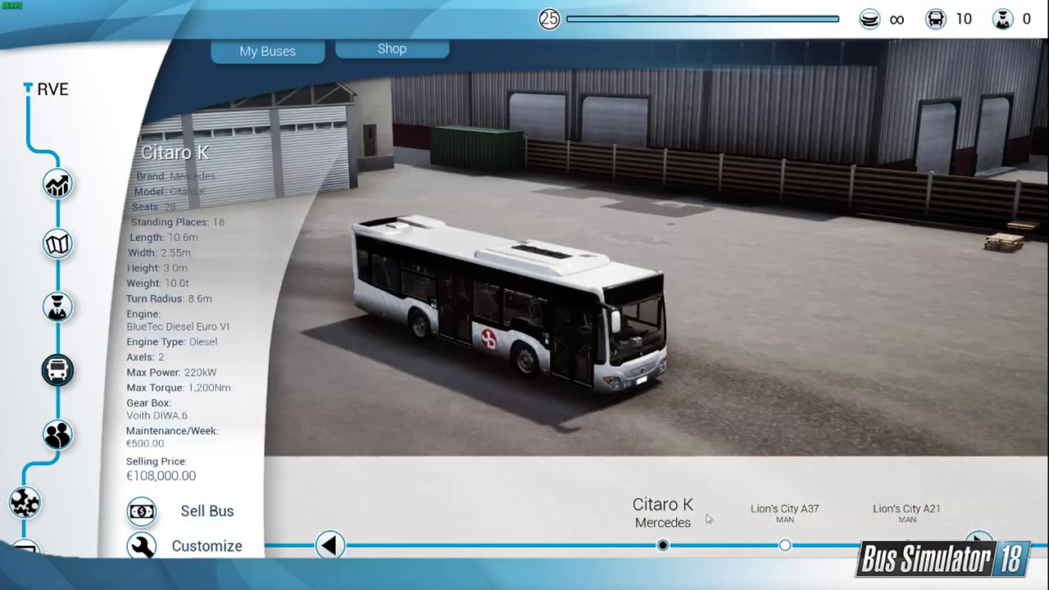
pyautogui.click(787, 545)
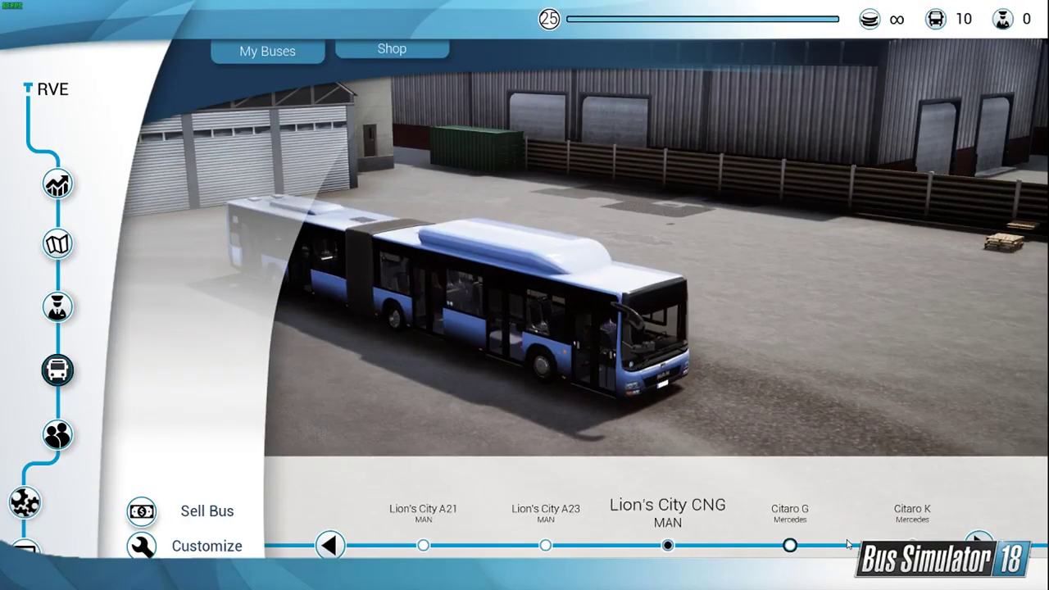
pyautogui.click(786, 545)
pyautogui.click(786, 545)
pyautogui.click(874, 537)
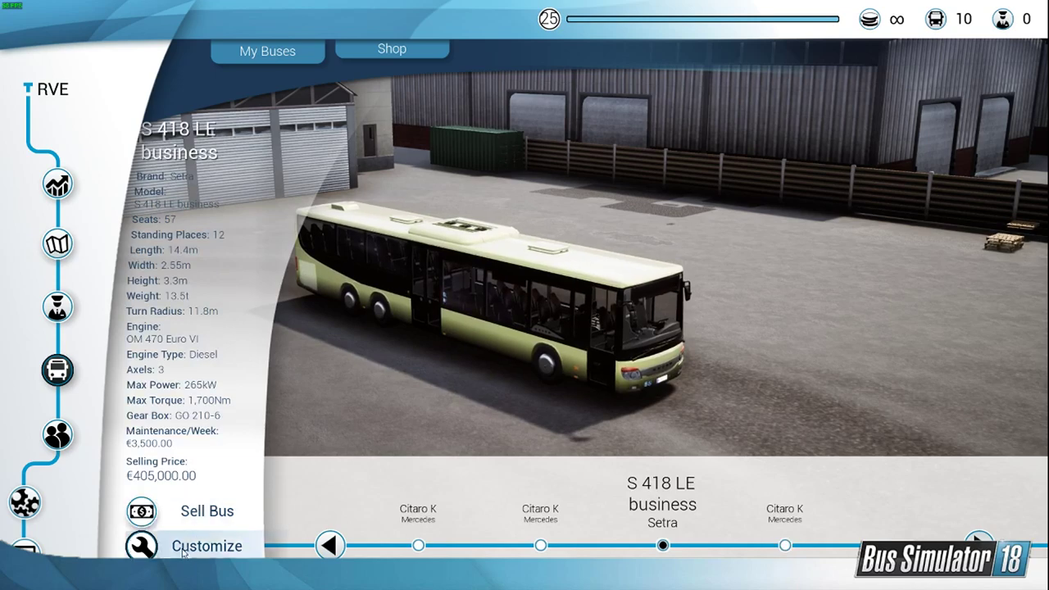
# Step: Customize the Setra and apply the Livestream wrap with the green bumper as its skin
pyautogui.click(207, 545)
pyautogui.click(197, 288)
pyautogui.scroll(-10, 939, 459)
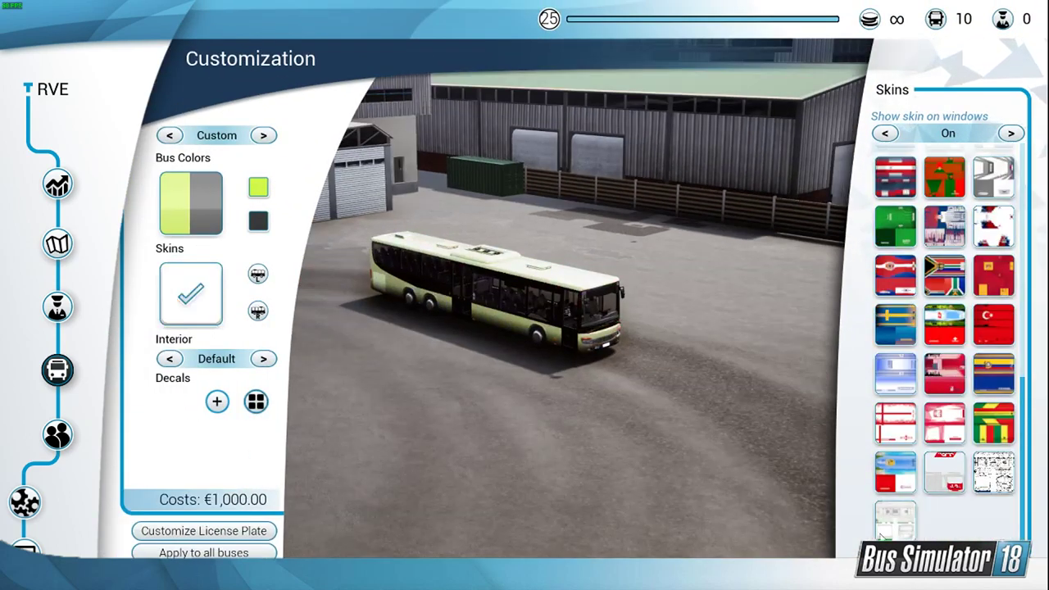
pyautogui.click(895, 523)
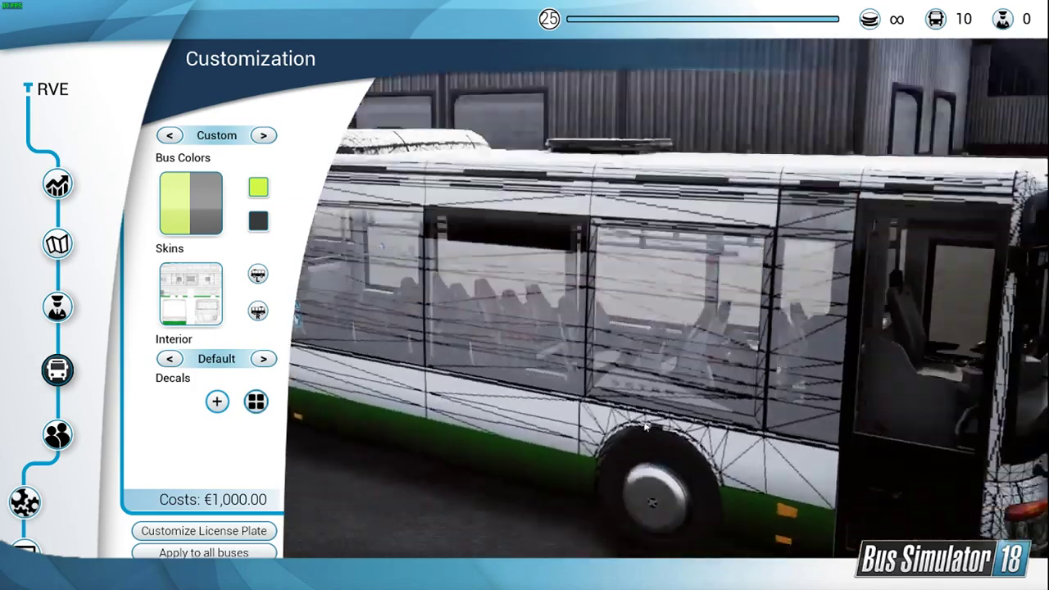
# Step: Examine the wrap on the Setra's door side, rear wheels and front bumper, checking how the green areas fit the bodywork
pyautogui.moveTo(646, 427); pyautogui.dragTo(731, 370)
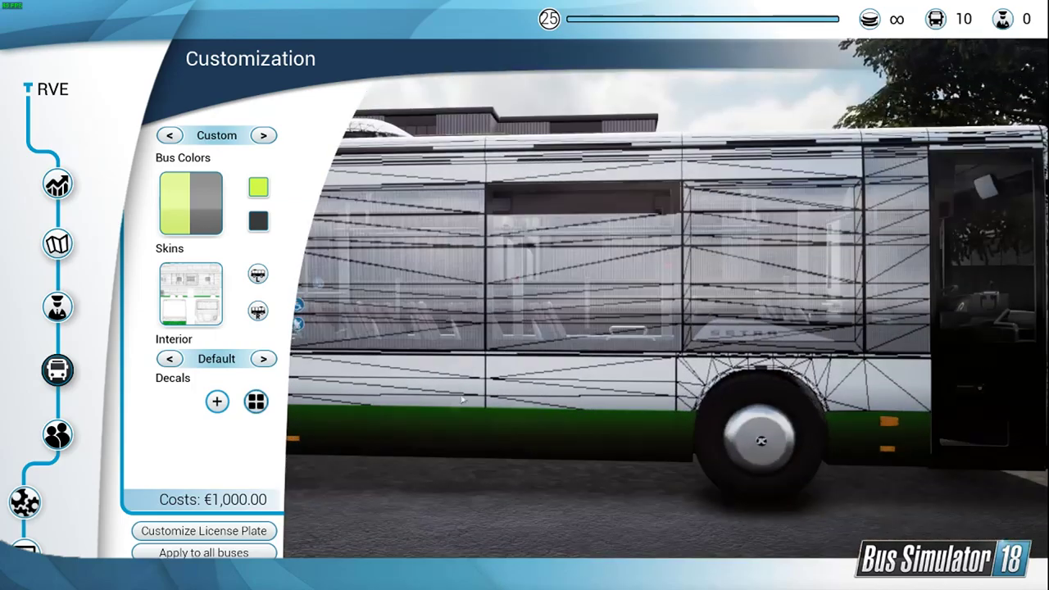
pyautogui.moveTo(361, 400); pyautogui.dragTo(280, 383)
pyautogui.scroll(-3, 508, 401)
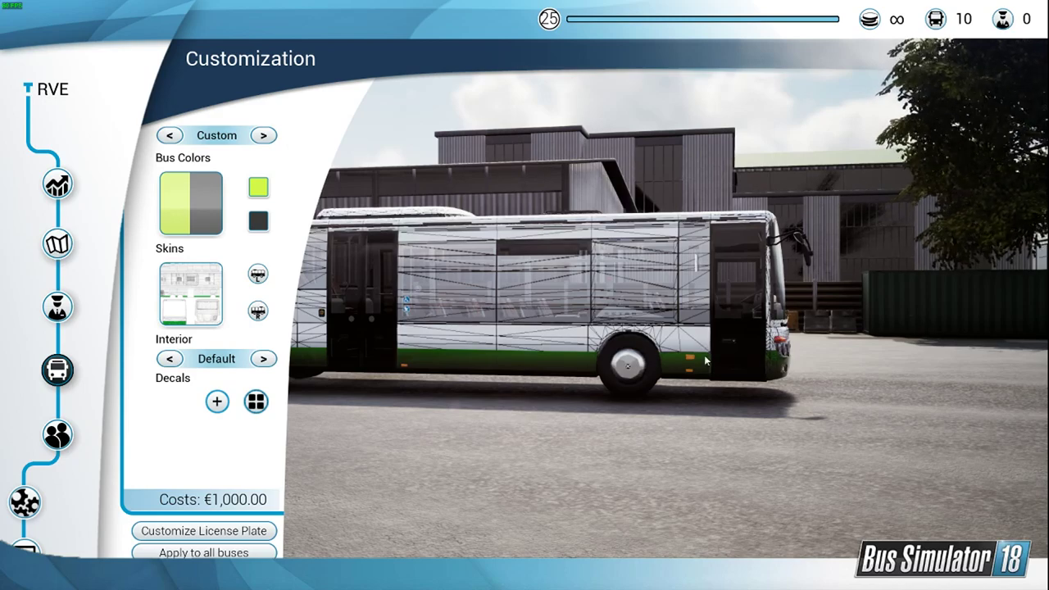
pyautogui.scroll(-3, 417, 374)
pyautogui.moveTo(417, 374); pyautogui.dragTo(445, 358)
pyautogui.scroll(4, 420, 394)
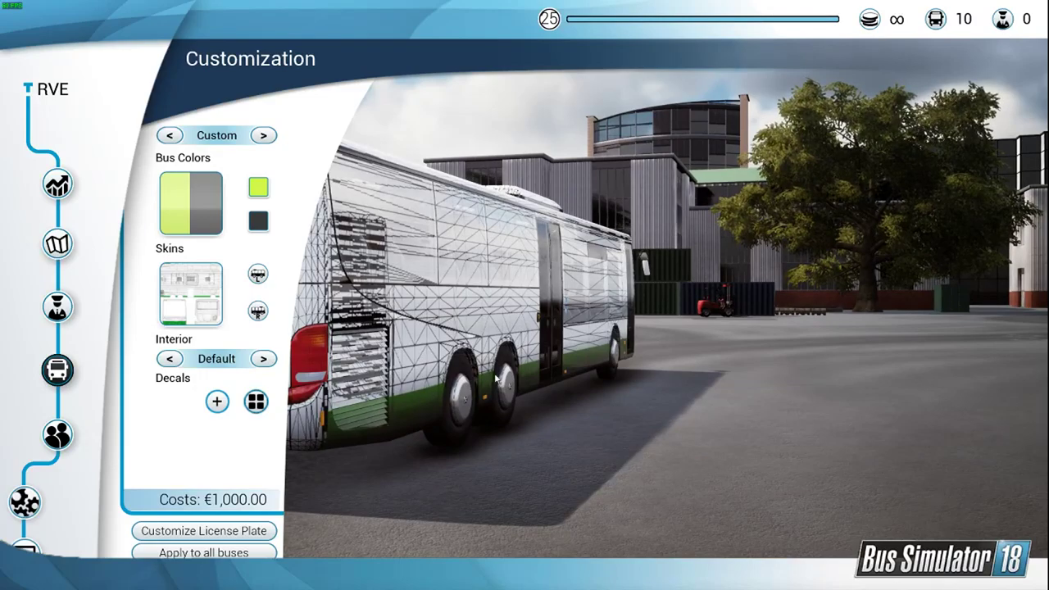
pyautogui.scroll(1, 626, 339)
pyautogui.scroll(1, 598, 367)
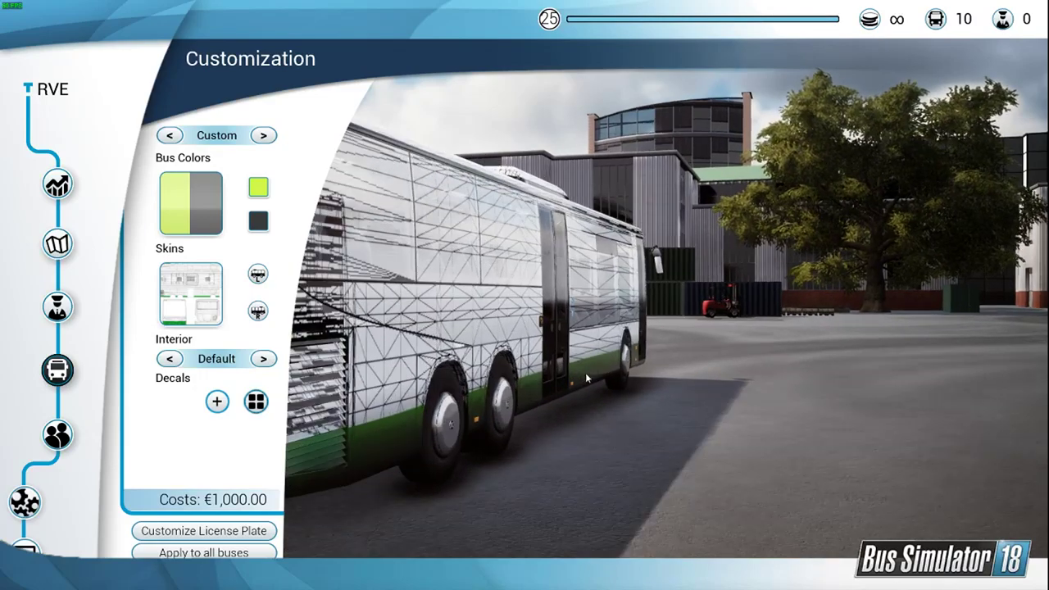
pyautogui.moveTo(585, 372); pyautogui.dragTo(414, 370)
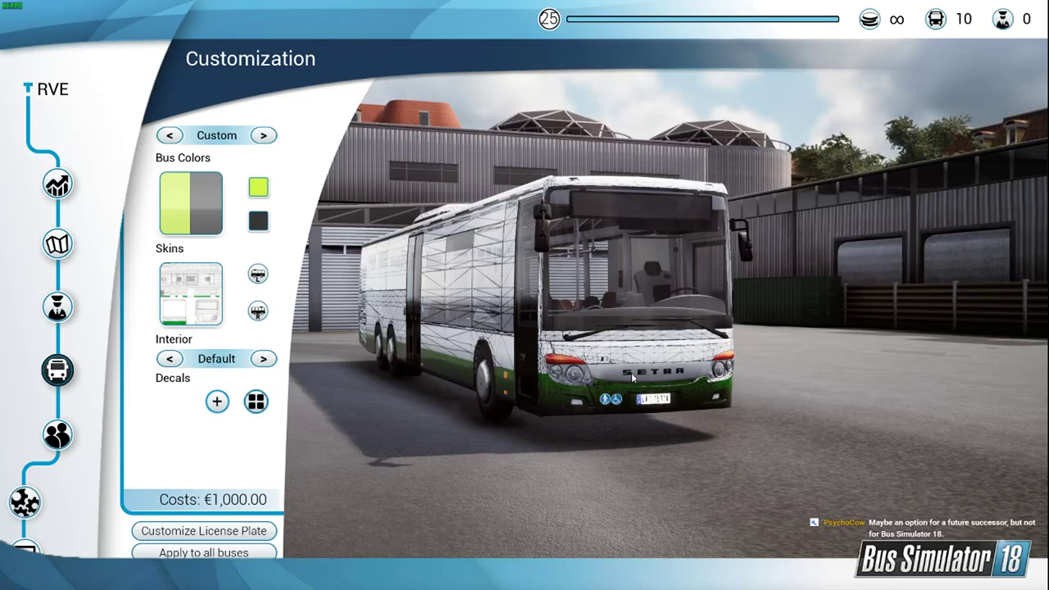
pyautogui.moveTo(634, 377); pyautogui.dragTo(612, 389)
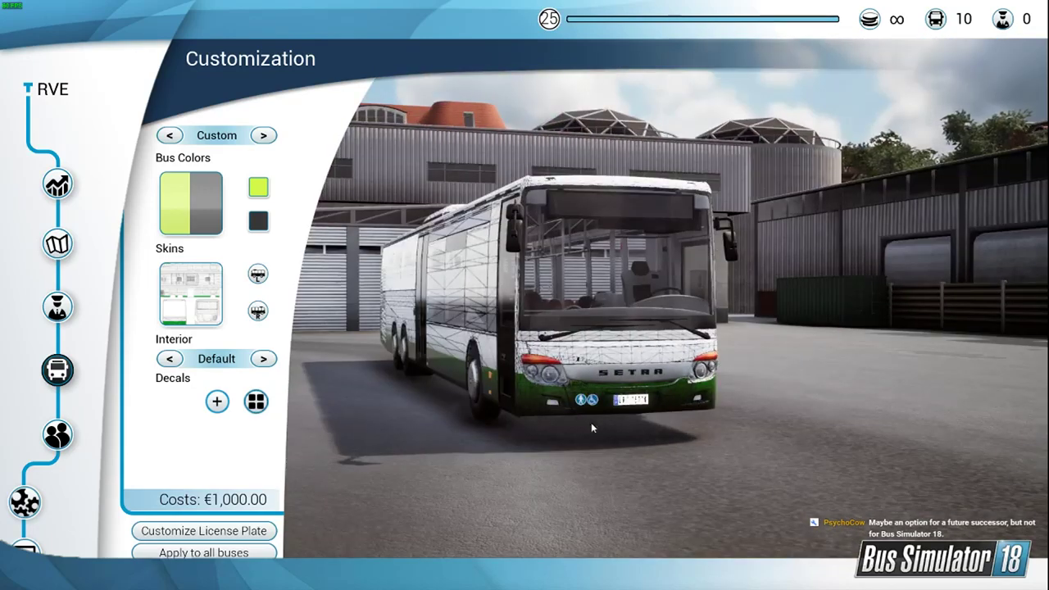
pyautogui.scroll(3, 612, 467)
pyautogui.moveTo(669, 512); pyautogui.dragTo(678, 519)
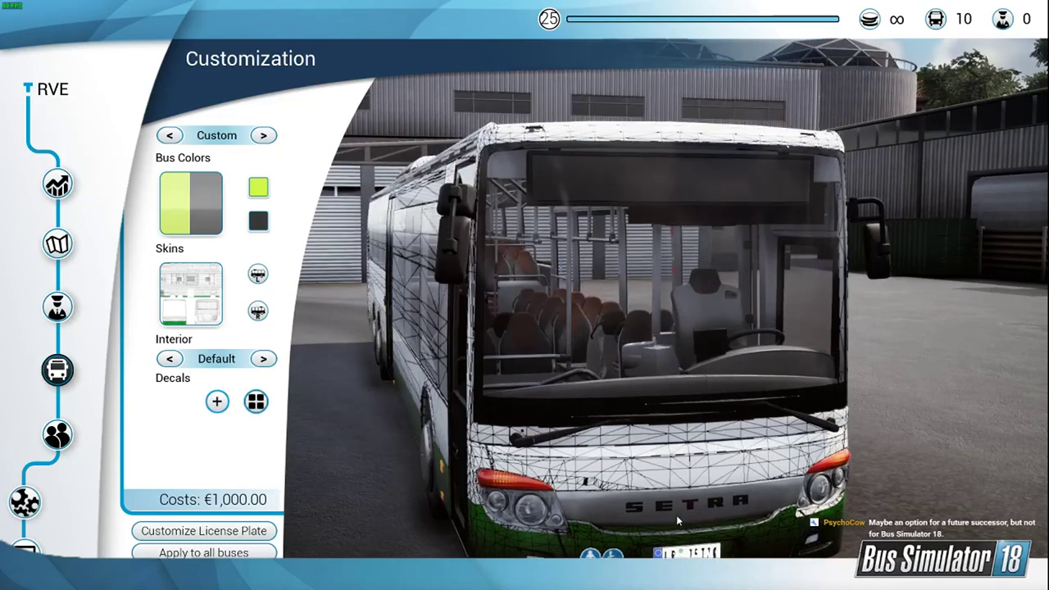
pyautogui.moveTo(771, 526); pyautogui.dragTo(631, 471)
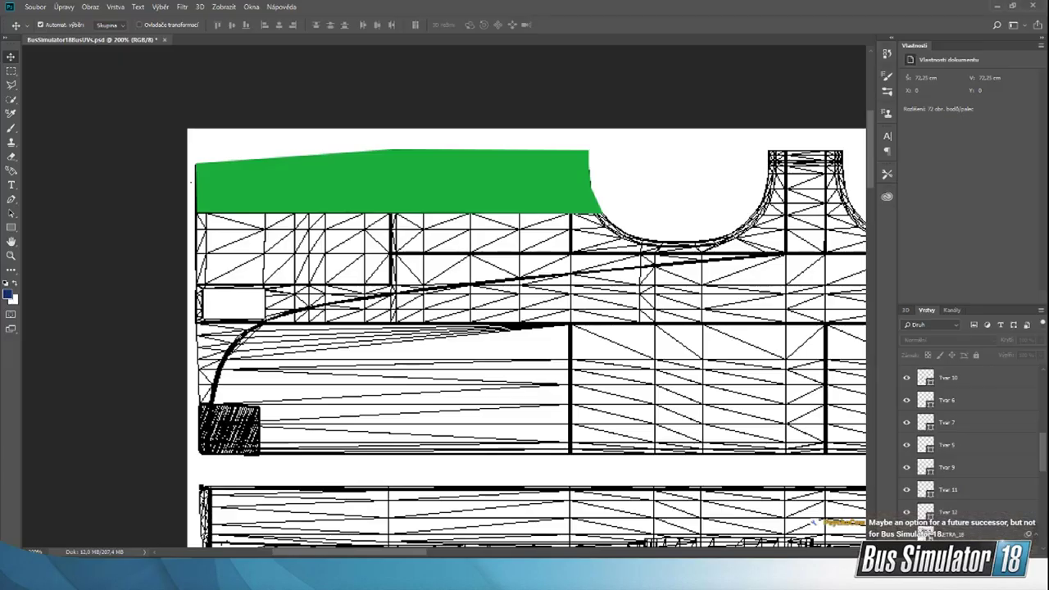
# Step: Back in Photoshop, change the fill of the lower front bumper shape, layer Tvar 3, to grey
pyautogui.scroll(-10, 555, 461)
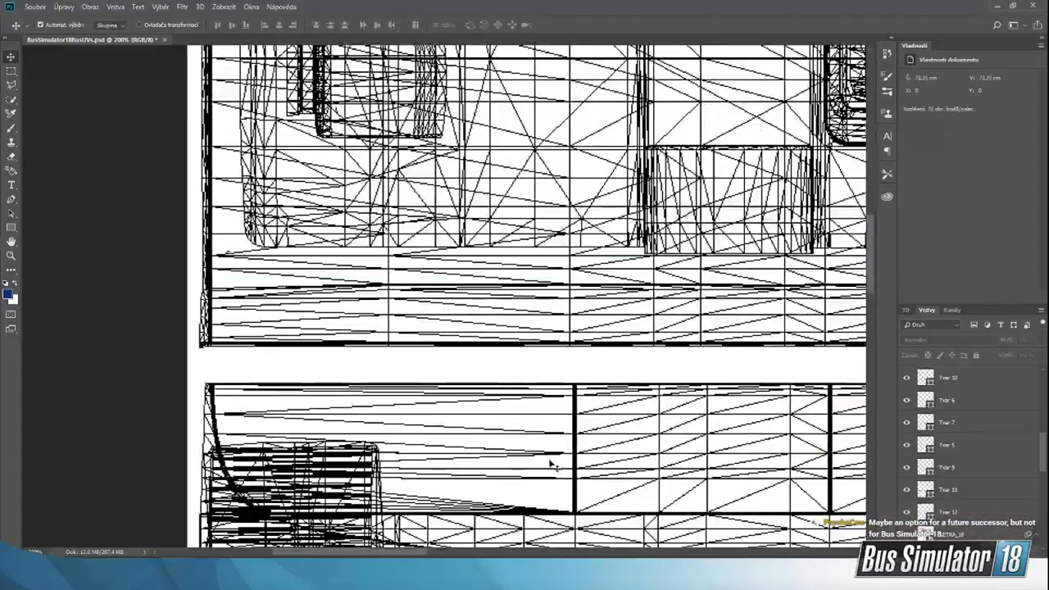
pyautogui.scroll(-12, 556, 470)
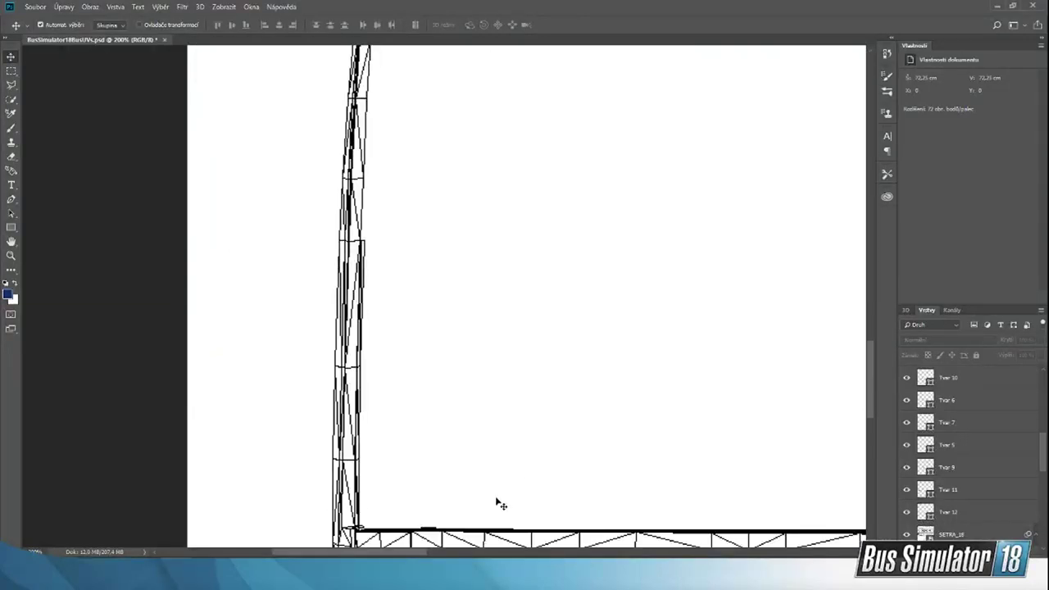
pyautogui.scroll(-4, 488, 504)
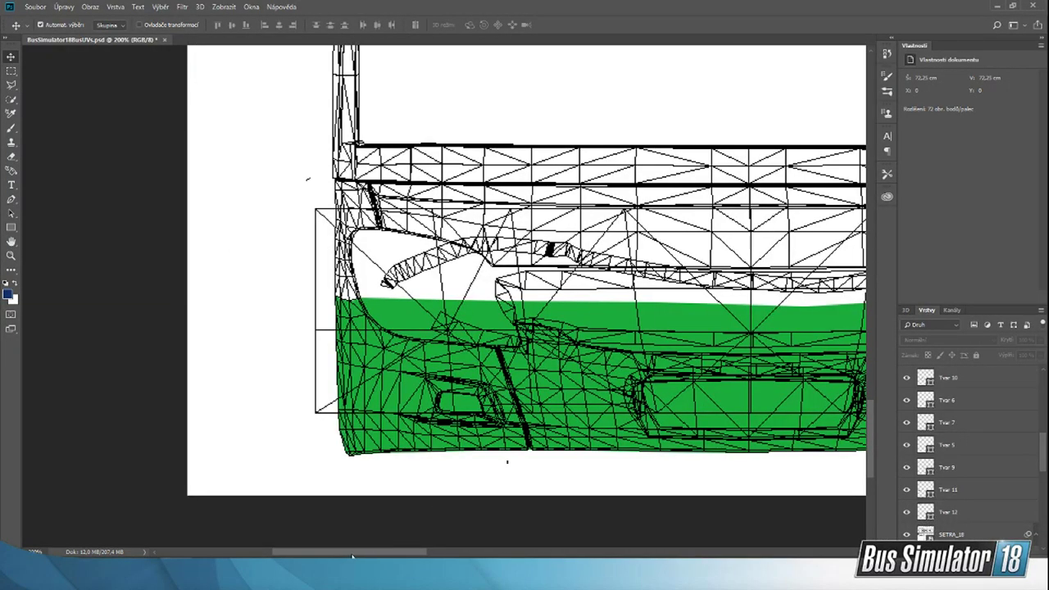
pyautogui.moveTo(353, 555); pyautogui.dragTo(387, 554)
pyautogui.click(316, 399)
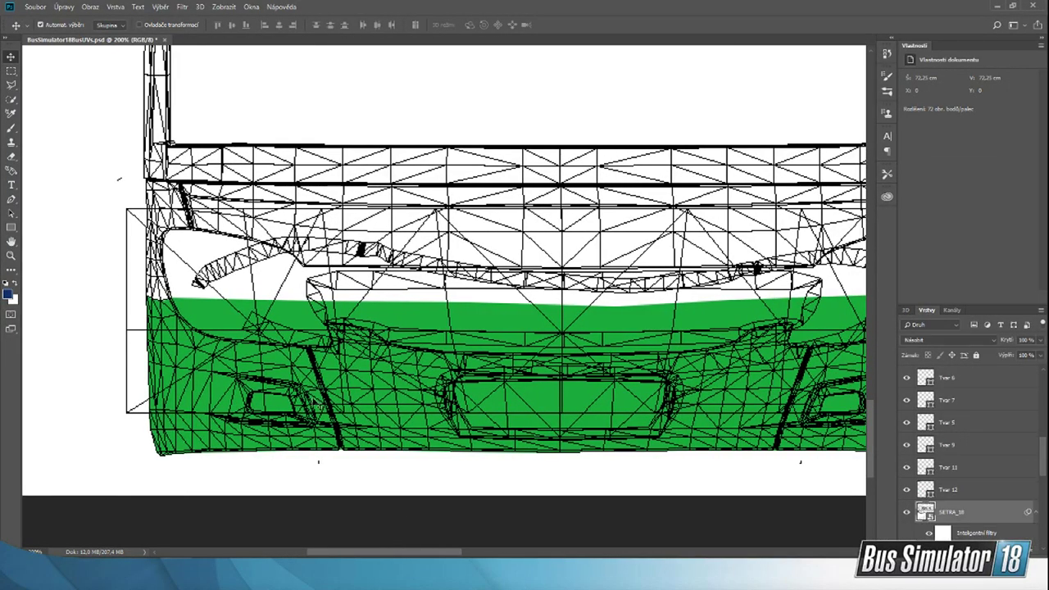
pyautogui.scroll(-3, 981, 476)
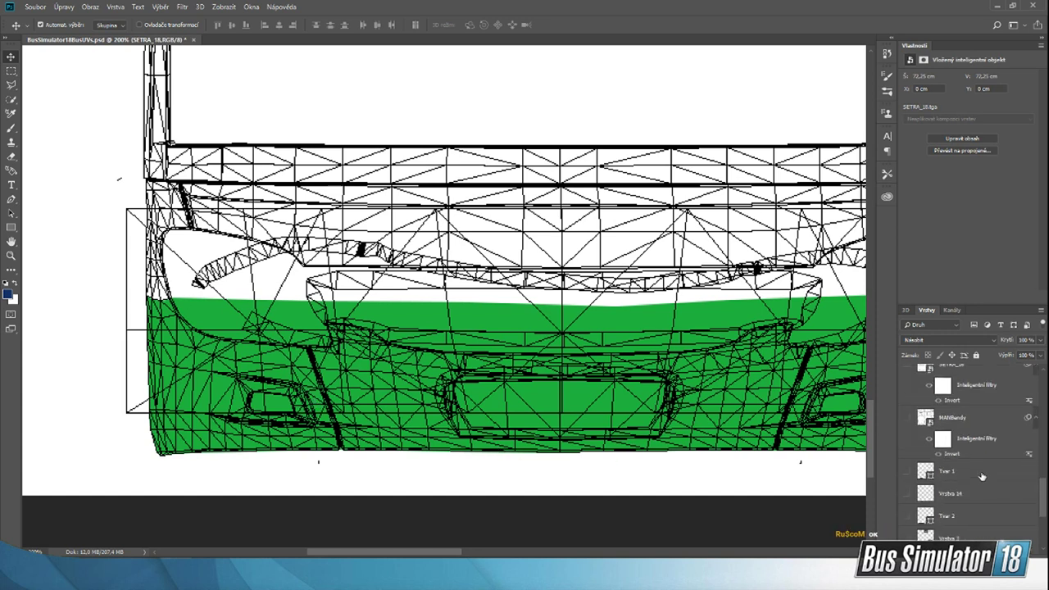
pyautogui.scroll(-5, 982, 476)
pyautogui.click(993, 453)
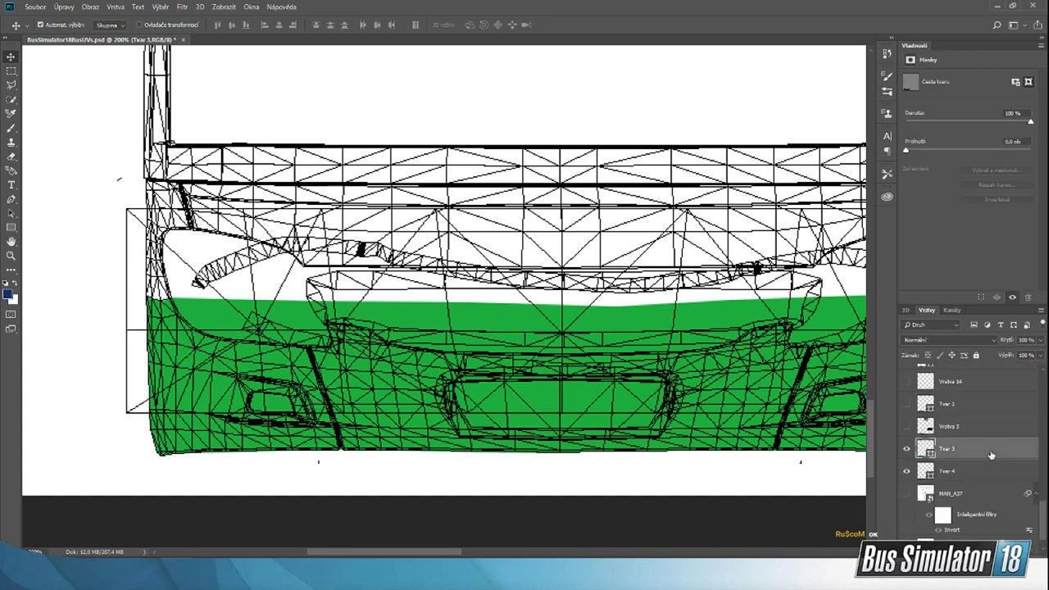
pyautogui.click(11, 199)
pyautogui.click(106, 25)
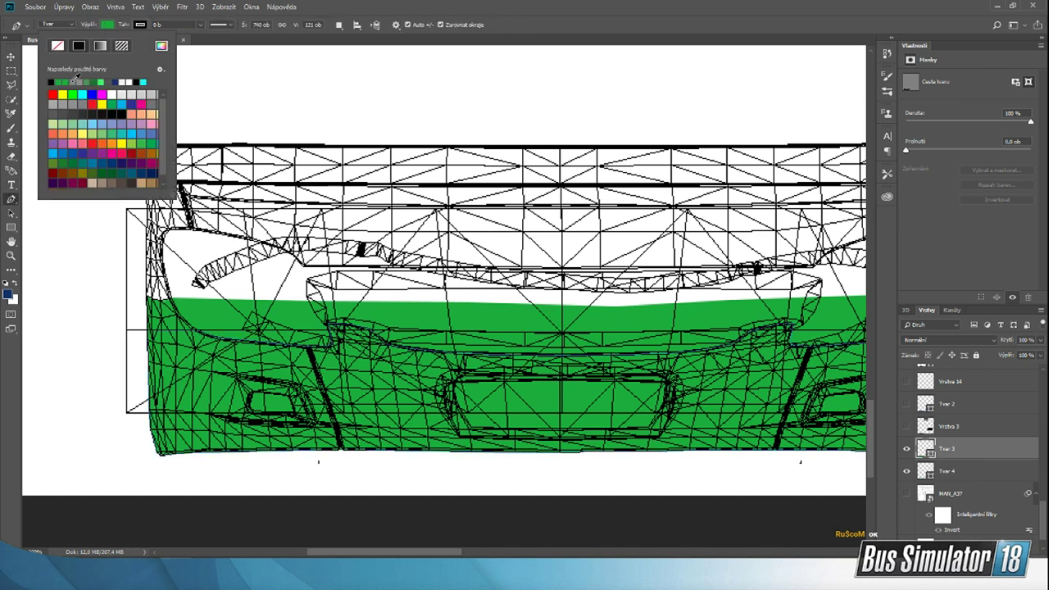
pyautogui.click(76, 81)
pyautogui.click(11, 55)
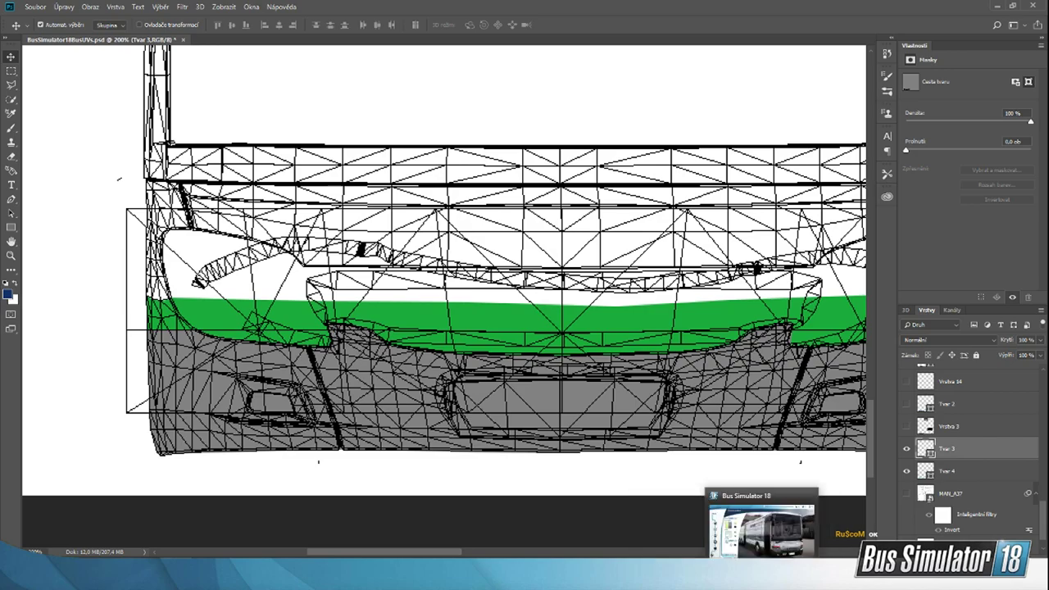
# Step: Return to Bus Simulator 18 to examine the green coverage on the Setra's driver side, and go back to Photoshop
pyautogui.click(758, 528)
pyautogui.moveTo(522, 418); pyautogui.dragTo(711, 352)
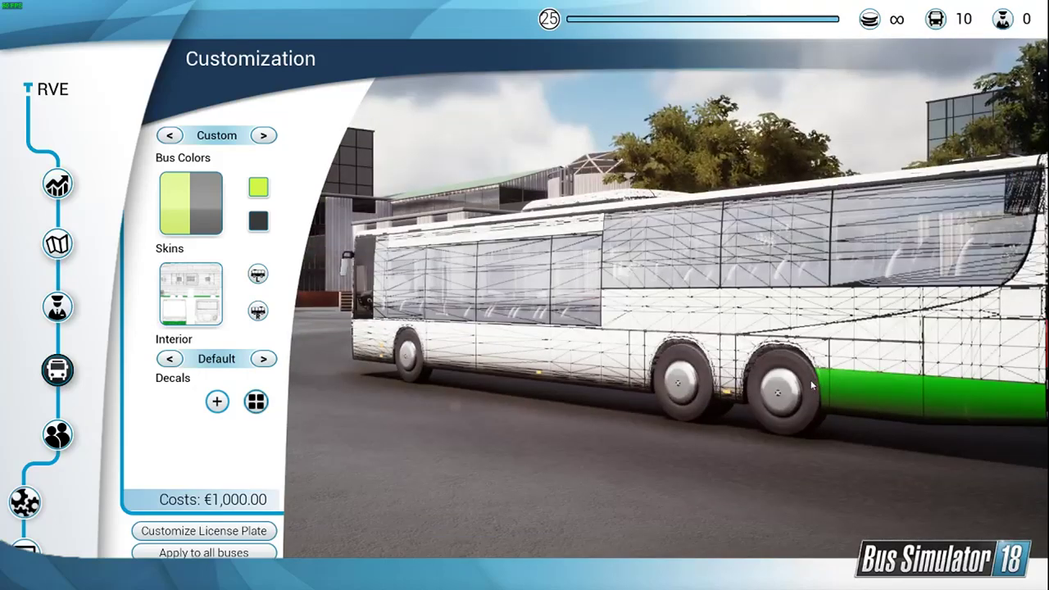
pyautogui.moveTo(816, 378); pyautogui.dragTo(850, 364)
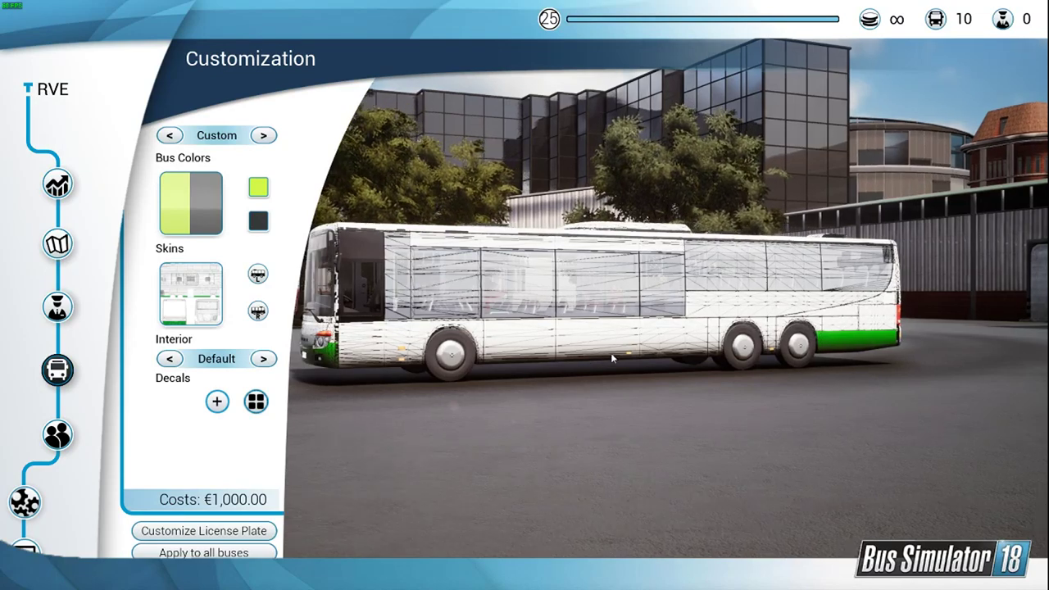
pyautogui.moveTo(611, 353); pyautogui.dragTo(665, 366)
pyautogui.press('Escape')
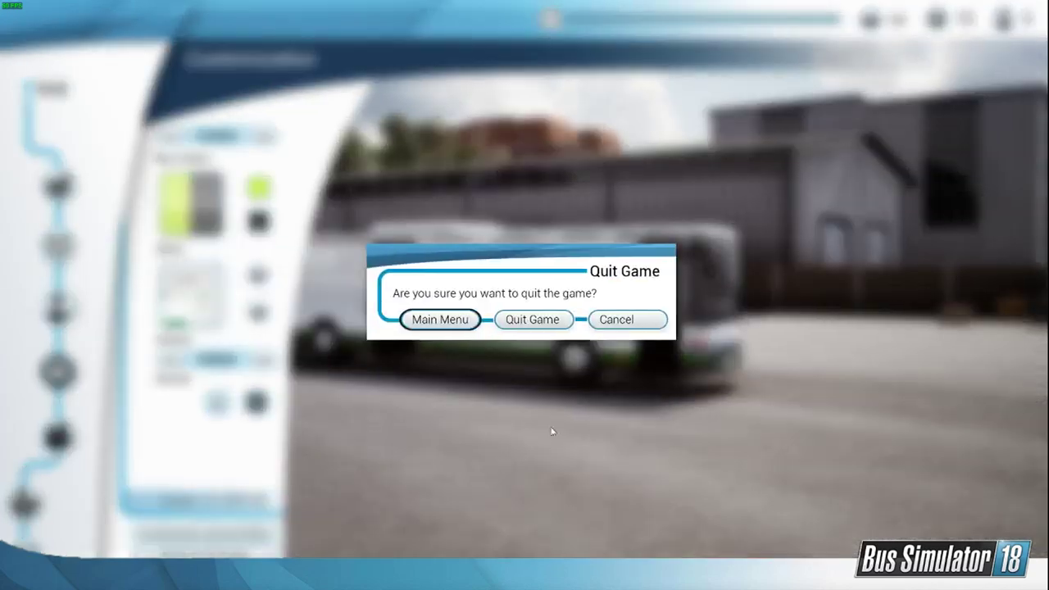
pyautogui.press('Escape')
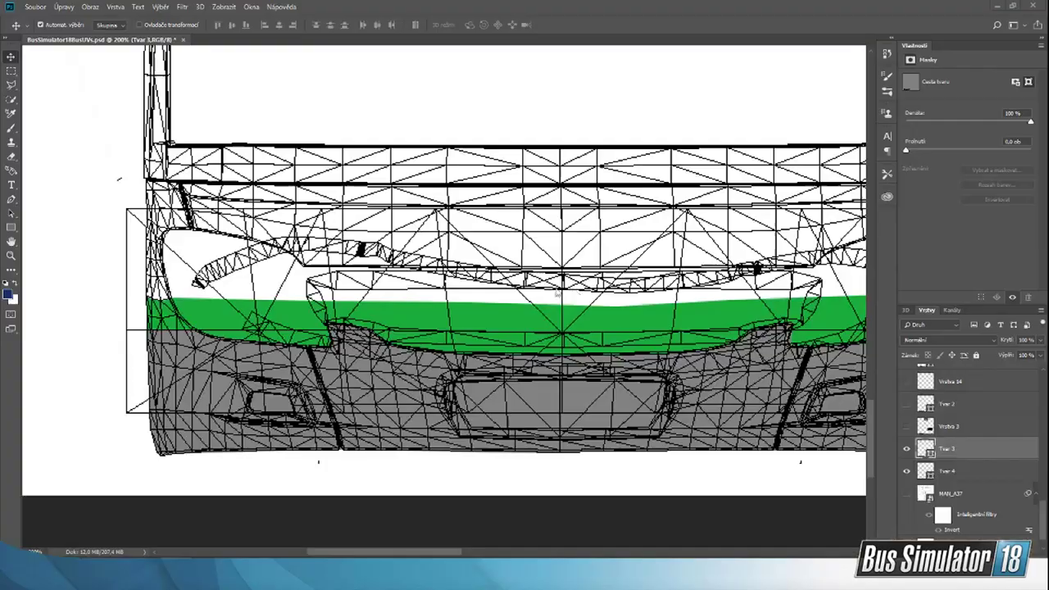
# Step: Create a new 600 × 600 pixel RGB document at 72 ppi with a transparent background
pyautogui.scroll(2, 394, 281)
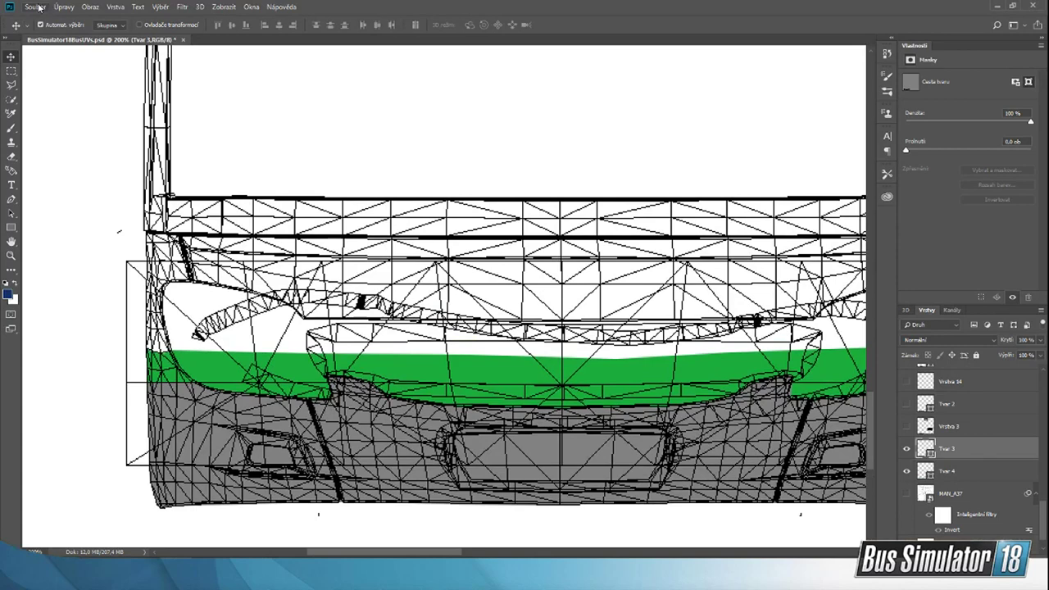
pyautogui.click(38, 8)
pyautogui.click(43, 18)
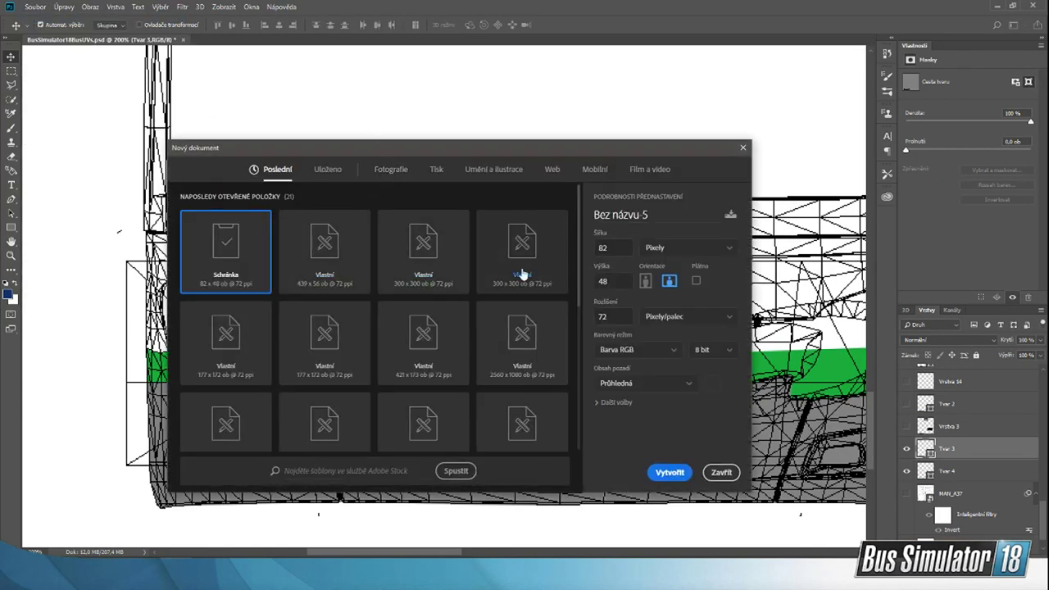
pyautogui.click(441, 265)
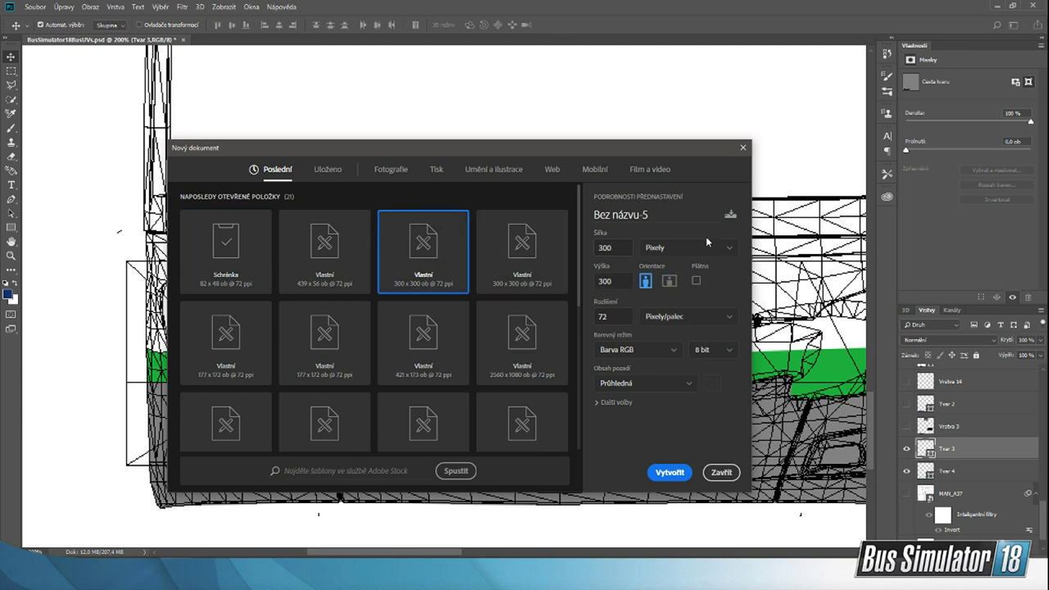
pyautogui.click(677, 247)
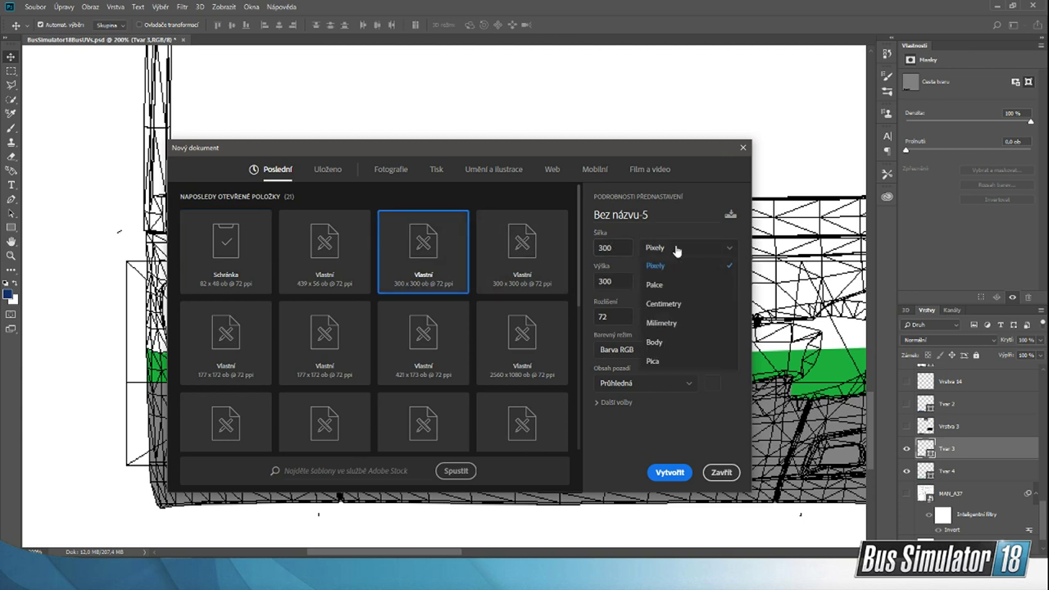
pyautogui.click(660, 248)
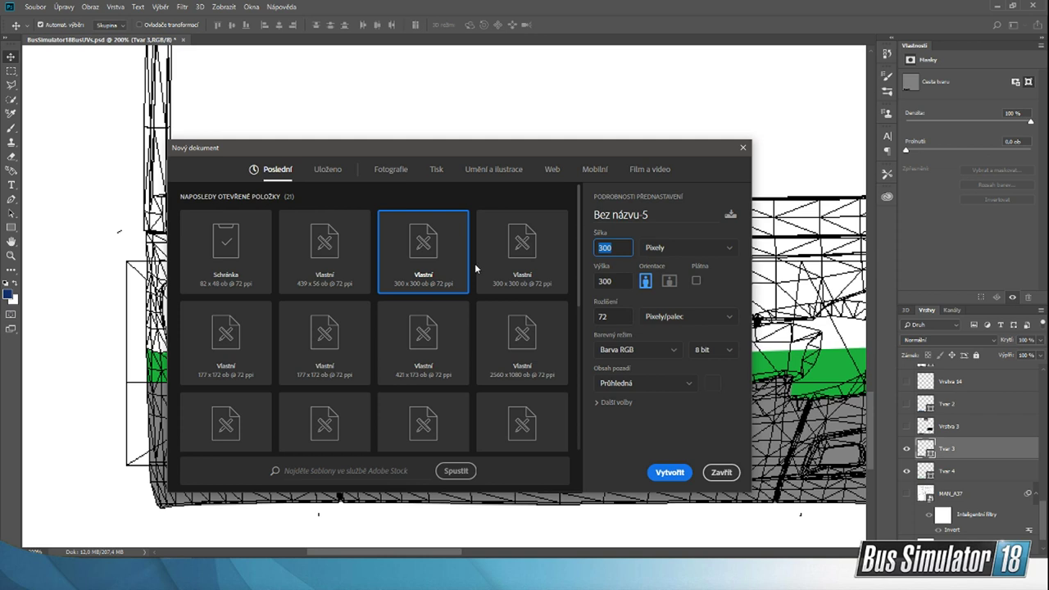
pyautogui.write('600')
pyautogui.press('Tab')
pyautogui.write('600')
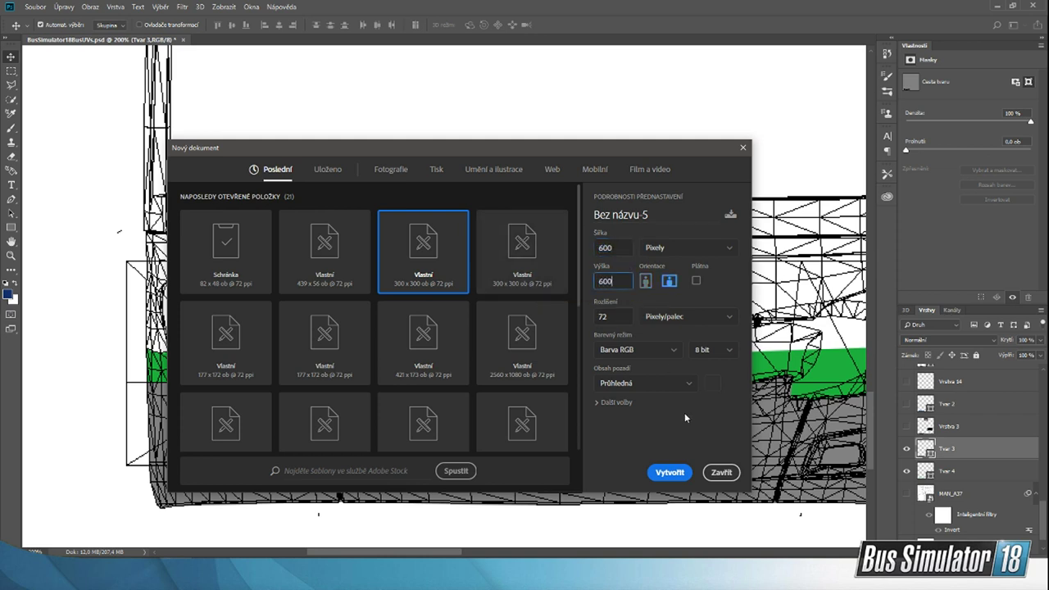
pyautogui.click(685, 414)
pyautogui.click(673, 385)
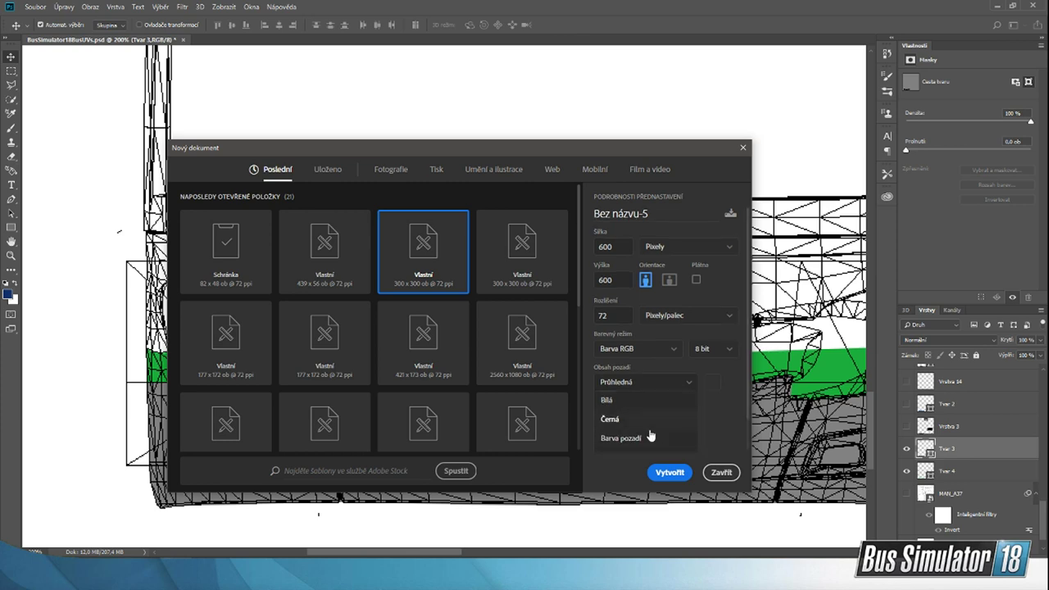
pyautogui.click(680, 426)
pyautogui.click(675, 478)
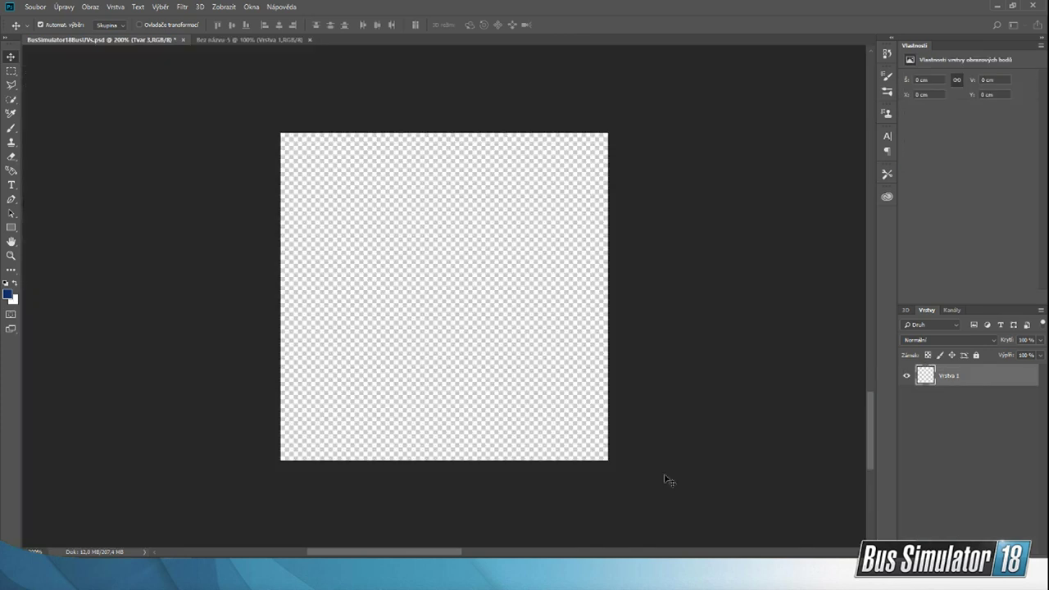
# Step: Switch to the StreamPodklady folder in File Explorer and examine the prepared logo graphics and the setra-s315ul reference photo for logo placement
pyautogui.click(684, 577)
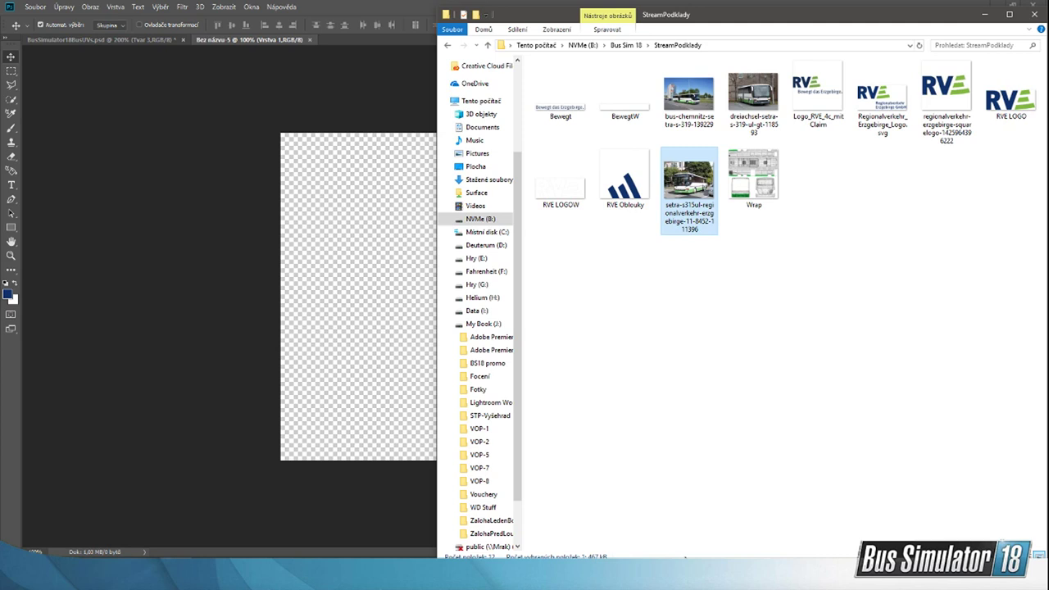
pyautogui.click(741, 292)
pyautogui.click(636, 196)
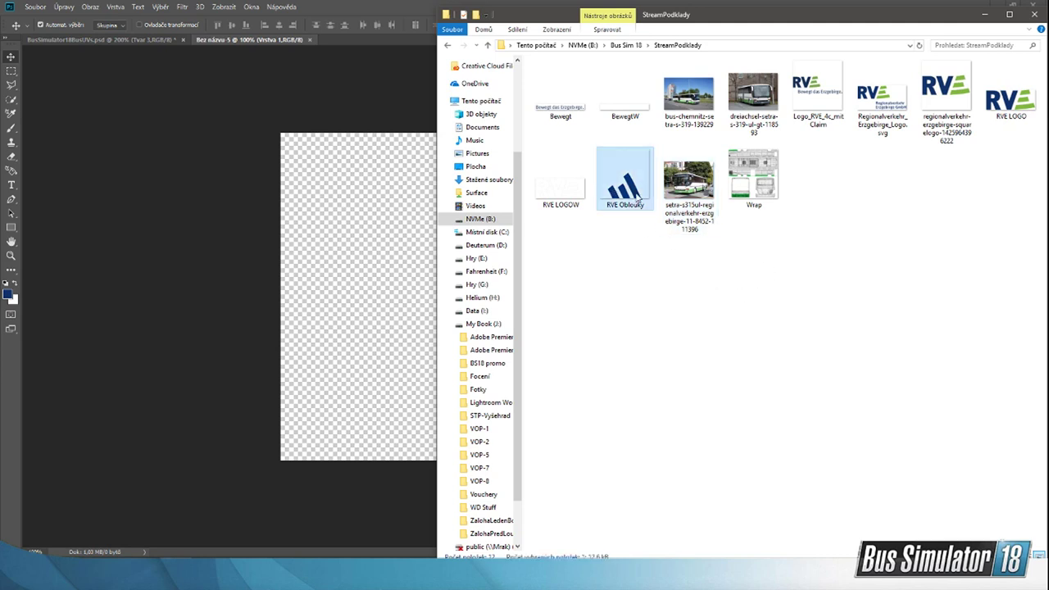
pyautogui.click(556, 199)
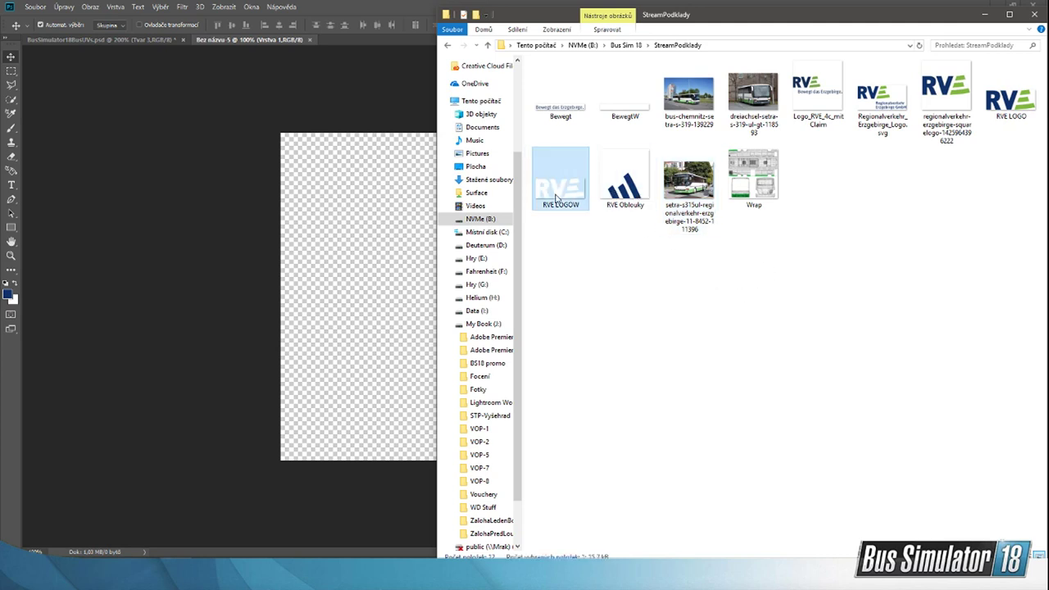
pyautogui.click(623, 107)
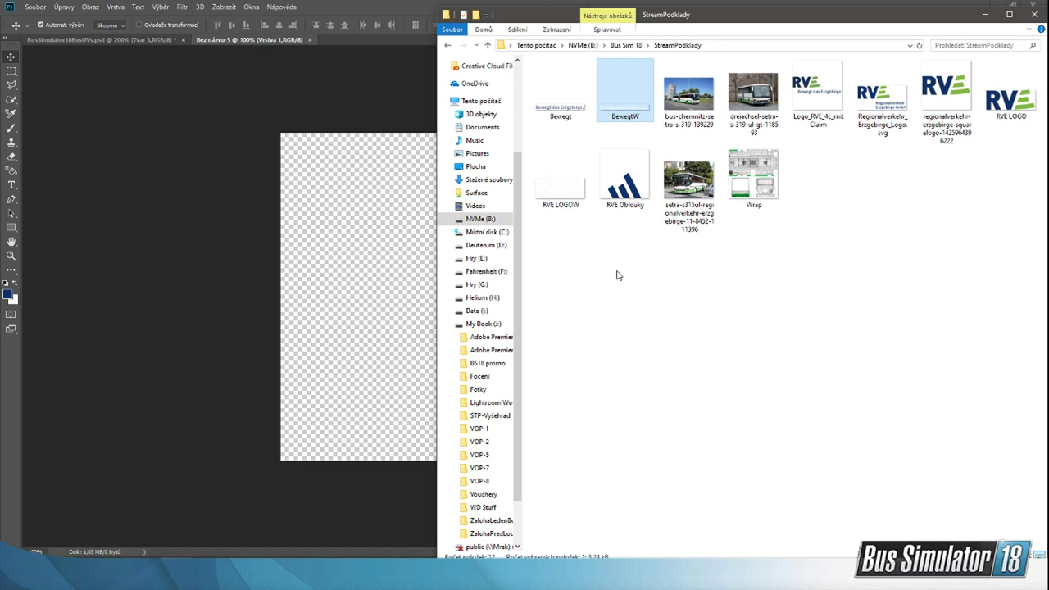
pyautogui.click(563, 179)
pyautogui.click(621, 187)
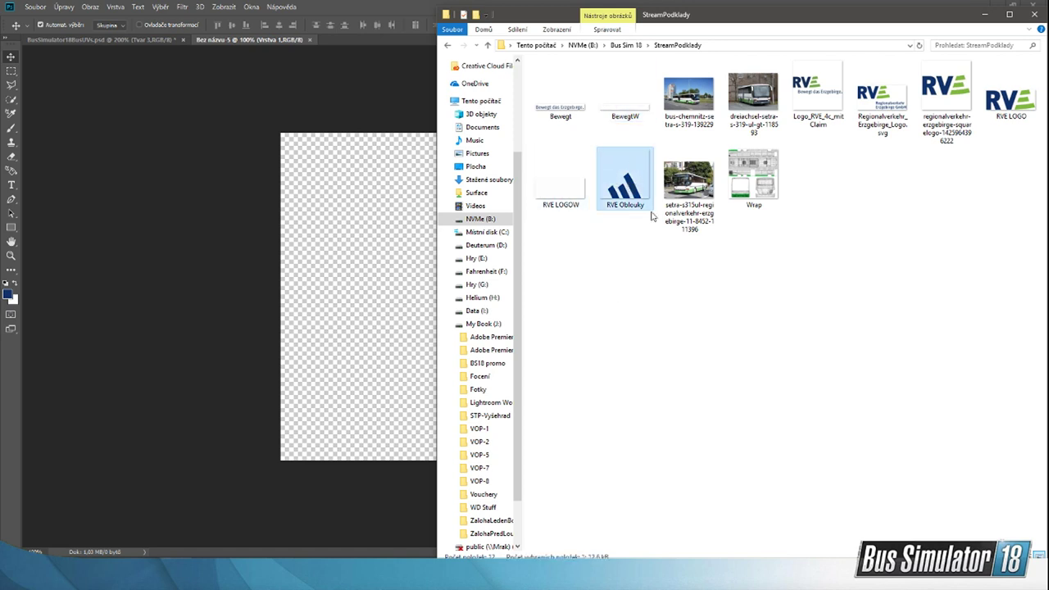
pyautogui.doubleClick(696, 205)
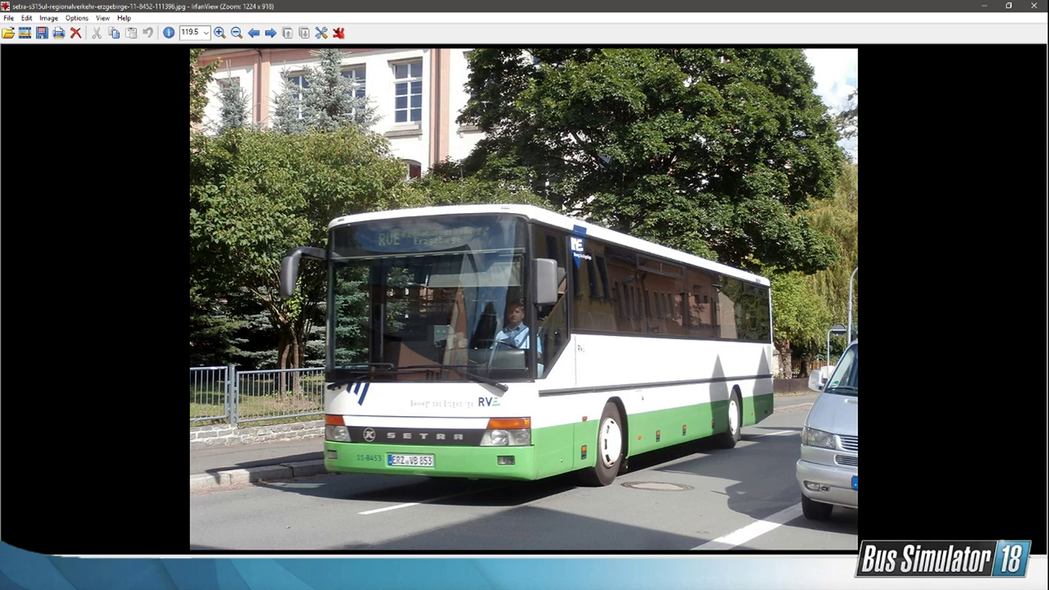
pyautogui.click(984, 9)
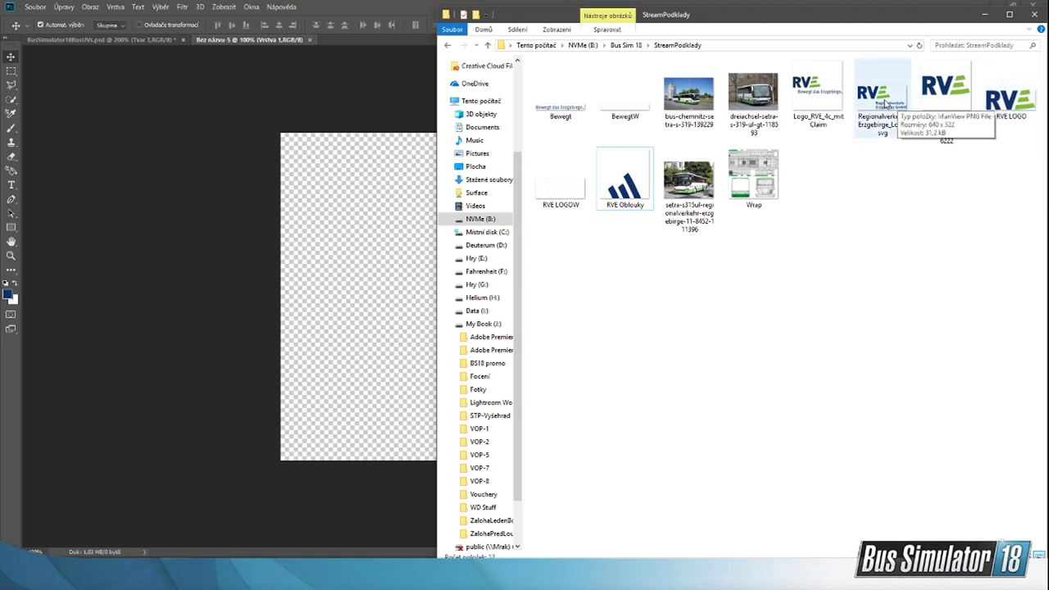
# Step: Preview the Regionalverkehr_Erzgebirge_Logo.svg image, close it and place the file in the new Photoshop document at its default size
pyautogui.doubleClick(881, 96)
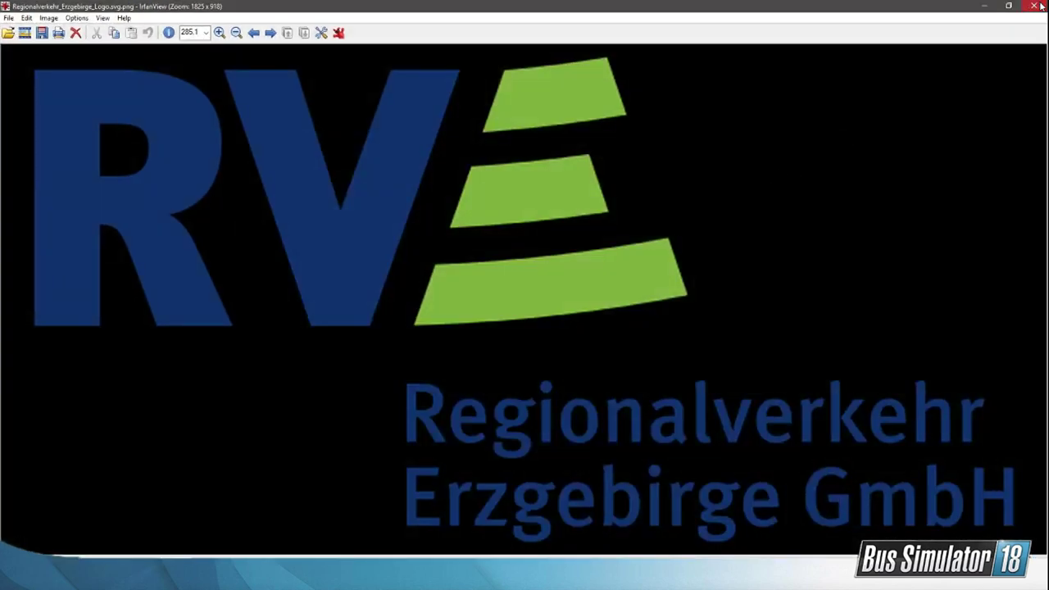
pyautogui.click(1040, 6)
pyautogui.moveTo(878, 93); pyautogui.dragTo(369, 251)
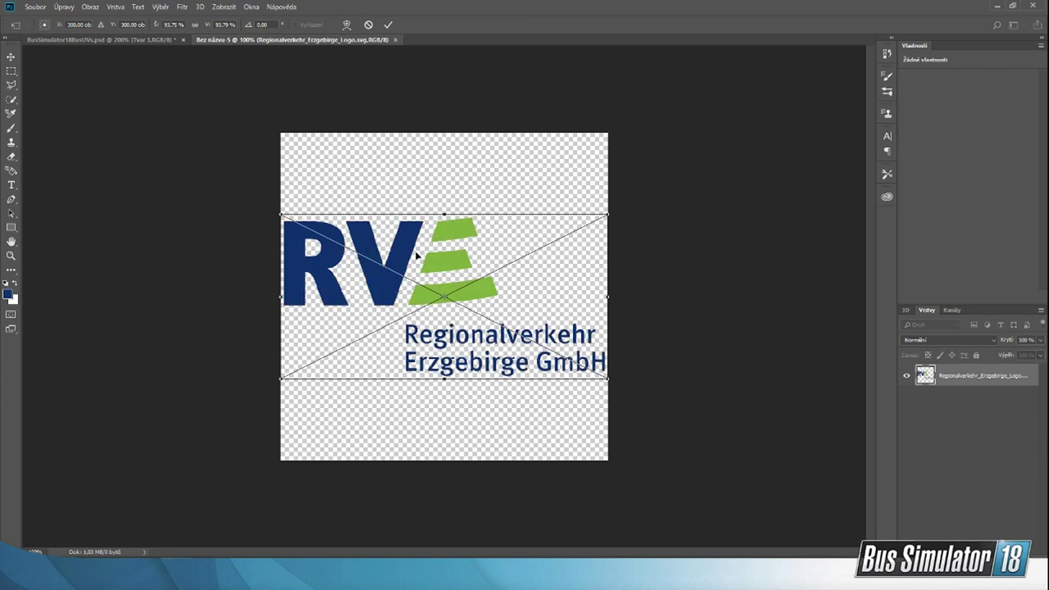
pyautogui.press('Return')
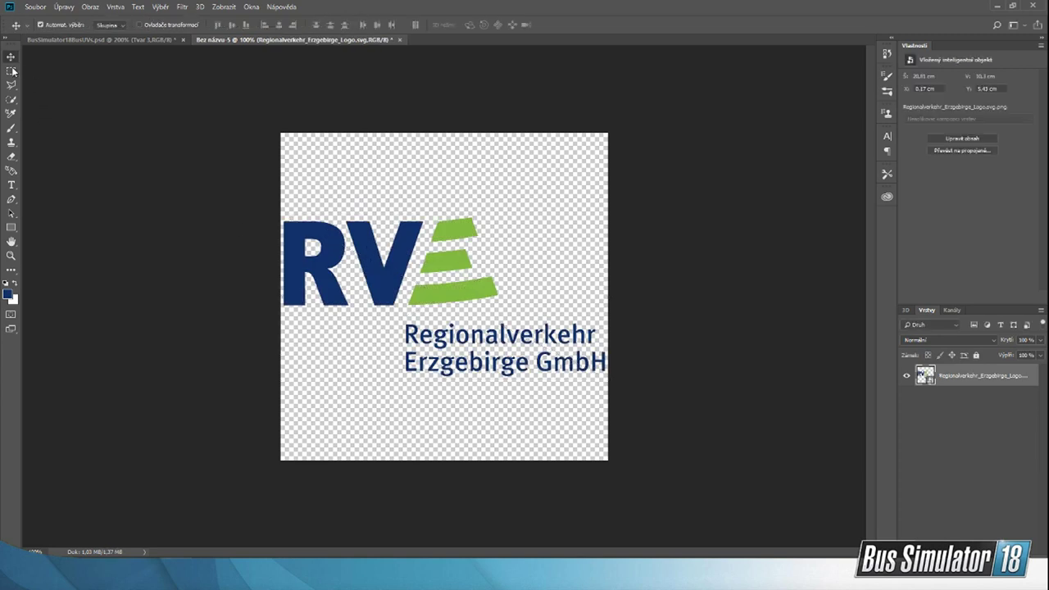
# Step: Select the entire placed logo, including its lettering, with a larger Quick Selection brush and copy it to a new layer
pyautogui.click(11, 70)
pyautogui.click(10, 99)
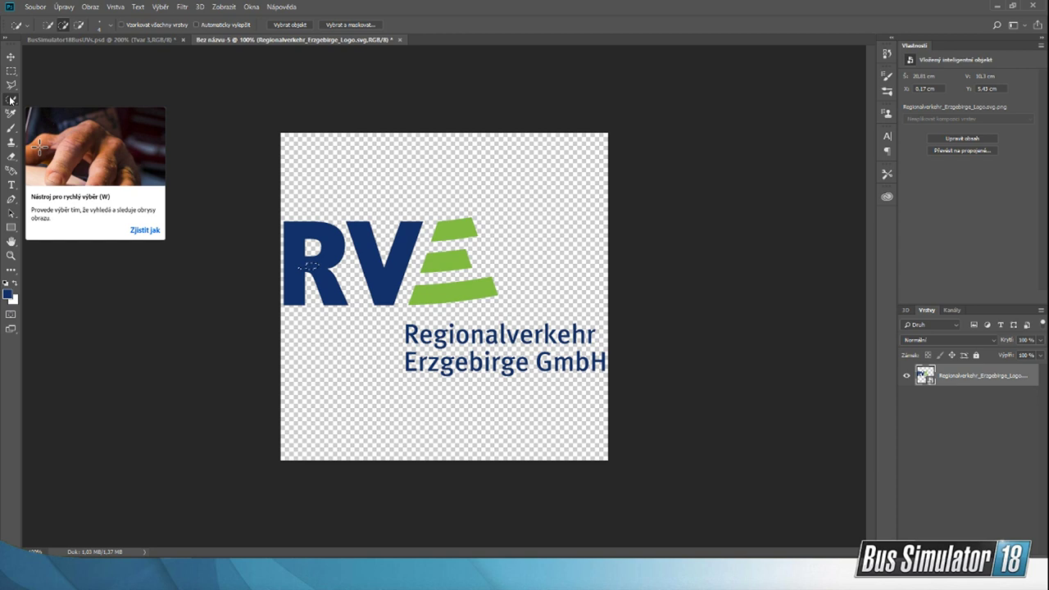
pyautogui.click(110, 27)
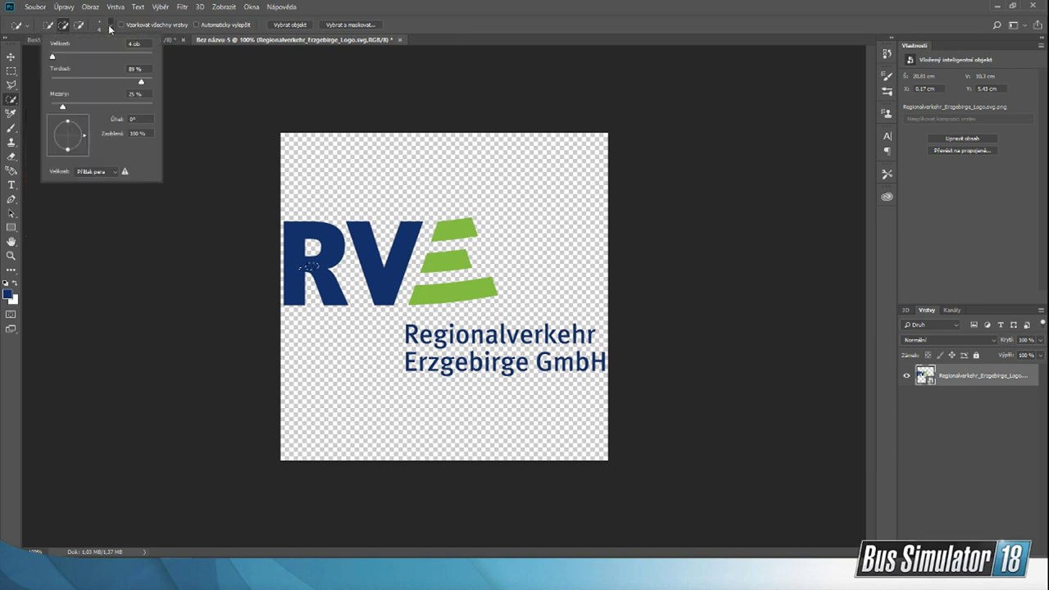
pyautogui.click(52, 58)
pyautogui.moveTo(291, 246)
pyautogui.mouseDown()
pyautogui.moveTo(295, 256)
pyautogui.moveTo(305, 232)
pyautogui.moveTo(333, 244)
pyautogui.moveTo(328, 289)
pyautogui.moveTo(461, 284)
pyautogui.moveTo(478, 256)
pyautogui.mouseUp()
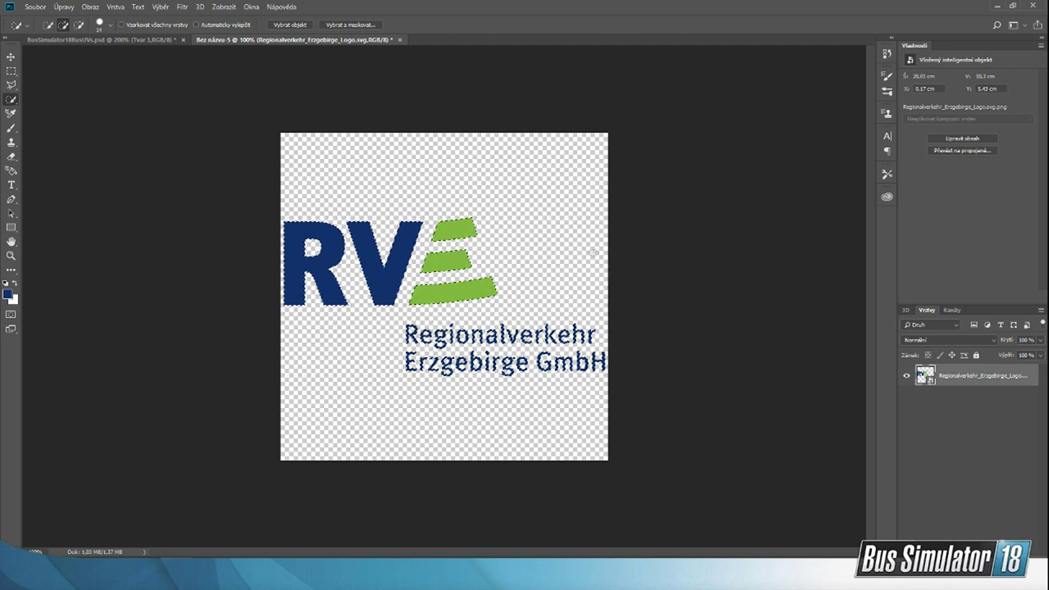
pyautogui.hotkey('ctrl', 'j')
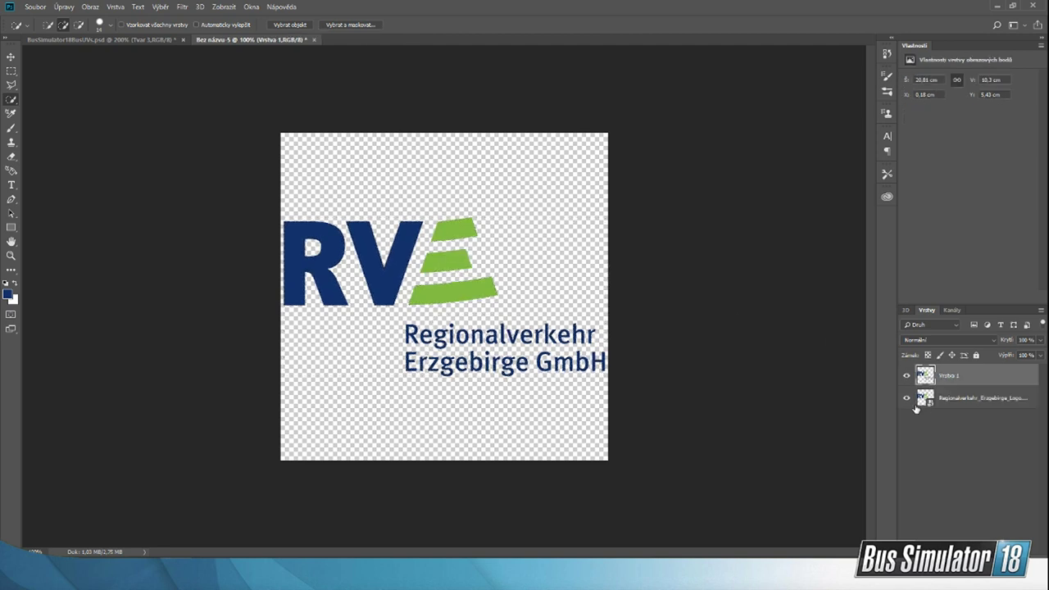
# Step: Delete the original smart object layer of the placed logo, keeping only the copied layer
pyautogui.click(906, 398)
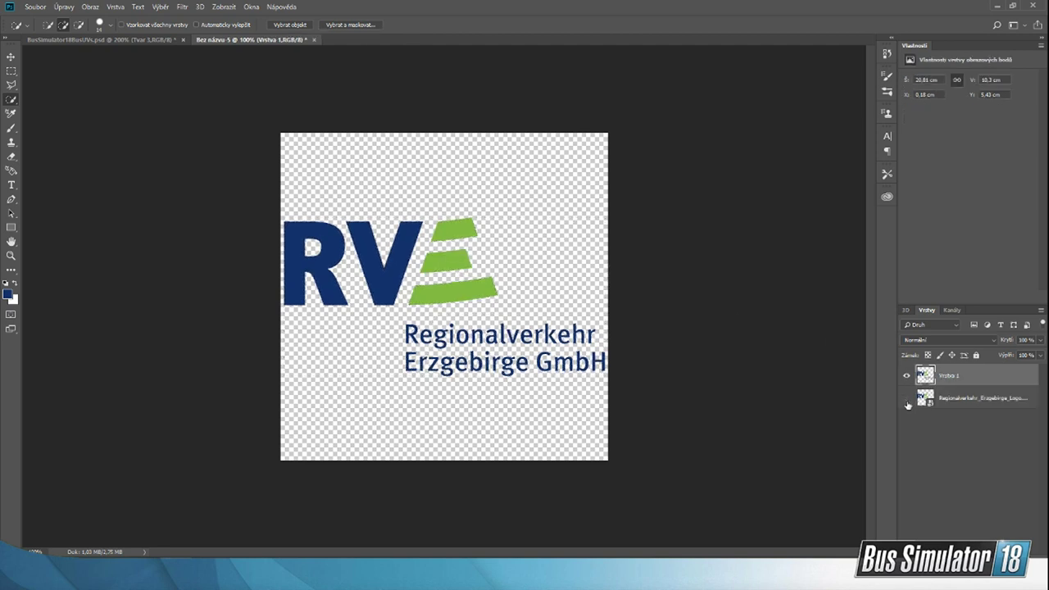
pyautogui.click(972, 399)
pyautogui.press('Delete')
pyautogui.moveTo(306, 256); pyautogui.dragTo(468, 257)
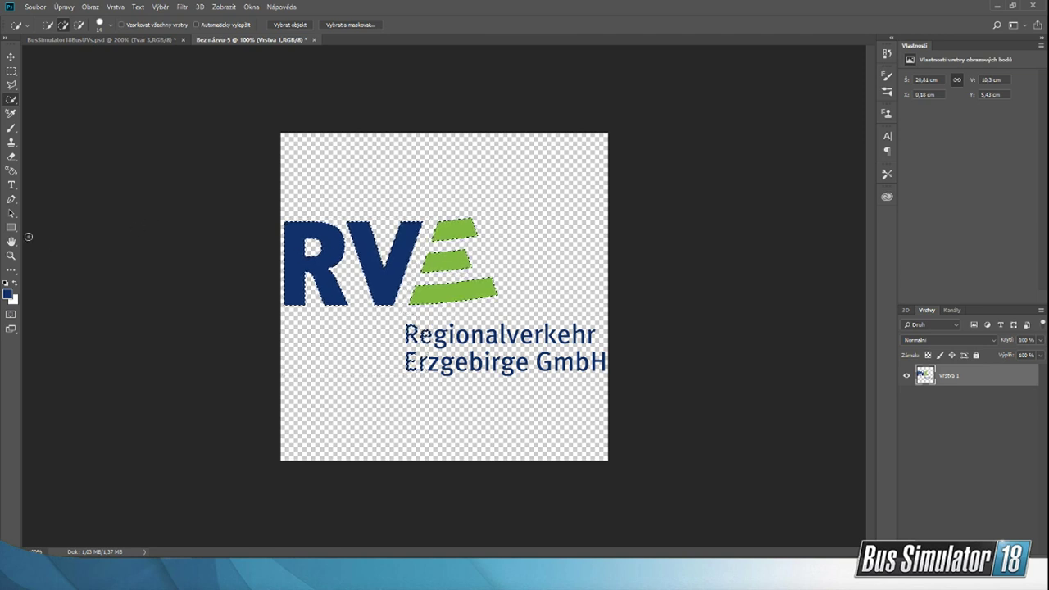
pyautogui.click(79, 25)
pyautogui.moveTo(329, 233)
pyautogui.mouseDown()
pyautogui.moveTo(382, 251)
pyautogui.moveTo(455, 229)
pyautogui.mouseUp()
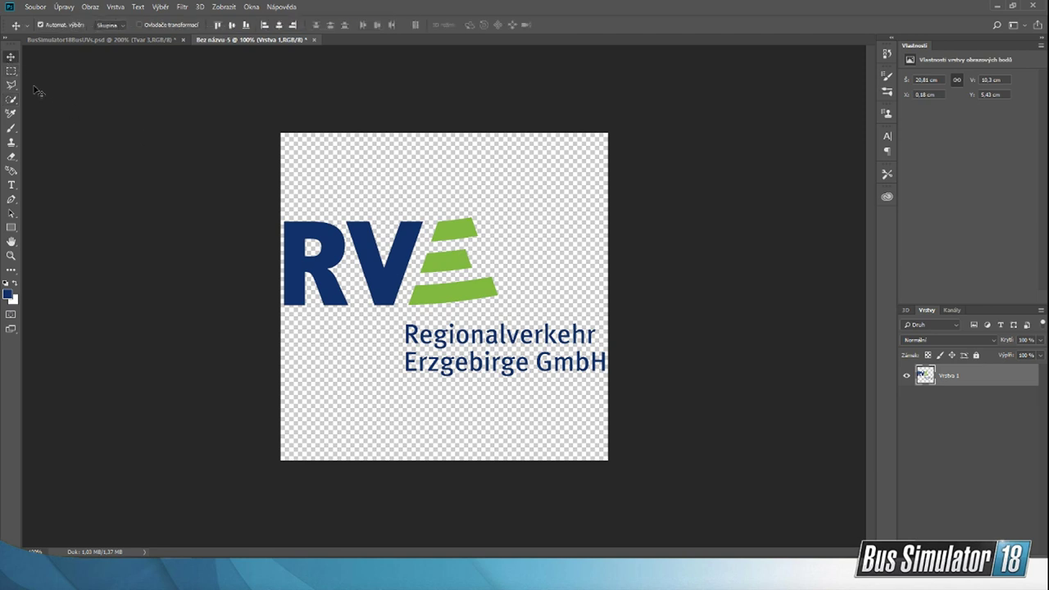
# Step: Erase the "Regionalverkehr Erzgebirge GmbH" lettering under the RVE logo using a rectangular marquee, and clear the selection
pyautogui.click(10, 71)
pyautogui.moveTo(388, 325); pyautogui.dragTo(841, 438)
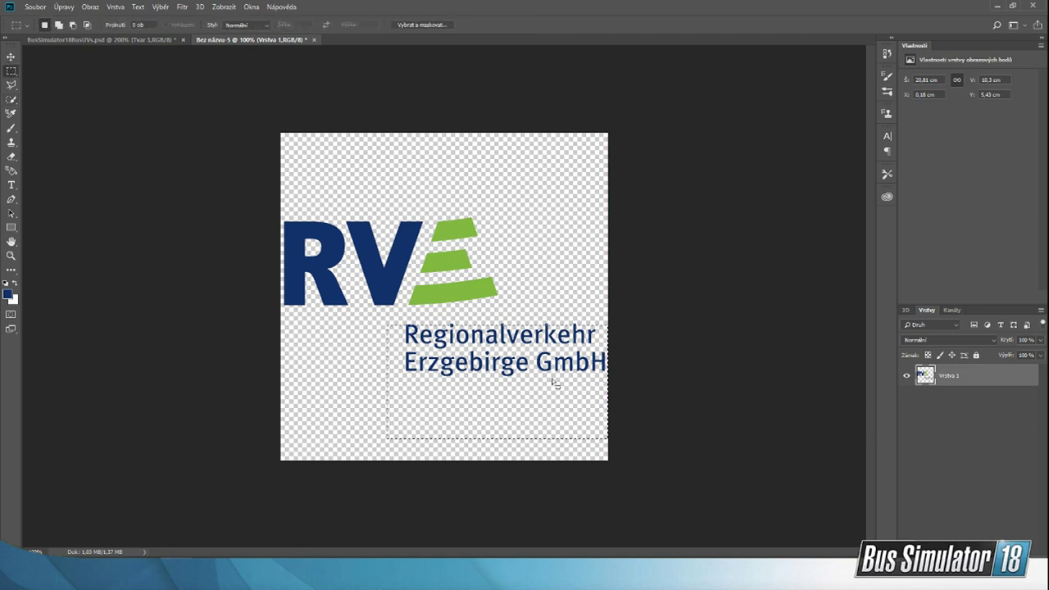
pyautogui.click(381, 317)
pyautogui.moveTo(381, 317); pyautogui.dragTo(792, 412)
pyautogui.press('Delete')
pyautogui.hotkey('ctrl', 'd')
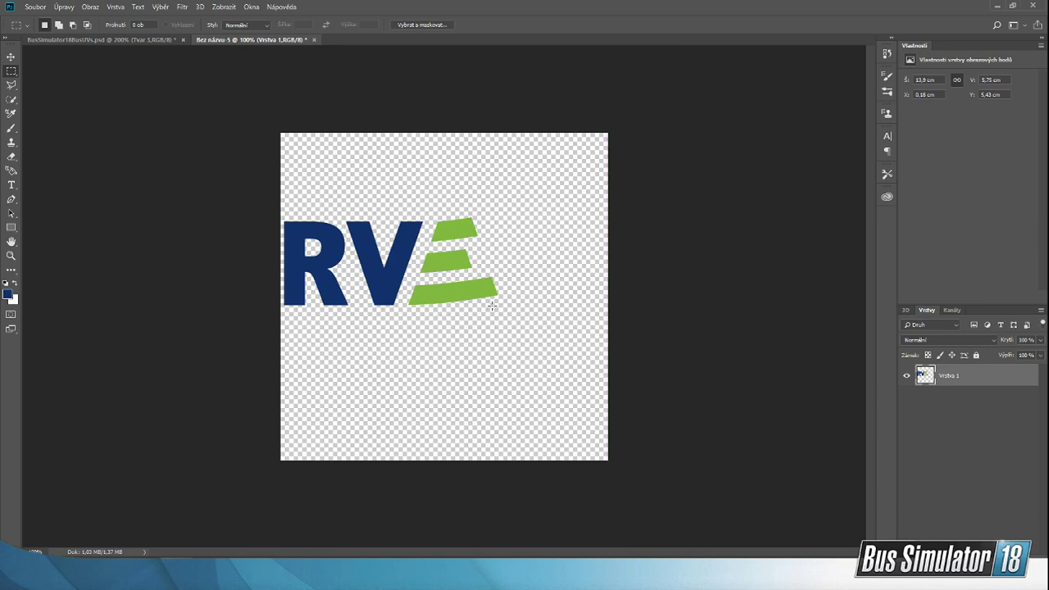
# Step: Inspect the cropped RVE logo at 200%, and open RVE LOGO from the StreamPodklady folder for comparison with it
pyautogui.click(10, 255)
pyautogui.click(404, 253)
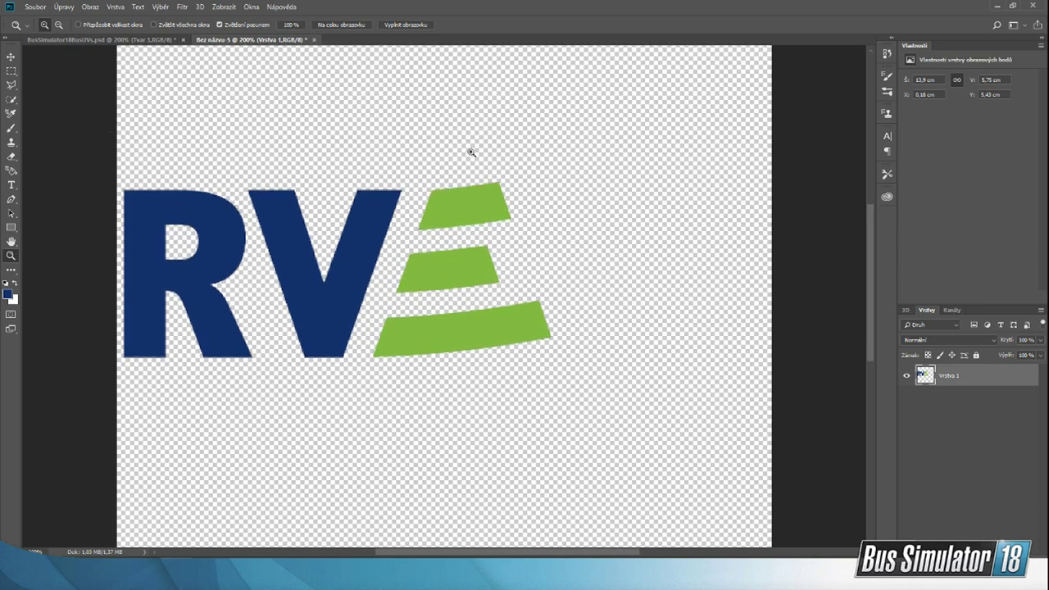
pyautogui.click(735, 571)
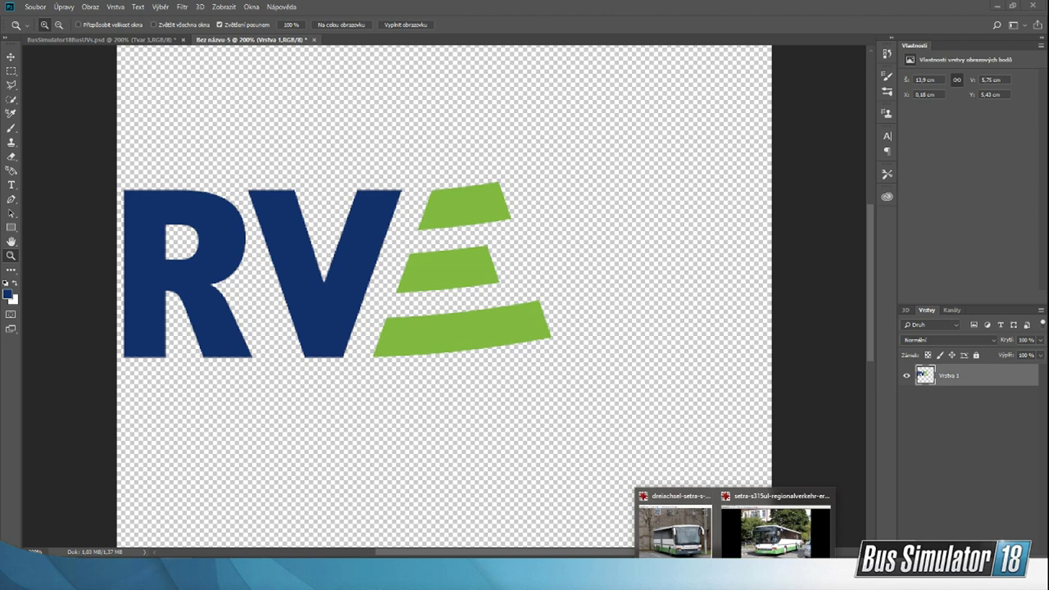
pyautogui.click(710, 573)
pyautogui.click(709, 573)
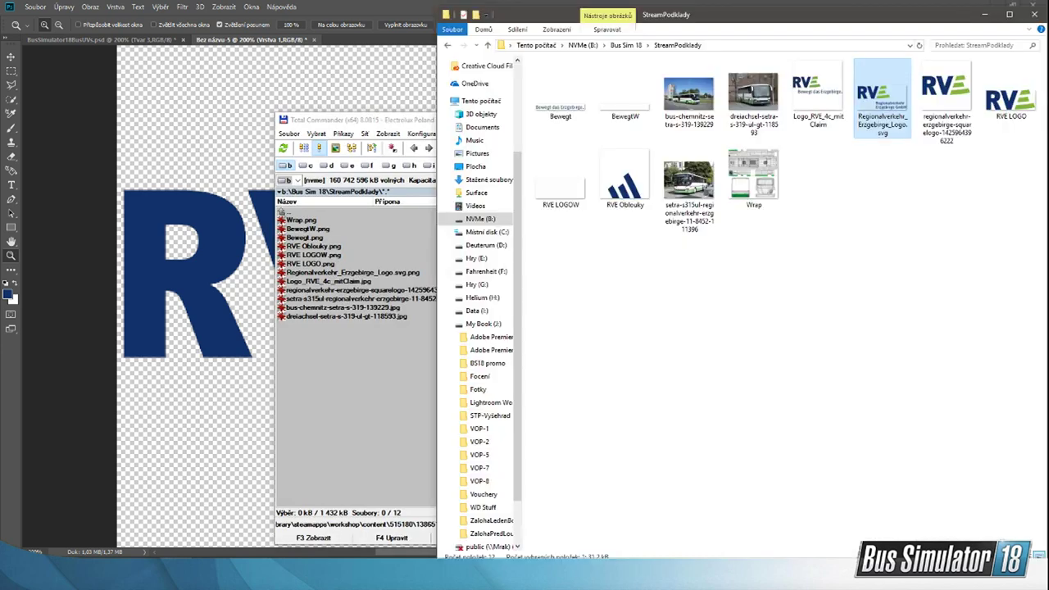
pyautogui.click(420, 334)
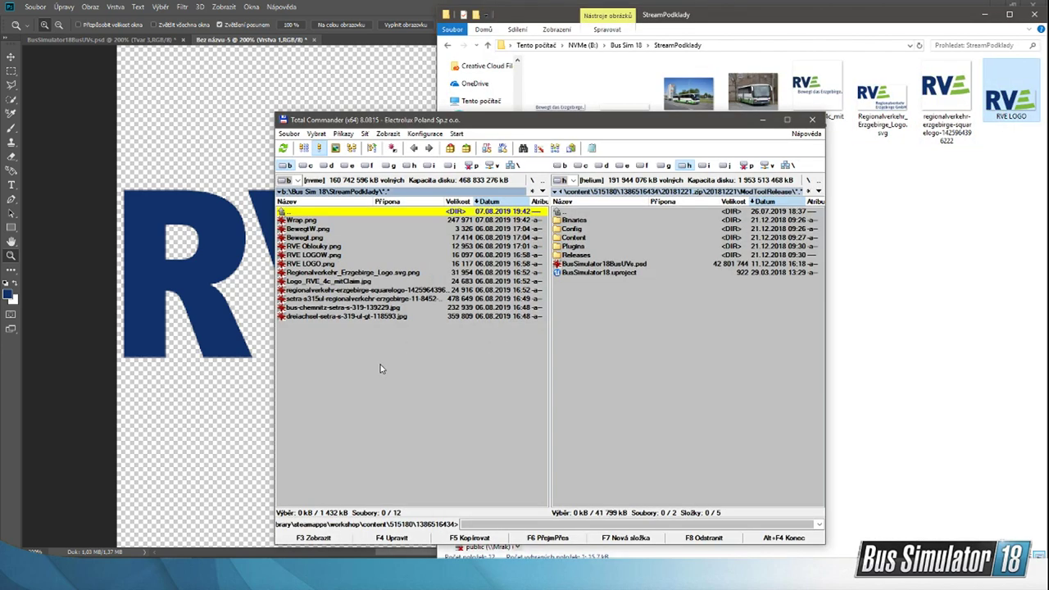
pyautogui.click(765, 121)
pyautogui.doubleClick(1008, 97)
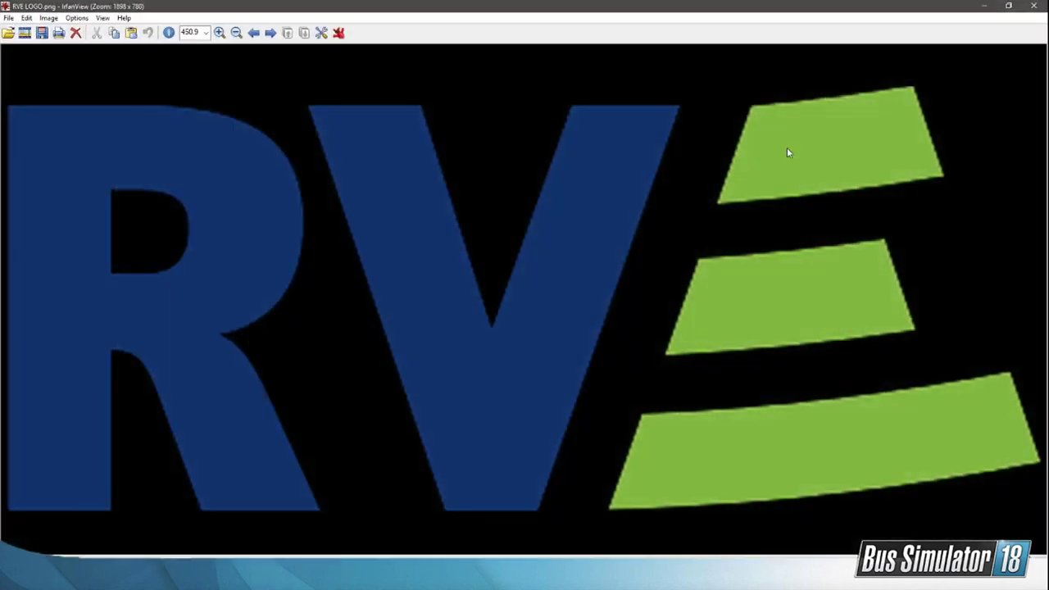
pyautogui.click(1034, 6)
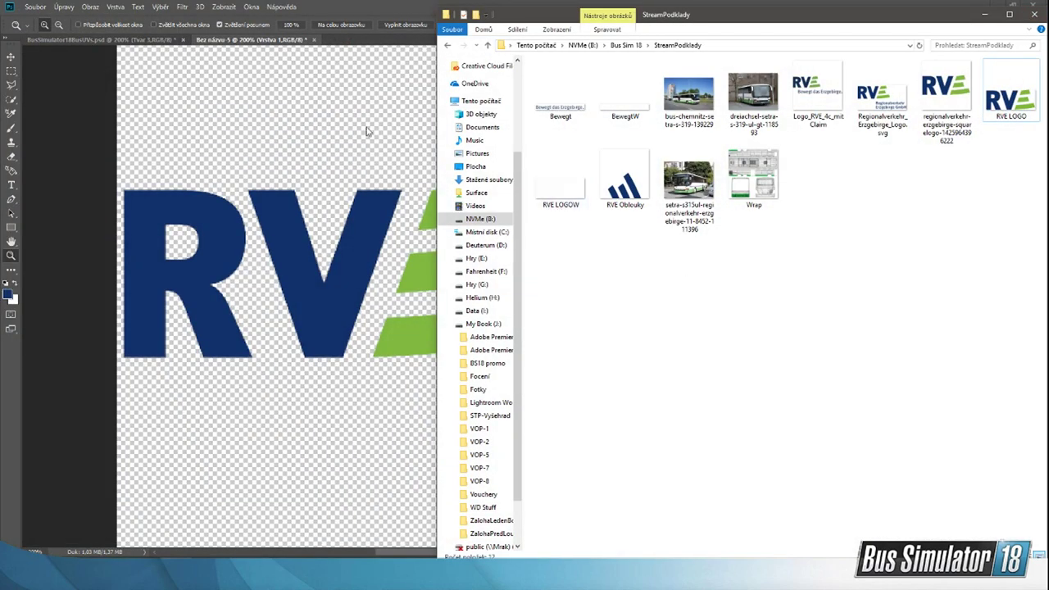
# Step: Select the whole RVE logo with the Quick Selection tool and fill it with the white background colour
pyautogui.click(83, 80)
pyautogui.click(11, 100)
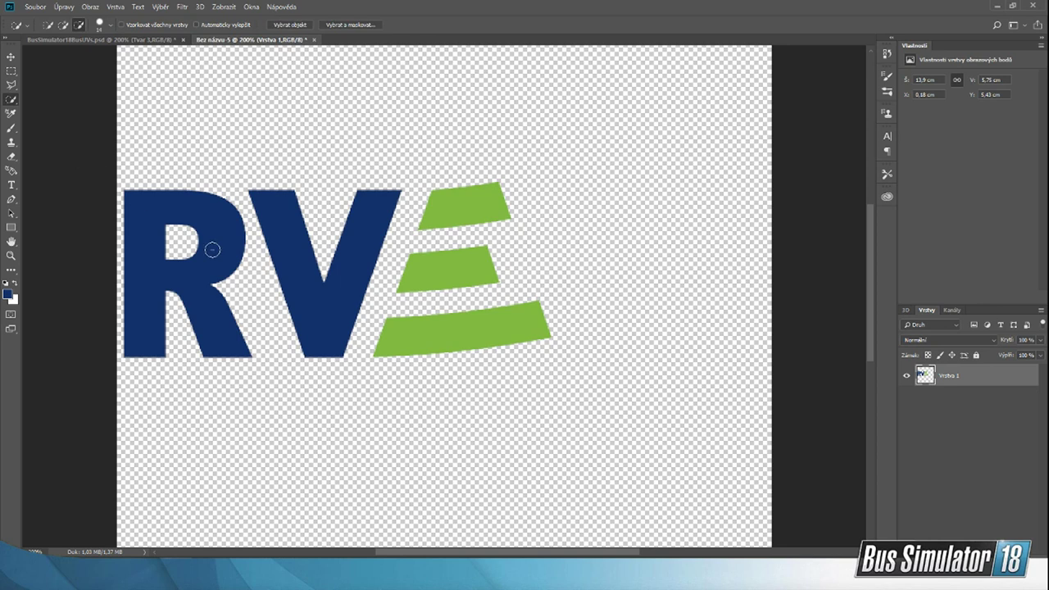
pyautogui.click(11, 71)
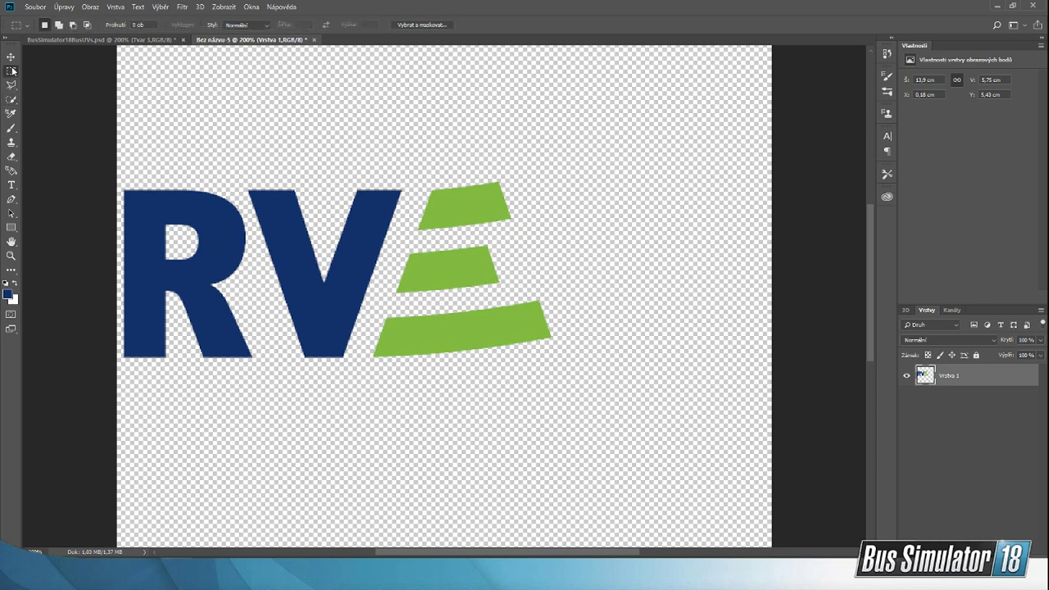
pyautogui.click(11, 100)
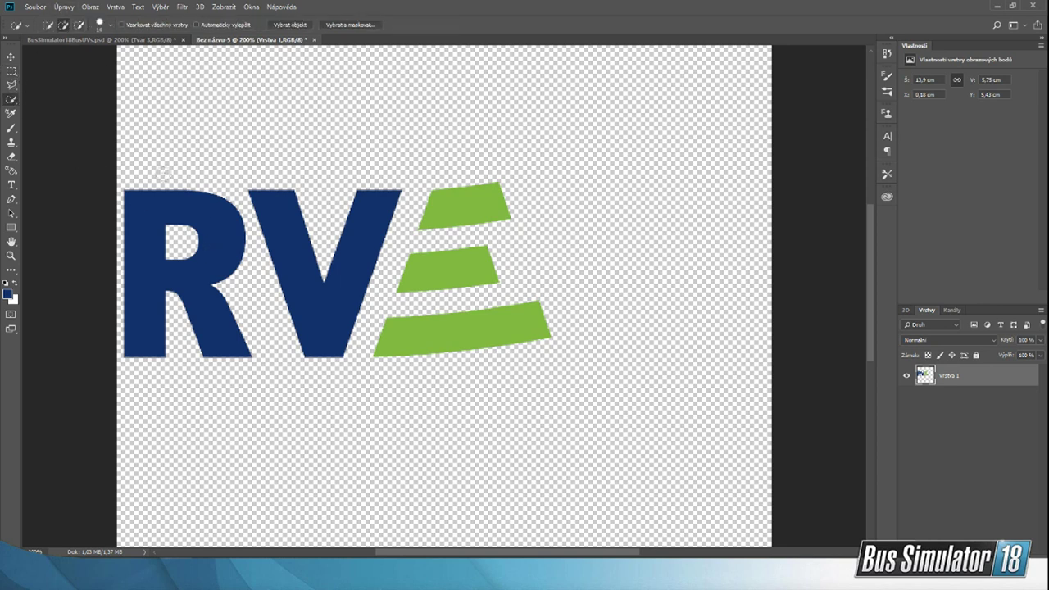
pyautogui.moveTo(168, 200)
pyautogui.mouseDown()
pyautogui.moveTo(143, 220)
pyautogui.moveTo(128, 161)
pyautogui.moveTo(648, 341)
pyautogui.moveTo(615, 319)
pyautogui.moveTo(409, 302)
pyautogui.mouseUp()
pyautogui.click(69, 8)
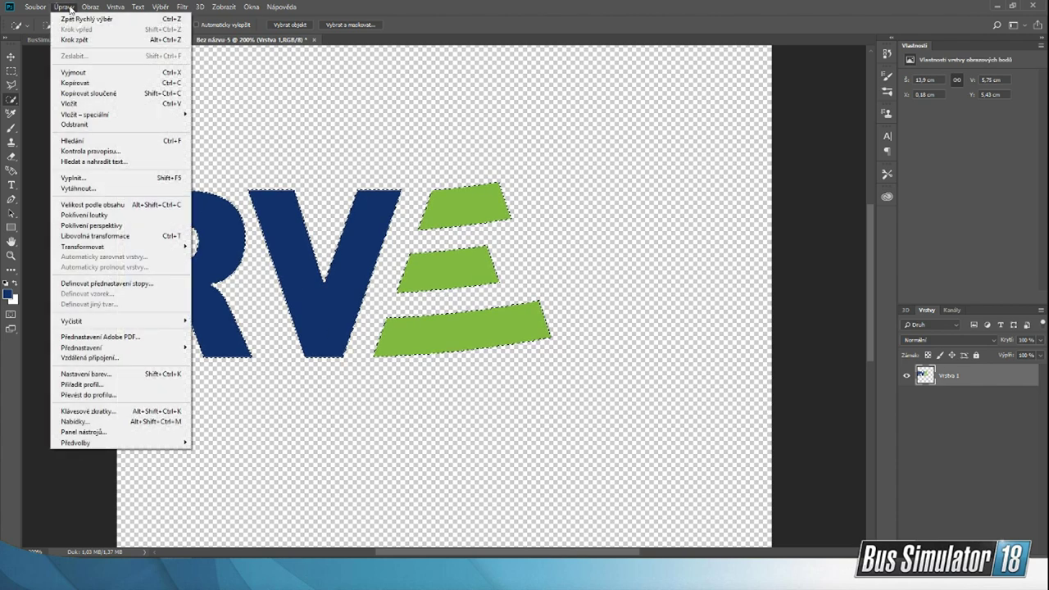
pyautogui.click(128, 182)
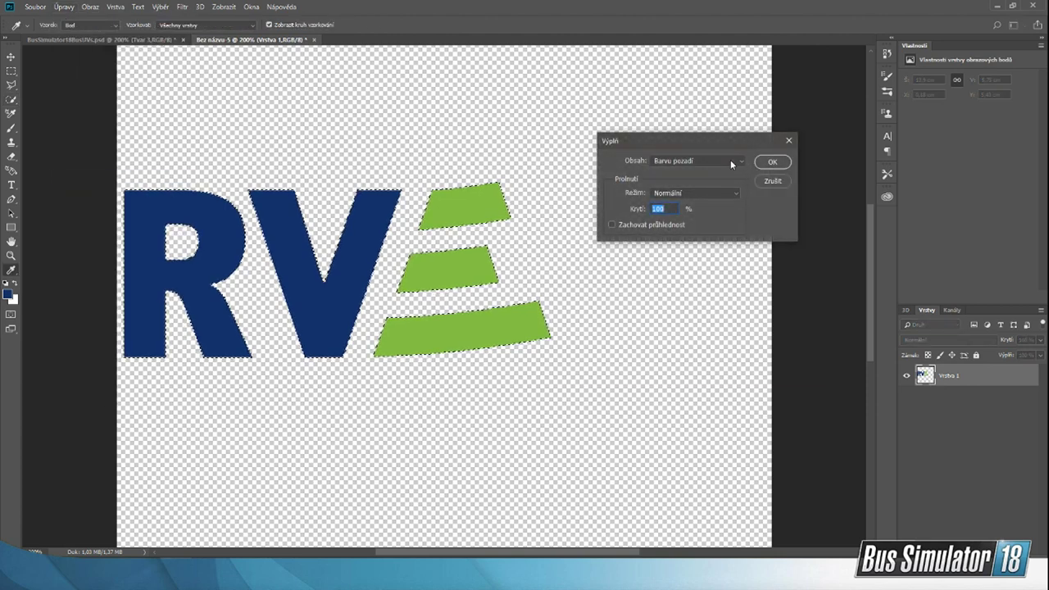
pyautogui.click(771, 161)
pyautogui.press('w')
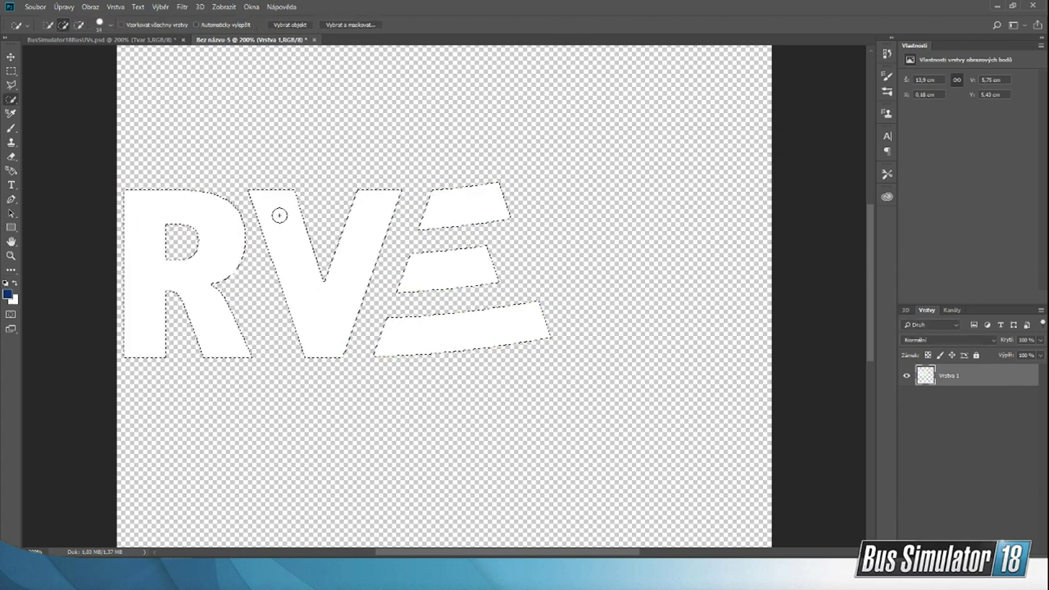
# Step: Compare the white logo with the RVE LOGOW file in the StreamPodklady folder
pyautogui.hotkey('alt', 'Tab')
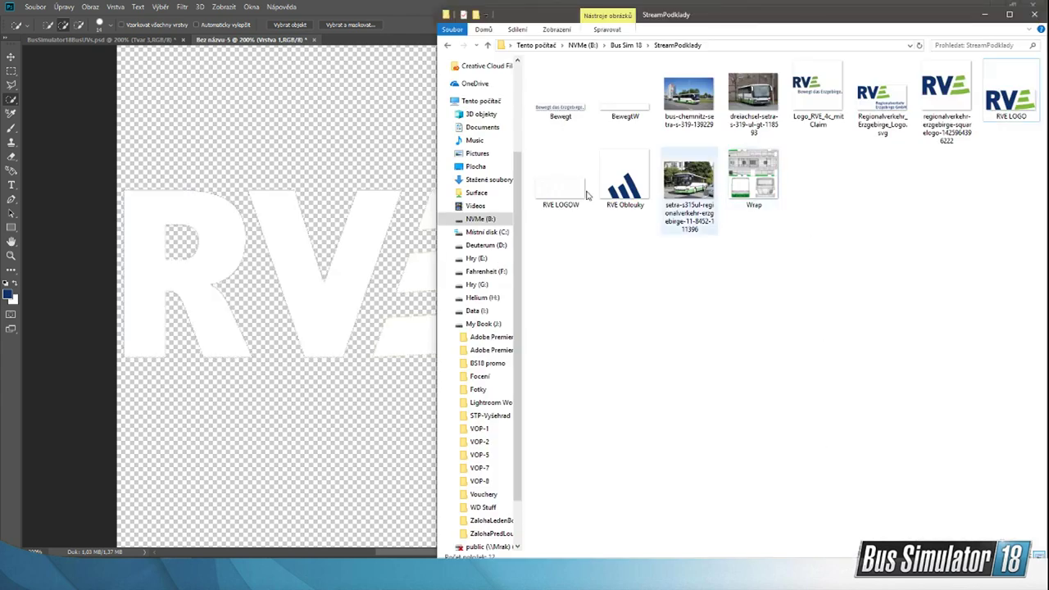
pyautogui.click(561, 205)
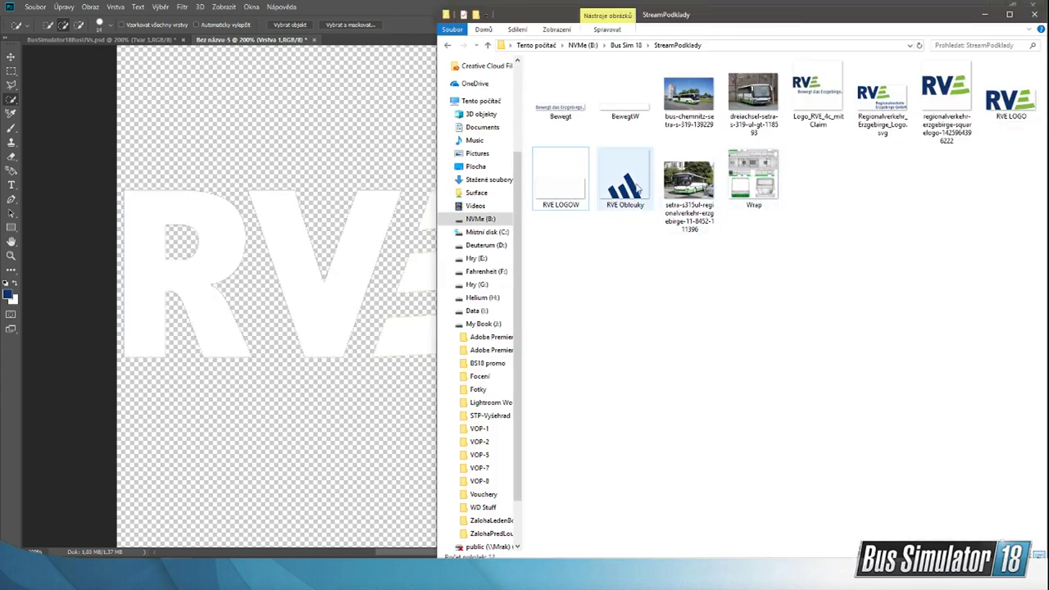
pyautogui.hotkey('alt', 'Tab')
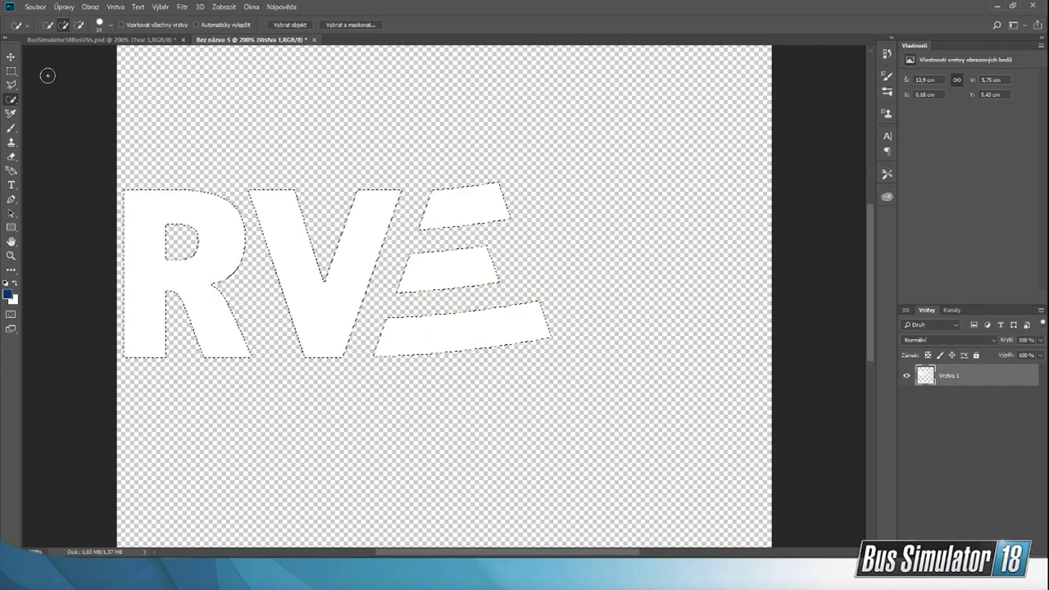
# Step: Delete the letters R and V with rectangular marquee selections, leaving only the three stripes of the E
pyautogui.press('m')
pyautogui.moveTo(121, 167); pyautogui.dragTo(352, 440)
pyautogui.press('Delete')
pyautogui.moveTo(296, 172); pyautogui.dragTo(372, 321)
pyautogui.moveTo(357, 165)
pyautogui.mouseDown()
pyautogui.moveTo(391, 206)
pyautogui.moveTo(394, 276)
pyautogui.moveTo(408, 267)
pyautogui.moveTo(404, 254)
pyautogui.moveTo(365, 246)
pyautogui.moveTo(382, 288)
pyautogui.mouseUp()
pyautogui.press('Delete')
pyautogui.press('Delete')
pyautogui.moveTo(320, 320); pyautogui.dragTo(365, 339)
pyautogui.press('Delete')
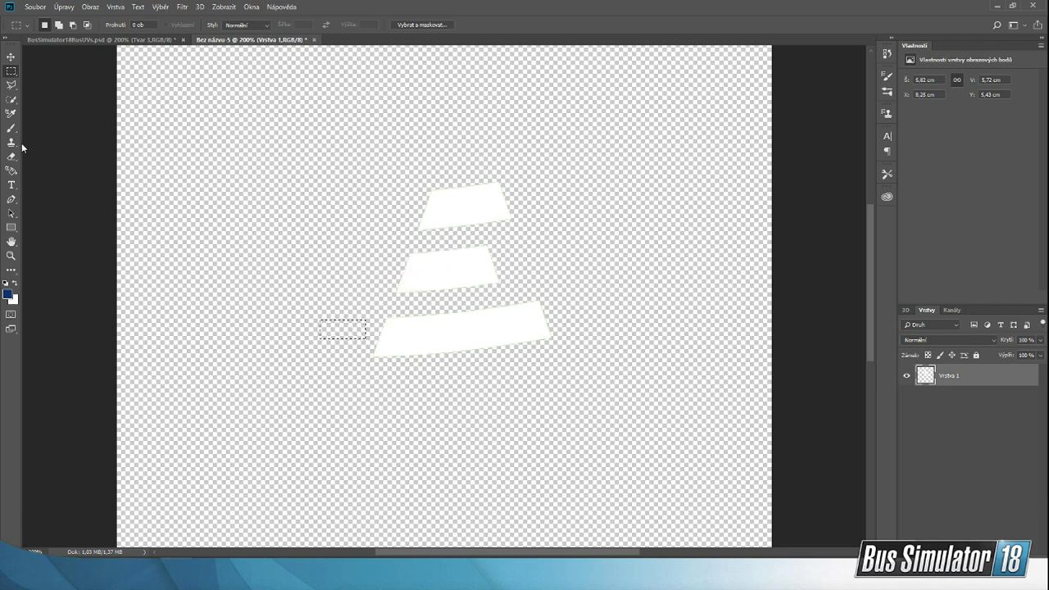
# Step: Select the three remaining stripes with the Quick Selection tool and fill them with the dark blue foreground colour
pyautogui.click(11, 99)
pyautogui.moveTo(459, 205); pyautogui.dragTo(458, 336)
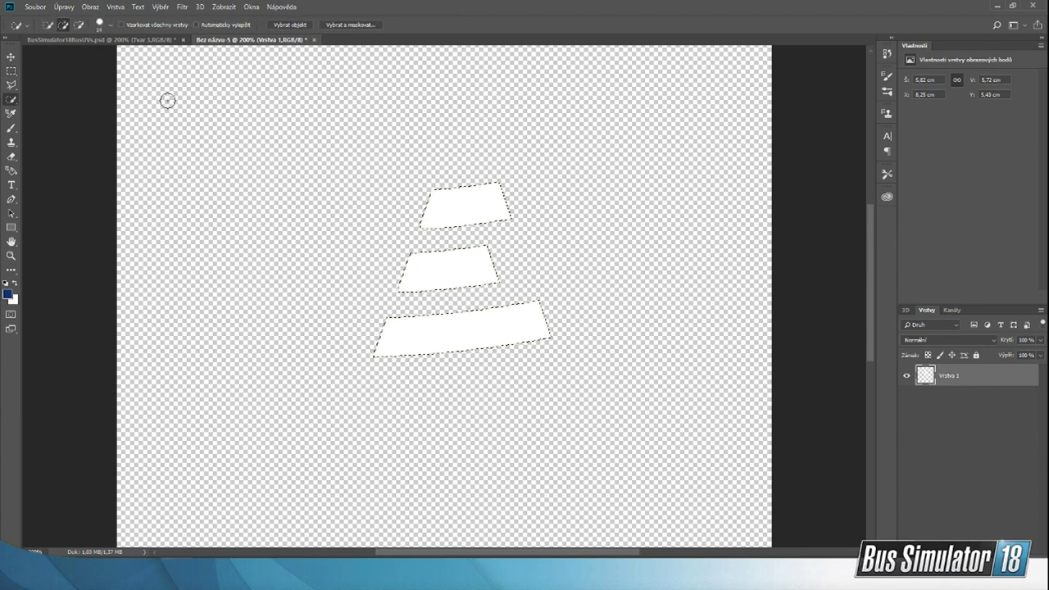
pyautogui.click(72, 6)
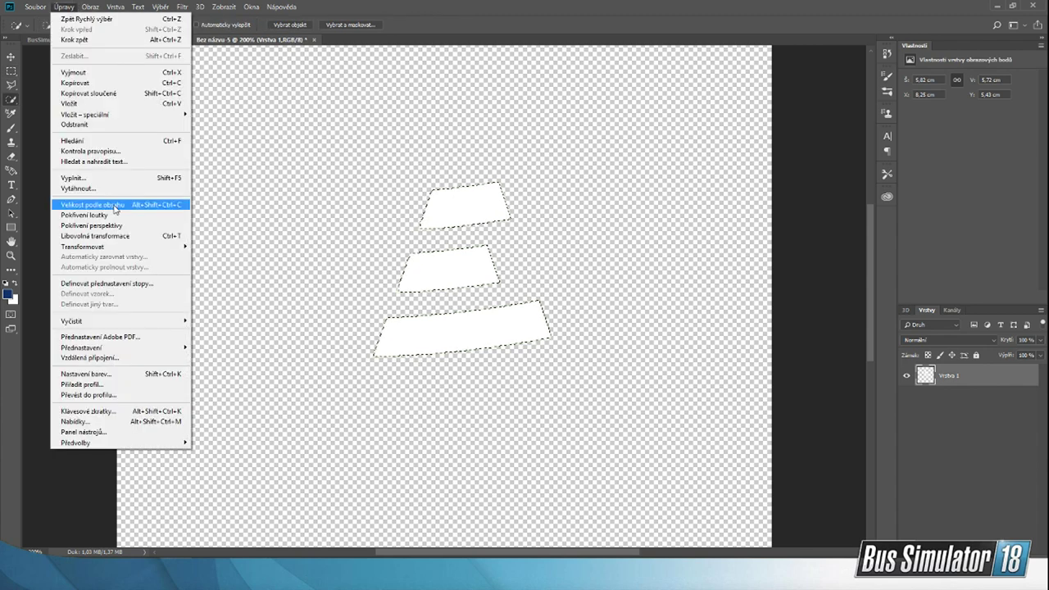
pyautogui.click(102, 178)
pyautogui.click(698, 162)
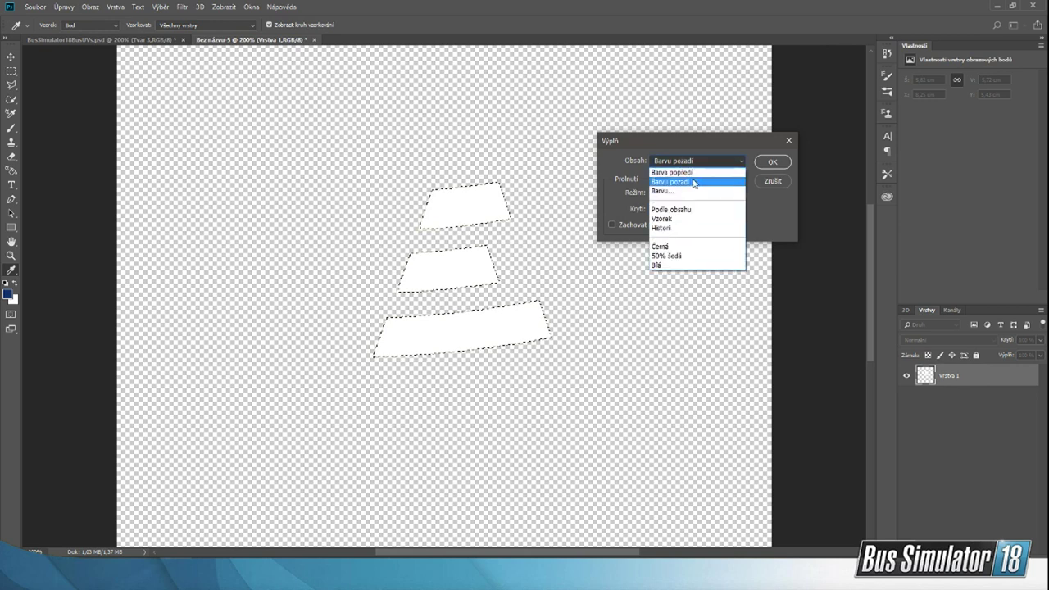
pyautogui.press('Up')
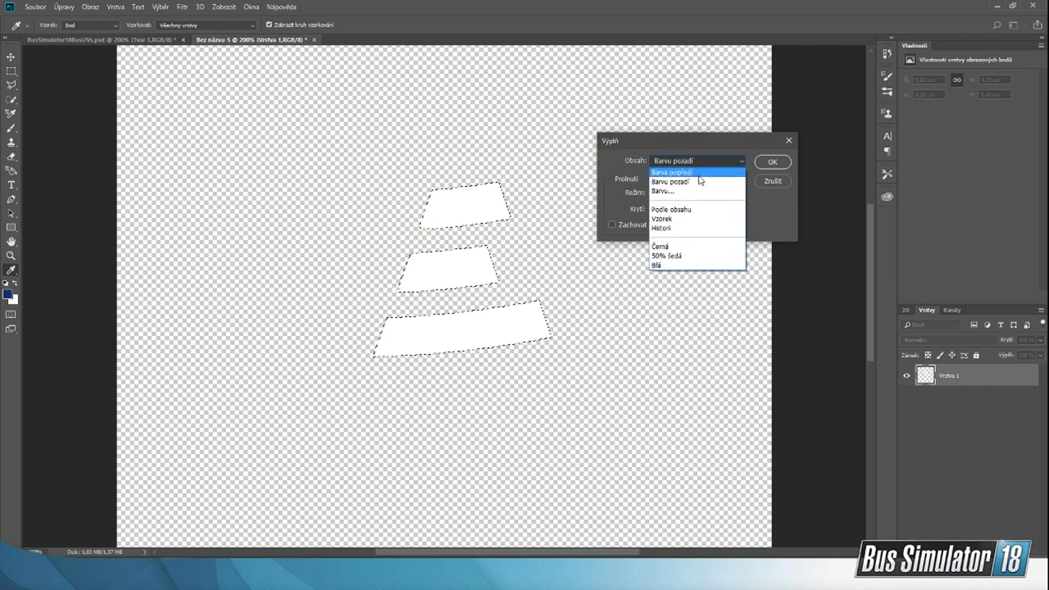
pyautogui.press('Return')
pyautogui.click(771, 161)
pyautogui.press('w')
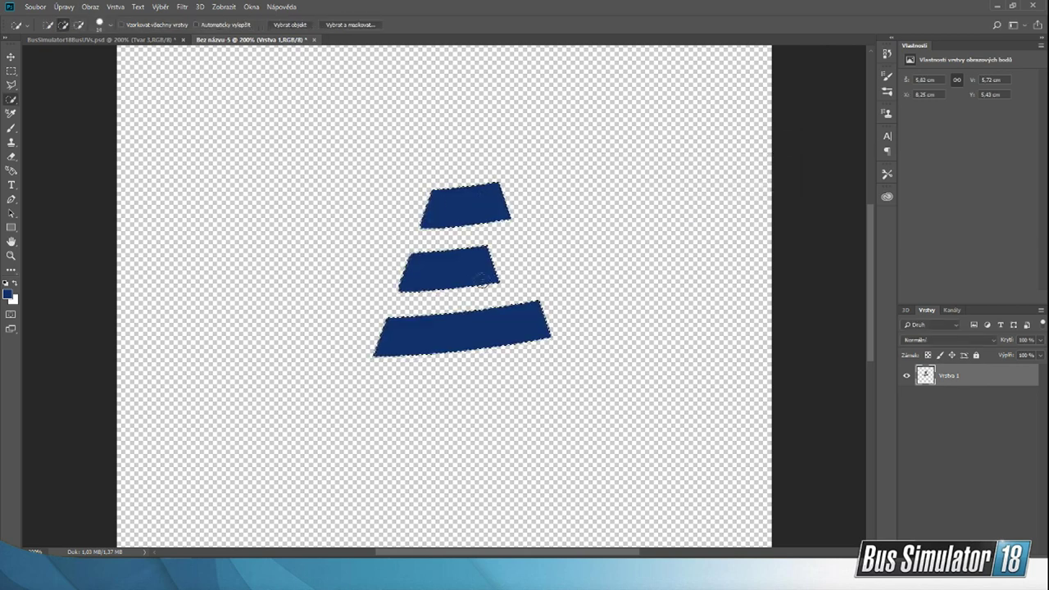
# Step: Look over the prepared Bewegt and BewegtW slogan files in the StreamPodklady folder
pyautogui.moveTo(658, 531)
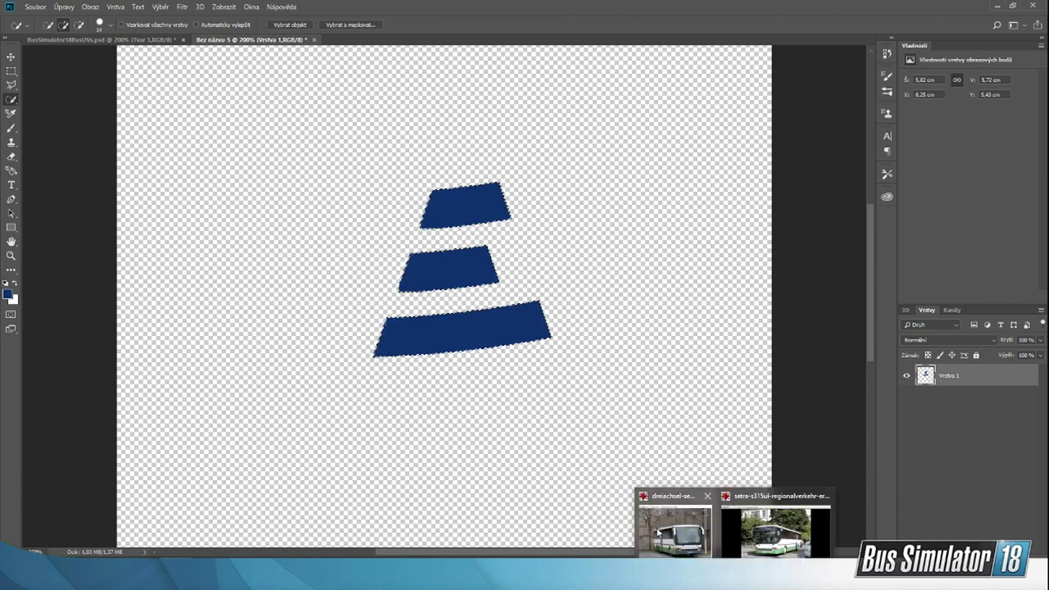
pyautogui.click(733, 574)
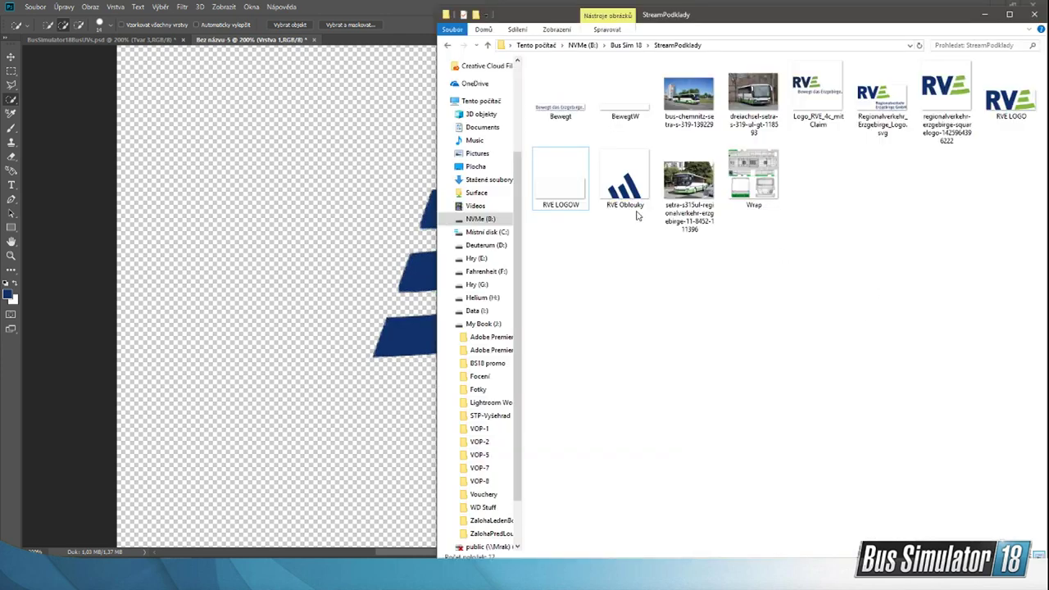
pyautogui.click(559, 114)
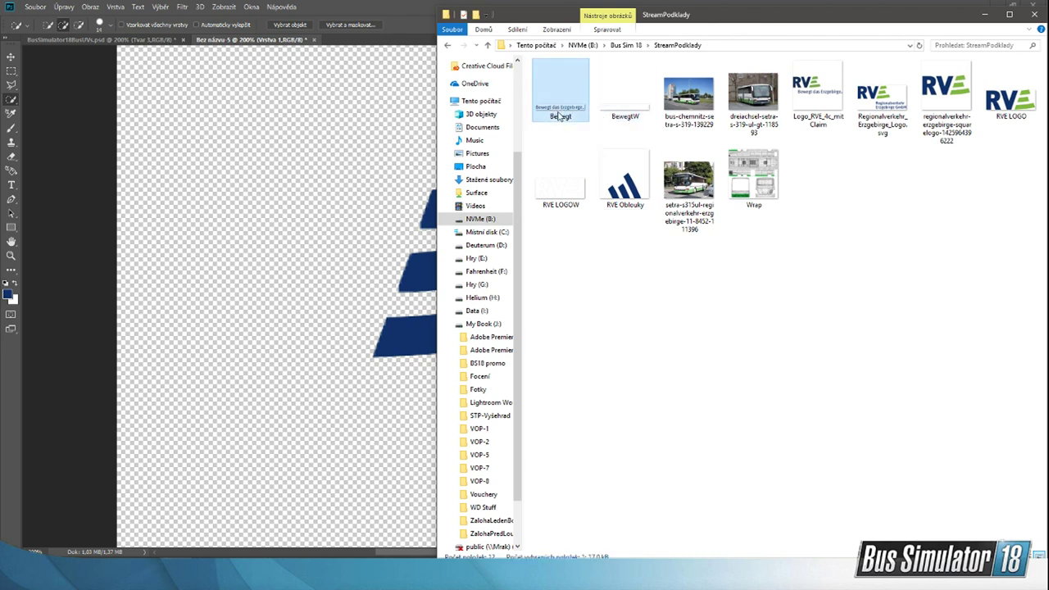
pyautogui.click(635, 113)
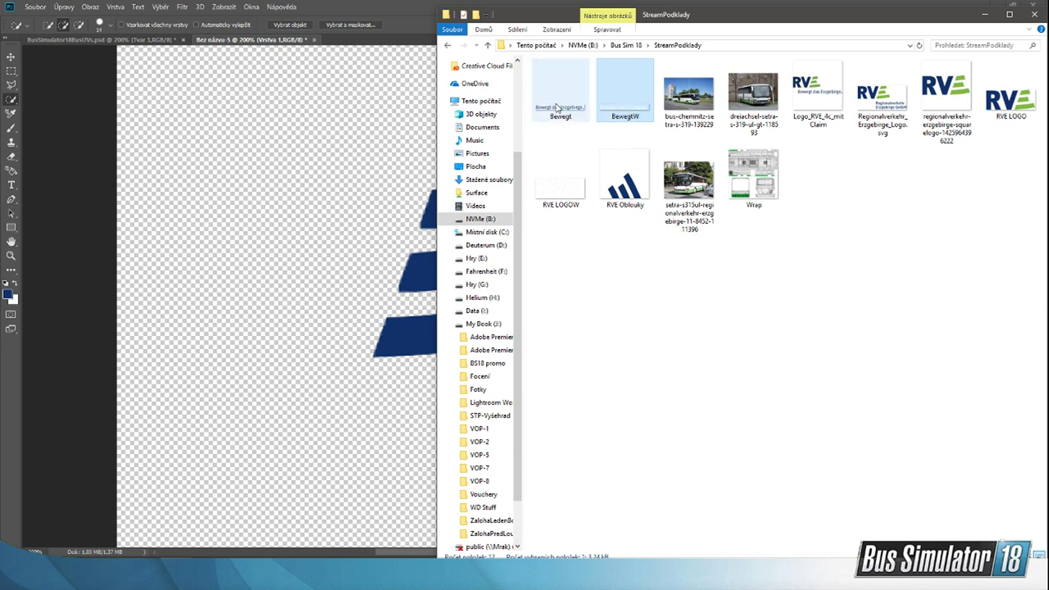
pyautogui.click(875, 242)
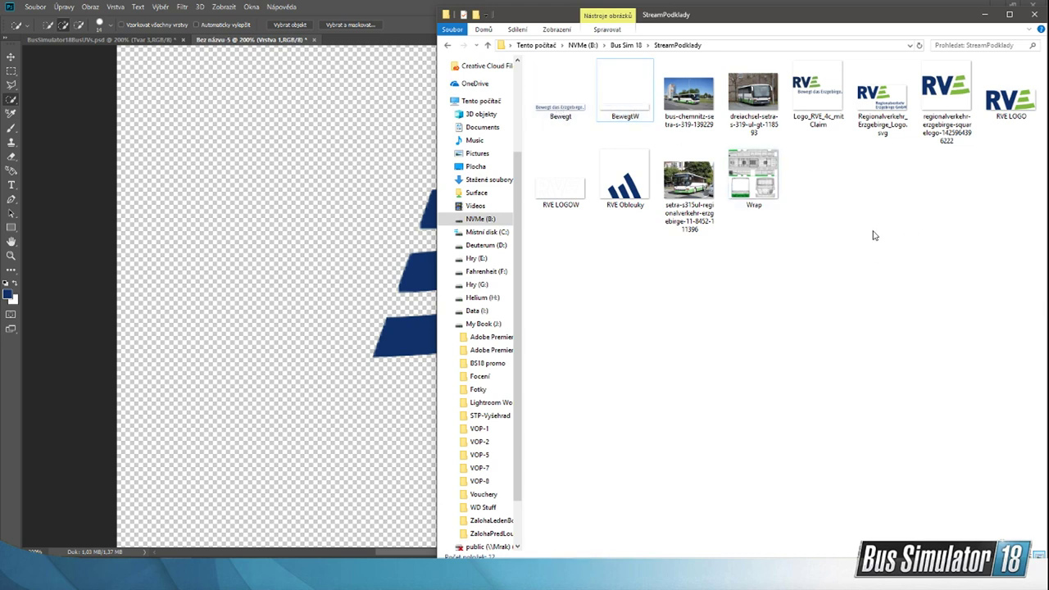
pyautogui.click(577, 91)
pyautogui.click(579, 91)
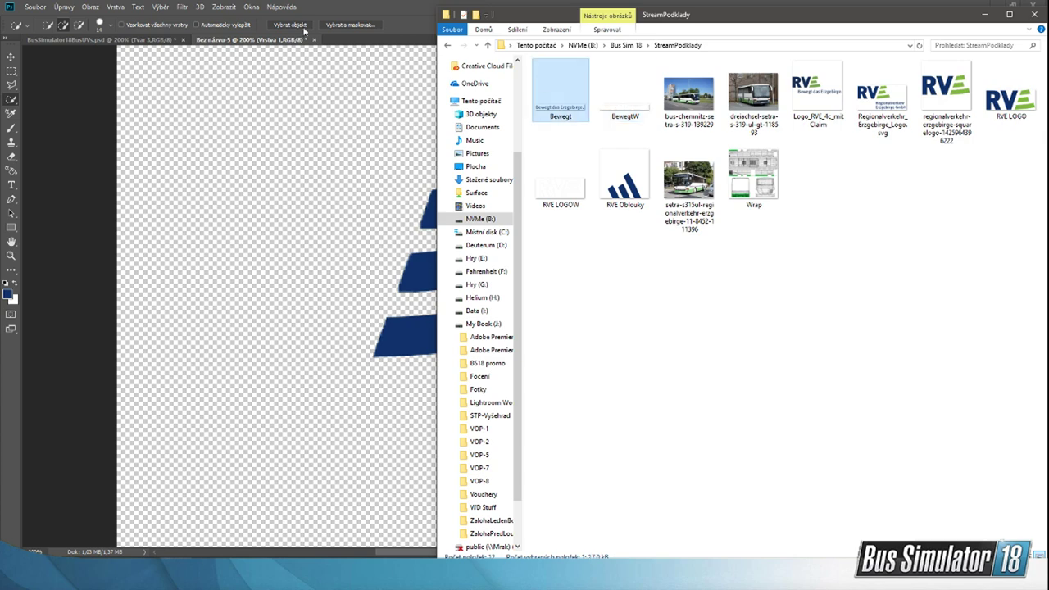
# Step: Close the untitled logo document without saving it
pyautogui.click(299, 39)
pyautogui.click(314, 40)
pyautogui.click(535, 215)
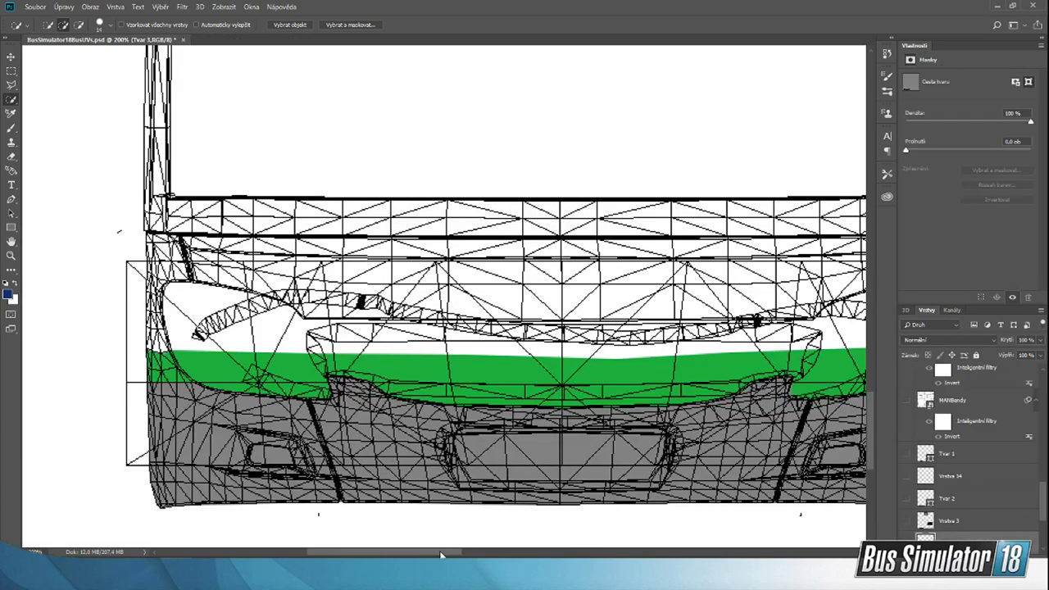
# Step: Check the placement of the blue stripes and logo on the bus front in the setra-s315ul reference photo
pyautogui.moveTo(442, 555); pyautogui.dragTo(451, 556)
pyautogui.moveTo(735, 573)
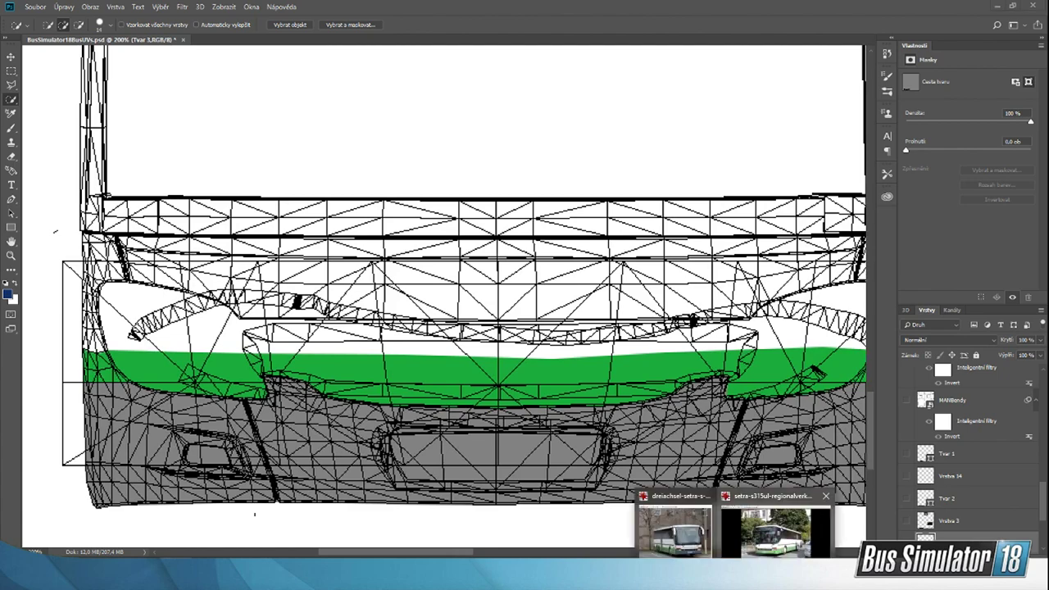
pyautogui.click(778, 526)
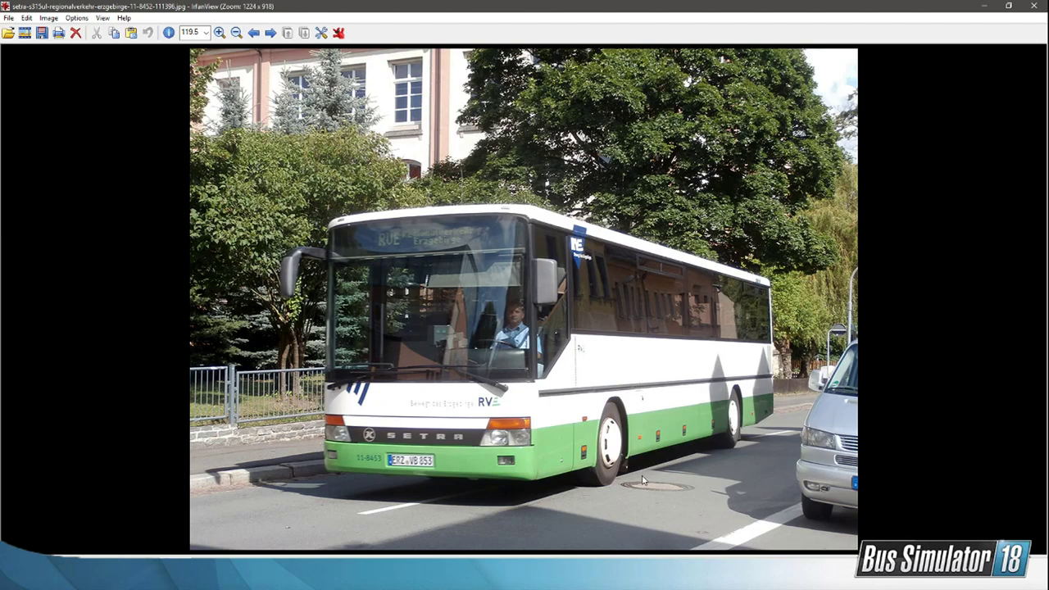
pyautogui.click(560, 574)
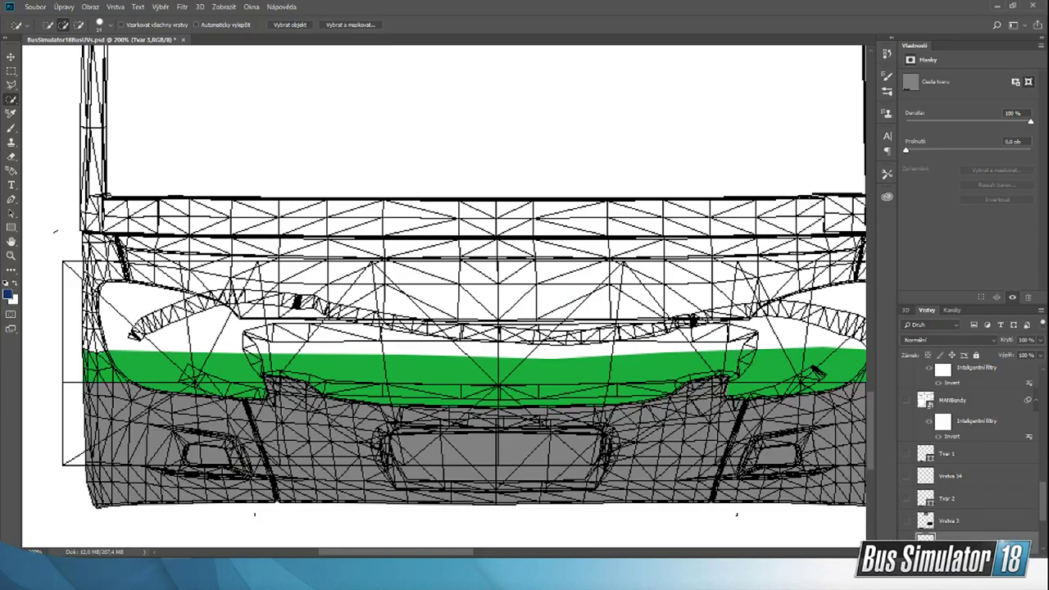
# Step: Place the RVE Oblouky image from the StreamPodklady folder into the BusSimulator18BusUVs.psd livery template
pyautogui.click(656, 574)
pyautogui.moveTo(631, 208); pyautogui.dragTo(309, 235)
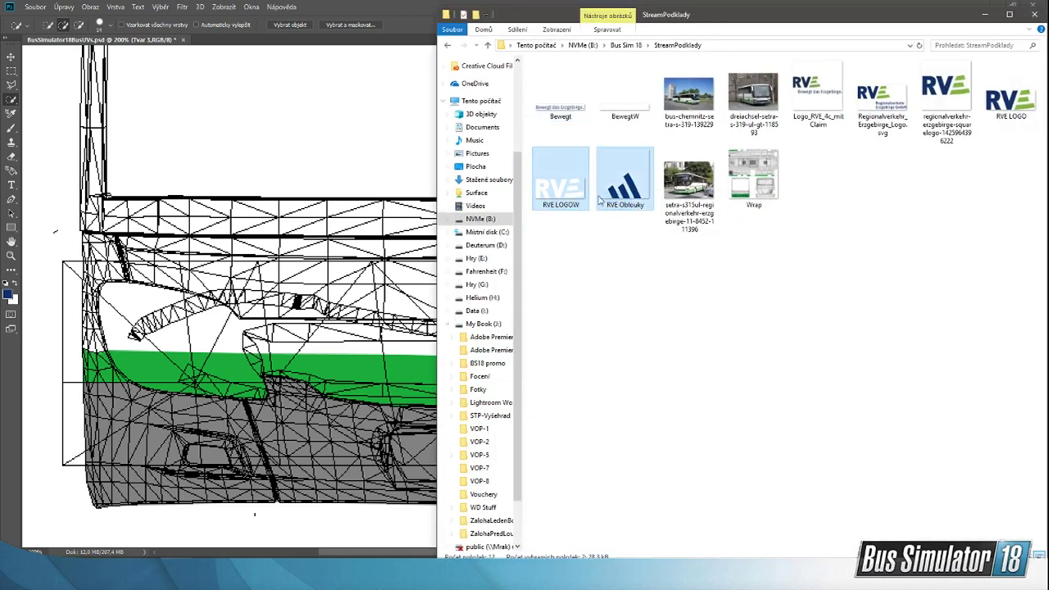
pyautogui.click(632, 245)
pyautogui.moveTo(624, 182); pyautogui.dragTo(308, 237)
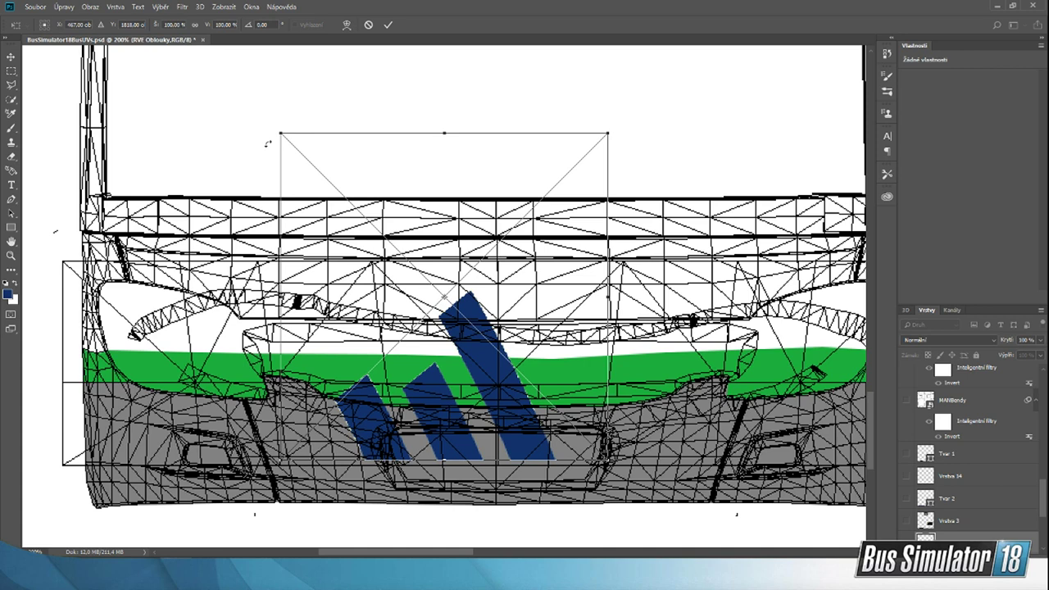
# Step: Rotate the placed blue stripes by -180° and scale them down proportionally to about 55%
pyautogui.moveTo(267, 139); pyautogui.dragTo(317, 58)
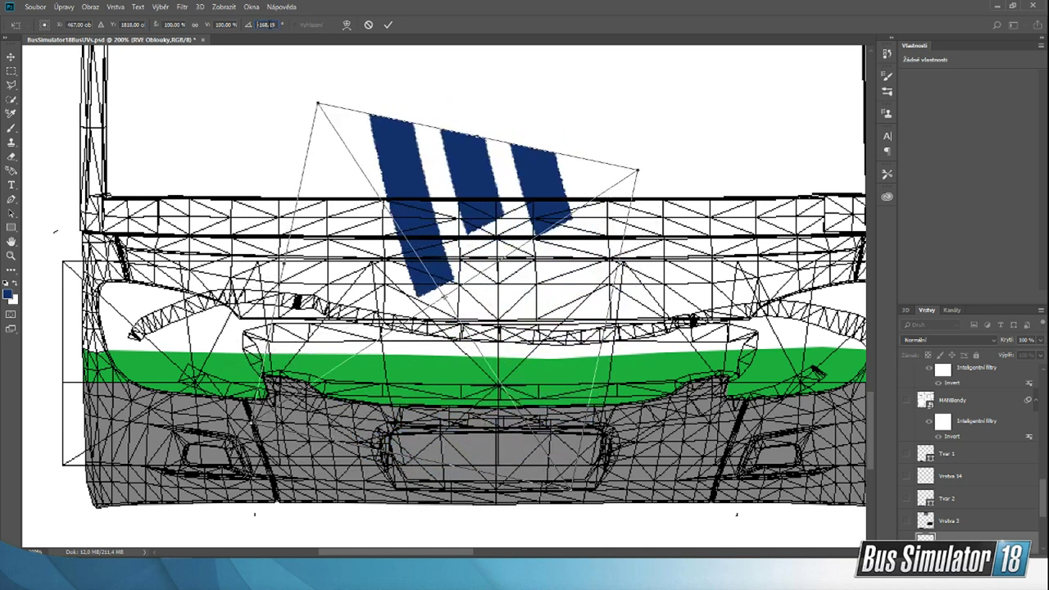
pyautogui.write('-180')
pyautogui.press('Return')
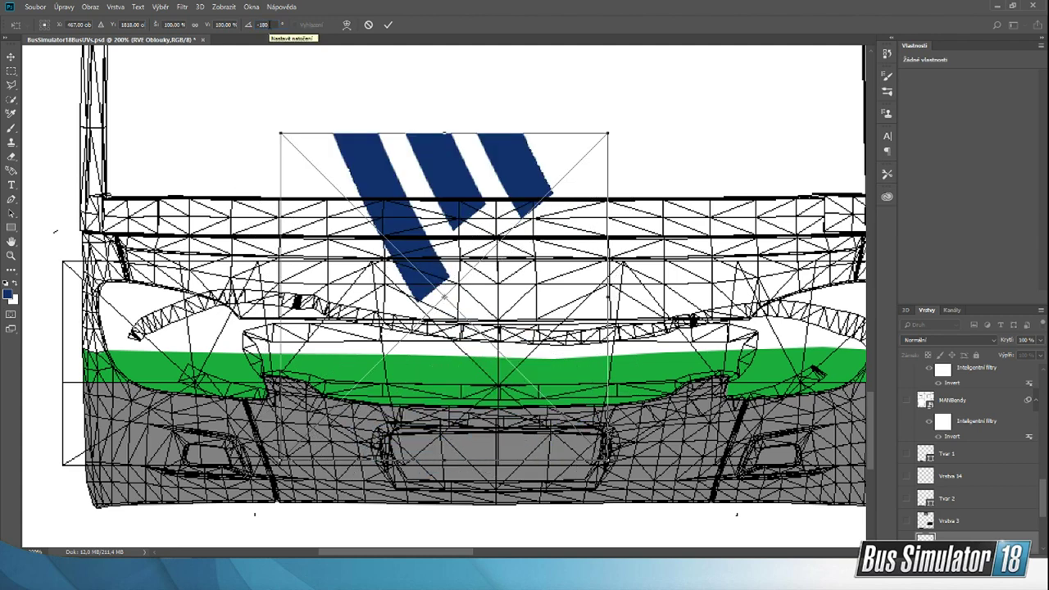
pyautogui.moveTo(605, 131); pyautogui.dragTo(426, 244)
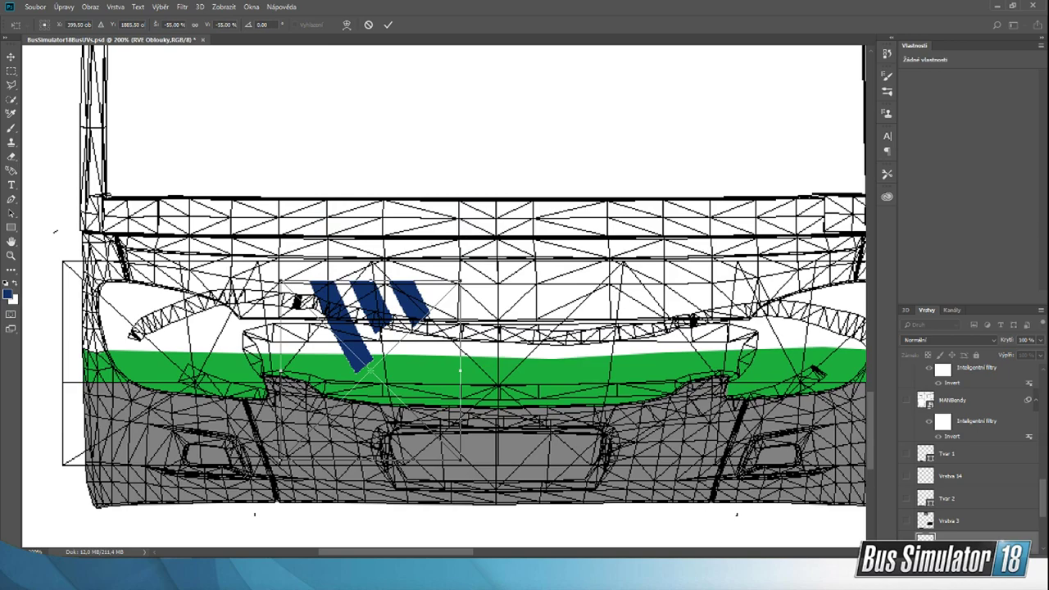
# Step: Following the setra-s315ul reference photo, move the stripes under the windscreen's left corner on the bus front and scale them to about 52%
pyautogui.moveTo(736, 573)
pyautogui.click(775, 528)
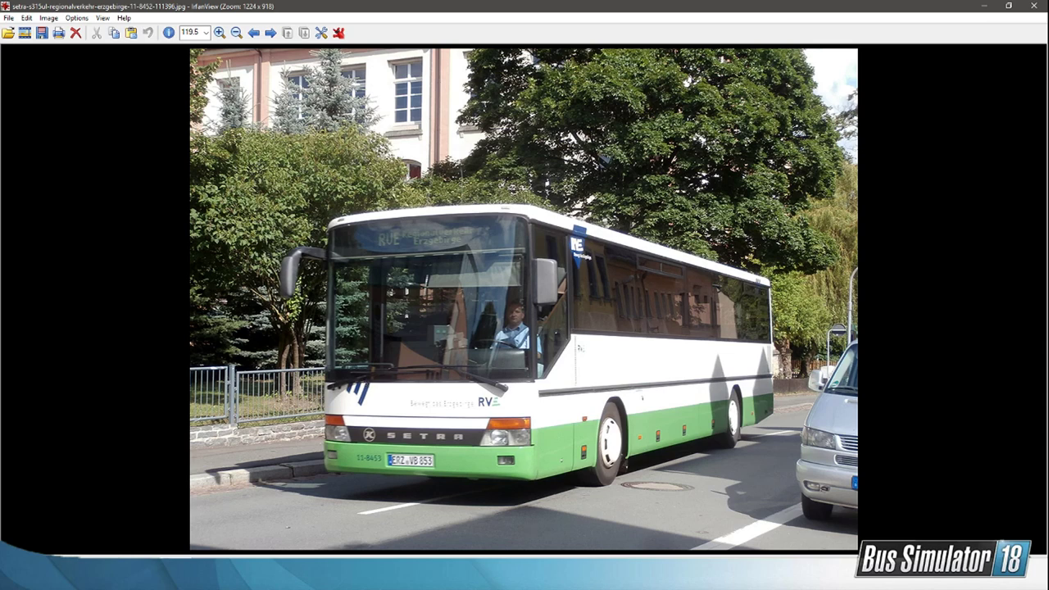
pyautogui.moveTo(361, 578)
pyautogui.click(362, 525)
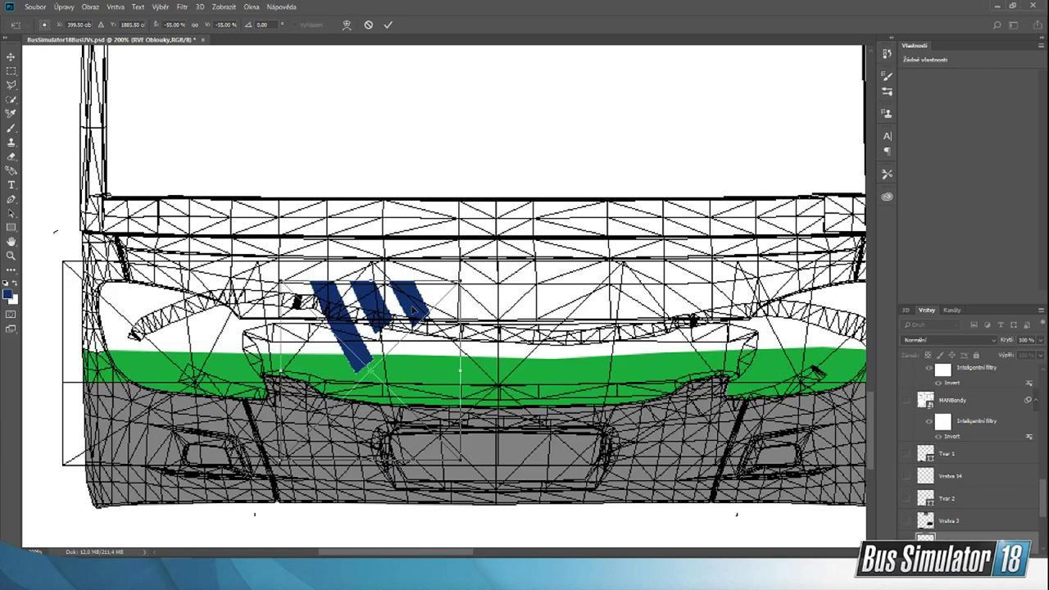
pyautogui.moveTo(413, 309); pyautogui.dragTo(308, 220)
pyautogui.keyDown('shift'); pyautogui.moveTo(361, 196); pyautogui.dragTo(292, 208); pyautogui.keyUp('shift')
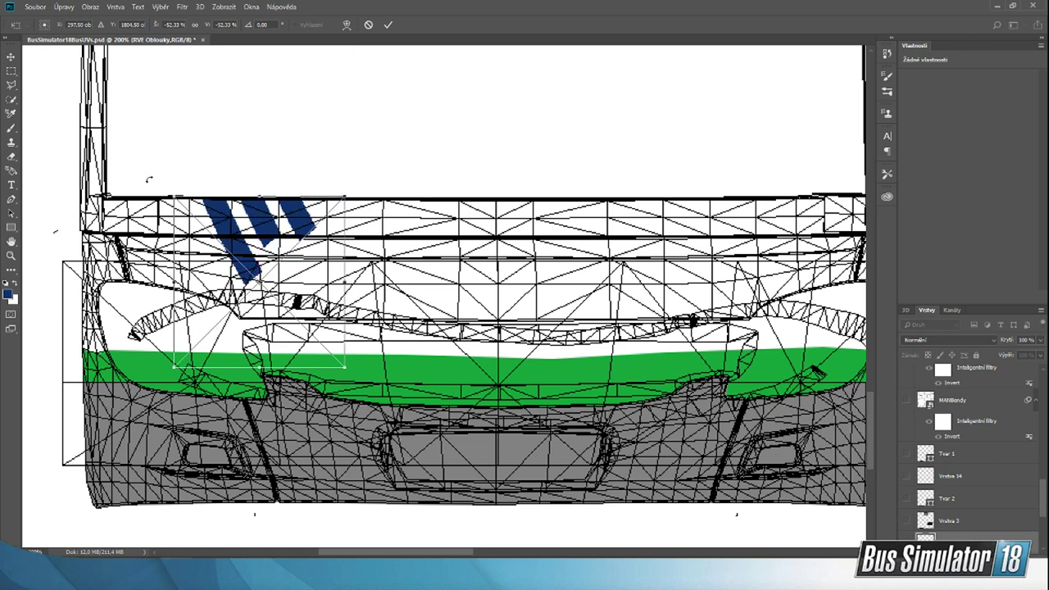
# Step: Recheck the size and position of the front stripes against the setra-s315ul reference photo
pyautogui.moveTo(702, 574)
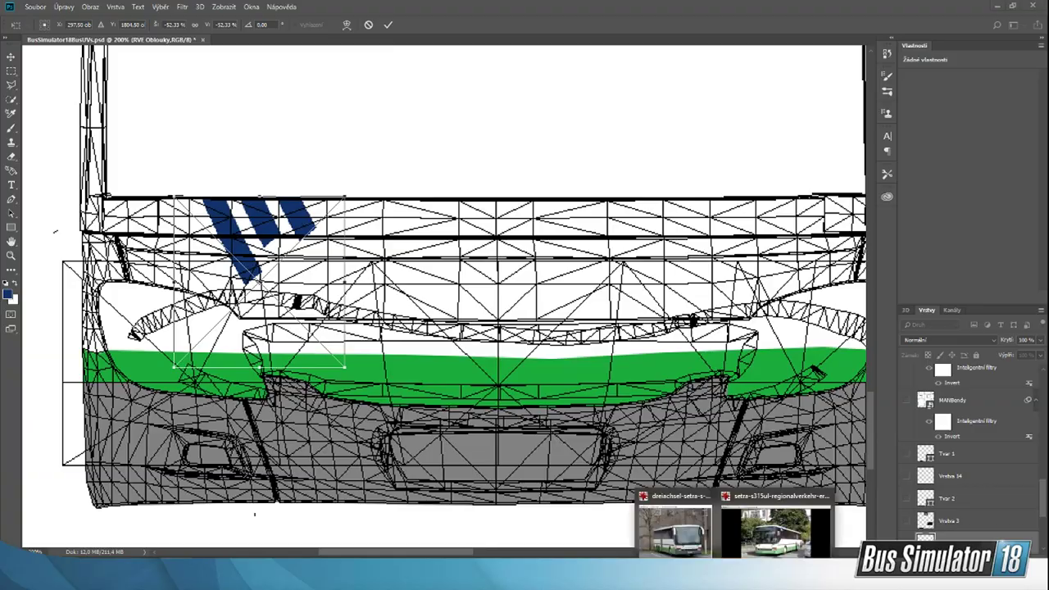
pyautogui.click(676, 499)
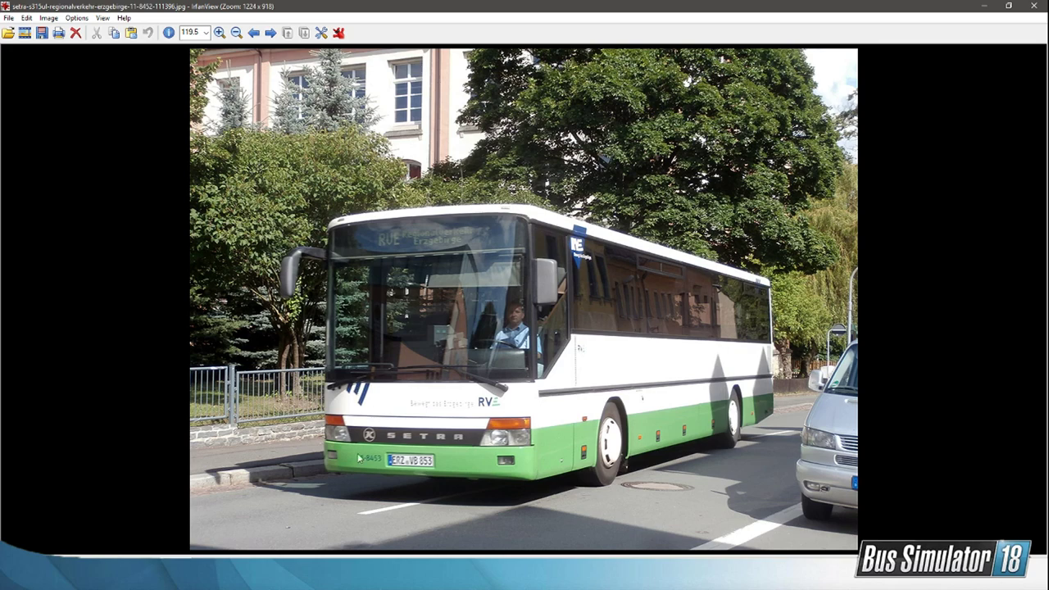
pyautogui.hotkey('alt', 'Tab')
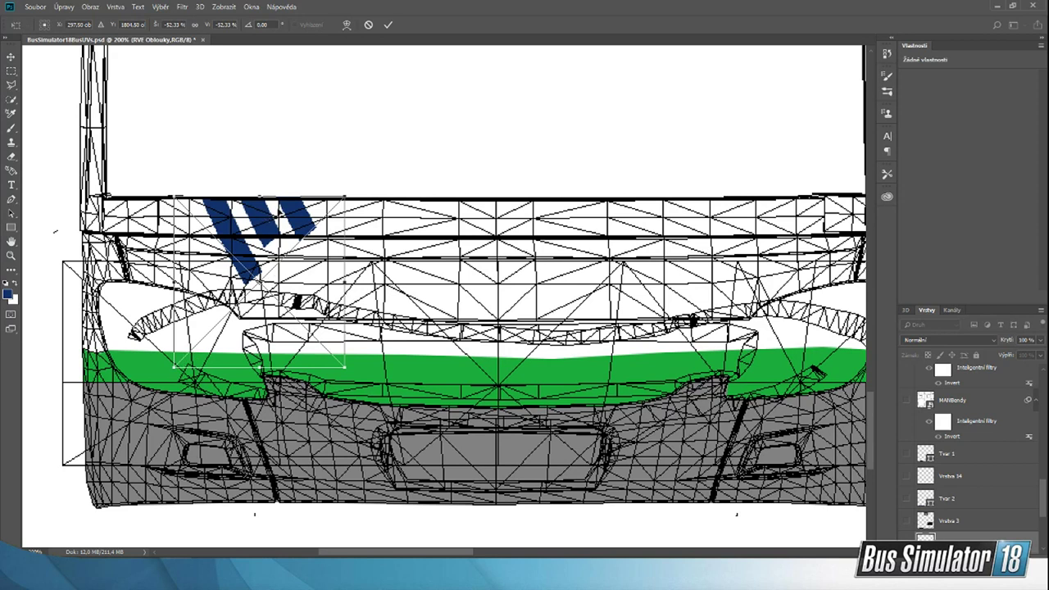
# Step: Confirm the placement of the blue RVE Oblouky stripes and flip them horizontally
pyautogui.click(388, 25)
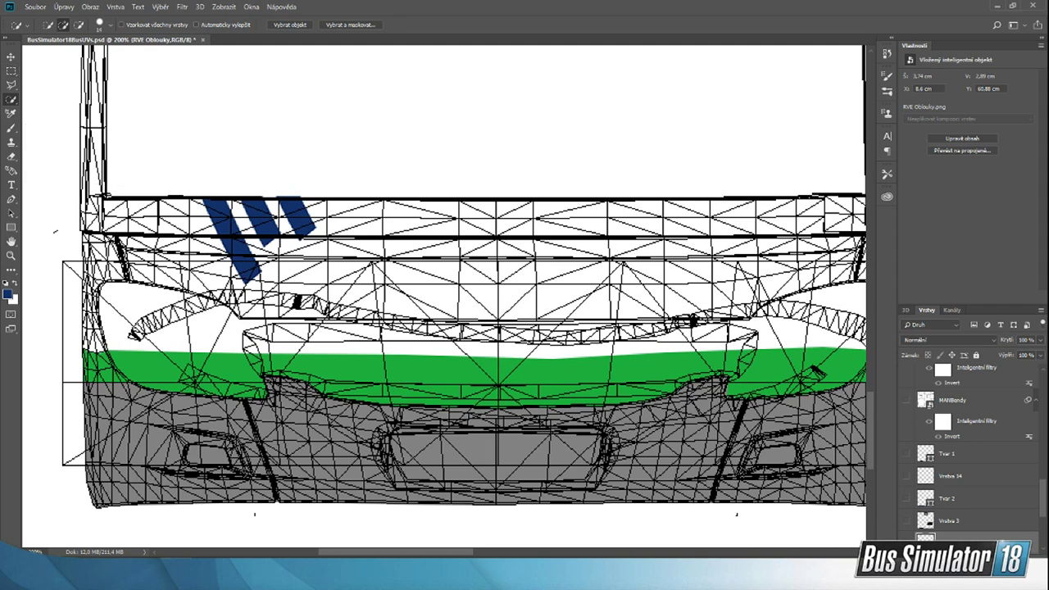
pyautogui.click(68, 7)
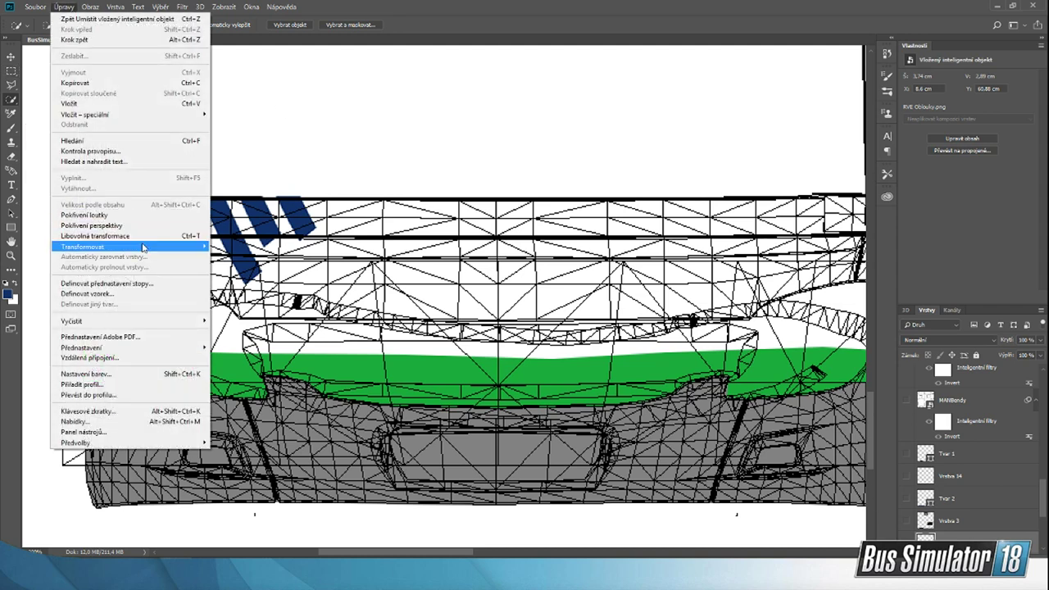
pyautogui.moveTo(143, 247)
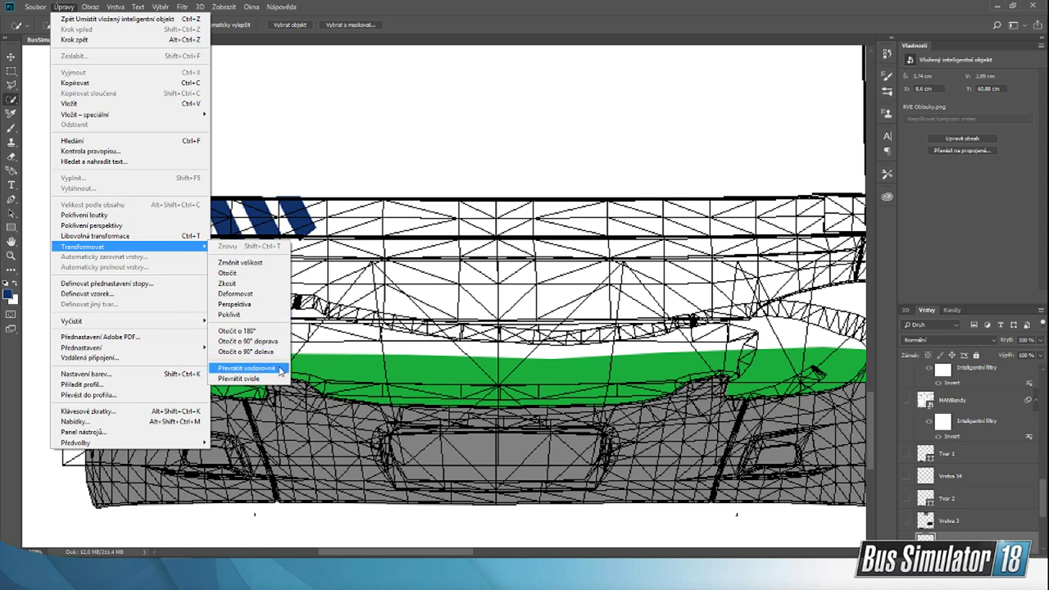
pyautogui.click(246, 368)
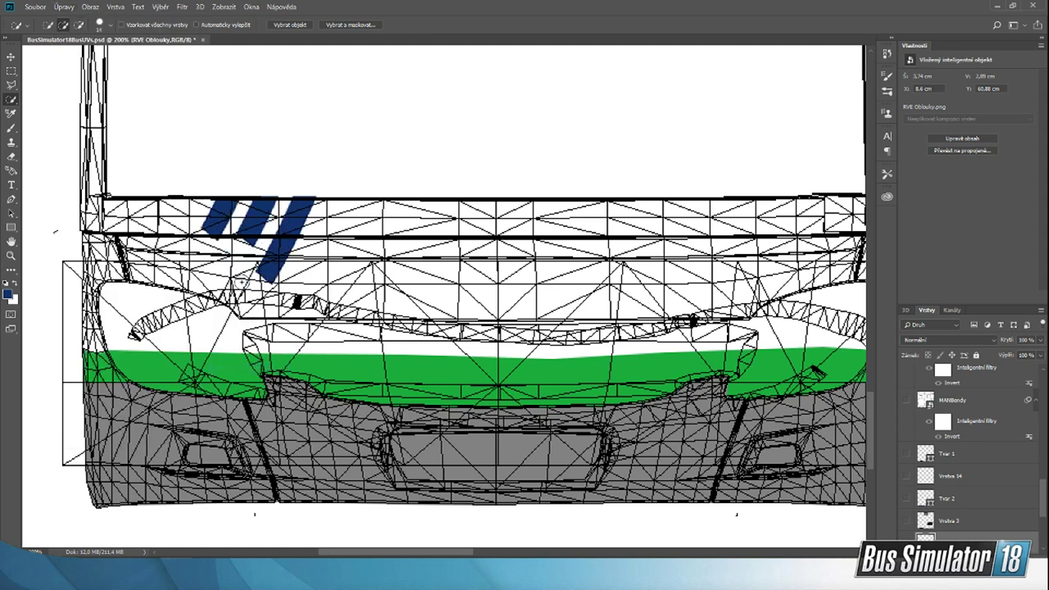
pyautogui.click(11, 57)
pyautogui.moveTo(295, 236); pyautogui.dragTo(288, 236)
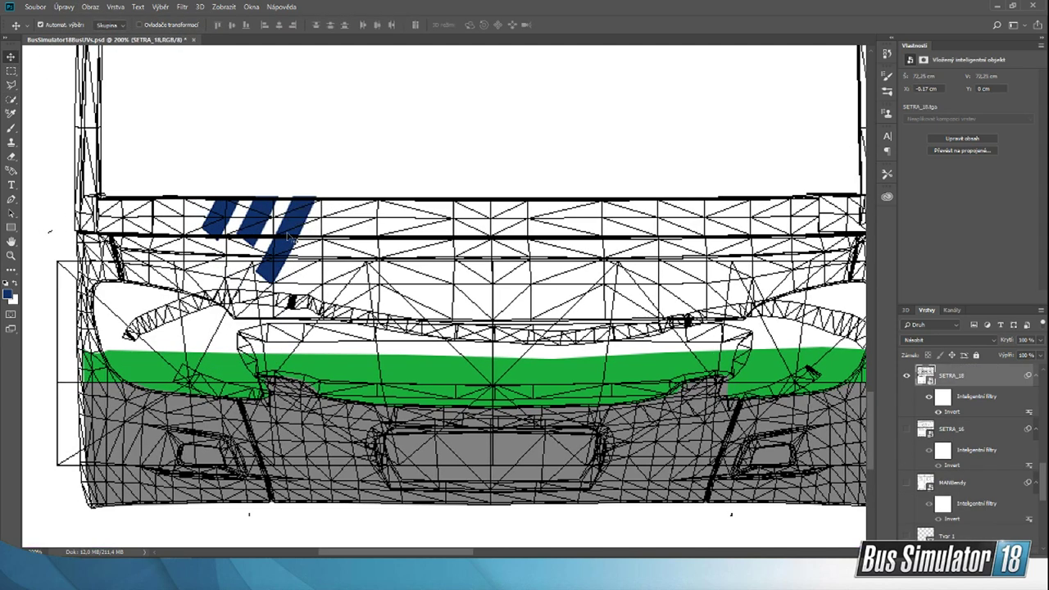
pyautogui.hotkey('ctrl', 'z')
pyautogui.scroll(-5, 992, 523)
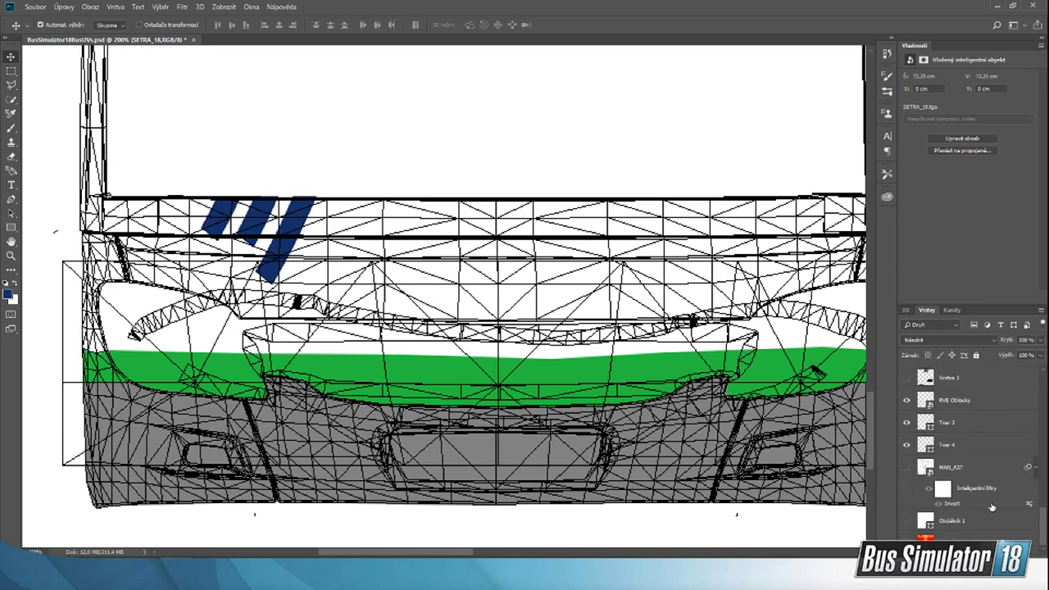
pyautogui.scroll(2, 975, 503)
pyautogui.click(977, 444)
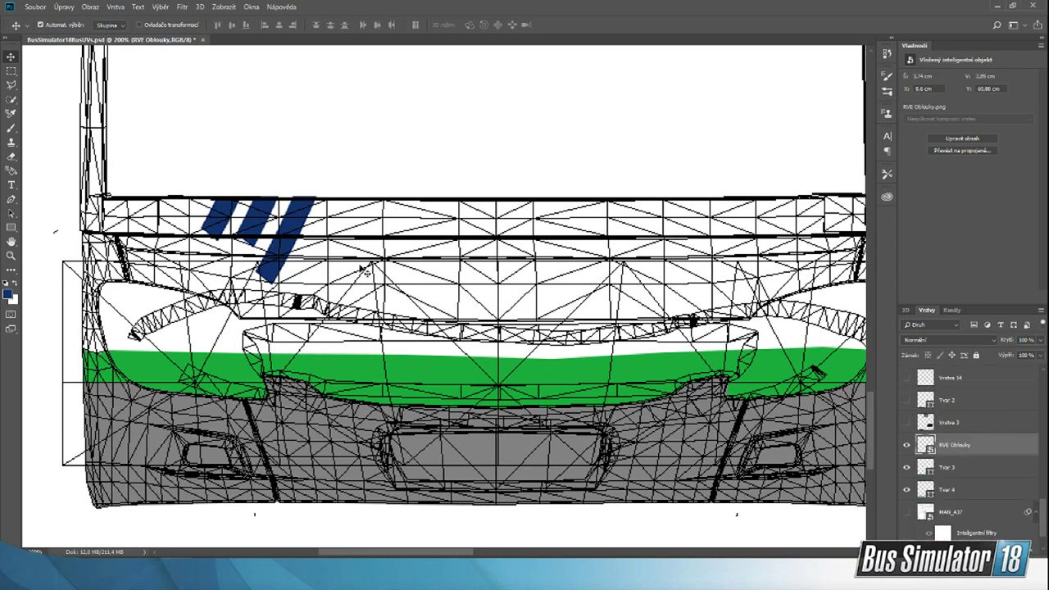
pyautogui.moveTo(294, 220); pyautogui.dragTo(286, 217)
pyautogui.hotkey('ctrl', 'z')
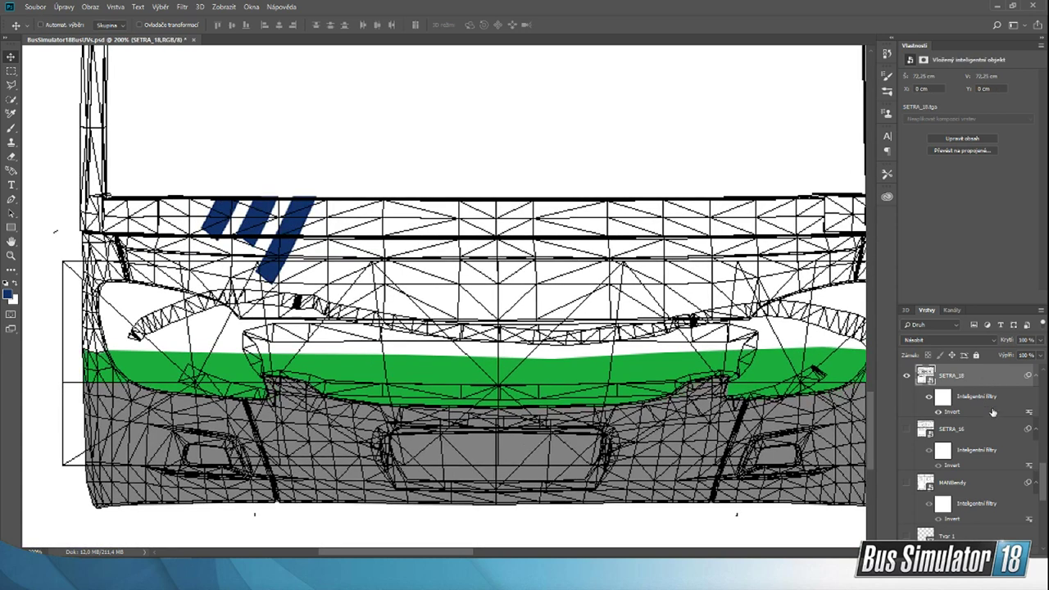
# Step: Reorder the SETRA_18 wireframe layer below Tvar 4 and shift the RVE Oblouky stripes slightly left on the bus front
pyautogui.scroll(-3, 975, 383)
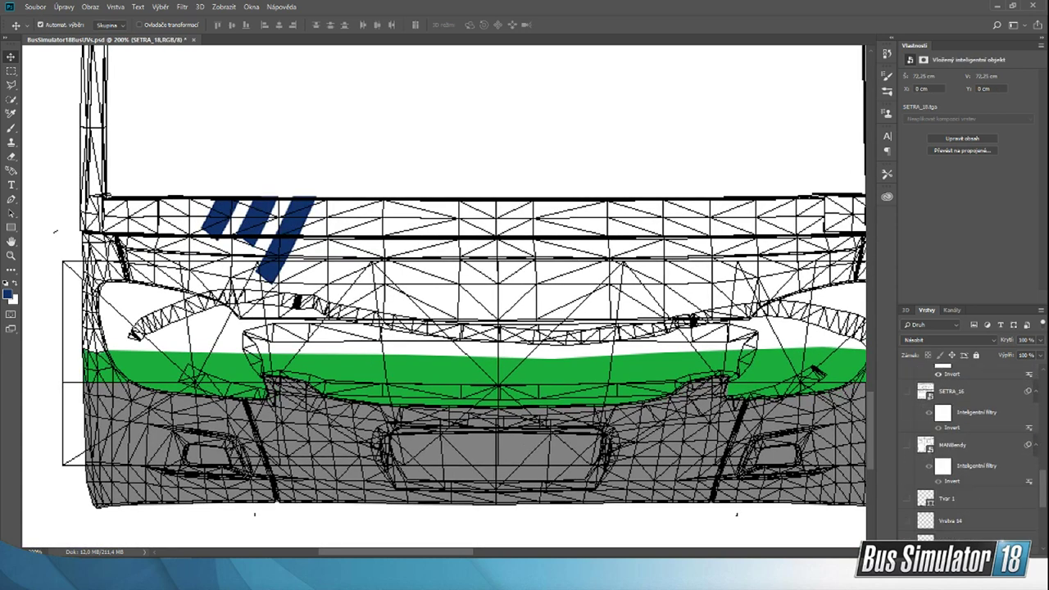
pyautogui.moveTo(983, 544); pyautogui.dragTo(993, 466)
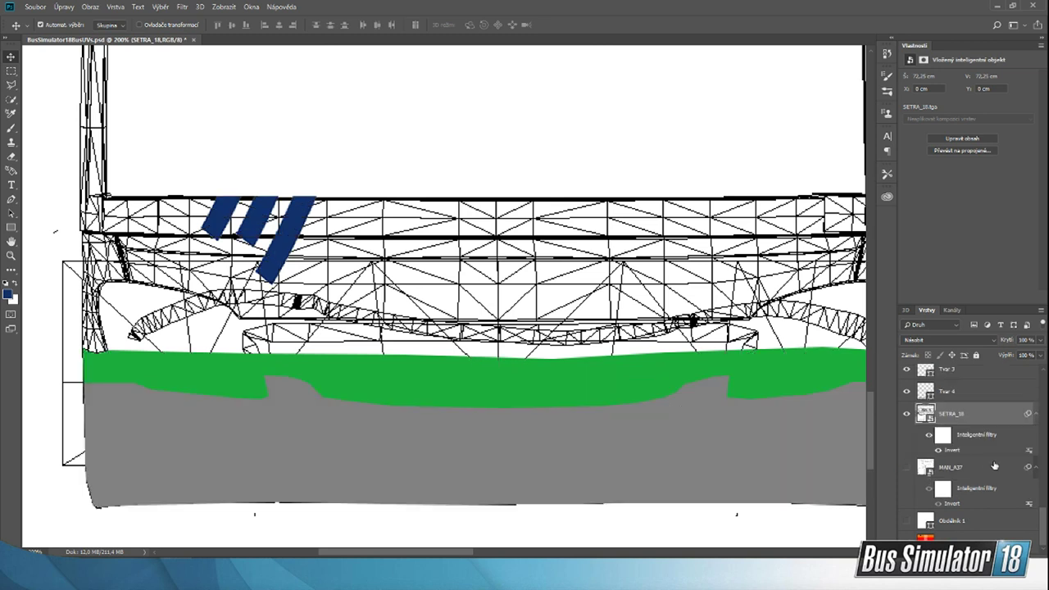
pyautogui.scroll(2, 988, 459)
pyautogui.scroll(2, 976, 447)
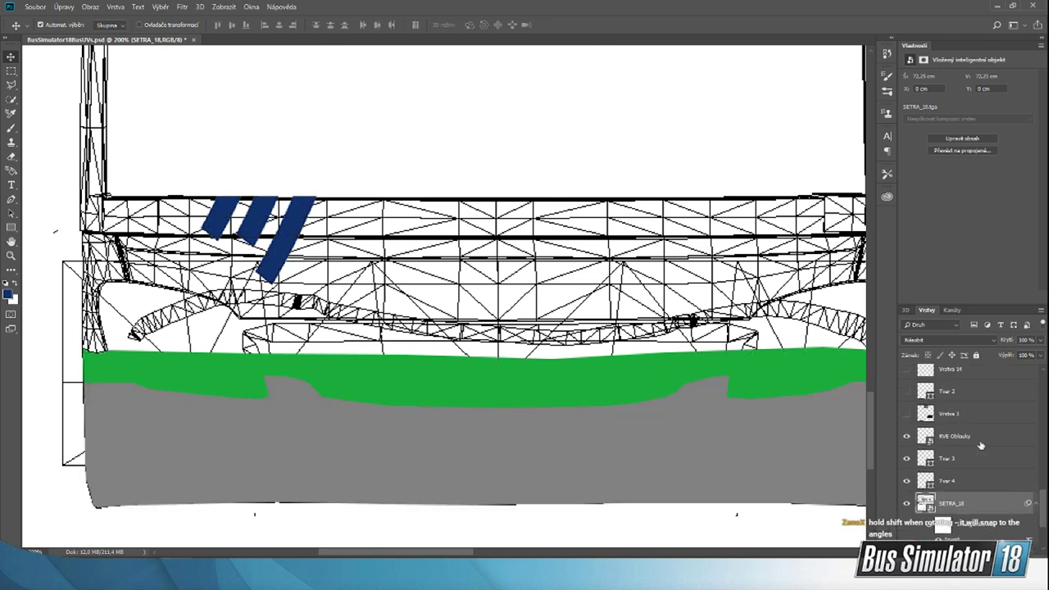
pyautogui.click(981, 439)
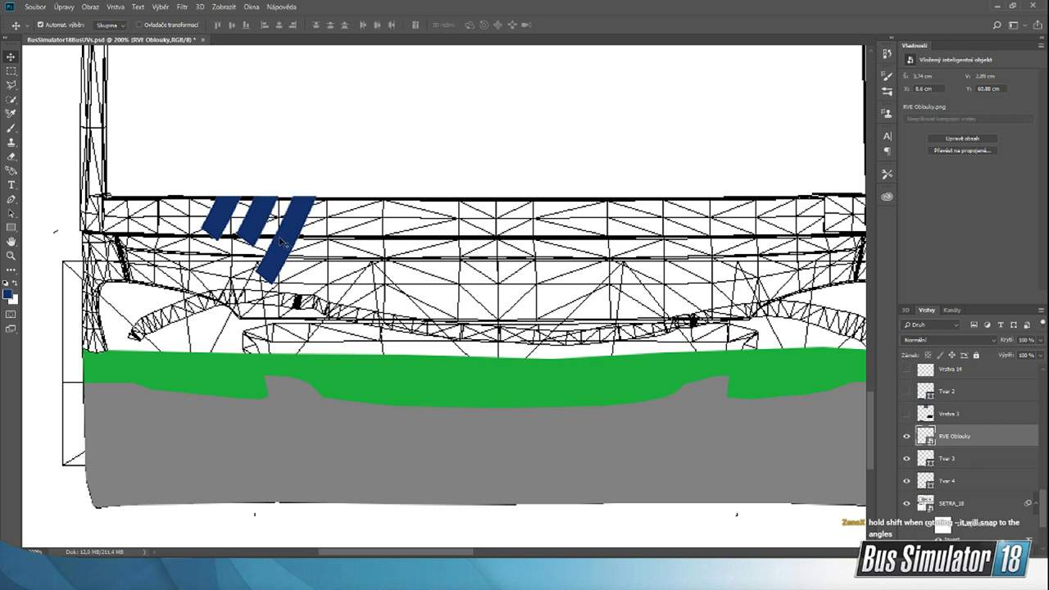
pyautogui.moveTo(280, 240); pyautogui.dragTo(279, 243)
# Step: Bring the SETRA_18 wireframe layer back above the Tvar 1 layer
pyautogui.moveTo(999, 507); pyautogui.dragTo(989, 380)
pyautogui.scroll(5, 993, 436)
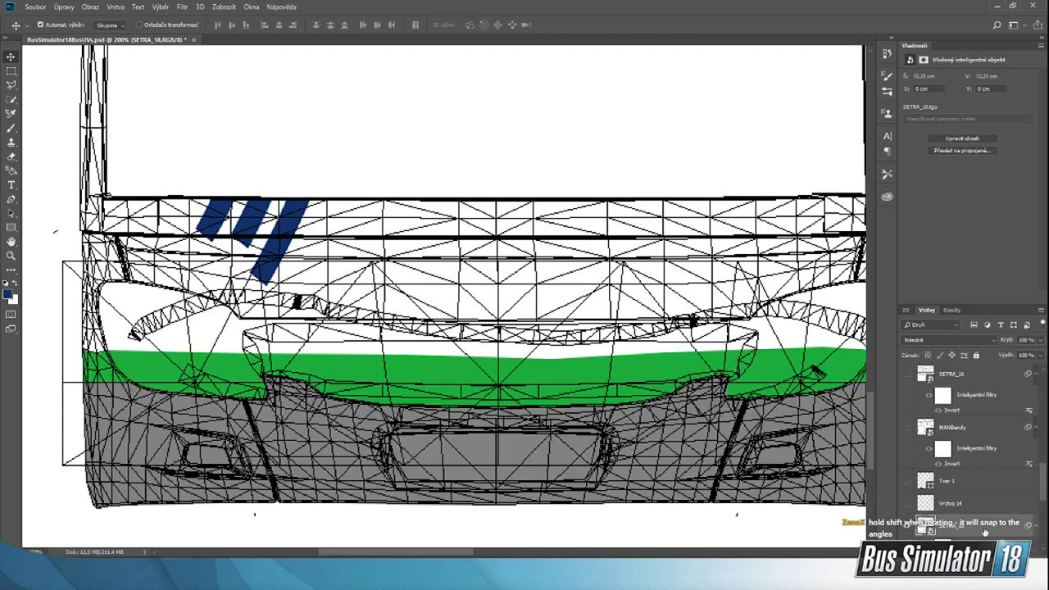
pyautogui.moveTo(984, 532); pyautogui.dragTo(983, 477)
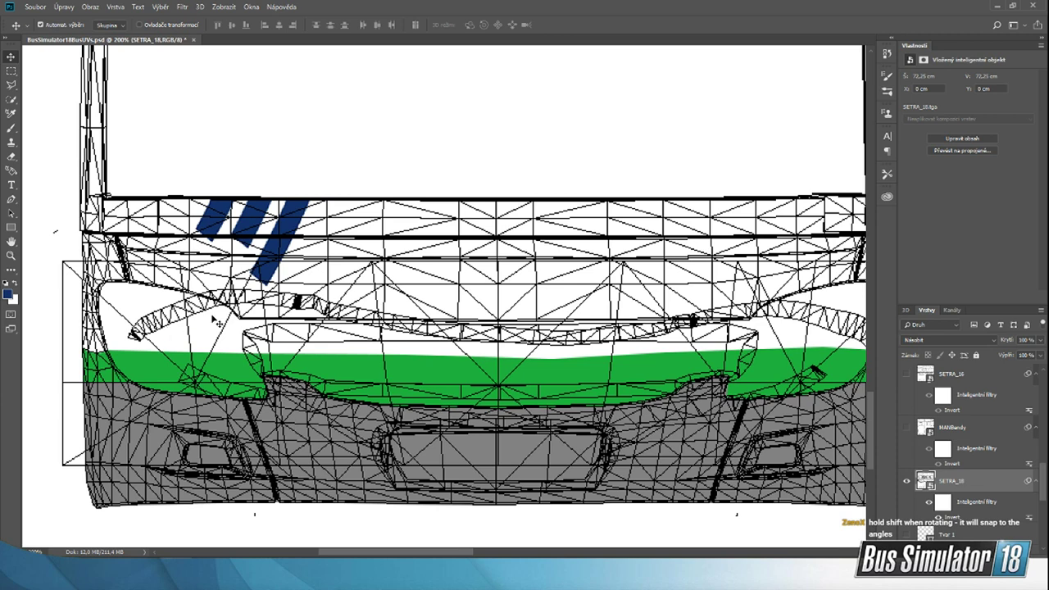
# Step: Check the lettering and logo layout on the bus front in the setra-s315ul reference photo
pyautogui.scroll(4, 217, 322)
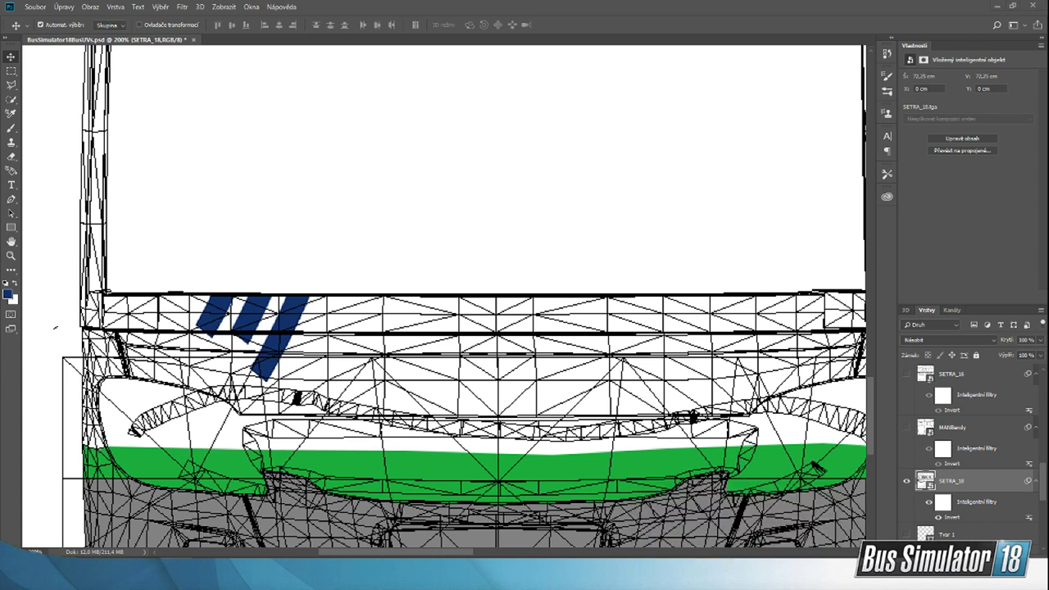
pyautogui.moveTo(121, 574)
pyautogui.click(744, 572)
pyautogui.click(743, 539)
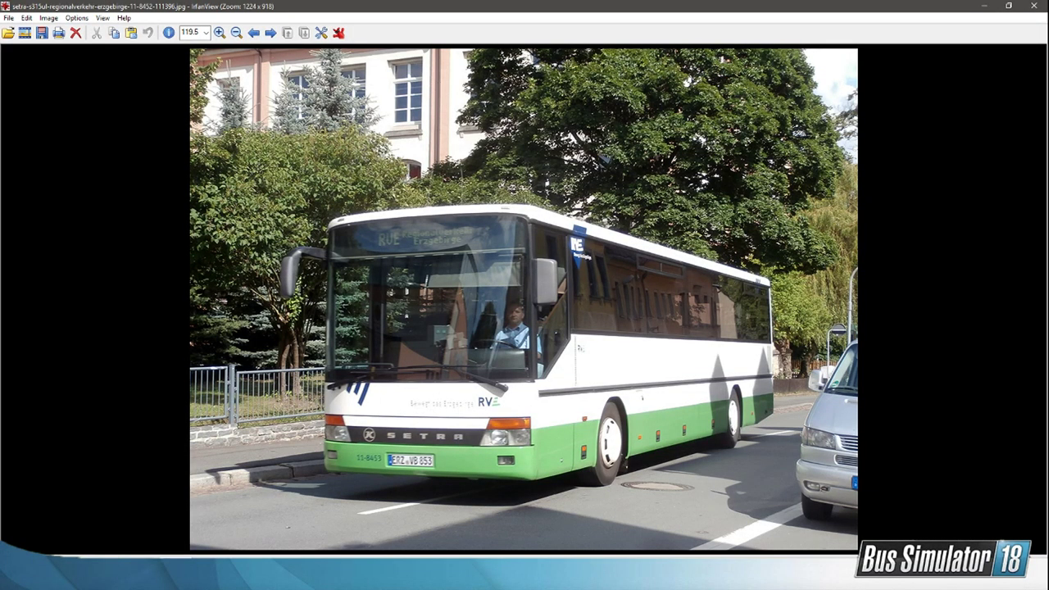
pyautogui.click(983, 6)
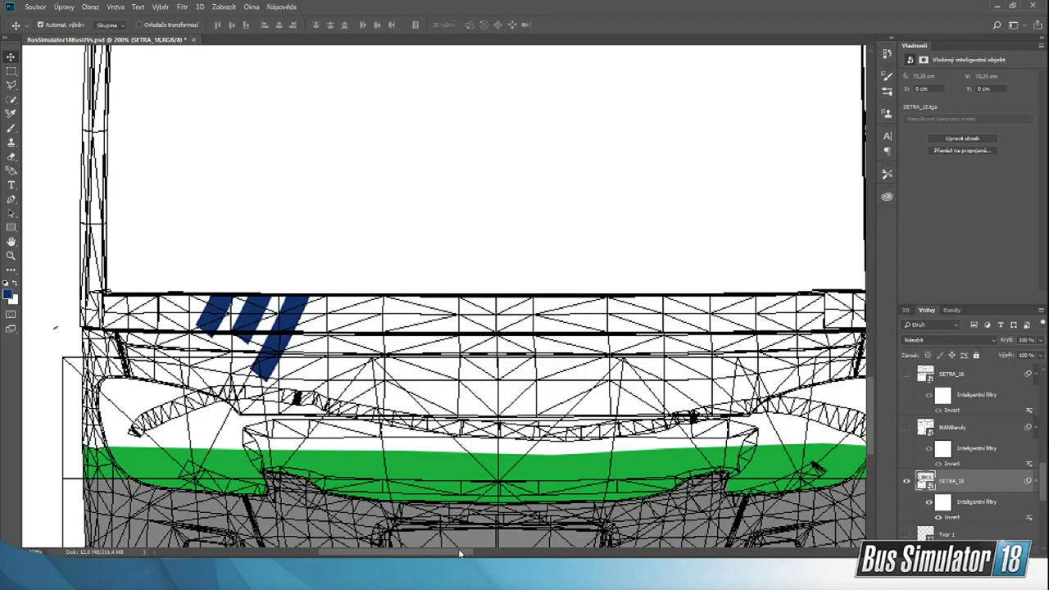
# Step: Place the Bewegt slogan image from the StreamPodklady folder below the windscreen and scale it down to about 36%
pyautogui.moveTo(458, 553); pyautogui.dragTo(483, 556)
pyautogui.hotkey('alt', 'Tab')
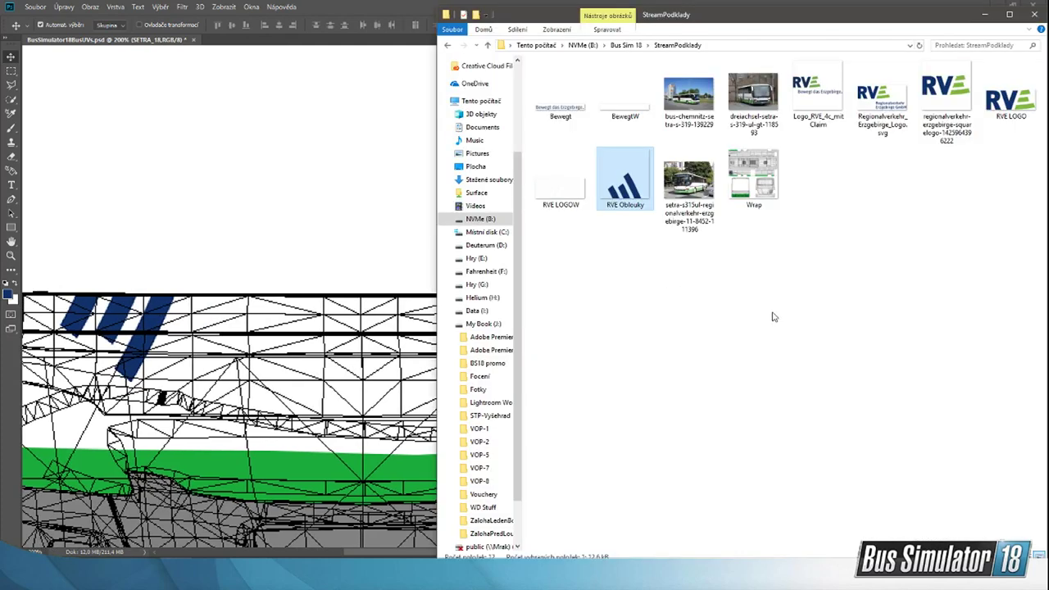
pyautogui.click(772, 316)
pyautogui.click(734, 573)
pyautogui.moveTo(752, 540)
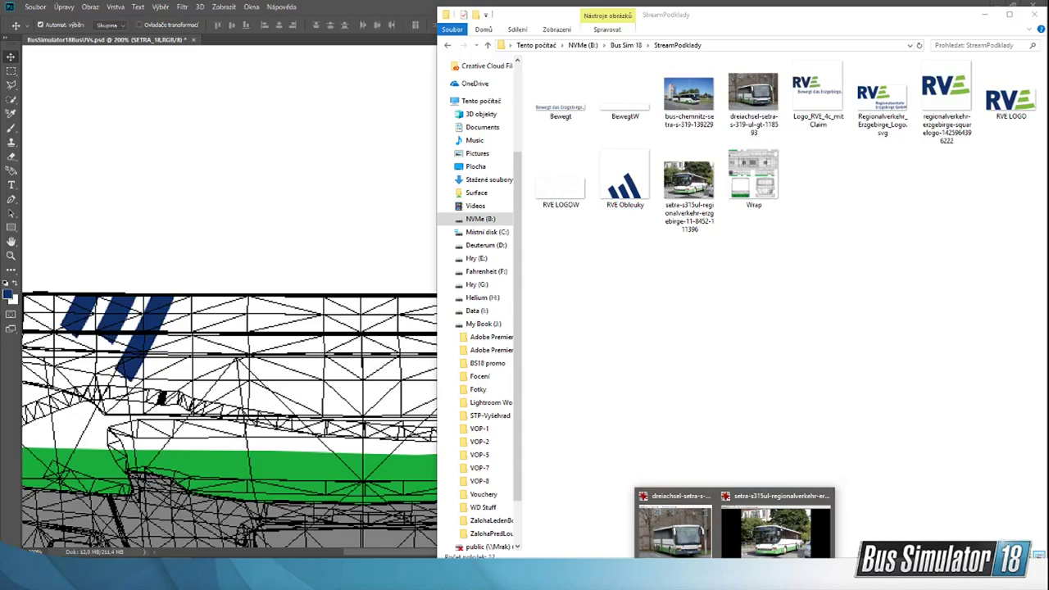
pyautogui.click(871, 309)
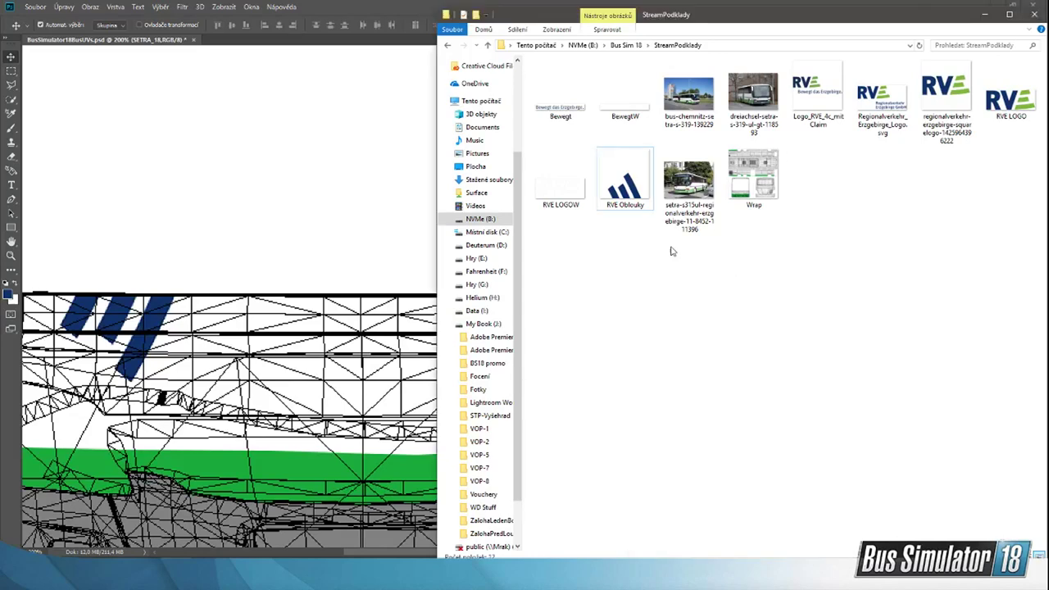
pyautogui.moveTo(566, 92); pyautogui.dragTo(321, 324)
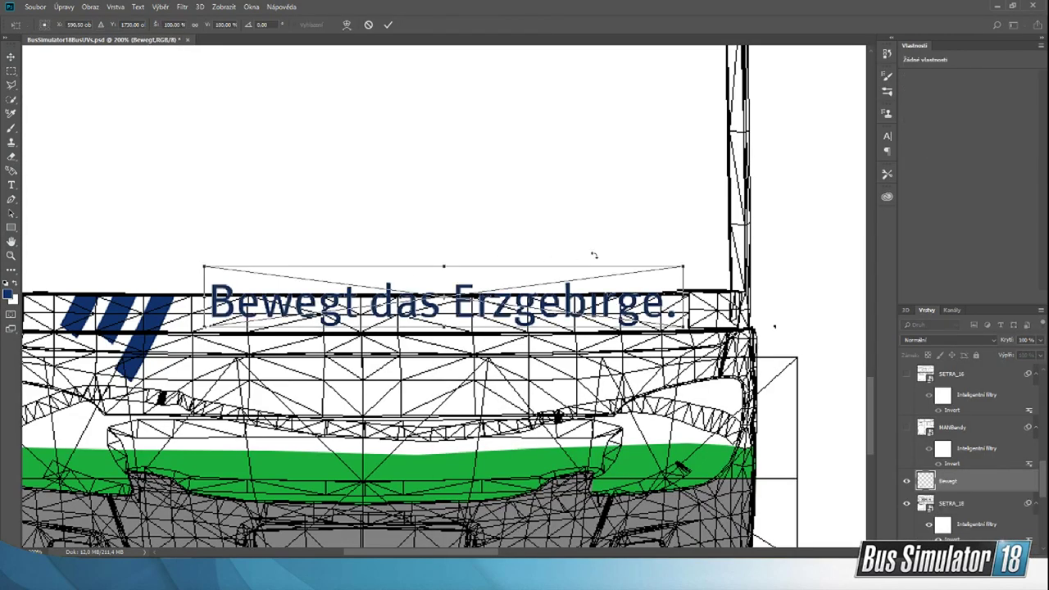
pyautogui.moveTo(684, 266); pyautogui.dragTo(541, 353)
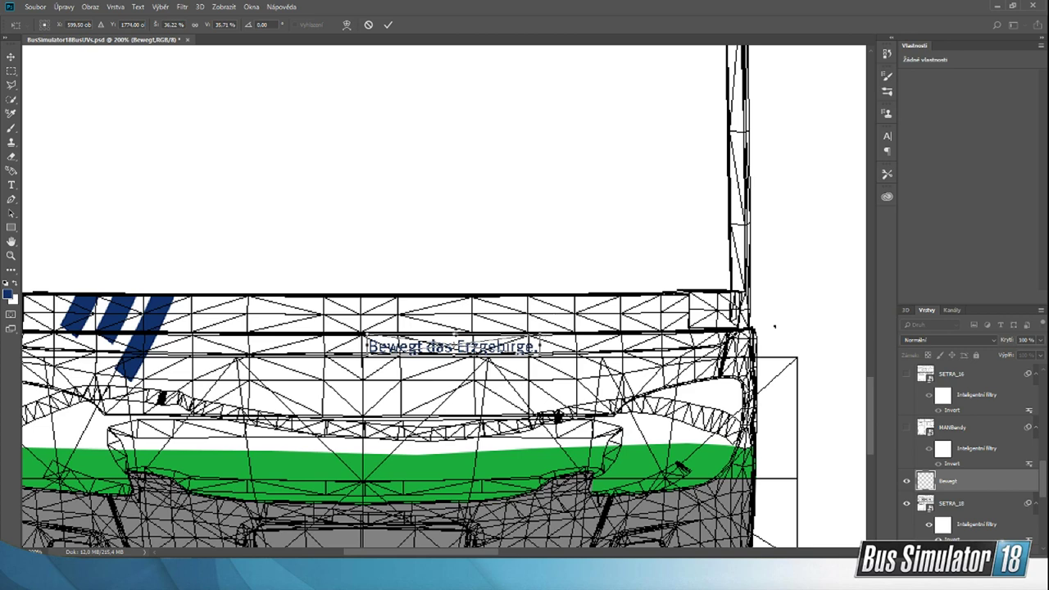
# Step: Compare the slogan with the setra-s315ul reference photo and confirm its placement on the bus front
pyautogui.click(776, 524)
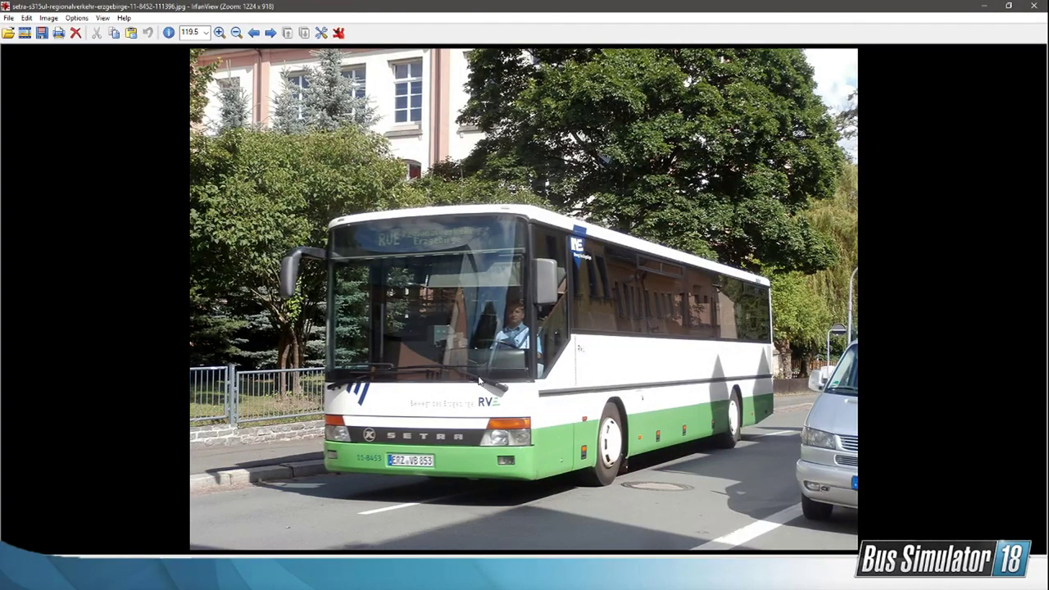
pyautogui.hotkey('alt', 'Tab')
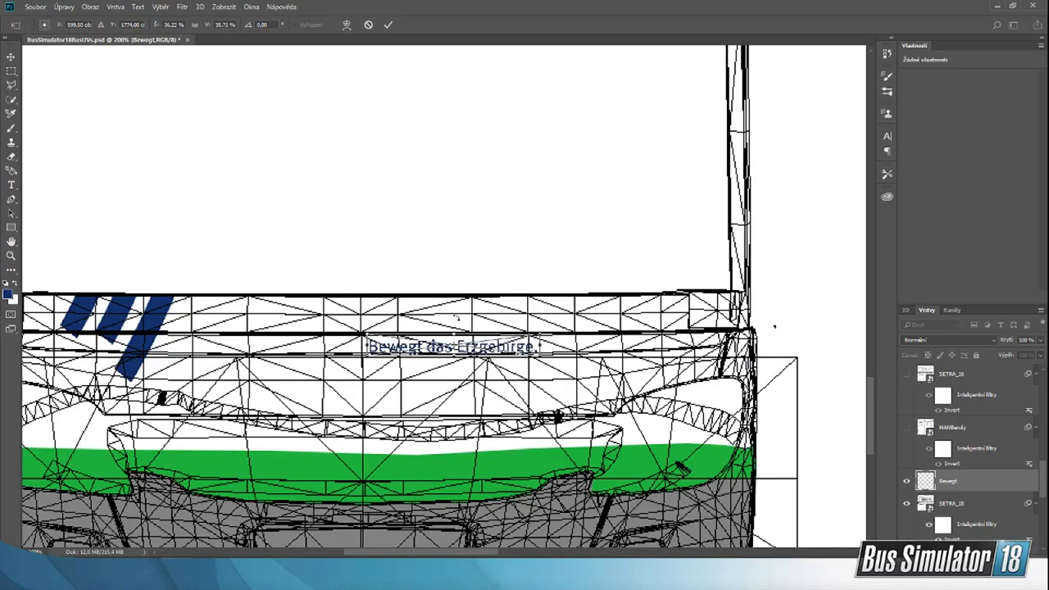
pyautogui.click(11, 56)
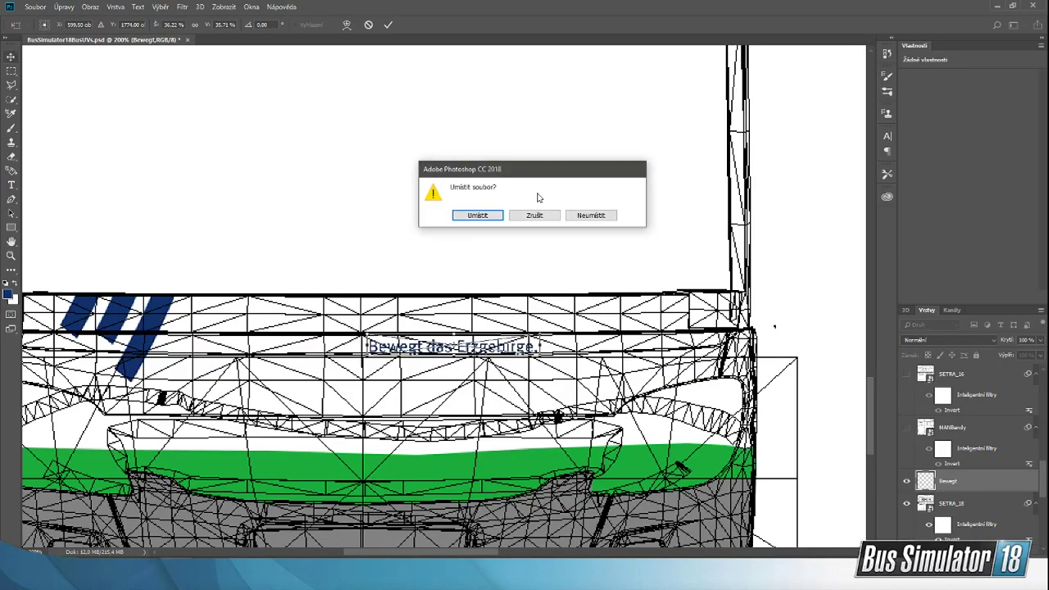
pyautogui.click(484, 215)
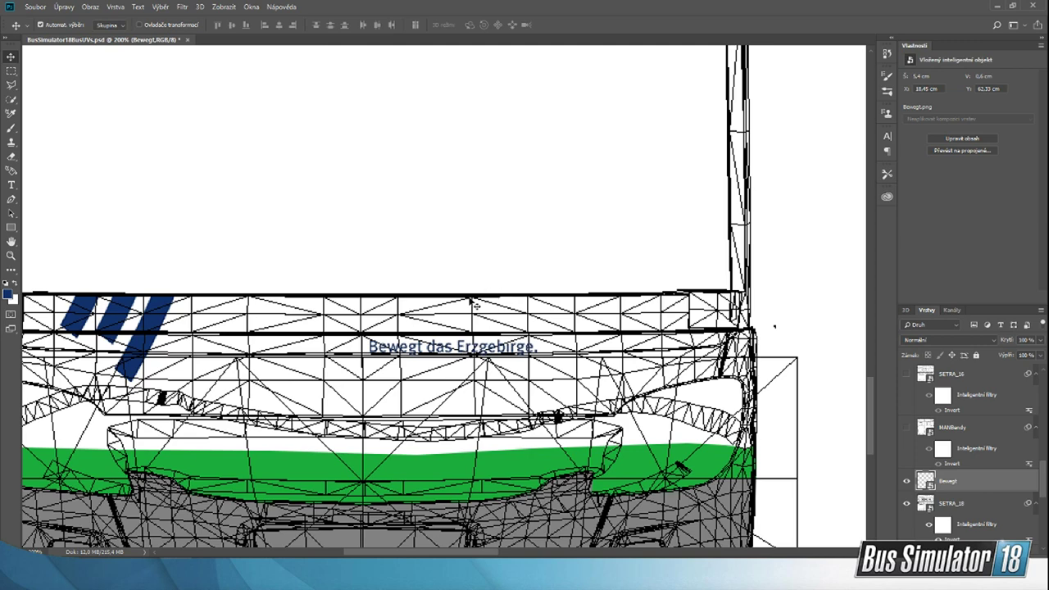
# Step: Place the RVE LOGO image from StreamPodklady, scale it to about 24% and position it just right of the slogan
pyautogui.click(672, 574)
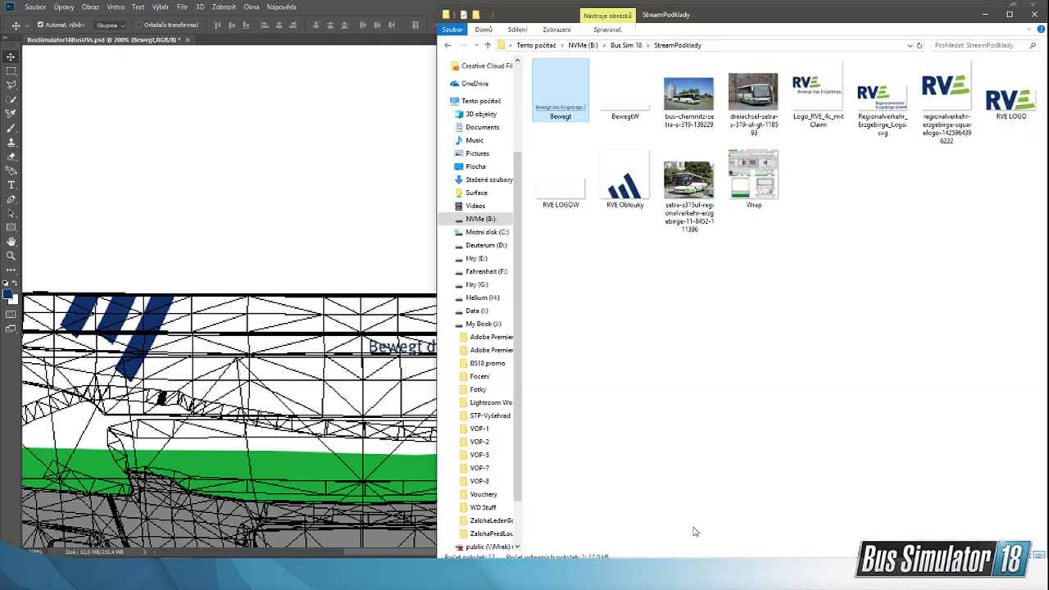
pyautogui.moveTo(1012, 91); pyautogui.dragTo(385, 245)
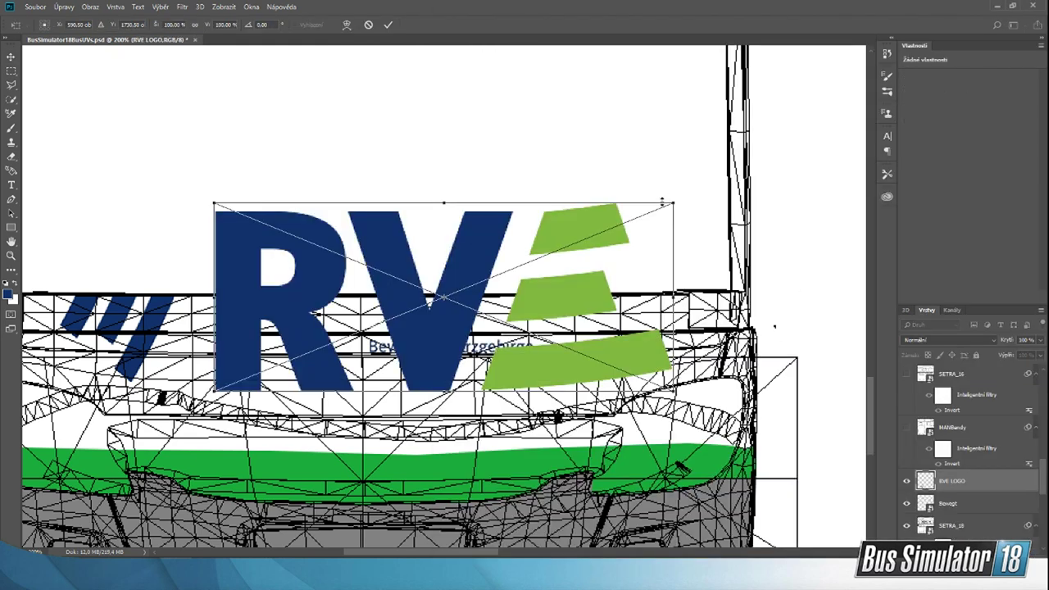
pyautogui.moveTo(673, 202); pyautogui.dragTo(347, 335)
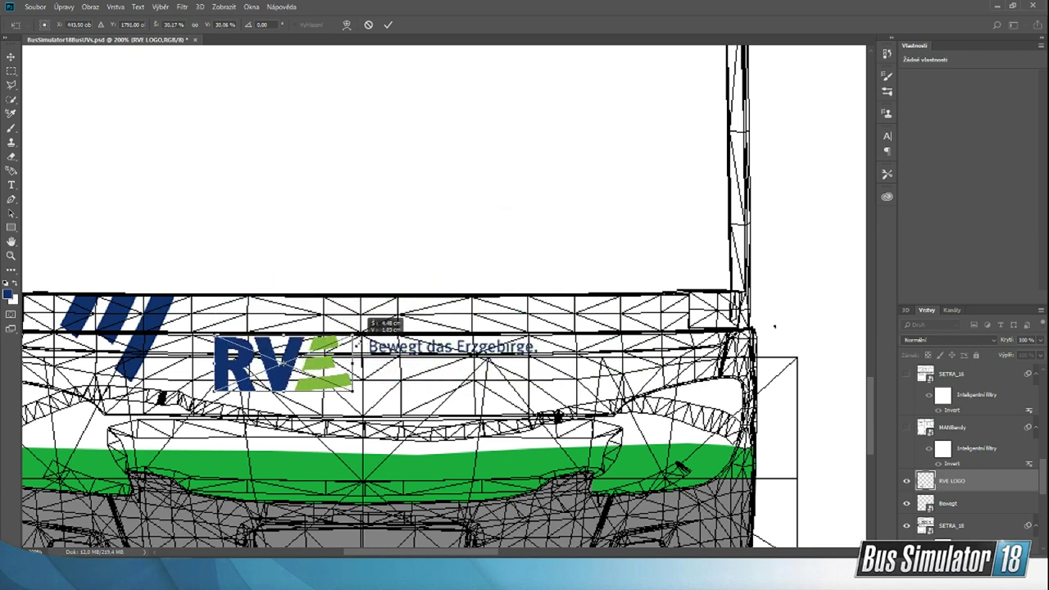
pyautogui.moveTo(281, 384); pyautogui.dragTo(608, 349)
pyautogui.keyDown('shift'); pyautogui.moveTo(681, 298); pyautogui.dragTo(654, 310); pyautogui.keyUp('shift')
pyautogui.moveTo(596, 342); pyautogui.dragTo(599, 336)
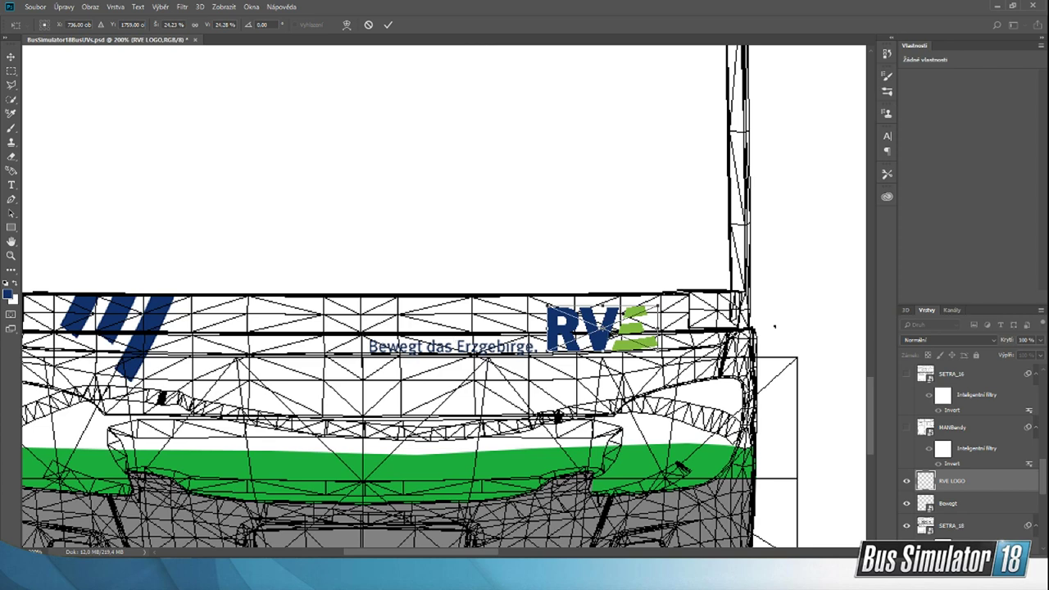
pyautogui.click(388, 25)
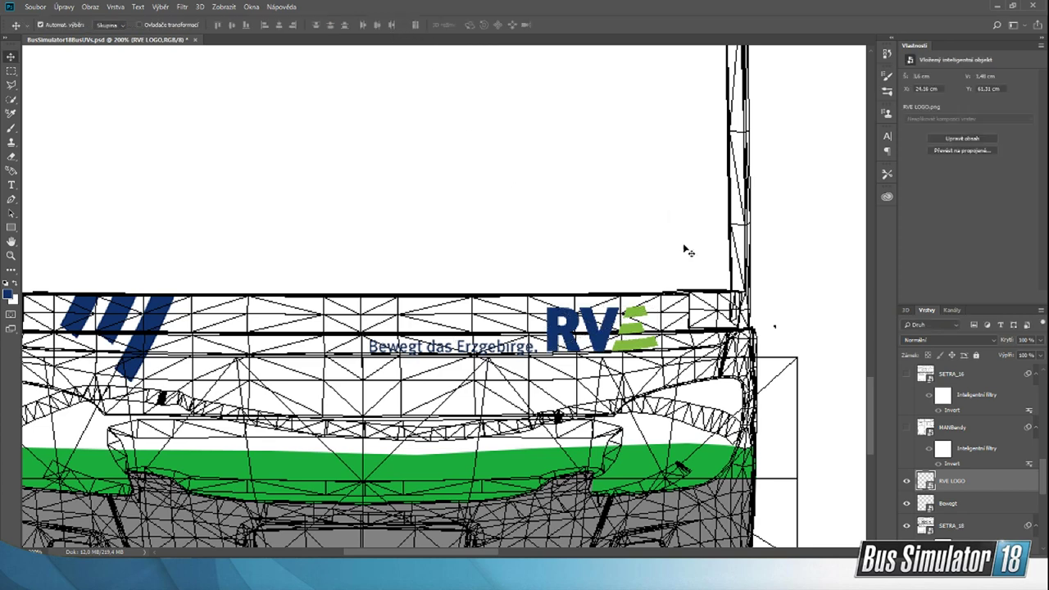
# Step: Hide the SETRA_18 wireframe template layer so that only the livery artwork is shown
pyautogui.scroll(2, 370, 254)
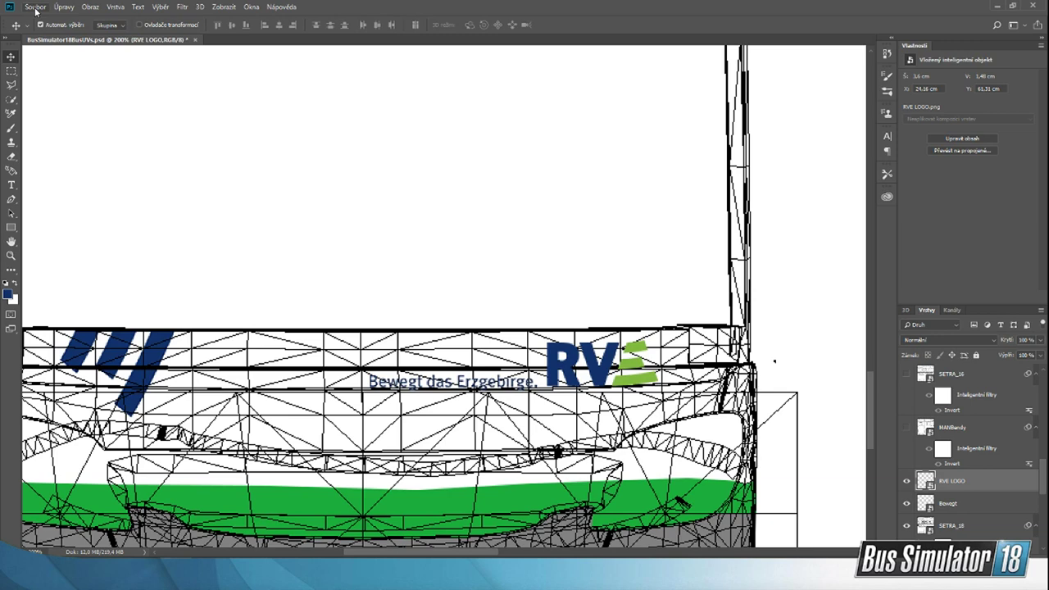
pyautogui.scroll(-2, 930, 478)
pyautogui.click(907, 482)
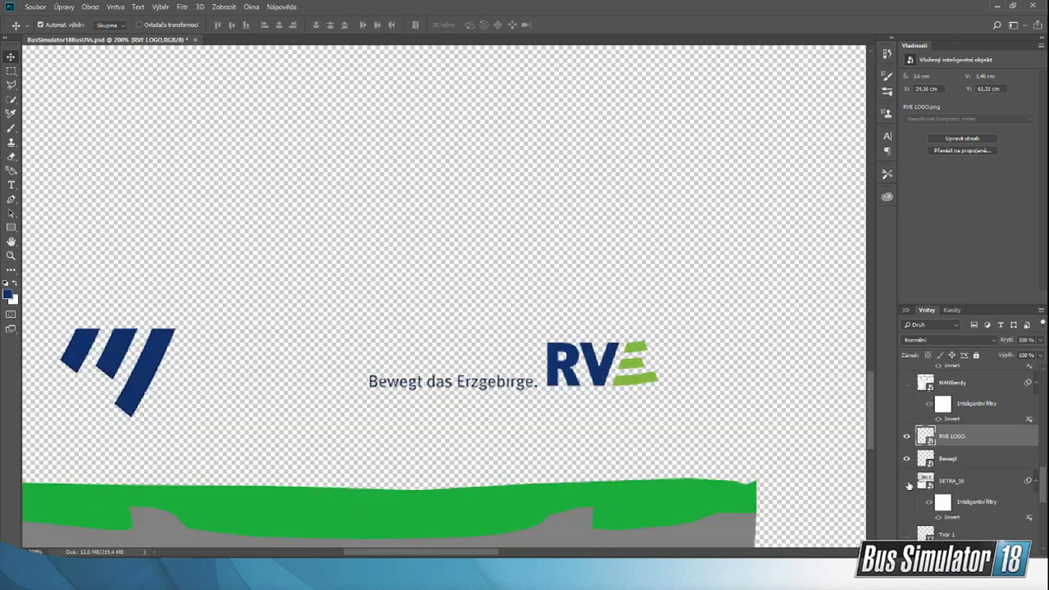
pyautogui.scroll(-2, 910, 483)
pyautogui.scroll(-4, 399, 351)
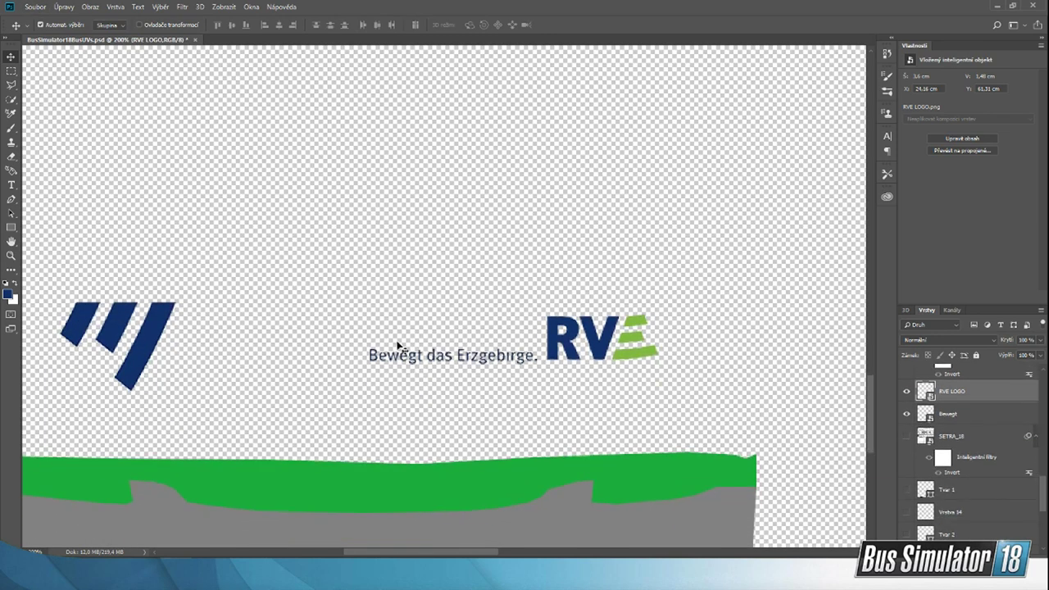
# Step: Save the livery as a PNG over Wrap in the StreamPodklady folder, using the large-file fastest-saving option
pyautogui.click(36, 6)
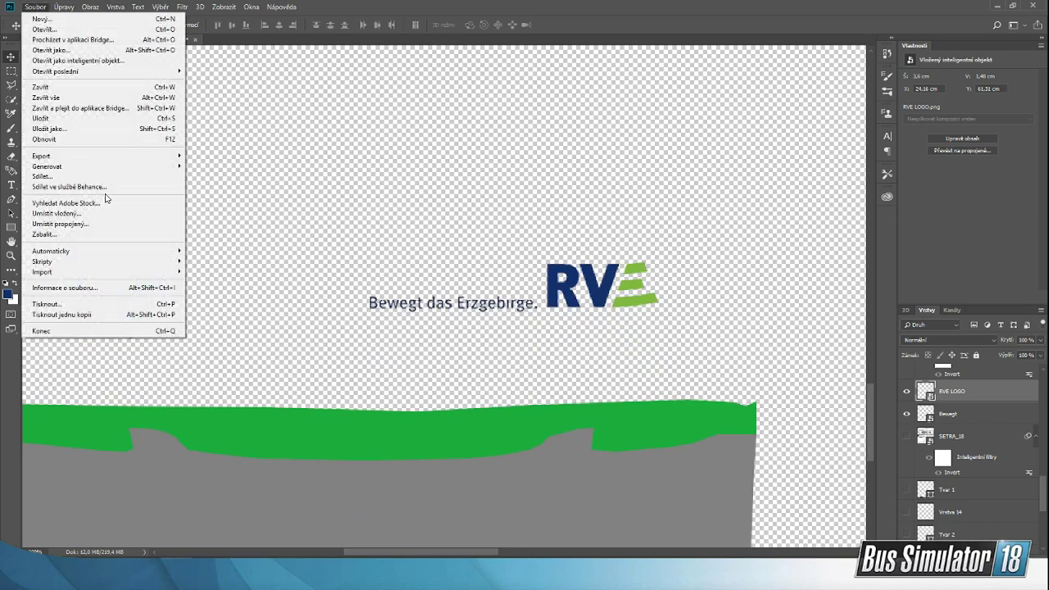
pyautogui.click(126, 129)
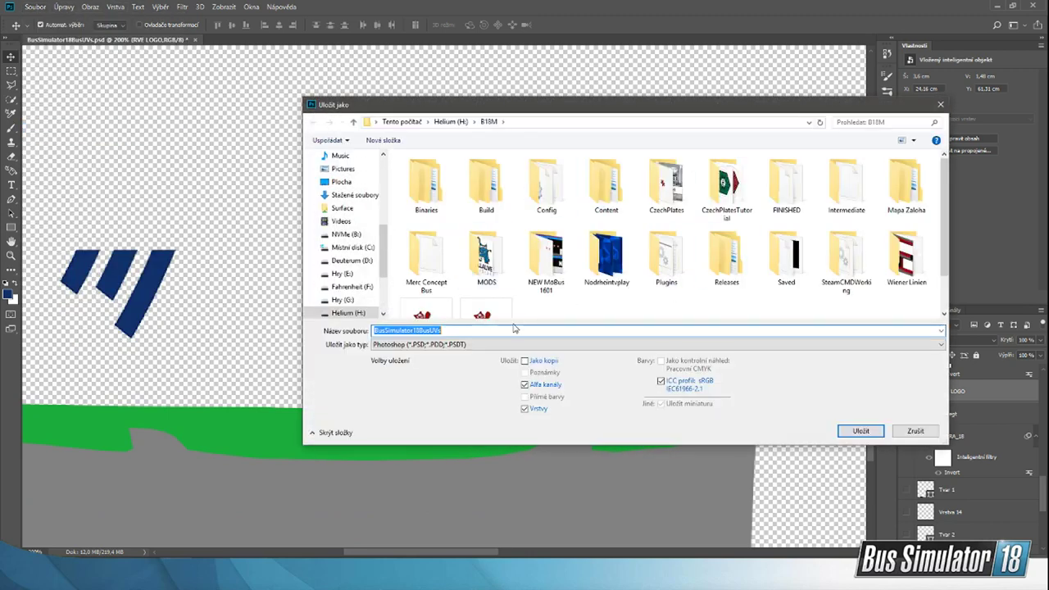
pyautogui.click(484, 345)
pyautogui.click(459, 468)
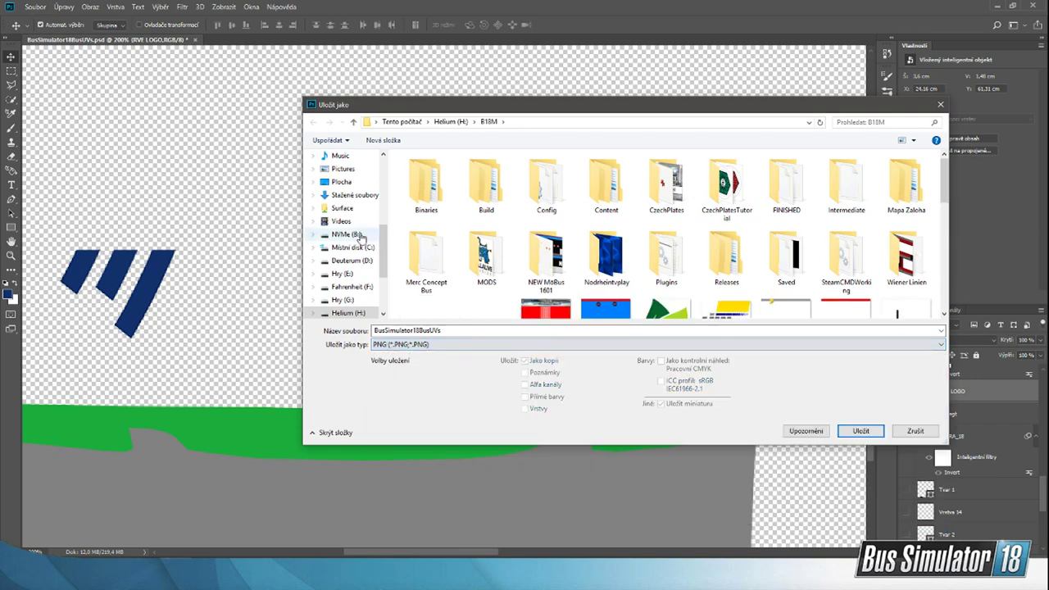
pyautogui.click(346, 234)
pyautogui.doubleClick(432, 250)
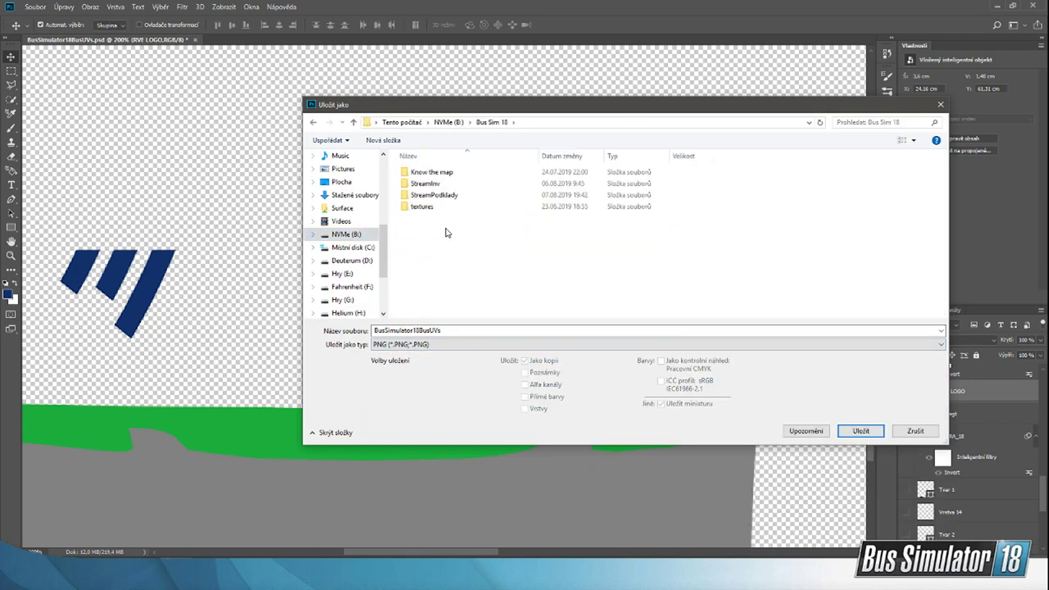
pyautogui.click(448, 197)
pyautogui.doubleClick(449, 198)
pyautogui.click(854, 187)
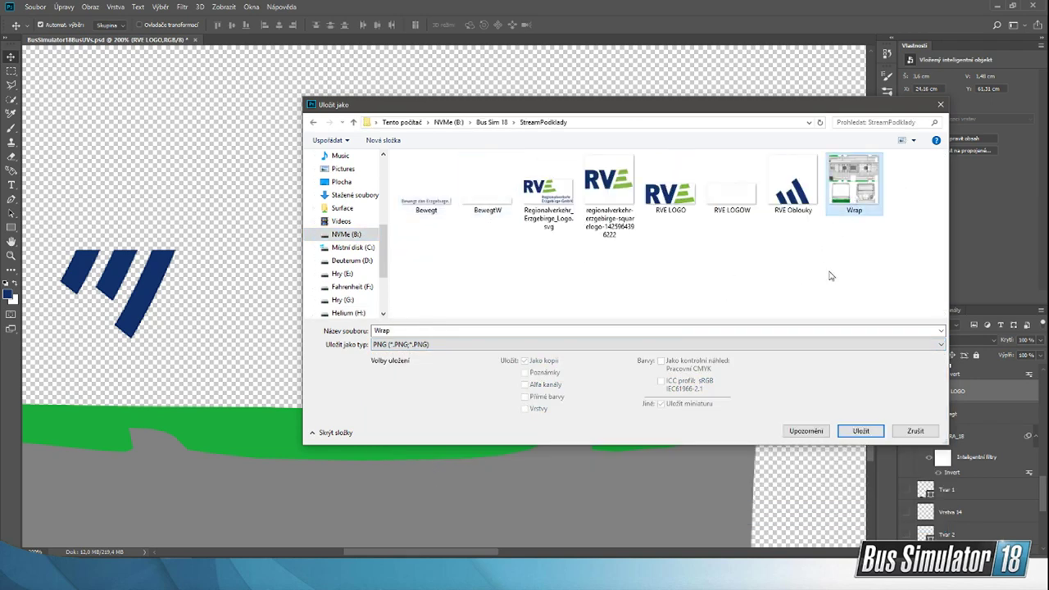
pyautogui.click(859, 440)
pyautogui.click(542, 289)
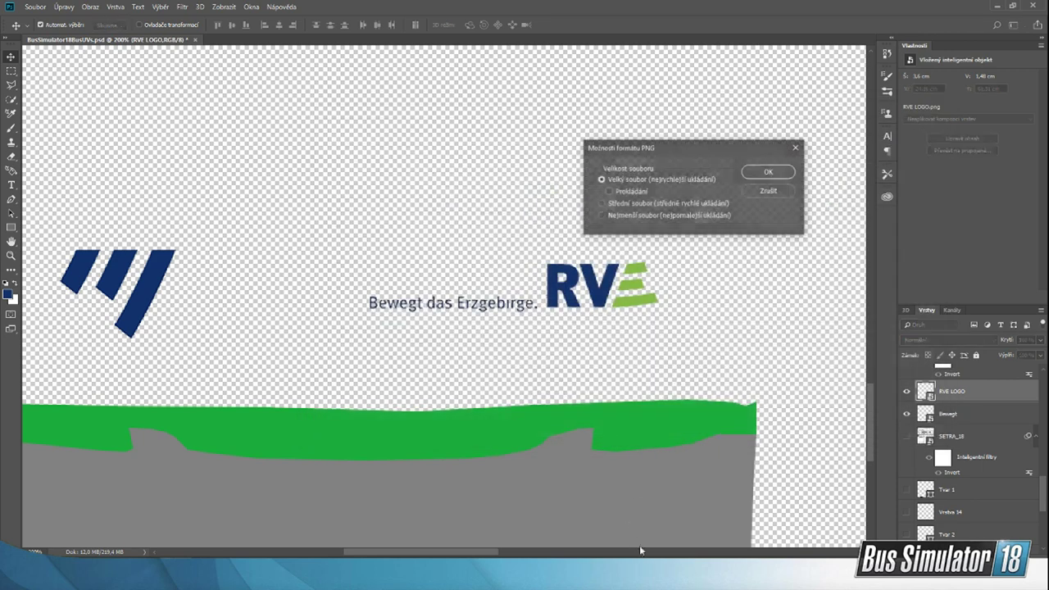
pyautogui.click(769, 171)
# Step: Switch to the Unreal editor, close the open mod info window, and reimport and save the LivestreamW wrap texture
pyautogui.click(715, 572)
pyautogui.click(749, 541)
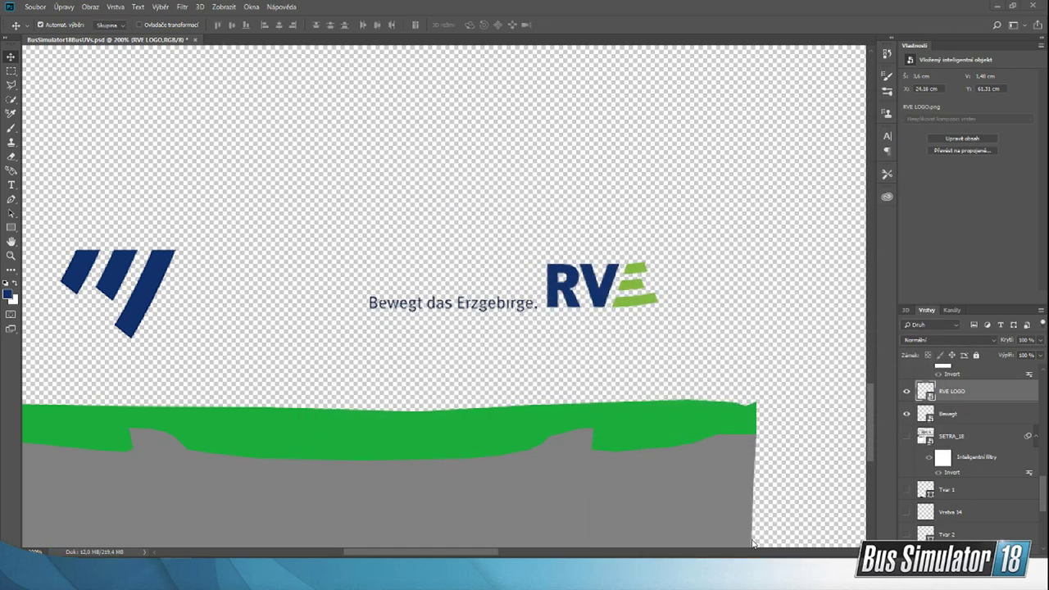
pyautogui.click(963, 45)
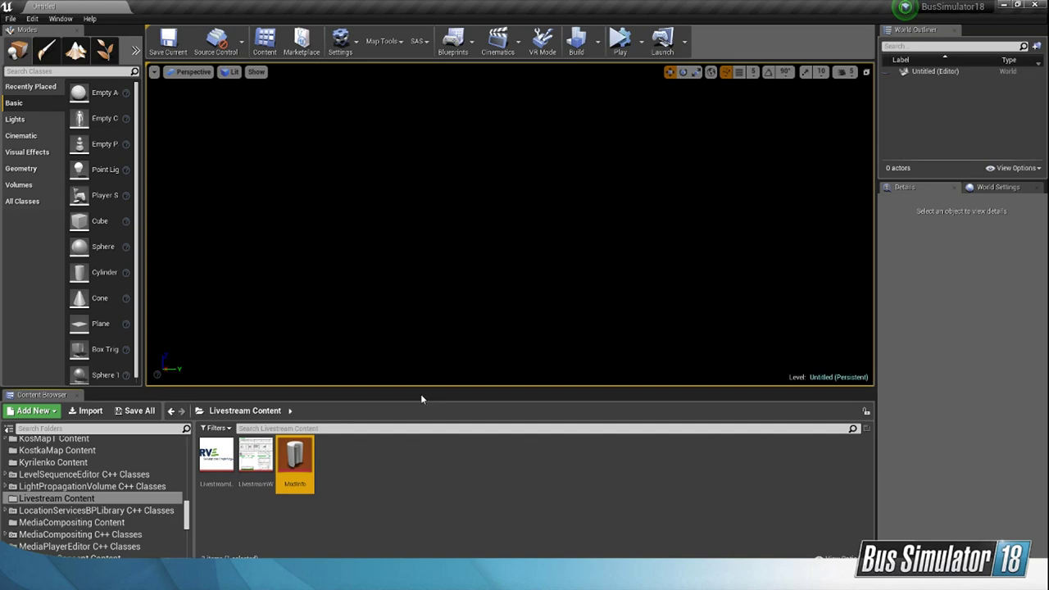
pyautogui.doubleClick(255, 454)
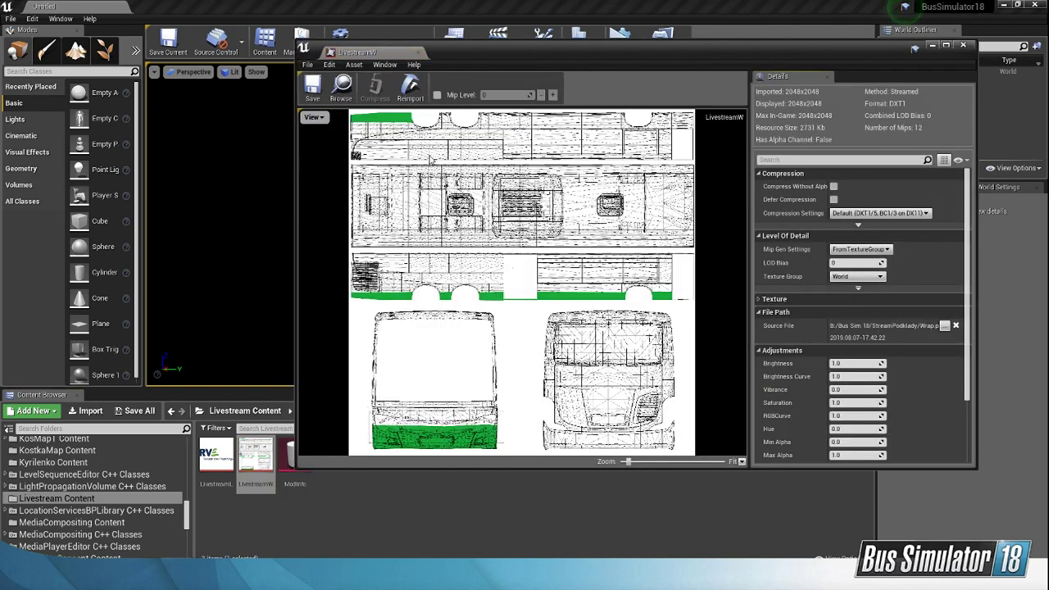
pyautogui.click(410, 94)
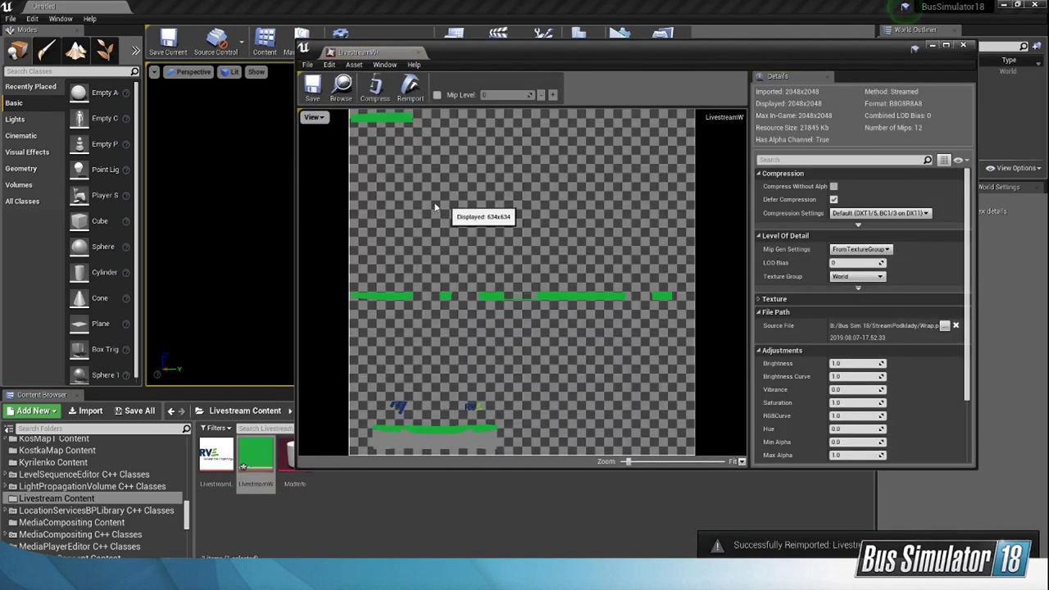
pyautogui.click(312, 86)
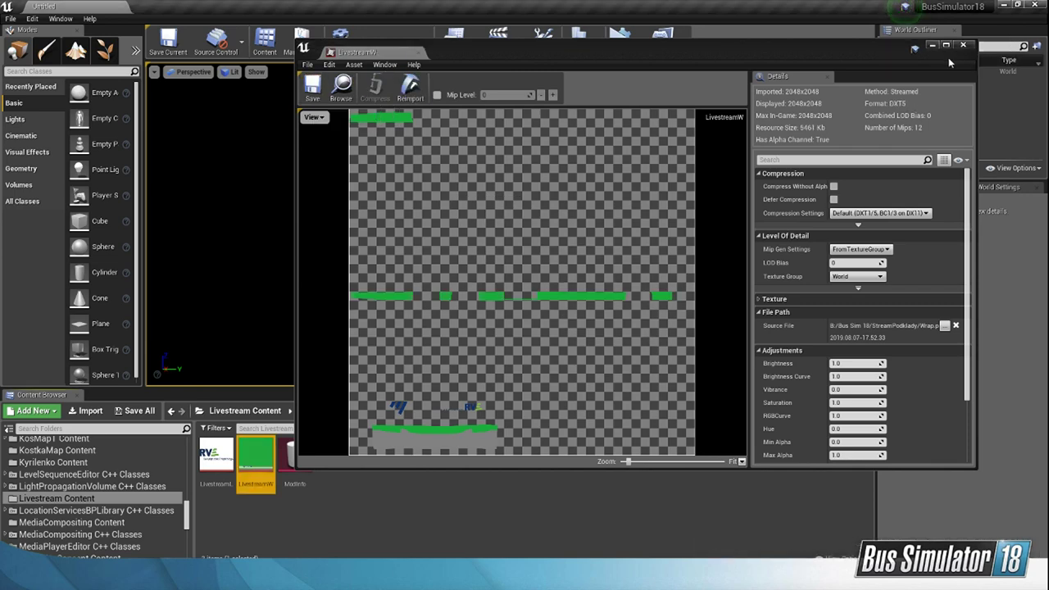
pyautogui.click(963, 45)
# Step: Open the ModInfo asset in Livestream Content and cook the mod
pyautogui.doubleClick(295, 455)
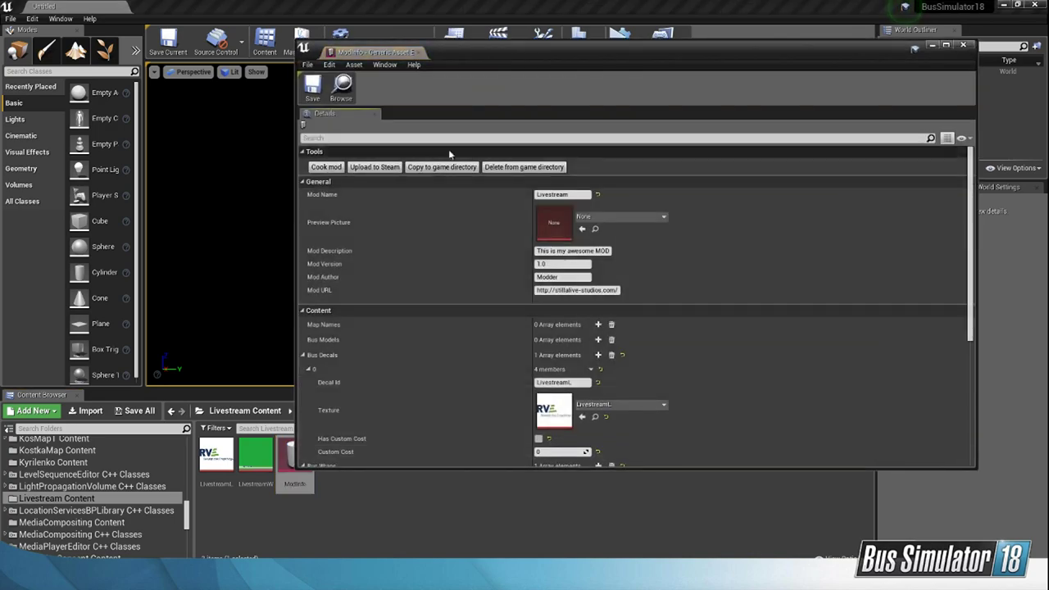
pyautogui.click(335, 167)
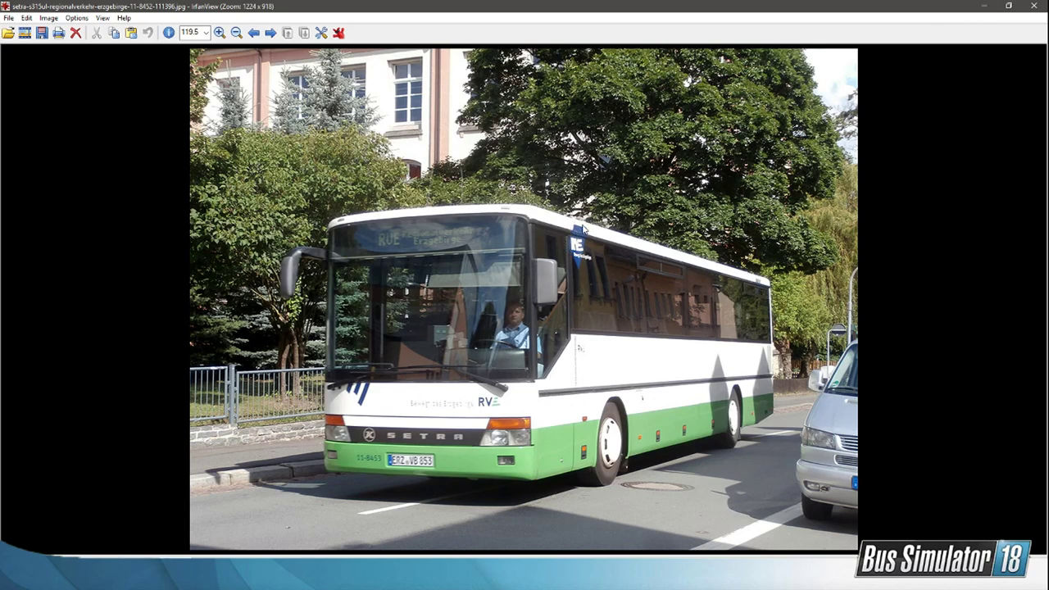
# Step: Compare the livery details in the dreiachsel-setra-s-319-ul-gt and setra-s315ul reference photos
pyautogui.click(736, 577)
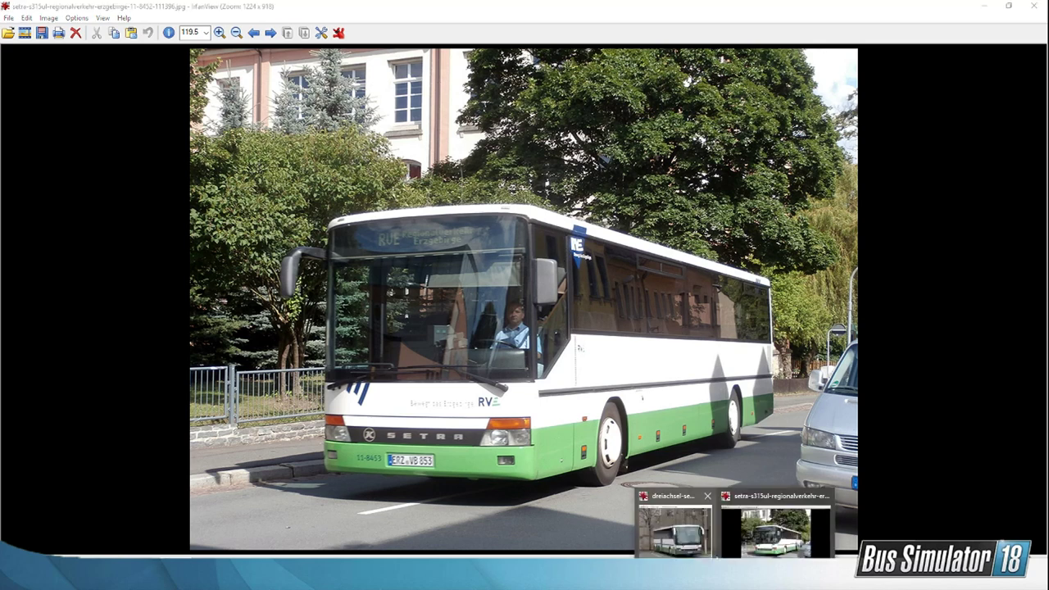
pyautogui.click(691, 541)
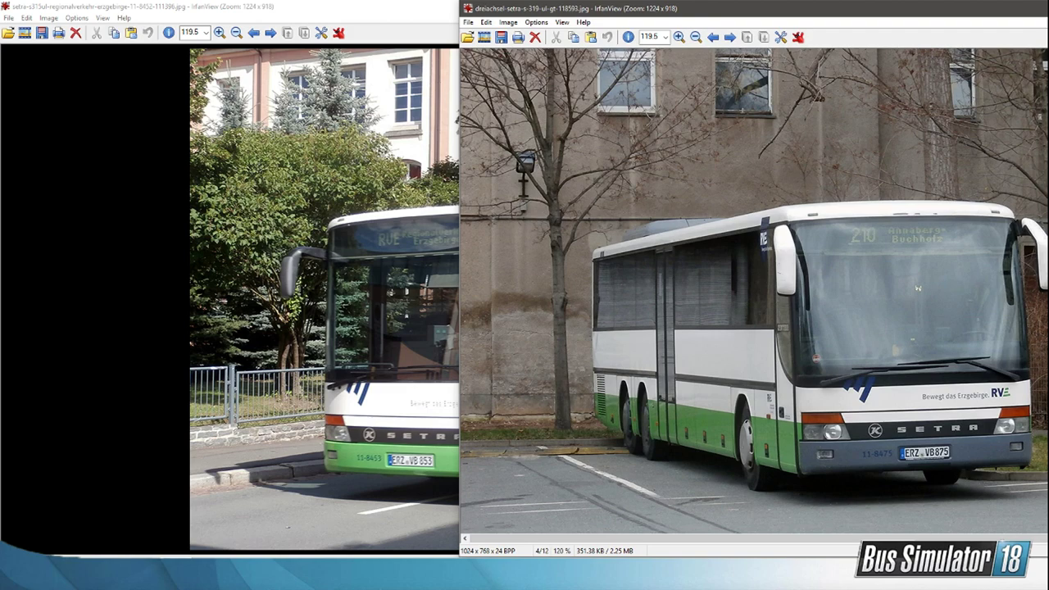
pyautogui.click(710, 575)
pyautogui.click(772, 539)
# Step: Back in the Unreal editor, copy the cooked Livestream mod to the game directory and launch Bus Simulator 18 from Steam
pyautogui.click(737, 575)
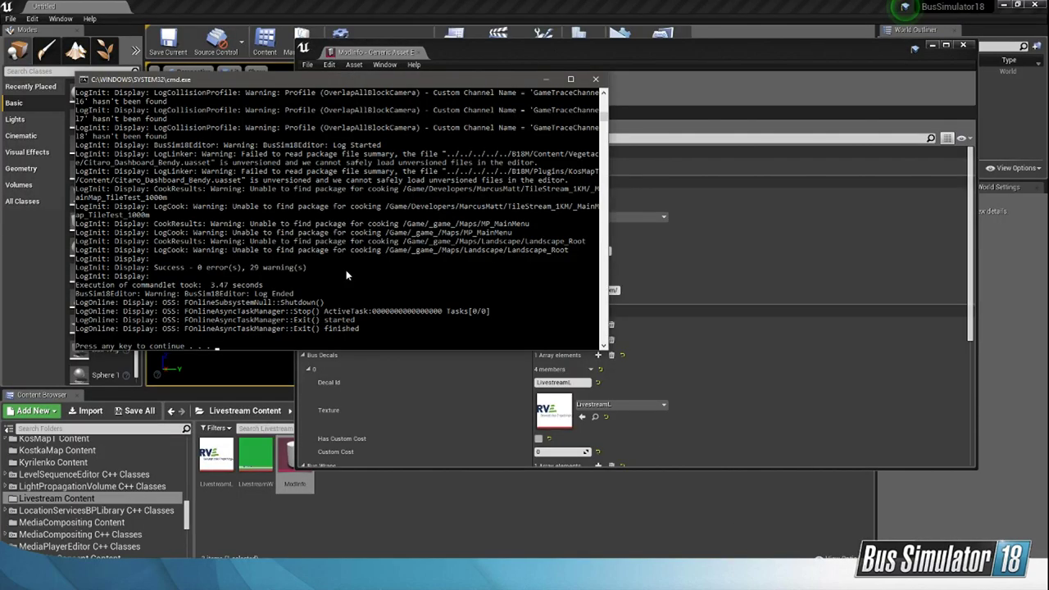
pyautogui.press('Return')
pyautogui.click(448, 177)
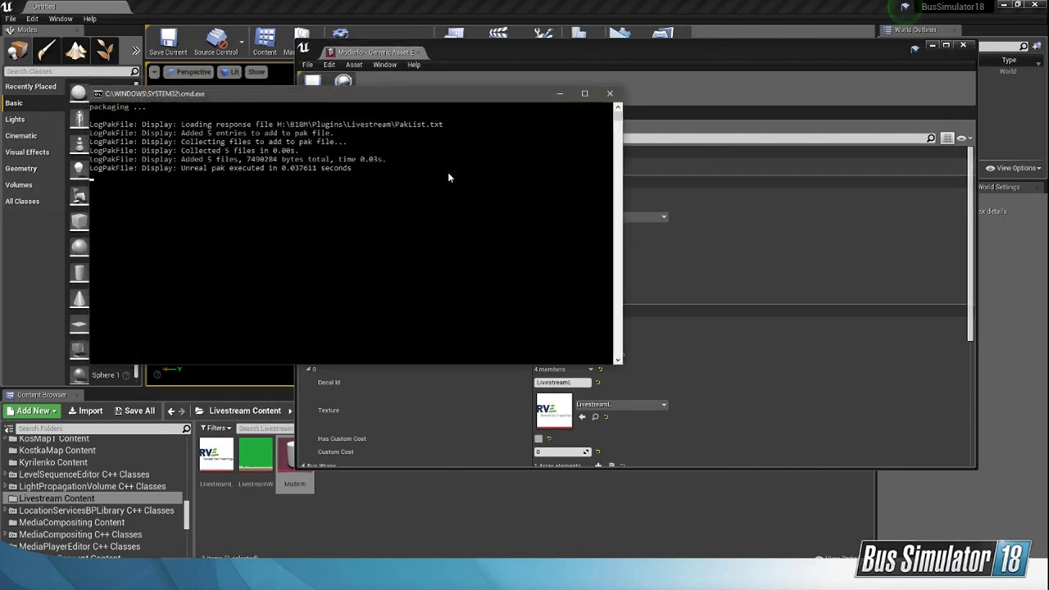
pyautogui.press('Return')
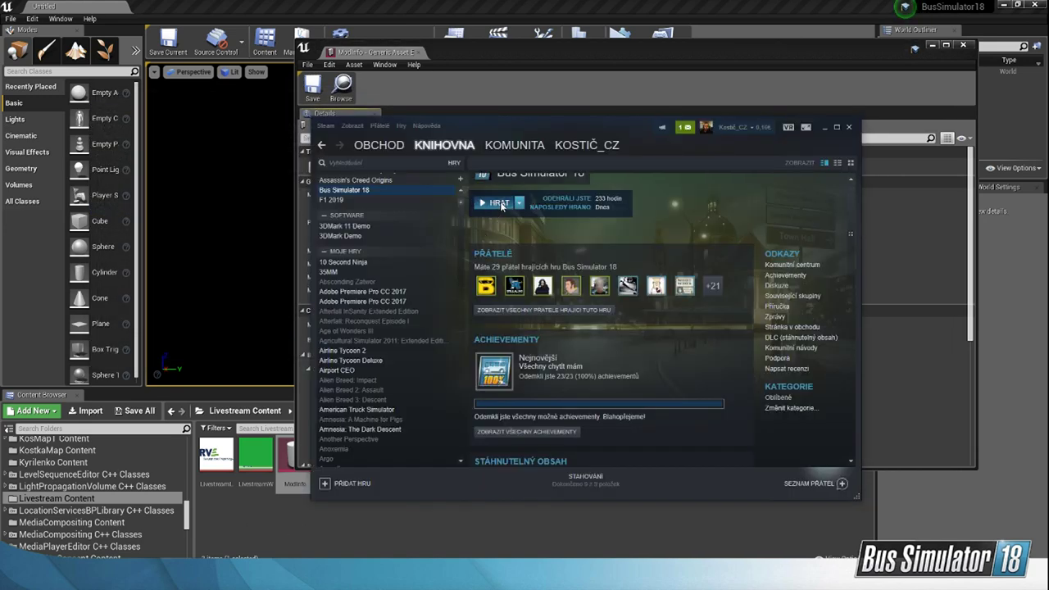
pyautogui.click(498, 203)
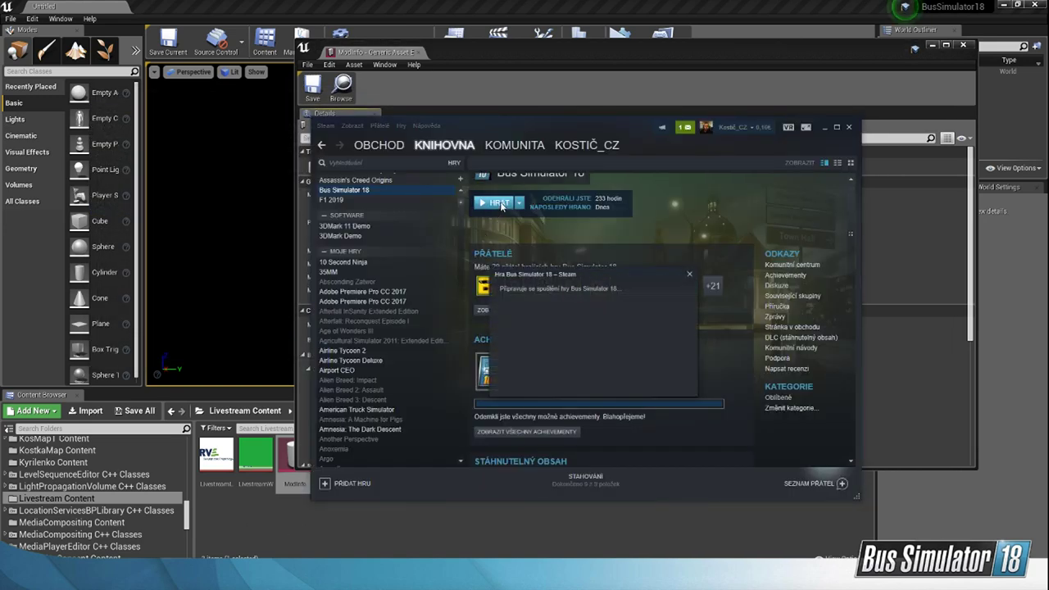
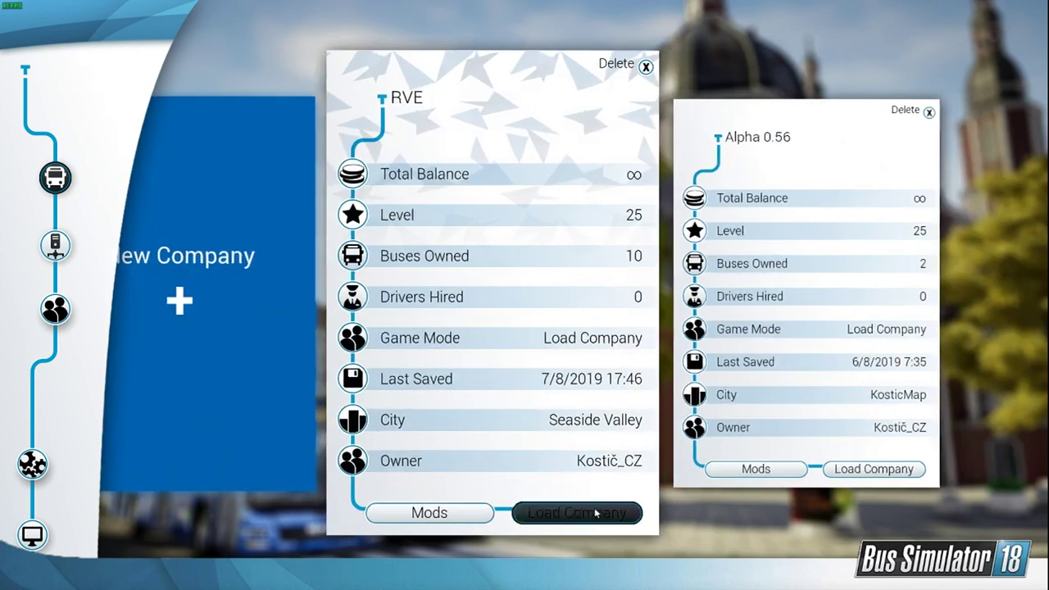
# Step: Load the RVE company, find the three-axle SETRA bus in the bus garage and open its customization
pyautogui.click(593, 507)
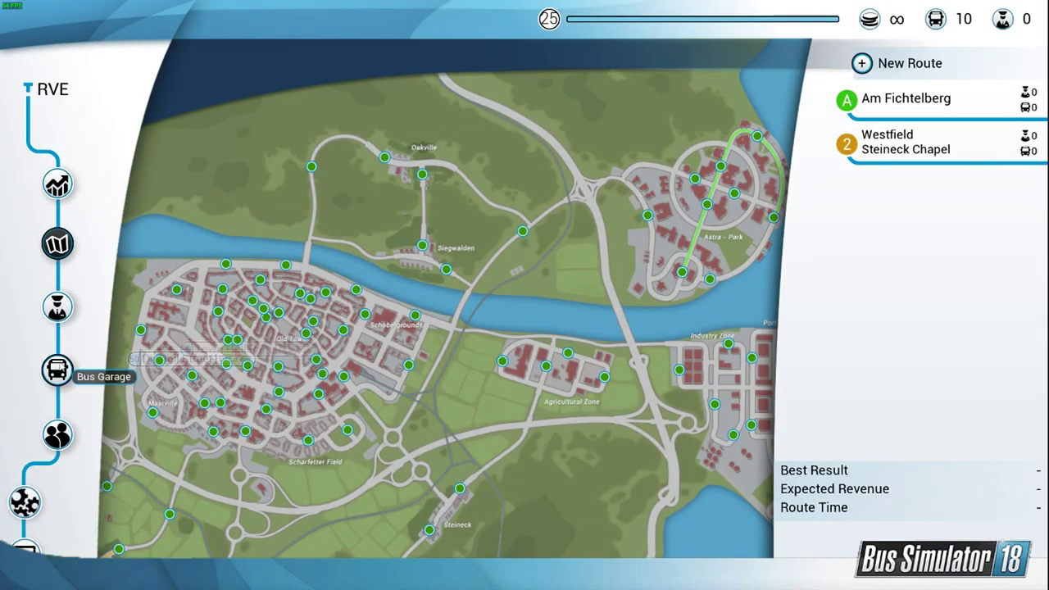
pyautogui.click(58, 371)
pyautogui.click(788, 543)
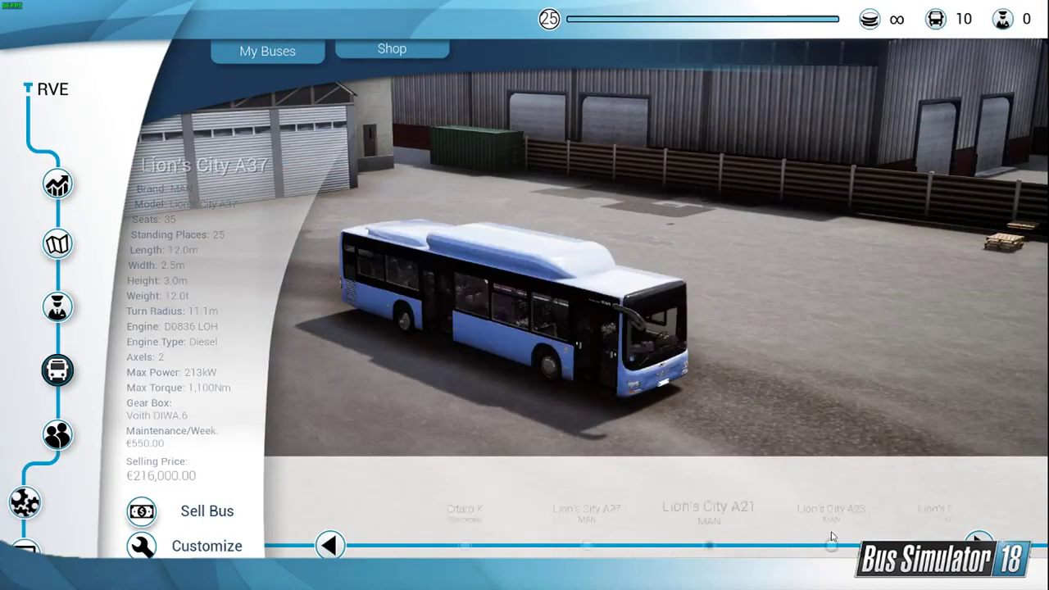
pyautogui.click(788, 543)
pyautogui.click(788, 543)
pyautogui.click(907, 544)
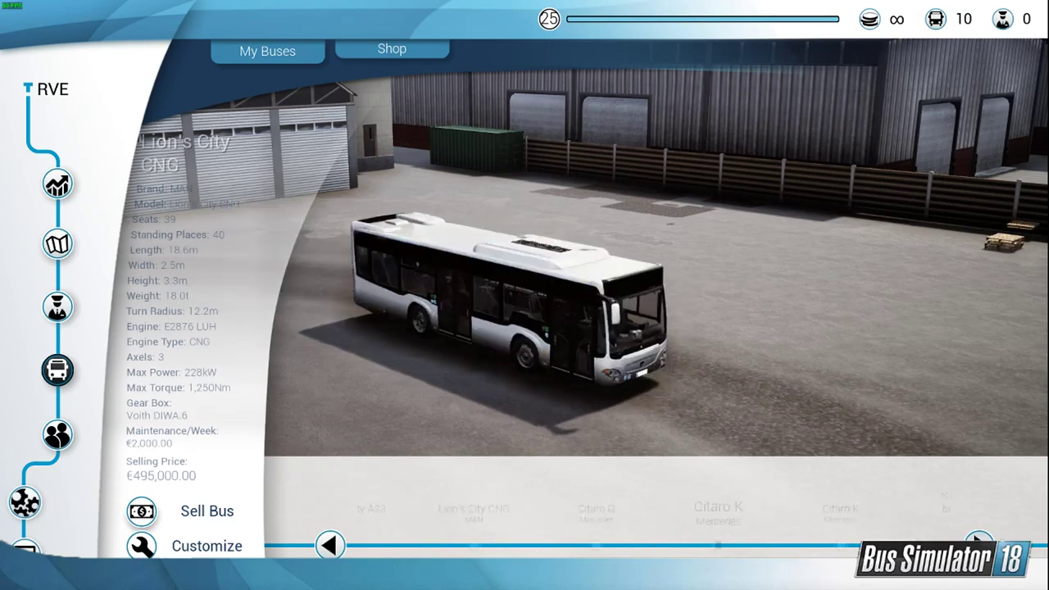
pyautogui.click(908, 544)
pyautogui.click(200, 554)
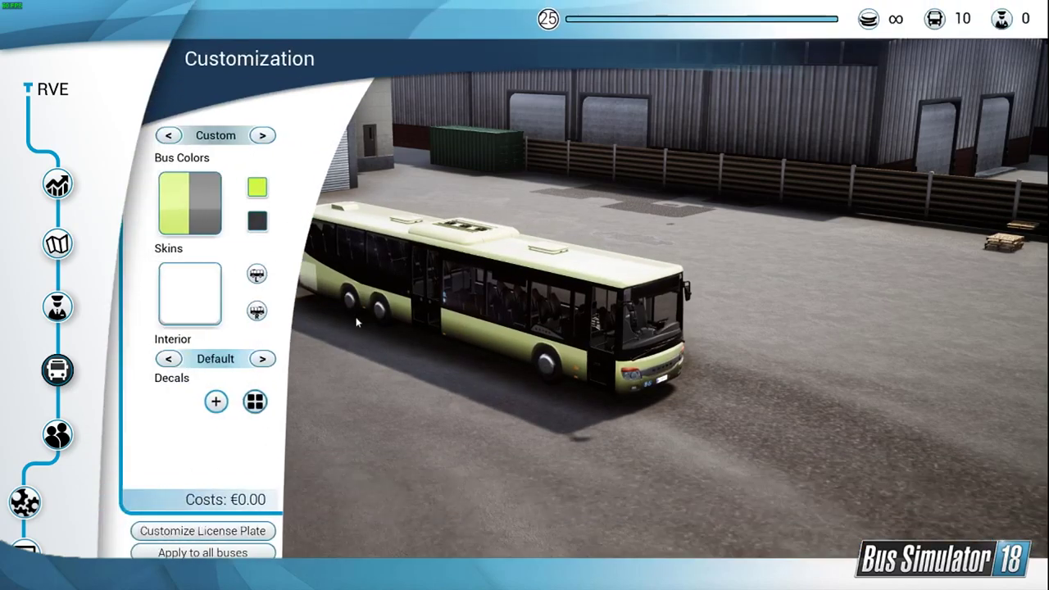
# Step: Apply the green-striped RVE livery skin to the SETRA bus
pyautogui.click(209, 301)
pyautogui.scroll(-4, 948, 346)
pyautogui.click(948, 344)
pyautogui.scroll(-10, 948, 344)
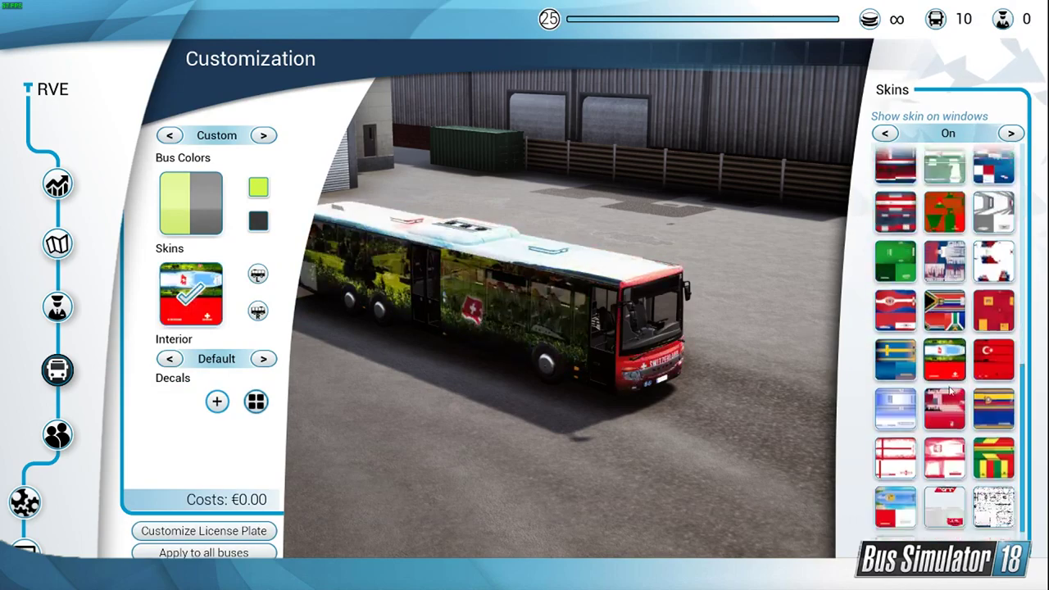
pyautogui.click(897, 516)
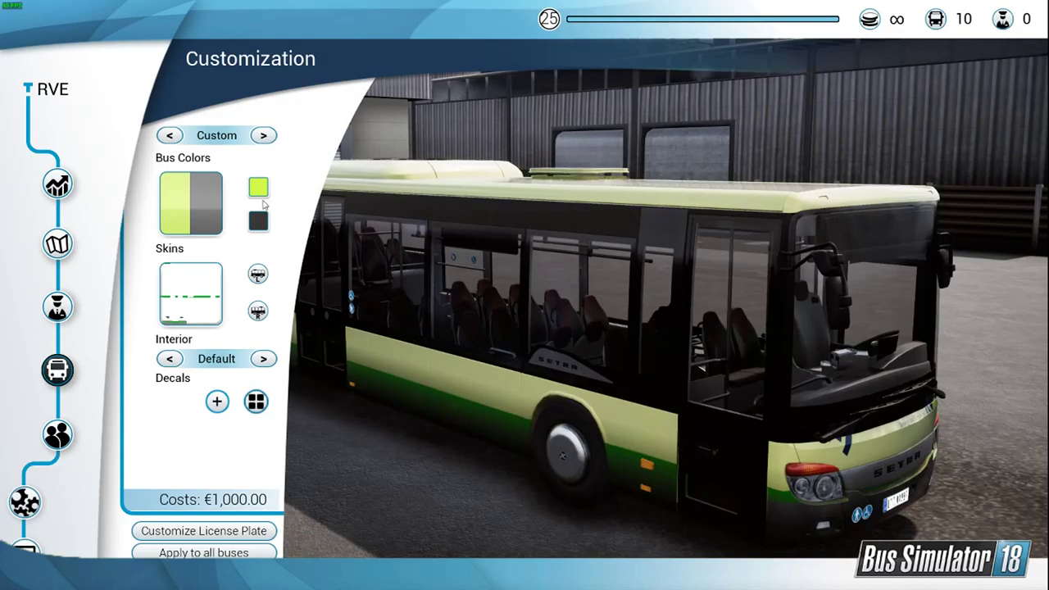
# Step: Set both the primary and secondary bus colors to white
pyautogui.click(259, 191)
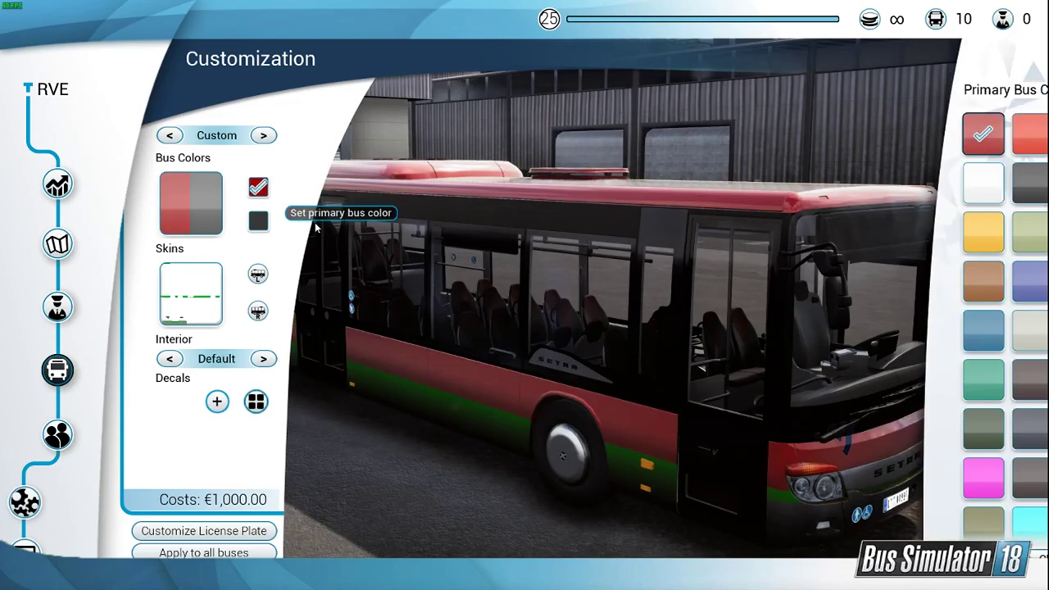
pyautogui.click(883, 187)
pyautogui.click(258, 221)
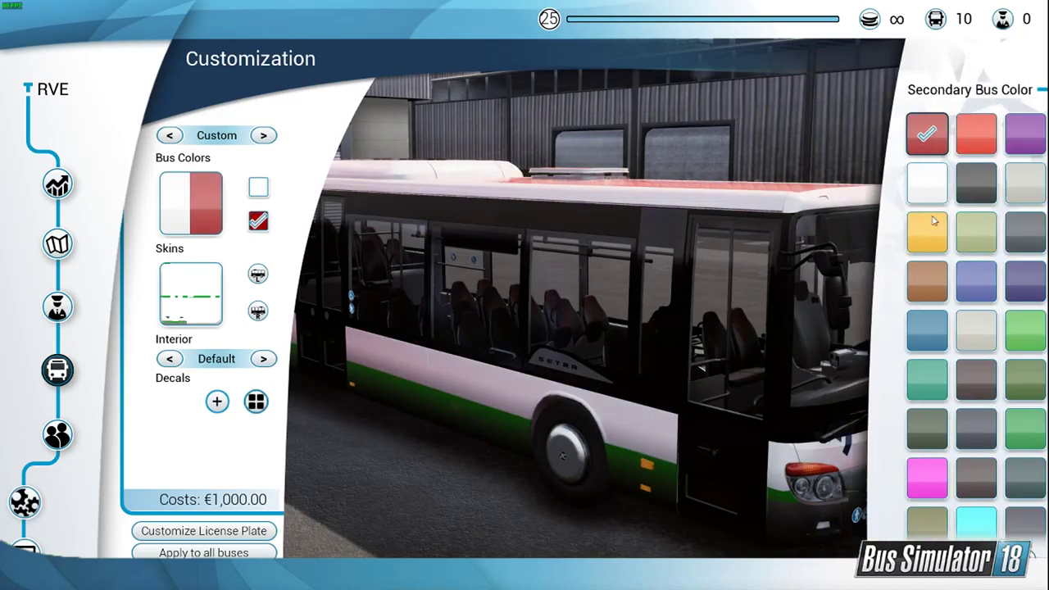
pyautogui.click(897, 179)
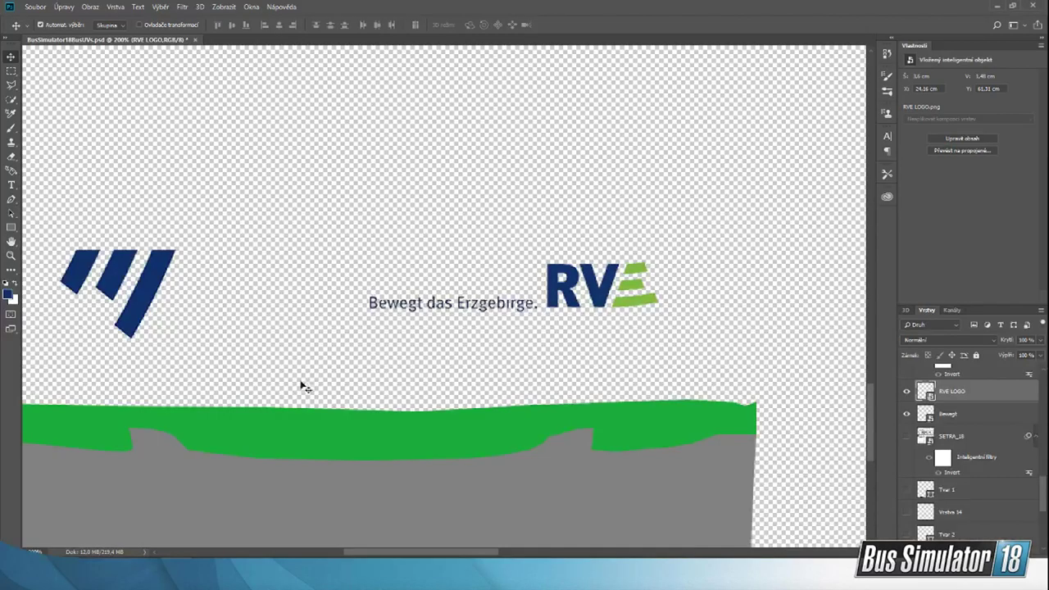
# Step: Switch back to Photoshop and show the SETRA_18 wireframe layer over the front of the bus livery
pyautogui.scroll(2, 922, 398)
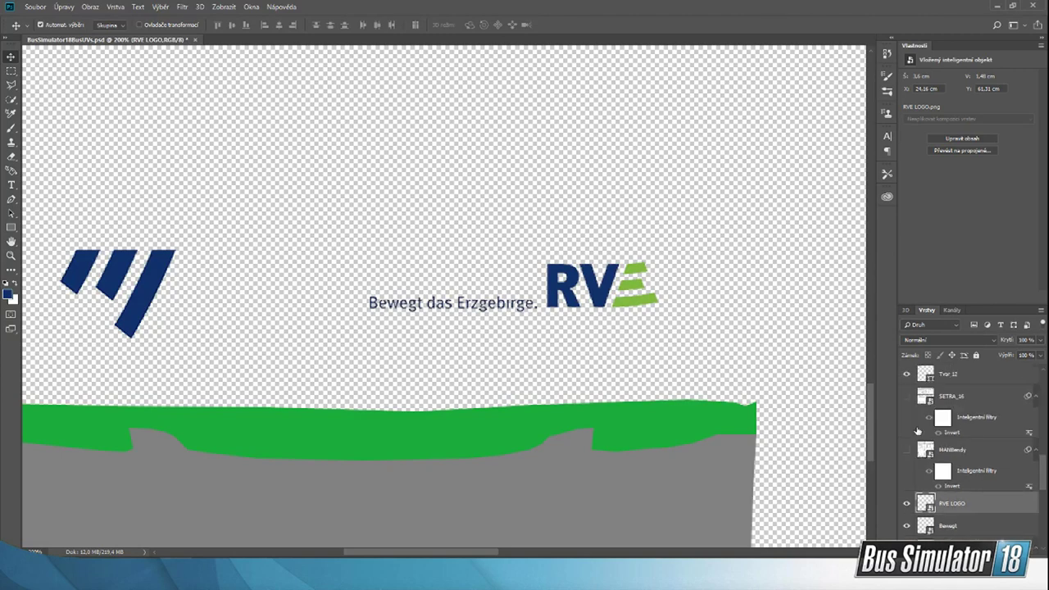
pyautogui.click(906, 482)
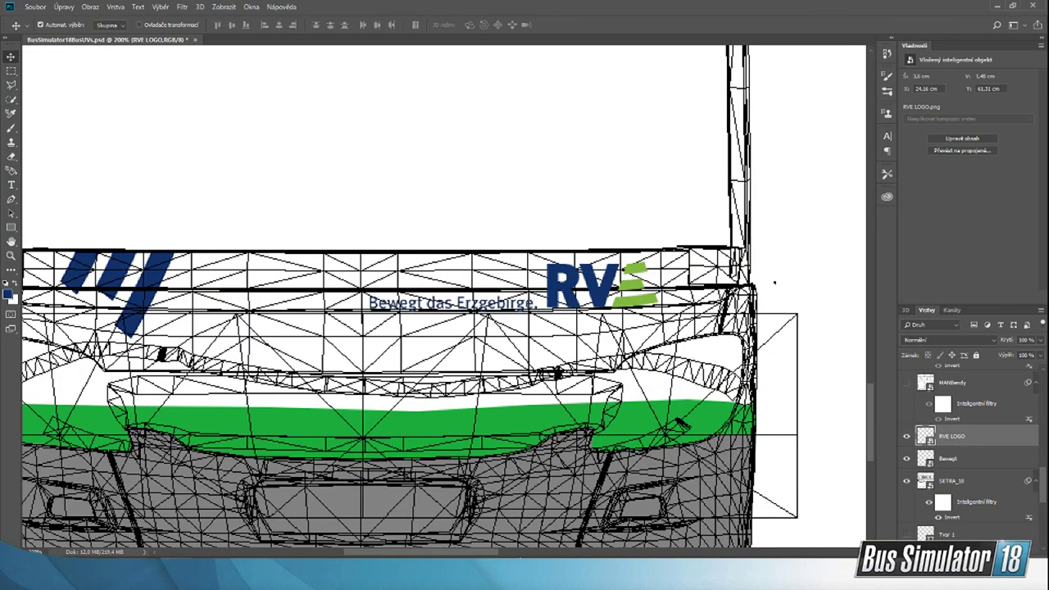
pyautogui.moveTo(471, 555); pyautogui.dragTo(435, 554)
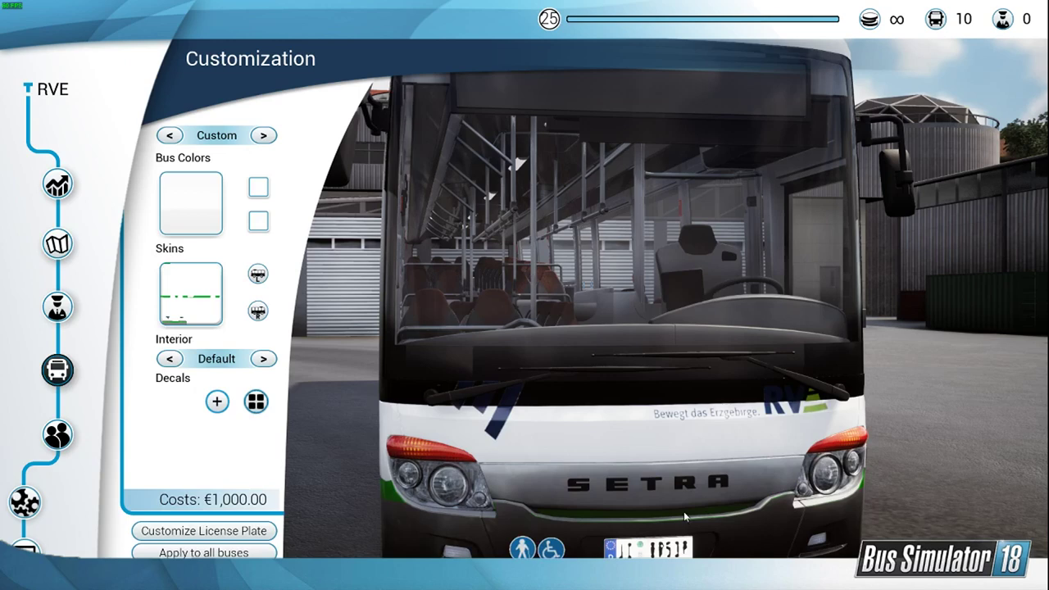
# Step: Place the RVE Oblouky layer directly above SETRA_18 and move the blue stripes down to X 8.18 cm, Y 61.7 cm
pyautogui.scroll(3, 683, 512)
pyautogui.scroll(-3, 514, 452)
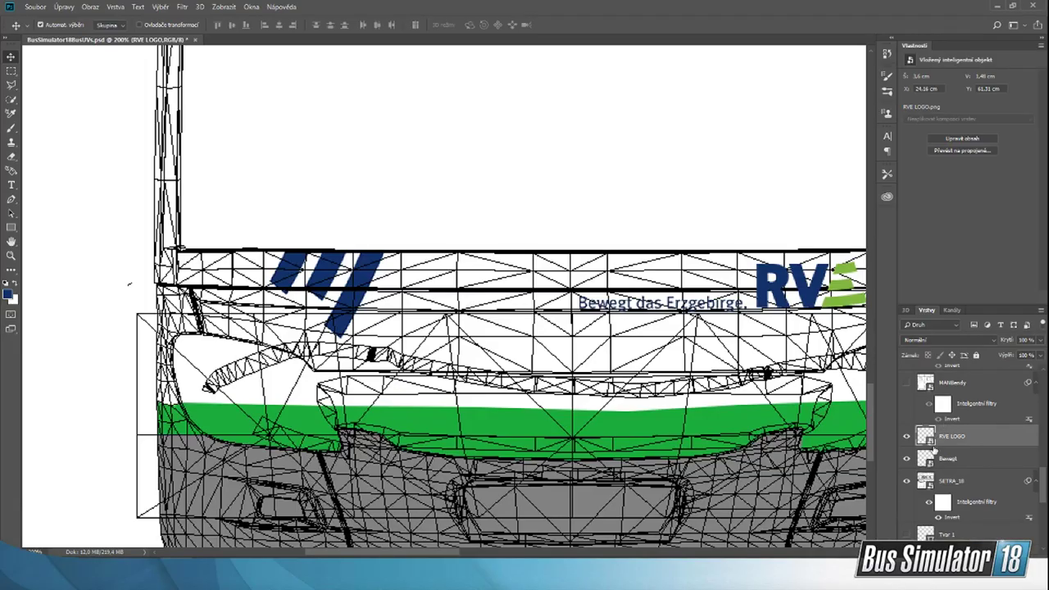
pyautogui.moveTo(946, 474); pyautogui.dragTo(951, 440)
pyautogui.moveTo(383, 272); pyautogui.dragTo(385, 292)
pyautogui.hotkey('ctrl', 'z')
pyautogui.moveTo(992, 441); pyautogui.dragTo(975, 392)
pyautogui.scroll(-8, 985, 458)
pyautogui.scroll(2, 970, 459)
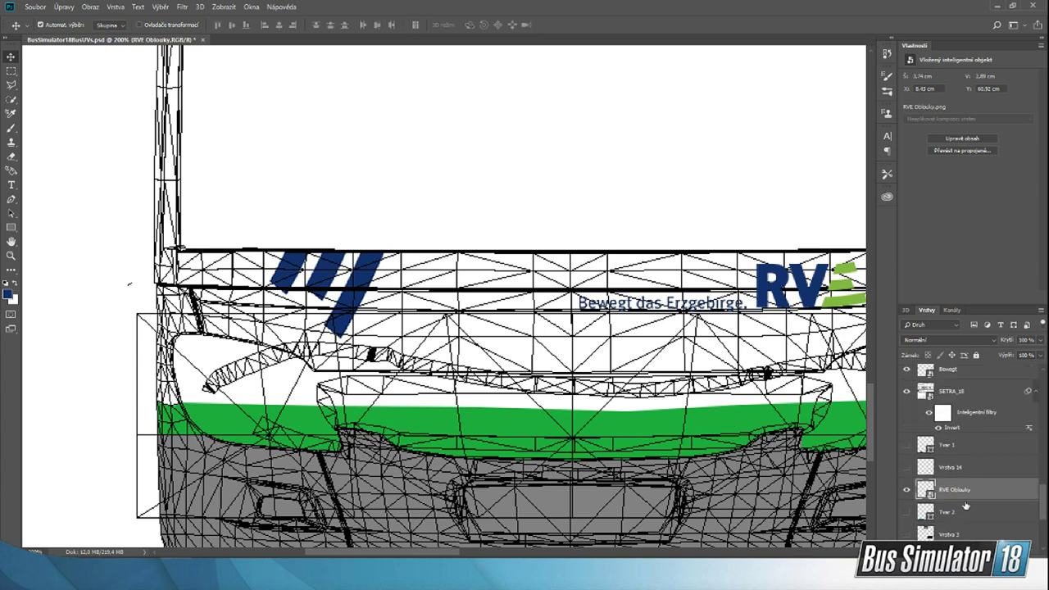
pyautogui.moveTo(971, 489); pyautogui.dragTo(975, 393)
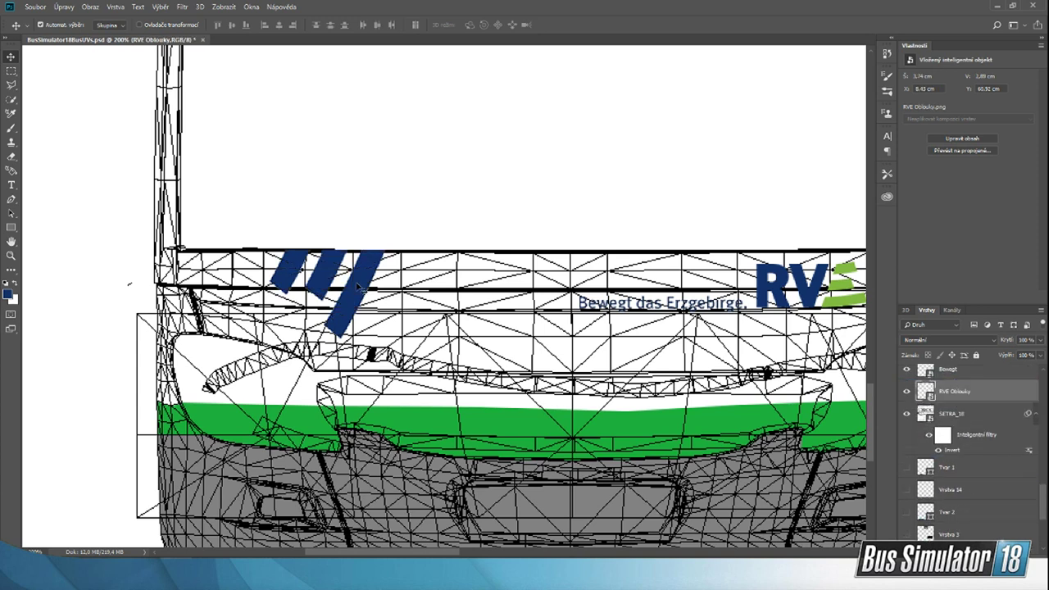
pyautogui.moveTo(357, 285); pyautogui.dragTo(351, 308)
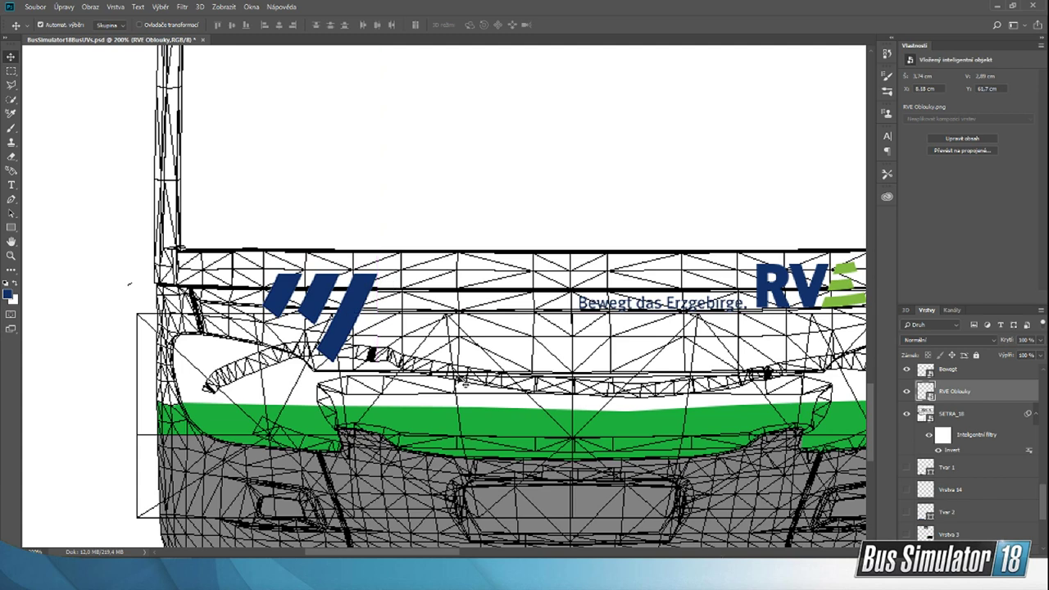
# Step: Compare the front stripe and logo placement with the SETRA on the in-game customization screen, then return to Photoshop
pyautogui.click(735, 574)
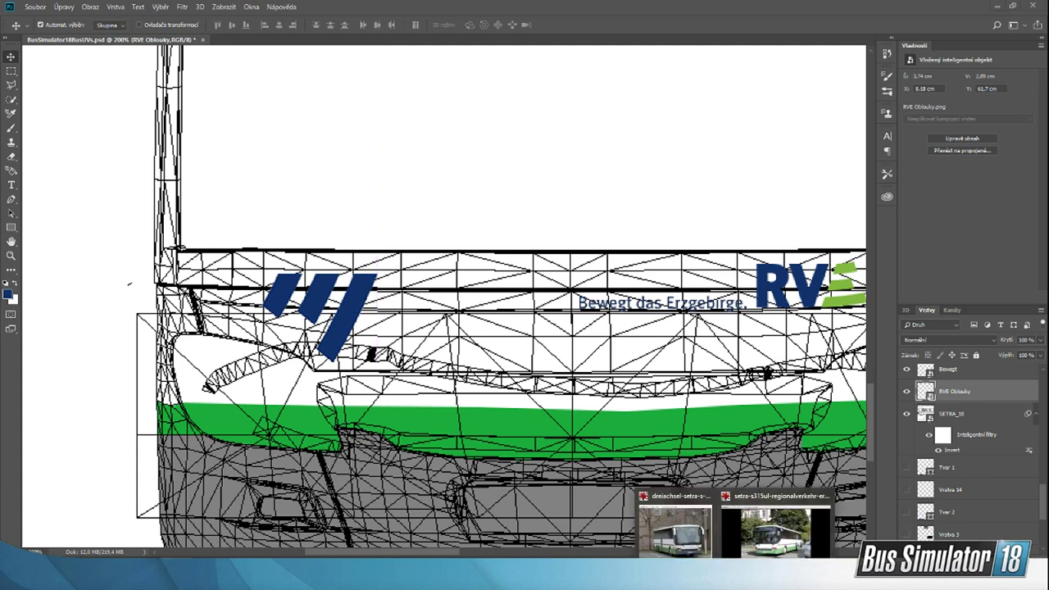
pyautogui.click(769, 574)
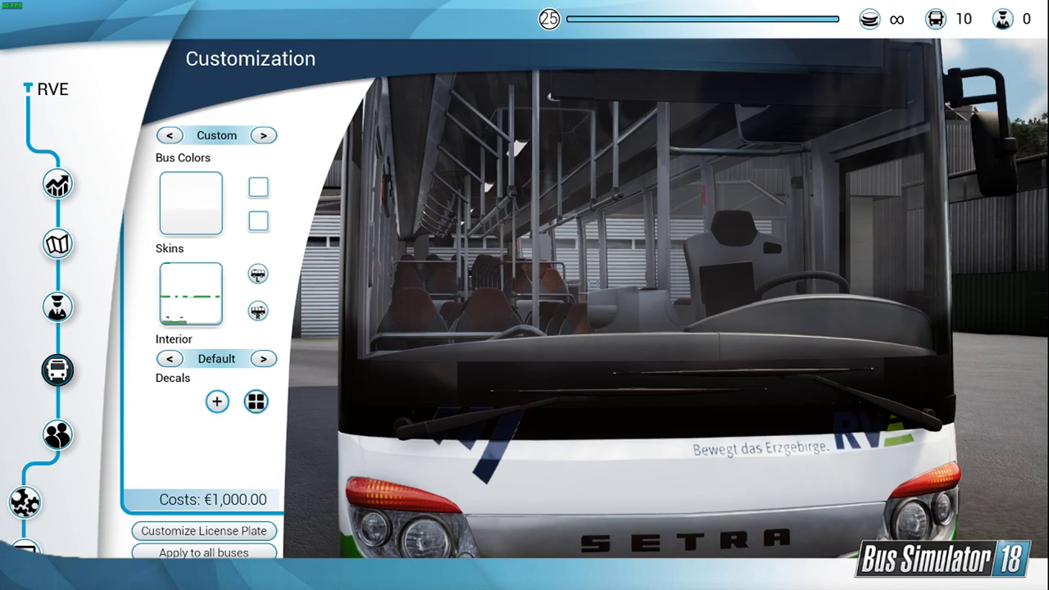
pyautogui.hotkey('alt', 'Tab')
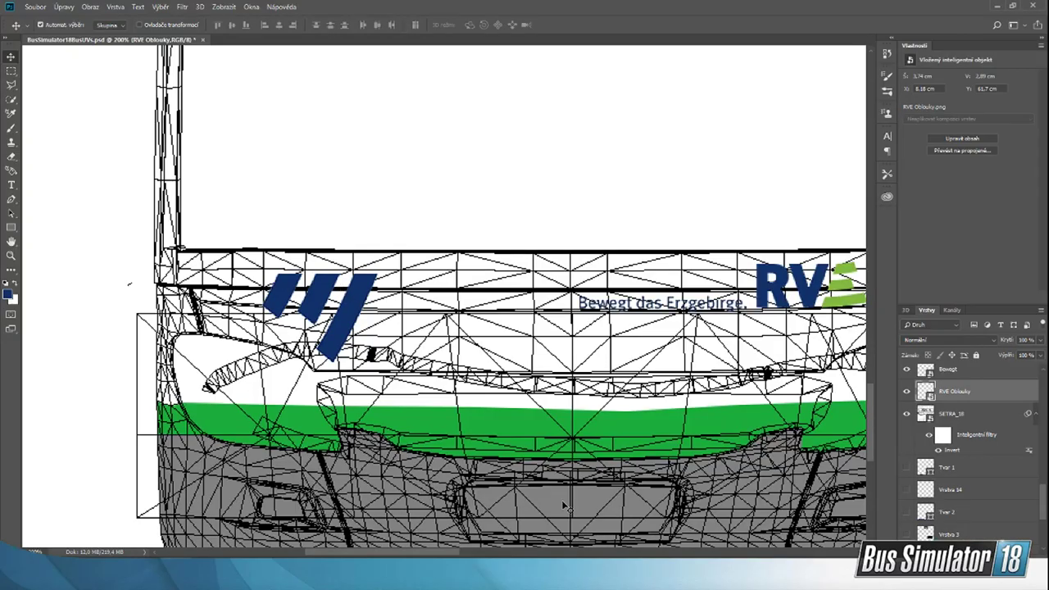
# Step: Select the RVE LOGO and Bewegt slogan layers together and move them lower on the bus front
pyautogui.moveTo(416, 553); pyautogui.dragTo(442, 555)
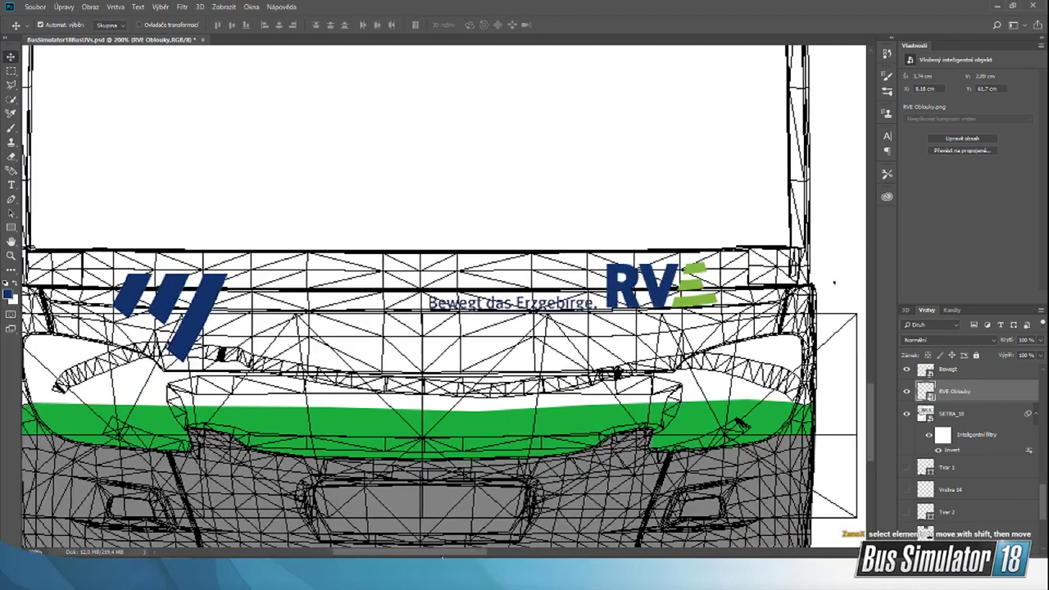
pyautogui.click(669, 290)
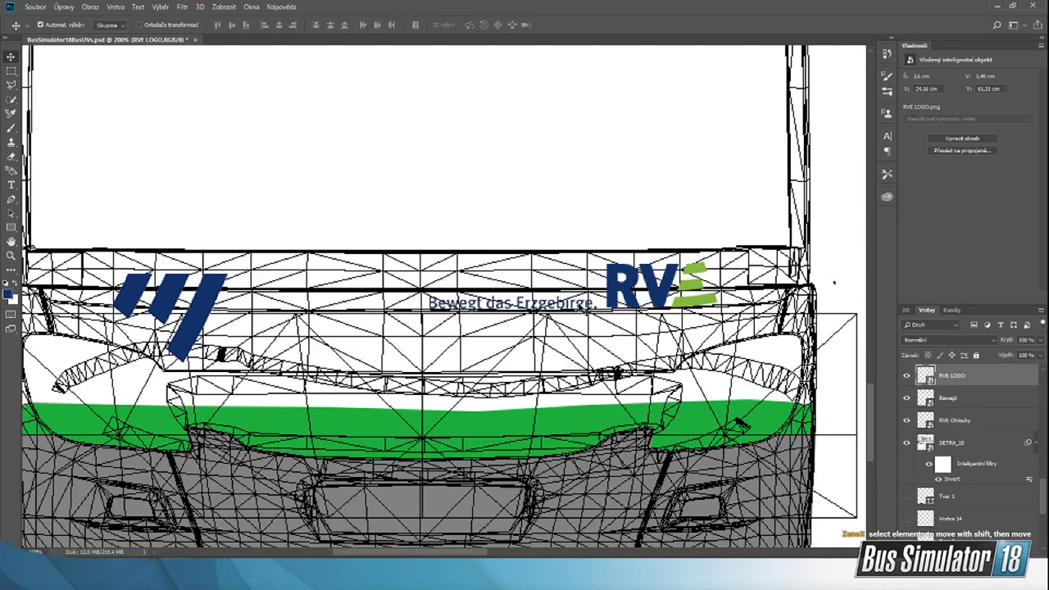
pyautogui.keyDown('shift'); pyautogui.click(578, 304); pyautogui.keyUp('shift')
pyautogui.moveTo(657, 297); pyautogui.dragTo(660, 339)
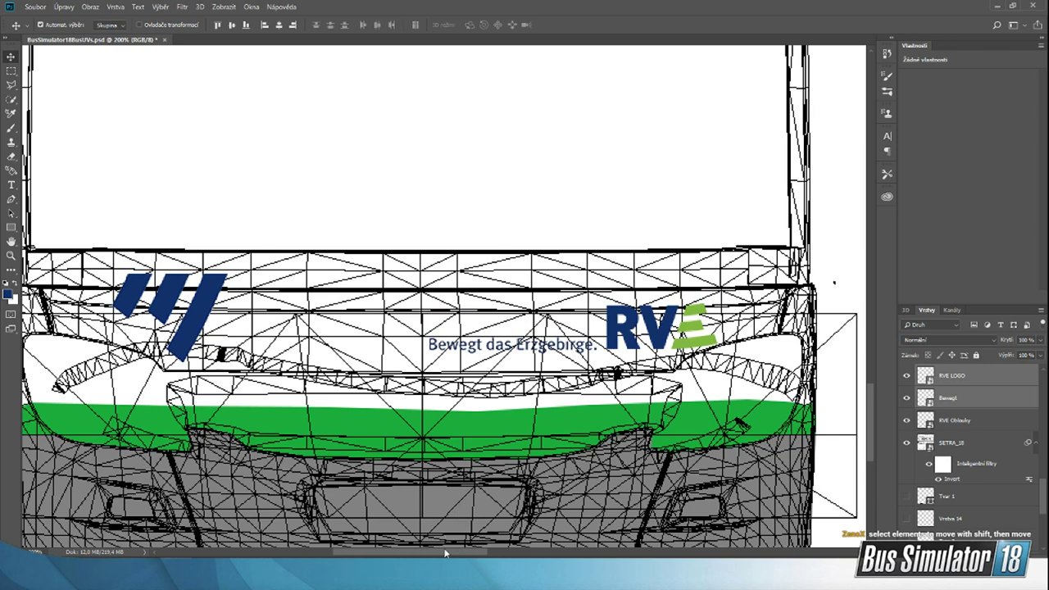
pyautogui.moveTo(445, 553); pyautogui.dragTo(423, 548)
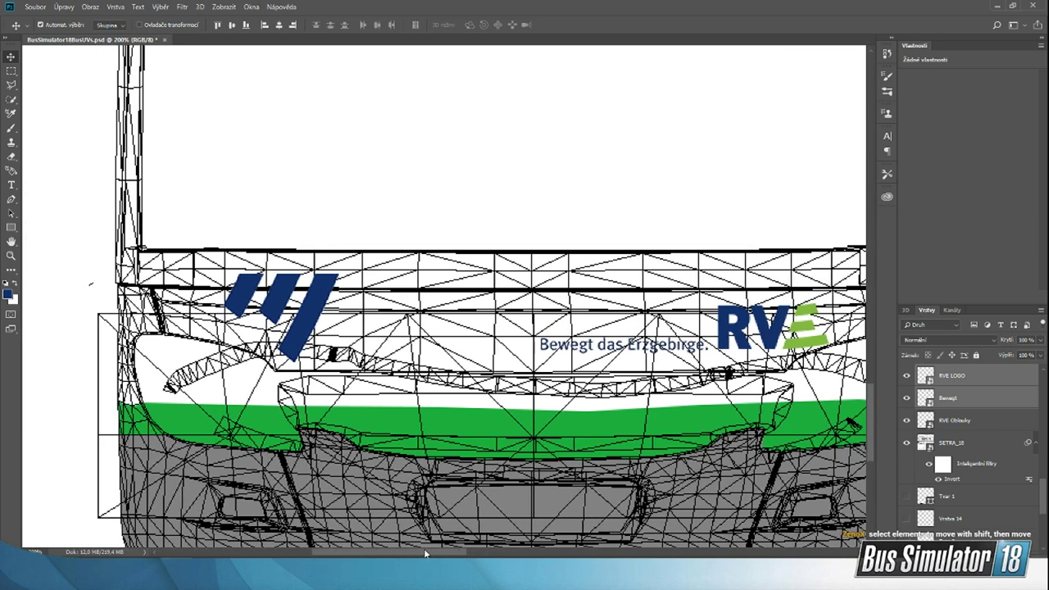
# Step: Hide the SETRA_18 wireframe layer and begin saving a copy of the livery in PNG format
pyautogui.click(29, 8)
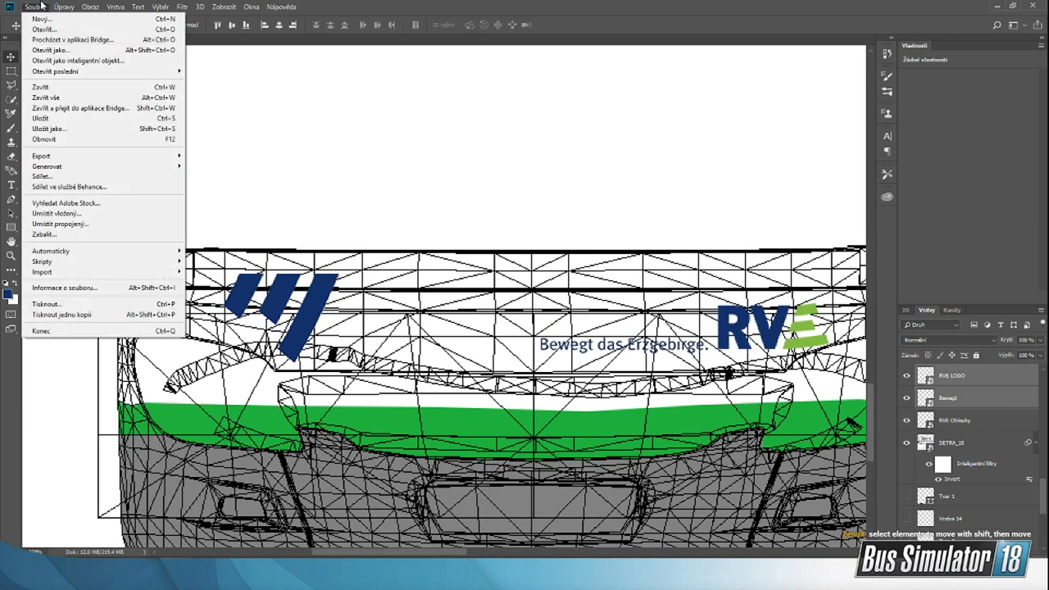
pyautogui.click(608, 5)
pyautogui.click(906, 444)
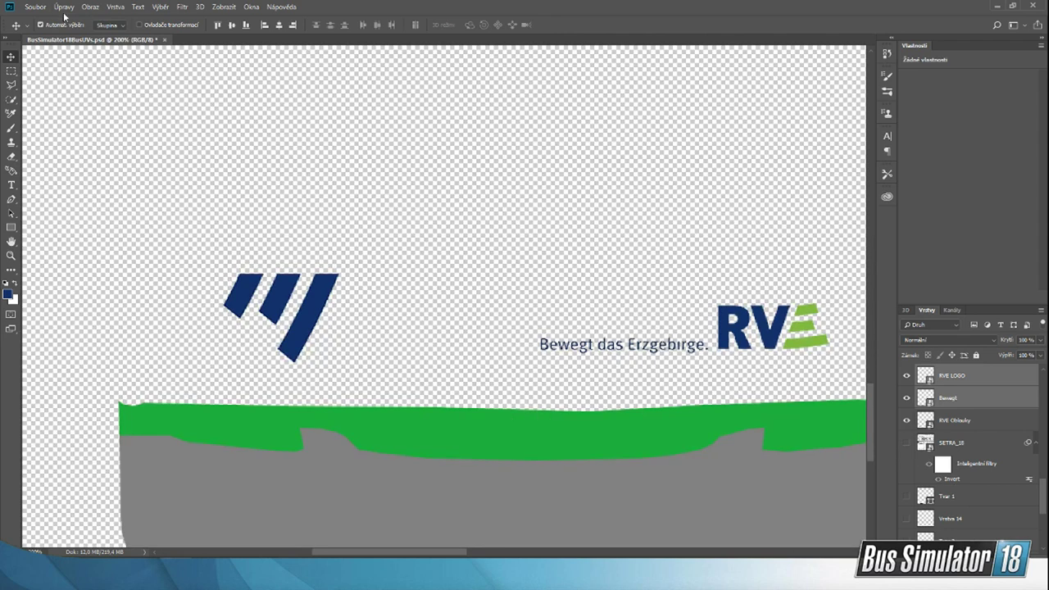
pyautogui.click(36, 7)
pyautogui.click(104, 129)
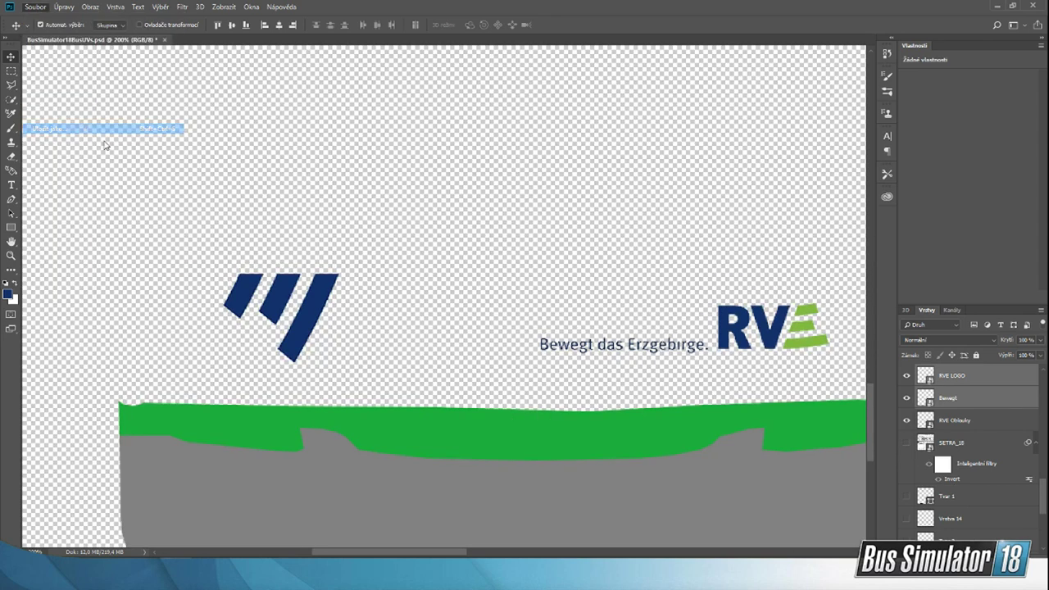
pyautogui.click(492, 344)
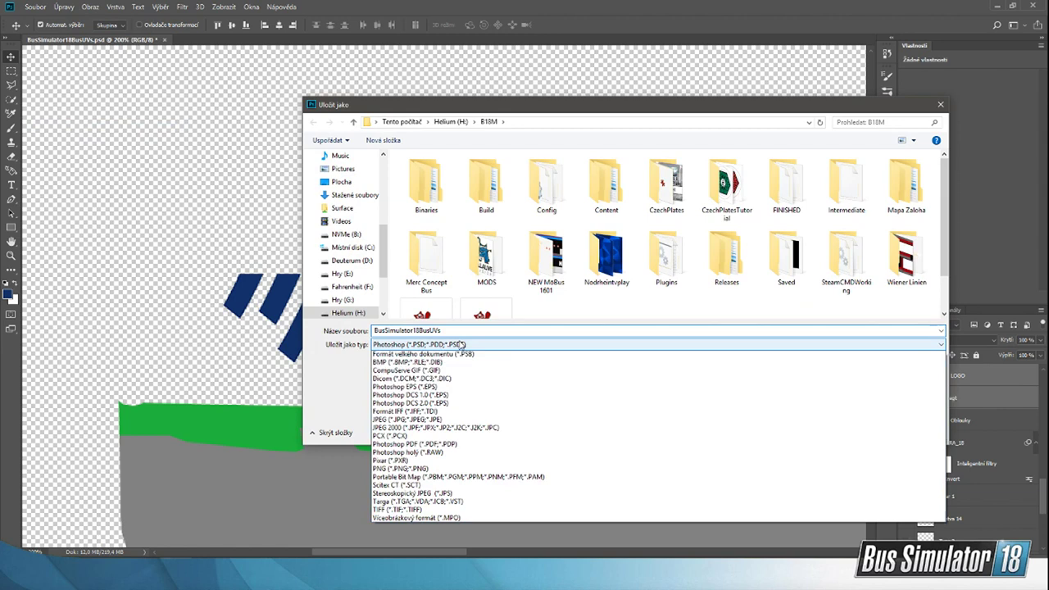
pyautogui.click(434, 478)
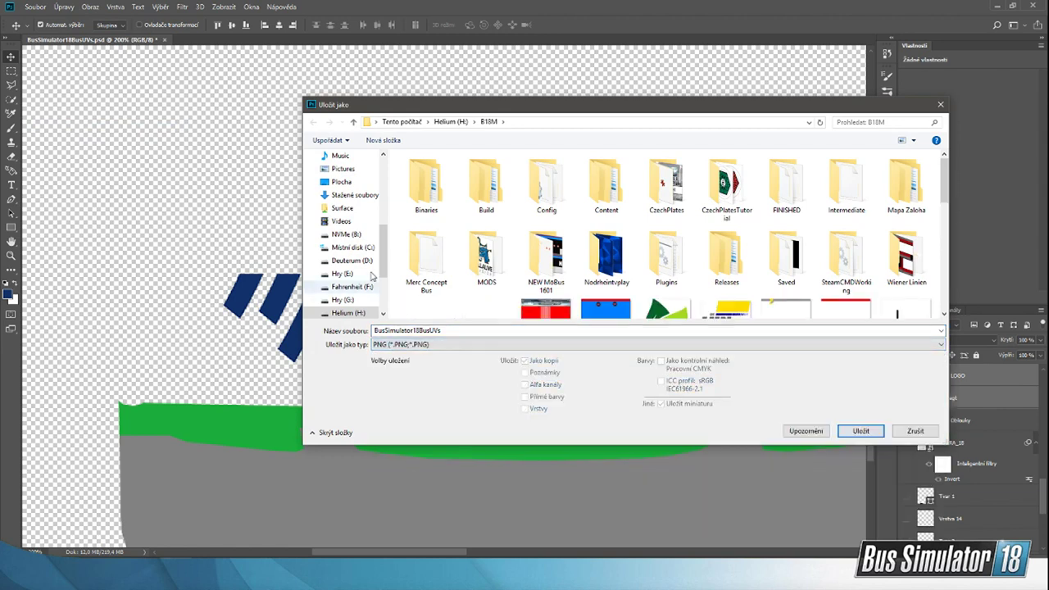
# Step: Choose the StreamPodklady folder in Bus Sim 18 on NVMe (B:) as the save location
pyautogui.click(347, 236)
pyautogui.click(443, 249)
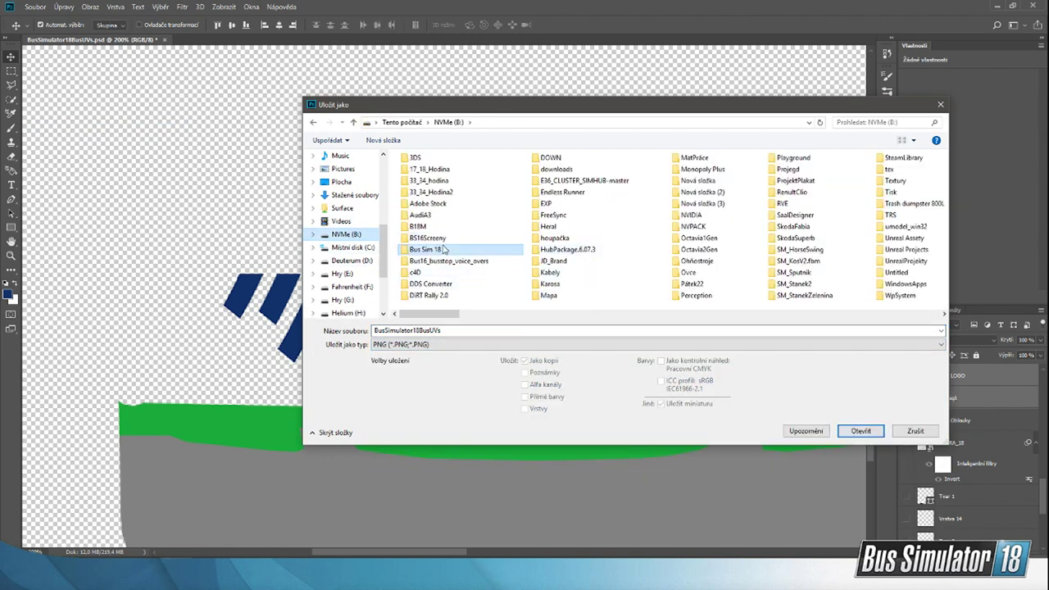
pyautogui.doubleClick(443, 249)
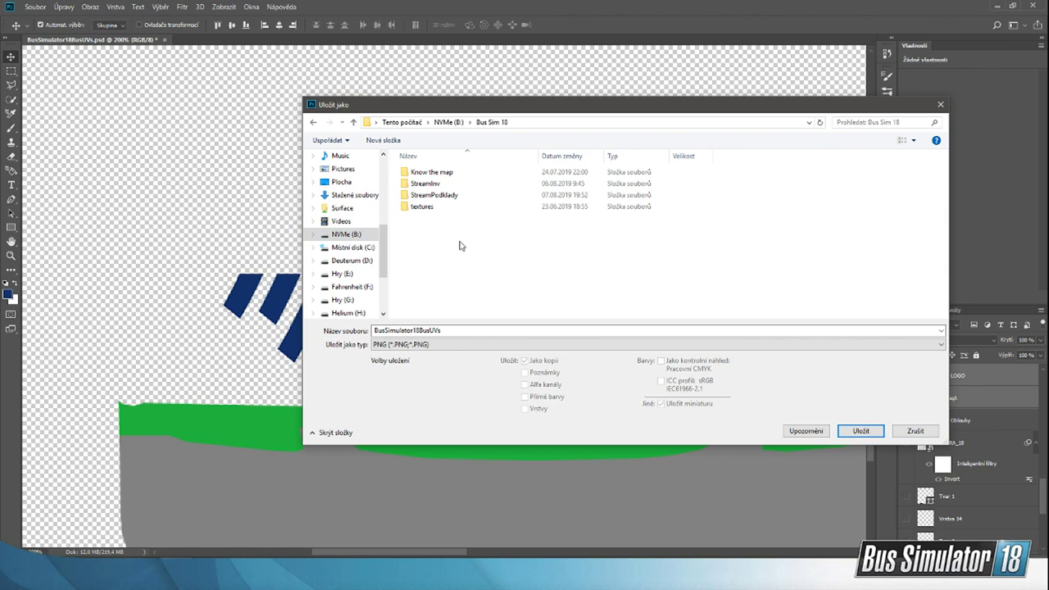
pyautogui.doubleClick(449, 199)
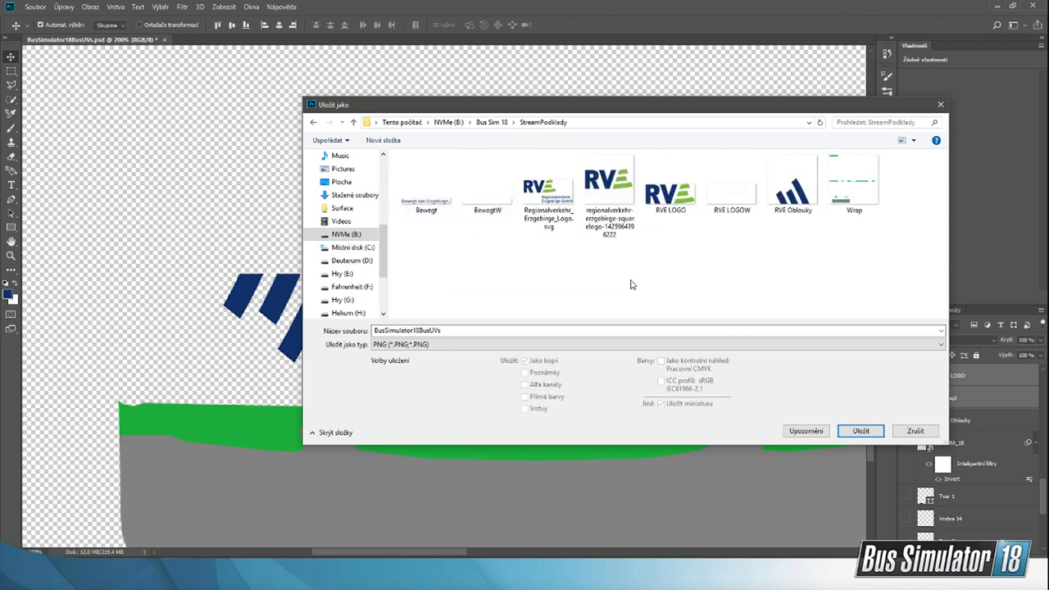
pyautogui.click(492, 122)
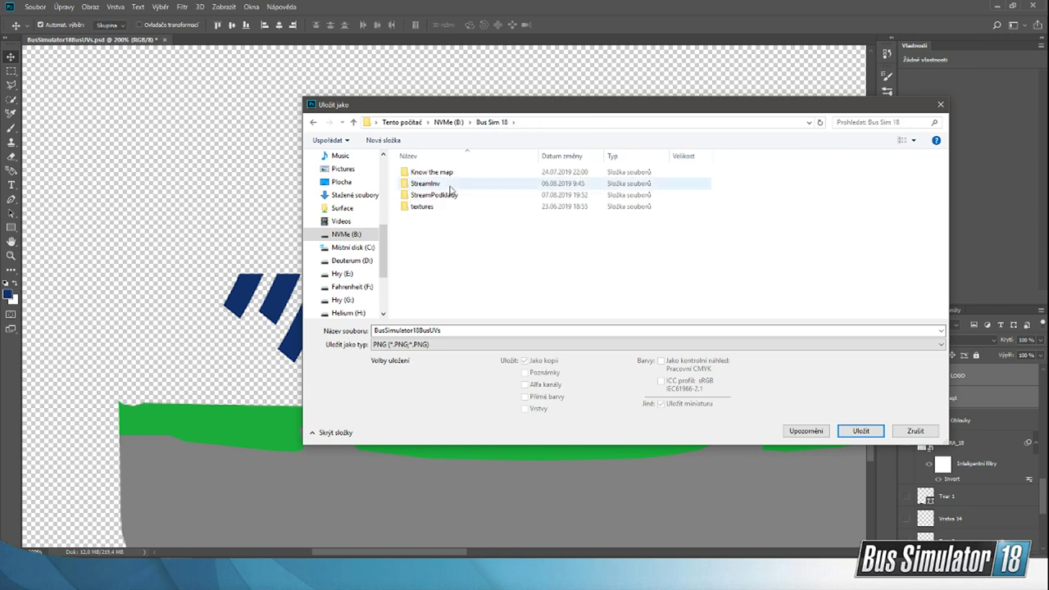
pyautogui.doubleClick(428, 188)
pyautogui.click(492, 122)
pyautogui.doubleClick(445, 197)
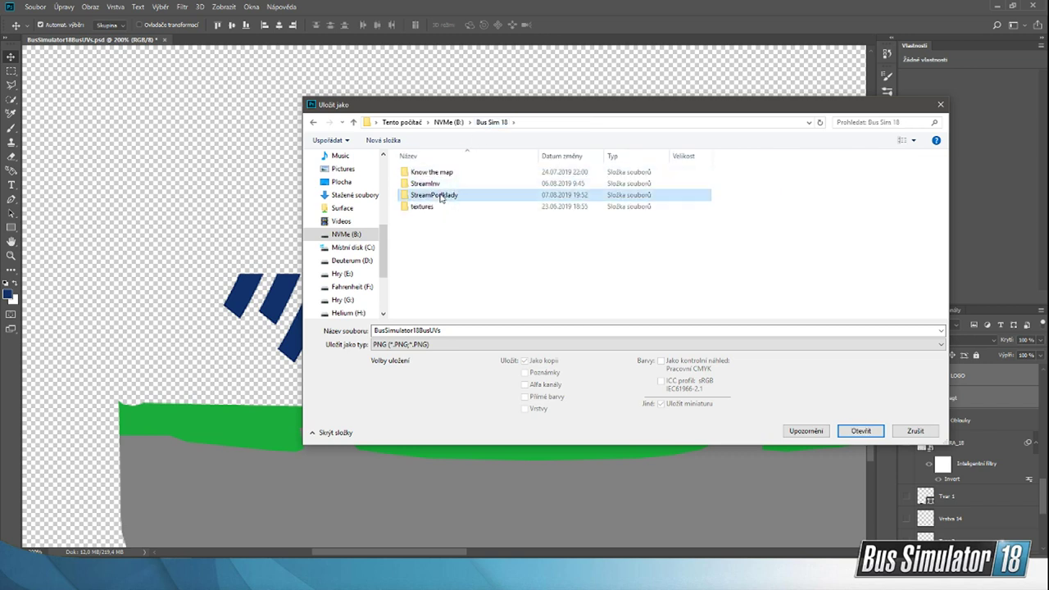
# Step: Save the PNG over the existing Wrap file, confirming the replacement and the PNG options
pyautogui.click(618, 348)
pyautogui.click(737, 281)
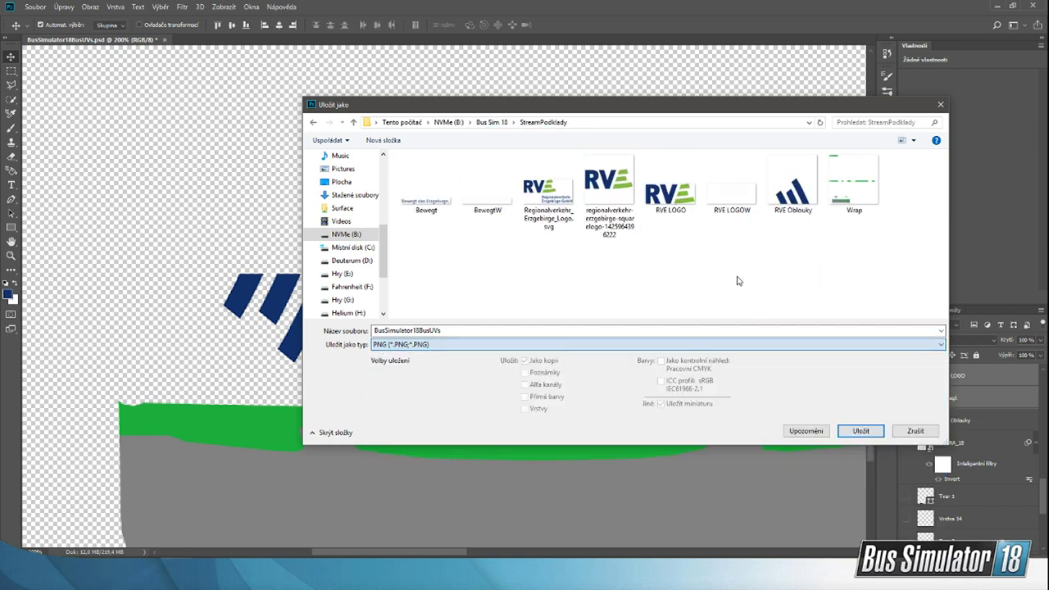
pyautogui.doubleClick(856, 185)
pyautogui.click(549, 289)
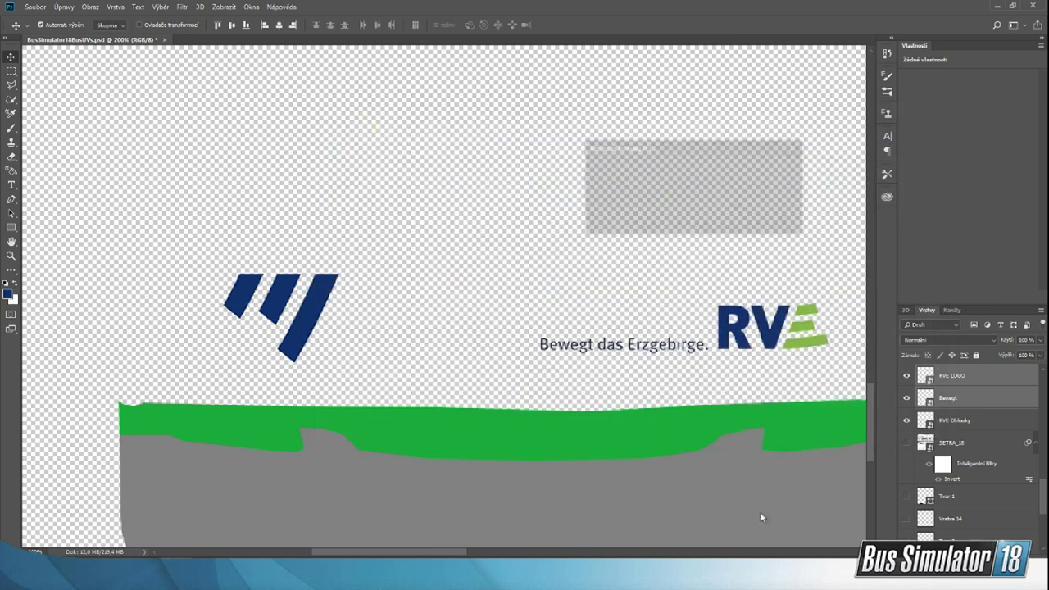
pyautogui.click(762, 173)
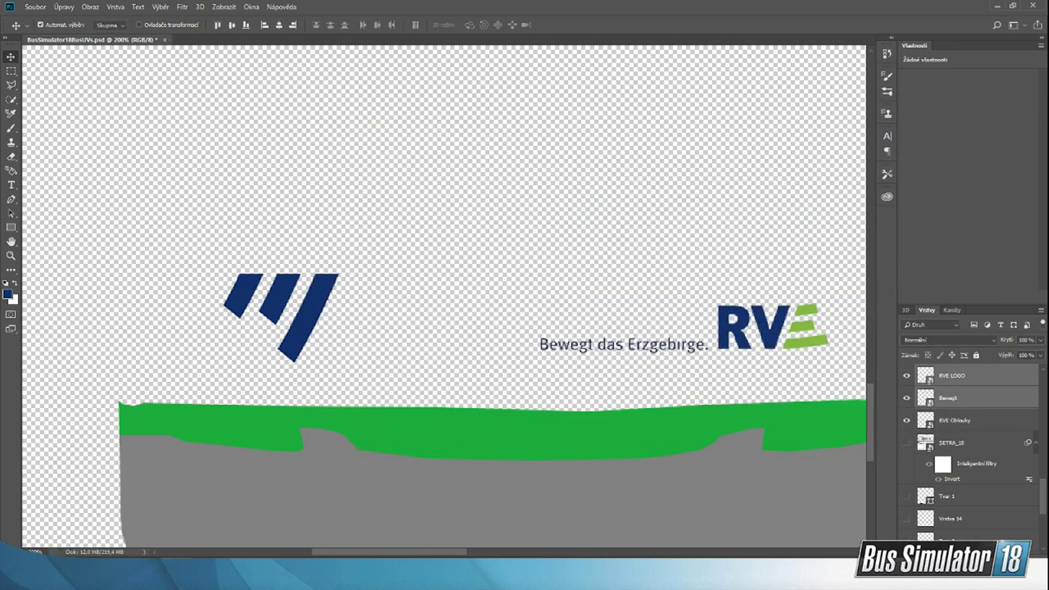
# Step: Quit the running Bus Simulator 18 game and confirm the exit
pyautogui.rightClick(763, 577)
pyautogui.click(731, 555)
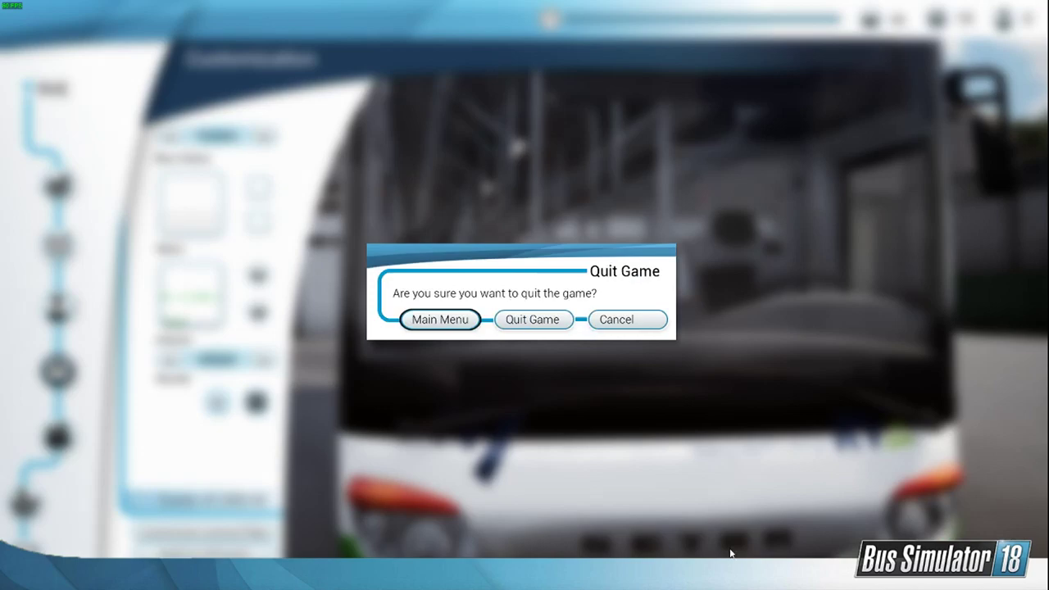
pyautogui.click(539, 318)
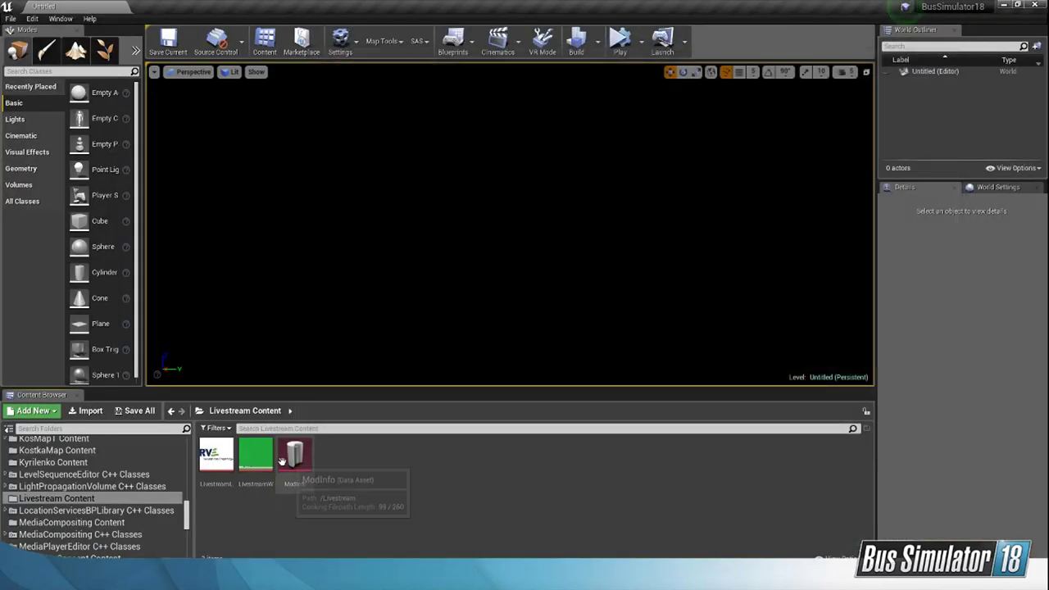
# Step: Reimport the LivestreamW texture from its source file in the Unreal editor, save it and close the texture editor
pyautogui.doubleClick(256, 456)
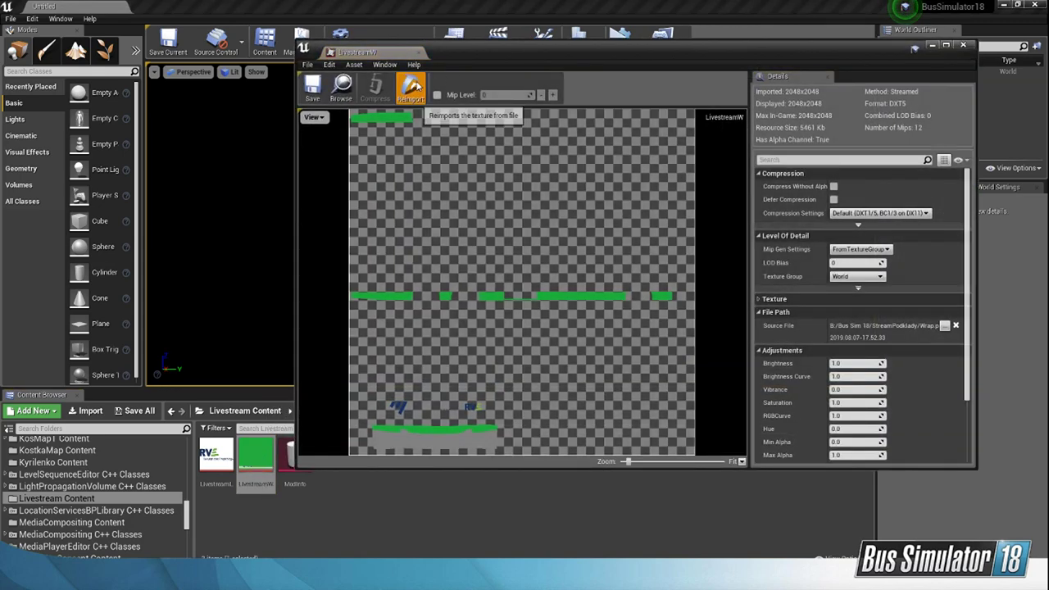
pyautogui.click(412, 85)
pyautogui.click(312, 88)
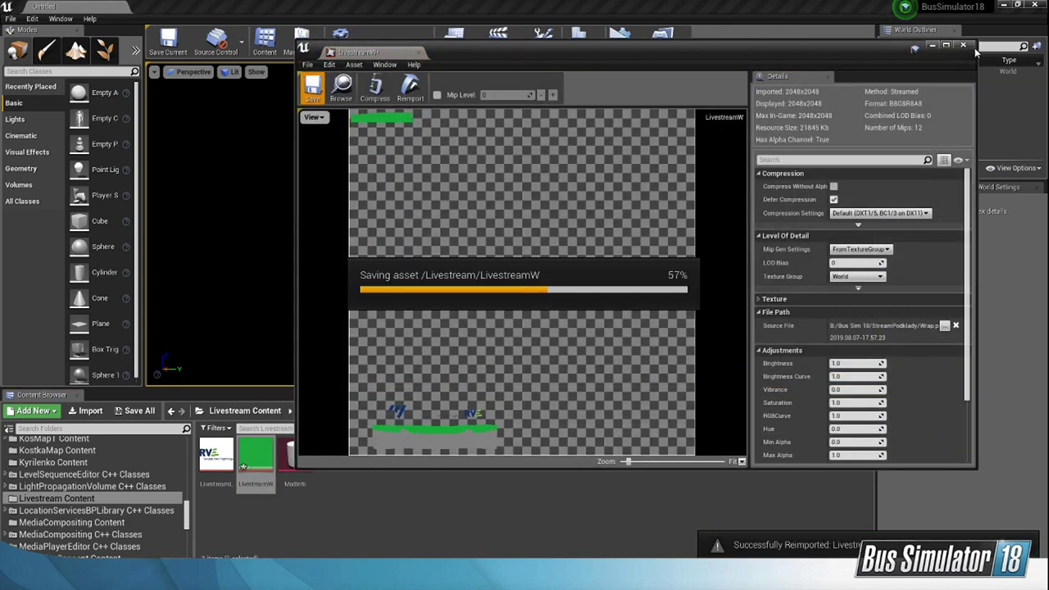
pyautogui.click(962, 45)
# Step: Open the ModInfo data asset of the Livestream mod and start cooking the mod
pyautogui.doubleClick(297, 456)
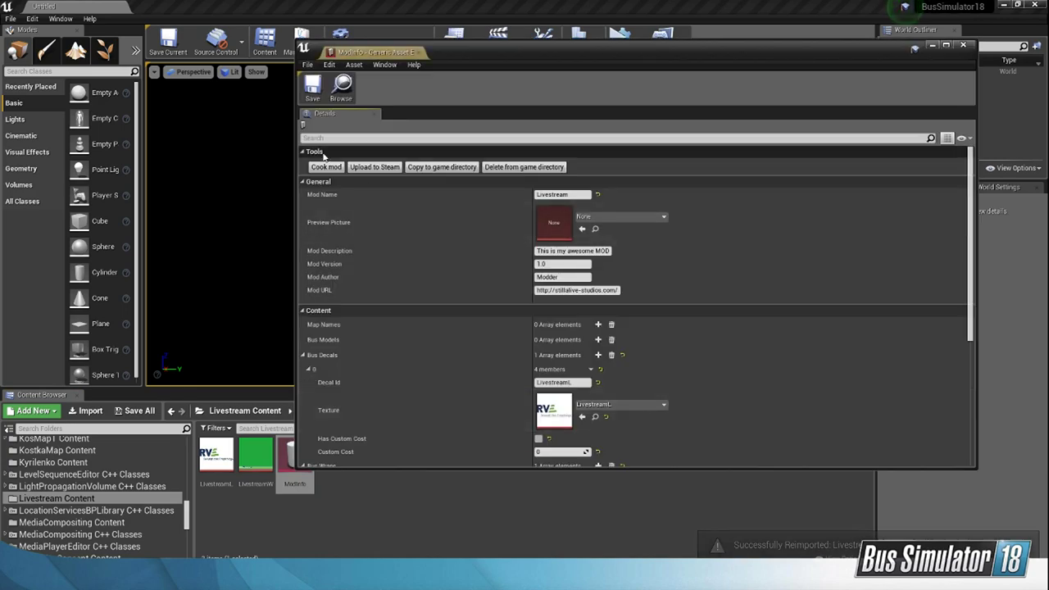
pyautogui.click(326, 168)
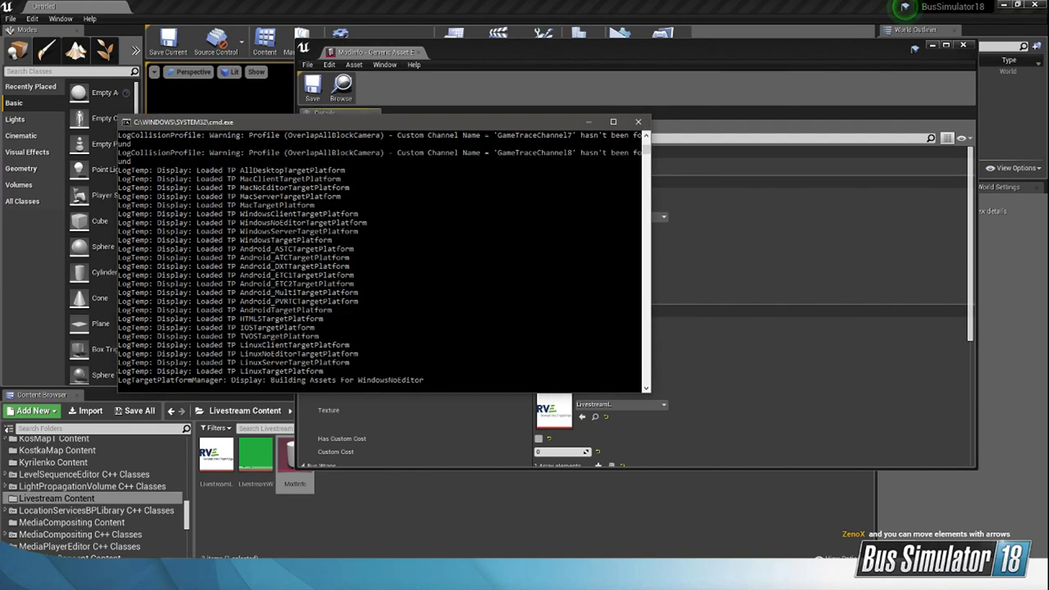
# Step: Examine the logo placement on the reference photo of the green and white RVE Setra bus
pyautogui.click(445, 232)
pyautogui.click(750, 545)
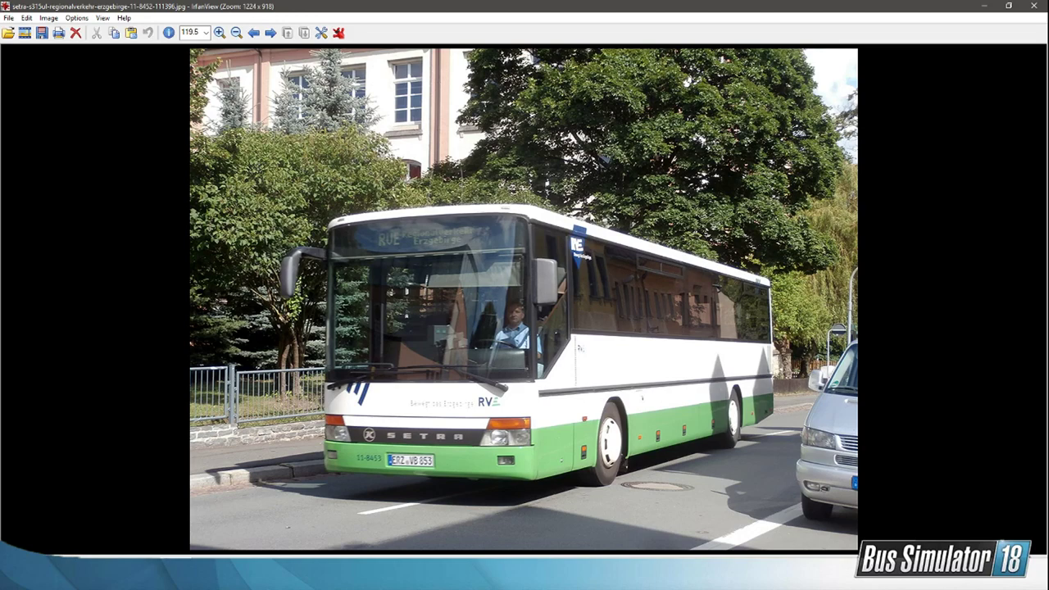
pyautogui.click(984, 5)
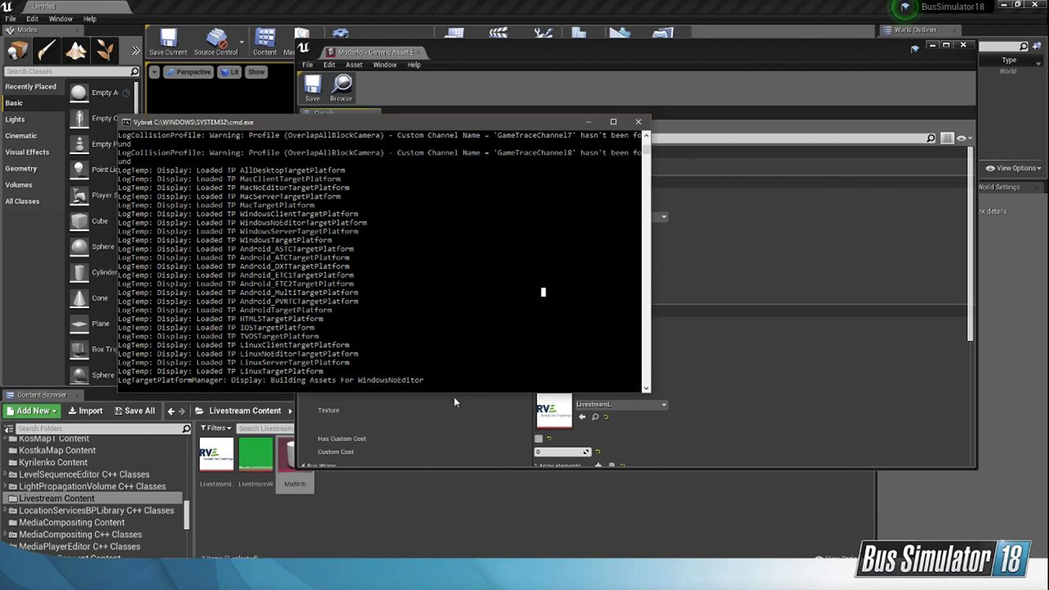
pyautogui.moveTo(325, 122); pyautogui.dragTo(448, 138)
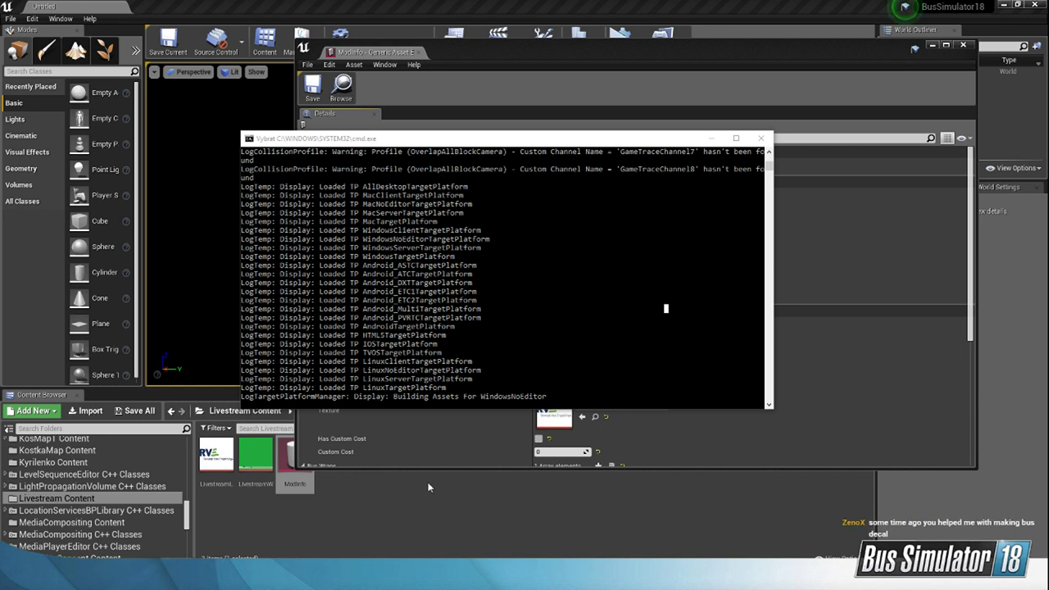
pyautogui.click(586, 271)
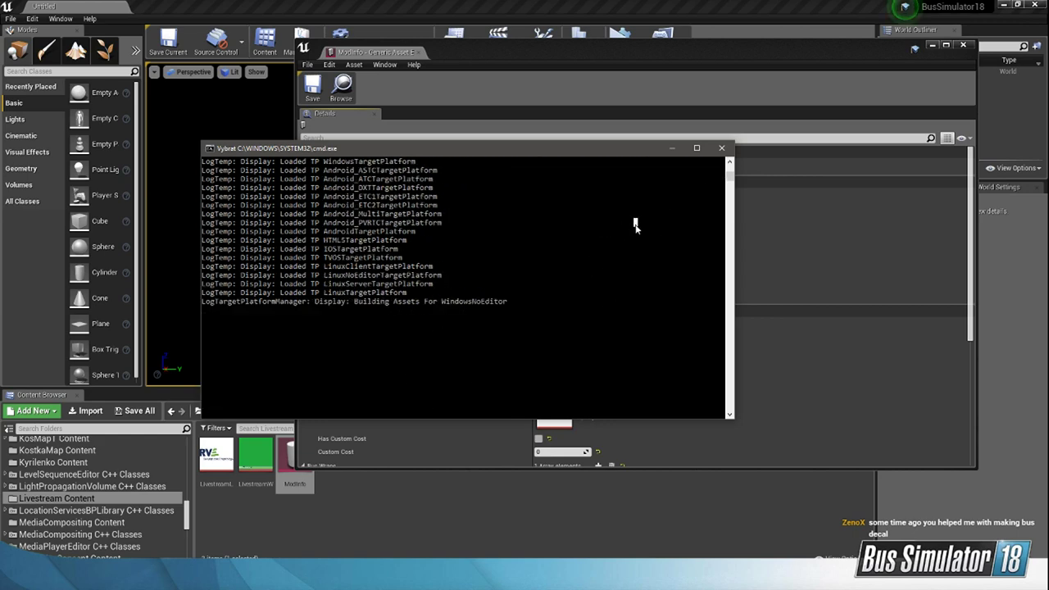
pyautogui.scroll(5, 563, 257)
pyautogui.scroll(-4, 575, 283)
pyautogui.moveTo(564, 267); pyautogui.dragTo(625, 273)
pyautogui.click(622, 255)
pyautogui.click(586, 250)
pyautogui.click(625, 273)
pyautogui.moveTo(584, 243); pyautogui.dragTo(643, 285)
pyautogui.click(640, 284)
pyautogui.scroll(3, 582, 275)
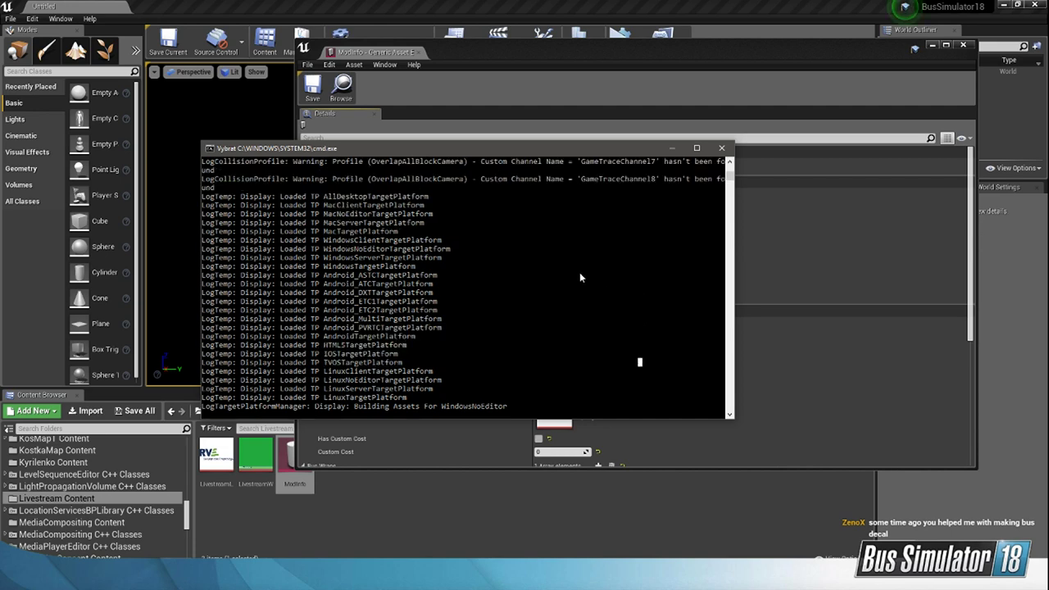
pyautogui.moveTo(578, 275); pyautogui.dragTo(620, 291)
pyautogui.click(610, 276)
pyautogui.click(622, 292)
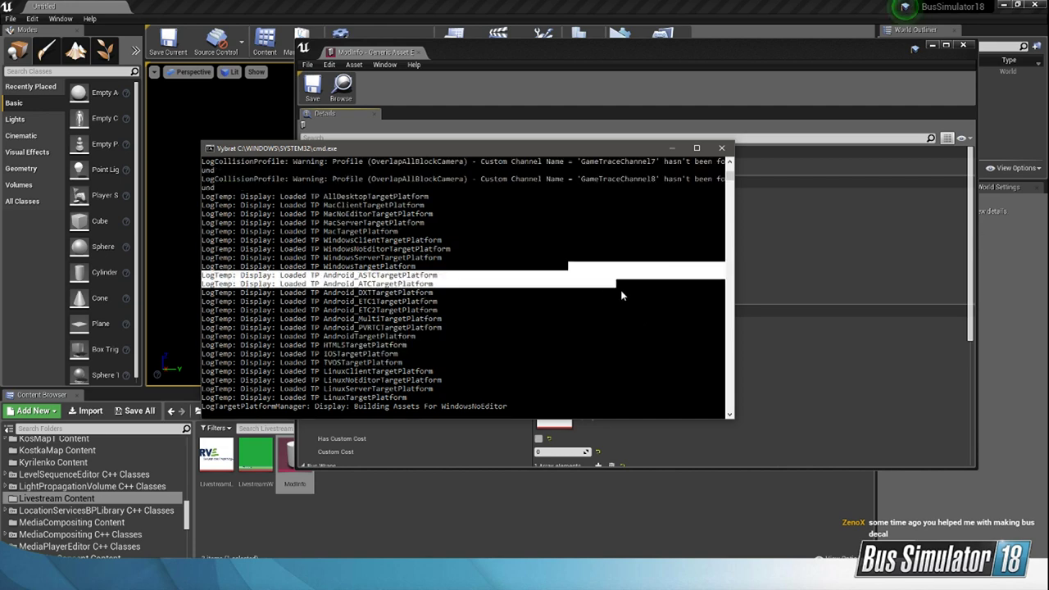
pyautogui.click(621, 293)
pyautogui.click(726, 148)
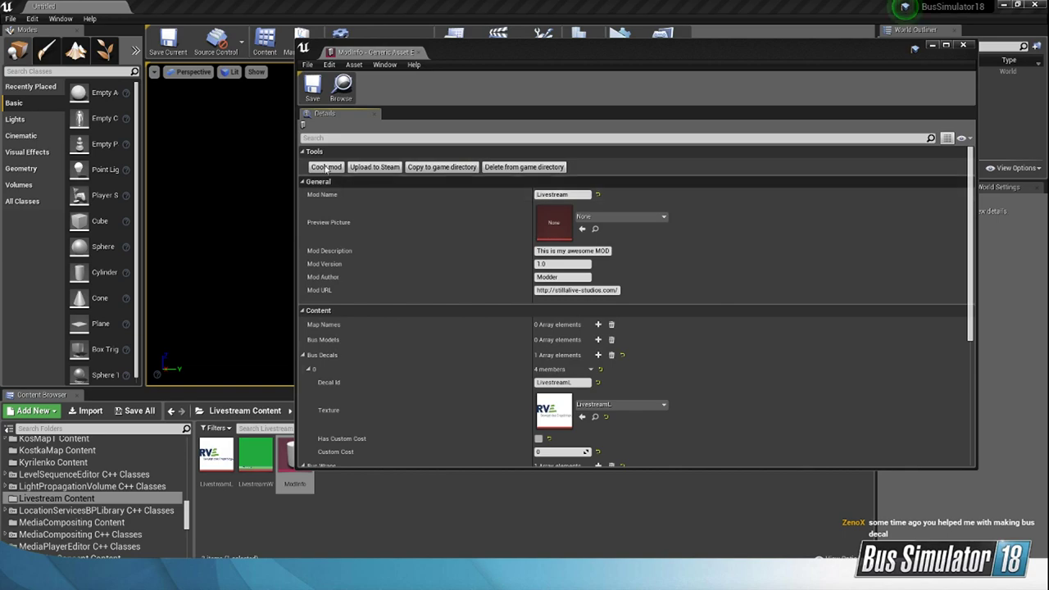
pyautogui.moveTo(554, 137); pyautogui.dragTo(584, 128)
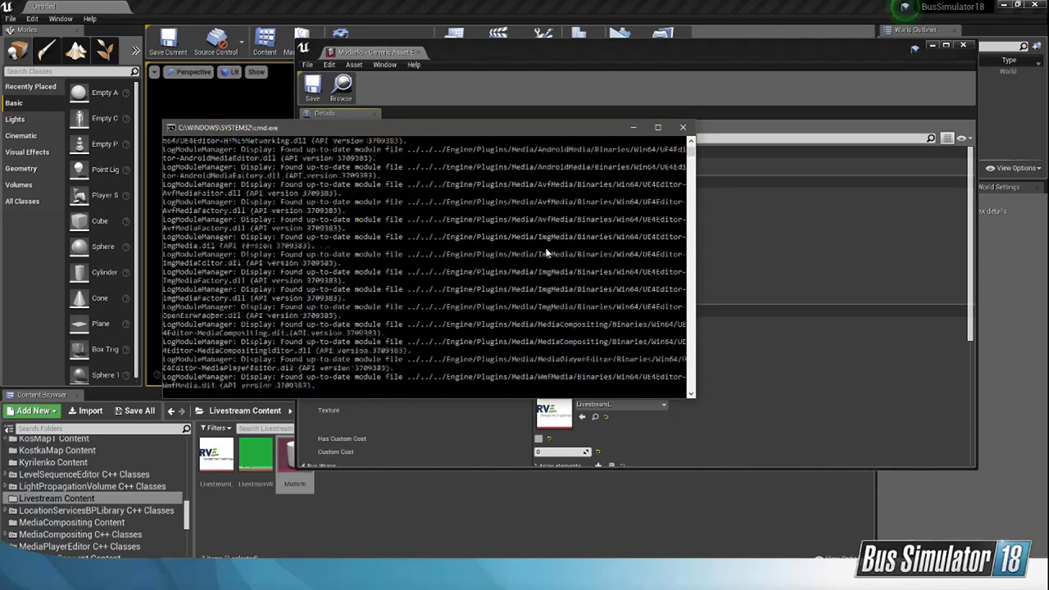
pyautogui.click(503, 255)
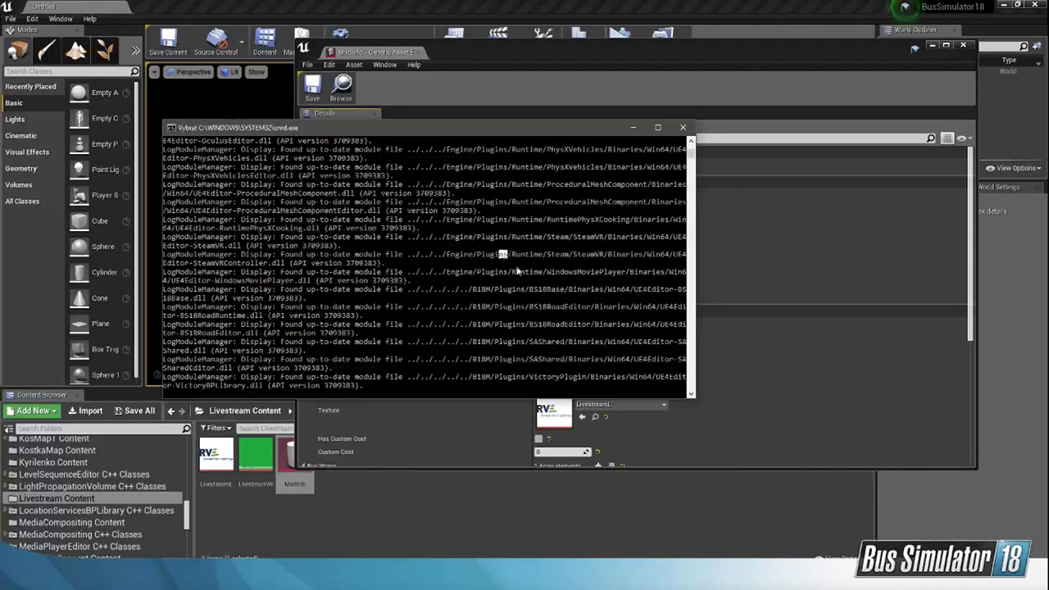
pyautogui.moveTo(517, 271); pyautogui.dragTo(525, 276)
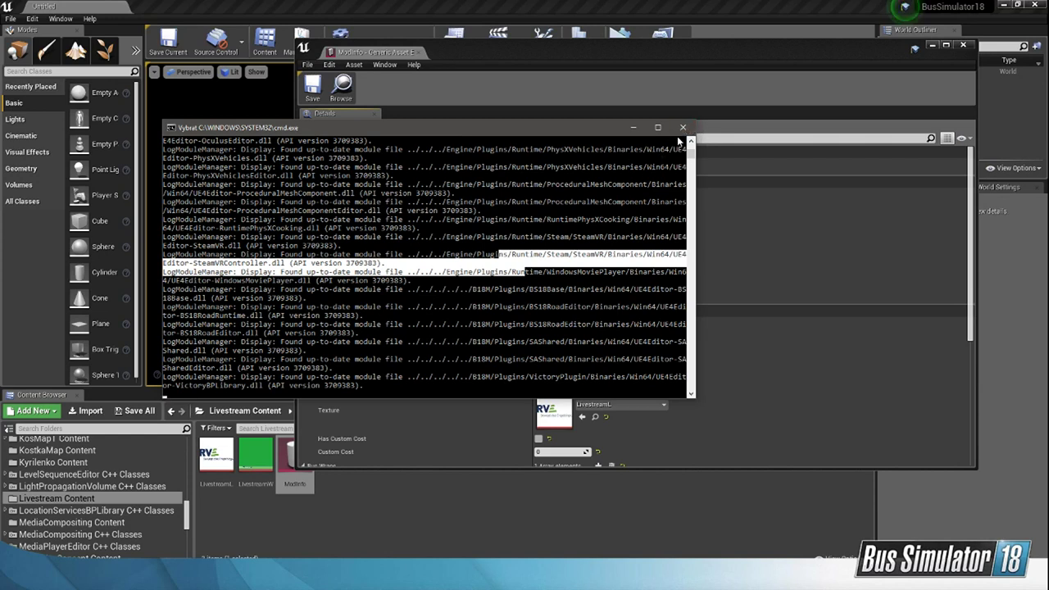
pyautogui.click(684, 88)
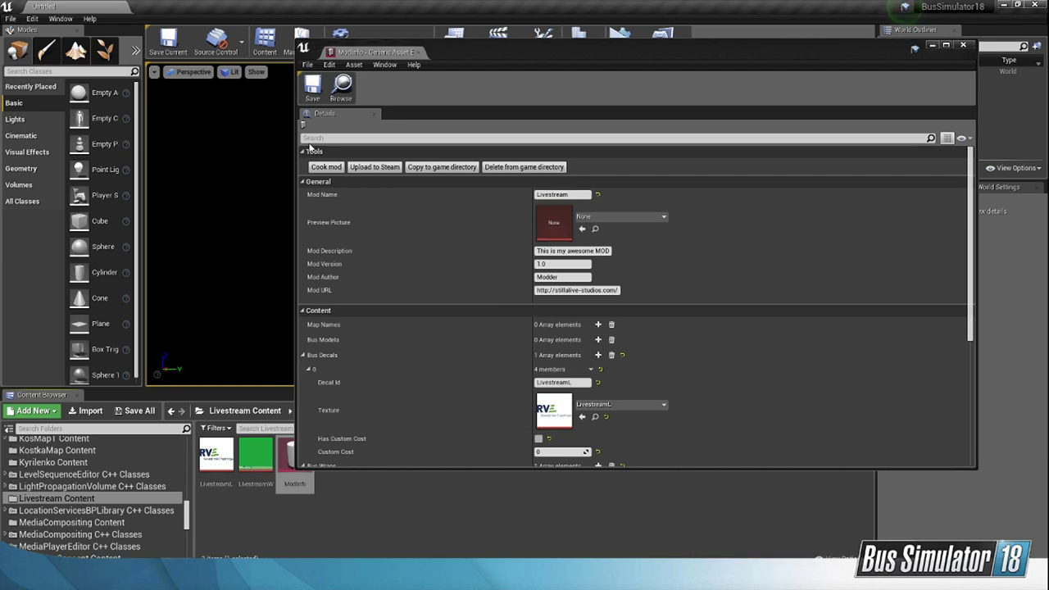
# Step: Cook the Livestream mod again and move the cooking console away from the mod tools
pyautogui.click(325, 166)
pyautogui.moveTo(290, 23); pyautogui.dragTo(569, 246)
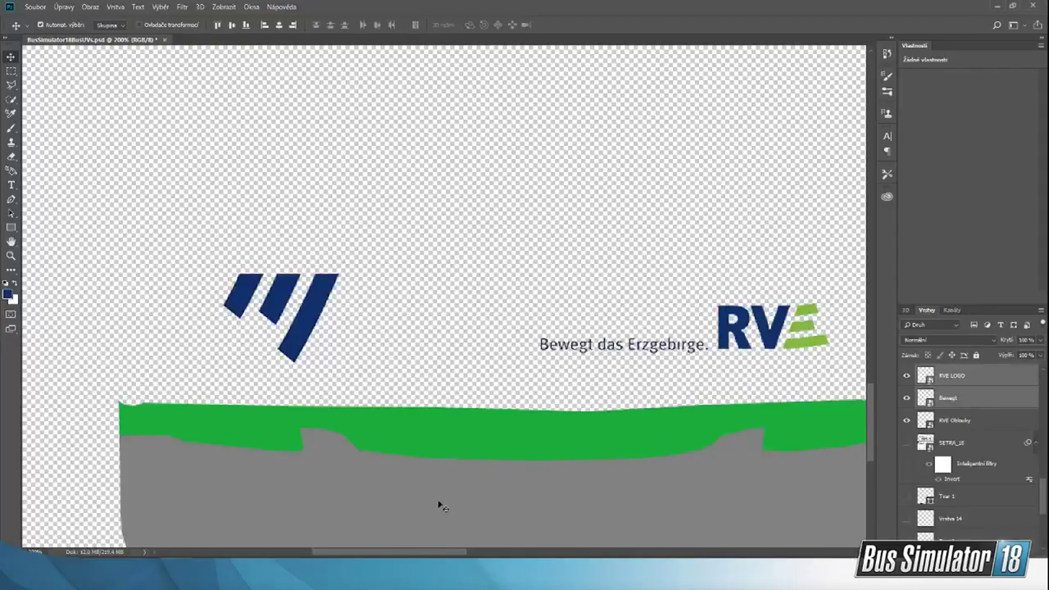
# Step: Switch to Photoshop and show the SETRA_18 wireframe layer in the livery document
pyautogui.scroll(3, 435, 499)
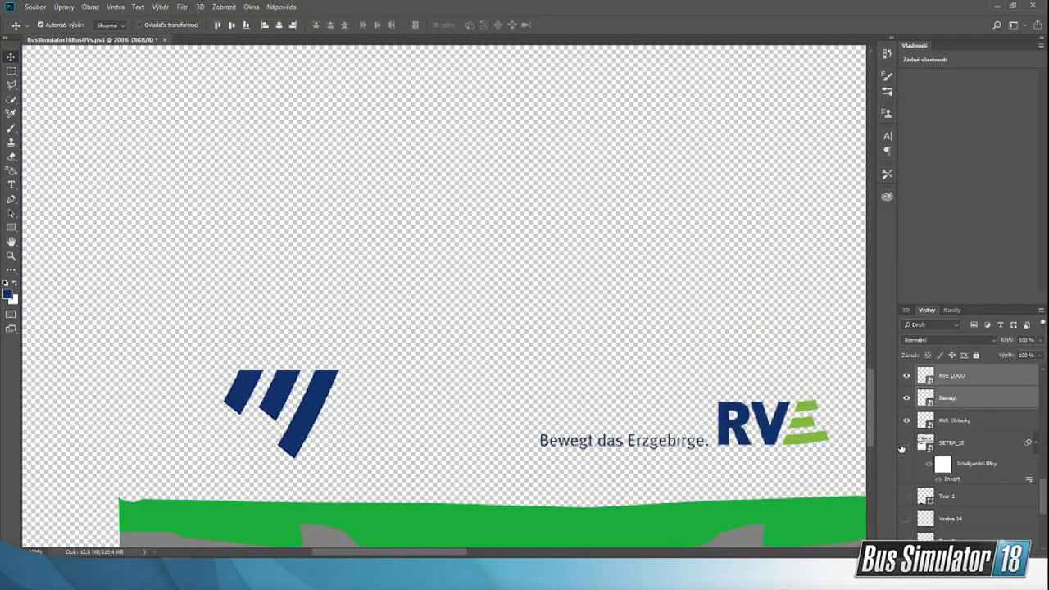
pyautogui.click(905, 444)
pyautogui.scroll(3, 232, 351)
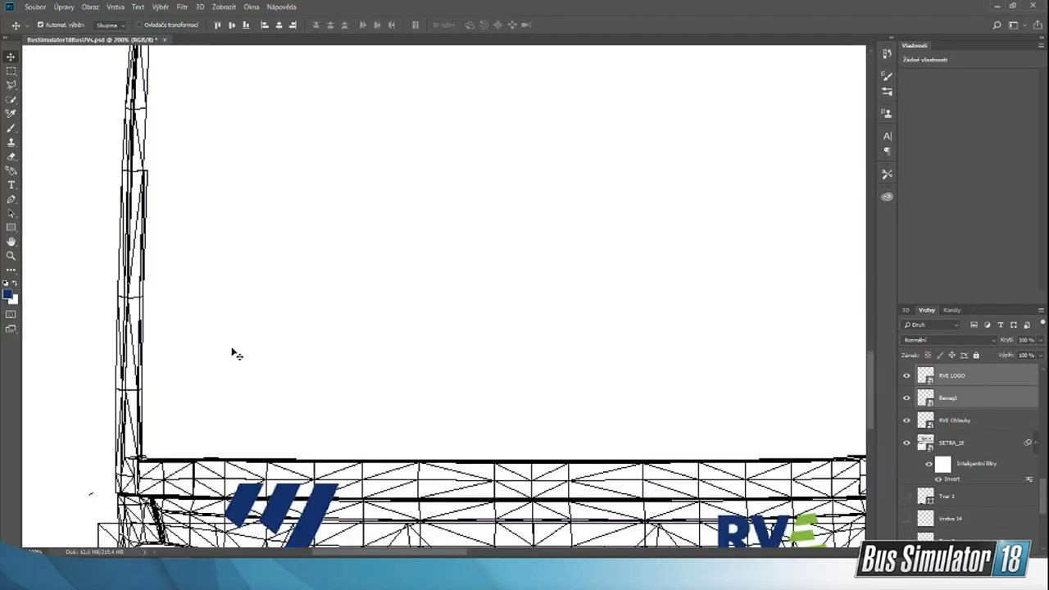
# Step: Draw a four-sided Pen shape, about 95 by 55 px, at the upper edge of the bus side above the single wheel arch
pyautogui.click(11, 255)
pyautogui.click(58, 24)
pyautogui.click(424, 204)
pyautogui.click(606, 263)
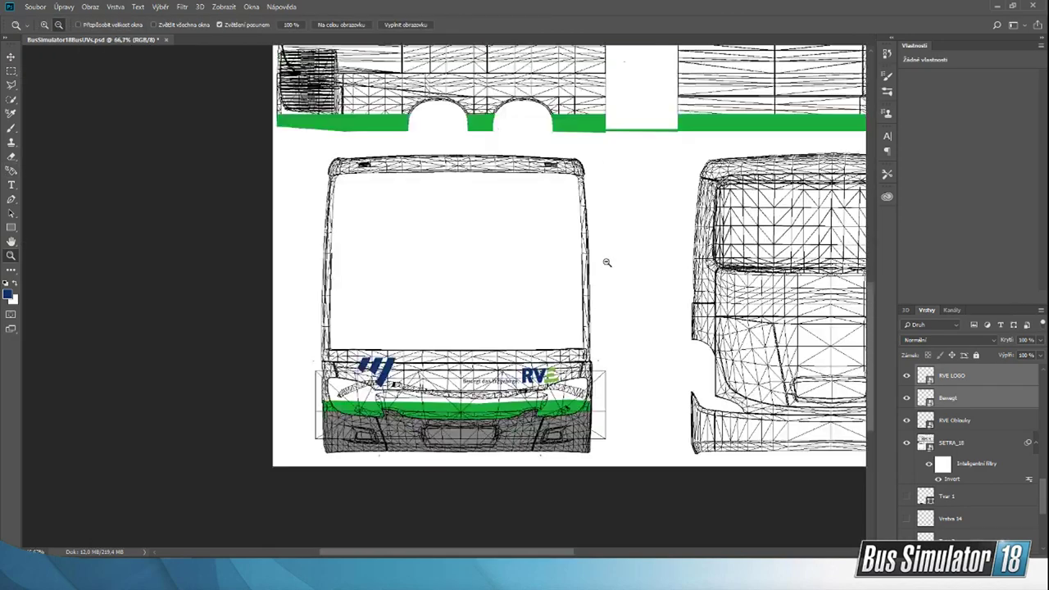
pyautogui.scroll(3, 615, 320)
pyautogui.keyDown('ctrl'); pyautogui.hscroll(5, 579, 284); pyautogui.keyUp('ctrl')
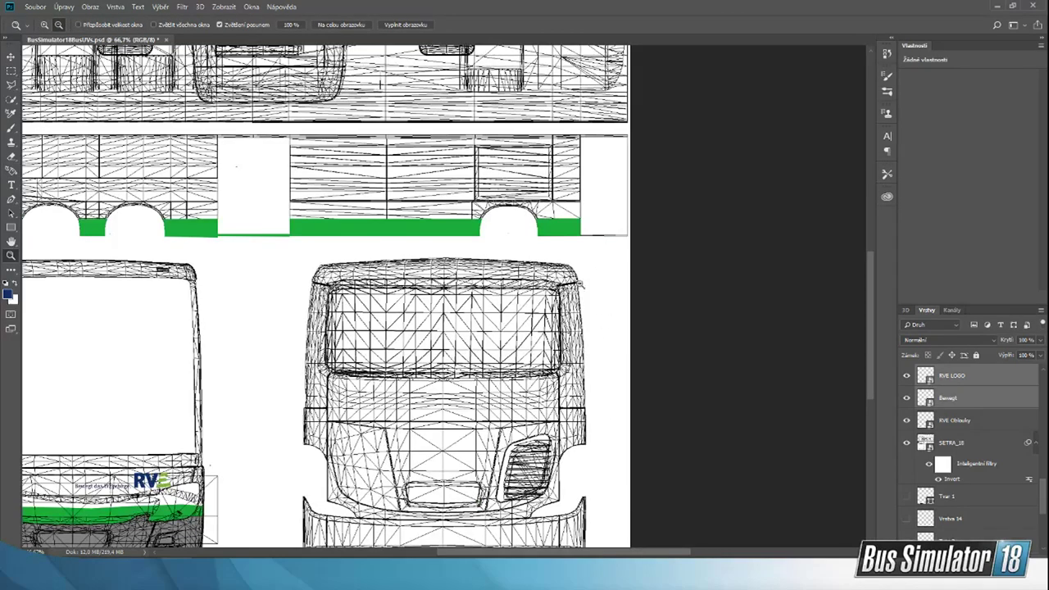
pyautogui.scroll(5, 580, 284)
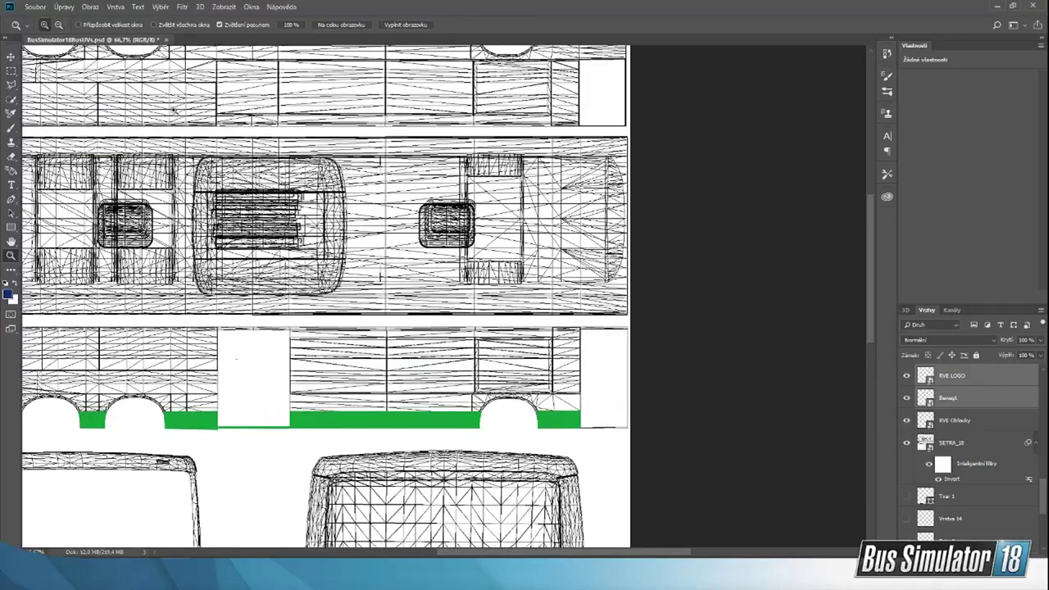
pyautogui.click(626, 361)
pyautogui.click(464, 343)
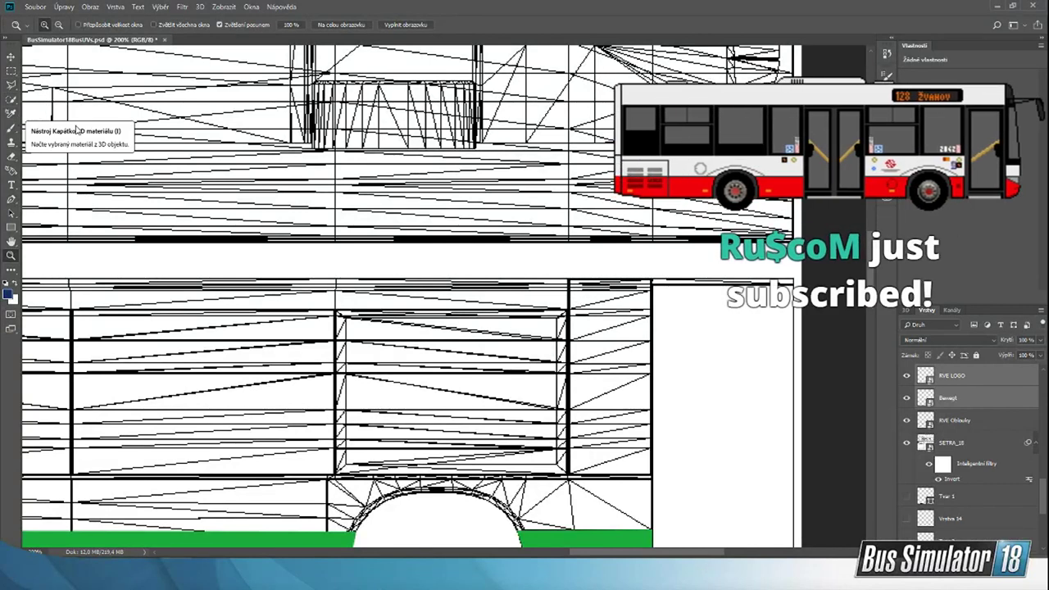
pyautogui.click(11, 199)
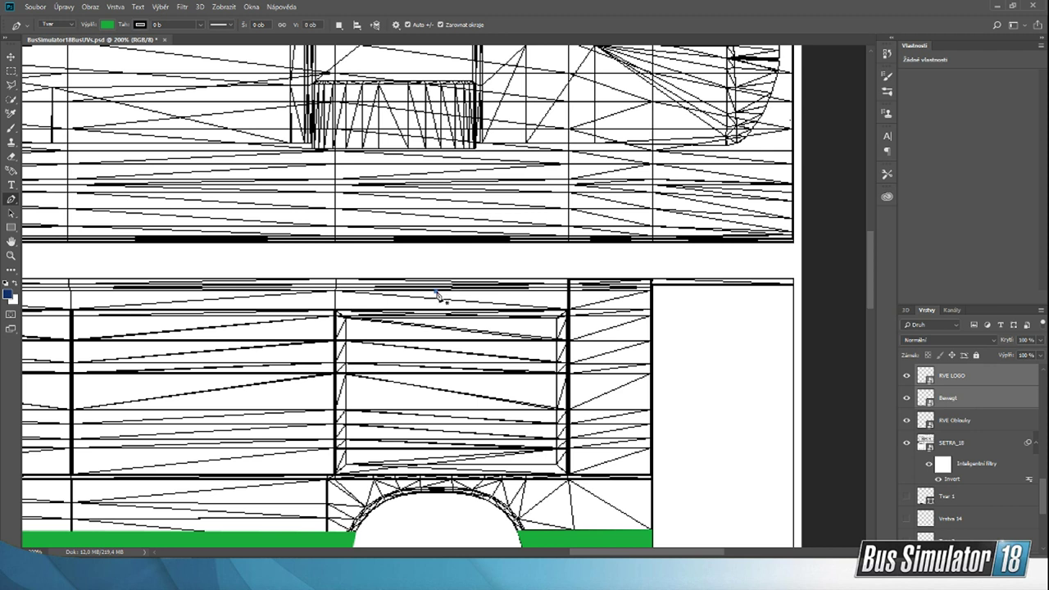
pyautogui.click(436, 291)
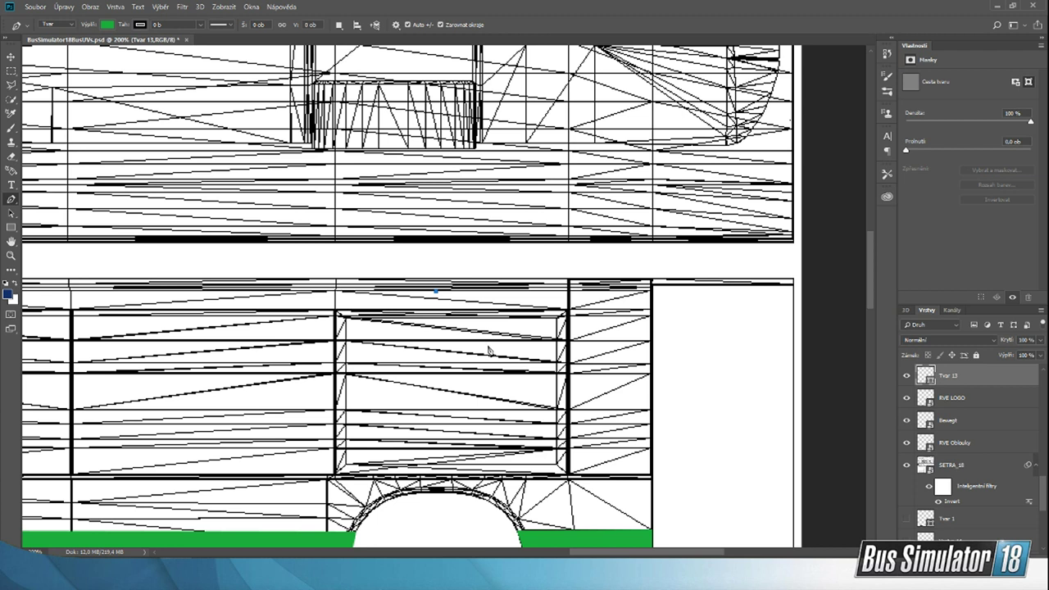
pyautogui.click(487, 350)
pyautogui.click(538, 318)
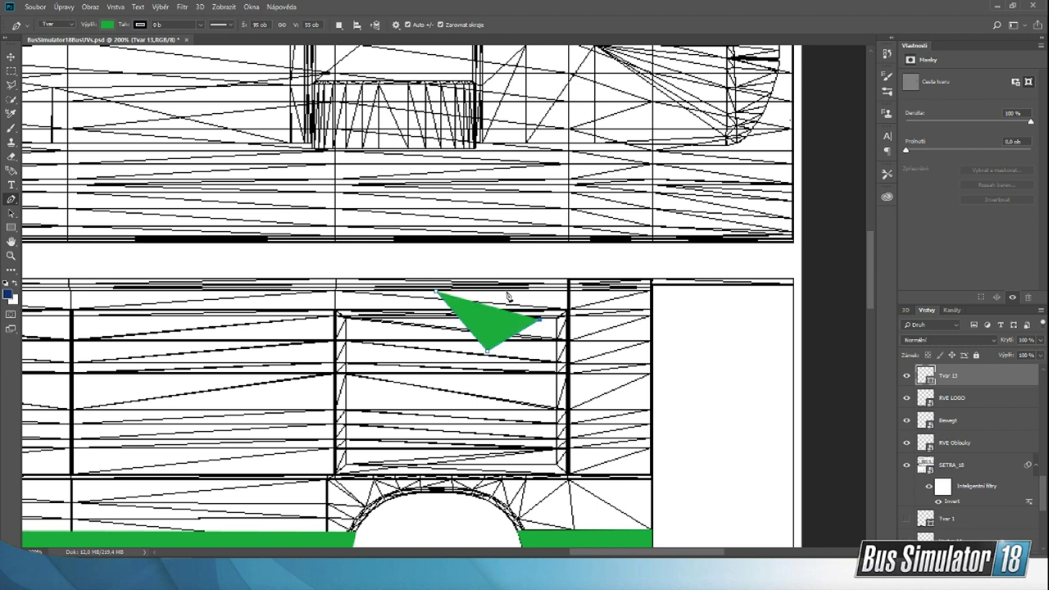
pyautogui.click(506, 290)
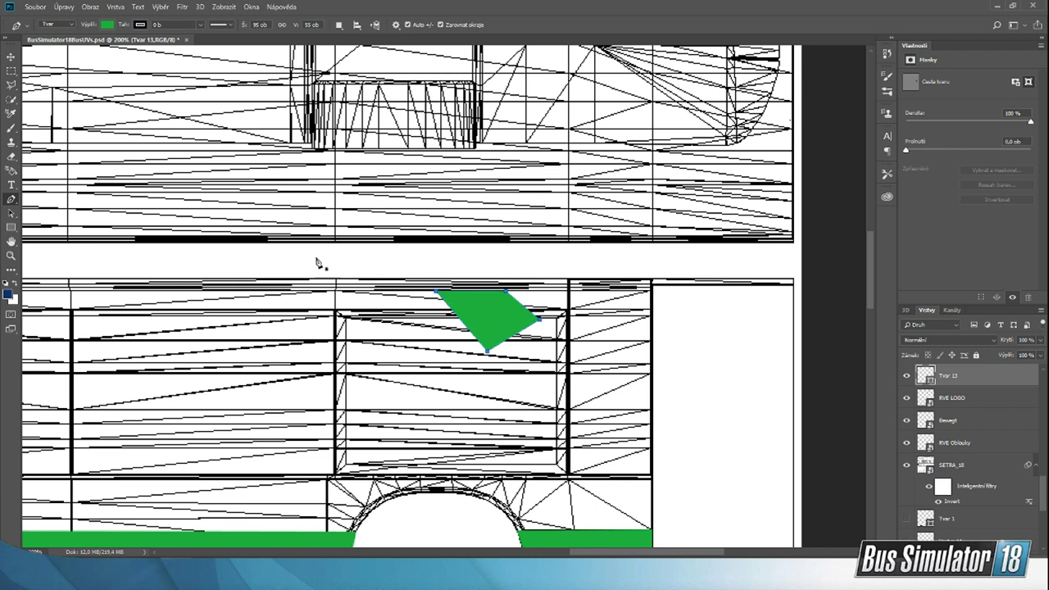
# Step: Fill the new four-sided shape with the dark blue from the recently used colours
pyautogui.click(105, 25)
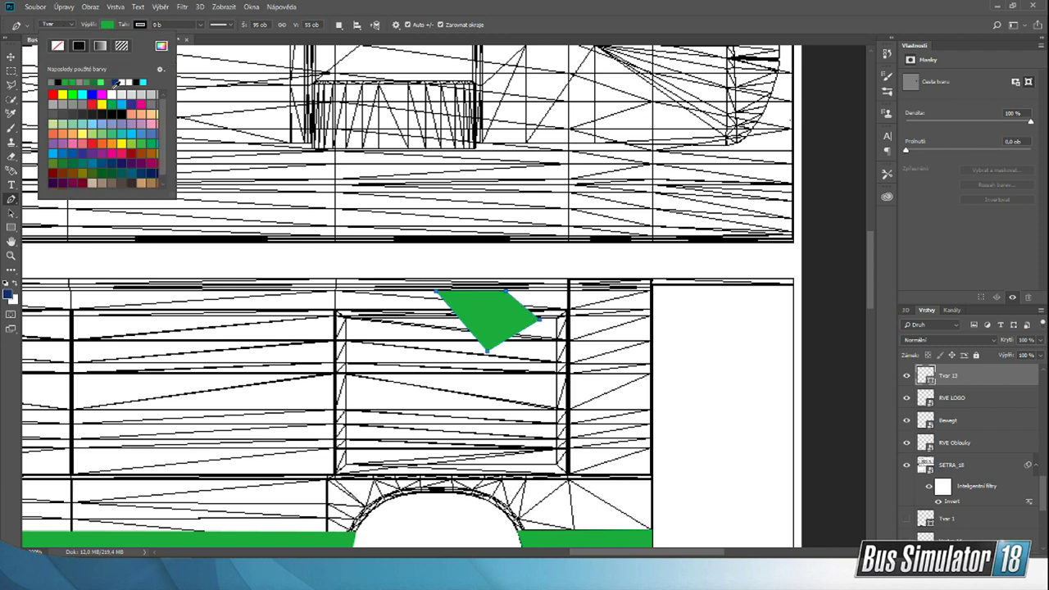
pyautogui.click(119, 81)
pyautogui.click(12, 56)
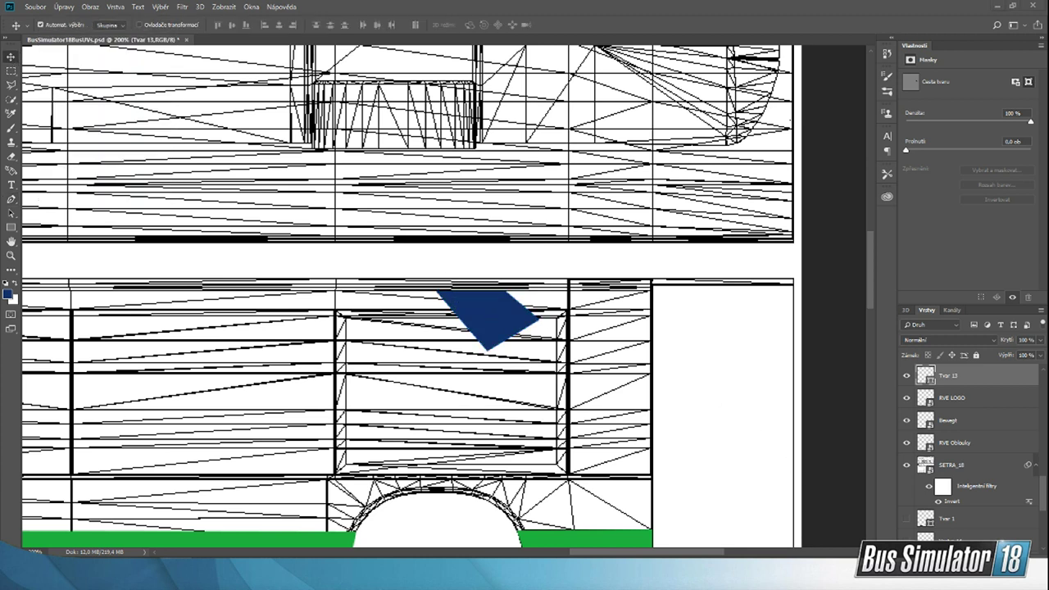
# Step: Place the white RVE LOGOW image from the StreamPodklady folder, scale it to about 11.4 %, and centre it on the blue shape
pyautogui.hotkey('alt', 'Tab')
pyautogui.moveTo(543, 185); pyautogui.dragTo(318, 313)
pyautogui.moveTo(642, 200); pyautogui.dragTo(490, 320)
pyautogui.click(783, 524)
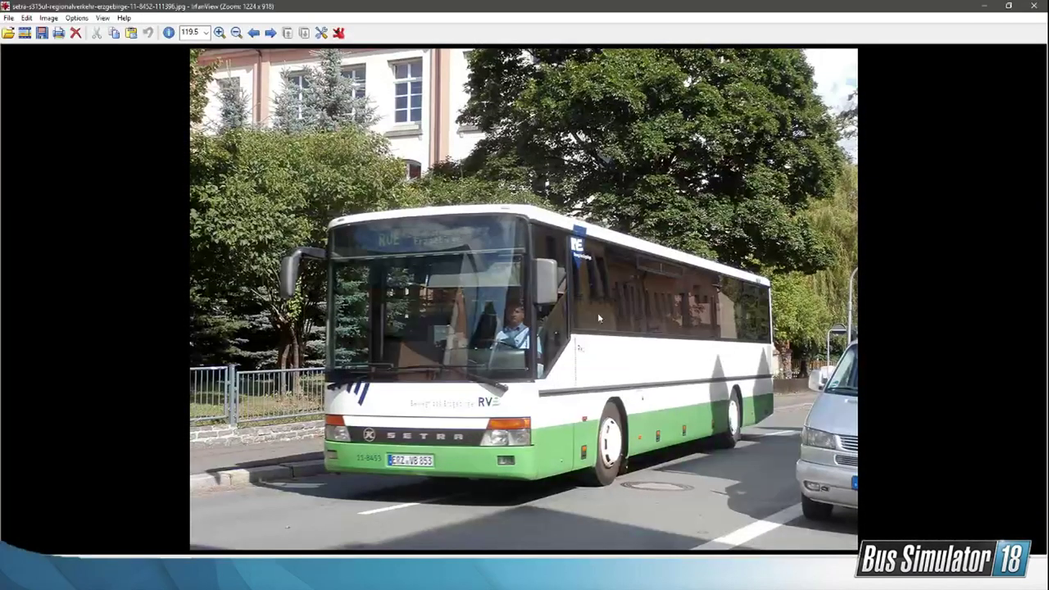
pyautogui.click(983, 7)
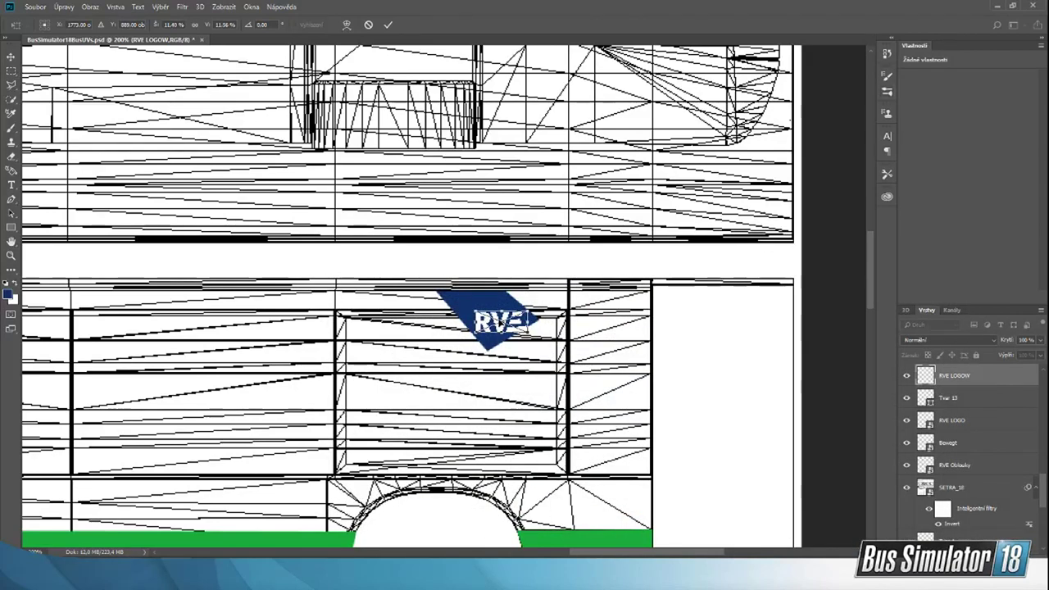
pyautogui.moveTo(486, 325); pyautogui.dragTo(484, 319)
pyautogui.press('Return')
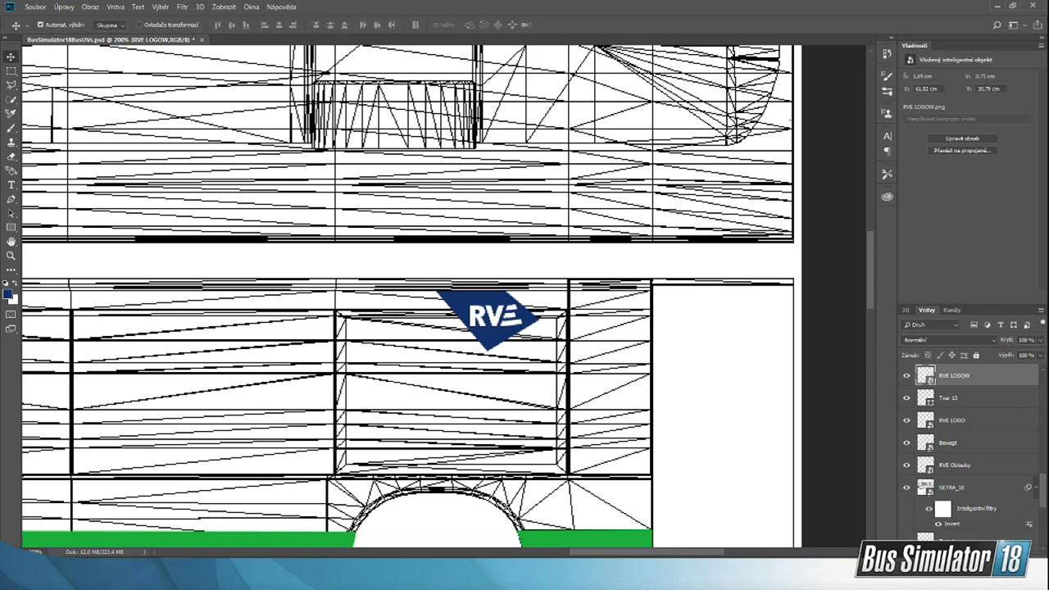
# Step: Place the BewegtW image from the StreamPodklady folder, scale it to about 25 %, and position it just below the white RVE lettering
pyautogui.hotkey('alt', 'Tab')
pyautogui.moveTo(625, 106); pyautogui.dragTo(300, 320)
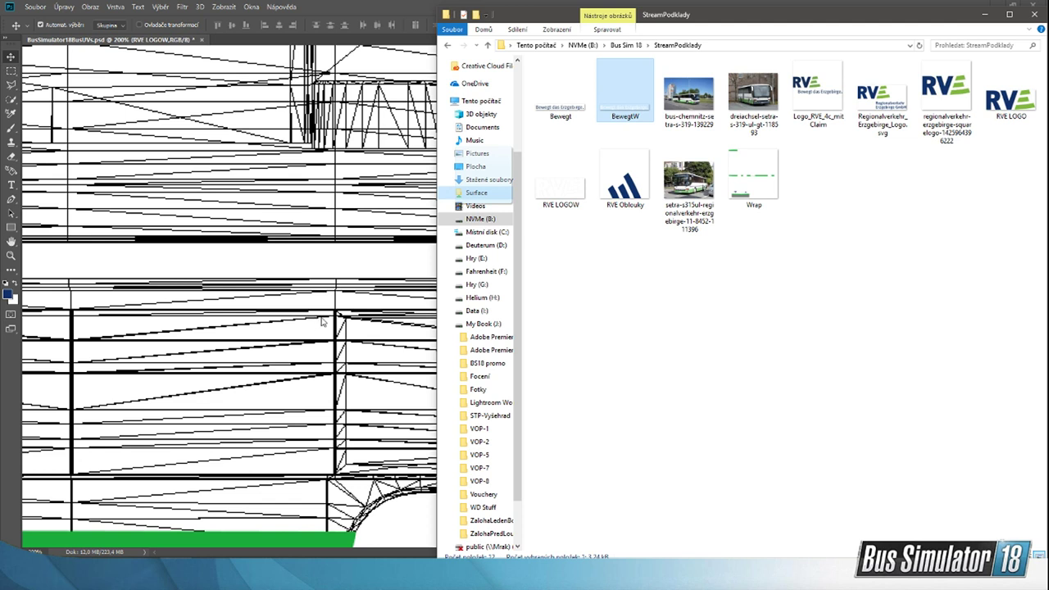
pyautogui.moveTo(322, 321); pyautogui.dragTo(338, 317)
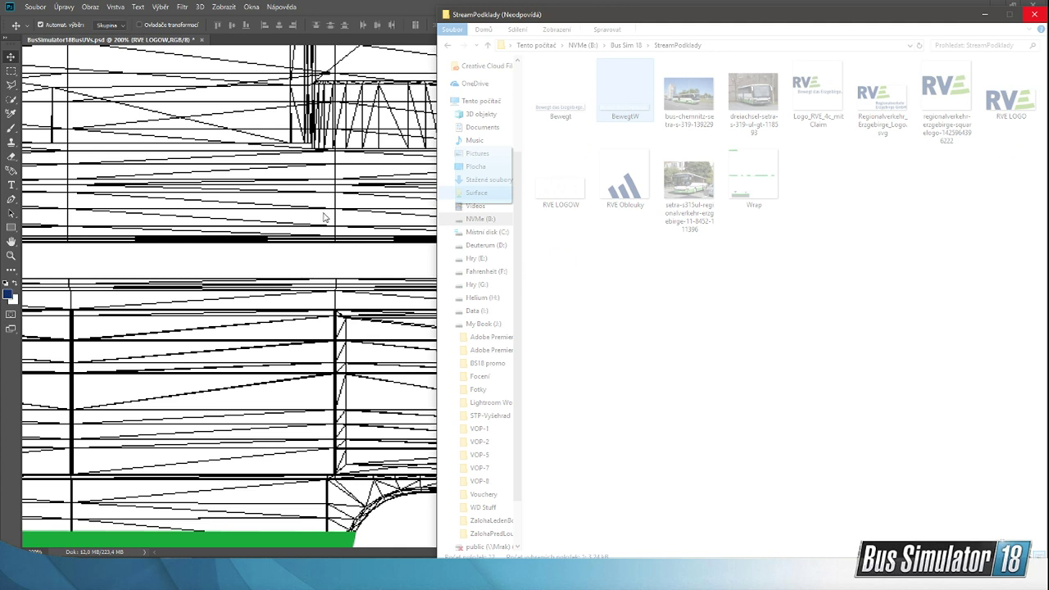
pyautogui.click(379, 5)
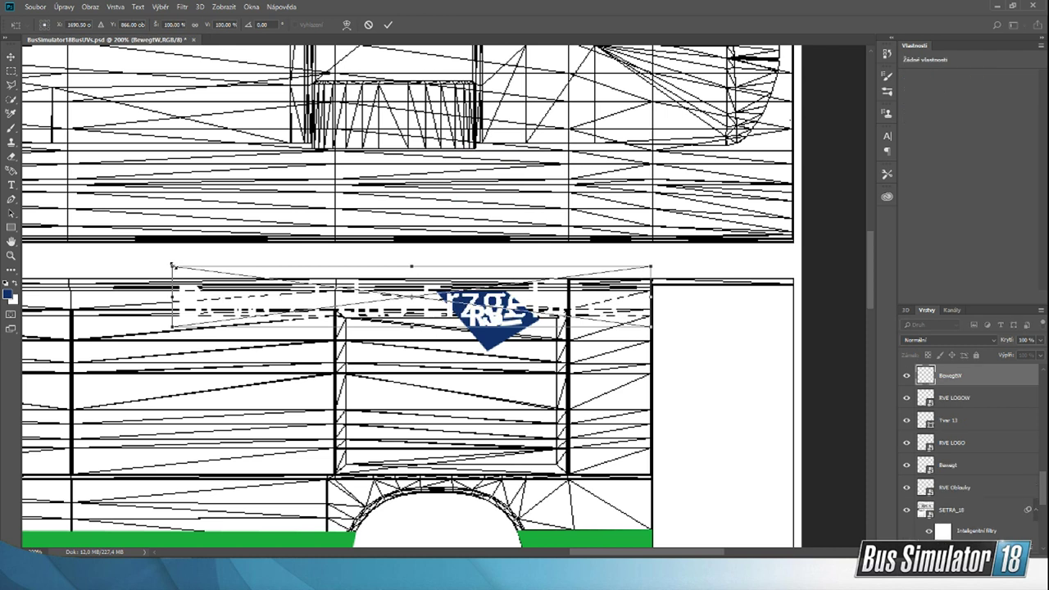
pyautogui.moveTo(173, 266); pyautogui.dragTo(522, 366)
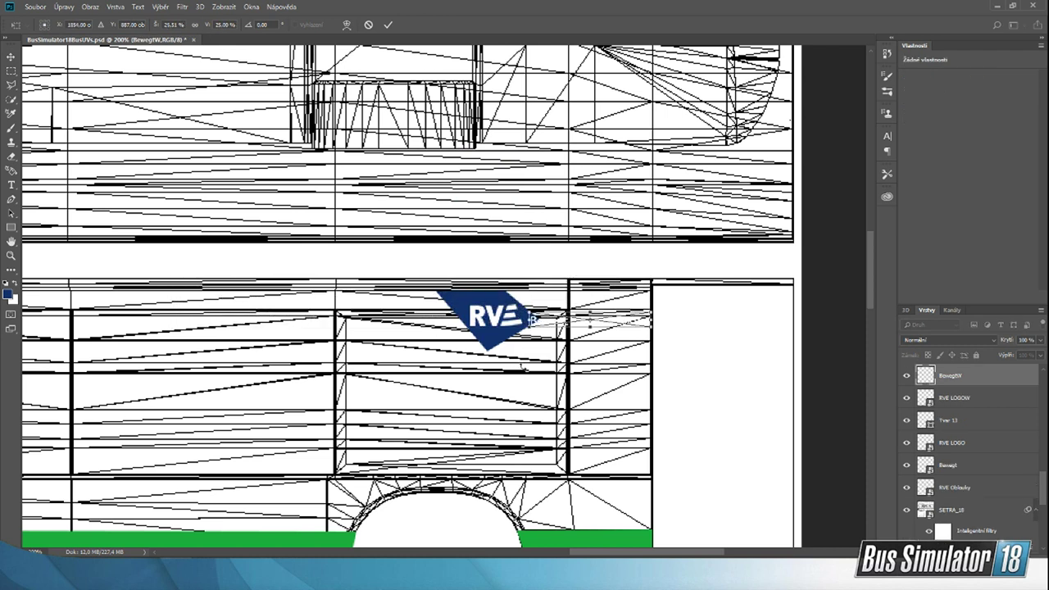
pyautogui.moveTo(538, 321); pyautogui.dragTo(516, 341)
pyautogui.press('Return')
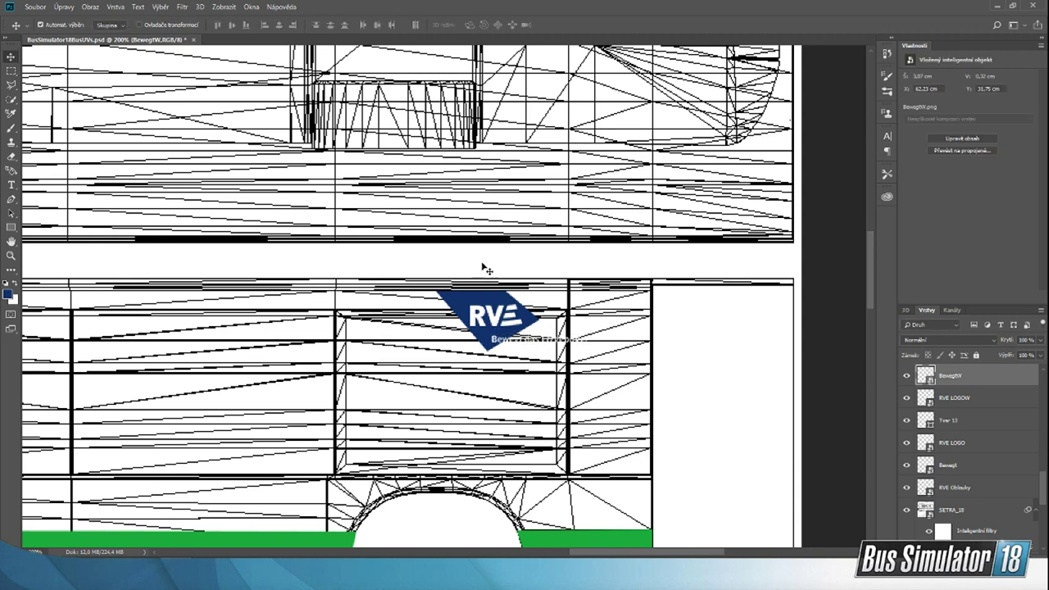
# Step: Save the livery with its visible wireframe as a PNG, replacing Wrap in the StreamPodklady folder on drive B
pyautogui.click(35, 6)
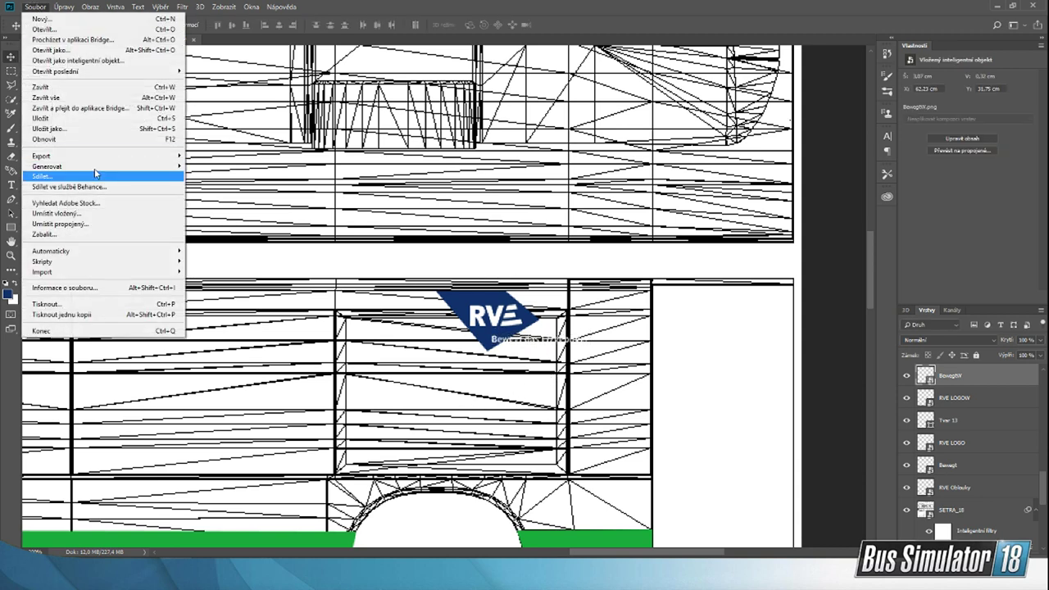
pyautogui.click(79, 131)
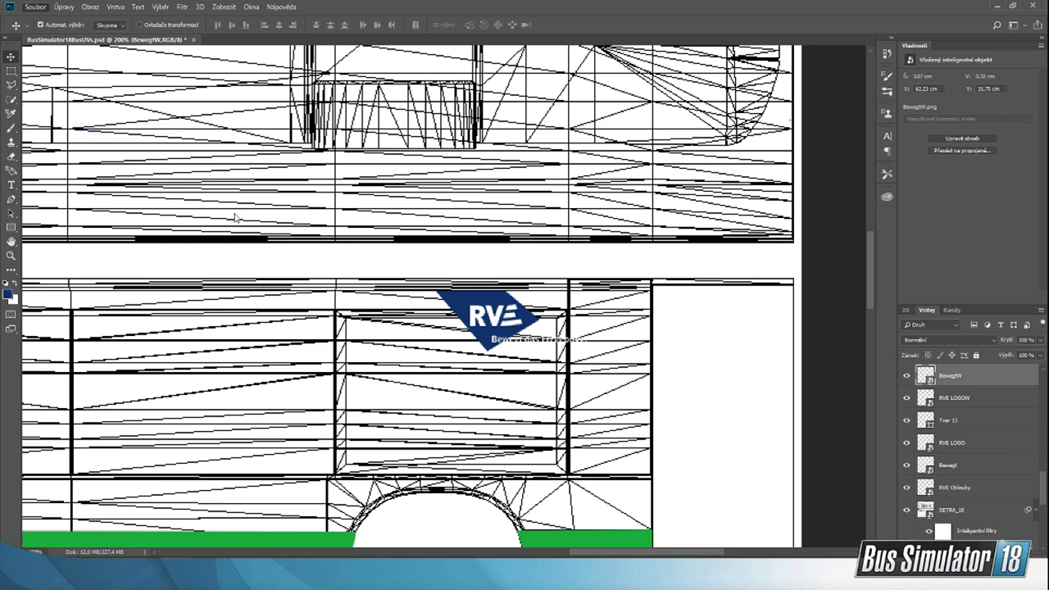
pyautogui.click(382, 344)
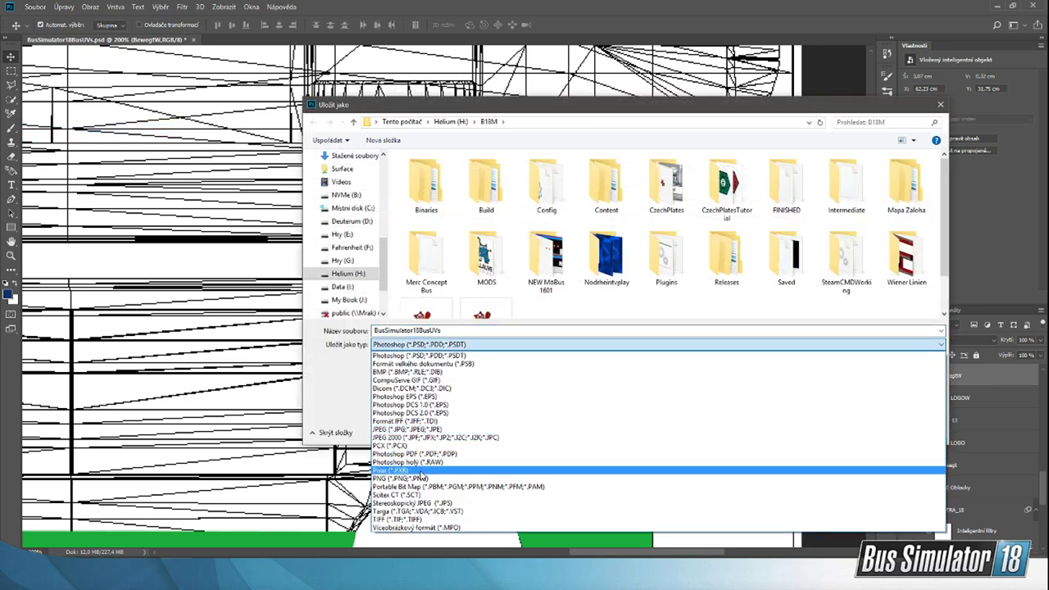
pyautogui.click(405, 478)
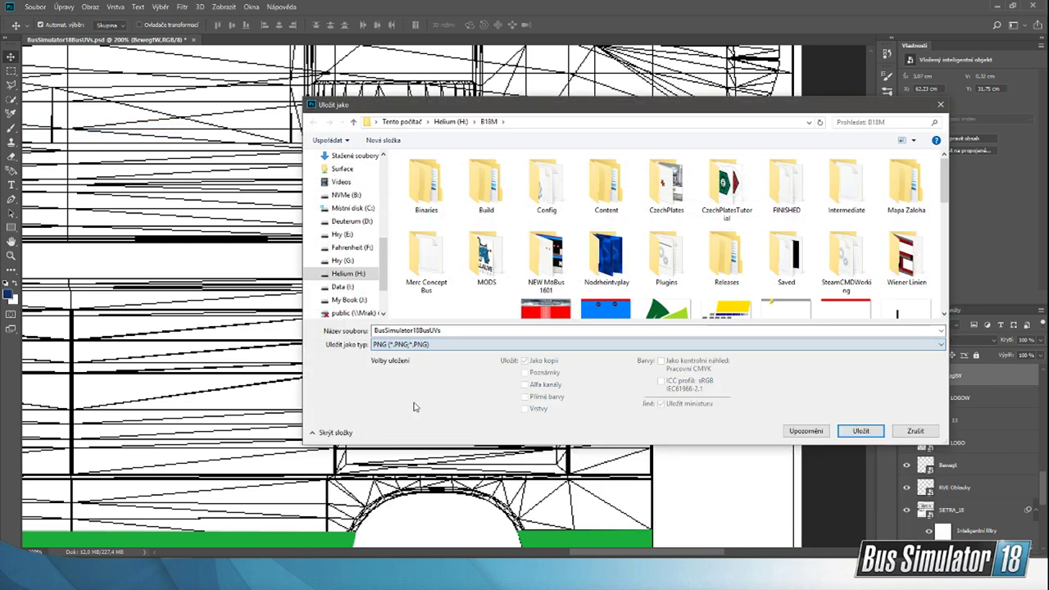
pyautogui.click(346, 195)
pyautogui.doubleClick(459, 249)
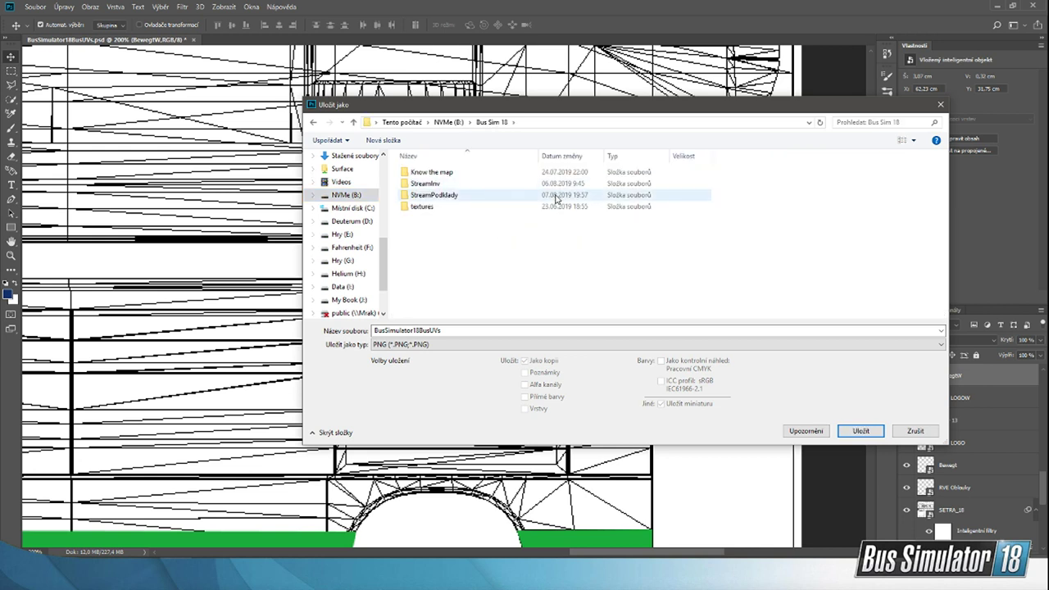
pyautogui.doubleClick(546, 197)
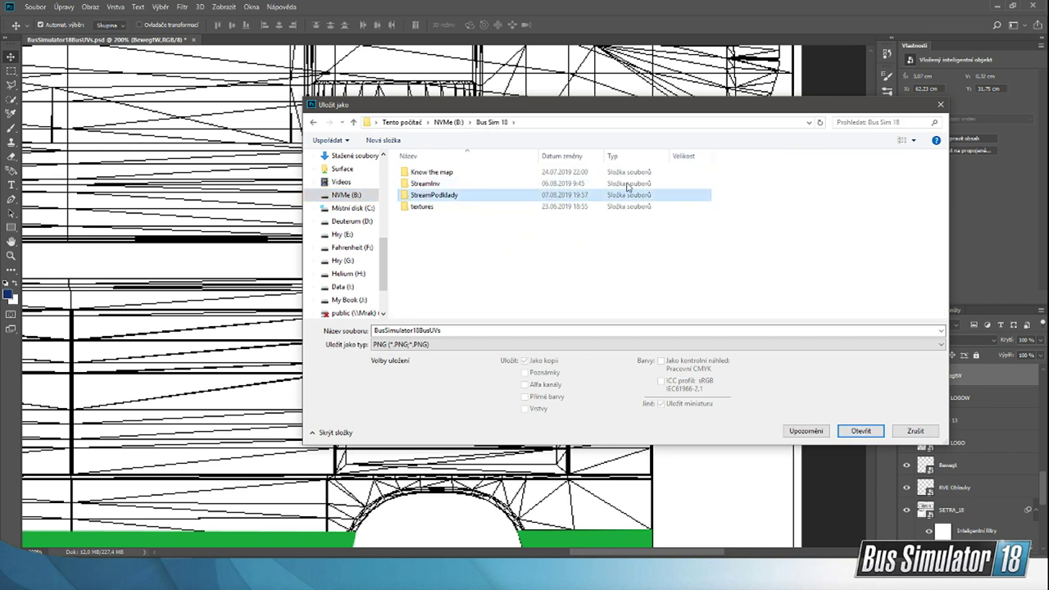
pyautogui.doubleClick(852, 184)
pyautogui.click(549, 290)
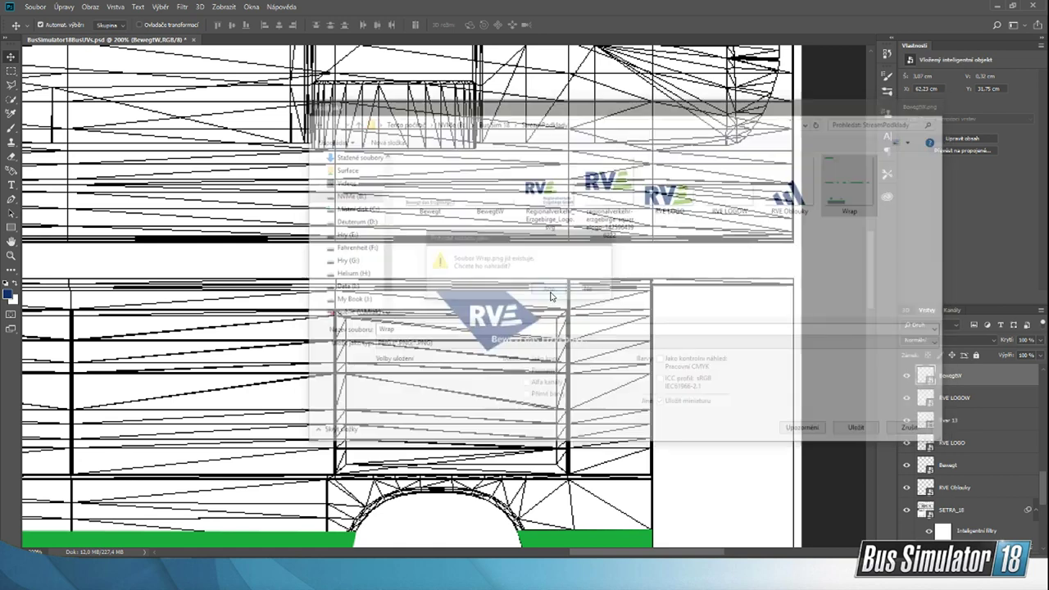
pyautogui.click(768, 174)
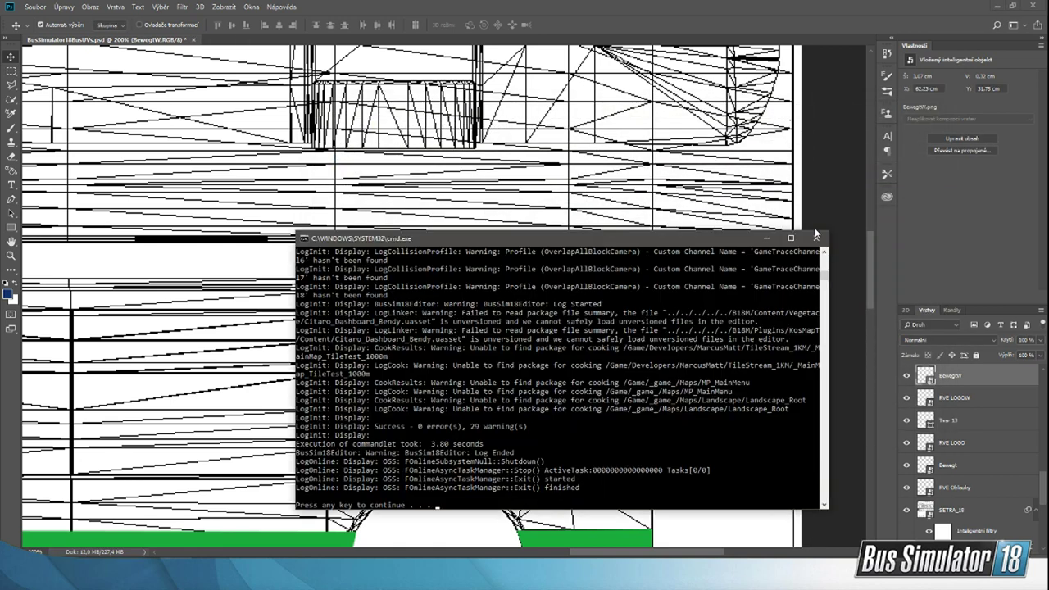
# Step: Close the finished console and the ModInfo window, and reimport the LivestreamW texture in the Unreal Editor
pyautogui.click(815, 237)
pyautogui.moveTo(709, 572)
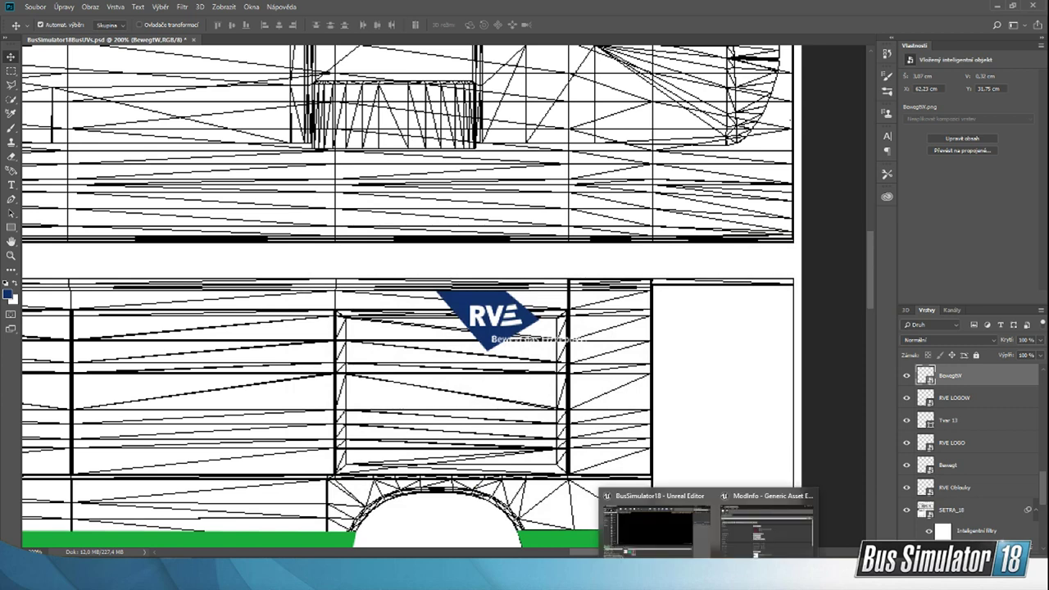
pyautogui.click(740, 543)
pyautogui.click(963, 44)
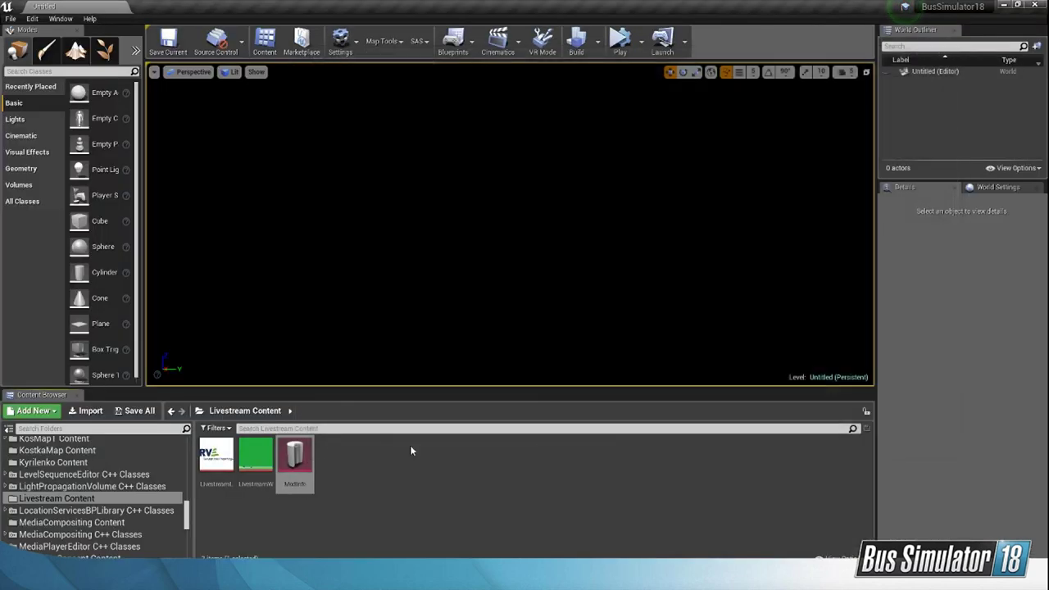
pyautogui.doubleClick(256, 455)
pyautogui.click(409, 85)
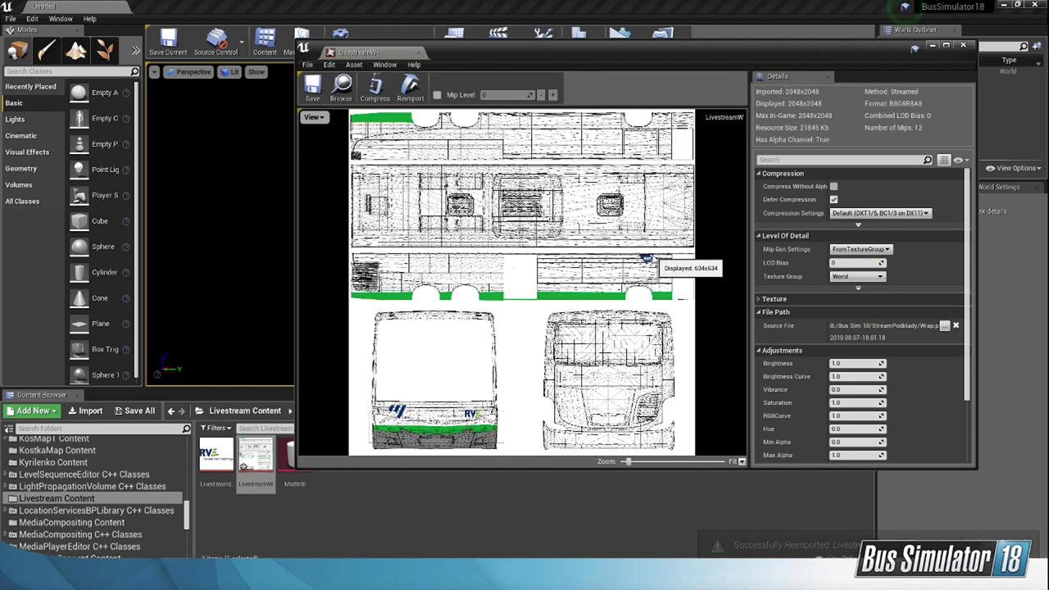
# Step: Hide the SETRA_18 wireframe layer in Photoshop and save the livery as a PNG over Wrap in the StreamPodklady folder
pyautogui.hotkey('alt', 'Tab')
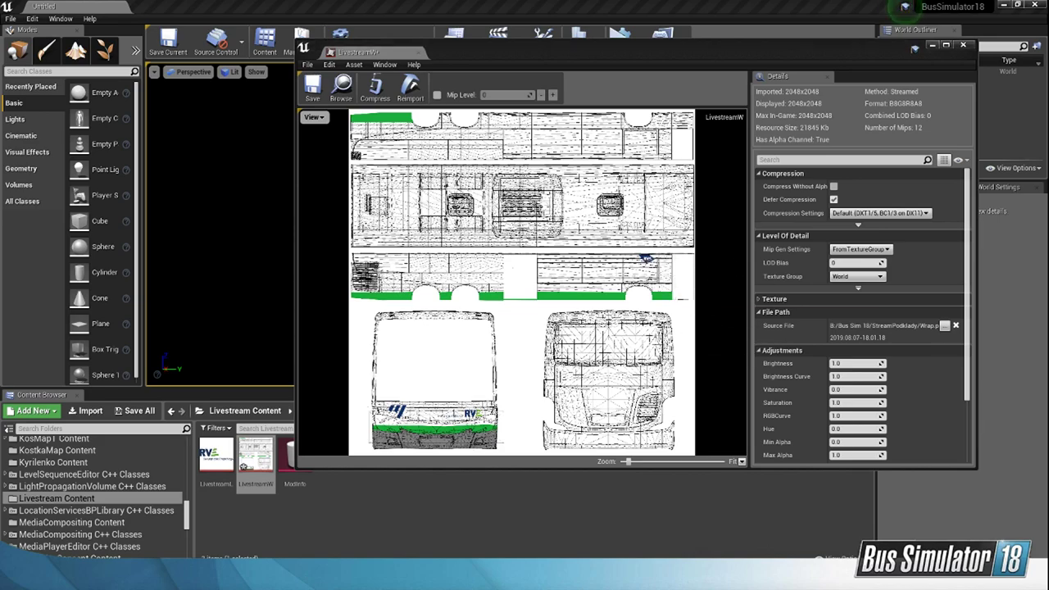
pyautogui.click(906, 510)
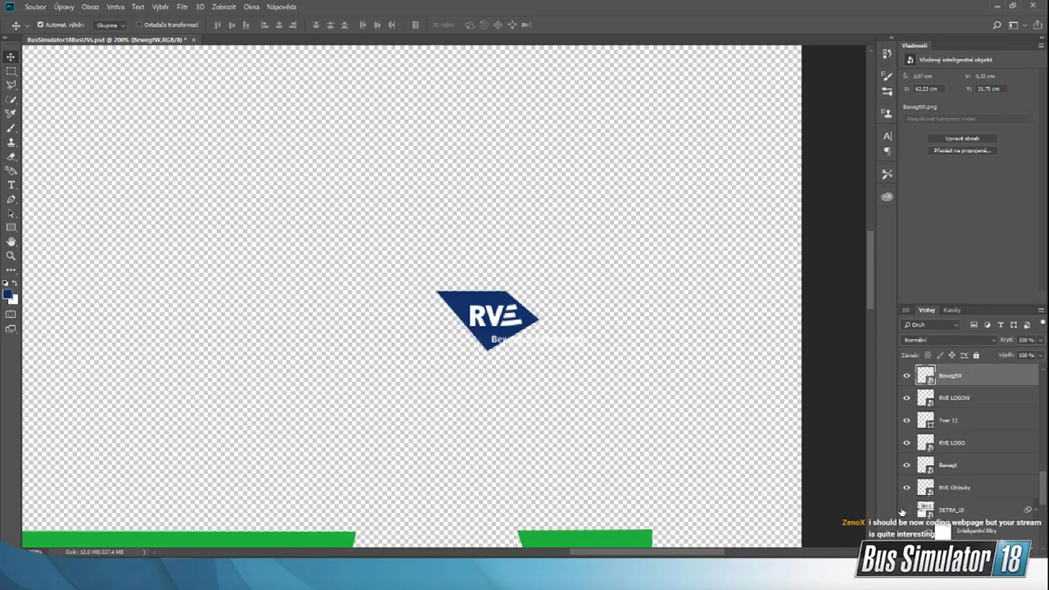
pyautogui.click(29, 7)
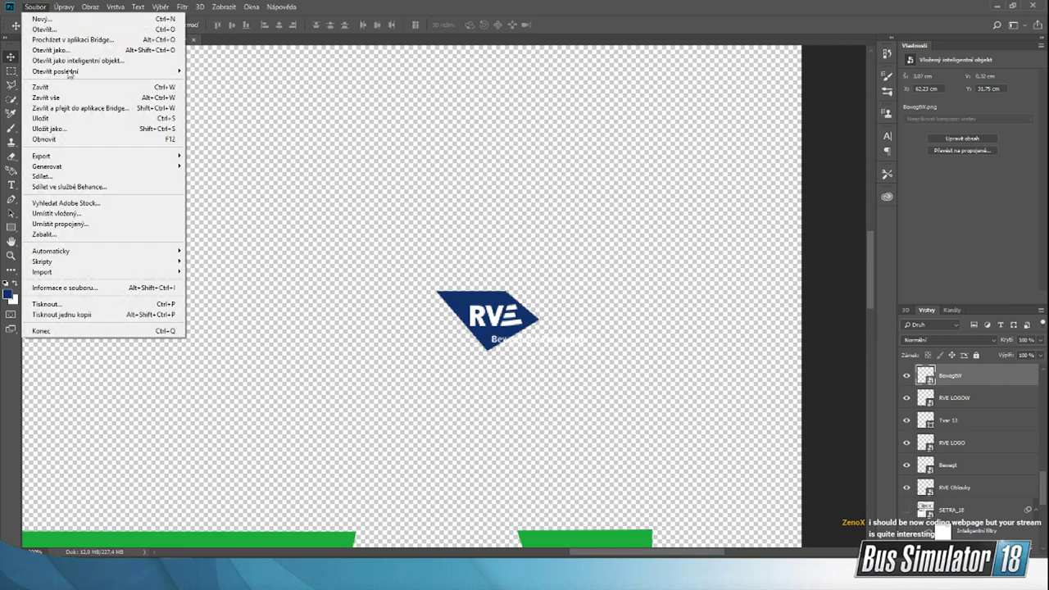
pyautogui.click(124, 146)
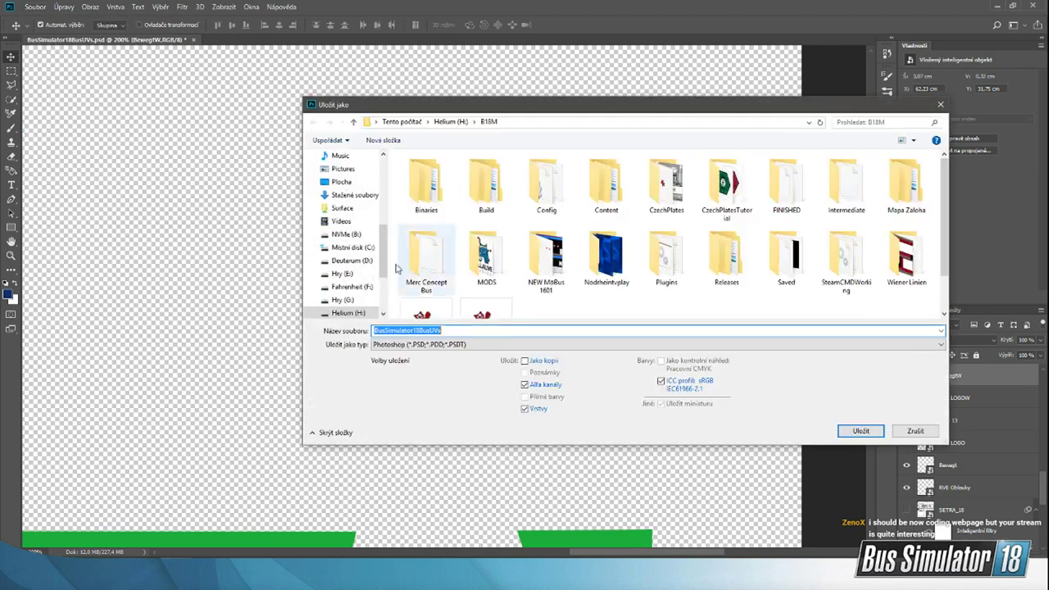
pyautogui.click(420, 344)
pyautogui.click(418, 478)
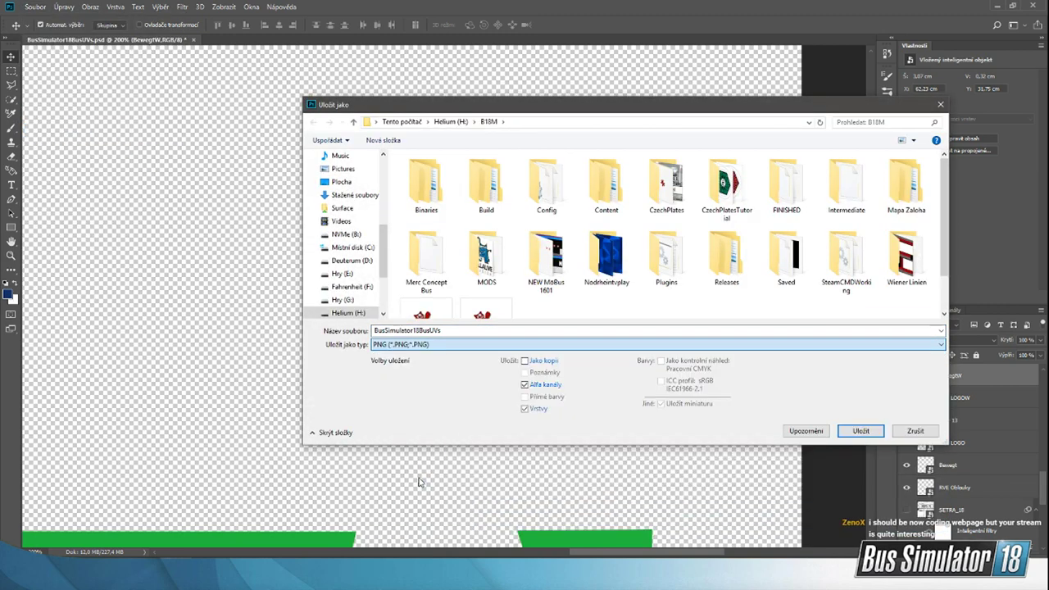
pyautogui.click(346, 235)
pyautogui.doubleClick(427, 252)
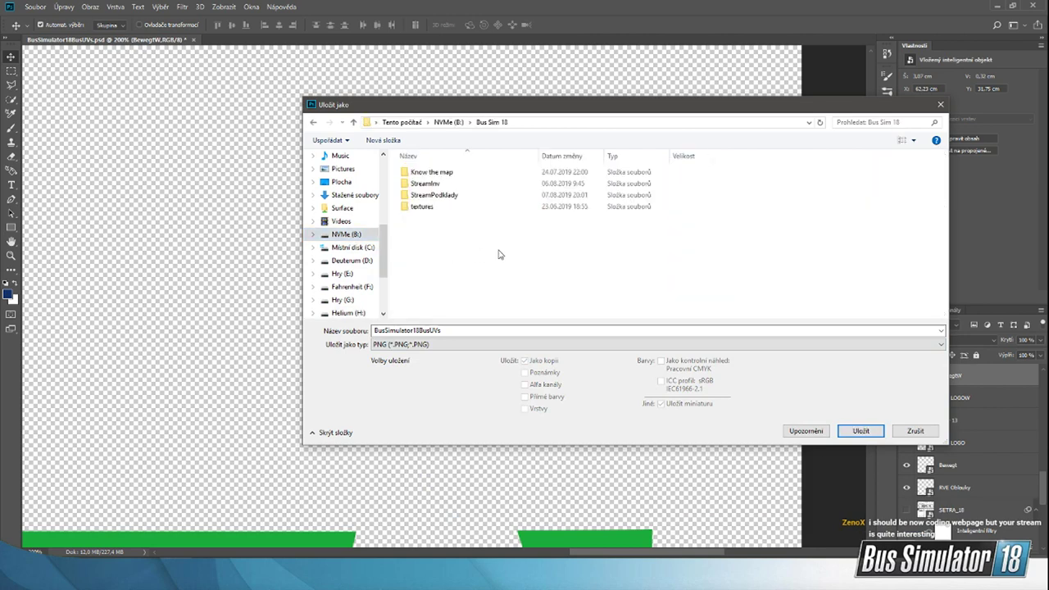
pyautogui.doubleClick(449, 197)
pyautogui.doubleClick(831, 196)
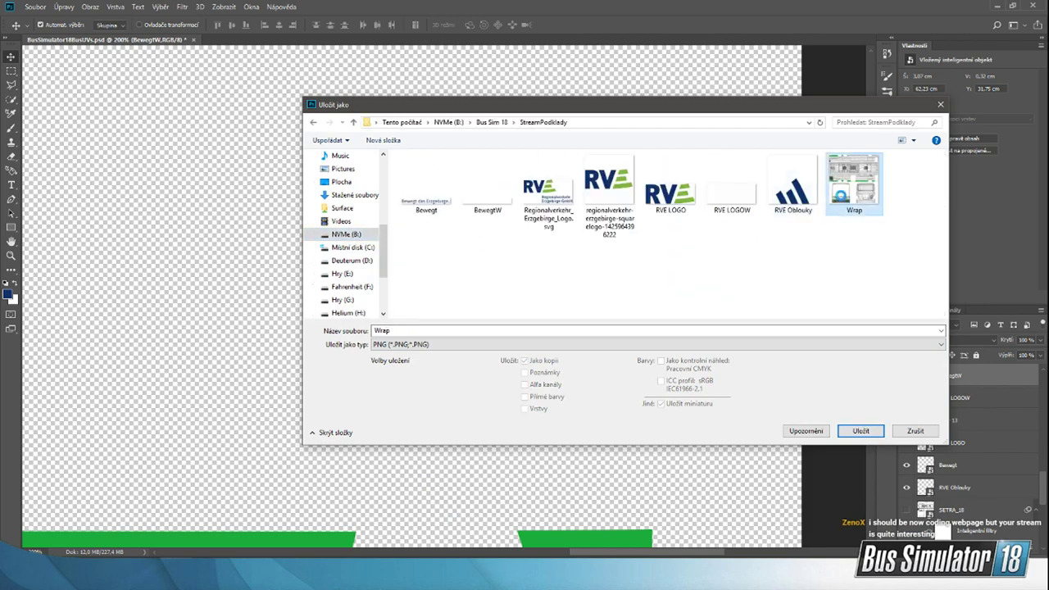
pyautogui.click(544, 290)
pyautogui.click(757, 175)
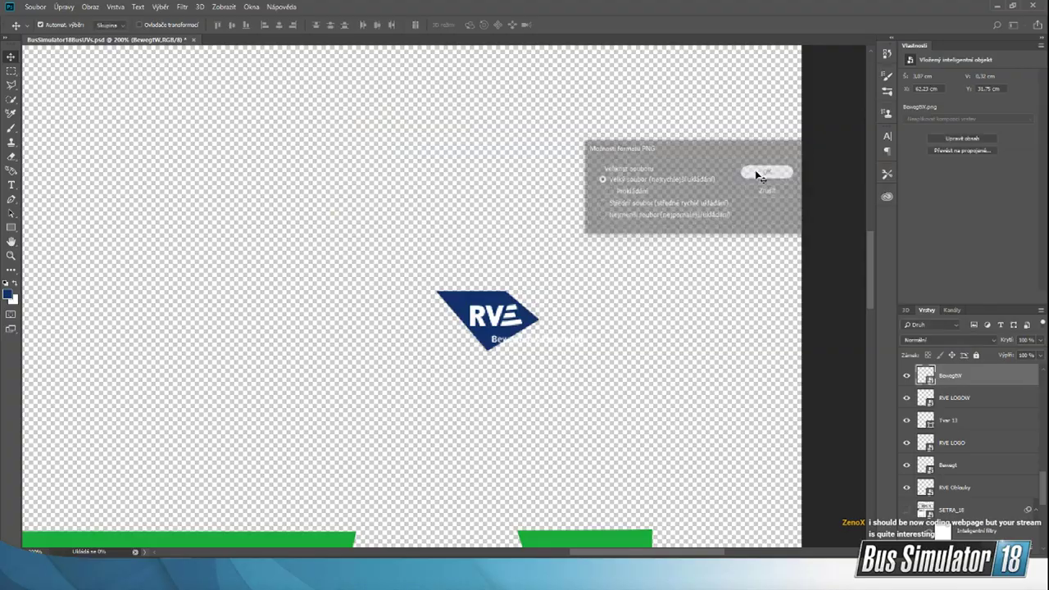
# Step: Switch to the Unreal Editor, reimport the LivestreamW texture from the wireframe-free Wrap image, and save it
pyautogui.click(708, 574)
pyautogui.click(739, 538)
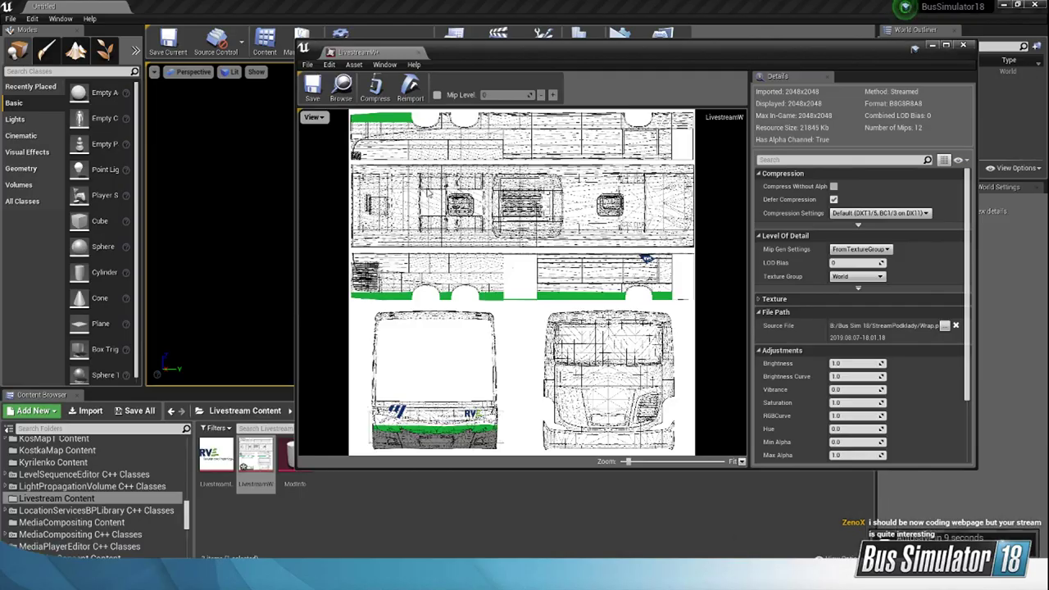
pyautogui.click(410, 87)
pyautogui.click(908, 513)
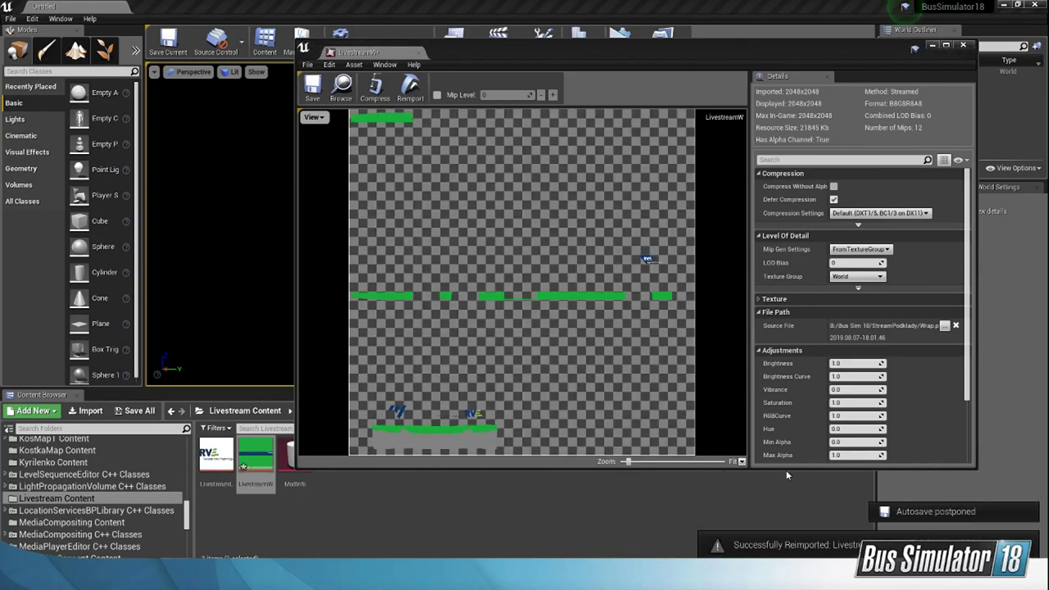
pyautogui.click(312, 87)
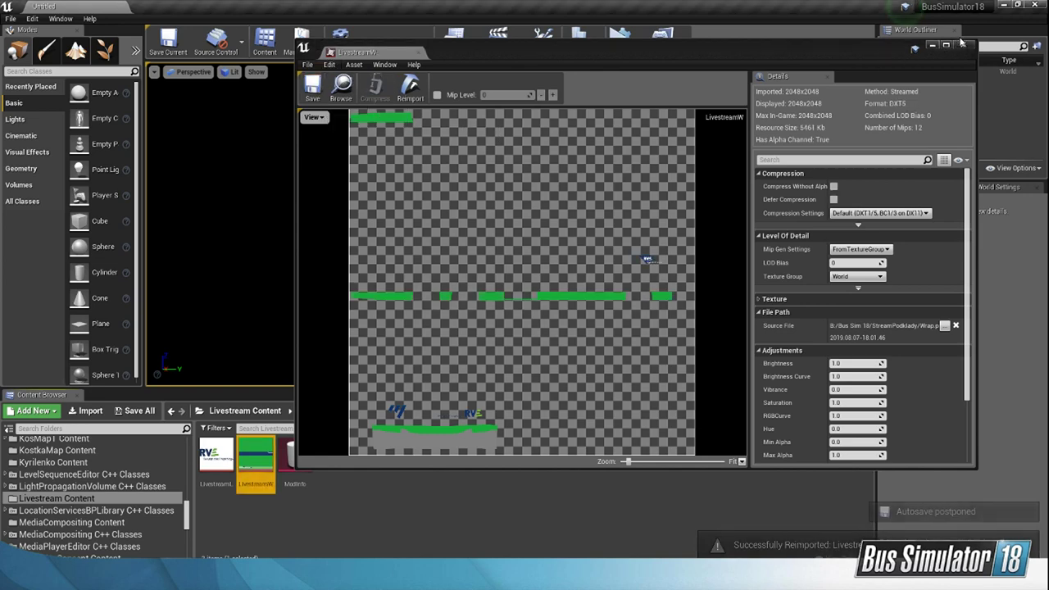
pyautogui.click(933, 47)
# Step: Open the Livestream ModInfo, cook the mod, and copy its package to the game directory
pyautogui.doubleClick(293, 449)
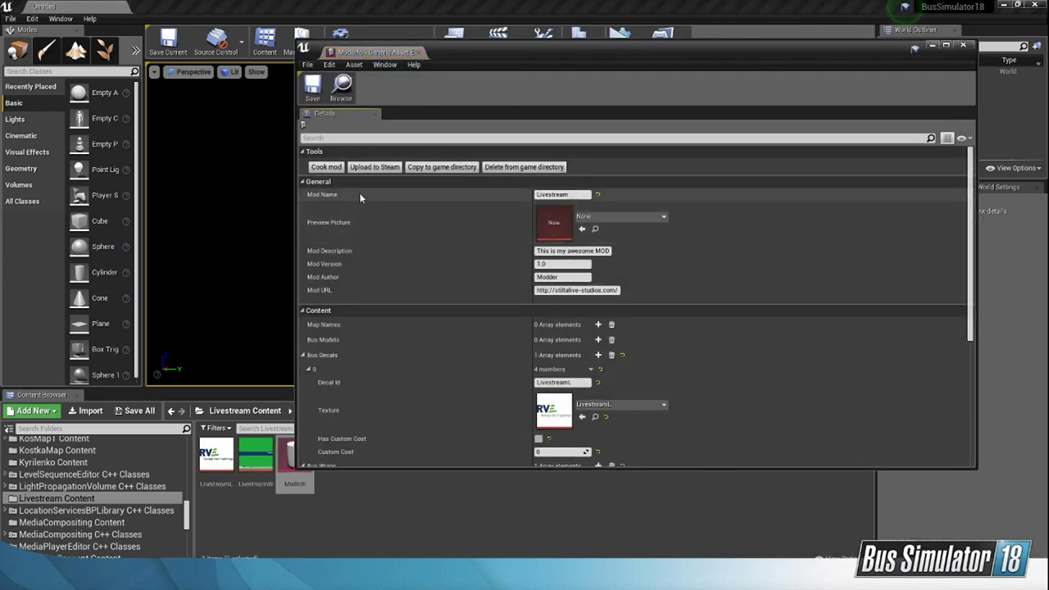
pyautogui.click(327, 166)
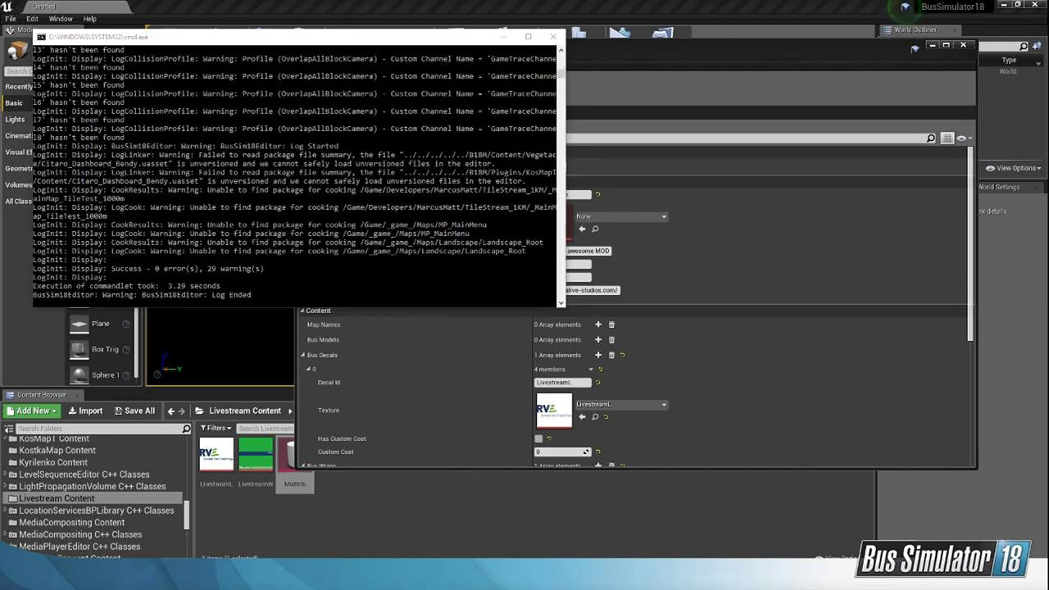
pyautogui.click(340, 210)
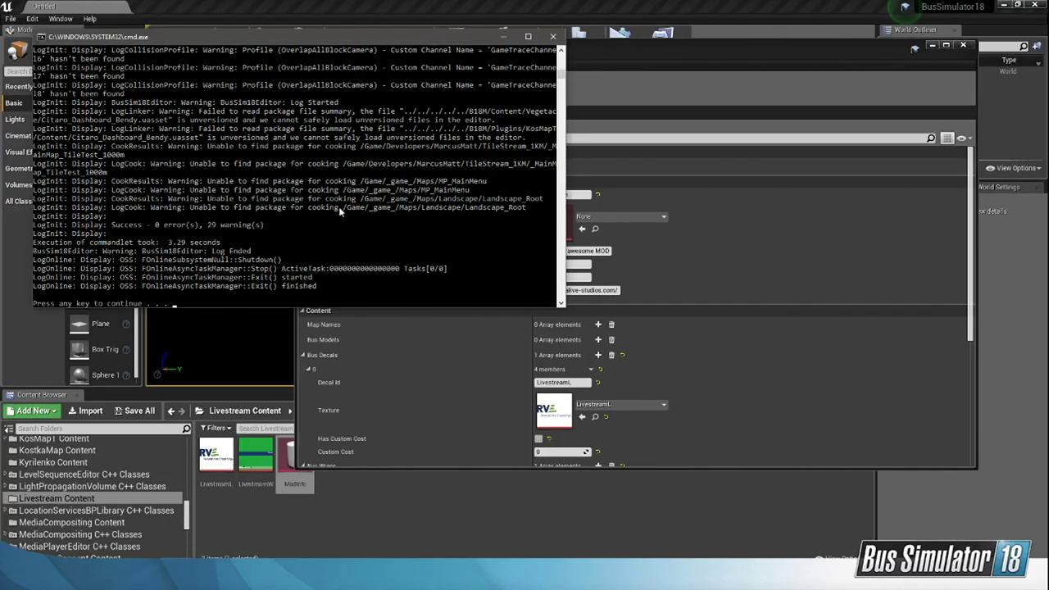
pyautogui.press('Return')
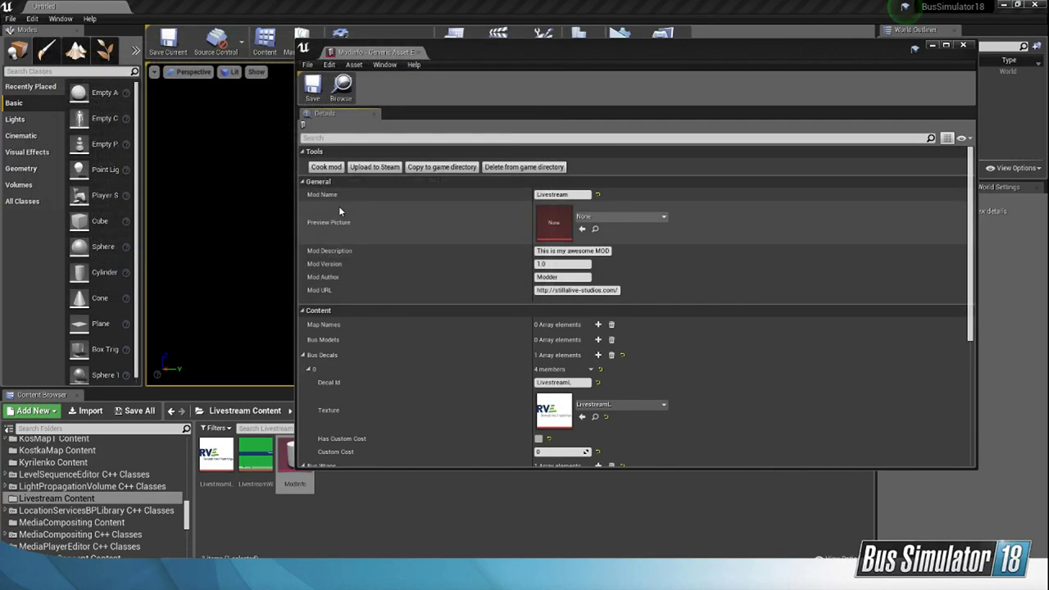
pyautogui.click(436, 170)
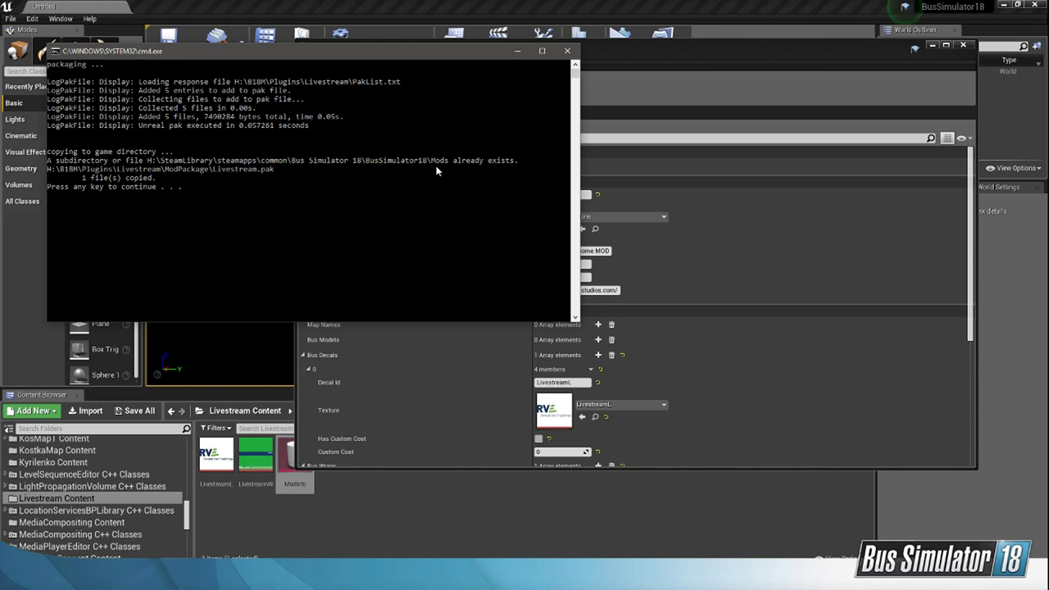
pyautogui.press('Return')
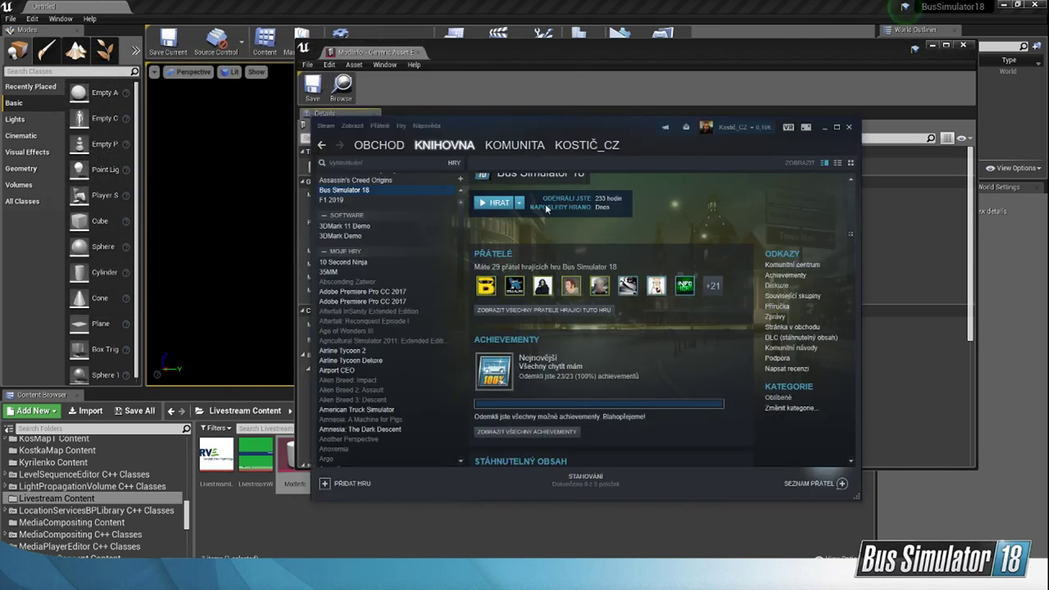
# Step: Launch Bus Simulator 18 from the Steam library and bring up the StreamPodklady folder while the game loads
pyautogui.click(501, 205)
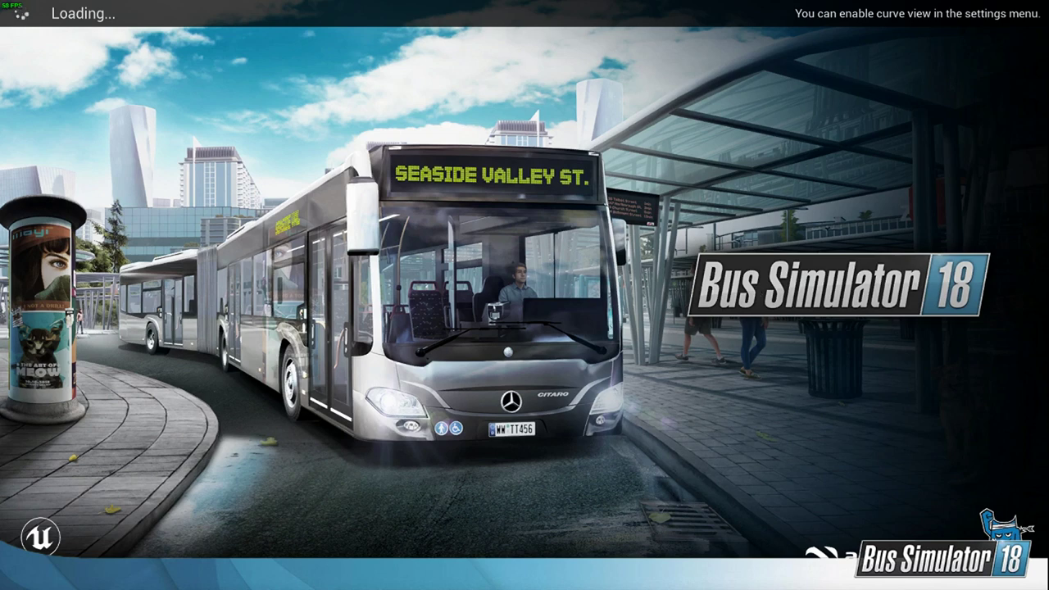
pyautogui.hotkey('alt', 'Tab')
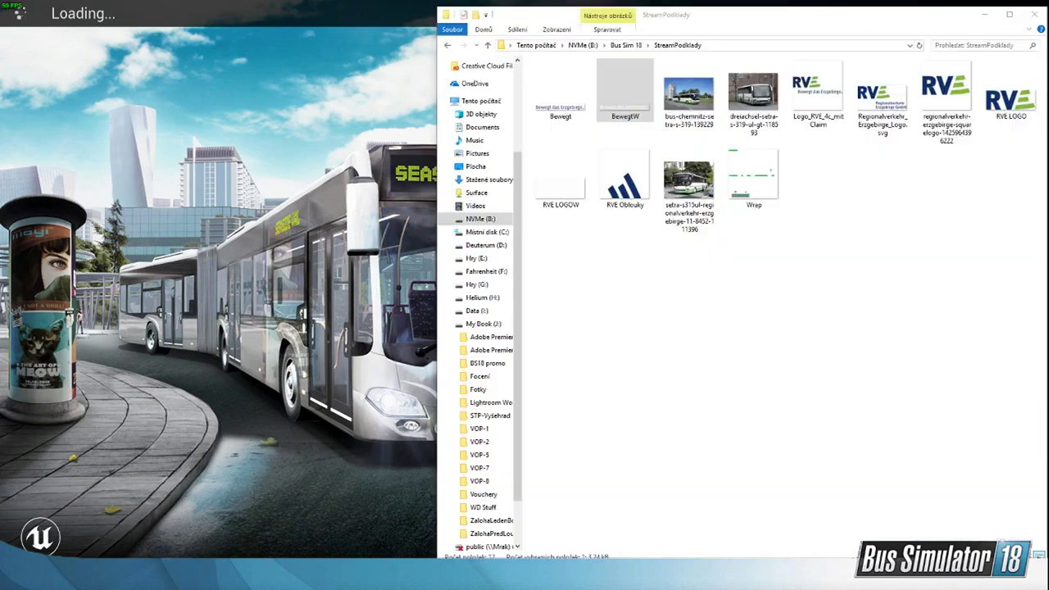
# Step: Check the contents of the StreamInv folder and return to the Bus Sim 18 folder
pyautogui.click(627, 46)
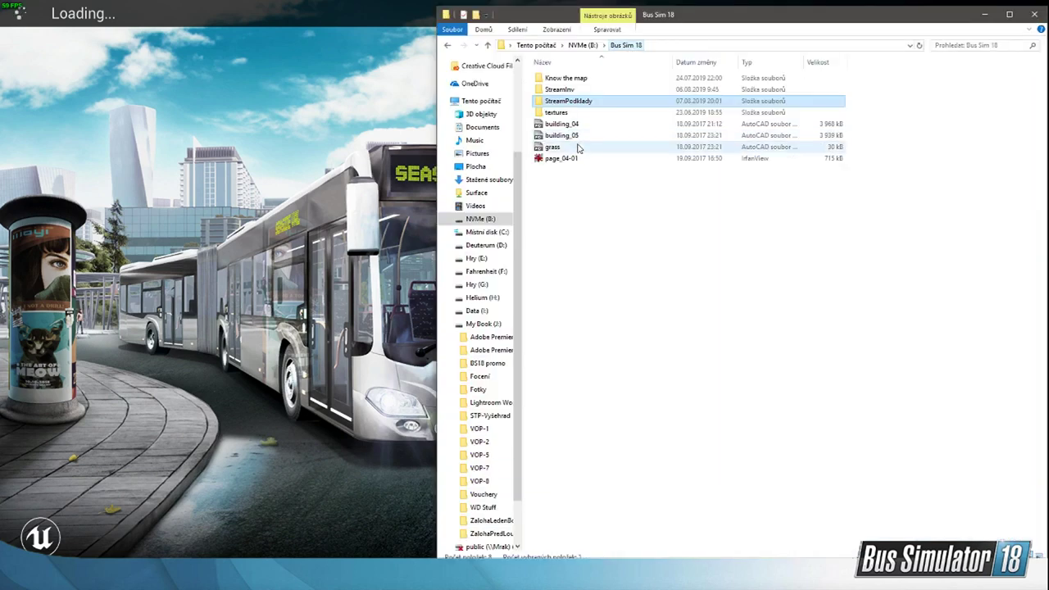
pyautogui.doubleClick(590, 89)
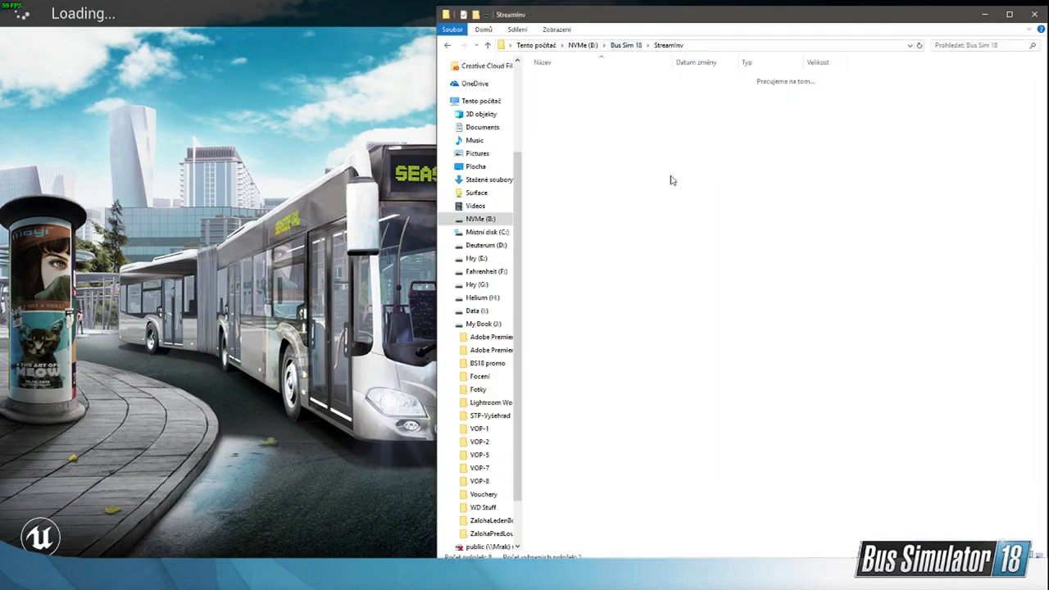
pyautogui.click(626, 46)
# Step: Switch to the Chrome window with YouTube Studio, load youtube.com in the Streaming tips tab, and open the account's own channel page
pyautogui.click(120, 573)
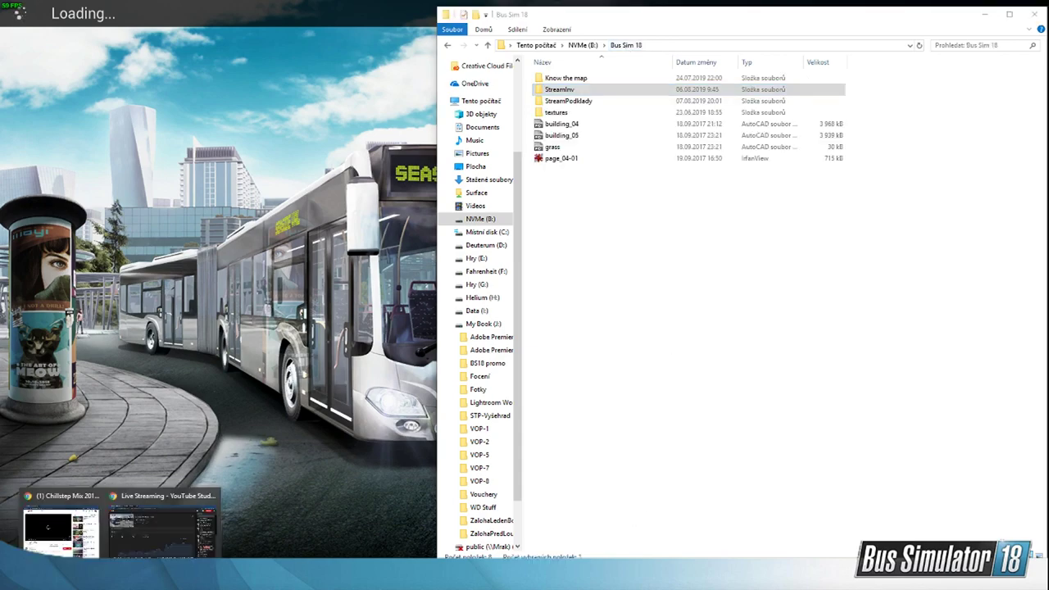
pyautogui.click(120, 550)
pyautogui.click(233, 11)
pyautogui.click(270, 28)
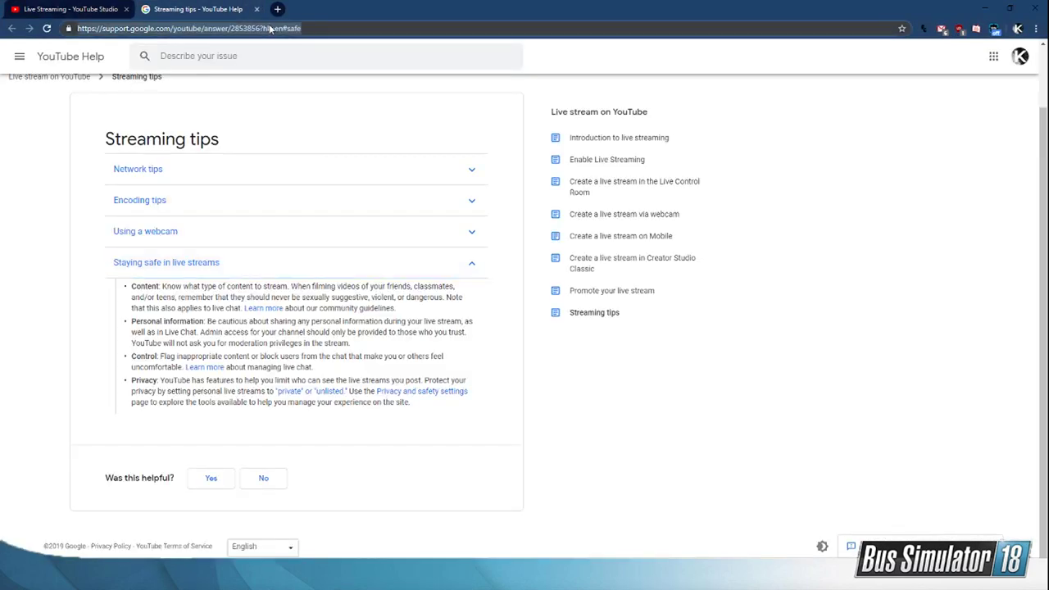
pyautogui.write('youtube.com')
pyautogui.press('Return')
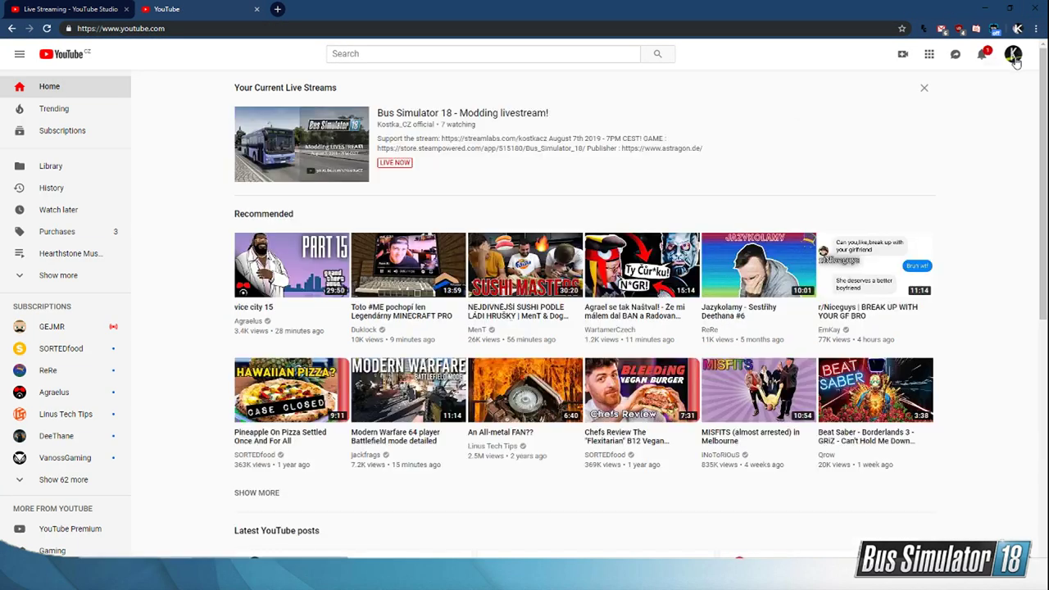
pyautogui.click(1014, 55)
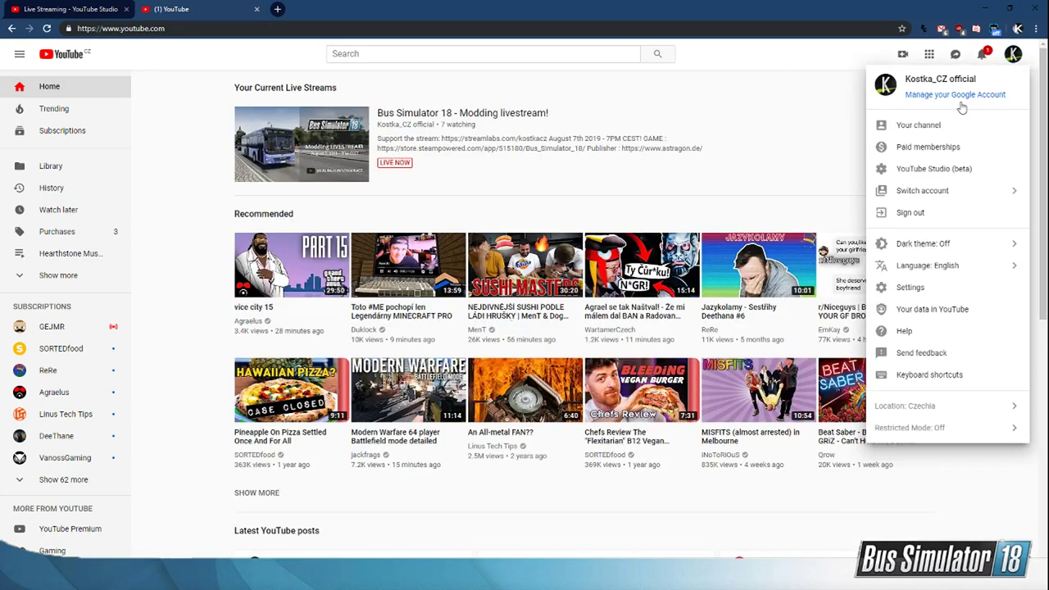
pyautogui.click(942, 127)
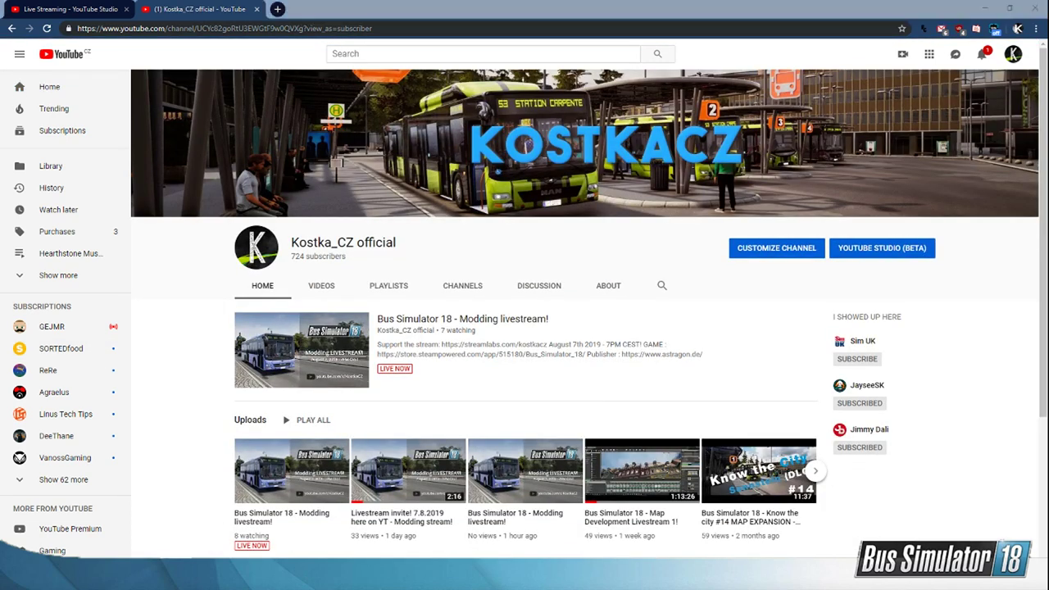
# Step: Play the channel's "Livestream invite! 7.8.2019 here on YT" video in full screen and leave full screen
pyautogui.click(419, 493)
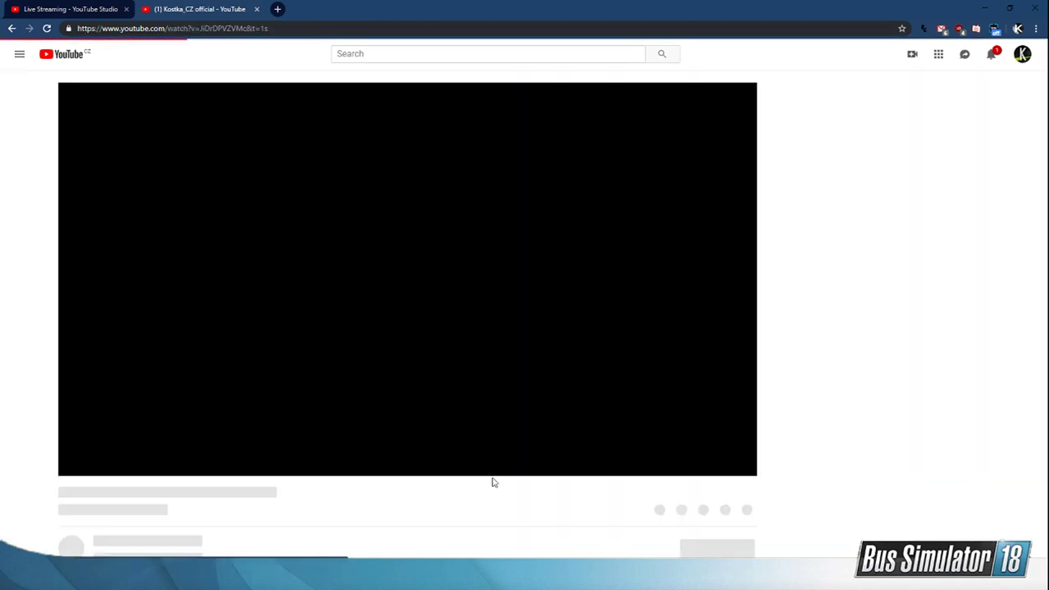
pyautogui.press('F11')
pyautogui.press('f')
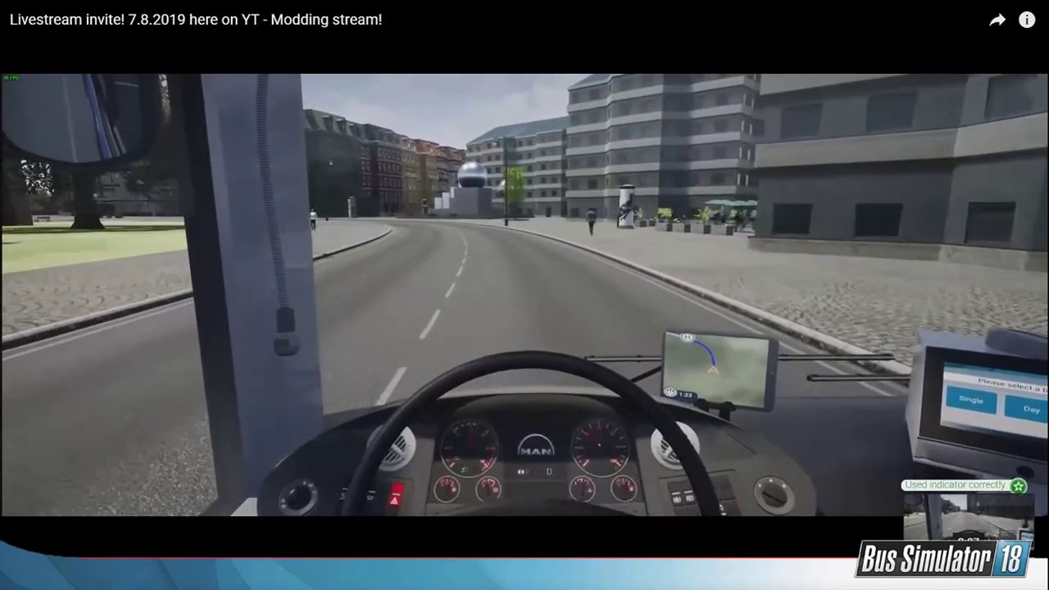
pyautogui.press('Escape')
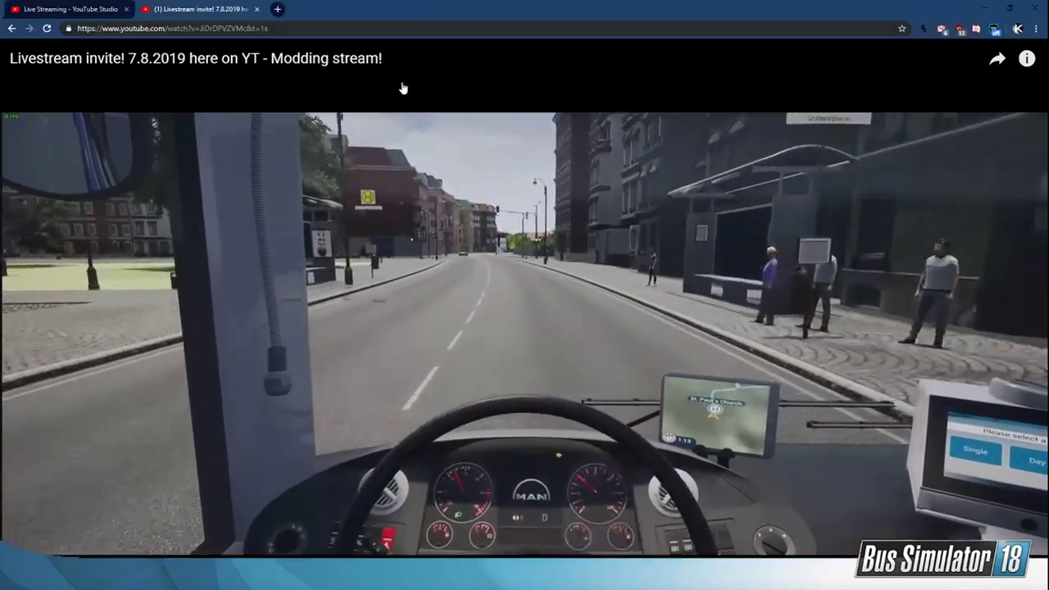
# Step: Close the invite video's browser tab, return to Bus Simulator 18, and load the RVE company
pyautogui.click(257, 9)
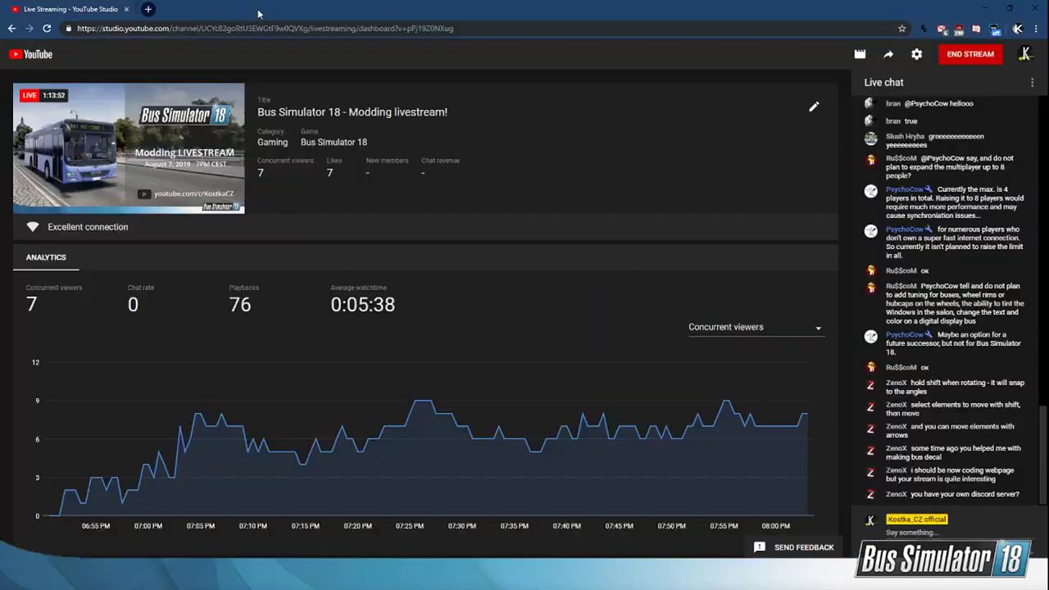
pyautogui.click(980, 9)
pyautogui.click(987, 12)
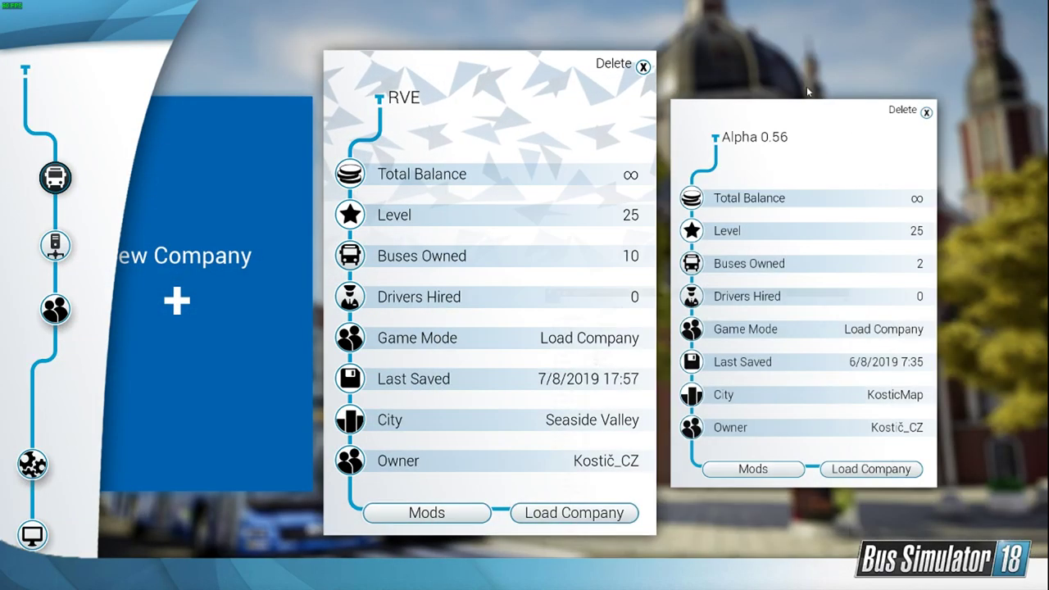
pyautogui.click(585, 514)
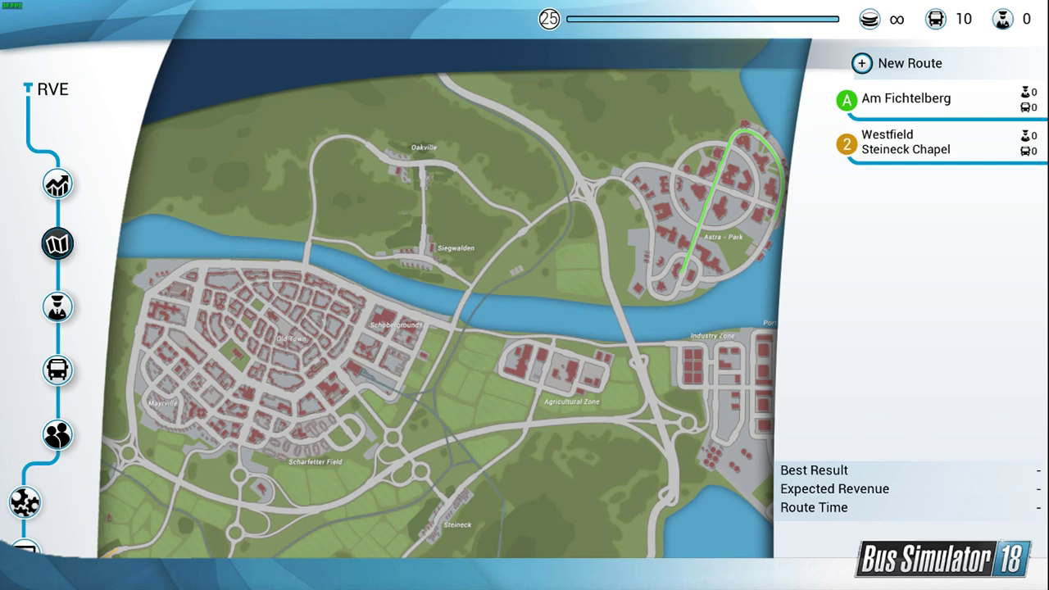
# Step: Bring up Discord, look through the channel list of the astragon Entertainment server, and minimize it again
pyautogui.moveTo(0, 123); pyautogui.dragTo(707, 108)
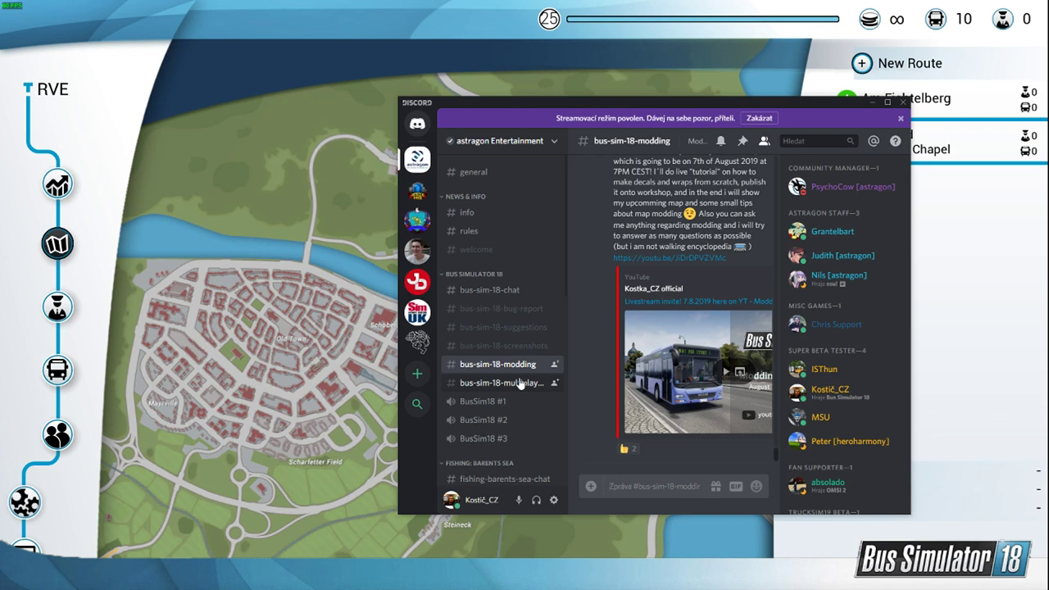
pyautogui.scroll(-8, 519, 383)
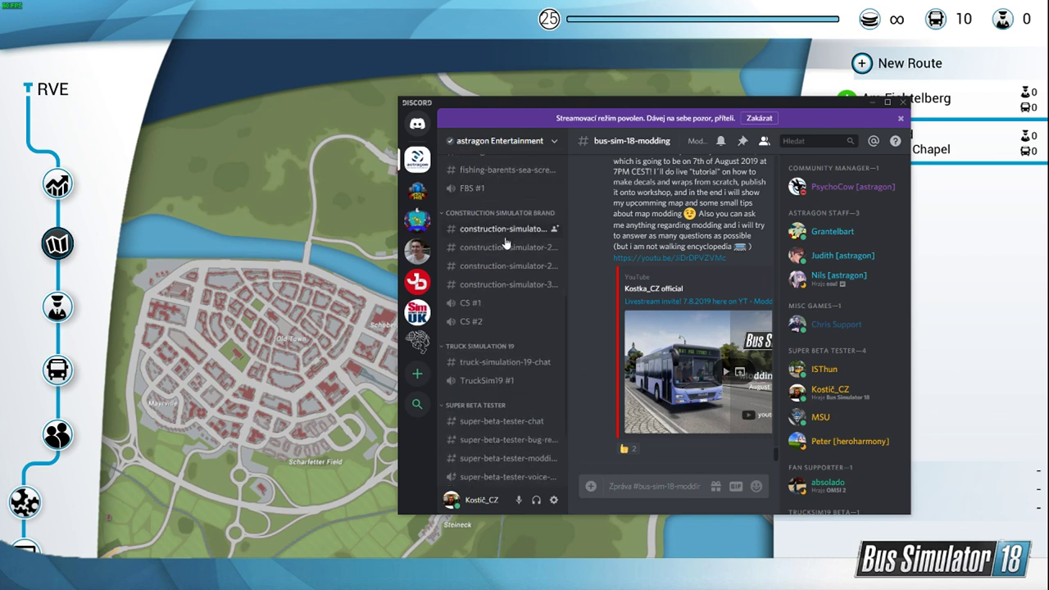
pyautogui.scroll(-2, 506, 243)
pyautogui.scroll(10, 512, 315)
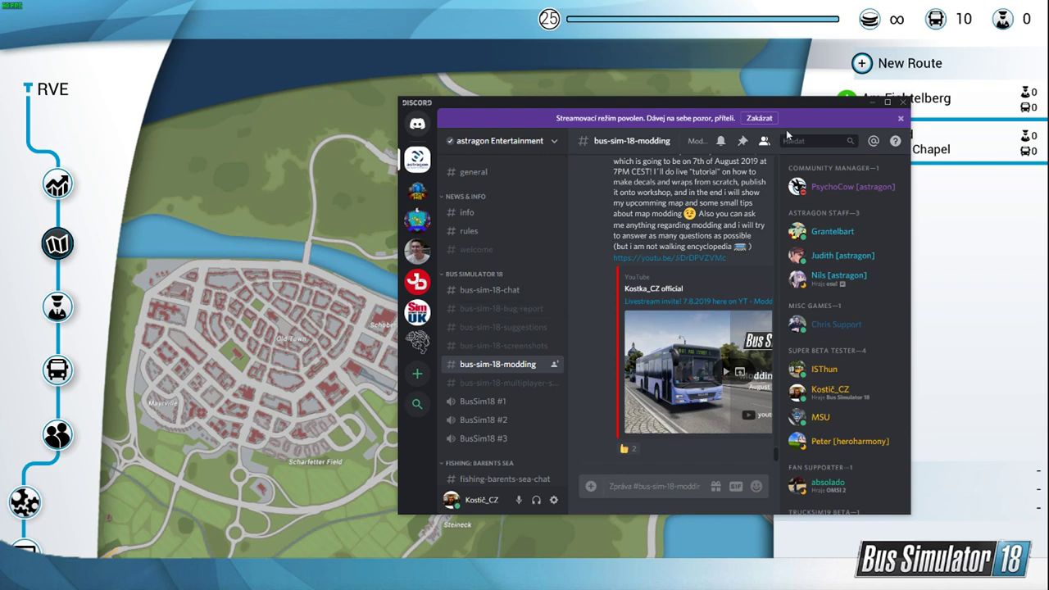
pyautogui.click(872, 102)
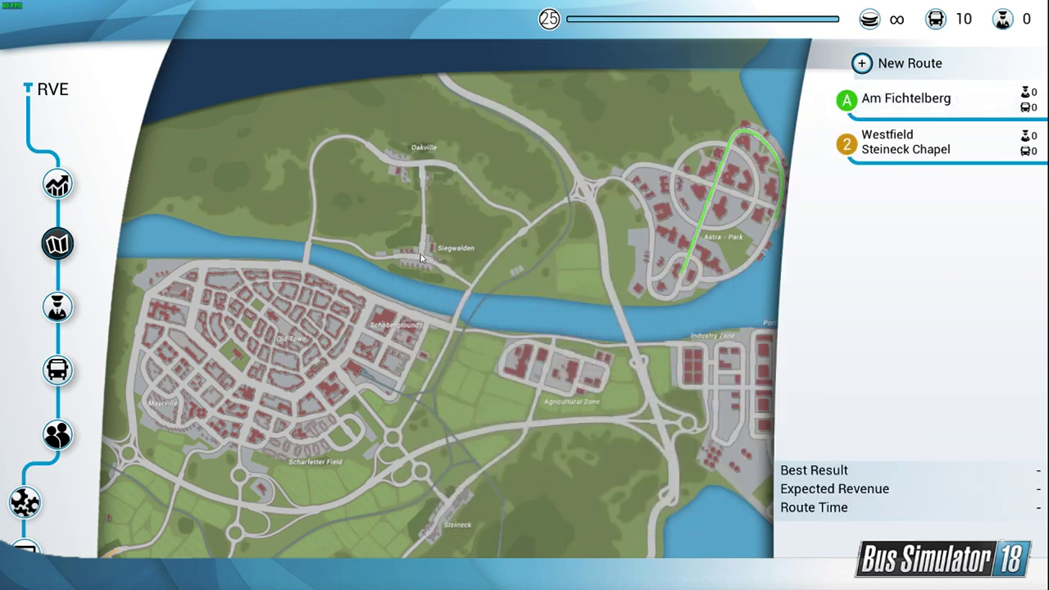
# Step: Show the company's owned buses and select the Setra S 418 LE business
pyautogui.click(59, 367)
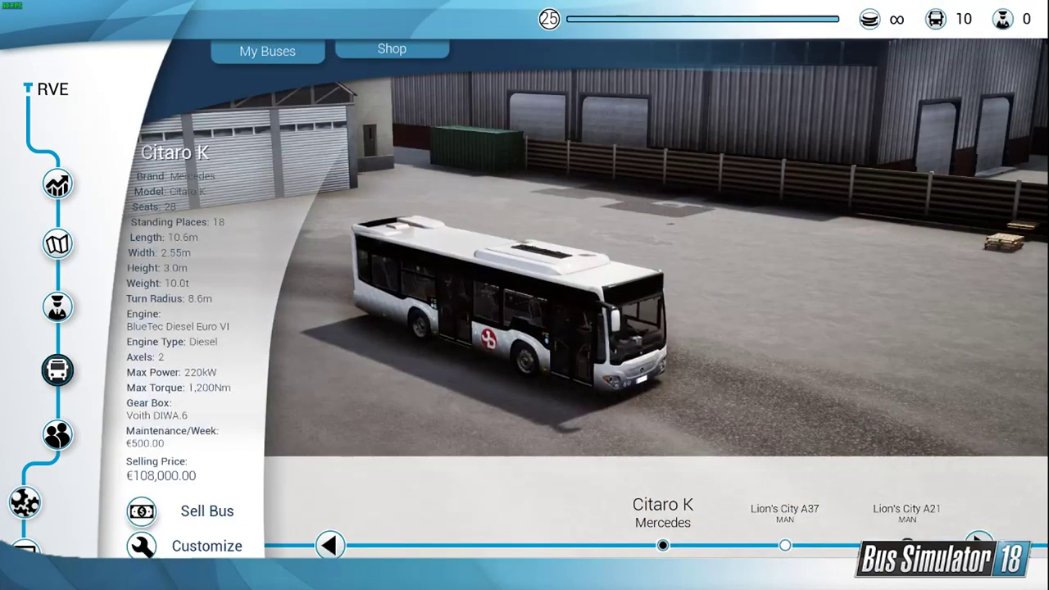
pyautogui.click(908, 544)
pyautogui.click(779, 545)
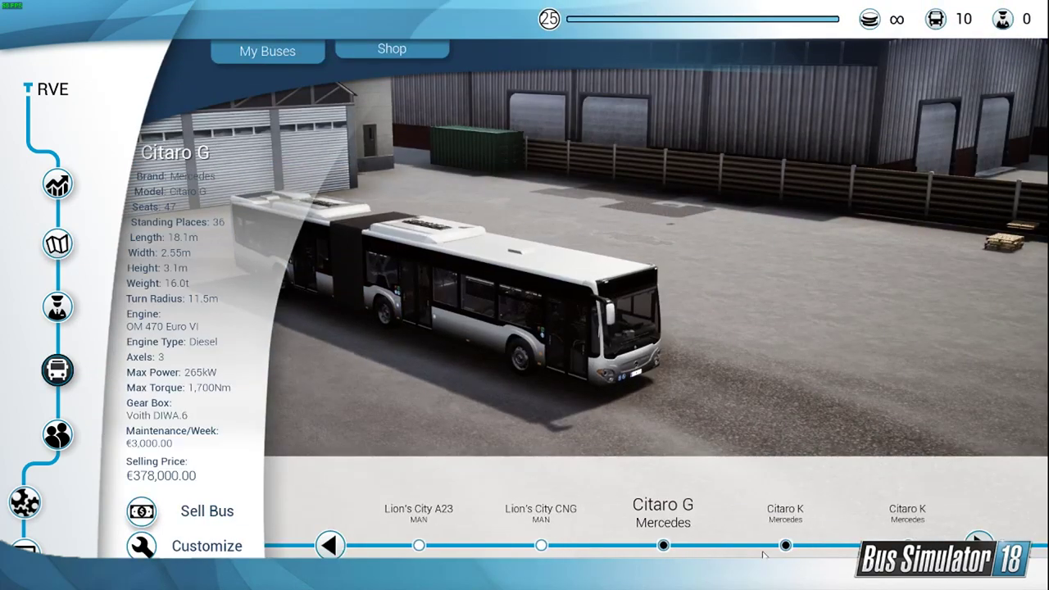
pyautogui.click(776, 544)
pyautogui.click(778, 545)
pyautogui.click(780, 545)
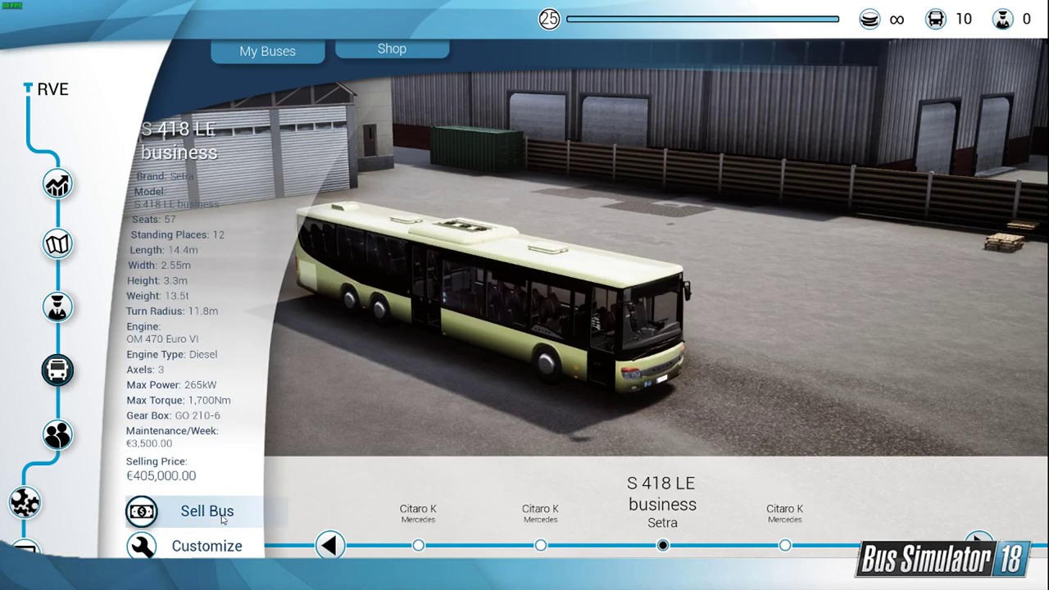
# Step: Customize the Setra S 418 LE business with the white and green livery skin at the end of the skin list
pyautogui.click(194, 547)
pyautogui.click(190, 292)
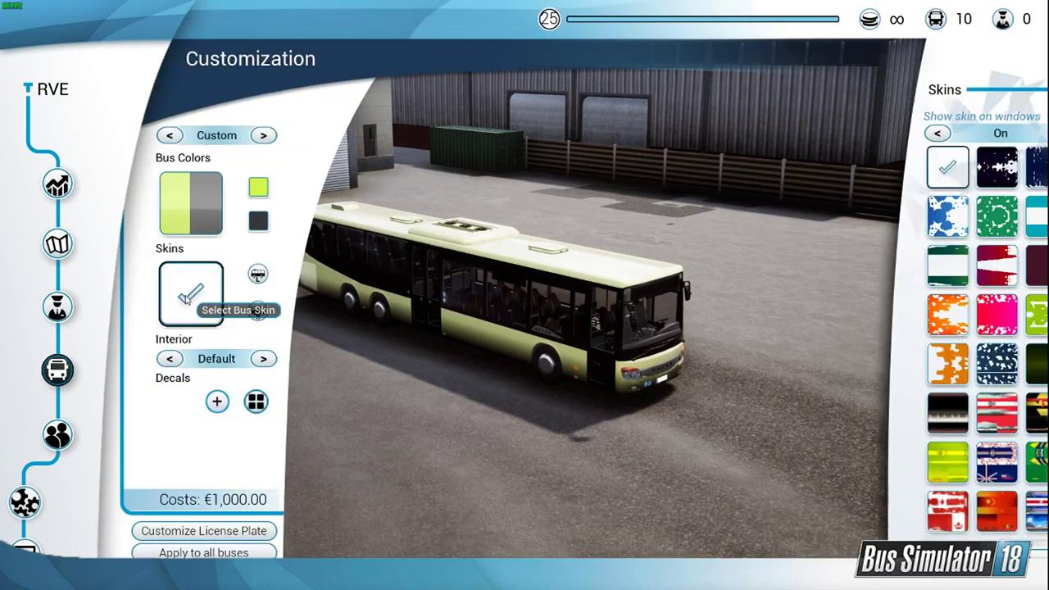
pyautogui.click(882, 398)
pyautogui.scroll(-10, 881, 398)
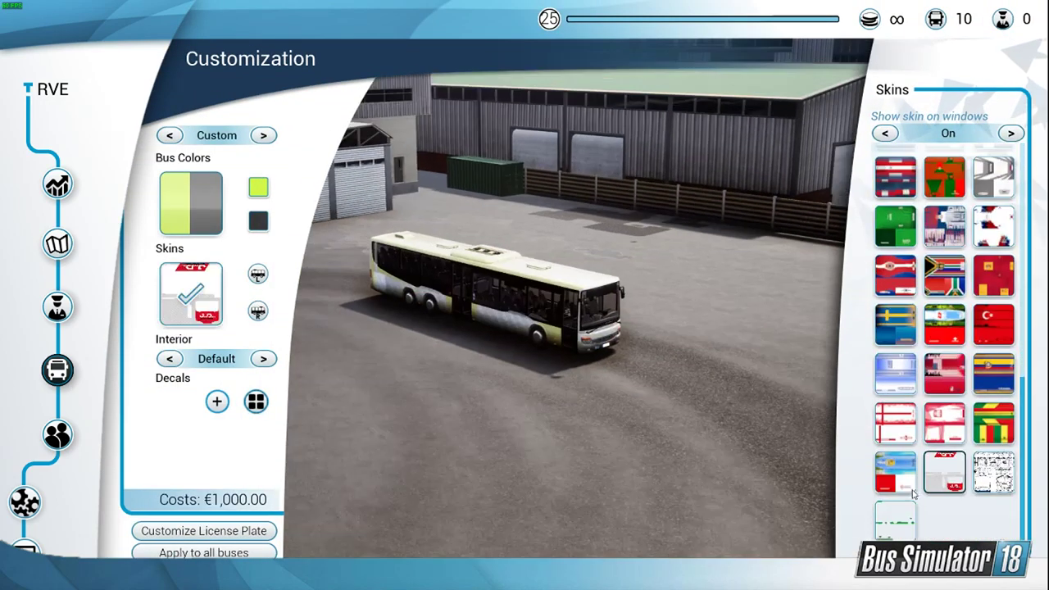
pyautogui.click(888, 521)
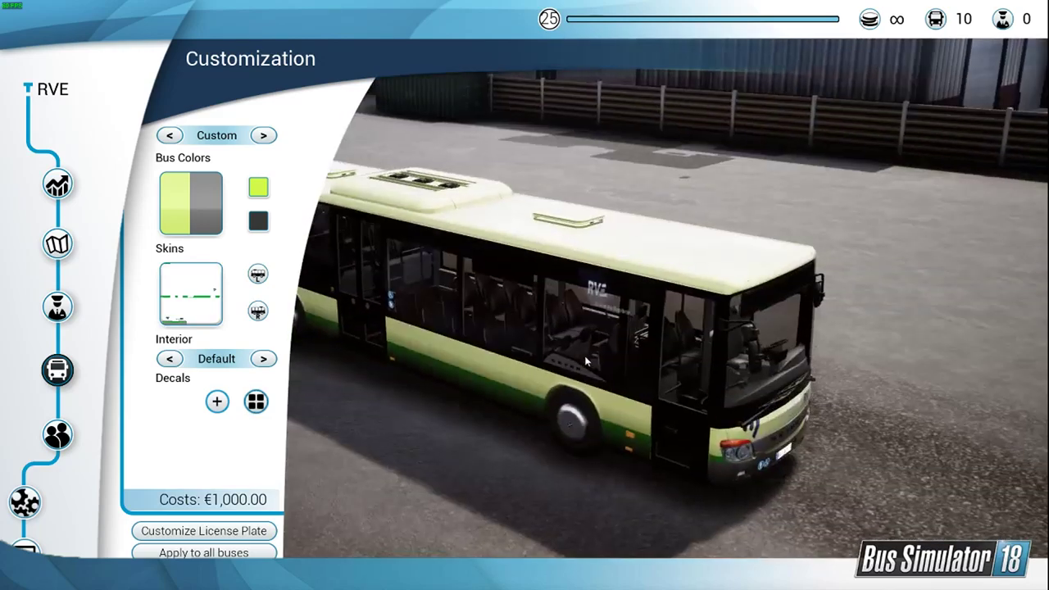
# Step: Set both the primary and the secondary bus colours of the Setra to white
pyautogui.scroll(3, 585, 362)
pyautogui.moveTo(586, 361); pyautogui.dragTo(654, 236)
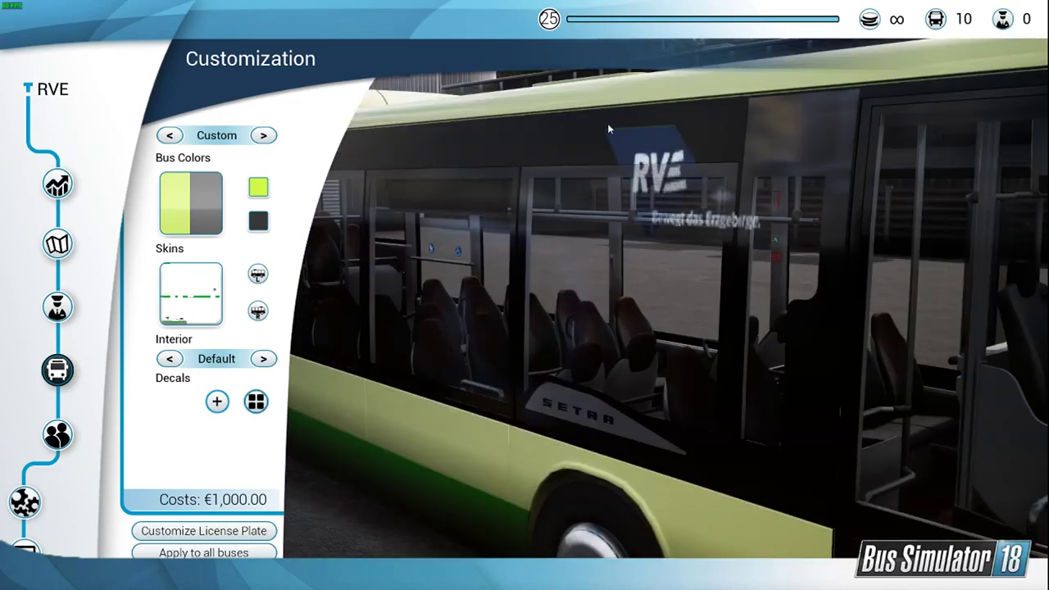
pyautogui.moveTo(604, 107); pyautogui.dragTo(681, 152)
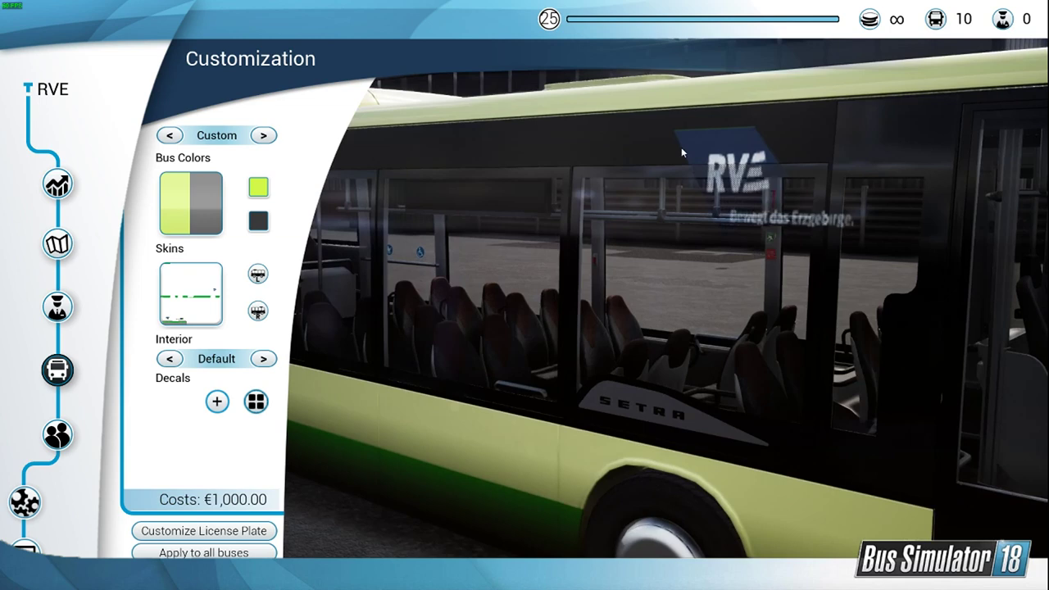
pyautogui.click(259, 187)
pyautogui.click(896, 180)
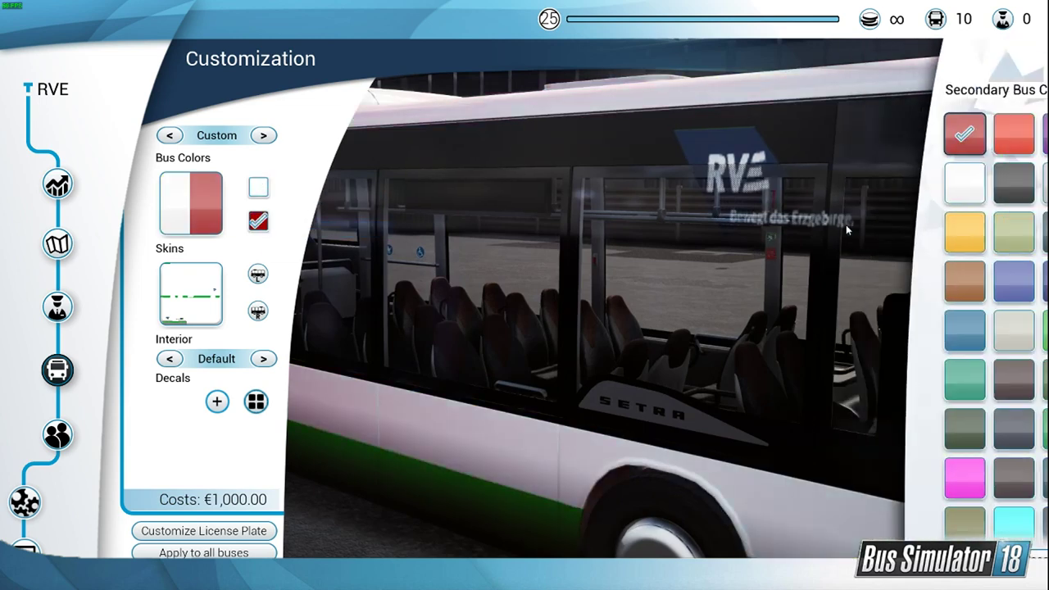
pyautogui.click(888, 190)
# Step: Examine the livery on both sides of the Setra, including the RVE logo, the slogan on the windows and the green stripes
pyautogui.moveTo(807, 221); pyautogui.dragTo(732, 134)
pyautogui.scroll(3, 629, 306)
pyautogui.scroll(-3, 732, 134)
pyautogui.moveTo(766, 205); pyautogui.dragTo(758, 129)
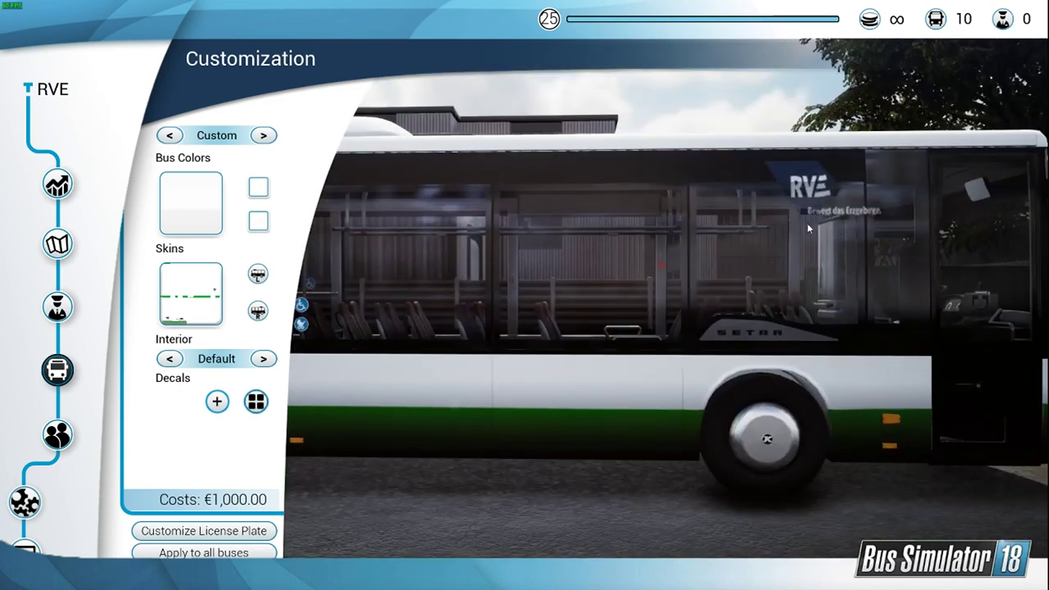
pyautogui.scroll(-3, 808, 228)
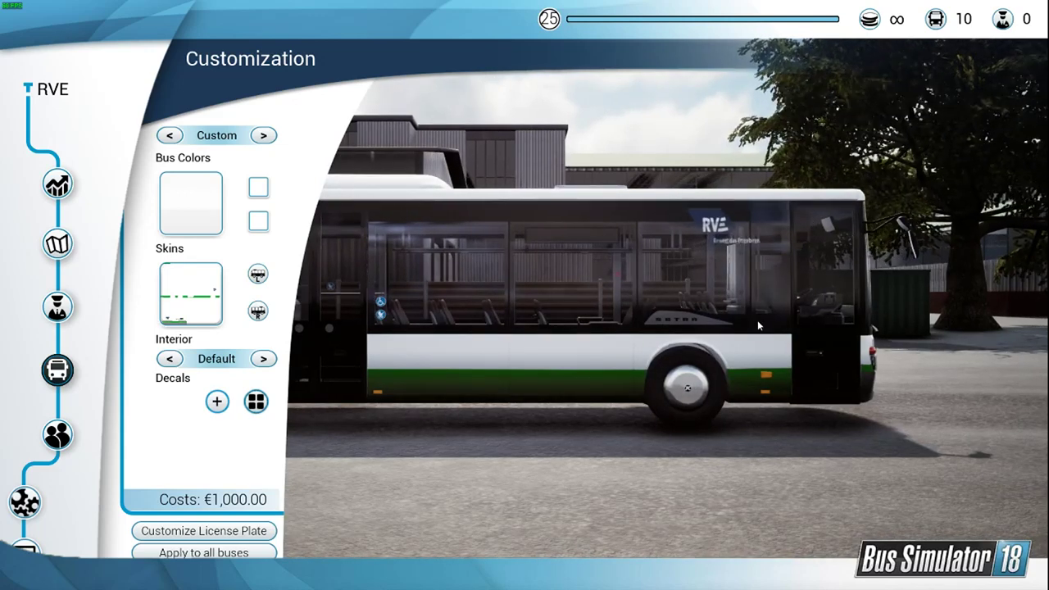
pyautogui.moveTo(758, 325); pyautogui.dragTo(528, 219)
pyautogui.scroll(5, 699, 310)
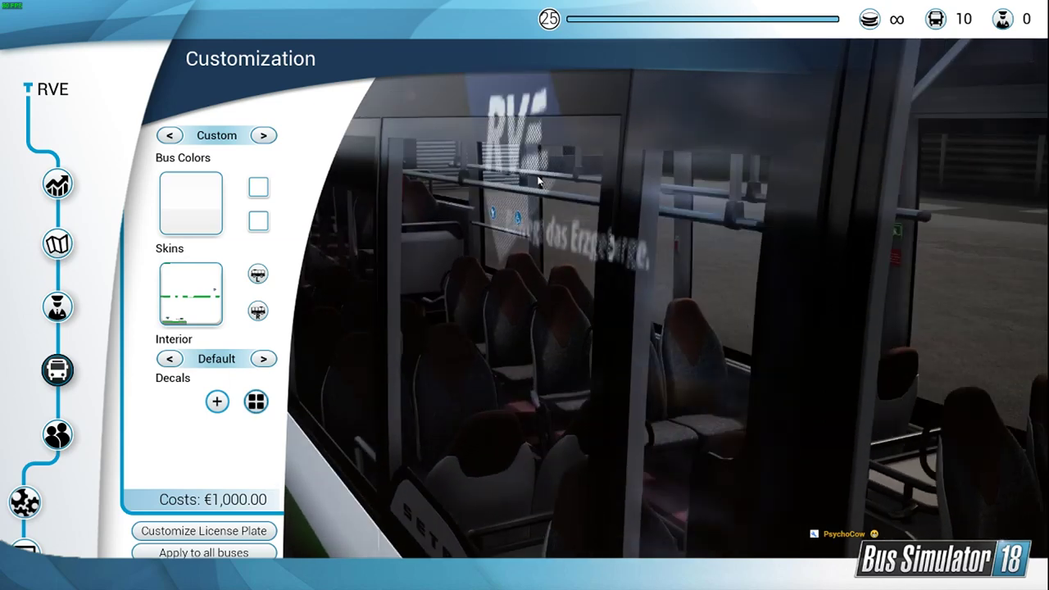
pyautogui.moveTo(528, 227); pyautogui.dragTo(524, 225)
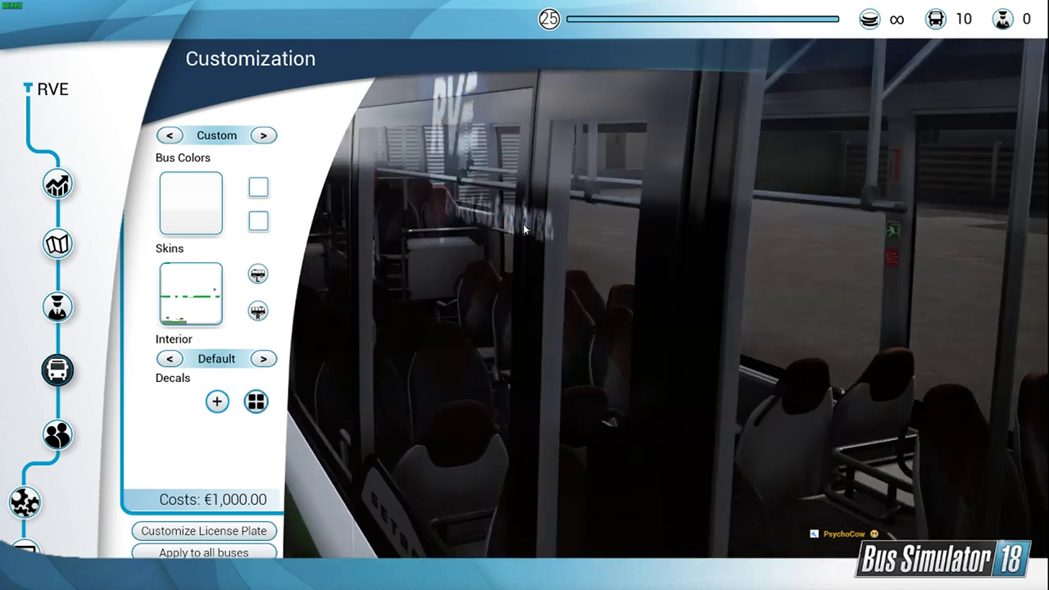
pyautogui.scroll(-8, 525, 240)
pyautogui.moveTo(525, 240); pyautogui.dragTo(614, 220)
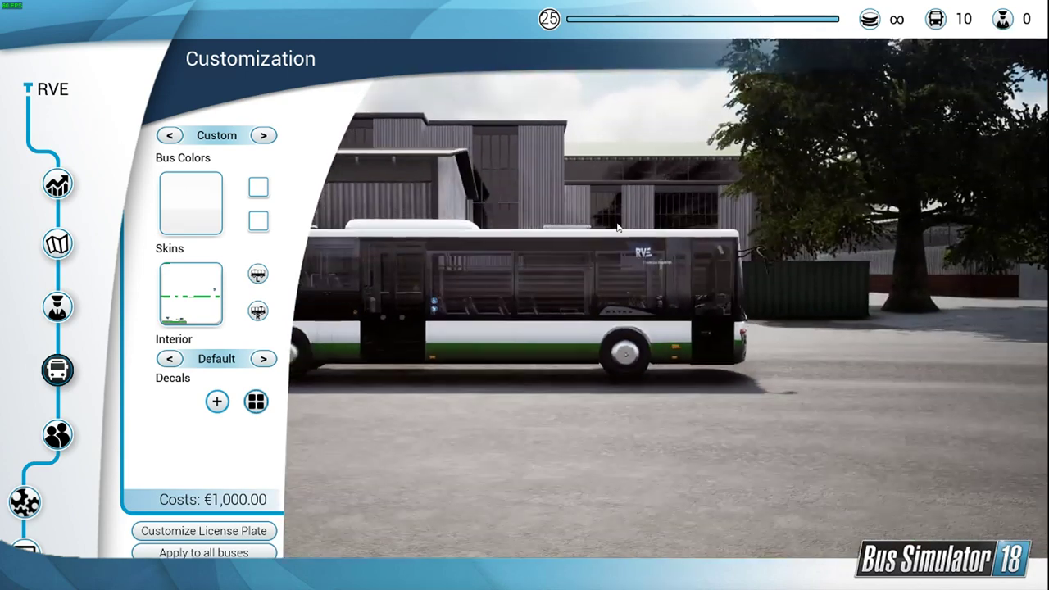
pyautogui.scroll(3, 680, 297)
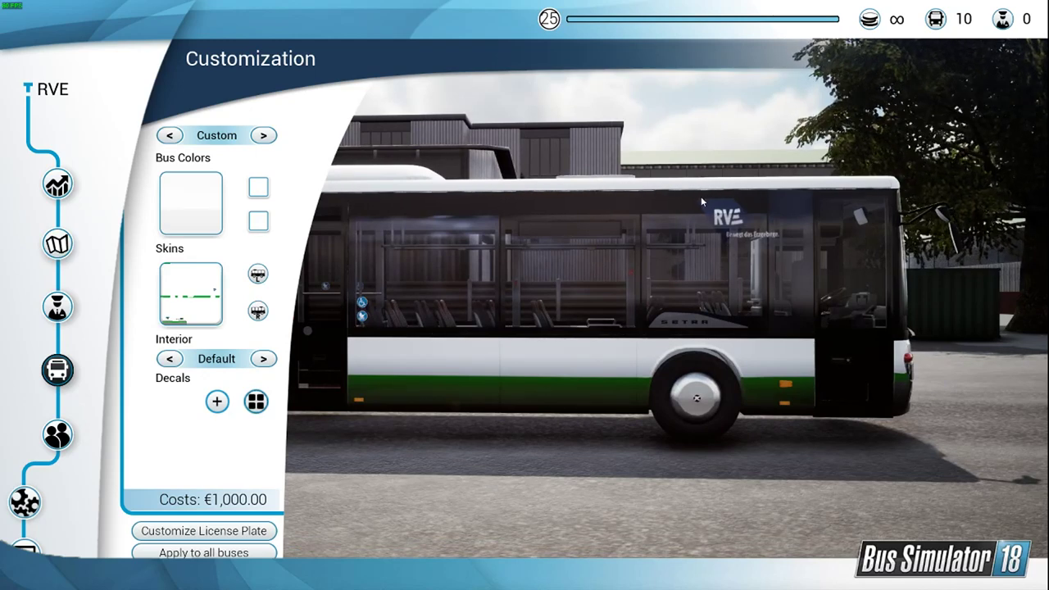
pyautogui.moveTo(806, 271); pyautogui.dragTo(681, 198)
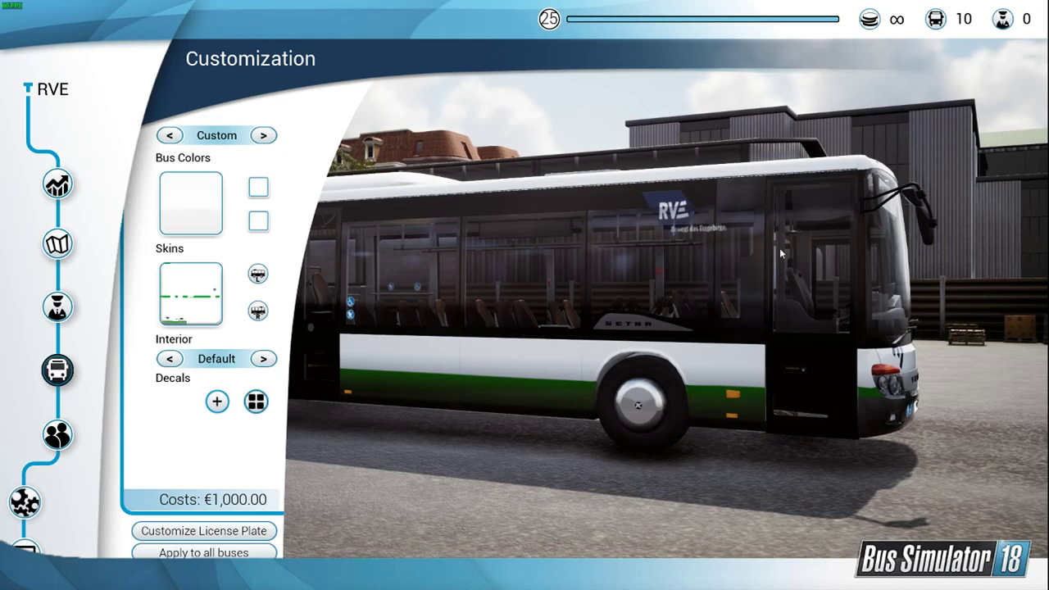
pyautogui.moveTo(779, 247); pyautogui.dragTo(718, 325)
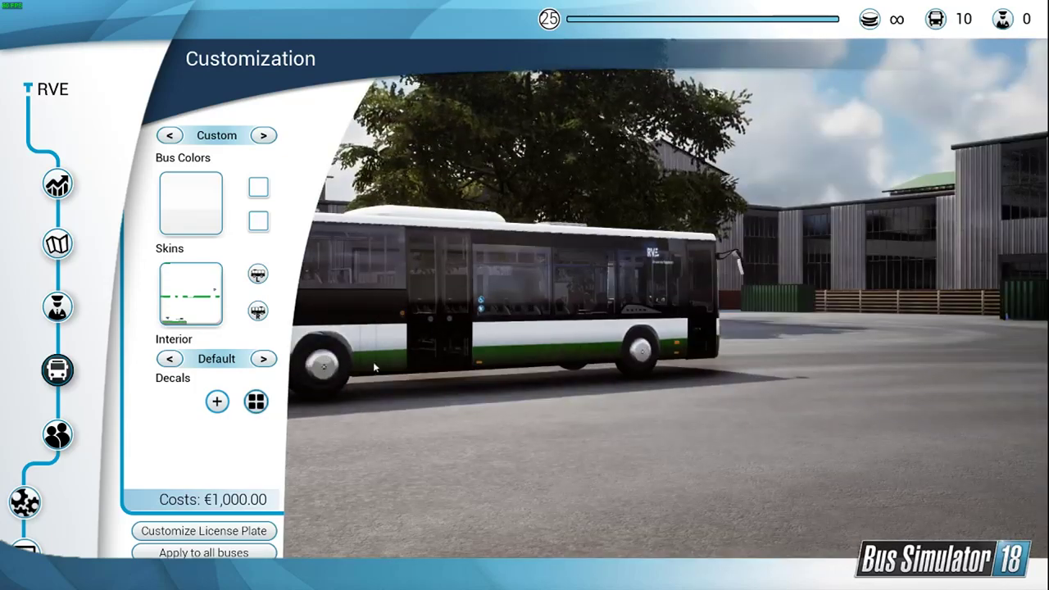
pyautogui.moveTo(373, 362); pyautogui.dragTo(505, 386)
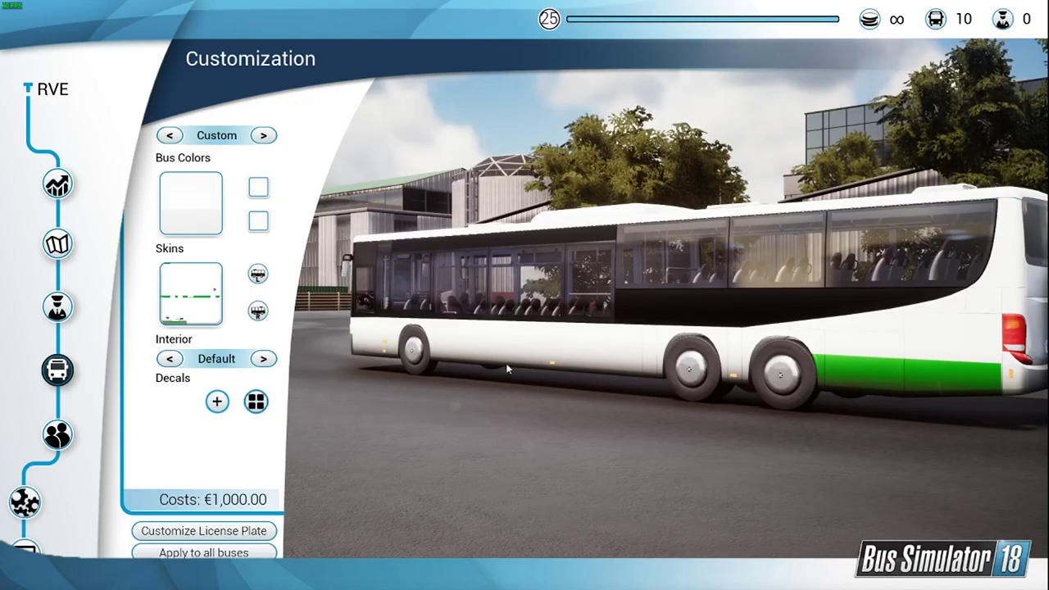
# Step: Examine the front and the door side of the liveried Setra and finish the check
pyautogui.moveTo(330, 343); pyautogui.dragTo(666, 316)
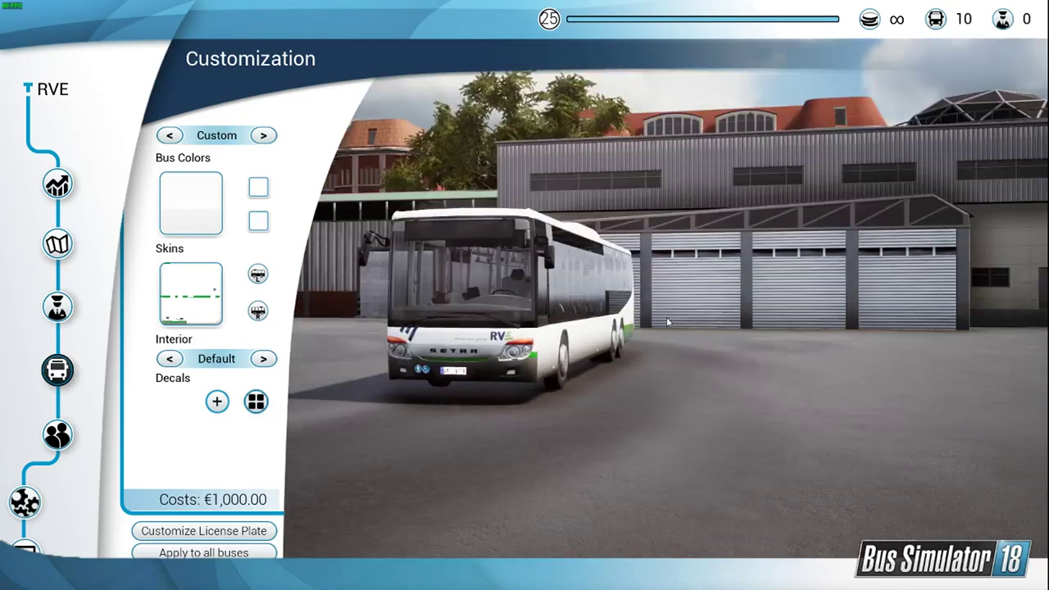
pyautogui.moveTo(459, 317); pyautogui.dragTo(430, 380)
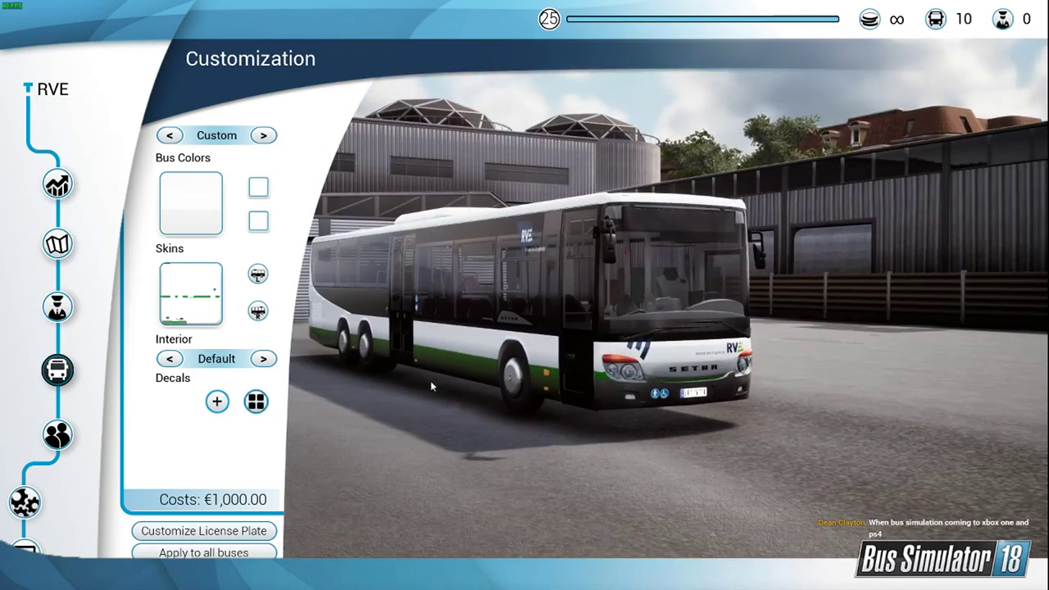
pyautogui.press('Escape')
pyautogui.press('Escape')
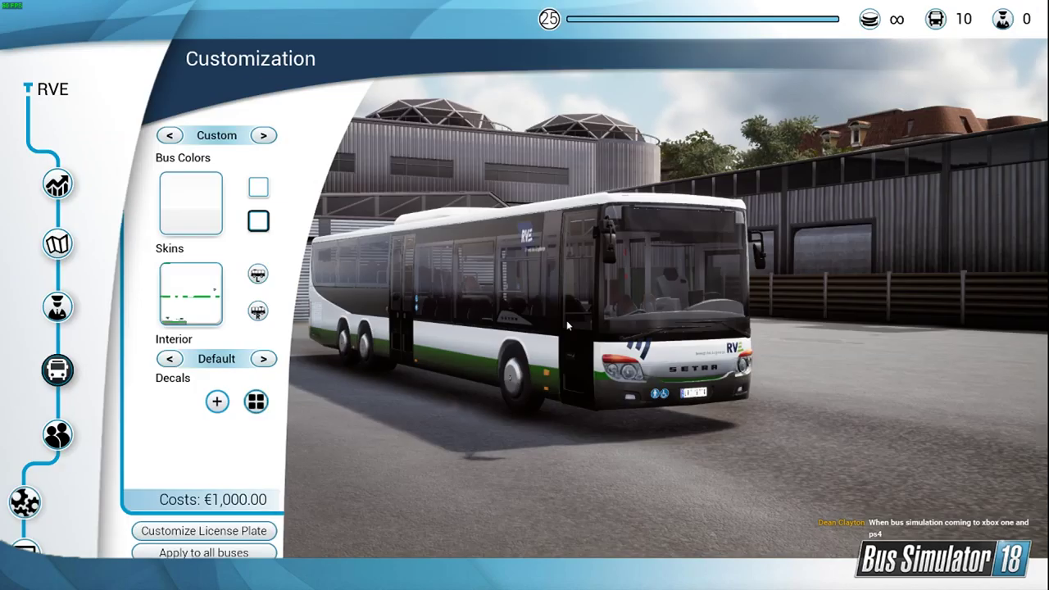
# Step: Switch to the Unreal Editor and close the ModInfo asset window, returning to the Livestream Content folder
pyautogui.hotkey('alt', 'Tab')
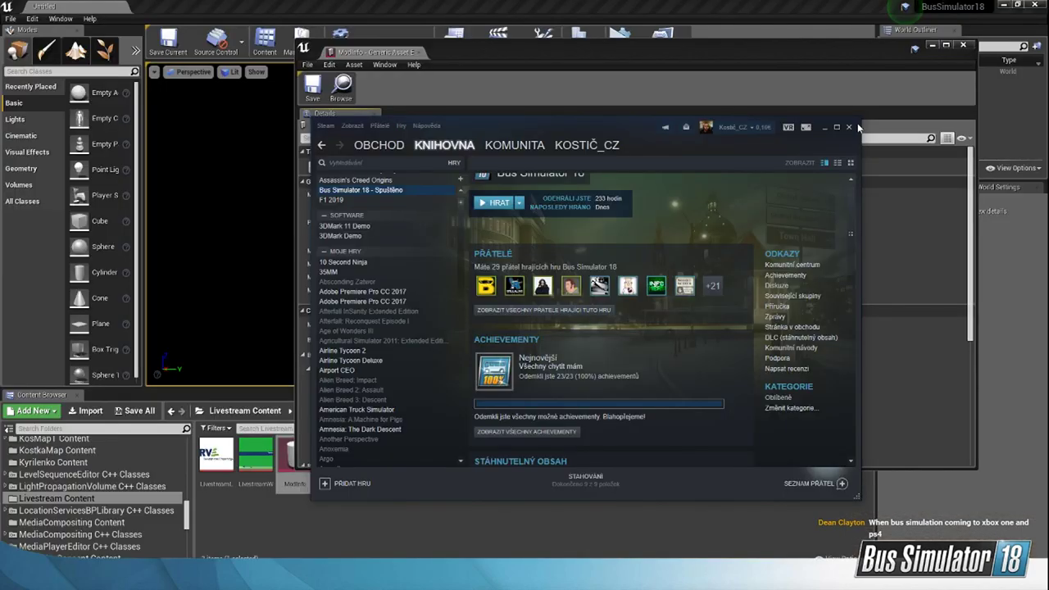
pyautogui.click(850, 57)
pyautogui.click(963, 45)
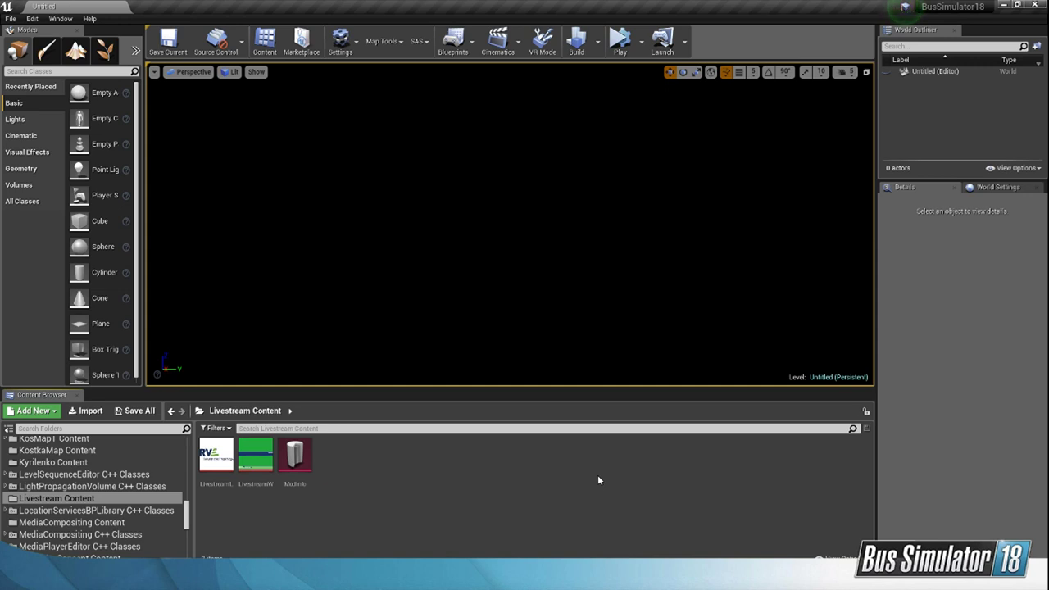
pyautogui.click(295, 457)
pyautogui.click(478, 493)
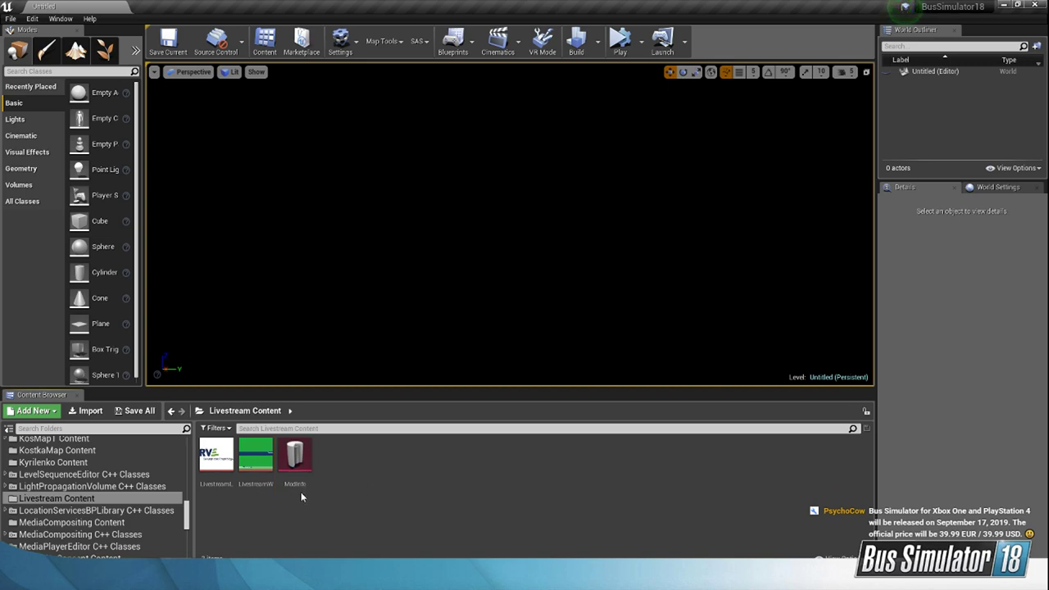
# Step: Switch to the YouTube Studio browser window and search the web for steamcmd in a new tab
pyautogui.click(119, 578)
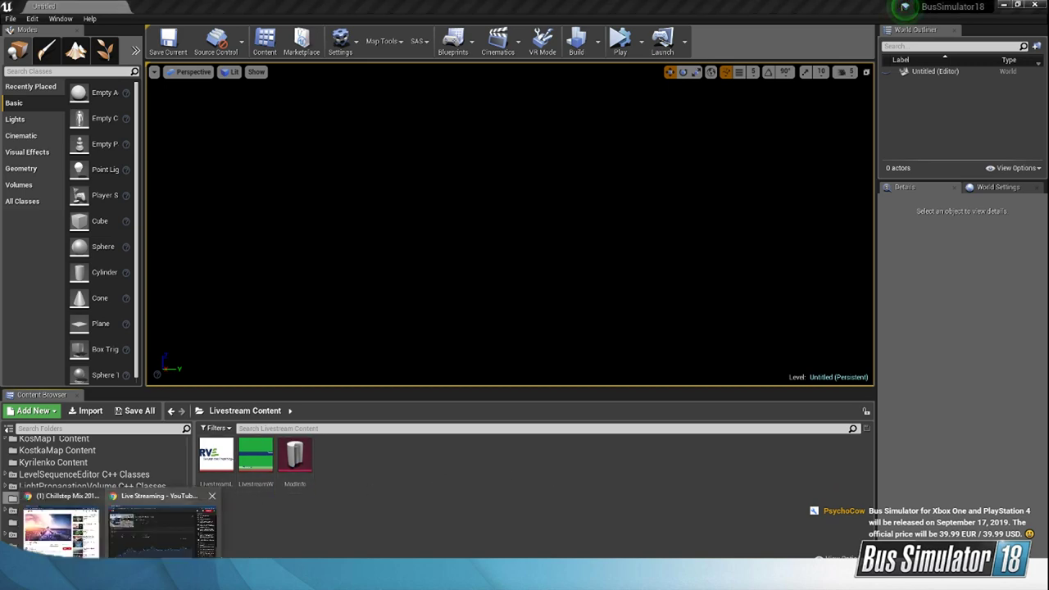
pyautogui.click(162, 531)
pyautogui.hotkey('ctrl', 't')
pyautogui.write('st')
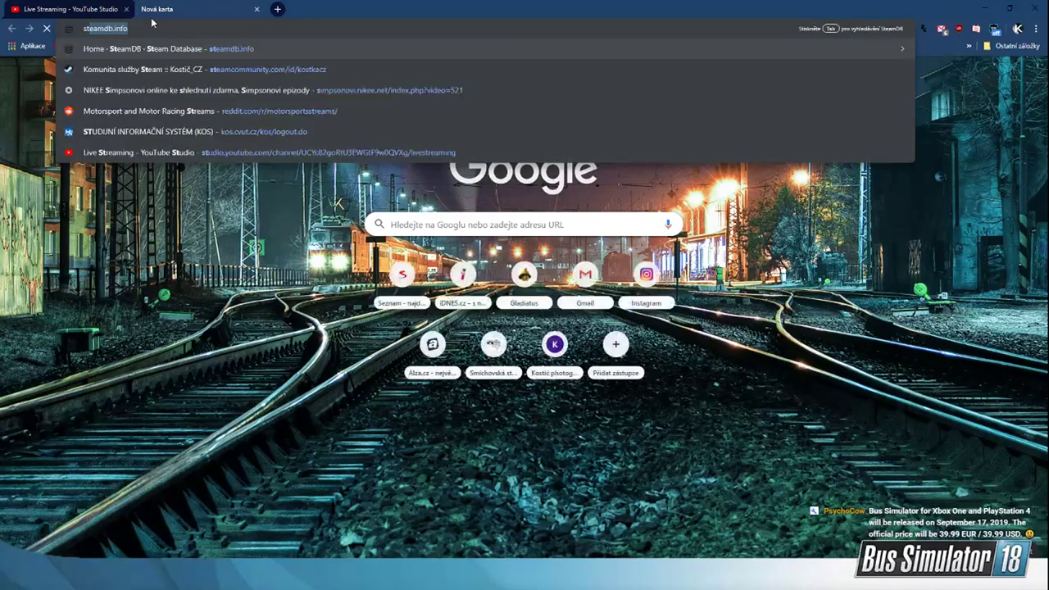
pyautogui.write('eamc')
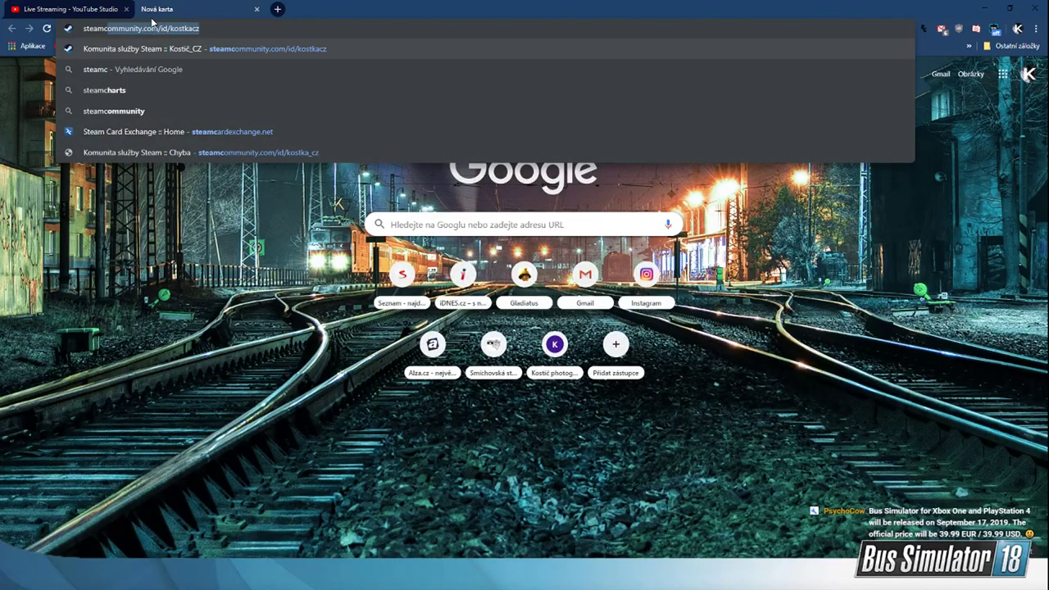
pyautogui.write('md')
pyautogui.press('Return')
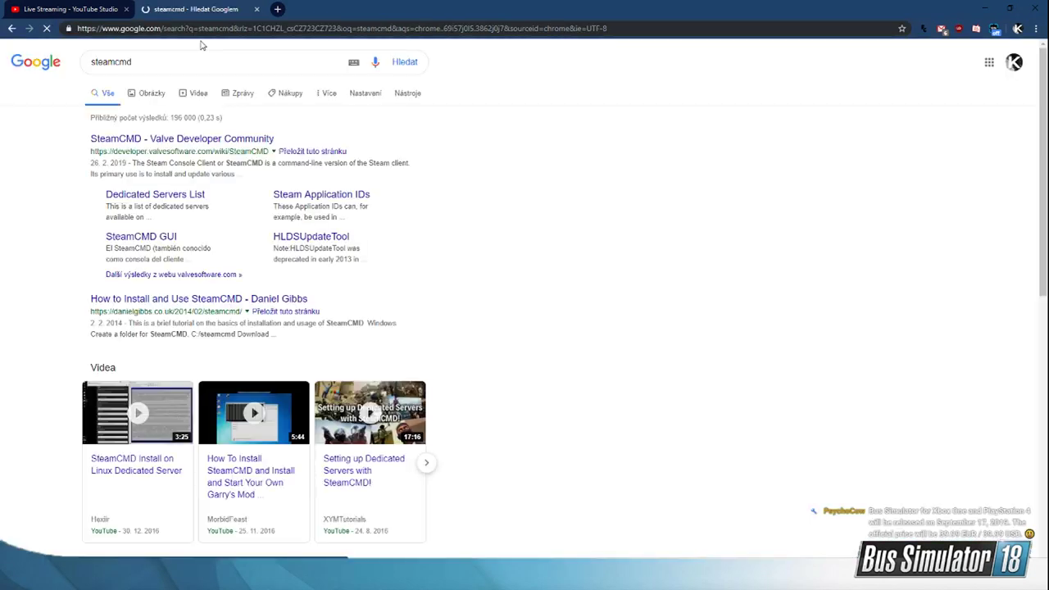
# Step: Open the Valve Developer Community page on SteamCMD and review the Windows download instructions
pyautogui.click(170, 145)
pyautogui.scroll(-4, 384, 328)
pyautogui.scroll(-3, 385, 327)
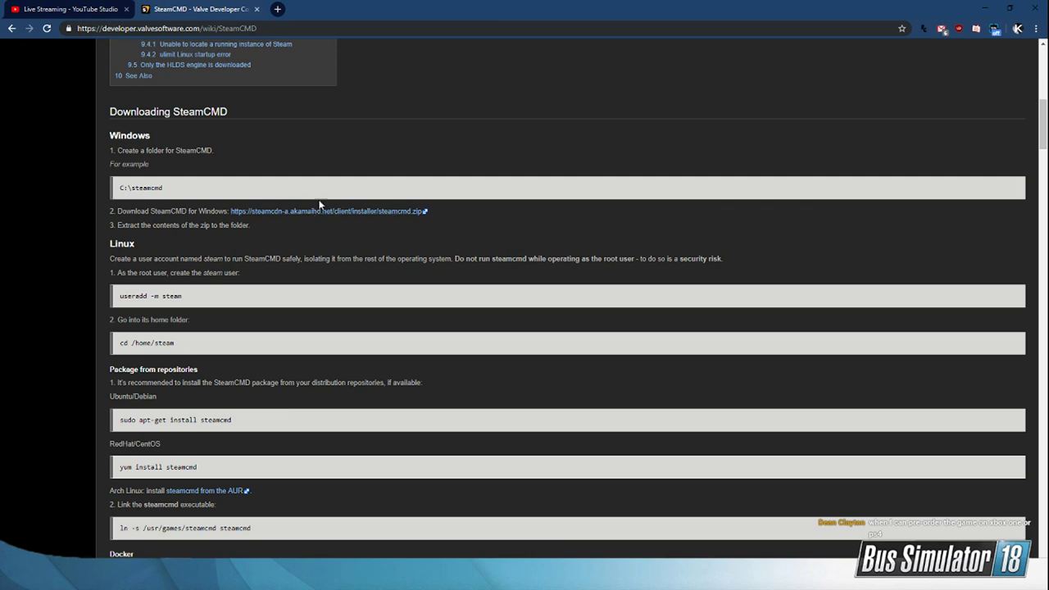
pyautogui.scroll(-1, 307, 200)
pyautogui.scroll(-1, 295, 205)
pyautogui.scroll(1, 288, 210)
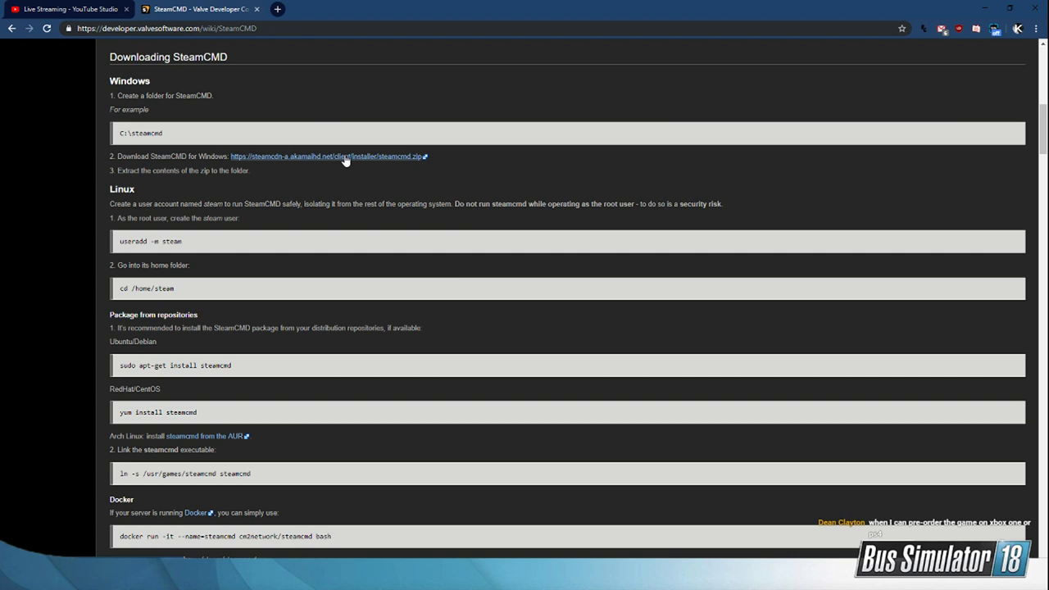
# Step: Close the SteamCMD page, minimize the browser and return to the Unreal Editor
pyautogui.click(662, 579)
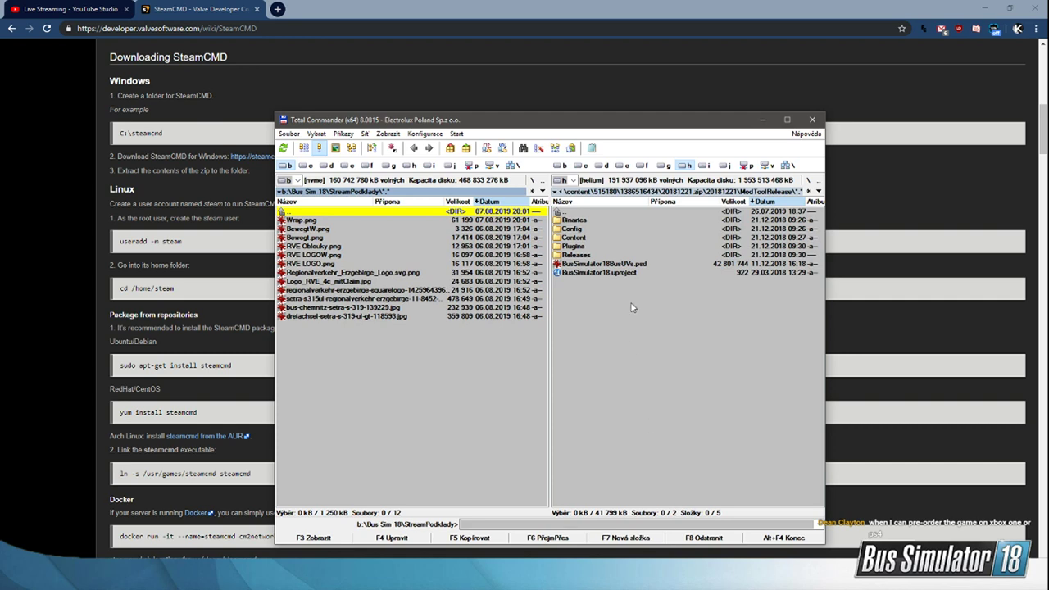
pyautogui.click(256, 9)
pyautogui.click(986, 7)
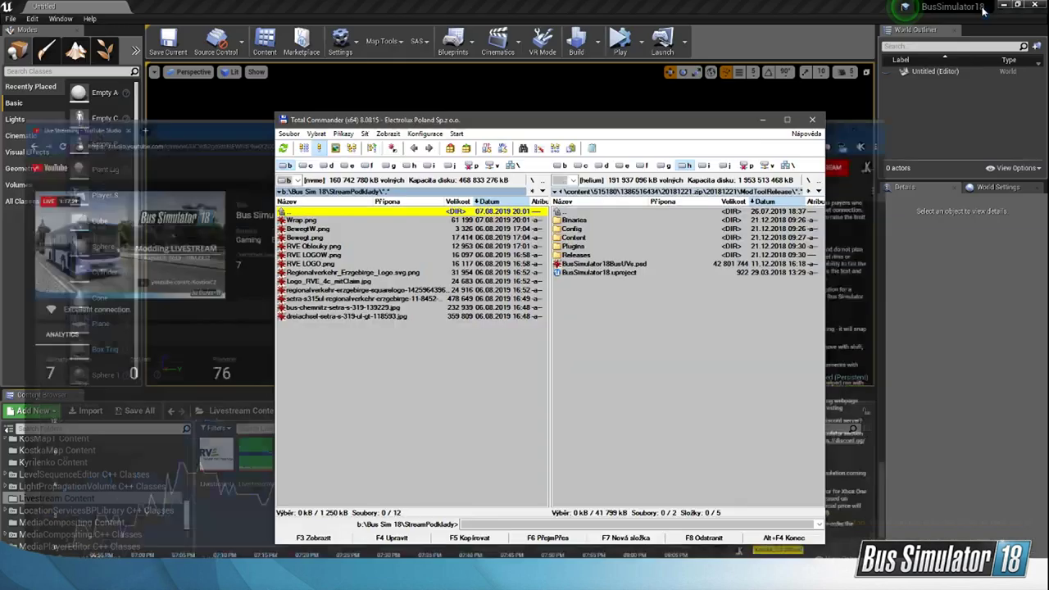
pyautogui.click(237, 90)
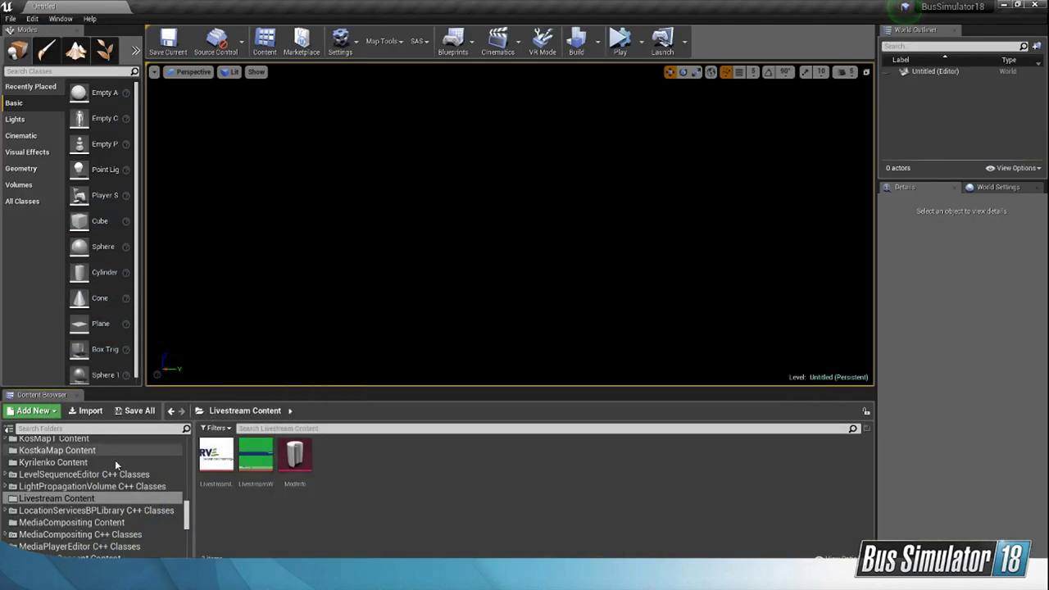
# Step: Open the Config asset in the ModTool folder, check the game directory, SteamCMD executable and Steam user name settings, and close it
pyautogui.scroll(15, 115, 465)
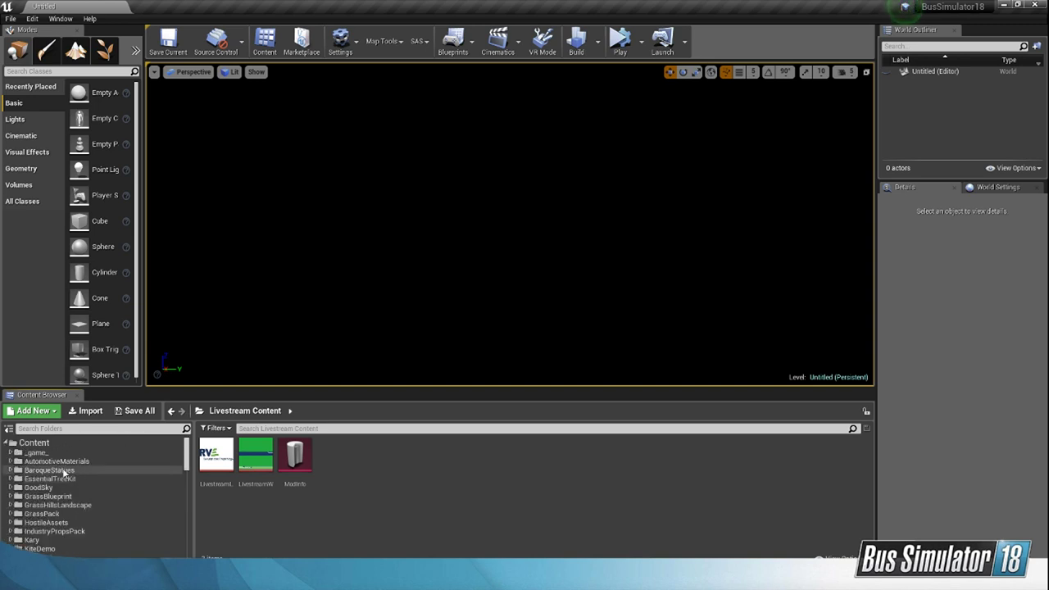
pyautogui.click(51, 554)
pyautogui.doubleClick(223, 451)
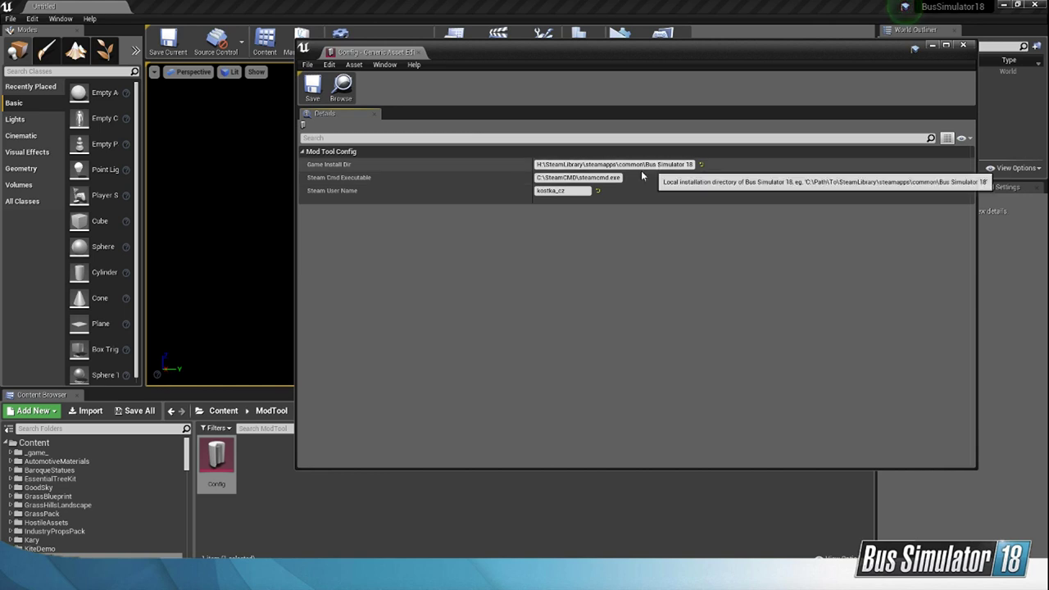
pyautogui.click(964, 52)
pyautogui.scroll(-5, 160, 465)
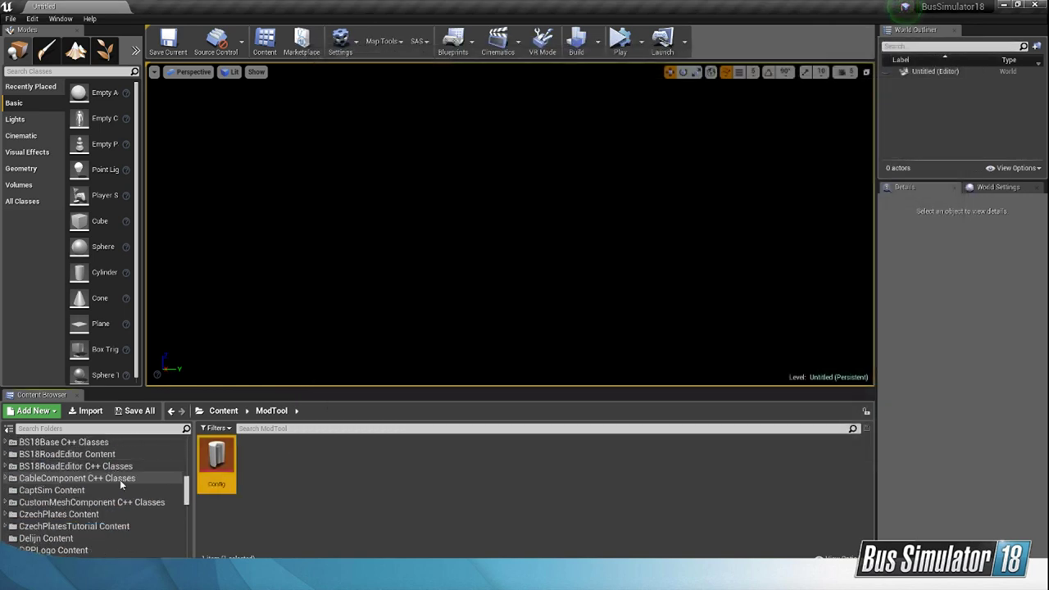
pyautogui.scroll(-3, 120, 480)
# Step: Switch to Total Commander and go up from the ModToolRelease folder to the root of drive H
pyautogui.moveTo(680, 580)
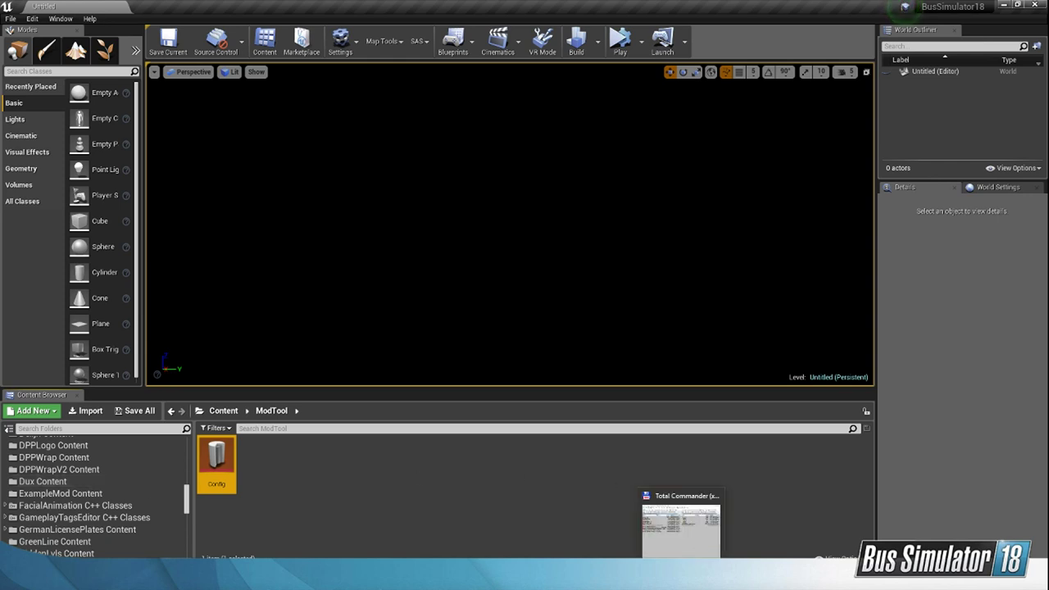
pyautogui.click(681, 529)
pyautogui.click(602, 414)
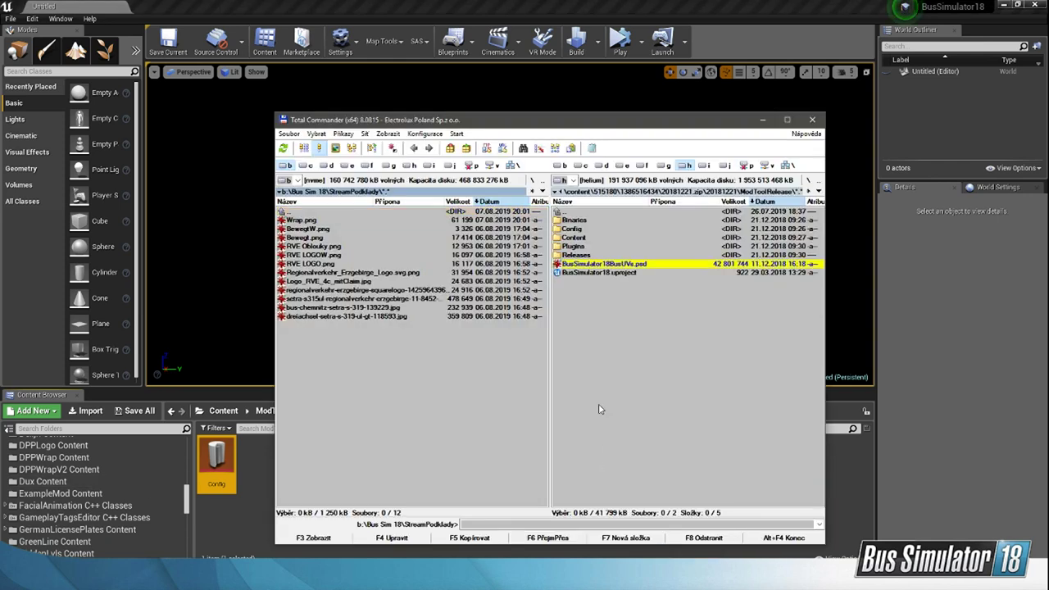
pyautogui.doubleClick(609, 213)
pyautogui.doubleClick(609, 213)
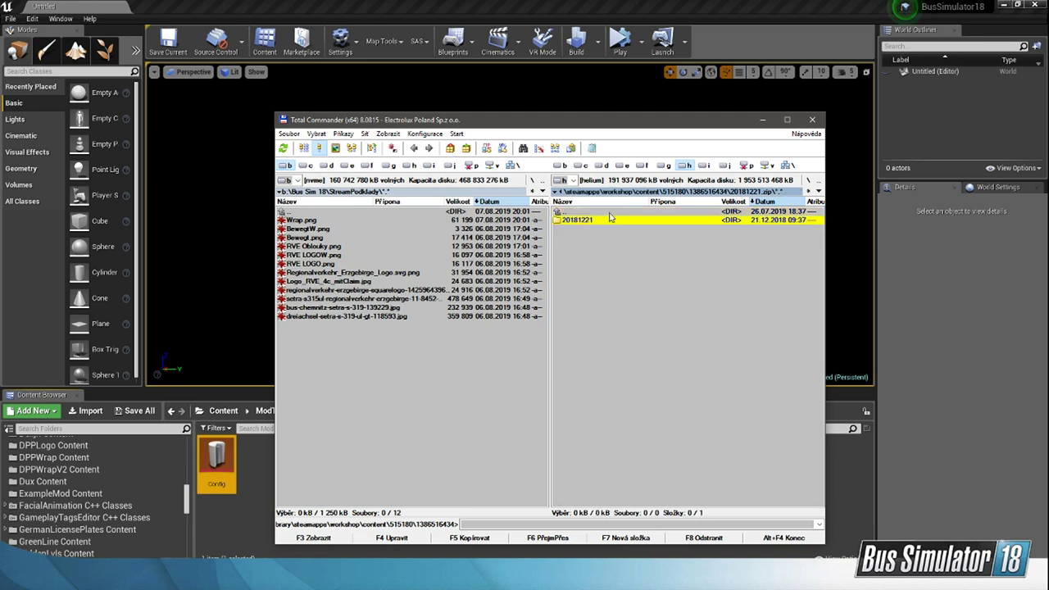
pyautogui.doubleClick(608, 213)
pyautogui.doubleClick(609, 213)
pyautogui.doubleClick(608, 213)
pyautogui.doubleClick(609, 213)
pyautogui.doubleClick(609, 213)
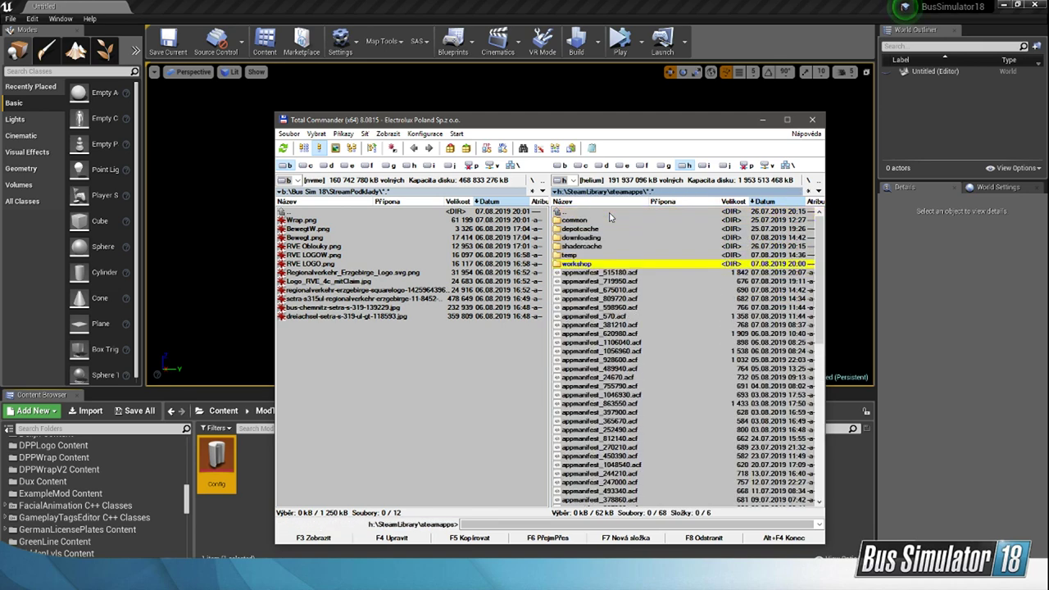
pyautogui.doubleClick(609, 213)
pyautogui.doubleClick(608, 213)
pyautogui.click(609, 213)
pyautogui.scroll(4, 605, 227)
pyautogui.scroll(12, 605, 235)
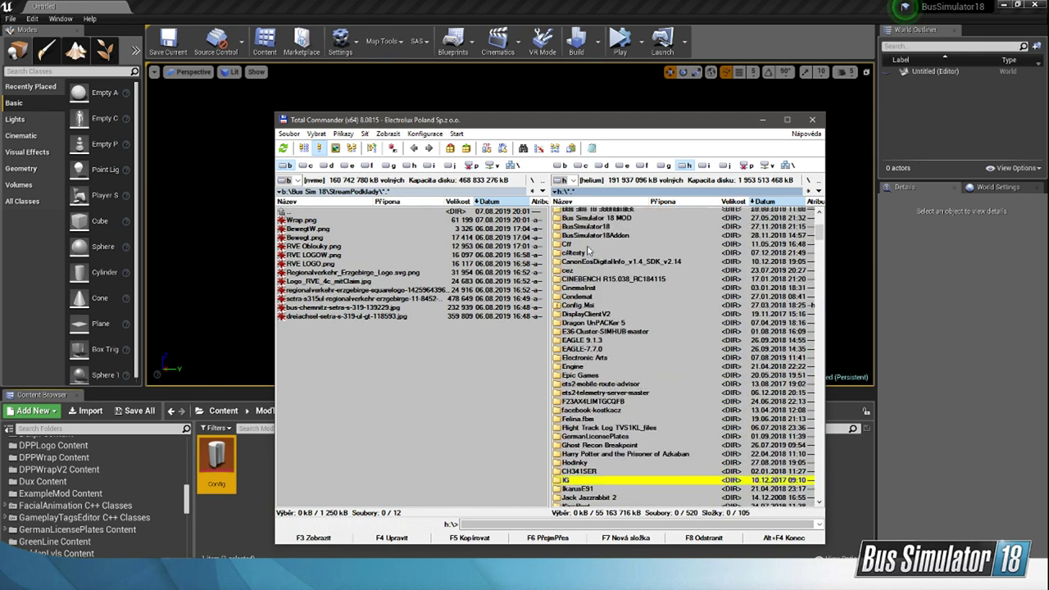
# Step: Open the JimmyDali mod folder inside B18M\Plugins
pyautogui.doubleClick(587, 316)
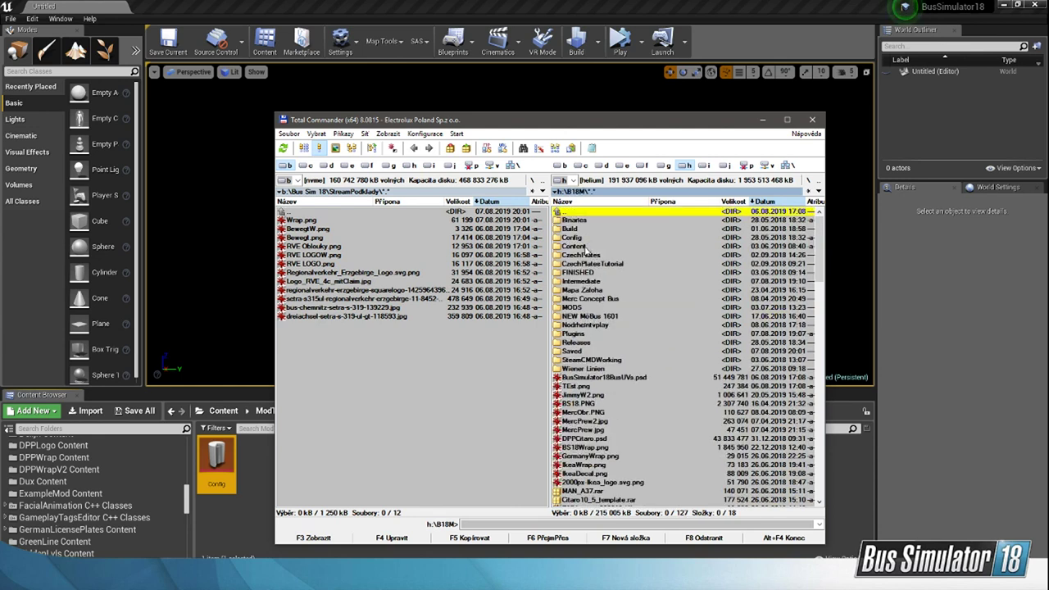
pyautogui.doubleClick(573, 335)
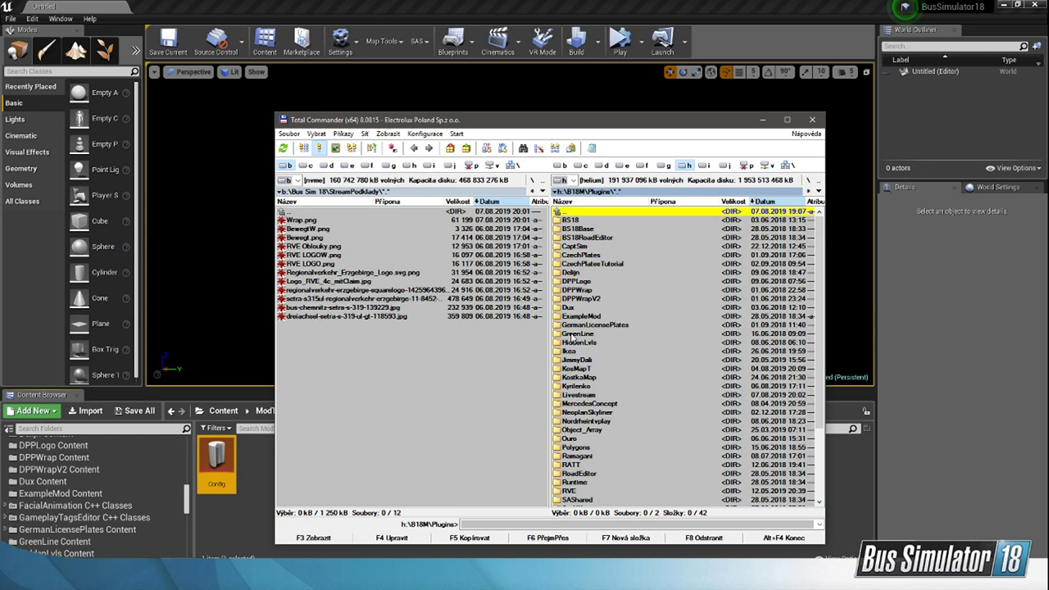
pyautogui.scroll(-4, 571, 338)
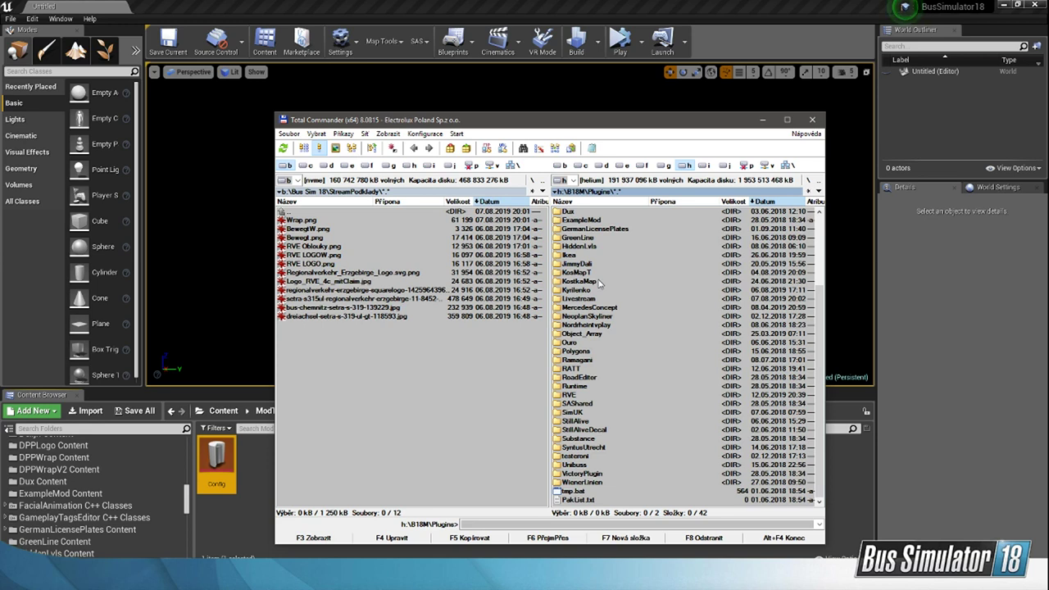
pyautogui.doubleClick(578, 264)
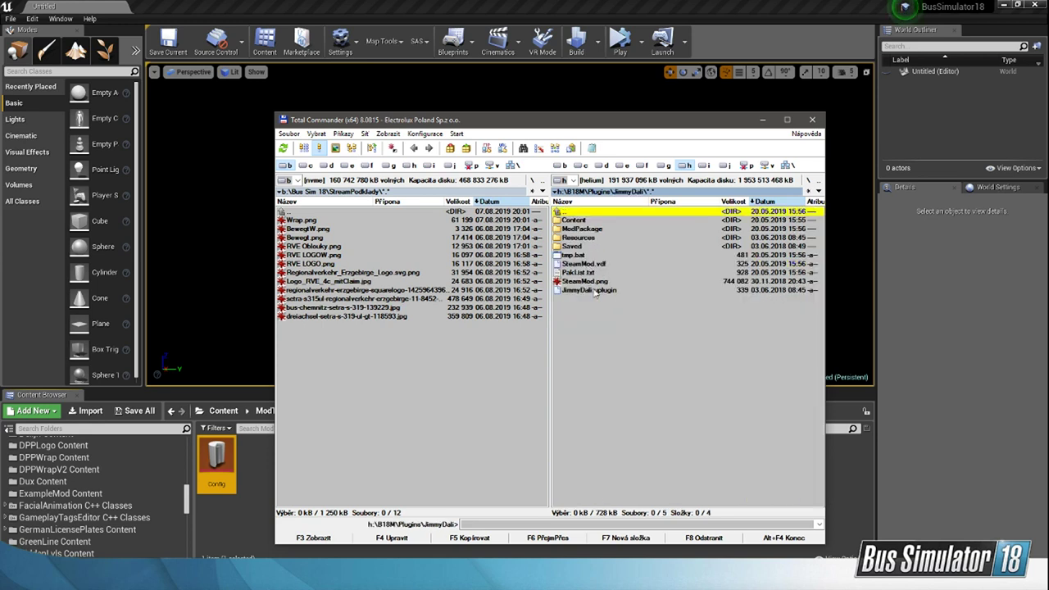
# Step: View the example preview image SteamMod.png from the JimmyDali folder in IrfanView
pyautogui.click(582, 282)
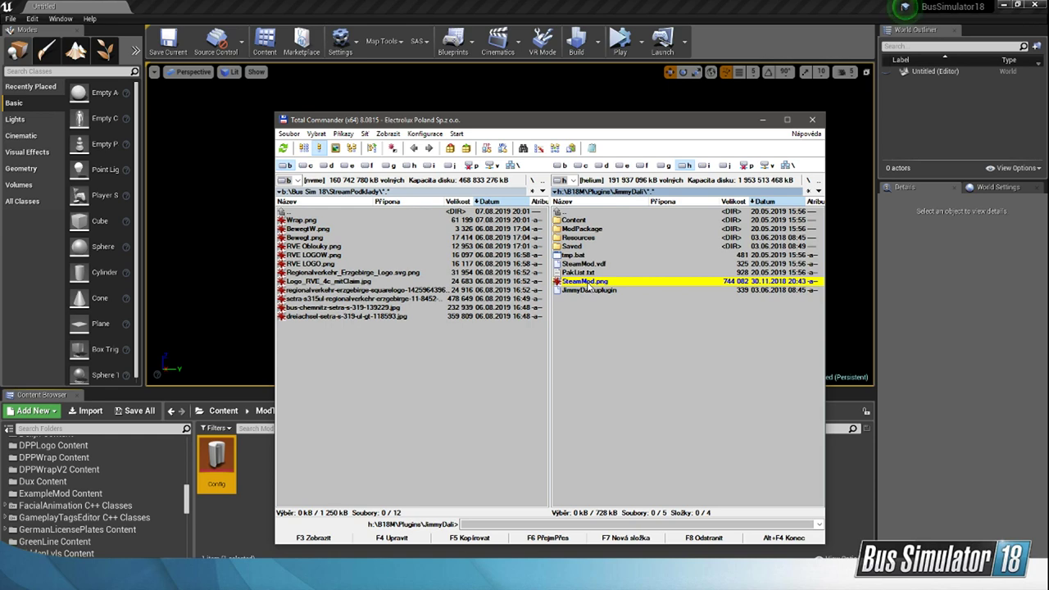
pyautogui.doubleClick(585, 282)
pyautogui.moveTo(287, 15); pyautogui.dragTo(456, 39)
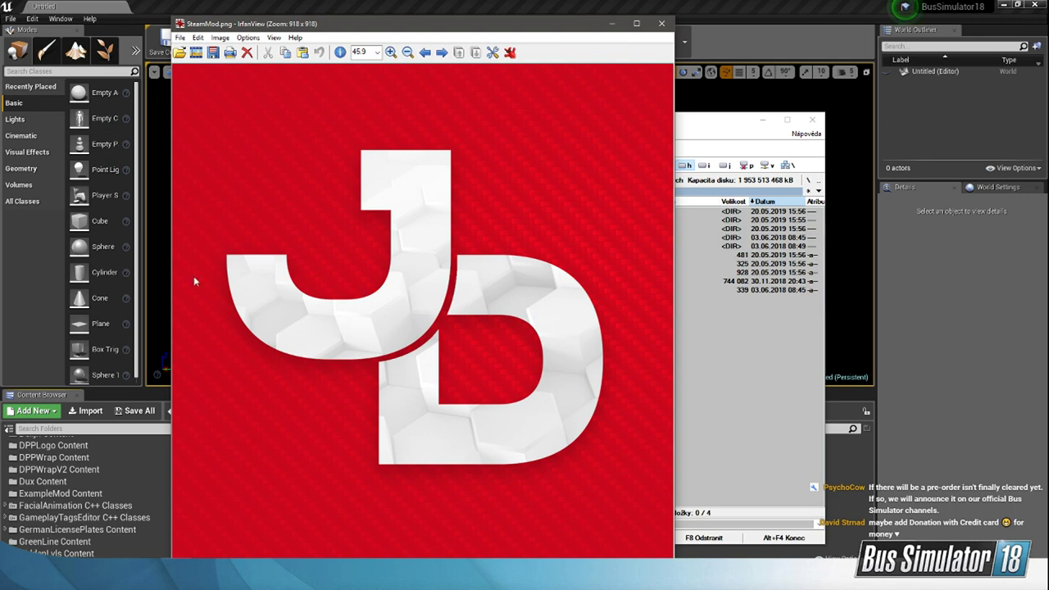
# Step: Switch to Steam, open the Bus Simulator 18 Workshop and move the Steam window aside from the preview image
pyautogui.hotkey('alt', 'Tab')
pyautogui.scroll(-3, 587, 398)
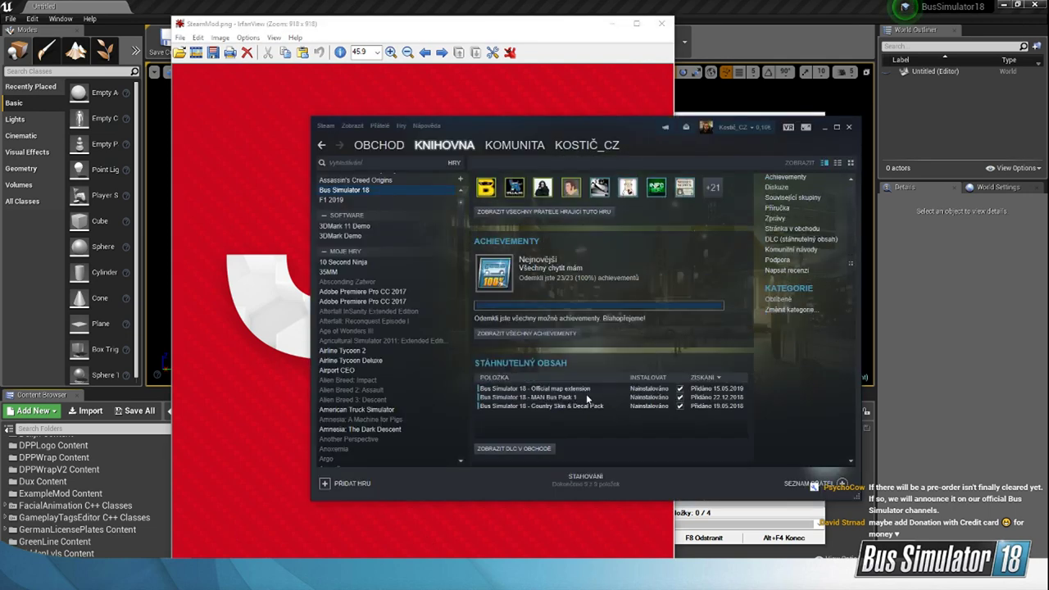
pyautogui.scroll(-5, 792, 352)
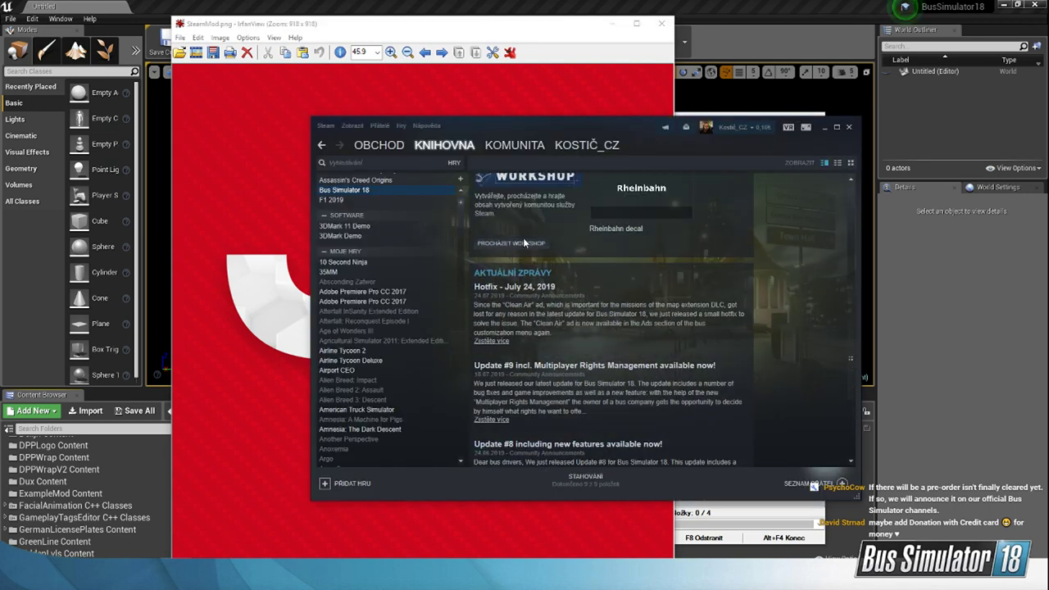
pyautogui.click(523, 243)
pyautogui.moveTo(620, 129); pyautogui.dragTo(741, 92)
pyautogui.scroll(-2, 863, 310)
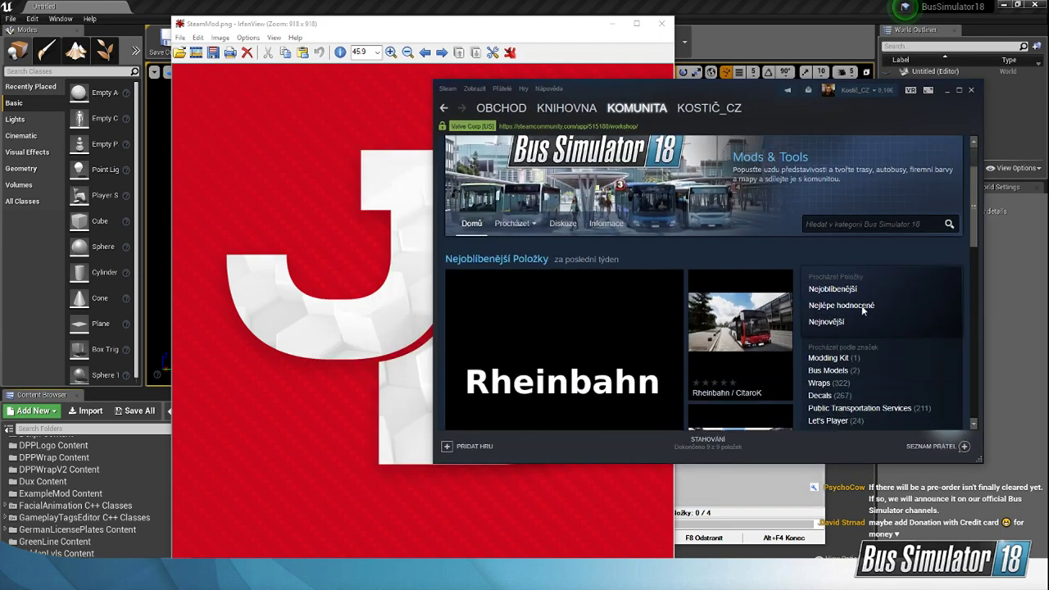
# Step: Open the account's own Workshop files for Bus Simulator 18 and browse the published items' preview images
pyautogui.scroll(-1, 863, 308)
pyautogui.moveTo(878, 253)
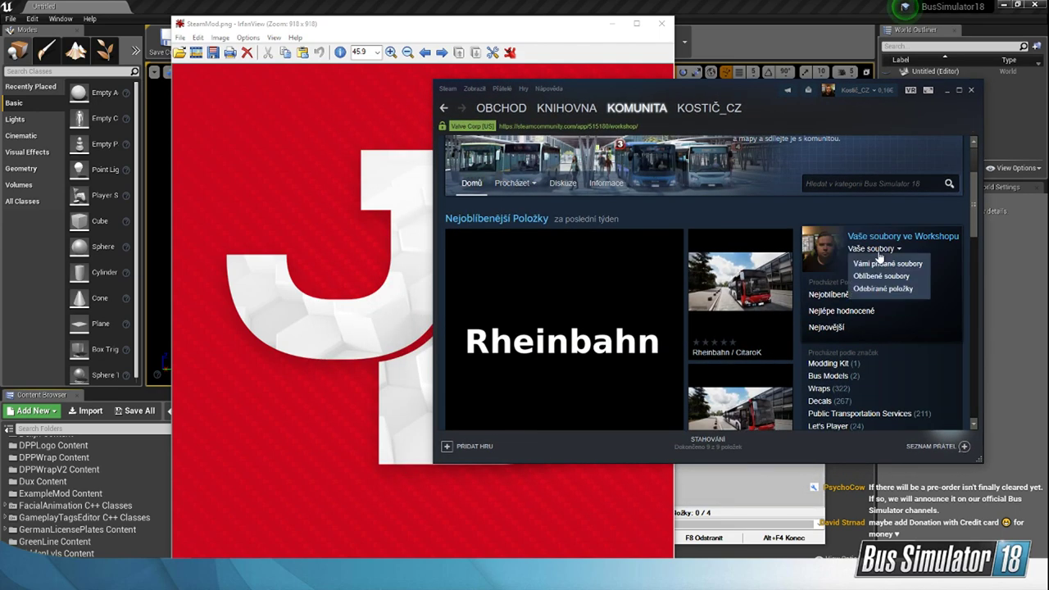
pyautogui.click(902, 237)
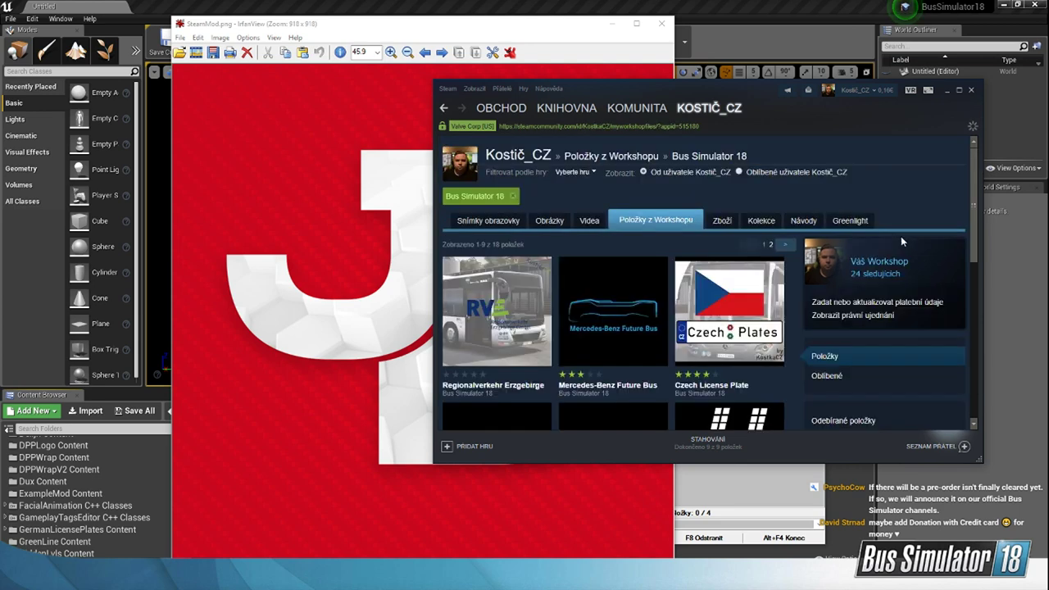
pyautogui.scroll(-10, 852, 262)
pyautogui.scroll(5, 801, 268)
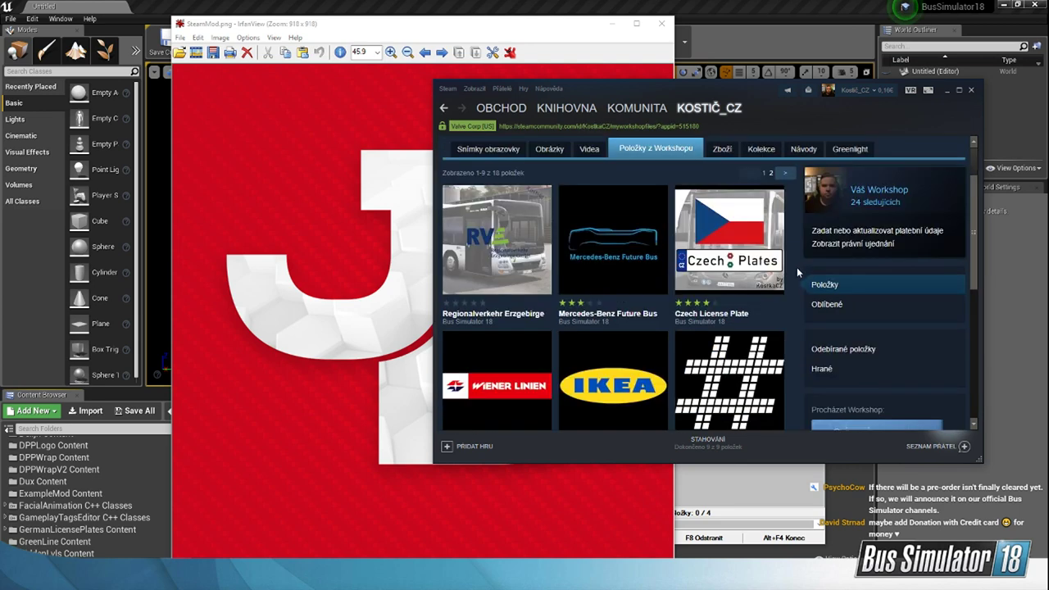
# Step: Browse the second page of the account's Workshop files and open the Jimmy Dali item
pyautogui.scroll(-5, 797, 267)
pyautogui.click(784, 301)
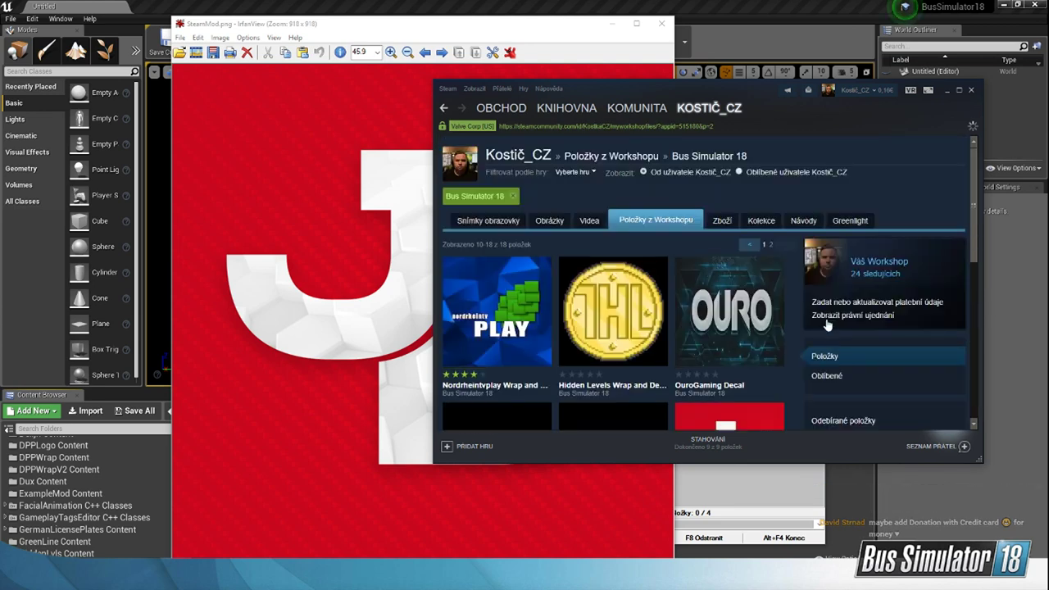
pyautogui.scroll(-5, 829, 321)
pyautogui.scroll(3, 752, 346)
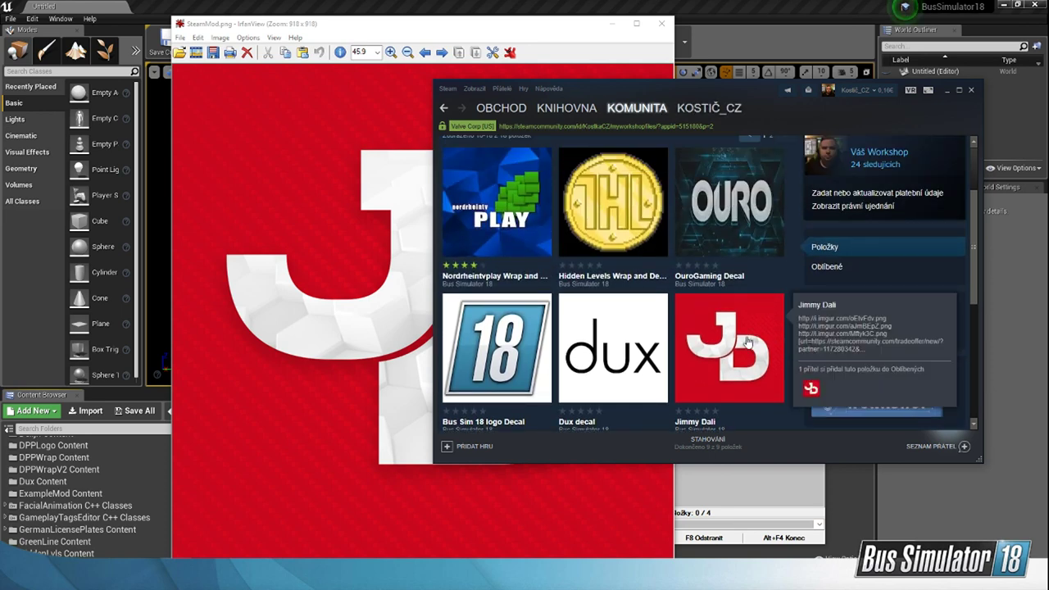
pyautogui.click(747, 342)
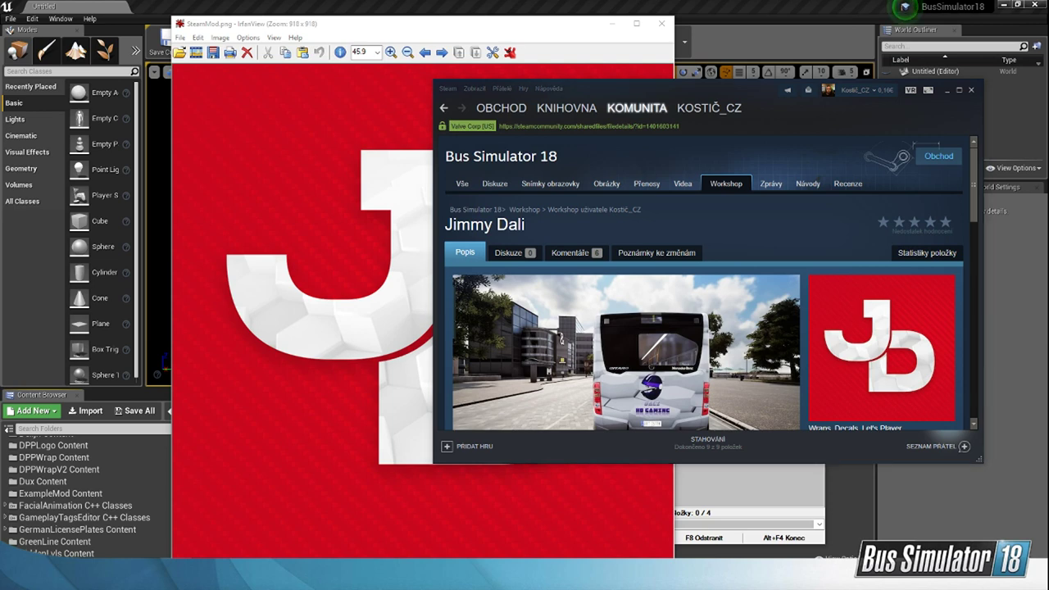
# Step: Check the livestream chat in YouTube Studio, return to the desktop and close the SteamMod.png preview image
pyautogui.hotkey('alt', 'Tab')
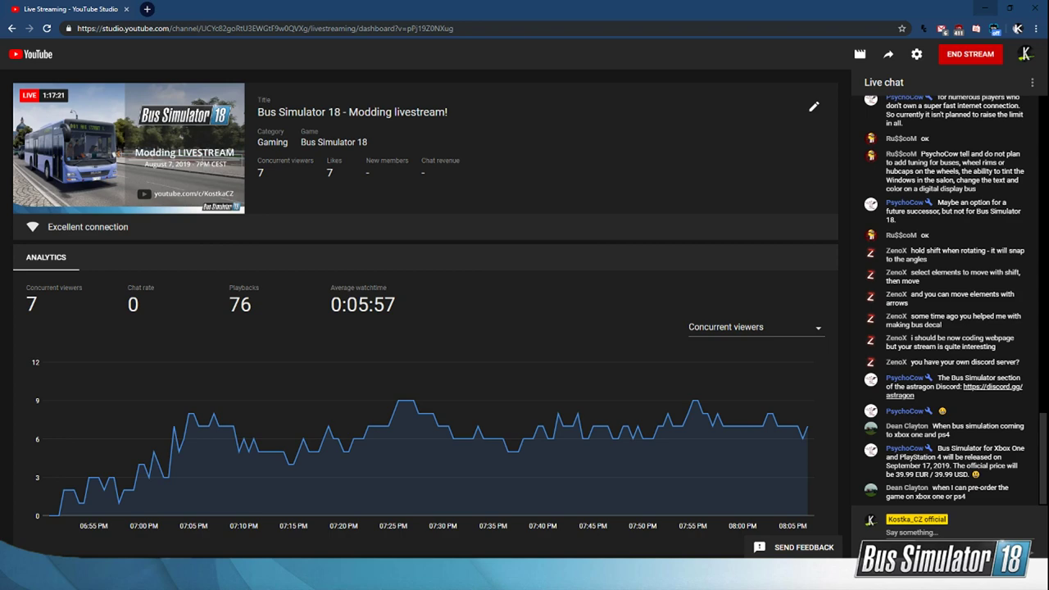
pyautogui.hotkey('alt', 'Tab')
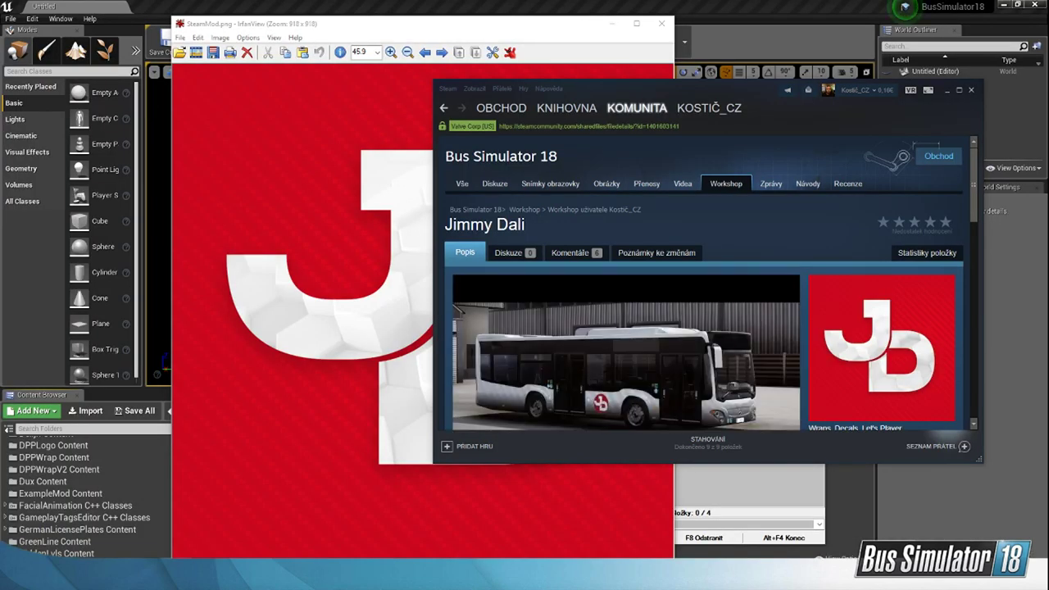
pyautogui.click(664, 31)
pyautogui.click(662, 24)
# Step: Examine the Jimmy Dali Workshop page's description, owner controls, visibility option and comments
pyautogui.scroll(-15, 794, 295)
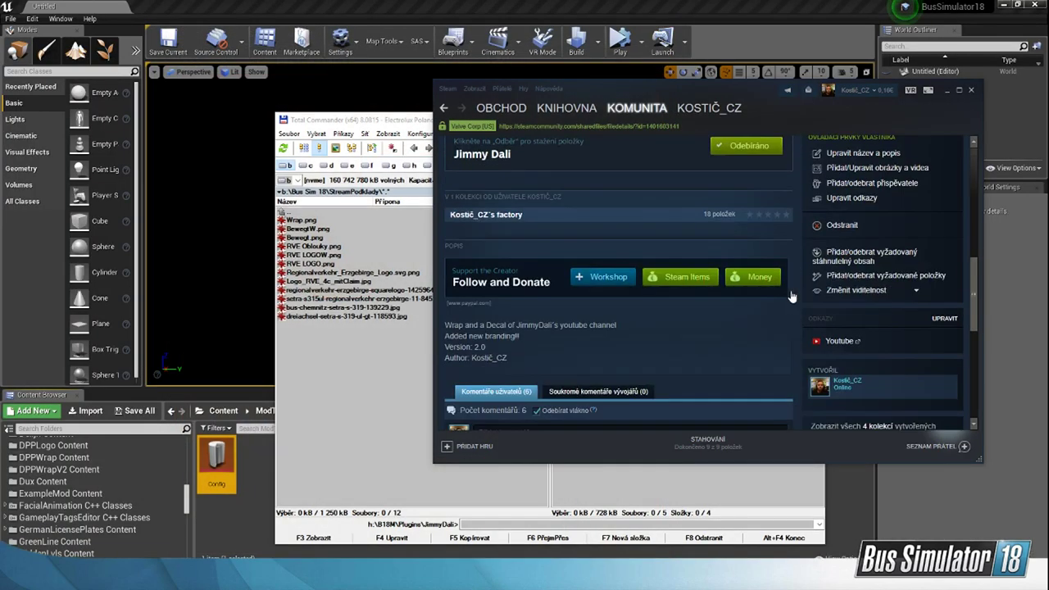
pyautogui.scroll(10, 791, 293)
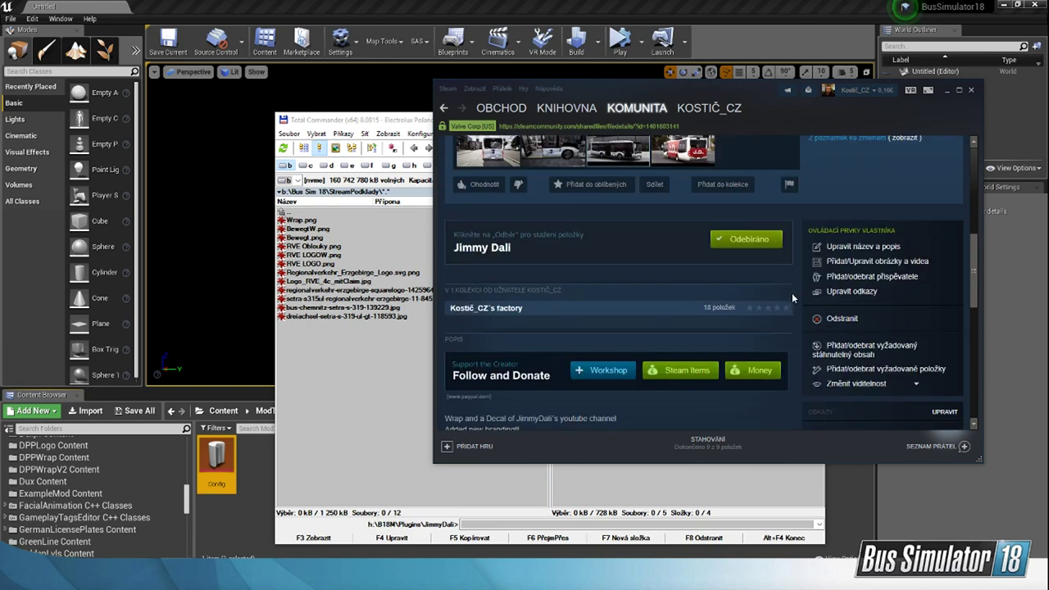
pyautogui.scroll(-2, 791, 303)
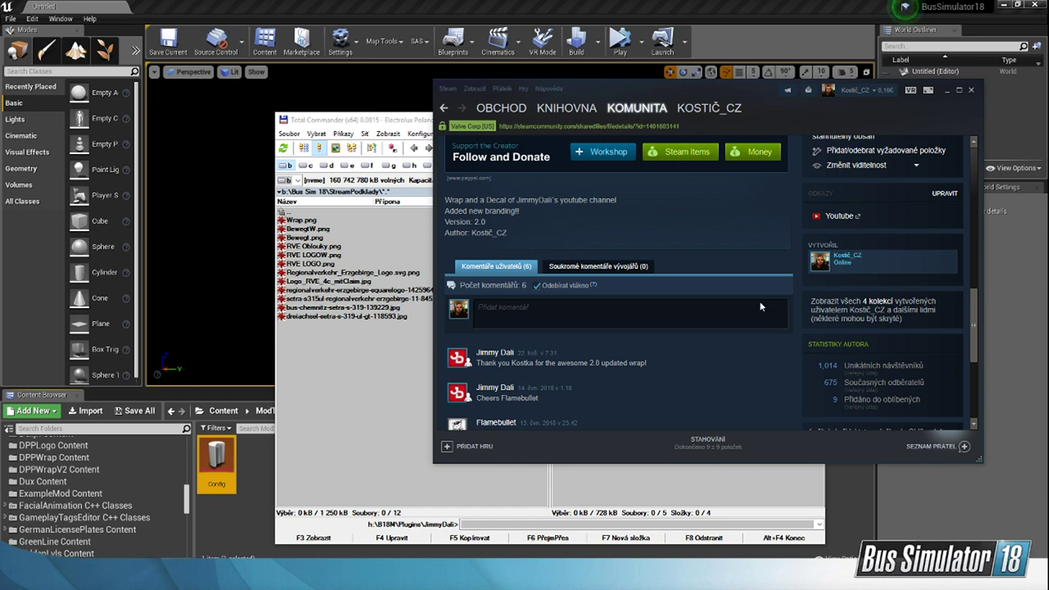
pyautogui.scroll(3, 795, 350)
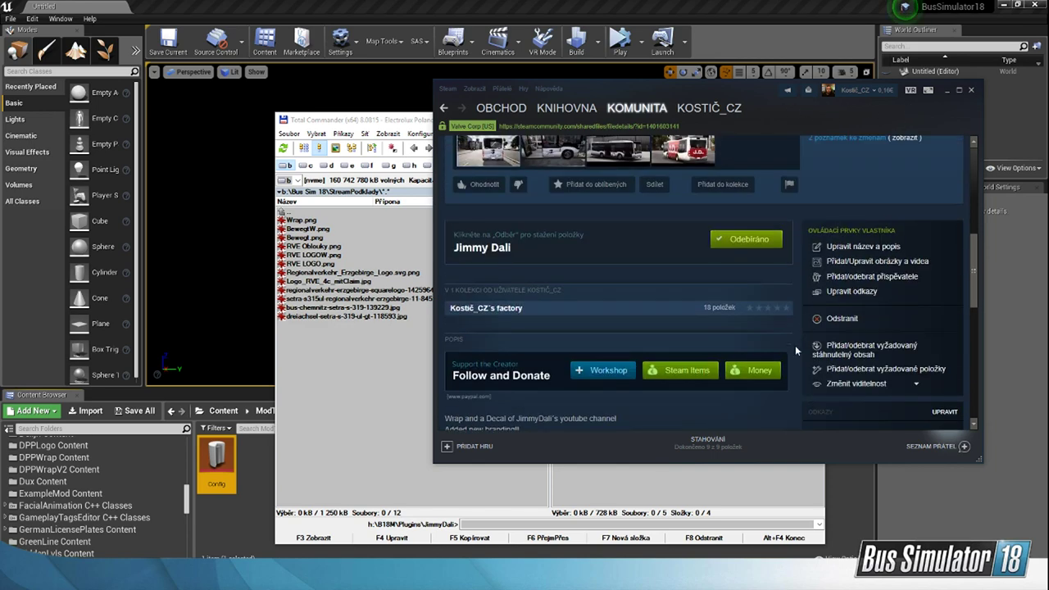
pyautogui.scroll(3, 675, 306)
pyautogui.scroll(-4, 752, 329)
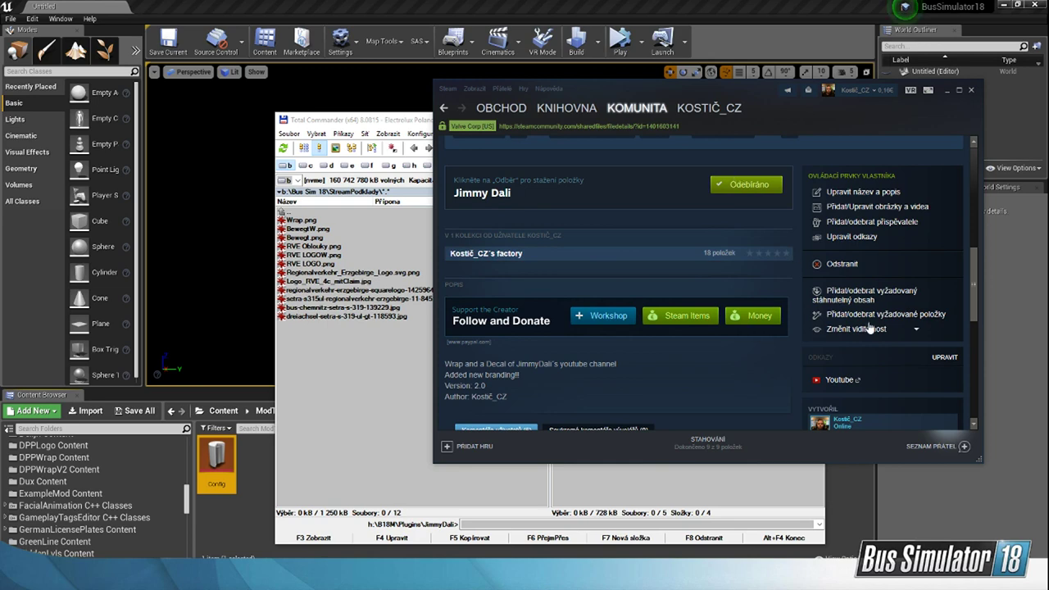
pyautogui.scroll(-8, 785, 289)
pyautogui.scroll(-2, 785, 289)
pyautogui.scroll(15, 762, 310)
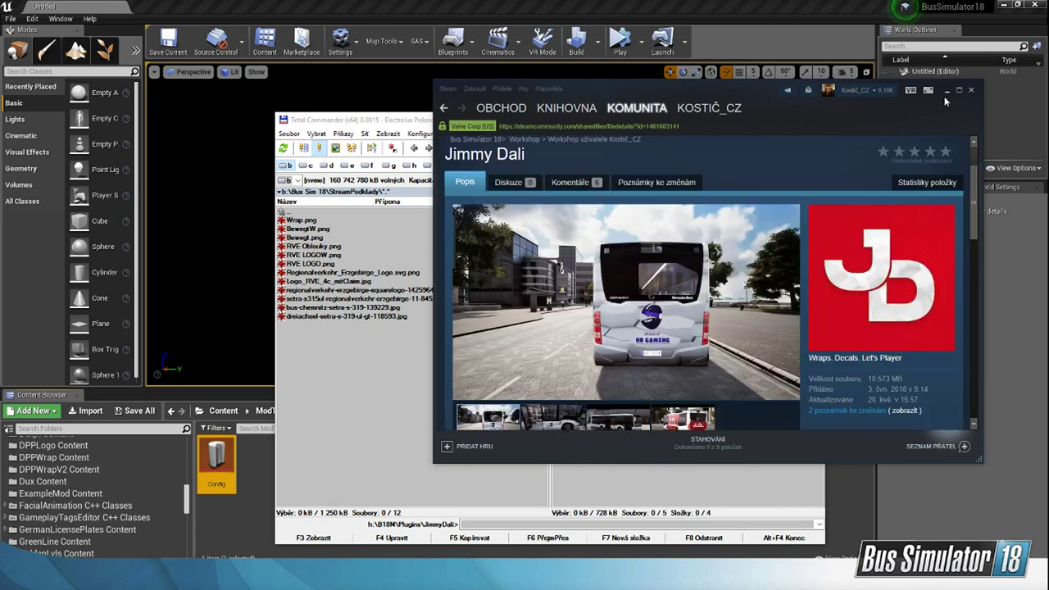
# Step: Minimise Steam, view the ModTool Config asset's settings in Unreal Editor and bring up the JimmyDali mod folder in Total Commander
pyautogui.click(945, 91)
pyautogui.click(427, 8)
pyautogui.doubleClick(216, 459)
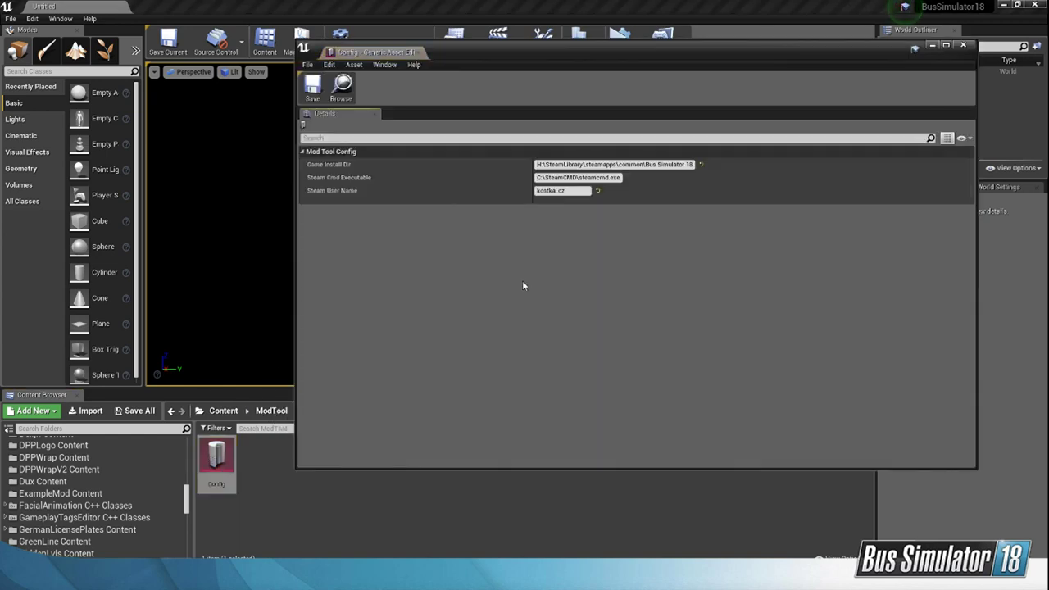
pyautogui.click(963, 44)
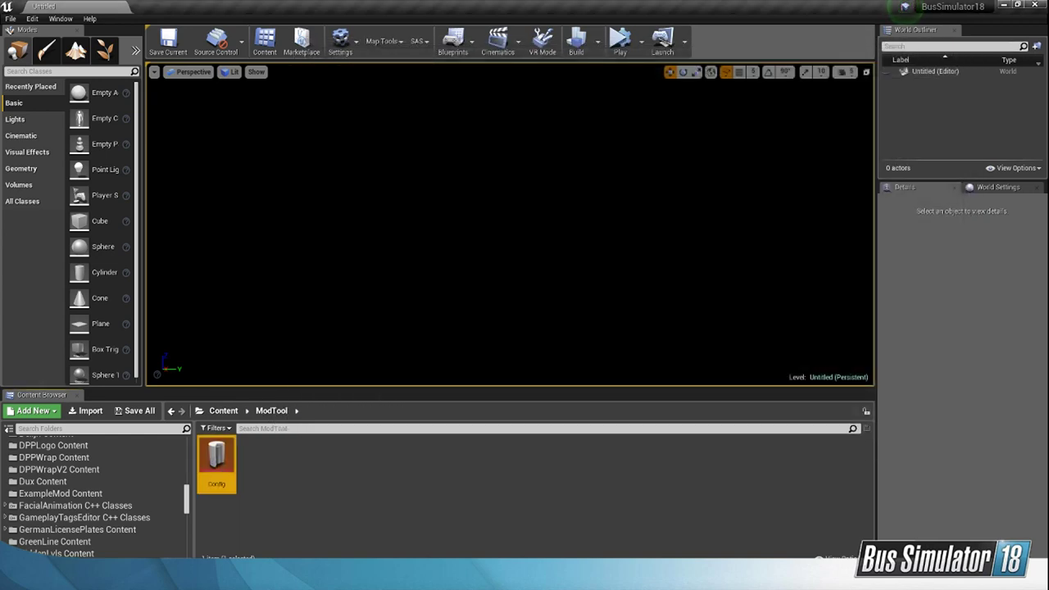
pyautogui.hotkey('alt', 'Tab')
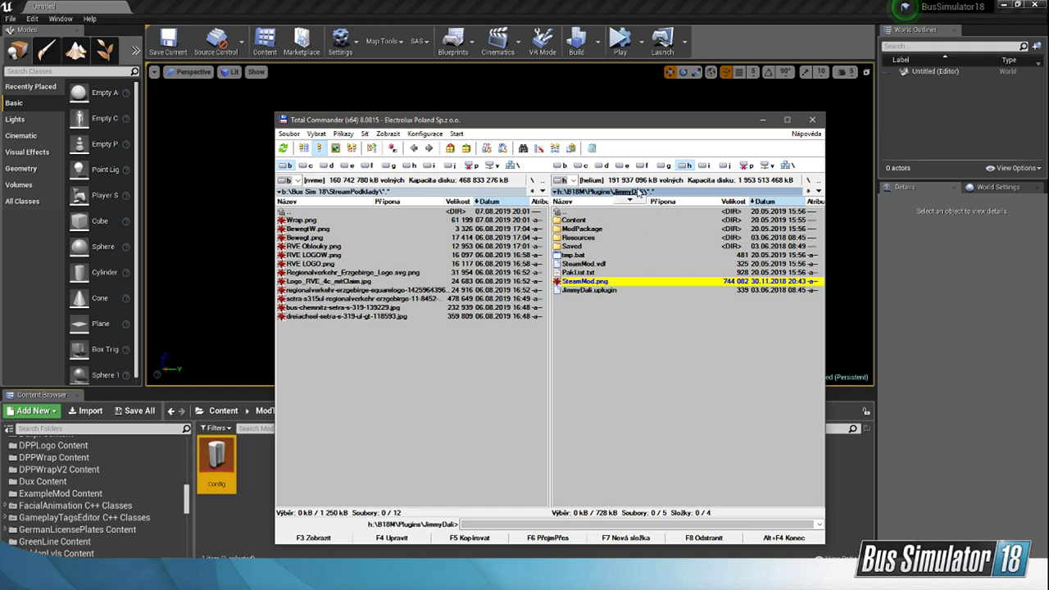
# Step: Open the Nordrheintvplay Content folder in Unreal Editor and view its ModInfo asset with the mod's upload tools
pyautogui.click(212, 535)
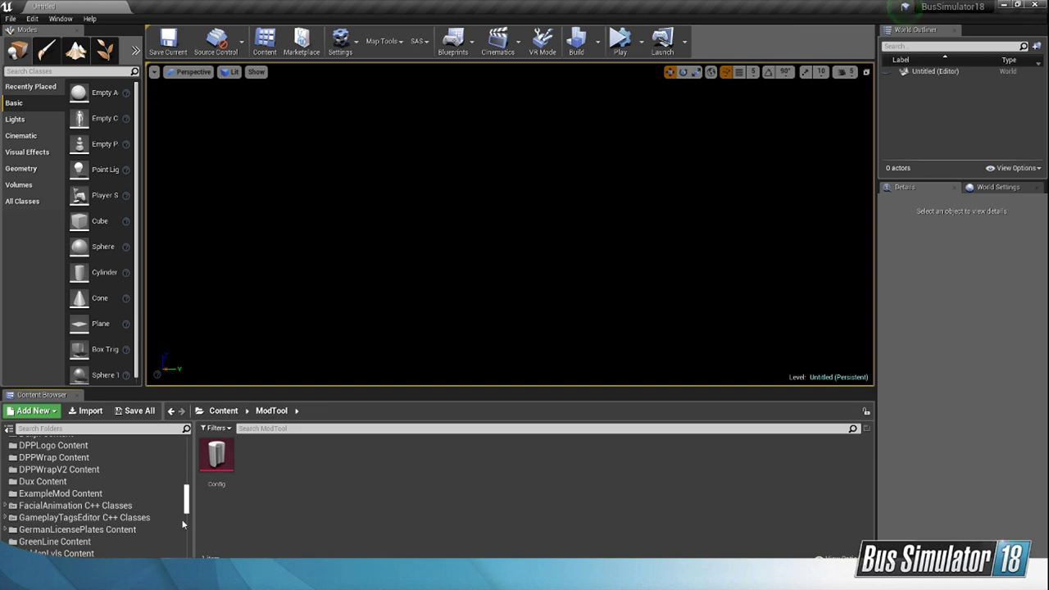
pyautogui.scroll(-5, 84, 492)
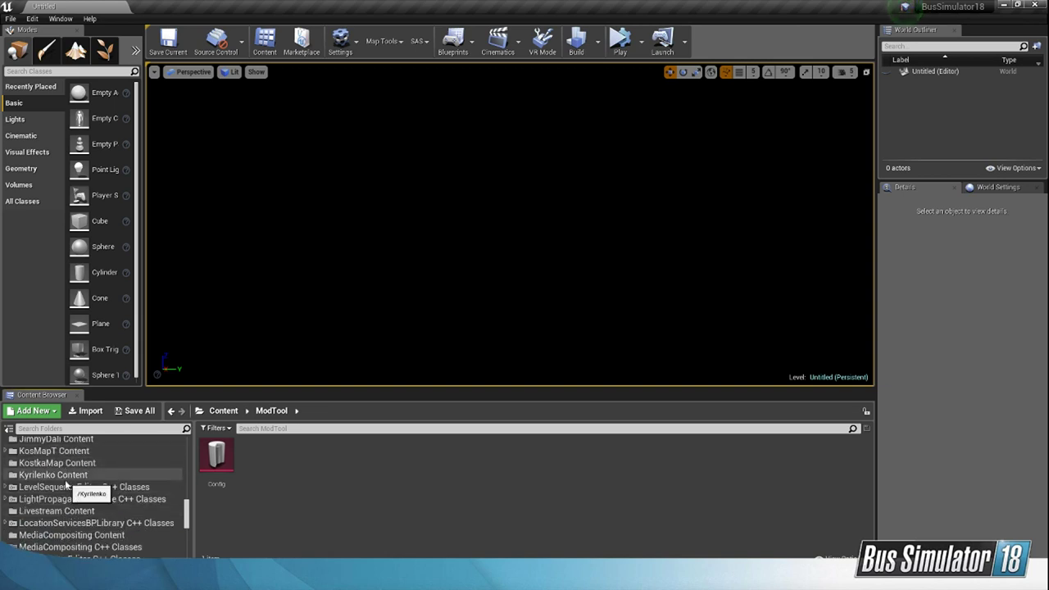
pyautogui.scroll(-3, 85, 504)
pyautogui.scroll(-2, 84, 507)
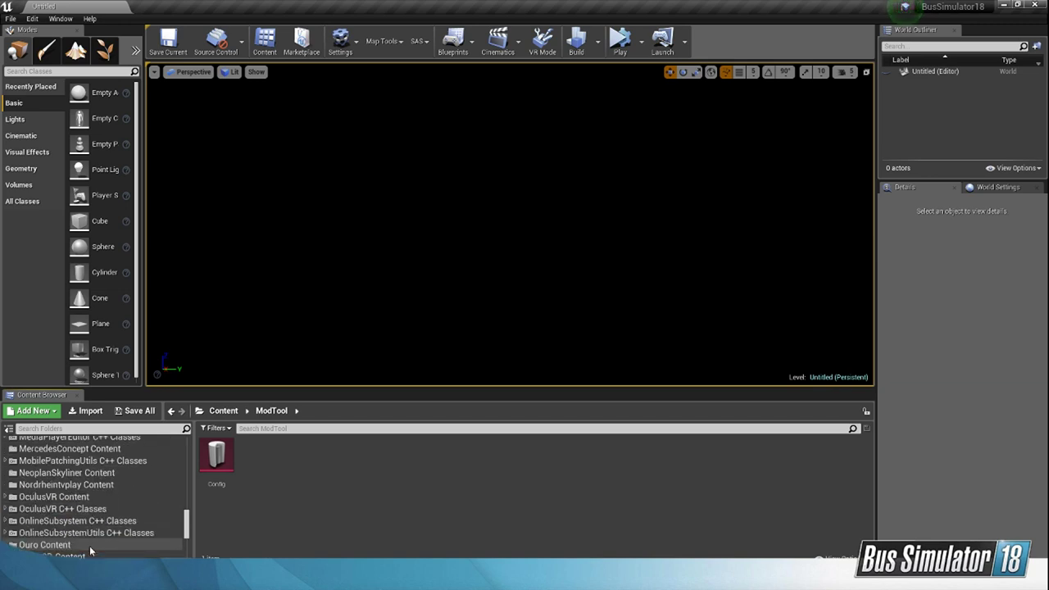
pyautogui.click(92, 485)
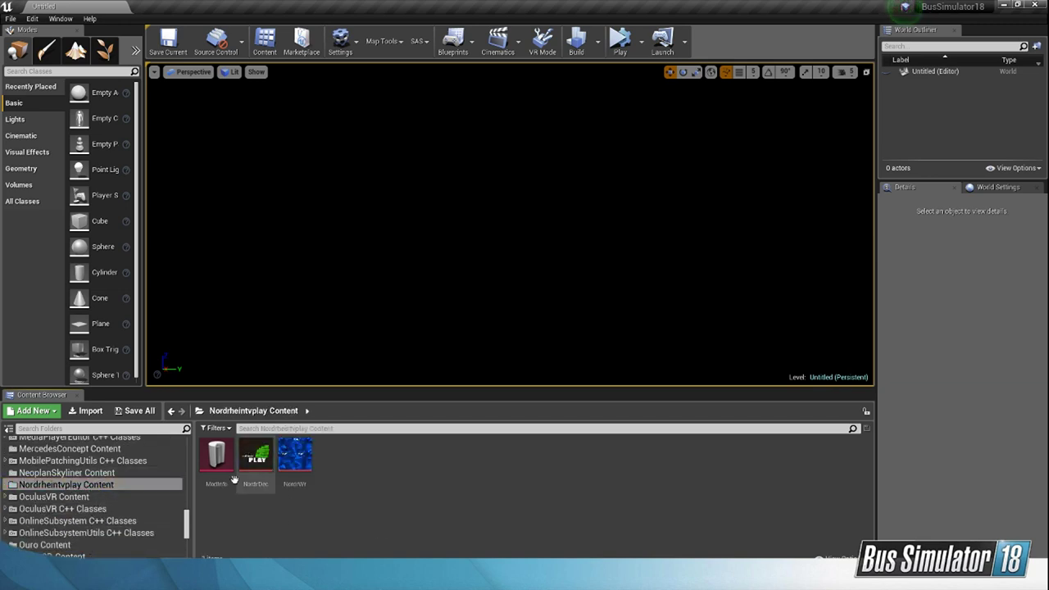
pyautogui.doubleClick(216, 454)
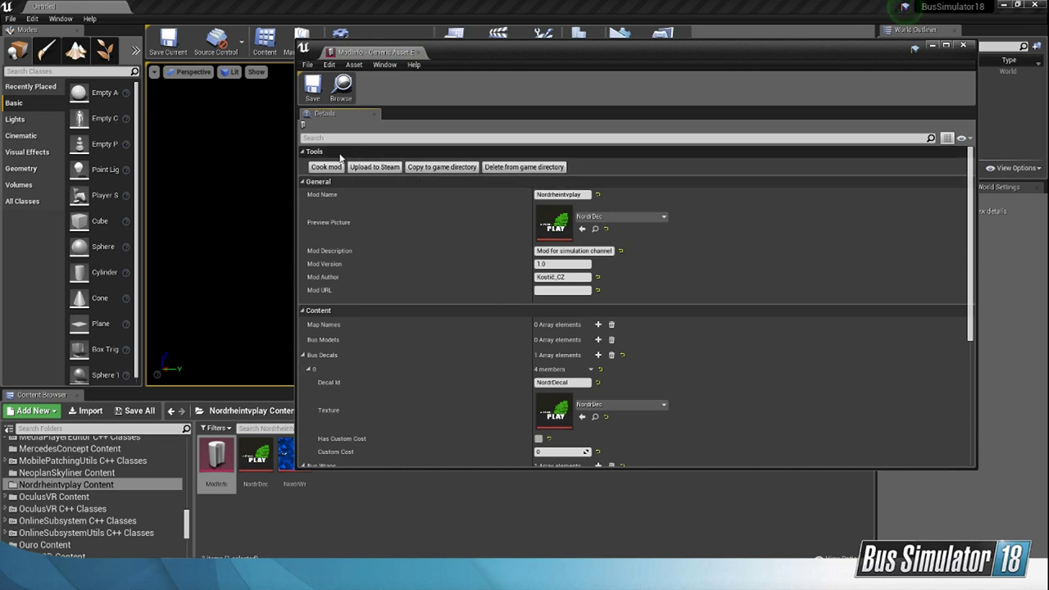
pyautogui.click(964, 46)
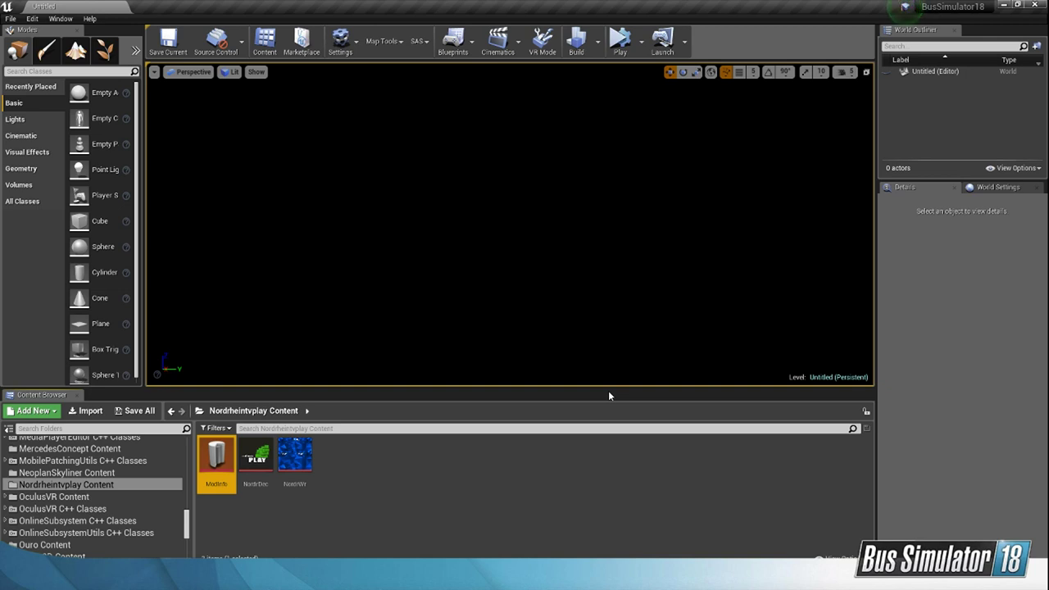
# Step: Switch to Steam, open the account's own Bus Simulator 18 Workshop files and view the Regionalverkehr Erzgebirge item's page
pyautogui.click(328, 577)
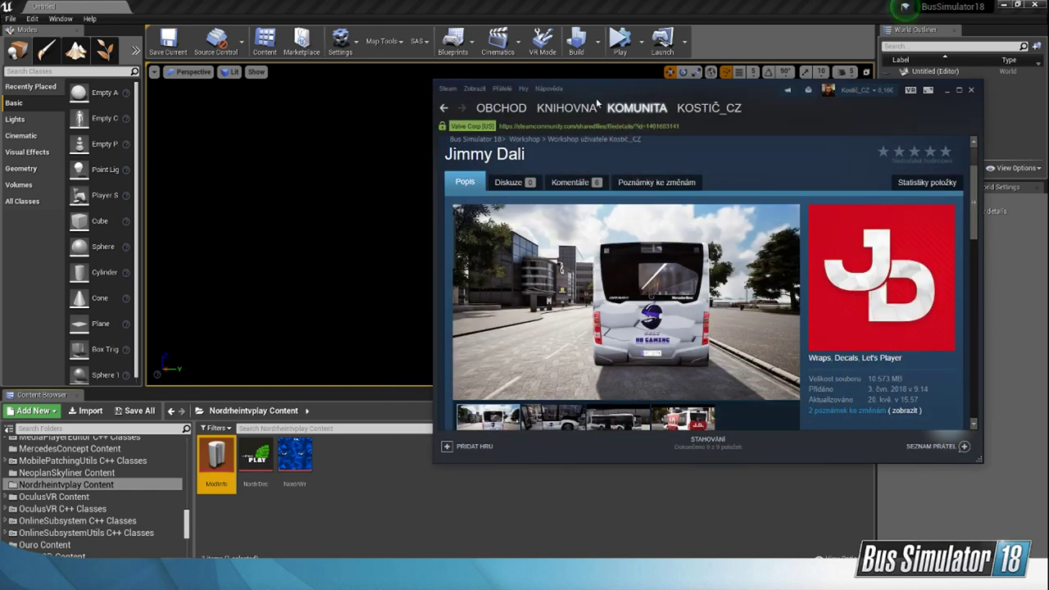
pyautogui.moveTo(638, 107)
pyautogui.click(513, 210)
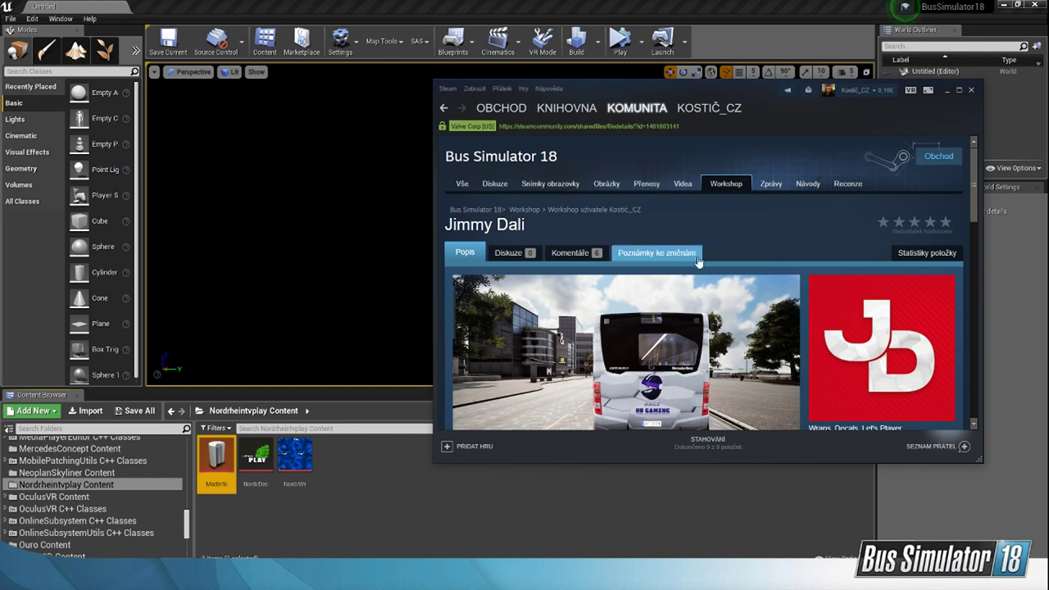
pyautogui.click(877, 358)
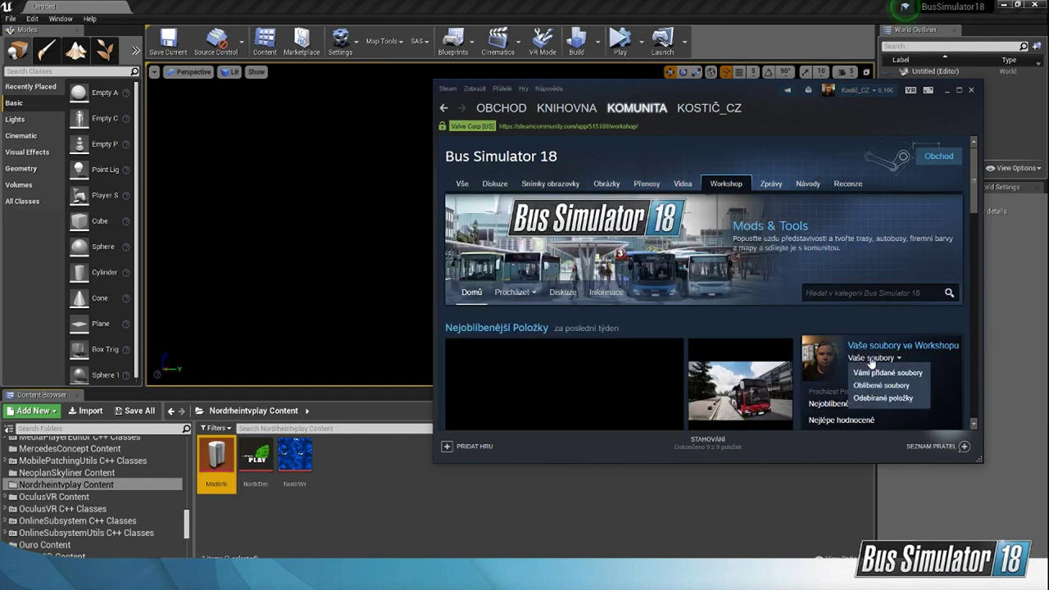
pyautogui.scroll(-2, 871, 362)
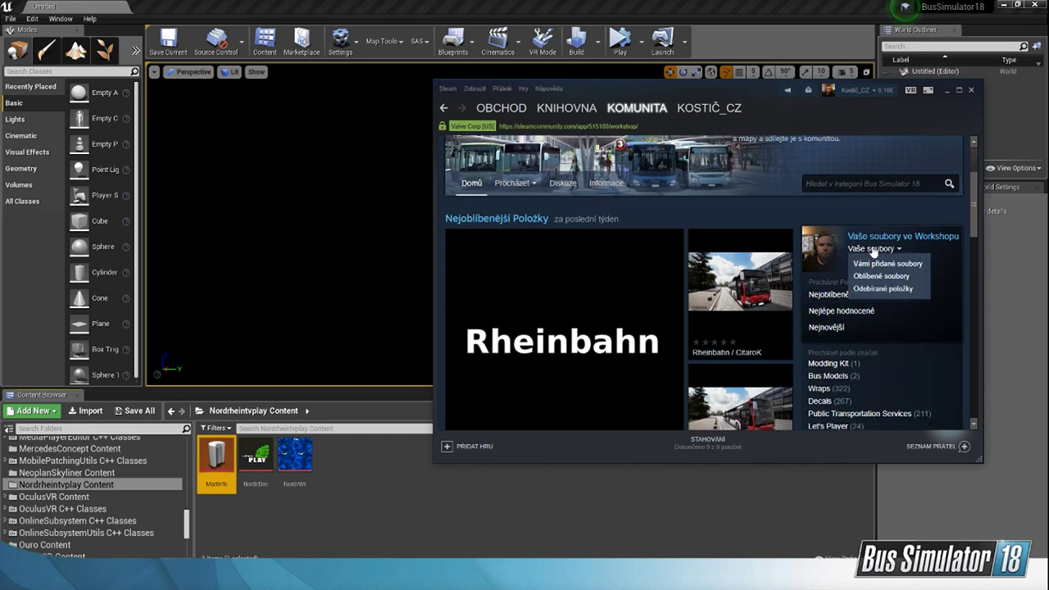
pyautogui.click(875, 262)
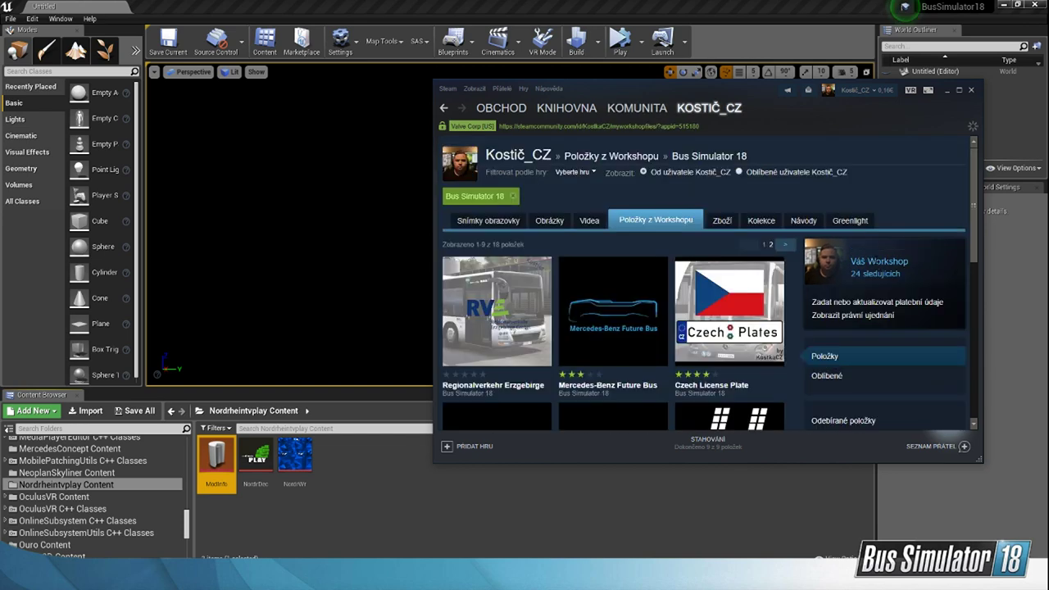
pyautogui.click(496, 200)
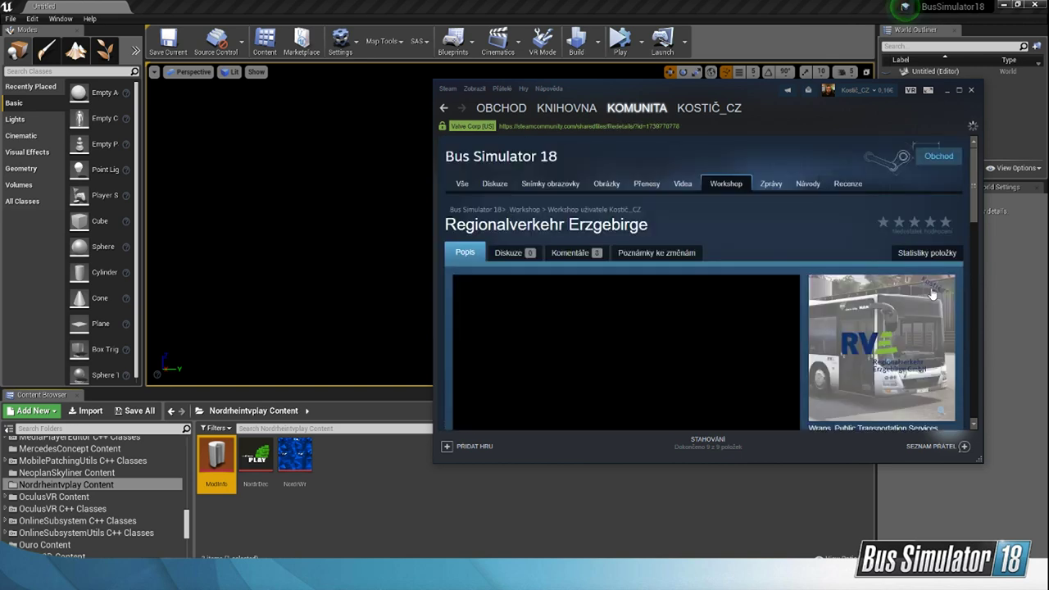
pyautogui.scroll(-4, 932, 294)
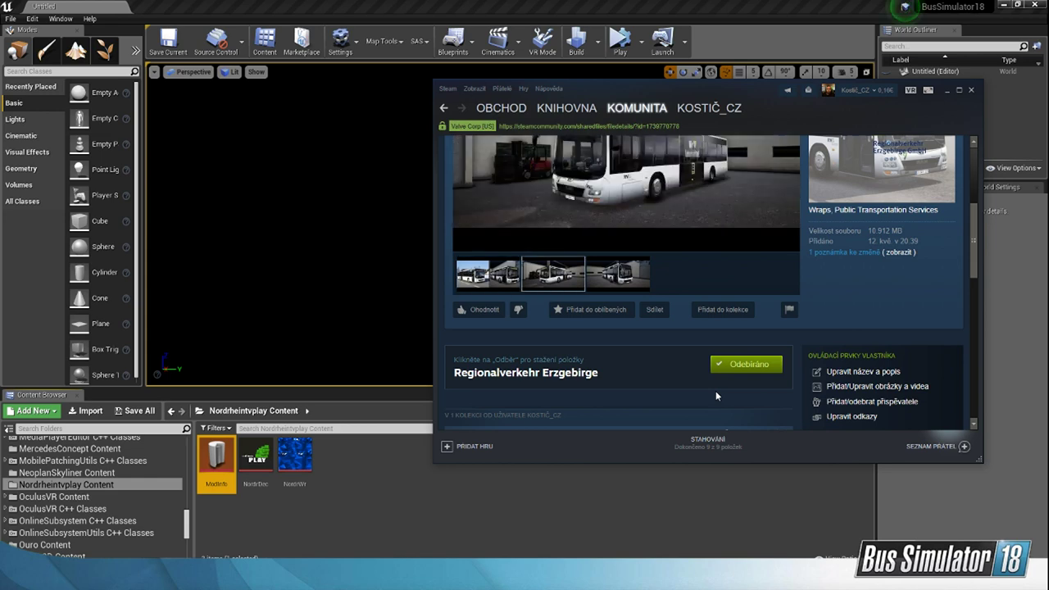
pyautogui.scroll(3, 716, 391)
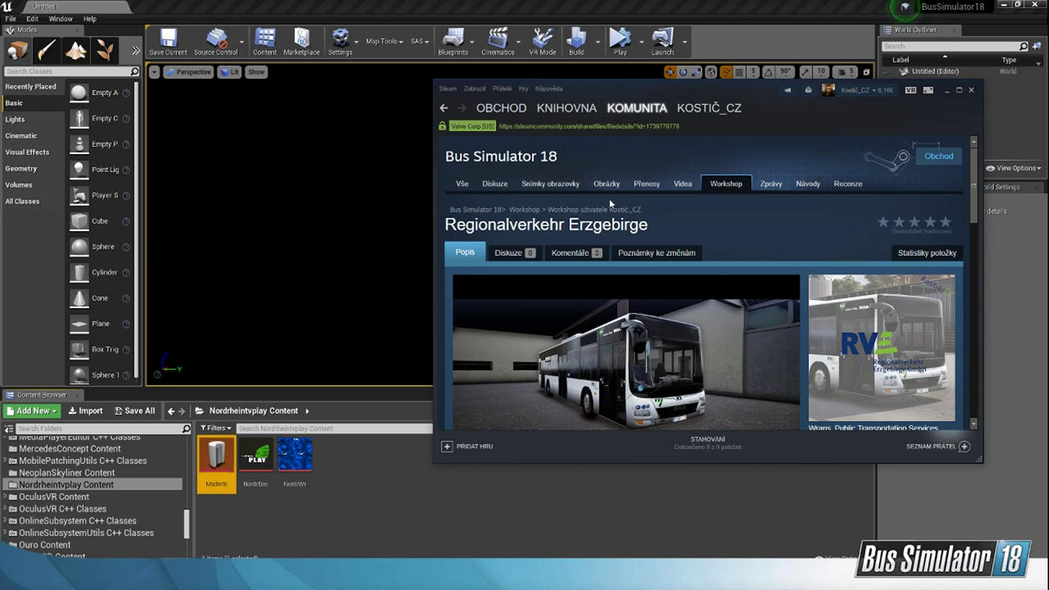
# Step: Browse the newest items on the Bus Simulator 18 Workshop home page and close the Steam window
pyautogui.click(524, 211)
pyautogui.scroll(-8, 650, 271)
pyautogui.scroll(3, 733, 284)
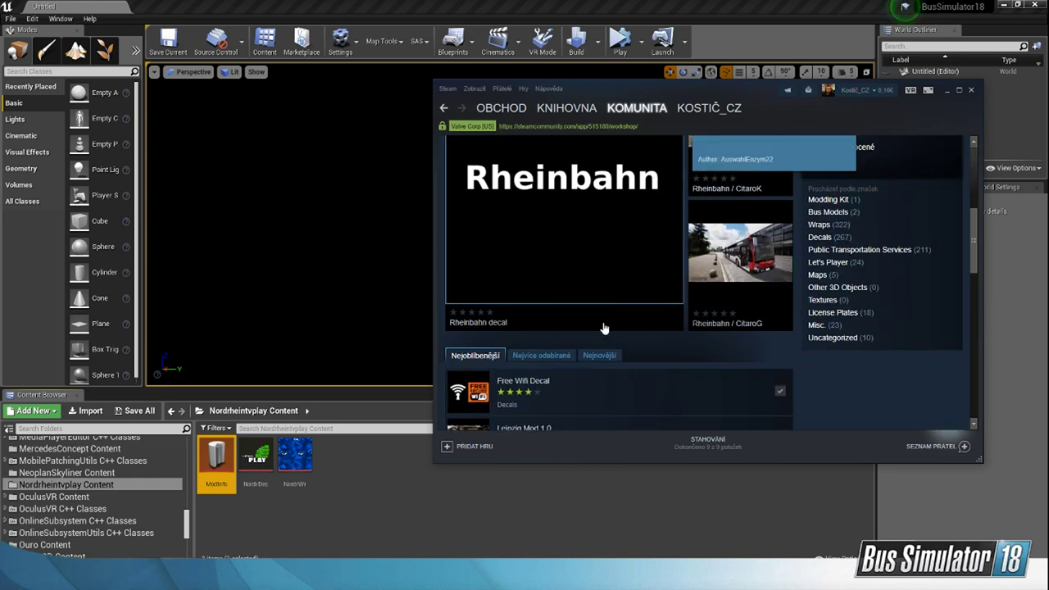
pyautogui.click(599, 355)
pyautogui.scroll(-3, 655, 328)
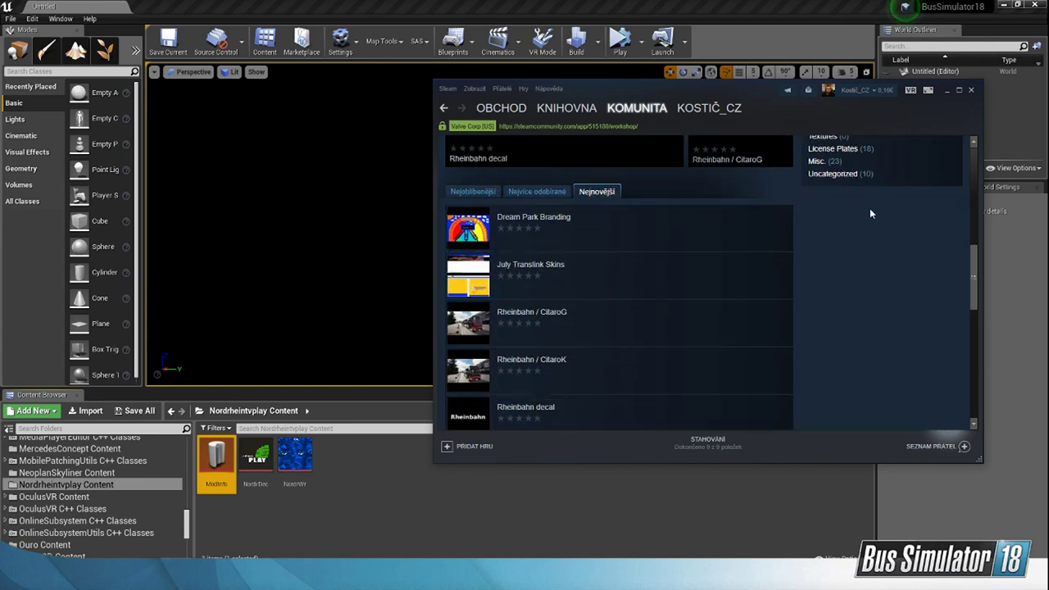
pyautogui.scroll(4, 870, 213)
pyautogui.scroll(-3, 704, 347)
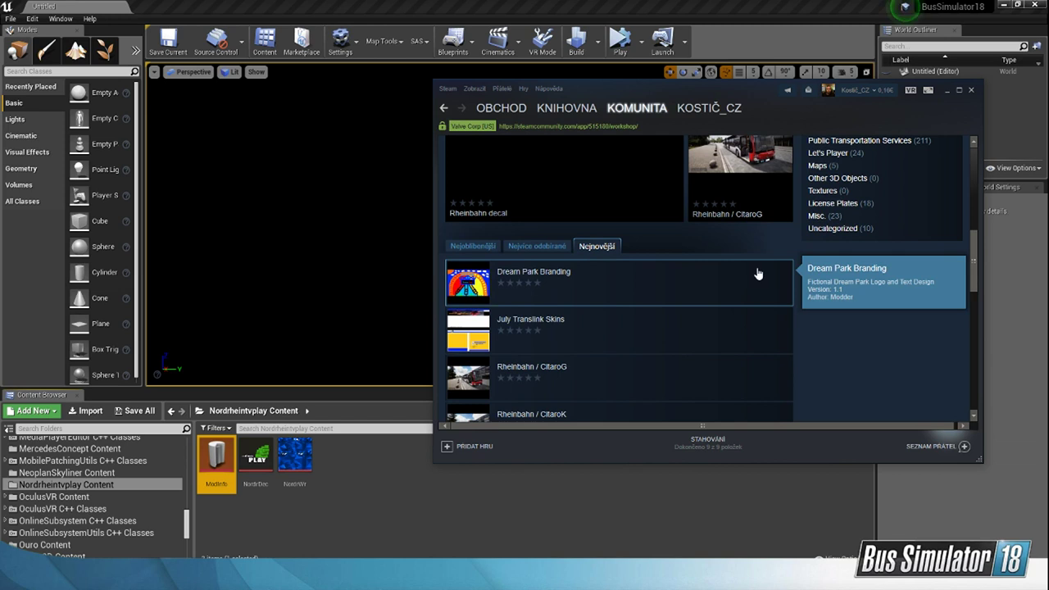
pyautogui.click(971, 90)
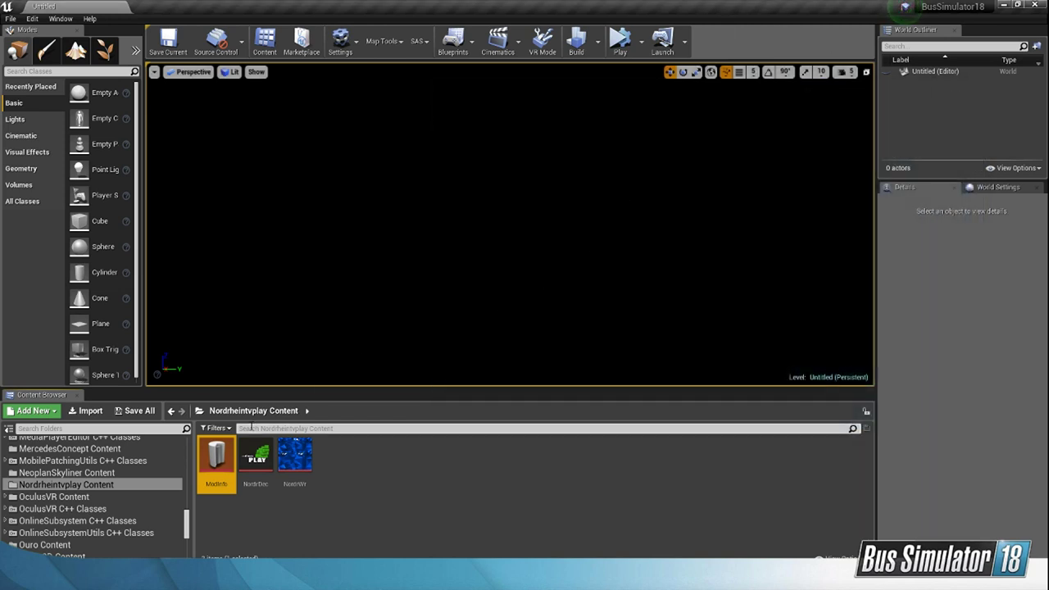
# Step: Open the KosMapT Content folder in the Content Browser and look through its meshes, materials and textures
pyautogui.click(188, 528)
pyautogui.scroll(5, 160, 527)
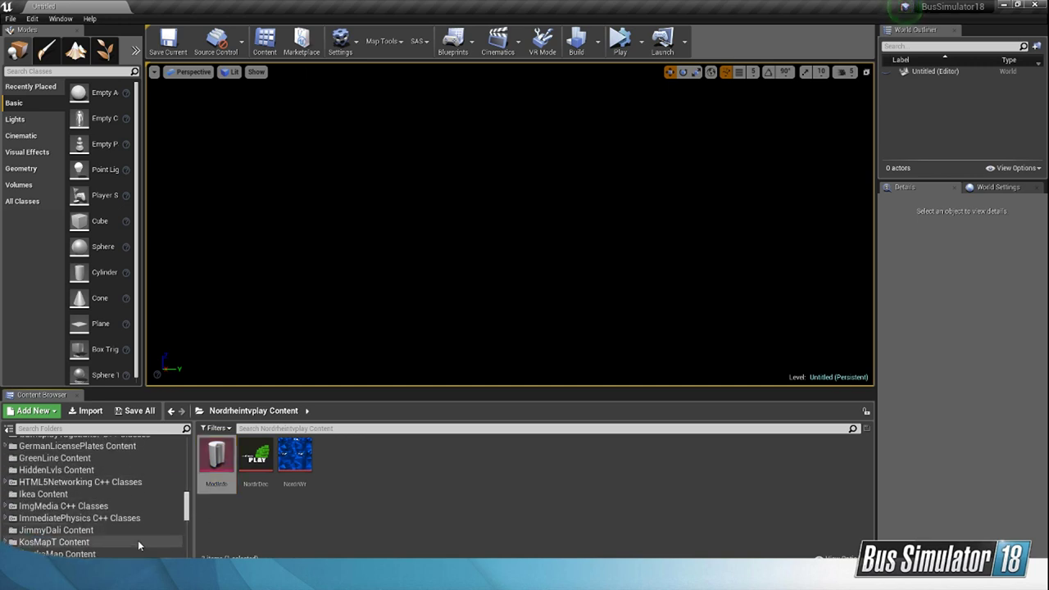
pyautogui.click(138, 542)
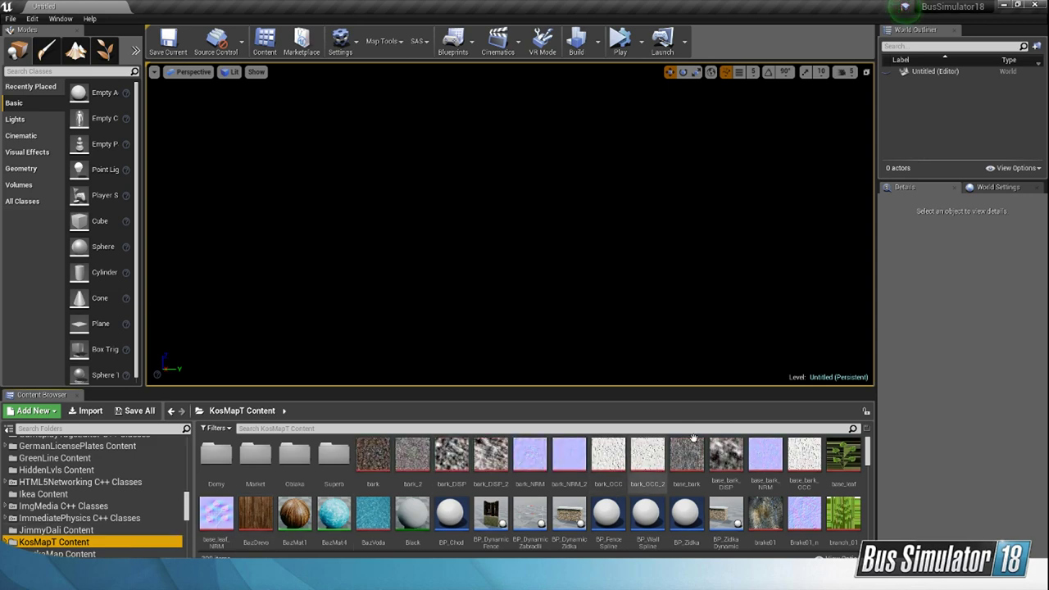
pyautogui.scroll(-5, 817, 469)
pyautogui.scroll(-15, 817, 469)
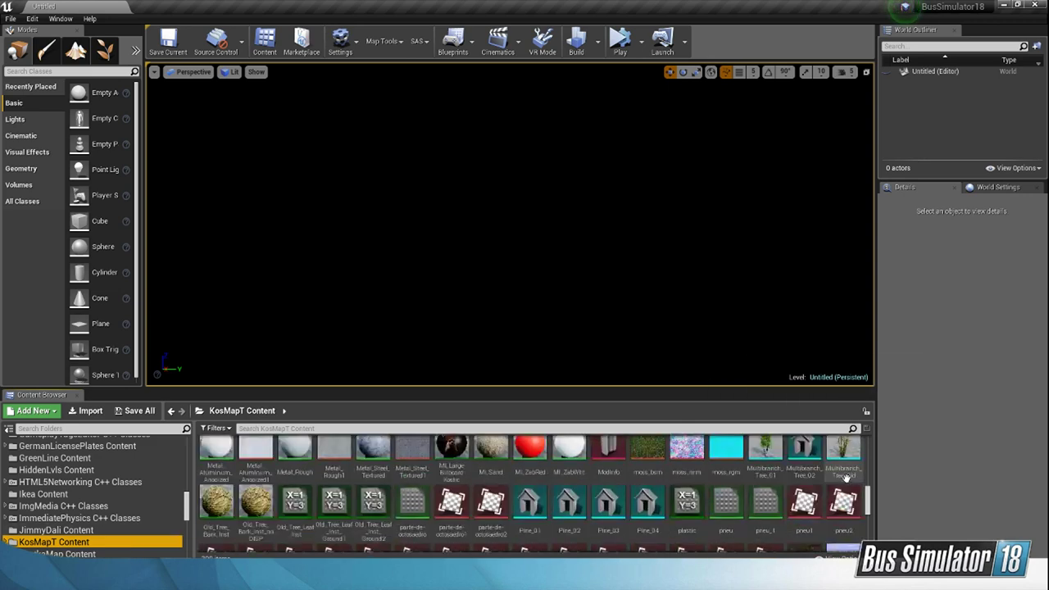
pyautogui.scroll(3, 799, 523)
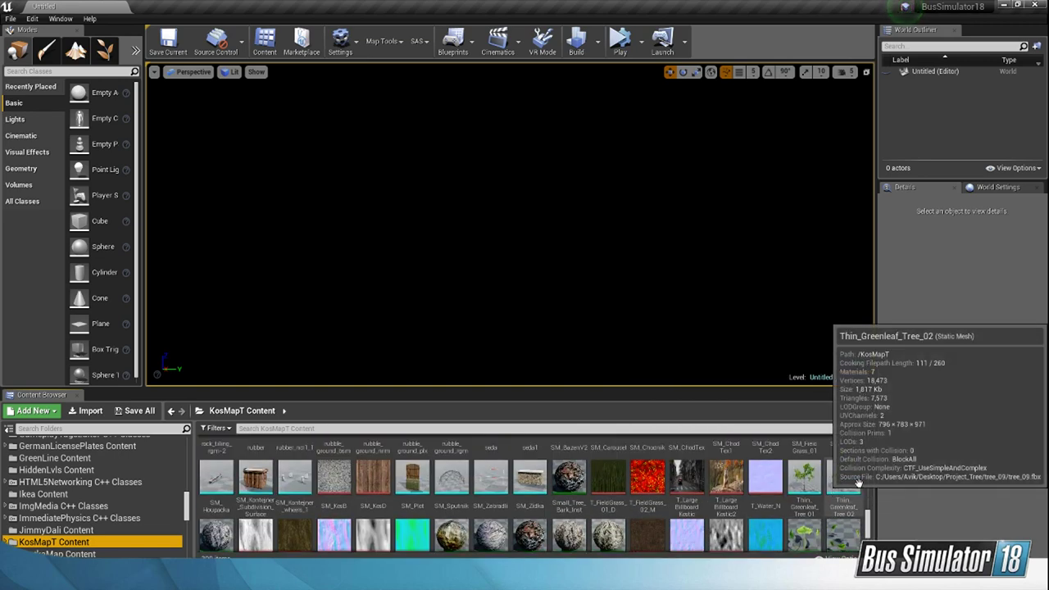
pyautogui.scroll(1, 852, 517)
pyautogui.scroll(1, 844, 514)
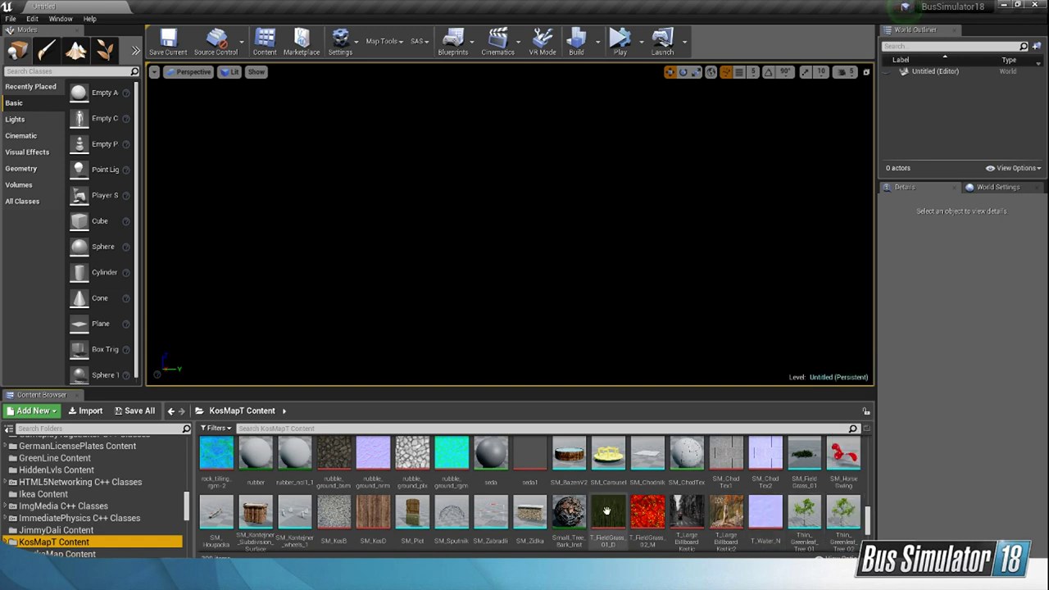
pyautogui.scroll(1, 533, 524)
pyautogui.scroll(-1, 534, 530)
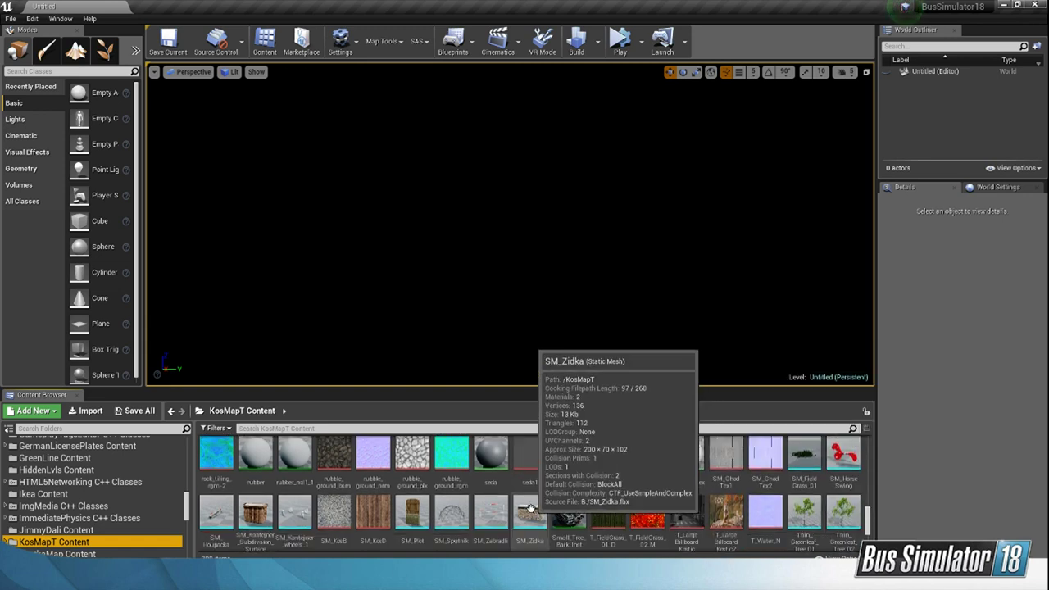
# Step: Open the SM_Zidka static mesh, inspect the model from several angles and close its editor
pyautogui.doubleClick(530, 515)
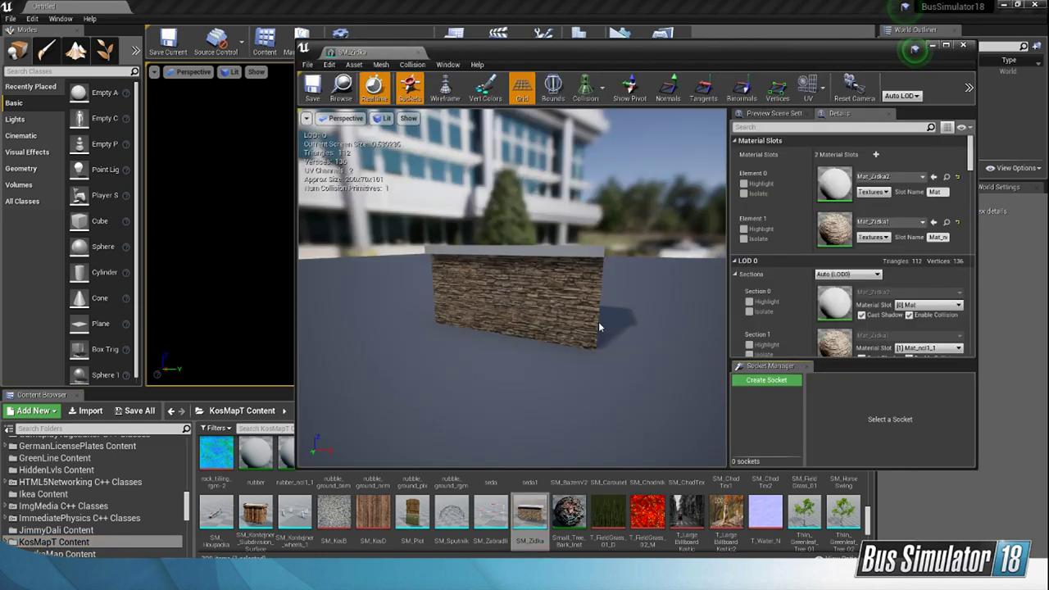
pyautogui.press('d')
pyautogui.moveTo(600, 328); pyautogui.dragTo(344, 304, button='right')
pyautogui.press('w')
pyautogui.press('d')
pyautogui.moveTo(512, 287); pyautogui.dragTo(562, 302, button='right')
pyautogui.click(962, 45)
# Step: Find the KosticMap level among the KosMapT assets and open it
pyautogui.scroll(15, 561, 481)
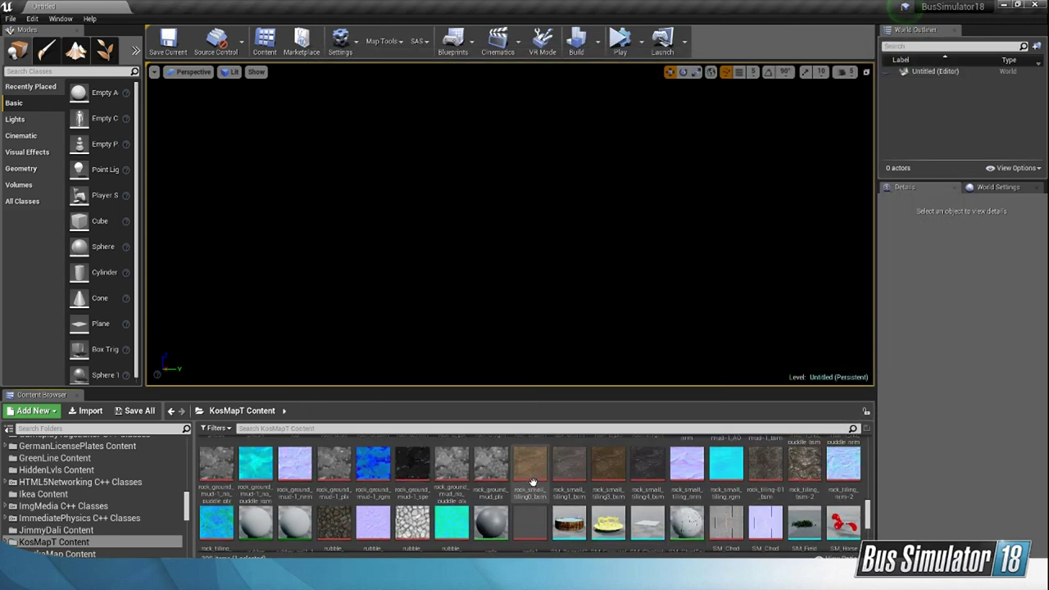
pyautogui.scroll(15, 473, 499)
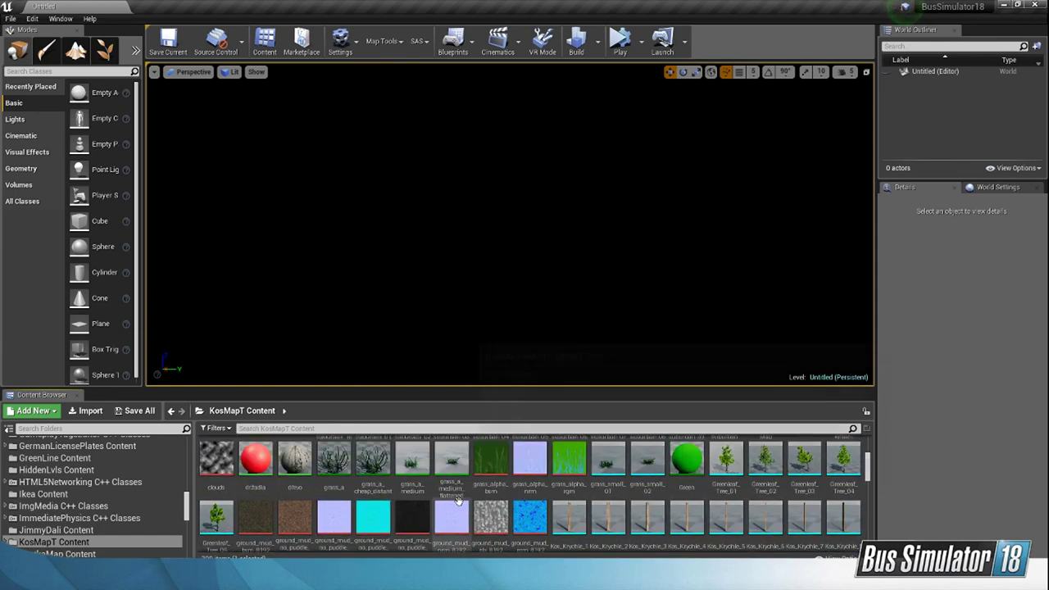
pyautogui.scroll(-3, 450, 504)
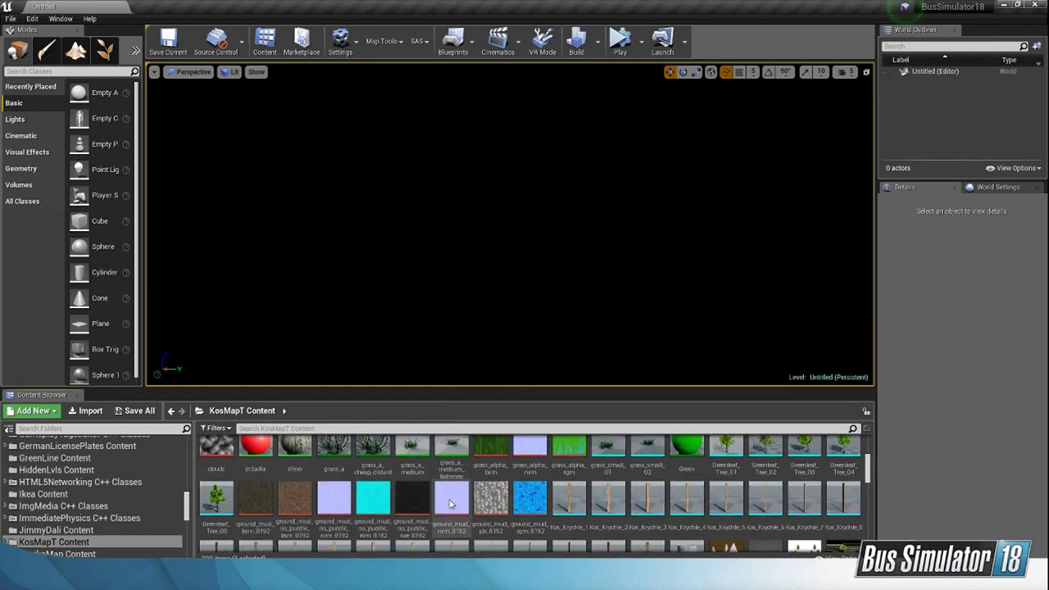
pyautogui.doubleClick(737, 490)
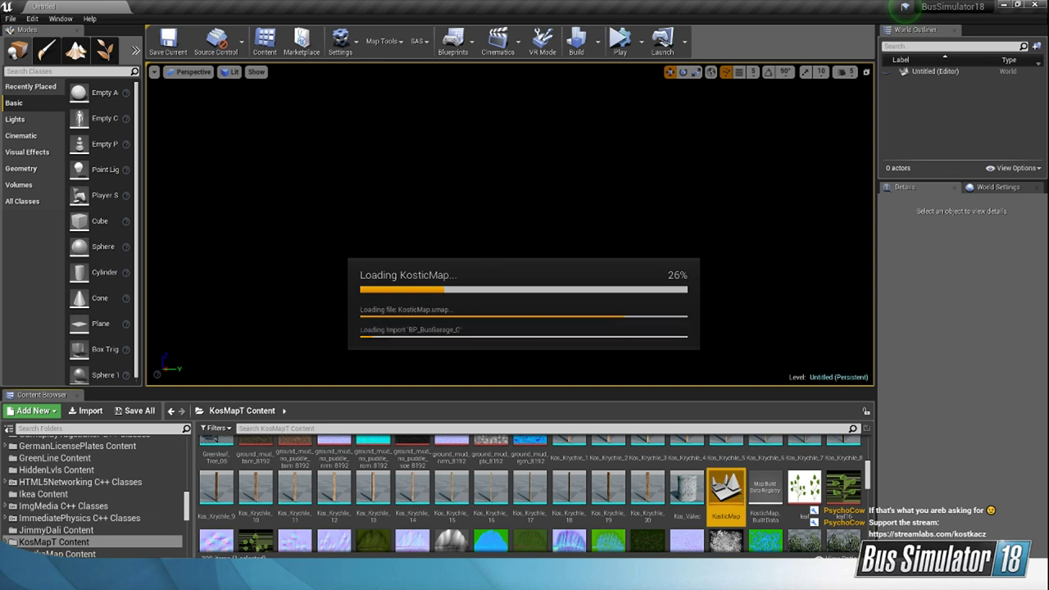
# Step: Switch to Total Commander, go up to the Plugins folder and check the KosMapT folder's size in its properties
pyautogui.click(680, 577)
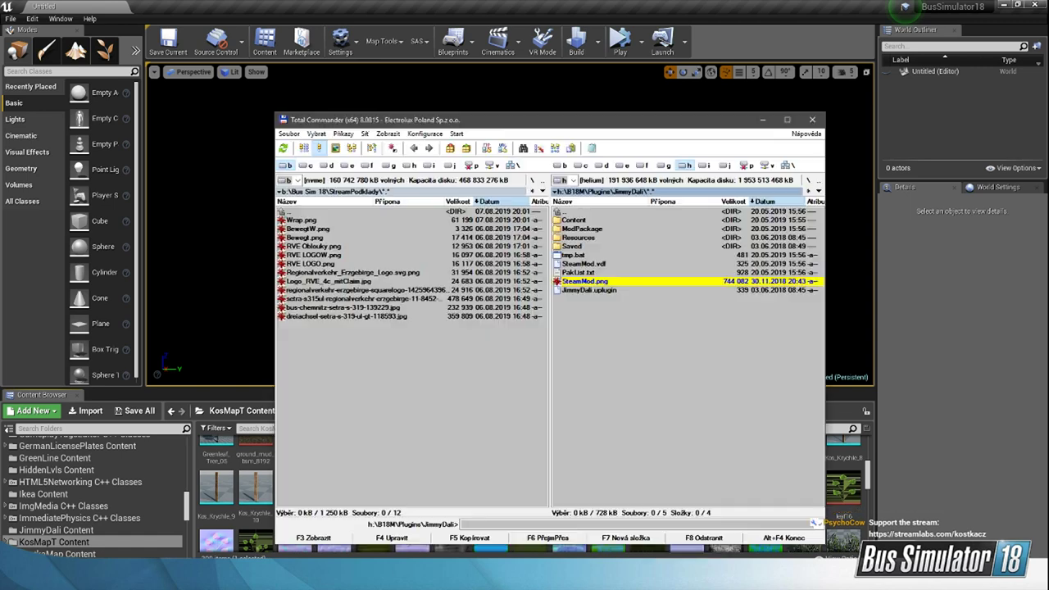
pyautogui.doubleClick(575, 215)
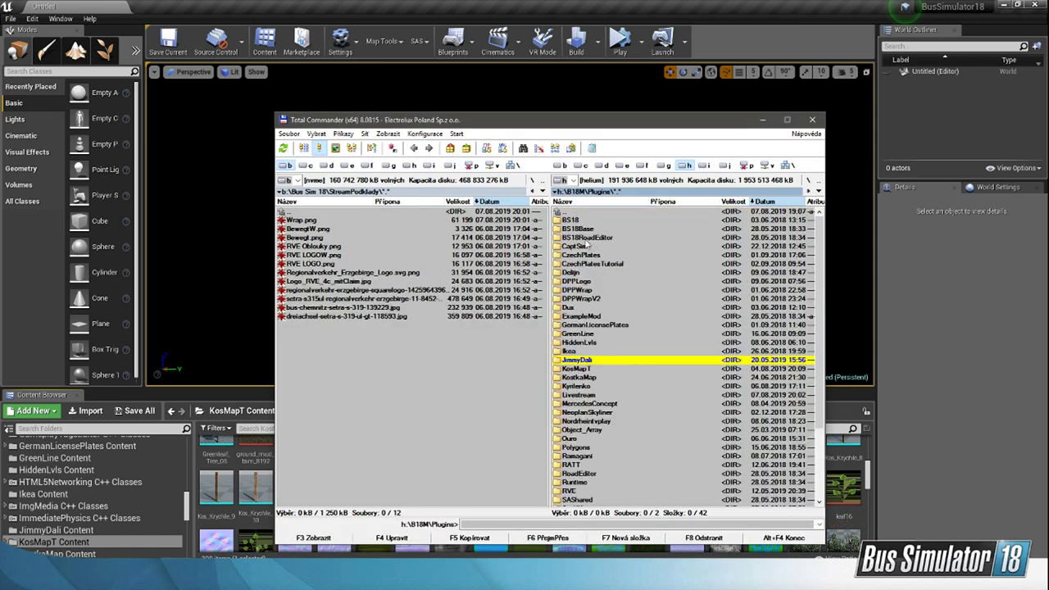
pyautogui.scroll(-1, 620, 350)
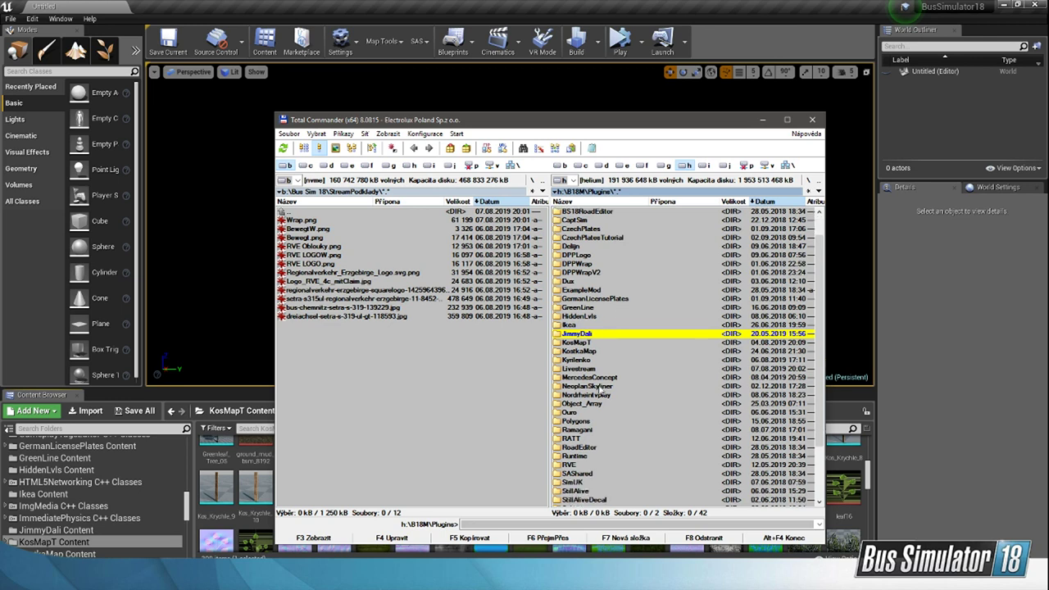
pyautogui.doubleClick(598, 344)
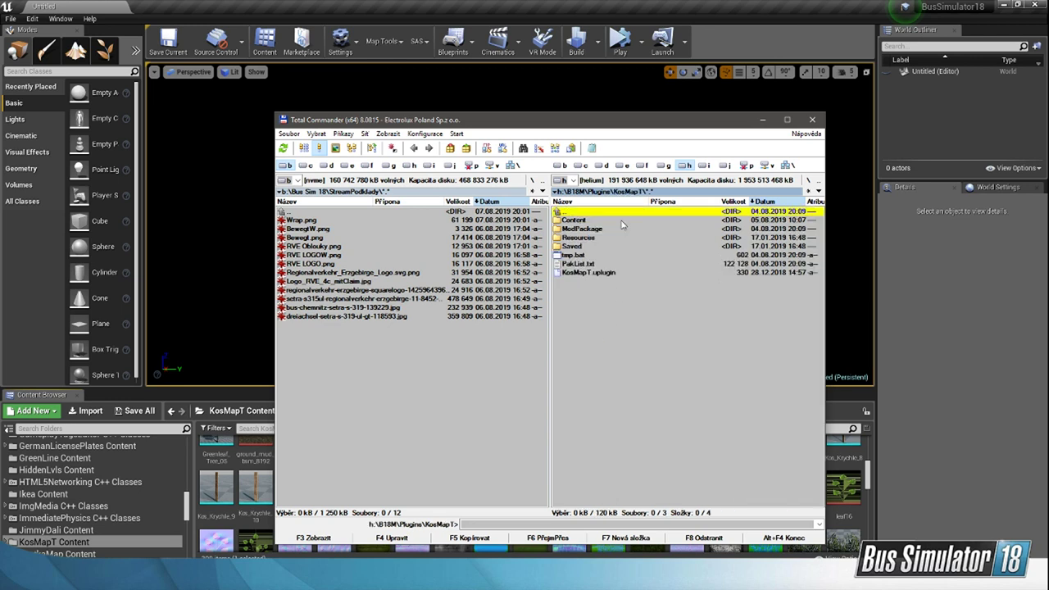
pyautogui.doubleClick(621, 214)
pyautogui.click(600, 363)
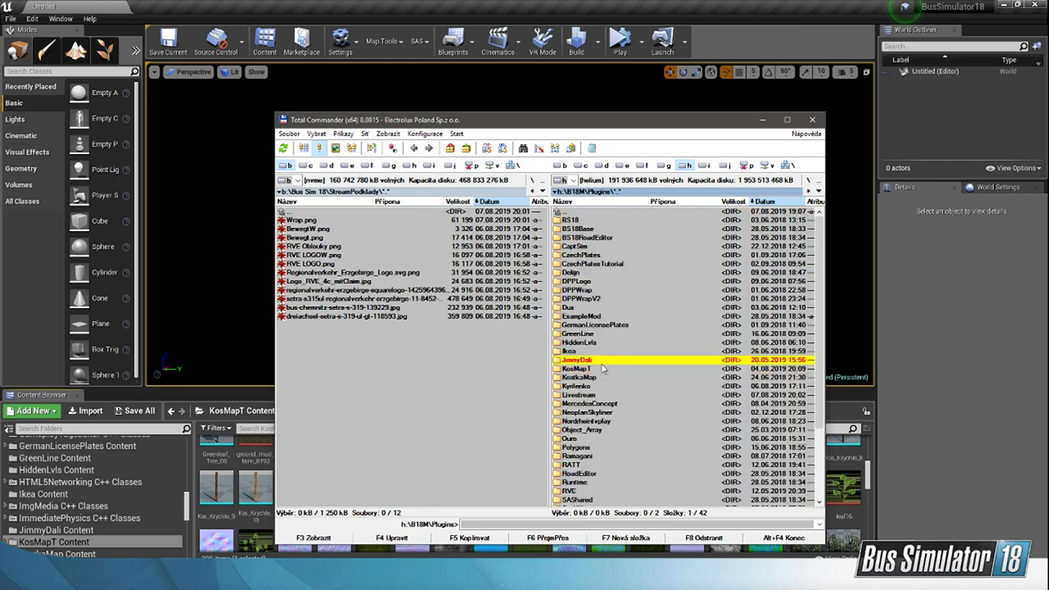
pyautogui.click(593, 368)
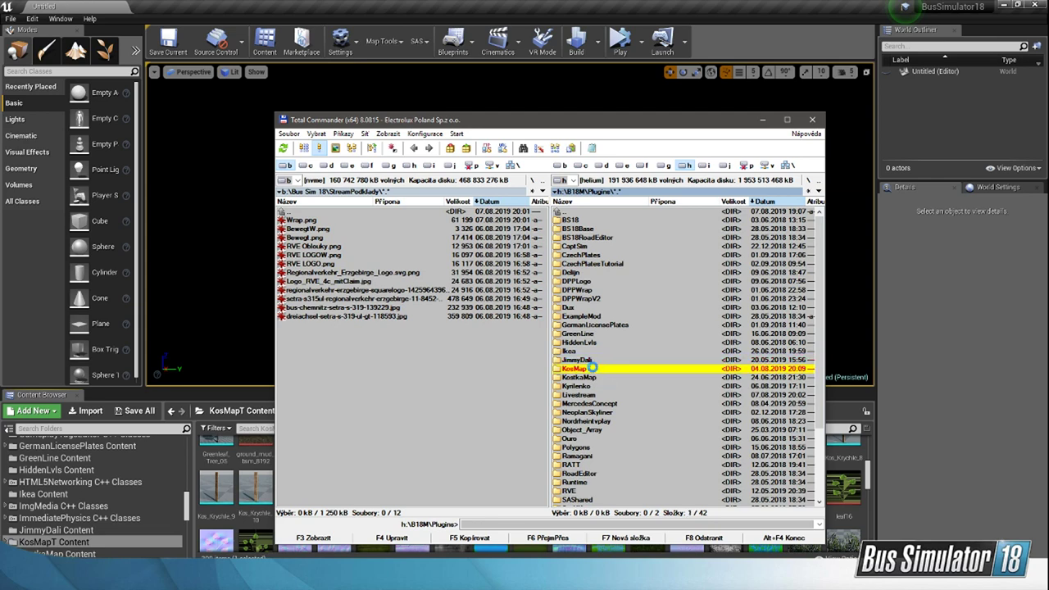
pyautogui.rightClick(593, 369)
pyautogui.click(622, 549)
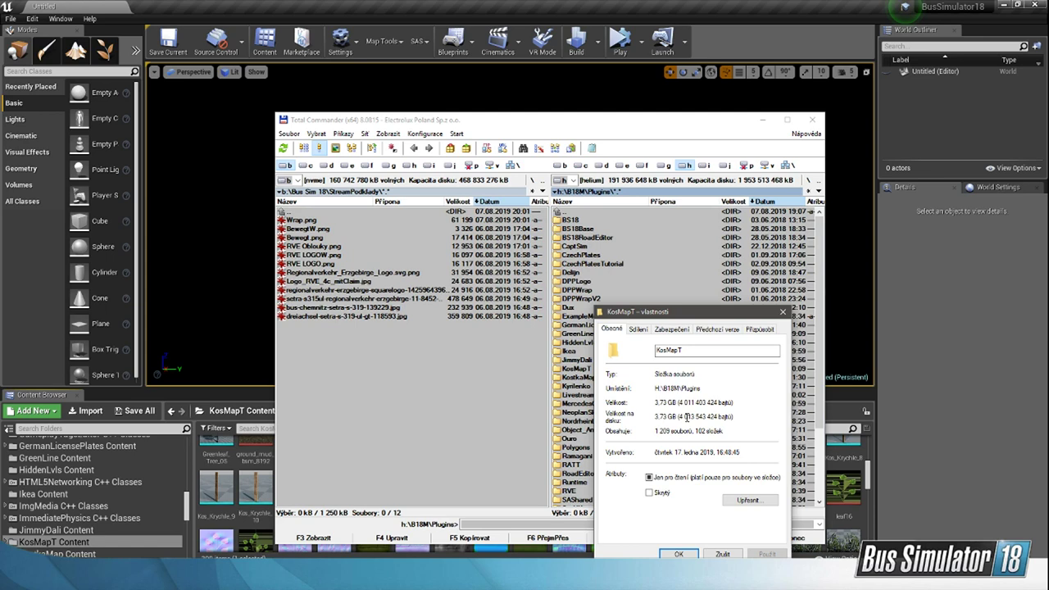
pyautogui.click(783, 314)
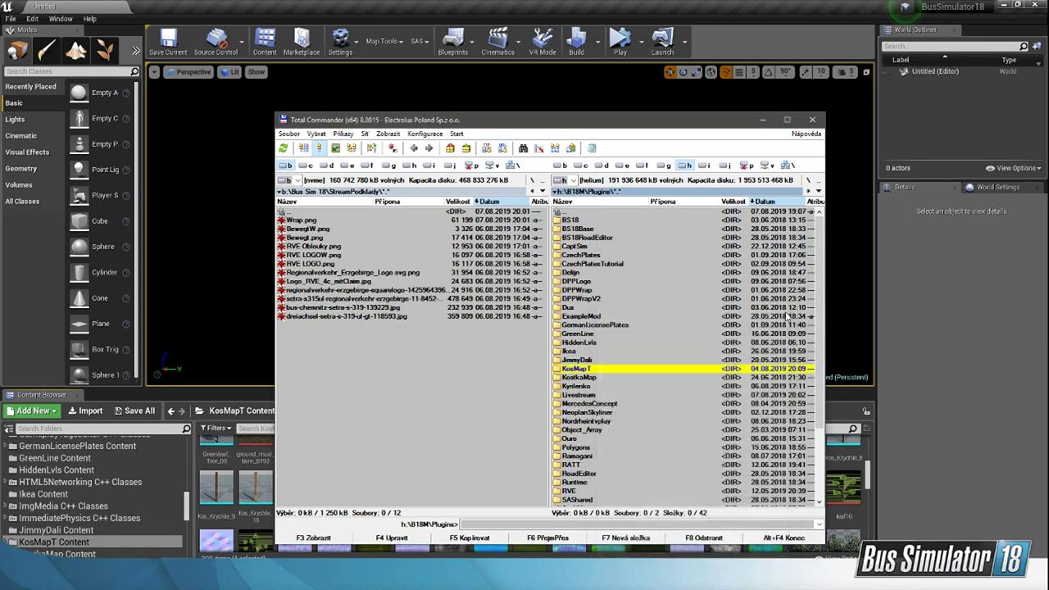
# Step: Return to Unreal Editor, close the Message Log and survey KosticMap's city blocks, housing area and roads from above
pyautogui.click(786, 7)
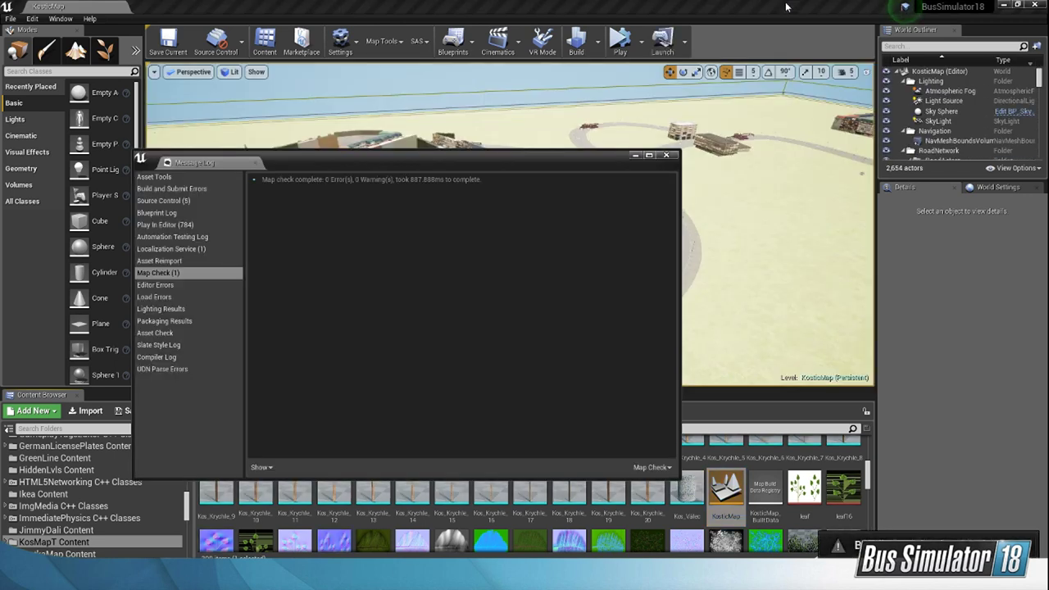
pyautogui.click(665, 155)
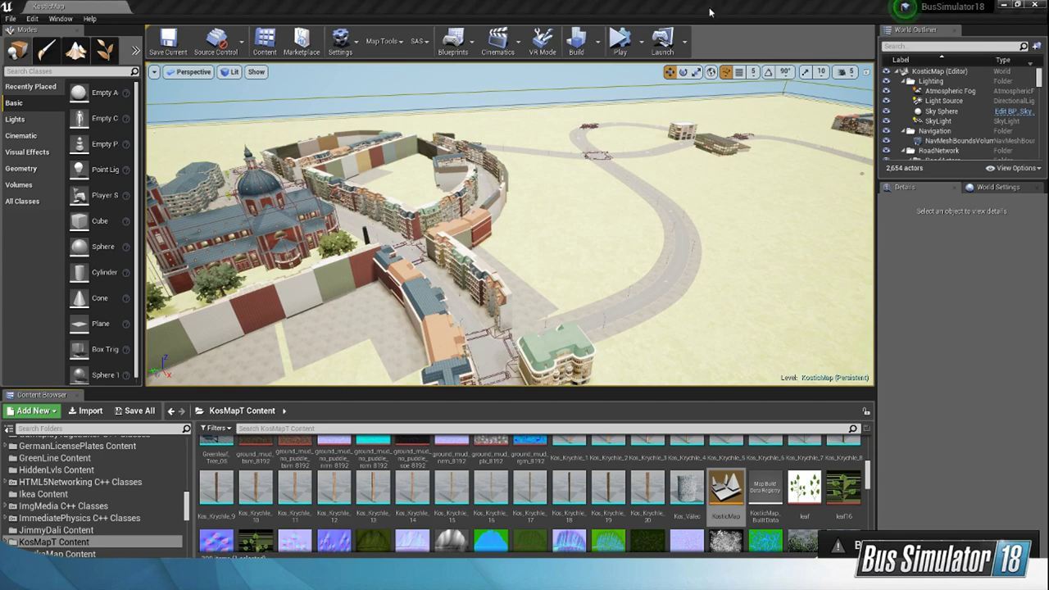
pyautogui.moveTo(614, 269)
pyautogui.mouseDown(button='right')
pyautogui.moveTo(608, 279)
pyautogui.moveTo(509, 281)
pyautogui.moveTo(625, 268)
pyautogui.mouseUp(button='right')
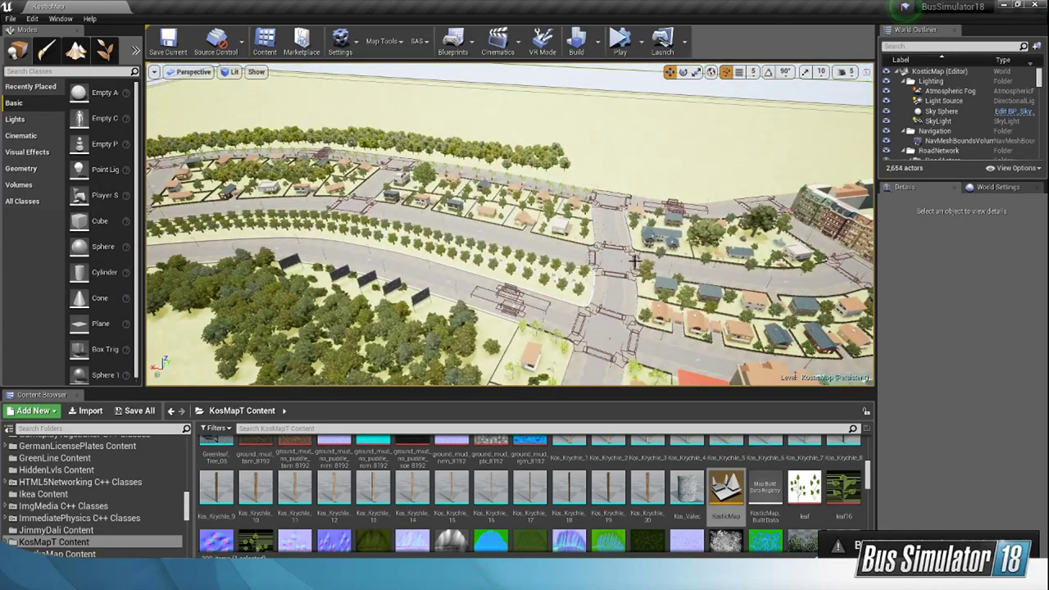
pyautogui.moveTo(626, 268); pyautogui.dragTo(664, 249, button='right')
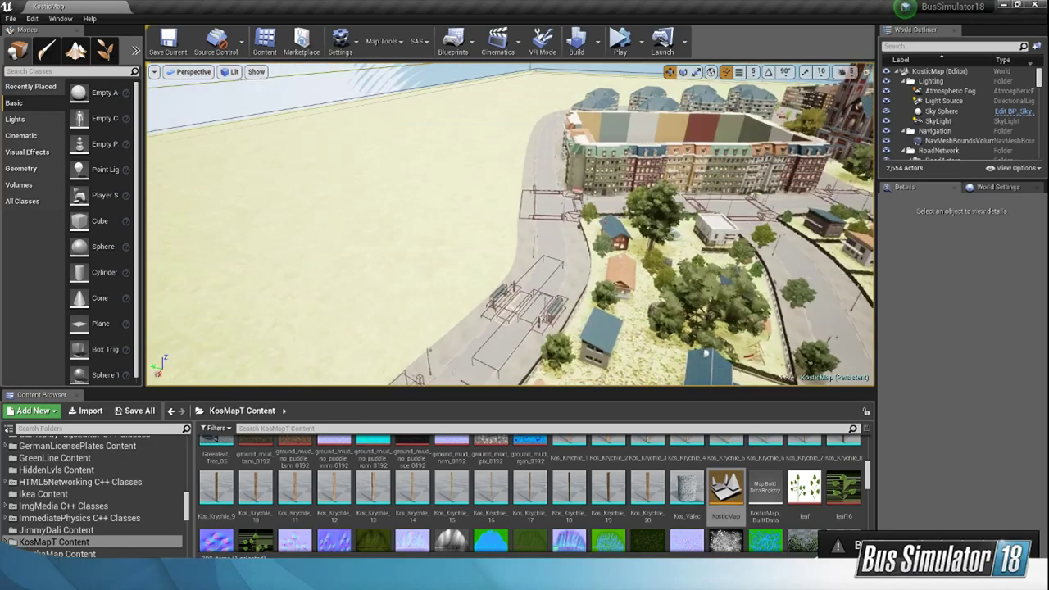
pyautogui.moveTo(509, 223)
pyautogui.mouseDown(button='right')
pyautogui.moveTo(591, 247)
pyautogui.moveTo(657, 251)
pyautogui.moveTo(647, 254)
pyautogui.moveTo(647, 287)
pyautogui.moveTo(598, 284)
pyautogui.moveTo(541, 264)
pyautogui.moveTo(510, 237)
pyautogui.mouseUp(button='right')
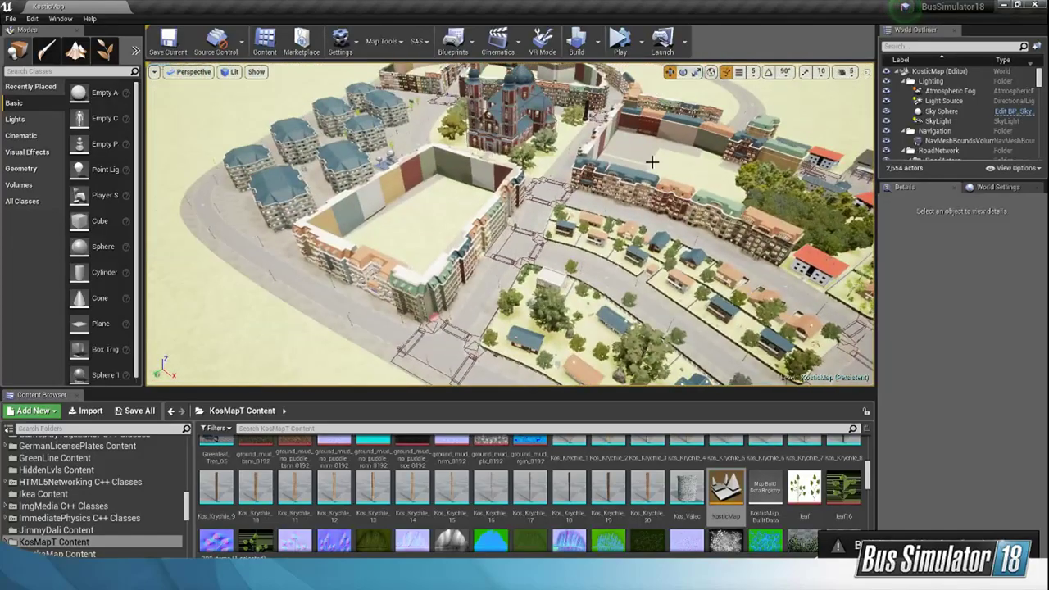
pyautogui.moveTo(612, 163)
pyautogui.mouseDown(button='right')
pyautogui.moveTo(647, 168)
pyautogui.moveTo(607, 171)
pyautogui.mouseUp(button='right')
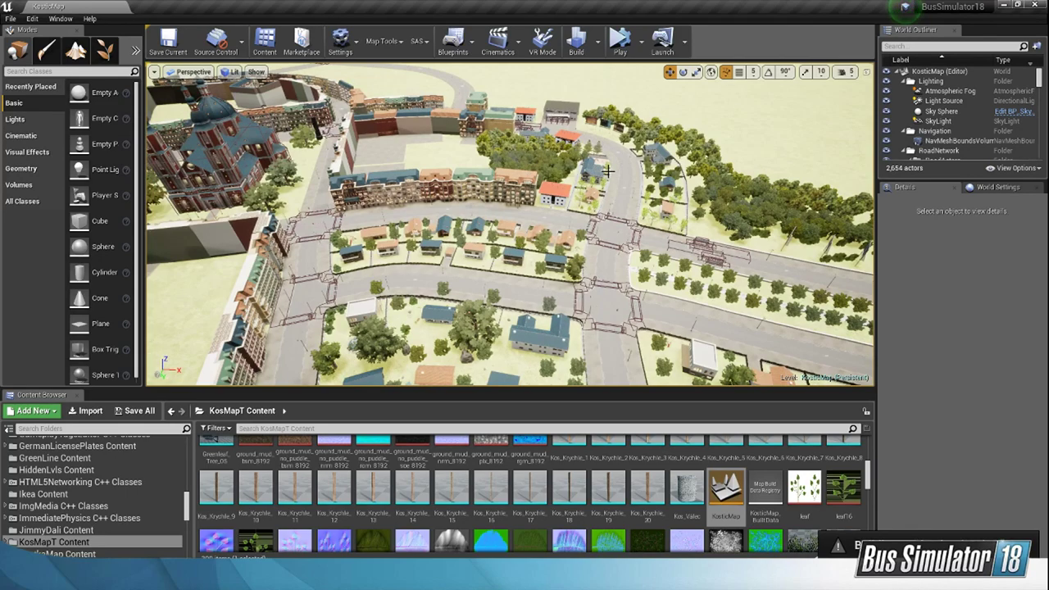
pyautogui.moveTo(617, 155); pyautogui.dragTo(585, 215, button='right')
pyautogui.scroll(-2, 690, 276)
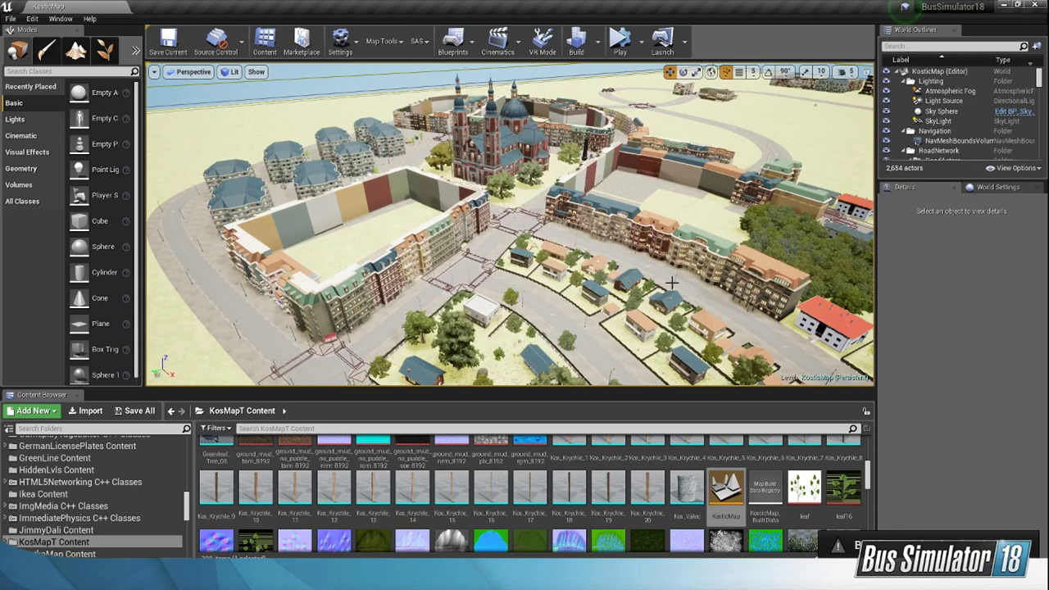
pyautogui.moveTo(708, 242); pyautogui.dragTo(524, 250, button='right')
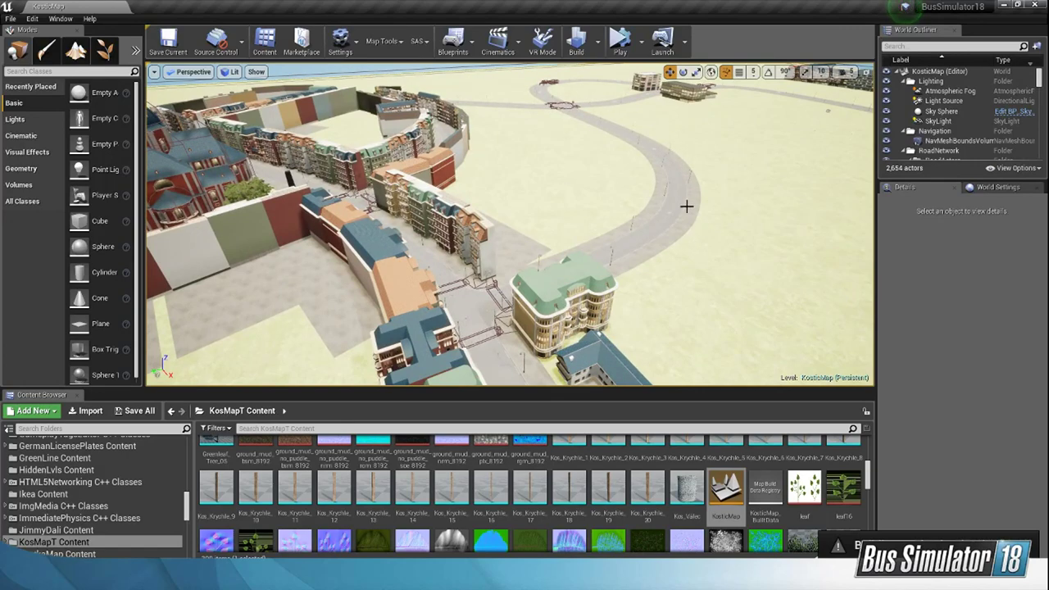
# Step: Examine the city buildings' roofs, facades and windows up close and view the streets from ground level
pyautogui.moveTo(686, 206); pyautogui.dragTo(786, 283, button='right')
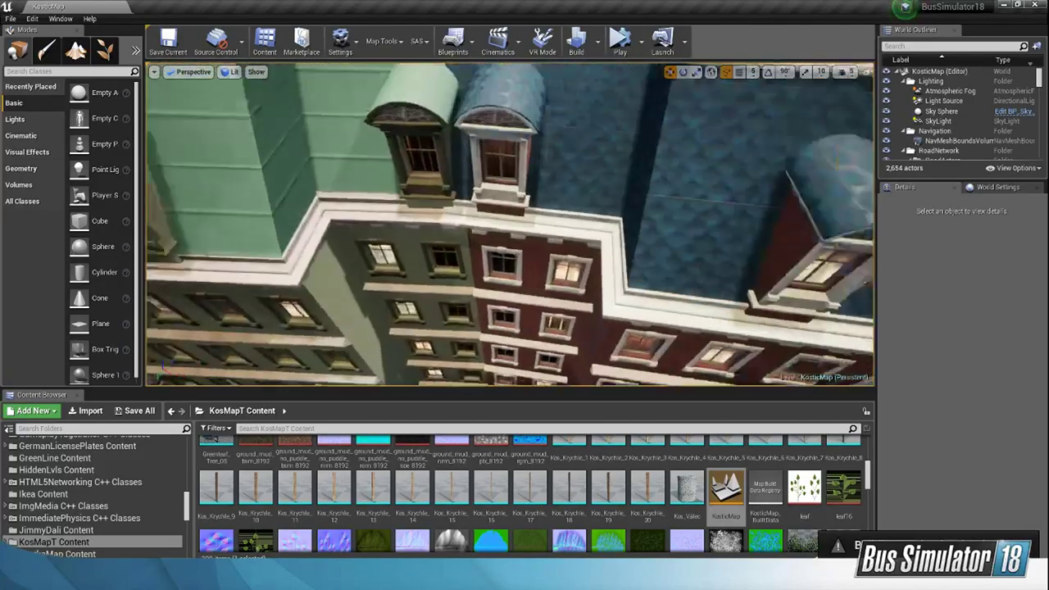
pyautogui.moveTo(509, 224); pyautogui.dragTo(443, 217, button='right')
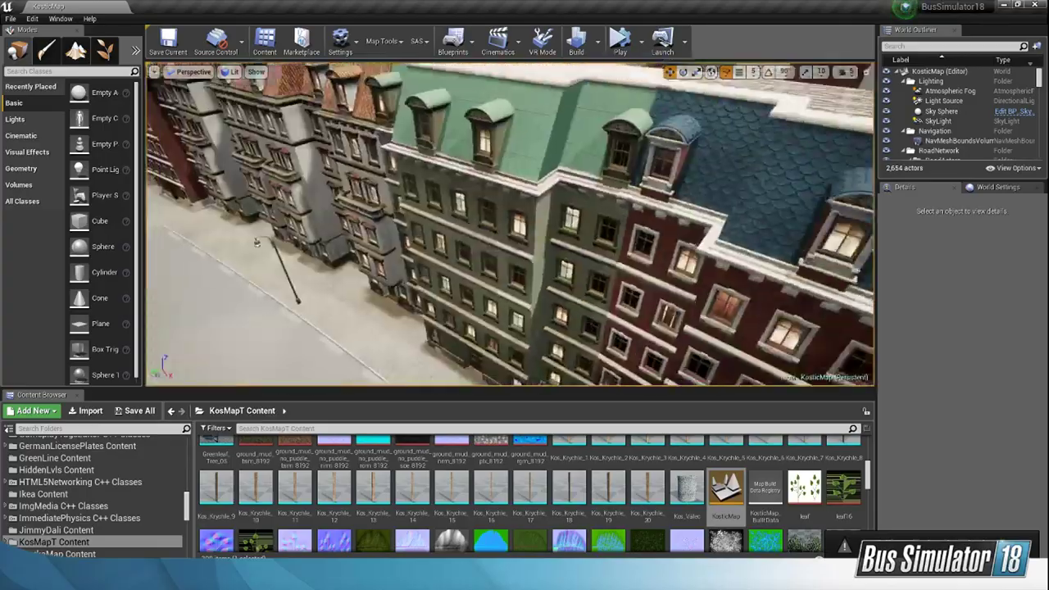
pyautogui.moveTo(509, 224); pyautogui.dragTo(615, 147, button='right')
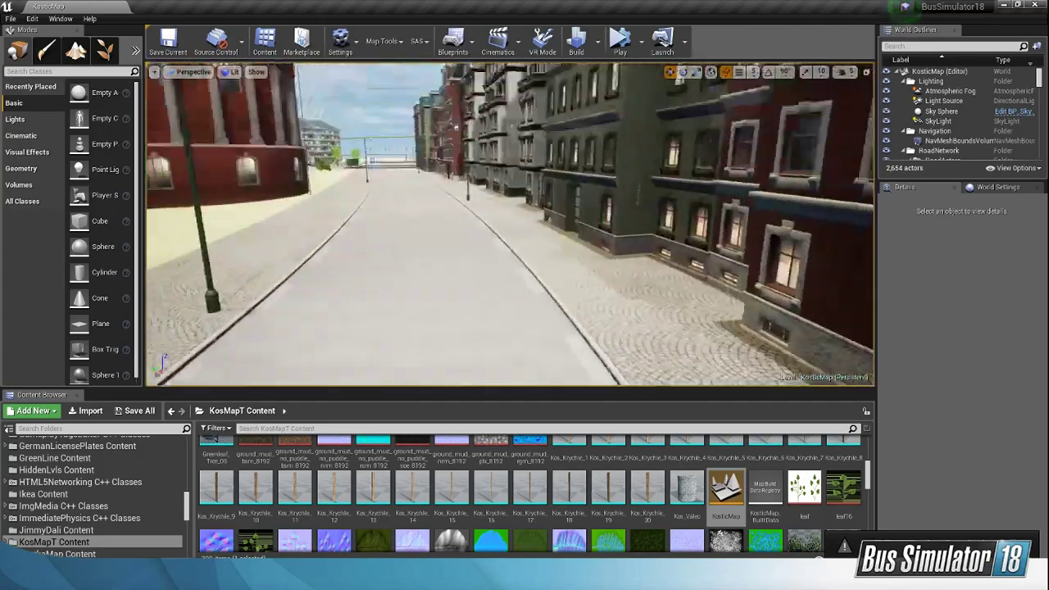
pyautogui.moveTo(510, 224); pyautogui.dragTo(680, 328, button='right')
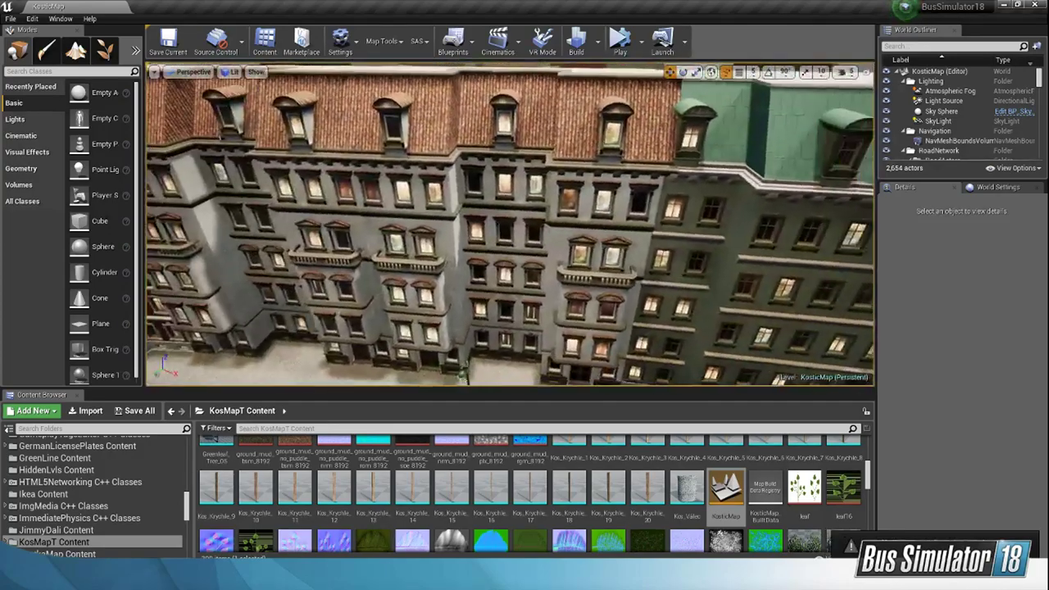
pyautogui.moveTo(509, 224); pyautogui.dragTo(501, 223, button='right')
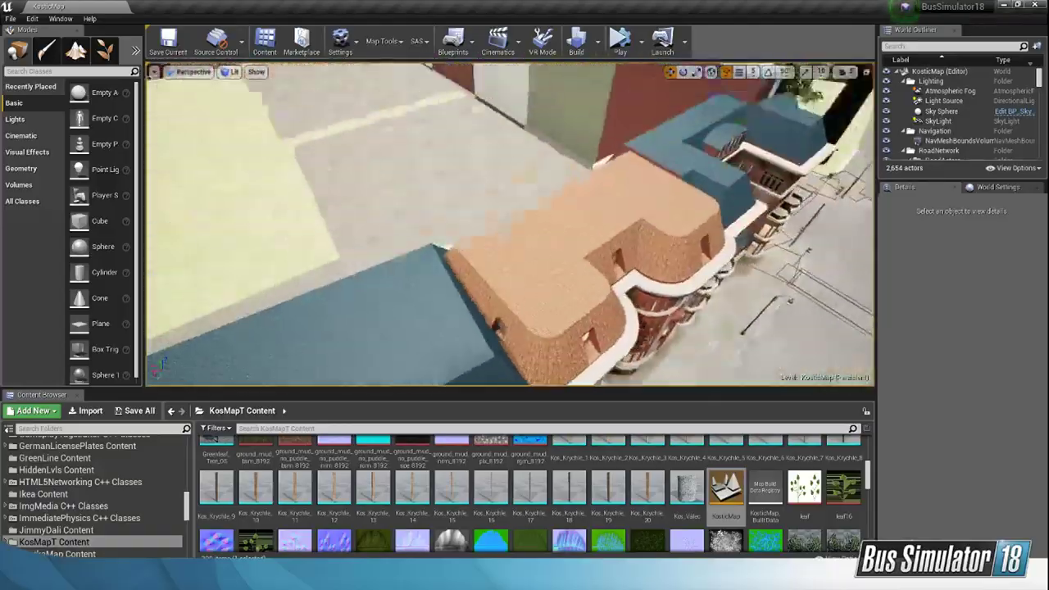
pyautogui.moveTo(579, 288); pyautogui.dragTo(578, 264, button='right')
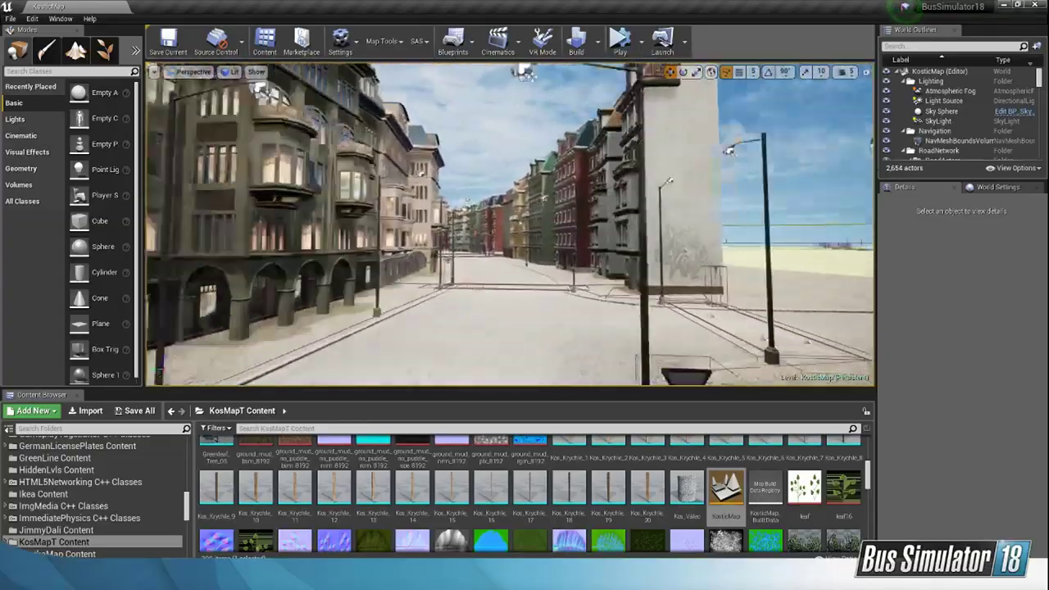
# Step: Fly over the church roof and view the neighbouring building blocks and their courtyards from above
pyautogui.press('w')
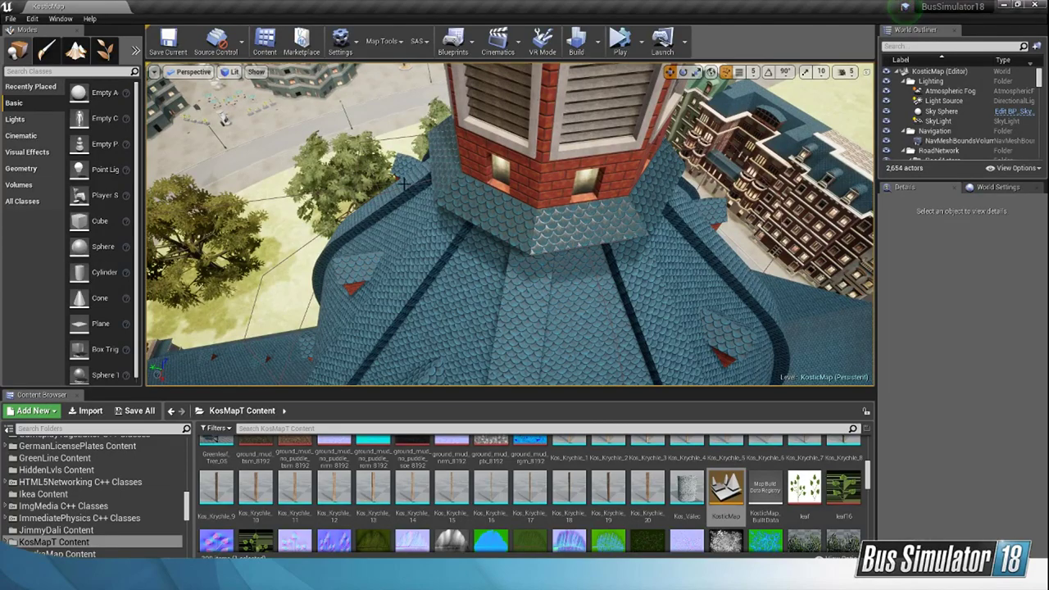
pyautogui.moveTo(519, 186); pyautogui.dragTo(419, 316, button='right')
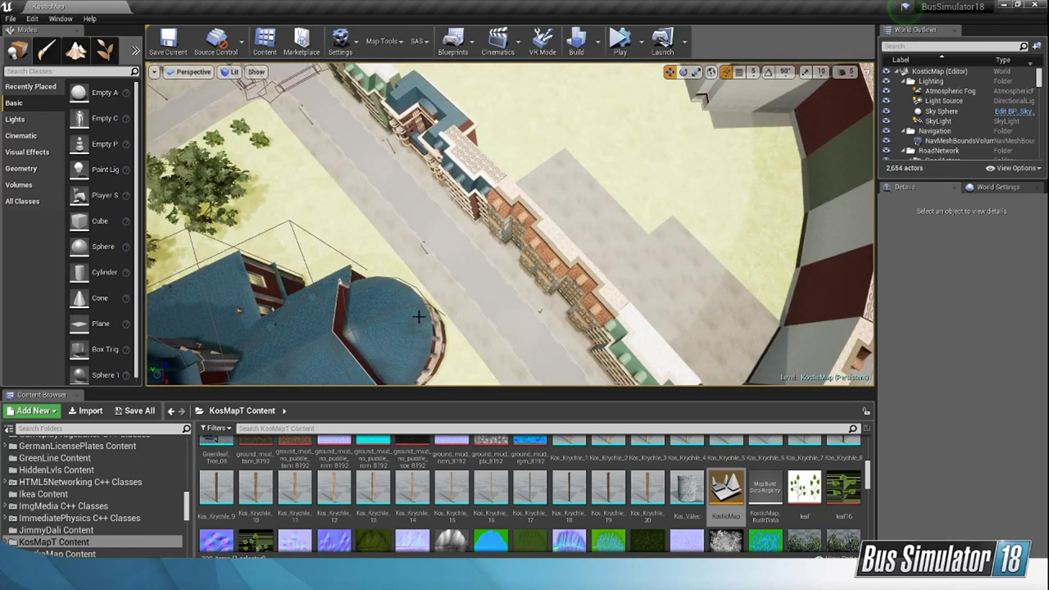
pyautogui.moveTo(418, 316); pyautogui.dragTo(471, 221, button='right')
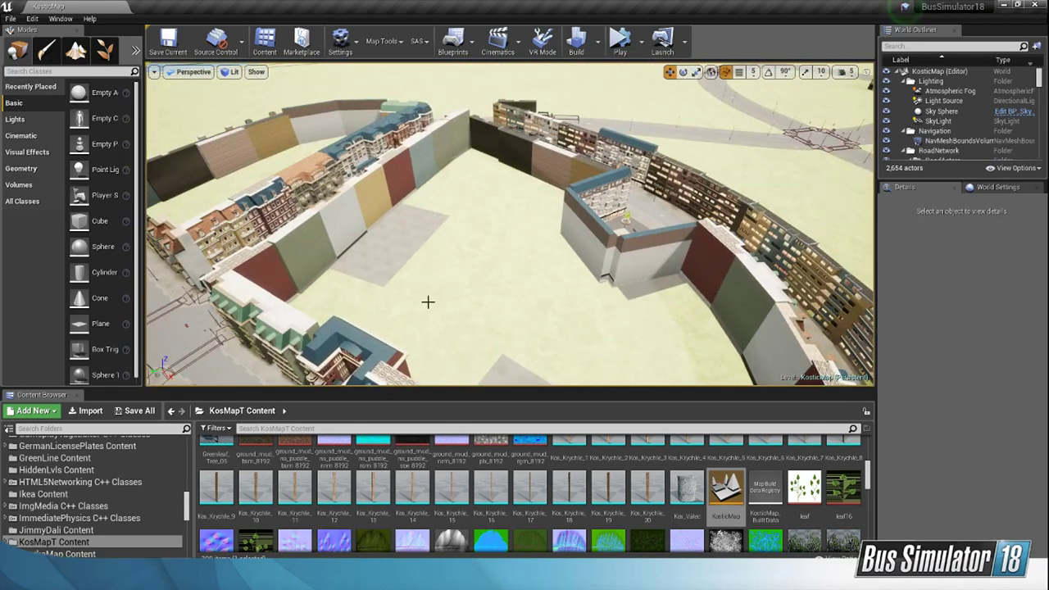
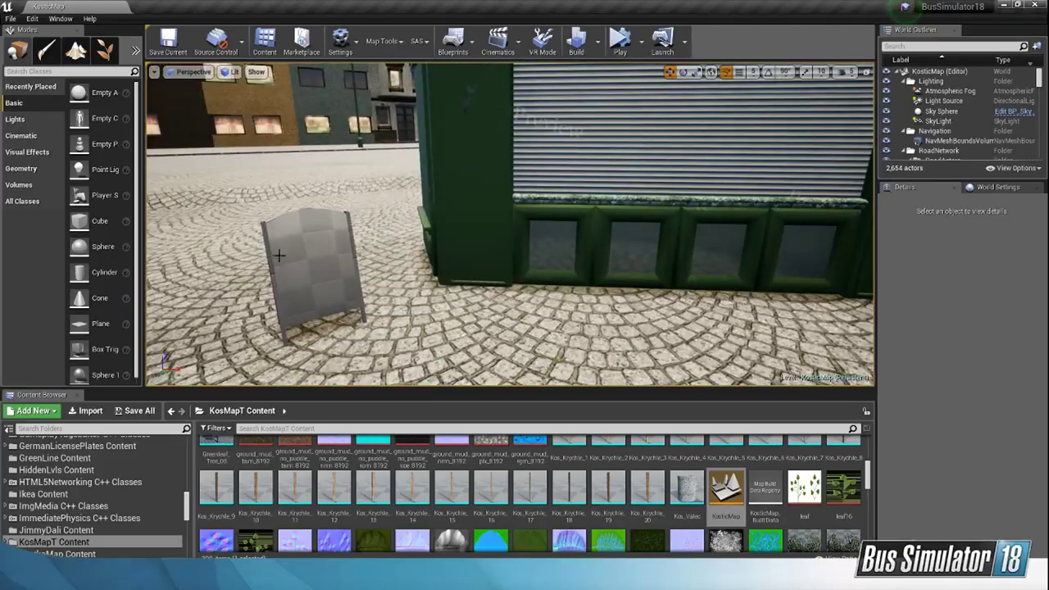
# Step: Inspect the props, café seating, benches, fountain and building blocks around the paved pedestrian zone, up close and from above
pyautogui.moveTo(324, 281); pyautogui.dragTo(360, 332, button='right')
pyautogui.moveTo(656, 300); pyautogui.dragTo(655, 250, button='right')
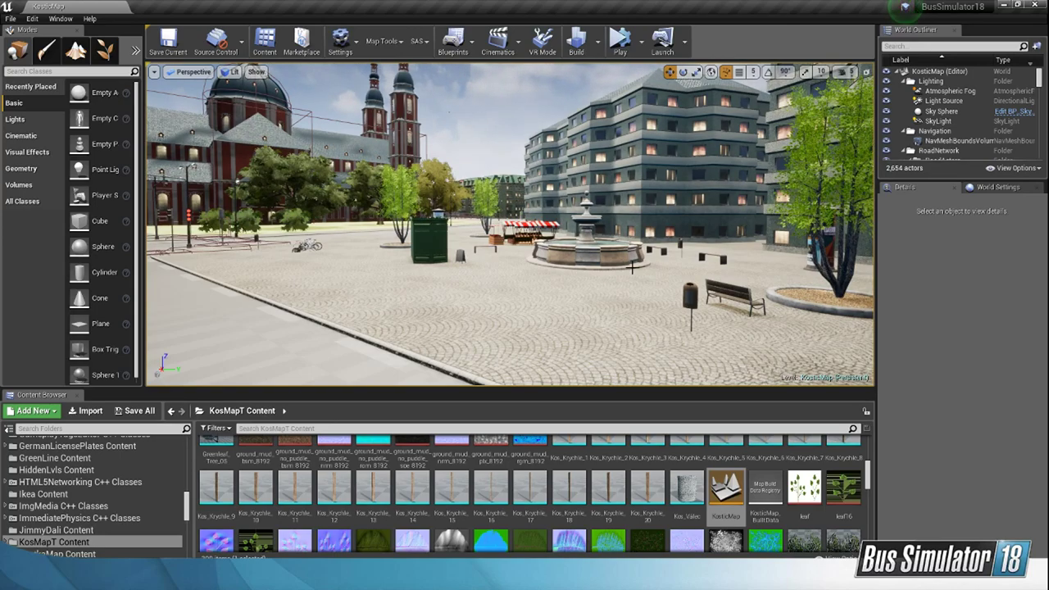
pyautogui.moveTo(510, 224); pyautogui.dragTo(636, 270, button='right')
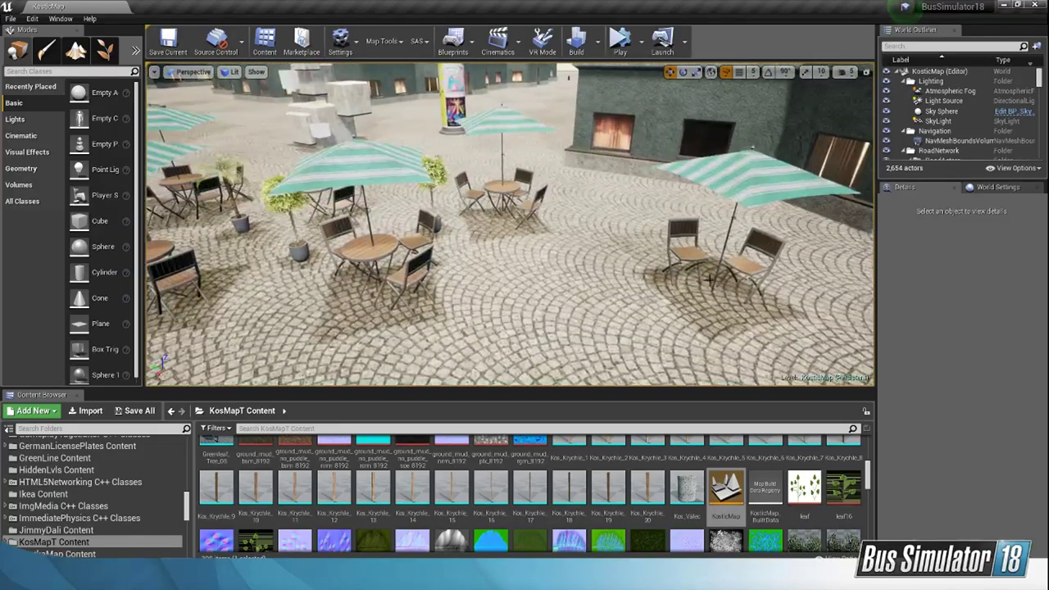
pyautogui.moveTo(446, 252); pyautogui.dragTo(413, 245, button='right')
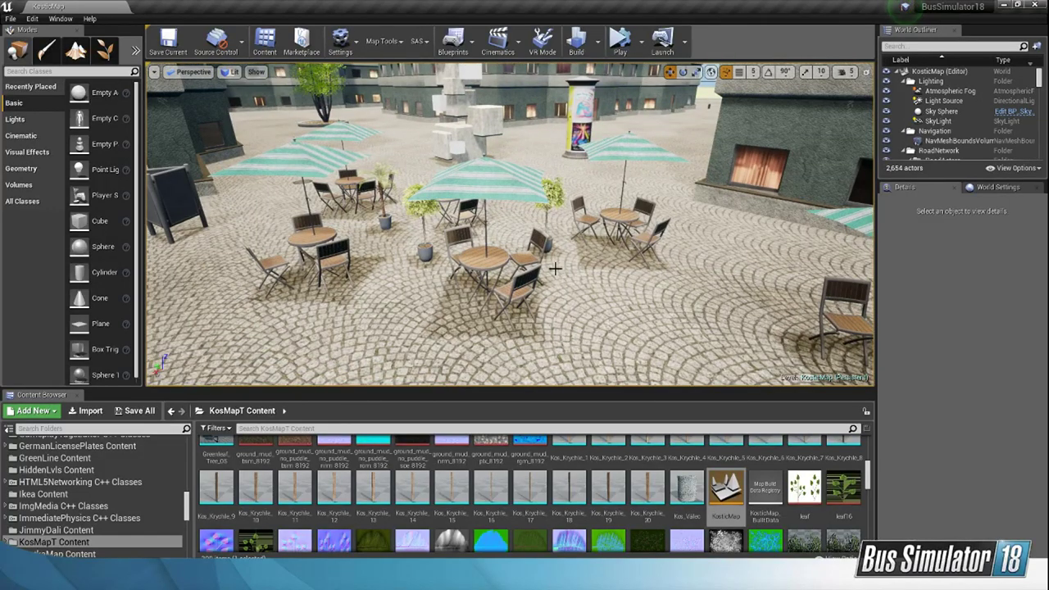
pyautogui.moveTo(509, 225); pyautogui.dragTo(592, 220, button='right')
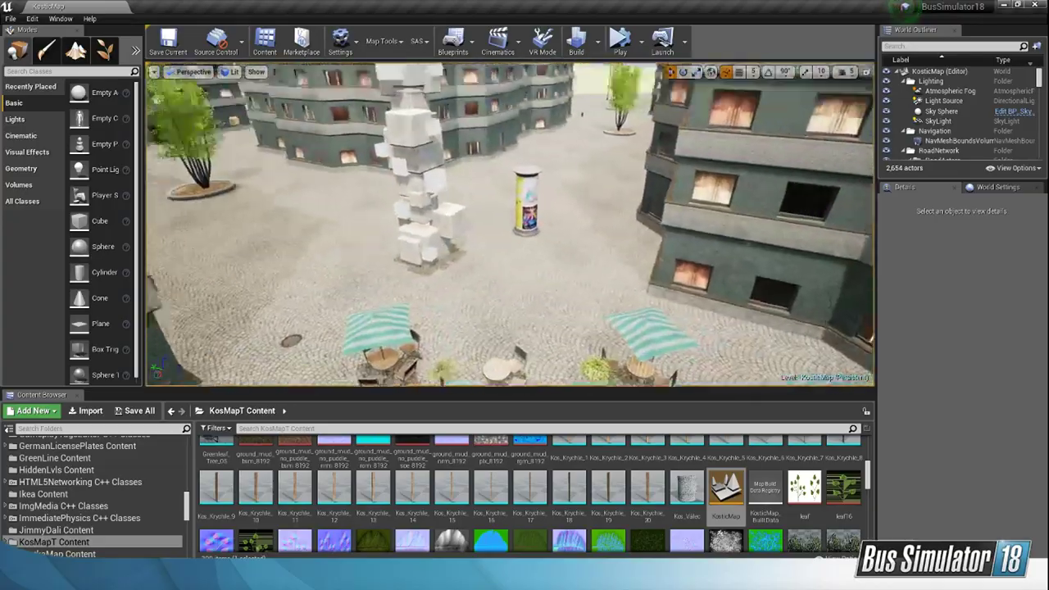
pyautogui.moveTo(509, 224); pyautogui.dragTo(485, 169, button='right')
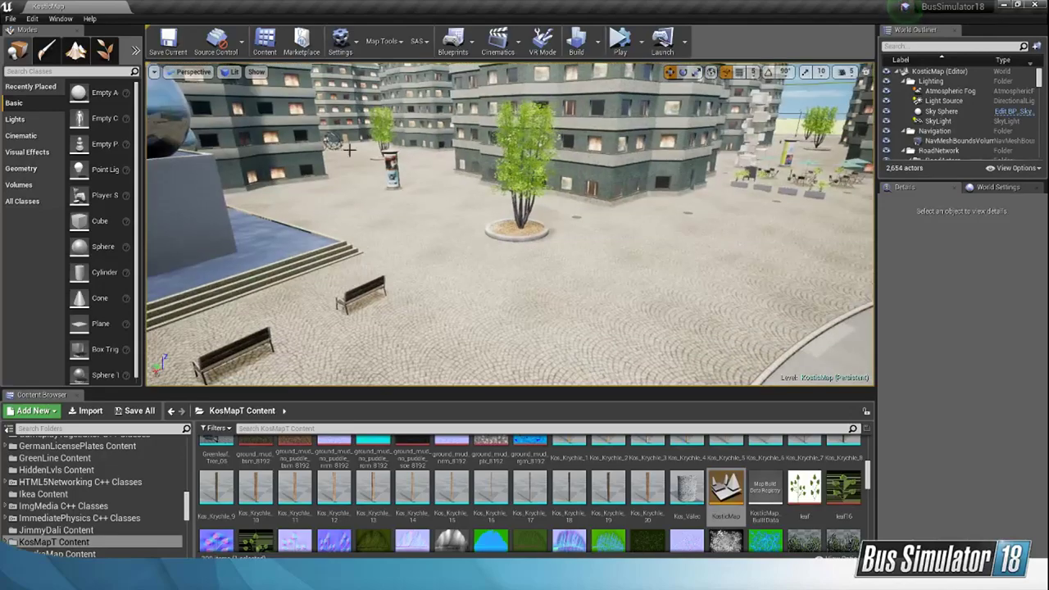
pyautogui.moveTo(509, 224); pyautogui.dragTo(459, 205, button='right')
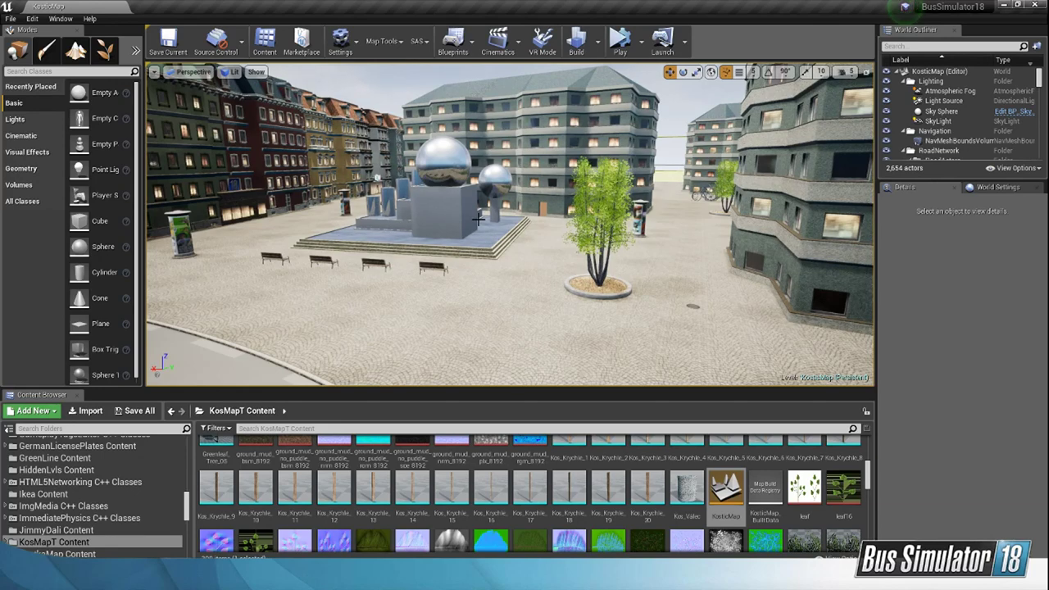
pyautogui.moveTo(487, 204); pyautogui.dragTo(434, 210, button='right')
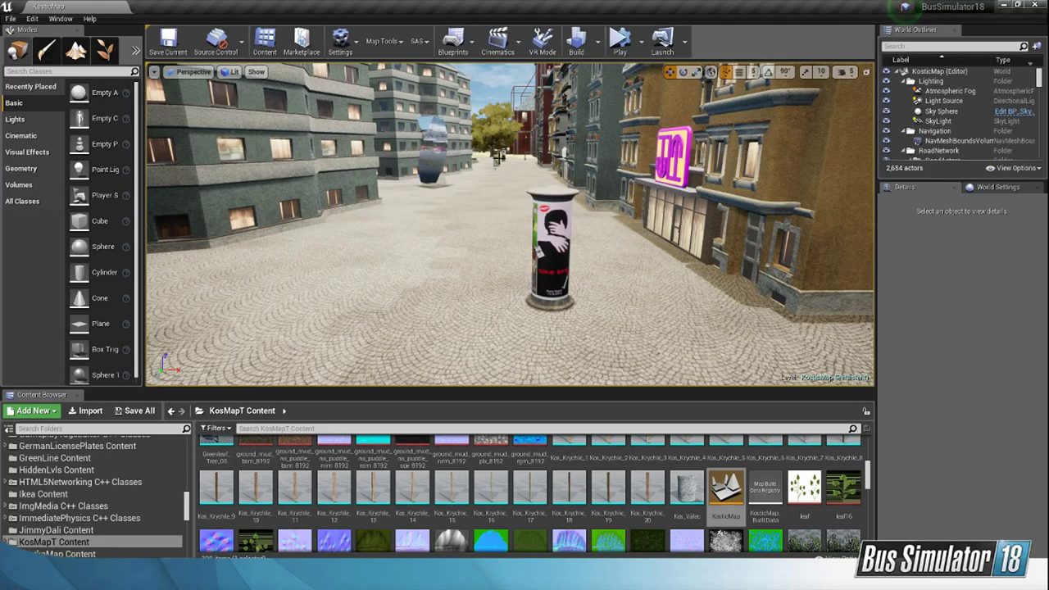
pyautogui.moveTo(503, 292); pyautogui.dragTo(492, 348, button='right')
pyautogui.press('s')
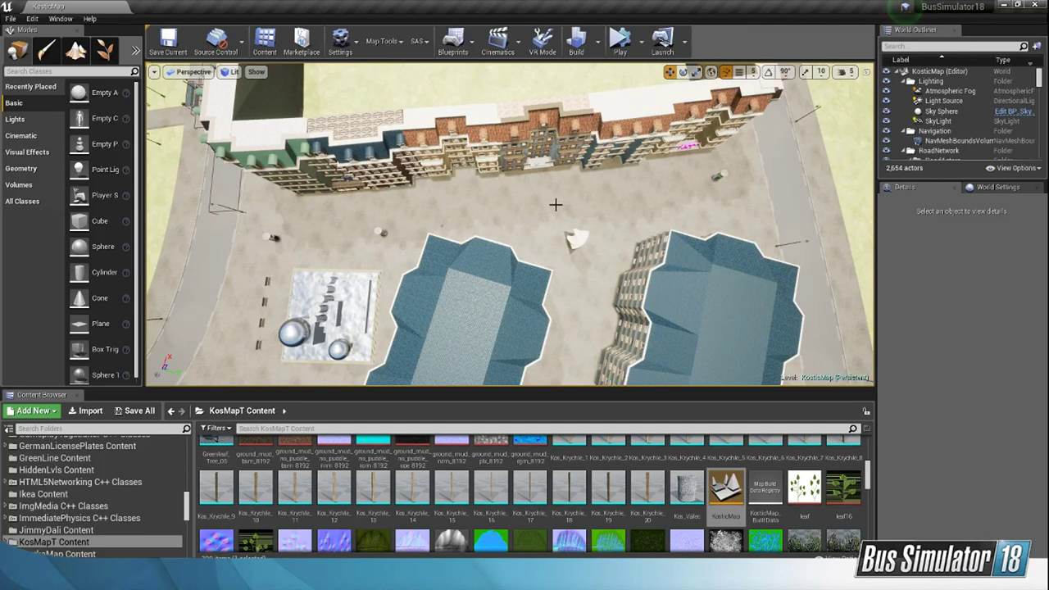
pyautogui.moveTo(746, 184); pyautogui.dragTo(782, 163, button='right')
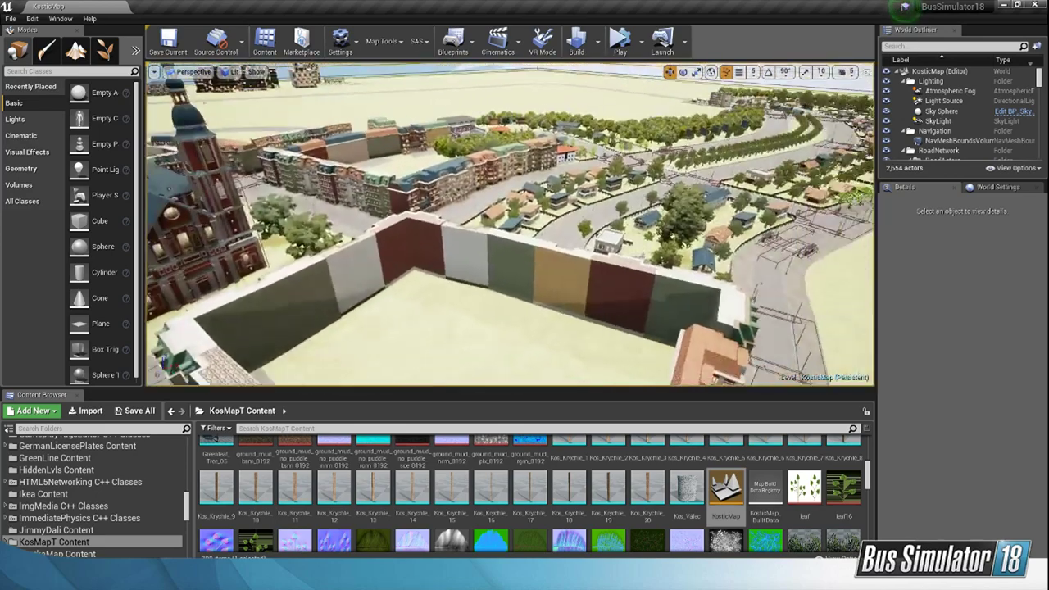
pyautogui.moveTo(782, 162); pyautogui.dragTo(640, 181, button='right')
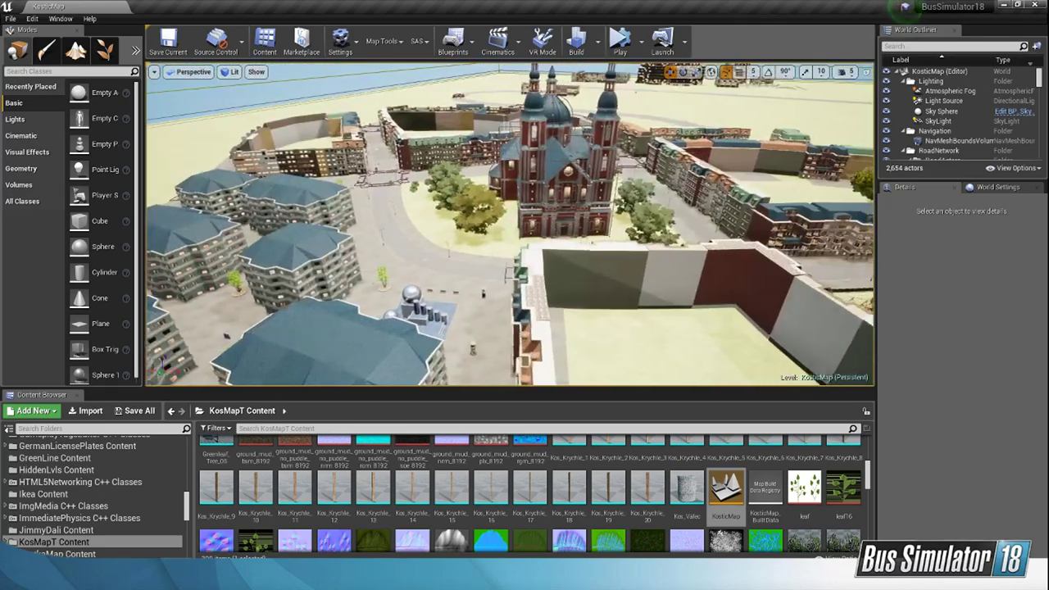
pyautogui.moveTo(647, 121); pyautogui.dragTo(779, 213, button='right')
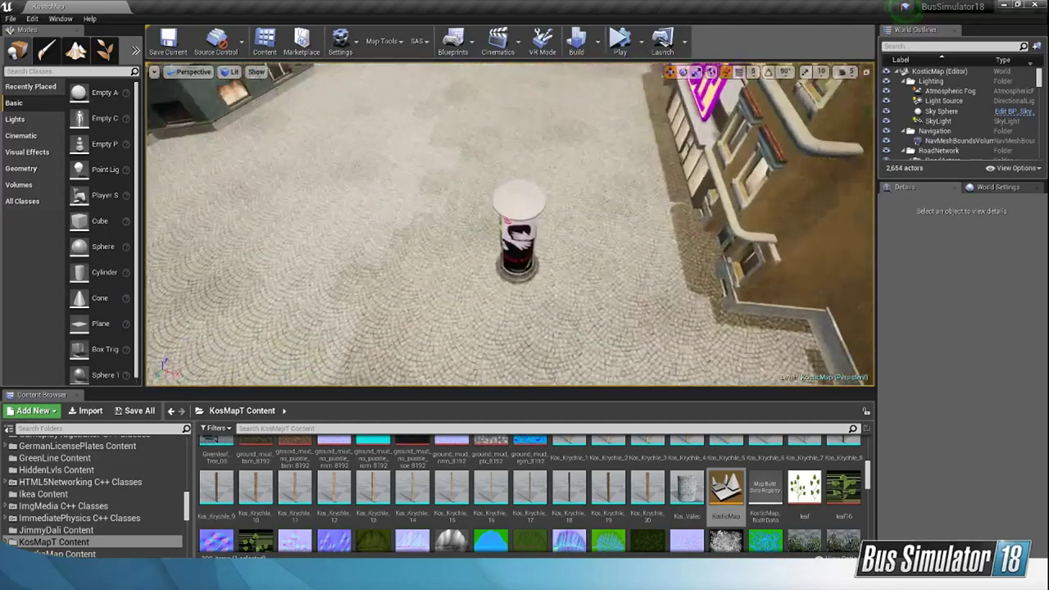
# Step: Move the advertising column near the pink sign toward the opposite building and shift the next column closer to the fountain
pyautogui.click(526, 244)
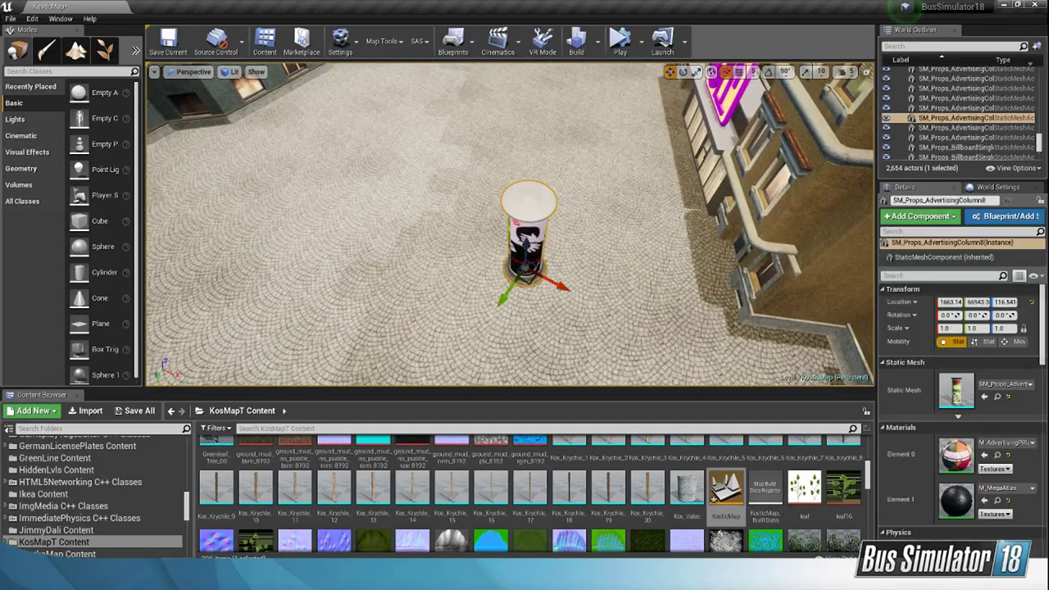
pyautogui.moveTo(606, 291); pyautogui.dragTo(358, 279)
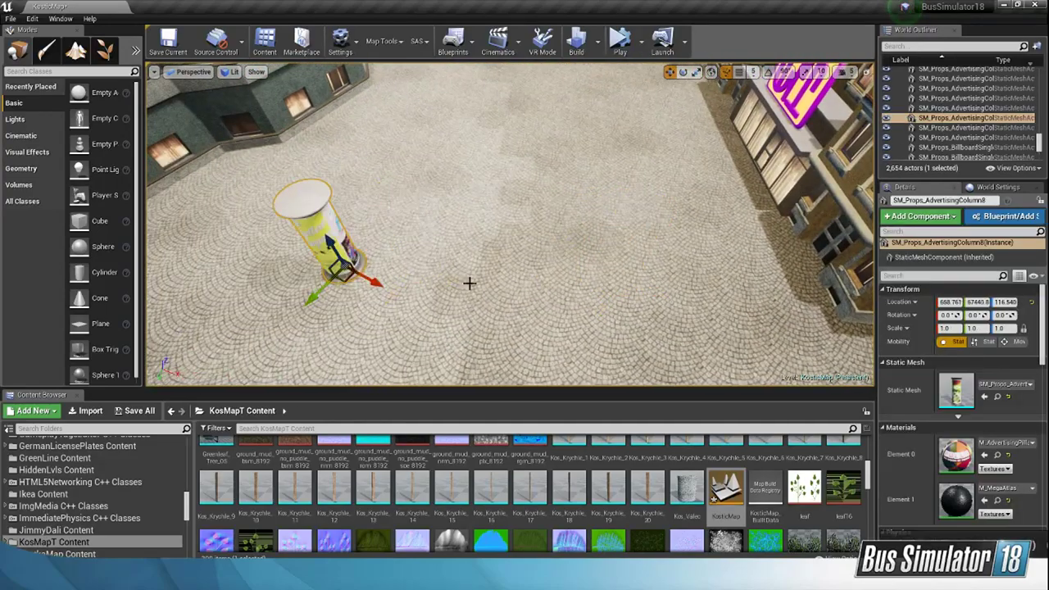
pyautogui.moveTo(517, 268); pyautogui.dragTo(484, 156, button='right')
pyautogui.moveTo(541, 205); pyautogui.dragTo(528, 246, button='right')
pyautogui.click(551, 215)
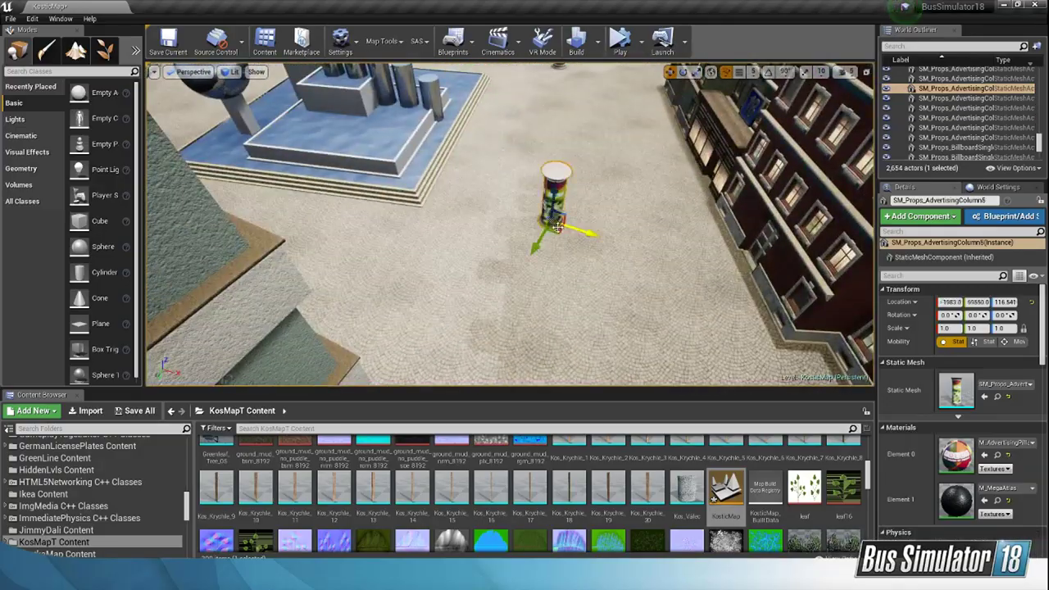
pyautogui.moveTo(452, 264); pyautogui.dragTo(450, 264)
pyautogui.moveTo(450, 264); pyautogui.dragTo(458, 196, button='right')
# Step: Move the advertising column beyond the fountain along X to about -4742.9, beside the row of benches
pyautogui.click(522, 197)
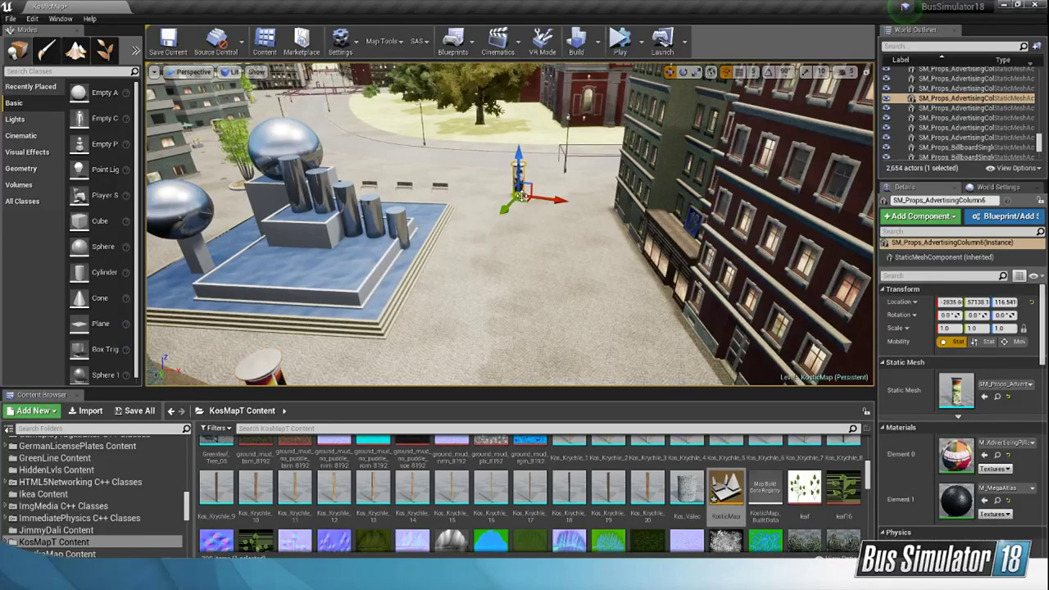
pyautogui.moveTo(485, 233); pyautogui.dragTo(420, 307)
pyautogui.moveTo(420, 307); pyautogui.dragTo(506, 281, button='right')
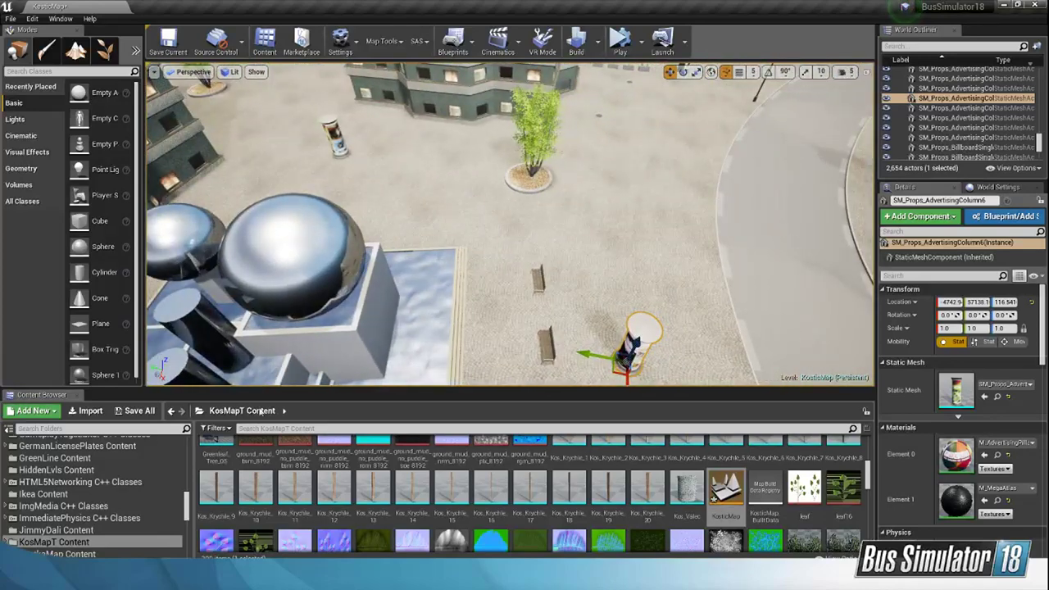
# Step: Deselect the column and search the root Content folder for assets containing SM_
pyautogui.moveTo(188, 510); pyautogui.dragTo(190, 439)
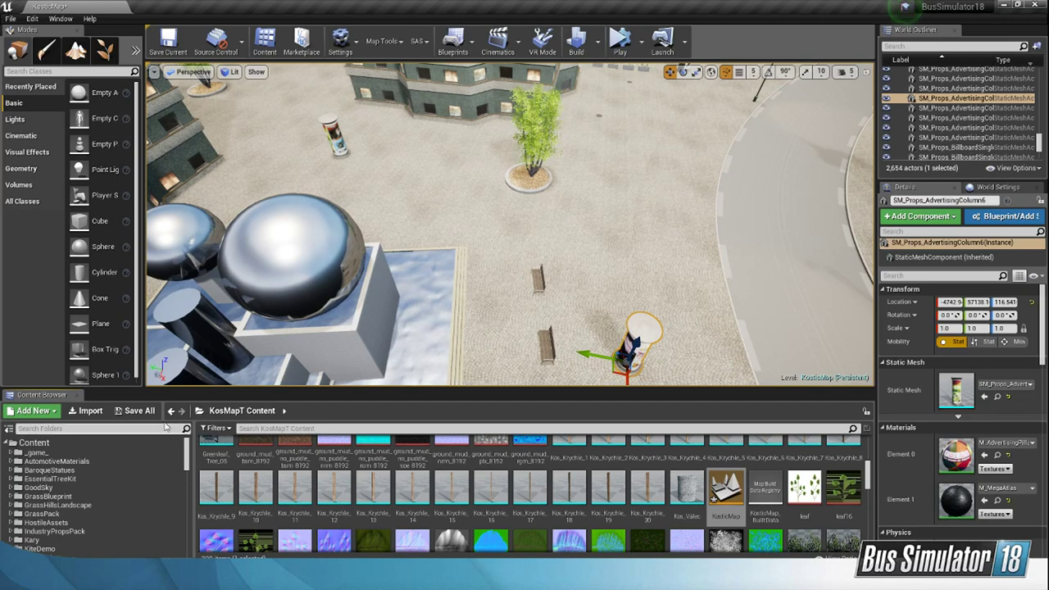
pyautogui.click(153, 441)
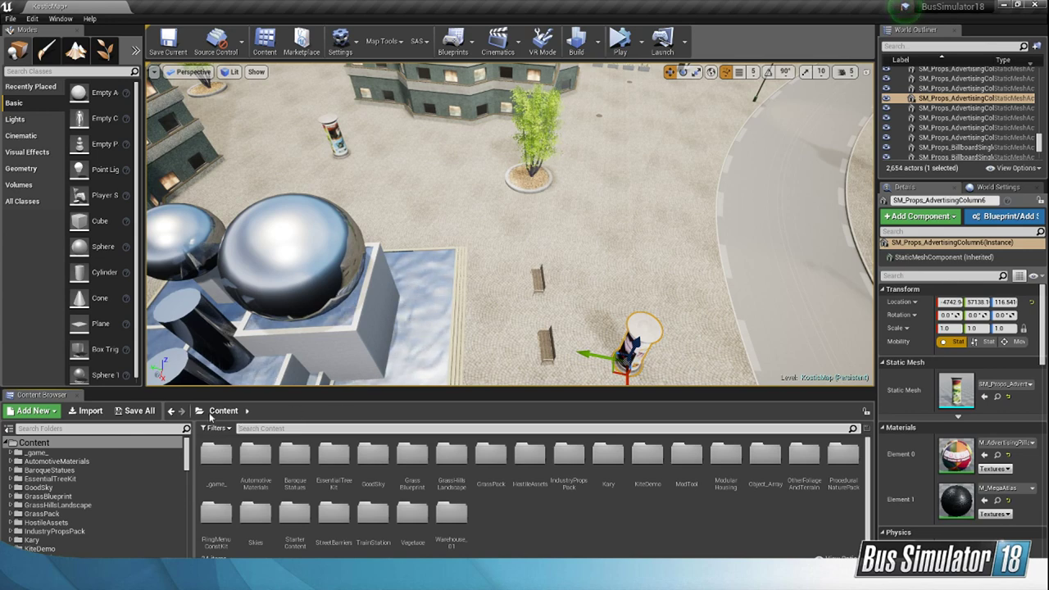
pyautogui.rightClick(272, 426)
pyautogui.press('Escape')
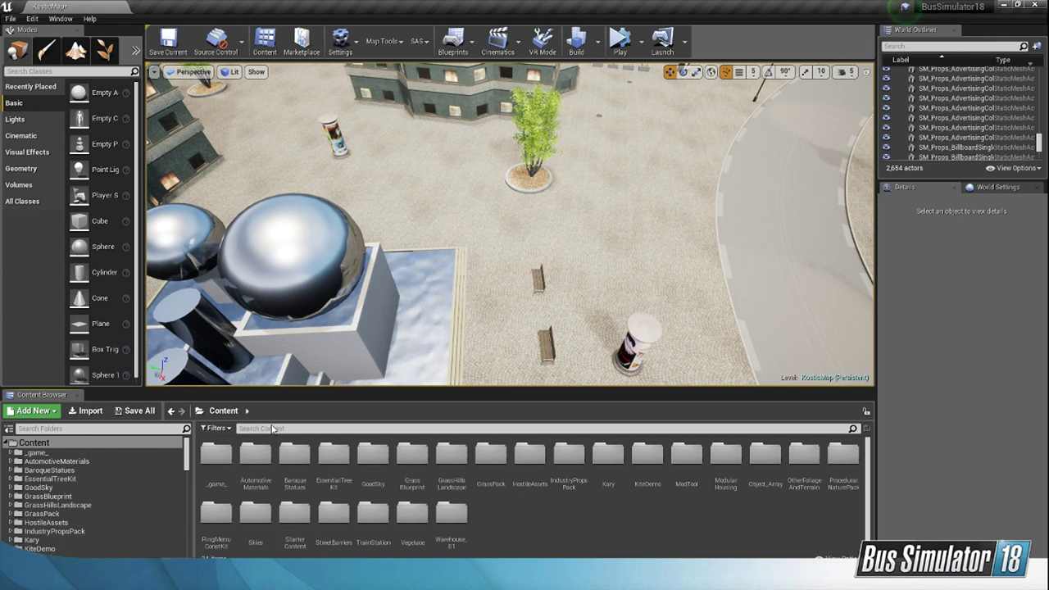
pyautogui.click(285, 429)
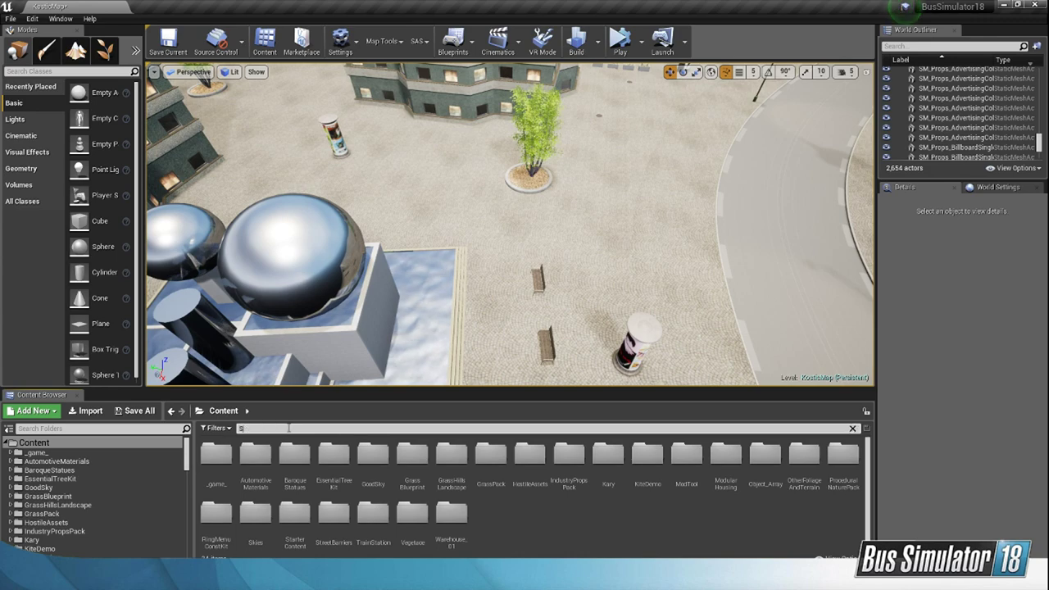
pyautogui.write('SM_')
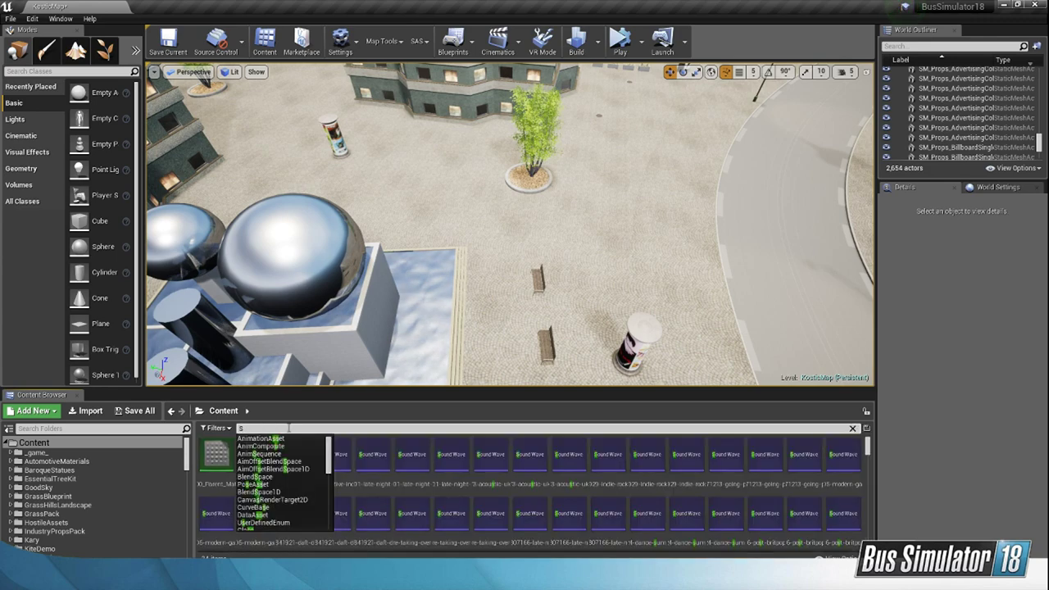
# Step: Try placing SM_Building_05_Small on the grass beside the church and delete it
pyautogui.moveTo(627, 336); pyautogui.dragTo(561, 303, button='right')
pyautogui.scroll(-5, 670, 516)
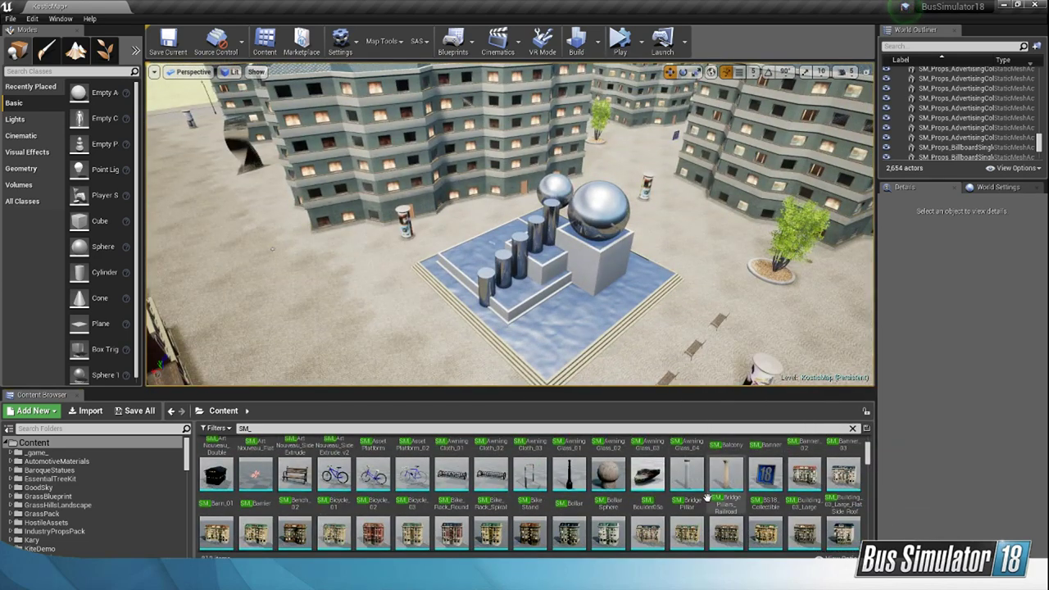
pyautogui.scroll(-5, 819, 491)
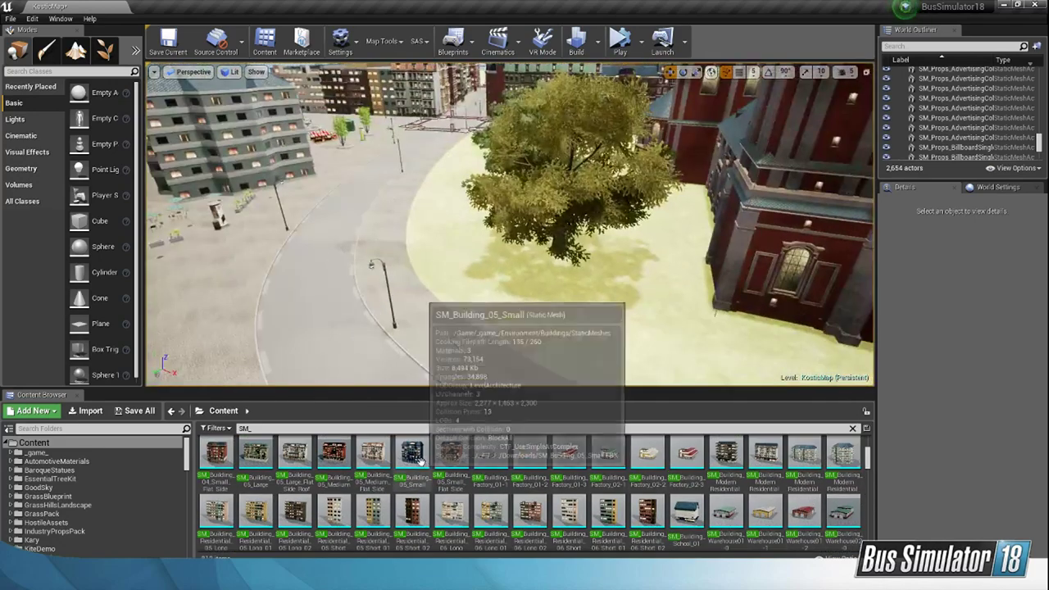
pyautogui.moveTo(412, 453); pyautogui.dragTo(505, 317)
pyautogui.moveTo(637, 332); pyautogui.dragTo(657, 299, button='right')
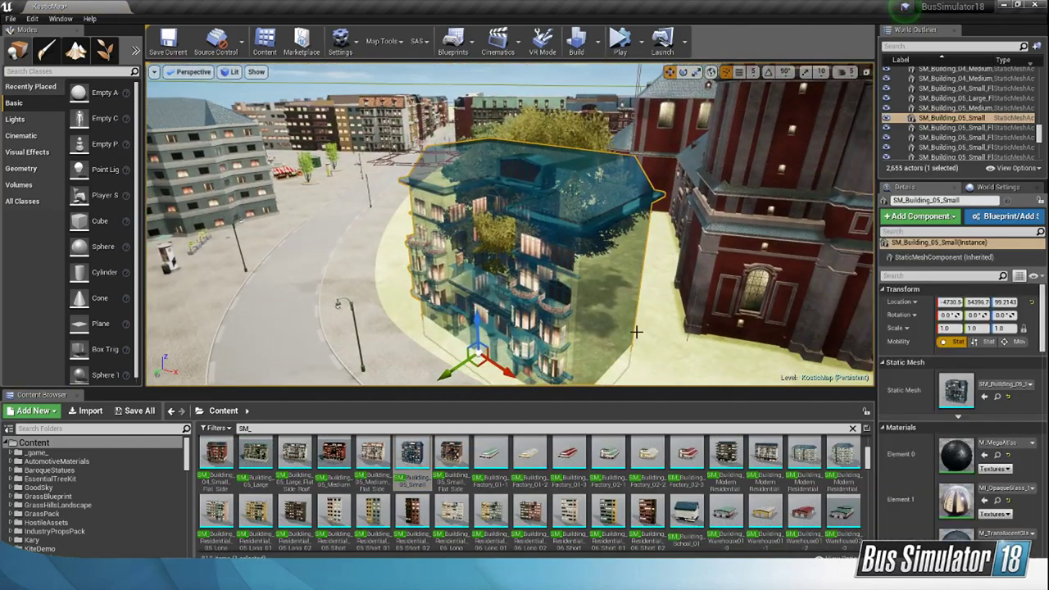
pyautogui.press('Delete')
# Step: Try placing the flat-sided variant of SM_Building_05_Small beside the curved road and delete it
pyautogui.moveTo(451, 459); pyautogui.dragTo(465, 354)
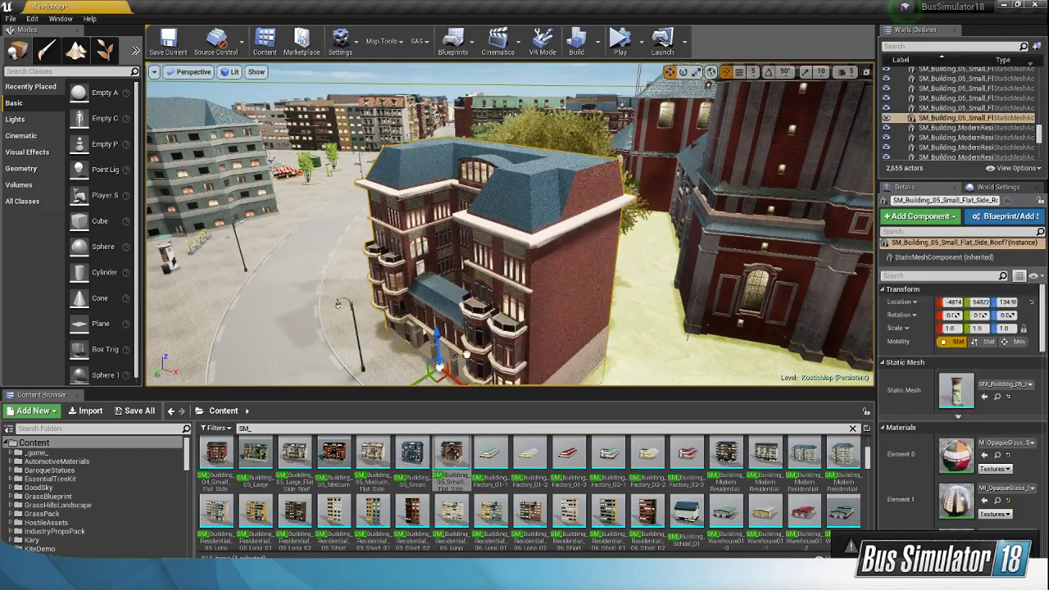
pyautogui.moveTo(578, 323); pyautogui.dragTo(564, 352, button='right')
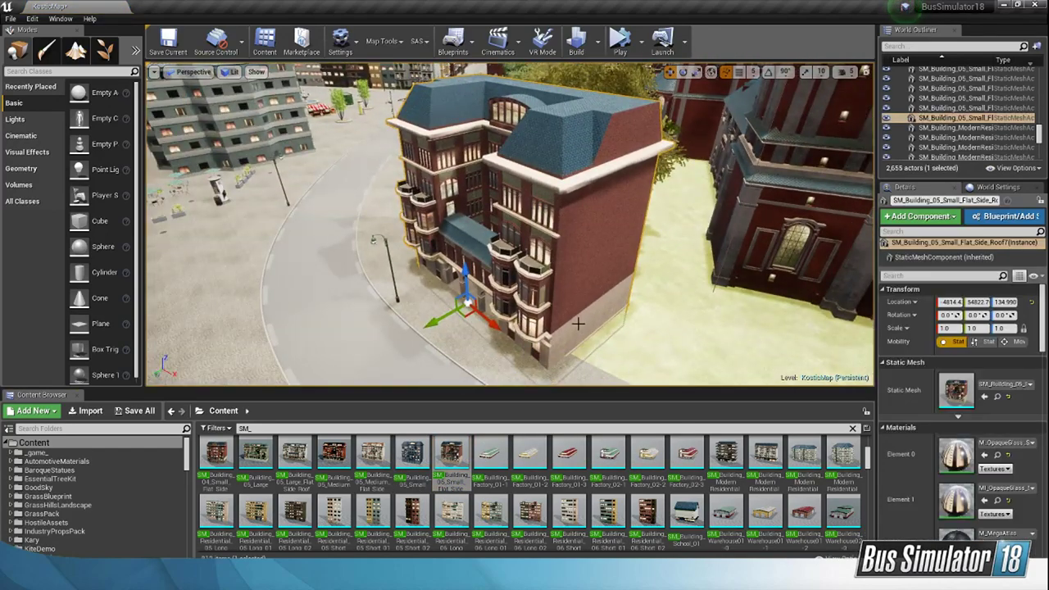
pyautogui.press('Delete')
# Step: Try placing SM_bush1 on the paving beside the fountain and delete it
pyautogui.moveTo(670, 302); pyautogui.dragTo(442, 328, button='right')
pyautogui.scroll(-5, 647, 507)
pyautogui.scroll(1, 525, 488)
pyautogui.moveTo(453, 491); pyautogui.dragTo(586, 340)
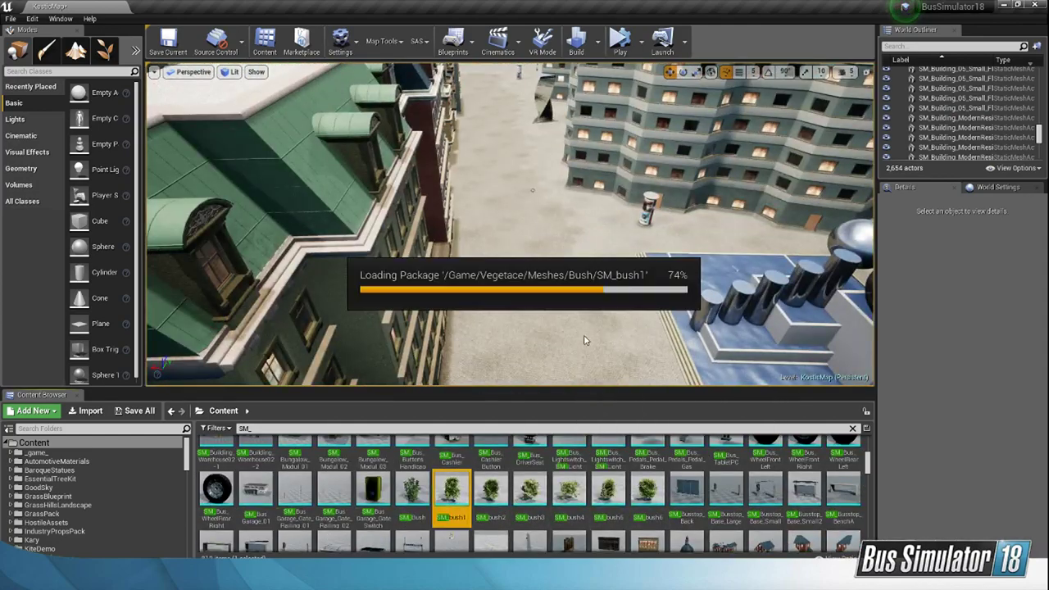
pyautogui.press('Delete')
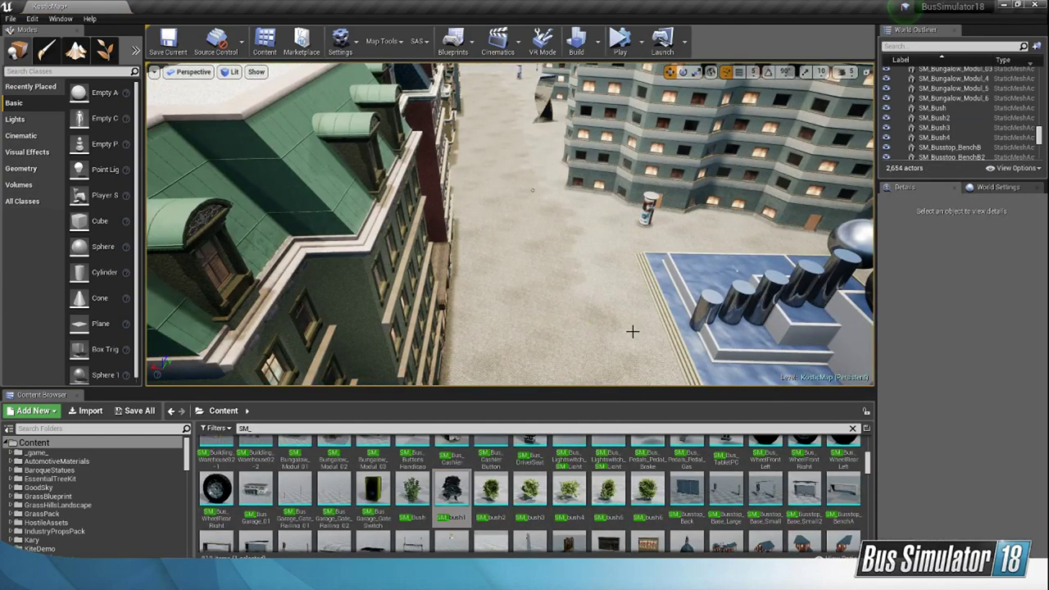
# Step: Browse the SM_ static meshes from the bus parts through to the street props and billboards
pyautogui.scroll(-2, 606, 491)
pyautogui.moveTo(639, 336); pyautogui.dragTo(619, 303, button='right')
pyautogui.scroll(-5, 629, 482)
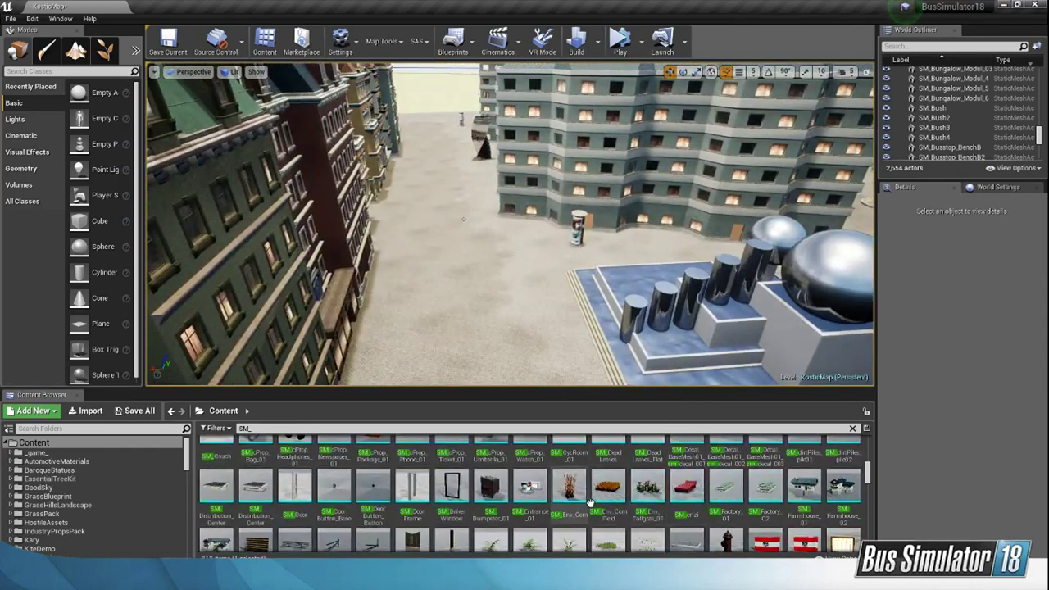
pyautogui.scroll(-5, 606, 492)
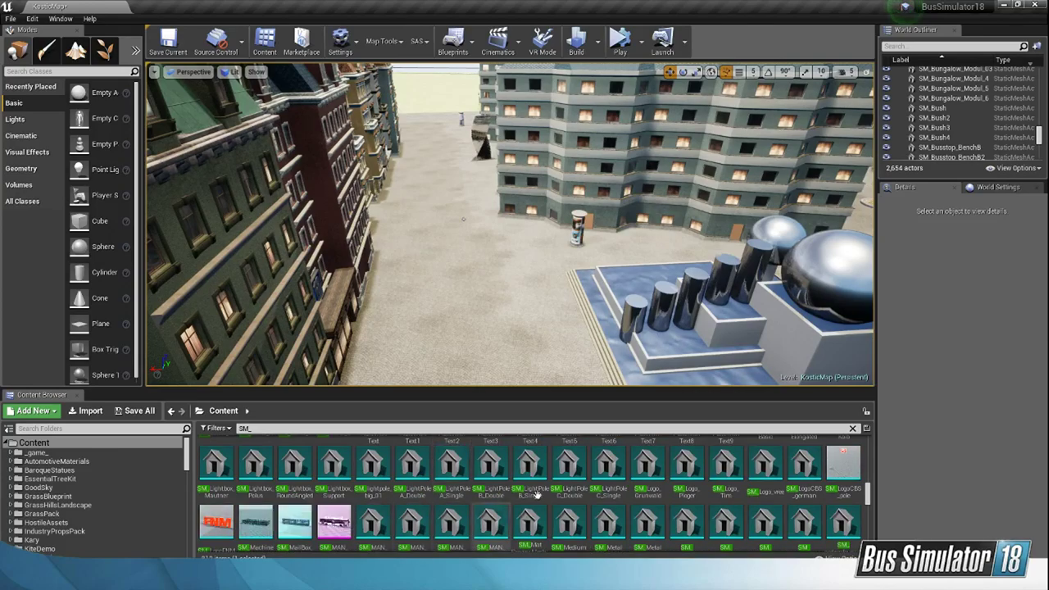
pyautogui.scroll(-5, 647, 490)
pyautogui.scroll(-3, 659, 493)
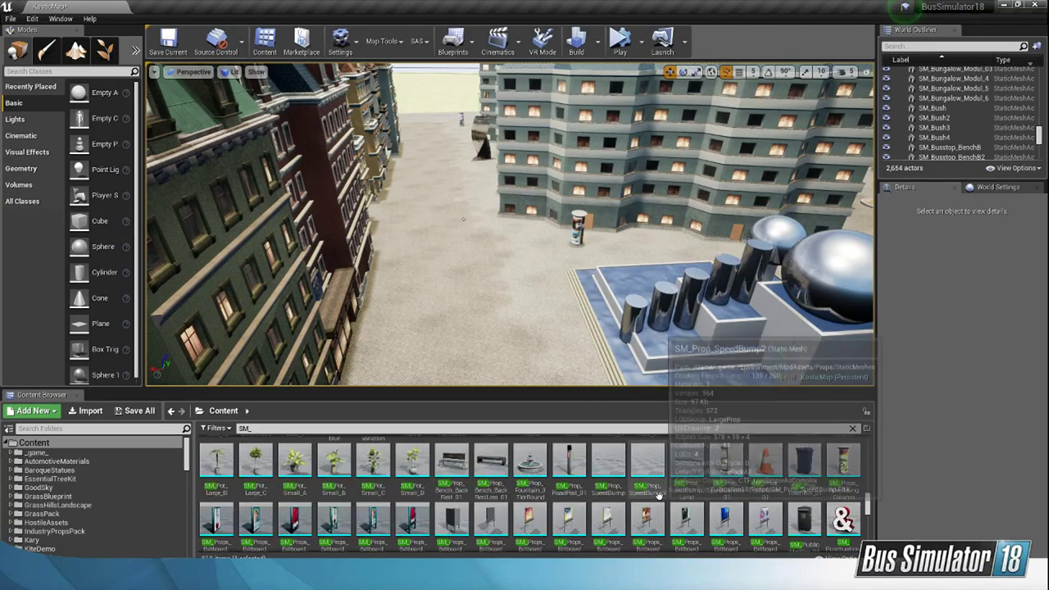
pyautogui.scroll(2, 670, 500)
# Step: Inspect the planters and advertising column by the café seating, and browse the SM_ planter, sign and traffic light meshes
pyautogui.moveTo(665, 332); pyautogui.dragTo(825, 367, button='right')
pyautogui.press('w')
pyautogui.press('w')
pyautogui.moveTo(646, 359); pyautogui.dragTo(747, 364, button='right')
pyautogui.press('w')
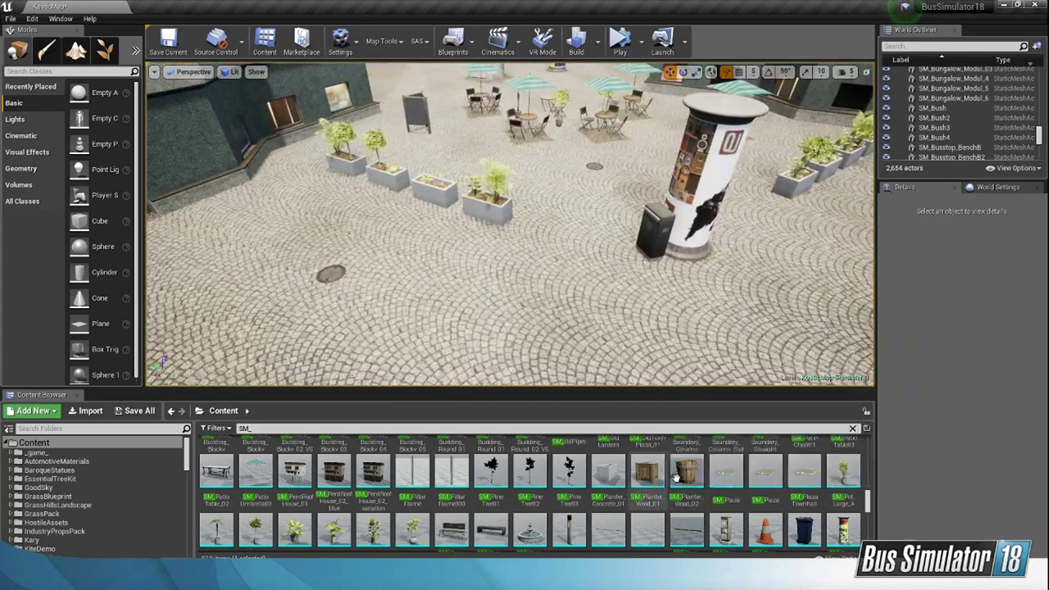
pyautogui.scroll(-1, 692, 471)
pyautogui.scroll(-8, 702, 457)
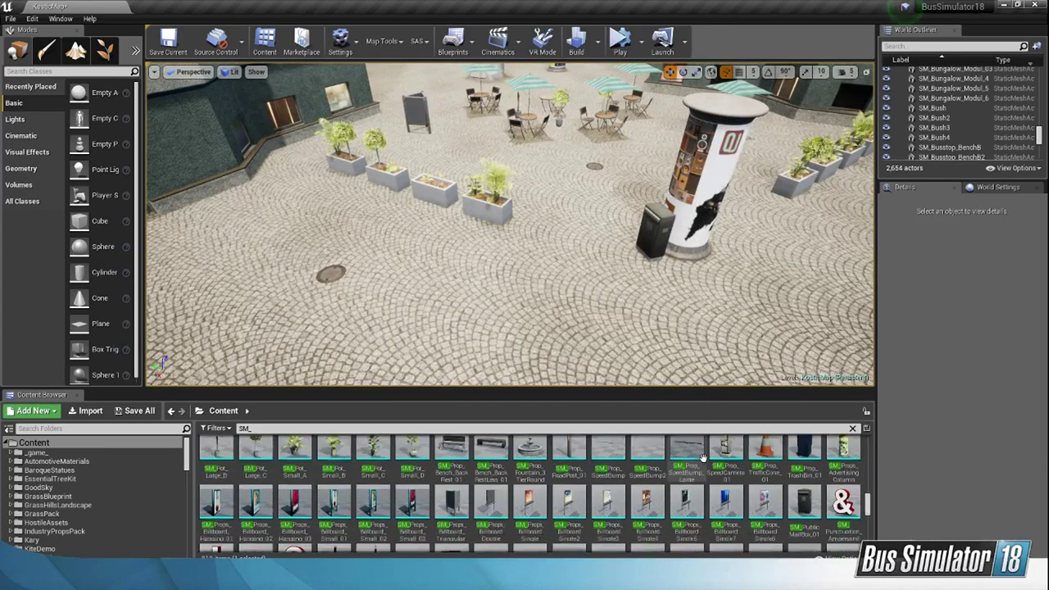
pyautogui.scroll(-2, 699, 457)
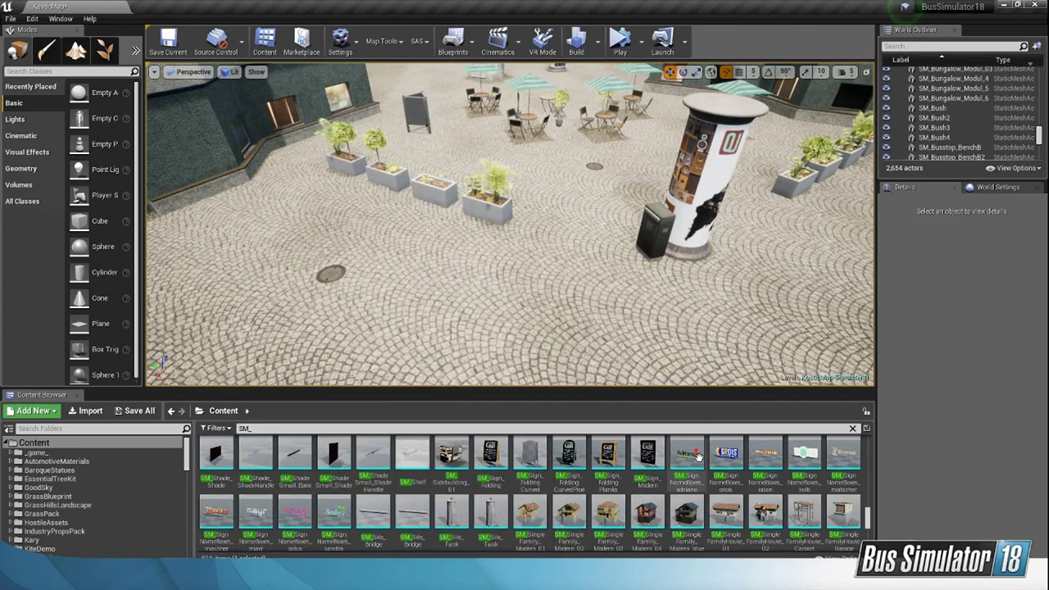
pyautogui.scroll(3, 696, 459)
pyautogui.scroll(-10, 709, 465)
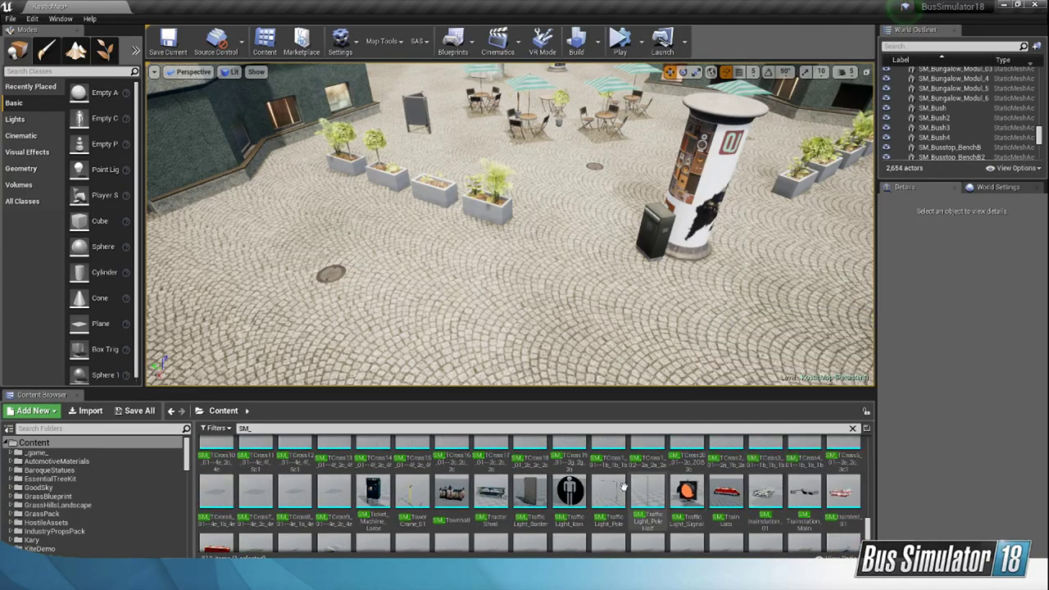
# Step: Try placing SM_Tree_Planter_with_Bench on the paving in front of the tree's circular green space and compare the two planters
pyautogui.scroll(-3, 696, 475)
pyautogui.scroll(-2, 674, 478)
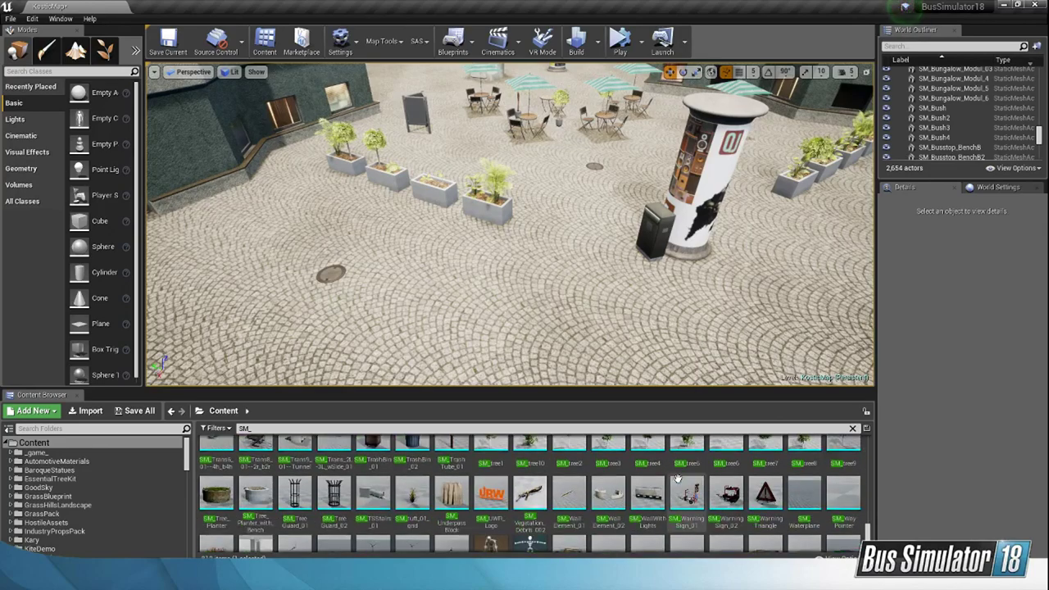
pyautogui.moveTo(522, 376)
pyautogui.mouseDown(button='right')
pyautogui.moveTo(401, 357)
pyautogui.moveTo(377, 332)
pyautogui.moveTo(523, 376)
pyautogui.mouseUp(button='right')
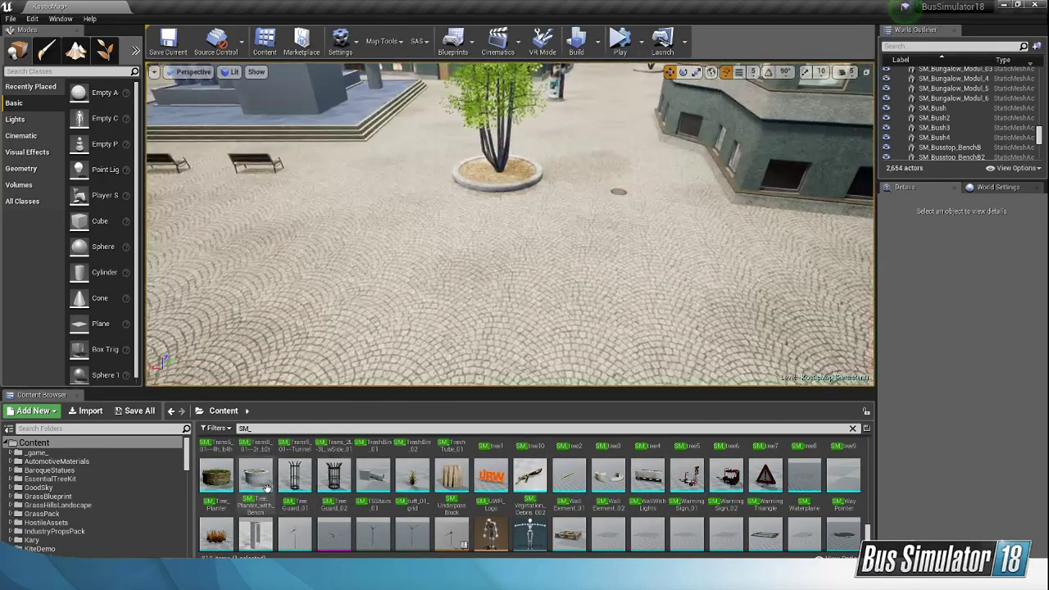
pyautogui.moveTo(256, 475); pyautogui.dragTo(500, 226)
pyautogui.moveTo(500, 227); pyautogui.dragTo(492, 264, button='right')
pyautogui.press('w')
pyautogui.press('s')
pyautogui.moveTo(565, 233); pyautogui.dragTo(559, 227, button='right')
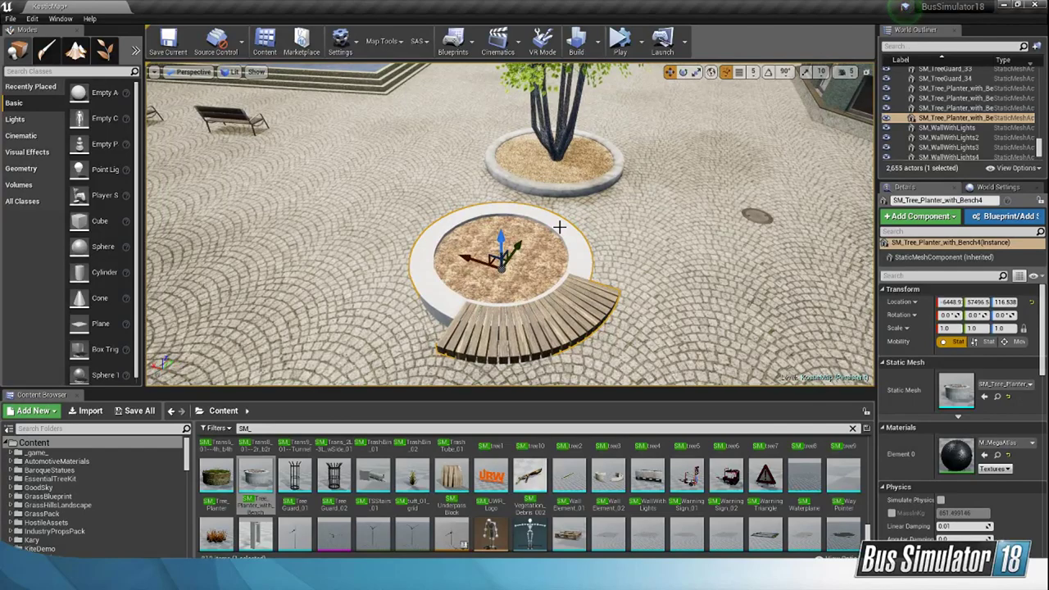
pyautogui.click(530, 171)
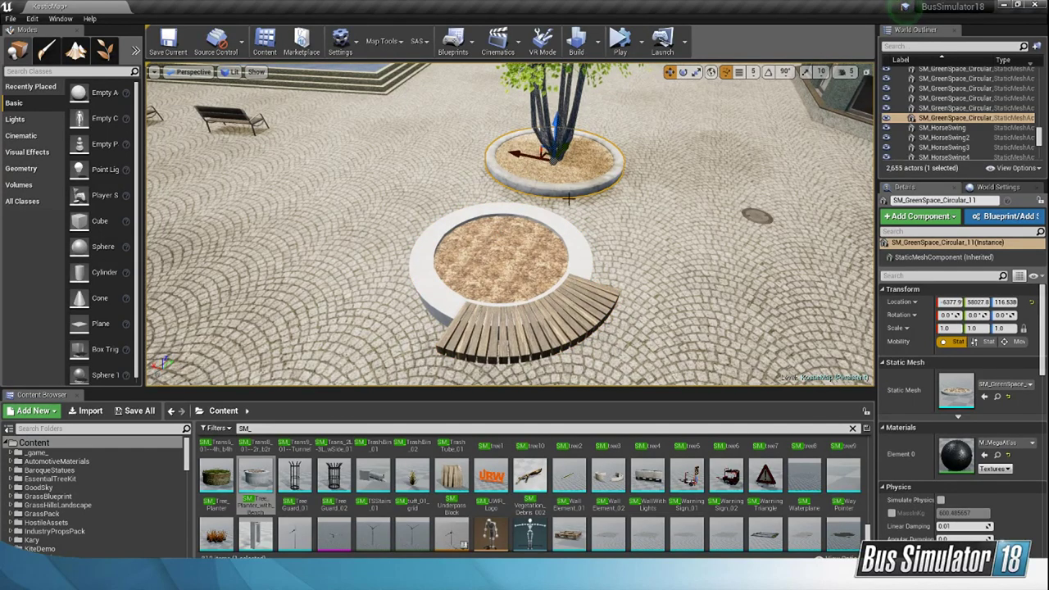
pyautogui.moveTo(585, 207); pyautogui.dragTo(596, 189, button='right')
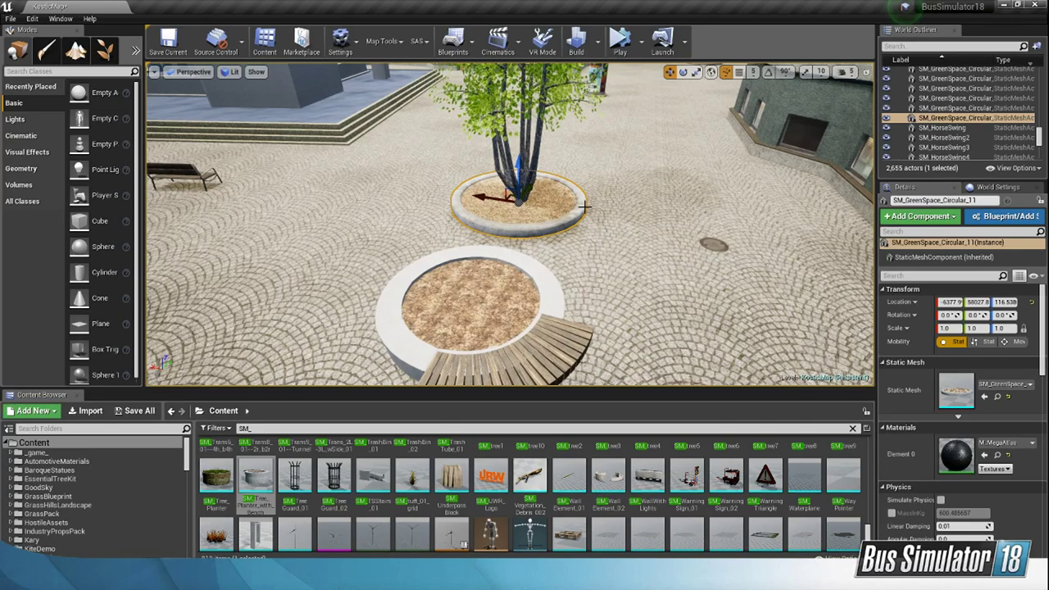
# Step: Try placing SM_WallElement_02 on the paving near the bench planter and delete it
pyautogui.moveTo(608, 475); pyautogui.dragTo(478, 273)
pyautogui.moveTo(478, 273); pyautogui.dragTo(734, 277, button='right')
pyautogui.press('Delete')
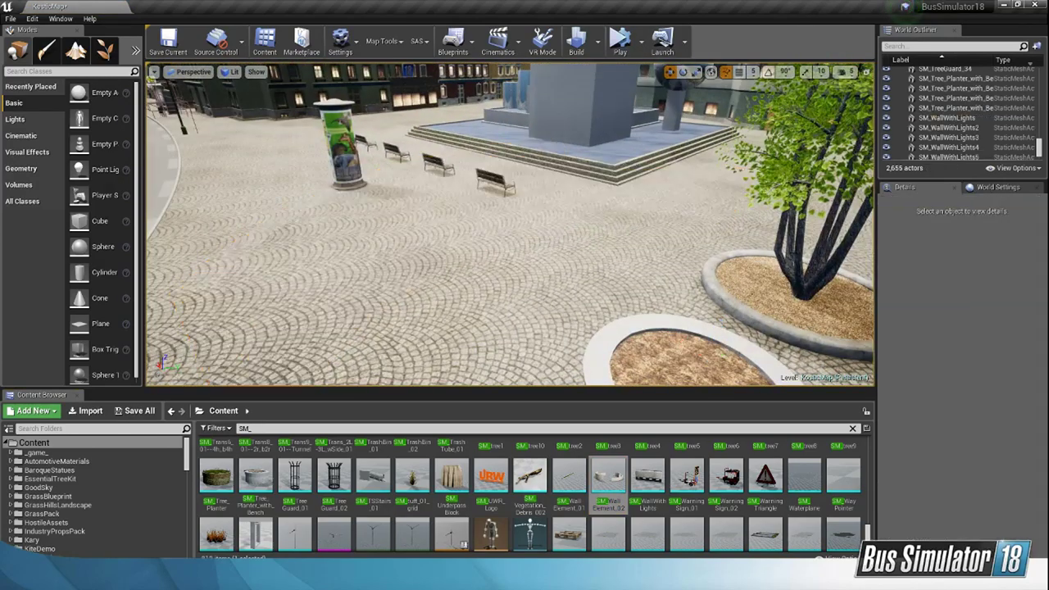
pyautogui.moveTo(544, 304)
pyautogui.mouseDown(button='right')
pyautogui.moveTo(492, 304)
pyautogui.moveTo(544, 307)
pyautogui.mouseUp(button='right')
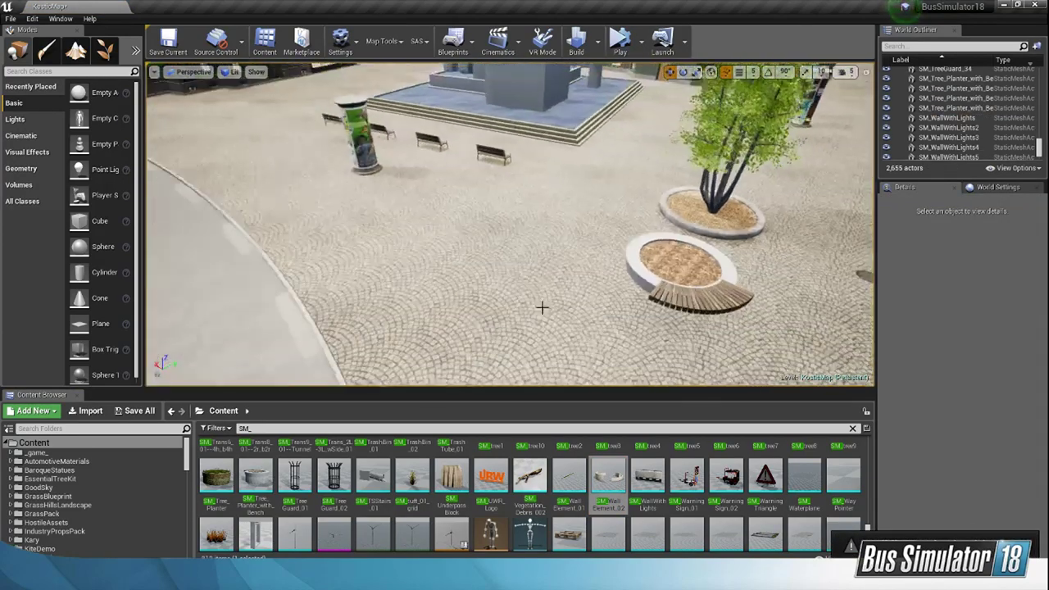
# Step: Try placing SM_Windturbine_01 on the paving beside the curved road and delete it
pyautogui.scroll(-1, 295, 500)
pyautogui.moveTo(295, 496); pyautogui.dragTo(495, 322)
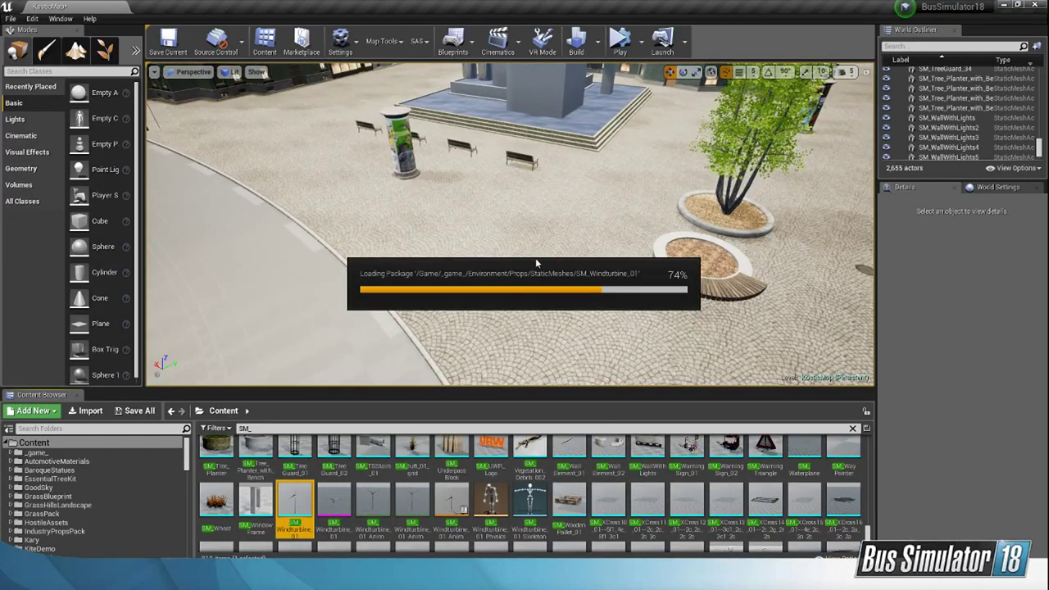
pyautogui.moveTo(540, 261); pyautogui.dragTo(528, 258)
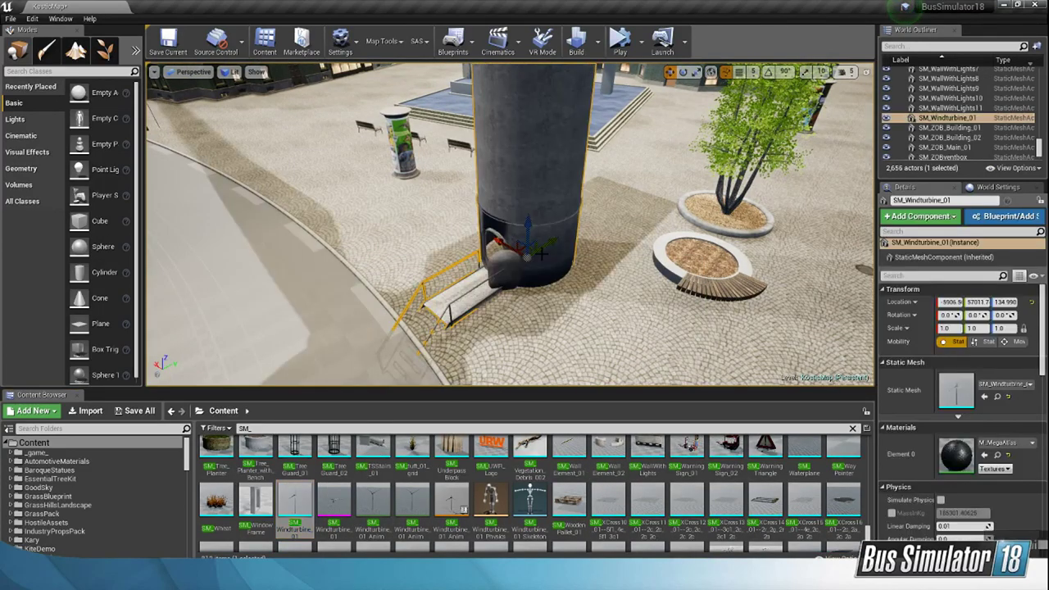
pyautogui.moveTo(600, 270); pyautogui.dragTo(592, 115, button='right')
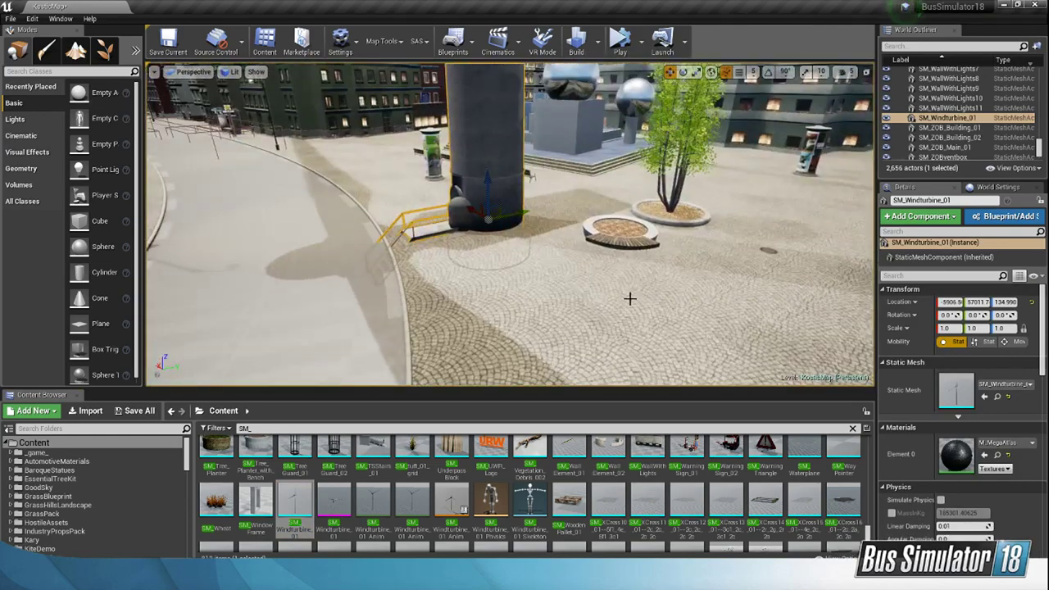
pyautogui.press('Delete')
# Step: Find SM_Tree_Planter_with_Bench among the static meshes again and delete the bench planter standing by the tree
pyautogui.click(612, 230)
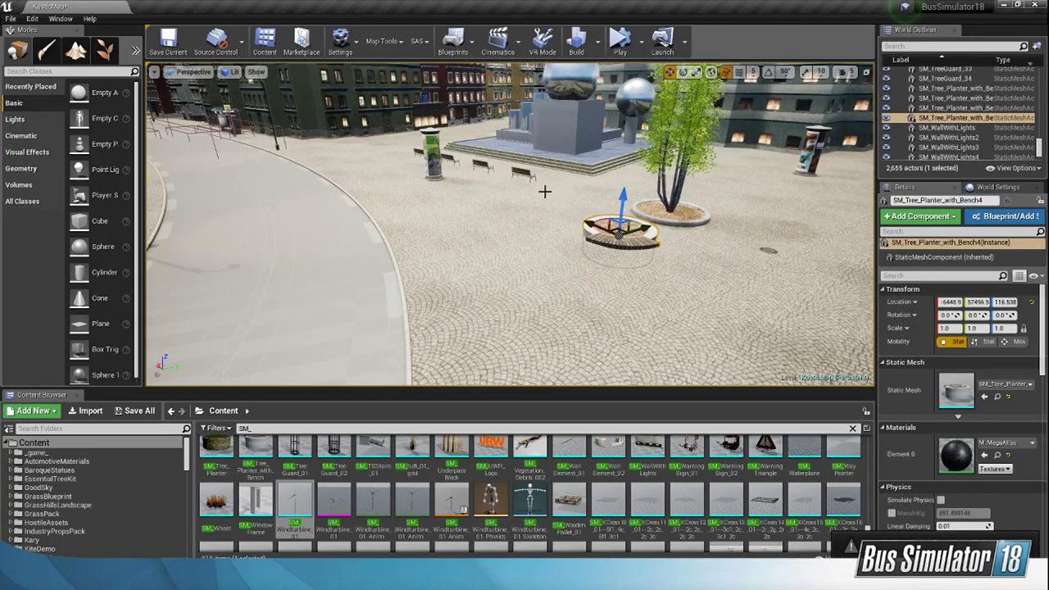
pyautogui.moveTo(546, 190); pyautogui.dragTo(533, 262, button='right')
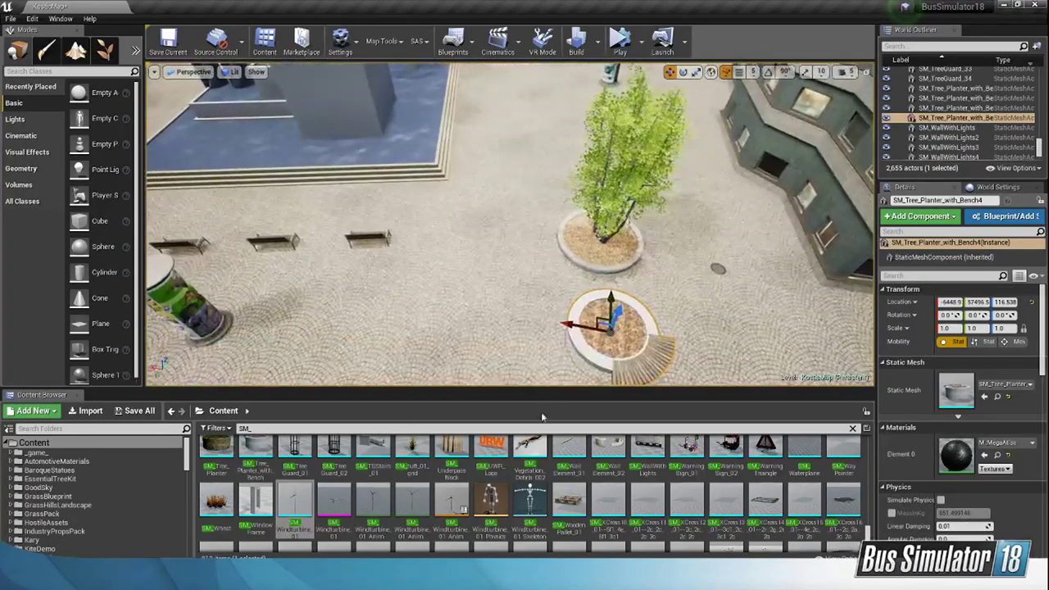
pyautogui.scroll(3, 537, 477)
pyautogui.scroll(1, 537, 477)
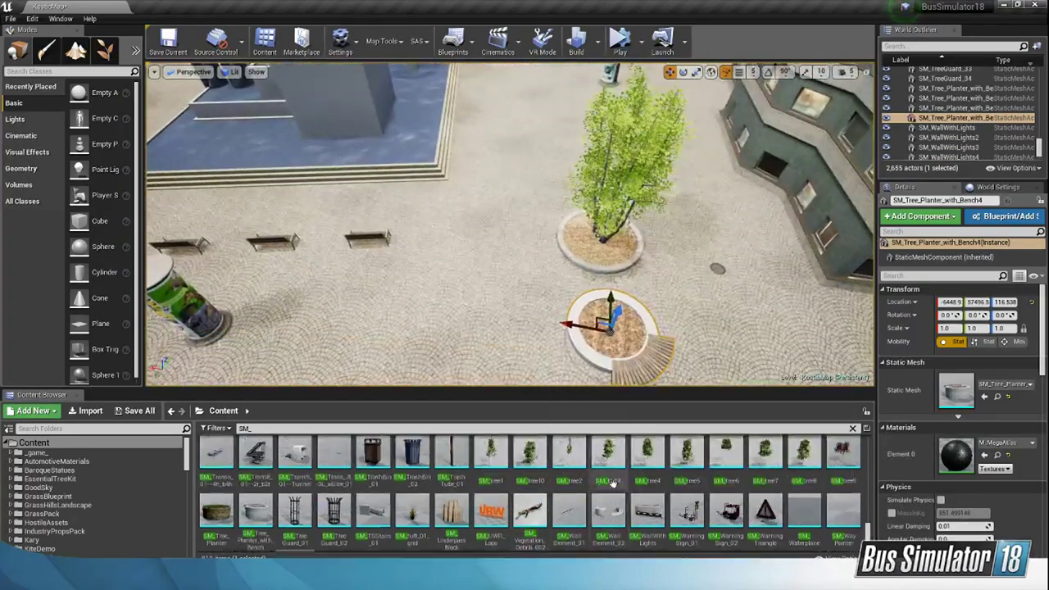
pyautogui.click(256, 512)
pyautogui.press('Delete')
# Step: Place SM_Tree_Planter_with_Bench on the paved street between the building row and the fountain
pyautogui.moveTo(609, 346); pyautogui.dragTo(583, 316, button='right')
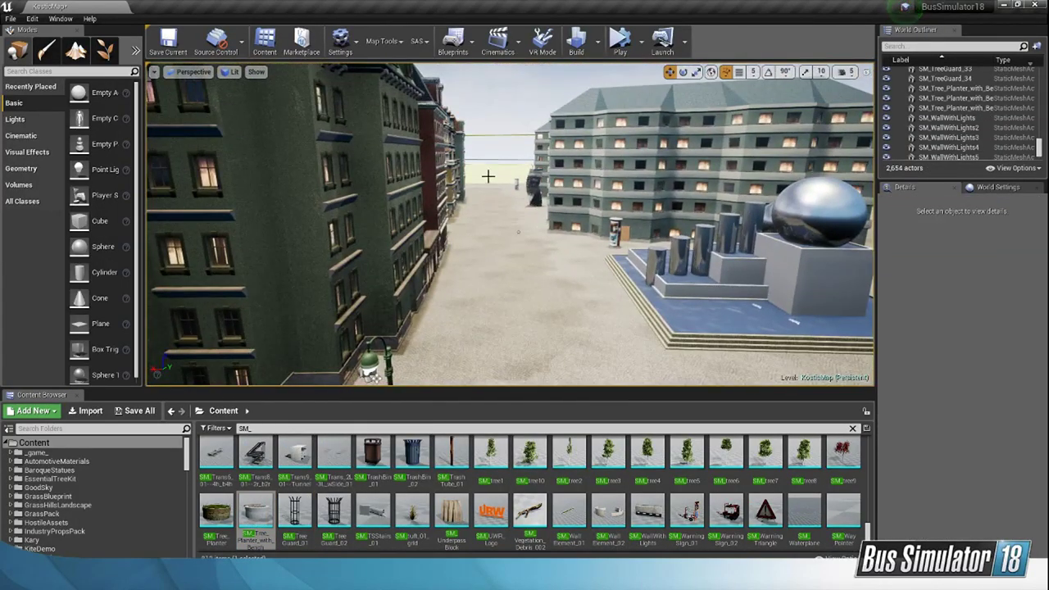
pyautogui.moveTo(488, 176); pyautogui.dragTo(602, 299, button='right')
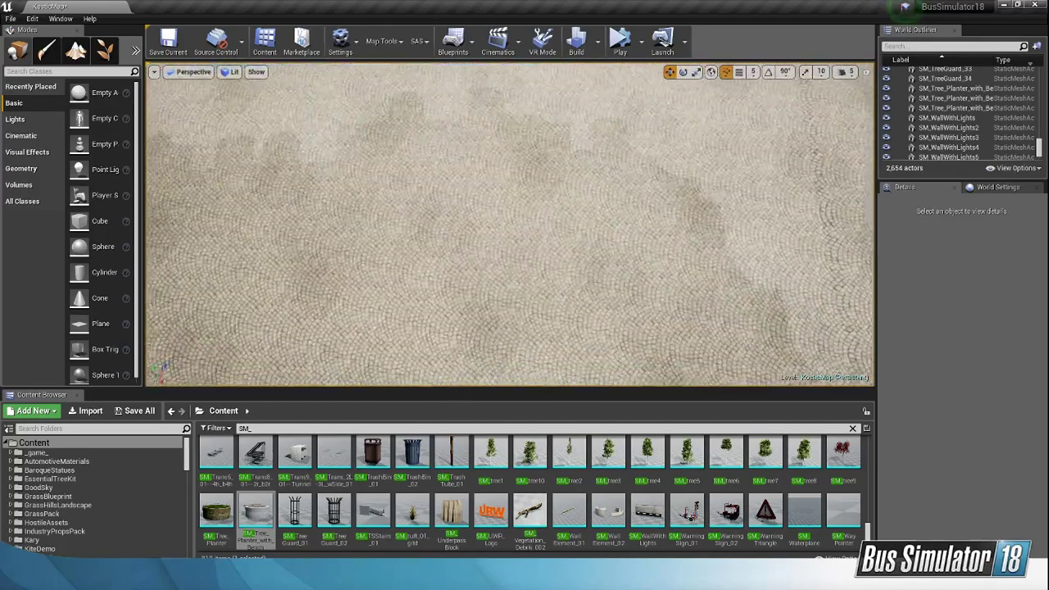
pyautogui.moveTo(256, 512); pyautogui.dragTo(451, 299)
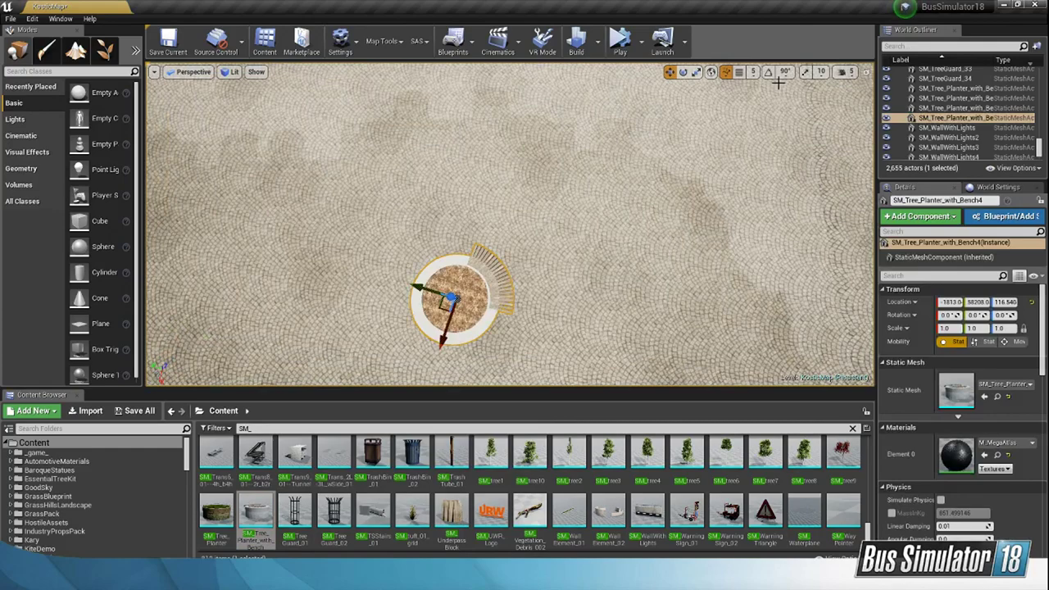
# Step: Set the camera speed to 3 and shift the bench planter to about X -2045, Y 58159
pyautogui.click(849, 76)
pyautogui.click(850, 72)
pyautogui.moveTo(865, 96); pyautogui.dragTo(858, 97)
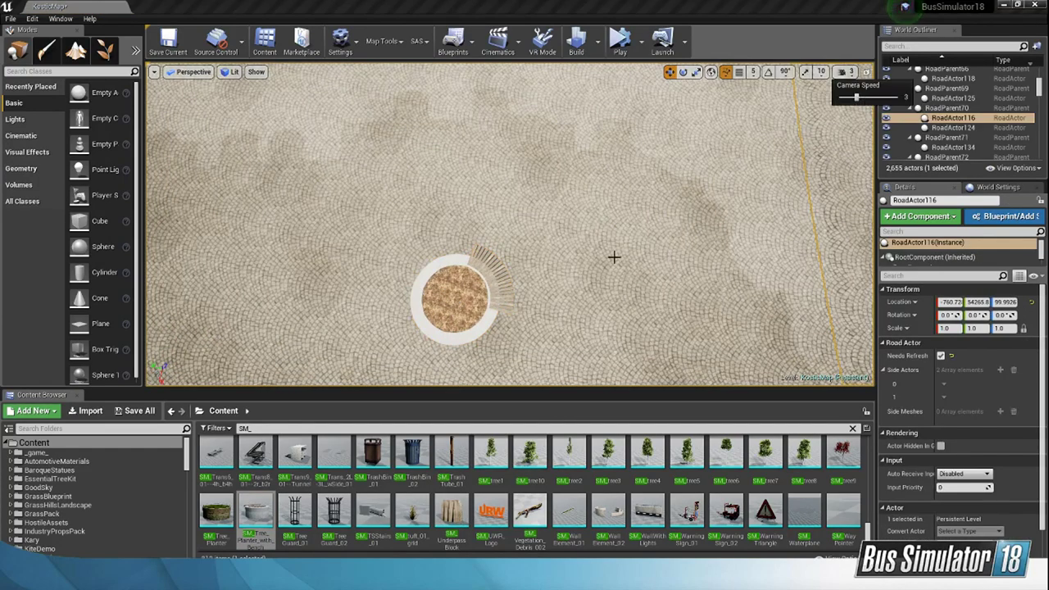
pyautogui.click(466, 307)
pyautogui.moveTo(444, 305); pyautogui.dragTo(471, 261)
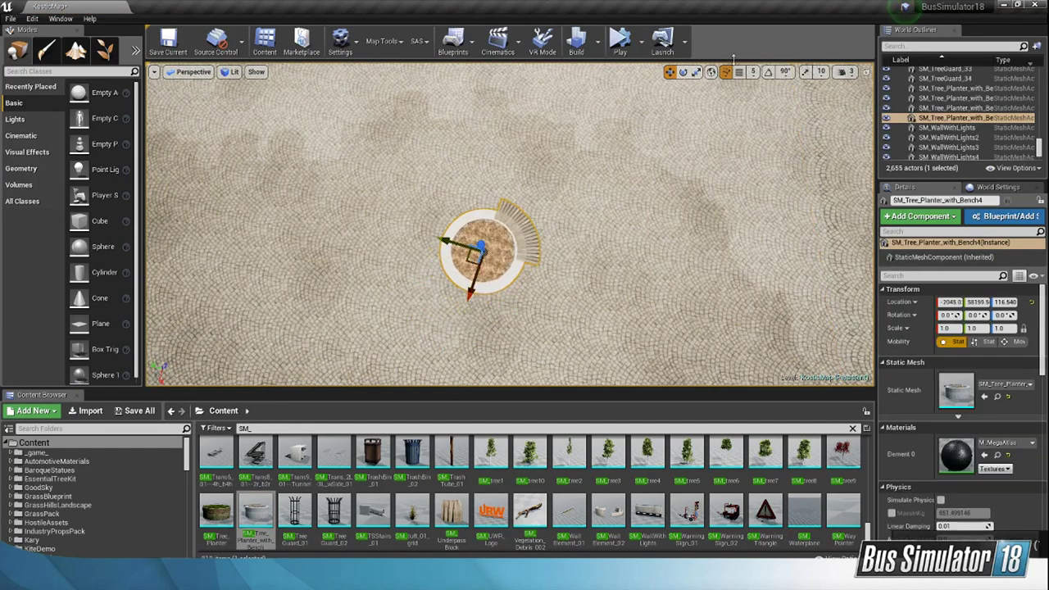
# Step: Rotate the bench planter about 113 degrees around its vertical axis so the bench faces the building row
pyautogui.click(682, 72)
pyautogui.moveTo(508, 304); pyautogui.dragTo(426, 245)
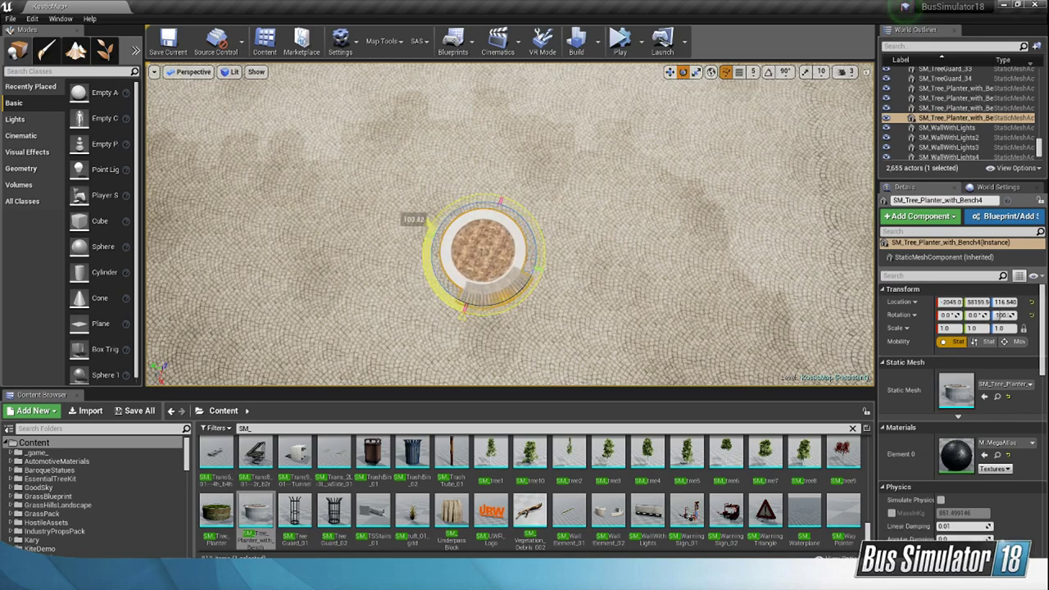
pyautogui.moveTo(662, 262); pyautogui.dragTo(594, 180, button='right')
# Step: Set the camera speed to 4 and move the bench planter toward the fountain to about X -2499
pyautogui.click(846, 72)
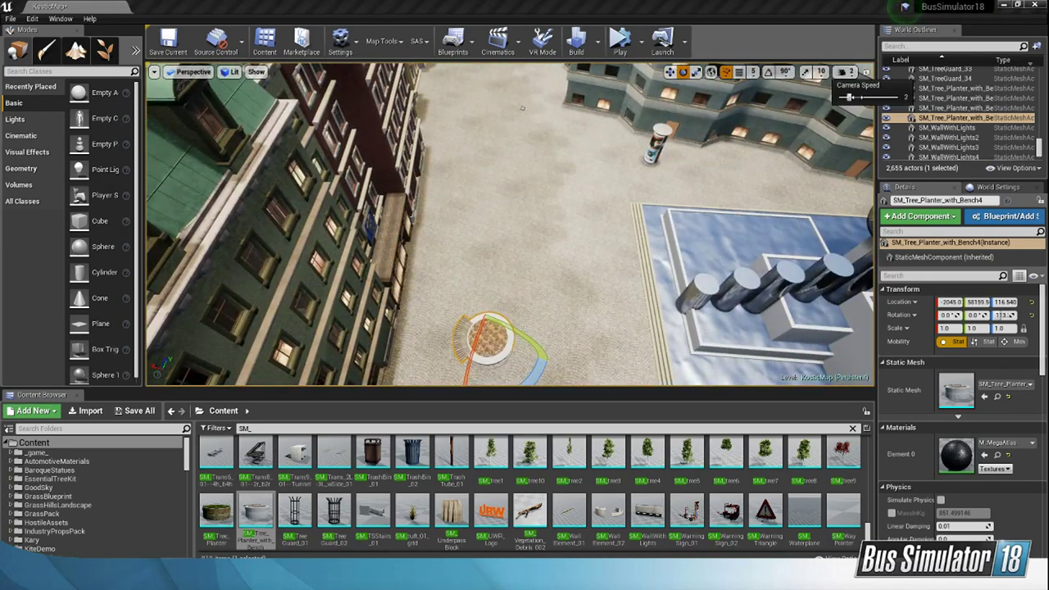
pyautogui.moveTo(850, 97); pyautogui.dragTo(856, 97)
pyautogui.click(671, 73)
pyautogui.moveTo(643, 155); pyautogui.dragTo(615, 151, button='right')
pyautogui.moveTo(502, 243); pyautogui.dragTo(503, 264, button='right')
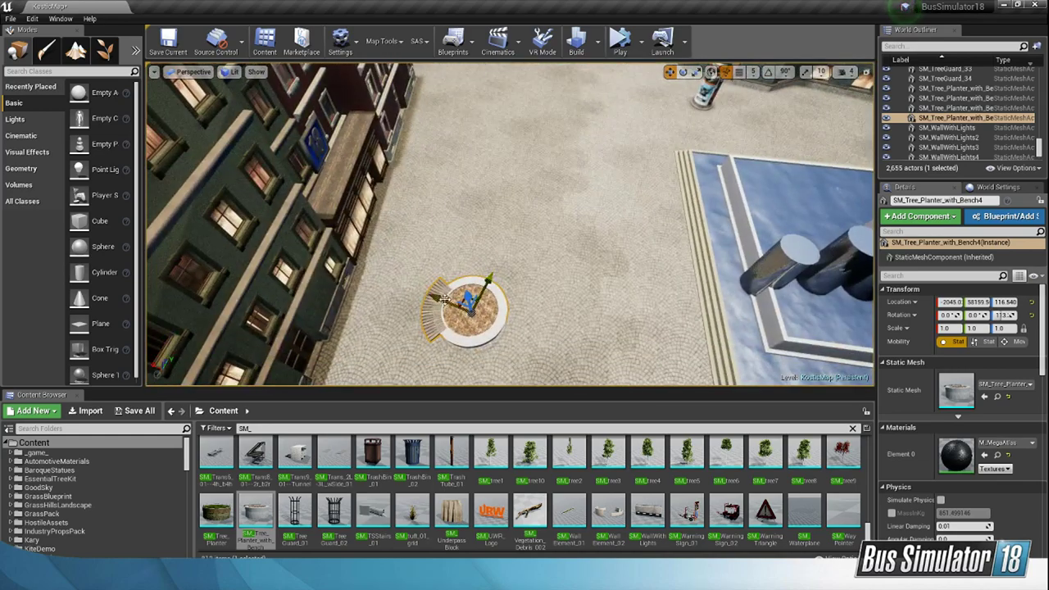
pyautogui.moveTo(446, 299); pyautogui.dragTo(544, 339)
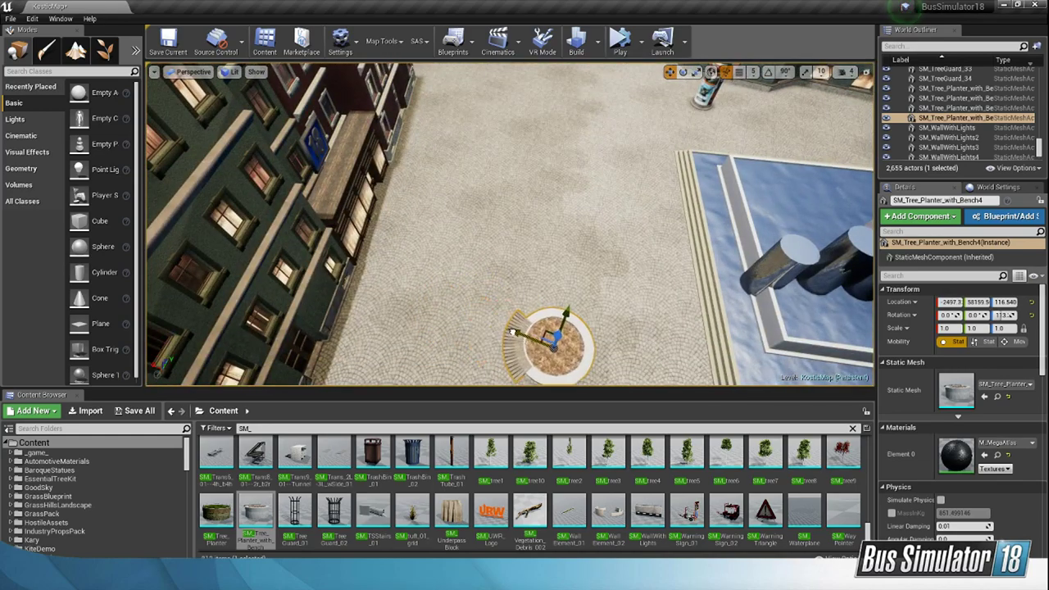
pyautogui.moveTo(544, 339); pyautogui.dragTo(443, 394, button='right')
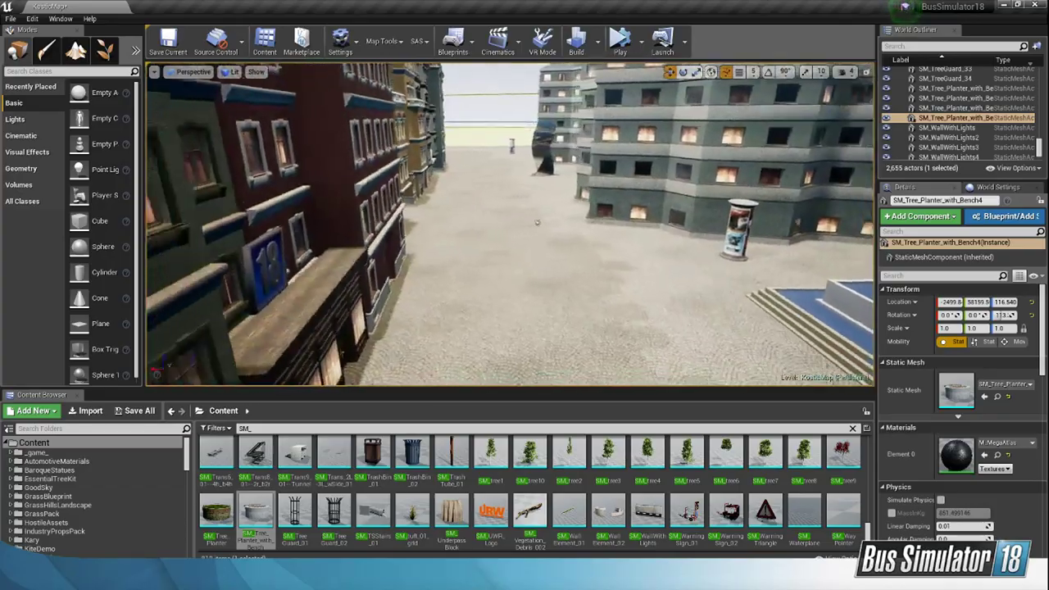
# Step: Duplicate the bench planter farther along the pedestrian street at about X -2045, Y 59423
pyautogui.press('f')
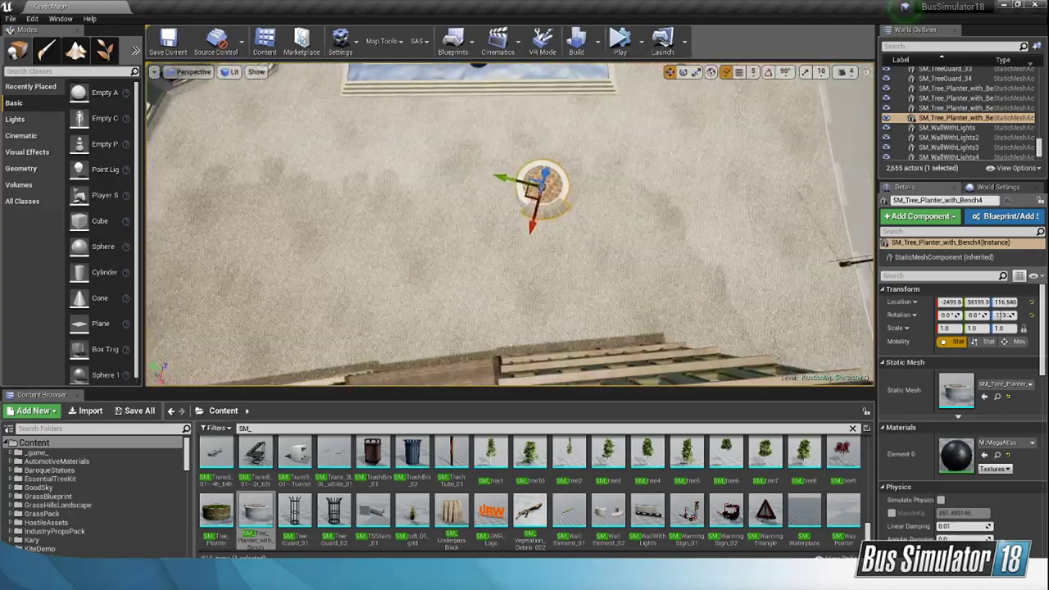
pyautogui.press('w')
pyautogui.moveTo(510, 223); pyautogui.dragTo(508, 215, button='right')
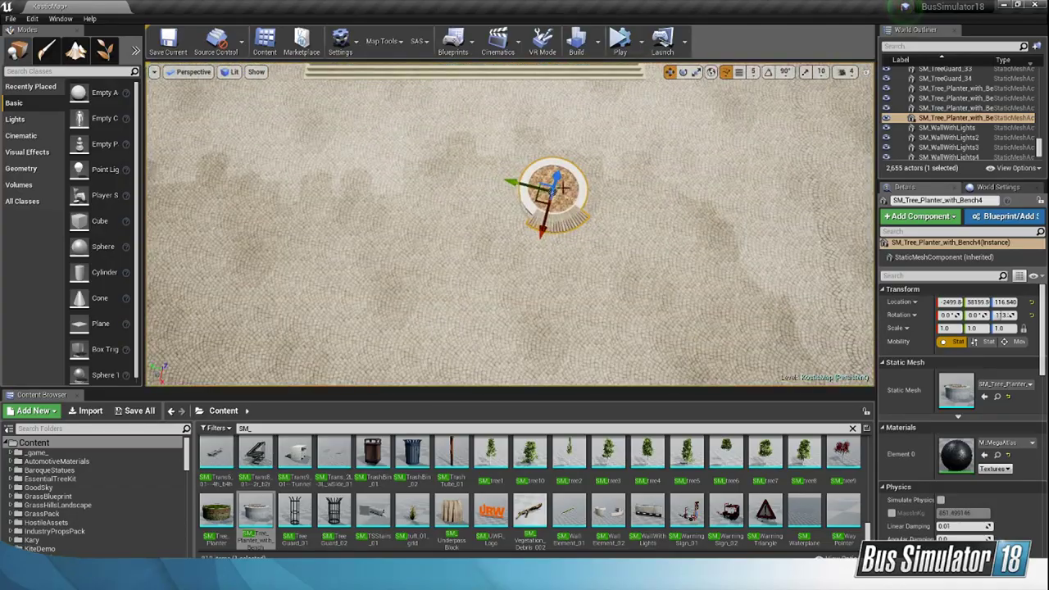
pyautogui.keyDown('alt'); pyautogui.moveTo(539, 197); pyautogui.dragTo(431, 202); pyautogui.keyUp('alt')
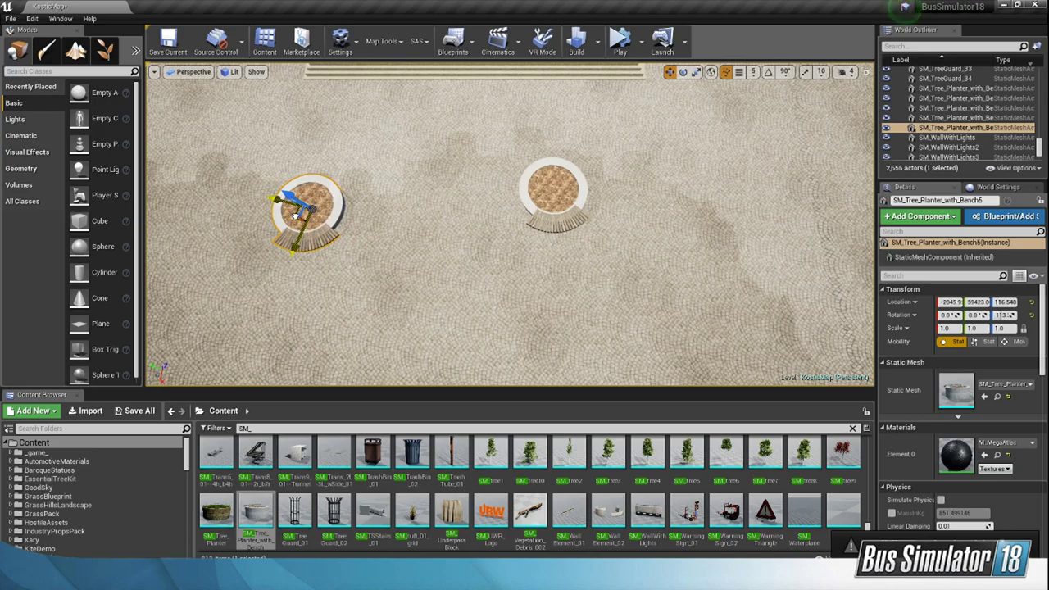
pyautogui.moveTo(510, 224); pyautogui.dragTo(450, 285, button='right')
pyautogui.press('s')
pyautogui.press('w')
pyautogui.press('s')
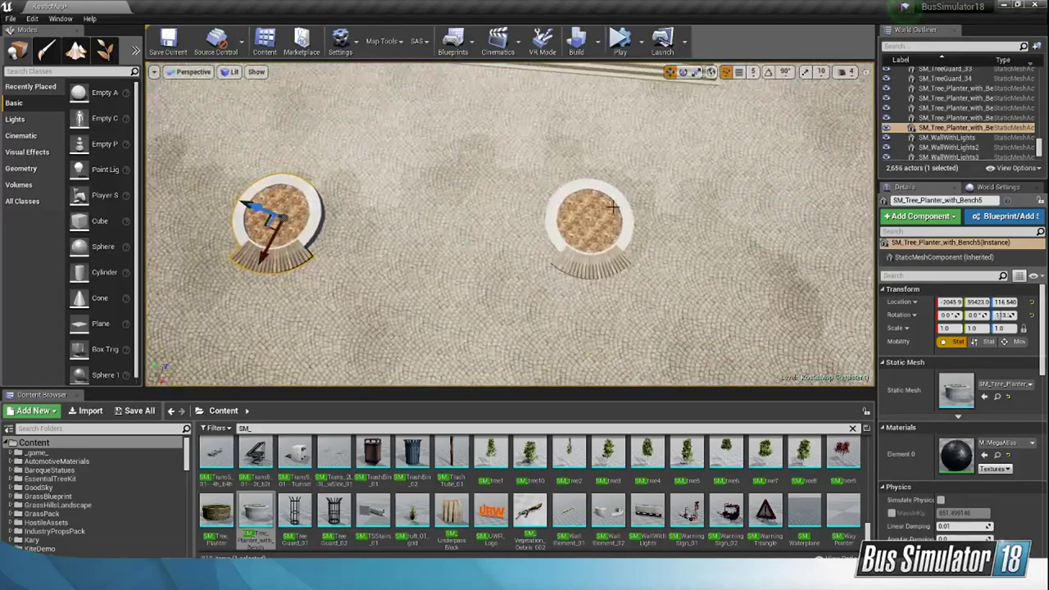
# Step: Try duplicating the first bench planter to a spot right beside the second one and delete the copy
pyautogui.click(315, 220)
pyautogui.click(588, 225)
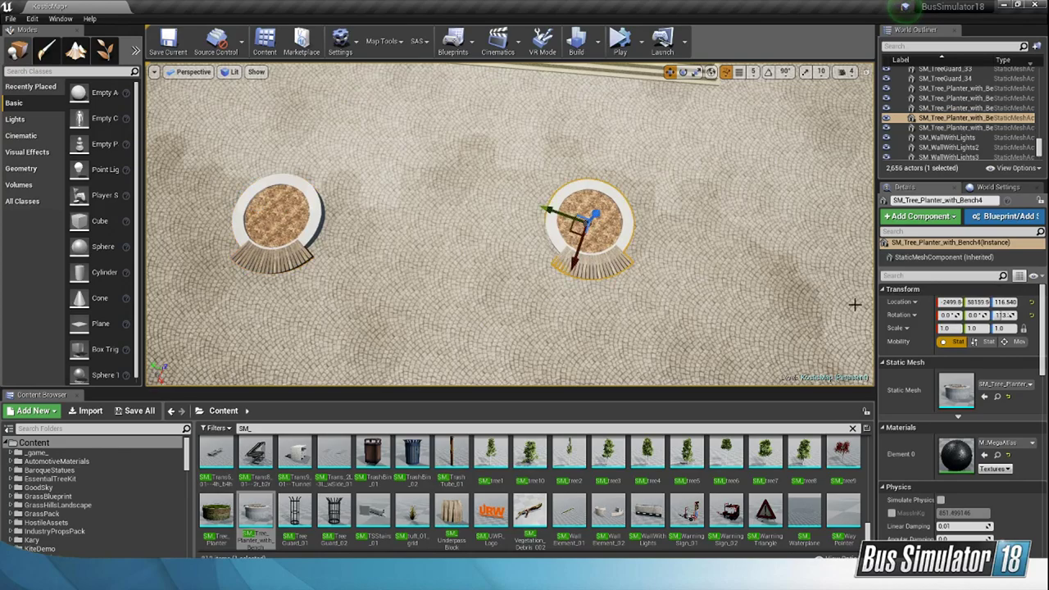
pyautogui.moveTo(635, 240); pyautogui.dragTo(546, 322, button='right')
pyautogui.press('w')
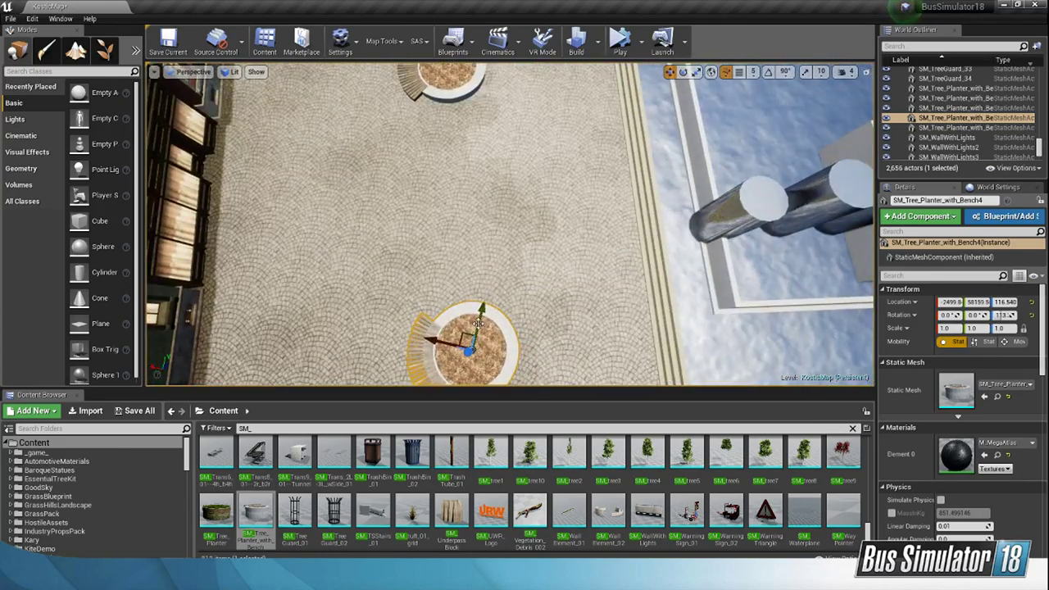
pyautogui.keyDown('alt'); pyautogui.moveTo(479, 324); pyautogui.dragTo(546, 75); pyautogui.keyUp('alt')
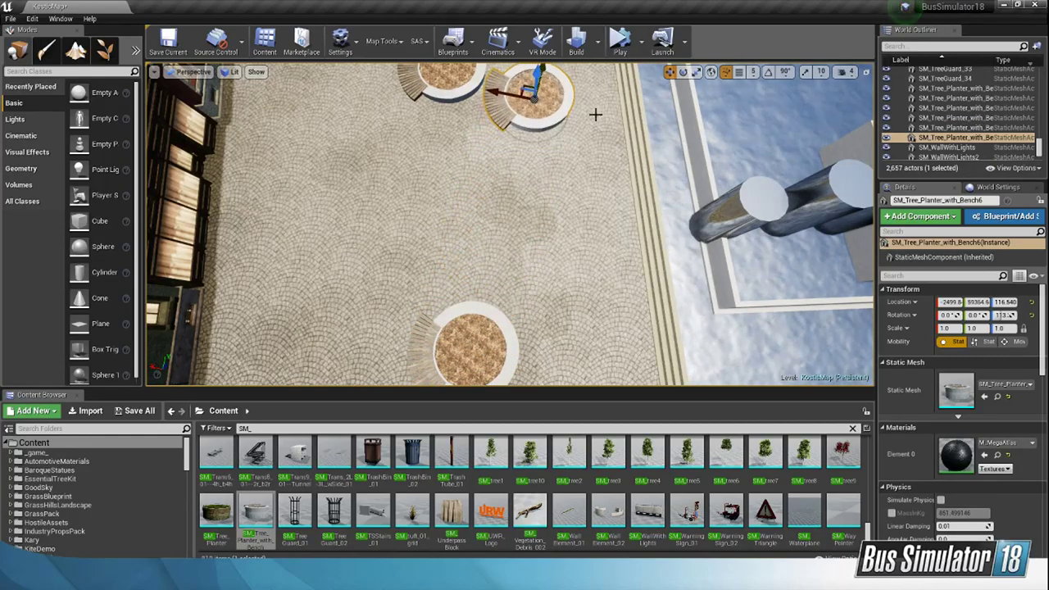
pyautogui.press('f')
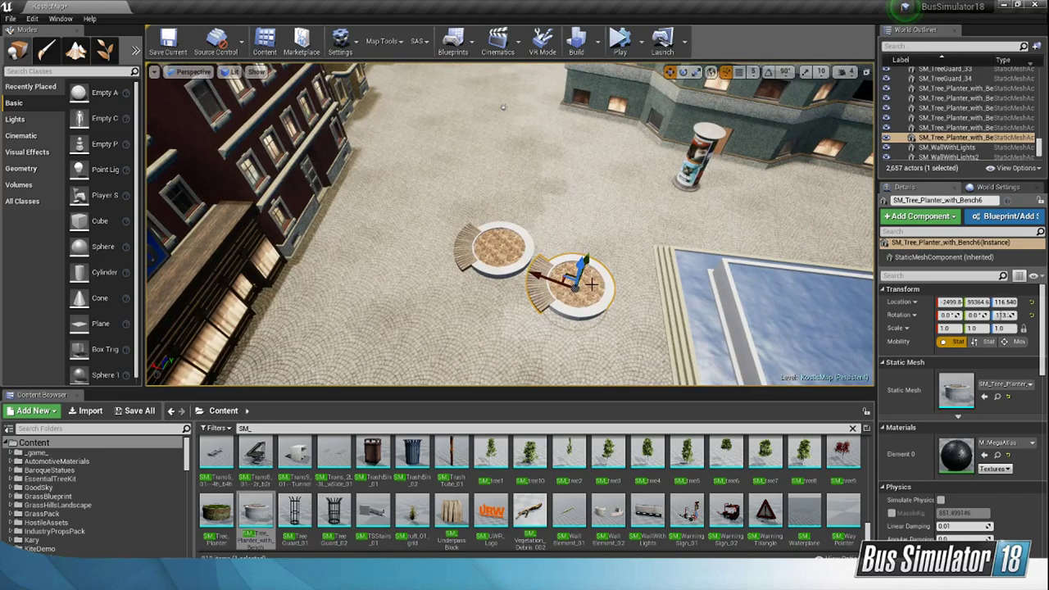
pyautogui.press('Delete')
# Step: Continue the planter row down the street with two more copies, at about X -1547, Y 60683 and X -965, Y 61990
pyautogui.moveTo(591, 285); pyautogui.dragTo(758, 373, button='right')
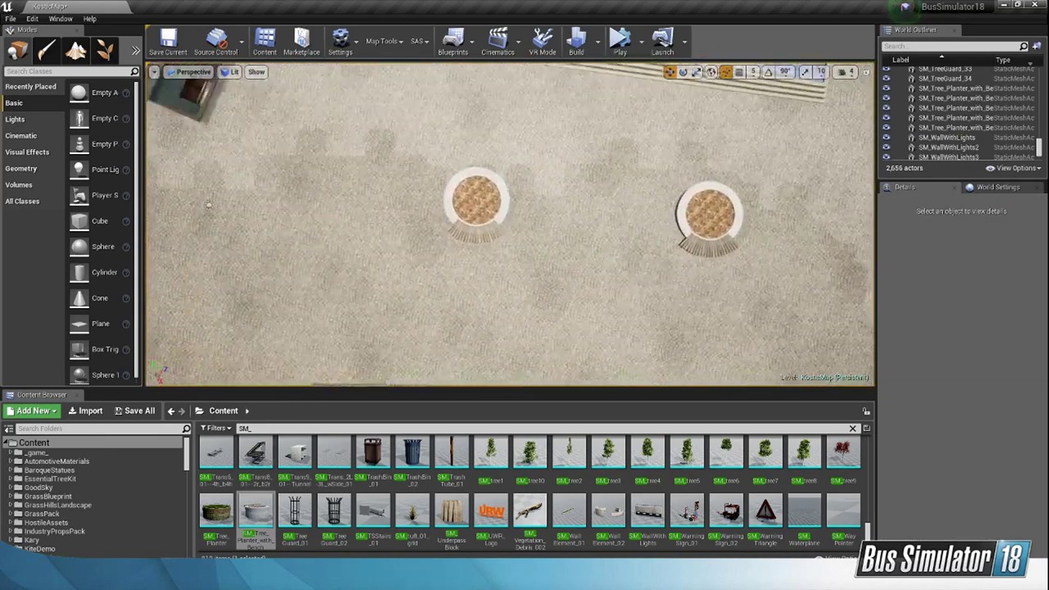
pyautogui.moveTo(655, 280); pyautogui.dragTo(645, 276, button='right')
pyautogui.click(653, 206)
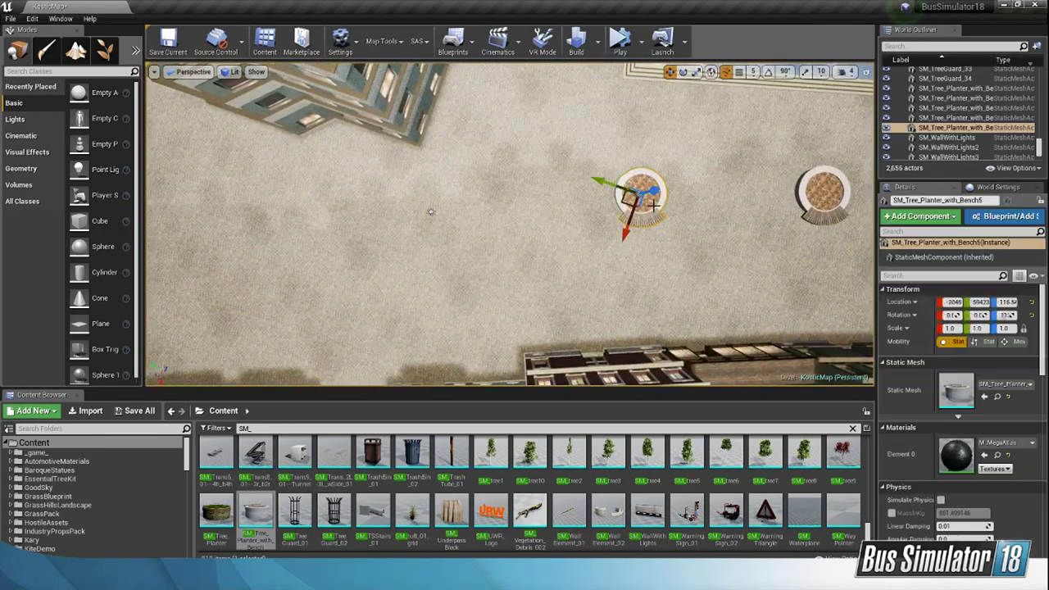
pyautogui.keyDown('alt'); pyautogui.moveTo(624, 201); pyautogui.dragTo(574, 205); pyautogui.keyUp('alt')
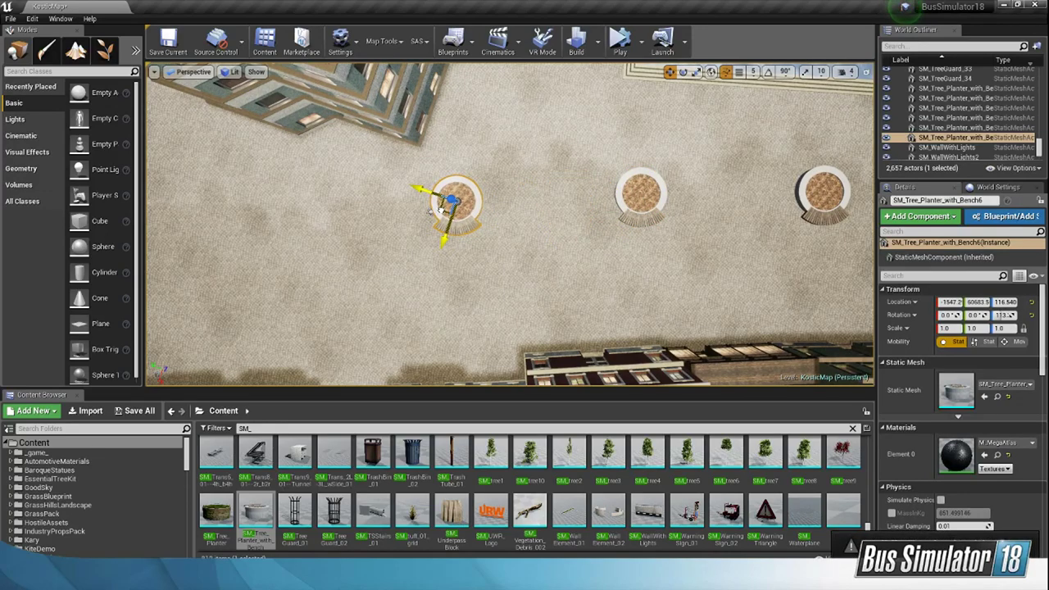
pyautogui.moveTo(468, 211); pyautogui.dragTo(451, 211, button='right')
pyautogui.keyDown('alt'); pyautogui.moveTo(659, 207); pyautogui.dragTo(519, 215); pyautogui.keyUp('alt')
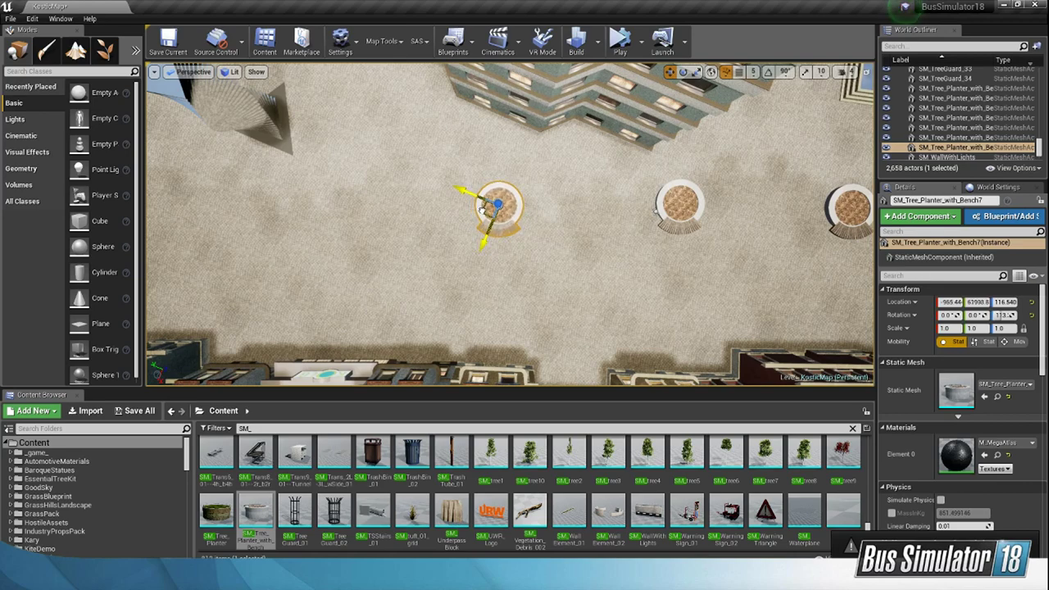
# Step: Duplicate the last bench planter farther down the pedestrian street, to about X -333, Y 63308
pyautogui.moveTo(481, 211); pyautogui.dragTo(485, 205, button='right')
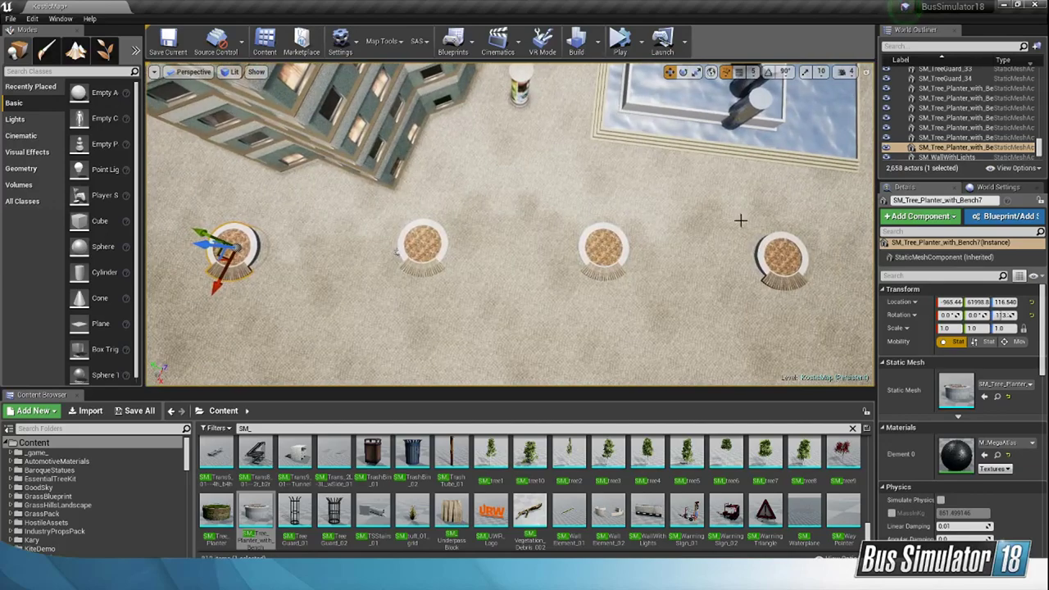
pyautogui.moveTo(740, 220); pyautogui.dragTo(724, 245, button='right')
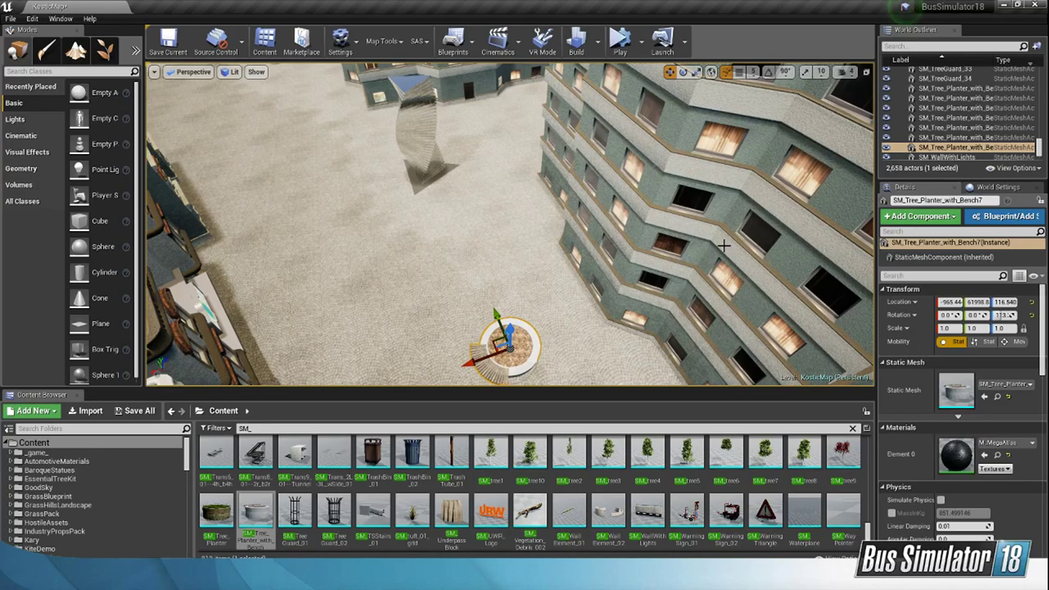
pyautogui.moveTo(793, 239); pyautogui.dragTo(789, 255, button='right')
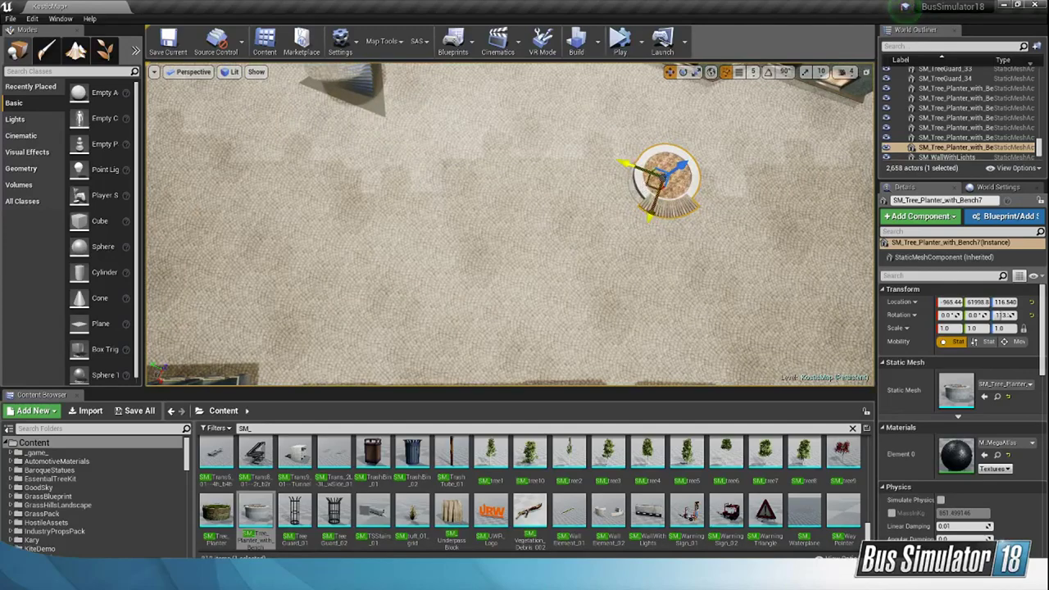
pyautogui.keyDown('alt'); pyautogui.moveTo(656, 176); pyautogui.dragTo(531, 176); pyautogui.keyUp('alt')
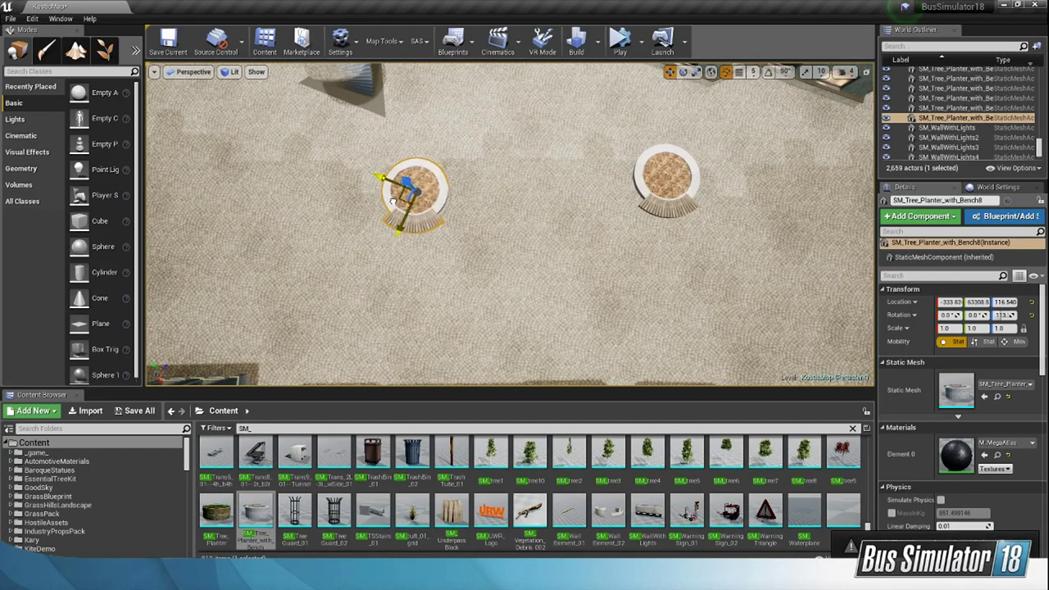
# Step: Extend the planter row with three more copies, adjusting the middle one to about X 677, Y 65555
pyautogui.moveTo(509, 223); pyautogui.dragTo(559, 268, button='right')
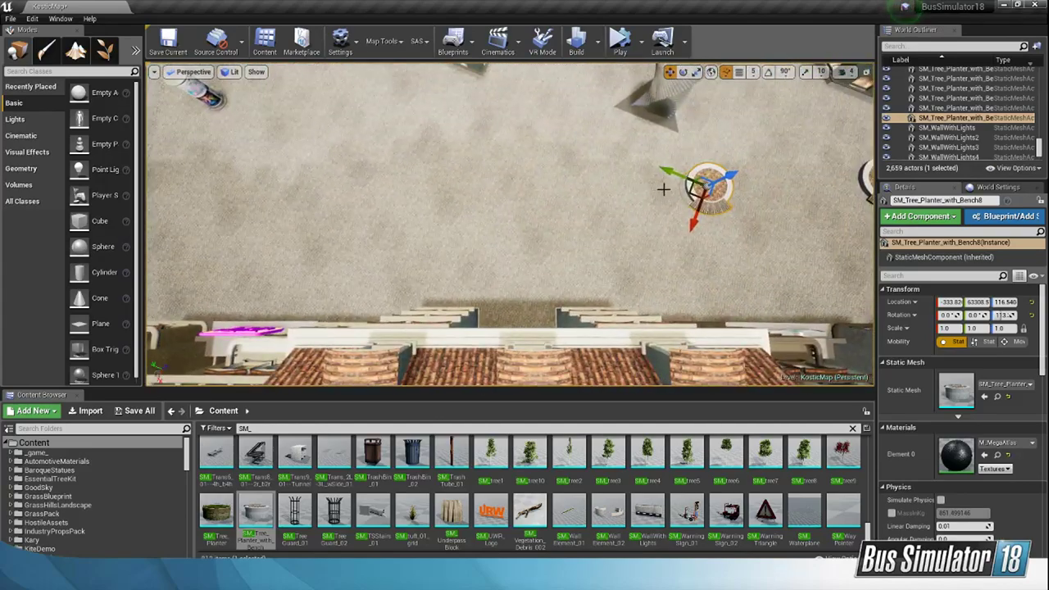
pyautogui.keyDown('alt'); pyautogui.moveTo(691, 190); pyautogui.dragTo(598, 198); pyautogui.keyUp('alt')
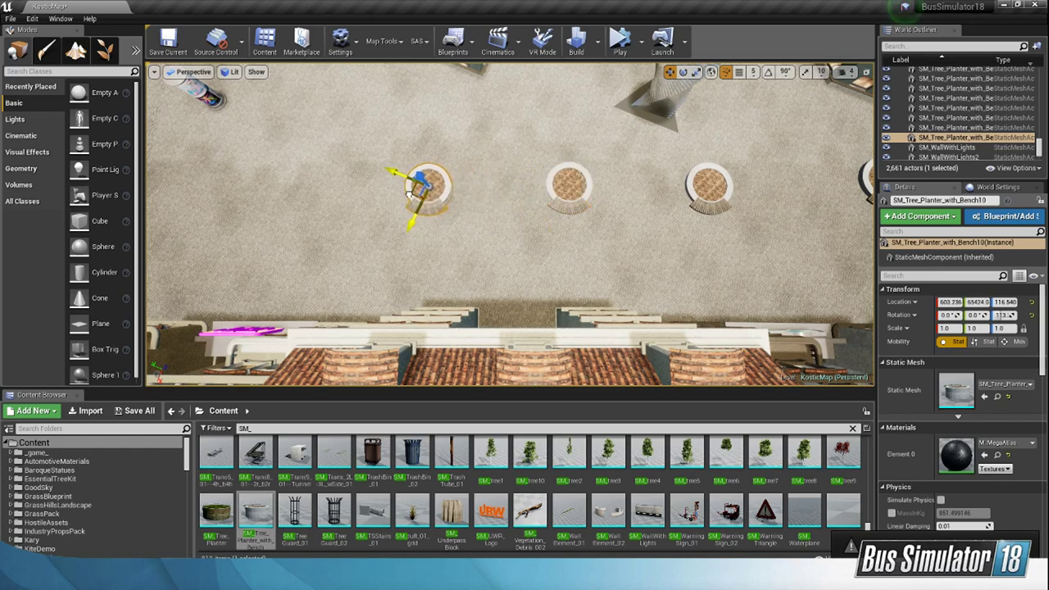
pyautogui.press('a')
pyautogui.moveTo(587, 224); pyautogui.dragTo(586, 223, button='right')
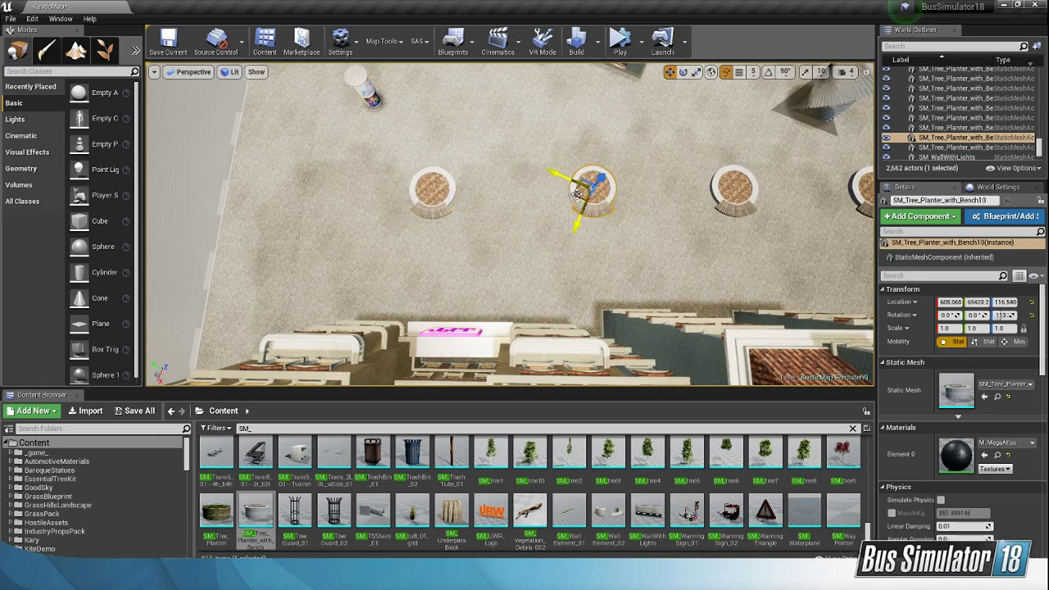
pyautogui.moveTo(559, 197); pyautogui.dragTo(611, 127, button='right')
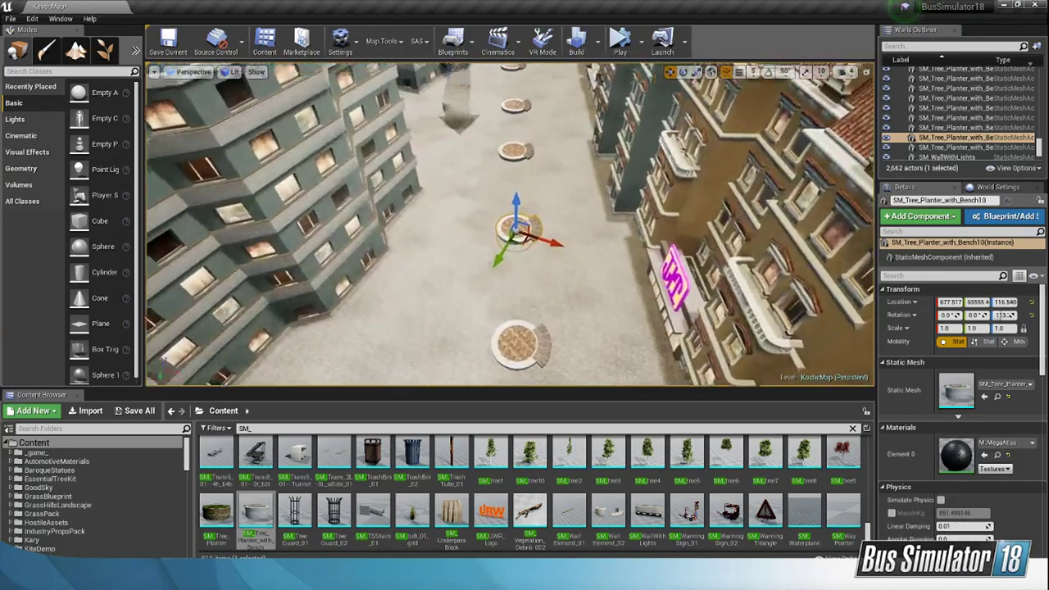
# Step: Select the multibranch tree in the round bed beyond the fountain and inspect it up close
pyautogui.moveTo(611, 127); pyautogui.dragTo(549, 140, button='right')
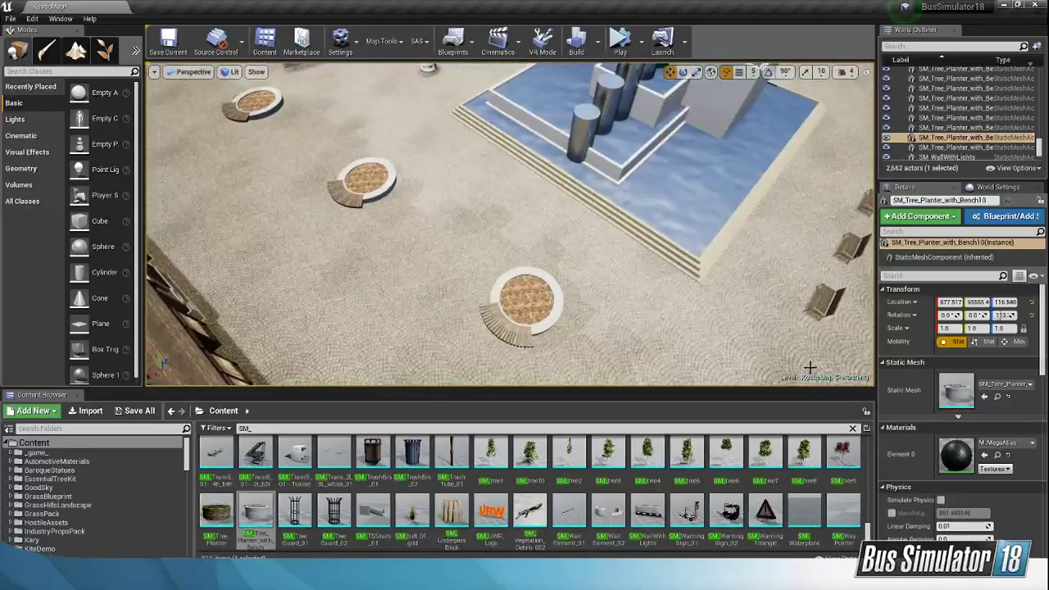
pyautogui.moveTo(669, 281); pyautogui.dragTo(686, 269, button='right')
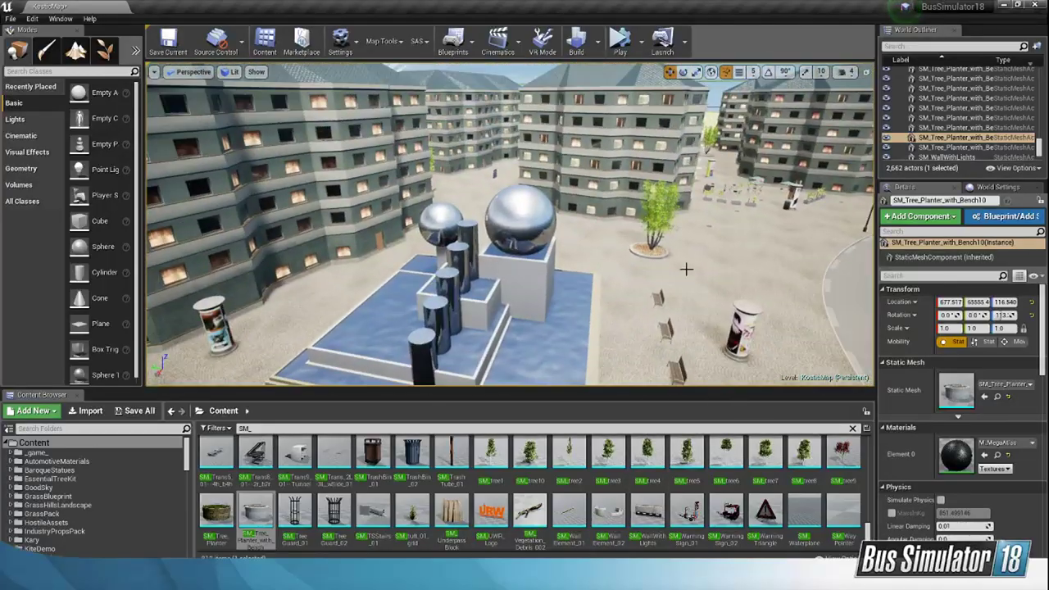
pyautogui.click(656, 216)
pyautogui.moveTo(656, 216); pyautogui.dragTo(709, 238, button='right')
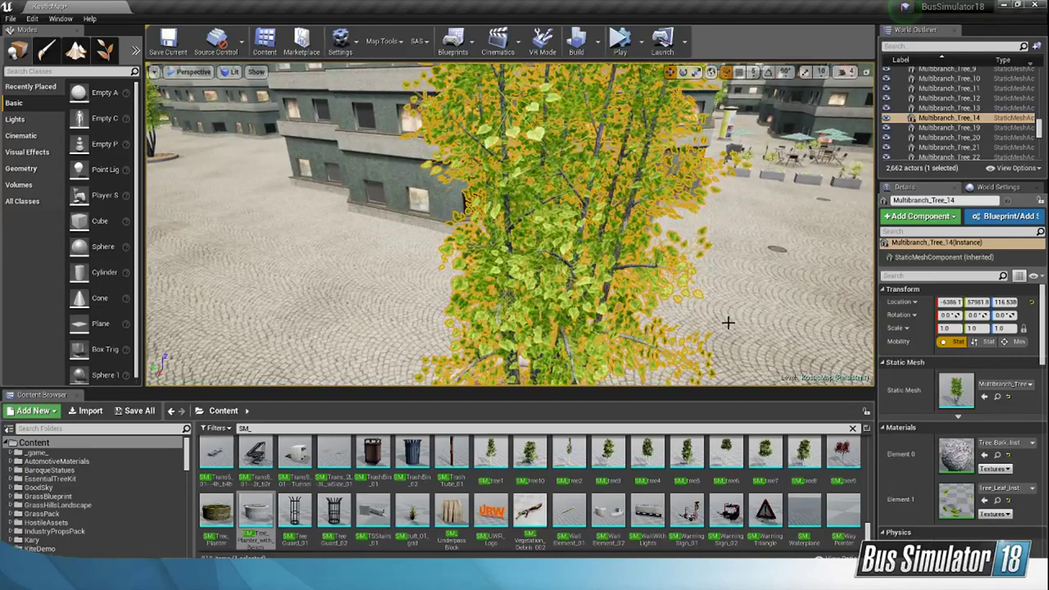
pyautogui.moveTo(728, 323); pyautogui.dragTo(438, 328, button='right')
# Step: Try placing the SM_tree5 mesh in the bench planter nearest the fountain and delete it
pyautogui.scroll(-3, 695, 452)
pyautogui.scroll(-3, 724, 463)
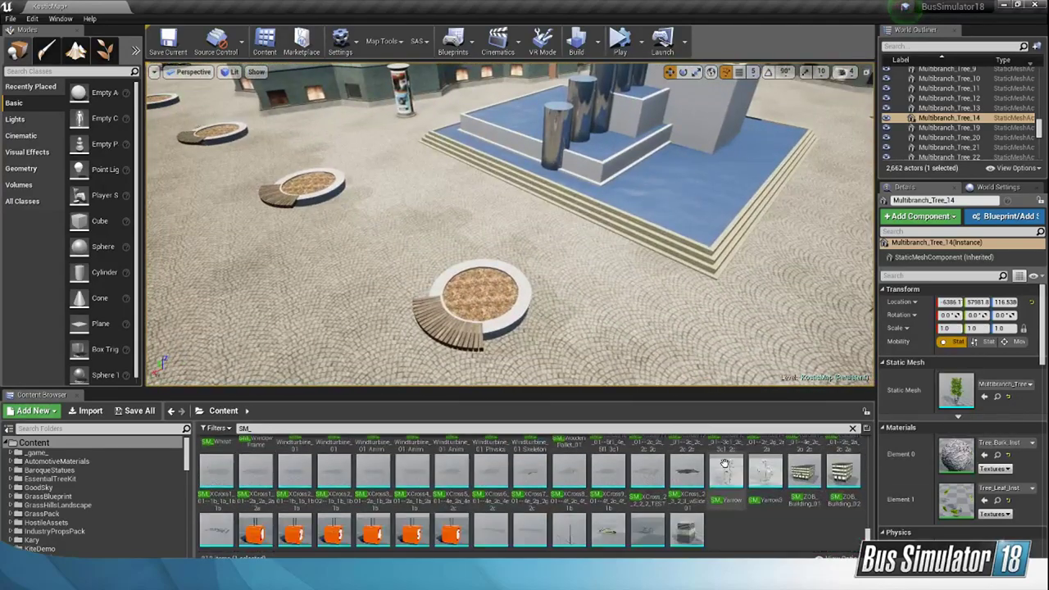
pyautogui.scroll(-8, 724, 463)
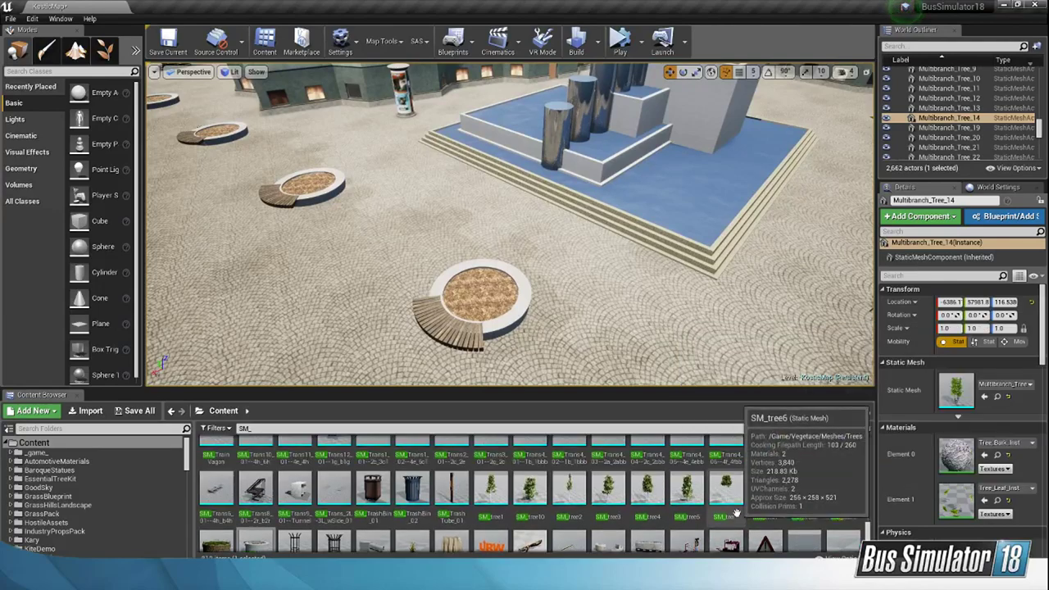
pyautogui.scroll(1, 736, 513)
pyautogui.moveTo(687, 505); pyautogui.dragTo(474, 307)
pyautogui.press('Delete')
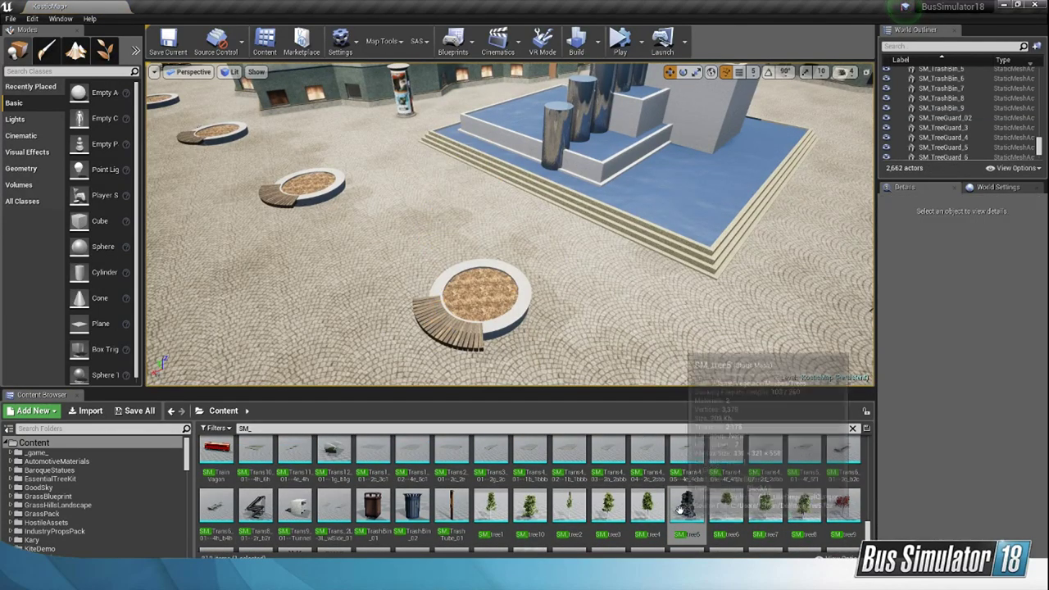
# Step: Browse the SM_ static meshes for vegetation that would suit the bench planters
pyautogui.scroll(10, 683, 509)
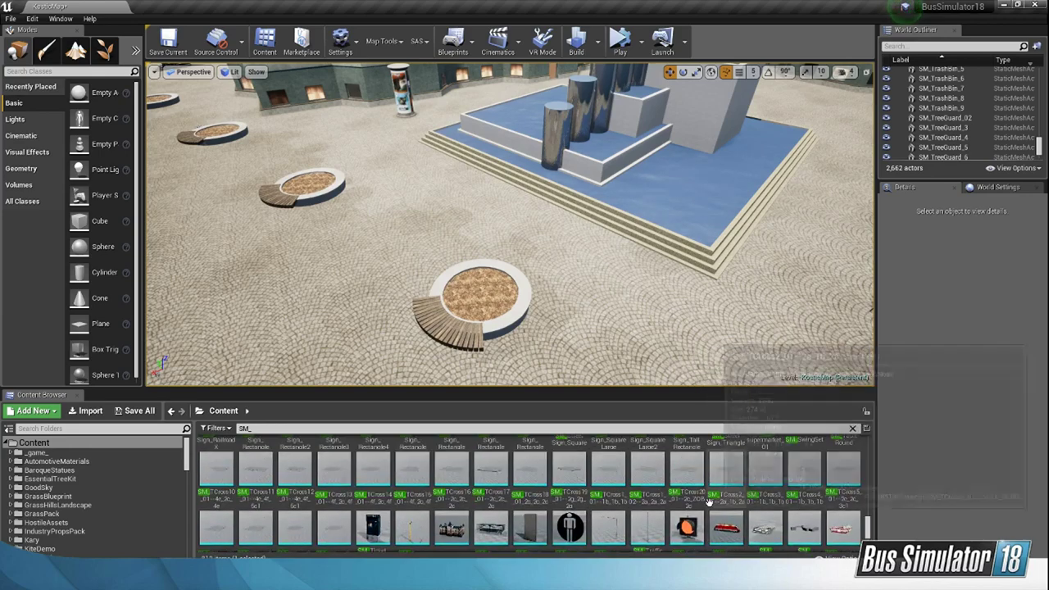
pyautogui.scroll(6, 708, 508)
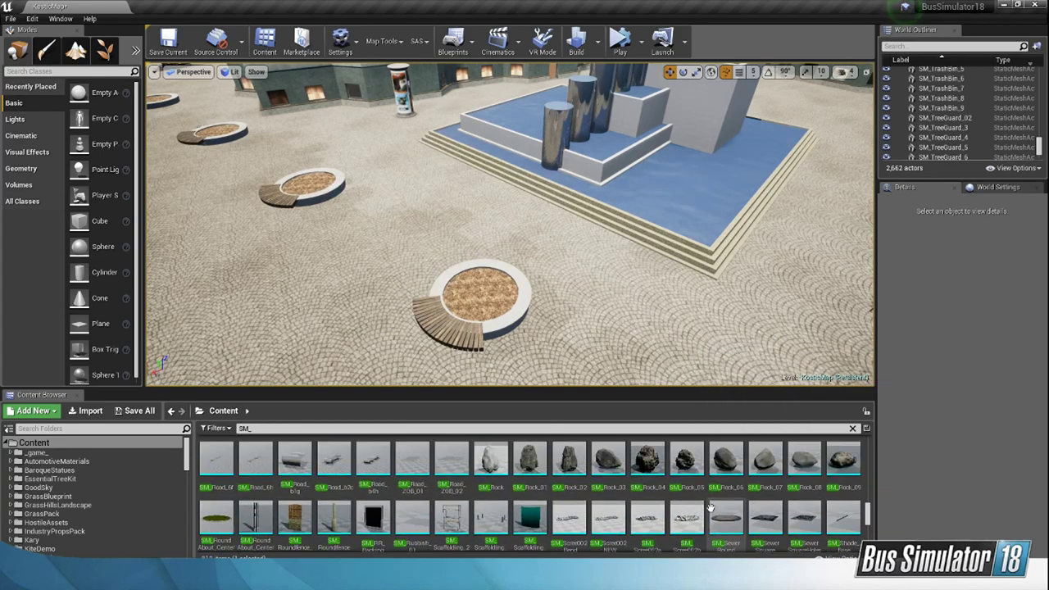
pyautogui.scroll(6, 707, 509)
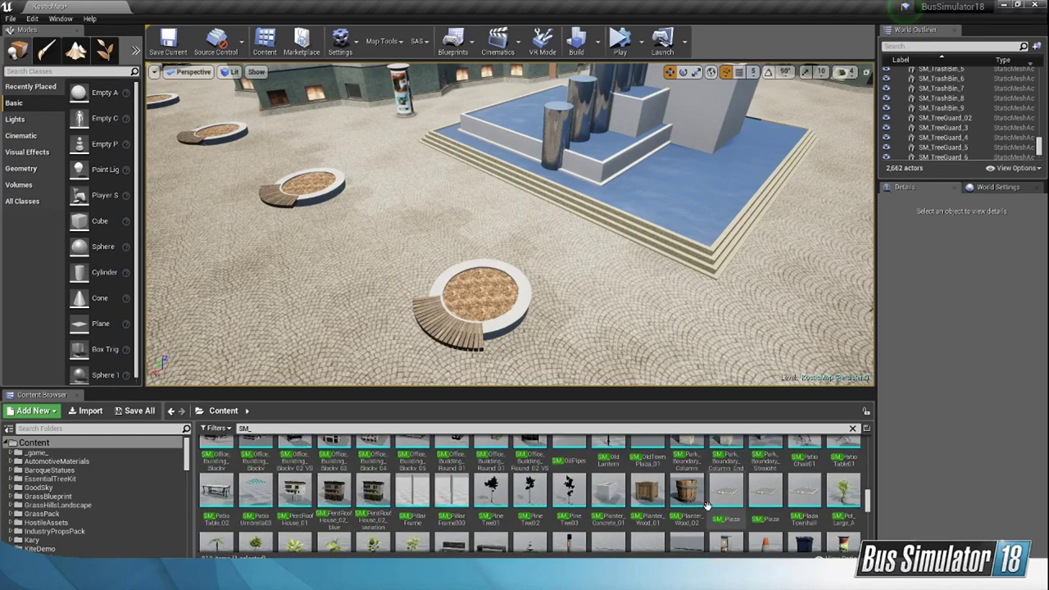
pyautogui.scroll(8, 708, 505)
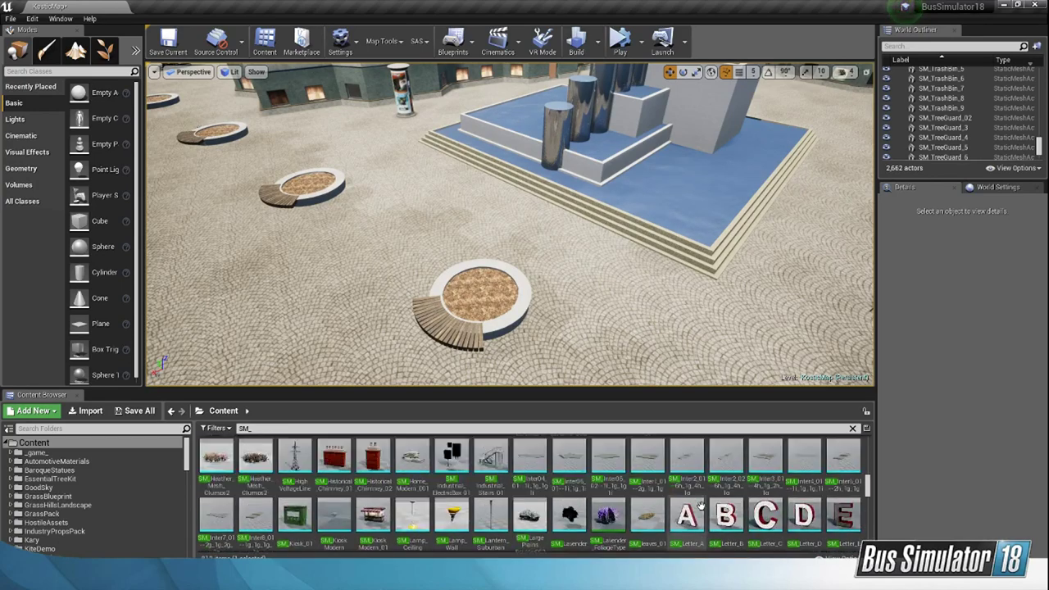
pyautogui.scroll(8, 701, 505)
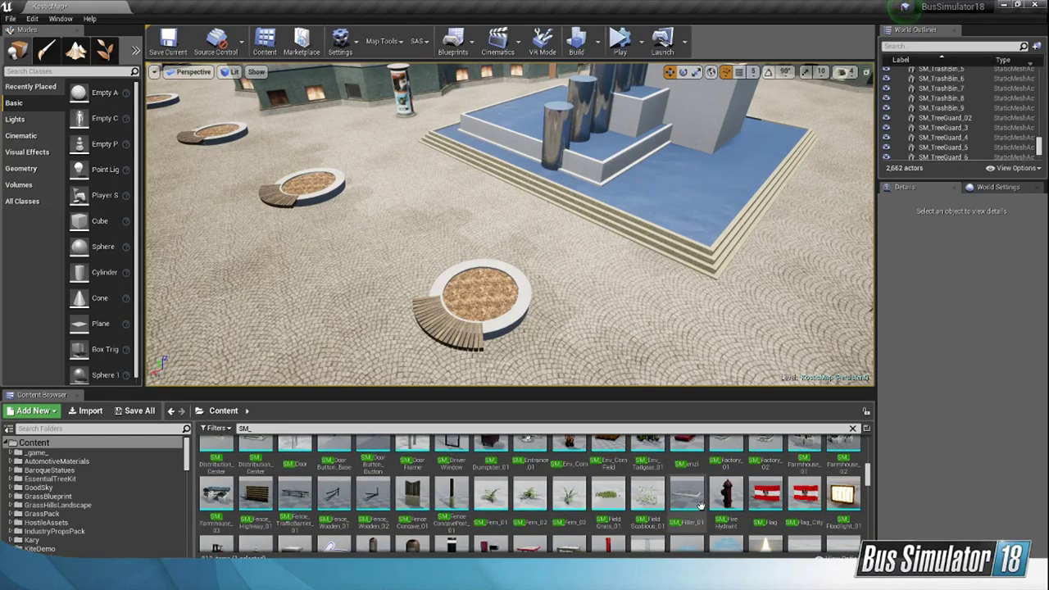
pyautogui.scroll(6, 701, 506)
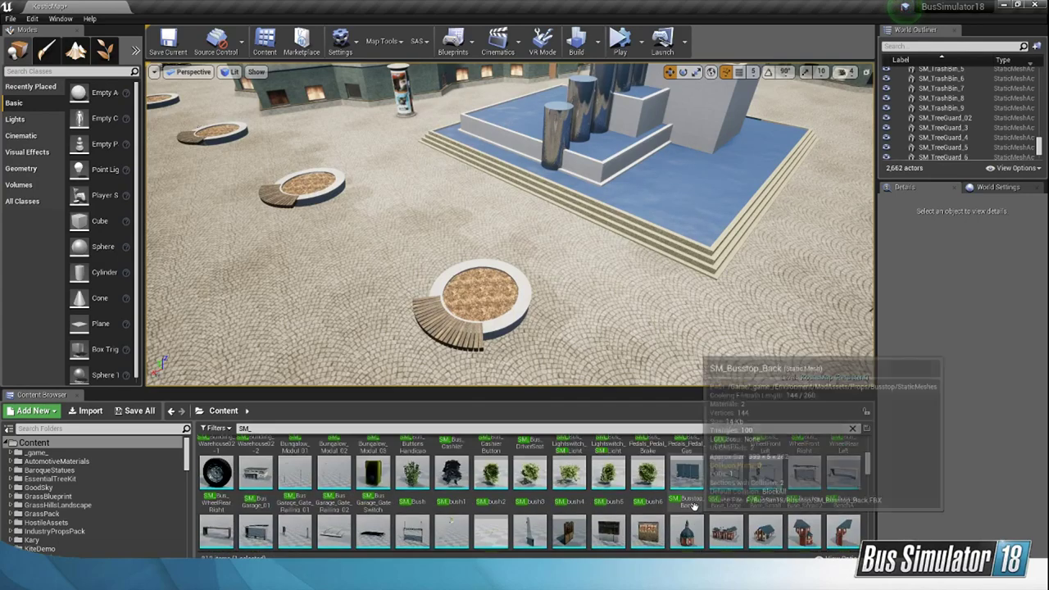
pyautogui.scroll(8, 686, 484)
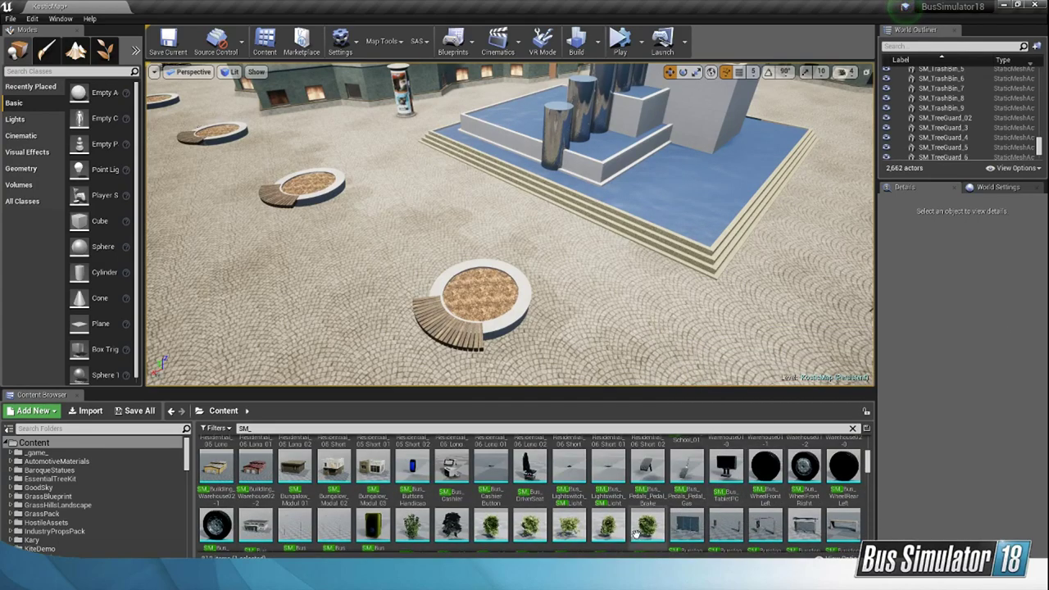
pyautogui.scroll(8, 746, 502)
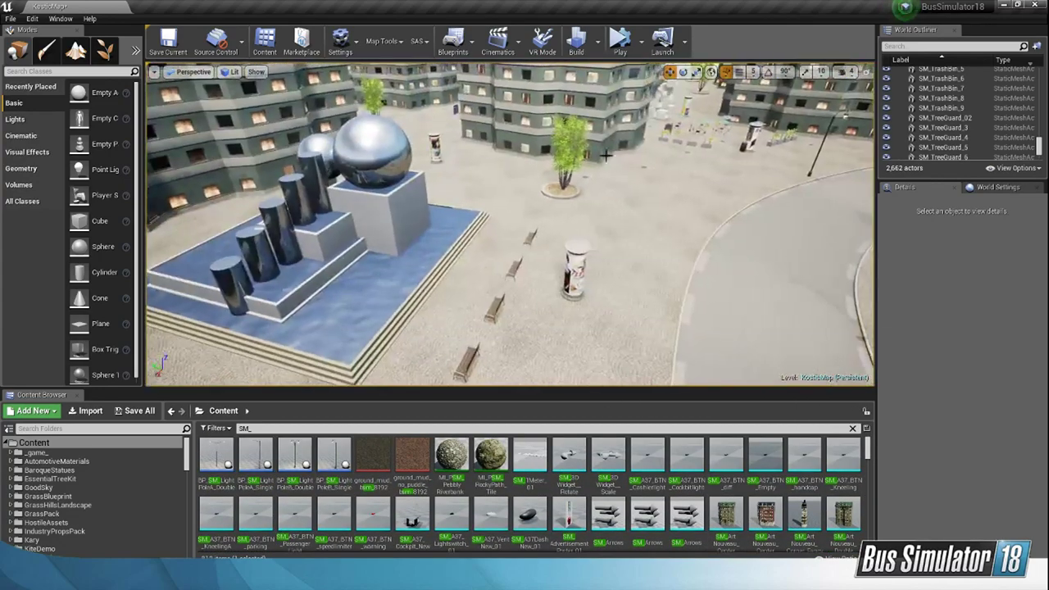
# Step: Select the oak beside the church to identify its asset, and search the project content for _BP
pyautogui.click(566, 162)
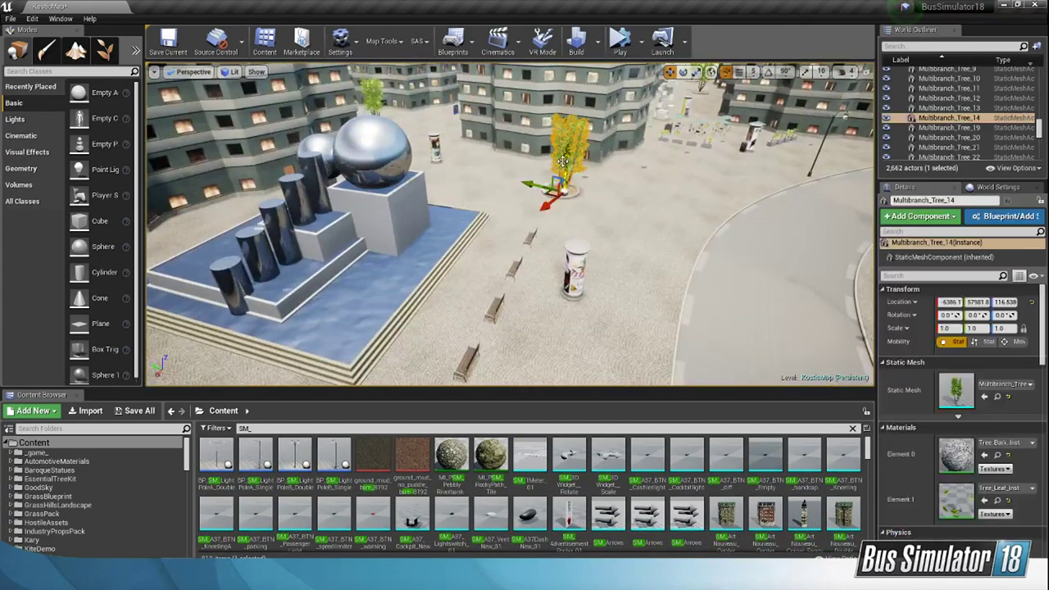
pyautogui.moveTo(552, 286); pyautogui.dragTo(655, 258, button='right')
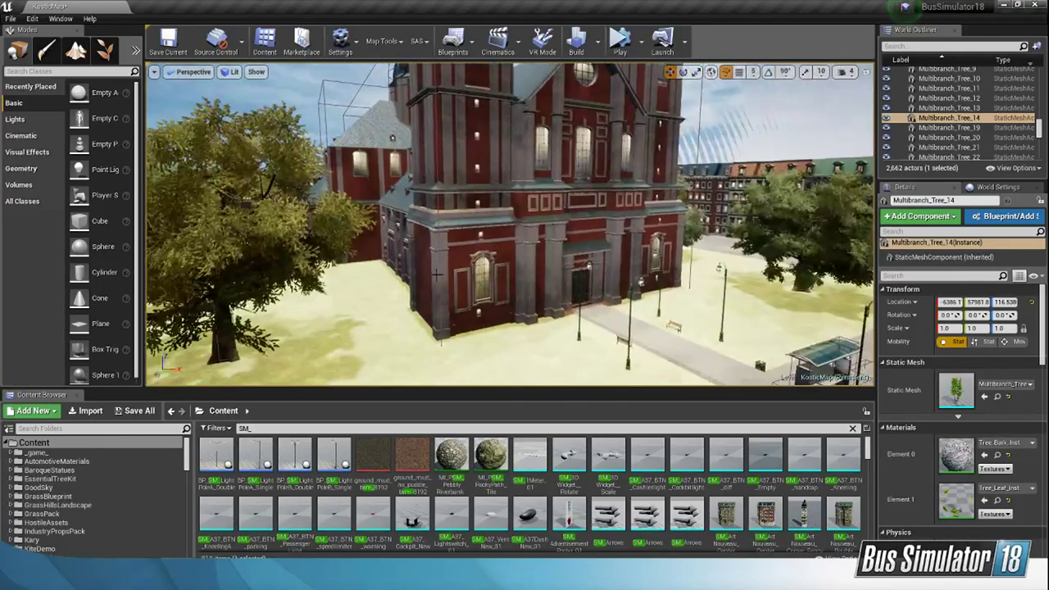
pyautogui.click(242, 282)
pyautogui.moveTo(242, 282); pyautogui.dragTo(168, 282, button='right')
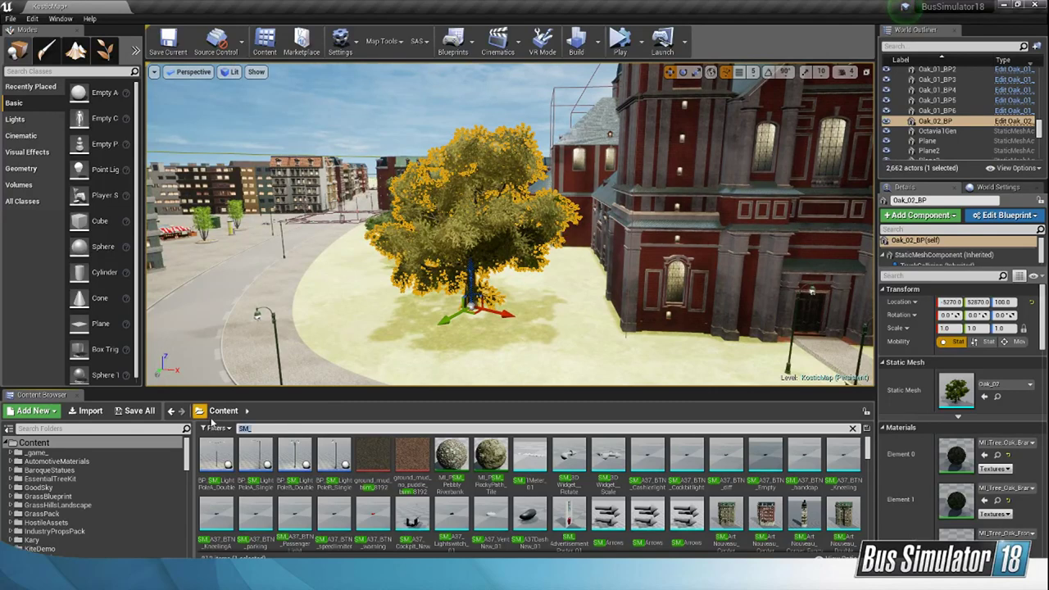
pyautogui.press('BackSpace')
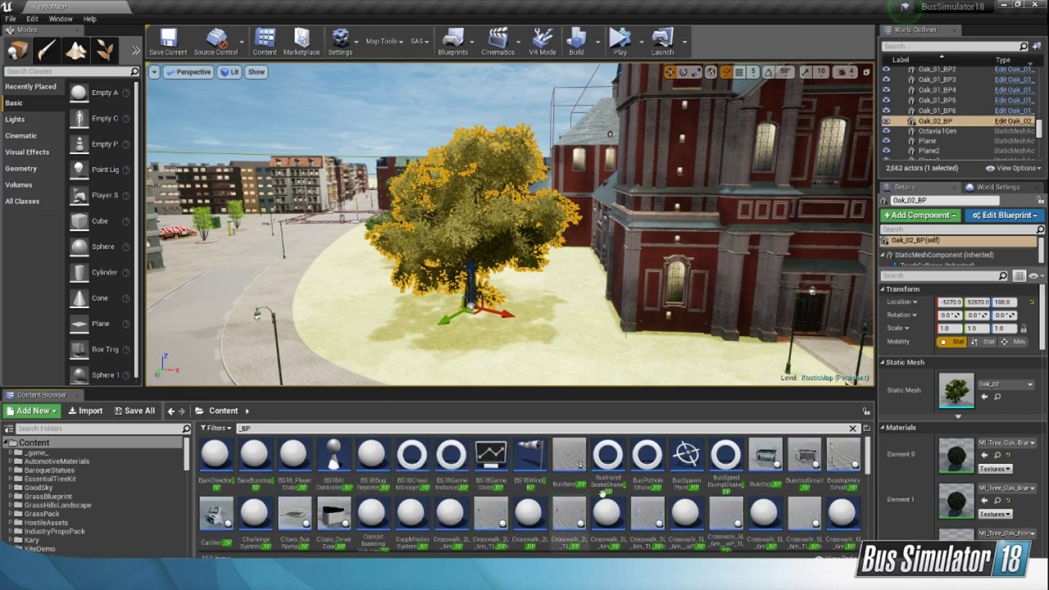
# Step: Try Maple_01_BP and Poplar_Planter_01_BP at the bench planter nearest the fountain, deleting each tree after its trial
pyautogui.scroll(-5, 783, 489)
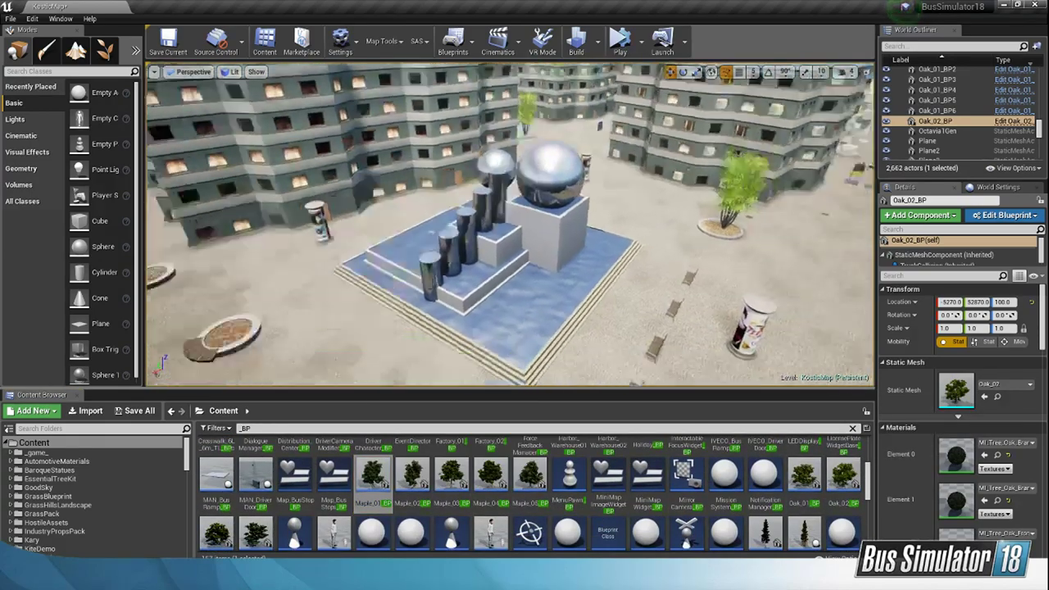
pyautogui.moveTo(375, 482); pyautogui.dragTo(428, 288)
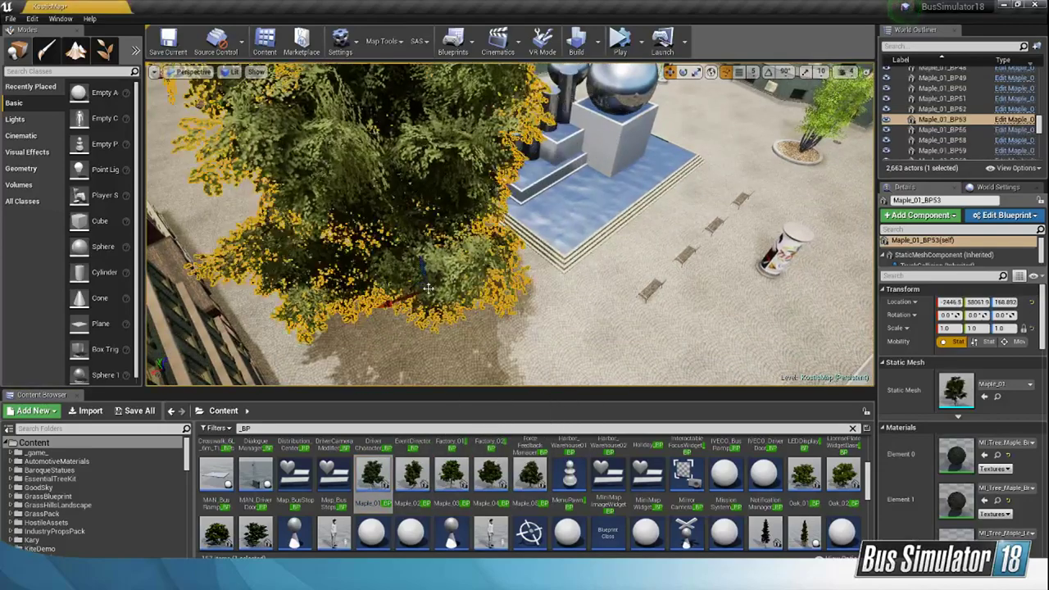
pyautogui.press('Delete')
pyautogui.scroll(-3, 783, 459)
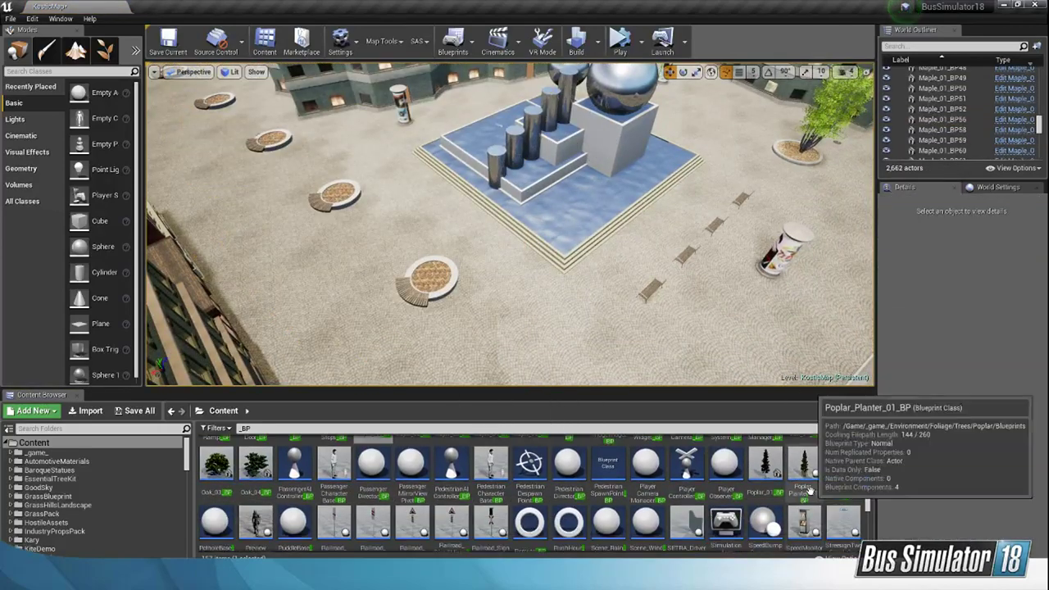
pyautogui.moveTo(799, 461); pyautogui.dragTo(476, 304)
pyautogui.press('Delete')
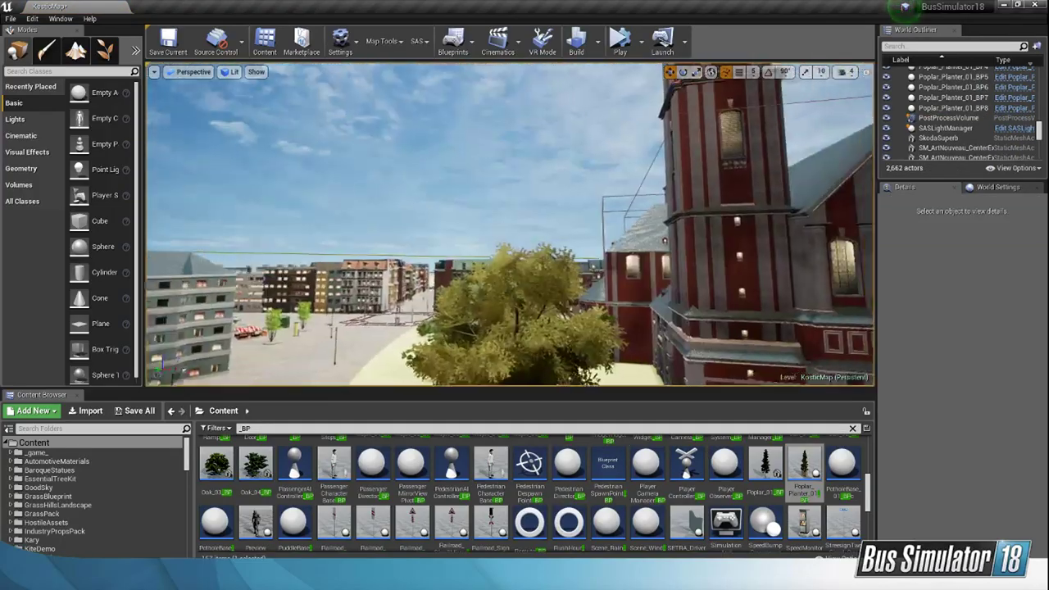
# Step: Open the Oak_04_BP blueprint and examine its tree in the 3D preview
pyautogui.moveTo(653, 320); pyautogui.dragTo(653, 319, button='right')
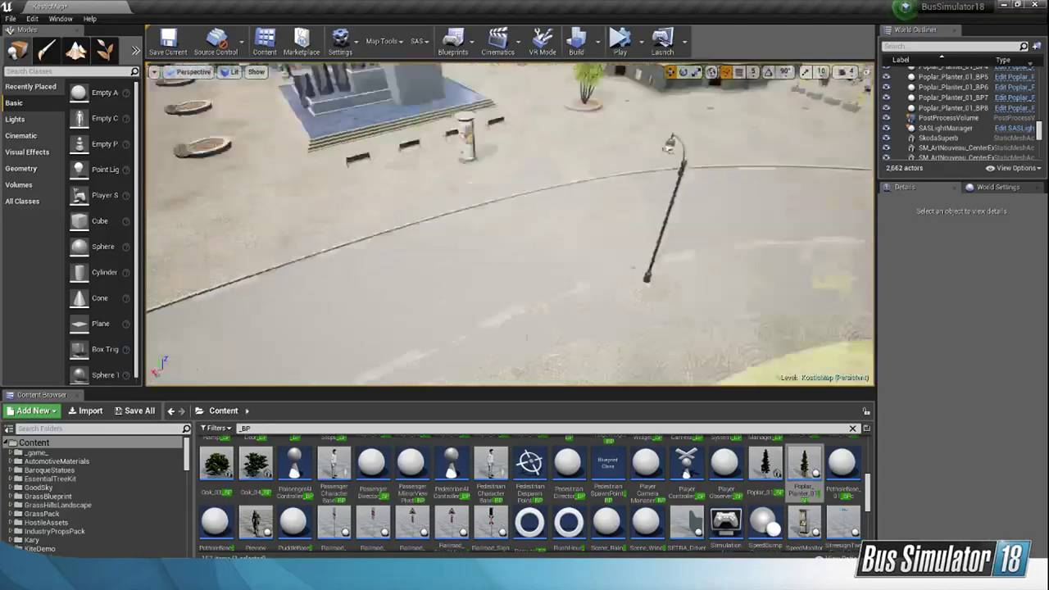
pyautogui.scroll(-6, 508, 328)
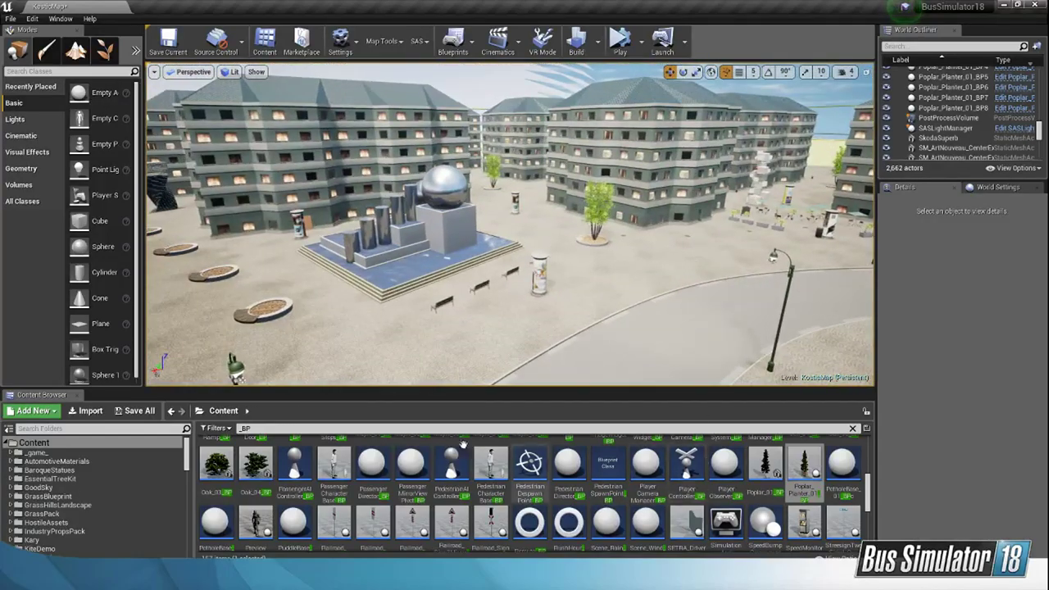
pyautogui.doubleClick(254, 464)
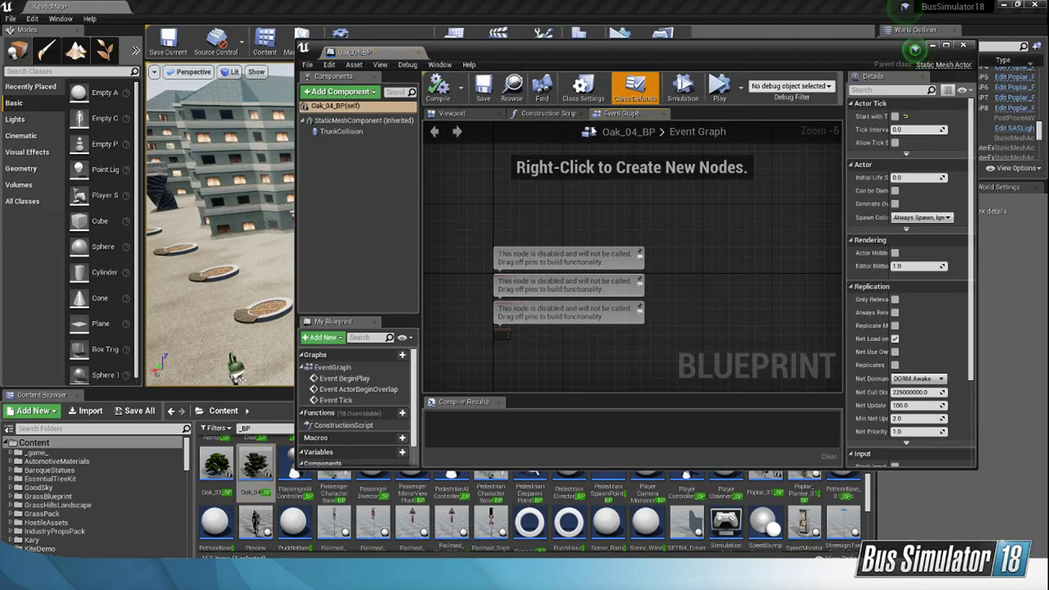
pyautogui.click(541, 113)
pyautogui.click(442, 114)
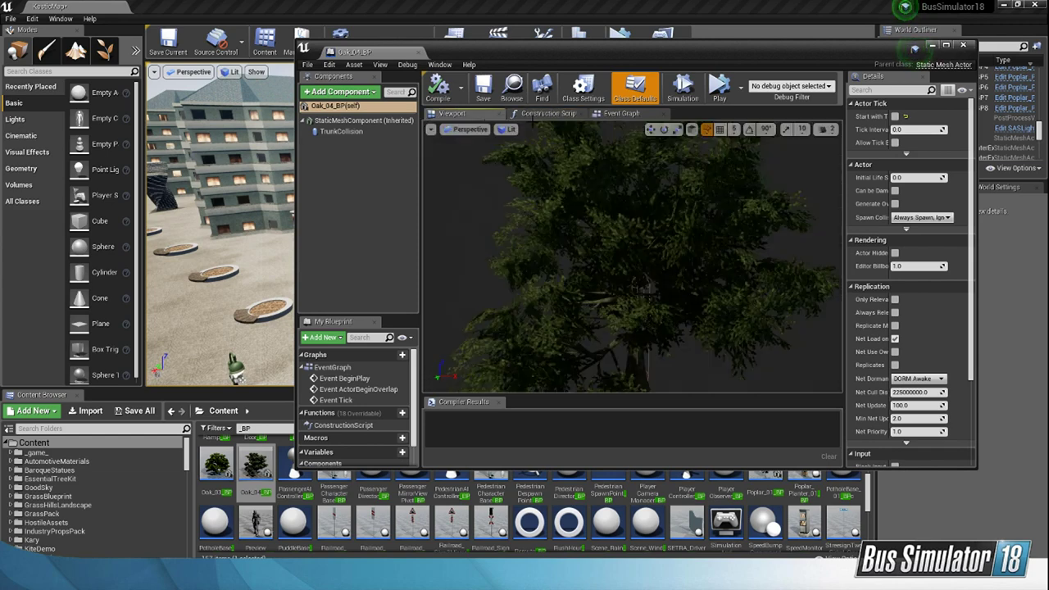
pyautogui.click(531, 116)
pyautogui.click(483, 116)
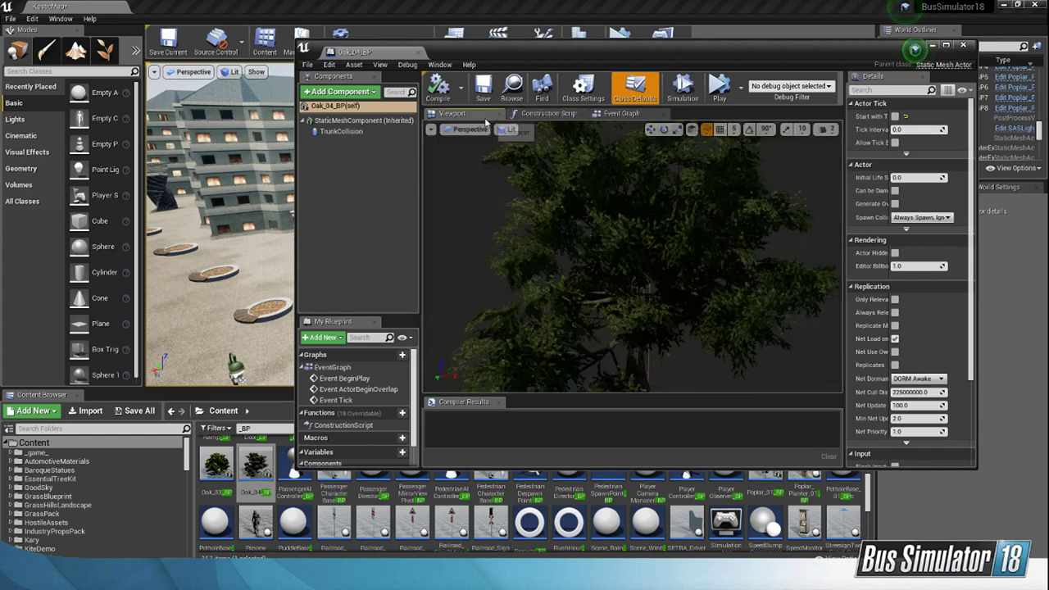
# Step: Examine the Oak_04_BP tree from further away in the blueprint preview and close the blueprint
pyautogui.scroll(4, 673, 381)
pyautogui.moveTo(632, 256); pyautogui.dragTo(660, 246, button='right')
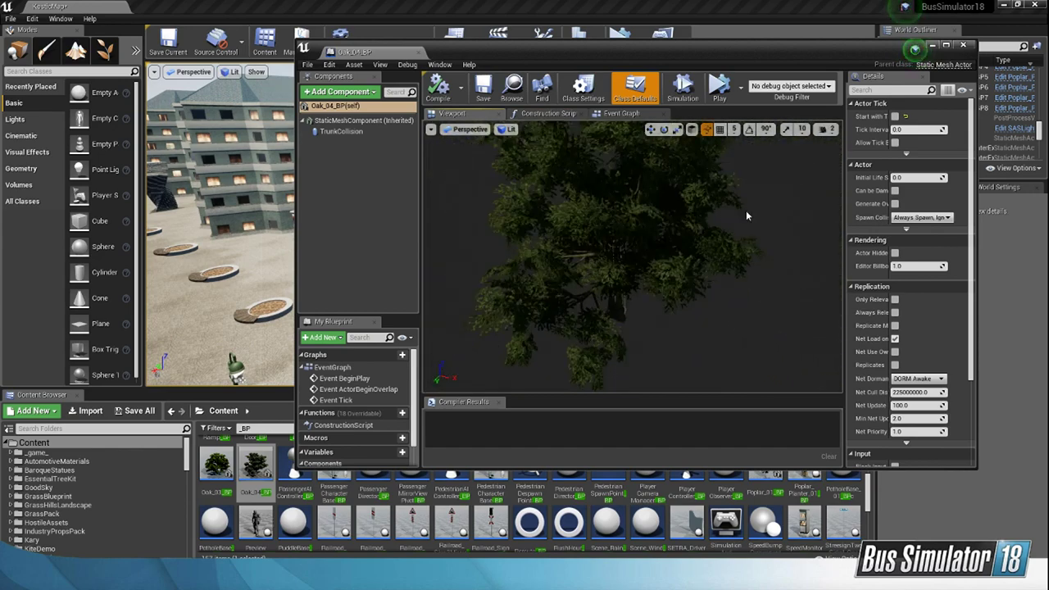
pyautogui.click(545, 114)
pyautogui.click(453, 113)
pyautogui.moveTo(632, 256)
pyautogui.mouseDown(button='right')
pyautogui.moveTo(633, 222)
pyautogui.moveTo(633, 237)
pyautogui.moveTo(667, 217)
pyautogui.moveTo(721, 278)
pyautogui.moveTo(639, 222)
pyautogui.mouseUp(button='right')
pyautogui.click(964, 46)
# Step: Place a Maple_05_BP tree in the bench planter nearest the fountain and scale it uniformly to 0.5
pyautogui.moveTo(532, 267)
pyautogui.mouseDown(button='right')
pyautogui.moveTo(531, 253)
pyautogui.moveTo(511, 244)
pyautogui.moveTo(526, 275)
pyautogui.mouseUp(button='right')
pyautogui.scroll(10, 782, 469)
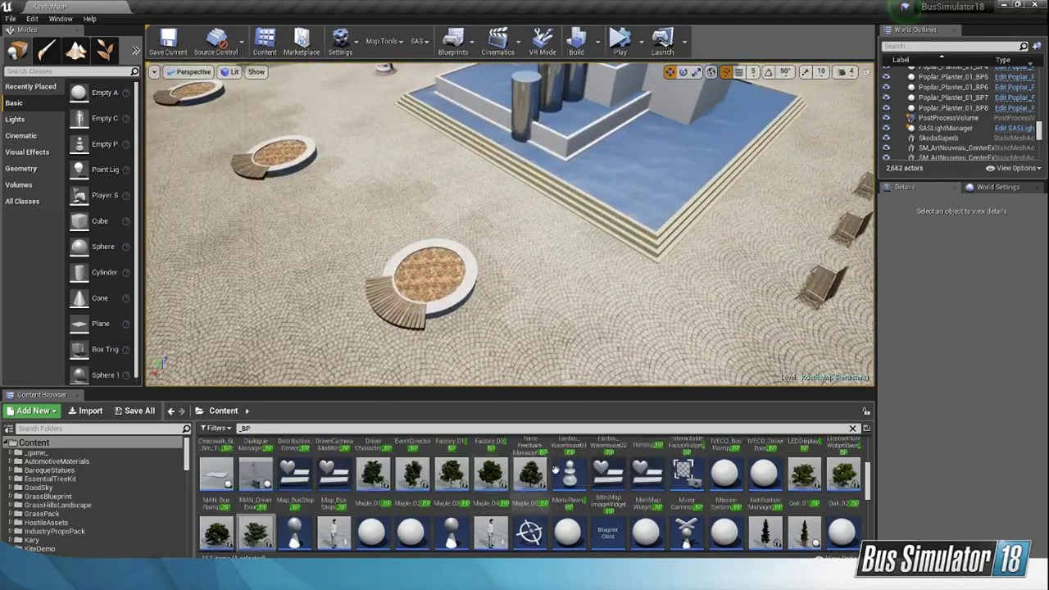
pyautogui.moveTo(611, 300)
pyautogui.mouseDown(button='right')
pyautogui.moveTo(565, 295)
pyautogui.moveTo(614, 300)
pyautogui.mouseUp(button='right')
pyautogui.scroll(-1, 647, 482)
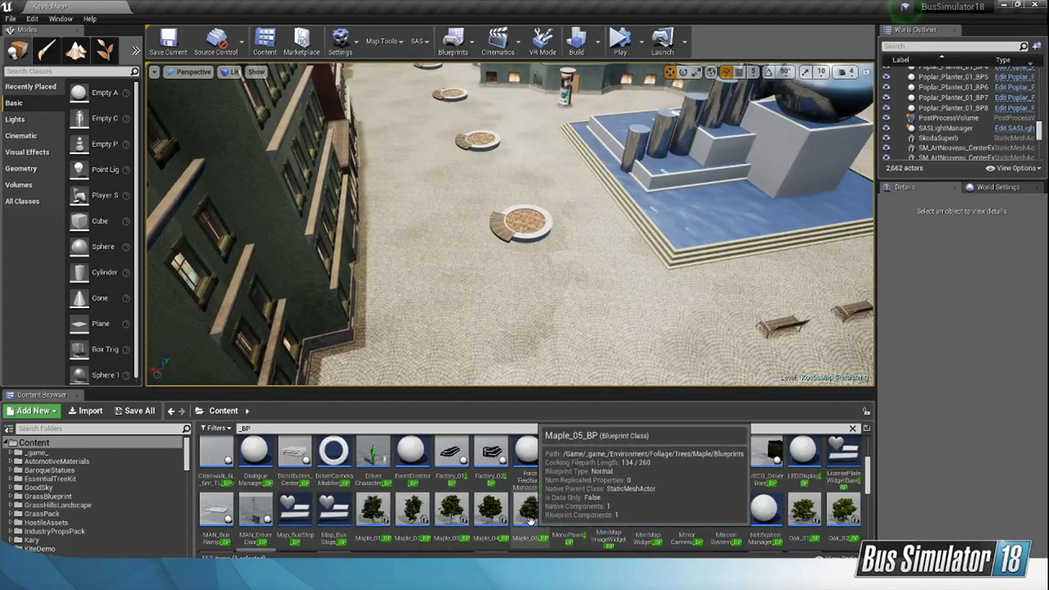
pyautogui.moveTo(530, 510); pyautogui.dragTo(516, 226)
pyautogui.press('f')
pyautogui.press('r')
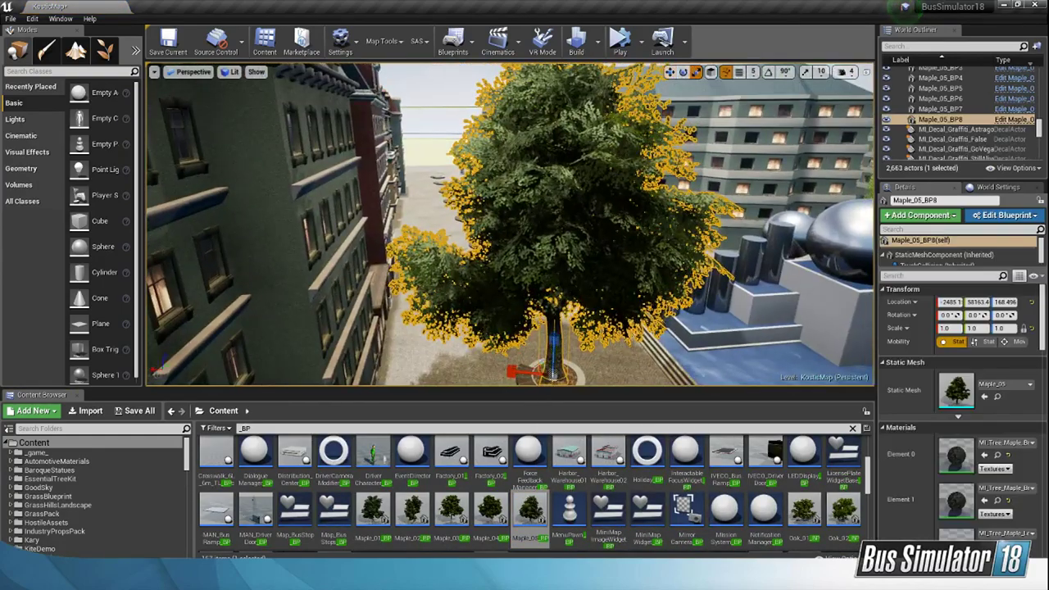
pyautogui.moveTo(517, 225); pyautogui.dragTo(689, 324, button='right')
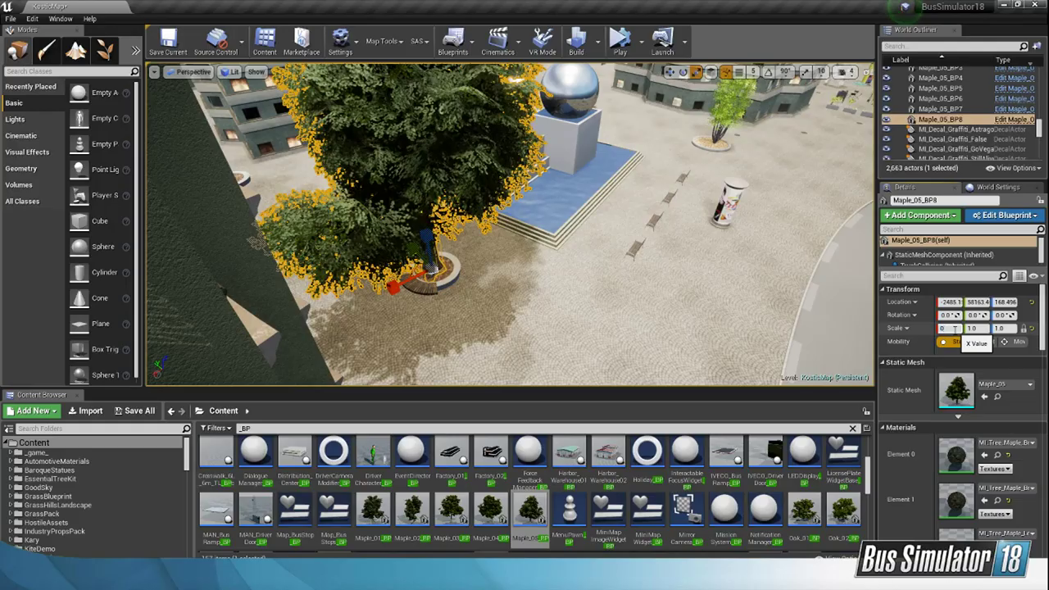
pyautogui.click(954, 330)
pyautogui.write('0.5')
pyautogui.press('Return')
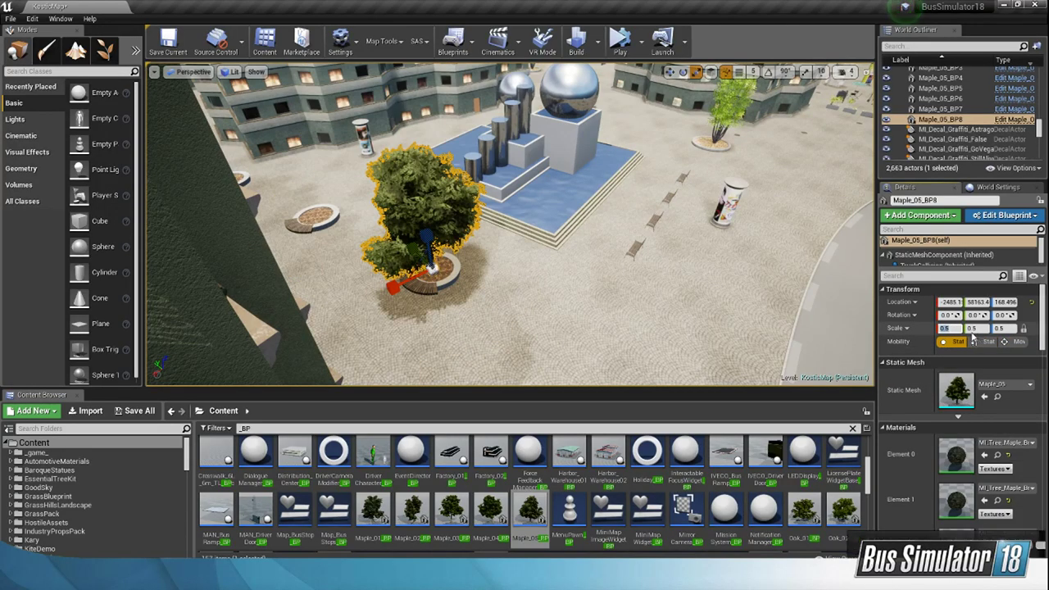
# Step: Reduce the Maple_05 tree's uniform scale to 0.4 and centre its trunk in the planter's soil
pyautogui.moveTo(737, 279); pyautogui.dragTo(693, 250, button='right')
pyautogui.moveTo(508, 246); pyautogui.dragTo(615, 258, button='right')
pyautogui.moveTo(557, 283); pyautogui.dragTo(393, 245, button='right')
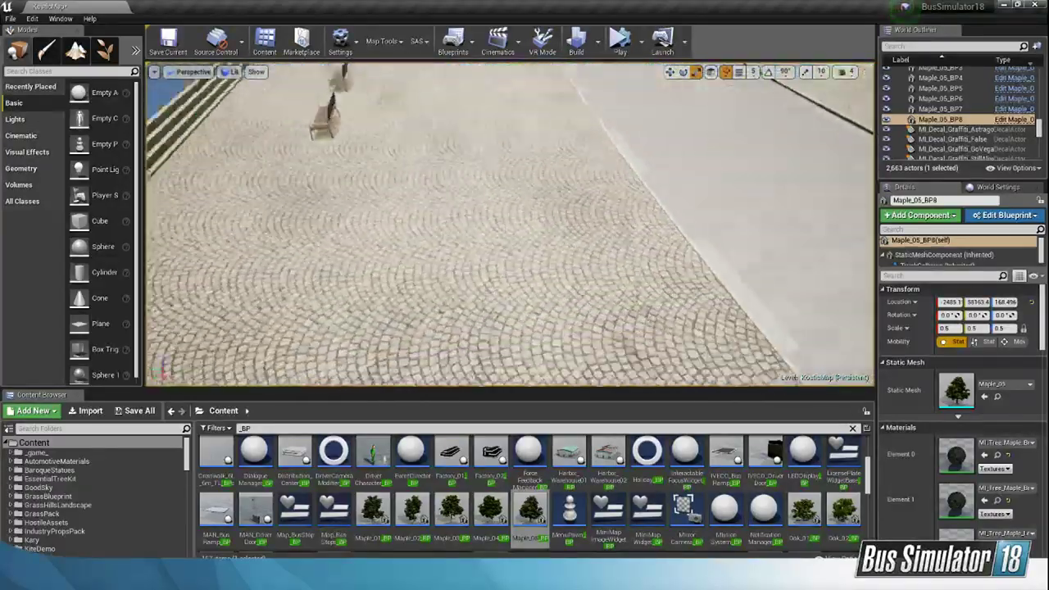
pyautogui.keyDown('alt'); pyautogui.moveTo(525, 246); pyautogui.dragTo(537, 251); pyautogui.keyUp('alt')
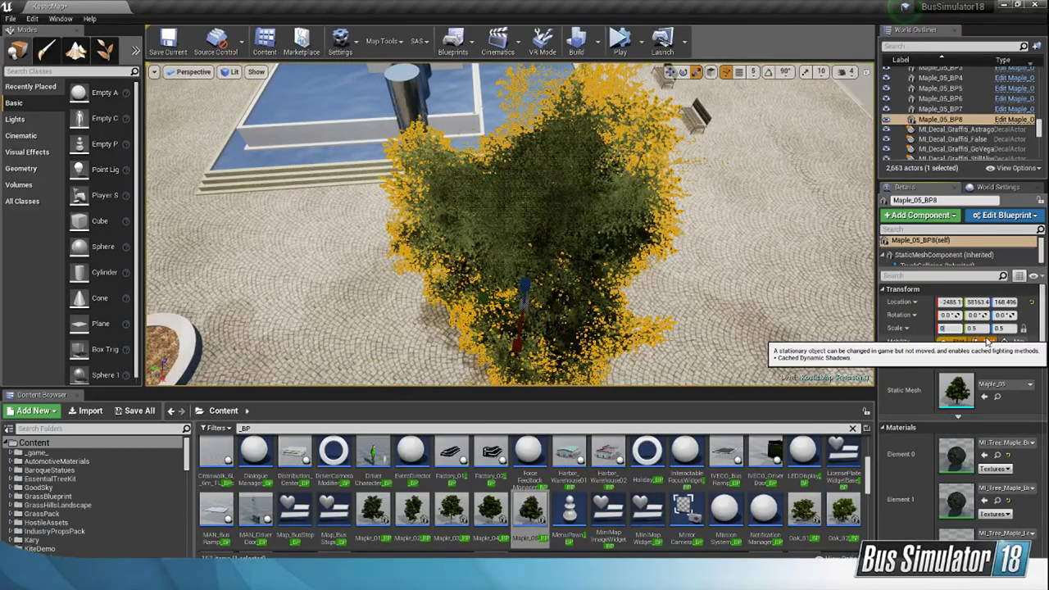
pyautogui.moveTo(714, 274); pyautogui.dragTo(787, 258, button='right')
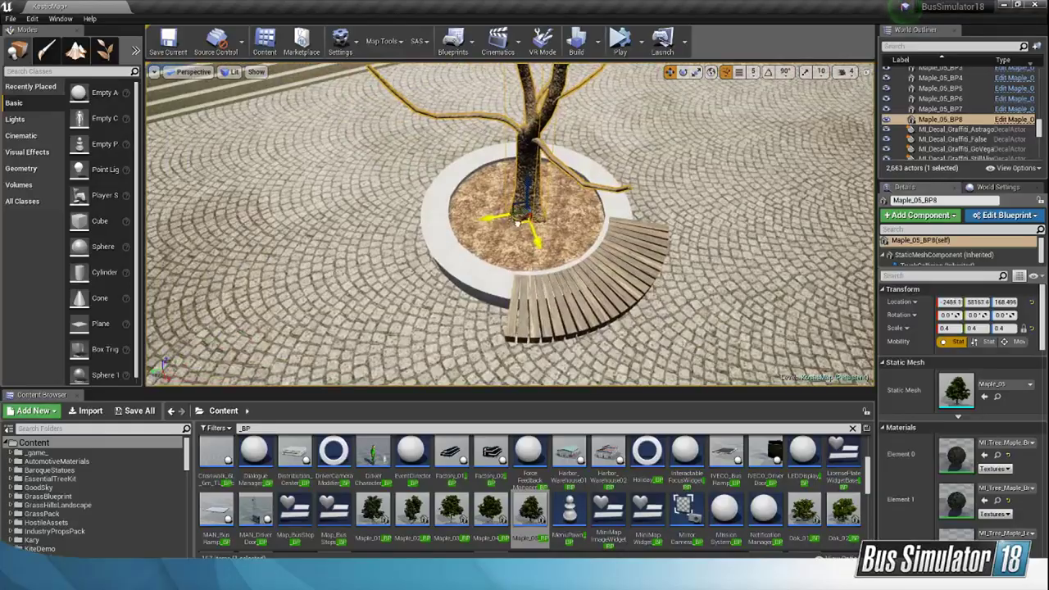
pyautogui.moveTo(518, 222); pyautogui.dragTo(517, 219)
pyautogui.moveTo(517, 220); pyautogui.dragTo(393, 219, button='right')
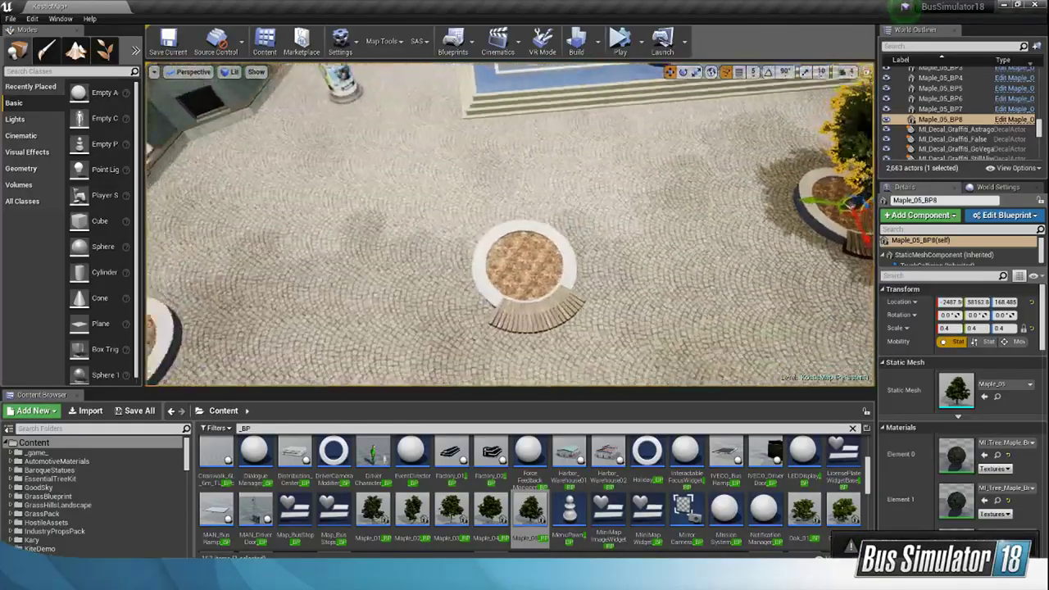
# Step: Place a Maple_04_BP tree in the next empty bench planter and scale it uniformly to 0.22
pyautogui.moveTo(490, 509); pyautogui.dragTo(505, 278)
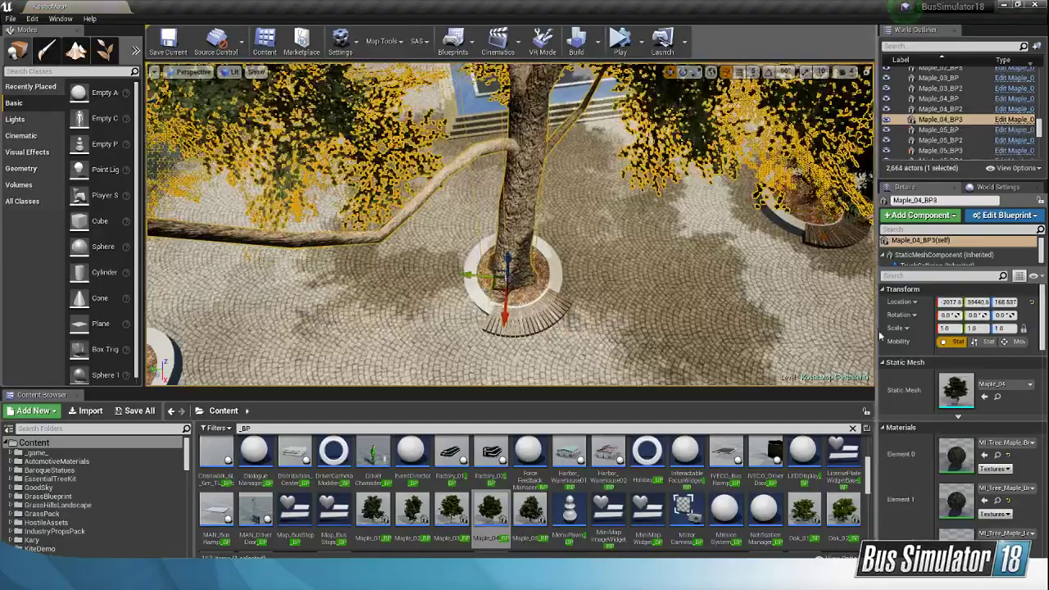
pyautogui.click(946, 327)
pyautogui.write('0.22')
pyautogui.press('Return')
# Step: Move the small Maple_04 tree's trunk to the middle of its planter's soil
pyautogui.moveTo(697, 270)
pyautogui.mouseDown(button='right')
pyautogui.moveTo(770, 238)
pyautogui.moveTo(688, 278)
pyautogui.mouseUp(button='right')
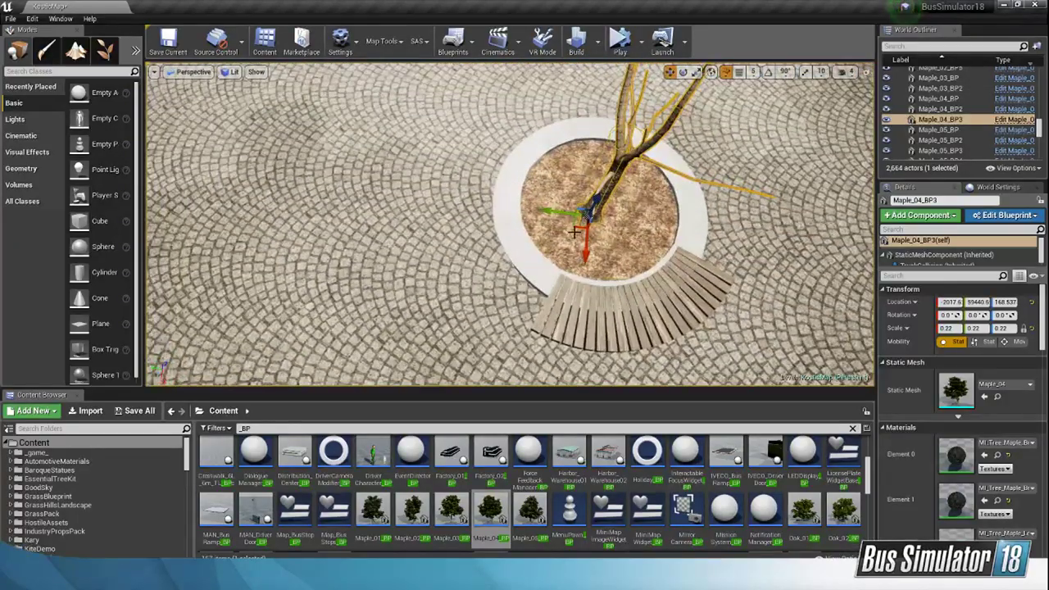
pyautogui.moveTo(587, 222); pyautogui.dragTo(590, 219)
pyautogui.moveTo(590, 219); pyautogui.dragTo(655, 200, button='right')
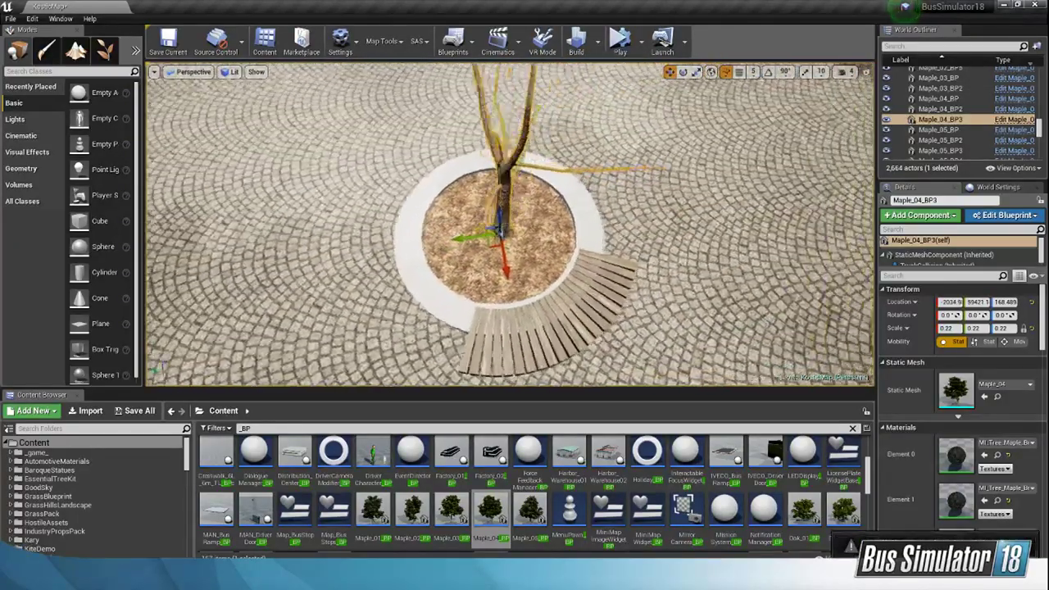
pyautogui.press('f')
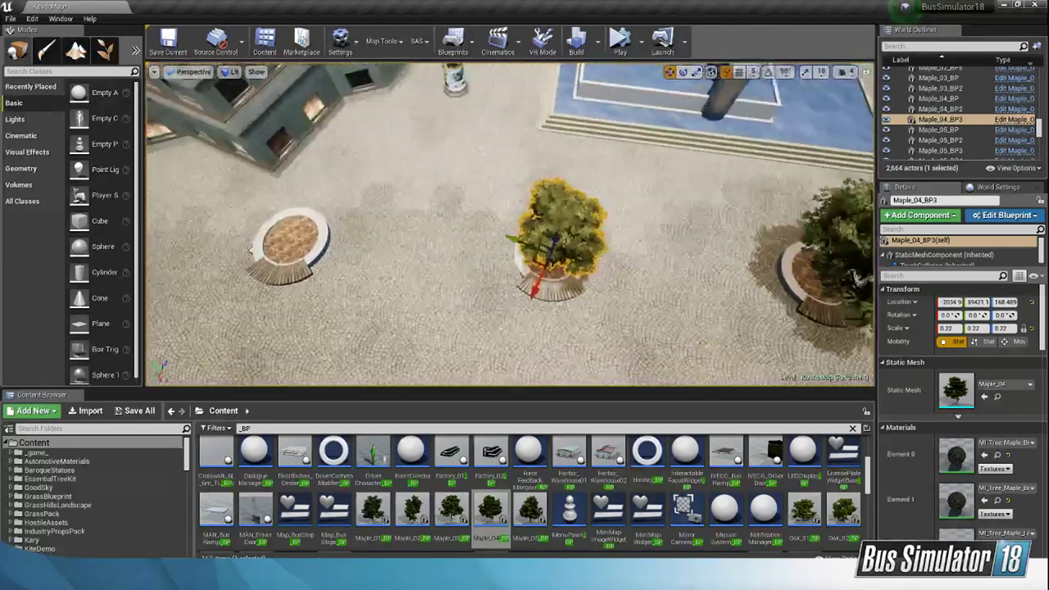
# Step: Copy the scaled Maple_05 tree into the next two empty planters and the small Maple_04 tree into the one after them
pyautogui.click(695, 215)
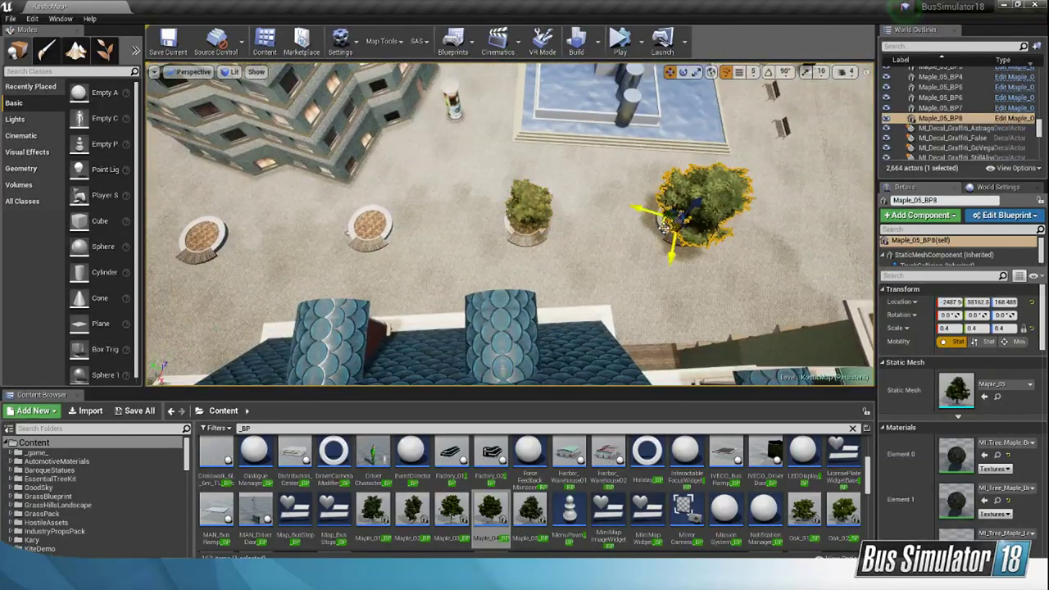
pyautogui.keyDown('alt'); pyautogui.moveTo(665, 228); pyautogui.dragTo(360, 220); pyautogui.keyUp('alt')
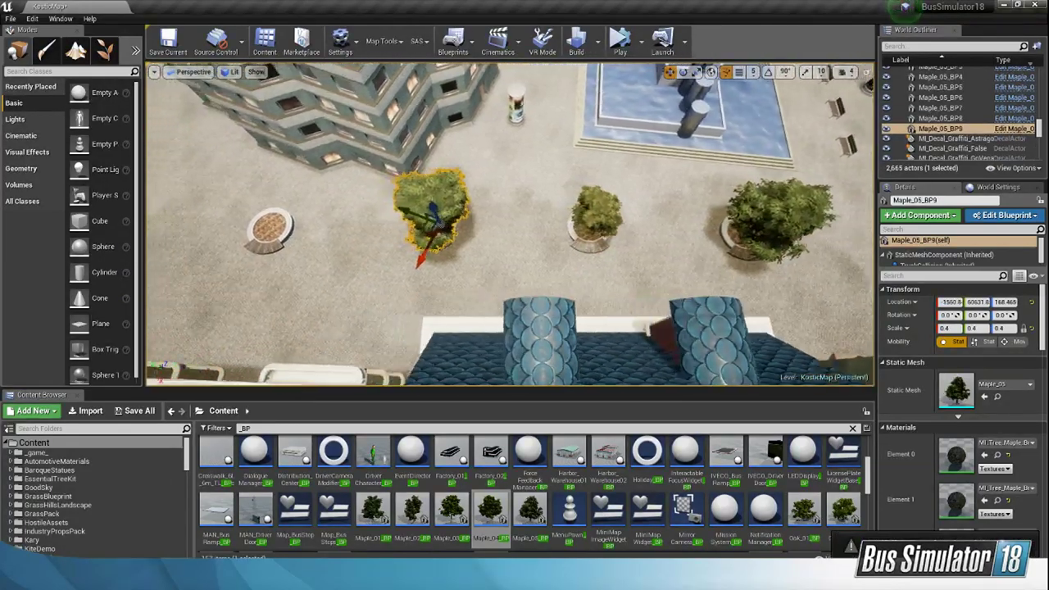
pyautogui.press('a')
pyautogui.keyDown('alt'); pyautogui.moveTo(539, 236); pyautogui.dragTo(368, 234); pyautogui.keyUp('alt')
pyautogui.click(706, 219)
pyautogui.keyDown('alt'); pyautogui.moveTo(679, 236); pyautogui.dragTo(268, 250); pyautogui.keyUp('alt')
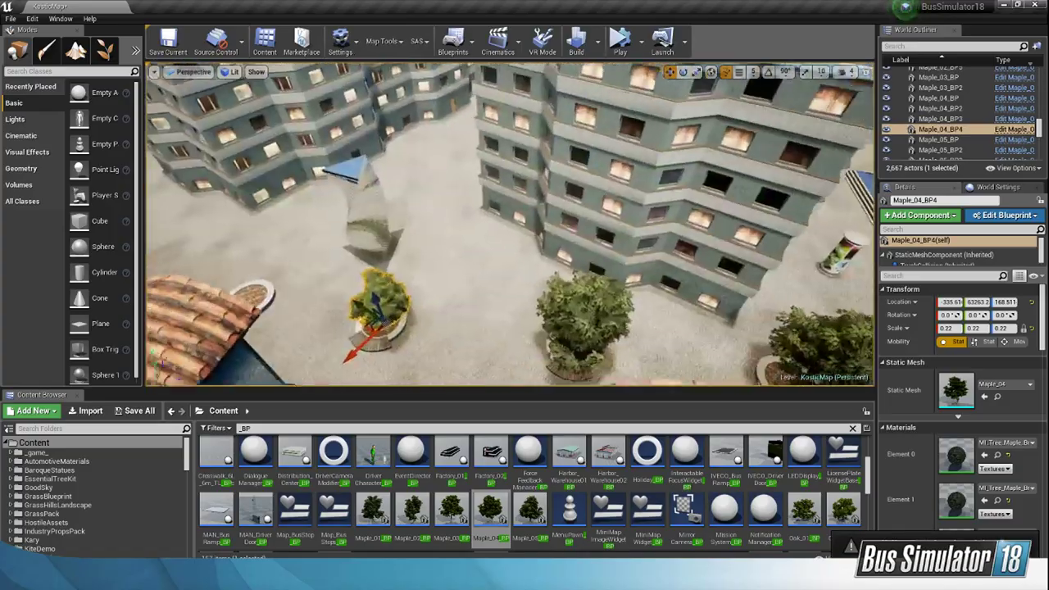
# Step: Place Maple_03_BP, Maple_01_BP and Maple_04_BP, in that order, in the three remaining empty bench planters
pyautogui.moveTo(344, 246); pyautogui.dragTo(287, 258, button='right')
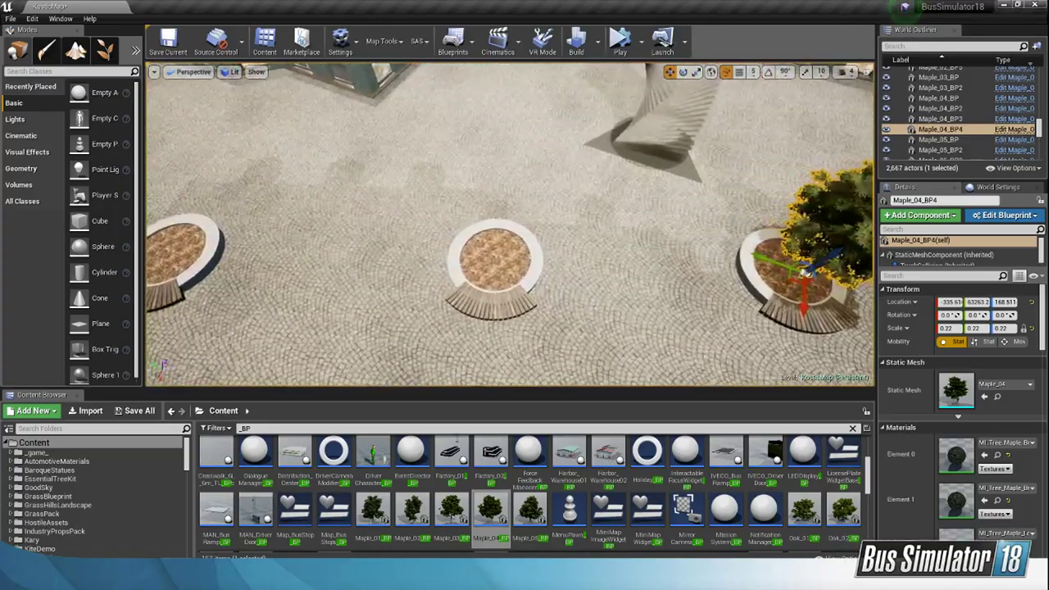
pyautogui.moveTo(451, 510); pyautogui.dragTo(496, 250)
pyautogui.moveTo(497, 250); pyautogui.dragTo(344, 261, button='right')
pyautogui.moveTo(370, 513); pyautogui.dragTo(483, 286)
pyautogui.moveTo(484, 287); pyautogui.dragTo(353, 279, button='right')
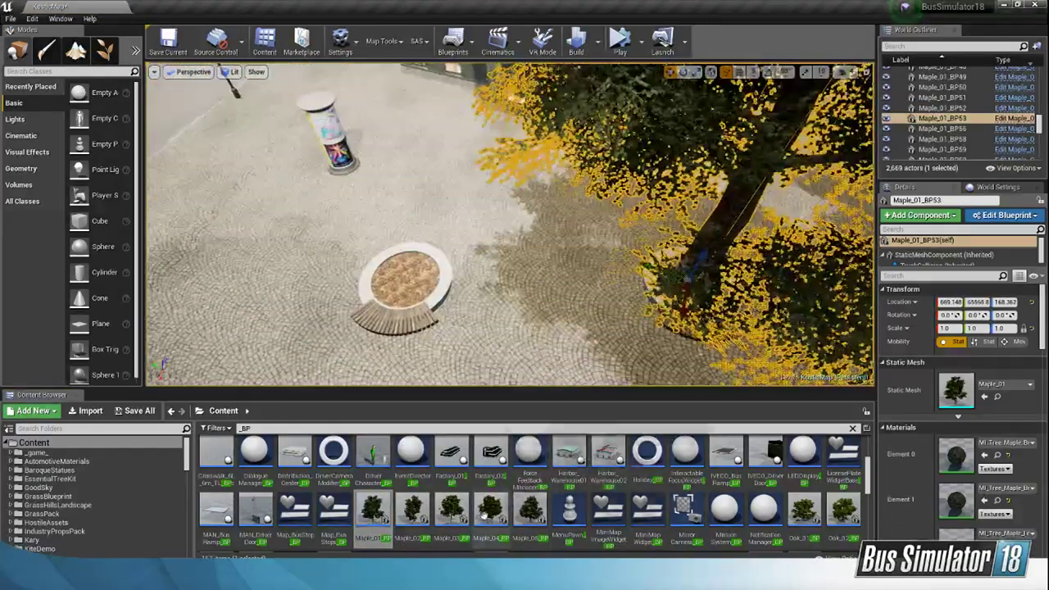
pyautogui.moveTo(483, 514); pyautogui.dragTo(402, 298)
pyautogui.moveTo(402, 297); pyautogui.dragTo(524, 274, button='right')
# Step: Scale the Maple_03 tree uniformly to 0.4 and centre its trunk in its planter
pyautogui.click(563, 218)
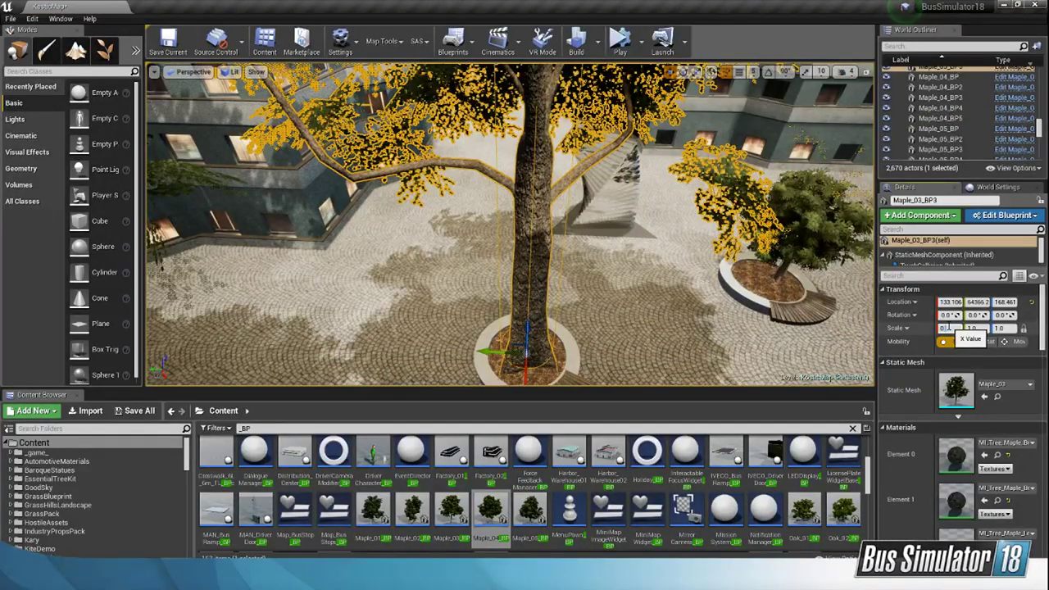
pyautogui.moveTo(738, 295); pyautogui.dragTo(802, 302, button='right')
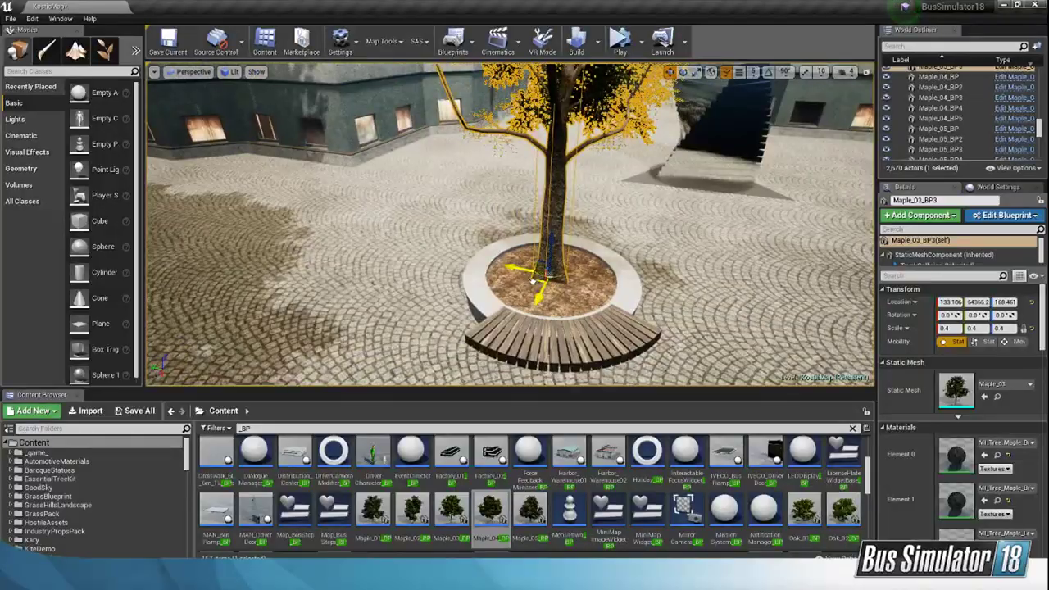
pyautogui.moveTo(535, 280); pyautogui.dragTo(535, 285)
pyautogui.moveTo(534, 285); pyautogui.dragTo(627, 238, button='right')
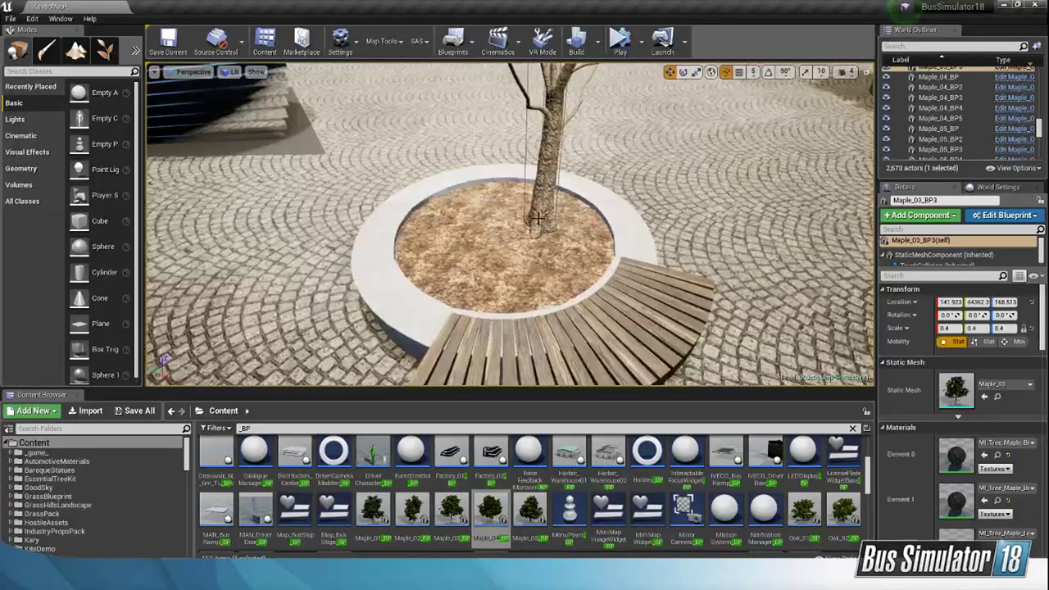
# Step: Centre the copied Maple_04 tree and the two copied Maple_05 trees in their planters
pyautogui.click(537, 217)
pyautogui.moveTo(514, 239); pyautogui.dragTo(487, 246)
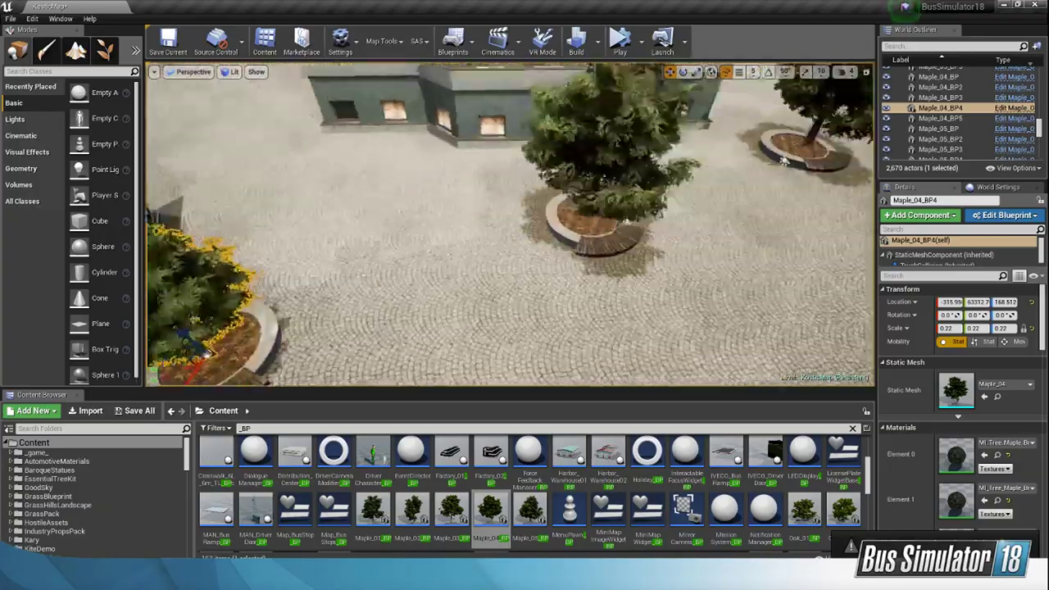
pyautogui.moveTo(491, 246); pyautogui.dragTo(565, 201, button='right')
pyautogui.click(634, 248)
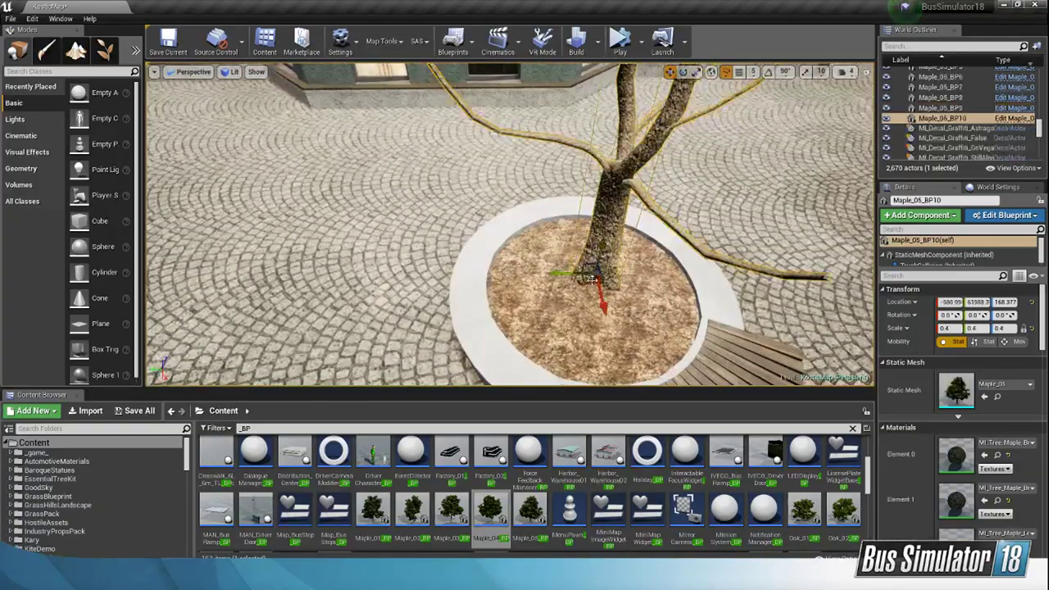
pyautogui.moveTo(588, 284); pyautogui.dragTo(575, 298)
pyautogui.moveTo(575, 298); pyautogui.dragTo(590, 262, button='right')
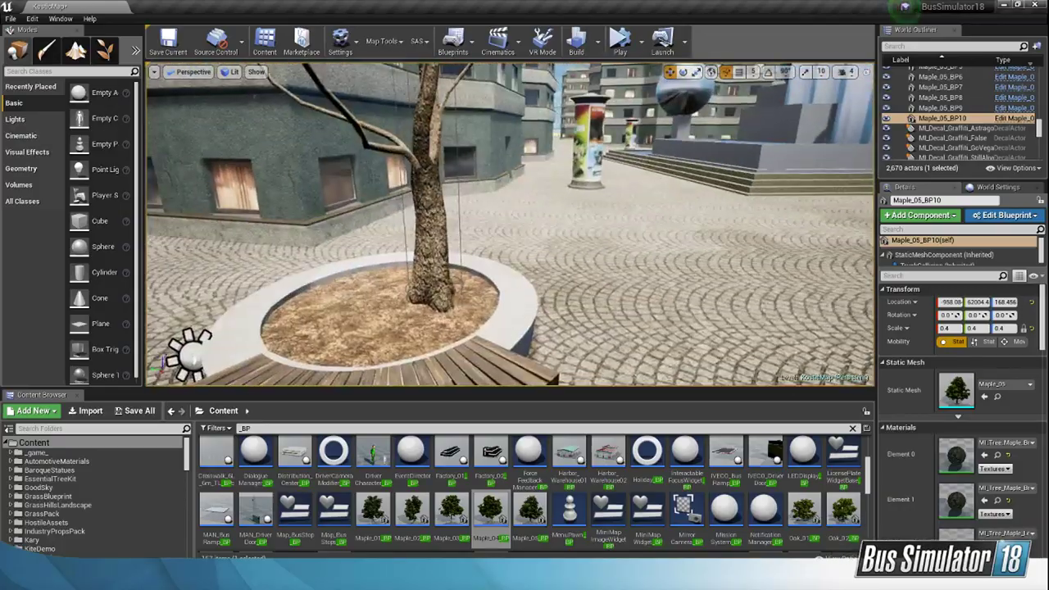
pyautogui.click(418, 302)
pyautogui.moveTo(385, 306); pyautogui.dragTo(360, 312)
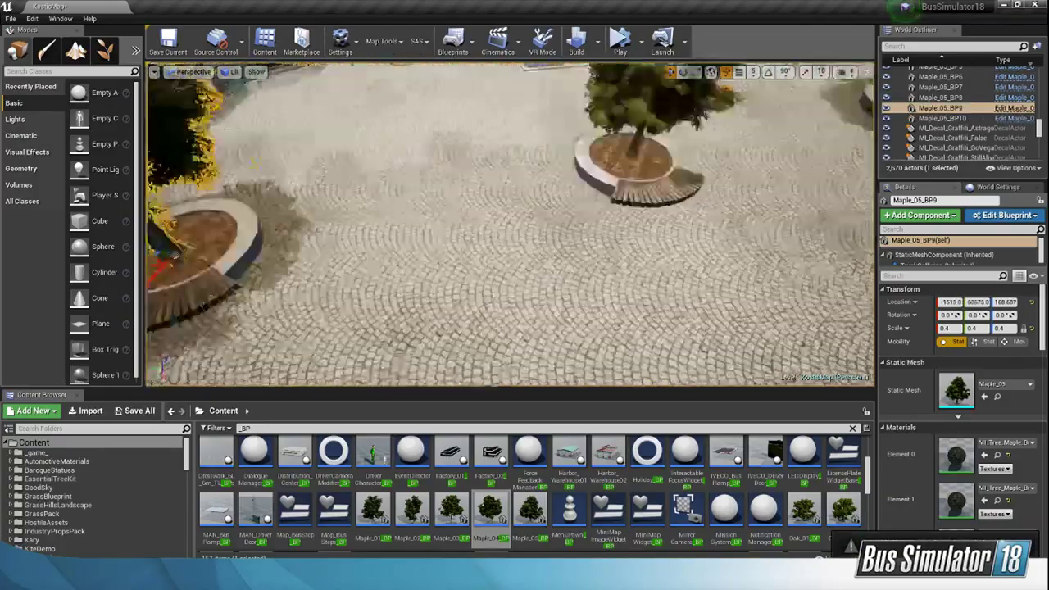
# Step: Scale the full-size Maple_01 tree and the Maple_04 tree in the last planter uniformly to 0.3
pyautogui.moveTo(409, 271); pyautogui.dragTo(508, 287, button='right')
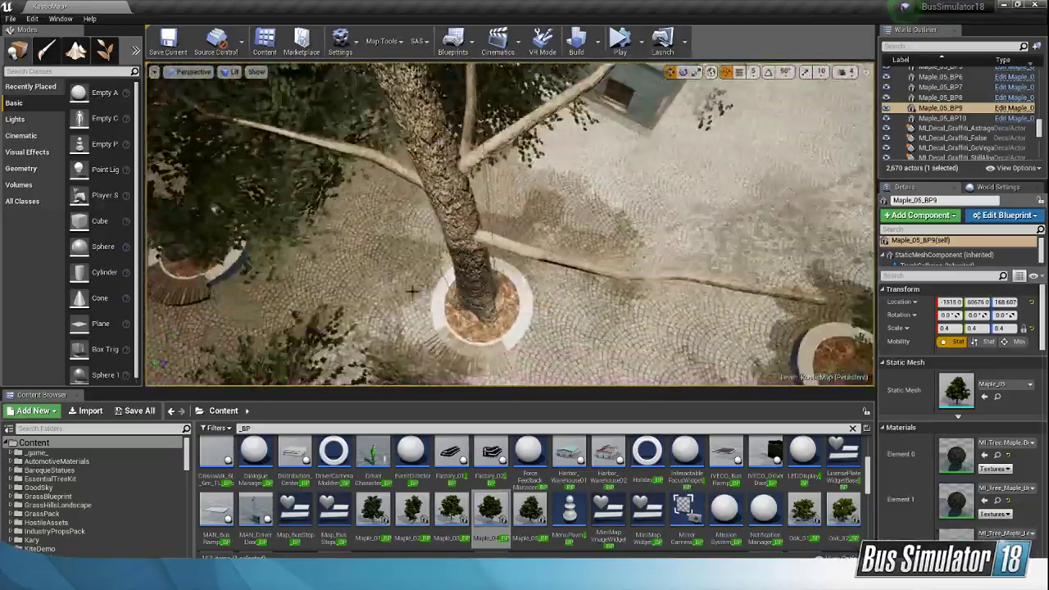
pyautogui.click(412, 291)
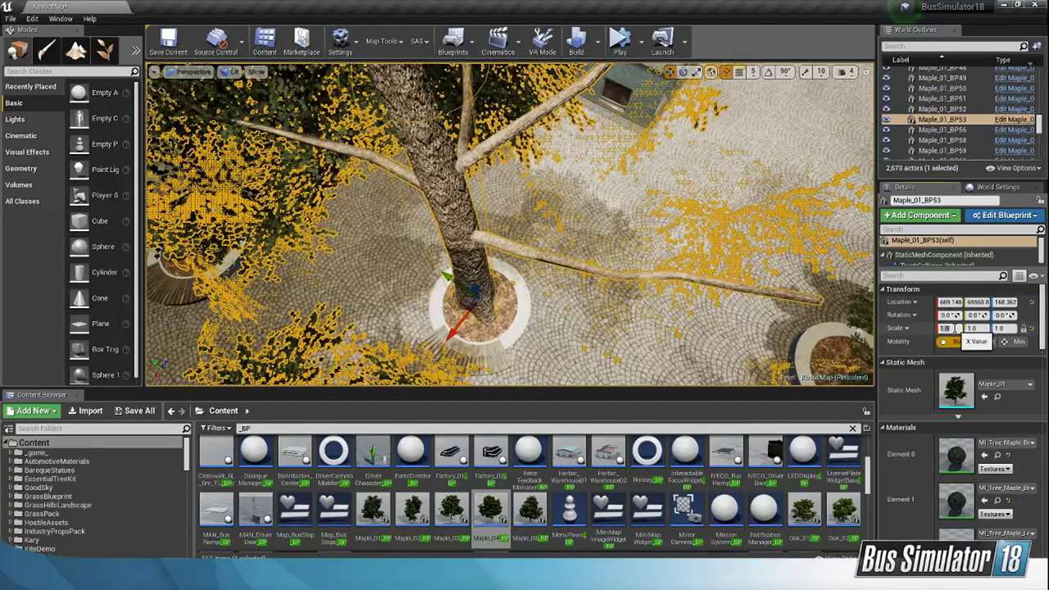
pyautogui.press('Return')
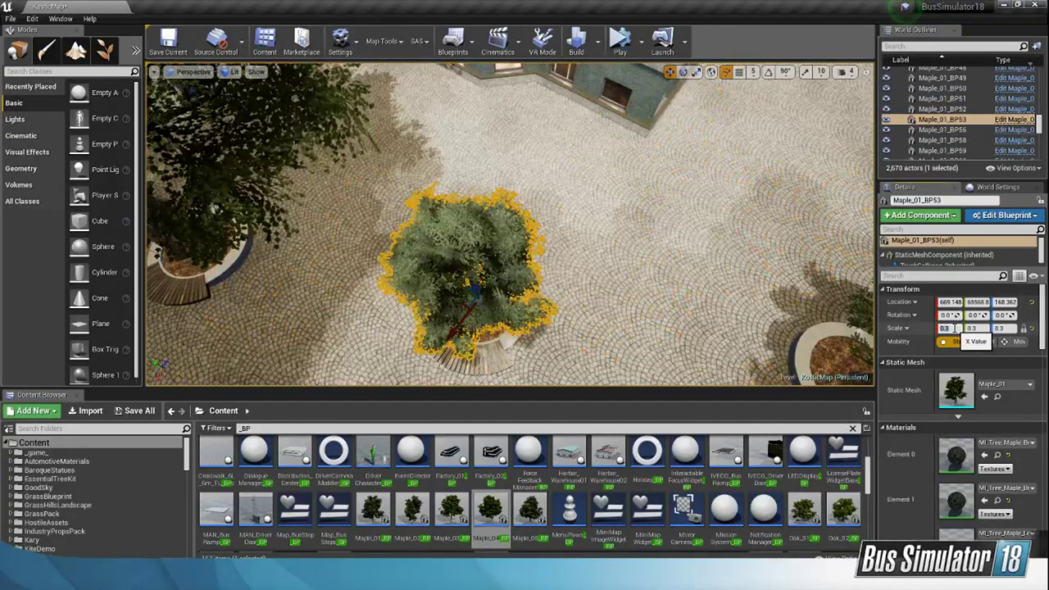
pyautogui.moveTo(574, 262); pyautogui.dragTo(524, 222, button='right')
pyautogui.click(475, 189)
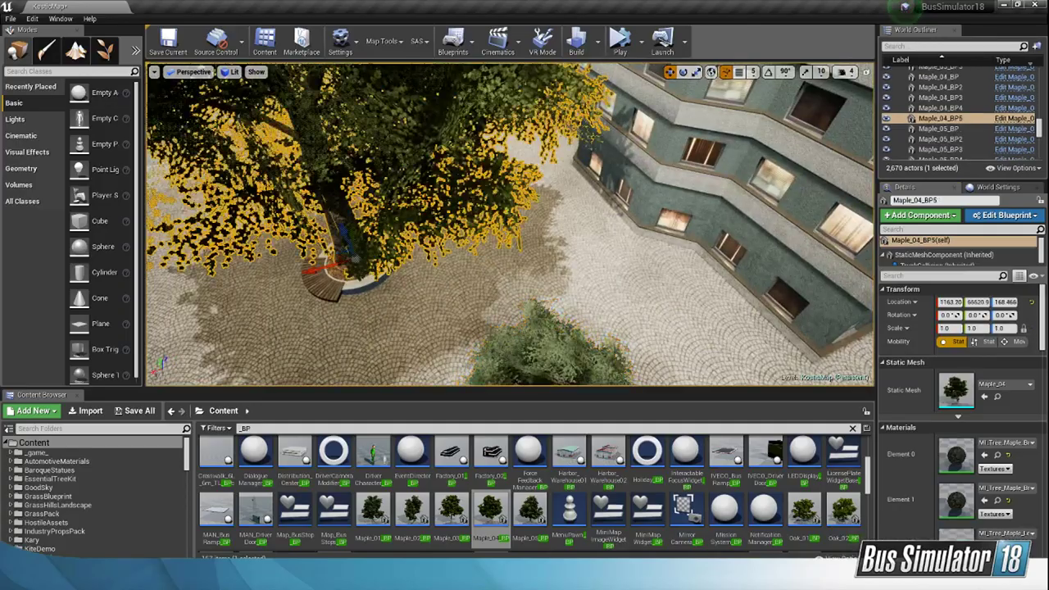
pyautogui.click(953, 328)
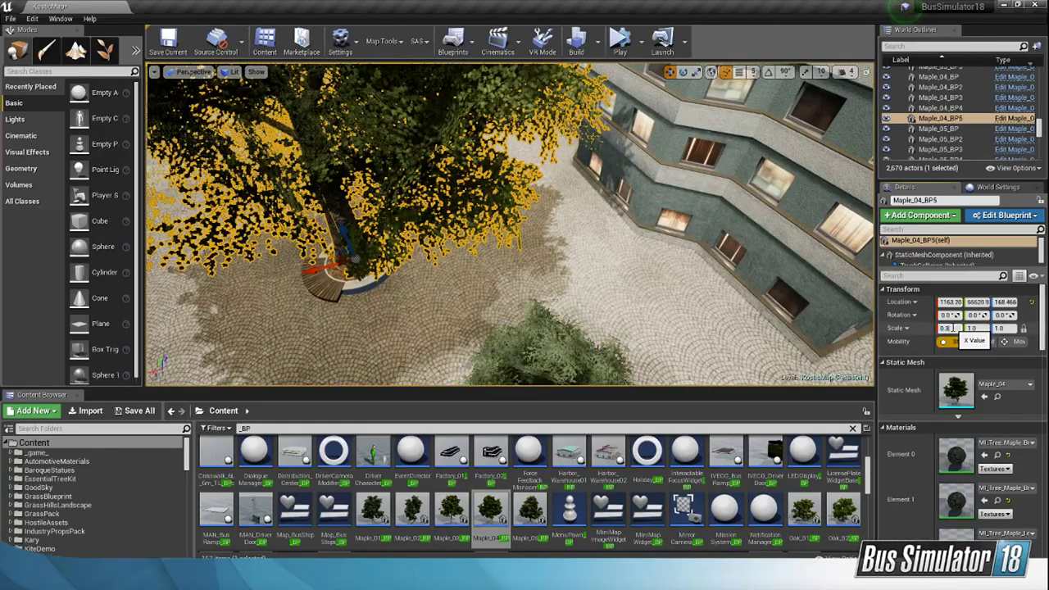
pyautogui.press('Return')
# Step: Centre the trunks of the Maple_01 tree and the last Maple_04 tree in their planters
pyautogui.moveTo(557, 237); pyautogui.dragTo(697, 266, button='right')
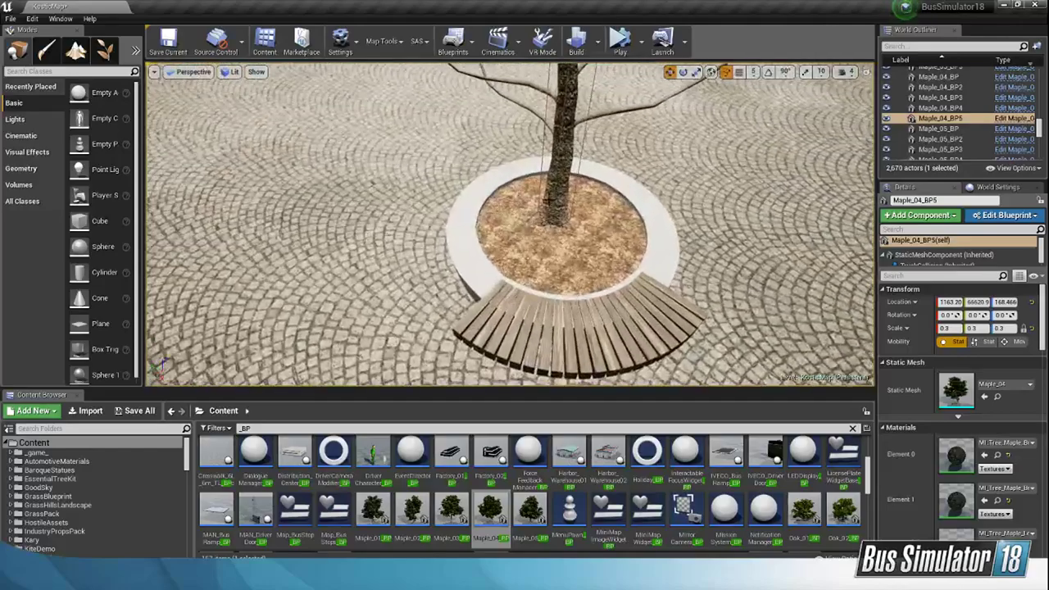
pyautogui.click(549, 216)
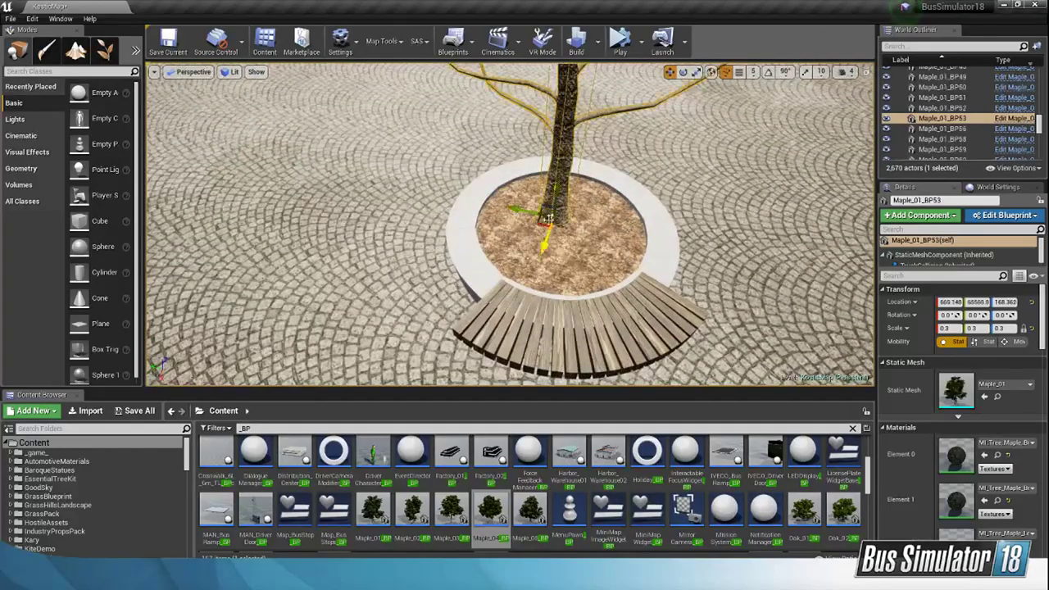
pyautogui.moveTo(540, 223); pyautogui.dragTo(548, 225)
pyautogui.moveTo(548, 225); pyautogui.dragTo(418, 217, button='right')
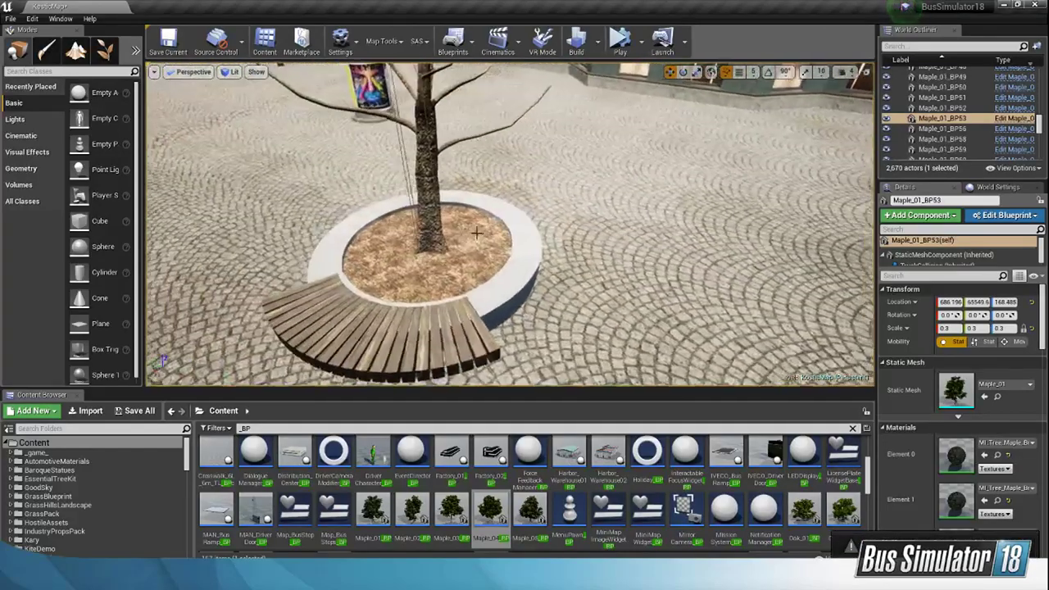
pyautogui.click(438, 238)
pyautogui.moveTo(420, 249); pyautogui.dragTo(418, 251)
pyautogui.moveTo(418, 251); pyautogui.dragTo(483, 238, button='right')
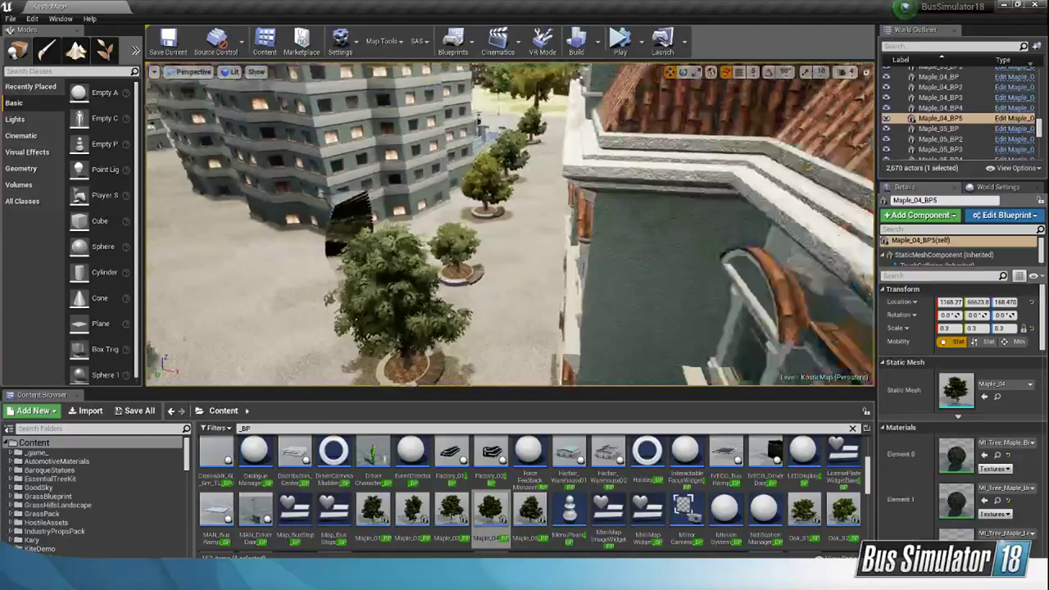
# Step: Search the project assets for "Trash"
pyautogui.moveTo(483, 238); pyautogui.dragTo(418, 217, button='right')
pyautogui.moveTo(494, 329); pyautogui.dragTo(494, 329, button='right')
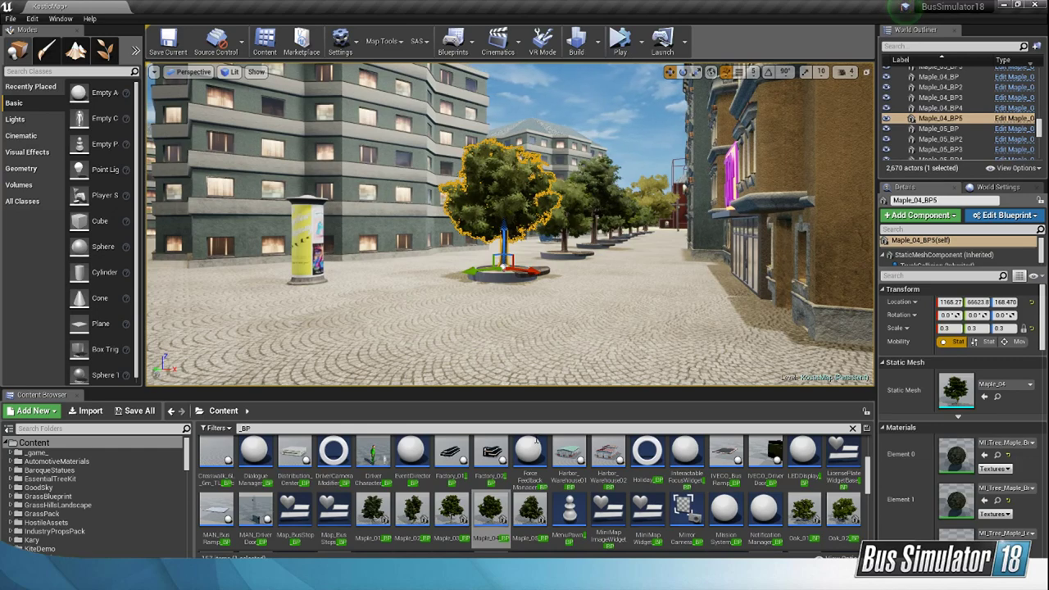
pyautogui.moveTo(868, 484); pyautogui.dragTo(875, 447)
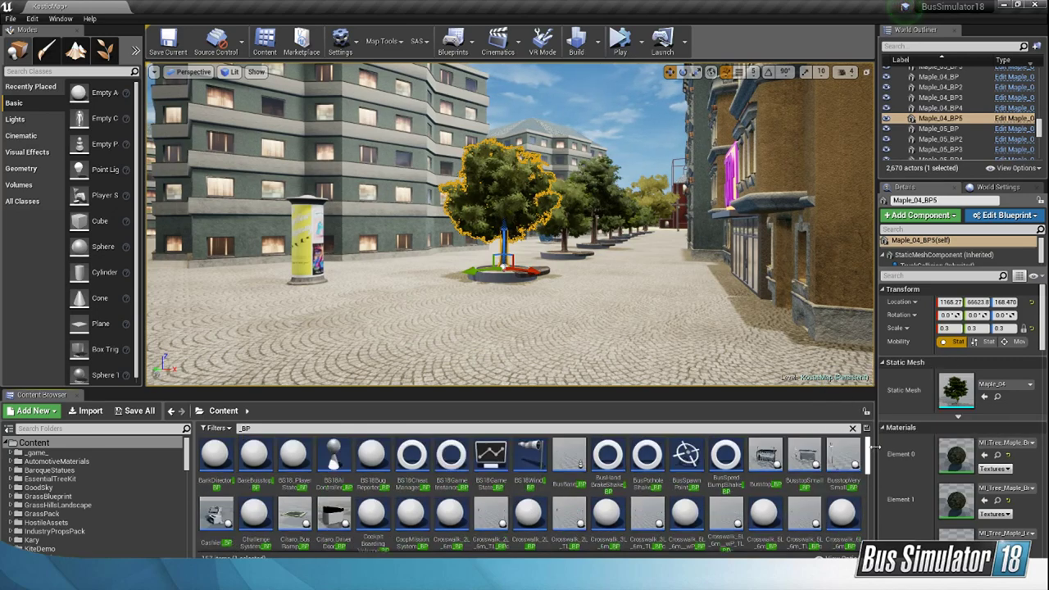
pyautogui.click(711, 428)
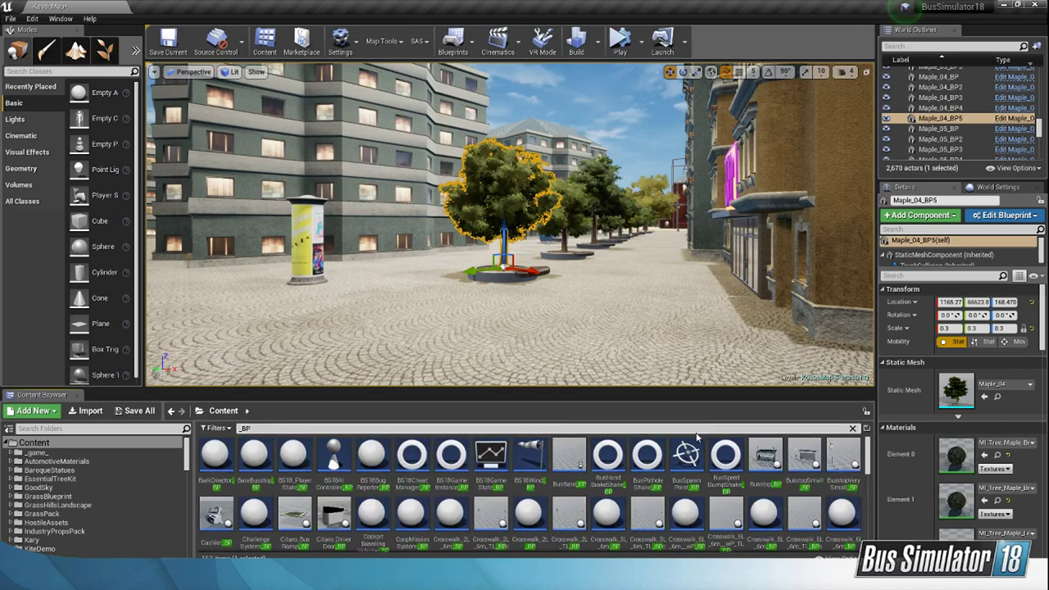
pyautogui.press('BackSpace')
pyautogui.press('BackSpace')
pyautogui.press('BackSpace')
pyautogui.write('Tras')
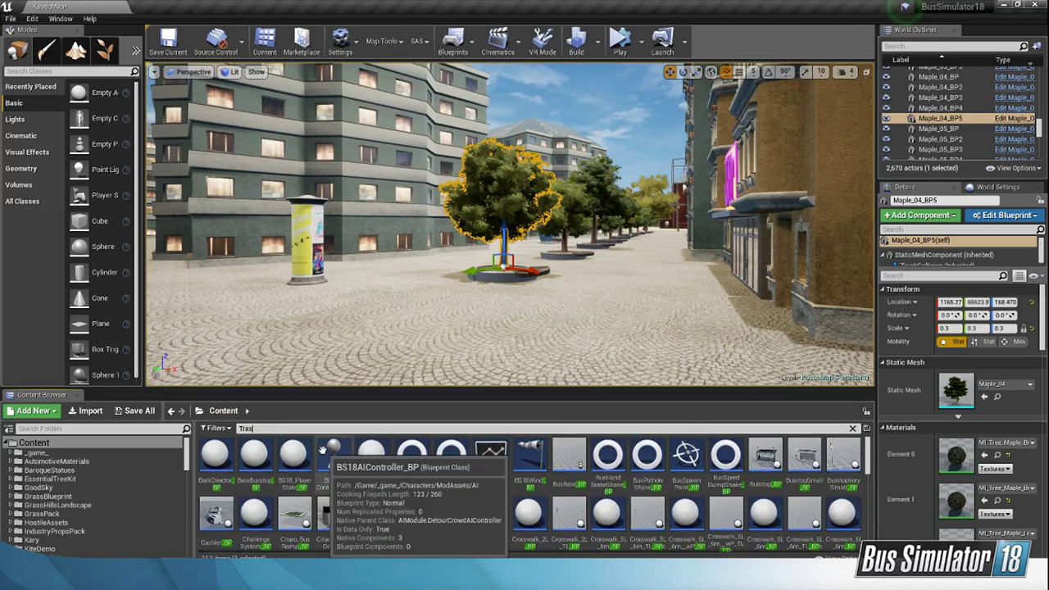
pyautogui.write('h')
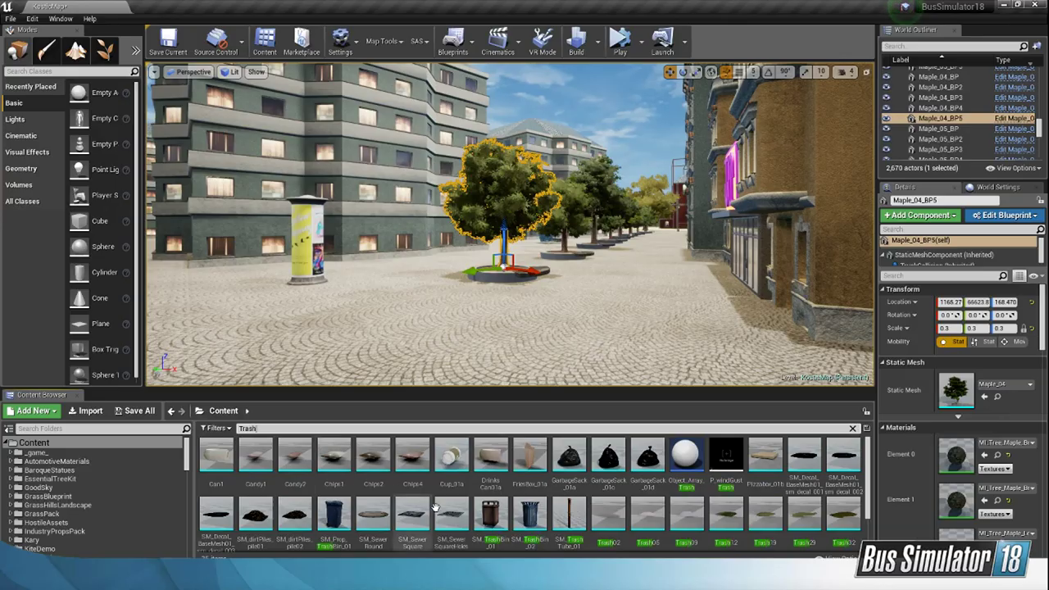
# Step: Place the dark blue SM_TrashBin_02 mesh on the paving and shift it toward the first planter and the advertising column
pyautogui.scroll(-2, 435, 508)
pyautogui.click(537, 475)
pyautogui.moveTo(528, 287)
pyautogui.mouseDown(button='right')
pyautogui.moveTo(528, 361)
pyautogui.moveTo(557, 344)
pyautogui.moveTo(535, 279)
pyautogui.mouseUp(button='right')
pyautogui.moveTo(530, 483); pyautogui.dragTo(460, 327)
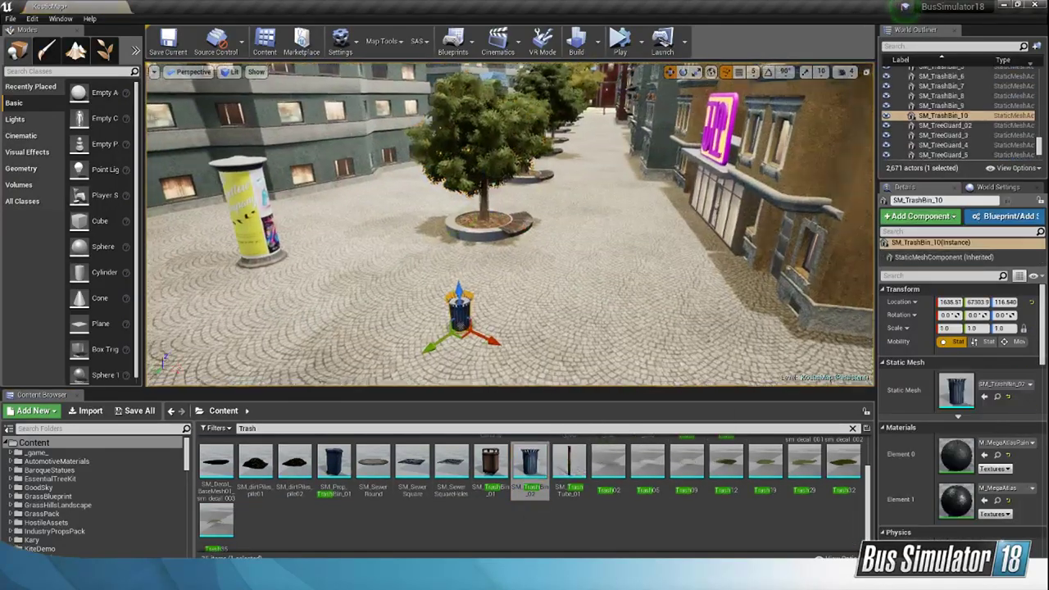
pyautogui.press('w')
pyautogui.moveTo(474, 334); pyautogui.dragTo(451, 385, button='right')
pyautogui.moveTo(474, 298); pyautogui.dragTo(481, 238)
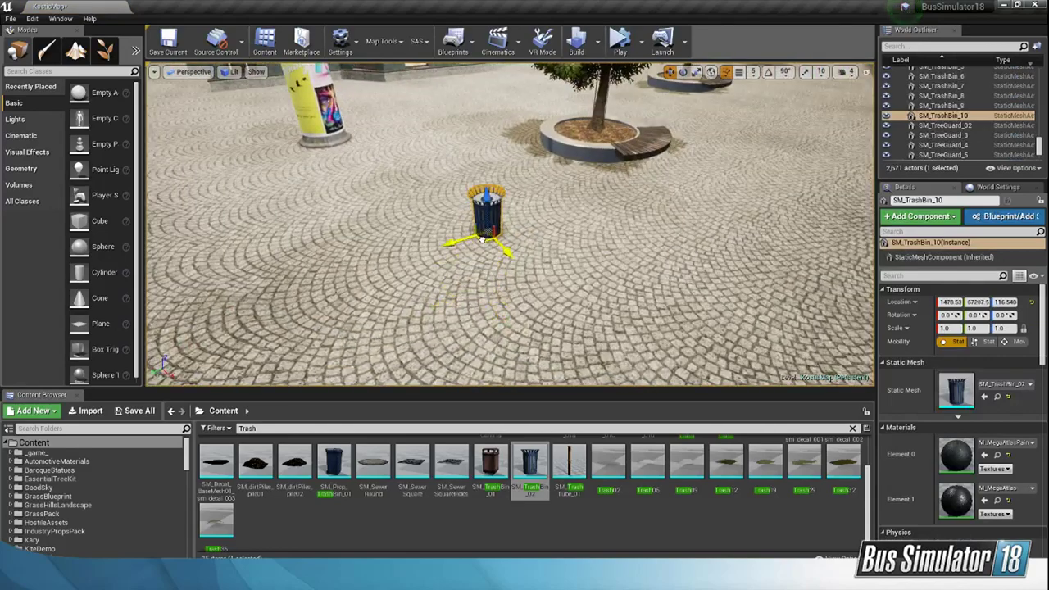
# Step: Open the KosMapT Content folder and select all Kos_Krychle meshes together with Kos_Válec
pyautogui.click(852, 428)
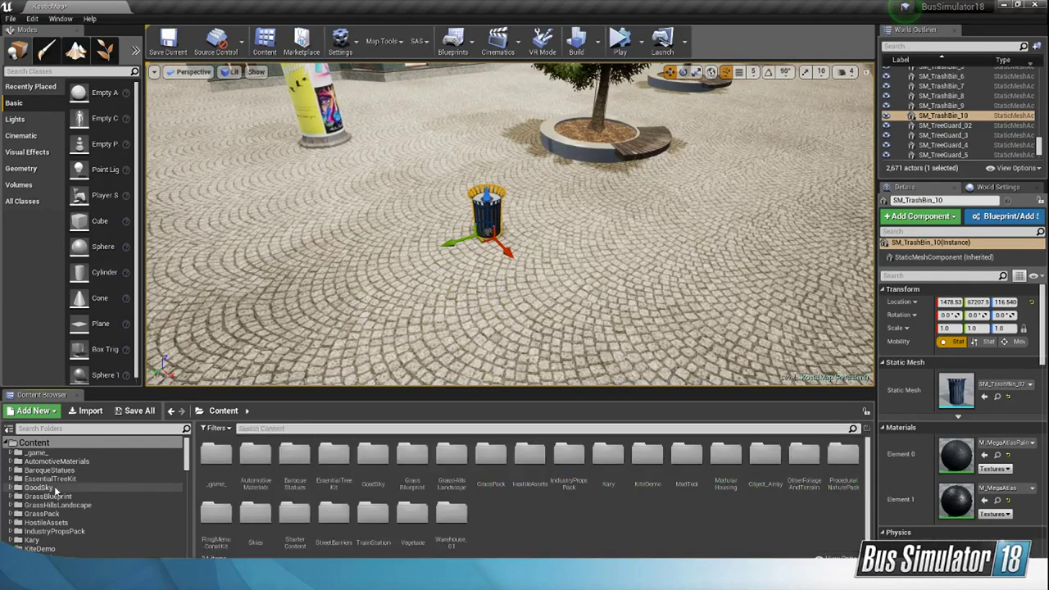
pyautogui.scroll(-15, 56, 490)
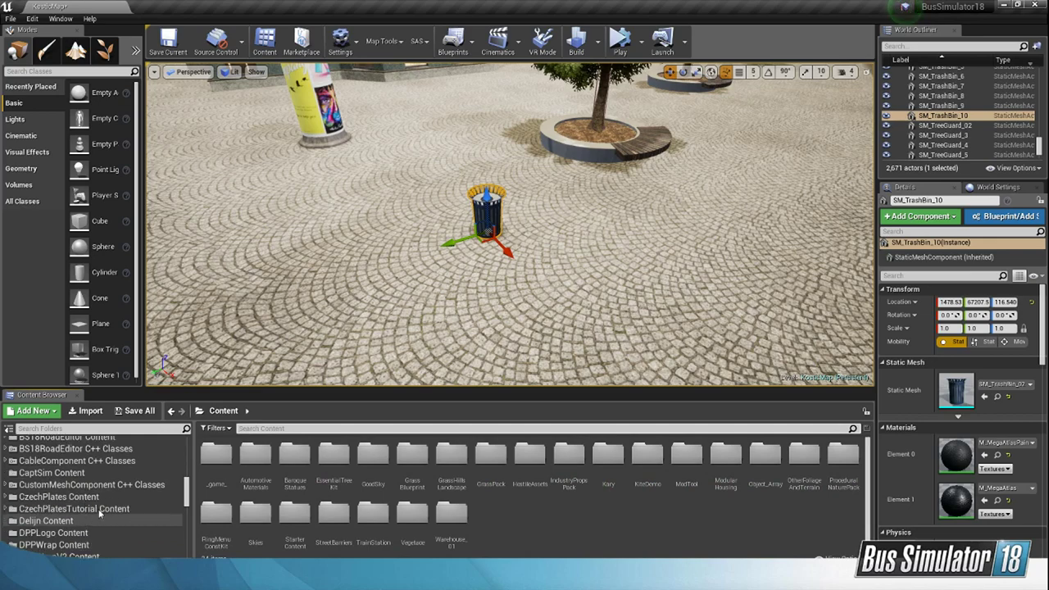
pyautogui.scroll(-5, 99, 525)
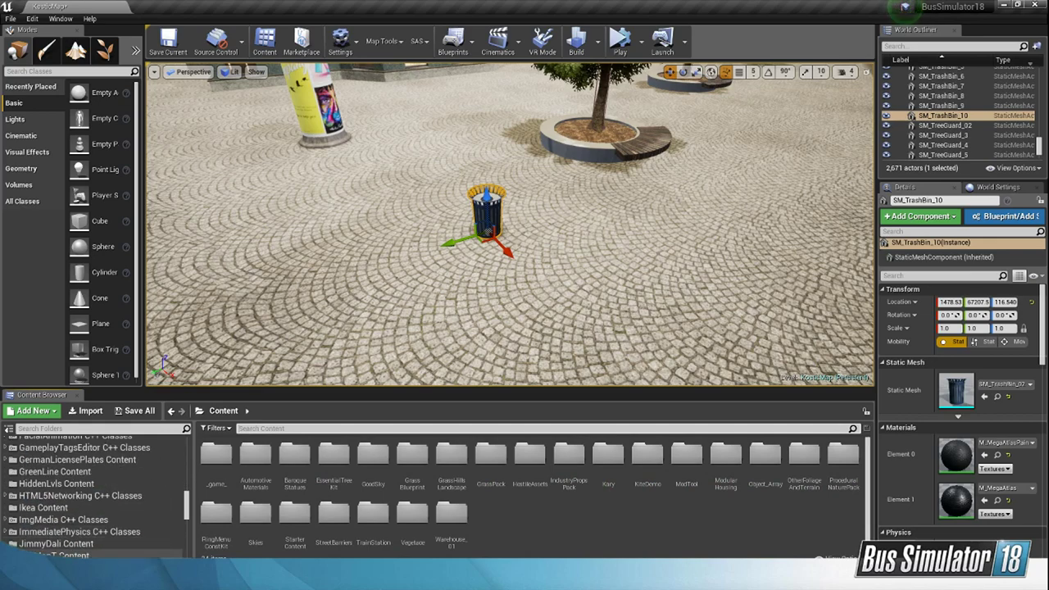
pyautogui.click(57, 555)
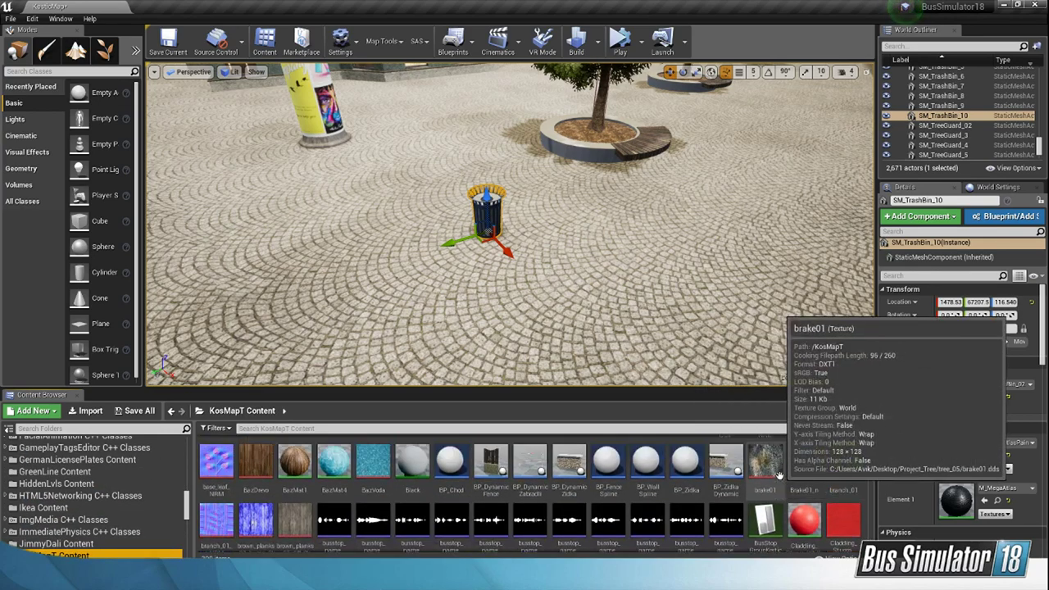
pyautogui.scroll(-10, 779, 475)
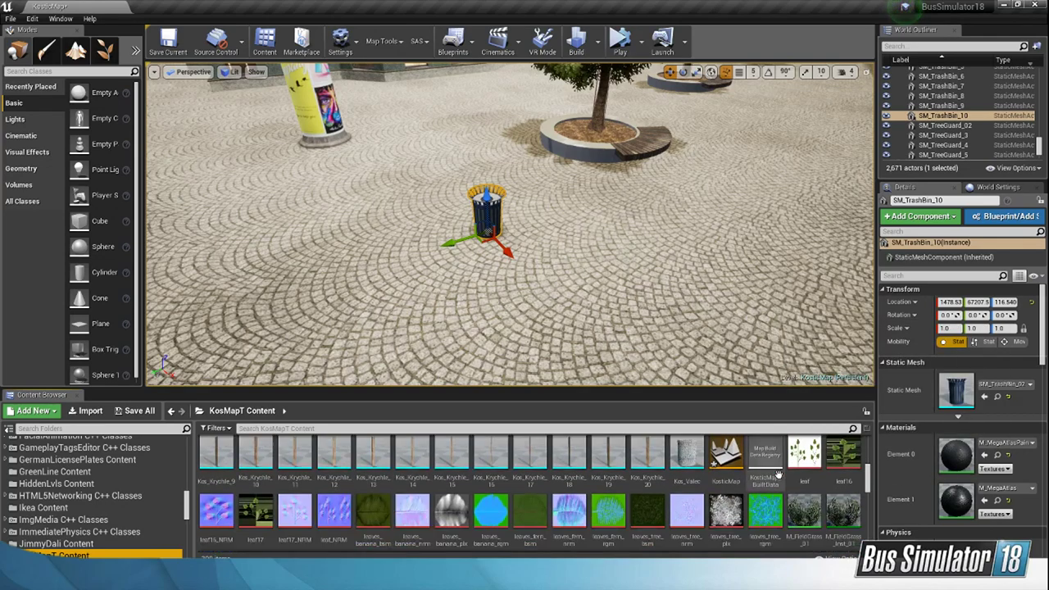
pyautogui.scroll(1, 779, 475)
pyautogui.click(569, 463)
pyautogui.keyDown('shift'); pyautogui.click(685, 525); pyautogui.keyUp('shift')
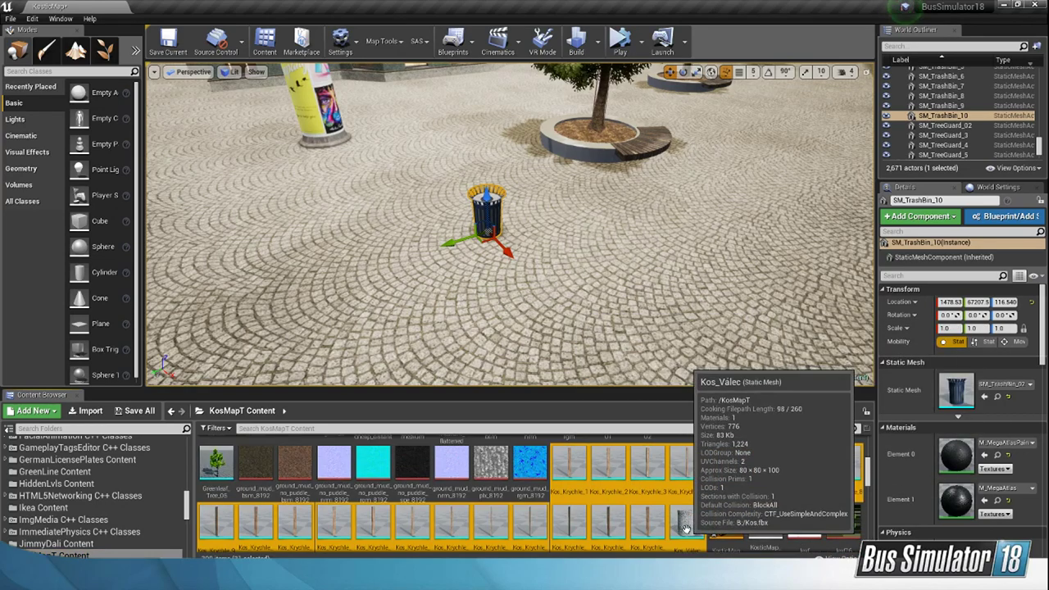
# Step: Try placing the wooden bin assembled from the Kos meshes beside the blue trash bin, and undo the placement
pyautogui.moveTo(685, 527); pyautogui.dragTo(602, 282)
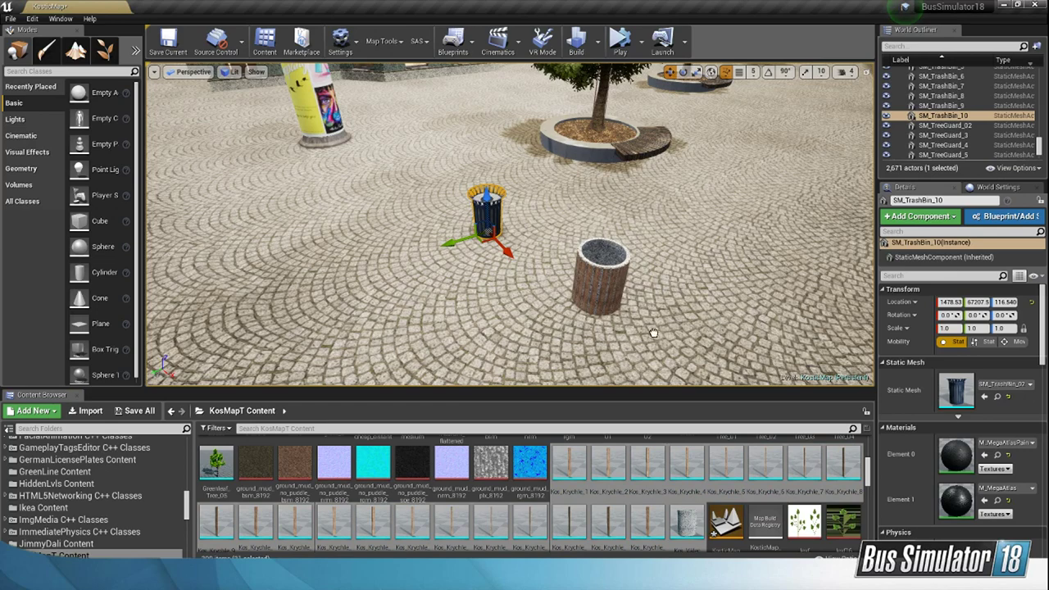
pyautogui.rightClick(653, 332)
pyautogui.click(597, 270)
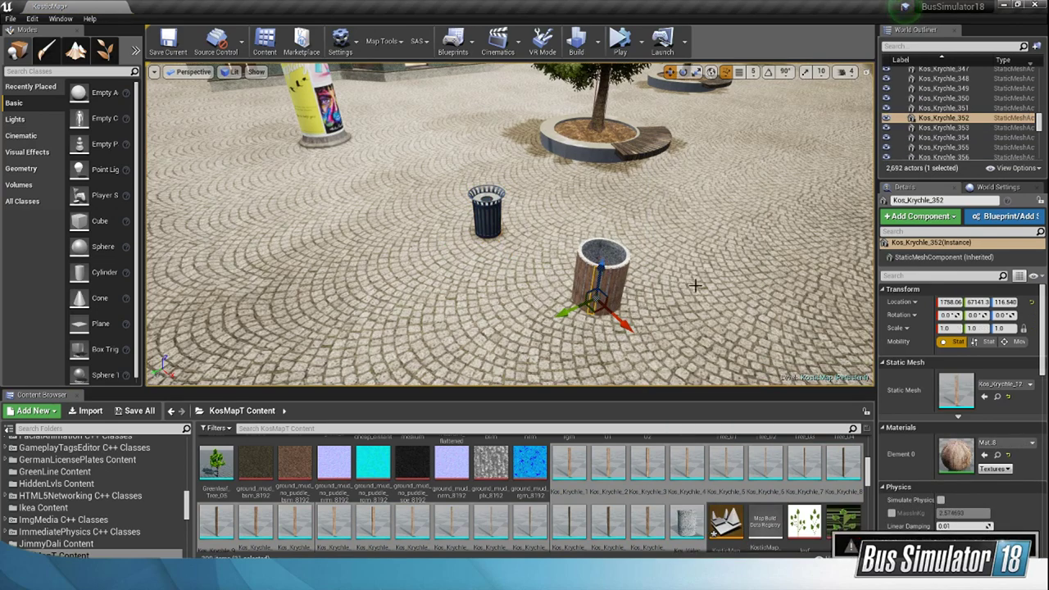
pyautogui.press('w')
pyautogui.moveTo(695, 285); pyautogui.dragTo(725, 287, button='right')
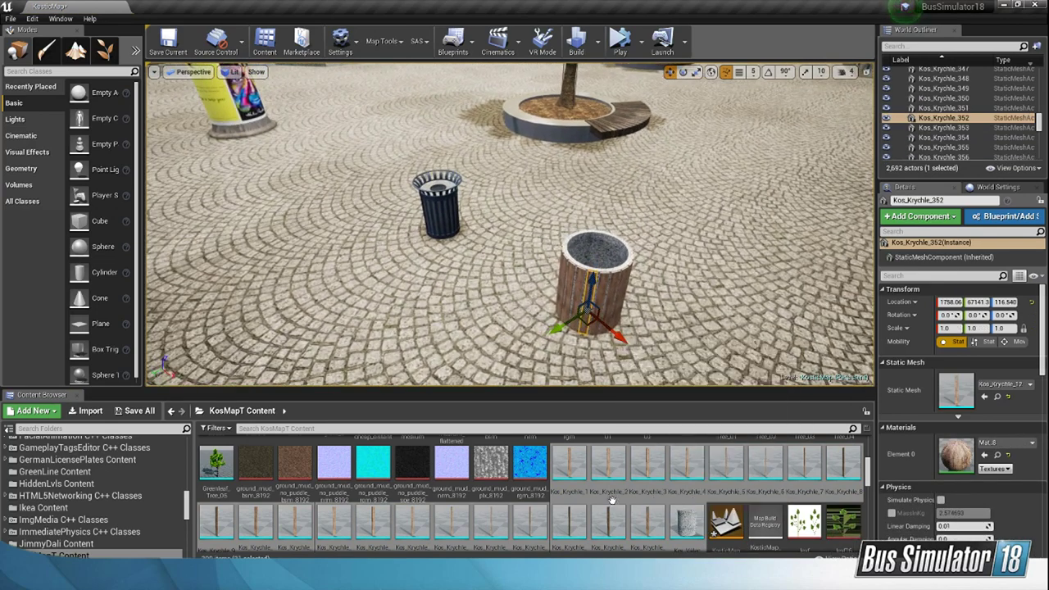
pyautogui.hotkey('ctrl', 'z')
pyautogui.hotkey('ctrl', 'z')
pyautogui.hotkey('ctrl', 'z')
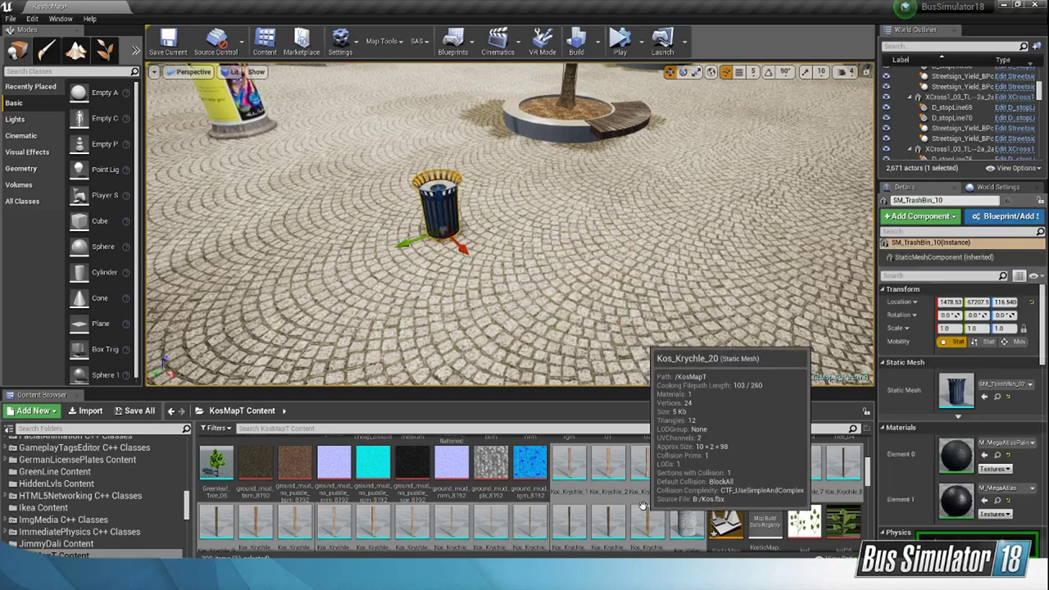
# Step: Place all Kos_Krychle meshes and Kos_Válec beside the blue trash bin and group them as one wooden bin
pyautogui.click(573, 475)
pyautogui.keyDown('shift'); pyautogui.click(693, 526); pyautogui.keyUp('shift')
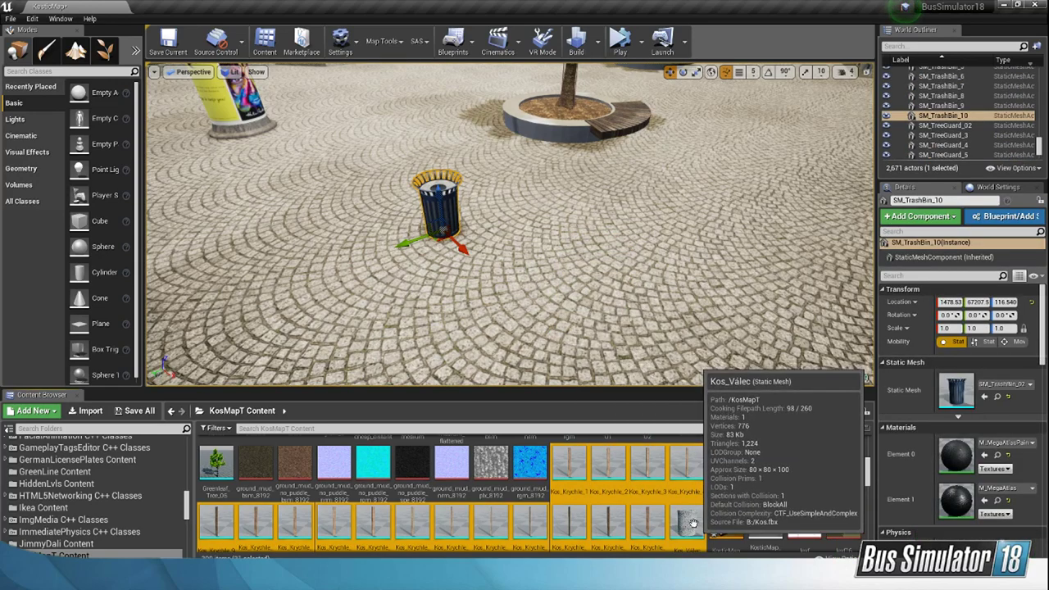
pyautogui.moveTo(693, 526); pyautogui.dragTo(581, 272)
pyautogui.click(580, 255)
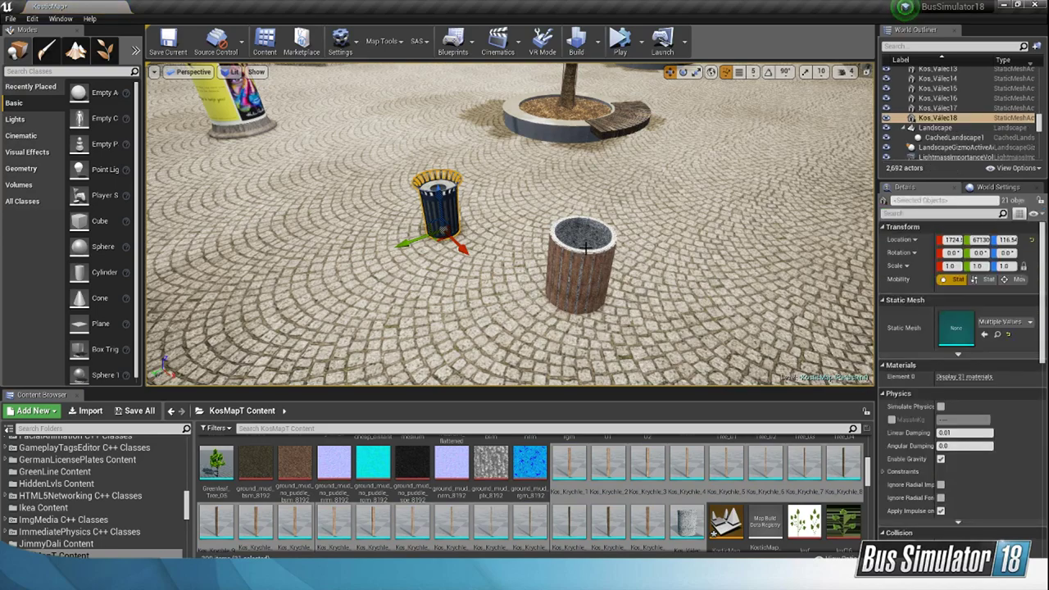
pyautogui.rightClick(584, 250)
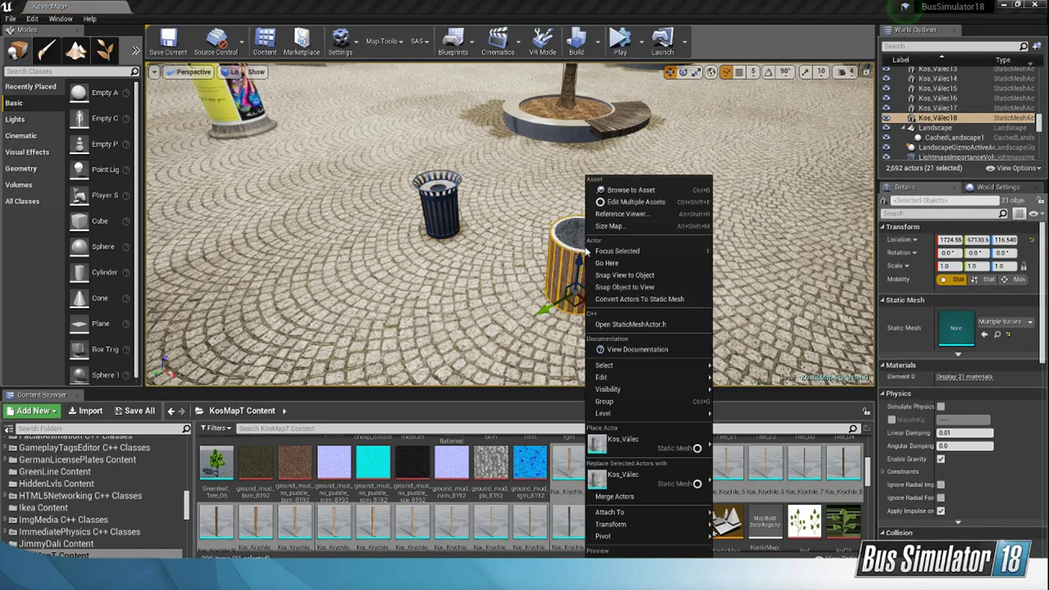
pyautogui.click(653, 403)
# Step: Move the grouped wooden bin farther from the blue trash bin and delete it
pyautogui.moveTo(676, 287); pyautogui.dragTo(724, 251, button='right')
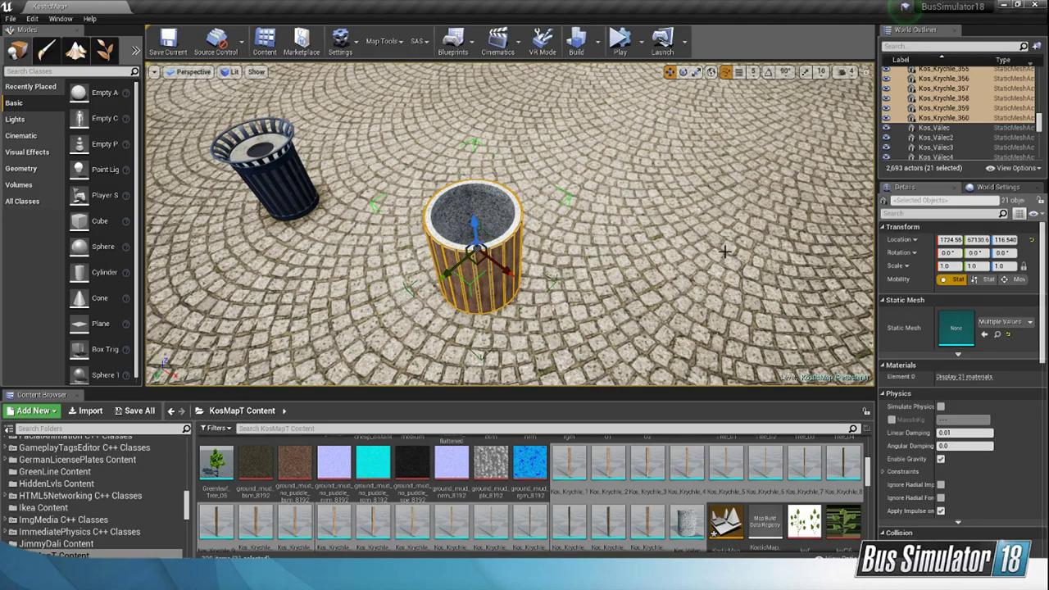
pyautogui.moveTo(631, 112); pyautogui.dragTo(299, 61, button='right')
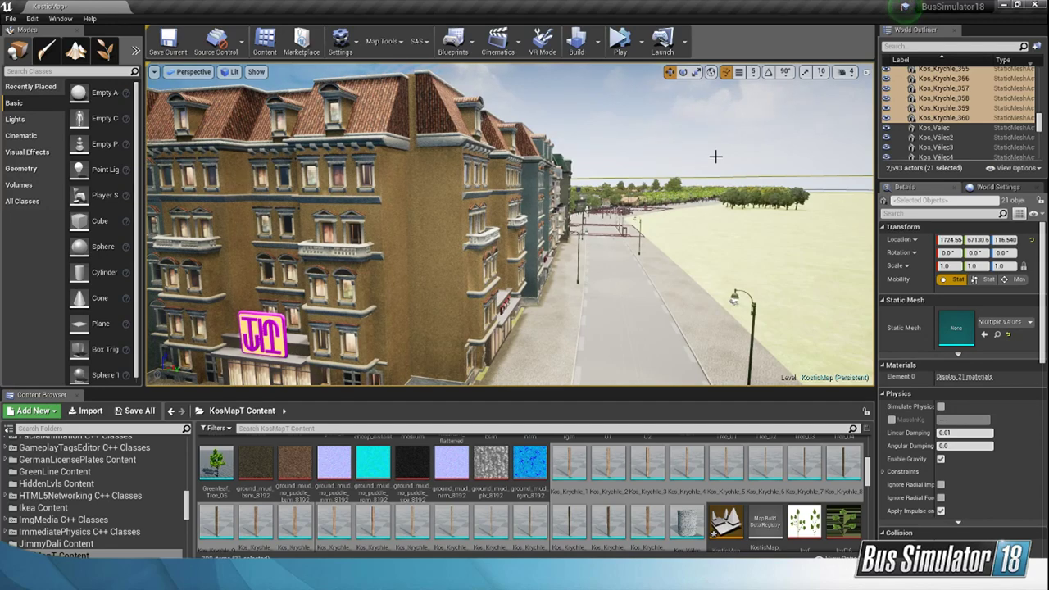
pyautogui.moveTo(714, 157); pyautogui.dragTo(658, 322, button='right')
pyautogui.press('w')
pyautogui.press('w')
pyautogui.press('w')
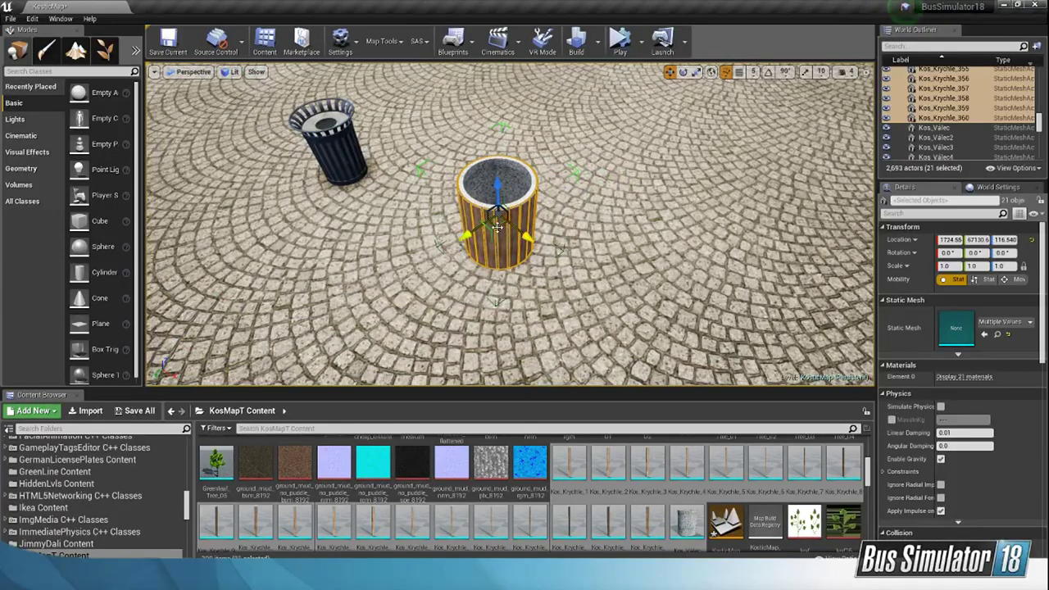
pyautogui.moveTo(511, 225); pyautogui.dragTo(548, 271)
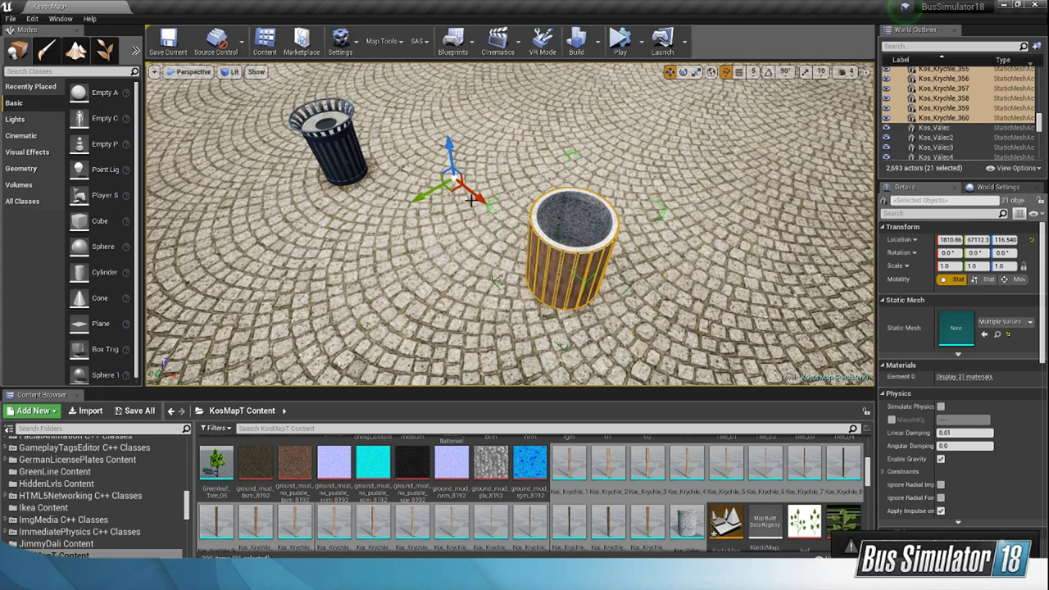
pyautogui.press('Delete')
# Step: Move the blue trash bin next to the first planter in the row
pyautogui.moveTo(471, 200); pyautogui.dragTo(360, 215, button='right')
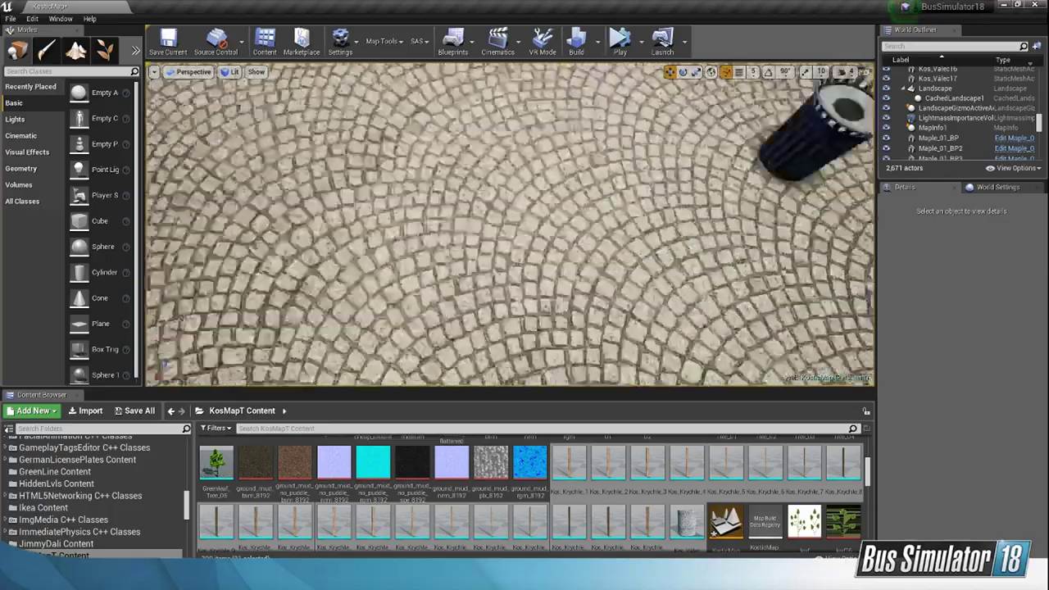
pyautogui.scroll(-5, 508, 223)
pyautogui.click(471, 223)
pyautogui.moveTo(470, 236); pyautogui.dragTo(616, 239)
pyautogui.moveTo(616, 239); pyautogui.dragTo(721, 229, button='right')
pyautogui.moveTo(567, 322)
pyautogui.mouseDown(button='right')
pyautogui.moveTo(648, 262)
pyautogui.moveTo(586, 324)
pyautogui.moveTo(566, 323)
pyautogui.mouseUp(button='right')
pyautogui.moveTo(481, 277); pyautogui.dragTo(497, 250)
pyautogui.moveTo(496, 250); pyautogui.dragTo(484, 197, button='right')
pyautogui.press('f')
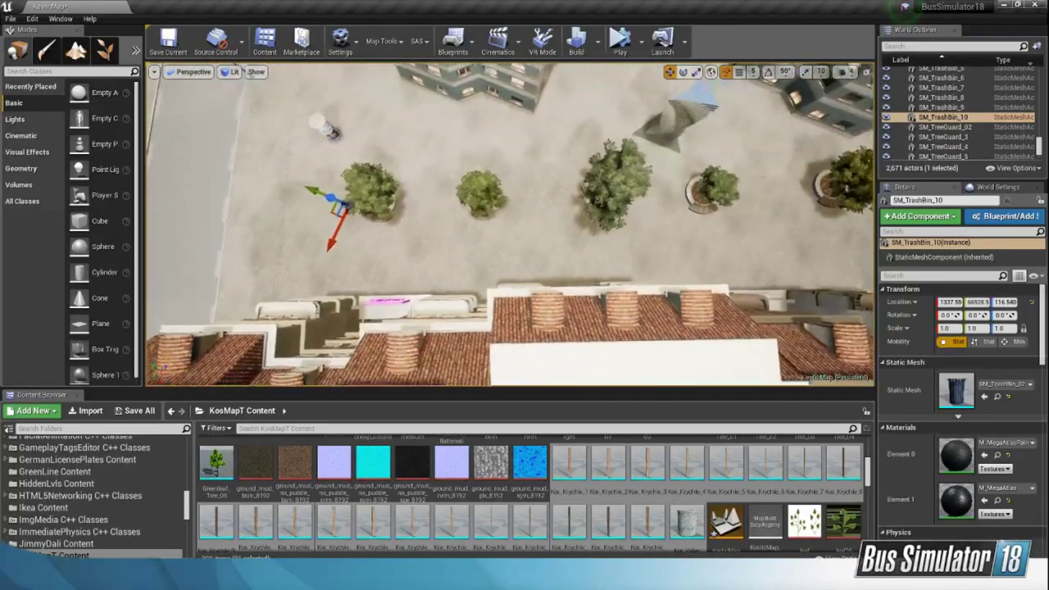
# Step: Copy the blue trash bin to the fourth planter, near the twisted sculpture, and set it beside the rim on the side facing the fifth planter
pyautogui.keyDown('alt'); pyautogui.moveTo(315, 213); pyautogui.dragTo(628, 197); pyautogui.keyUp('alt')
pyautogui.moveTo(629, 198); pyautogui.dragTo(639, 202, button='right')
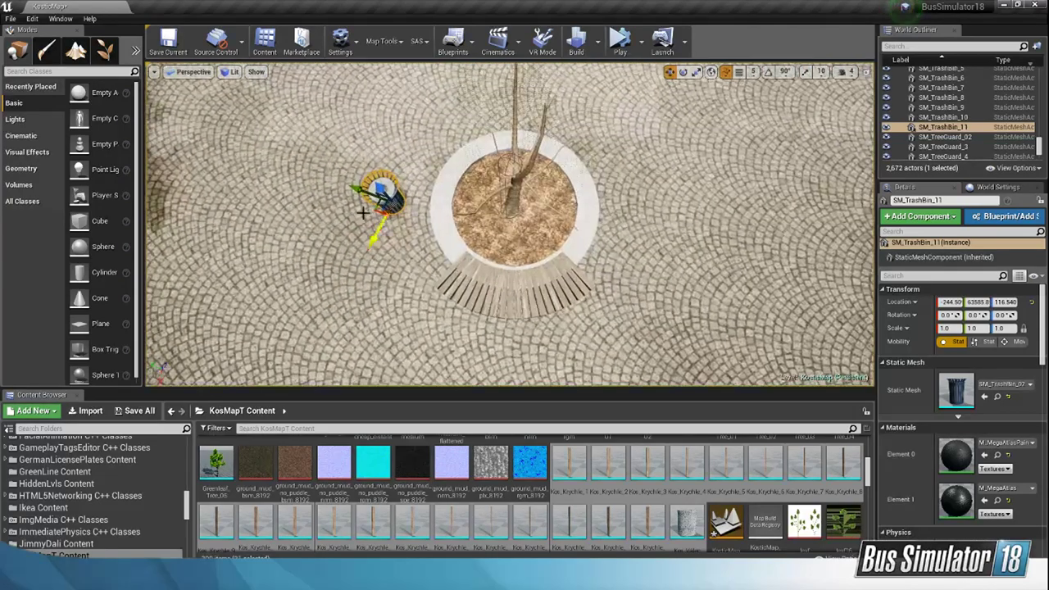
pyautogui.moveTo(375, 207); pyautogui.dragTo(612, 208)
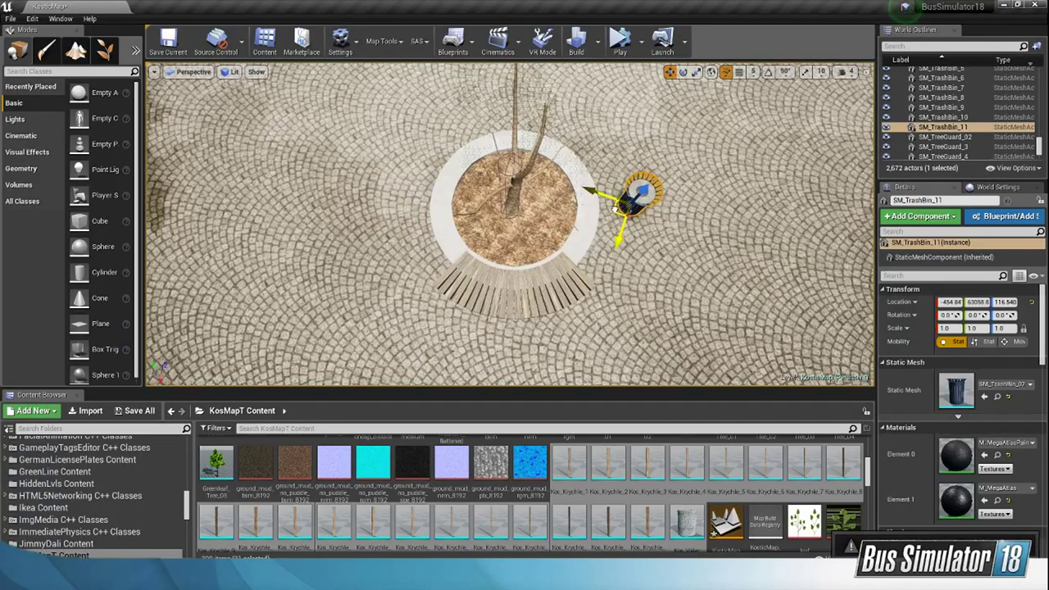
pyautogui.moveTo(611, 208); pyautogui.dragTo(619, 200, button='right')
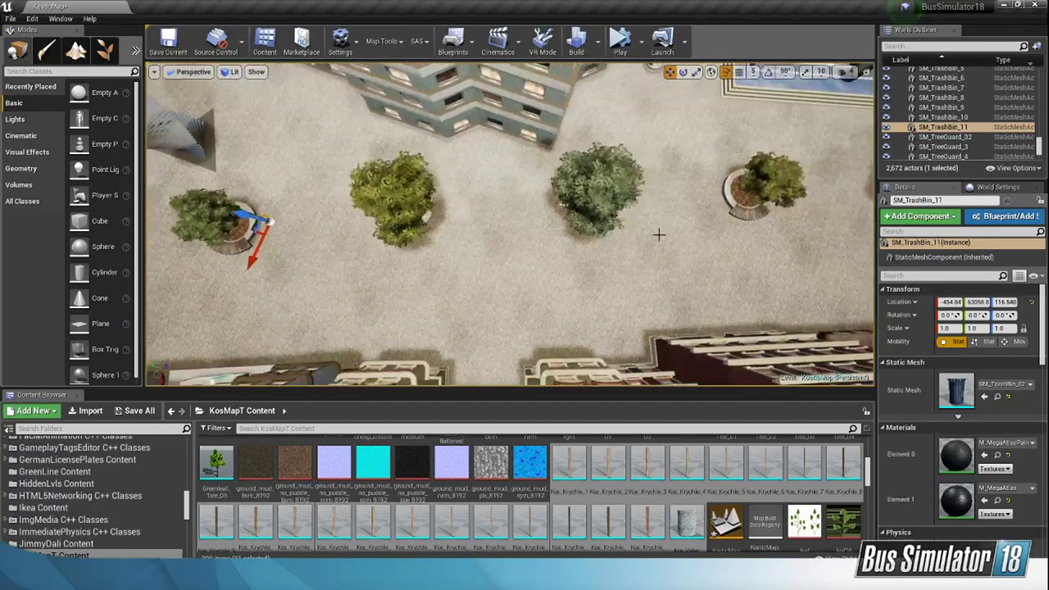
# Step: Copy the trash bin to the sixth planter and position it on the paving beside the planter's rim
pyautogui.keyDown('alt'); pyautogui.moveTo(249, 230); pyautogui.dragTo(563, 221); pyautogui.keyUp('alt')
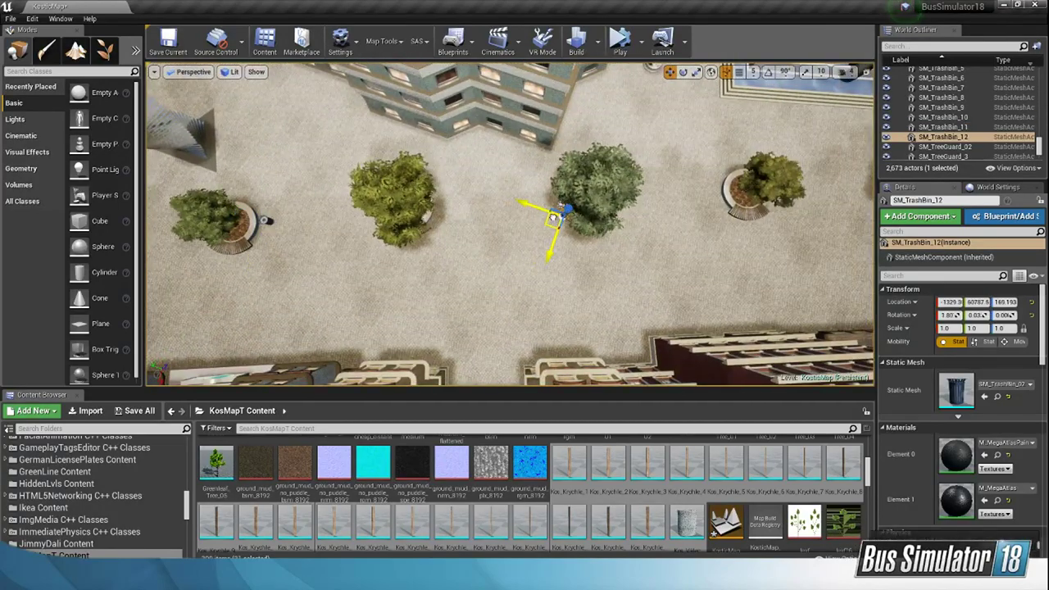
pyautogui.moveTo(563, 222); pyautogui.dragTo(524, 233, button='right')
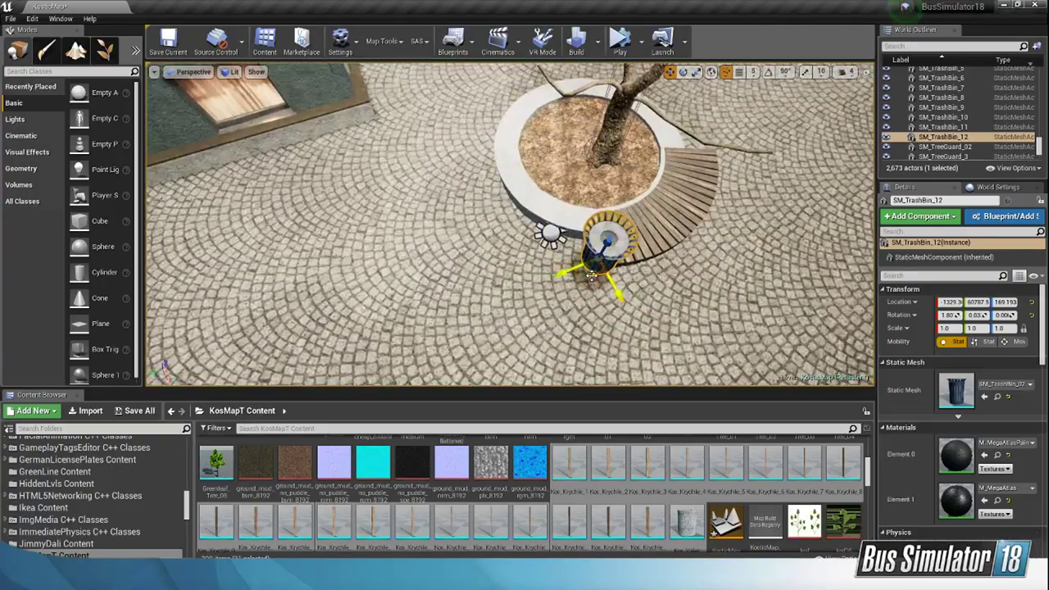
pyautogui.moveTo(591, 277); pyautogui.dragTo(490, 276)
pyautogui.moveTo(490, 276); pyautogui.dragTo(373, 273, button='right')
pyautogui.moveTo(523, 266); pyautogui.dragTo(515, 264)
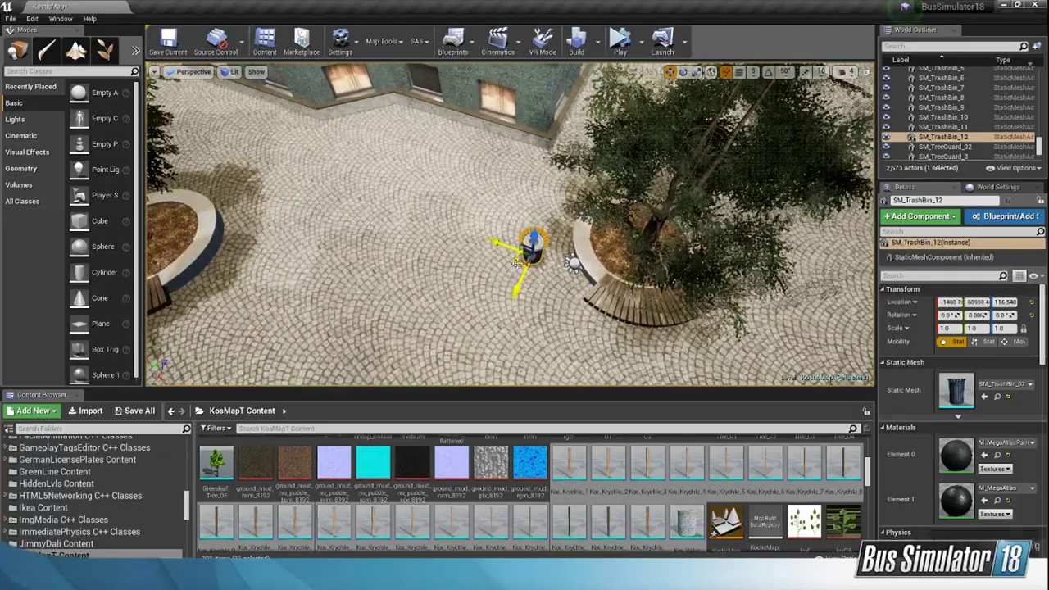
# Step: Copy the trash bin to the planter near the fountain pool and move it close to the end of the bench
pyautogui.moveTo(629, 235); pyautogui.dragTo(619, 274, button='right')
pyautogui.press('s')
pyautogui.moveTo(619, 234); pyautogui.dragTo(631, 226, button='right')
pyautogui.keyDown('alt'); pyautogui.moveTo(273, 256); pyautogui.dragTo(747, 240); pyautogui.keyUp('alt')
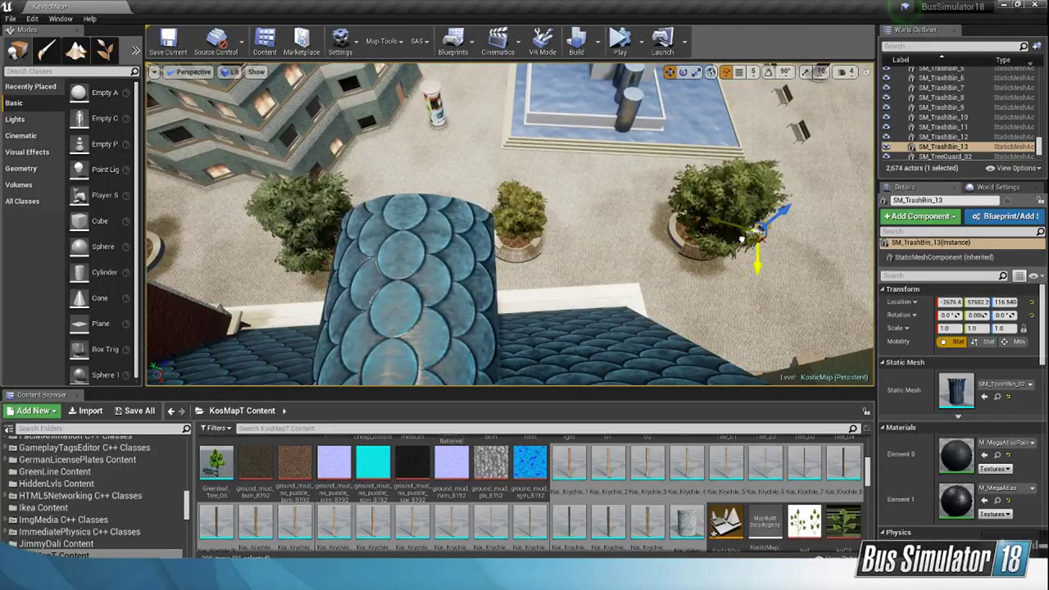
pyautogui.press('w')
pyautogui.moveTo(747, 241); pyautogui.dragTo(820, 246, button='right')
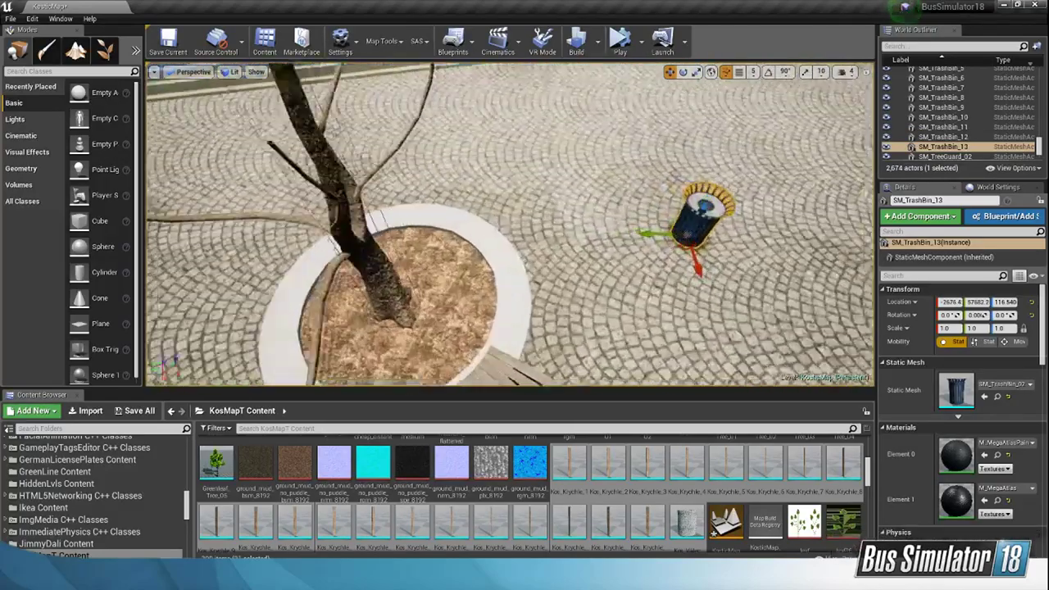
pyautogui.moveTo(703, 251); pyautogui.dragTo(578, 273)
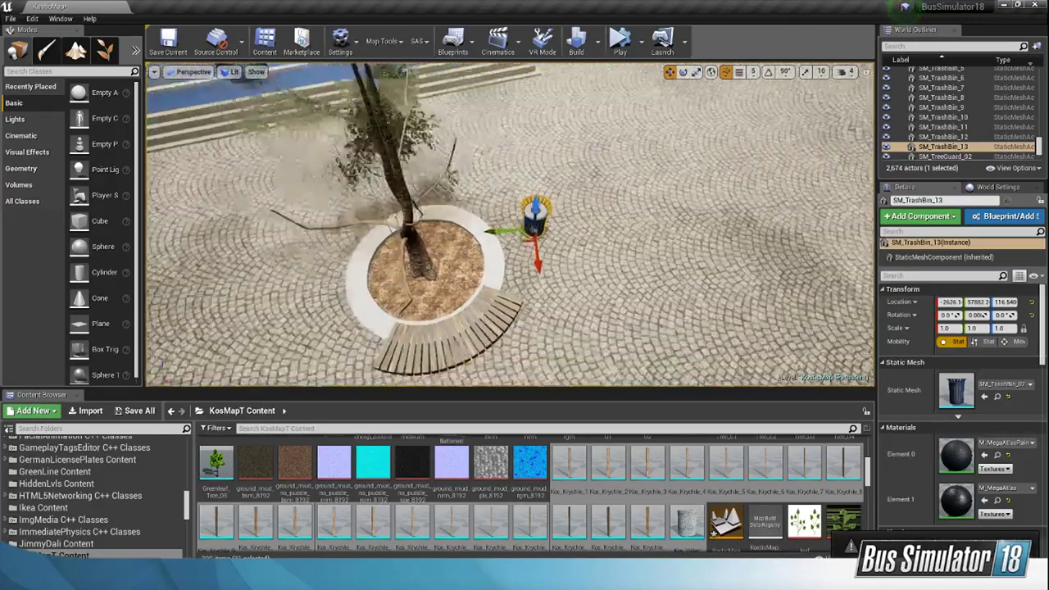
# Step: Move the advertising column on the paving to a spot beside the planter nearest the street
pyautogui.press('s')
pyautogui.moveTo(541, 246); pyautogui.dragTo(495, 230, button='right')
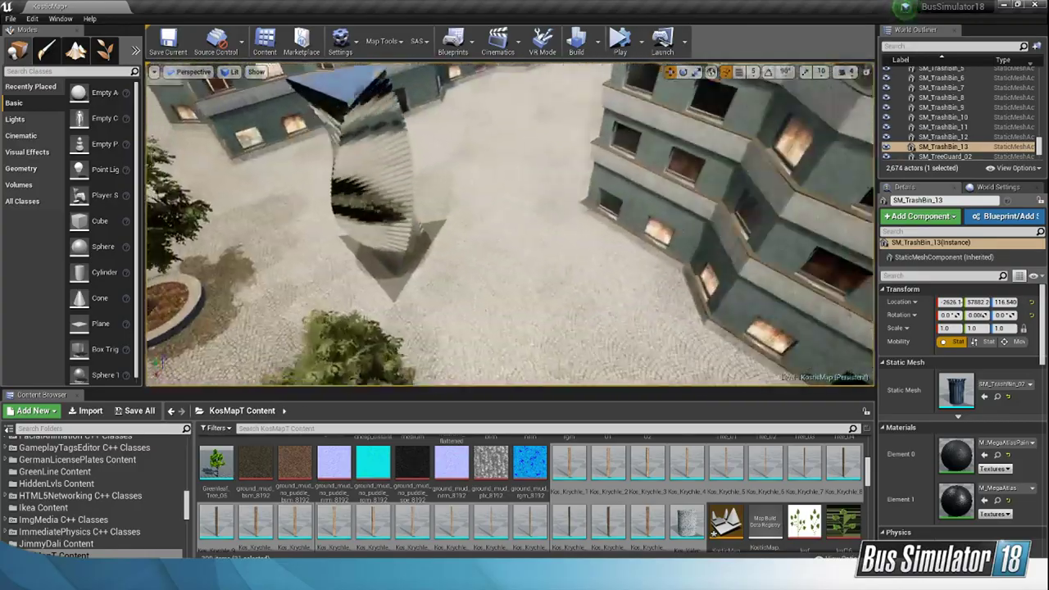
pyautogui.moveTo(510, 325)
pyautogui.mouseDown(button='right')
pyautogui.moveTo(458, 327)
pyautogui.moveTo(442, 340)
pyautogui.moveTo(492, 353)
pyautogui.moveTo(500, 278)
pyautogui.moveTo(582, 315)
pyautogui.moveTo(680, 311)
pyautogui.moveTo(459, 308)
pyautogui.mouseUp(button='right')
pyautogui.click(249, 200)
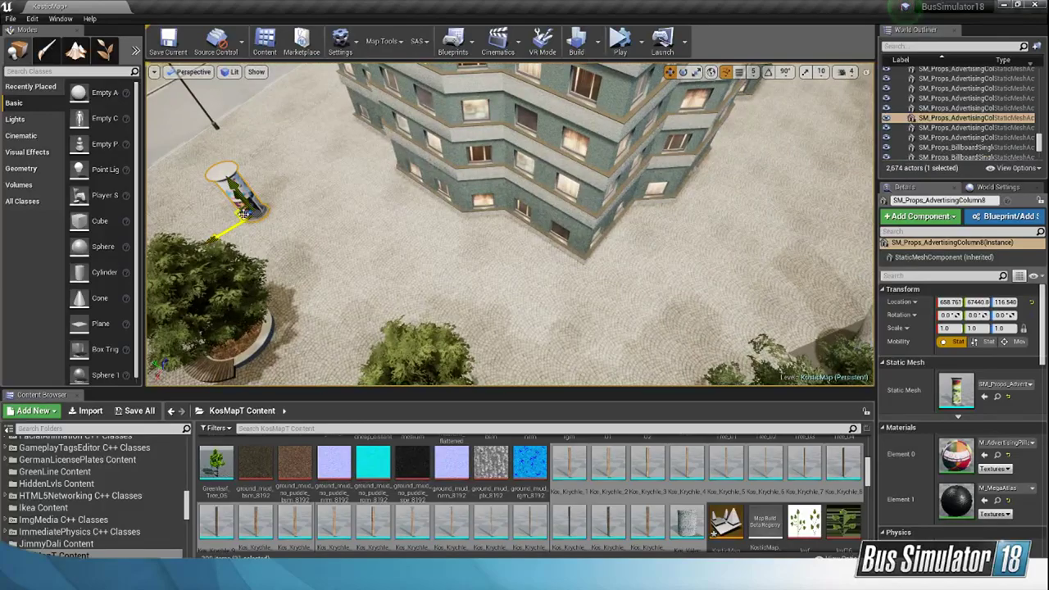
pyautogui.moveTo(243, 213); pyautogui.dragTo(368, 258, button='right')
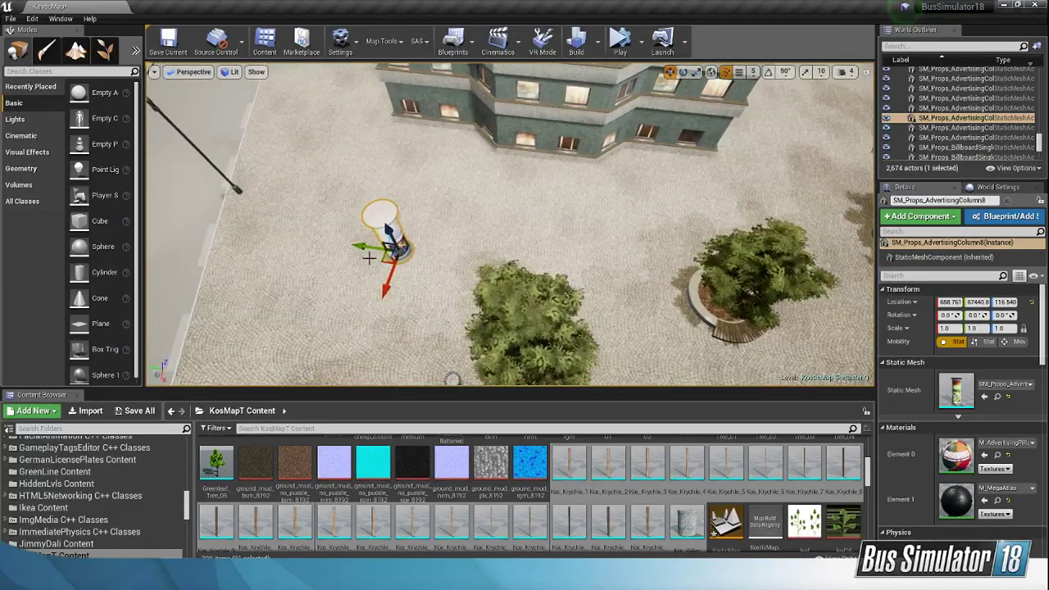
pyautogui.moveTo(392, 254); pyautogui.dragTo(407, 224)
pyautogui.moveTo(422, 233); pyautogui.dragTo(418, 171, button='right')
# Step: Search the whole content library for "SM_" and place a spiral bike rack on the paving beside the bench planter
pyautogui.scroll(-5, 491, 487)
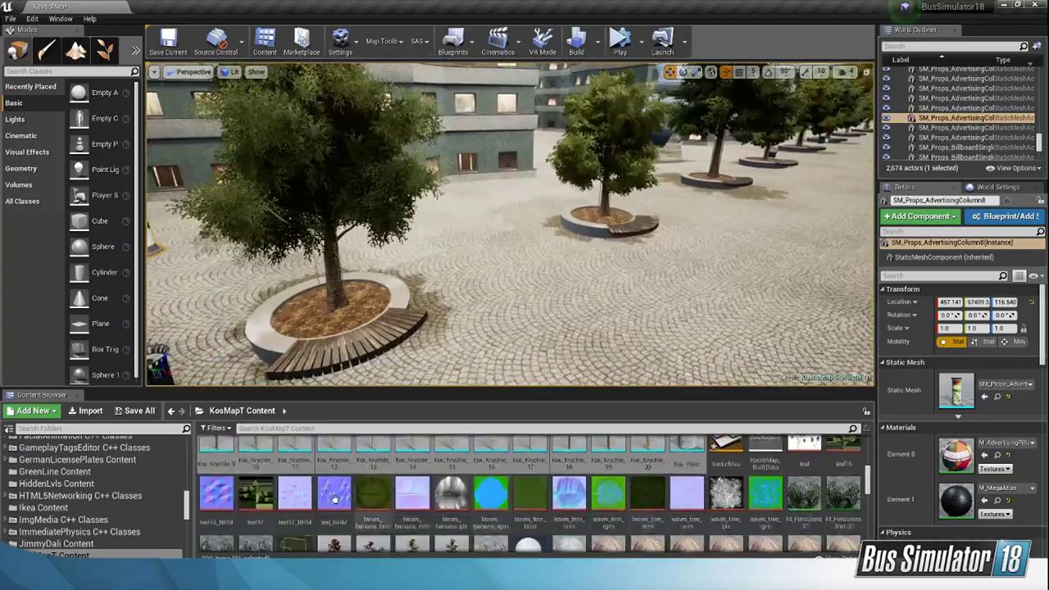
pyautogui.scroll(8, 304, 479)
pyautogui.scroll(10, 177, 484)
pyautogui.click(164, 442)
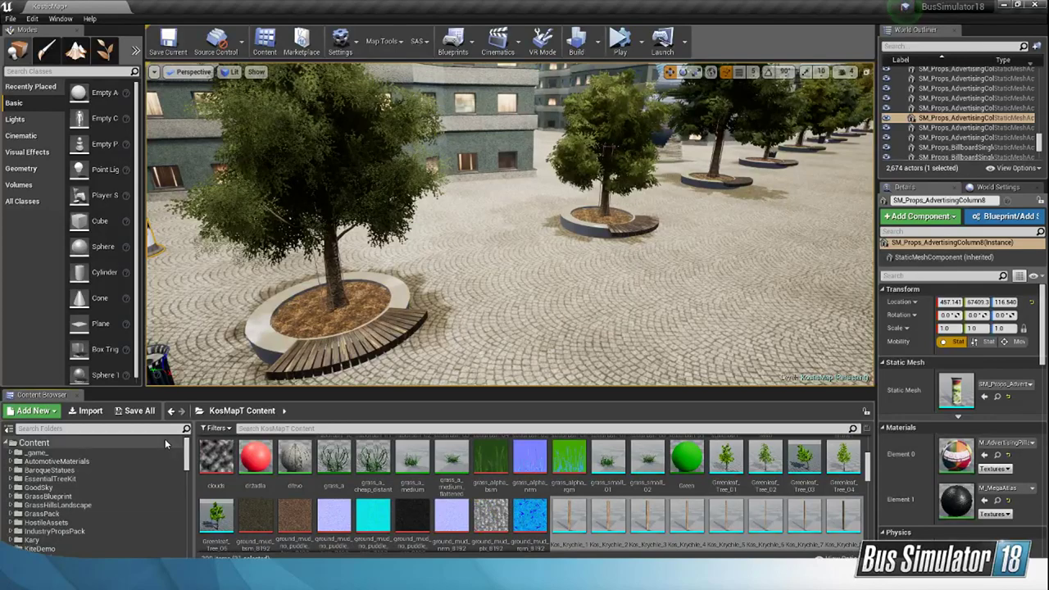
pyautogui.click(267, 428)
pyautogui.write('SM')
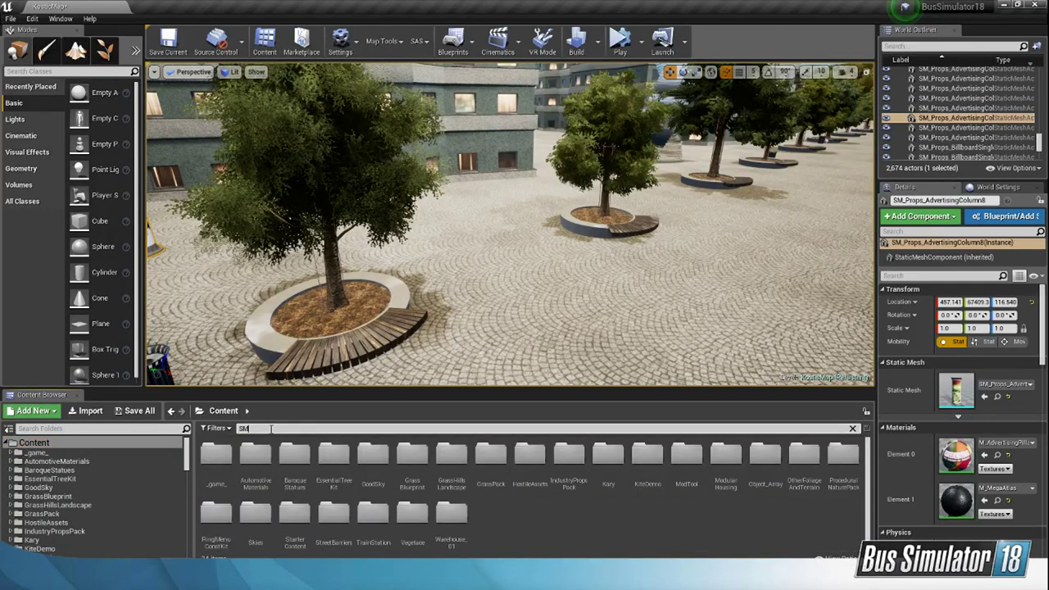
pyautogui.write('_')
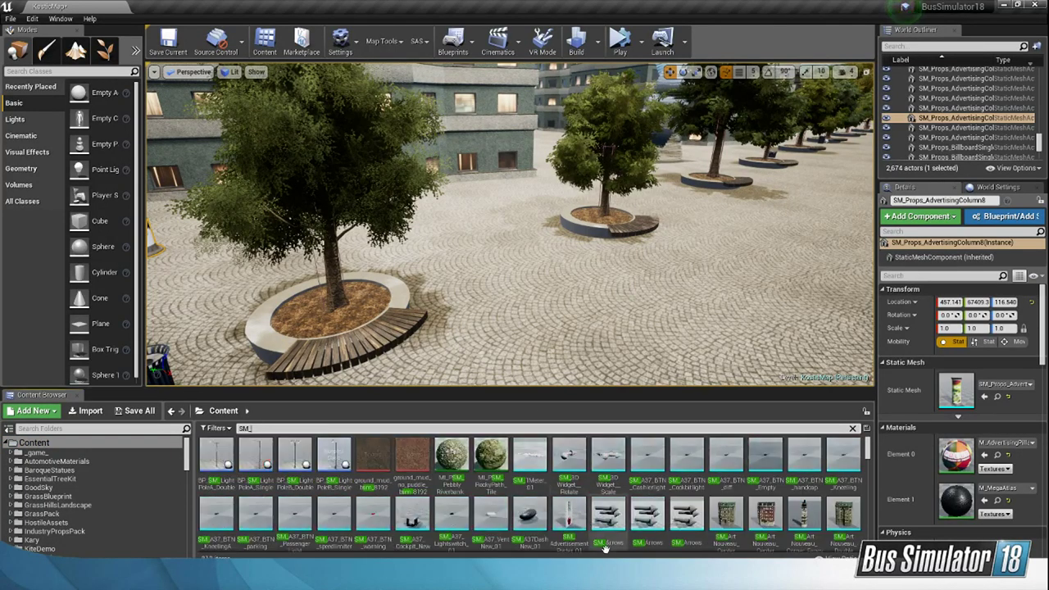
pyautogui.scroll(-3, 587, 476)
pyautogui.scroll(-1, 587, 472)
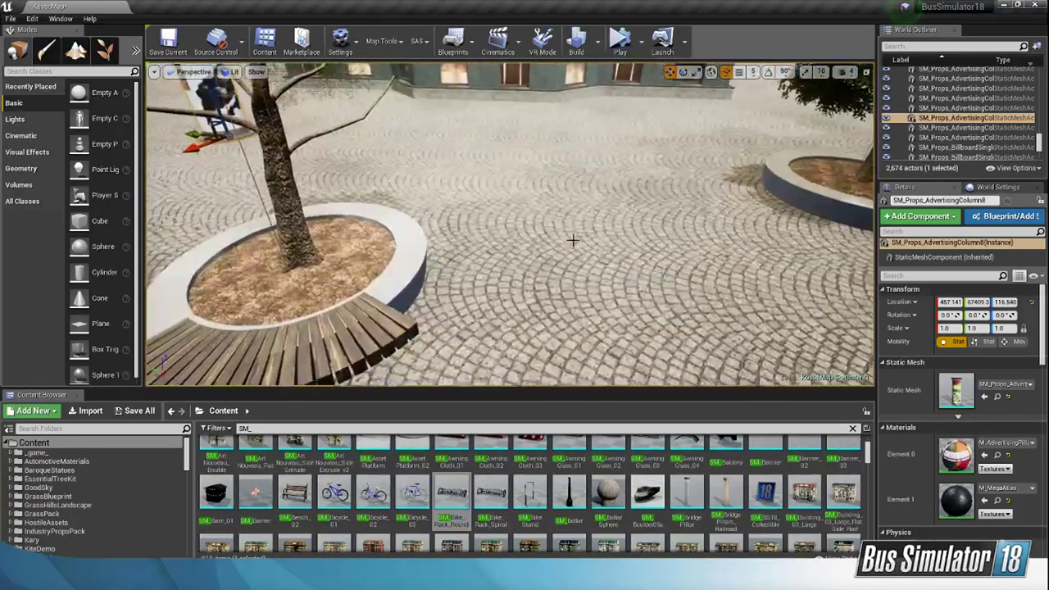
pyautogui.moveTo(490, 492); pyautogui.dragTo(566, 236)
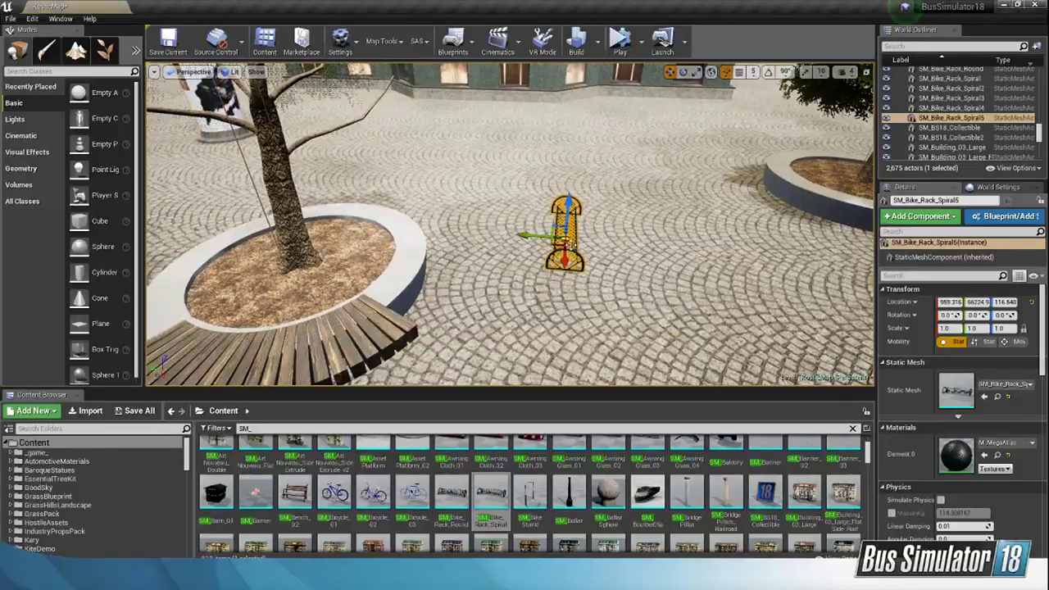
pyautogui.moveTo(639, 273); pyautogui.dragTo(662, 283, button='right')
# Step: Place a round bike rack on the paving near another bench planter and rotate it to face the planter's rim
pyautogui.moveTo(451, 494); pyautogui.dragTo(559, 237)
pyautogui.moveTo(559, 238); pyautogui.dragTo(599, 291, button='right')
pyautogui.press('e')
pyautogui.moveTo(608, 311); pyautogui.dragTo(647, 298)
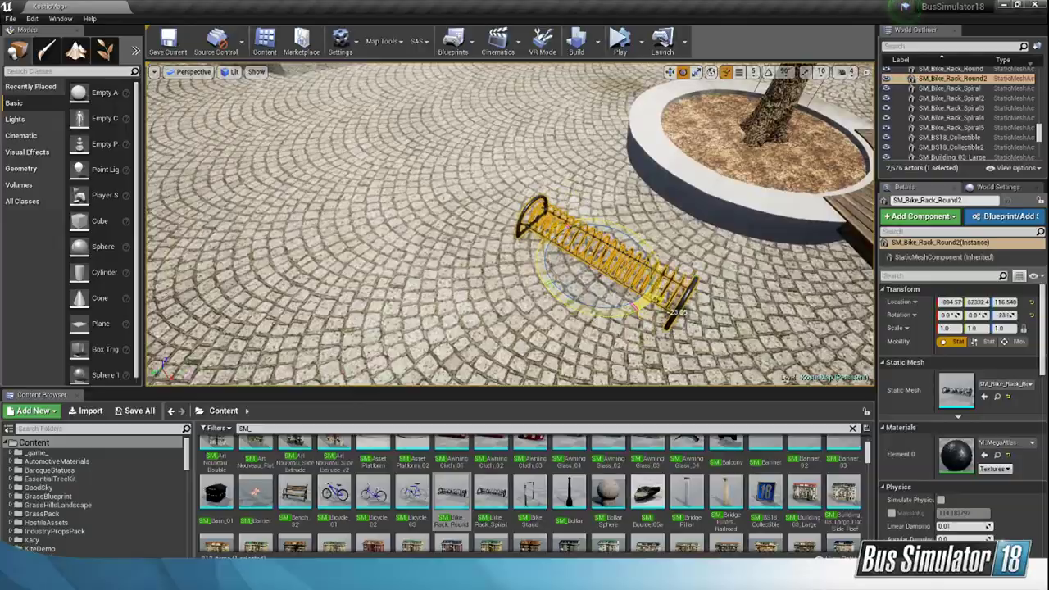
pyautogui.moveTo(638, 308); pyautogui.dragTo(592, 285, button='right')
# Step: Rotate the spiral bike rack to line up with its planter and move it closer to the rim
pyautogui.click(589, 275)
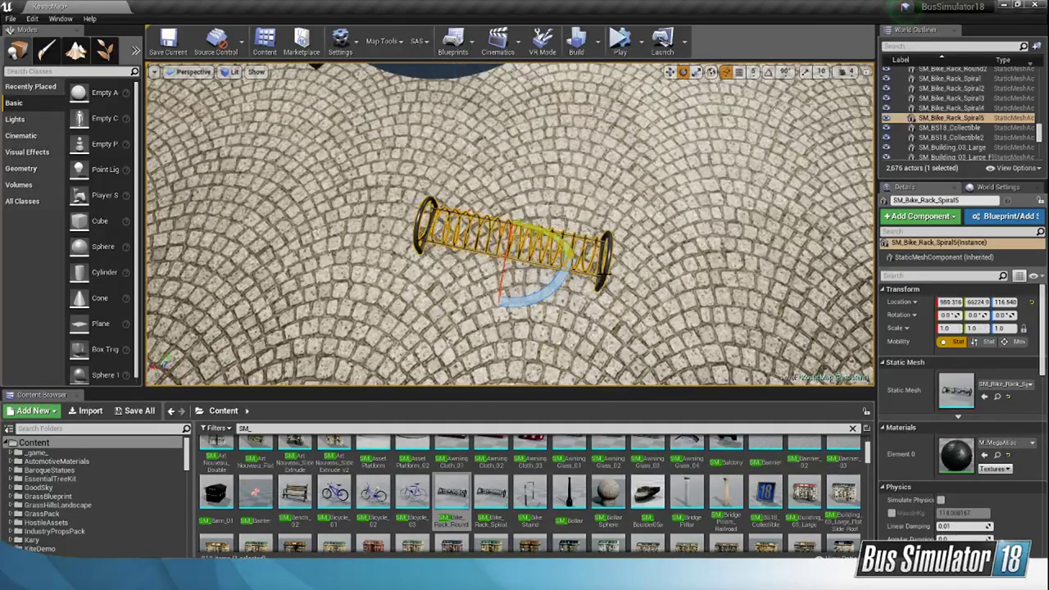
pyautogui.moveTo(551, 295); pyautogui.dragTo(470, 358)
pyautogui.moveTo(550, 295); pyautogui.dragTo(514, 282, button='right')
pyautogui.moveTo(583, 314); pyautogui.dragTo(596, 296)
pyautogui.click(669, 71)
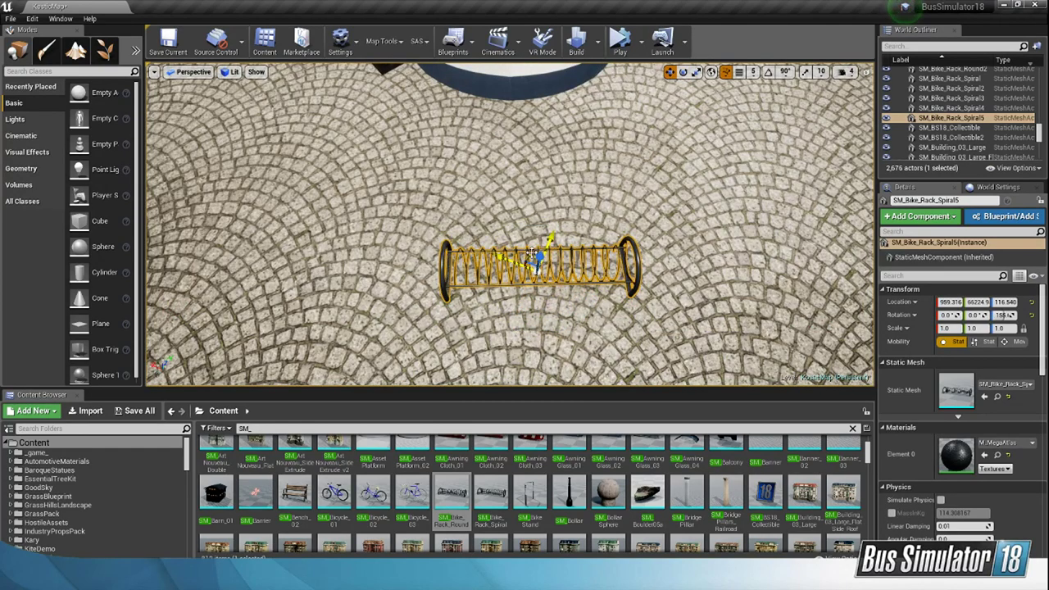
pyautogui.moveTo(534, 270); pyautogui.dragTo(519, 149)
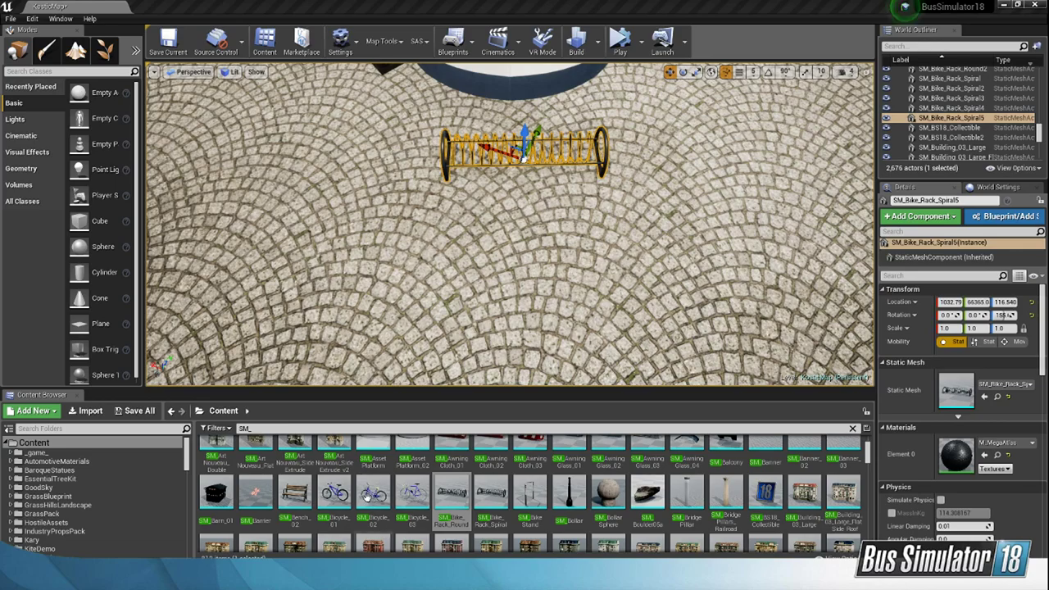
# Step: Place a SM_Bicycle_01 on the paving and move it near the spiral bike rack
pyautogui.click(334, 492)
pyautogui.moveTo(484, 316); pyautogui.dragTo(509, 238, button='right')
pyautogui.moveTo(334, 492); pyautogui.dragTo(538, 304)
pyautogui.moveTo(538, 304); pyautogui.dragTo(603, 325, button='right')
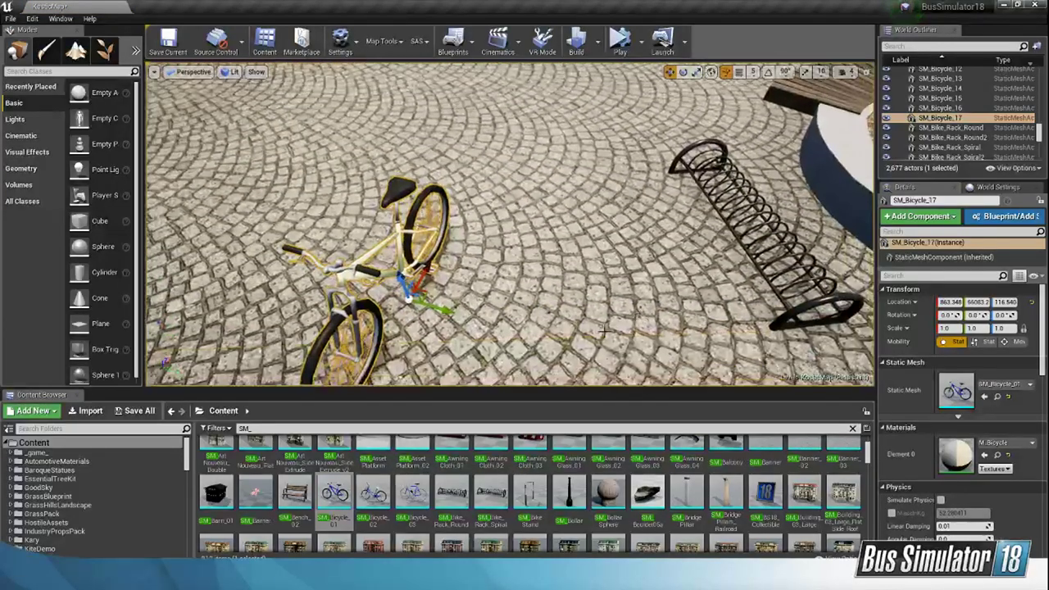
pyautogui.moveTo(433, 309); pyautogui.dragTo(385, 291)
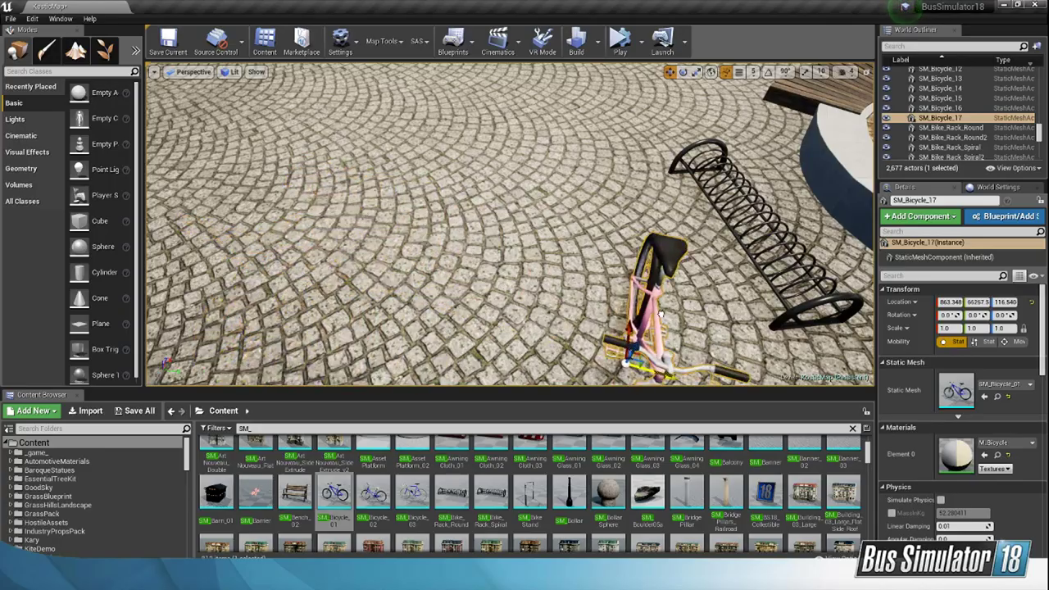
pyautogui.moveTo(656, 310); pyautogui.dragTo(721, 299, button='right')
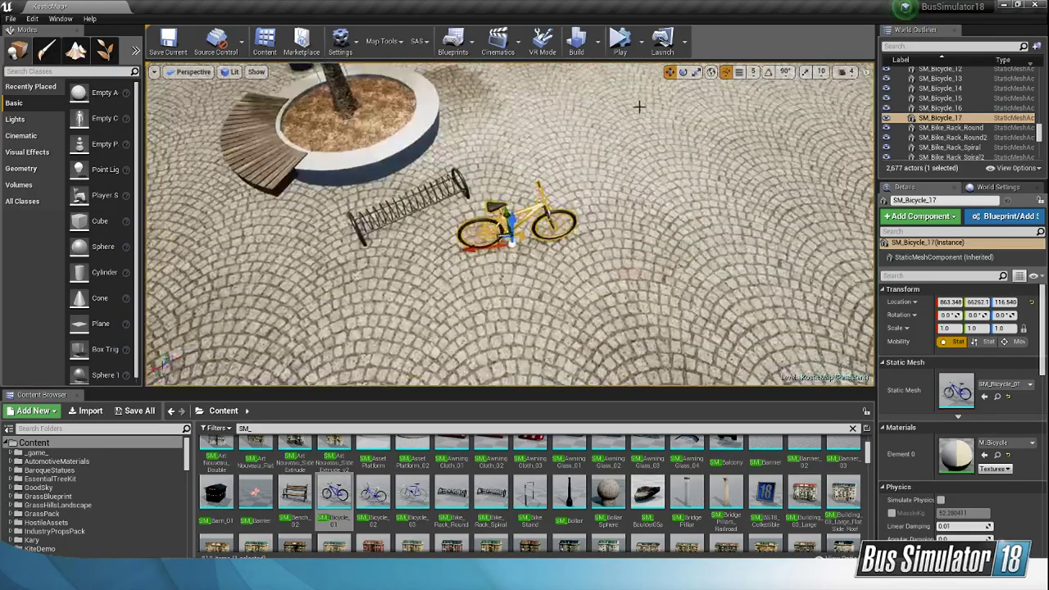
# Step: Rotate the bicycle to about -112° and move its front wheel into the end of the spiral bike rack
pyautogui.click(684, 73)
pyautogui.moveTo(617, 135); pyautogui.dragTo(631, 137, button='right')
pyautogui.scroll(3, 509, 223)
pyautogui.moveTo(492, 310); pyautogui.dragTo(519, 324)
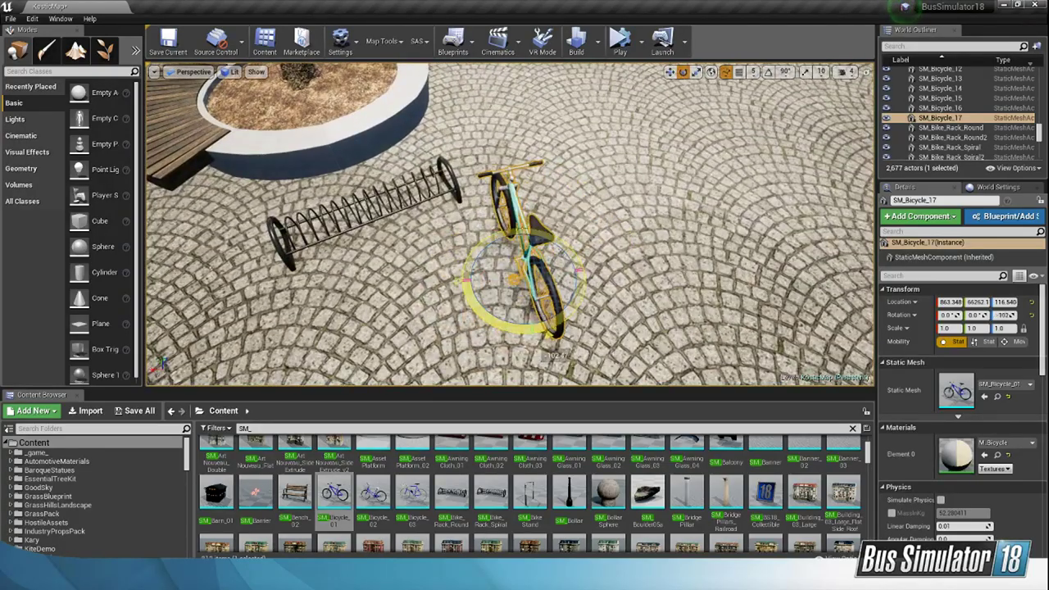
pyautogui.click(670, 73)
pyautogui.moveTo(606, 139); pyautogui.dragTo(574, 149, button='right')
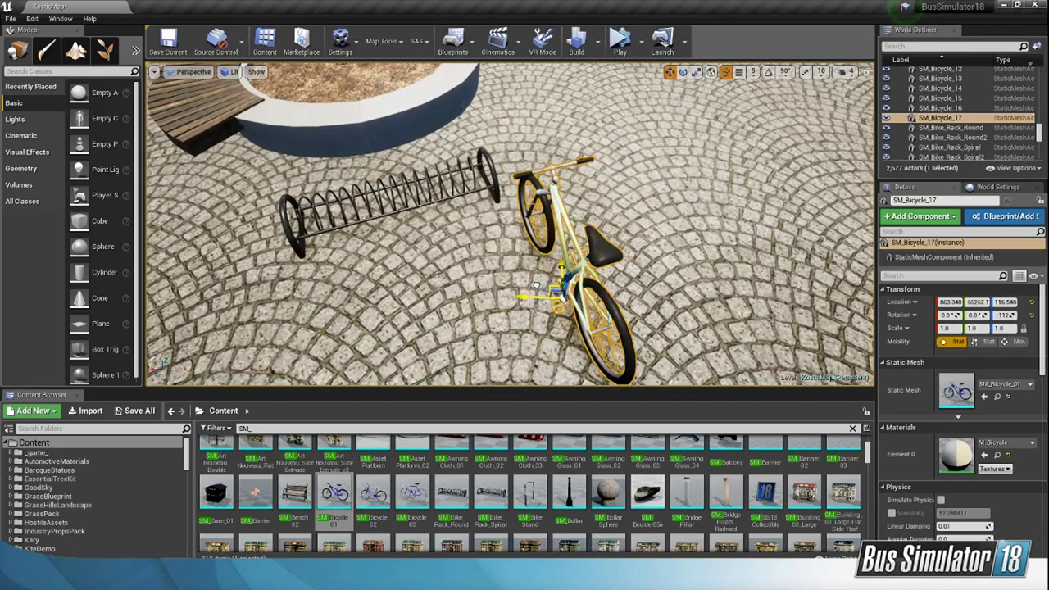
pyautogui.moveTo(536, 285); pyautogui.dragTo(478, 248)
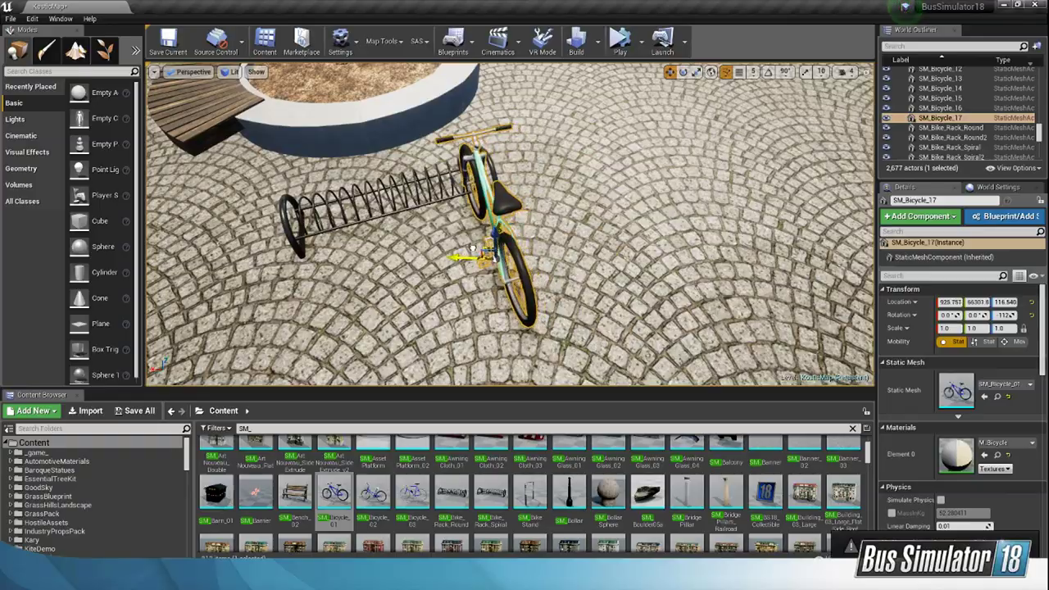
pyautogui.moveTo(473, 249); pyautogui.dragTo(352, 200, button='right')
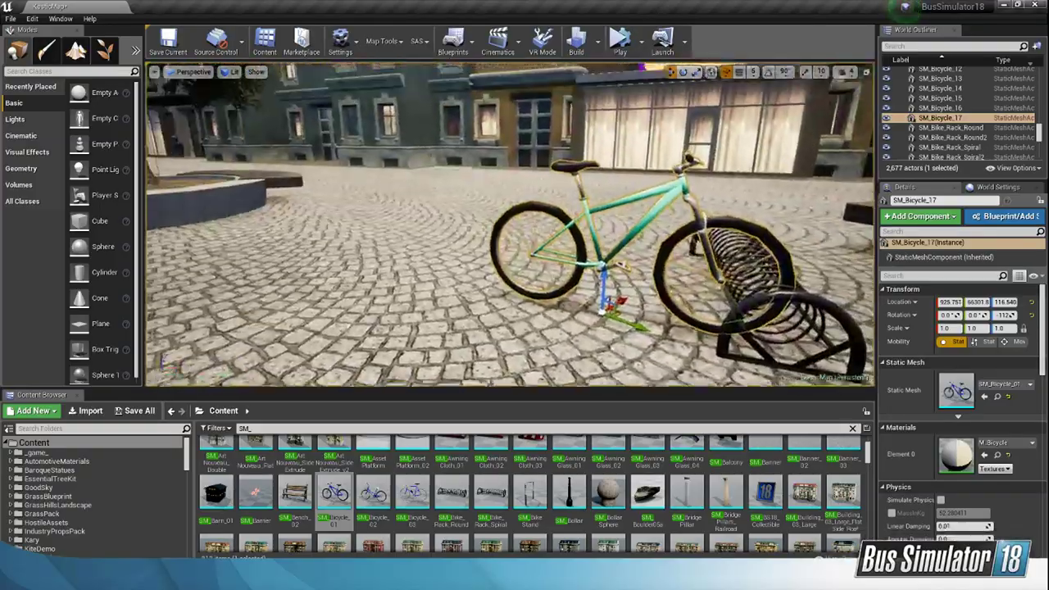
# Step: Copy the bicycle twice along the spiral bike rack, setting one copy beside it and the other near the opposite end
pyautogui.moveTo(508, 226); pyautogui.dragTo(405, 240, button='right')
pyautogui.keyDown('alt'); pyautogui.moveTo(402, 243); pyautogui.dragTo(521, 264); pyautogui.keyUp('alt')
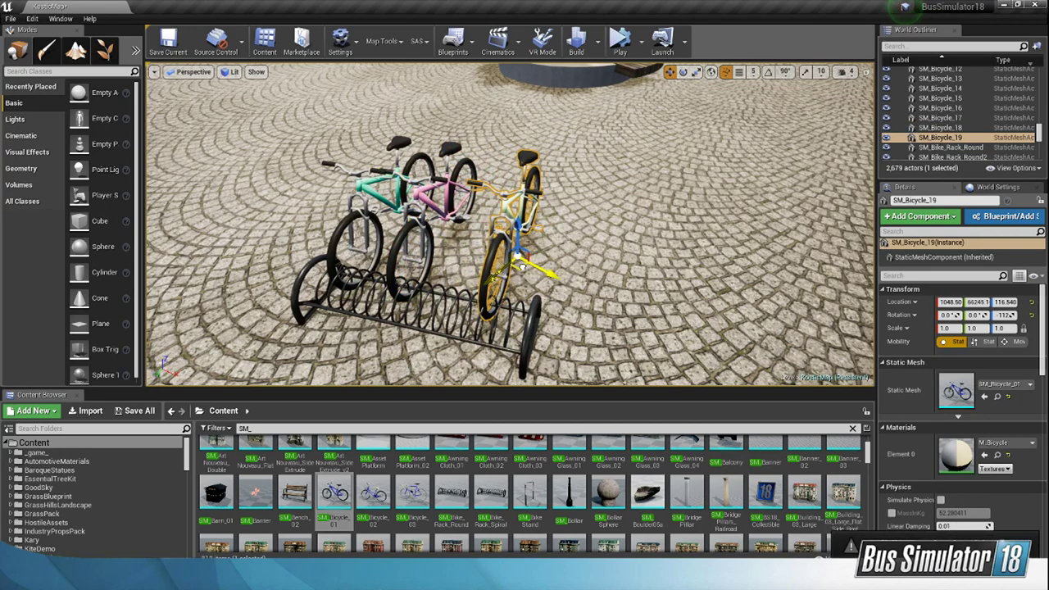
pyautogui.moveTo(522, 266)
pyautogui.mouseDown(button='right')
pyautogui.moveTo(519, 246)
pyautogui.moveTo(481, 228)
pyautogui.moveTo(510, 232)
pyautogui.moveTo(498, 232)
pyautogui.moveTo(483, 278)
pyautogui.moveTo(500, 204)
pyautogui.moveTo(518, 255)
pyautogui.mouseUp(button='right')
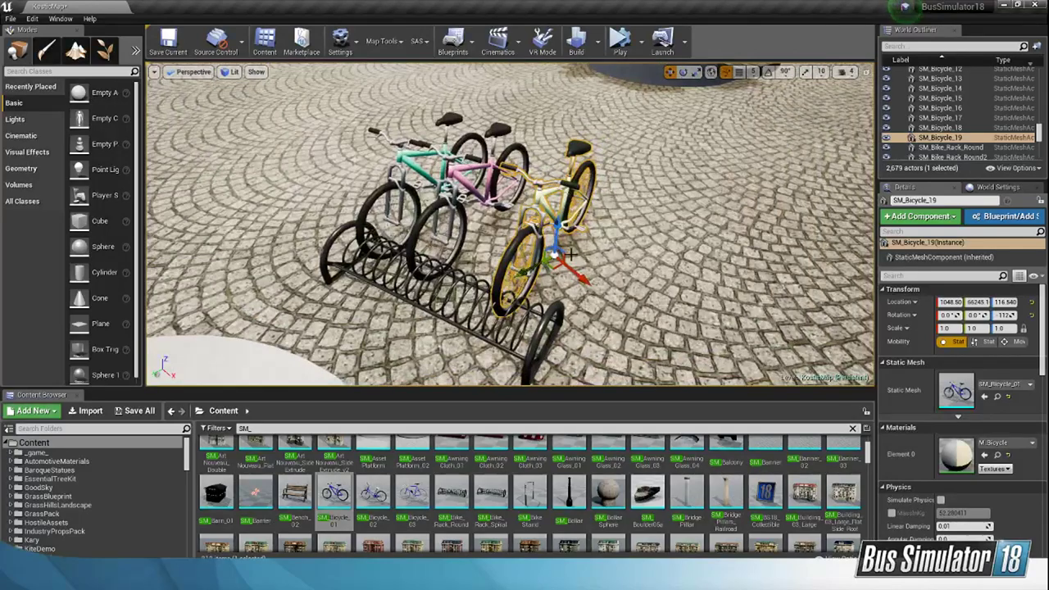
# Step: Replace the third bicycle with a SM_Bicycle_03, rotated to about -103° with its front wheel in the rack
pyautogui.press('Delete')
pyautogui.moveTo(413, 491); pyautogui.dragTo(595, 254)
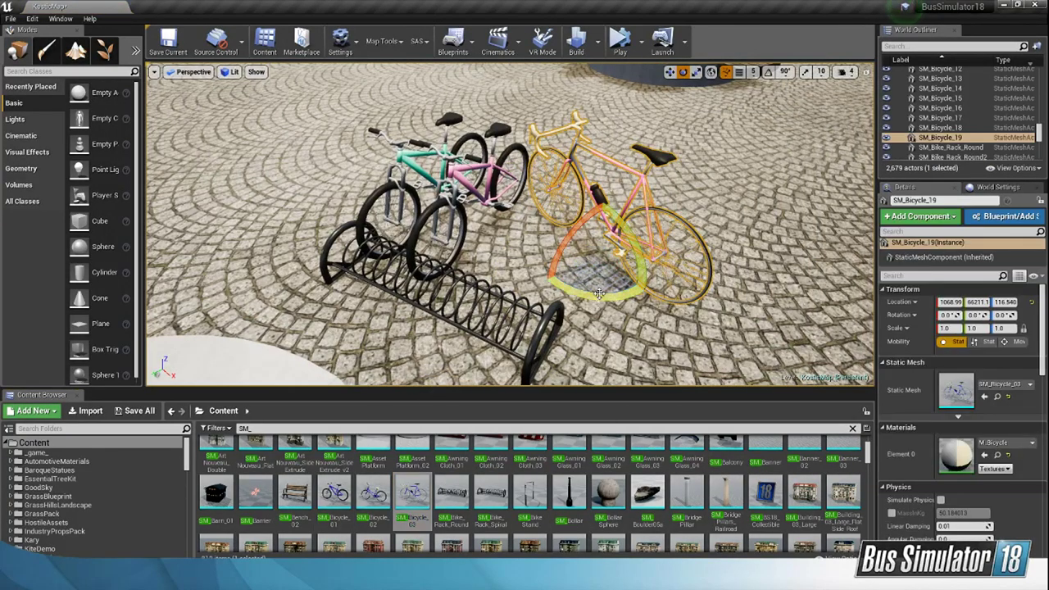
pyautogui.moveTo(599, 293); pyautogui.dragTo(713, 301)
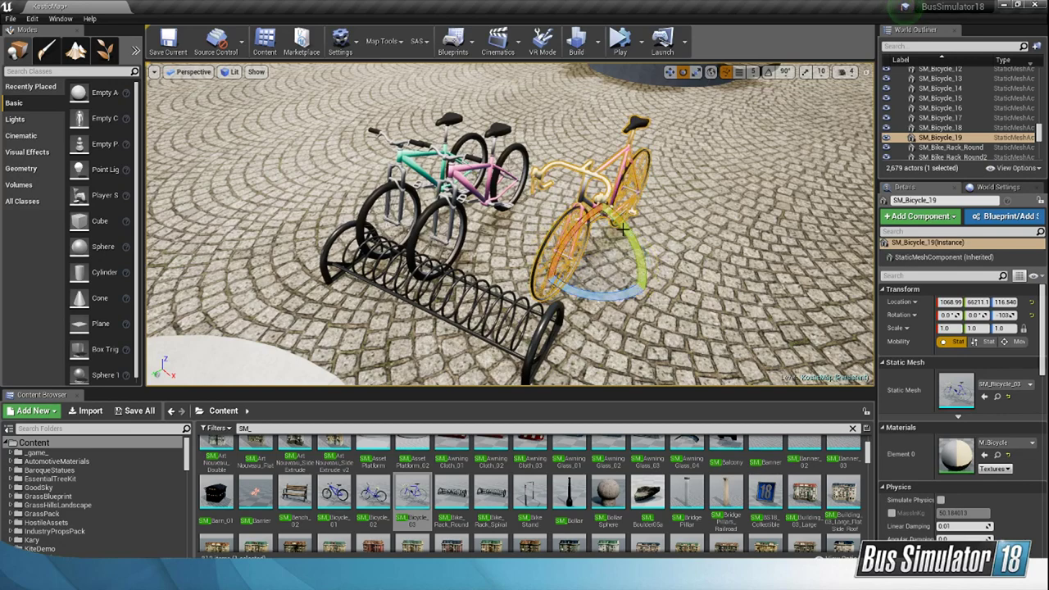
pyautogui.press('w')
pyautogui.moveTo(595, 262); pyautogui.dragTo(573, 284)
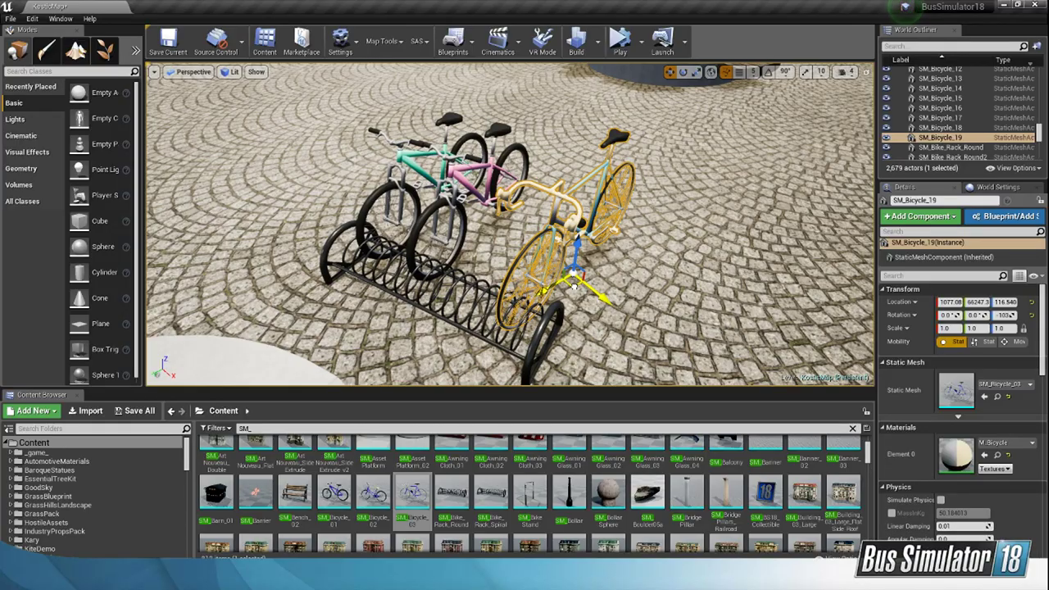
pyautogui.moveTo(573, 285); pyautogui.dragTo(348, 291, button='right')
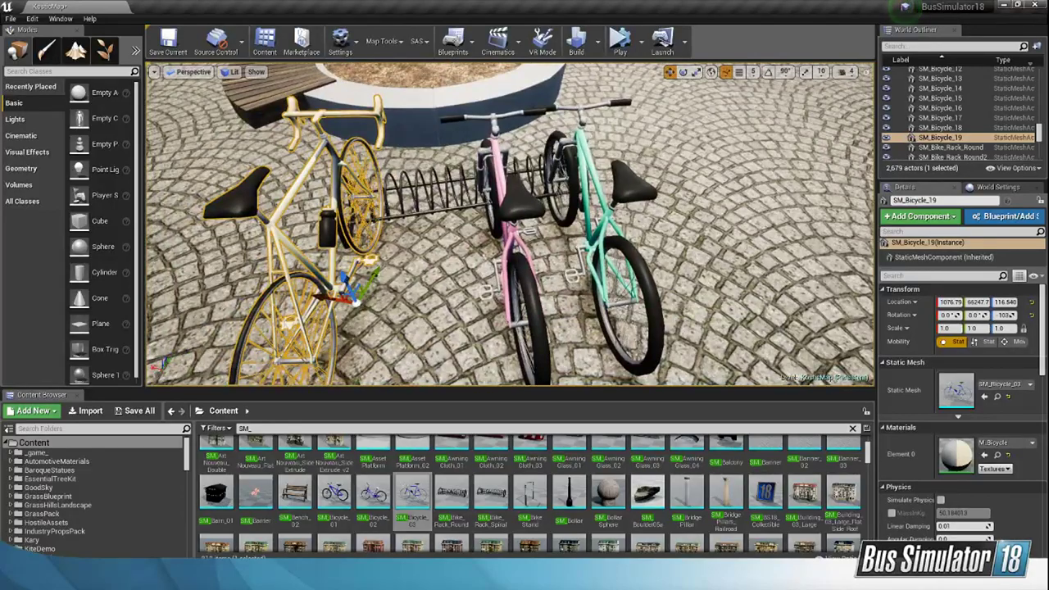
# Step: Rotate the middle pink bicycle to about -106° and the mint one to about -107°
pyautogui.click(519, 203)
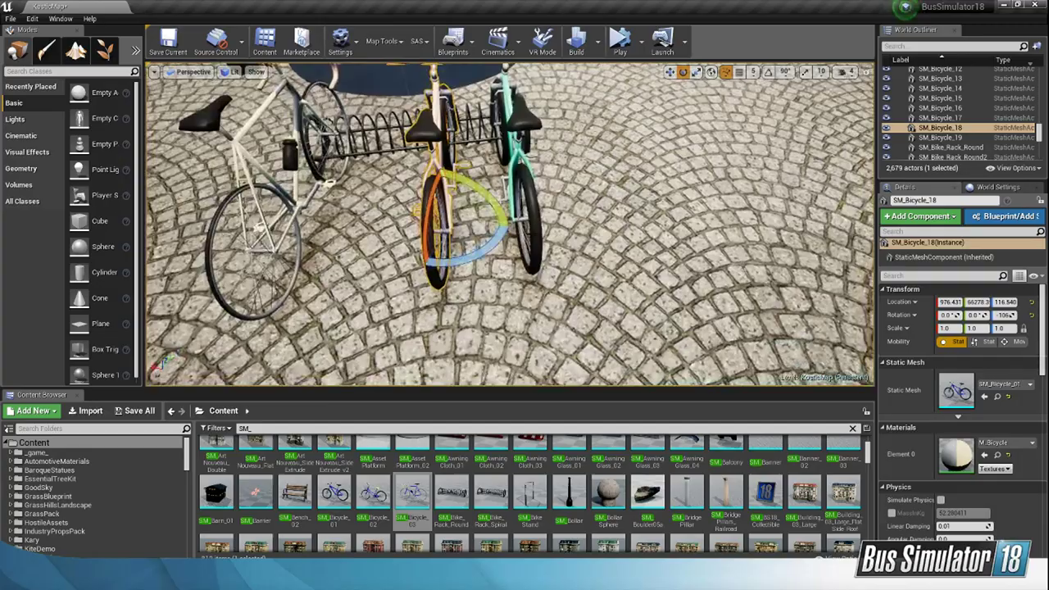
pyautogui.click(525, 250)
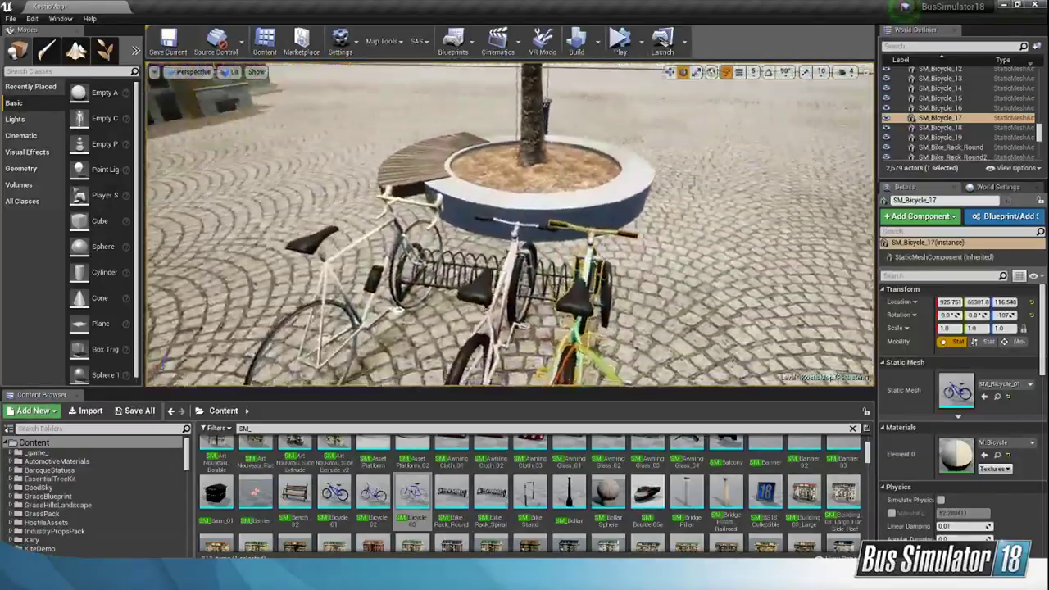
pyautogui.press('f')
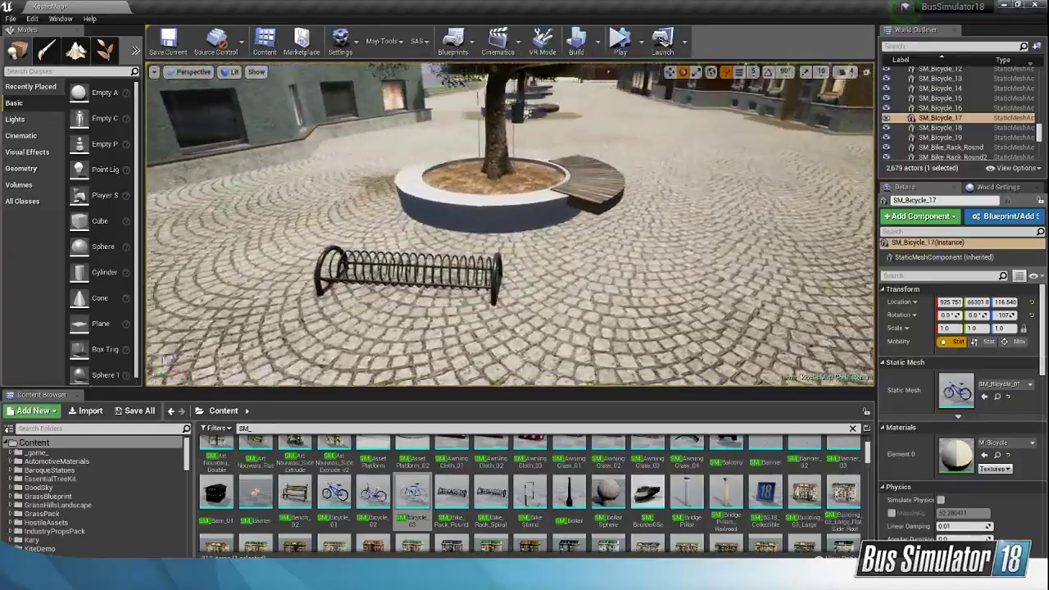
# Step: Try out a bike stand on the paving beside the round bike rack and delete it
pyautogui.moveTo(531, 491); pyautogui.dragTo(551, 305)
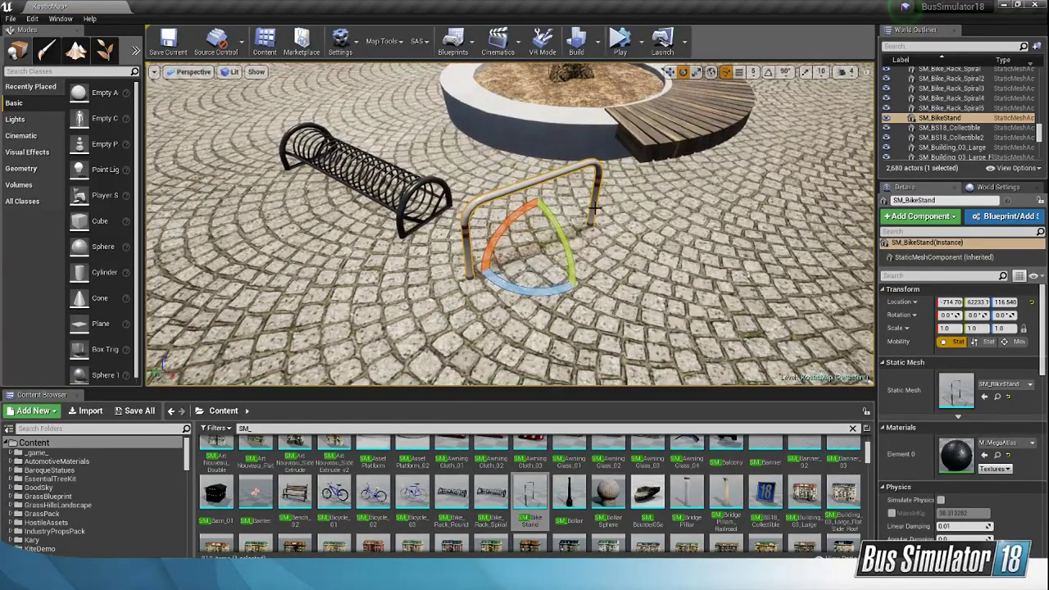
pyautogui.press('Delete')
# Step: Move the round bike rack closer to the rim of its bench planter
pyautogui.moveTo(591, 161); pyautogui.dragTo(547, 219, button='right')
pyautogui.click(671, 73)
pyautogui.click(557, 237)
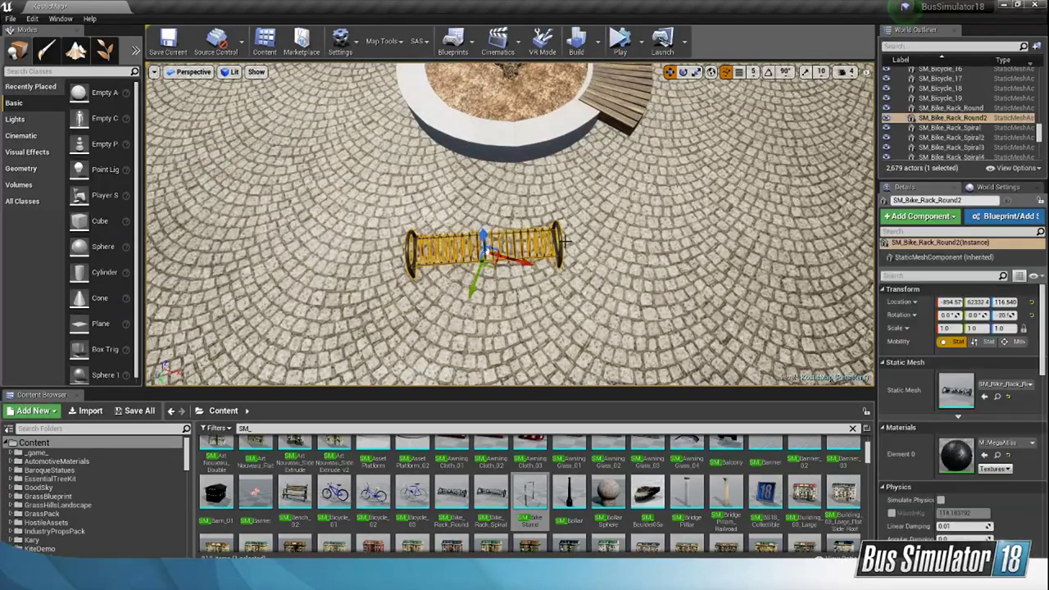
pyautogui.moveTo(493, 265); pyautogui.dragTo(529, 238)
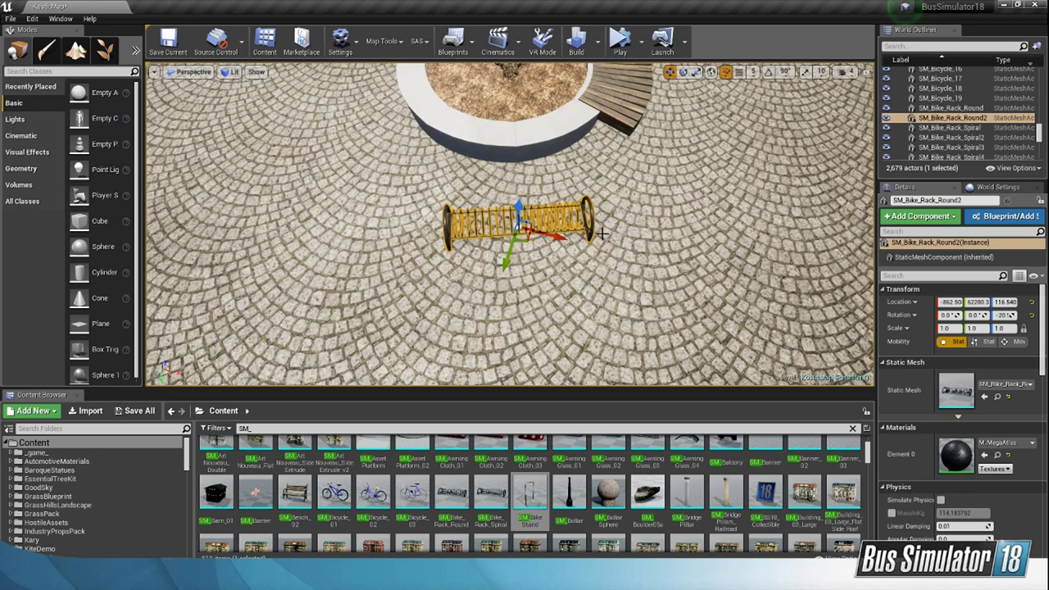
# Step: Launch SketchUp 2019
pyautogui.press('super')
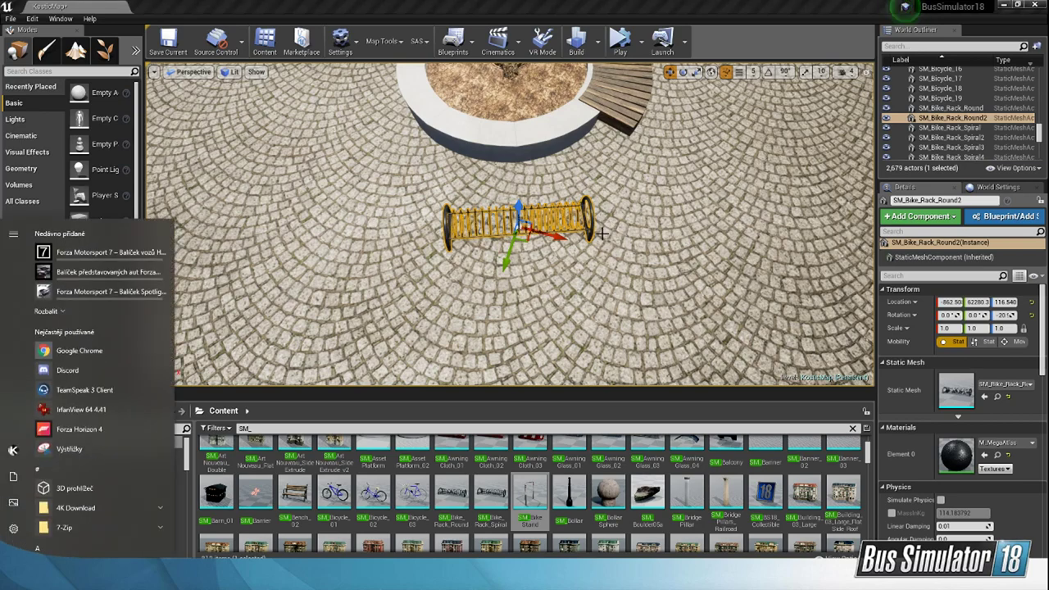
pyautogui.write('sc')
pyautogui.press('BackSpace')
pyautogui.write('k')
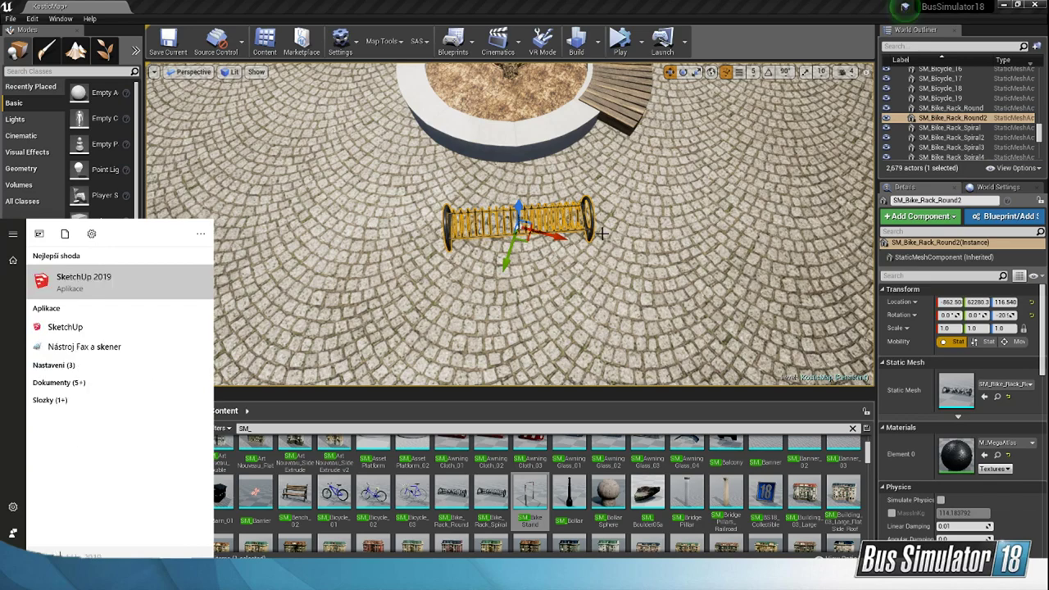
pyautogui.press('Return')
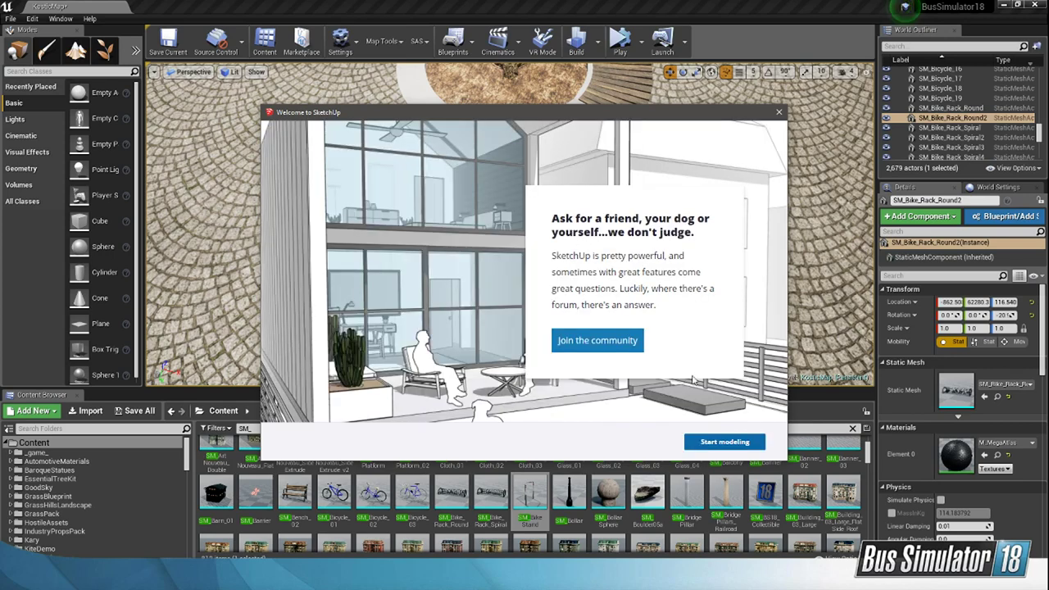
# Step: Create a new SketchUp model from the Simple Meters template and postpone the offered program update
pyautogui.click(715, 445)
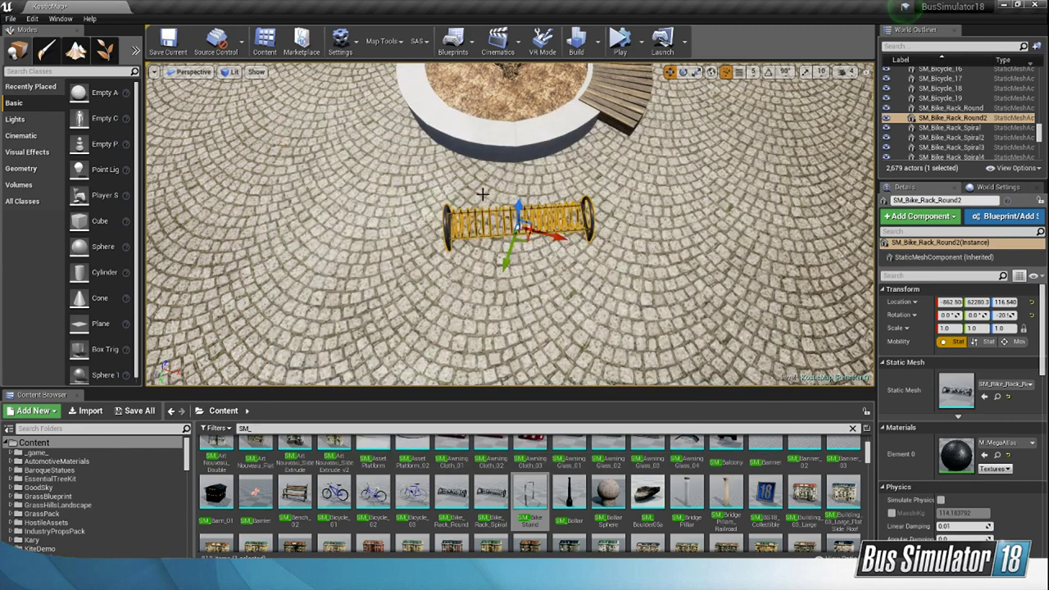
pyautogui.click(485, 200)
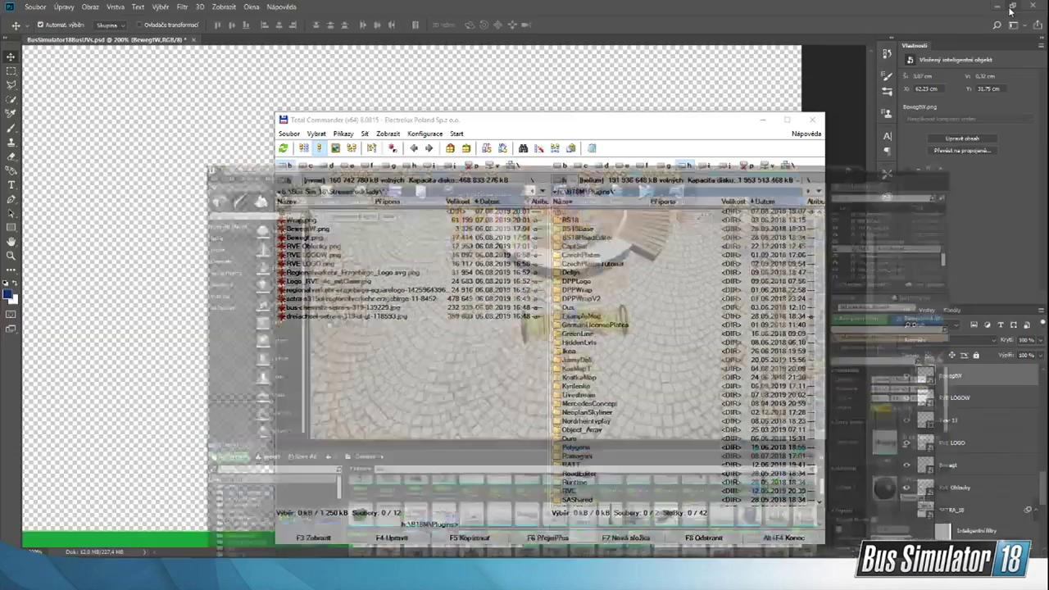
pyautogui.click(1002, 5)
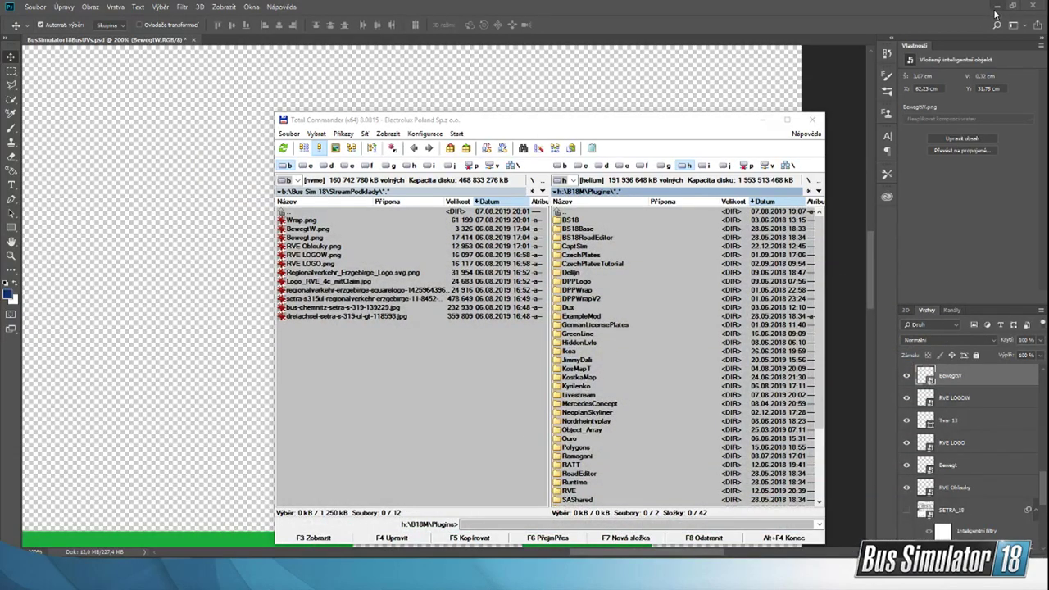
pyautogui.moveTo(690, 123); pyautogui.dragTo(701, 89)
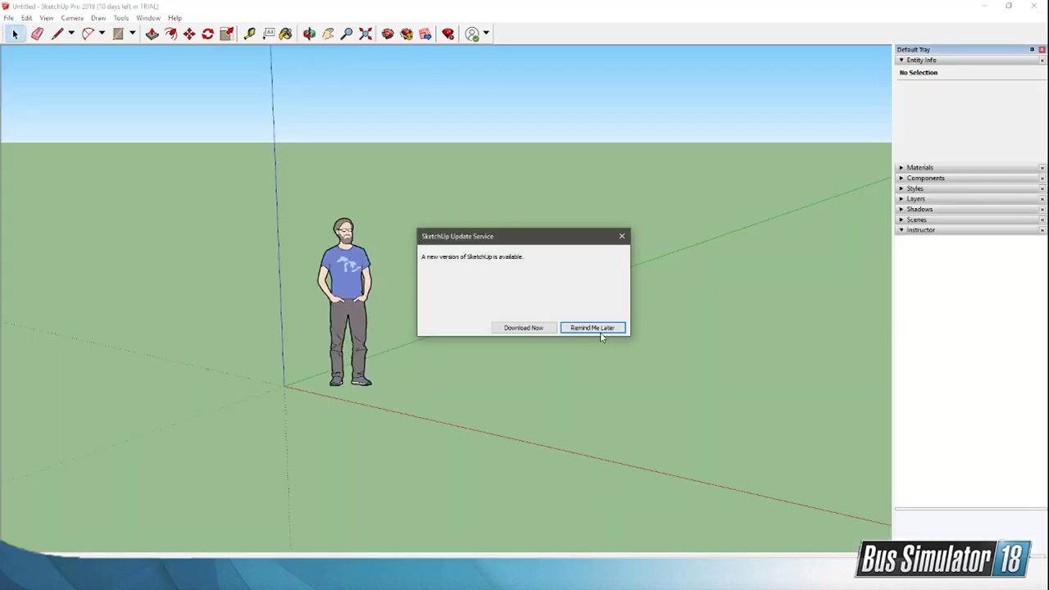
pyautogui.click(599, 331)
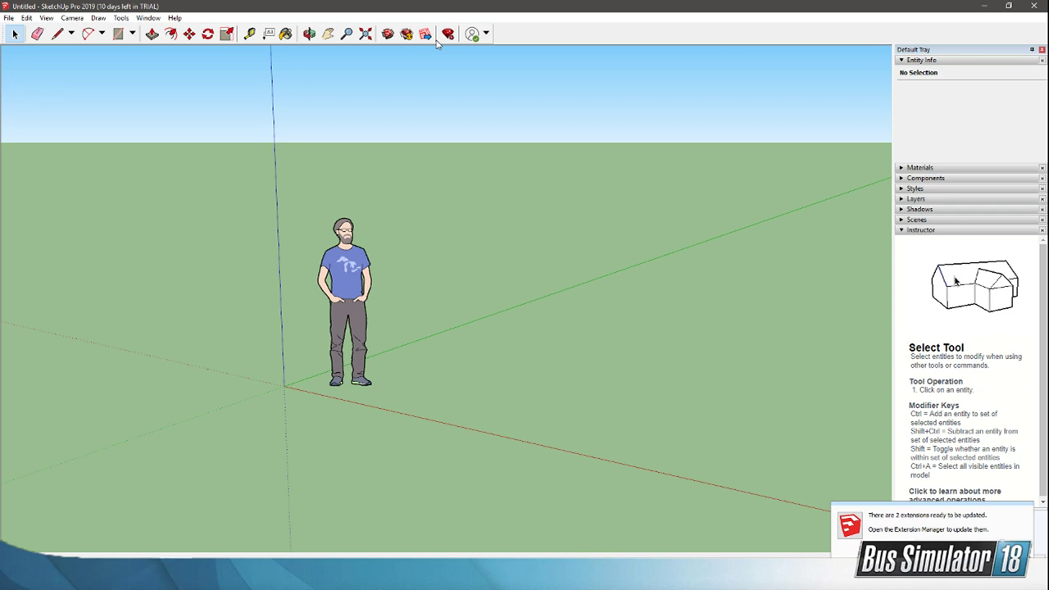
# Step: Search the 3D Warehouse for "bike" and look through the resulting models
pyautogui.click(387, 34)
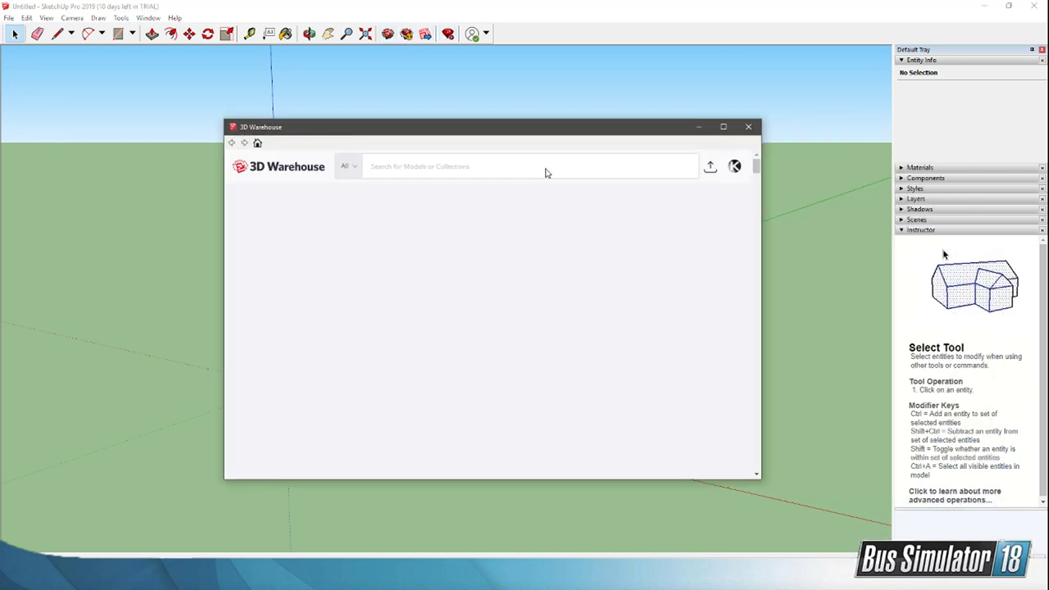
pyautogui.click(546, 169)
pyautogui.write('bike')
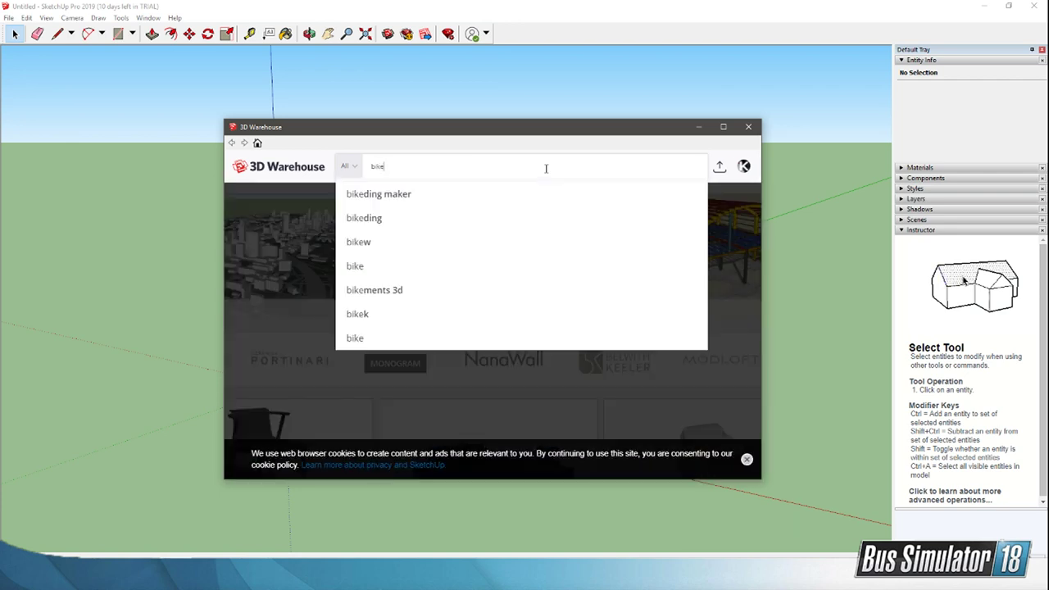
pyautogui.press('Return')
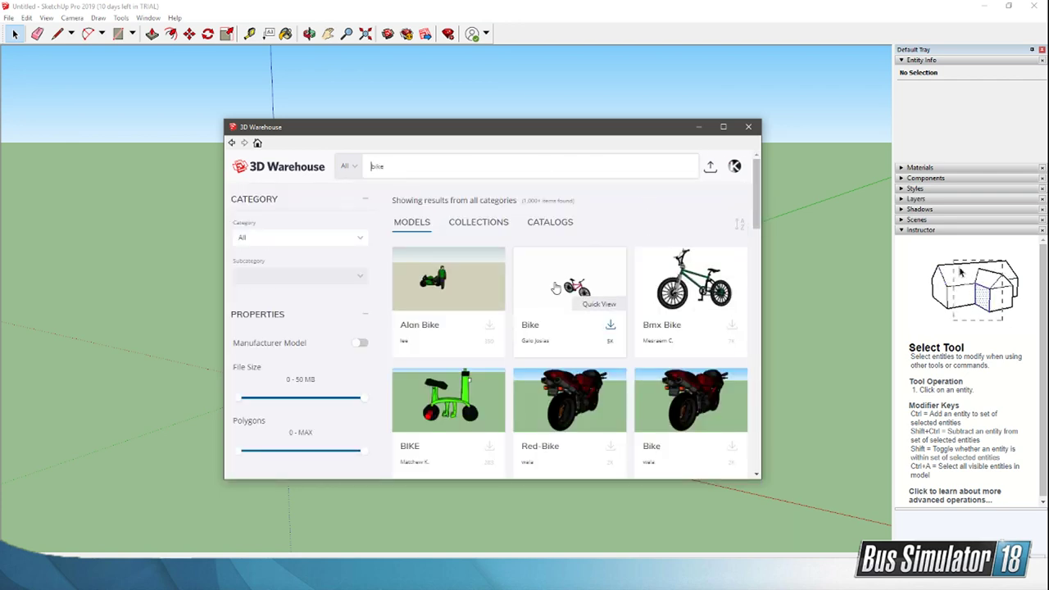
pyautogui.scroll(-4, 574, 311)
pyautogui.scroll(4, 613, 345)
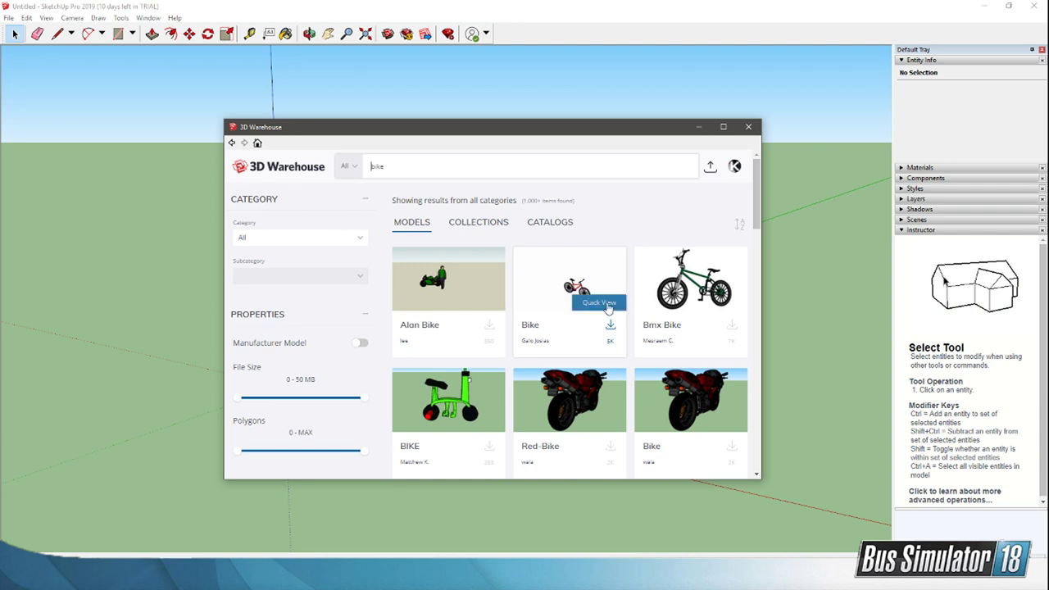
# Step: Load the Bmx Bike model directly into the SketchUp model and place it around the scale figure near the origin
pyautogui.click(731, 326)
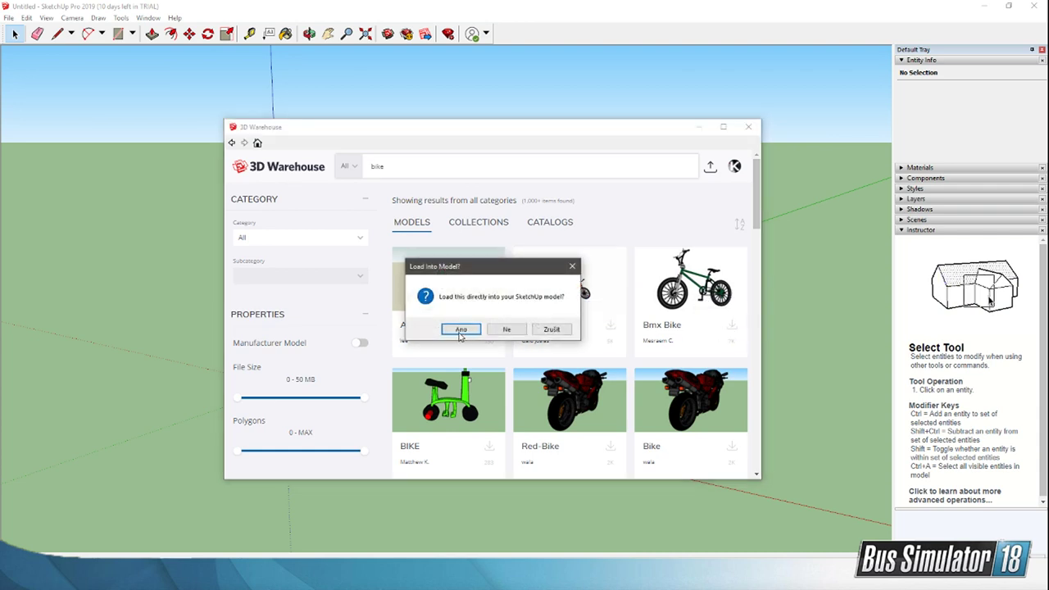
pyautogui.click(461, 329)
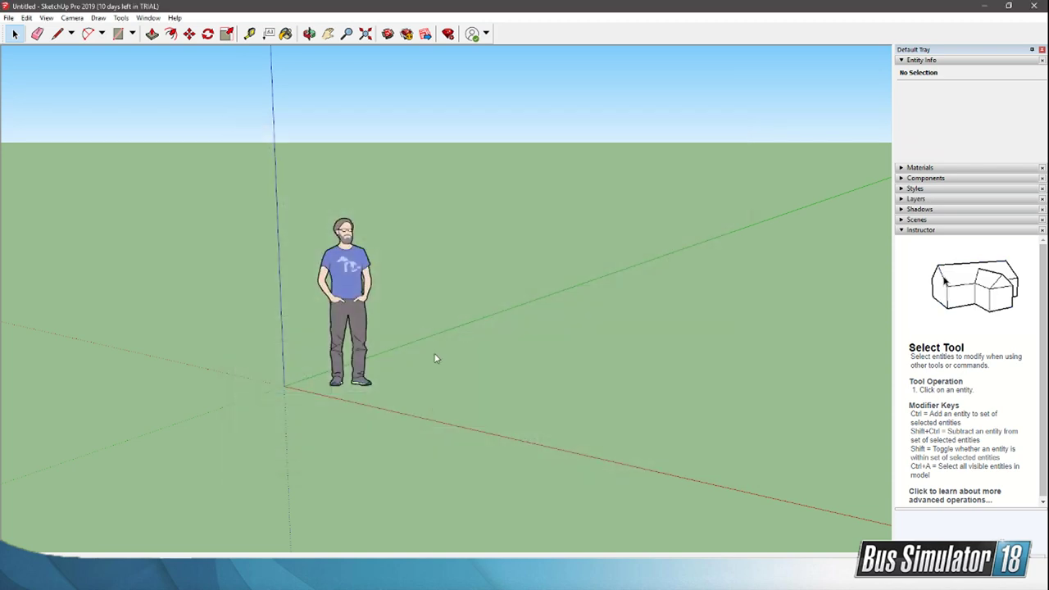
pyautogui.click(284, 385)
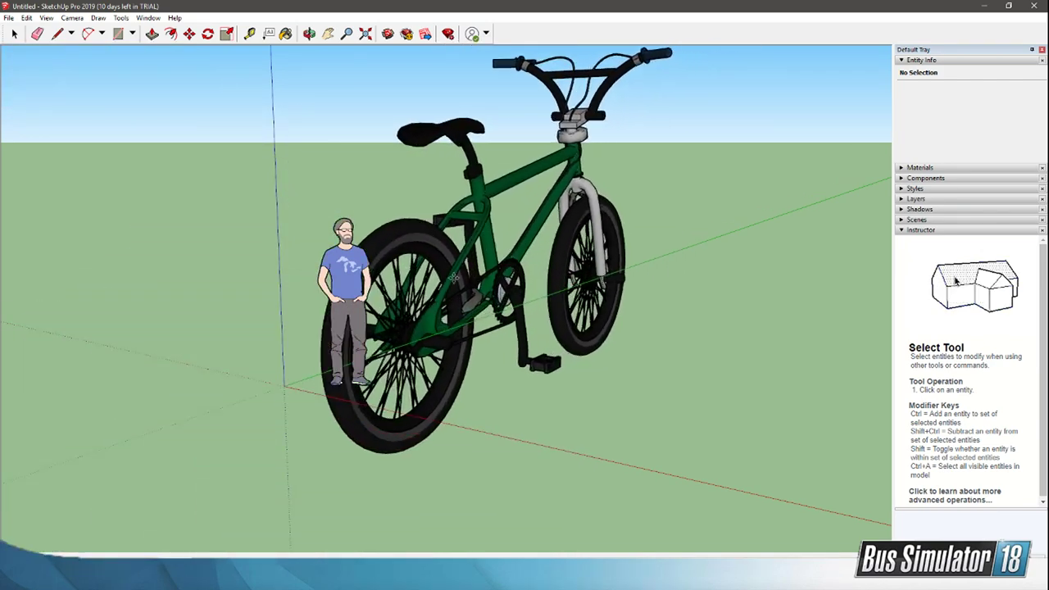
pyautogui.click(405, 228)
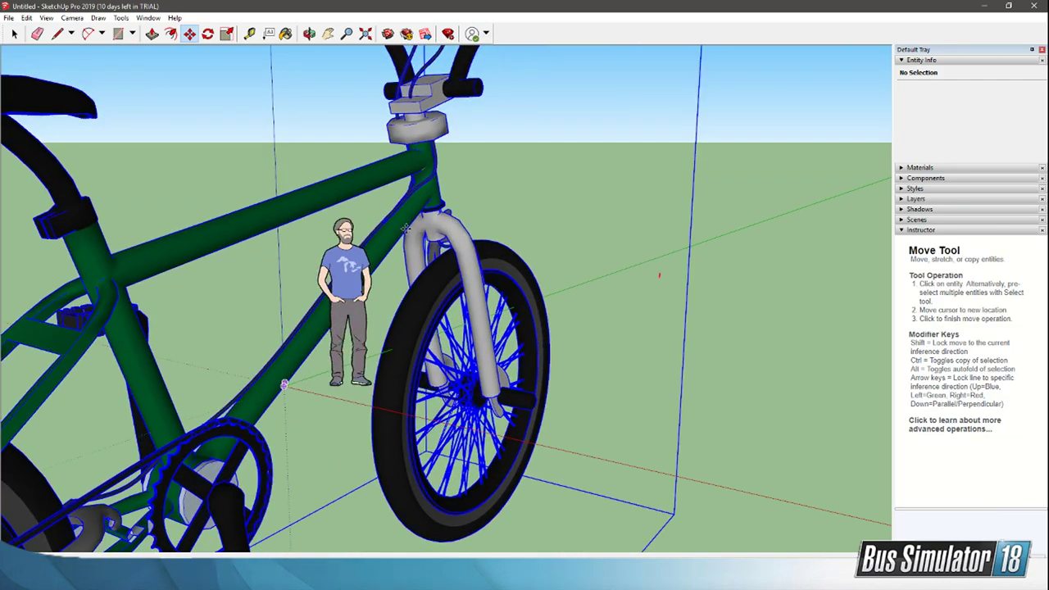
pyautogui.scroll(-5, 405, 228)
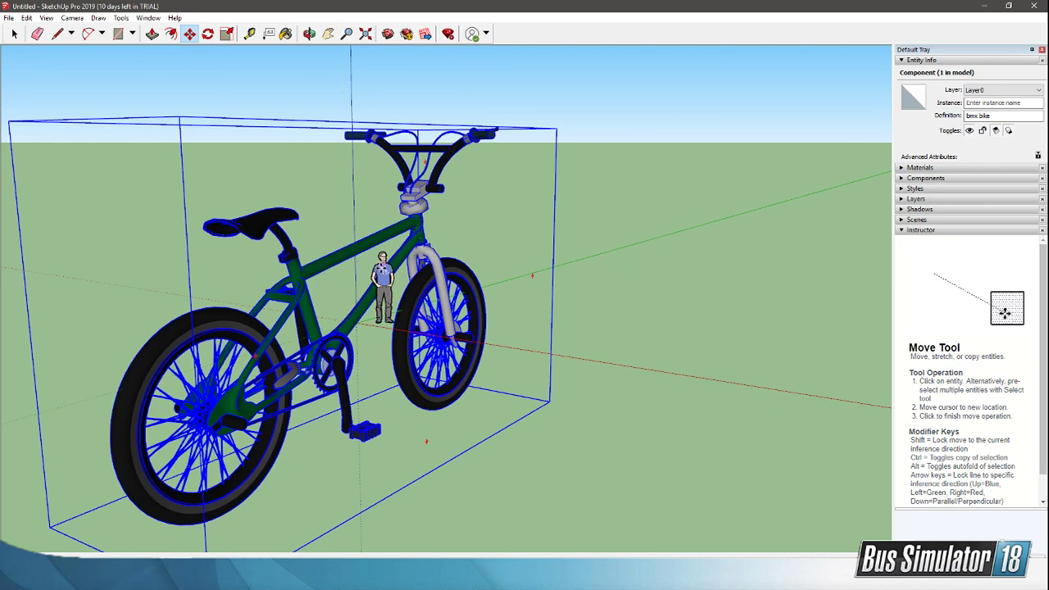
# Step: Delete the human scale figure standing beside the bike
pyautogui.press('space')
pyautogui.click(384, 275)
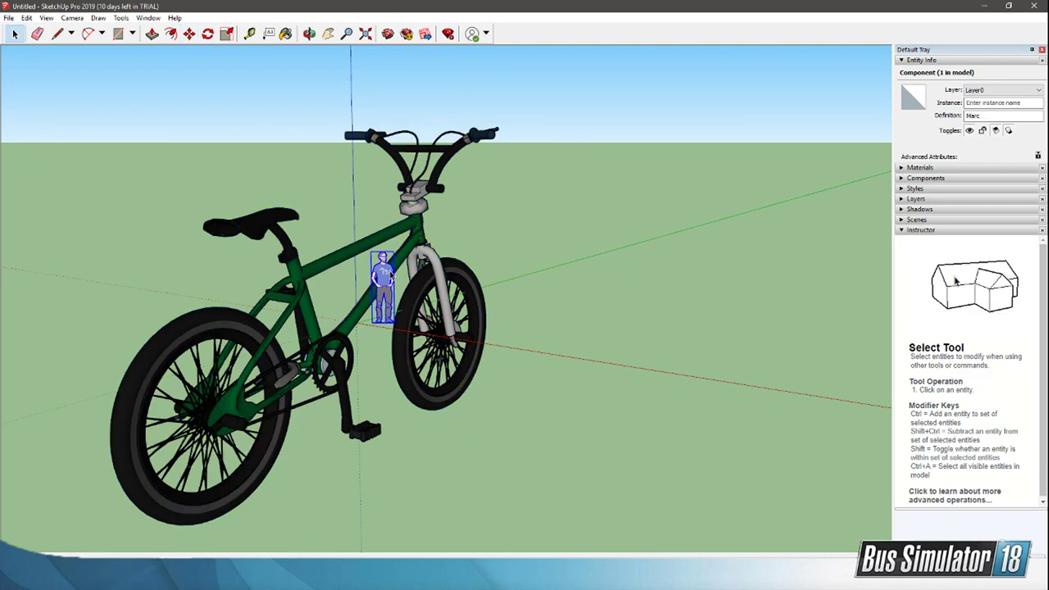
pyautogui.press('Delete')
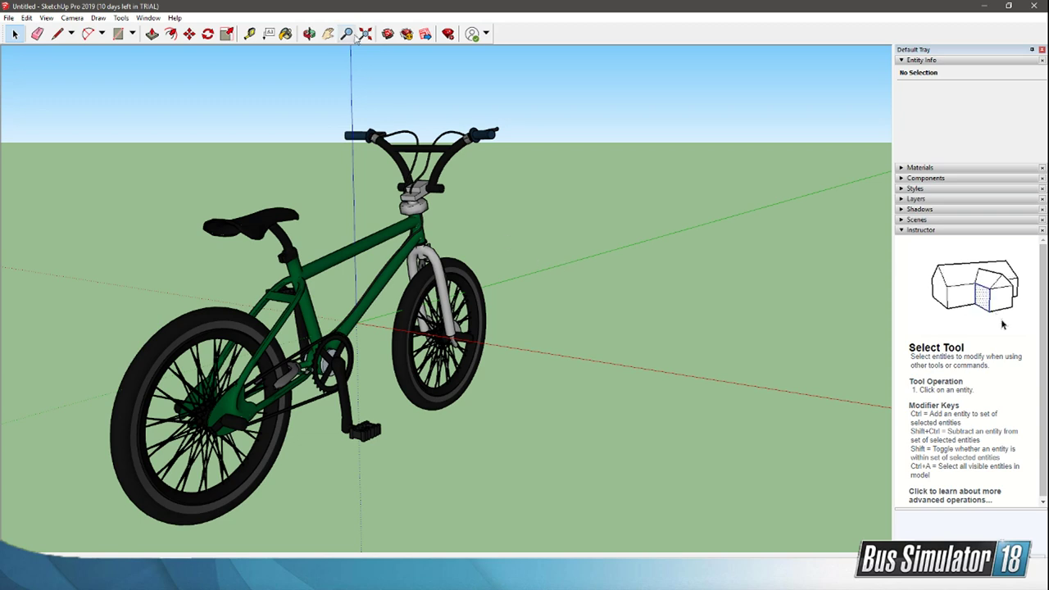
# Step: Export the bike as a 3D model in FBX format, named Bike, to the Bus Sim 18 folder on drive B
pyautogui.click(310, 35)
pyautogui.moveTo(516, 291); pyautogui.dragTo(513, 210)
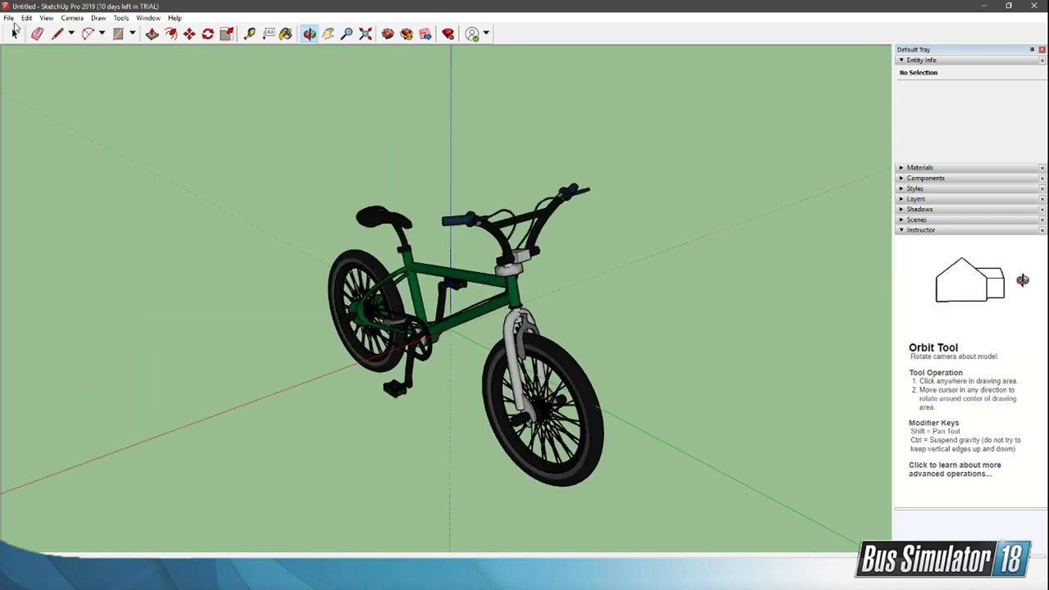
pyautogui.click(9, 18)
pyautogui.moveTo(114, 198)
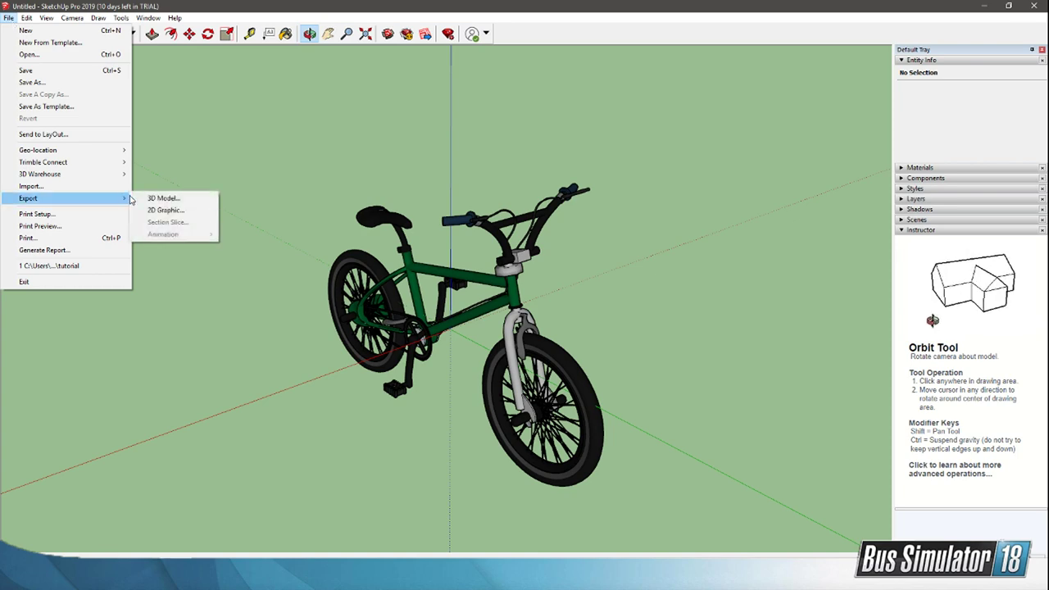
pyautogui.click(168, 198)
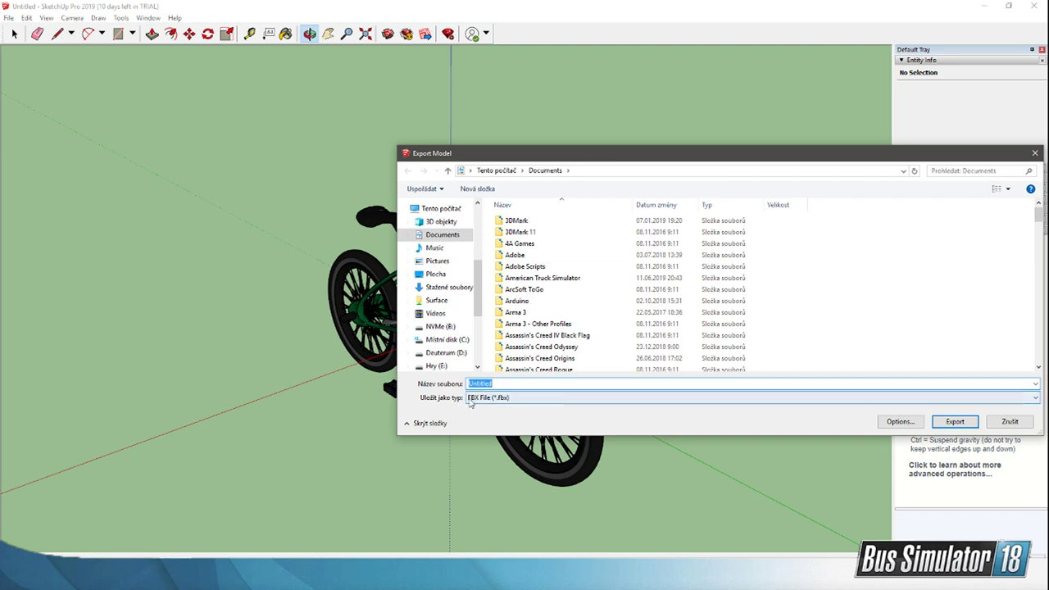
pyautogui.moveTo(607, 153); pyautogui.dragTo(374, 148)
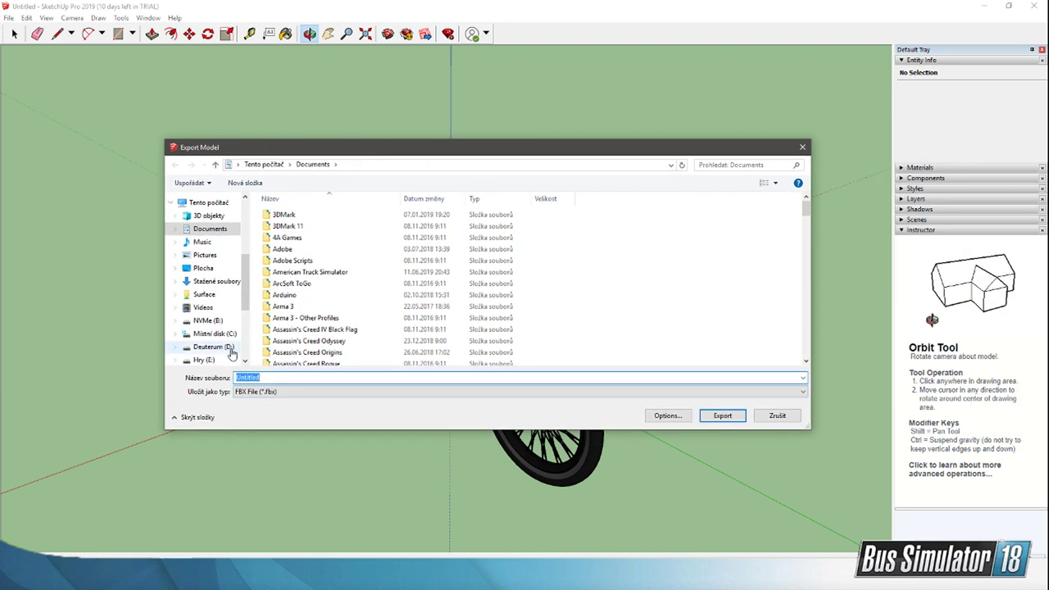
pyautogui.click(208, 320)
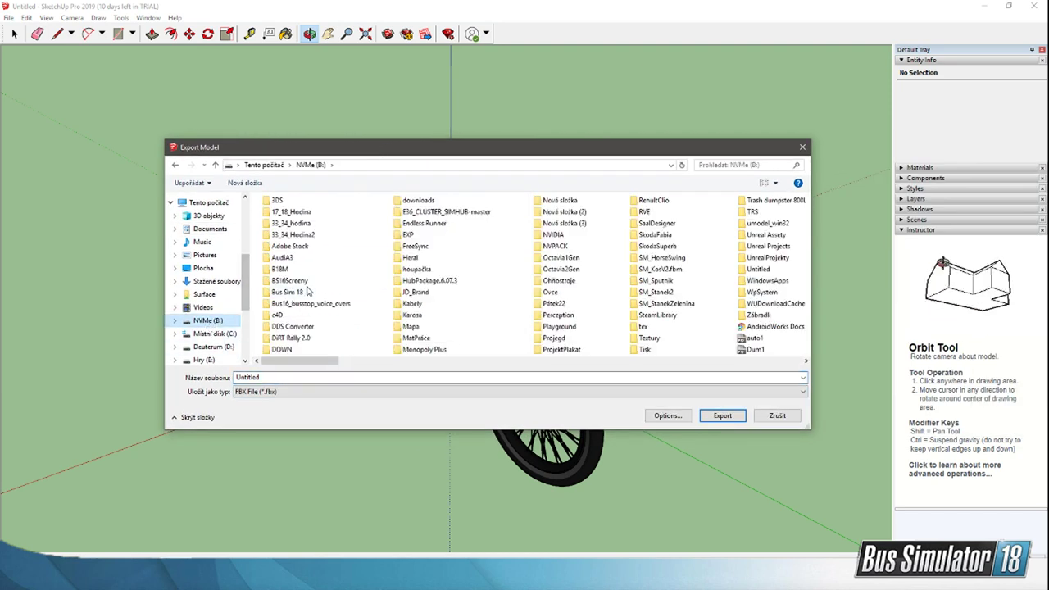
pyautogui.click(304, 294)
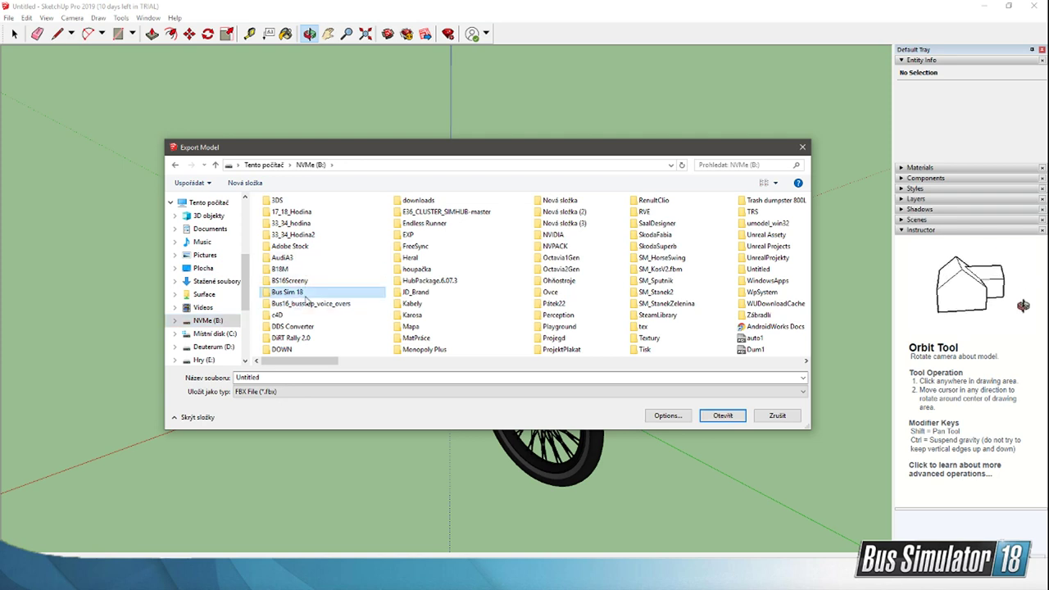
pyautogui.doubleClick(305, 294)
pyautogui.doubleClick(264, 382)
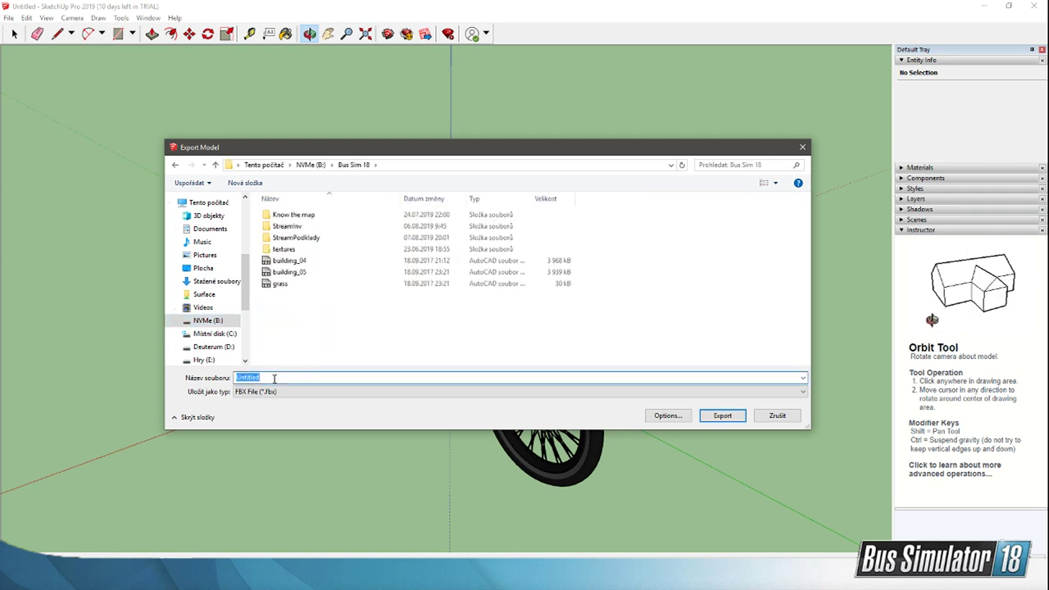
pyautogui.write('Bike')
pyautogui.press('Return')
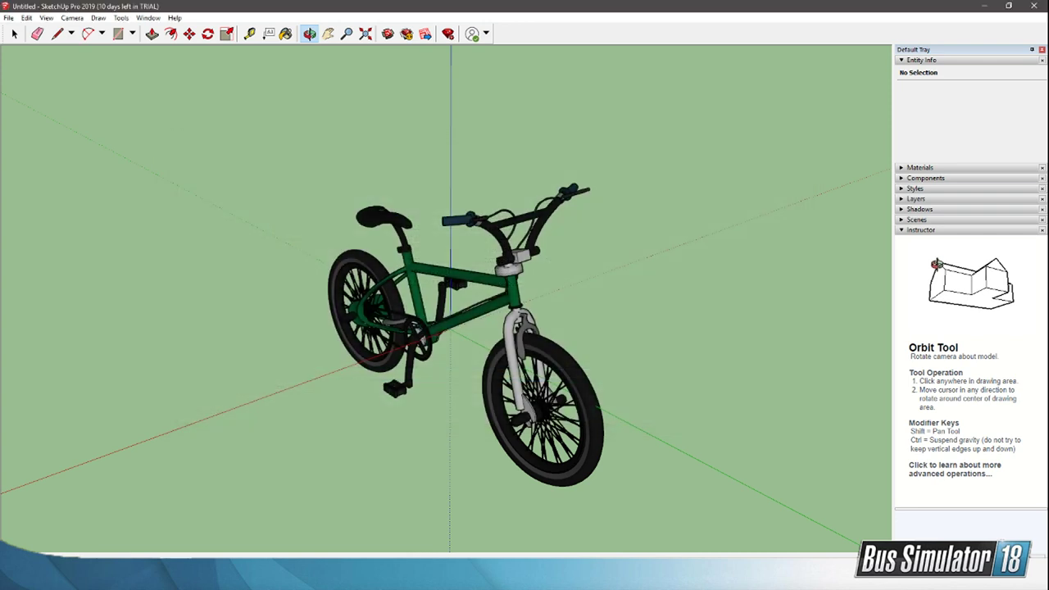
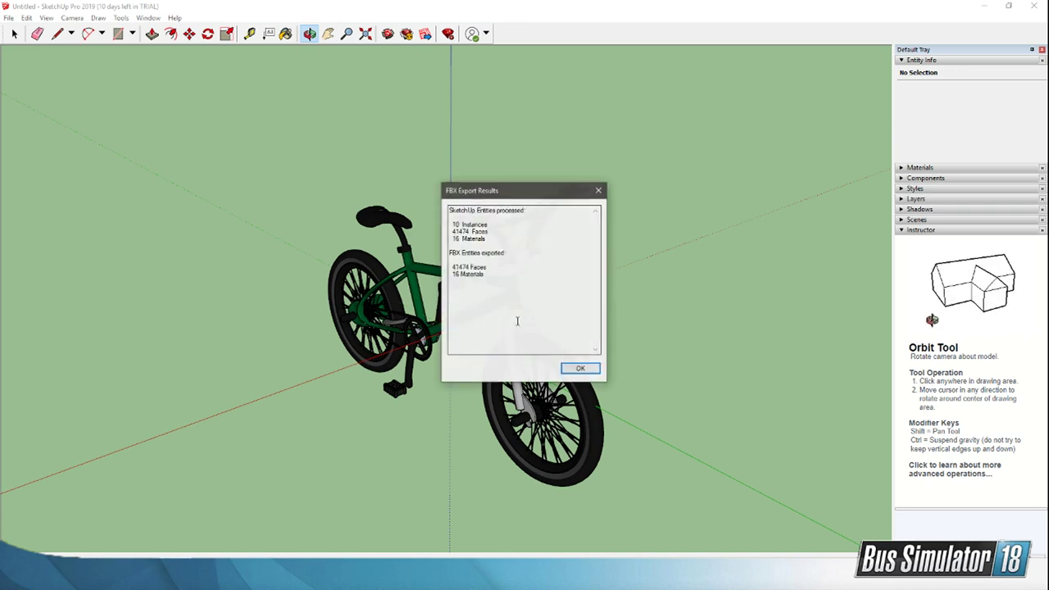
# Step: Close the export report, switch to Total Commander and find Bike.fbx in the b:\Bus Sim 18 folder
pyautogui.click(583, 369)
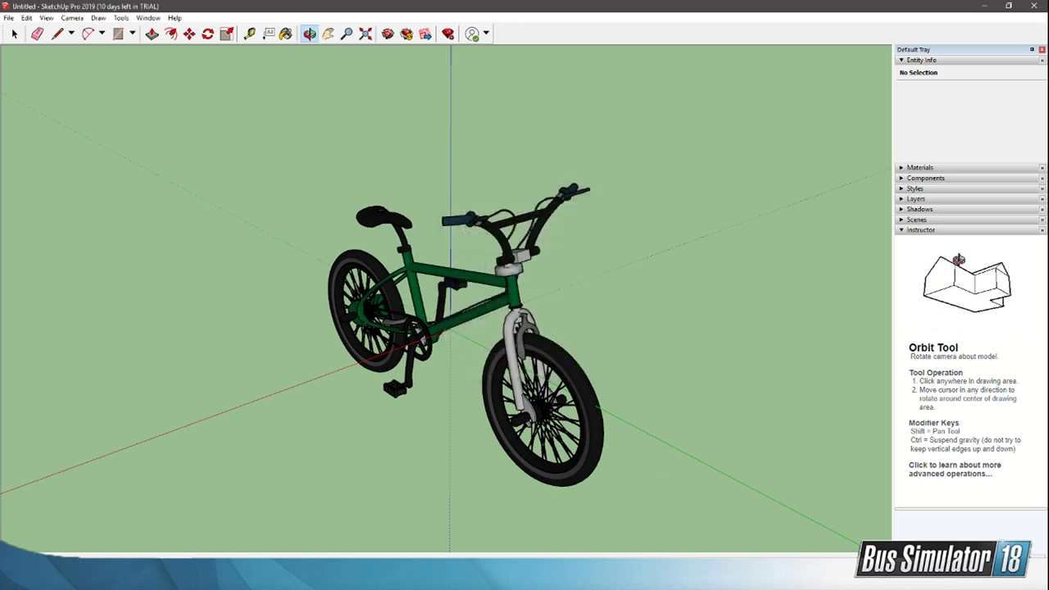
pyautogui.hotkey('alt', 'Tab')
pyautogui.click(472, 363)
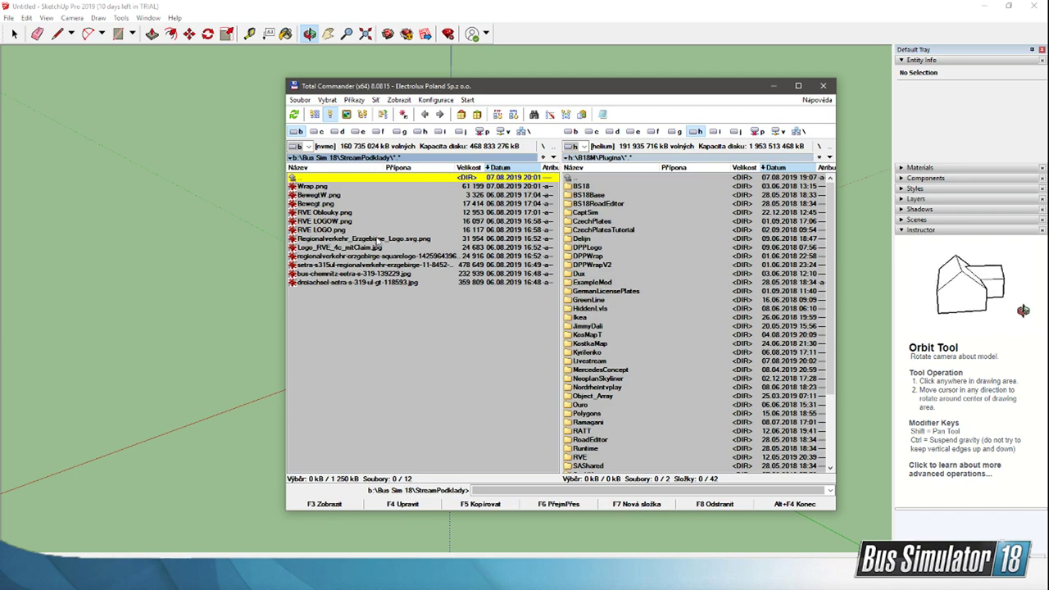
pyautogui.doubleClick(327, 178)
pyautogui.click(328, 222)
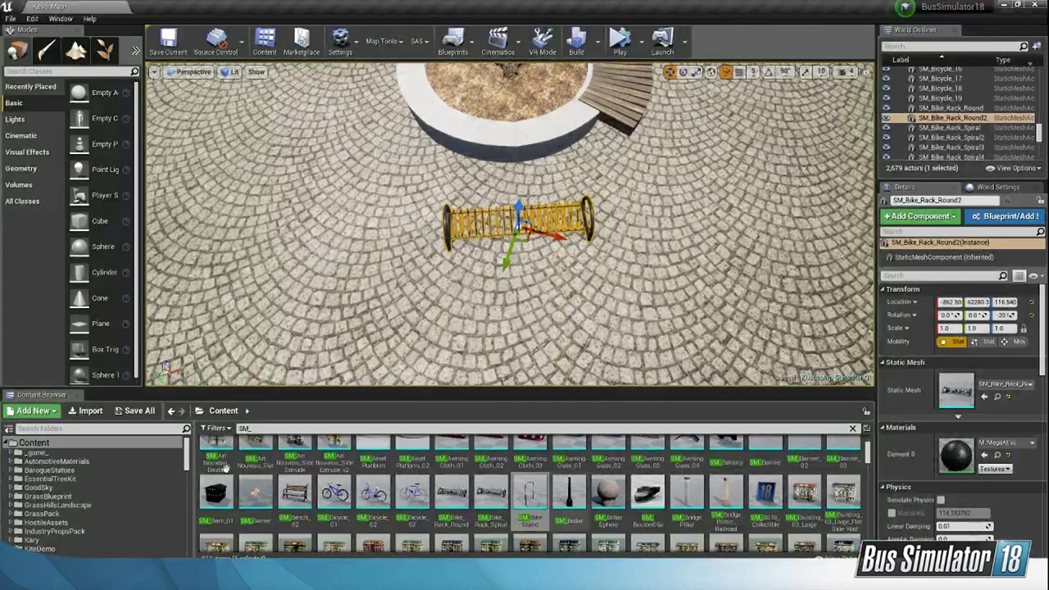
# Step: Switch to the Unreal editor and import Bike.fbx into KosMapT Content using Import All, with Combine Meshes, Import Materials and Import Textures kept enabled
pyautogui.moveTo(187, 462); pyautogui.dragTo(188, 509)
pyautogui.click(54, 487)
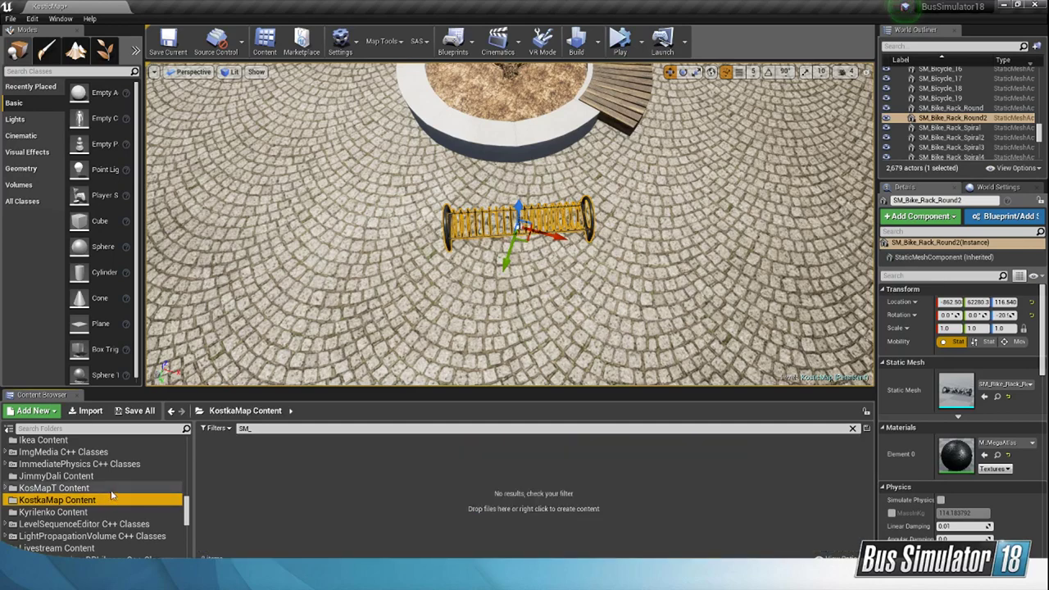
pyautogui.click(624, 578)
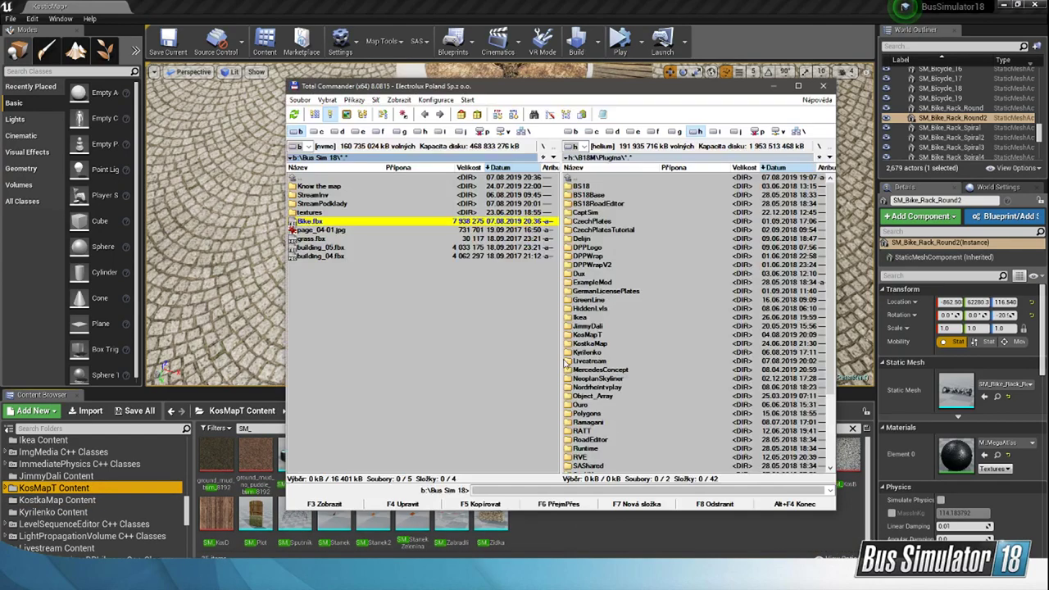
pyautogui.moveTo(388, 226); pyautogui.dragTo(562, 525)
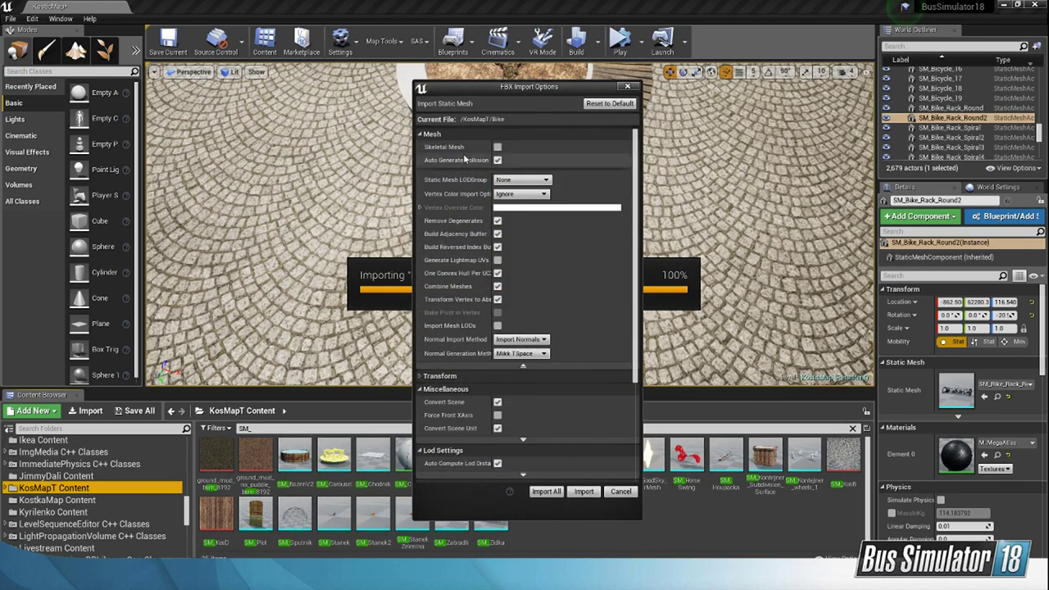
pyautogui.moveTo(635, 193); pyautogui.dragTo(632, 360)
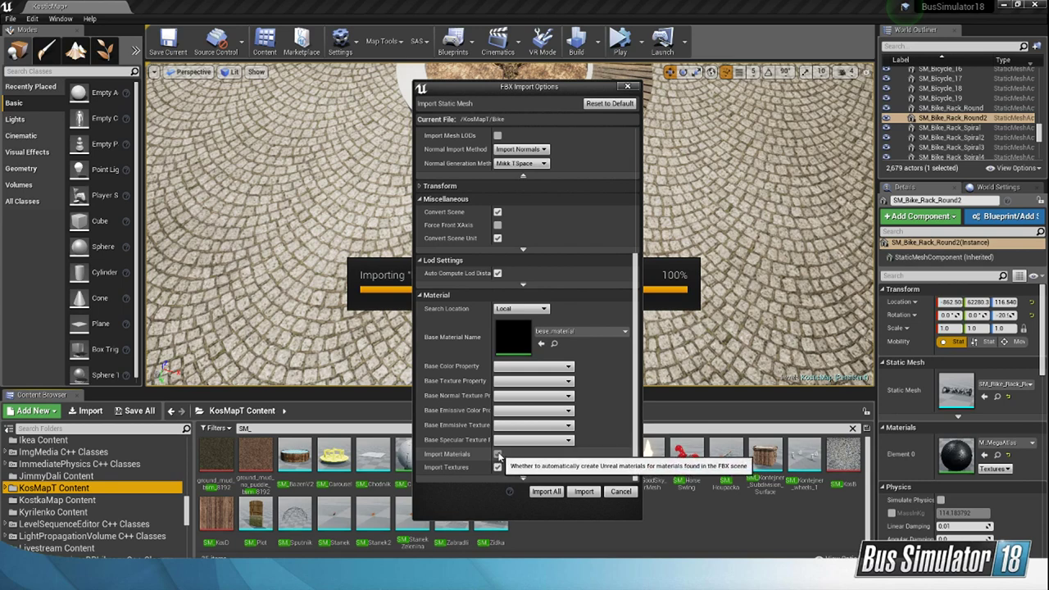
pyautogui.moveTo(637, 407); pyautogui.dragTo(632, 305)
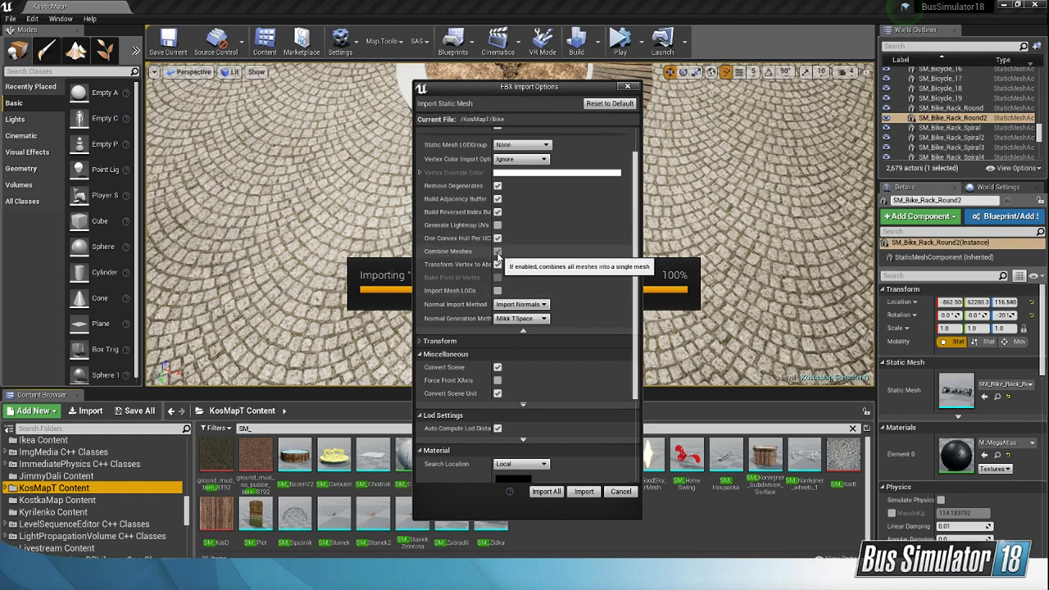
pyautogui.click(553, 496)
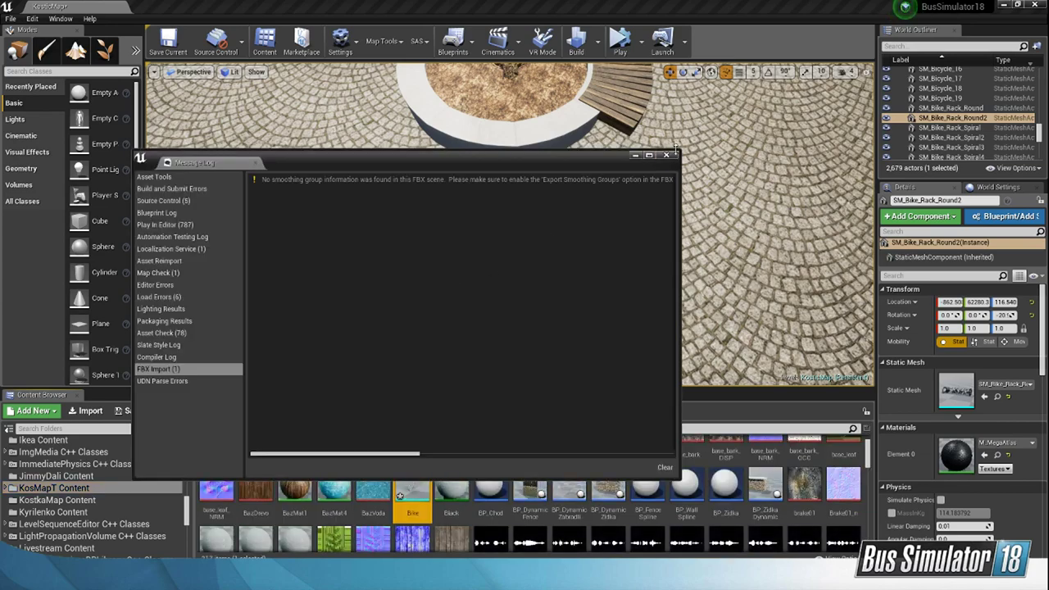
pyautogui.click(673, 152)
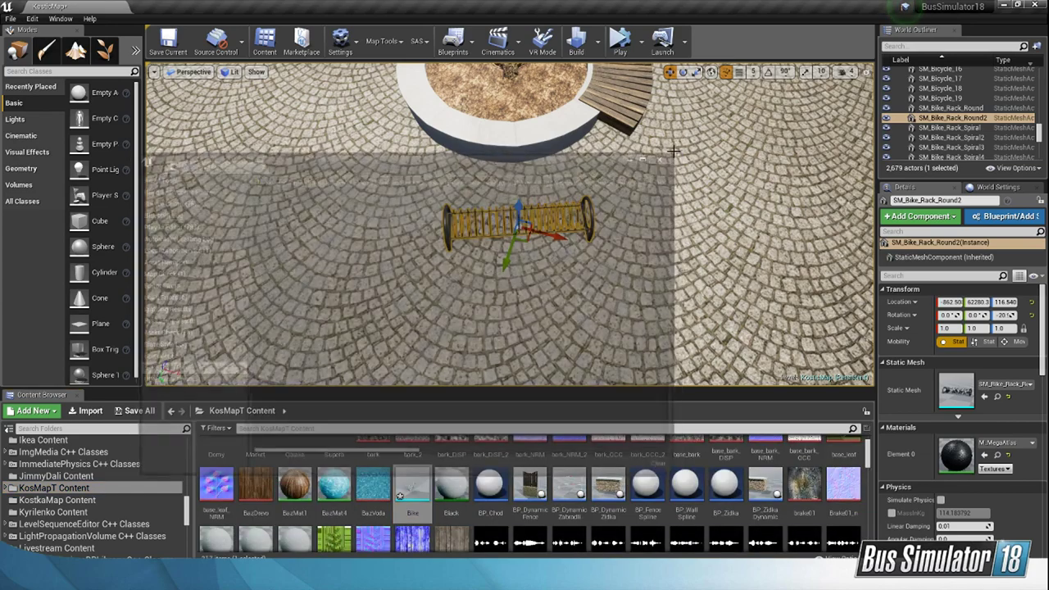
# Step: Place the imported Bike mesh on the paving beside the bike rack and scale it uniformly, first to 100 and finally to 10
pyautogui.moveTo(412, 487); pyautogui.dragTo(673, 252)
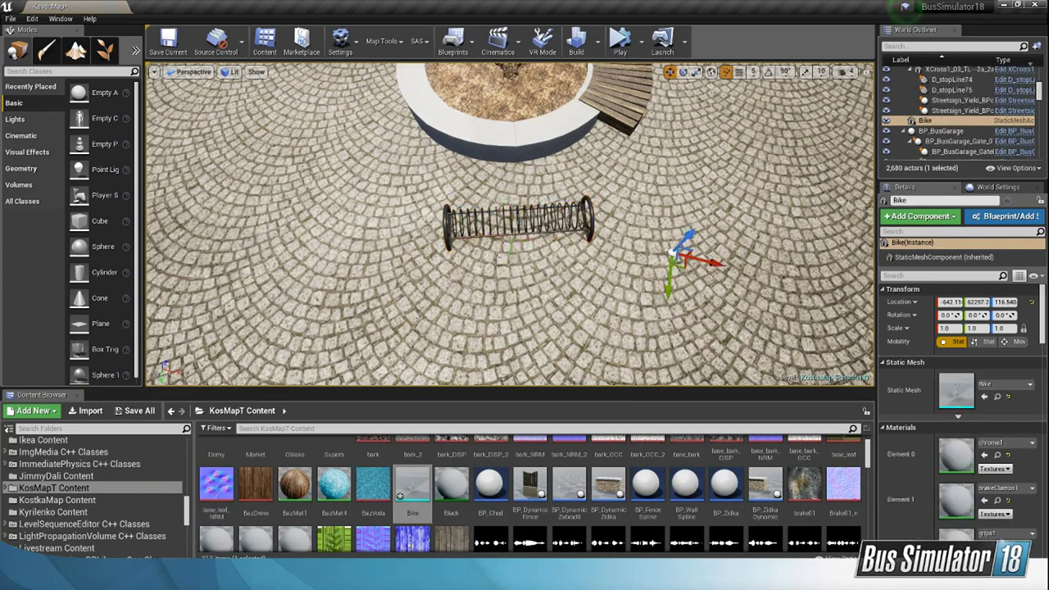
pyautogui.moveTo(672, 252); pyautogui.dragTo(764, 218, button='right')
pyautogui.click(948, 328)
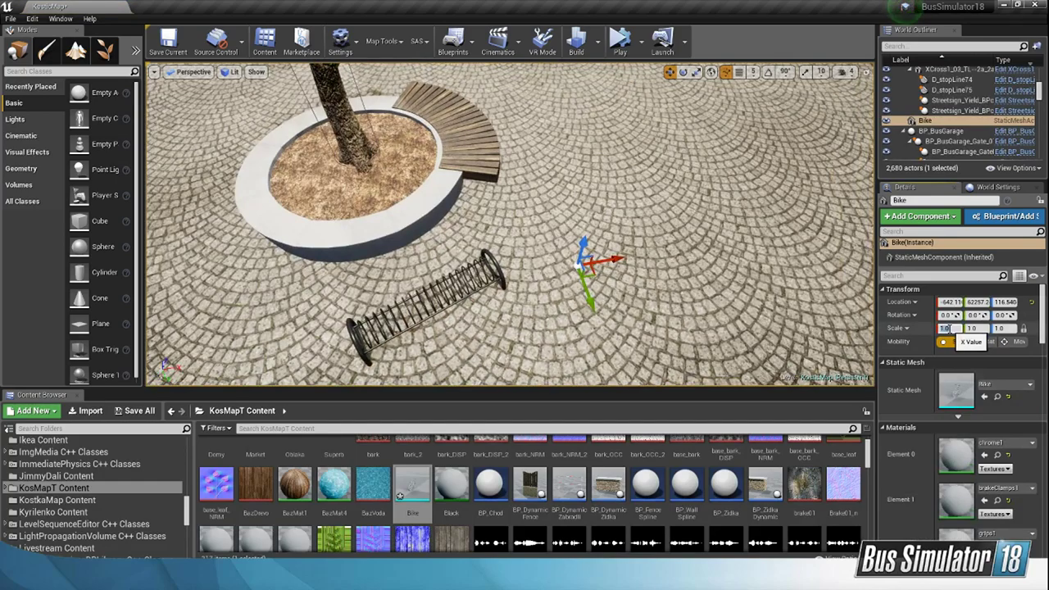
pyautogui.write('100')
pyautogui.press('Return')
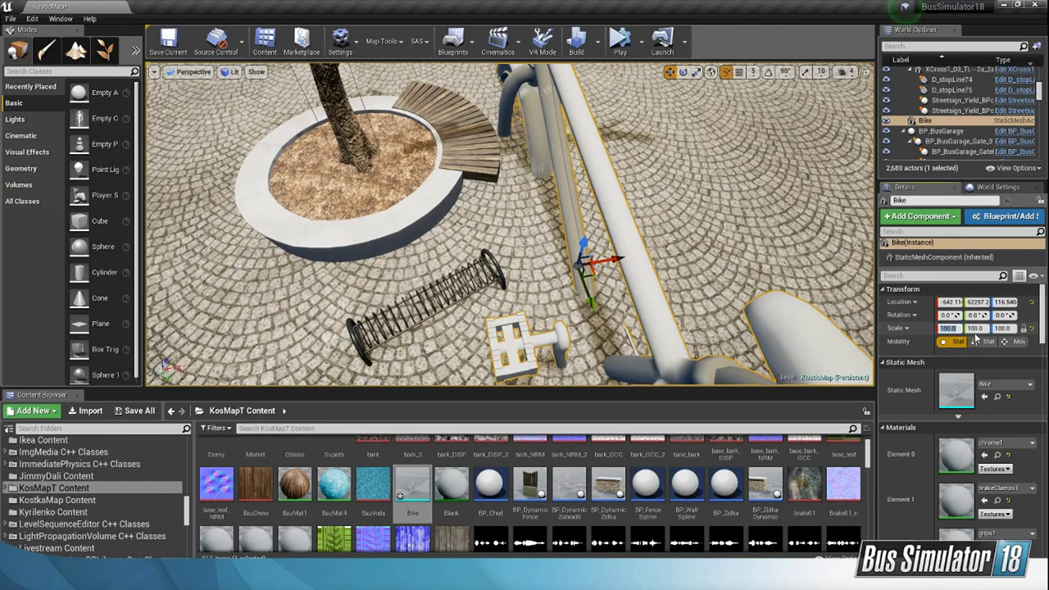
pyautogui.write('10')
pyautogui.press('Return')
# Step: Raise the placed bike to a Z location of 149.75 so it stands on the paving
pyautogui.moveTo(721, 246); pyautogui.dragTo(758, 215, button='right')
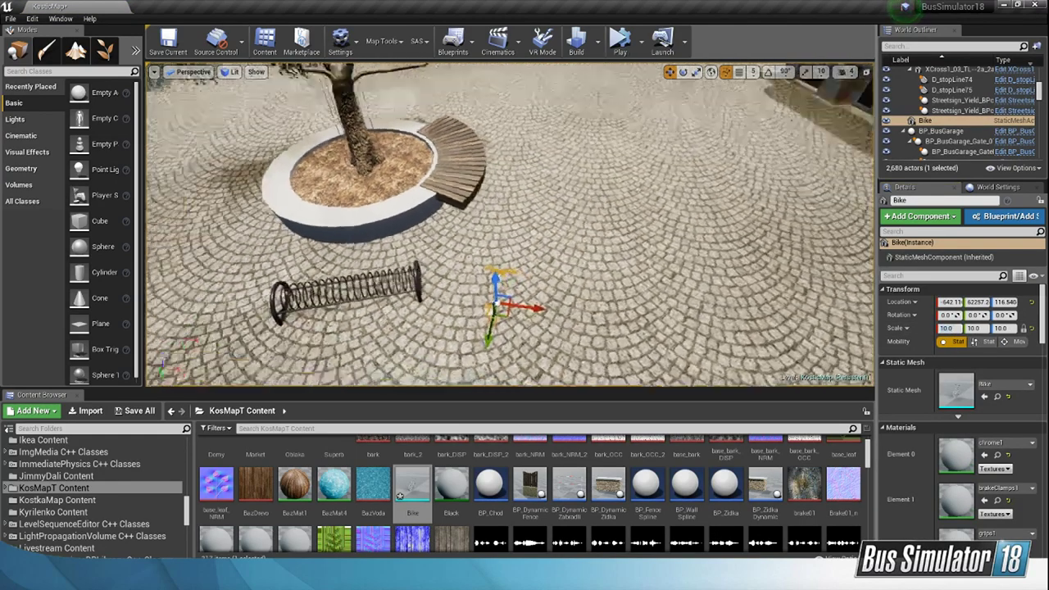
pyautogui.moveTo(441, 228); pyautogui.dragTo(398, 236, button='right')
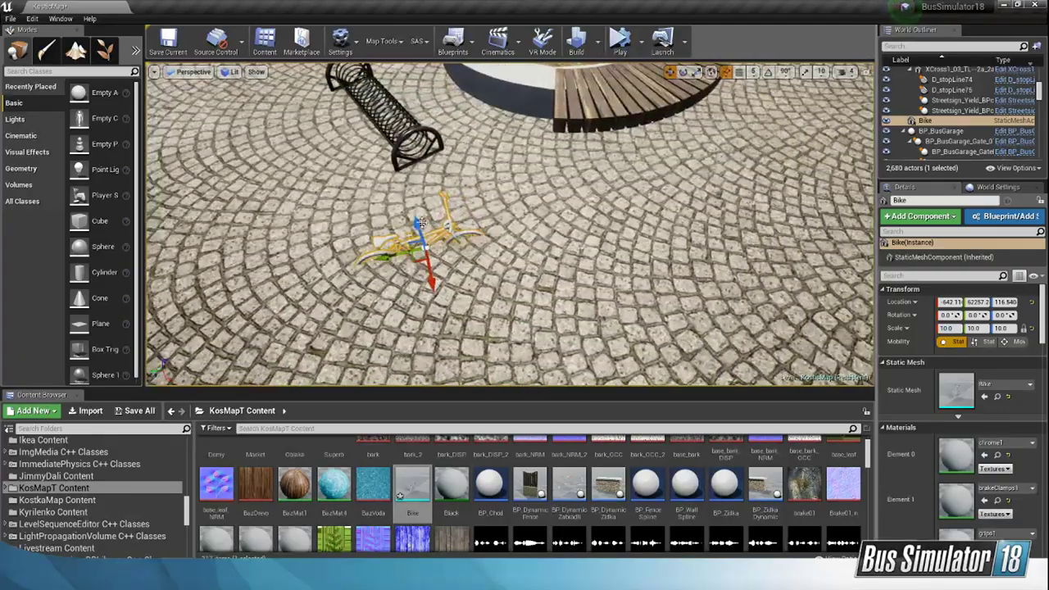
pyautogui.moveTo(420, 223); pyautogui.dragTo(413, 201)
pyautogui.moveTo(413, 201); pyautogui.dragTo(376, 203, button='right')
# Step: Delete the Bike static mesh from KosMapT Content and remove its leftover Bike actor from the level
pyautogui.click(403, 470)
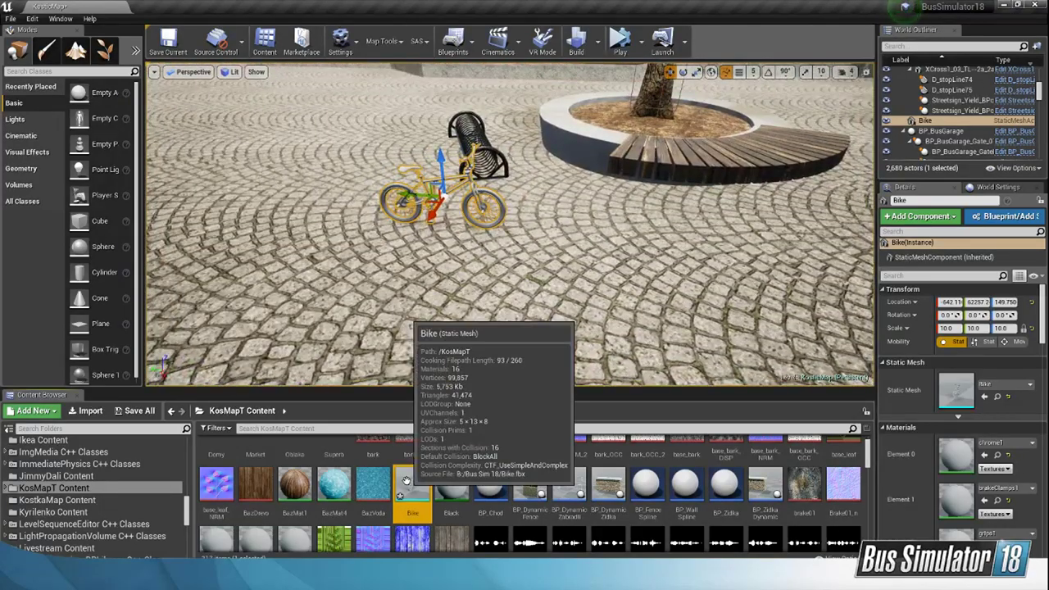
pyautogui.press('Delete')
pyautogui.click(463, 465)
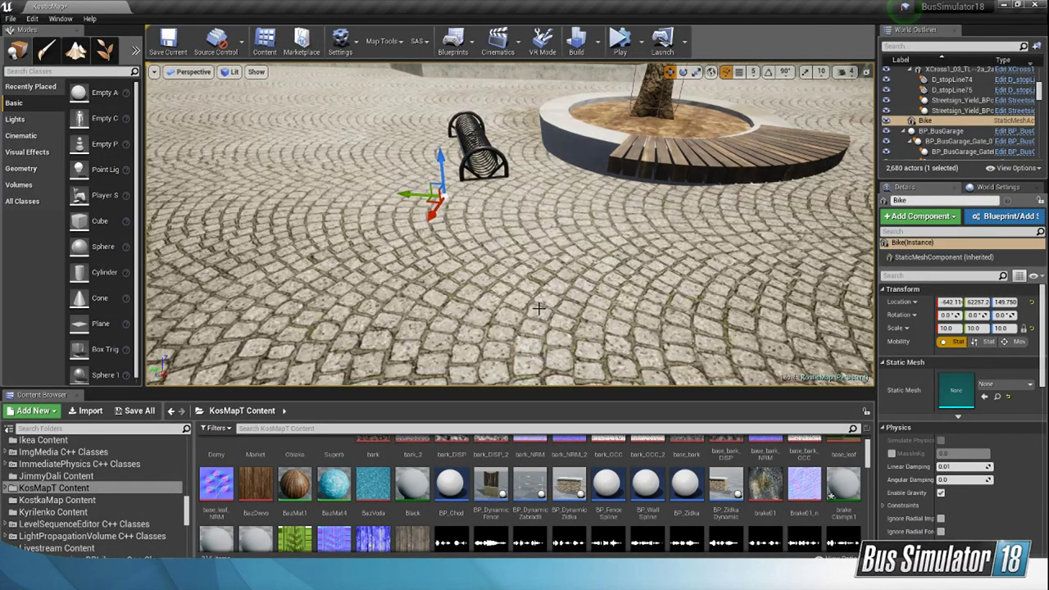
pyautogui.click(952, 122)
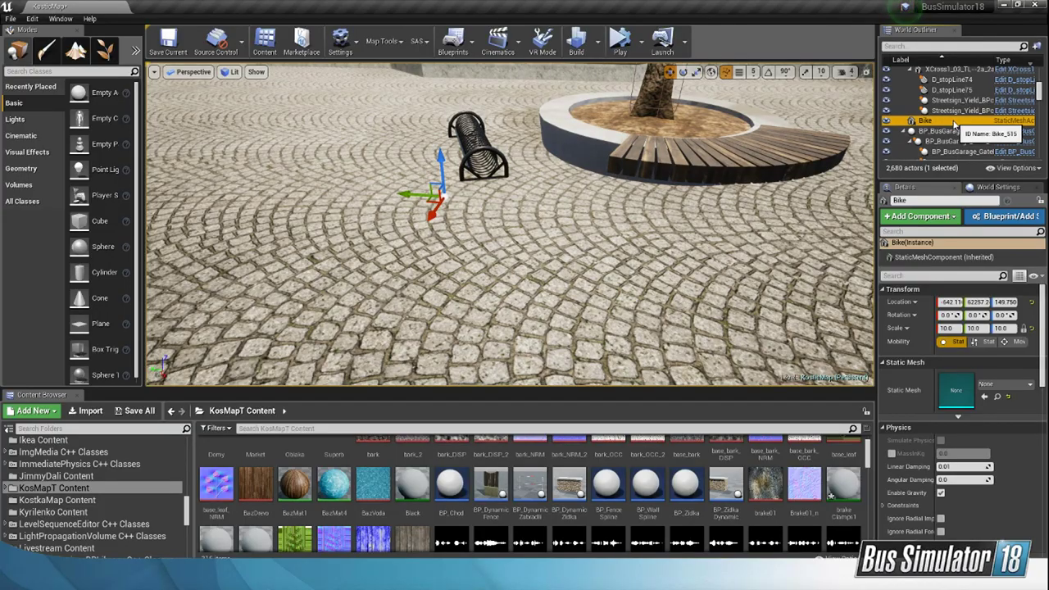
pyautogui.press('Delete')
# Step: Place a BP_DynamicZidka wall on the paving near the bike rack and a BP_DynamicZabradli railing beside it
pyautogui.moveTo(693, 229); pyautogui.dragTo(737, 271, button='right')
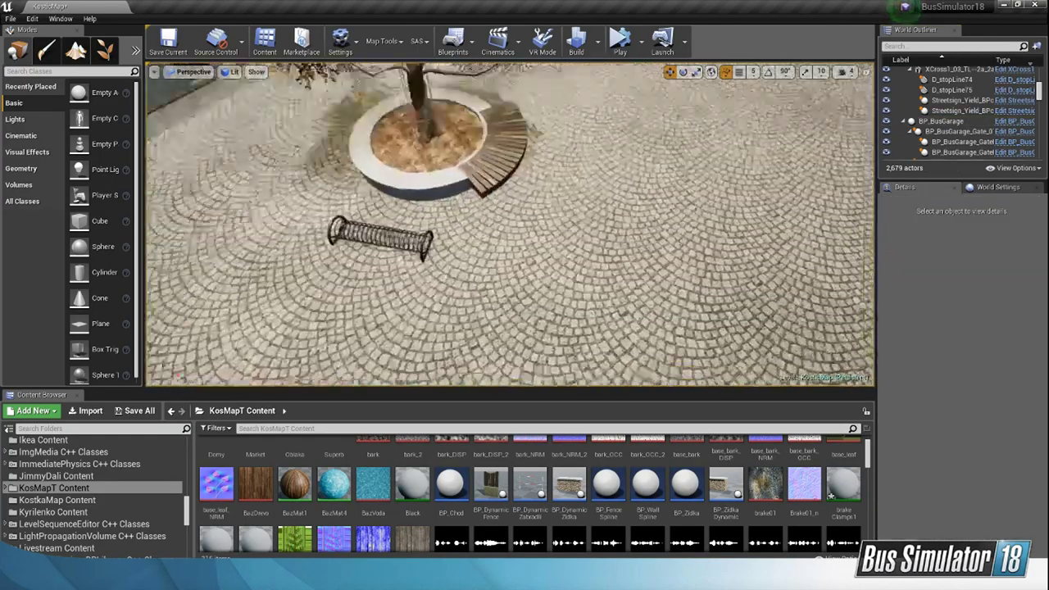
pyautogui.moveTo(632, 254); pyautogui.dragTo(643, 223, button='right')
pyautogui.scroll(15, 128, 446)
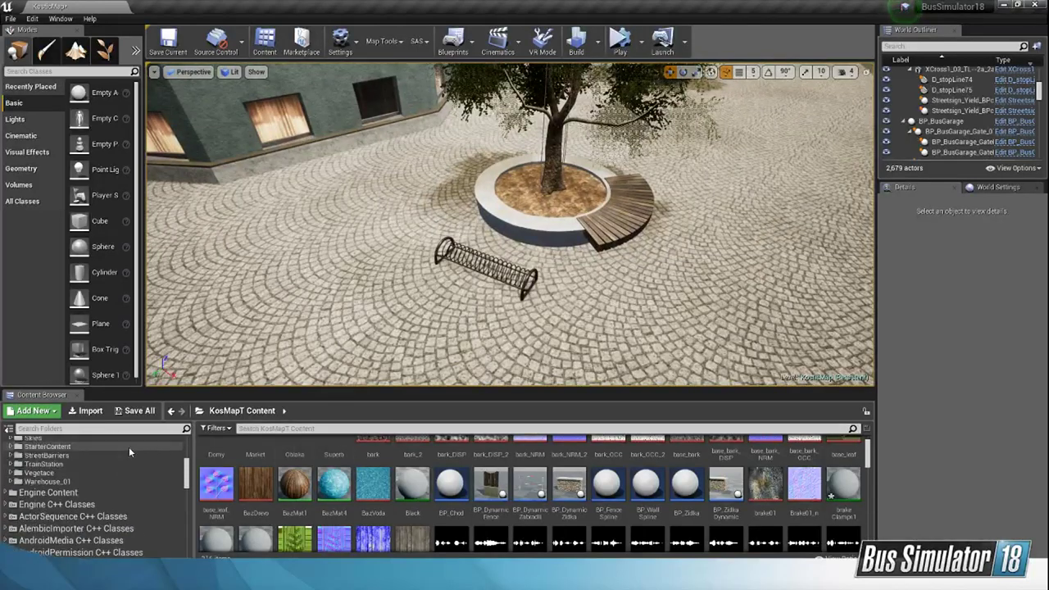
pyautogui.scroll(5, 129, 447)
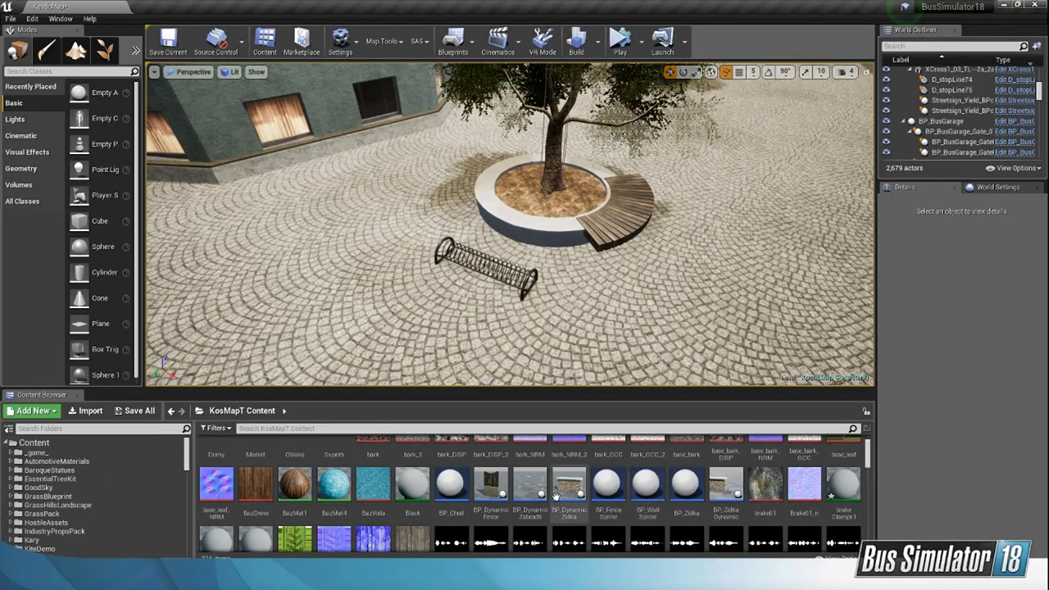
pyautogui.moveTo(567, 493); pyautogui.dragTo(706, 324)
pyautogui.moveTo(706, 325); pyautogui.dragTo(770, 324, button='right')
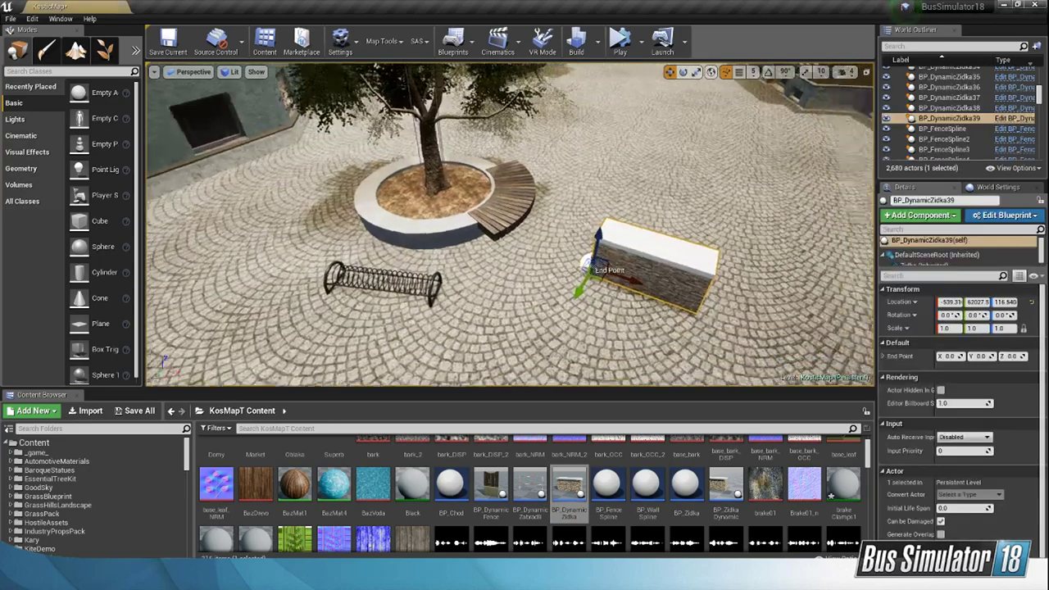
pyautogui.press('f')
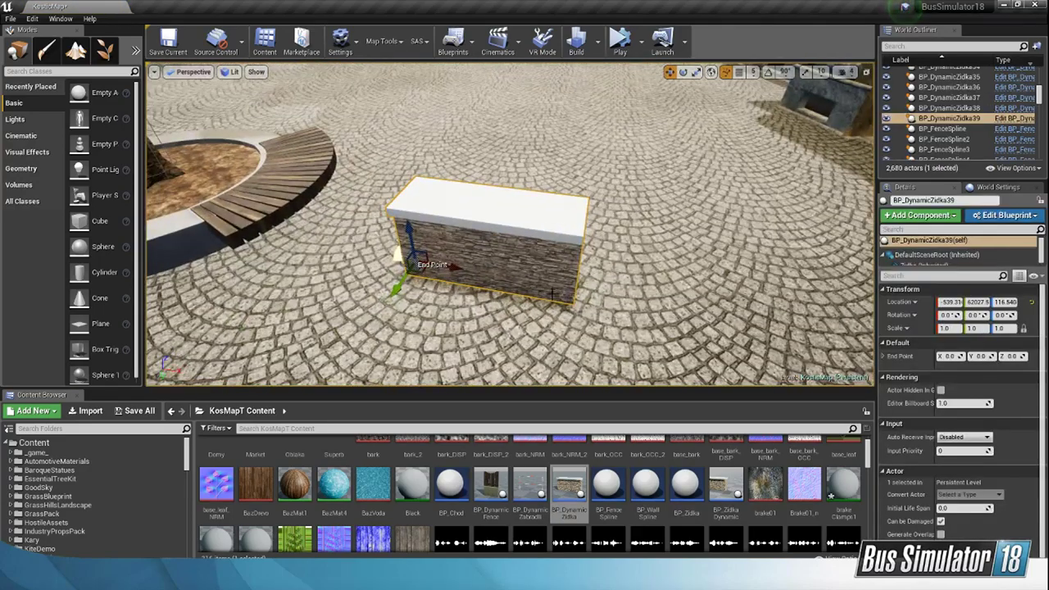
pyautogui.moveTo(685, 239); pyautogui.dragTo(828, 214, button='right')
pyautogui.moveTo(531, 490); pyautogui.dragTo(468, 292)
pyautogui.press('f')
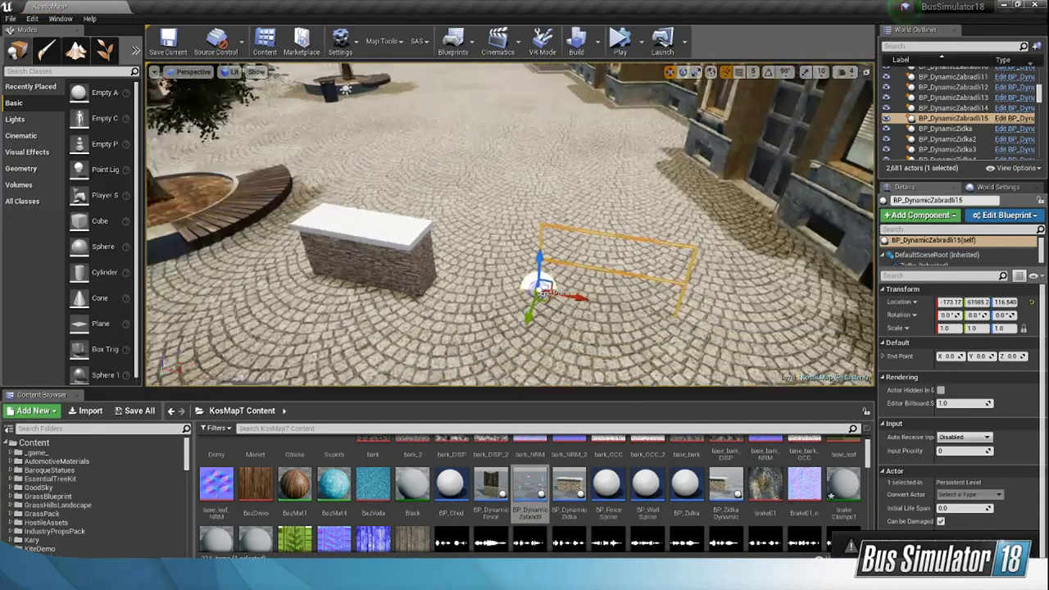
# Step: Delete the newly placed railing and stone wall from the paving
pyautogui.press('Delete')
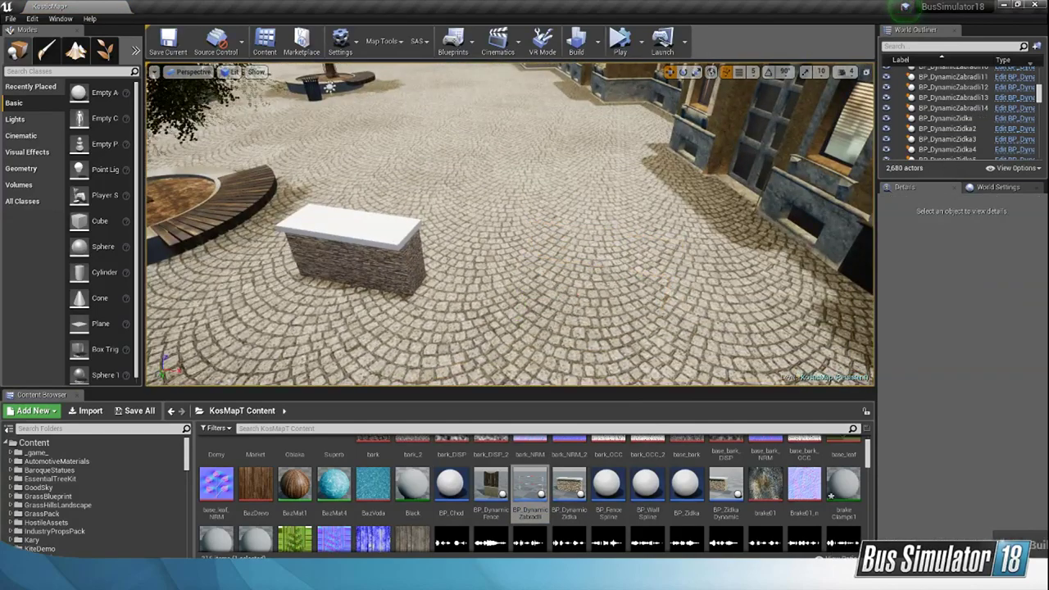
pyautogui.click(384, 254)
pyautogui.press('Delete')
pyautogui.moveTo(516, 277); pyautogui.dragTo(426, 262, button='right')
# Step: Search the whole Content folder for "Bike"
pyautogui.scroll(2, 538, 491)
pyautogui.click(156, 443)
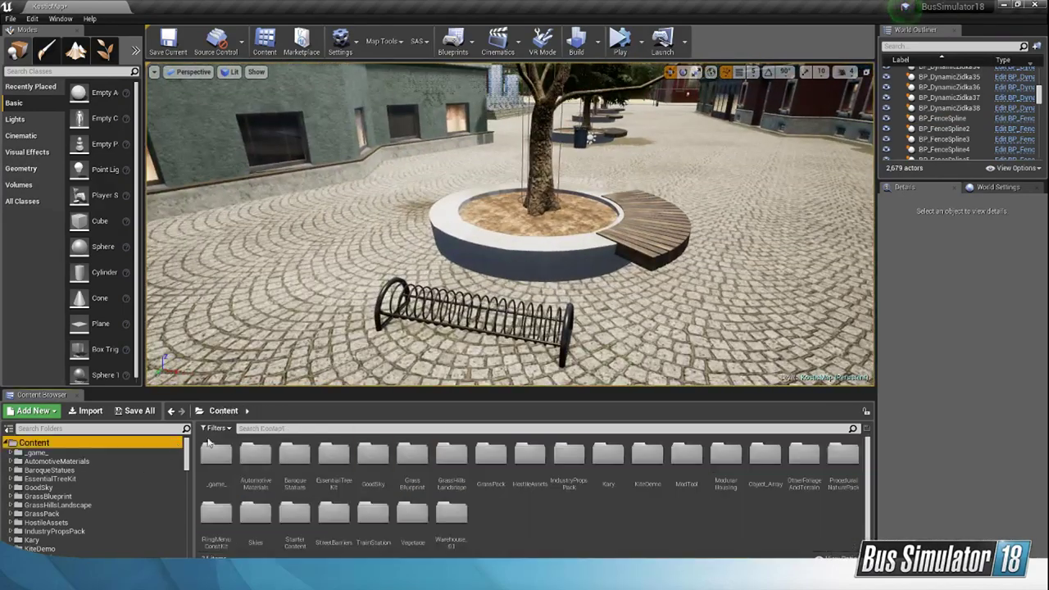
pyautogui.click(285, 428)
pyautogui.write('Bike')
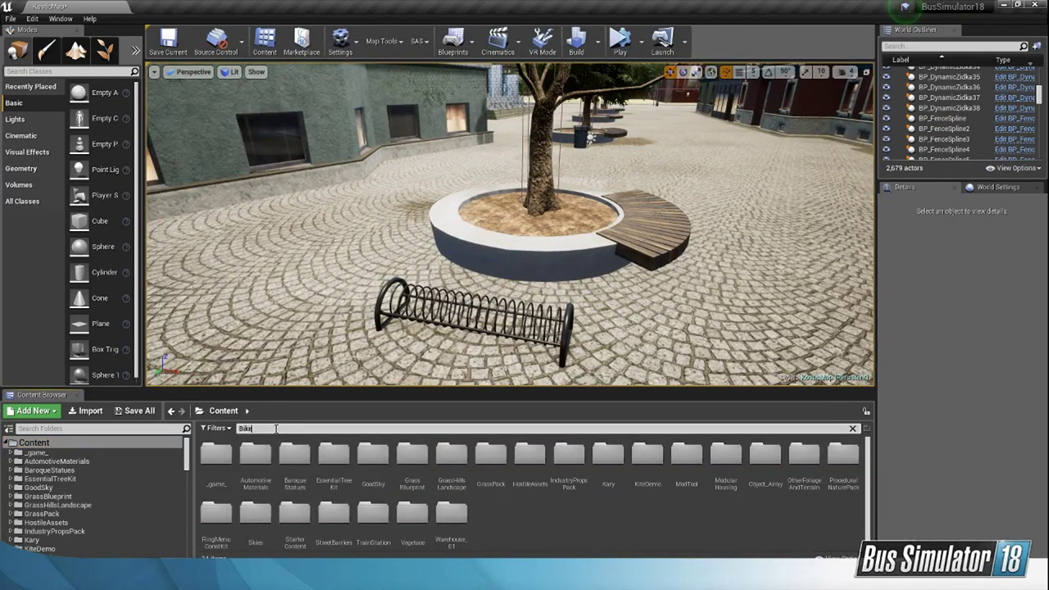
pyautogui.moveTo(512, 227); pyautogui.dragTo(507, 267, button='right')
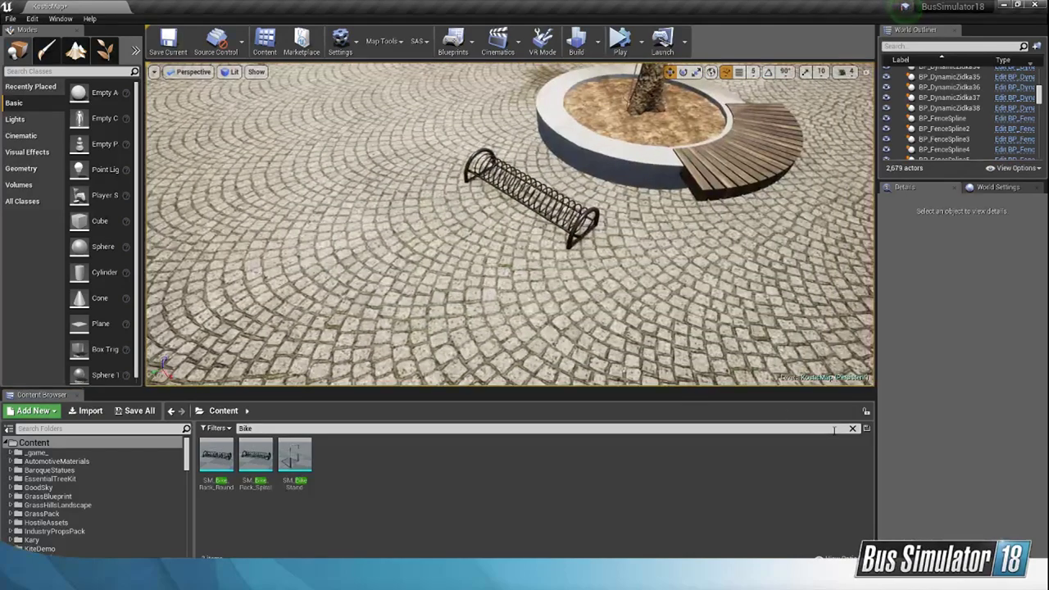
# Step: Change the Content folder search to "Bicy" to find the bicycle assets
pyautogui.click(753, 428)
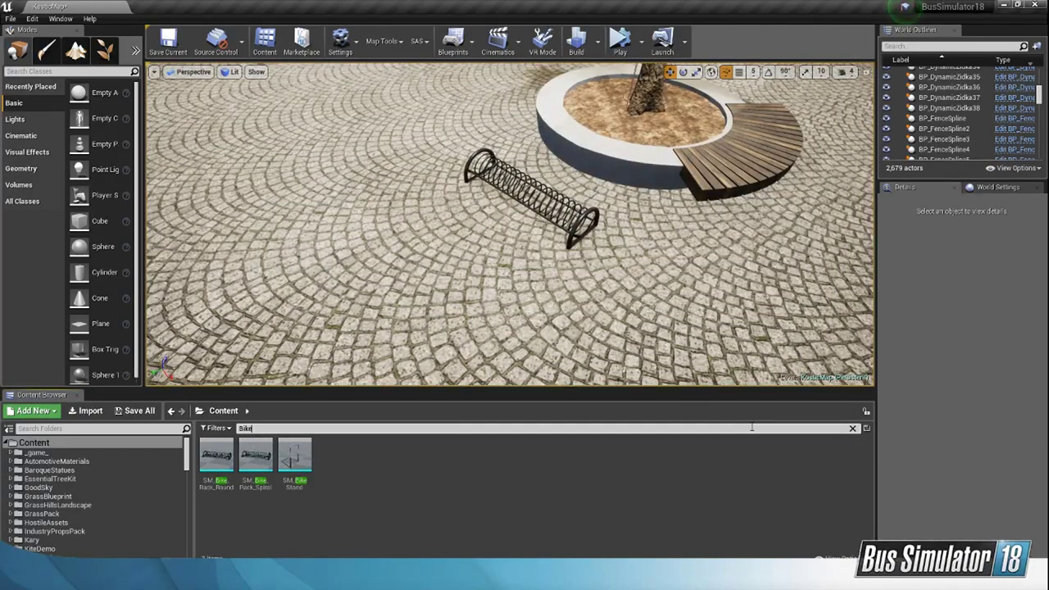
pyautogui.press('BackSpace')
pyautogui.press('BackSpace')
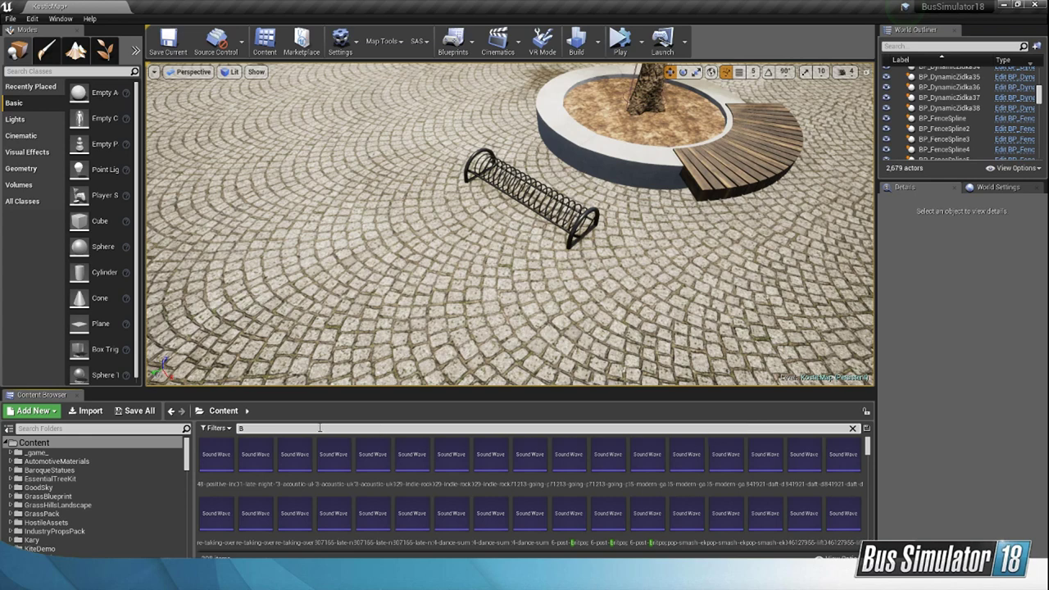
pyautogui.write('icy')
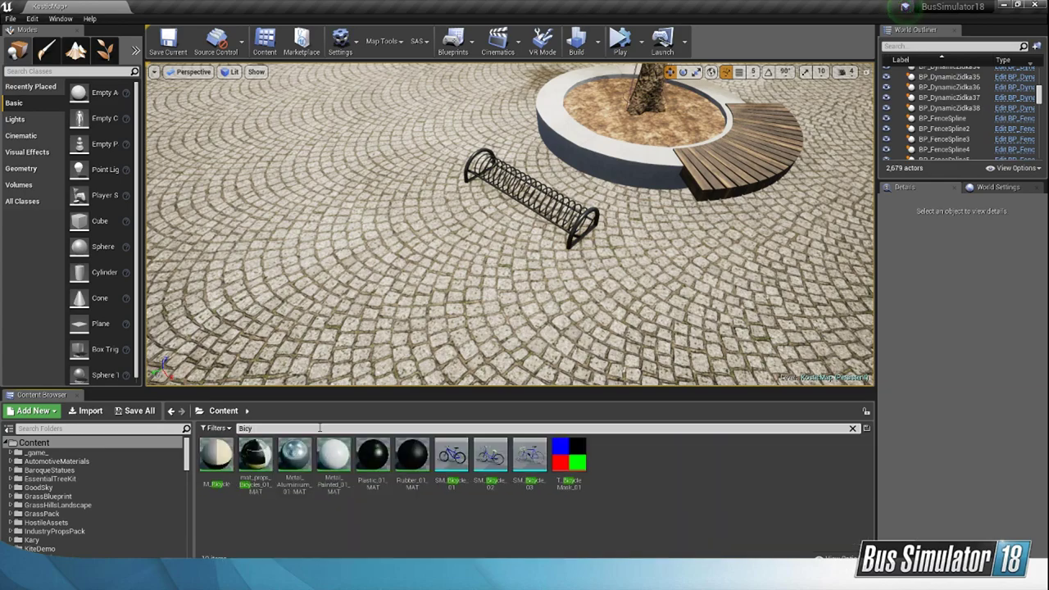
pyautogui.moveTo(519, 168); pyautogui.dragTo(721, 201, button='right')
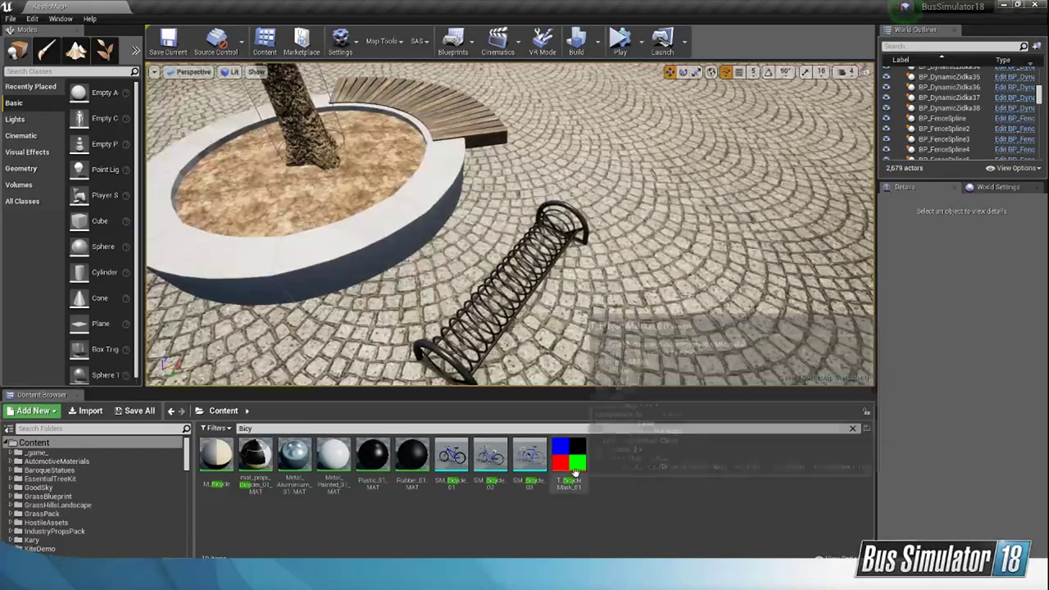
# Step: Open the T_BicycleMask_01 texture to inspect it, and close its editor
pyautogui.click(573, 459)
pyautogui.doubleClick(579, 467)
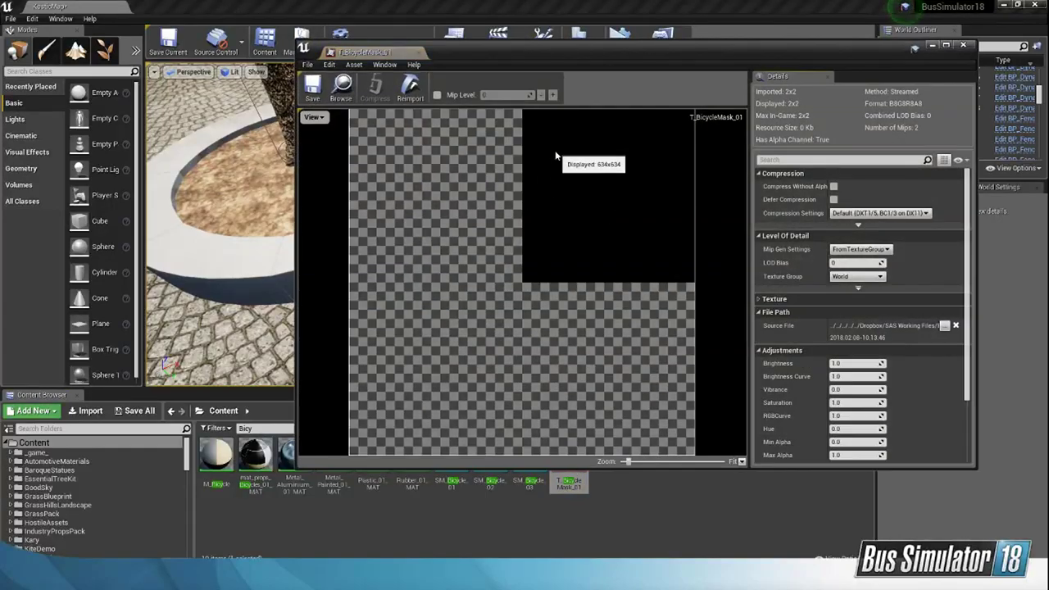
pyautogui.click(962, 45)
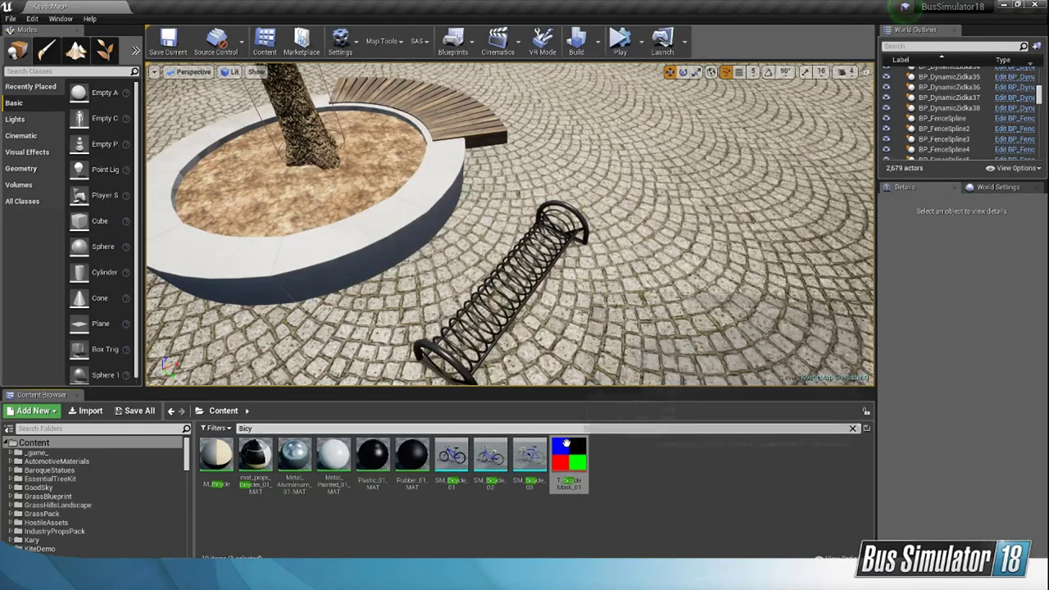
pyautogui.moveTo(713, 264); pyautogui.dragTo(762, 266, button='right')
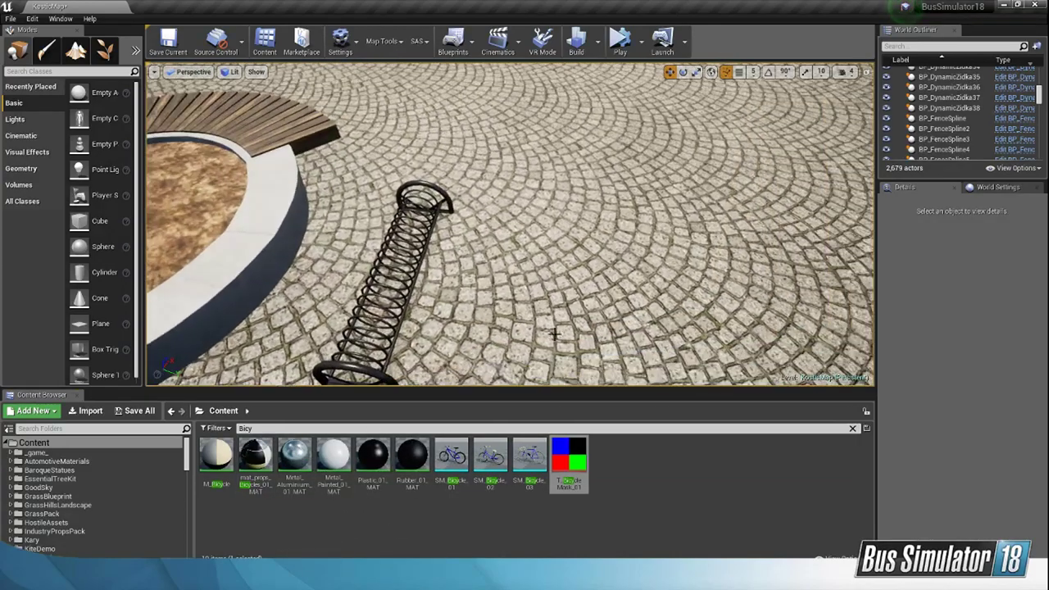
# Step: Place SM_Bicycle_02 and SM_Bicycle_01 beside the spiral bike rack and rotate the basket bicycle to face the rack
pyautogui.moveTo(489, 455); pyautogui.dragTo(519, 343)
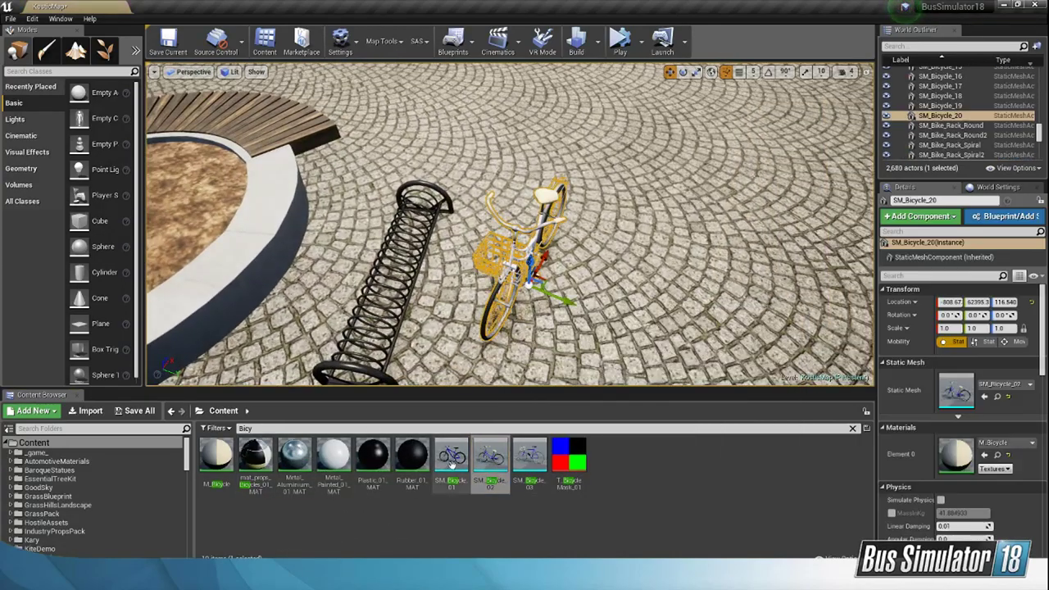
pyautogui.moveTo(452, 456); pyautogui.dragTo(586, 279)
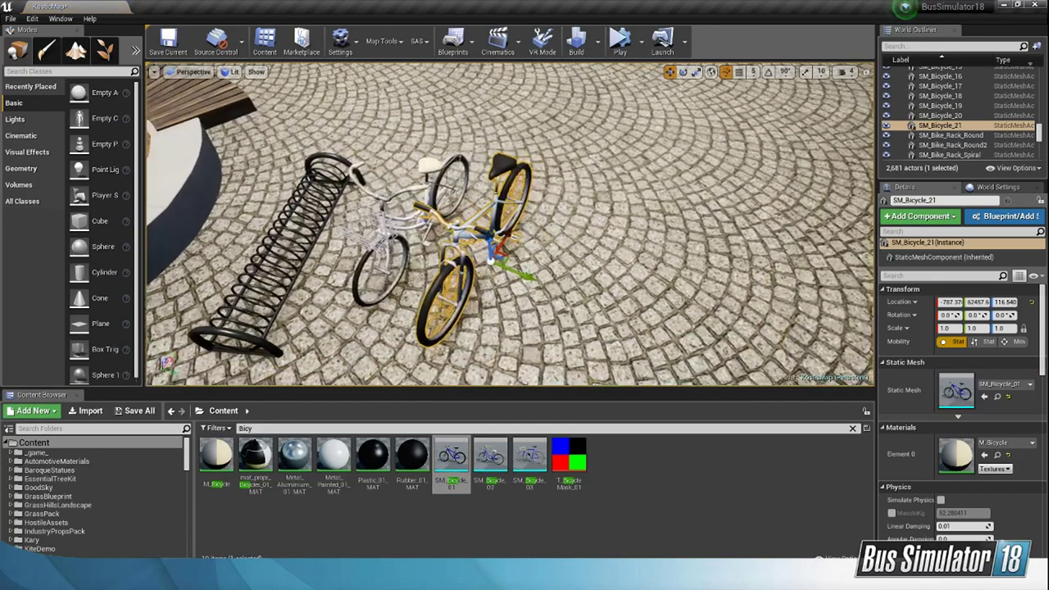
pyautogui.moveTo(586, 279); pyautogui.dragTo(492, 275, button='right')
pyautogui.moveTo(673, 132); pyautogui.dragTo(695, 131, button='right')
pyautogui.click(642, 125)
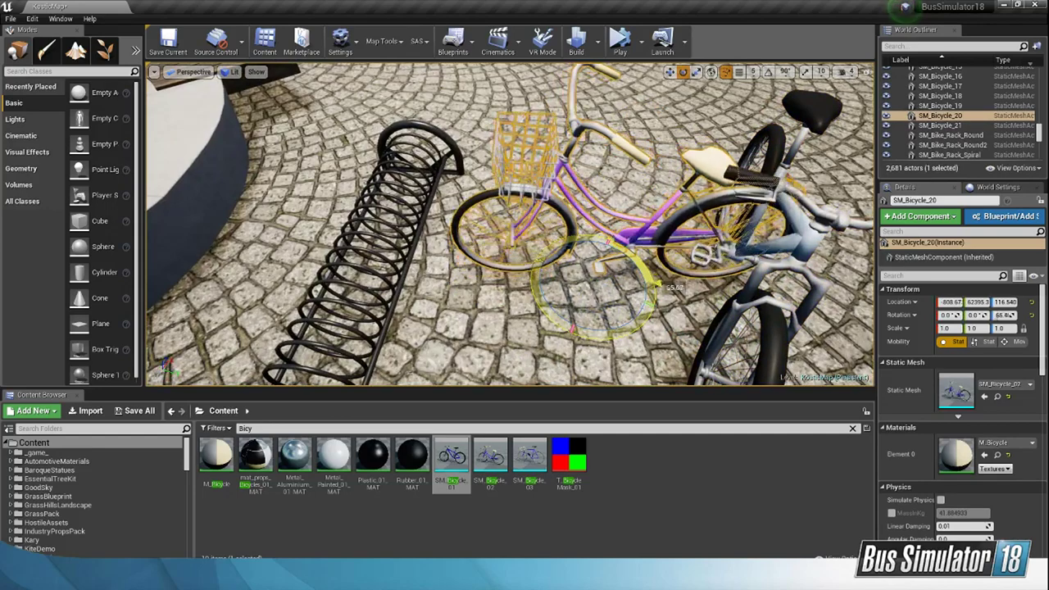
pyautogui.click(669, 64)
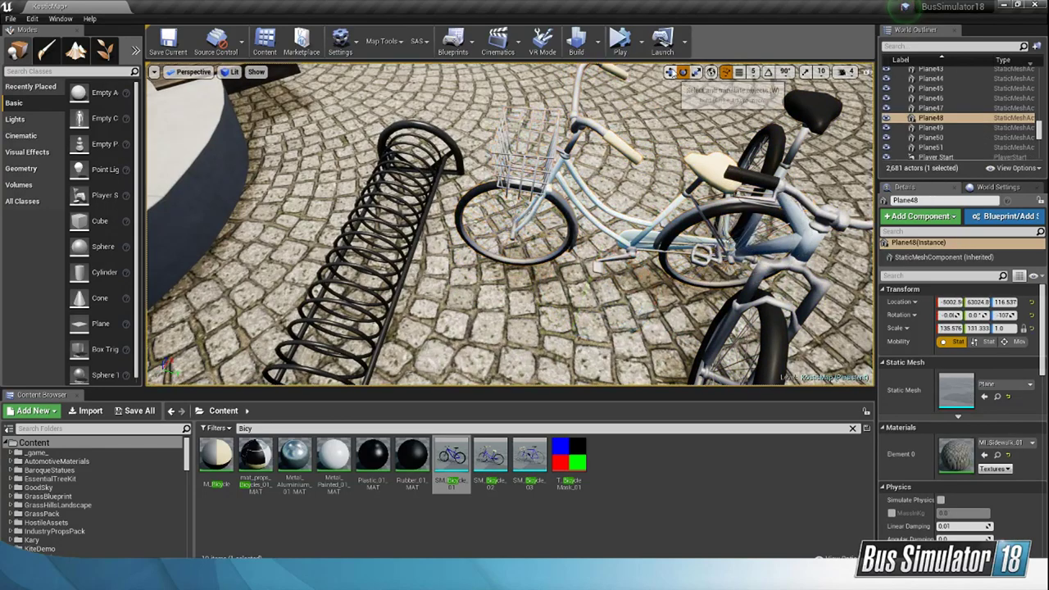
# Step: Move the basket bicycle across the paving up to the spiral rack
pyautogui.click(578, 178)
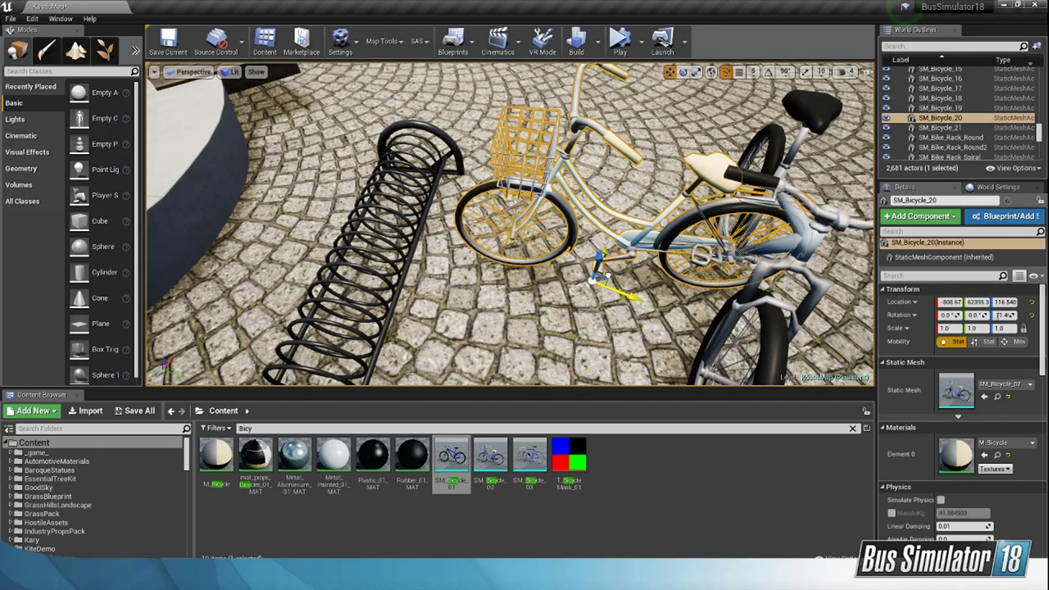
pyautogui.moveTo(606, 276); pyautogui.dragTo(549, 244)
pyautogui.moveTo(549, 244); pyautogui.dragTo(491, 245, button='right')
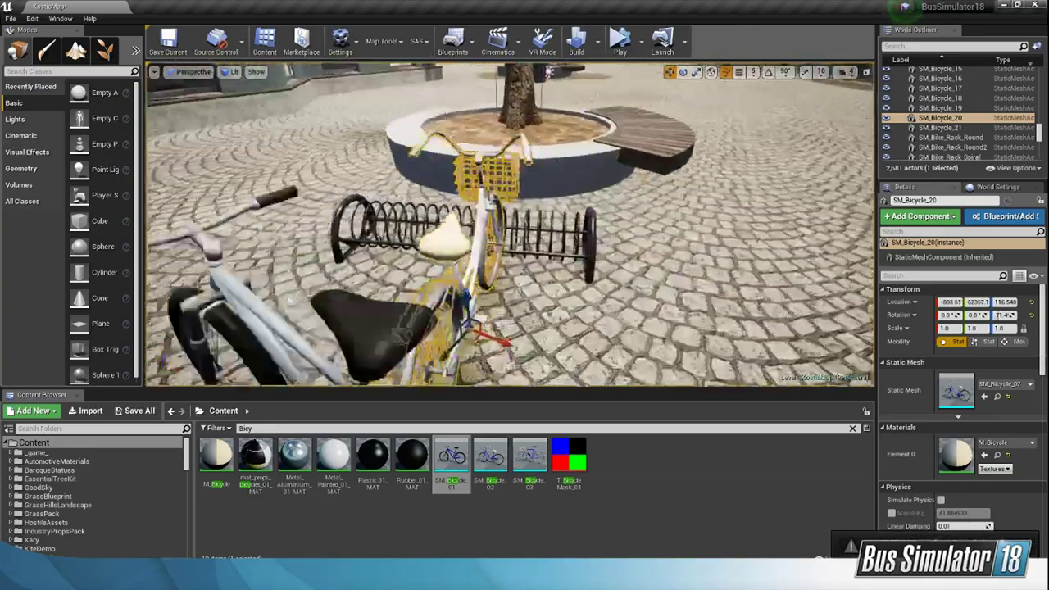
pyautogui.press('w')
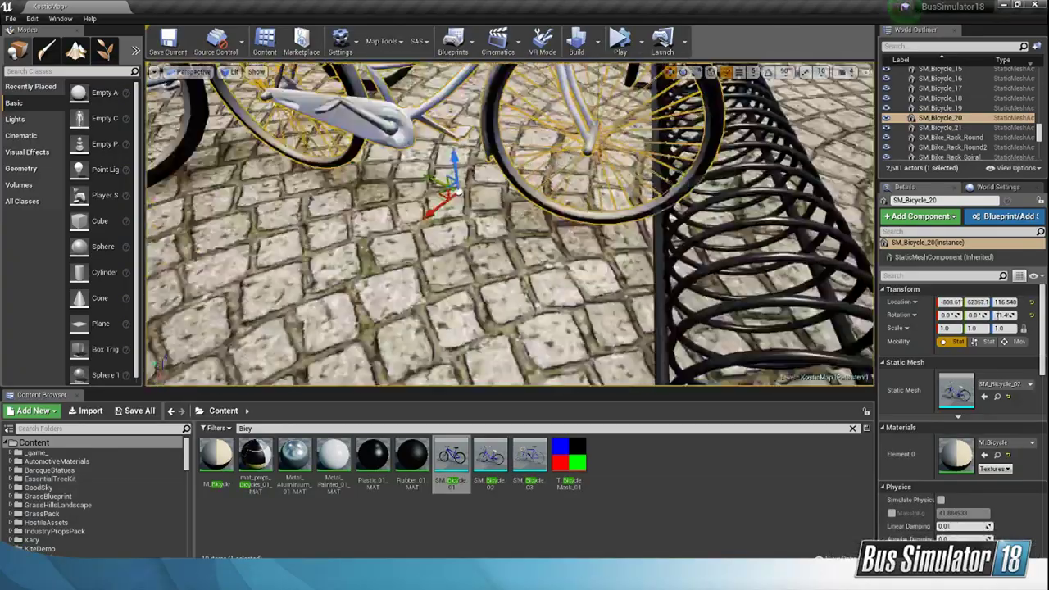
pyautogui.moveTo(449, 195); pyautogui.dragTo(460, 197)
pyautogui.press('s')
pyautogui.moveTo(508, 198); pyautogui.dragTo(463, 174, button='right')
# Step: Fine-tune the basket bicycle's position so its front wheel sits between the rack's coils
pyautogui.press('w')
pyautogui.press('d')
pyautogui.press('s')
pyautogui.press('w')
pyautogui.moveTo(559, 277)
pyautogui.mouseDown(button='right')
pyautogui.moveTo(508, 278)
pyautogui.moveTo(524, 328)
pyautogui.moveTo(559, 277)
pyautogui.mouseUp(button='right')
pyautogui.press('s')
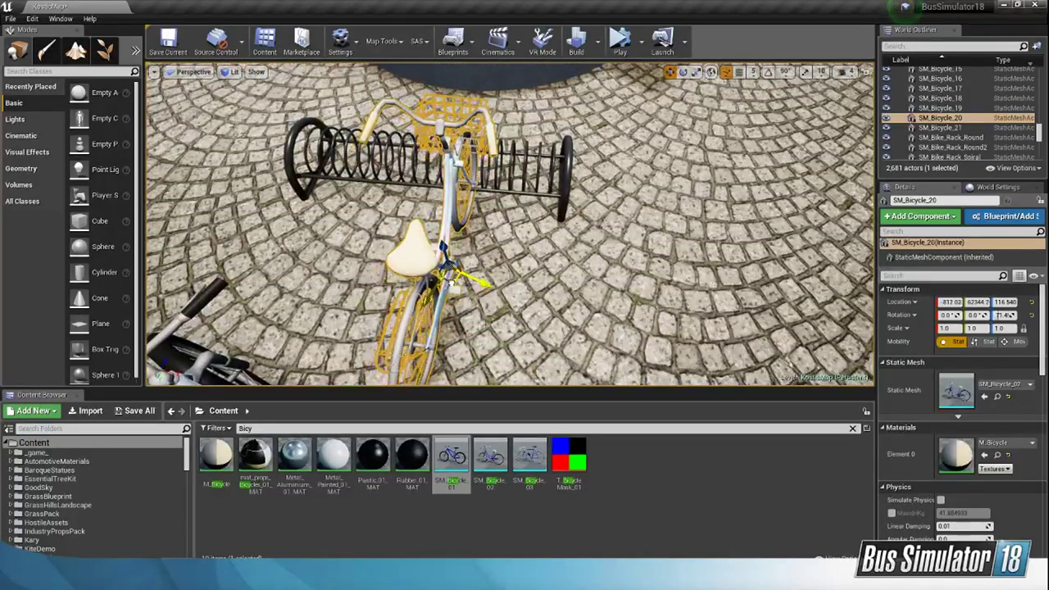
pyautogui.moveTo(450, 284); pyautogui.dragTo(455, 280)
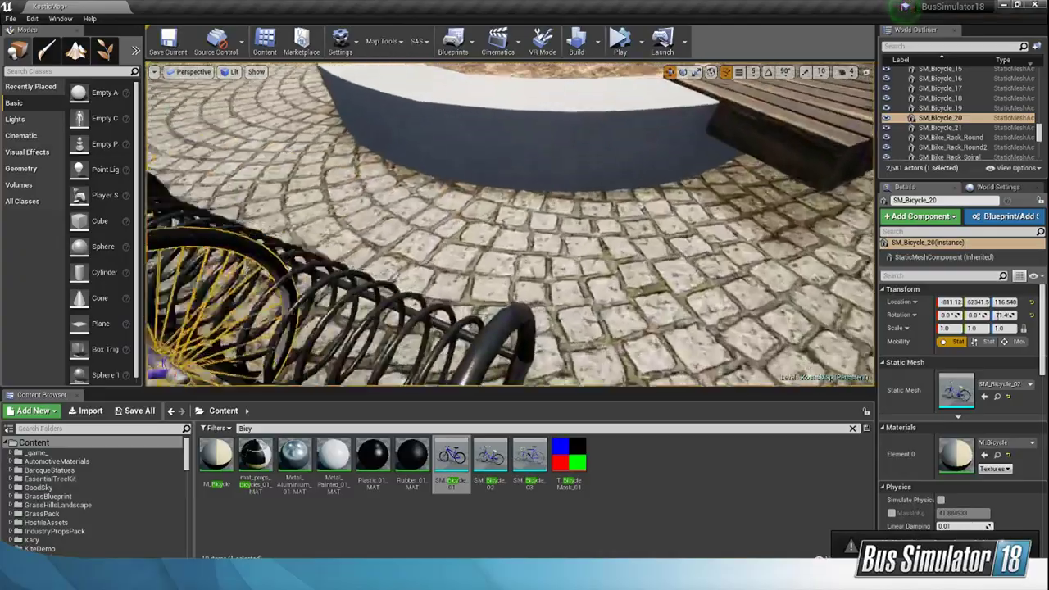
pyautogui.moveTo(491, 246); pyautogui.dragTo(409, 262, button='right')
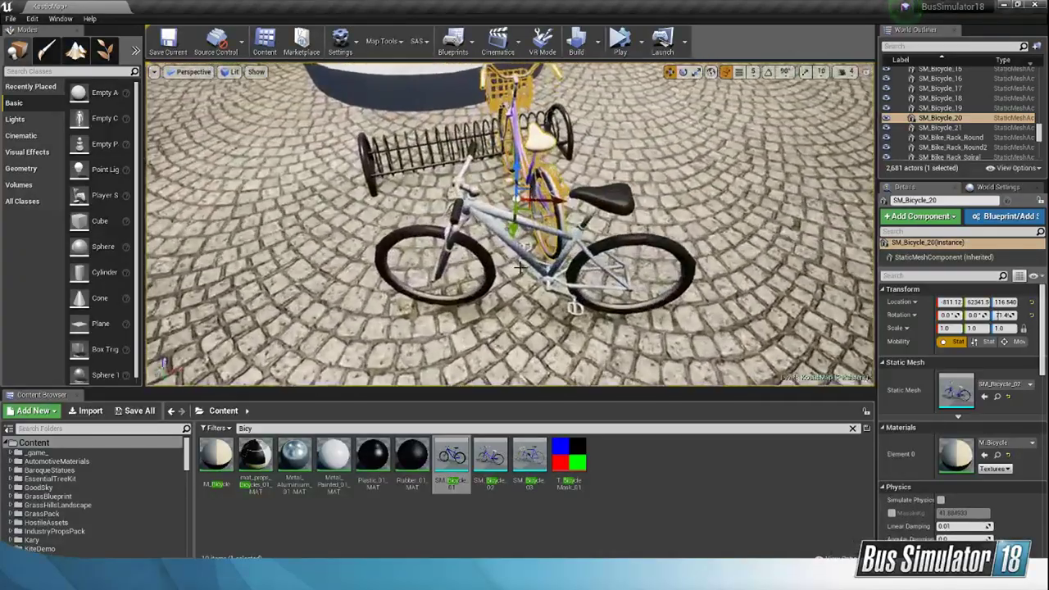
# Step: Turn the mountain bike (SM_Bicycle_01) to about 66.7° and park its front wheel in the rack beside the basket bicycle
pyautogui.click(577, 236)
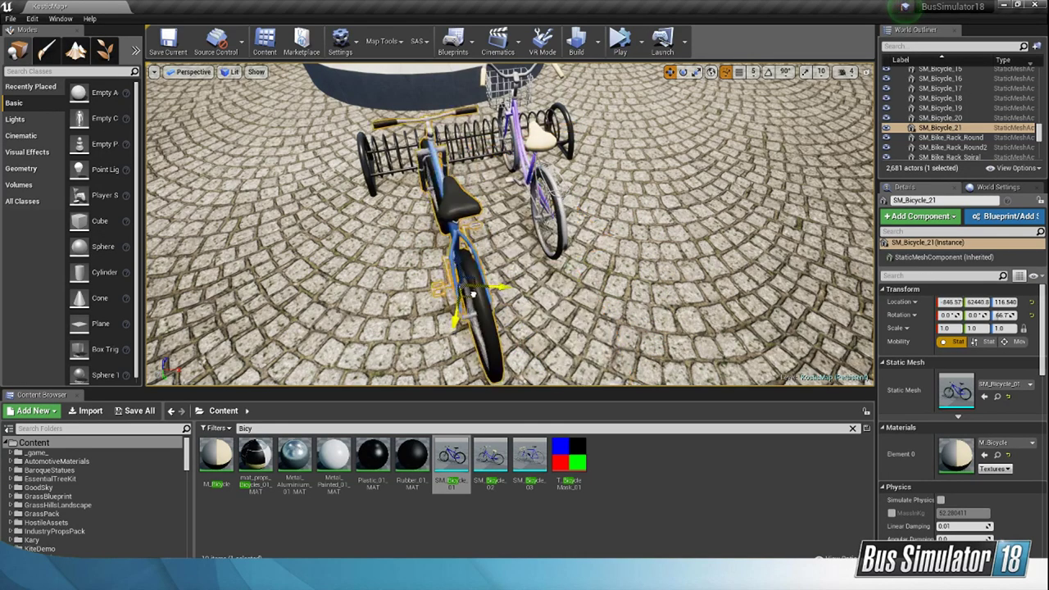
pyautogui.moveTo(473, 293); pyautogui.dragTo(452, 267)
pyautogui.moveTo(452, 266); pyautogui.dragTo(527, 316, button='right')
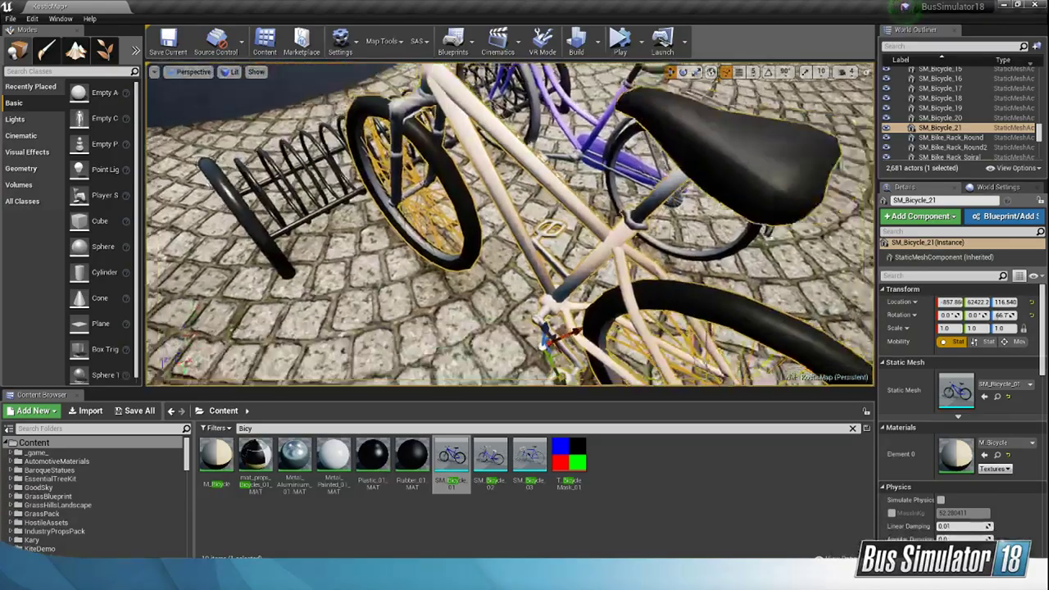
pyautogui.moveTo(551, 315); pyautogui.dragTo(517, 298)
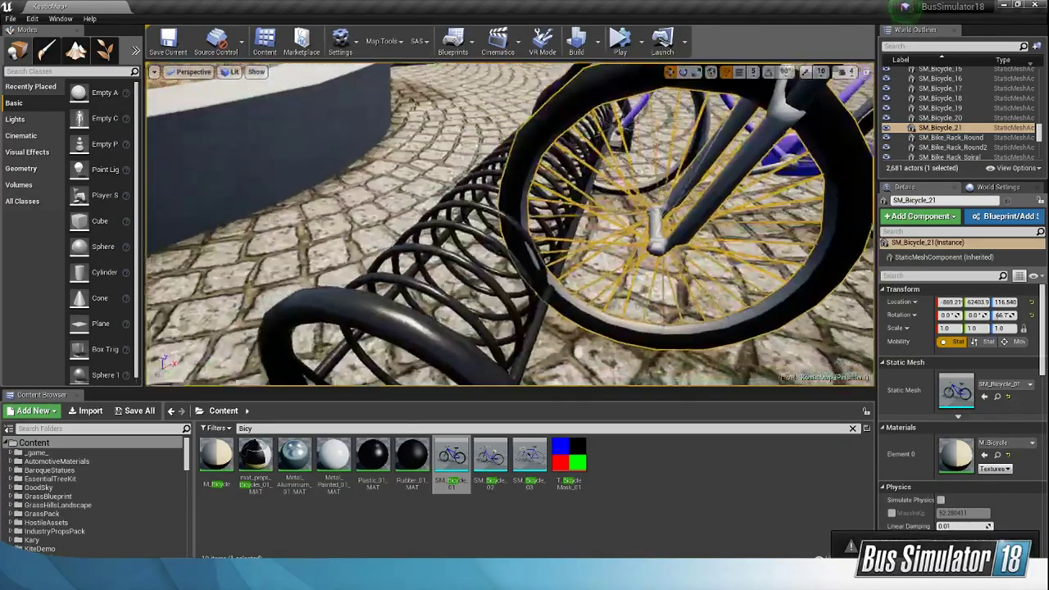
pyautogui.moveTo(517, 298); pyautogui.dragTo(539, 313, button='right')
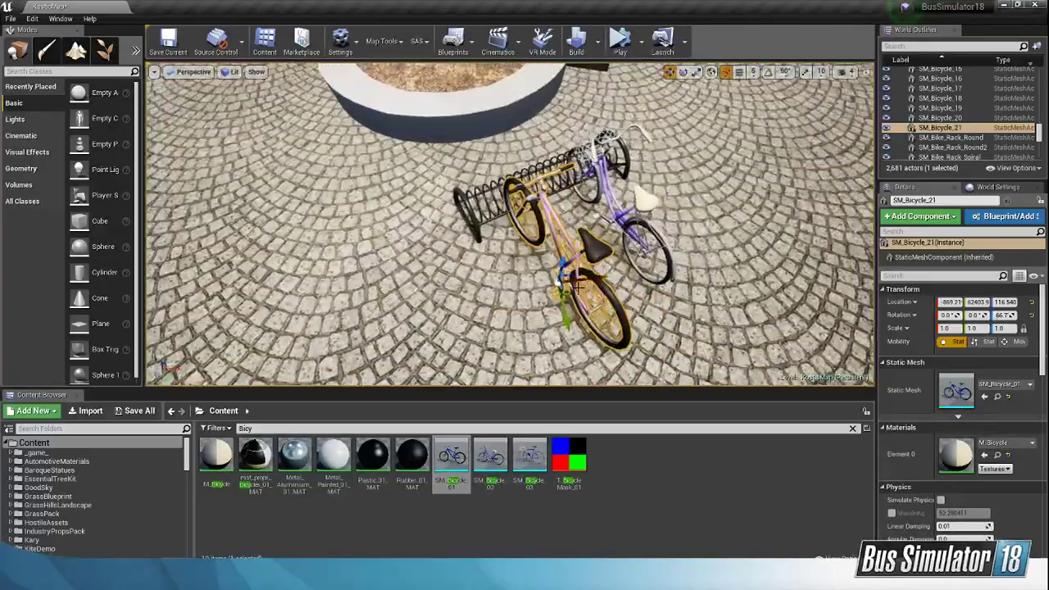
pyautogui.moveTo(569, 287); pyautogui.dragTo(557, 280)
pyautogui.moveTo(557, 280); pyautogui.dragTo(475, 277, button='right')
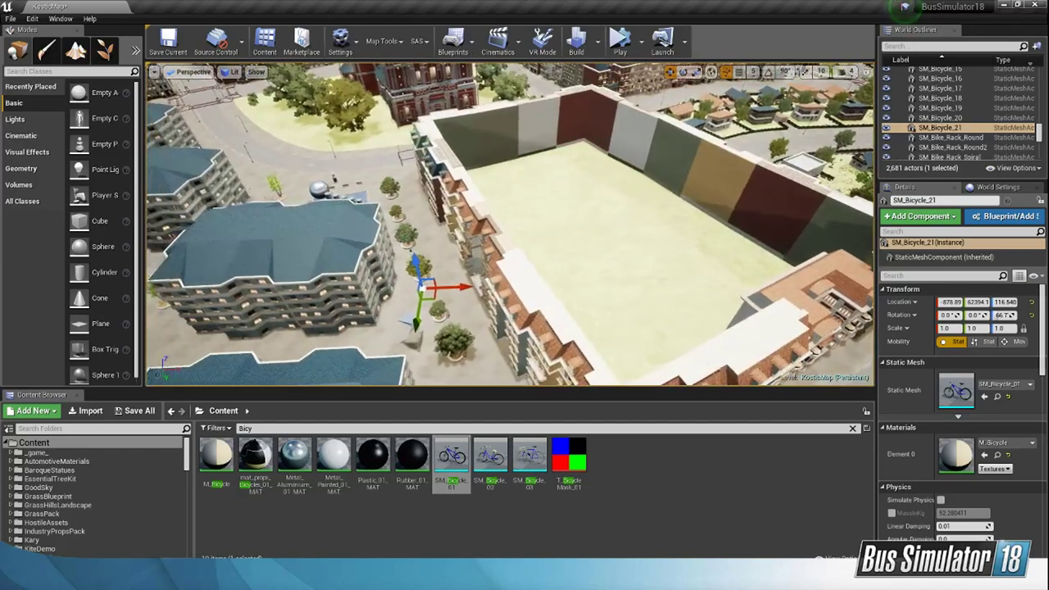
# Step: Fly over the city to the curved street between the apartment blocks at camera speed 7, and set the camera speed back to 4
pyautogui.moveTo(540, 227); pyautogui.dragTo(523, 249, button='right')
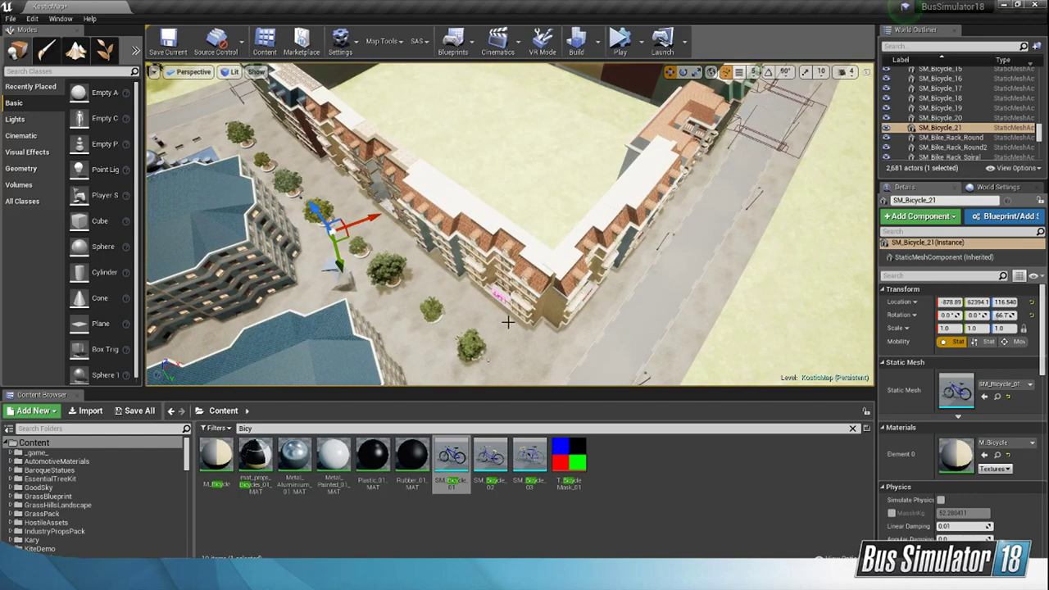
pyautogui.moveTo(582, 305); pyautogui.dragTo(417, 306, button='right')
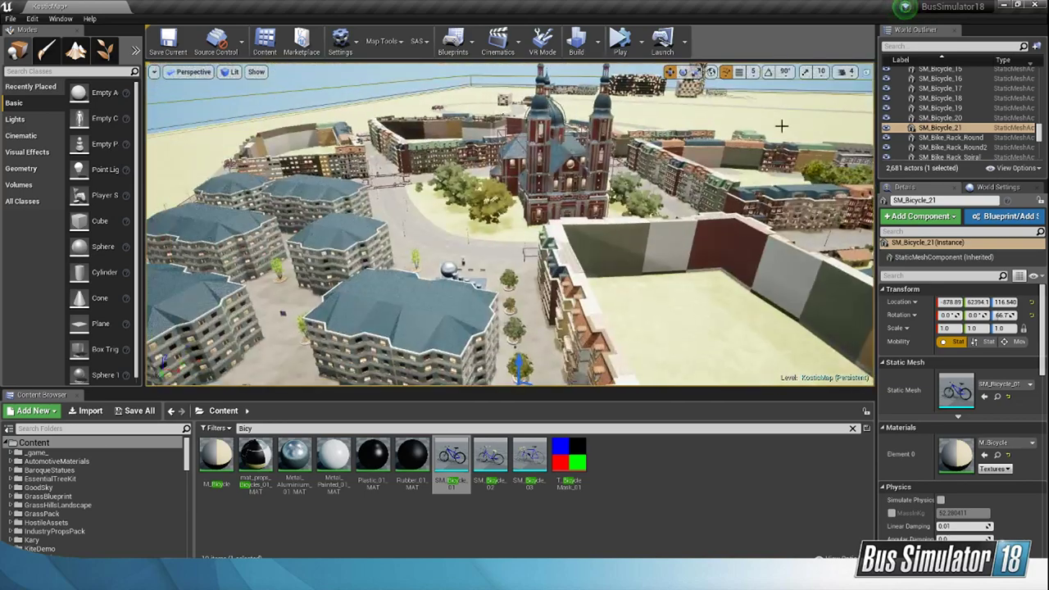
pyautogui.click(846, 72)
pyautogui.click(891, 99)
pyautogui.press('w')
pyautogui.moveTo(705, 213); pyautogui.dragTo(785, 173, button='right')
pyautogui.moveTo(849, 112); pyautogui.dragTo(614, 156, button='right')
pyautogui.click(847, 72)
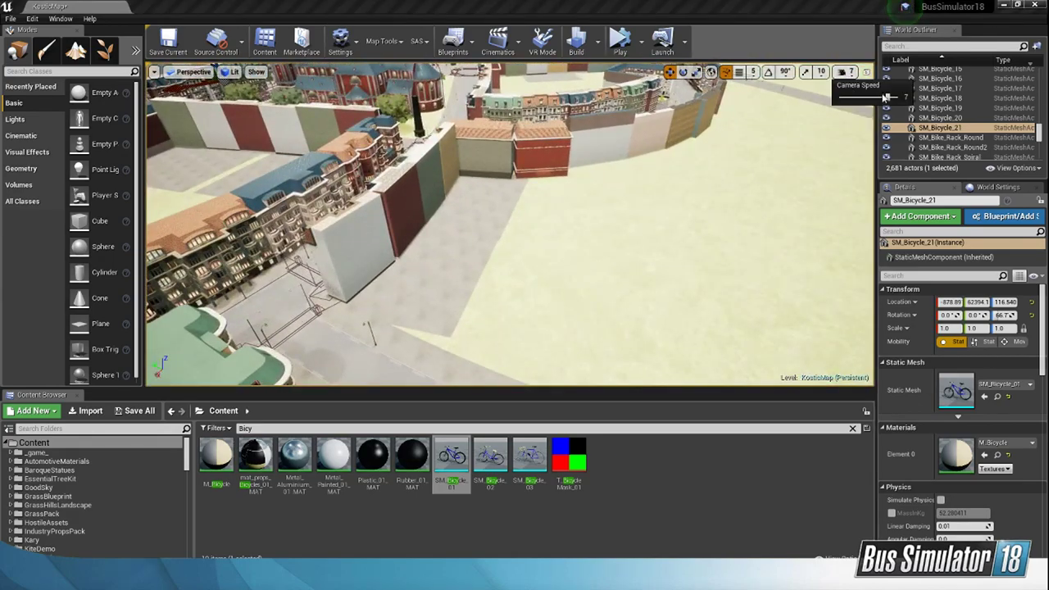
pyautogui.moveTo(756, 148)
pyautogui.mouseDown(button='right')
pyautogui.moveTo(752, 111)
pyautogui.moveTo(786, 82)
pyautogui.moveTo(750, 188)
pyautogui.moveTo(749, 168)
pyautogui.mouseUp(button='right')
pyautogui.press('w')
pyautogui.click(839, 73)
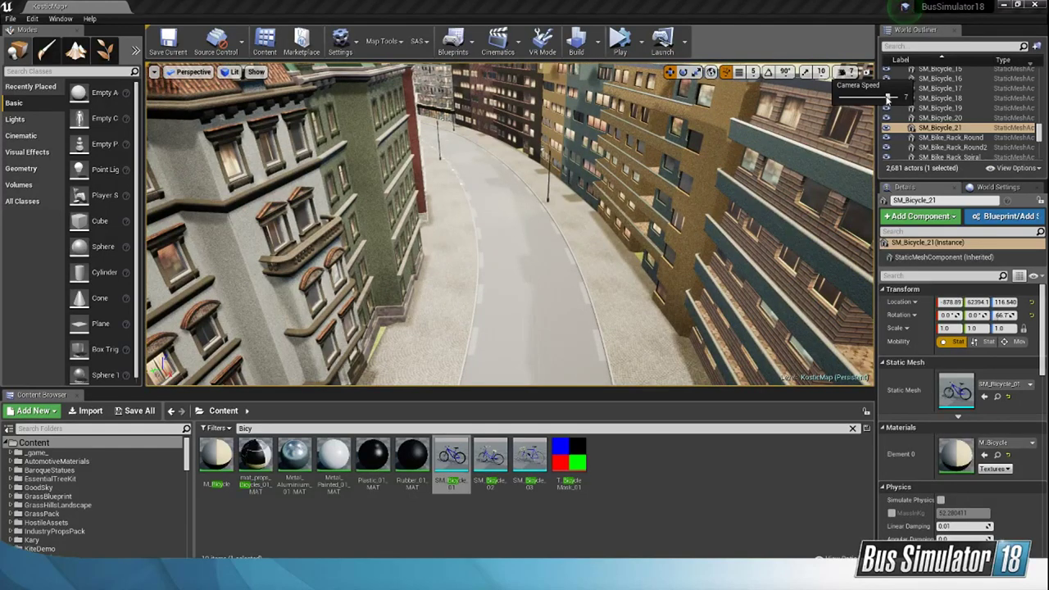
pyautogui.moveTo(888, 97); pyautogui.dragTo(857, 97)
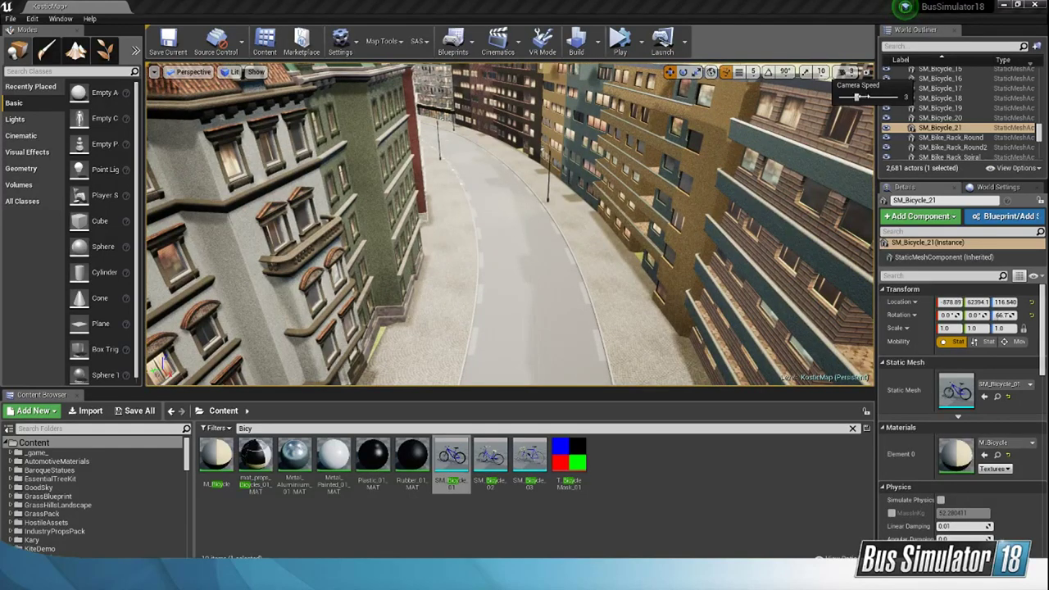
# Step: Search the content for SM_ and look through the static meshes for street props such as tree guards
pyautogui.click(852, 428)
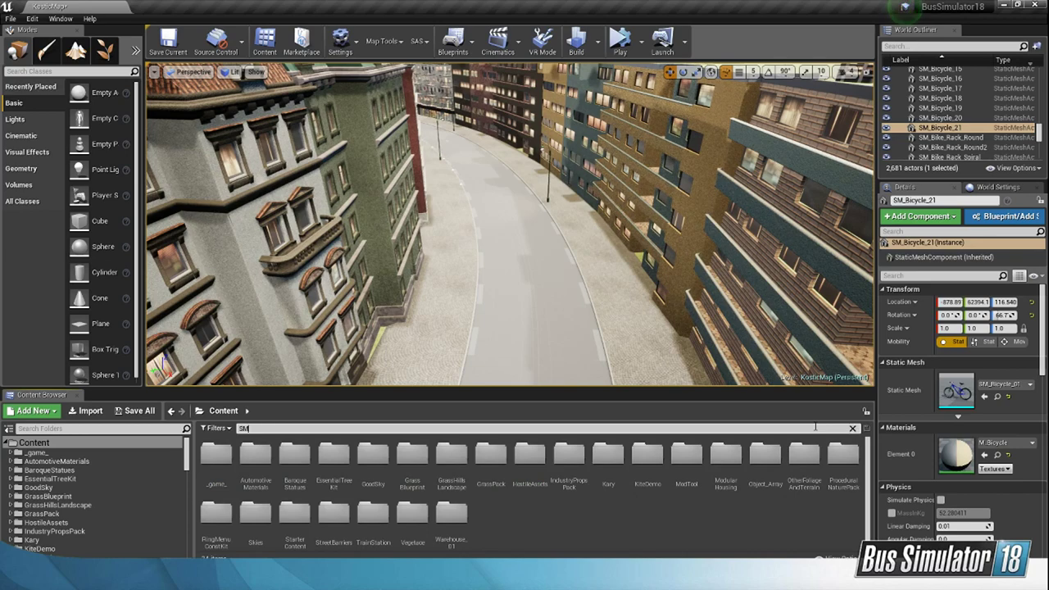
pyautogui.write('SM_')
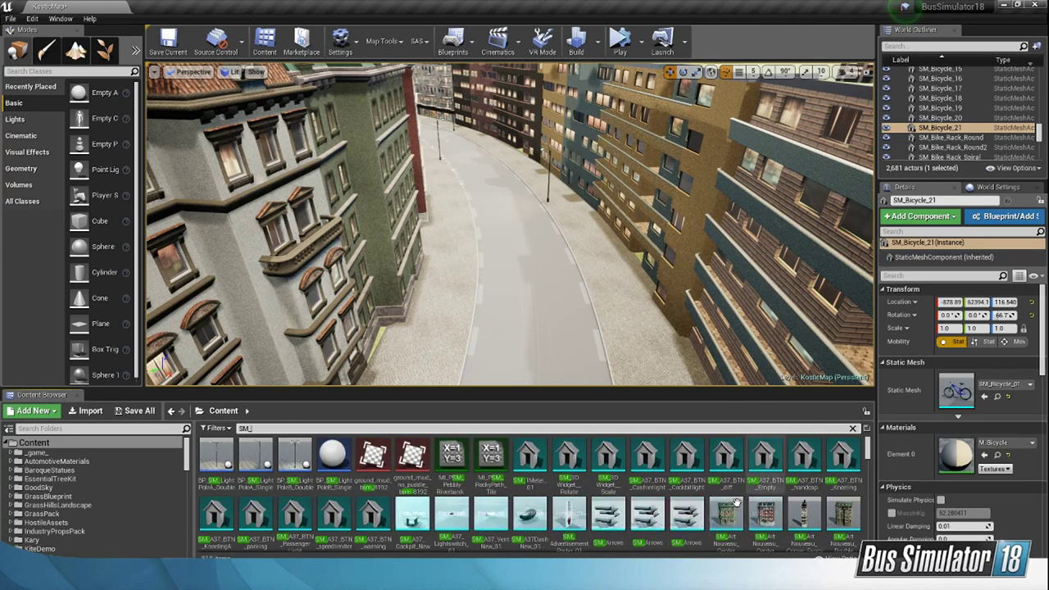
pyautogui.scroll(-3, 762, 491)
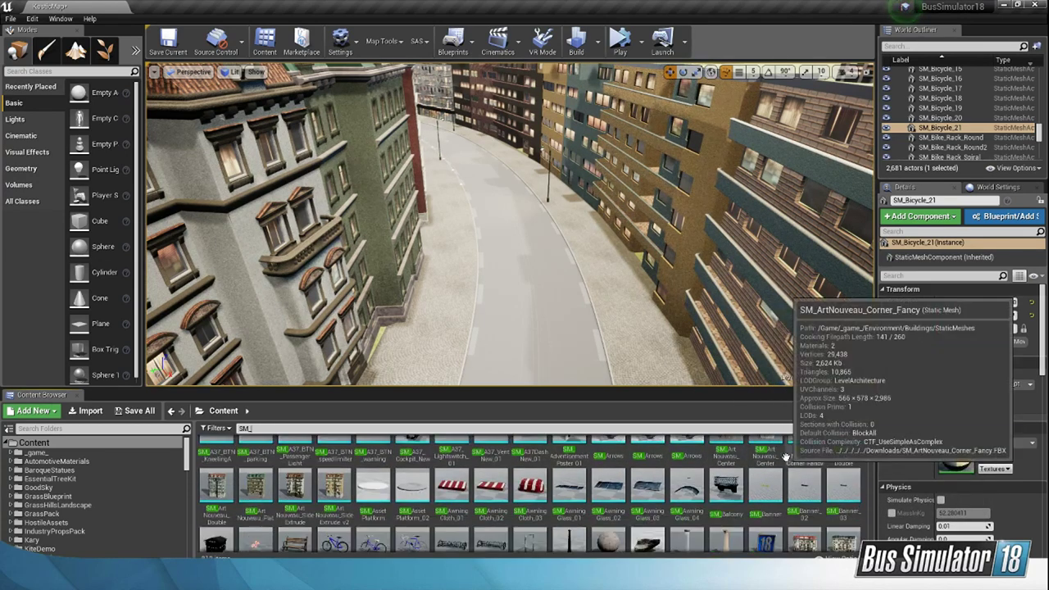
pyautogui.scroll(-1, 785, 457)
pyautogui.scroll(-6, 785, 457)
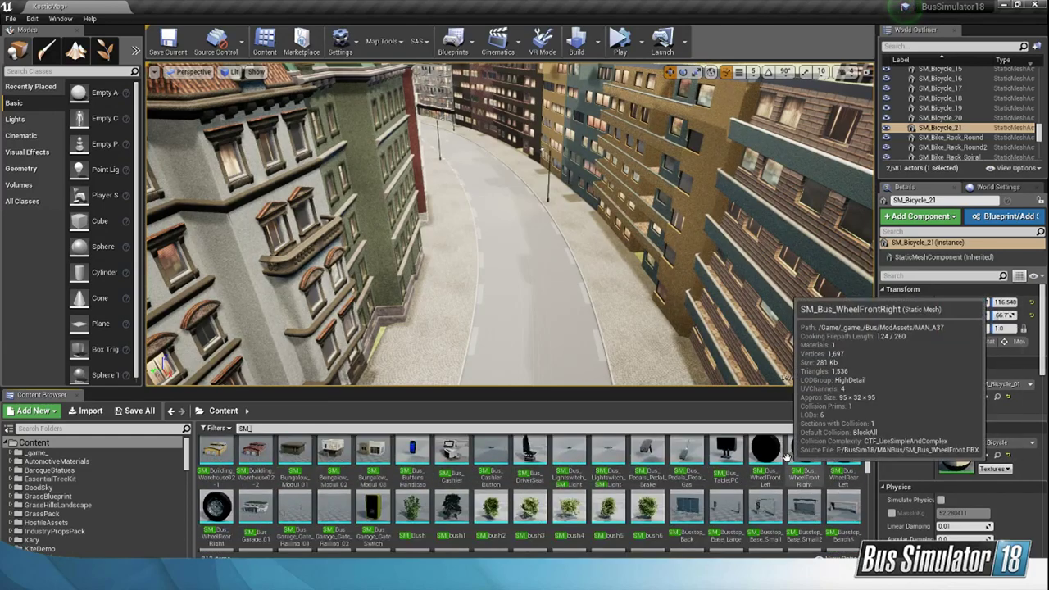
pyautogui.scroll(-1, 782, 467)
pyautogui.scroll(-3, 780, 477)
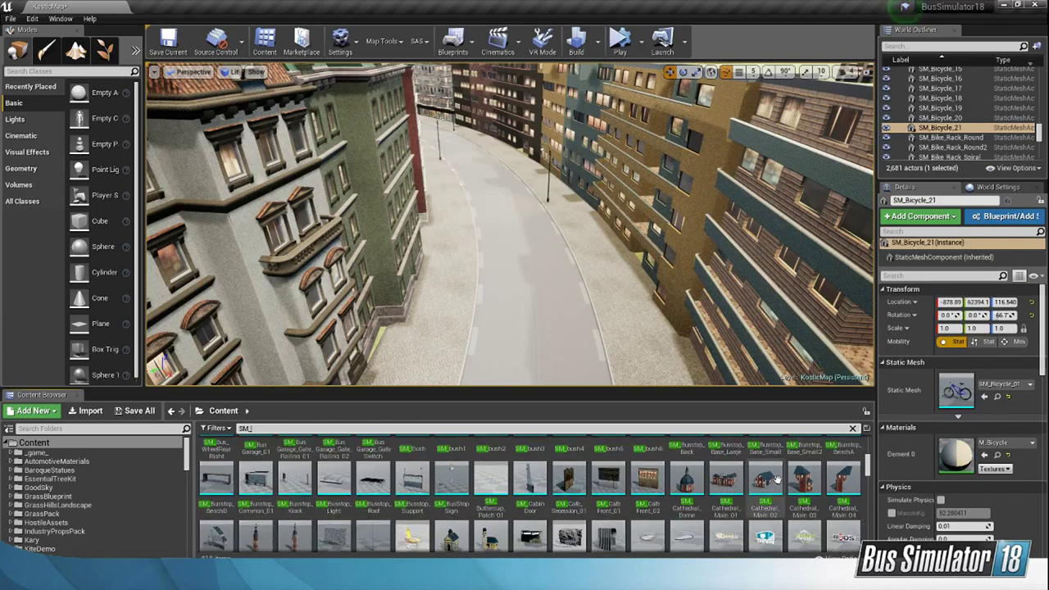
pyautogui.scroll(-5, 777, 480)
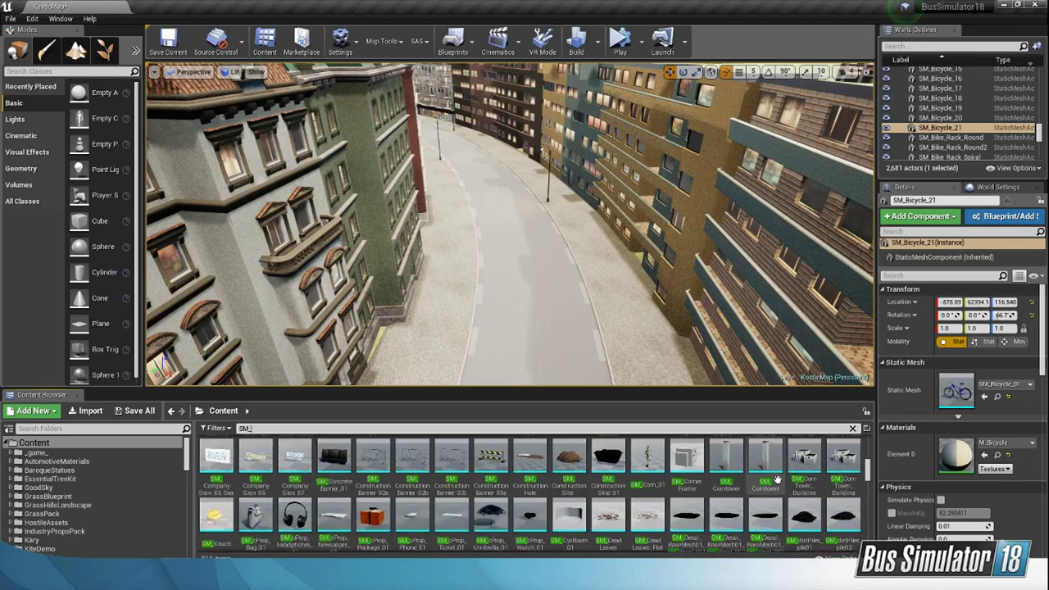
pyautogui.scroll(-4, 809, 466)
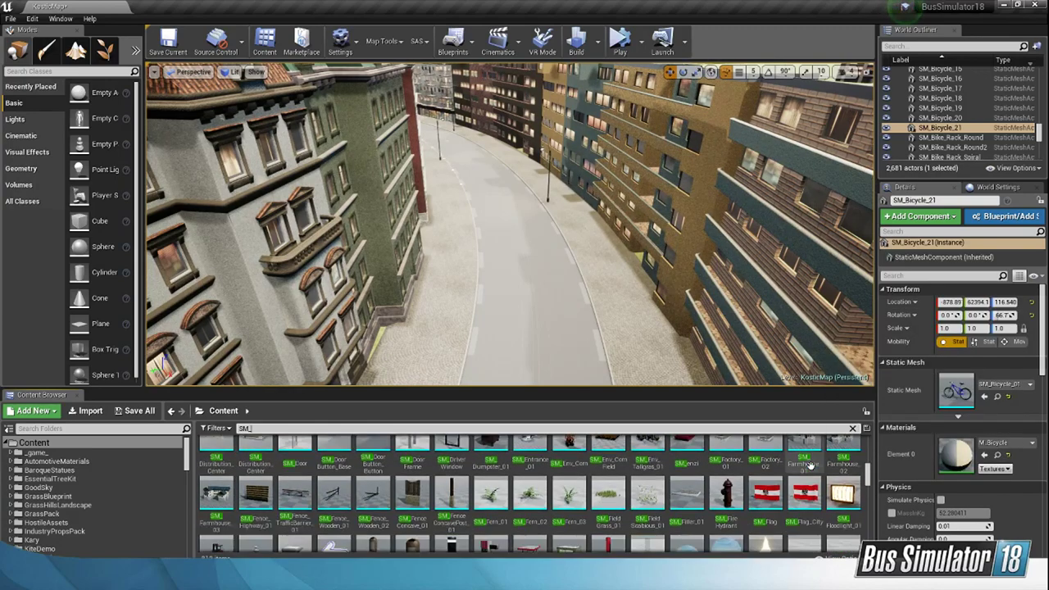
pyautogui.scroll(-4, 809, 466)
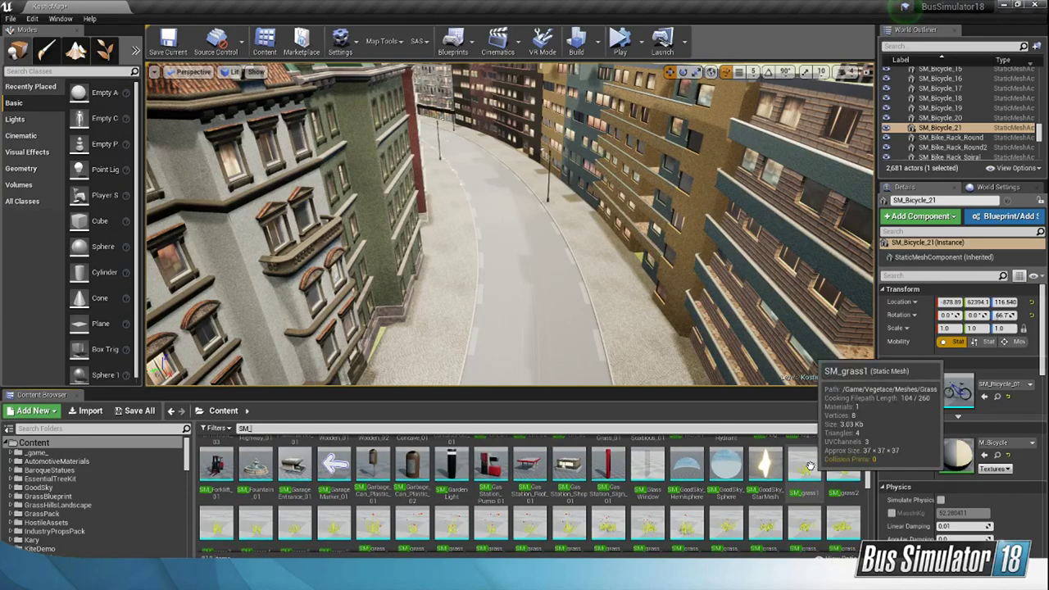
pyautogui.scroll(-2, 811, 476)
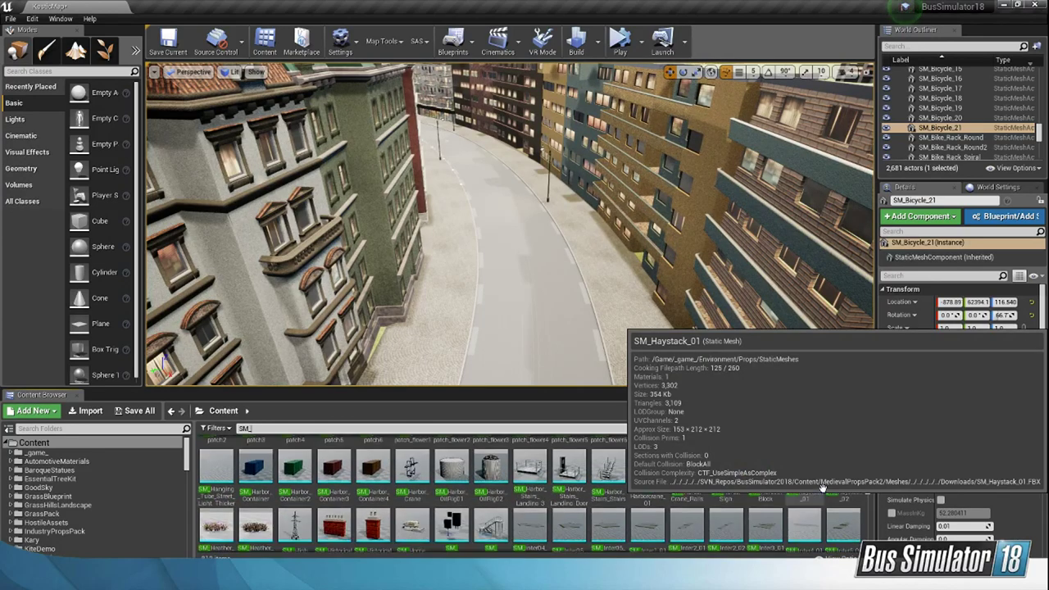
pyautogui.scroll(-5, 822, 488)
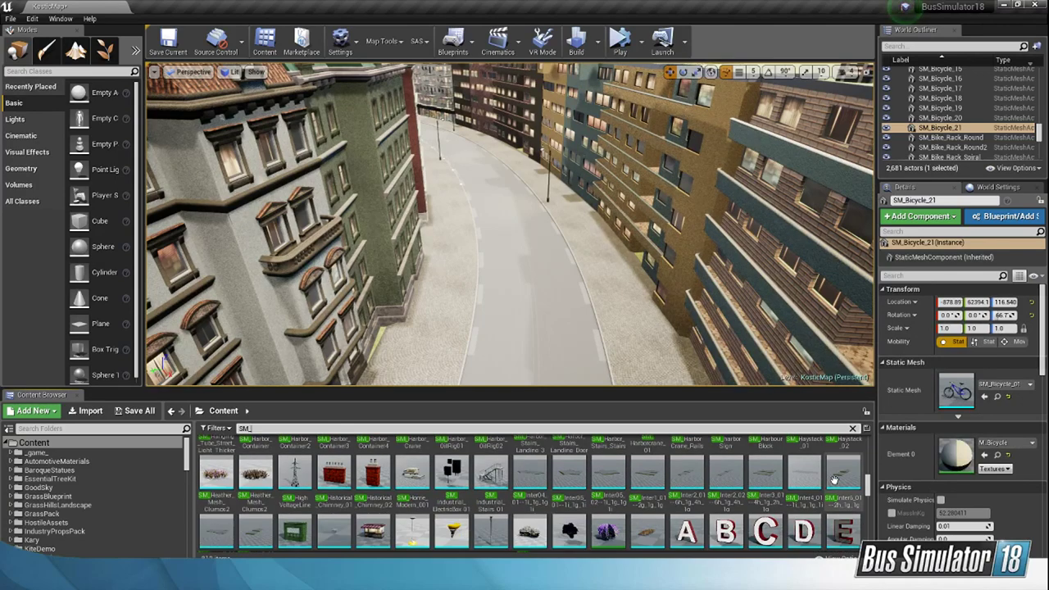
pyautogui.scroll(-5, 831, 480)
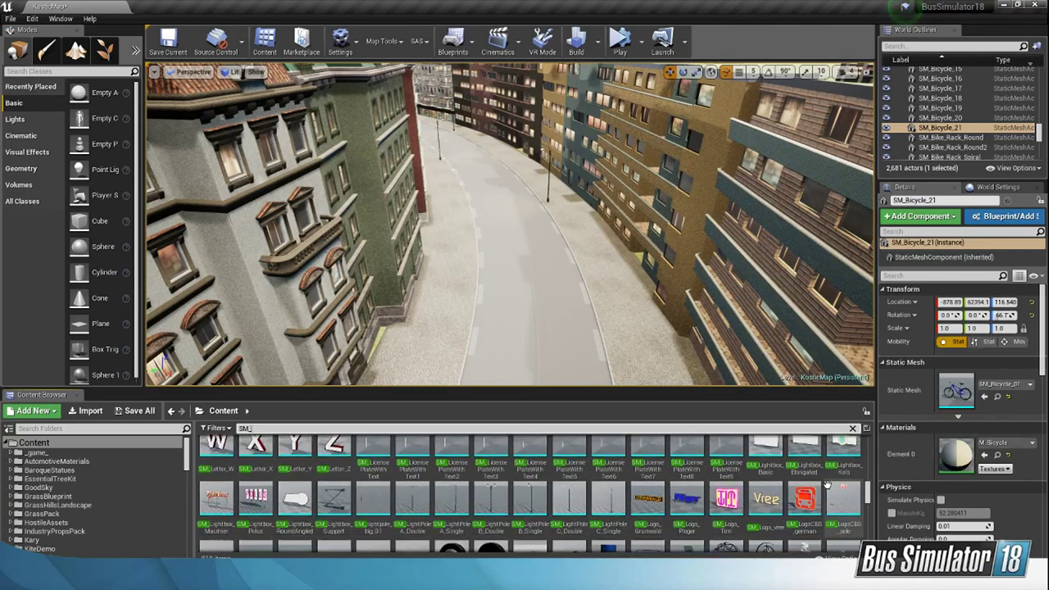
pyautogui.scroll(-2, 825, 484)
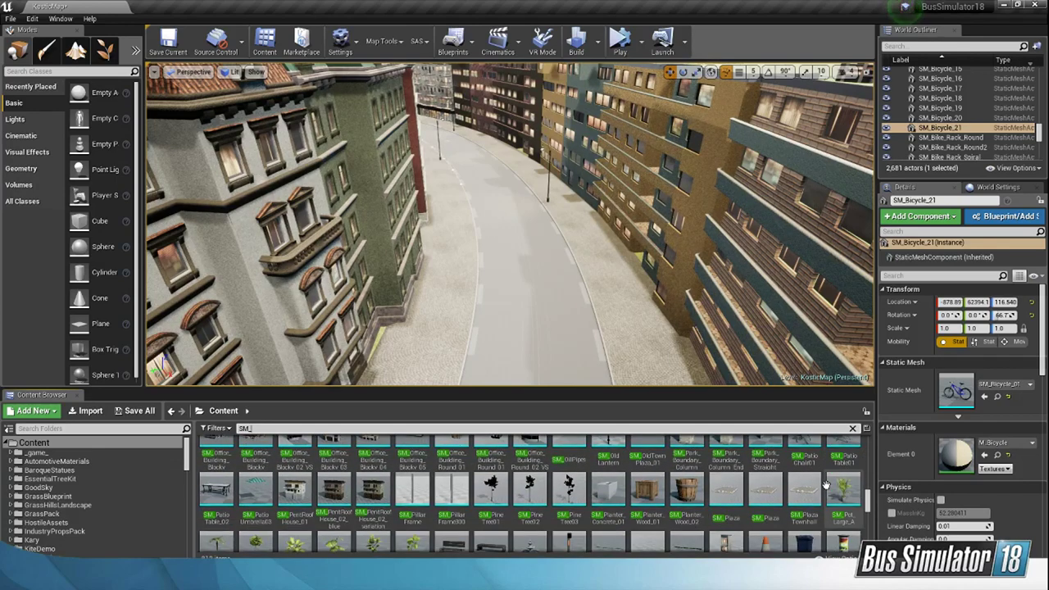
pyautogui.scroll(-3, 826, 485)
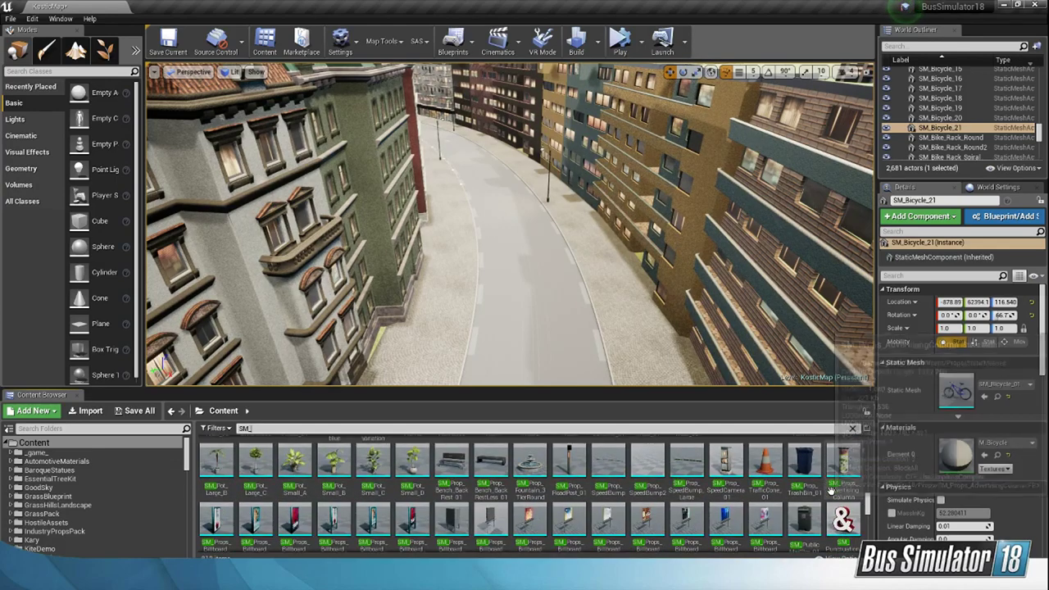
pyautogui.scroll(-2, 830, 490)
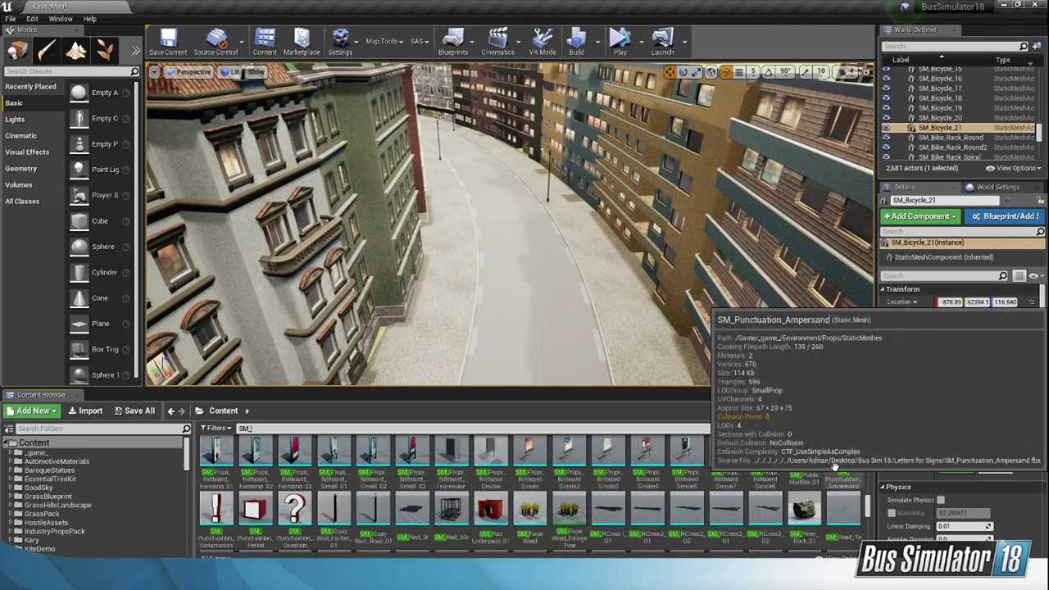
pyautogui.scroll(-4, 836, 467)
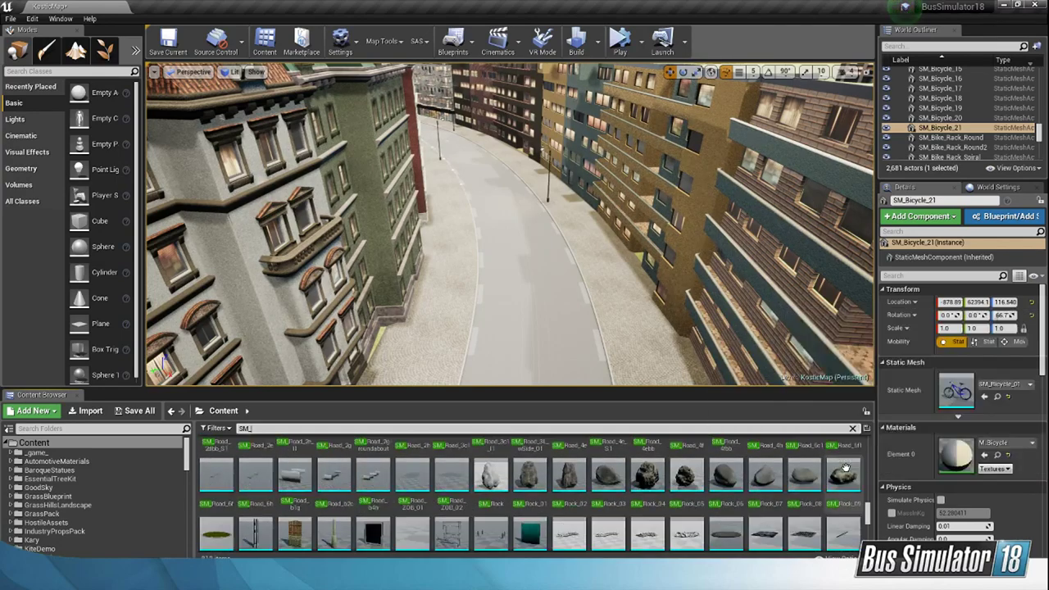
pyautogui.scroll(-3, 845, 468)
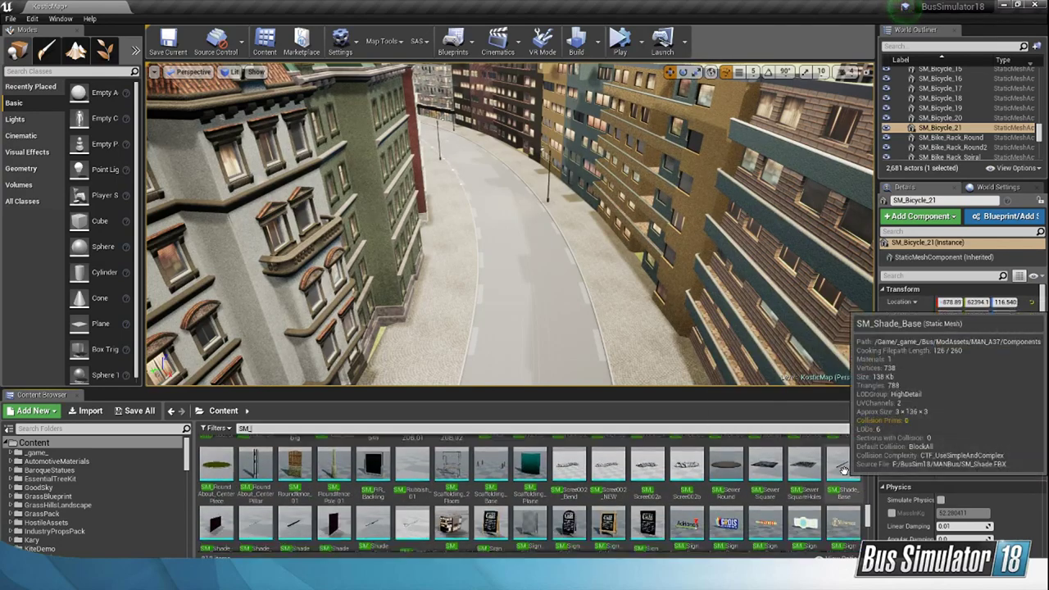
pyautogui.scroll(-5, 844, 470)
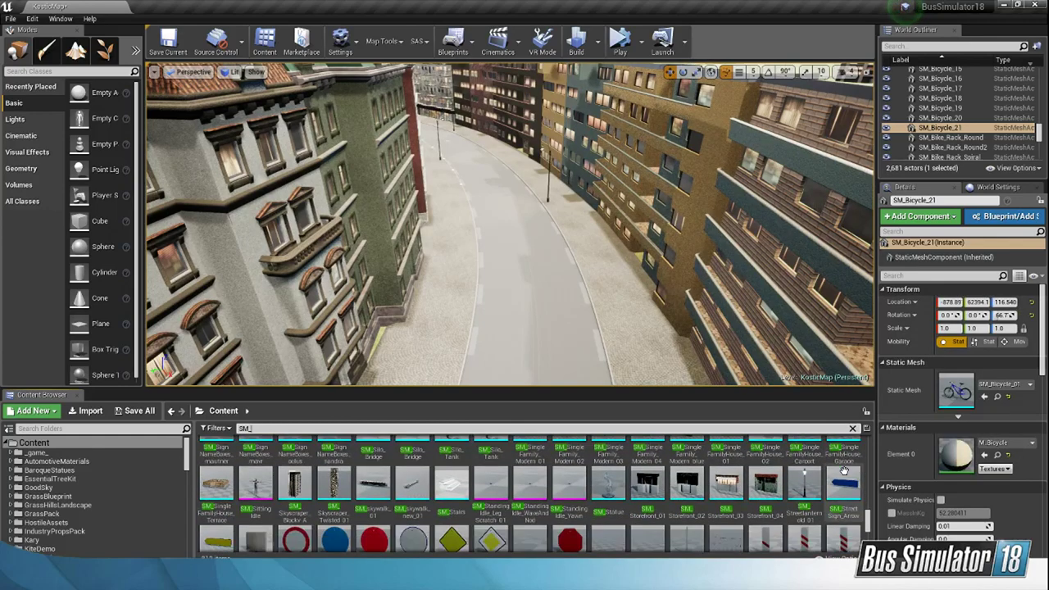
pyautogui.scroll(-5, 844, 469)
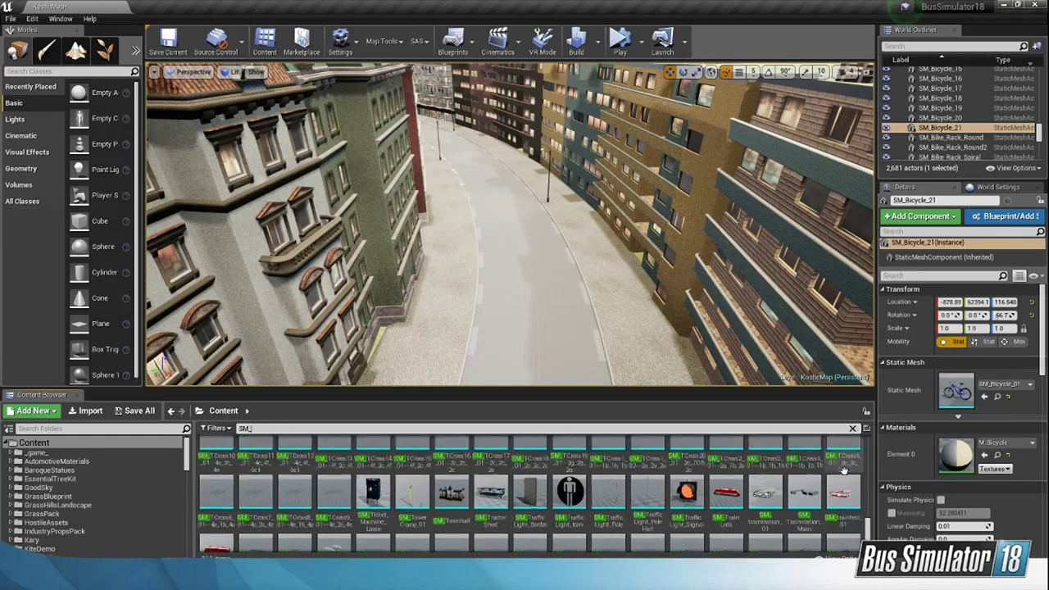
pyautogui.scroll(-5, 844, 469)
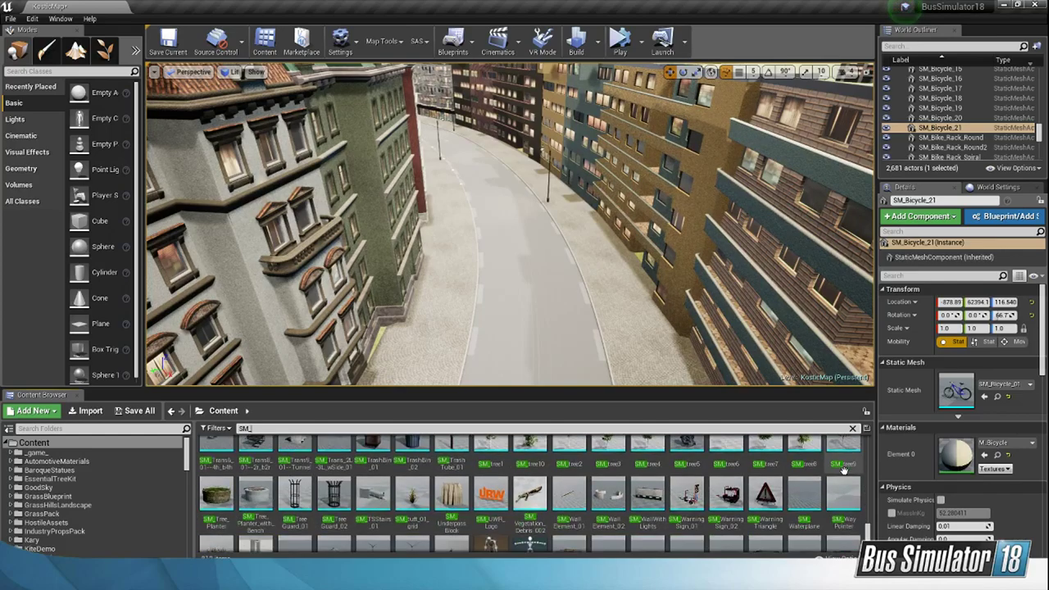
pyautogui.scroll(-2, 844, 469)
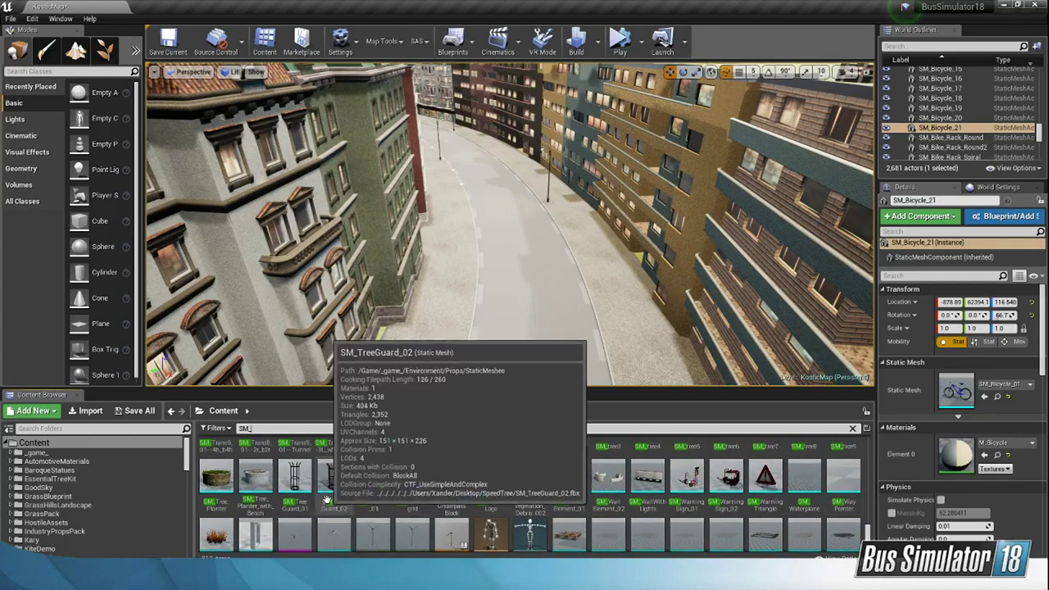
# Step: Place two SM_TreeGuard_02 tree guards on the cobbled pavement of the curved street, one by the red building and one between the grey and green buildings
pyautogui.click(327, 500)
pyautogui.moveTo(592, 312); pyautogui.dragTo(201, 338, button='right')
pyautogui.moveTo(338, 488); pyautogui.dragTo(475, 297)
pyautogui.moveTo(476, 297); pyautogui.dragTo(461, 351, button='right')
pyautogui.moveTo(334, 475); pyautogui.dragTo(691, 211)
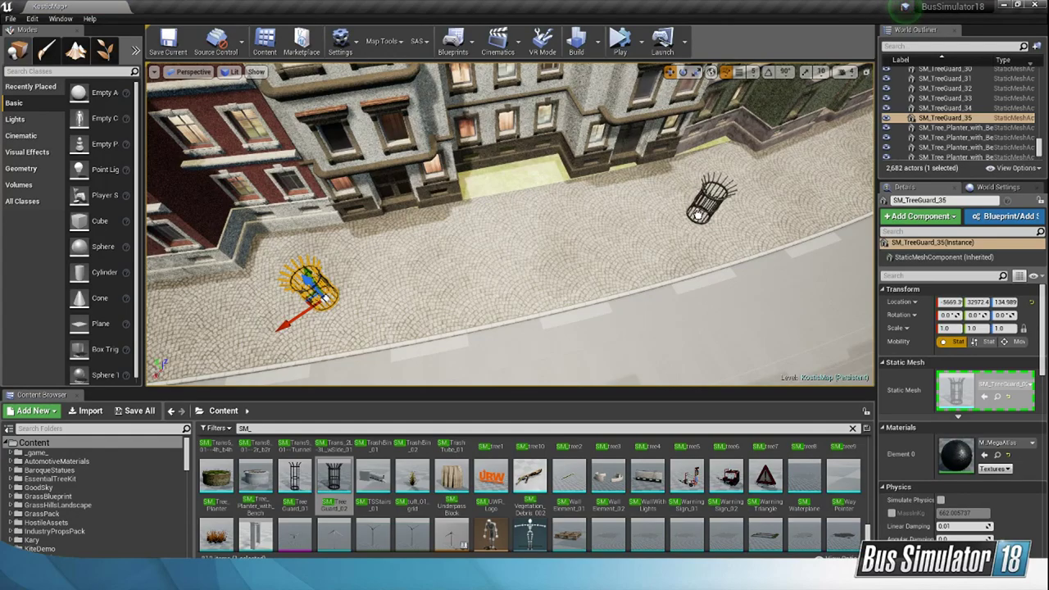
pyautogui.moveTo(700, 215); pyautogui.dragTo(700, 214)
pyautogui.moveTo(700, 214); pyautogui.dragTo(778, 180, button='right')
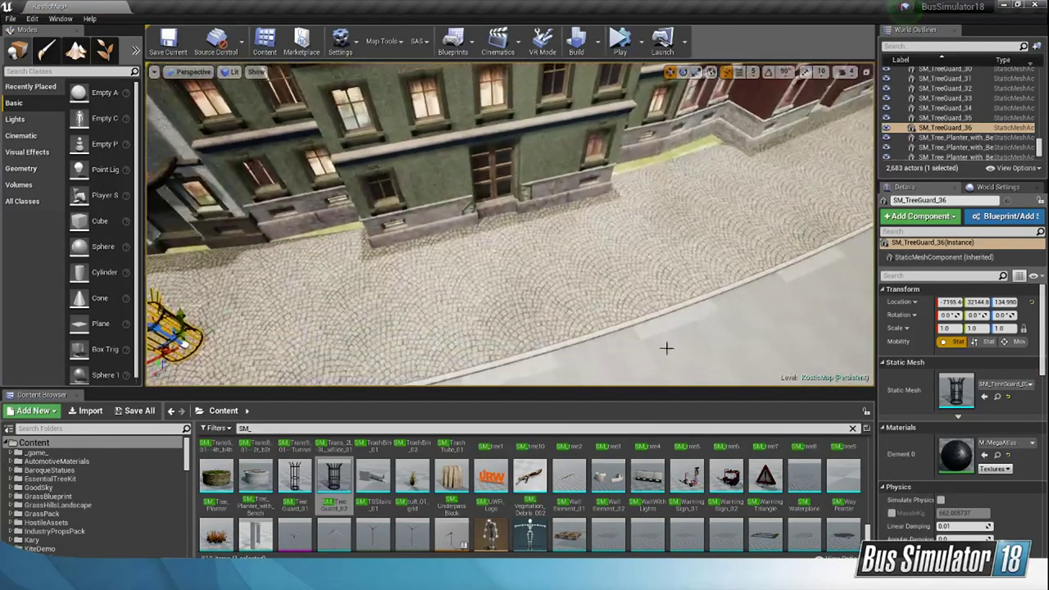
# Step: Place a third SM_TreeGuard_02 on the pavement by the green building and shift it towards the kerb
pyautogui.moveTo(333, 475); pyautogui.dragTo(610, 256)
pyautogui.press('s')
pyautogui.moveTo(787, 264); pyautogui.dragTo(639, 262, button='right')
pyautogui.press('f')
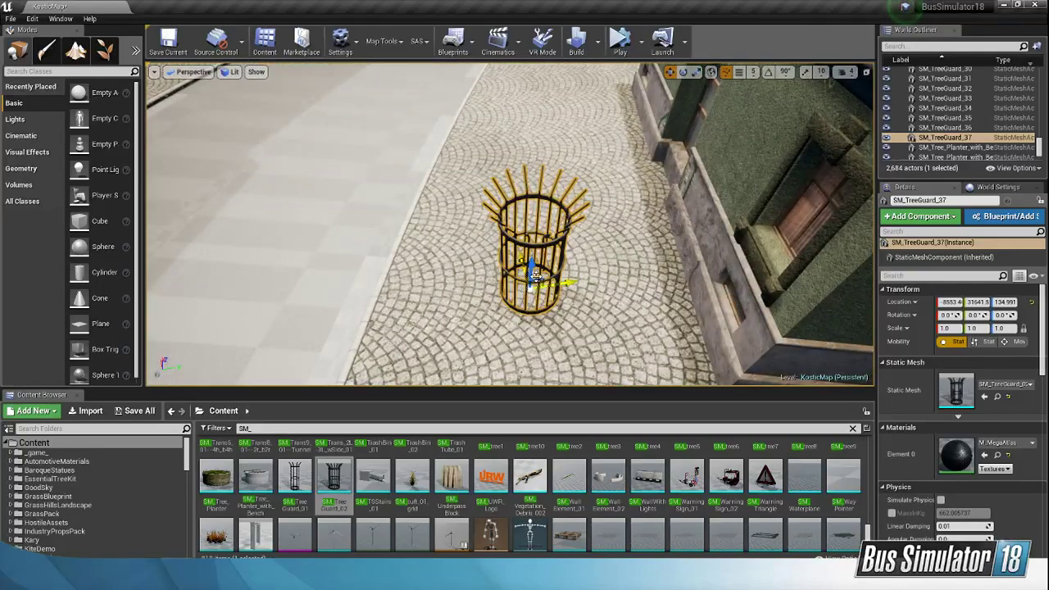
pyautogui.moveTo(529, 277); pyautogui.dragTo(493, 279)
# Step: Move the middle tree guard (SM_TreeGuard_36) closer to the kerb, at about X -7300, Y 32049
pyautogui.press('a')
pyautogui.moveTo(494, 279); pyautogui.dragTo(604, 238, button='right')
pyautogui.click(604, 238)
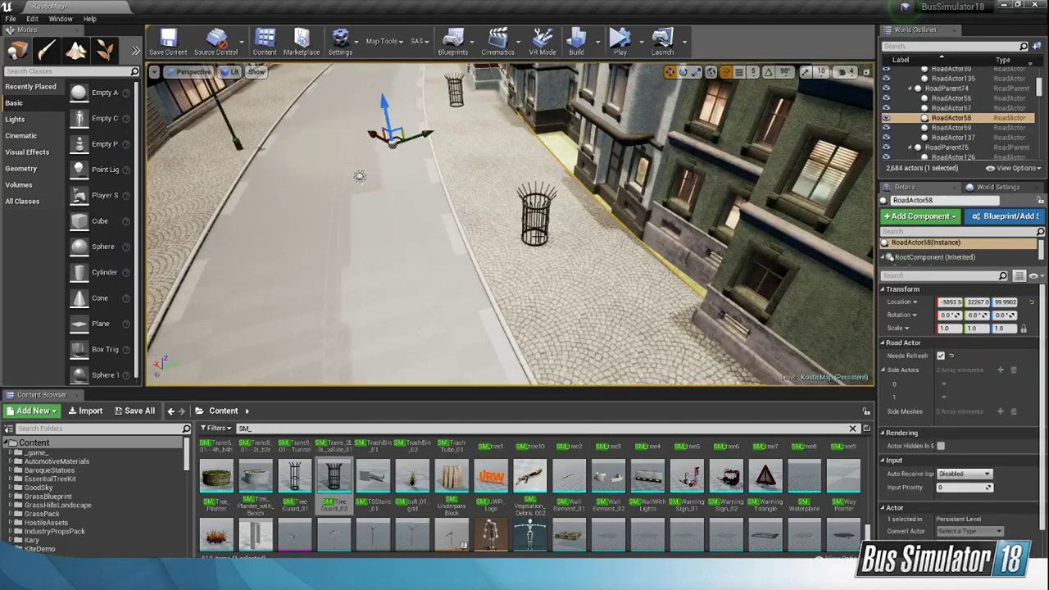
pyautogui.click(536, 220)
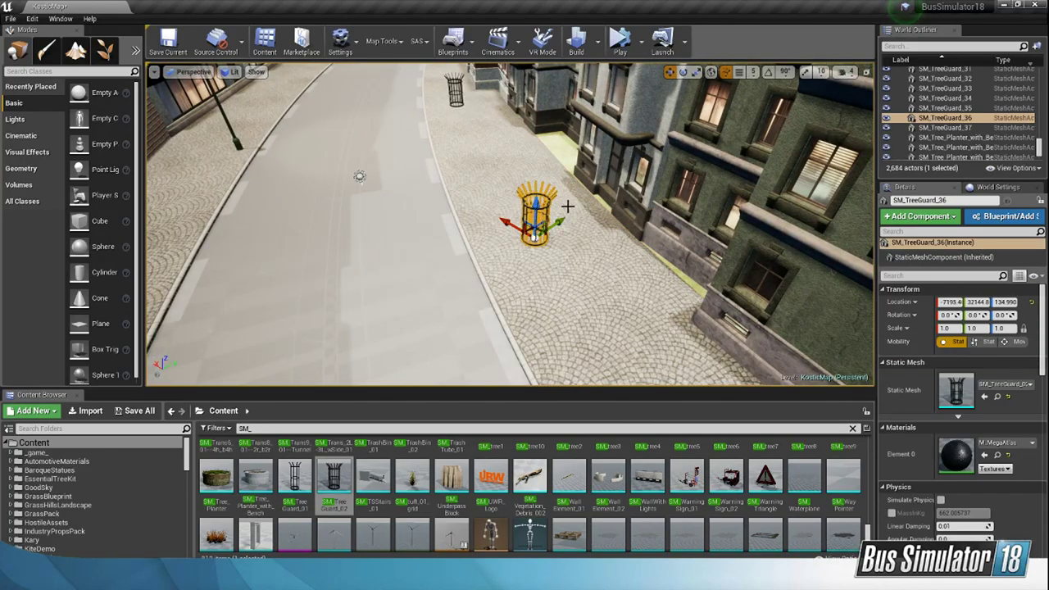
pyautogui.moveTo(567, 206); pyautogui.dragTo(524, 209, button='right')
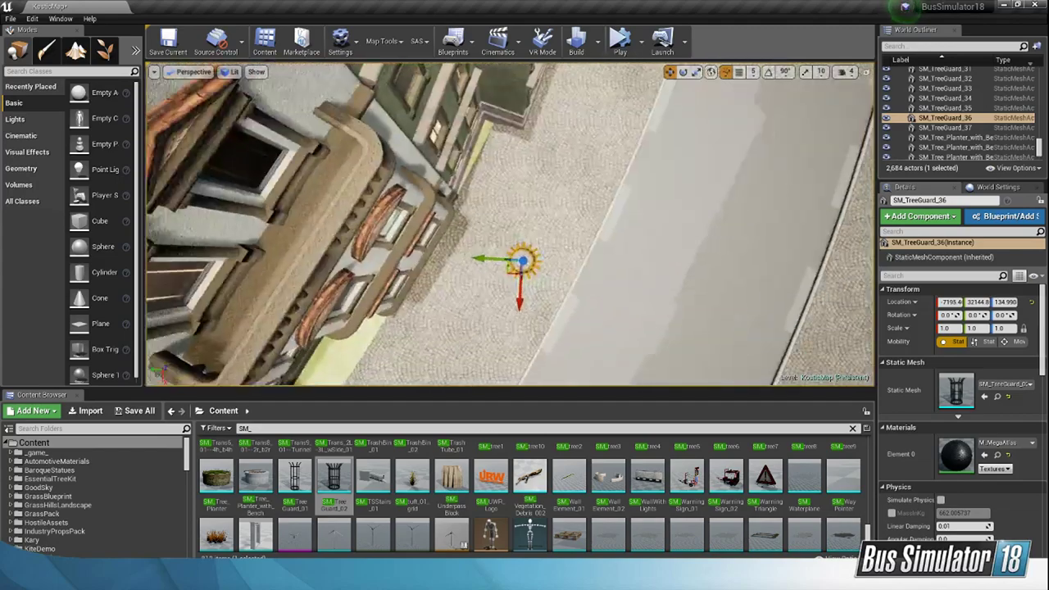
pyautogui.moveTo(495, 273); pyautogui.dragTo(499, 272, button='right')
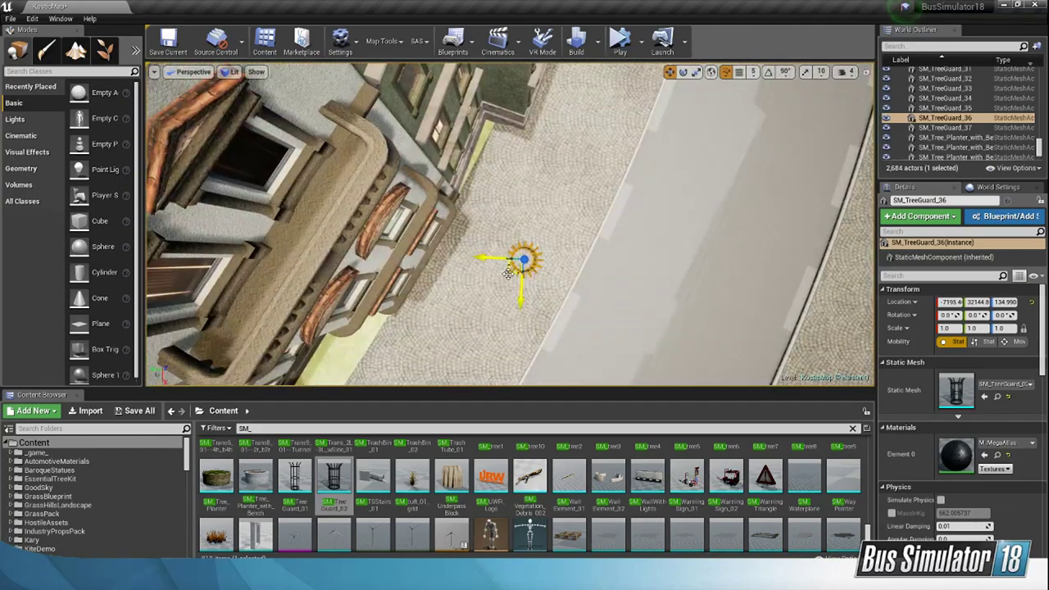
pyautogui.moveTo(531, 255); pyautogui.dragTo(528, 253)
# Step: Shift the tree guard by the red building (SM_TreeGuard_35) slightly towards the kerb
pyautogui.moveTo(528, 253); pyautogui.dragTo(414, 232, button='right')
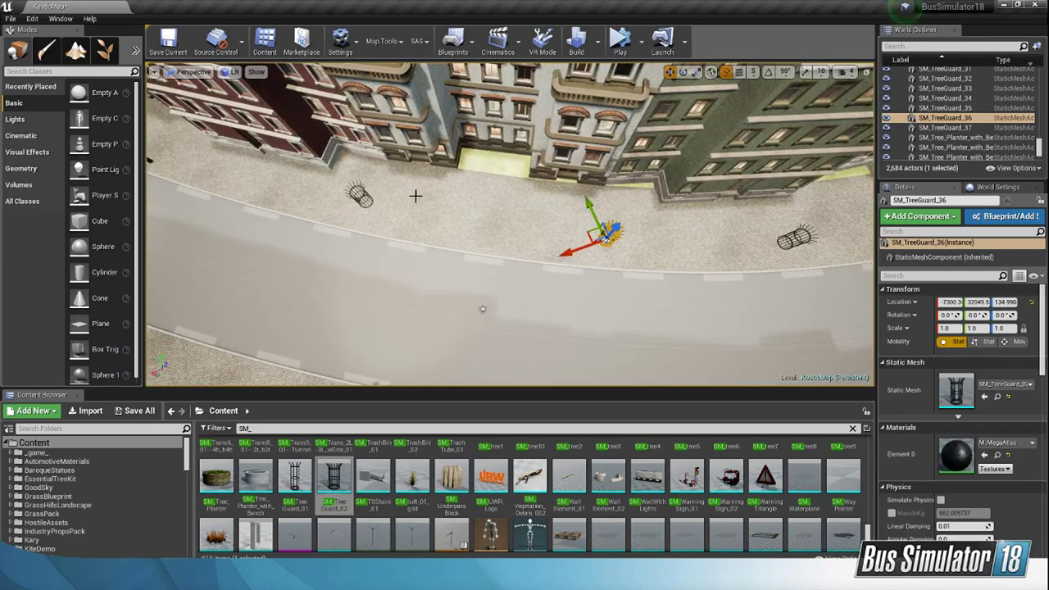
pyautogui.moveTo(416, 196); pyautogui.dragTo(345, 222, button='right')
pyautogui.click(577, 213)
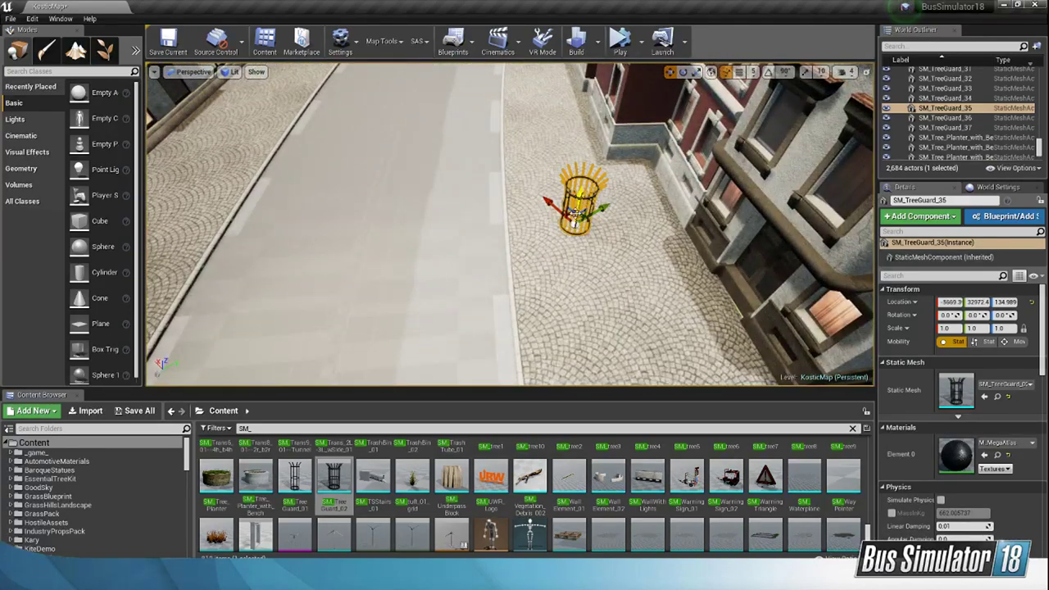
pyautogui.moveTo(590, 168); pyautogui.dragTo(645, 190, button='right')
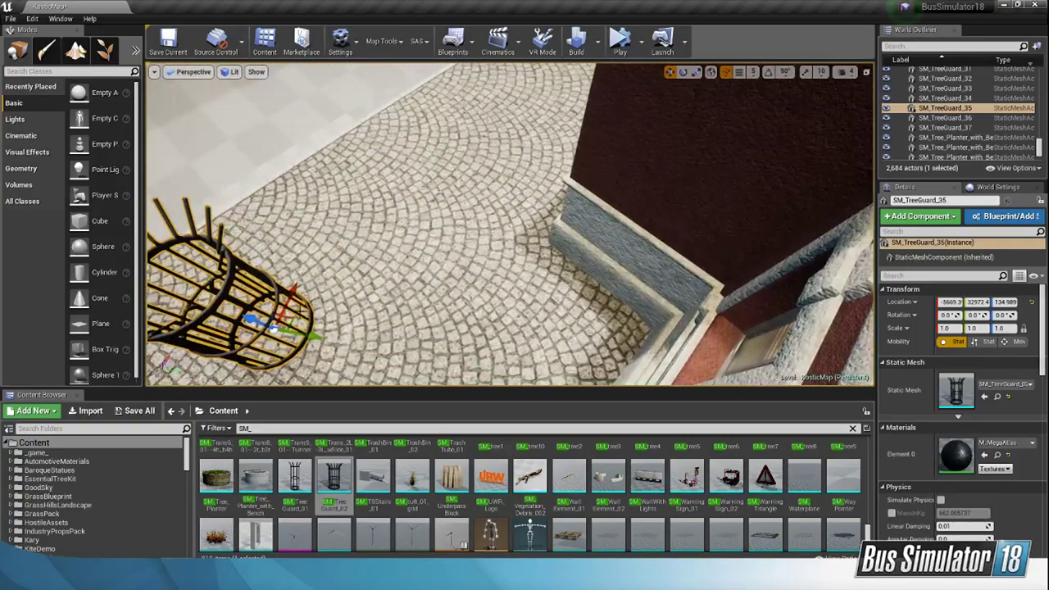
pyautogui.moveTo(290, 314); pyautogui.dragTo(281, 313)
# Step: Slide the middle tree guard (SM_TreeGuard_36) along the pavement towards the red building, to about X -6985, Y 32147
pyautogui.moveTo(281, 312); pyautogui.dragTo(146, 267, button='right')
pyautogui.click(660, 246)
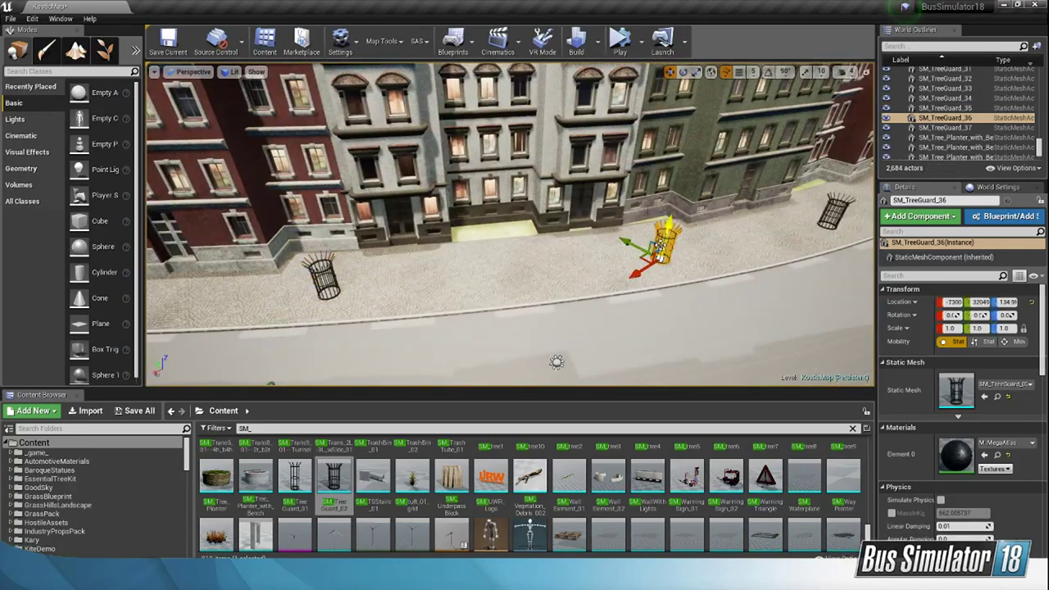
pyautogui.moveTo(619, 264); pyautogui.dragTo(592, 271)
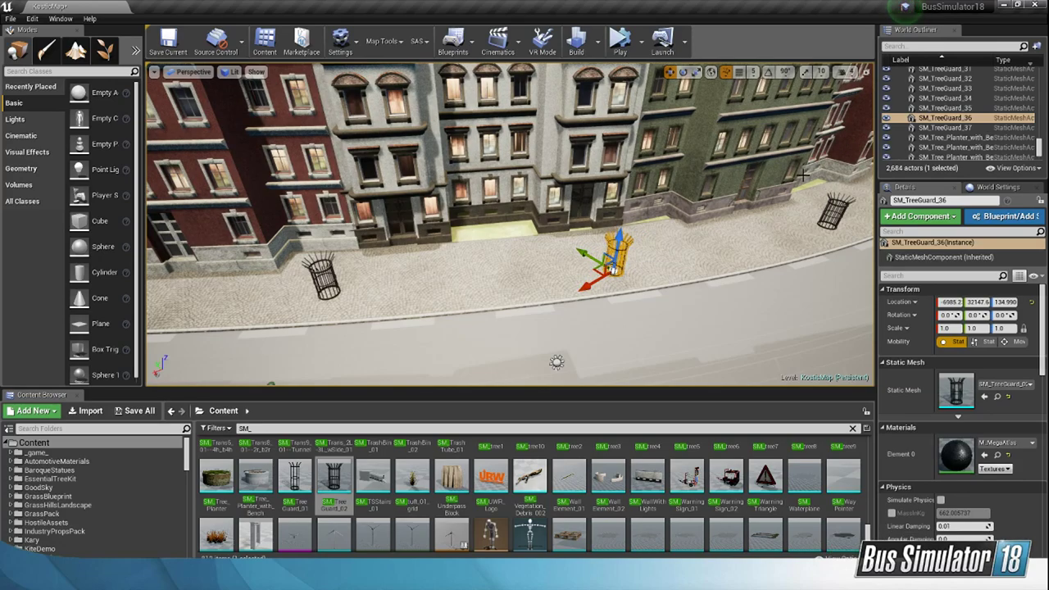
# Step: Fly over the city at camera speed 6 to the street where trees already stand in tree guards
pyautogui.moveTo(803, 175); pyautogui.dragTo(752, 162, button='right')
pyautogui.click(853, 74)
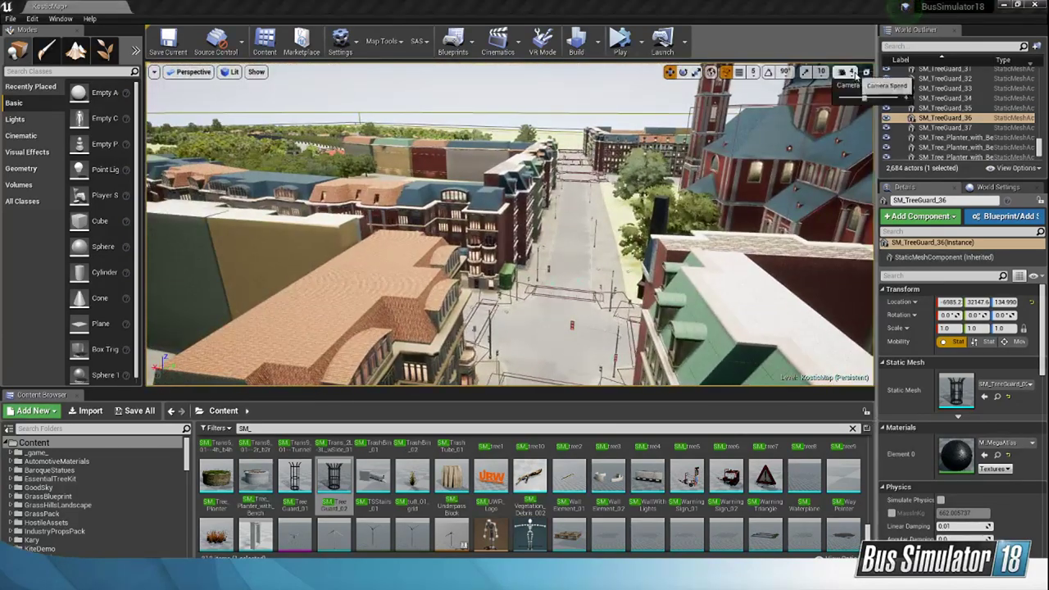
pyautogui.click(874, 99)
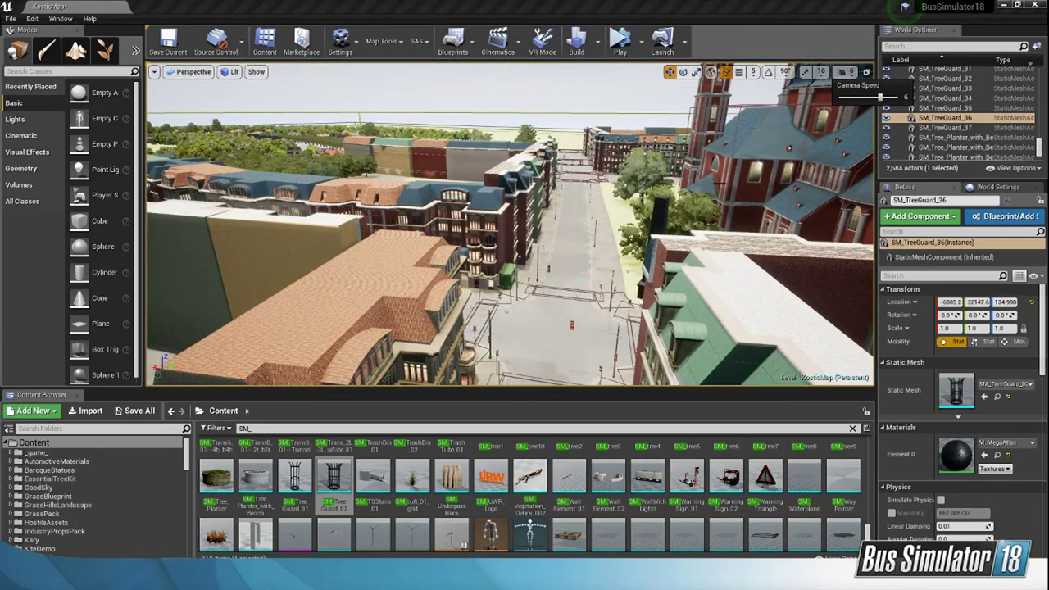
pyautogui.press('w')
pyautogui.moveTo(718, 182); pyautogui.dragTo(688, 188, button='right')
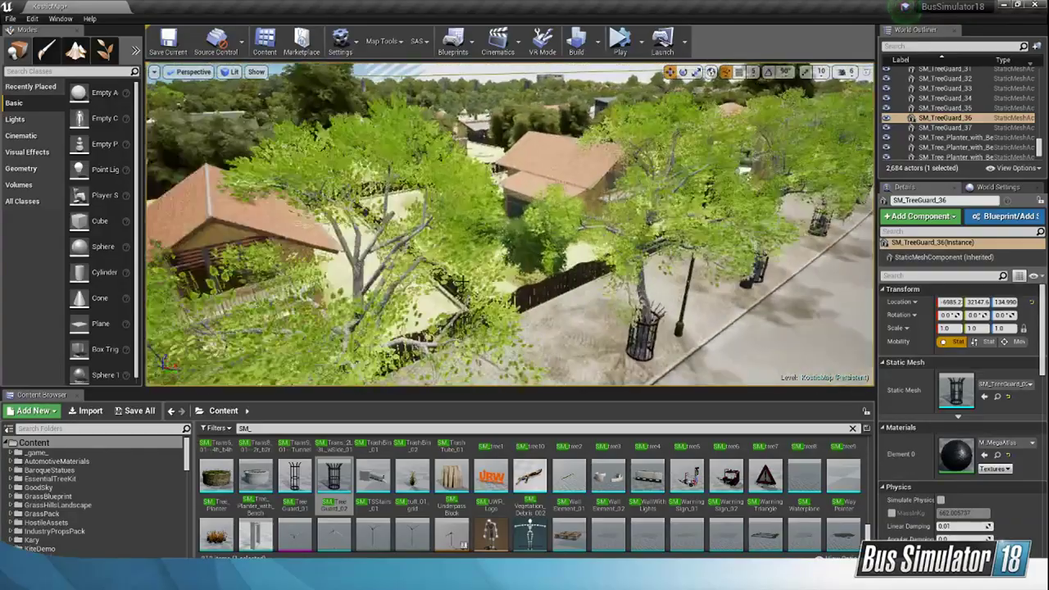
# Step: Fly from the tree-lined street to the park avenue and examine its trees, benches, bins and lamps
pyautogui.click(352, 289)
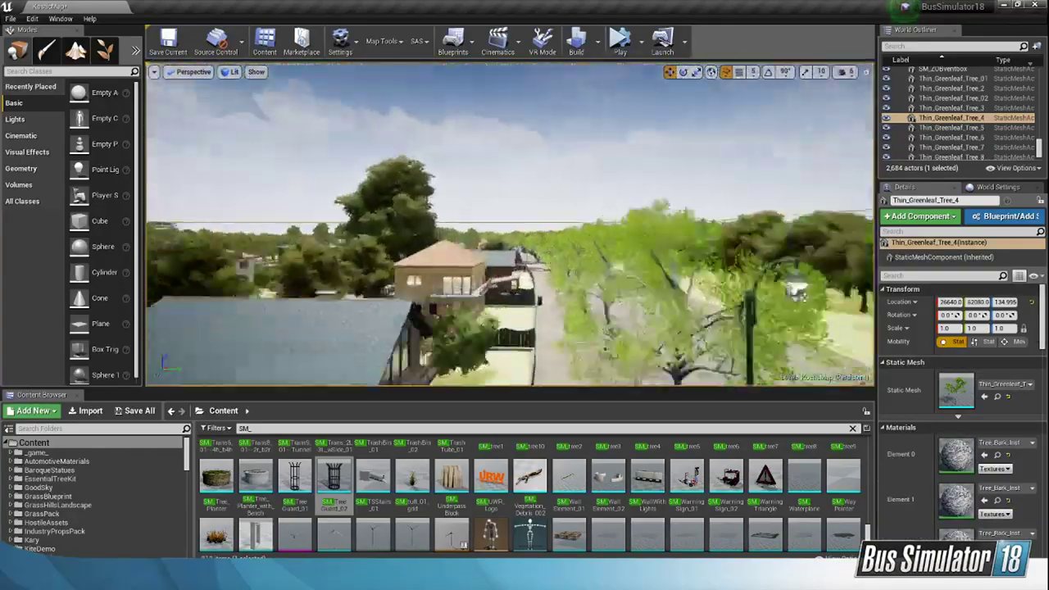
pyautogui.moveTo(510, 223); pyautogui.dragTo(385, 225, button='right')
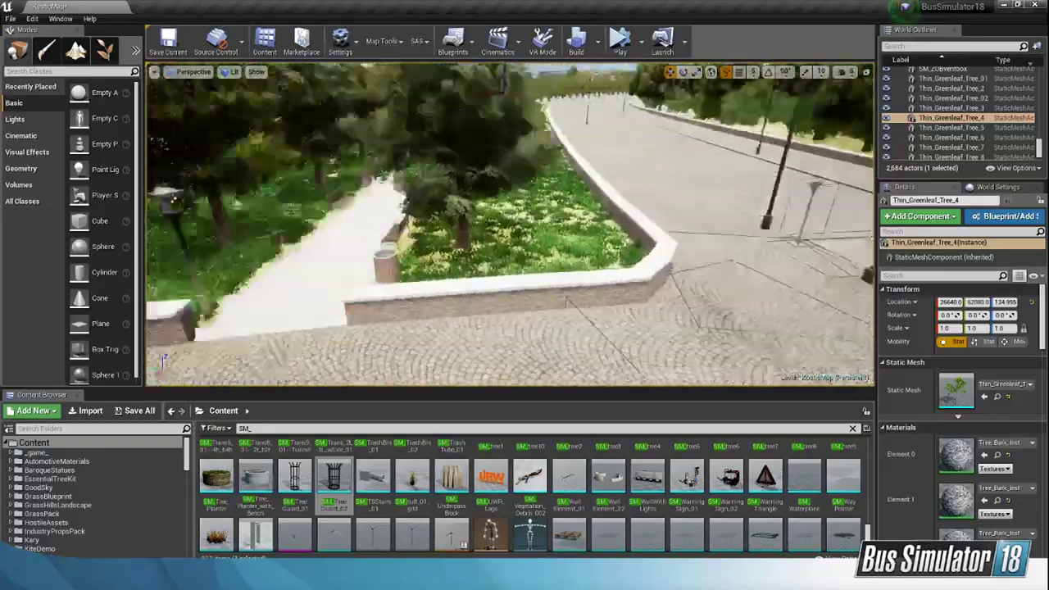
pyautogui.press('a')
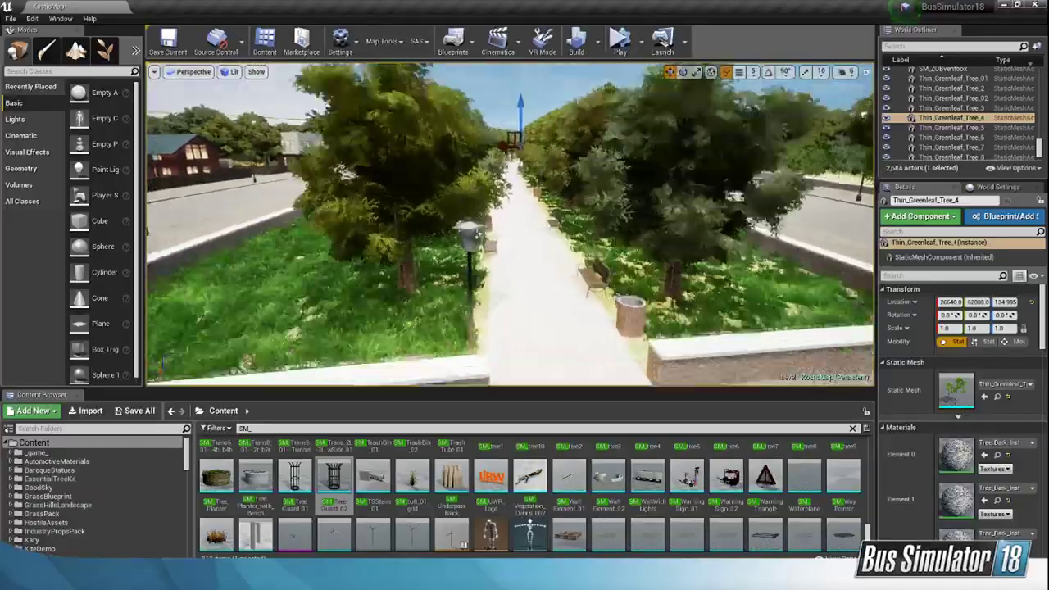
pyautogui.press('w')
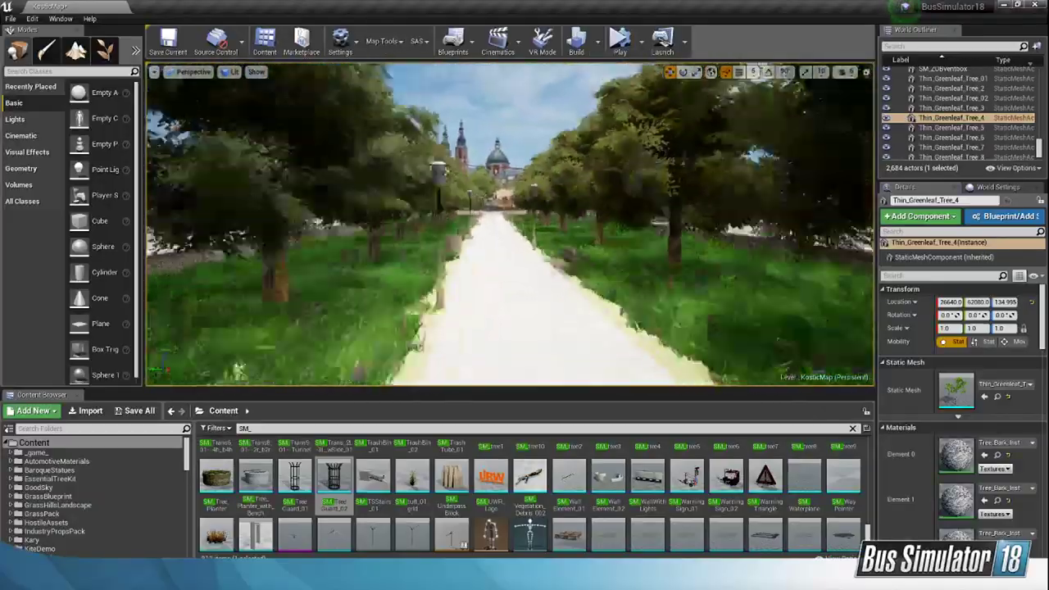
pyautogui.press('w')
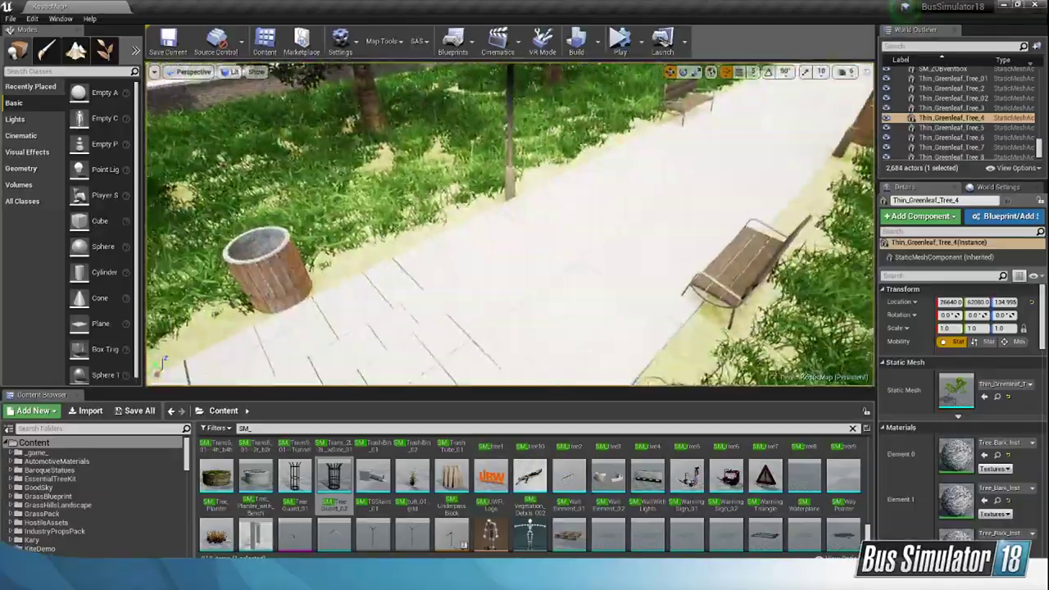
pyautogui.press('s')
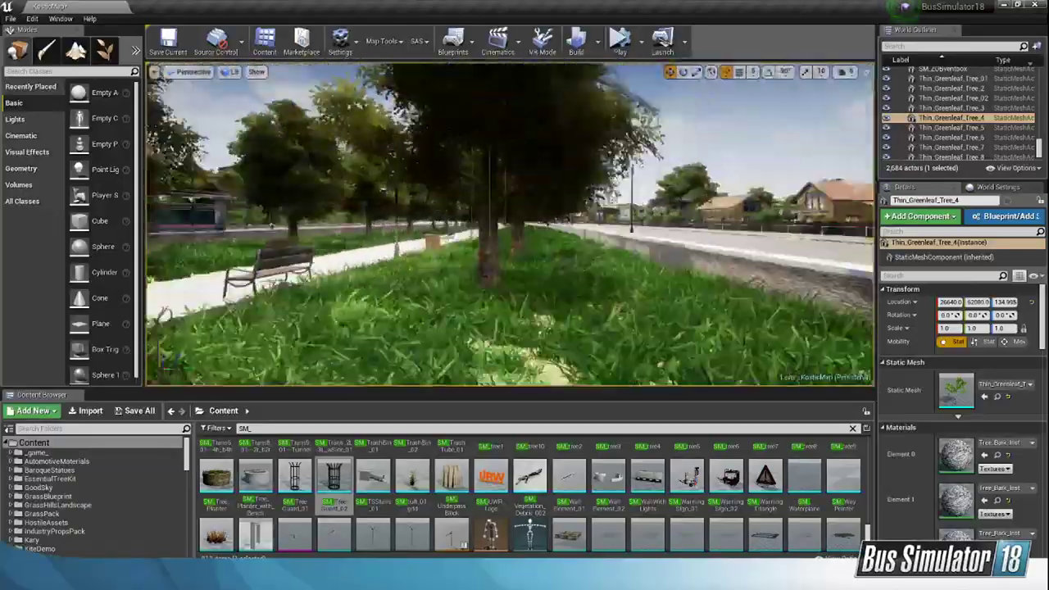
pyautogui.press('a')
pyautogui.press('s')
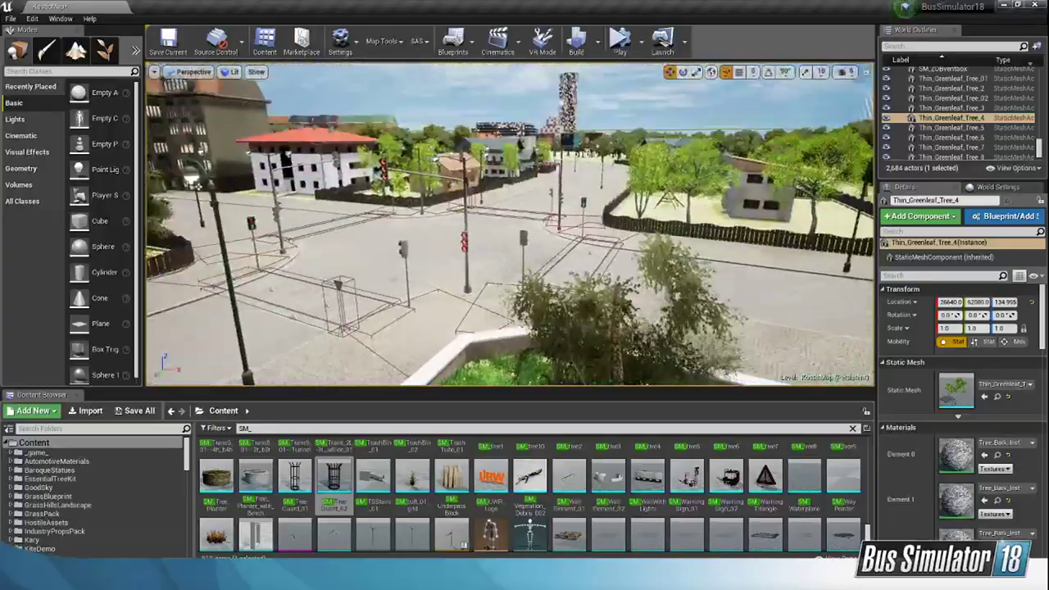
pyautogui.moveTo(509, 224); pyautogui.dragTo(443, 263, button='right')
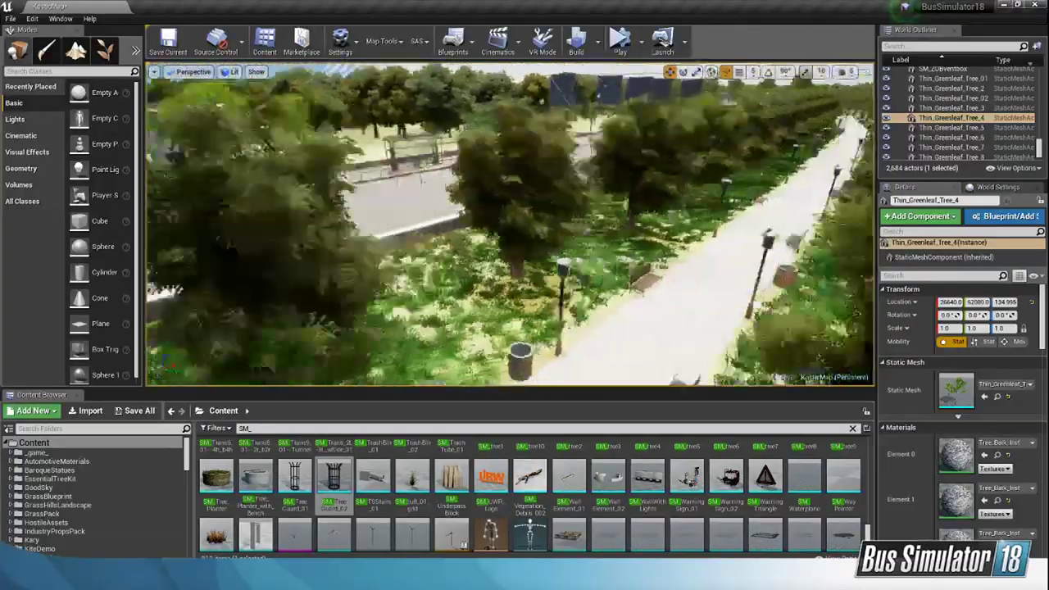
pyautogui.moveTo(510, 224); pyautogui.dragTo(590, 271, button='right')
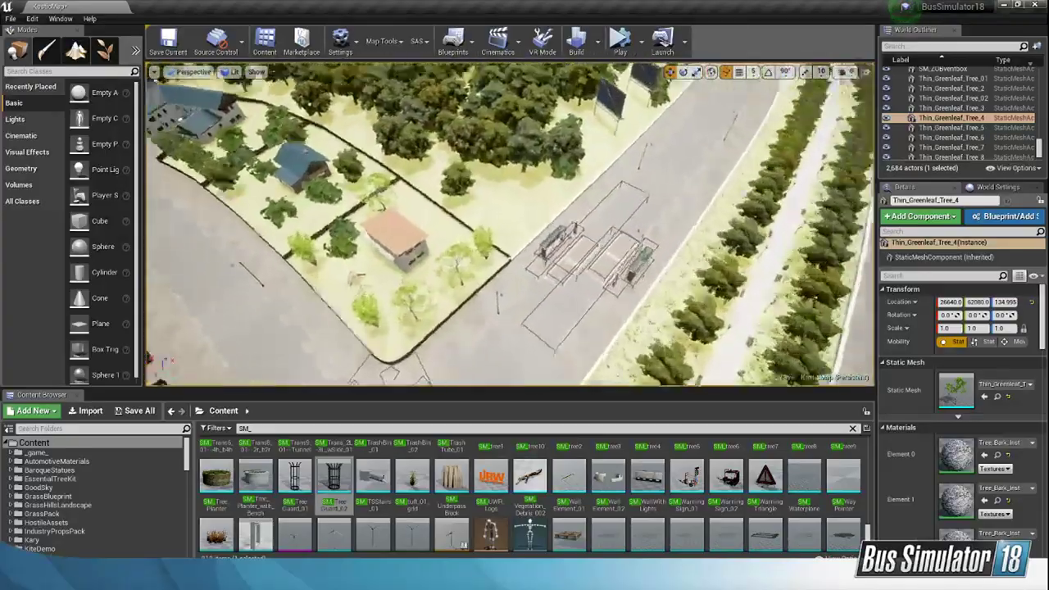
# Step: Duplicate the bright green tree behind the fenced house (Thin_Greenleaf_Tree_2) and move the copy near the apartment blocks, to about X 9993, Y 39390
pyautogui.moveTo(510, 224); pyautogui.dragTo(443, 254, button='right')
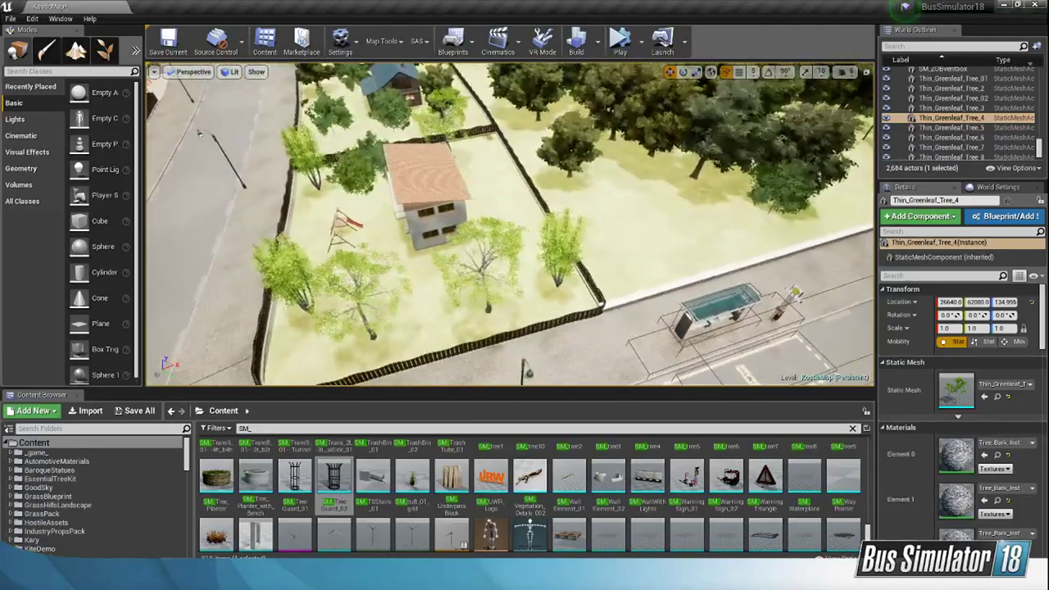
pyautogui.click(450, 110)
pyautogui.moveTo(450, 110); pyautogui.dragTo(426, 70, button='right')
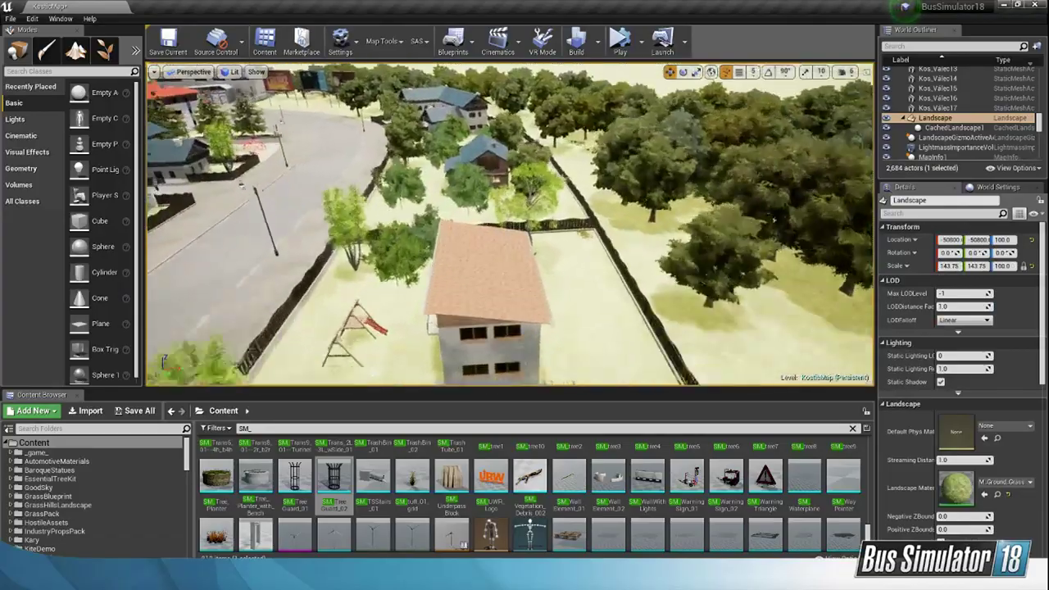
pyautogui.click(397, 248)
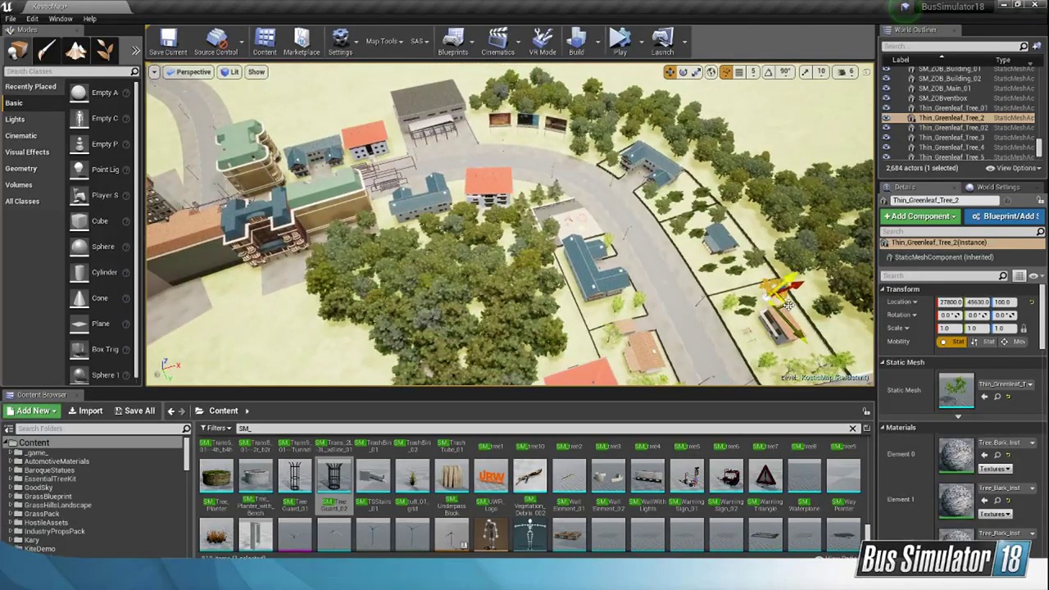
pyautogui.keyDown('alt'); pyautogui.moveTo(789, 305); pyautogui.dragTo(240, 320); pyautogui.keyUp('alt')
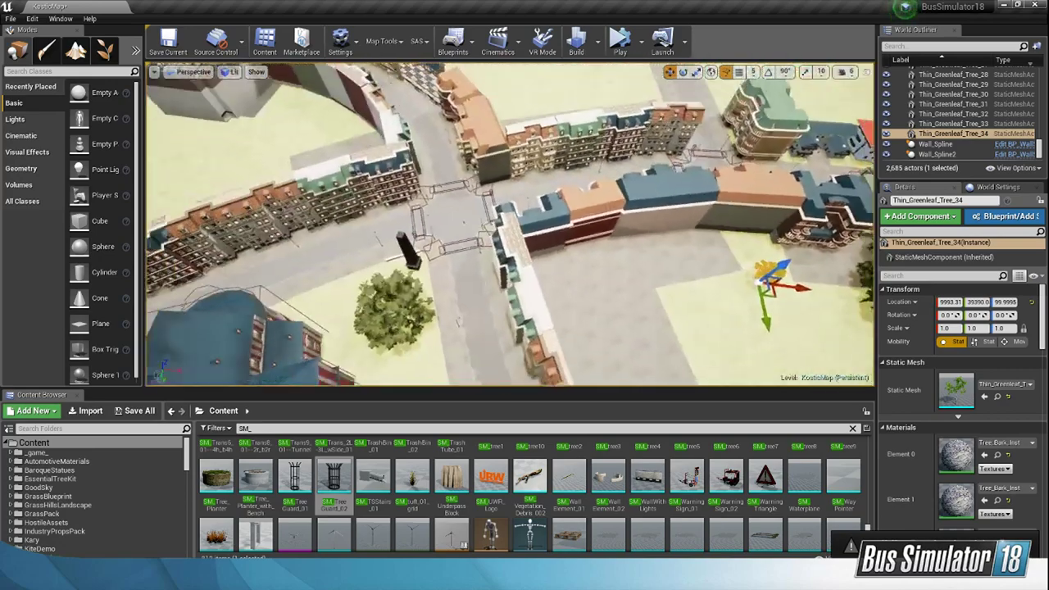
# Step: Move the copied tree onto the curved street's pavement between the tree guards, at about X -6399, Y 32422
pyautogui.moveTo(509, 223); pyautogui.dragTo(509, 176, button='right')
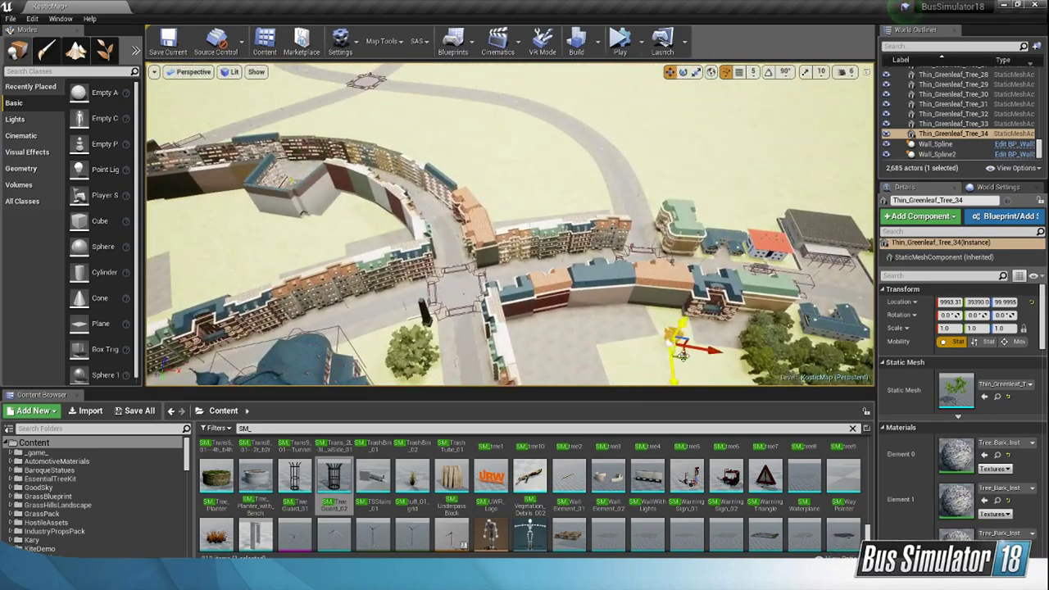
pyautogui.moveTo(682, 355); pyautogui.dragTo(515, 175)
pyautogui.moveTo(562, 161); pyautogui.dragTo(418, 141, button='right')
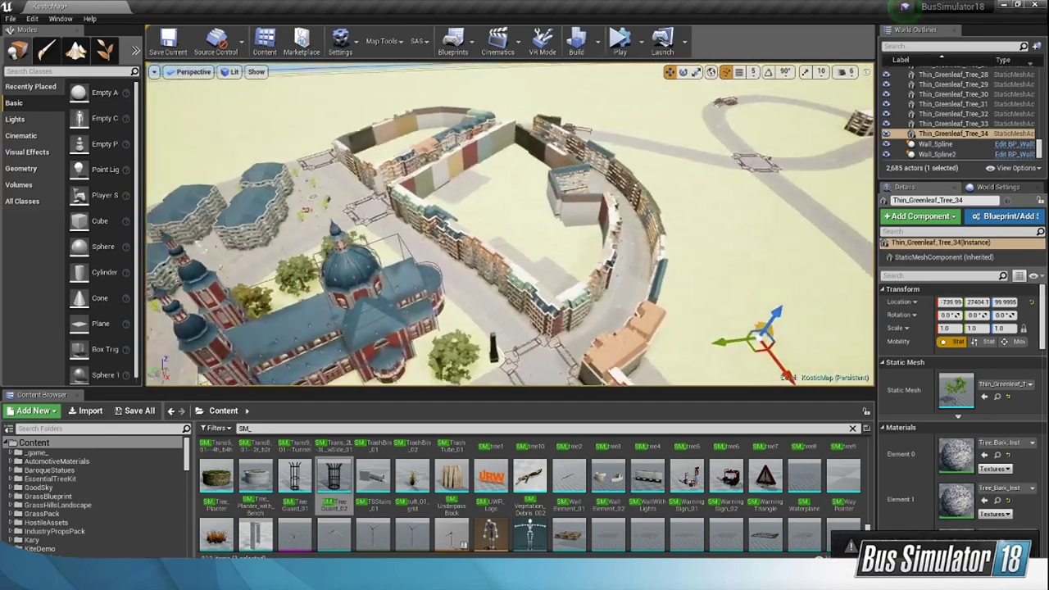
pyautogui.press('f')
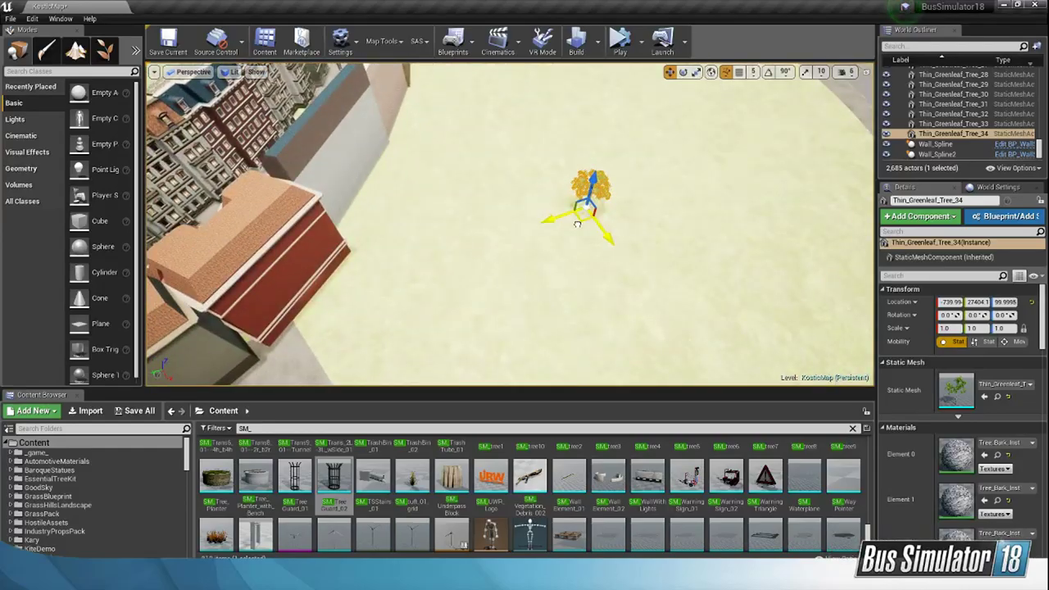
pyautogui.moveTo(577, 224); pyautogui.dragTo(295, 121)
pyautogui.moveTo(295, 122); pyautogui.dragTo(234, 114, button='right')
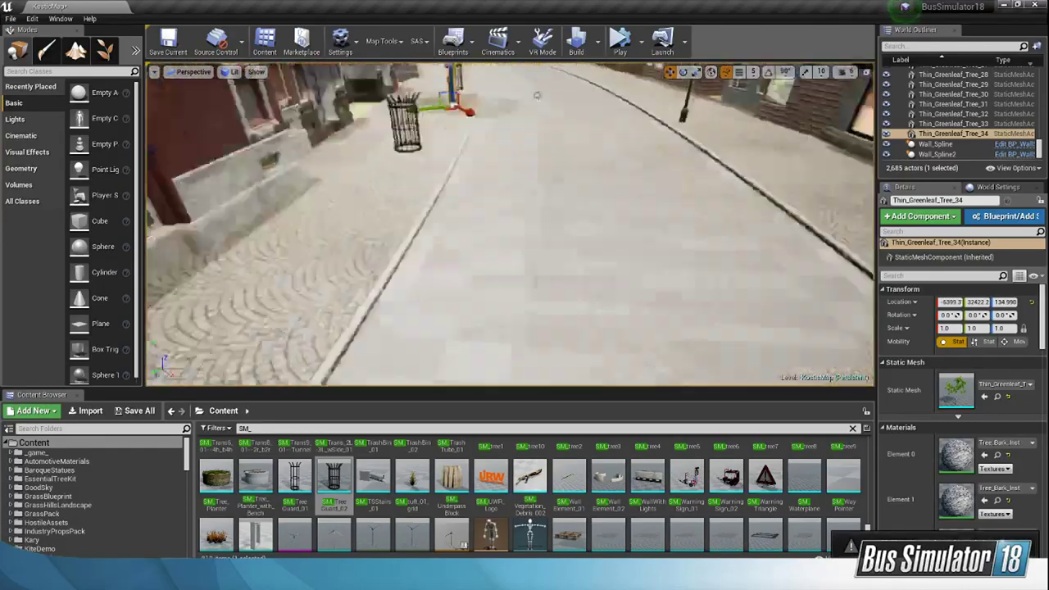
pyautogui.moveTo(295, 164); pyautogui.dragTo(295, 82, button='right')
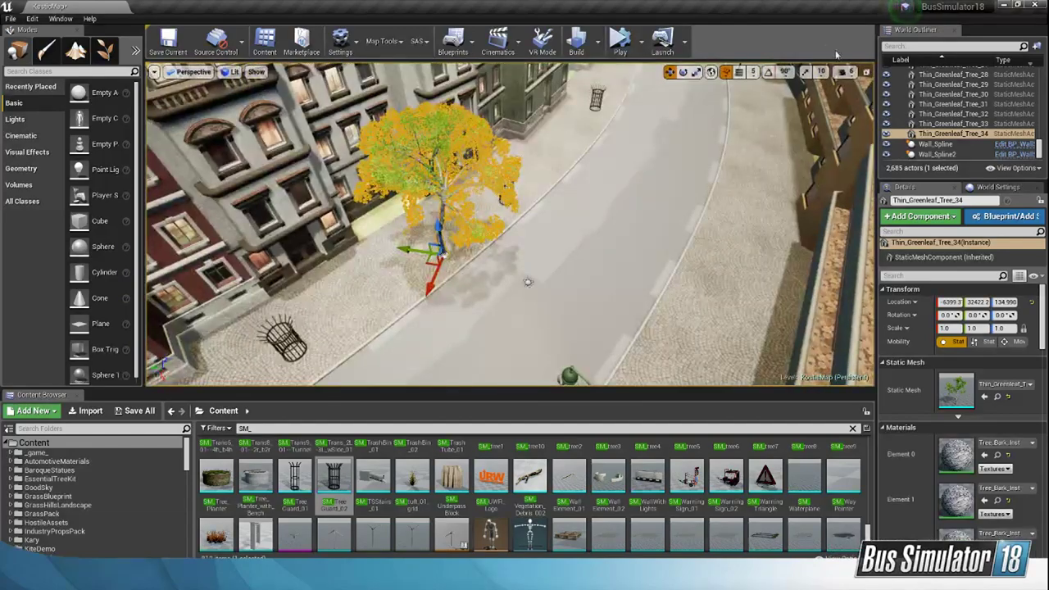
# Step: At camera speed 3, fit the copied tree's trunk into the tree guard by the red building, at about X -5656, Y 32948
pyautogui.click(845, 72)
pyautogui.moveTo(863, 97); pyautogui.dragTo(855, 96)
pyautogui.moveTo(655, 204); pyautogui.dragTo(549, 209, button='right')
pyautogui.press('w')
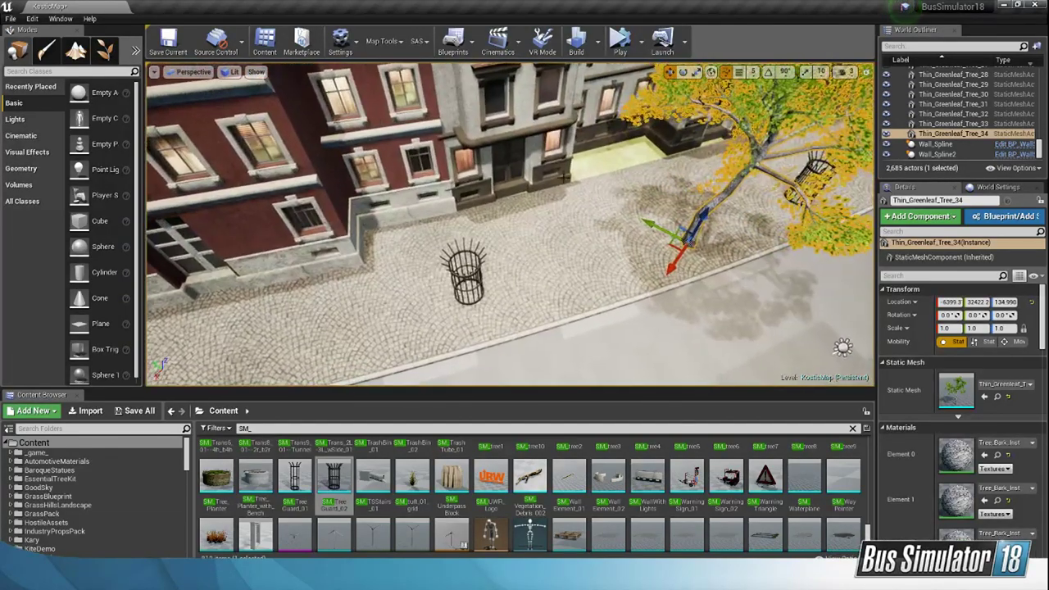
pyautogui.moveTo(656, 244); pyautogui.dragTo(449, 293)
pyautogui.press('w')
pyautogui.moveTo(449, 293); pyautogui.dragTo(394, 365, button='right')
pyautogui.moveTo(495, 295); pyautogui.dragTo(490, 299)
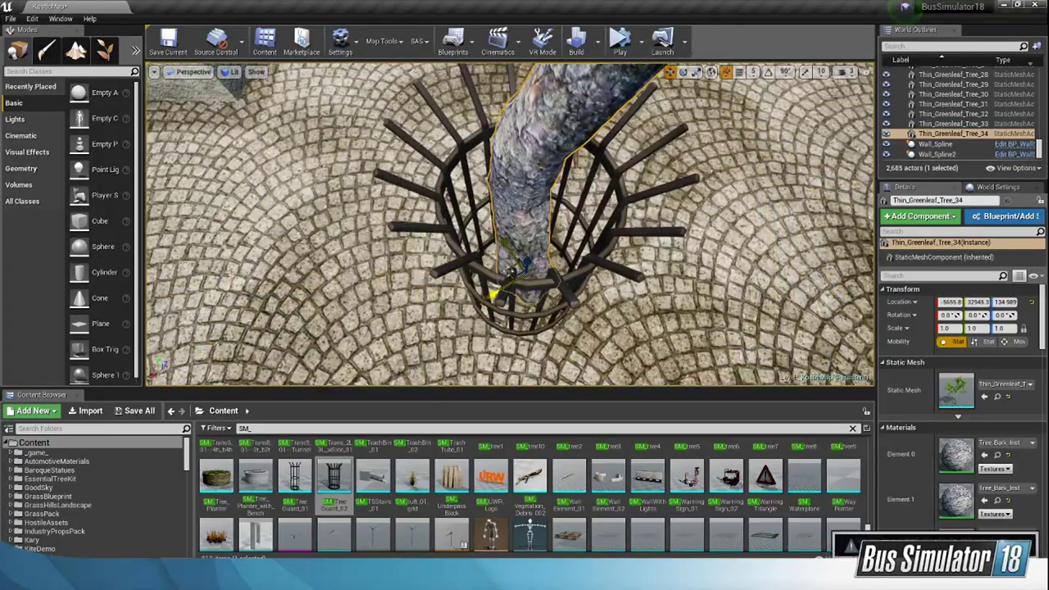
# Step: Duplicate the planted tree into the middle tree guard, at about X -6998, Y 32148
pyautogui.press('s')
pyautogui.moveTo(491, 299); pyautogui.dragTo(619, 264, button='right')
pyautogui.moveTo(220, 283); pyautogui.dragTo(443, 219)
pyautogui.hotkey('ctrl', 'z')
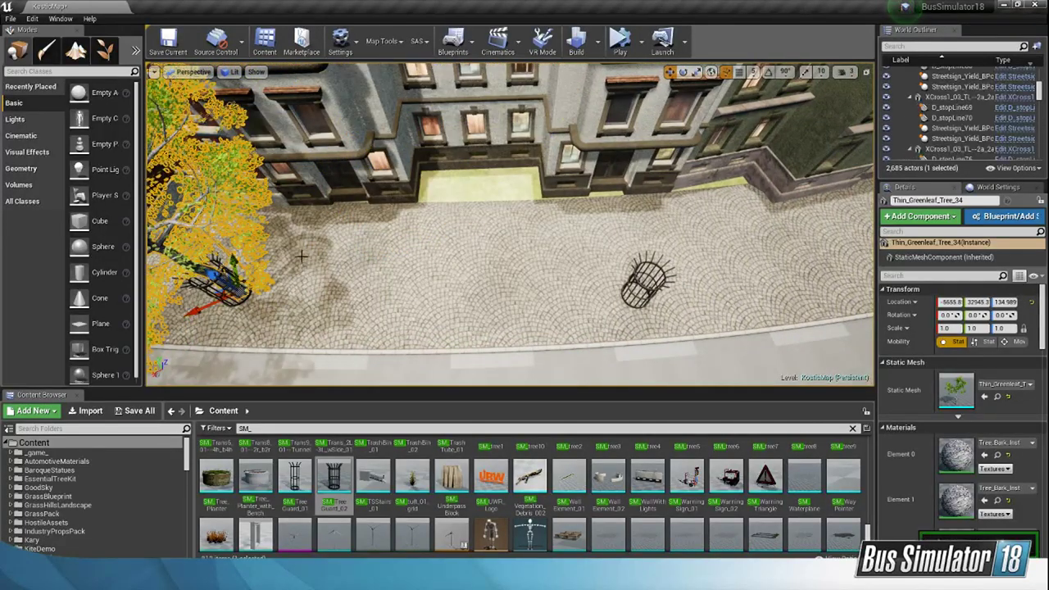
pyautogui.keyDown('alt'); pyautogui.moveTo(207, 277); pyautogui.dragTo(615, 284); pyautogui.keyUp('alt')
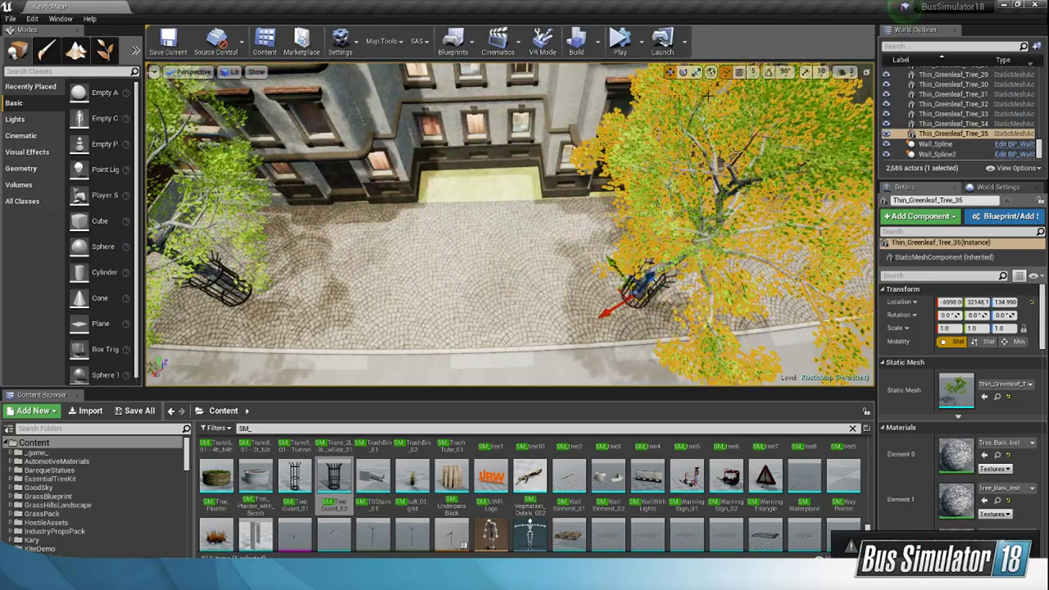
# Step: Rotate the middle guard's tree about its vertical axis to about 93.4°
pyautogui.click(682, 74)
pyautogui.moveTo(612, 333); pyautogui.dragTo(578, 272)
pyautogui.moveTo(579, 272); pyautogui.dragTo(848, 311, button='right')
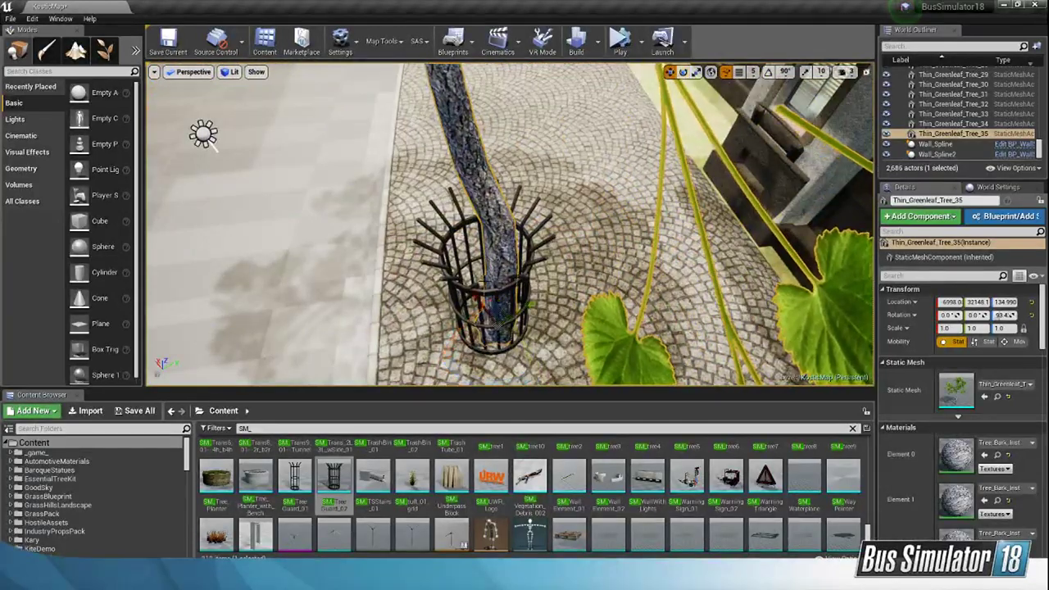
# Step: Shift the middle tree guard (SM_TreeGuard_36) to enclose the trunk, at about X -6993, Y 32157
pyautogui.click(509, 288)
pyautogui.moveTo(482, 301); pyautogui.dragTo(494, 309)
pyautogui.moveTo(493, 310); pyautogui.dragTo(514, 286, button='right')
# Step: Duplicate the middle guard's tree into the tree guard in front of the green building, at about X -8563, Y 31563
pyautogui.press('w')
pyautogui.keyDown('alt'); pyautogui.moveTo(316, 259); pyautogui.dragTo(473, 231); pyautogui.keyUp('alt')
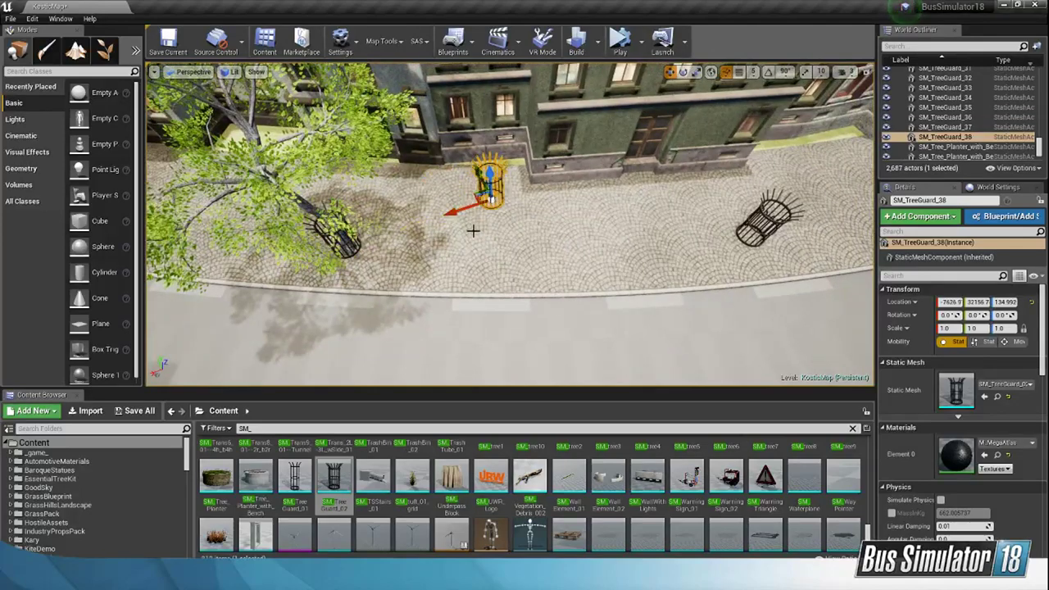
pyautogui.hotkey('ctrl', 'z')
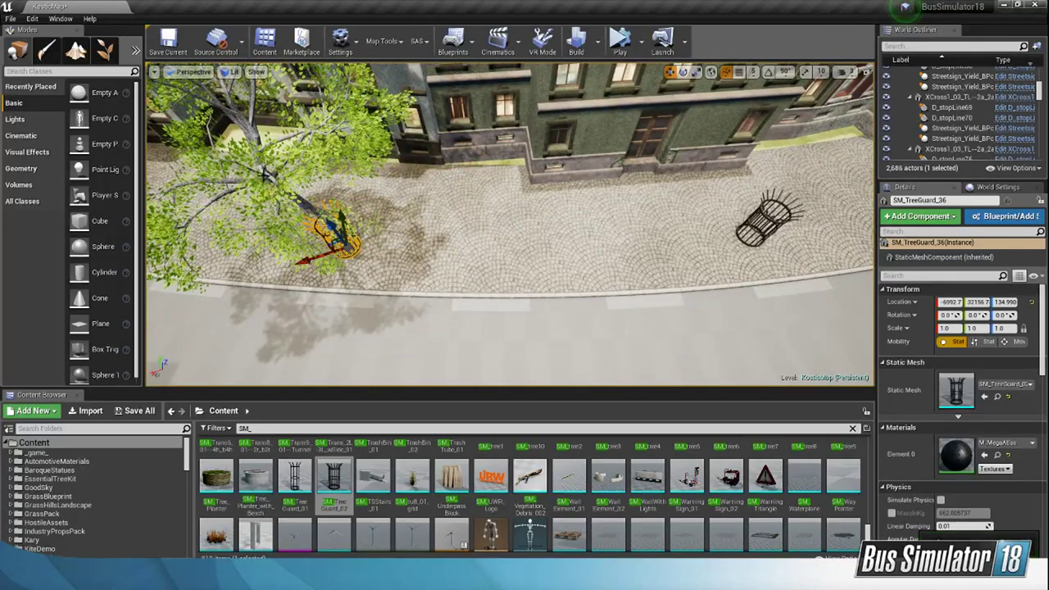
pyautogui.click(307, 205)
pyautogui.keyDown('alt'); pyautogui.moveTo(317, 260); pyautogui.dragTo(734, 225); pyautogui.keyUp('alt')
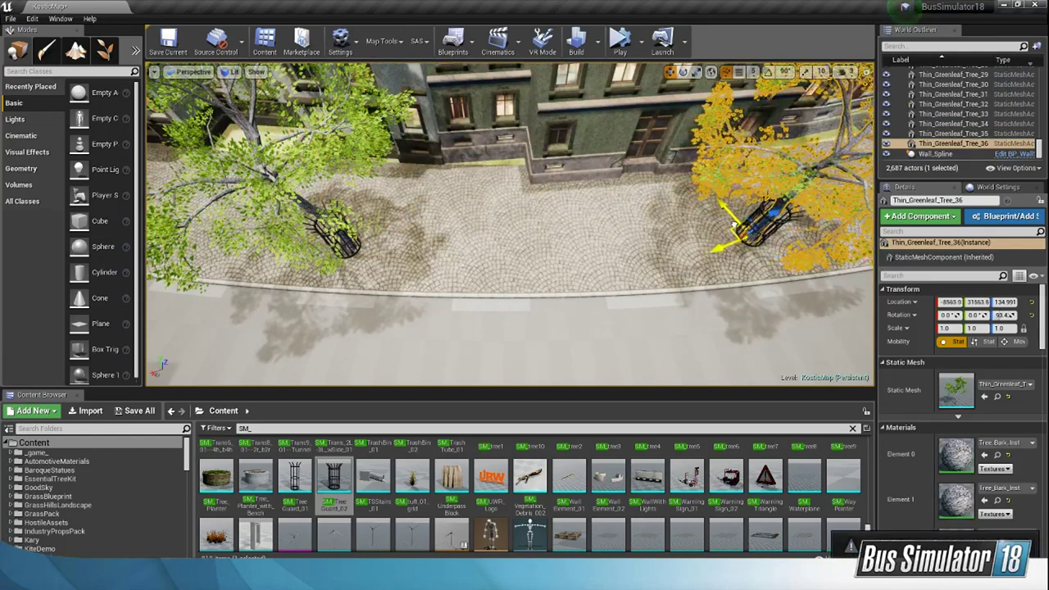
# Step: Rotate the third tree about its vertical axis and nudge it within its guard, to about X -8565, Y 31566
pyautogui.moveTo(722, 235); pyautogui.dragTo(769, 94, button='right')
pyautogui.moveTo(491, 294); pyautogui.dragTo(360, 303)
pyautogui.moveTo(385, 303); pyautogui.dragTo(381, 250, button='right')
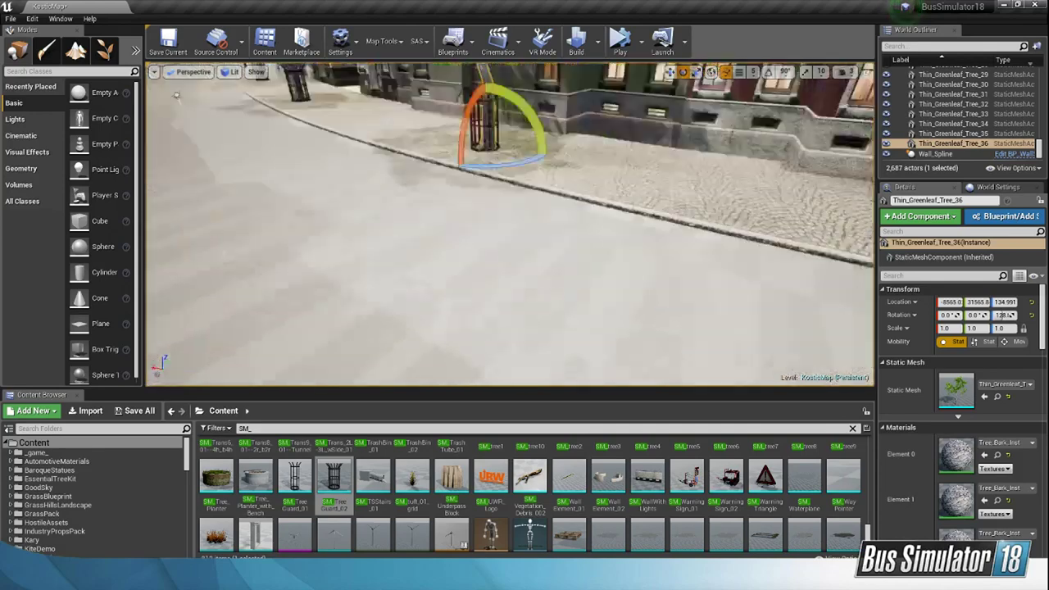
# Step: Fly over the city and inspect the residential street where trees already stand in tree guards
pyautogui.click(848, 73)
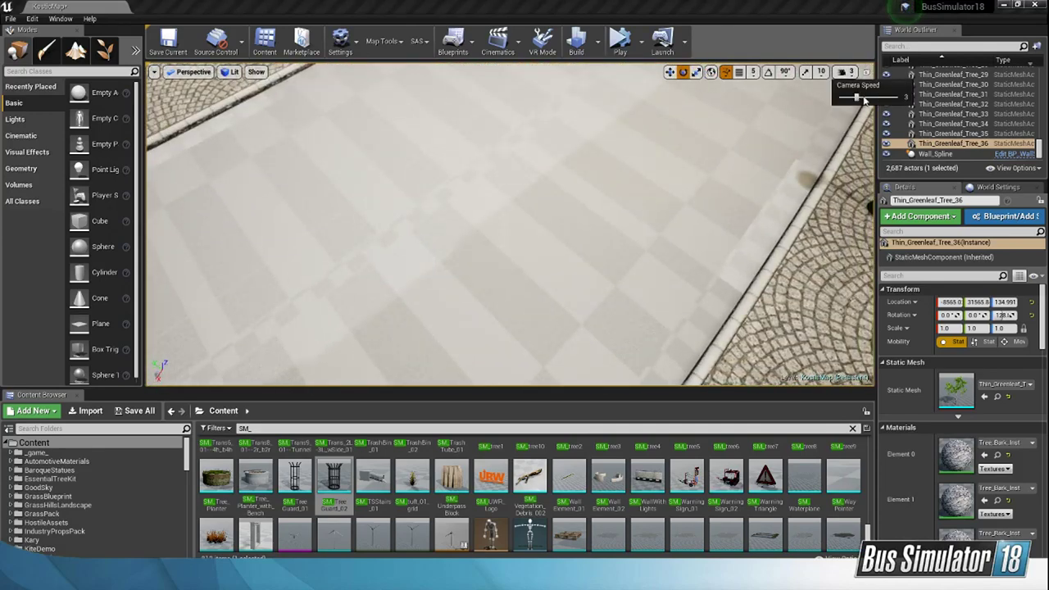
pyautogui.moveTo(709, 172); pyautogui.dragTo(622, 176, button='right')
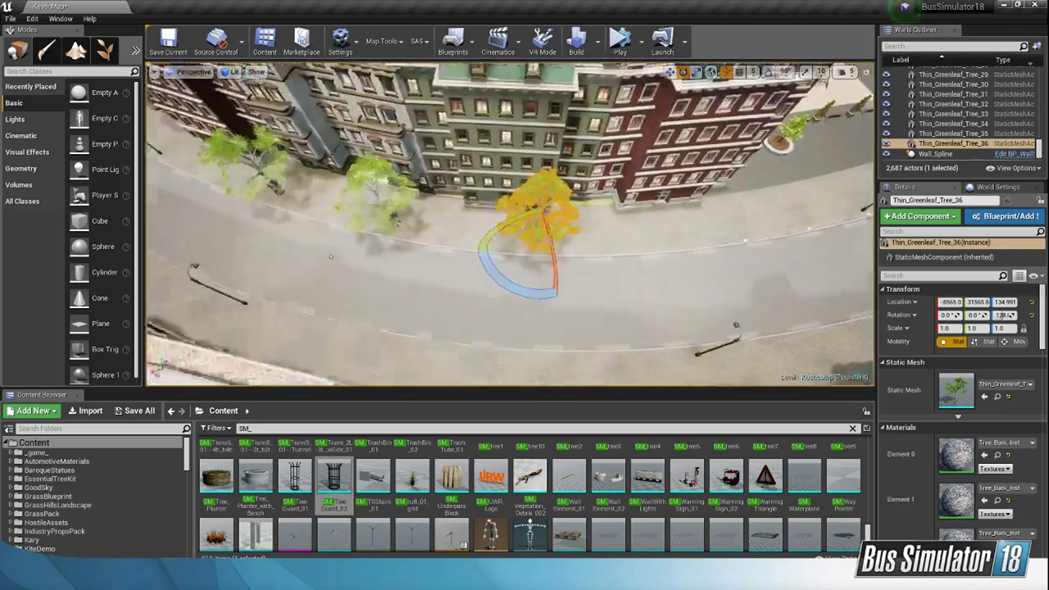
pyautogui.moveTo(510, 225); pyautogui.dragTo(603, 168, button='right')
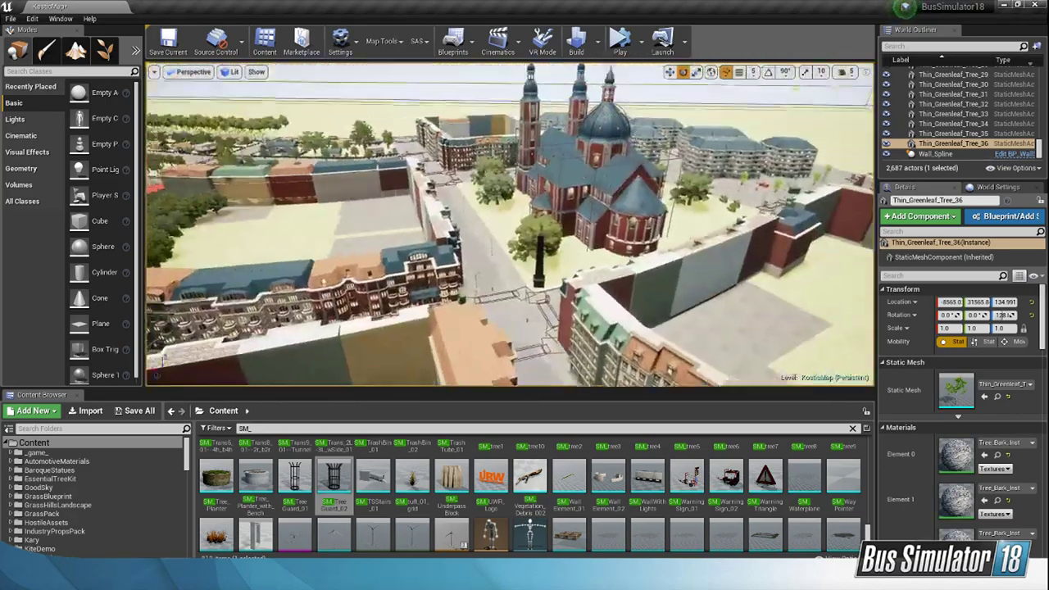
pyautogui.moveTo(509, 225); pyautogui.dragTo(647, 115, button='right')
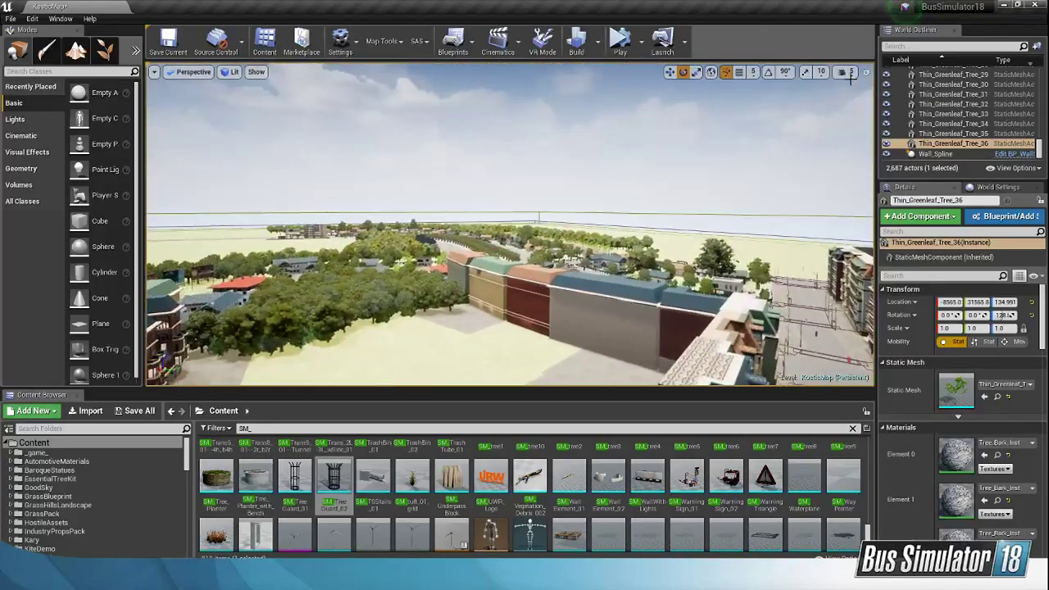
pyautogui.click(847, 72)
pyautogui.moveTo(655, 197); pyautogui.dragTo(635, 168, button='right')
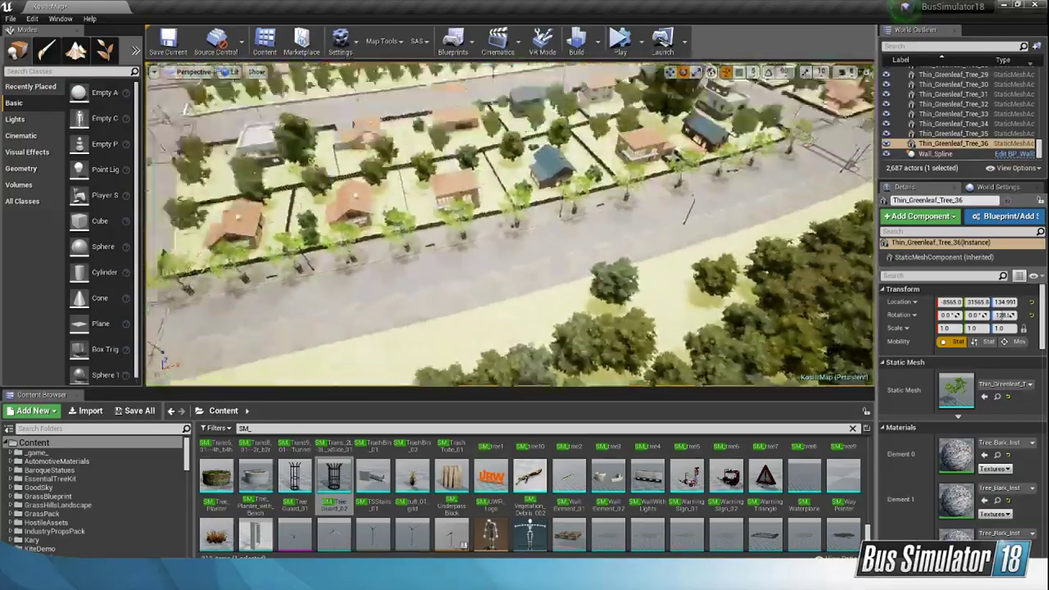
pyautogui.moveTo(509, 226); pyautogui.dragTo(452, 189, button='right')
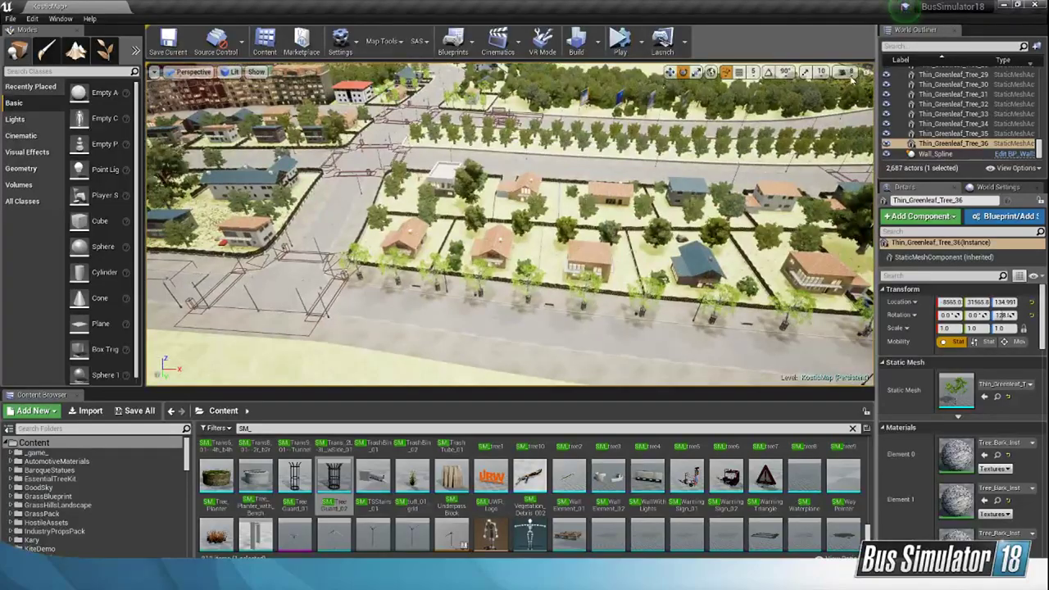
pyautogui.click(847, 72)
pyautogui.moveTo(705, 184); pyautogui.dragTo(635, 218, button='right')
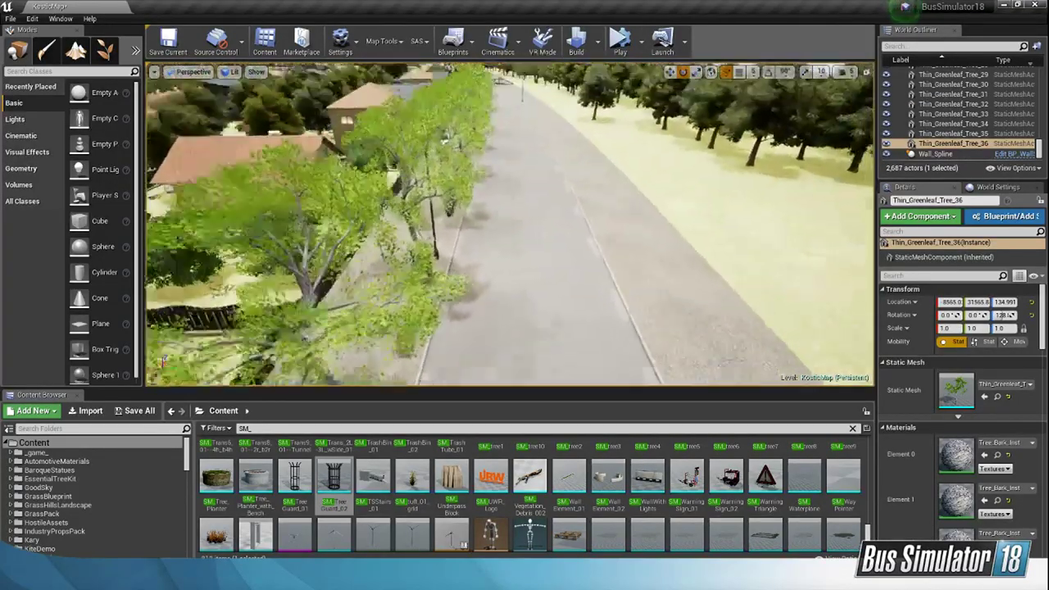
pyautogui.moveTo(510, 225); pyautogui.dragTo(528, 155, button='right')
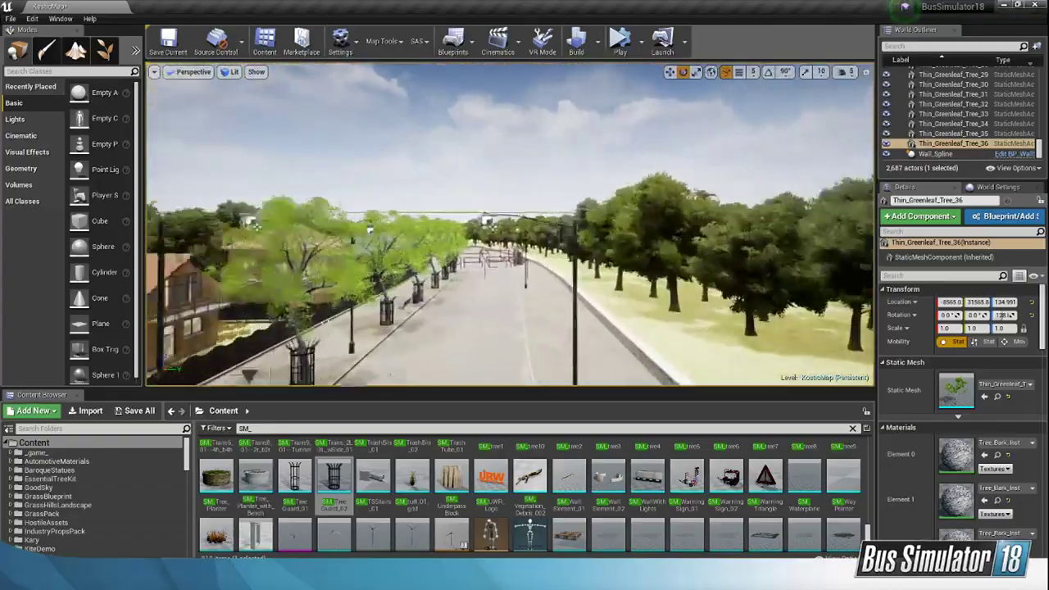
# Step: Fly over the city and inspect the tree-lined avenue, the apartment block's courtyard with its playground, and the empty plots behind the facades
pyautogui.press('w')
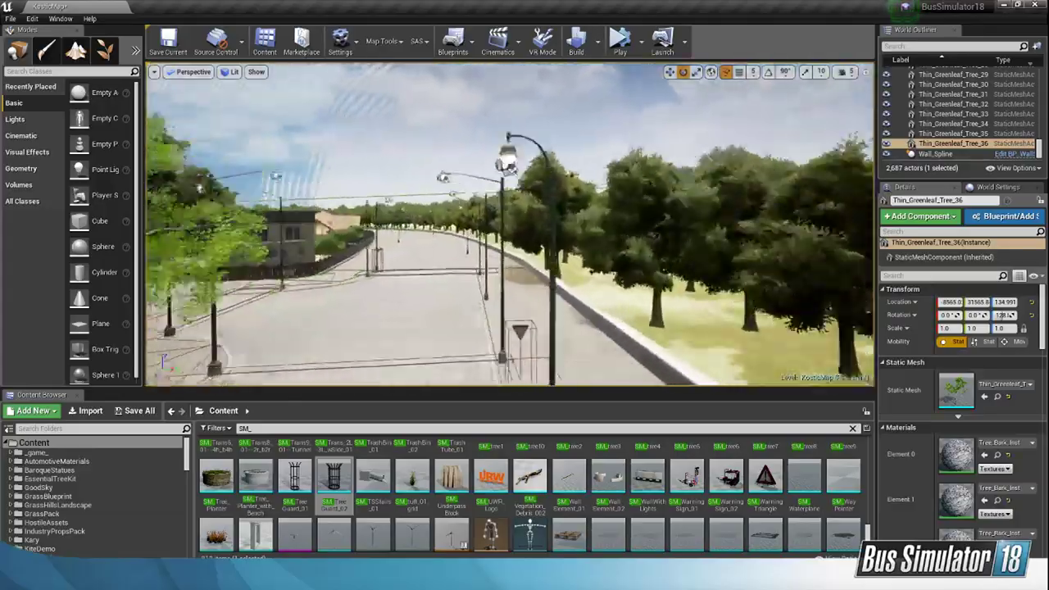
pyautogui.moveTo(510, 225); pyautogui.dragTo(368, 229, button='right')
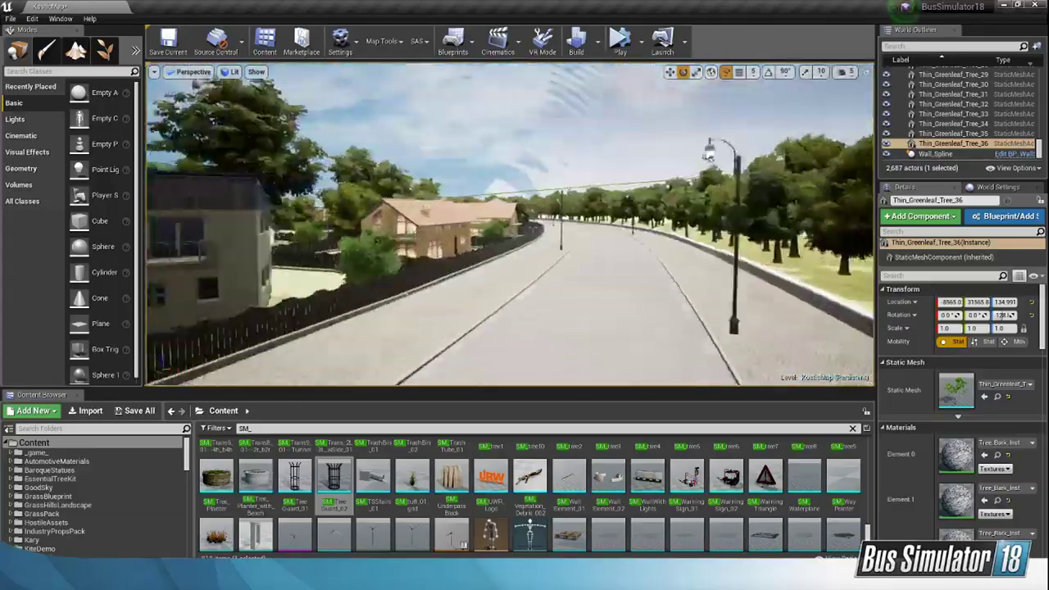
pyautogui.moveTo(509, 226); pyautogui.dragTo(549, 266, button='right')
pyautogui.press('w')
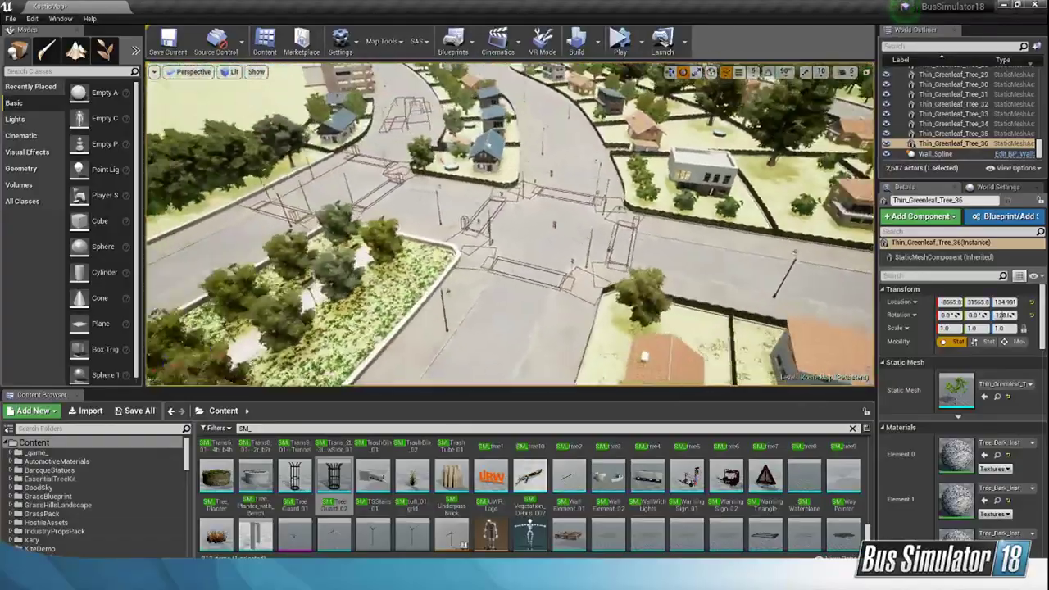
pyautogui.moveTo(509, 225); pyautogui.dragTo(647, 123, button='right')
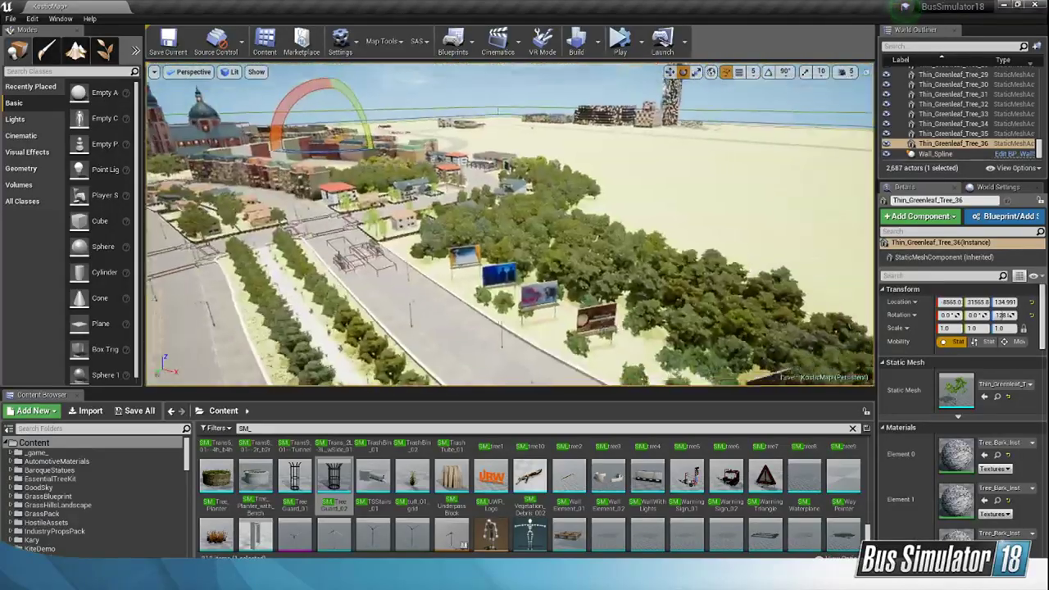
pyautogui.moveTo(510, 225); pyautogui.dragTo(494, 235, button='right')
pyautogui.press('w')
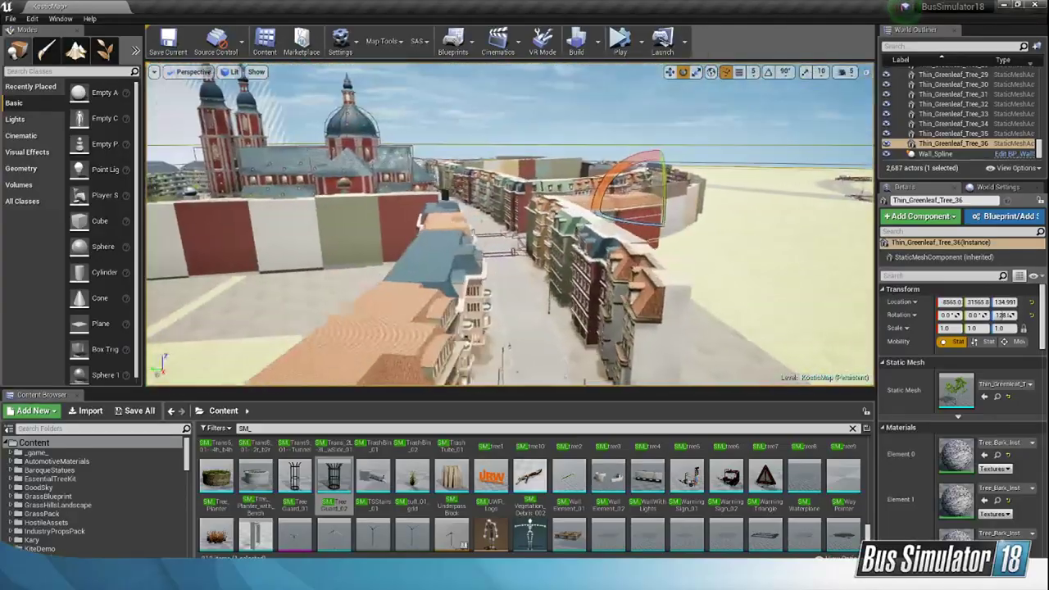
pyautogui.moveTo(510, 224); pyautogui.dragTo(483, 271, button='right')
pyautogui.moveTo(509, 224); pyautogui.dragTo(566, 246, button='right')
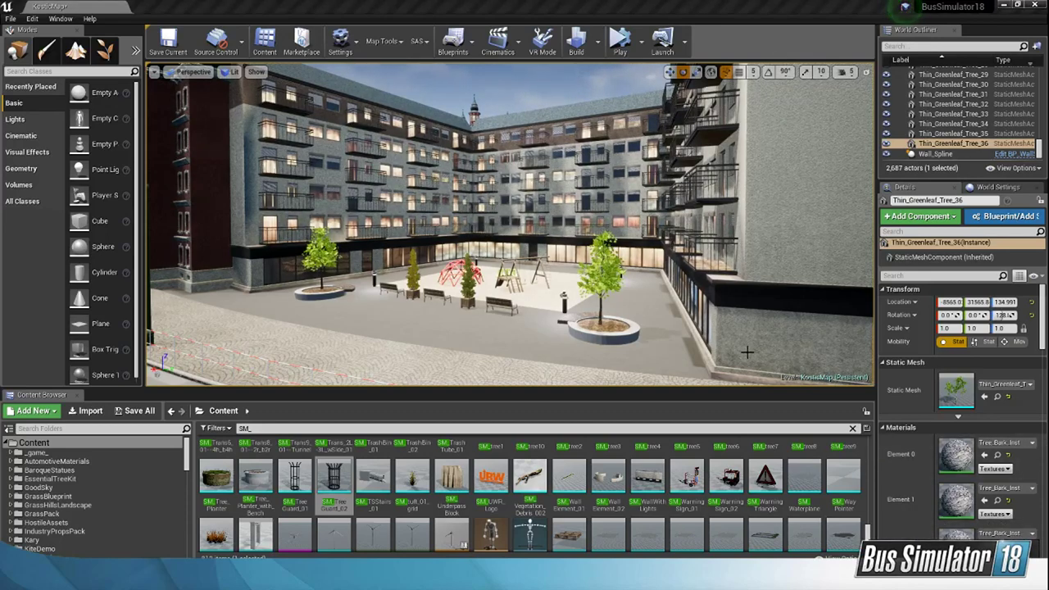
pyautogui.moveTo(747, 352); pyautogui.dragTo(674, 277, button='right')
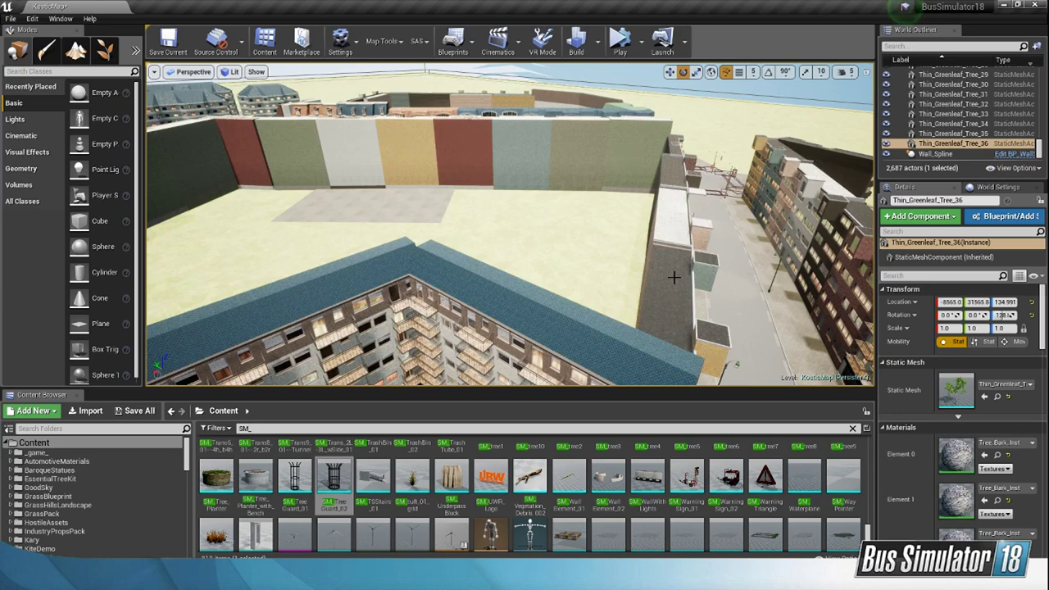
pyautogui.moveTo(645, 151); pyautogui.dragTo(557, 238, button='right')
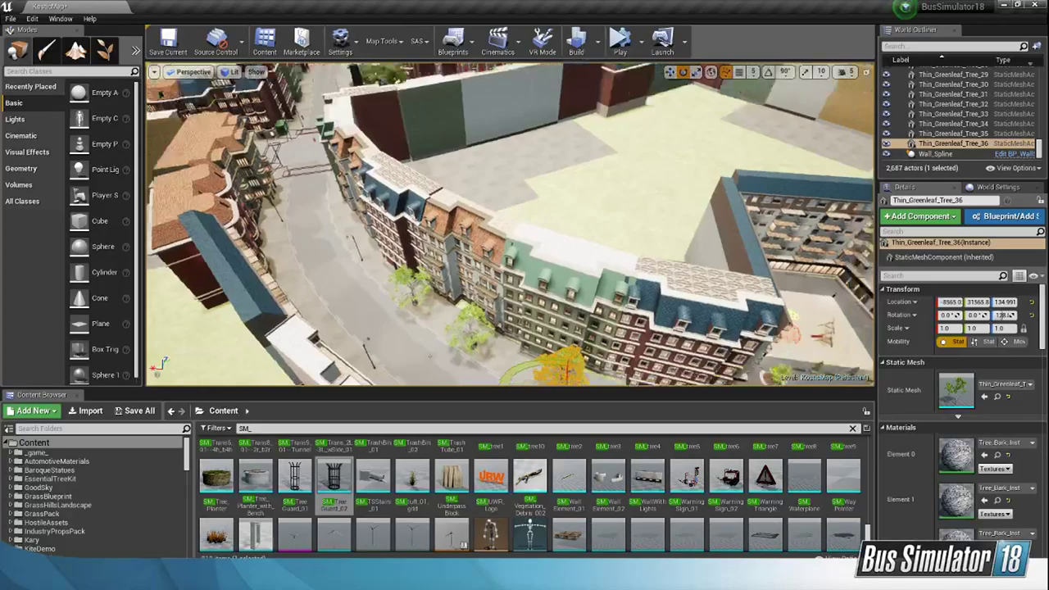
pyautogui.moveTo(510, 223); pyautogui.dragTo(398, 351, button='right')
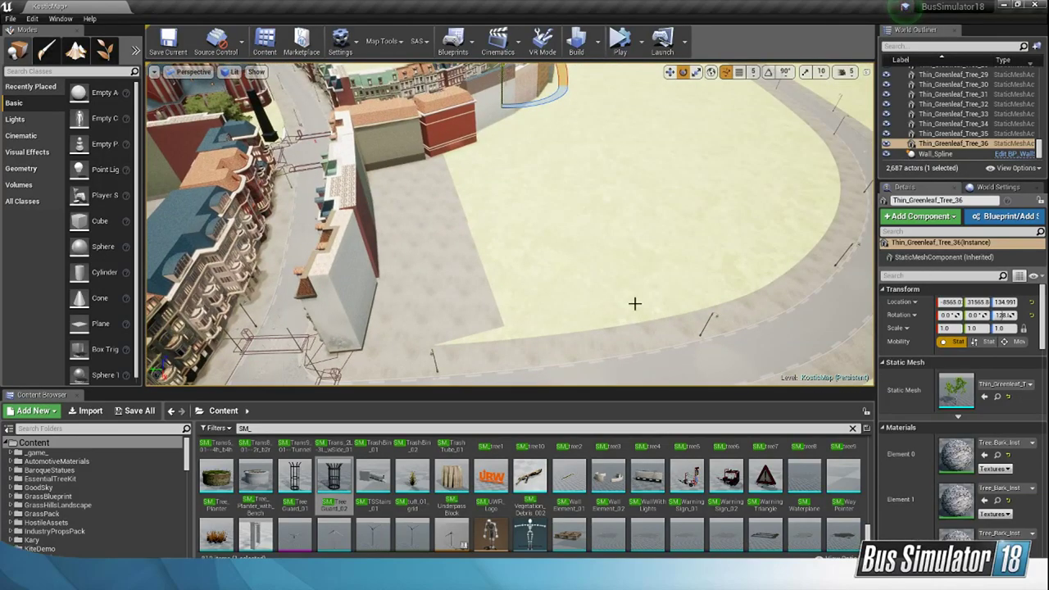
# Step: Place the green Art Nouveau center building (SM_ArtNouveau_CenterExtrude) on the empty ground beside the white-walled building at the end of the street
pyautogui.moveTo(596, 300); pyautogui.dragTo(521, 318, button='right')
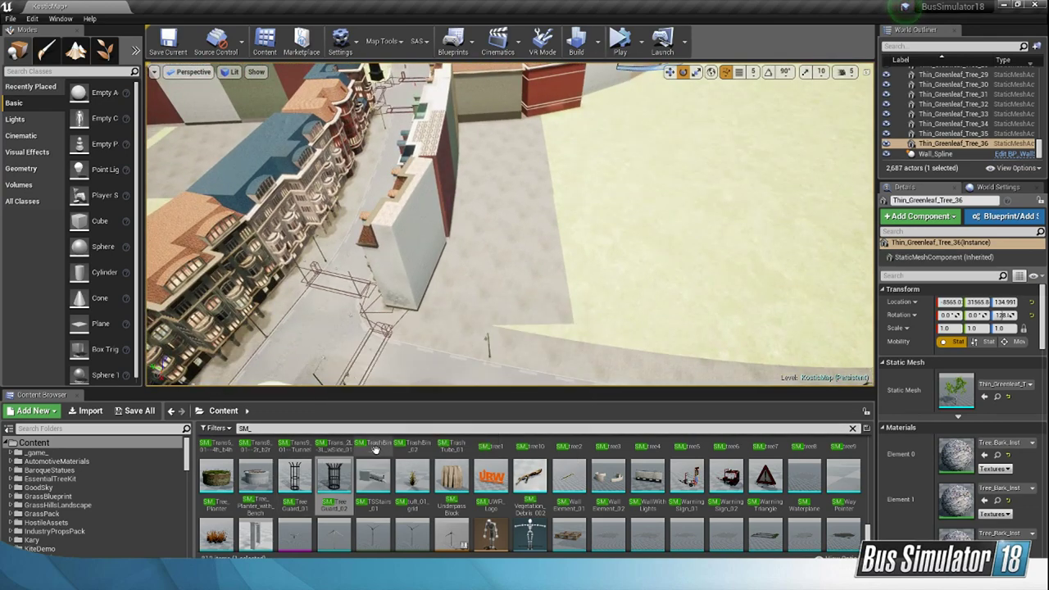
pyautogui.scroll(2, 747, 515)
pyautogui.moveTo(868, 531); pyautogui.dragTo(866, 449)
pyautogui.scroll(-3, 737, 488)
pyautogui.scroll(2, 766, 496)
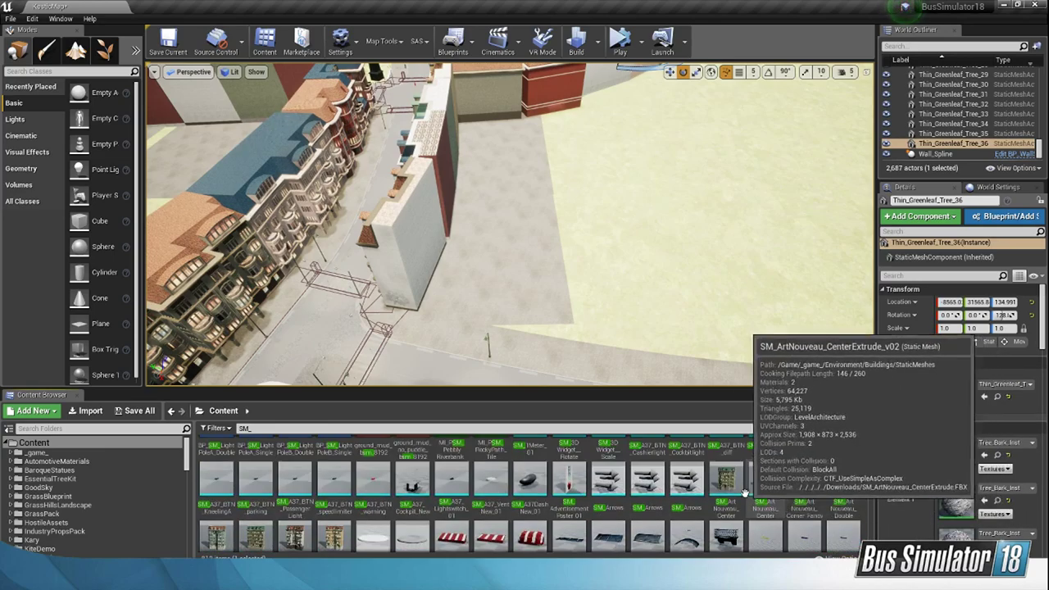
pyautogui.moveTo(630, 320)
pyautogui.mouseDown(button='right')
pyautogui.moveTo(602, 296)
pyautogui.moveTo(524, 302)
pyautogui.moveTo(639, 348)
pyautogui.moveTo(647, 327)
pyautogui.mouseUp(button='right')
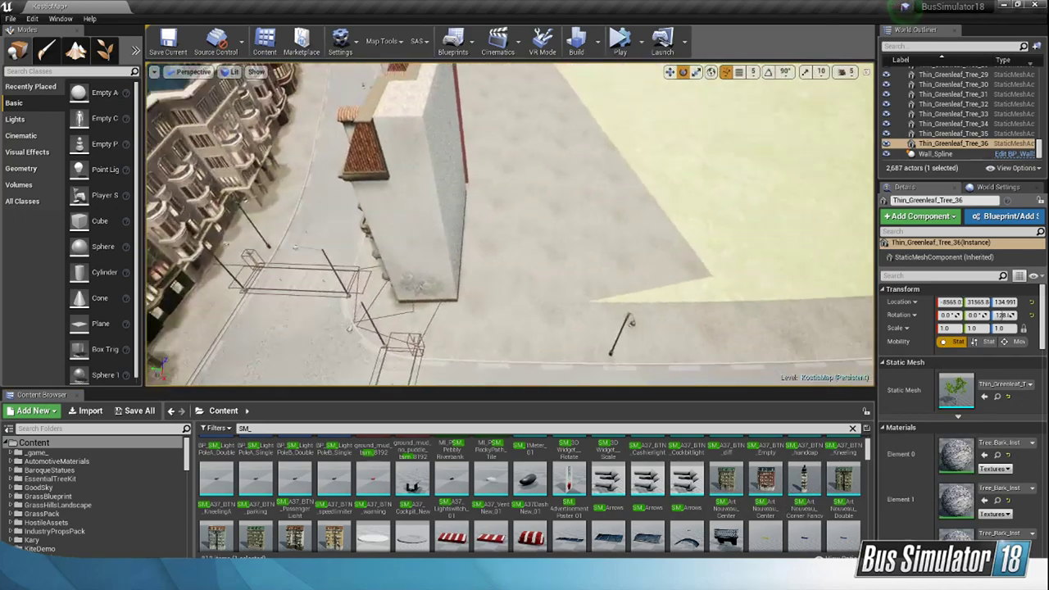
pyautogui.moveTo(726, 479); pyautogui.dragTo(581, 182)
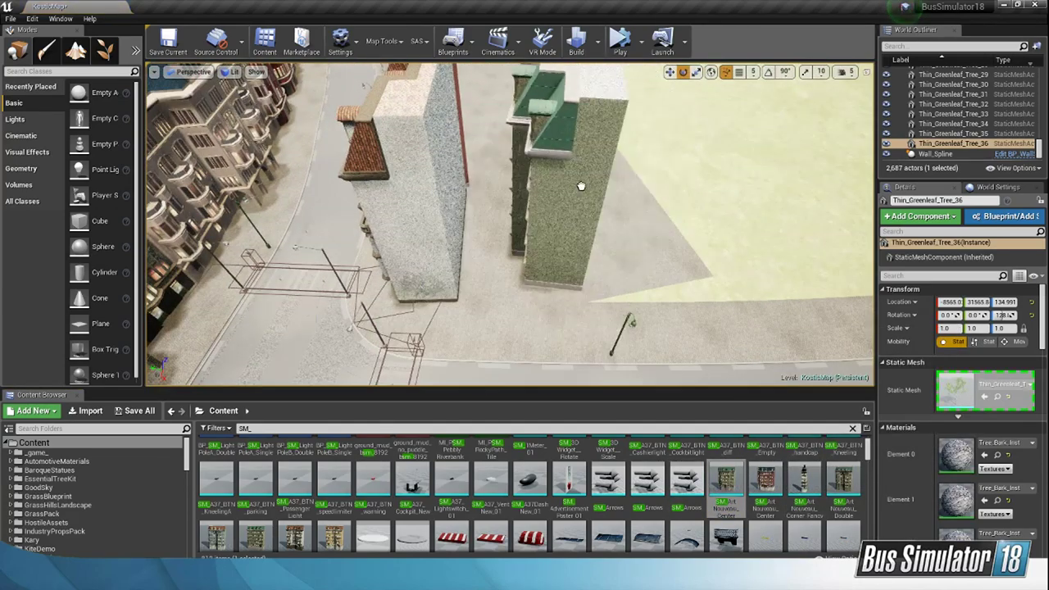
pyautogui.moveTo(581, 183); pyautogui.dragTo(724, 309, button='right')
# Step: Place the red CenterExtrude_v02 building at about X 5682, Y 30163 and the SM_ArtNouveau_SideExtrude_v2 building beyond it
pyautogui.moveTo(766, 483); pyautogui.dragTo(619, 256)
pyautogui.moveTo(619, 256); pyautogui.dragTo(602, 244, button='right')
pyautogui.scroll(-1, 414, 502)
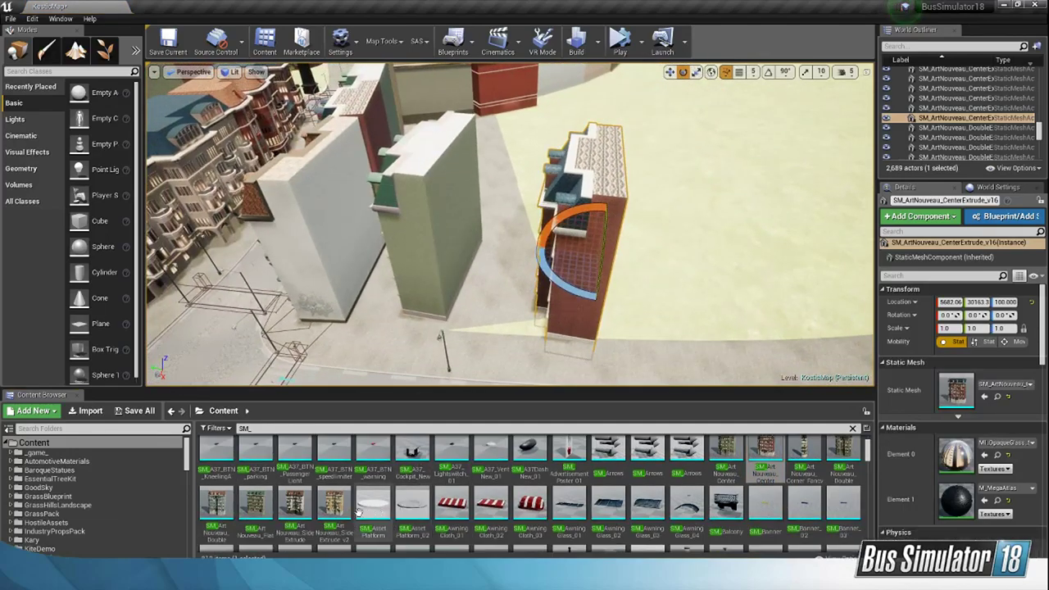
pyautogui.moveTo(334, 504); pyautogui.dragTo(702, 261)
pyautogui.moveTo(702, 260); pyautogui.dragTo(688, 270, button='right')
# Step: Move the green building next to the white-walled building, about X 7244, Y 33260, and rotate it about its vertical axis to about -98°
pyautogui.click(564, 323)
pyautogui.moveTo(586, 255); pyautogui.dragTo(690, 270)
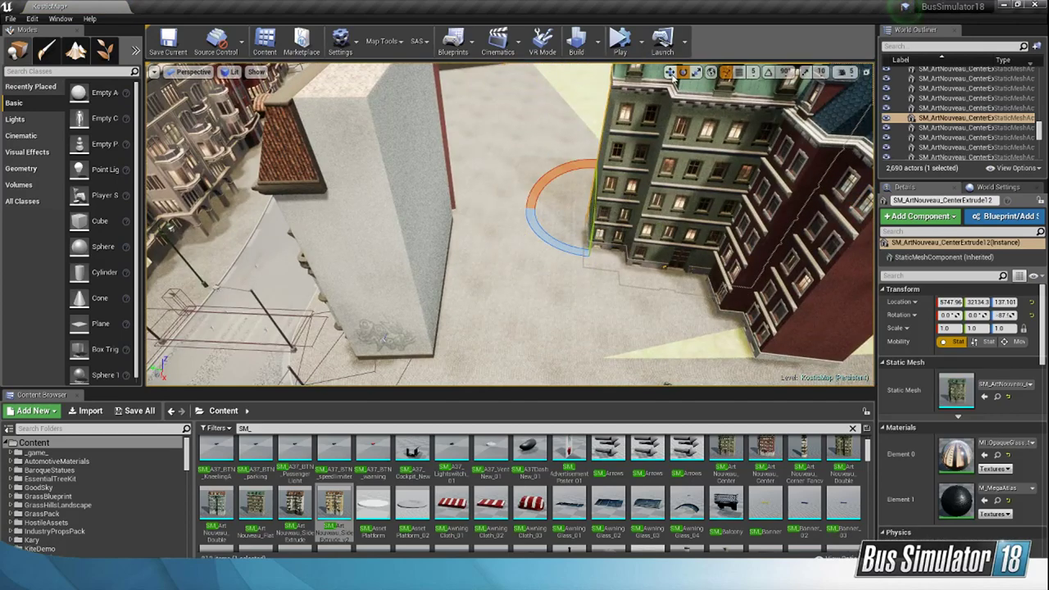
pyautogui.press('w')
pyautogui.moveTo(583, 211); pyautogui.dragTo(467, 291)
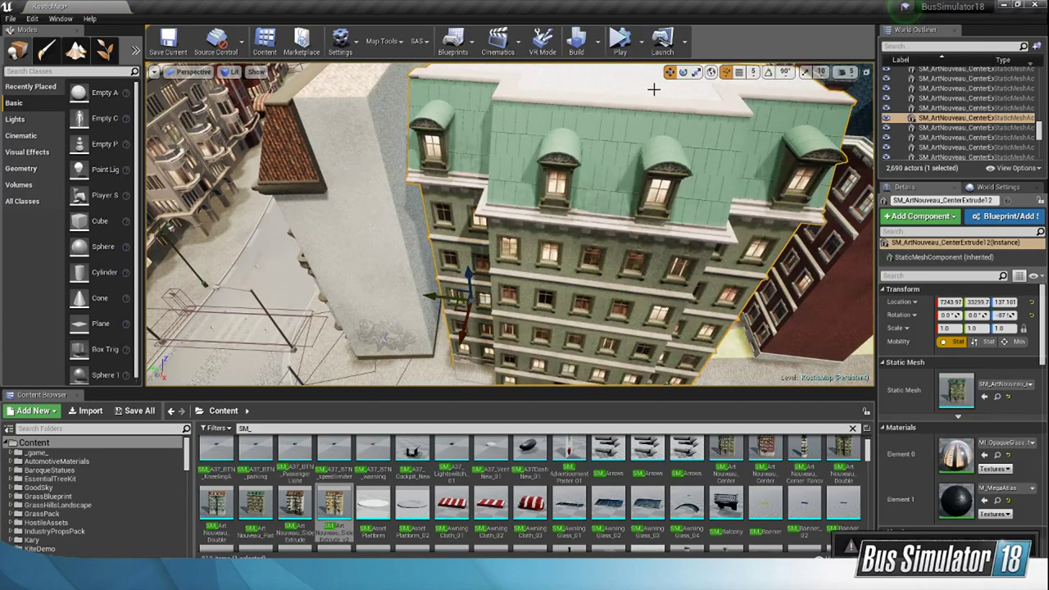
pyautogui.click(683, 74)
pyautogui.moveTo(525, 279); pyautogui.dragTo(557, 283, button='right')
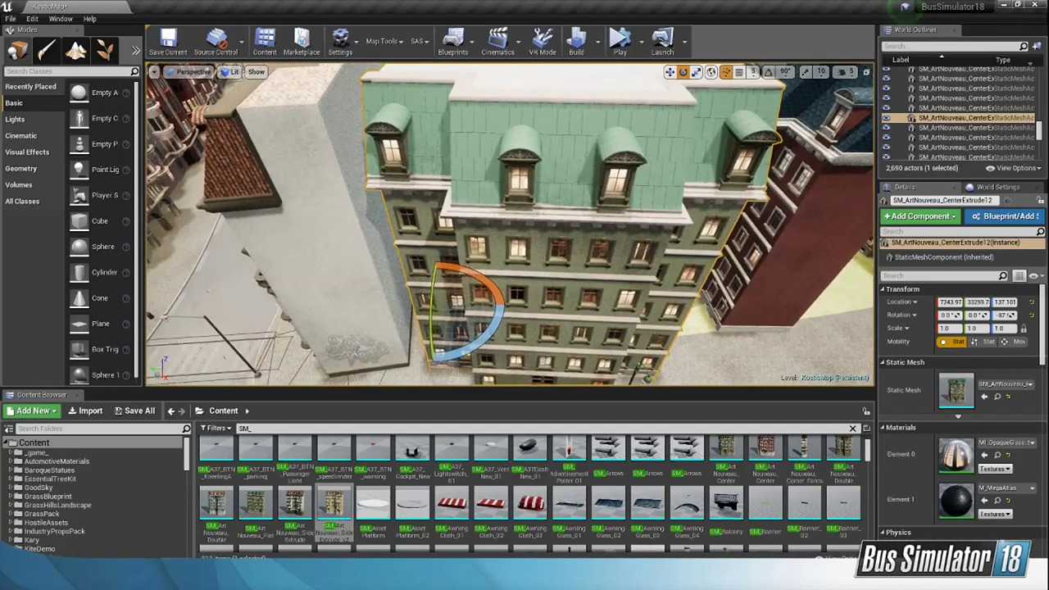
pyautogui.moveTo(472, 347); pyautogui.dragTo(445, 370)
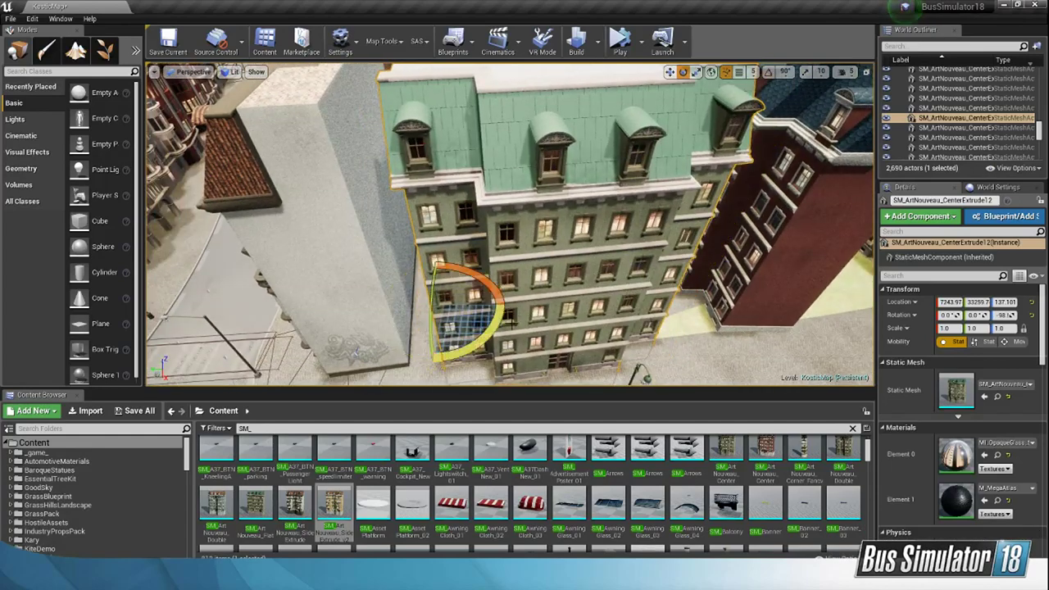
# Step: Shift the green building flush against the white wall and raise it, to about X 7250, Y 33547, Z 147
pyautogui.click(670, 73)
pyautogui.moveTo(566, 221); pyautogui.dragTo(492, 245, button='right')
pyautogui.moveTo(528, 216); pyautogui.dragTo(530, 216, button='right')
pyautogui.moveTo(527, 214); pyautogui.dragTo(468, 215)
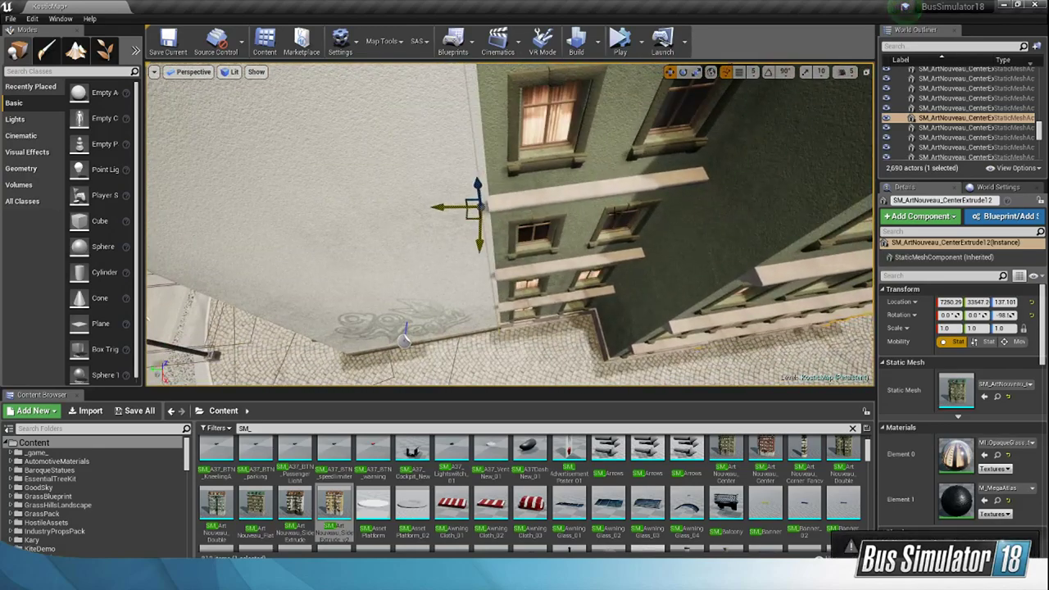
pyautogui.moveTo(467, 215)
pyautogui.mouseDown(button='right')
pyautogui.moveTo(524, 225)
pyautogui.moveTo(478, 202)
pyautogui.mouseUp(button='right')
pyautogui.moveTo(488, 205); pyautogui.dragTo(485, 198)
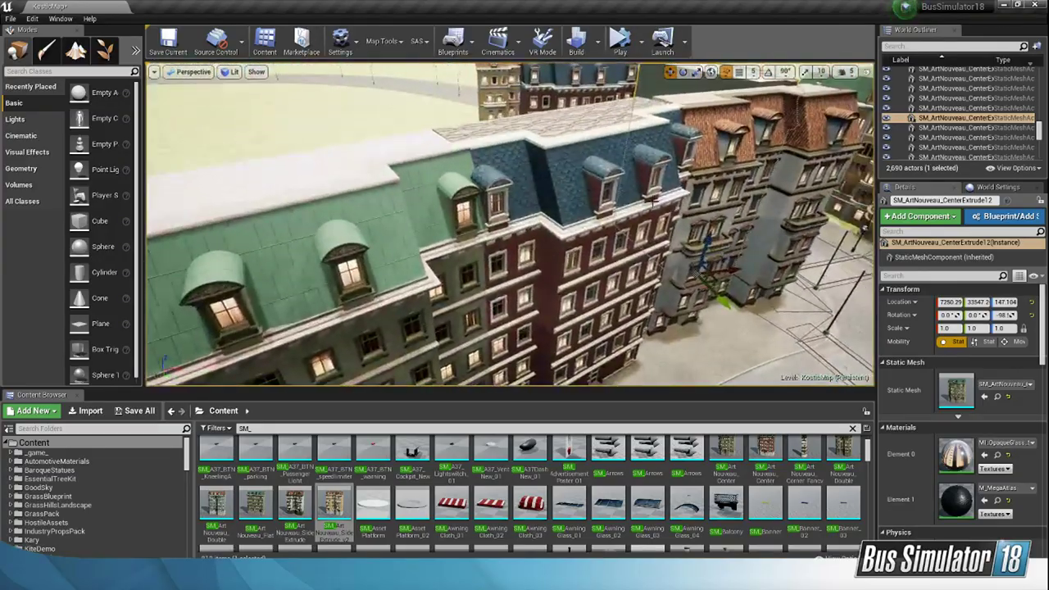
# Step: Fly back to the finished curved row of Art Nouveau facades and examine how its buildings join and close off the empty block
pyautogui.moveTo(652, 201); pyautogui.dragTo(631, 202, button='right')
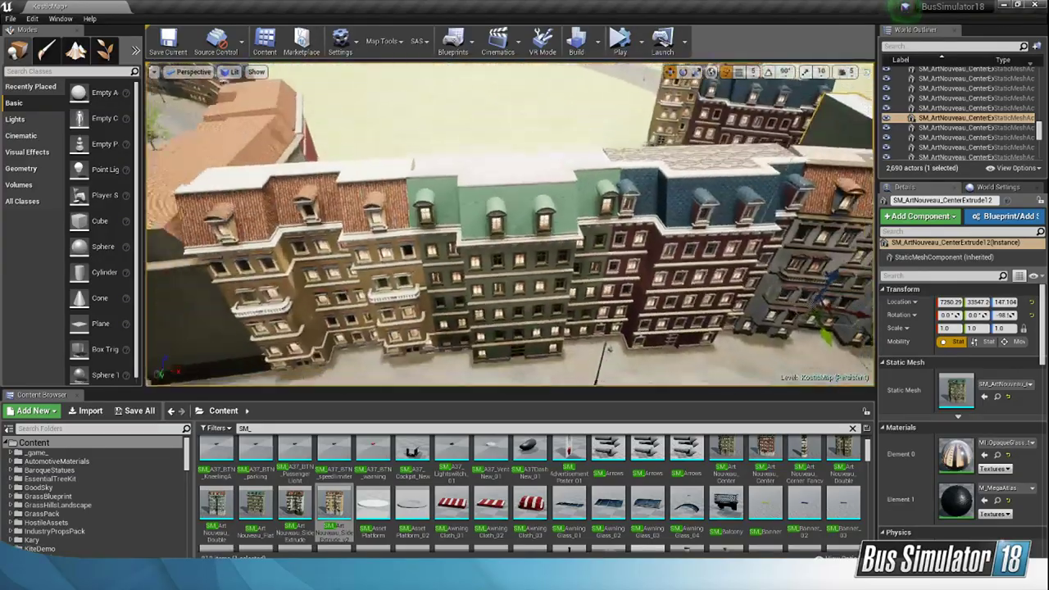
pyautogui.moveTo(444, 237); pyautogui.dragTo(504, 239, button='right')
pyautogui.moveTo(500, 175); pyautogui.dragTo(302, 228, button='right')
pyautogui.moveTo(219, 207); pyautogui.dragTo(259, 223, button='right')
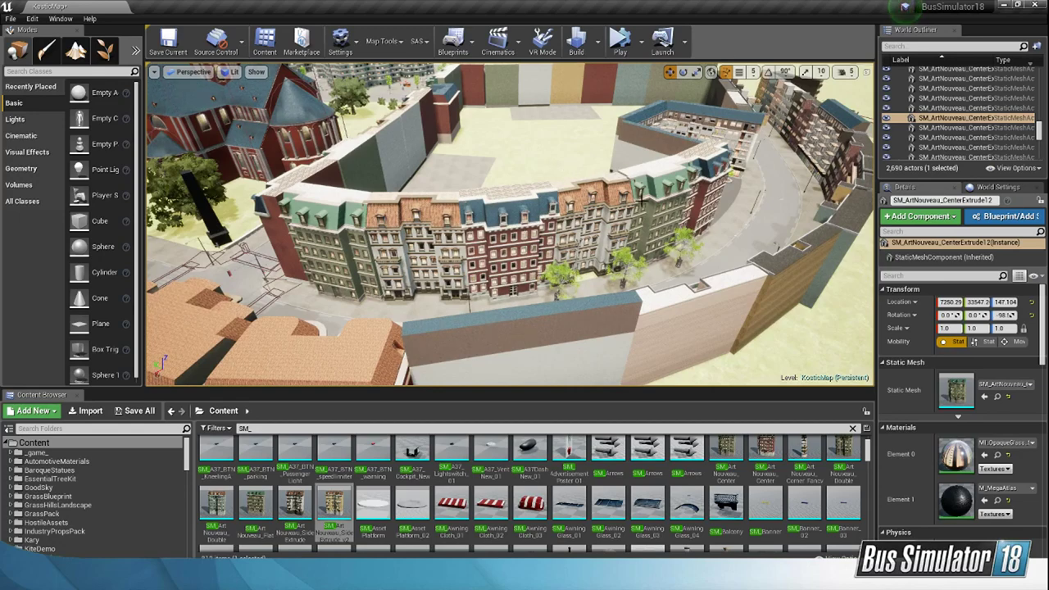
pyautogui.moveTo(697, 152); pyautogui.dragTo(683, 167, button='right')
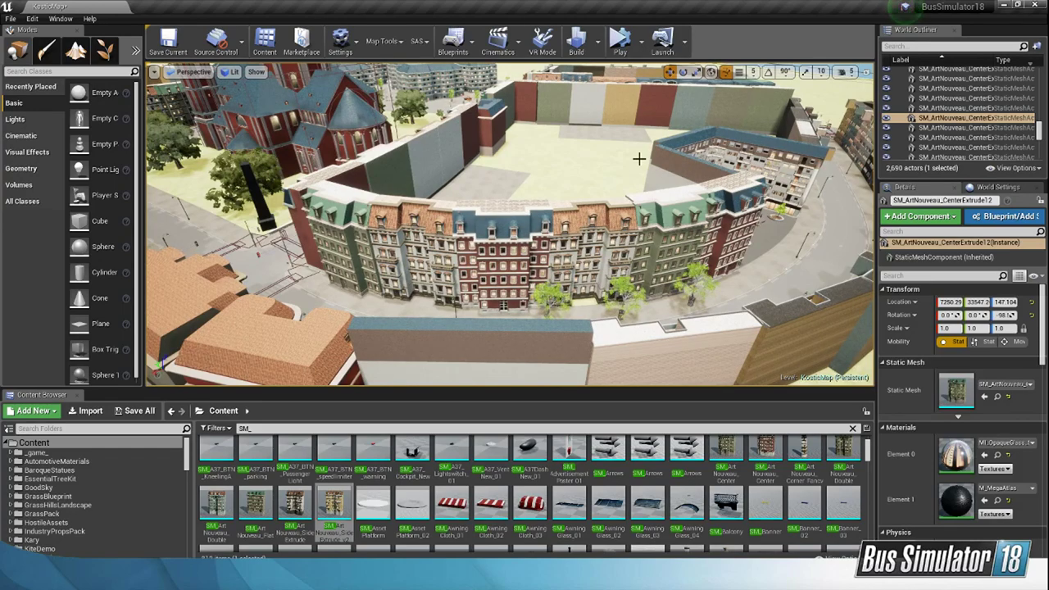
pyautogui.moveTo(639, 159); pyautogui.dragTo(702, 220, button='right')
# Step: Rotate the red building (SM_ArtNouveau_CenterExtrude_v16) about its vertical axis to about -99° and move it next to the green building
pyautogui.click(702, 219)
pyautogui.press('f')
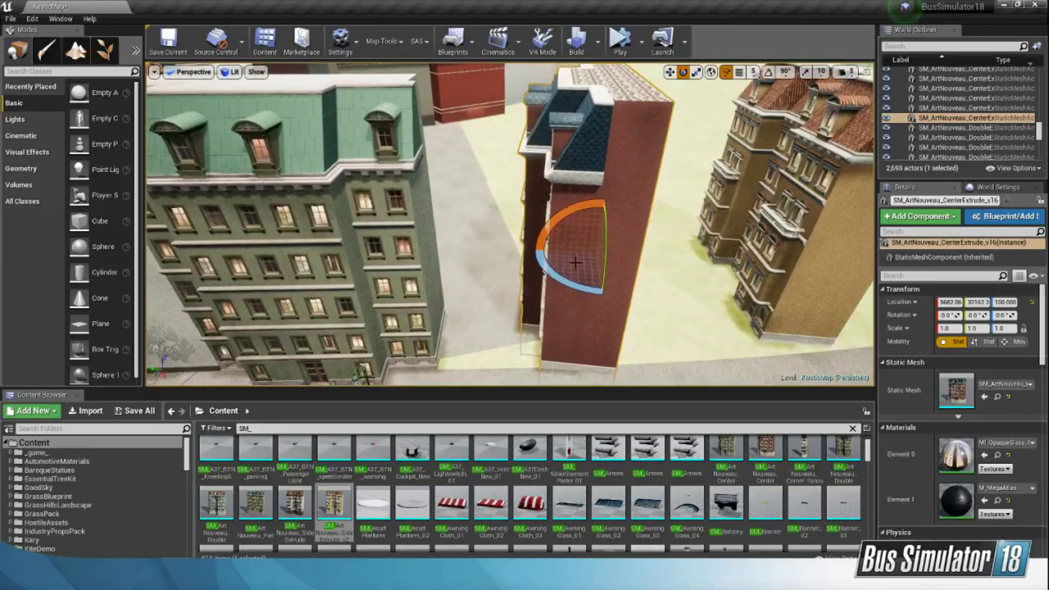
pyautogui.moveTo(564, 280); pyautogui.dragTo(517, 288)
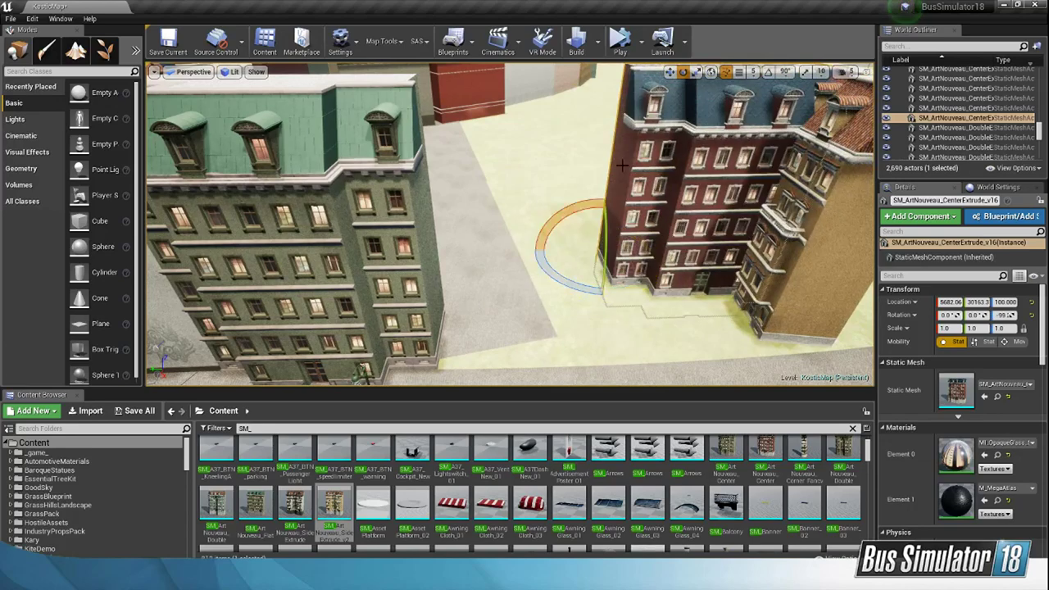
pyautogui.press('w')
pyautogui.moveTo(578, 250); pyautogui.dragTo(426, 326)
pyautogui.moveTo(427, 326); pyautogui.dragTo(429, 349, button='right')
# Step: Align the red facade with the green one at about X 6989, Y 31784, and fine-tune its rotation to about -98°
pyautogui.press('w')
pyautogui.moveTo(469, 242); pyautogui.dragTo(462, 241)
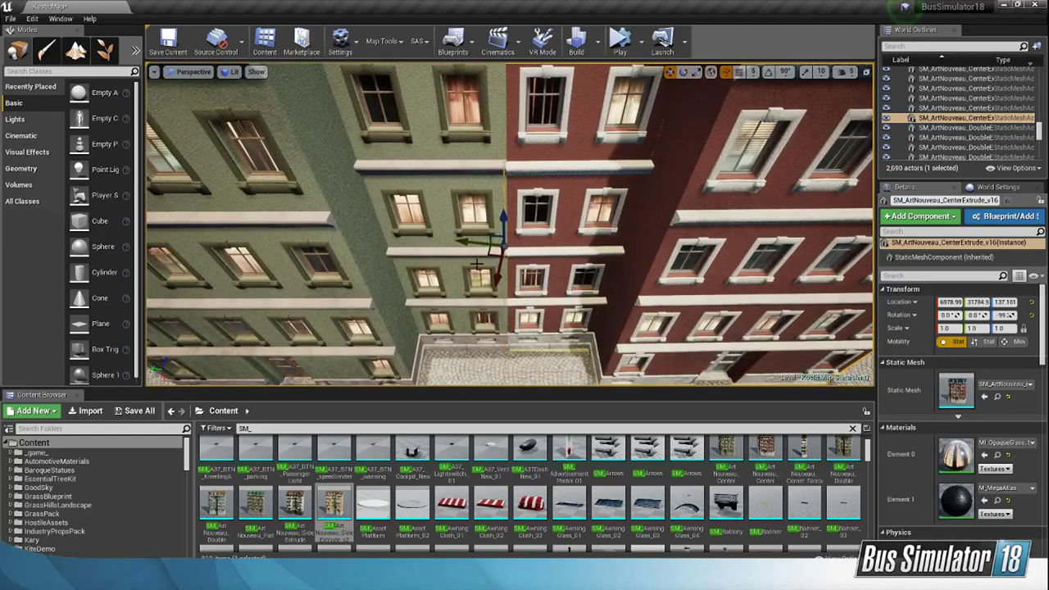
pyautogui.moveTo(498, 275); pyautogui.dragTo(496, 281)
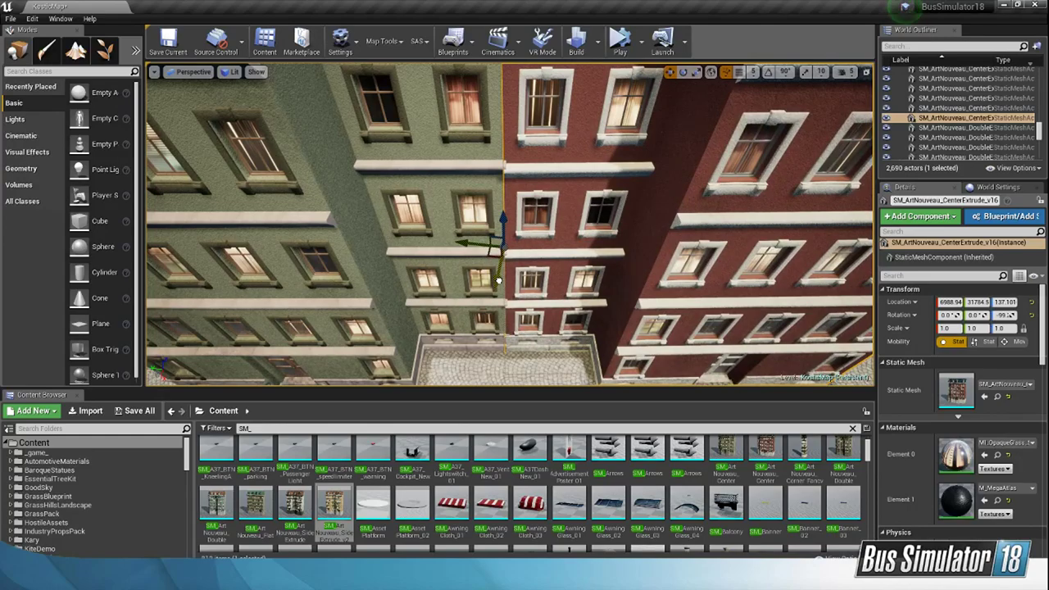
pyautogui.moveTo(498, 280); pyautogui.dragTo(499, 280)
pyautogui.press('s')
pyautogui.moveTo(607, 271); pyautogui.dragTo(607, 271, button='right')
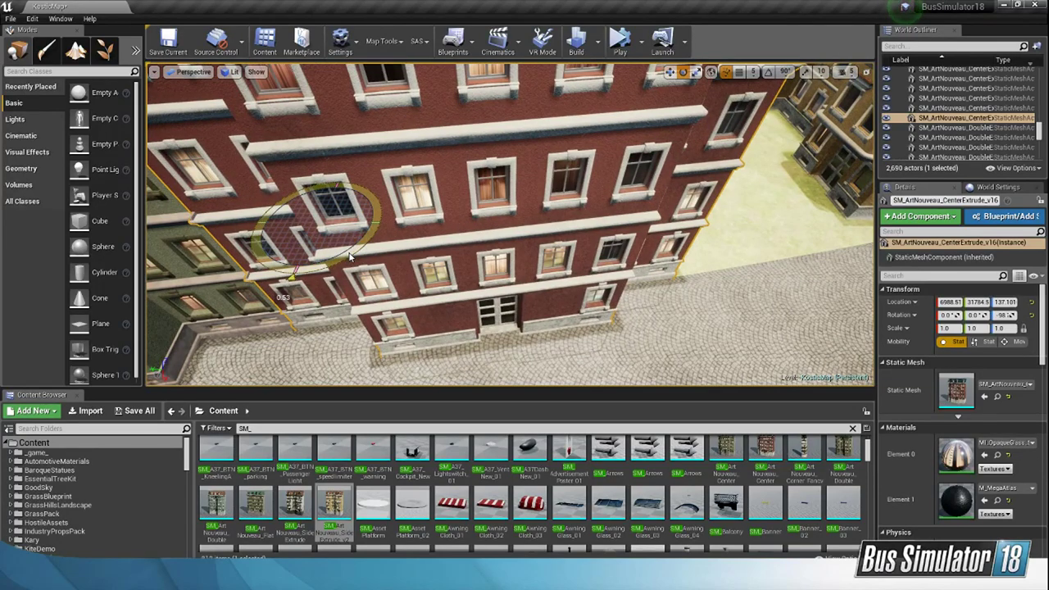
# Step: Check the red building's base at the pavement and raise the building to about Z 147 so its ledges line up with the green facade
pyautogui.moveTo(349, 257); pyautogui.dragTo(565, 70, button='right')
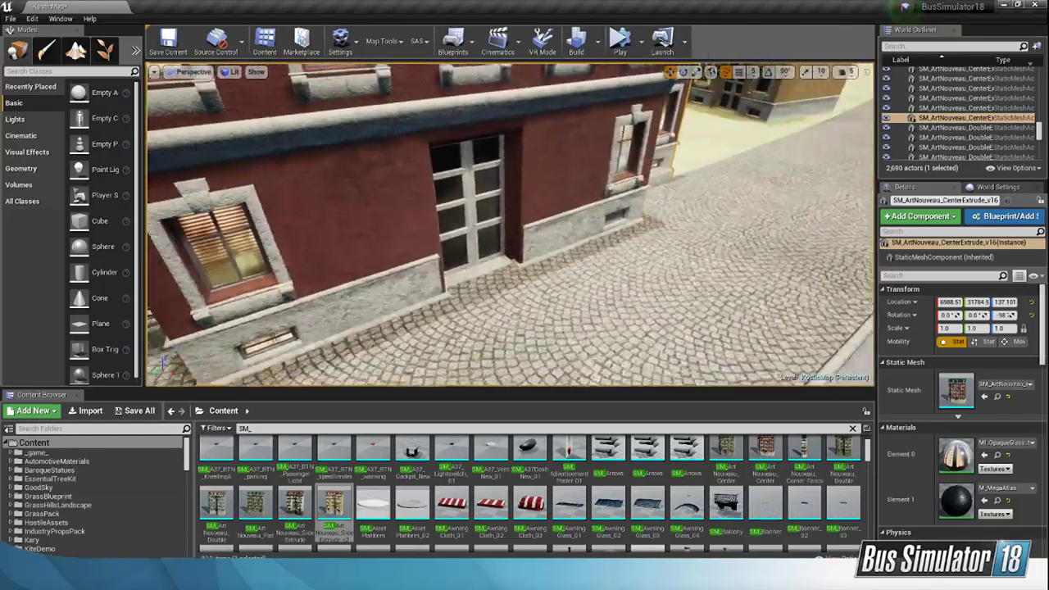
pyautogui.moveTo(615, 231); pyautogui.dragTo(614, 267, button='right')
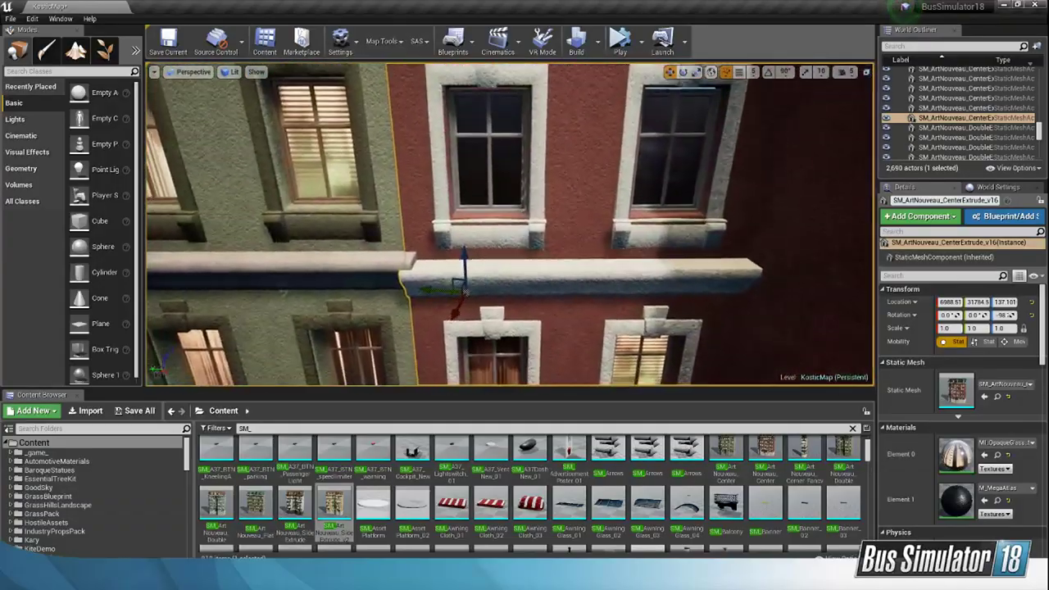
pyautogui.moveTo(463, 254); pyautogui.dragTo(461, 249)
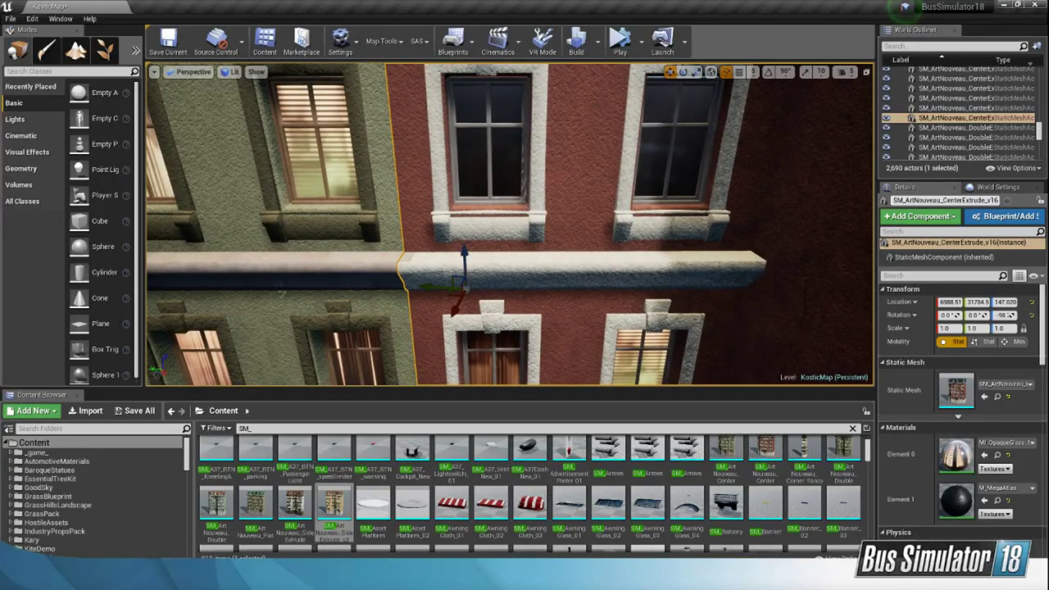
# Step: Move the cobblestone sidewalk plane (Plane40) in front of the gray buildings to about X 5648, Y 33075, Z 100
pyautogui.moveTo(464, 283); pyautogui.dragTo(406, 301, button='right')
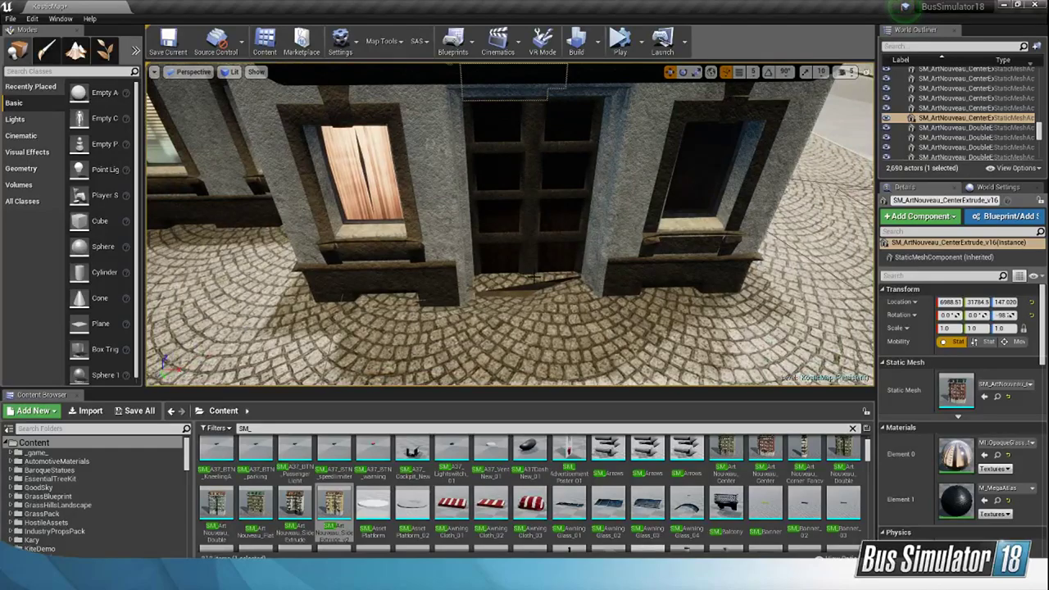
pyautogui.click(537, 297)
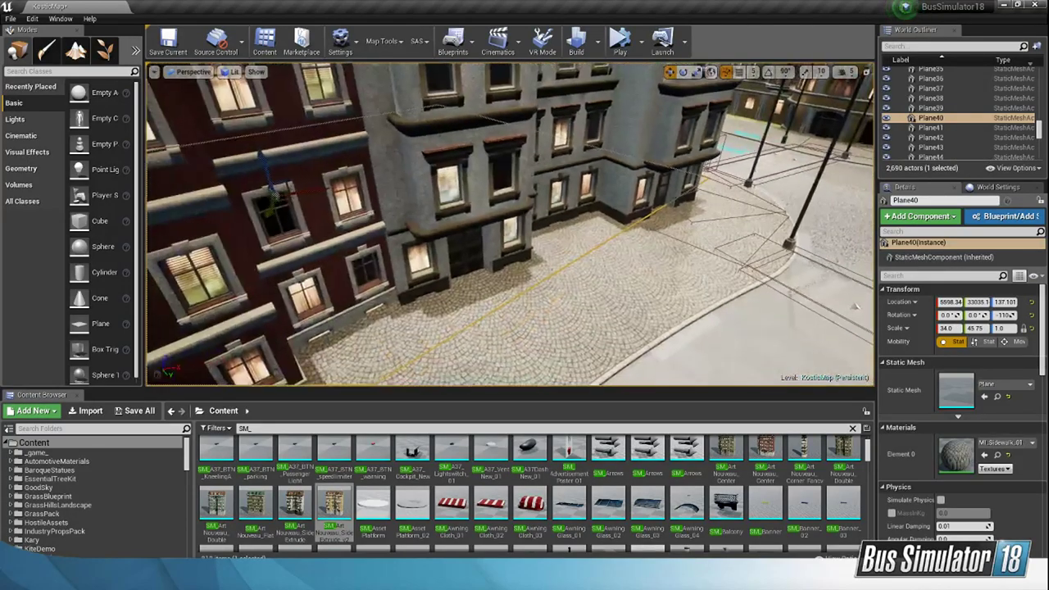
pyautogui.moveTo(523, 263); pyautogui.dragTo(523, 247, button='right')
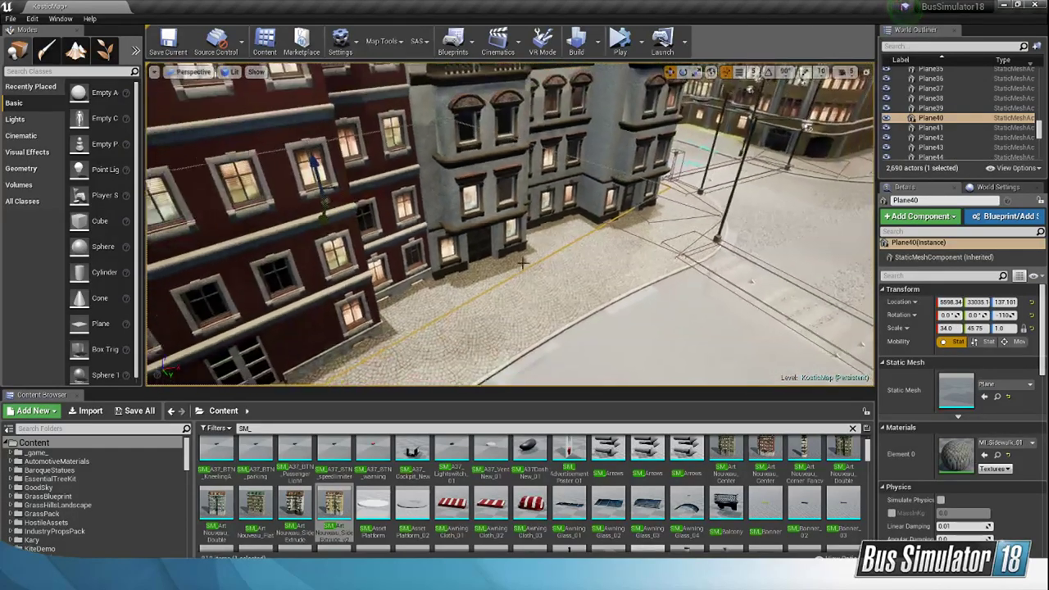
pyautogui.moveTo(340, 209); pyautogui.dragTo(353, 219)
pyautogui.moveTo(353, 219); pyautogui.dragTo(254, 225, button='right')
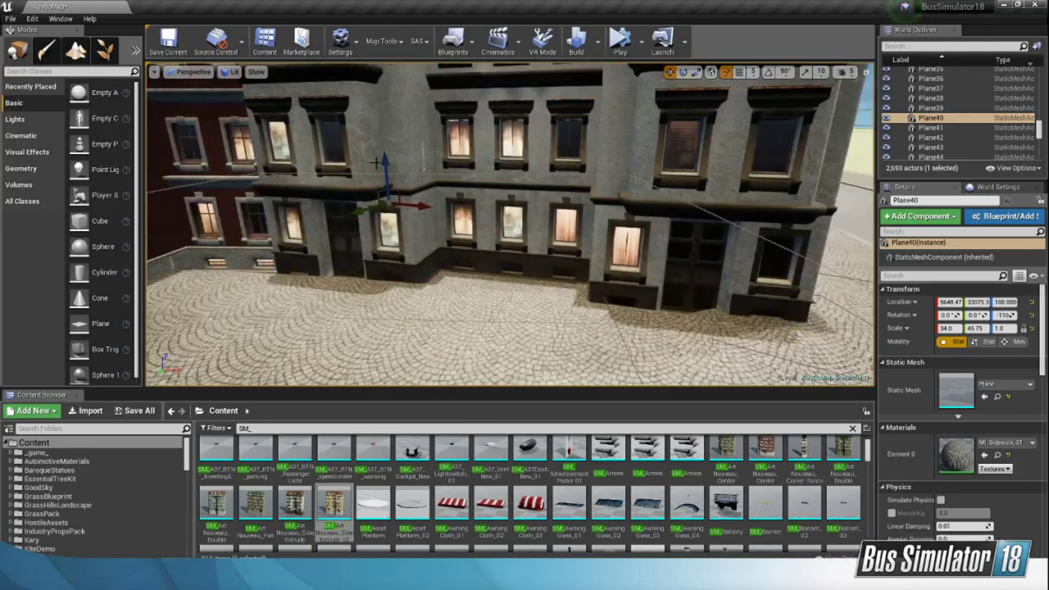
# Step: Raise the yellow building (SM_ArtNouveau_SideExtrude_v2) to about Z 115 and the adjoining green building (SM_ArtNouveau_CenterExtrude3) to about Z 122
pyautogui.moveTo(482, 203); pyautogui.dragTo(467, 239, button='right')
pyautogui.click(401, 269)
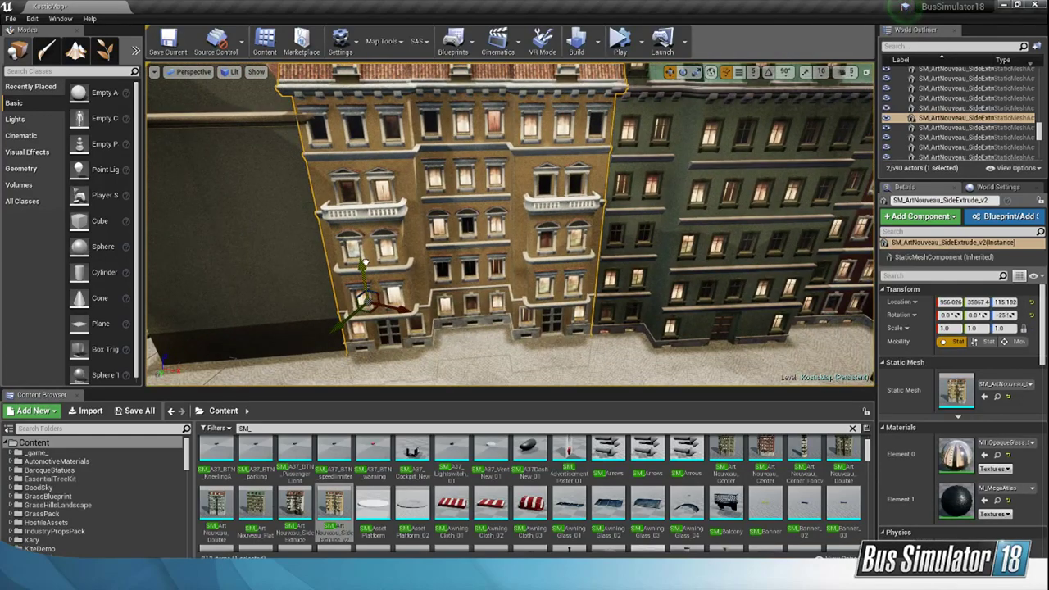
pyautogui.moveTo(363, 261); pyautogui.dragTo(430, 236, button='right')
pyautogui.click(595, 271)
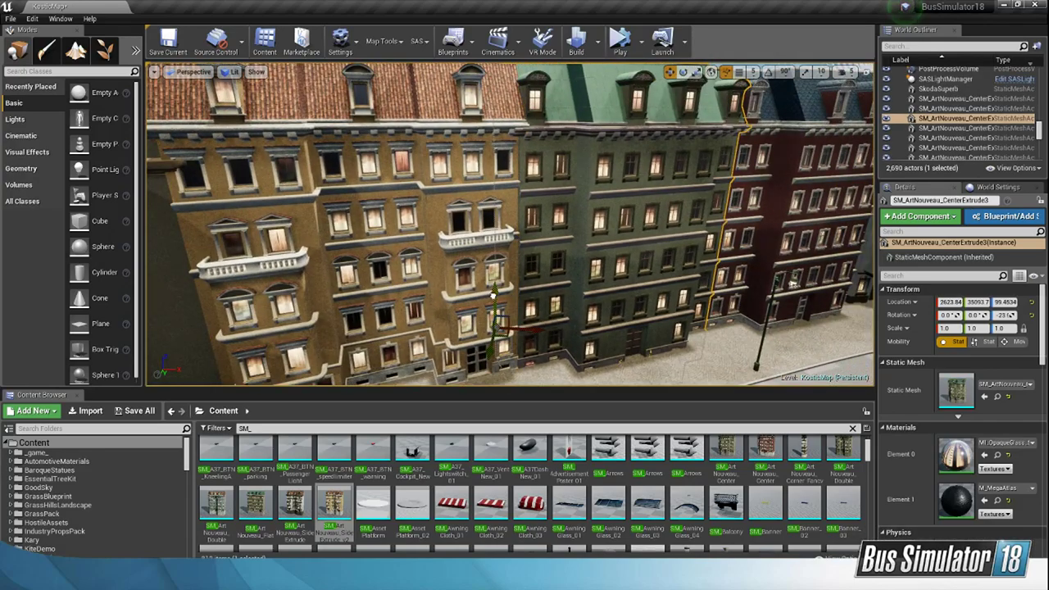
pyautogui.moveTo(493, 295); pyautogui.dragTo(493, 291)
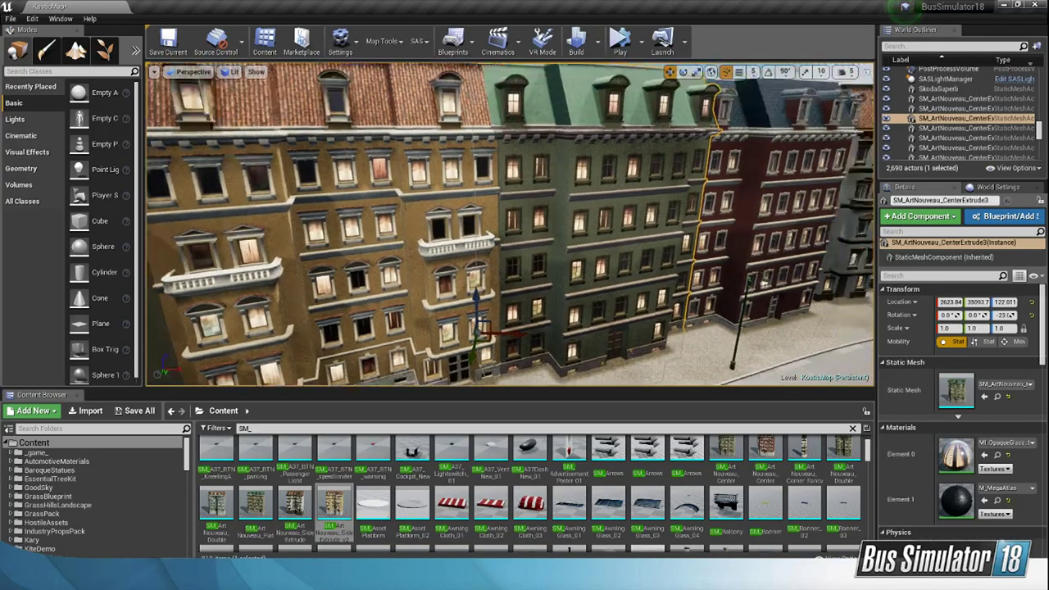
# Step: Raise the red building (SM_ArtNouveau_CenterExtrude_v4) to about Z 133 and the gray building beside it (SM_ArtNouveau_SideExtrude3) to about Z 116
pyautogui.moveTo(493, 290); pyautogui.dragTo(564, 327, button='right')
pyautogui.click(567, 307)
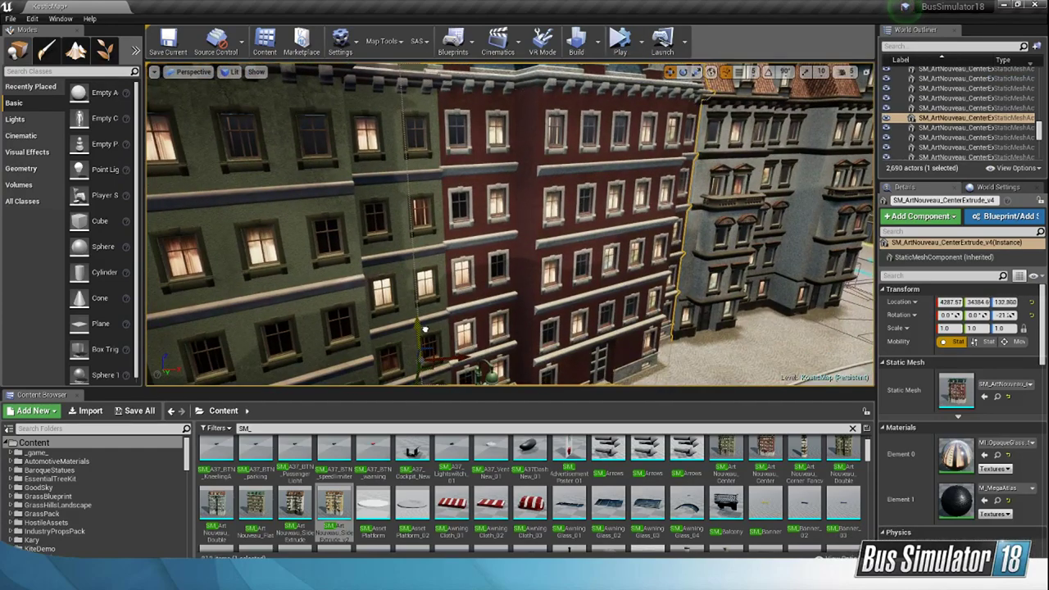
pyautogui.moveTo(484, 301); pyautogui.dragTo(502, 315, button='right')
pyautogui.click(508, 305)
pyautogui.moveTo(422, 321); pyautogui.dragTo(421, 319)
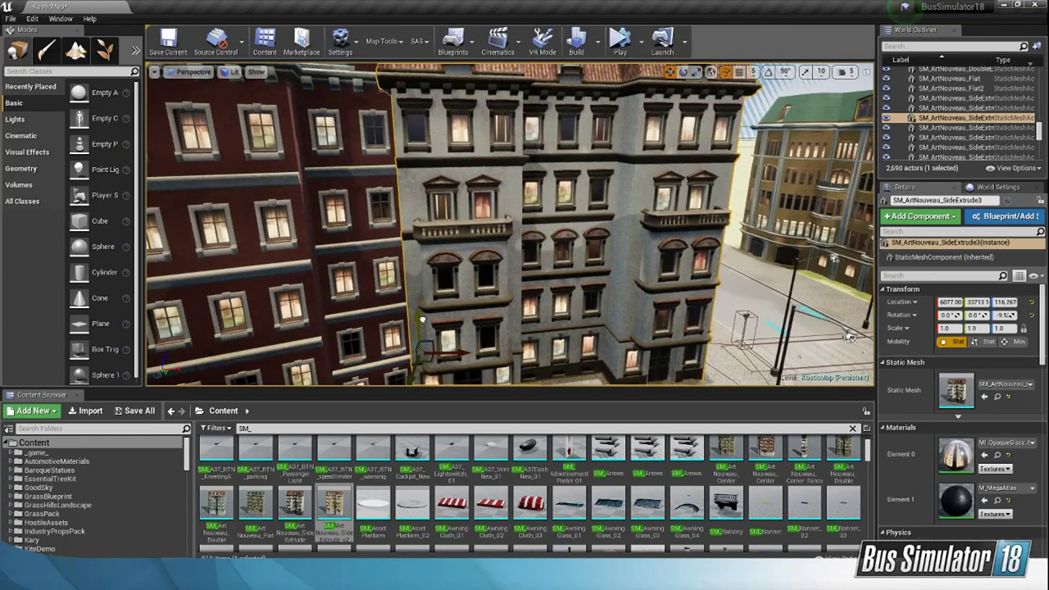
pyautogui.moveTo(421, 319); pyautogui.dragTo(460, 302, button='right')
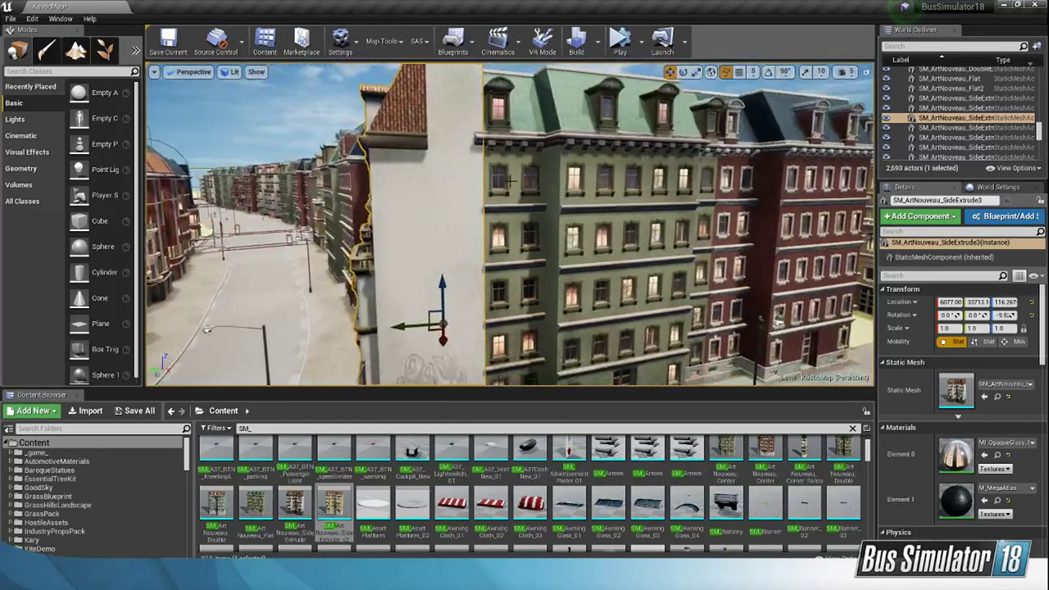
# Step: Select the Go Vegan graffiti decal on the gray building's blank side wall and inspect its placement from the street corner
pyautogui.moveTo(430, 147); pyautogui.dragTo(484, 287, button='right')
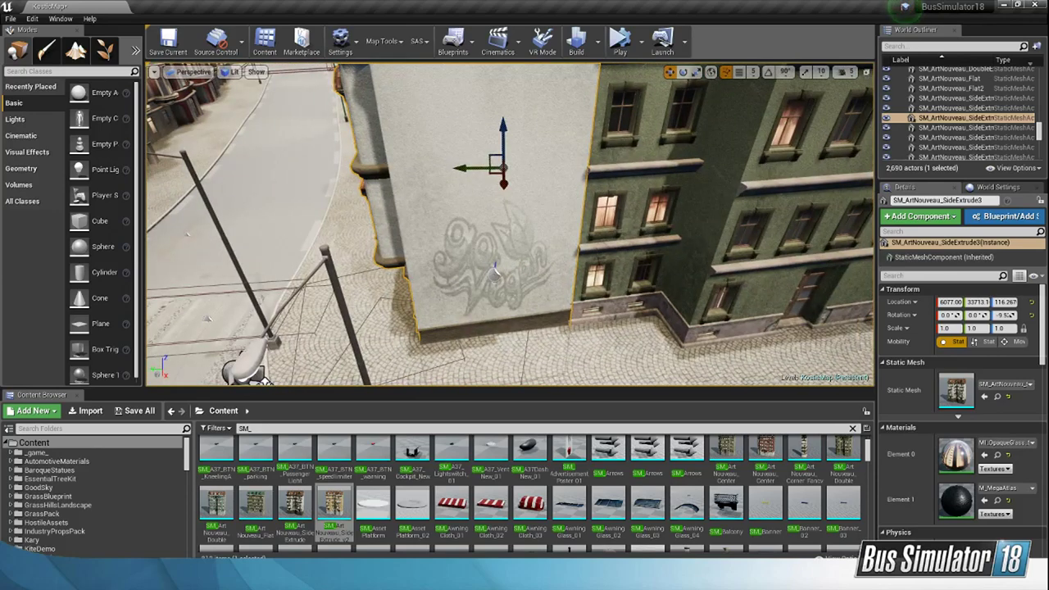
pyautogui.click(494, 270)
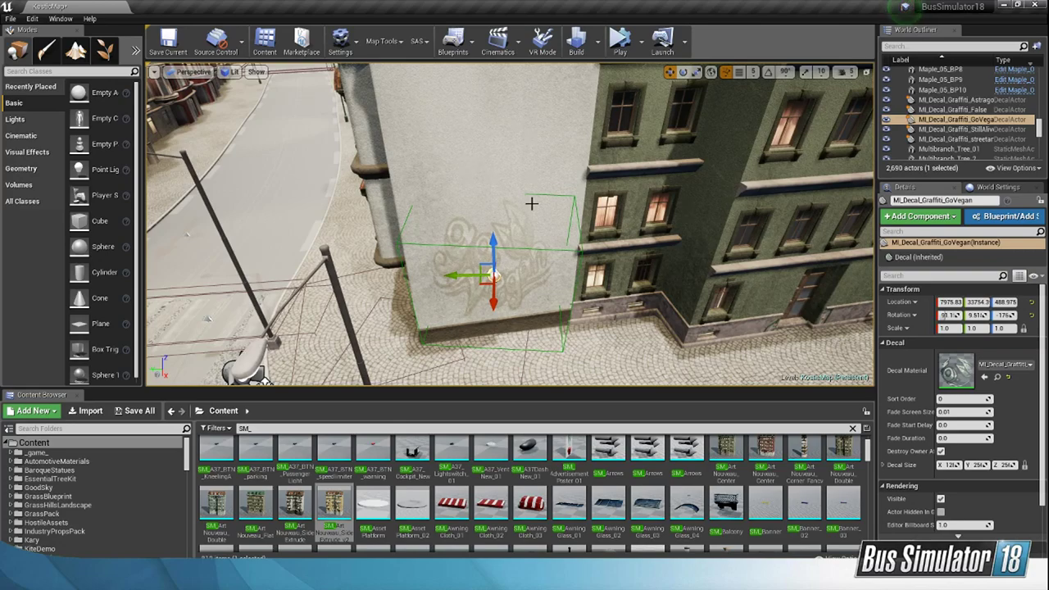
pyautogui.moveTo(532, 204); pyautogui.dragTo(565, 201, button='right')
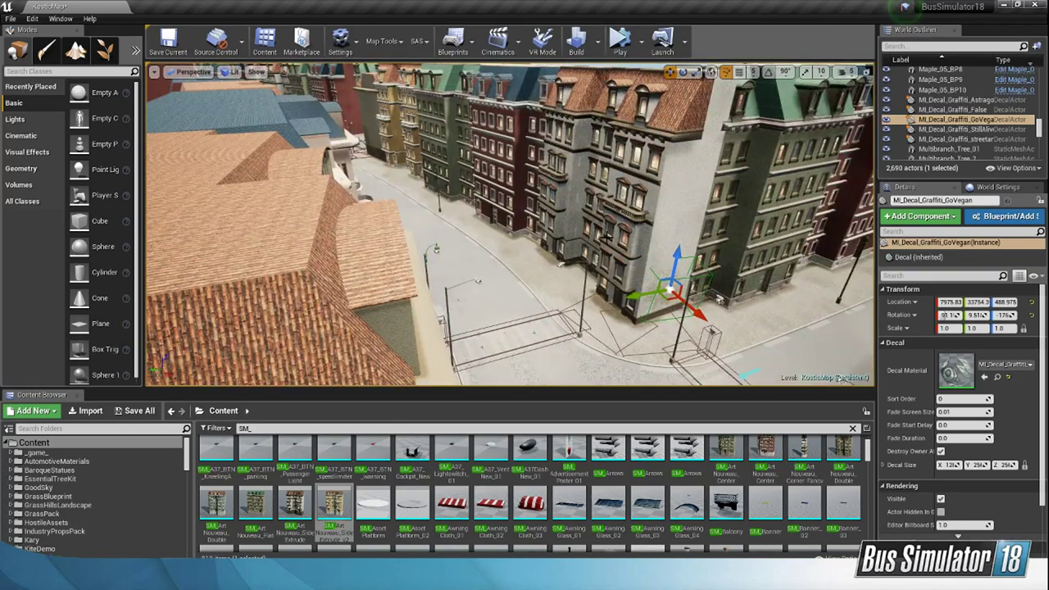
pyautogui.moveTo(606, 237); pyautogui.dragTo(728, 254, button='right')
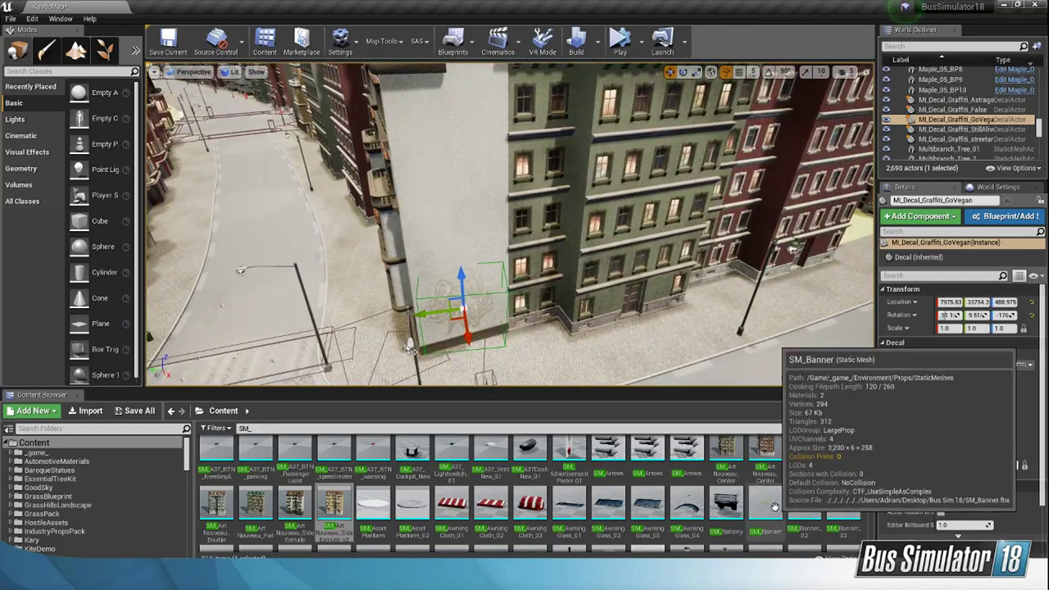
# Step: Look through the SM_ static mesh assets and clear the asset search
pyautogui.scroll(-10, 774, 506)
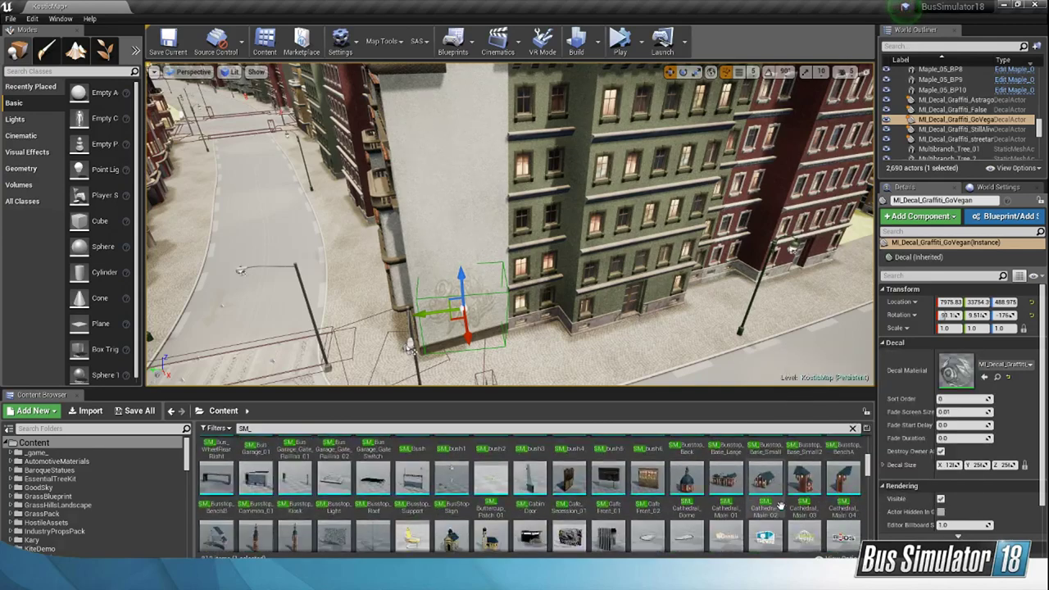
pyautogui.scroll(-6, 780, 506)
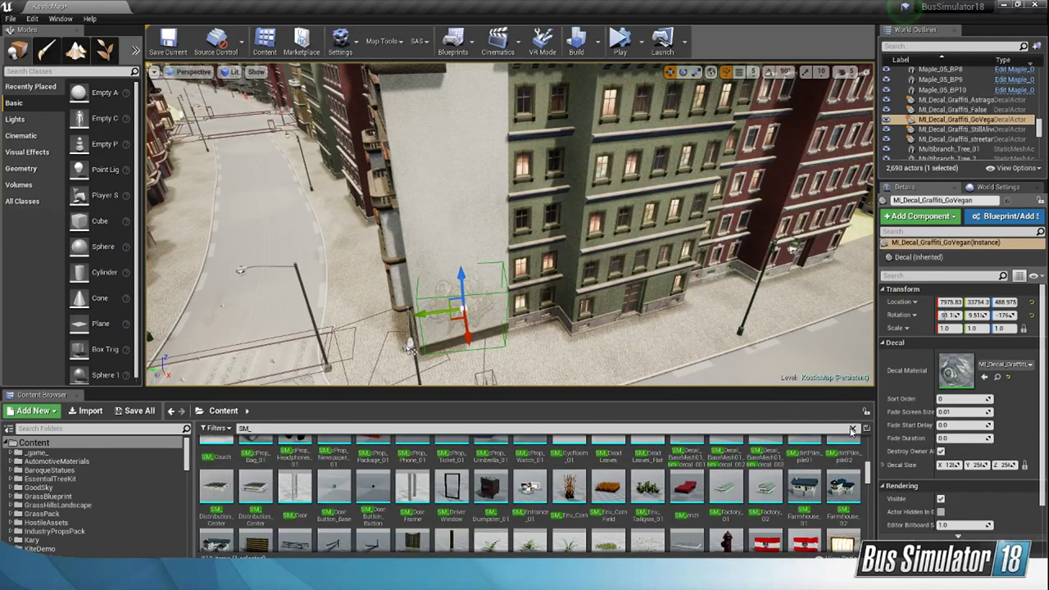
pyautogui.click(852, 430)
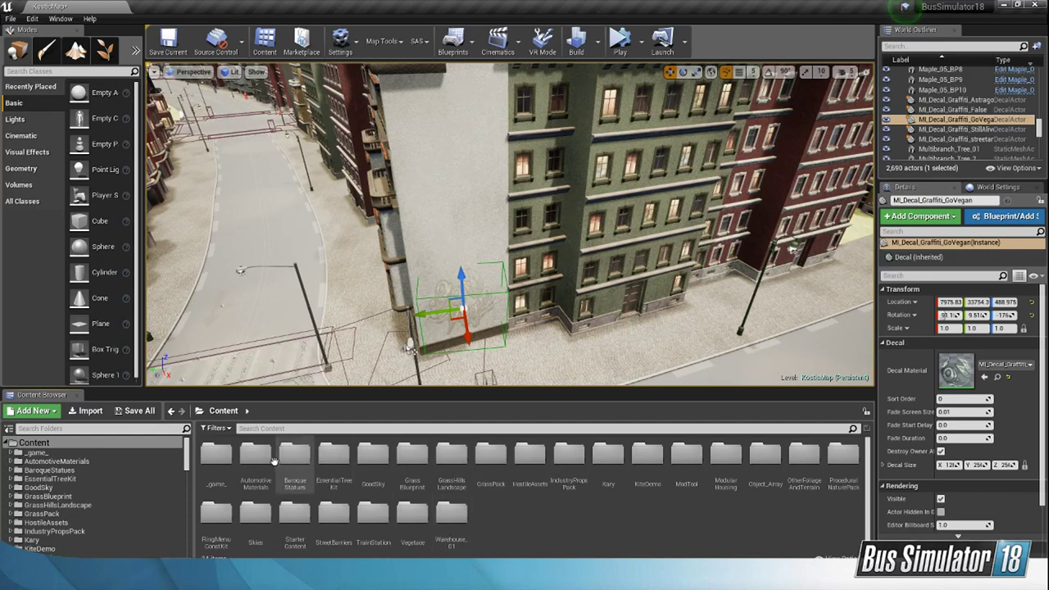
# Step: Examine the building assets in _game_/Environment/Buildings, including its Blueprints folder and the suburban buildings under StaticMeshes
pyautogui.doubleClick(216, 455)
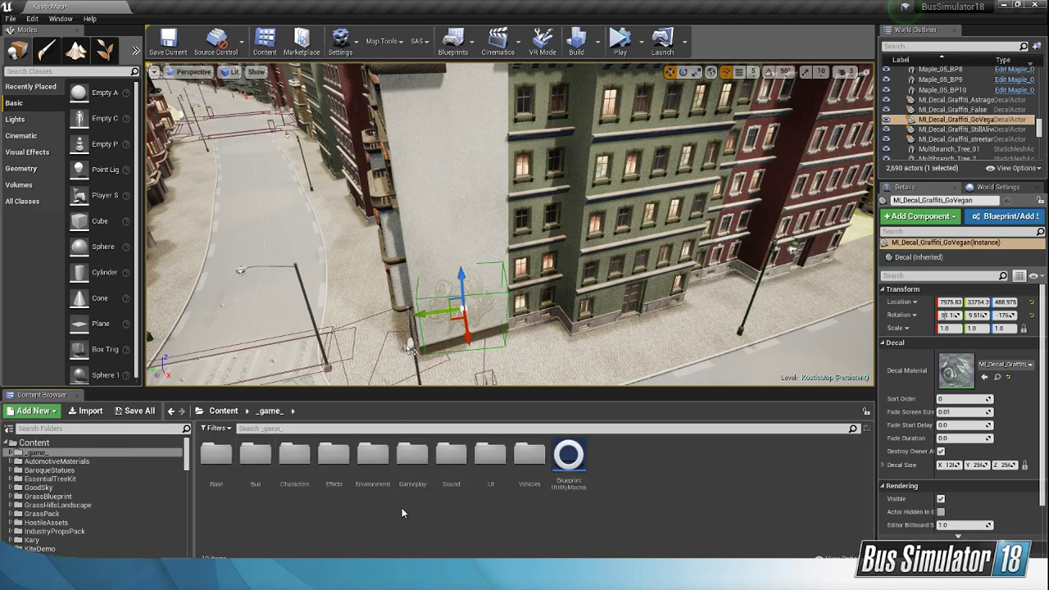
pyautogui.doubleClick(374, 471)
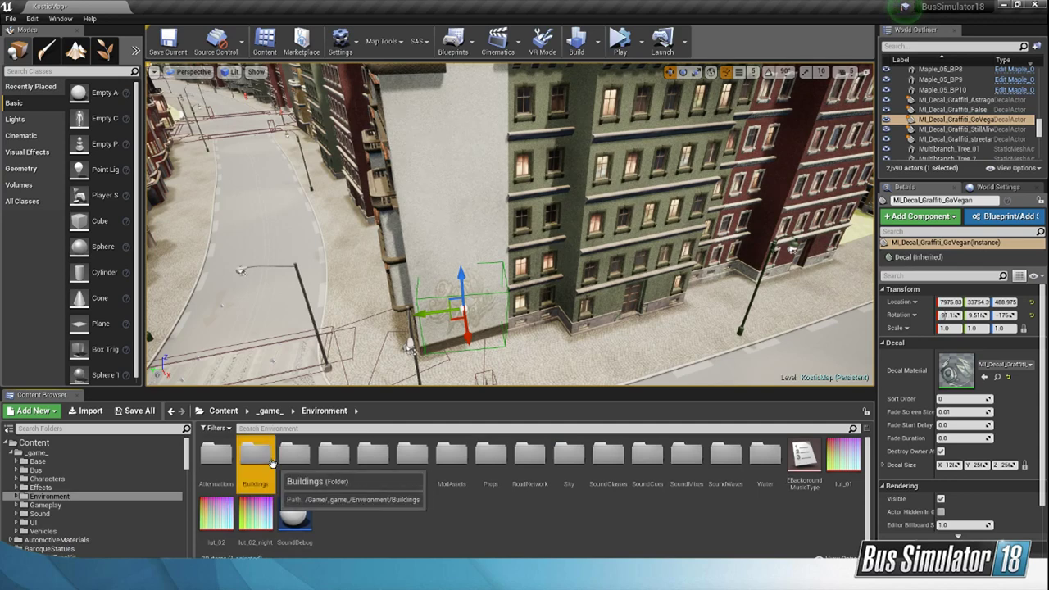
pyautogui.doubleClick(254, 457)
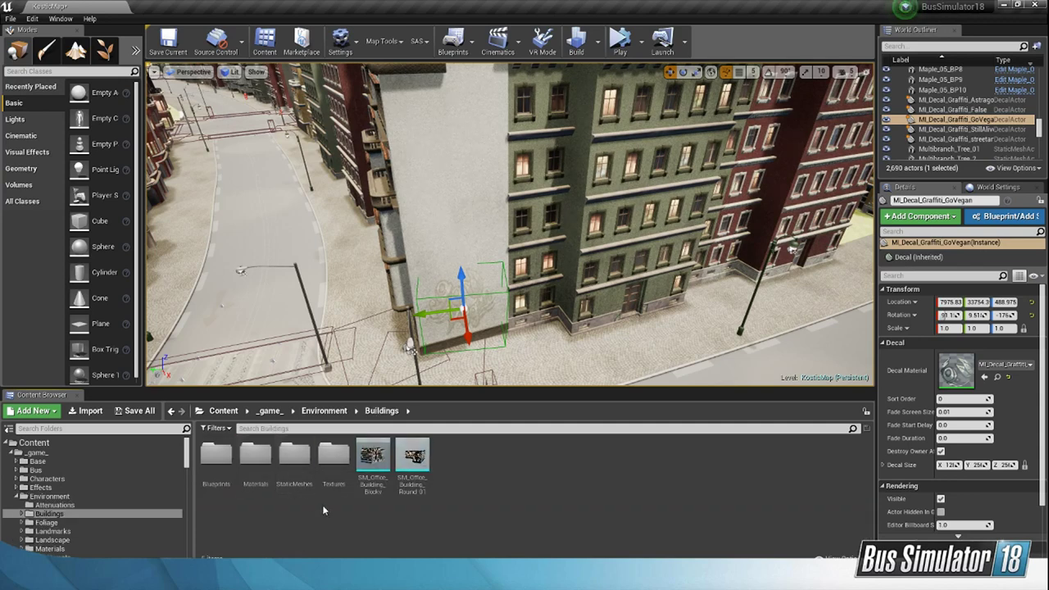
pyautogui.doubleClick(216, 457)
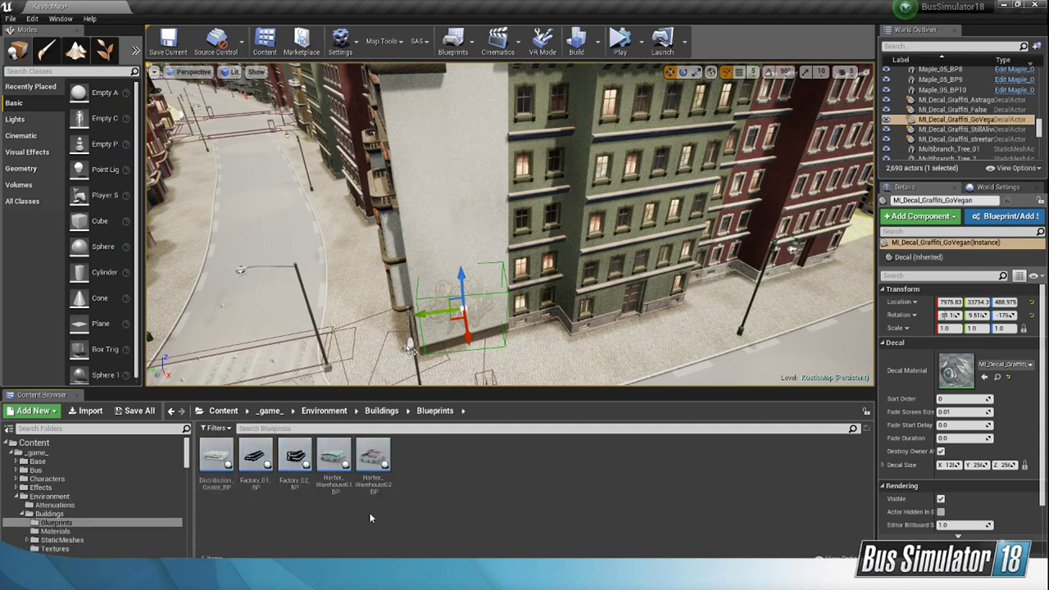
pyautogui.click(381, 410)
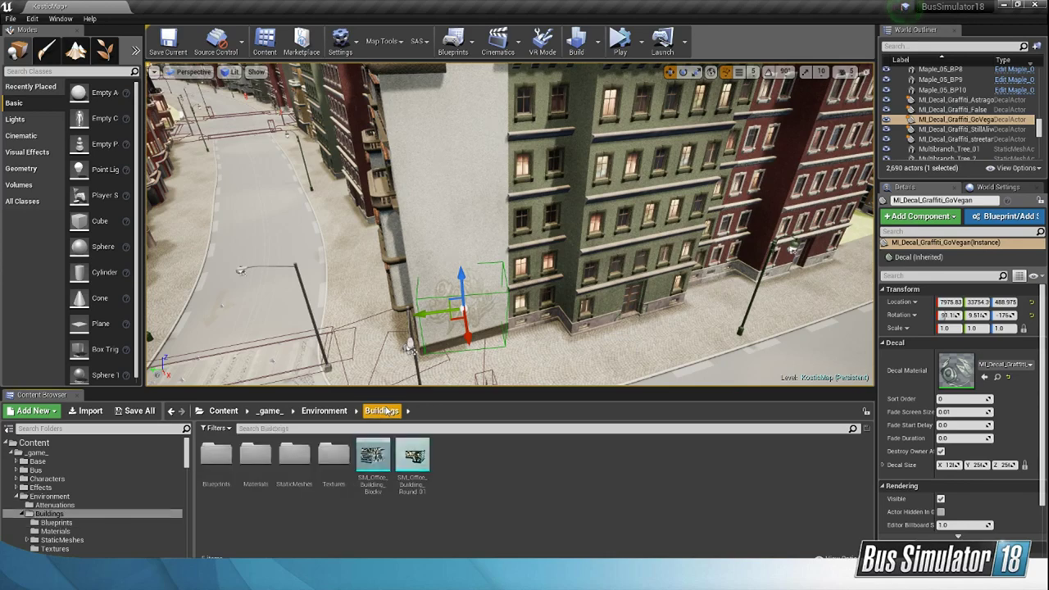
pyautogui.doubleClick(294, 455)
pyautogui.scroll(-3, 627, 492)
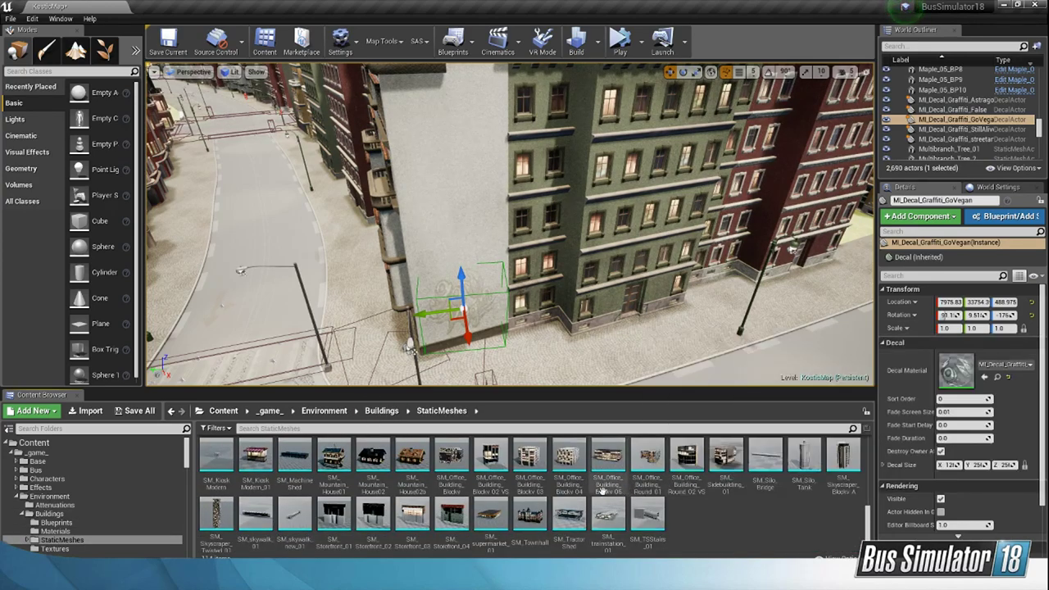
pyautogui.scroll(5, 245, 483)
pyautogui.doubleClick(217, 459)
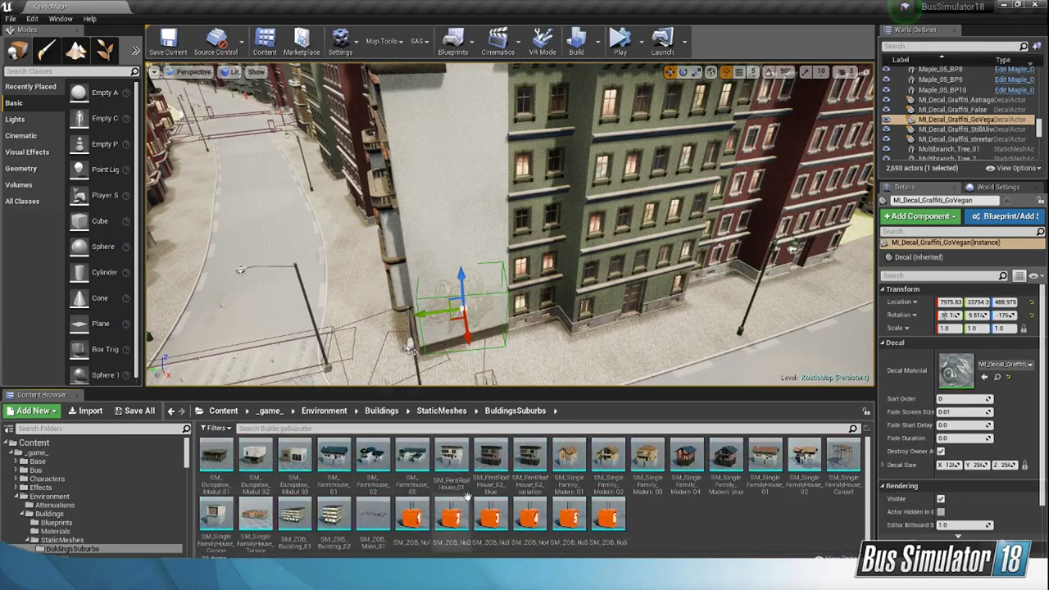
pyautogui.click(441, 410)
pyautogui.click(382, 411)
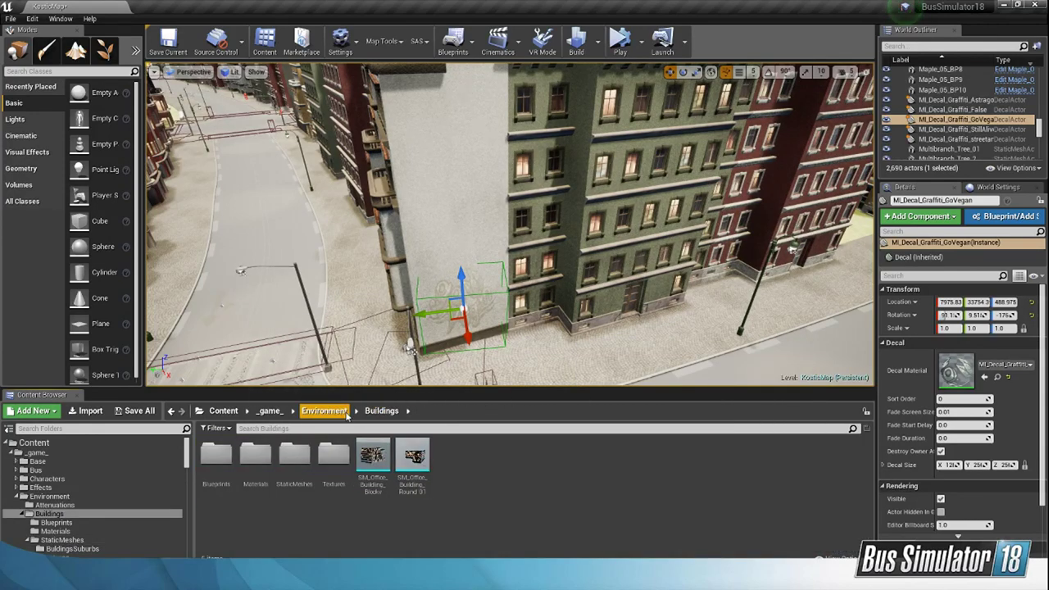
# Step: Examine the Conifer tree models in Environment/Foliage/Trees and return to the Environment folder
pyautogui.click(344, 411)
pyautogui.doubleClick(295, 457)
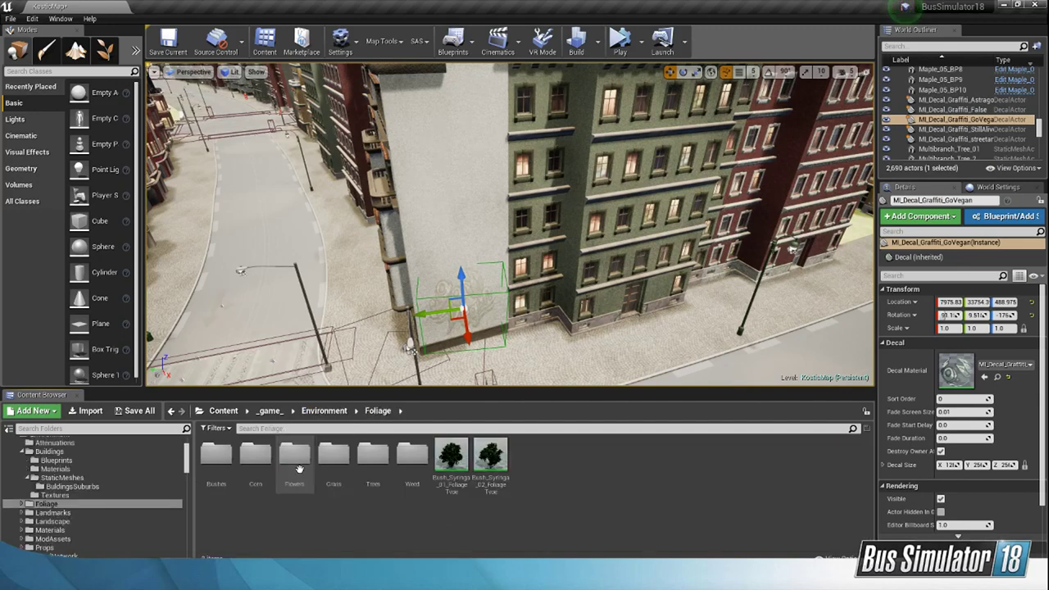
pyautogui.doubleClick(373, 457)
pyautogui.doubleClick(256, 457)
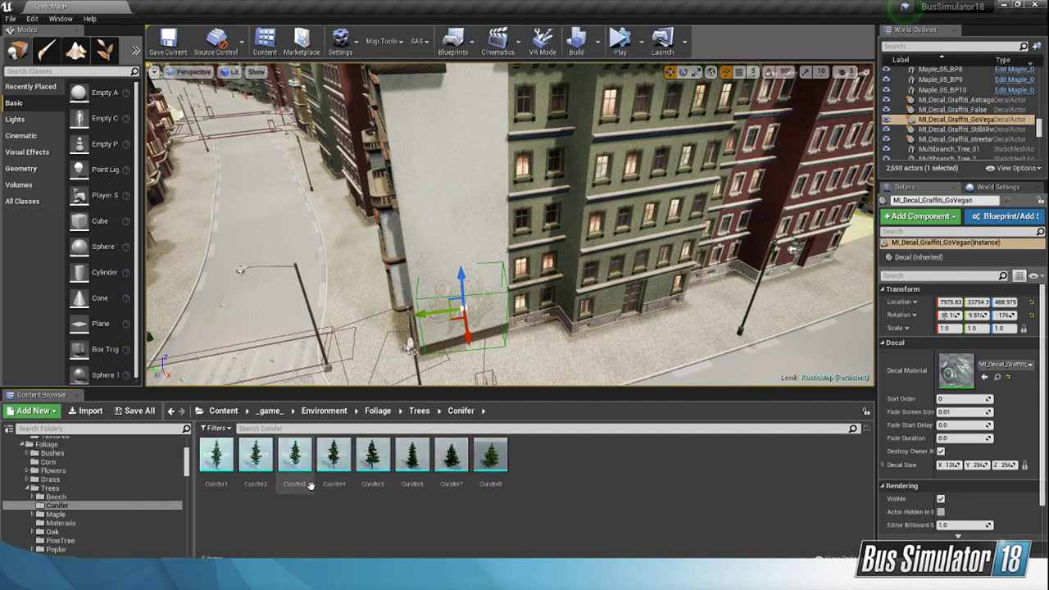
pyautogui.click(377, 410)
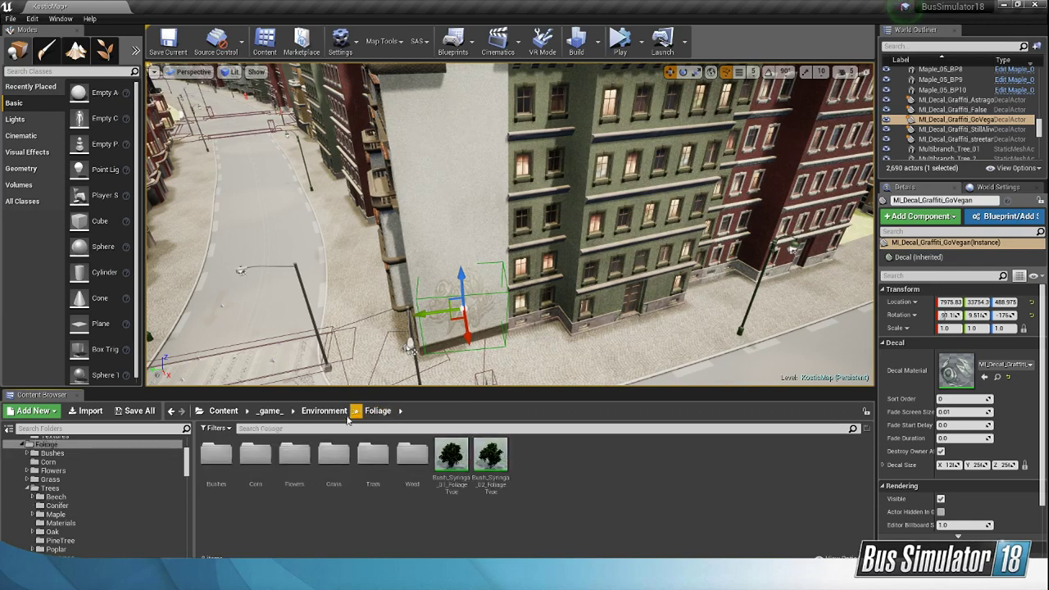
pyautogui.click(344, 412)
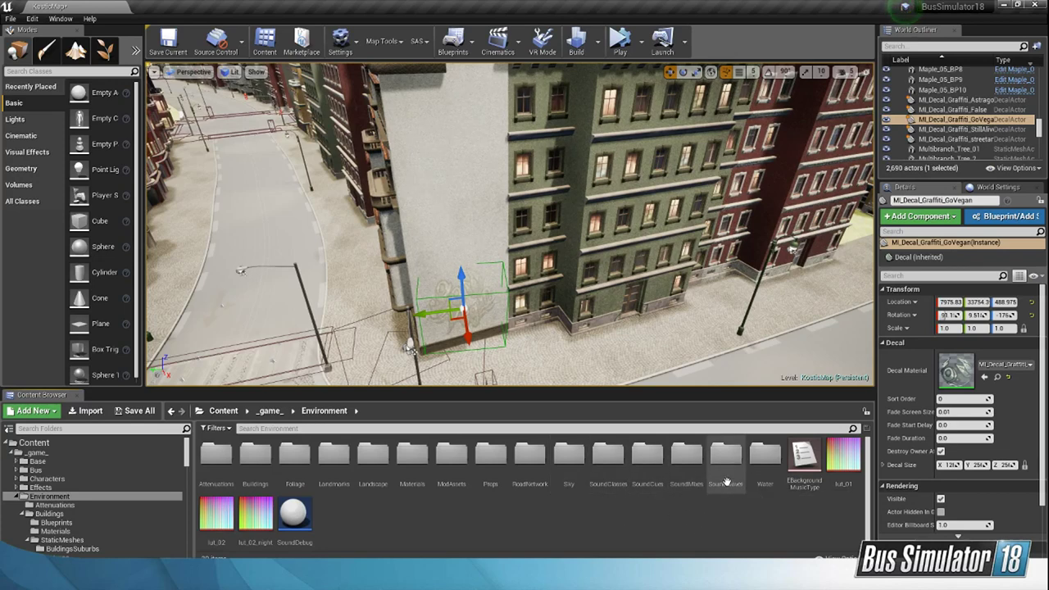
# Step: Examine the BusRadio music files in Environment/SoundWaves and return to the top-level Content folder
pyautogui.doubleClick(726, 480)
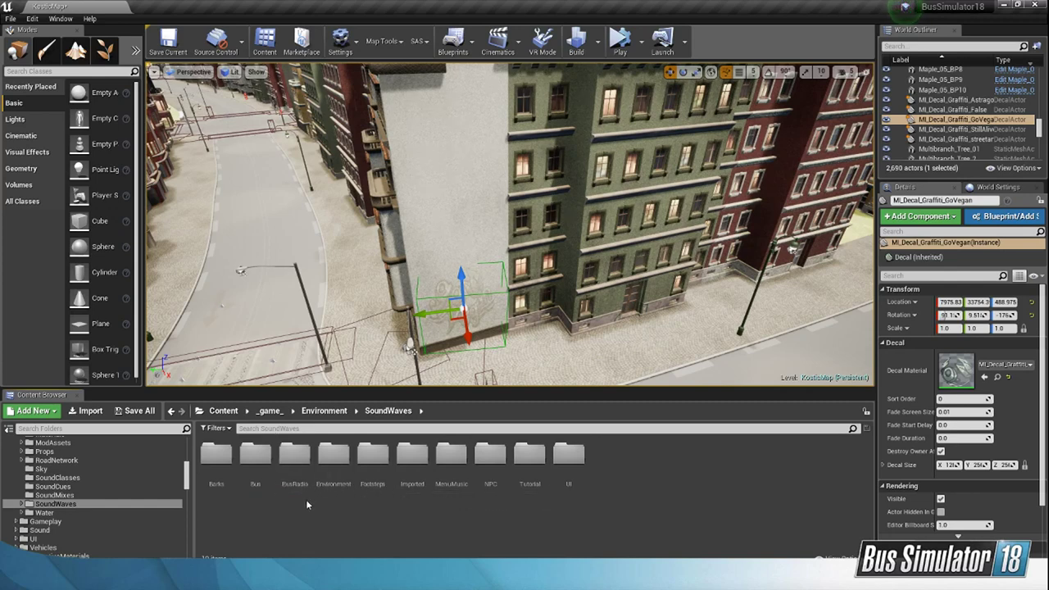
pyautogui.click(297, 455)
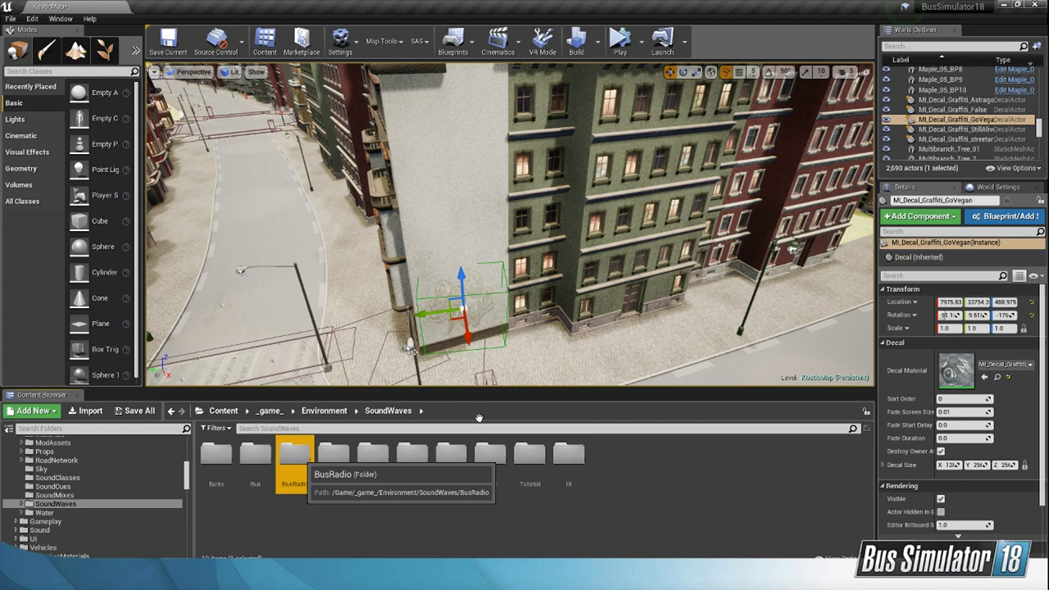
pyautogui.press('Return')
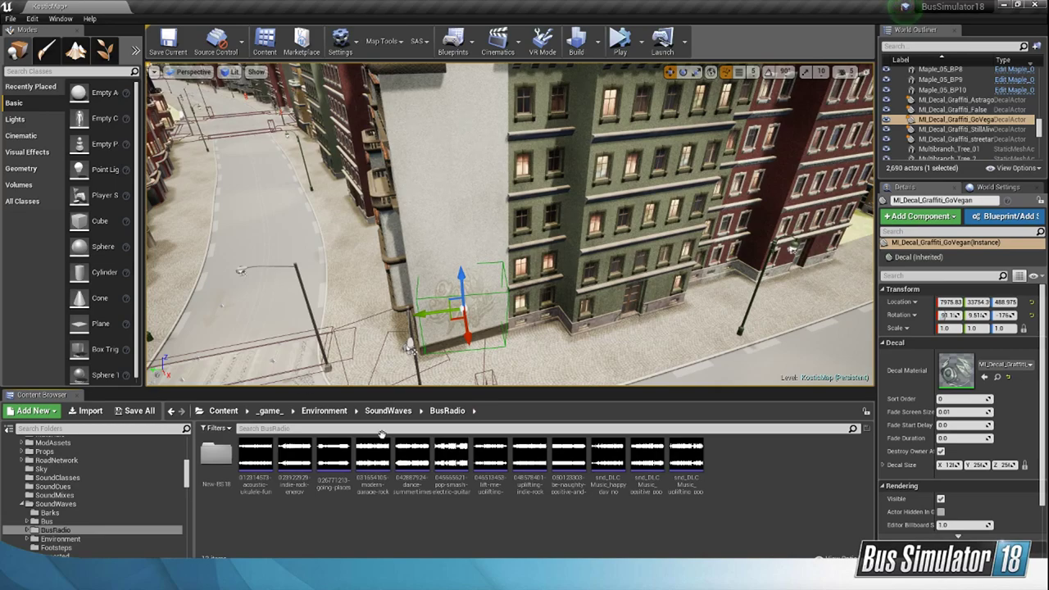
pyautogui.moveTo(380, 468)
pyautogui.moveTo(596, 308)
pyautogui.mouseDown(button='right')
pyautogui.moveTo(629, 297)
pyautogui.moveTo(655, 245)
pyautogui.moveTo(573, 361)
pyautogui.moveTo(517, 368)
pyautogui.moveTo(605, 309)
pyautogui.mouseUp(button='right')
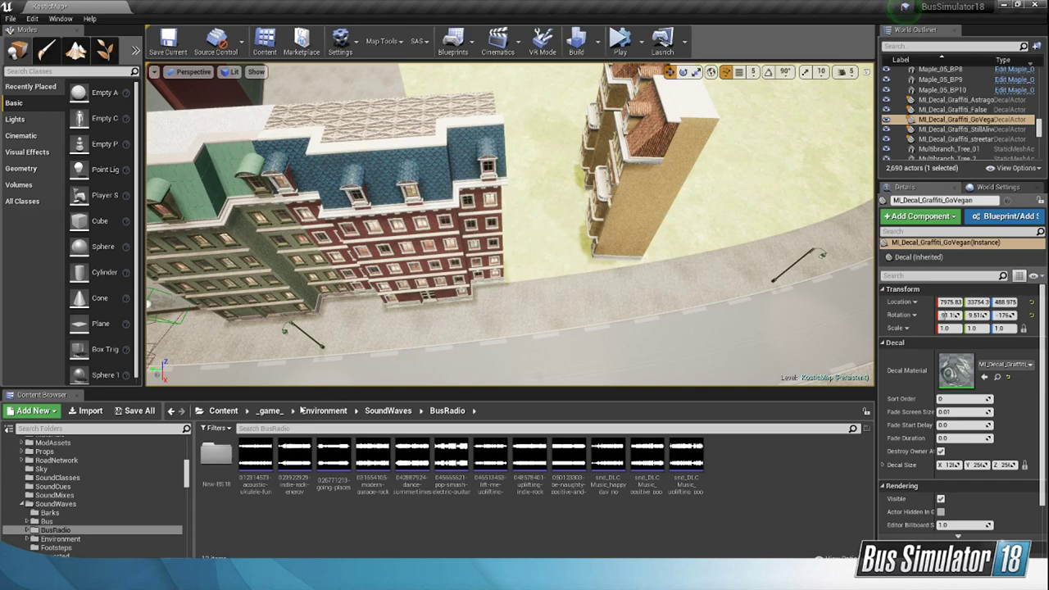
pyautogui.click(270, 411)
pyautogui.click(224, 411)
# Step: Rotate the free-standing yellow building (SM_ArtNouveau_SideExtrude_v9) about its vertical axis to about -98°
pyautogui.moveTo(567, 255); pyautogui.dragTo(638, 218, button='right')
pyautogui.click(619, 218)
pyautogui.click(683, 72)
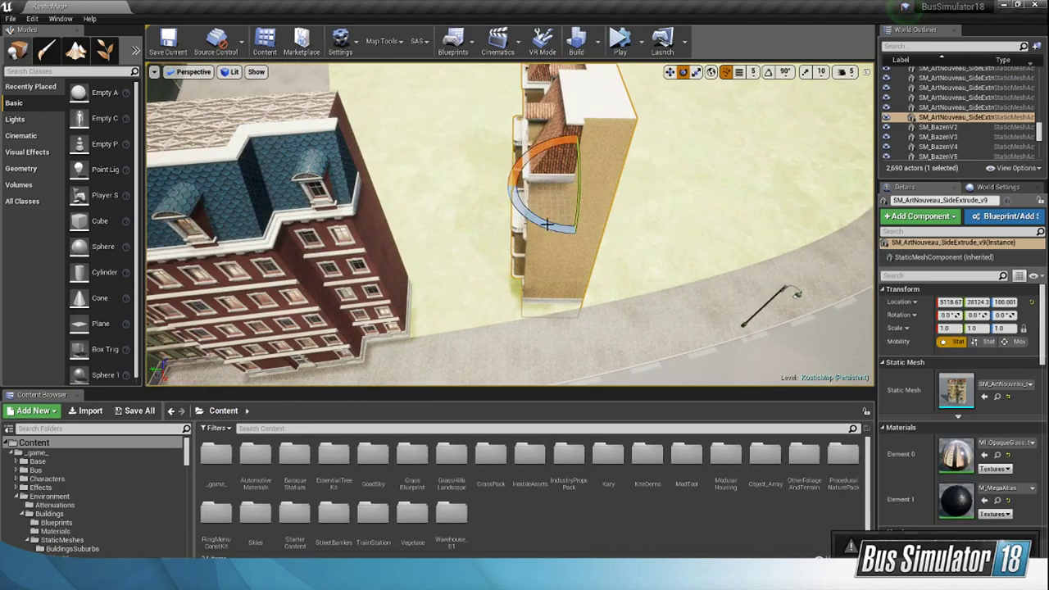
pyautogui.moveTo(547, 224); pyautogui.dragTo(666, 82)
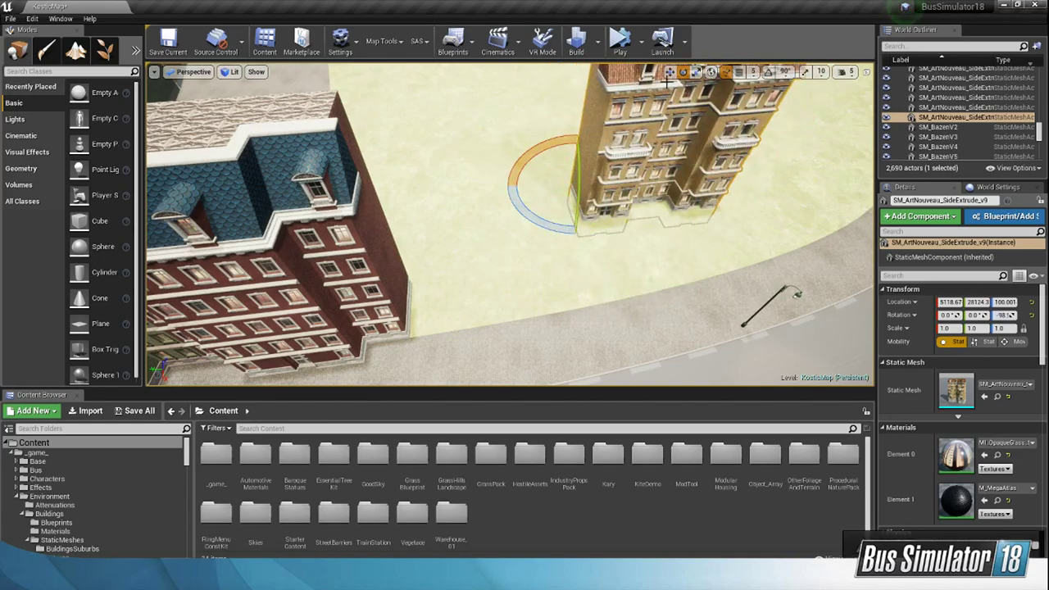
# Step: Move the yellow building against the end of the red building, to about X 6697, Y 30033, Z 99
pyautogui.click(670, 72)
pyautogui.moveTo(559, 195); pyautogui.dragTo(421, 288)
pyautogui.moveTo(421, 289); pyautogui.dragTo(352, 303, button='right')
pyautogui.press('w')
pyautogui.moveTo(492, 256); pyautogui.dragTo(464, 224)
pyautogui.press('w')
pyautogui.moveTo(464, 224); pyautogui.dragTo(526, 244, button='right')
pyautogui.press('s')
pyautogui.press('s')
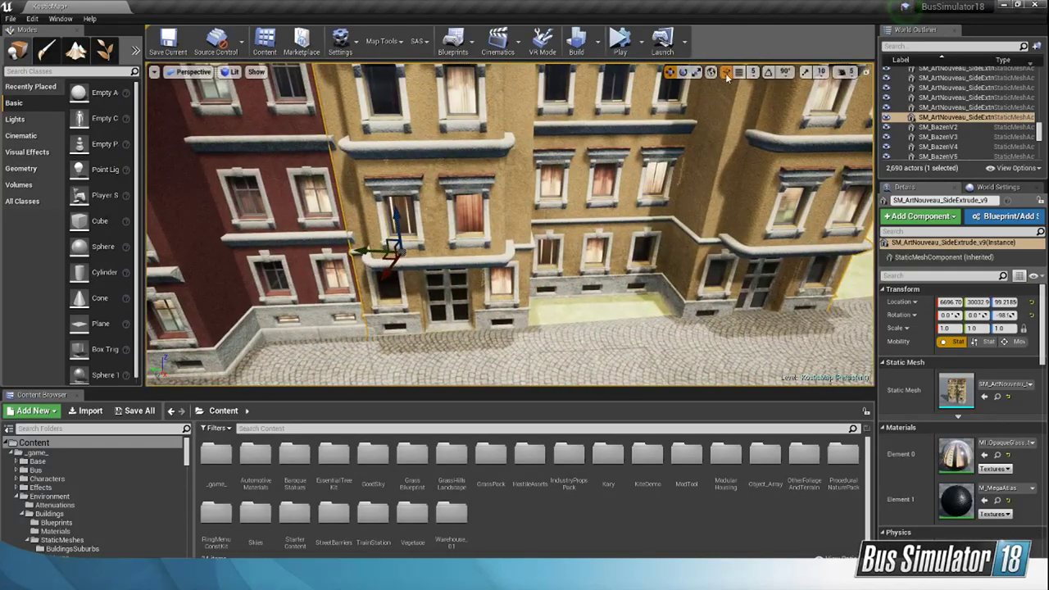
# Step: Fine-tune the yellow building's vertical rotation to about -101° and shift it flush with the red facade at about X 6702, Y 30053
pyautogui.click(684, 75)
pyautogui.moveTo(426, 281)
pyautogui.mouseDown()
pyautogui.moveTo(447, 282)
pyautogui.moveTo(420, 283)
pyautogui.mouseUp()
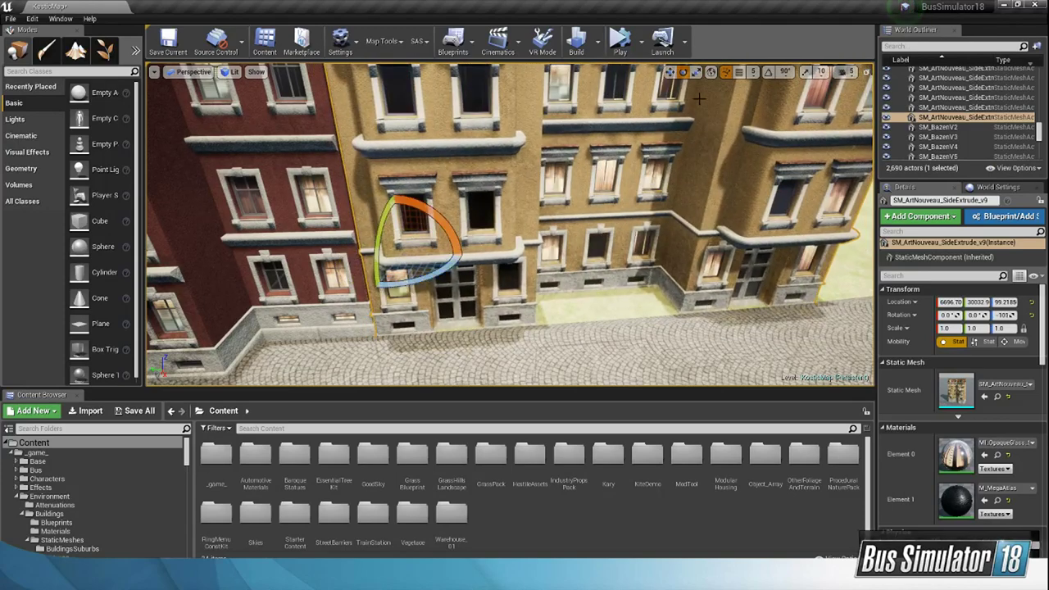
pyautogui.click(670, 72)
pyautogui.moveTo(573, 196); pyautogui.dragTo(524, 201, button='right')
pyautogui.moveTo(455, 264); pyautogui.dragTo(451, 269, button='right')
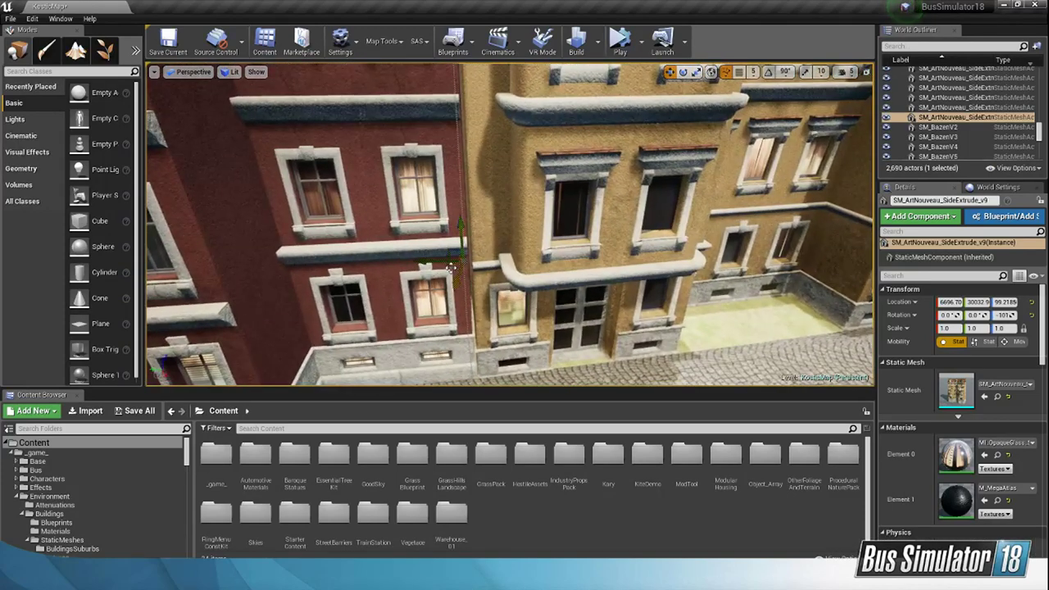
pyautogui.moveTo(449, 268); pyautogui.dragTo(445, 270)
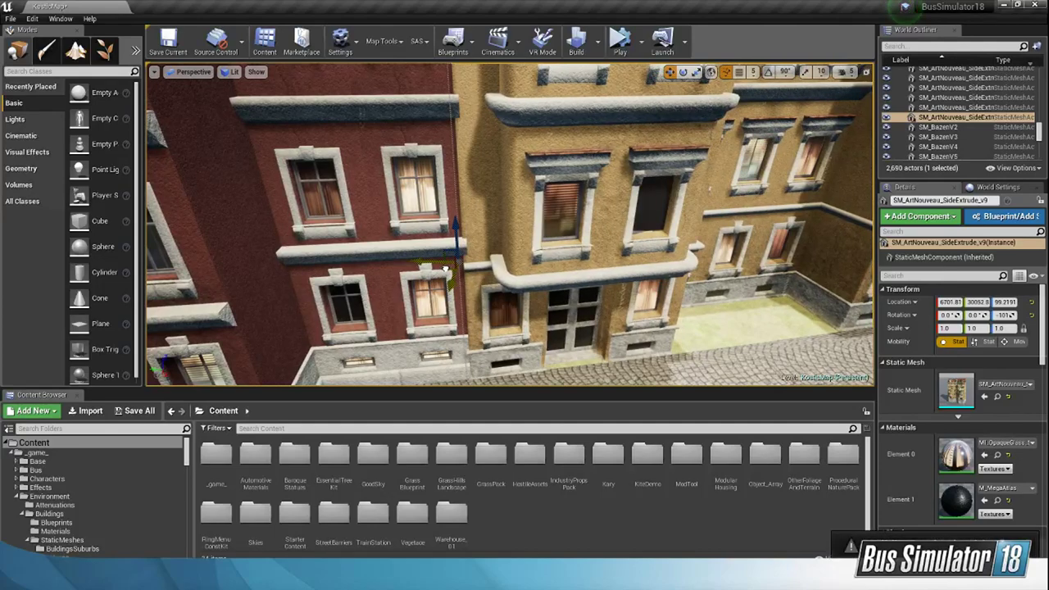
# Step: Raise the yellow building beside the red facade to about Z 146 and shift it to about X 6693, Y 30055
pyautogui.moveTo(455, 226); pyautogui.dragTo(456, 220)
pyautogui.moveTo(551, 258); pyautogui.dragTo(468, 205, button='right')
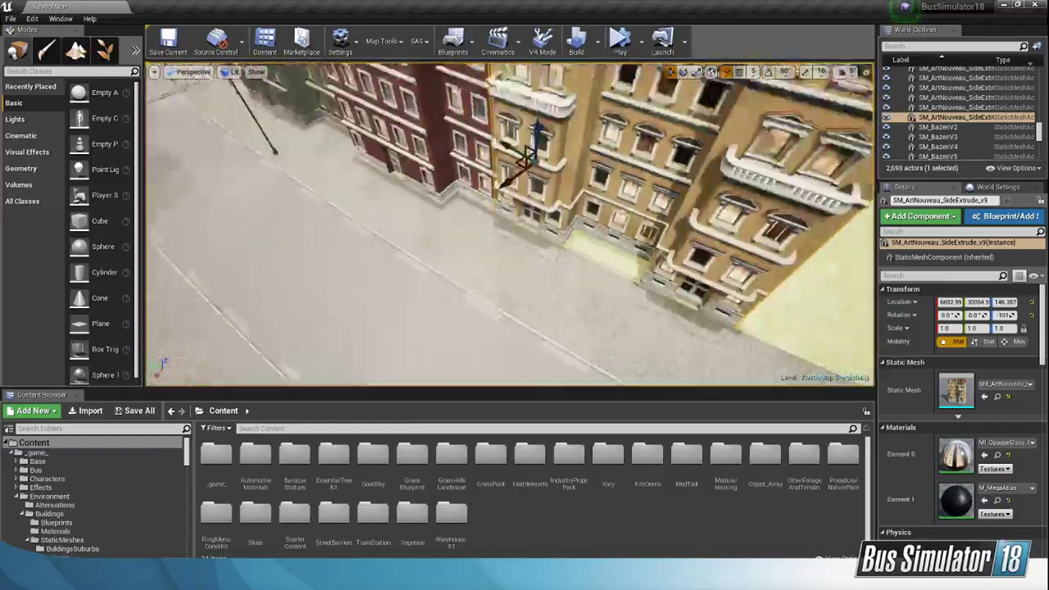
pyautogui.moveTo(355, 237); pyautogui.dragTo(348, 243, button='right')
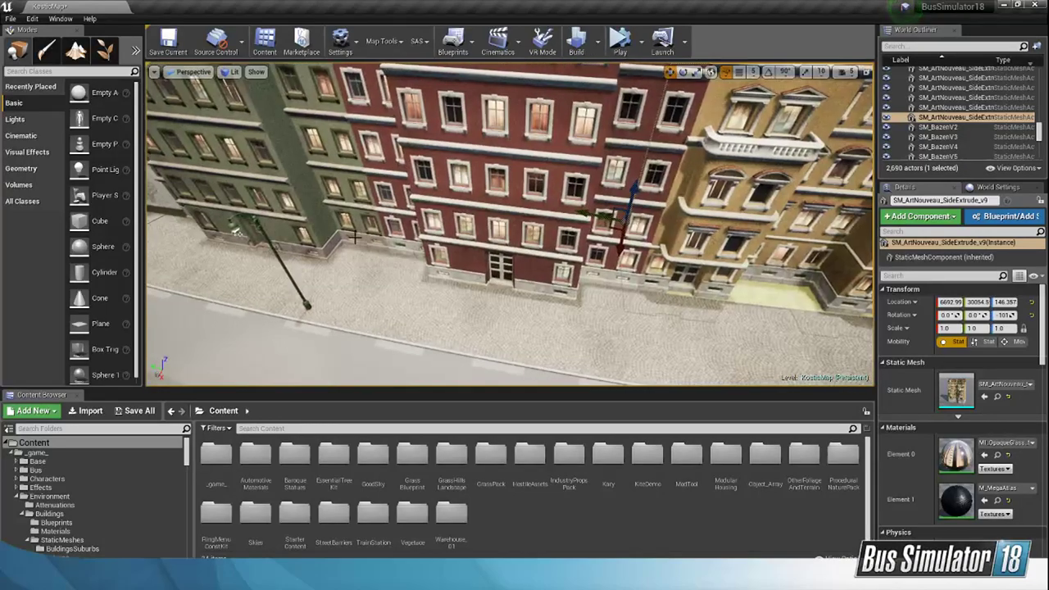
pyautogui.moveTo(727, 304); pyautogui.dragTo(836, 327, button='right')
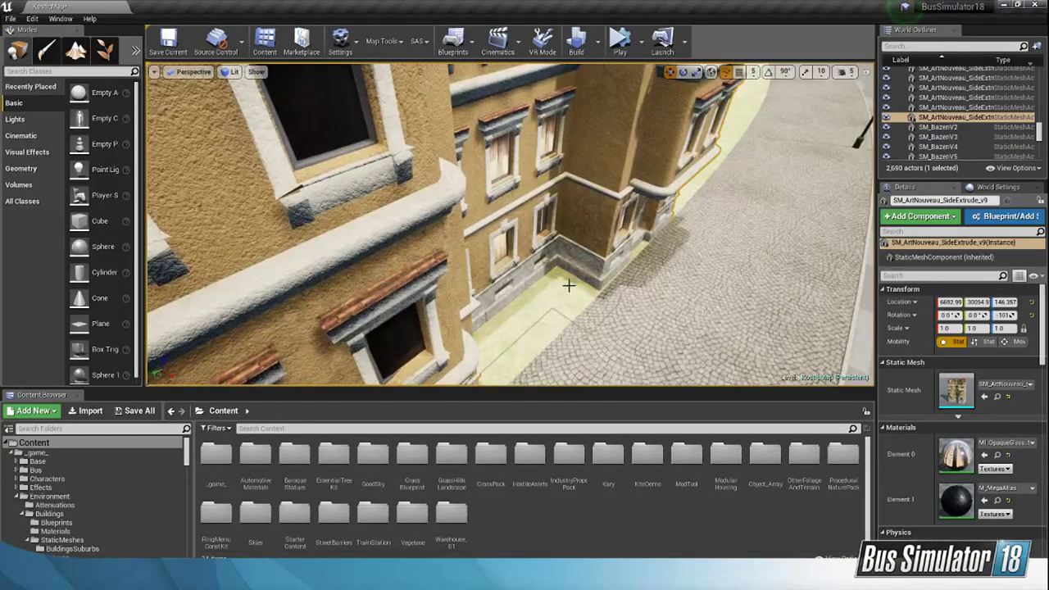
pyautogui.moveTo(649, 312); pyautogui.dragTo(688, 313, button='right')
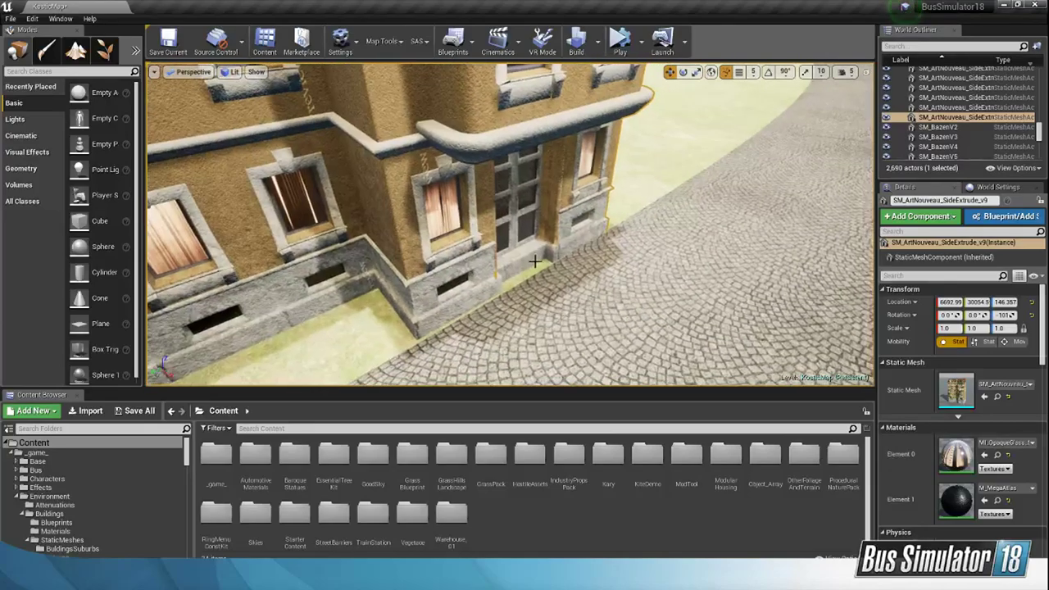
# Step: Duplicate the sidewalk plane behind the red buildings (Plane40) and move the copy under the yellow buildings, to about X 5382, Y 29862
pyautogui.moveTo(456, 301); pyautogui.dragTo(346, 300, button='right')
pyautogui.click(491, 230)
pyautogui.moveTo(492, 230); pyautogui.dragTo(433, 273, button='right')
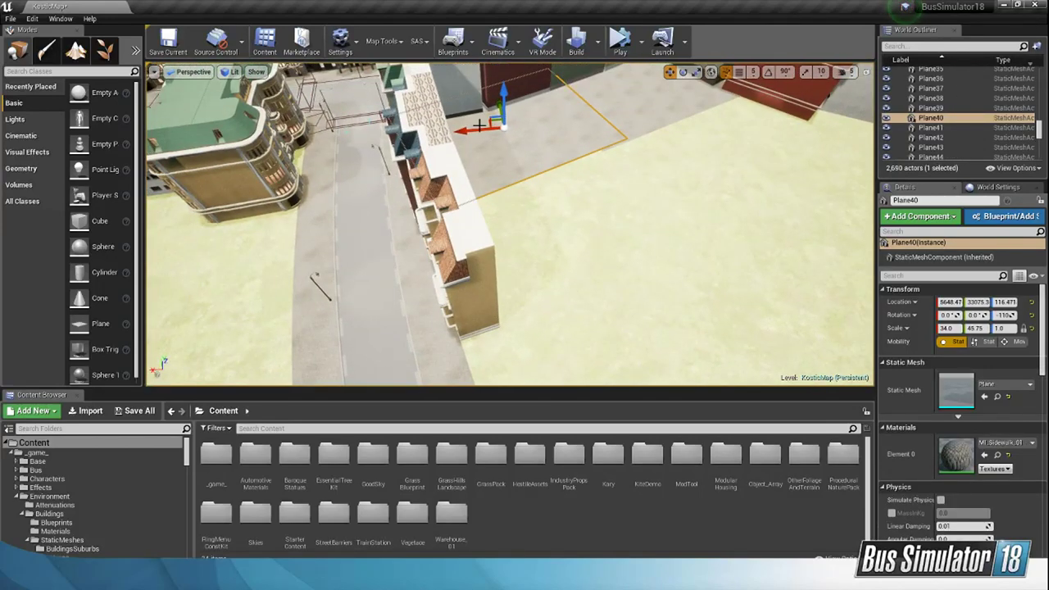
pyautogui.keyDown('alt'); pyautogui.moveTo(479, 125); pyautogui.dragTo(494, 243); pyautogui.keyUp('alt')
# Step: Rotate the copied sidewalk plane to about -99° about its vertical axis and raise it to about Z 144, level with the building bases
pyautogui.press('e')
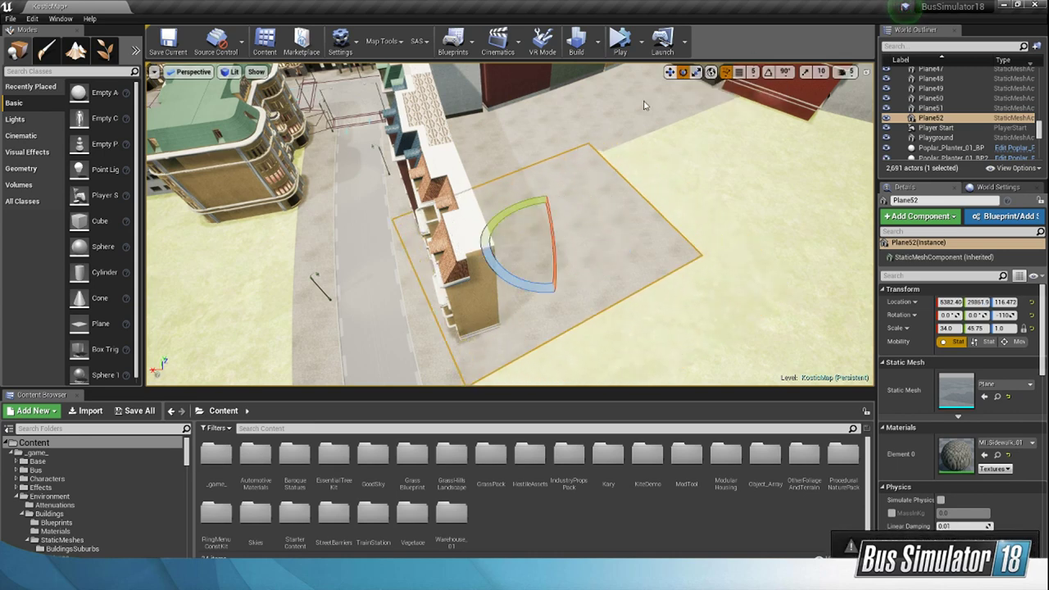
pyautogui.moveTo(505, 280); pyautogui.dragTo(506, 284)
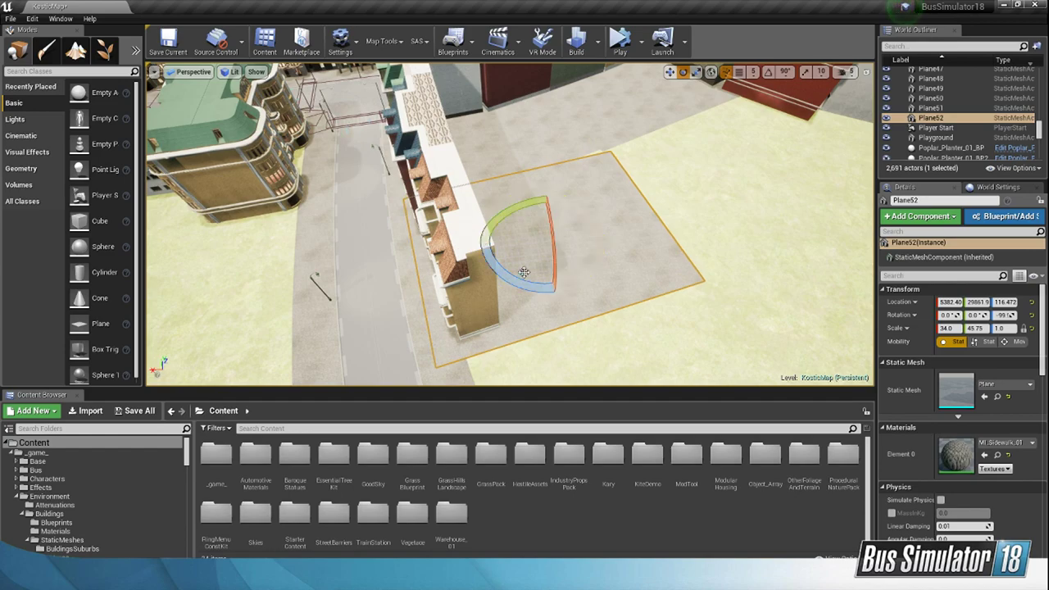
pyautogui.moveTo(524, 272); pyautogui.dragTo(662, 262, button='right')
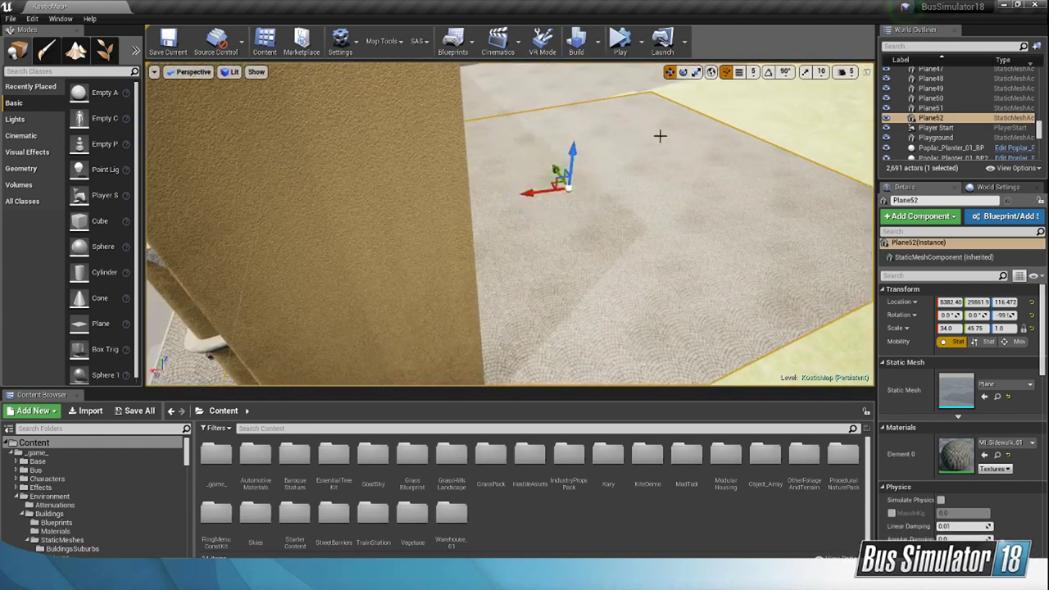
pyautogui.moveTo(659, 135); pyautogui.dragTo(566, 147, button='right')
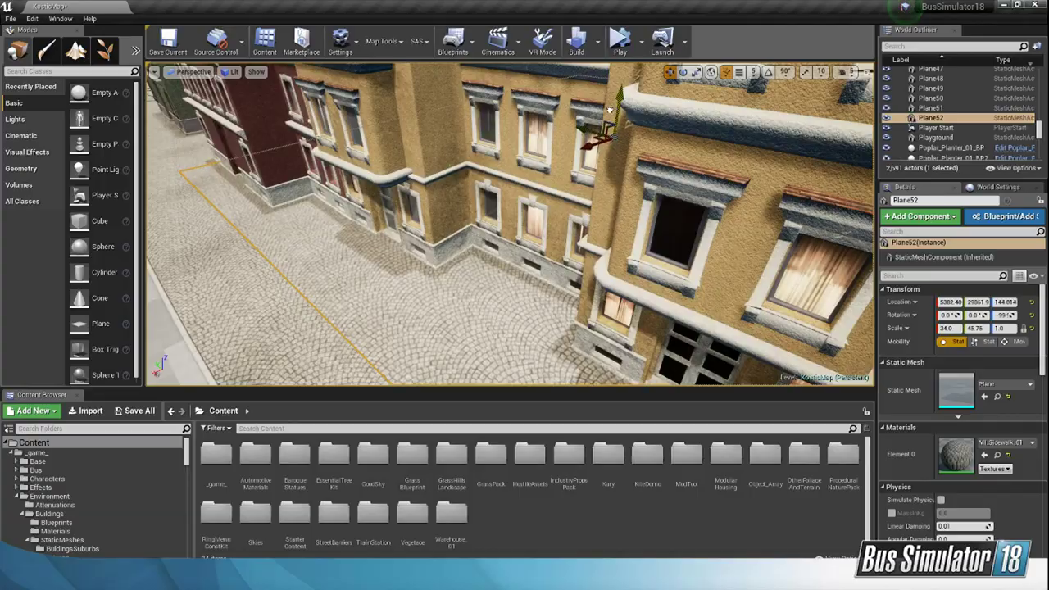
pyautogui.moveTo(566, 148); pyautogui.dragTo(508, 156, button='right')
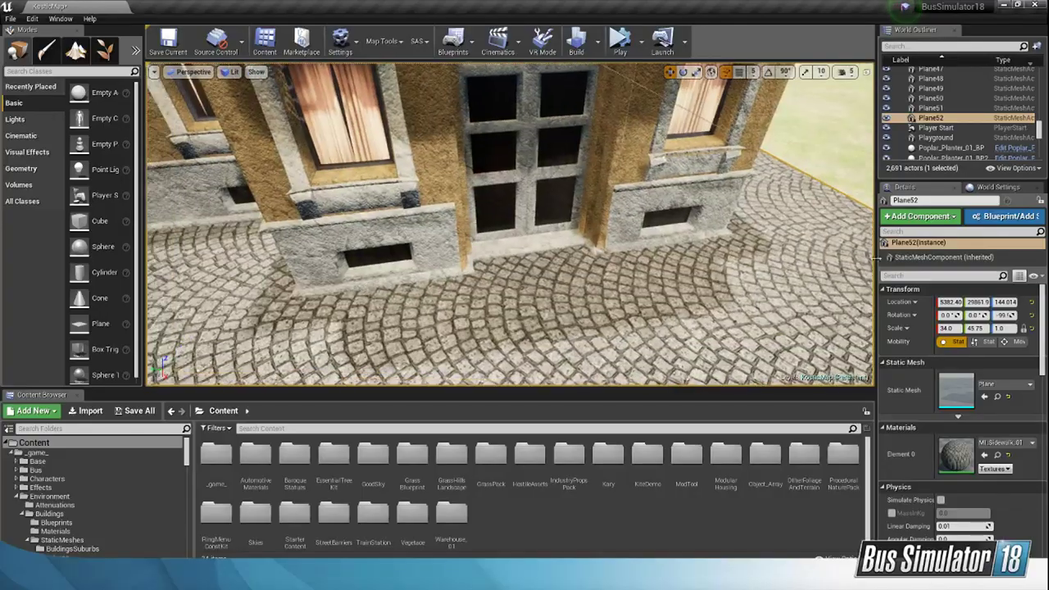
pyautogui.scroll(-1, 901, 287)
# Step: Examine the extended Art Nouveau row, its new pavement and the surrounding curved street from above
pyautogui.moveTo(787, 254); pyautogui.dragTo(869, 205, button='right')
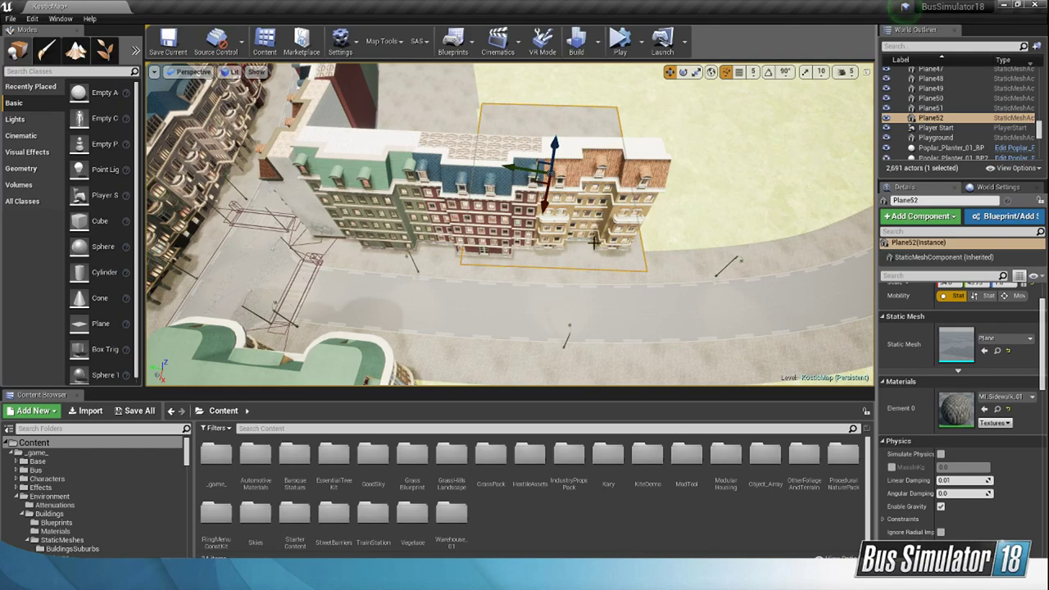
pyautogui.press('w')
pyautogui.moveTo(509, 224); pyautogui.dragTo(594, 249, button='right')
pyautogui.press('s')
pyautogui.press('w')
pyautogui.press('s')
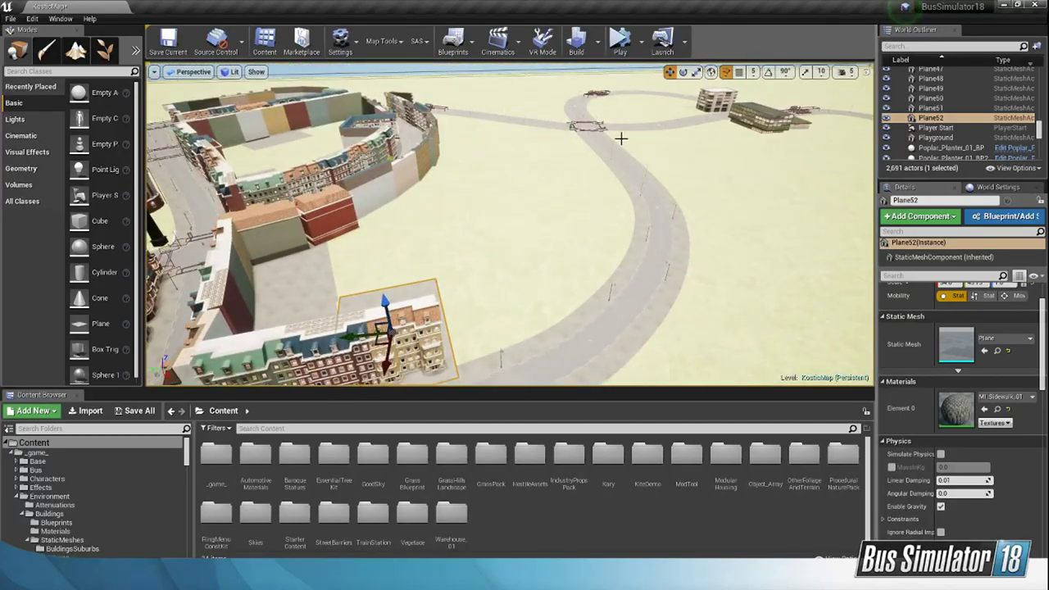
pyautogui.press('w')
pyautogui.moveTo(607, 219); pyautogui.dragTo(545, 201, button='right')
pyautogui.press('s')
pyautogui.press('w')
pyautogui.press('s')
# Step: Save the current level and open the KosMapT Content folder
pyautogui.click(168, 41)
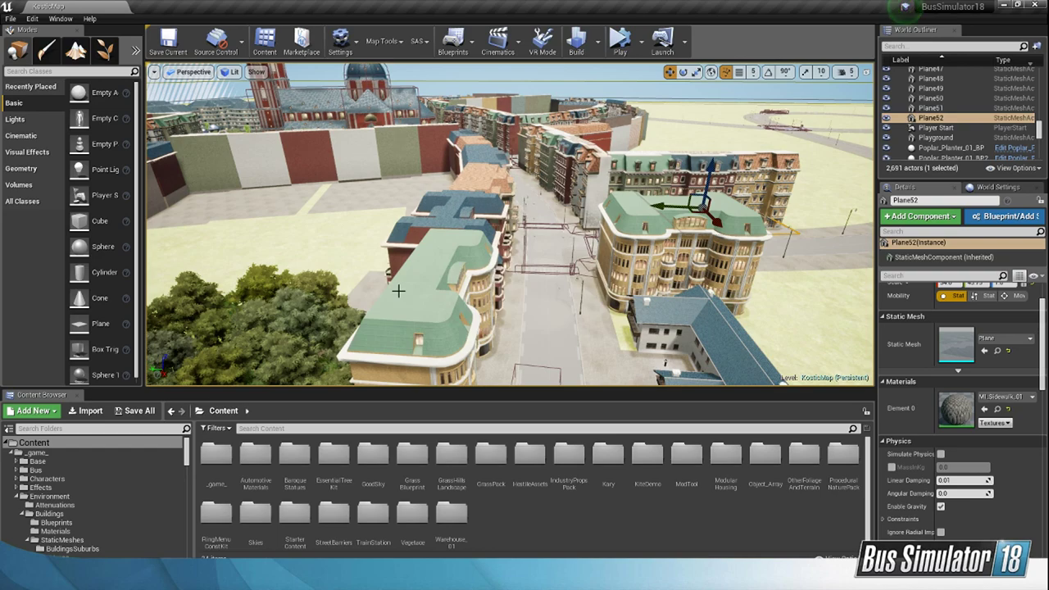
pyautogui.moveTo(398, 291); pyautogui.dragTo(991, 257, button='right')
pyautogui.scroll(-6, 102, 485)
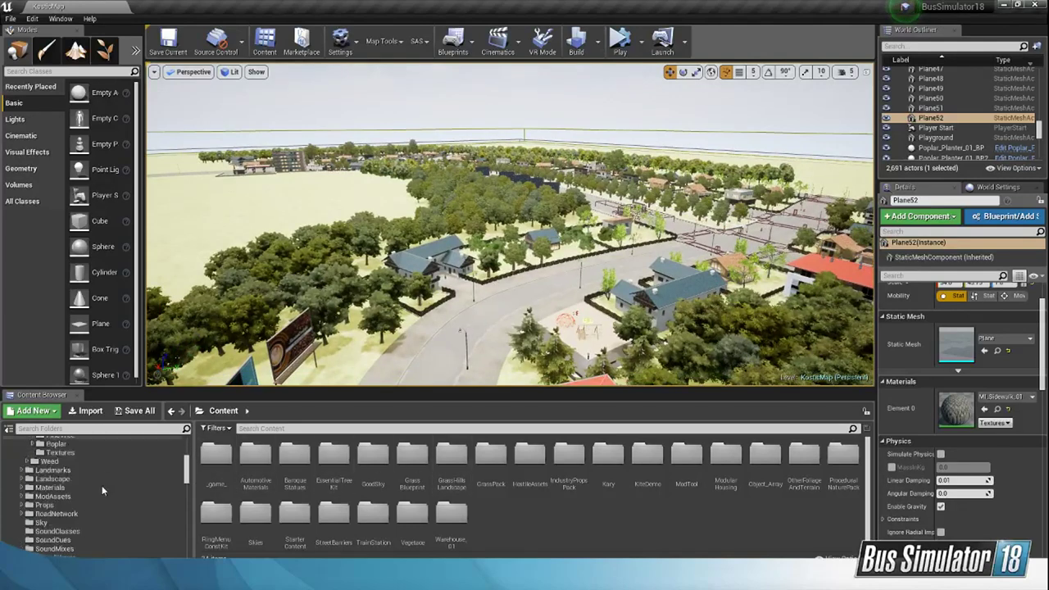
pyautogui.scroll(-15, 101, 492)
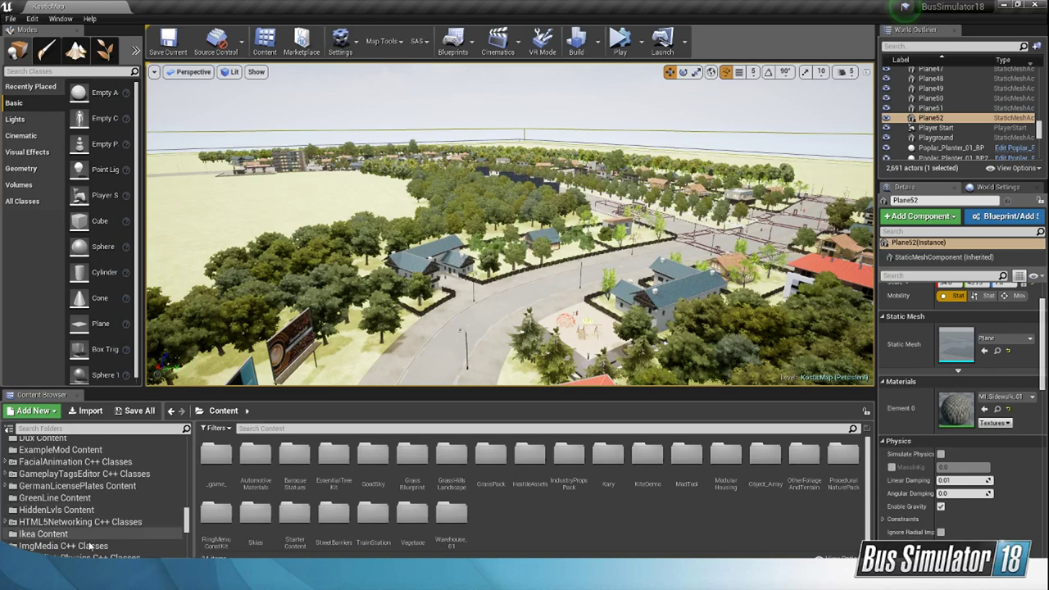
pyautogui.scroll(-3, 83, 536)
pyautogui.click(74, 529)
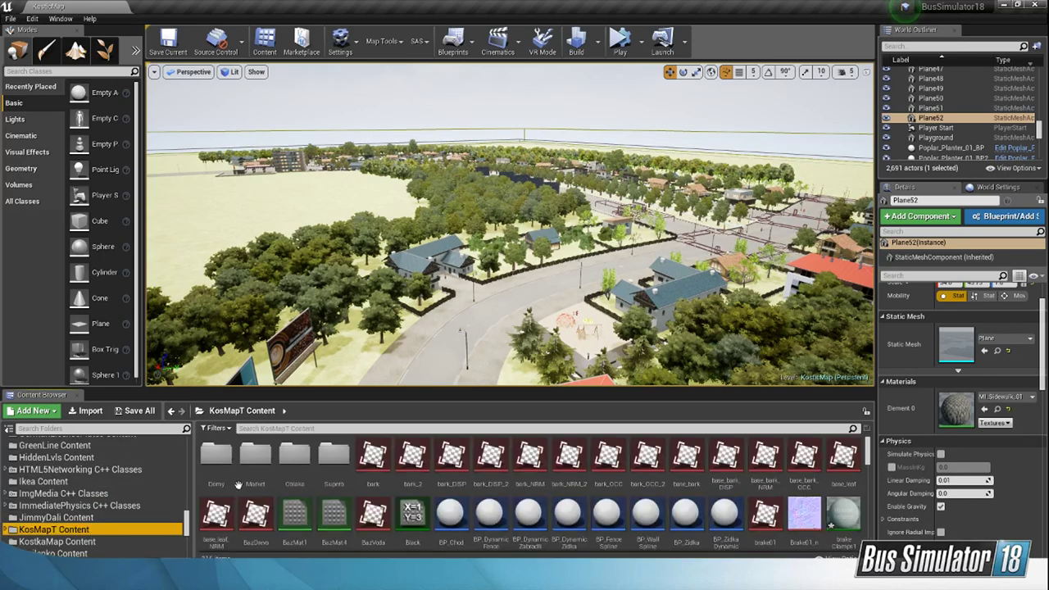
# Step: Find the ModInfo asset in KosMapT Content, review its mod name and Map Names settings, and close it
pyautogui.scroll(-5, 439, 512)
pyautogui.scroll(-8, 439, 512)
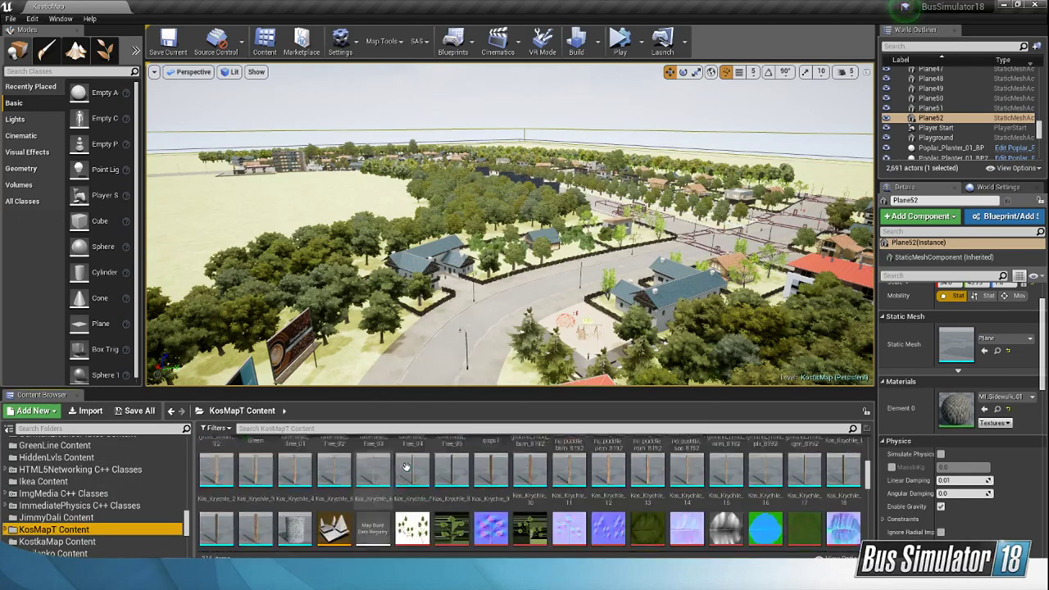
pyautogui.scroll(-8, 611, 483)
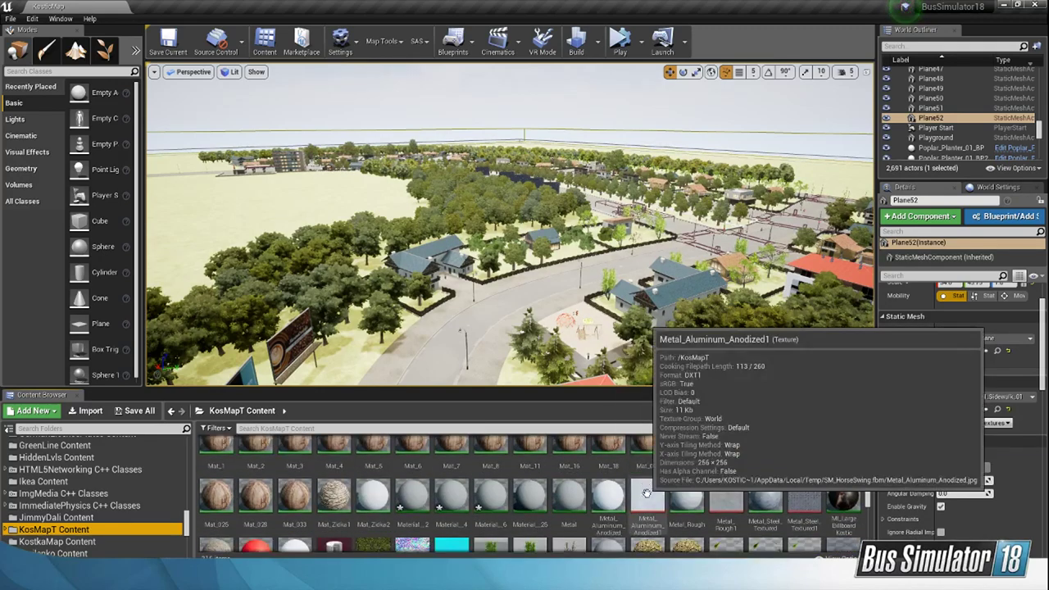
pyautogui.doubleClick(334, 519)
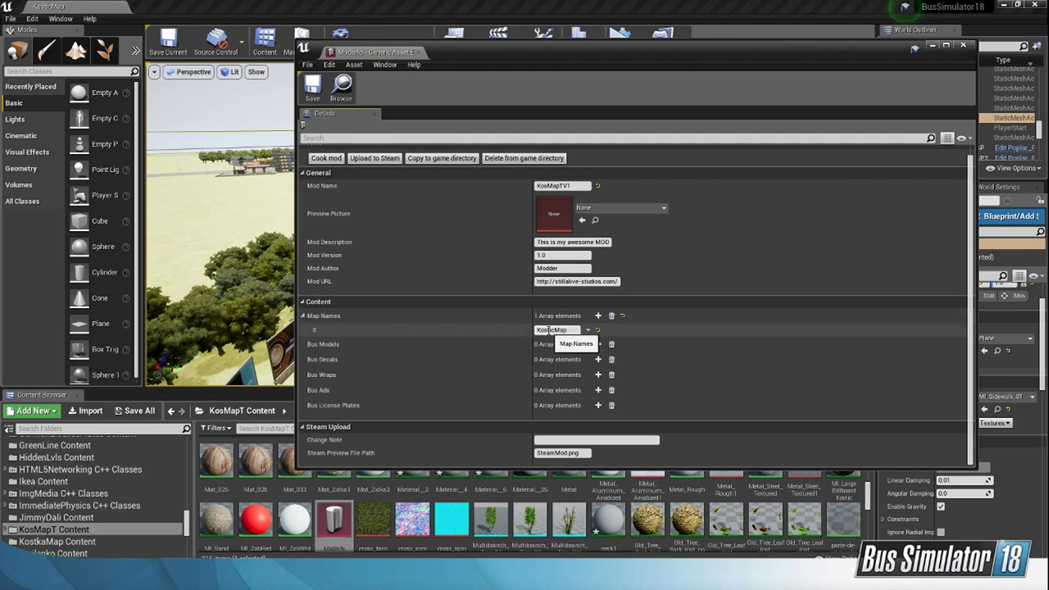
pyautogui.click(963, 47)
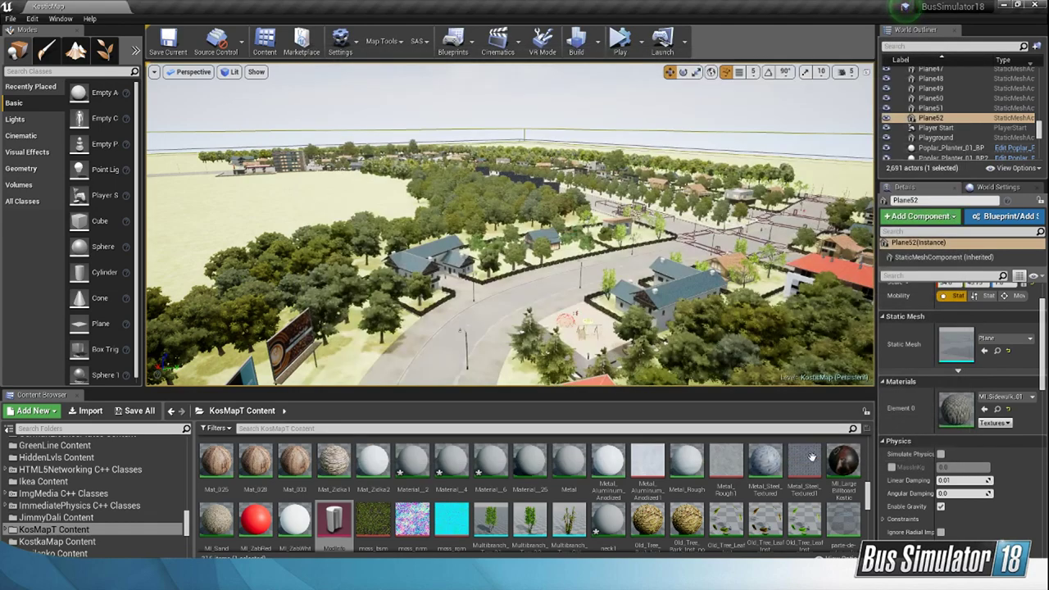
# Step: Locate the BusStopGroupKosticMap data table in KosMapT Content, review its bus stop rows, and close it
pyautogui.scroll(-10, 867, 535)
pyautogui.scroll(5, 867, 532)
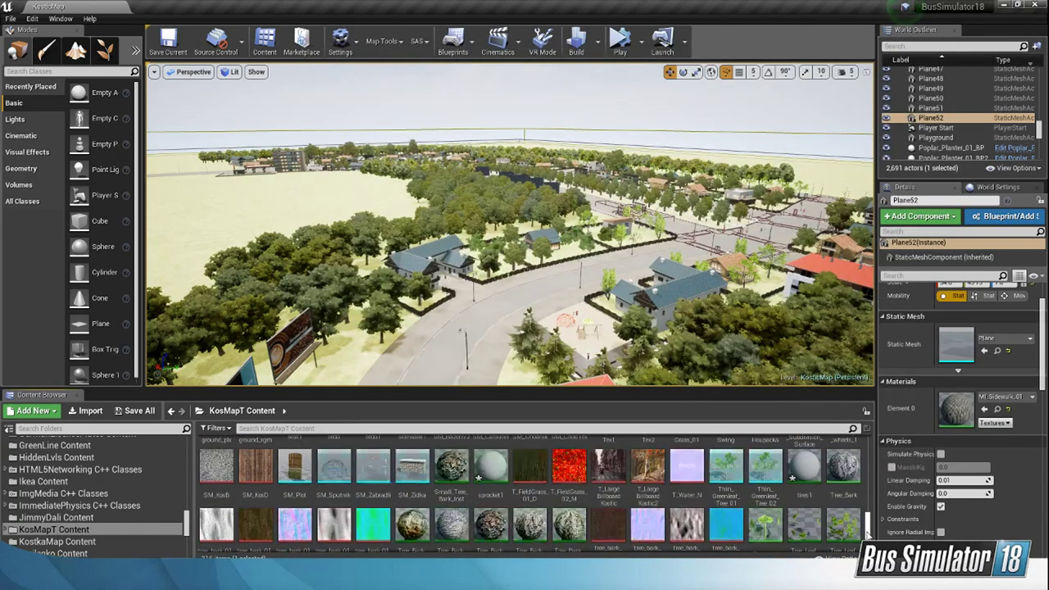
pyautogui.scroll(6, 867, 524)
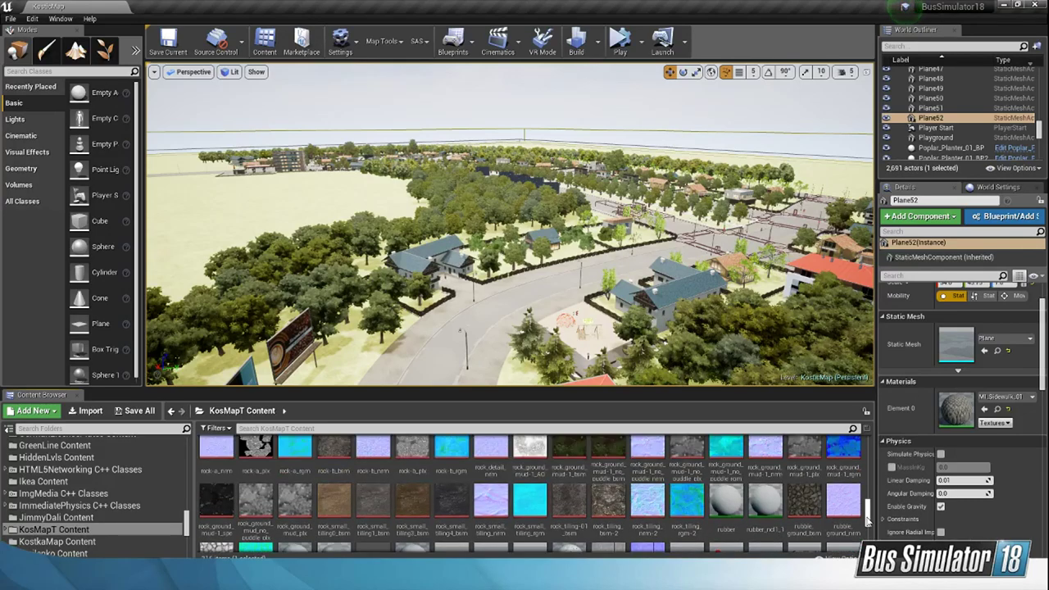
pyautogui.scroll(-4, 840, 451)
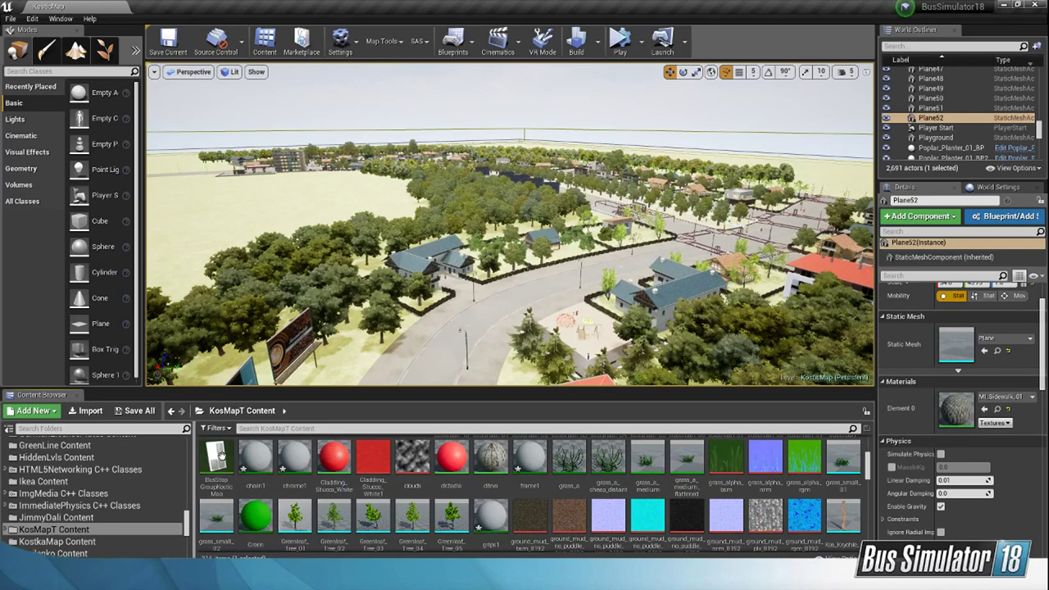
pyautogui.doubleClick(217, 457)
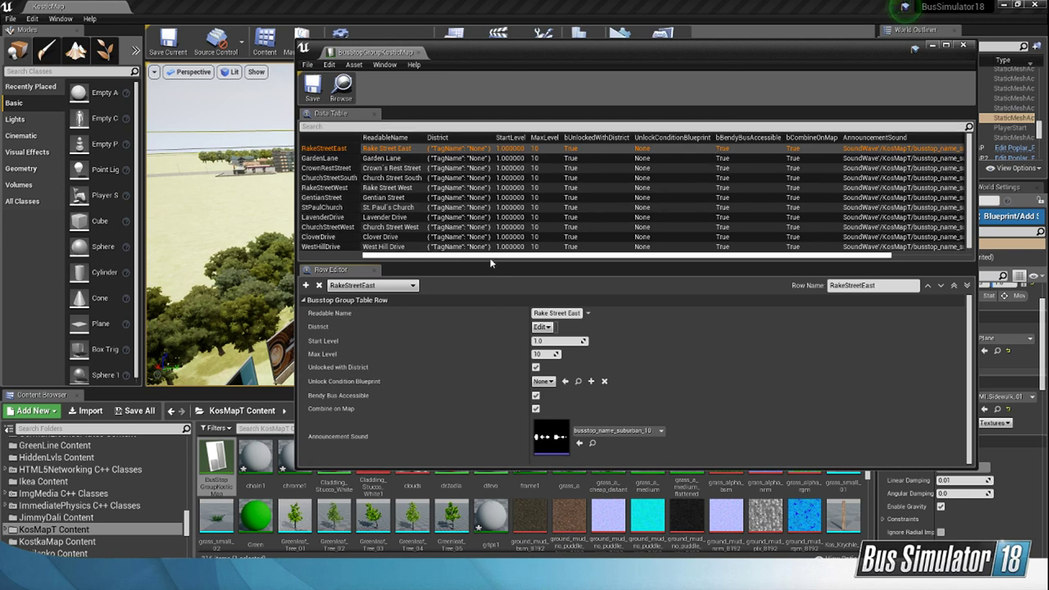
pyautogui.click(963, 46)
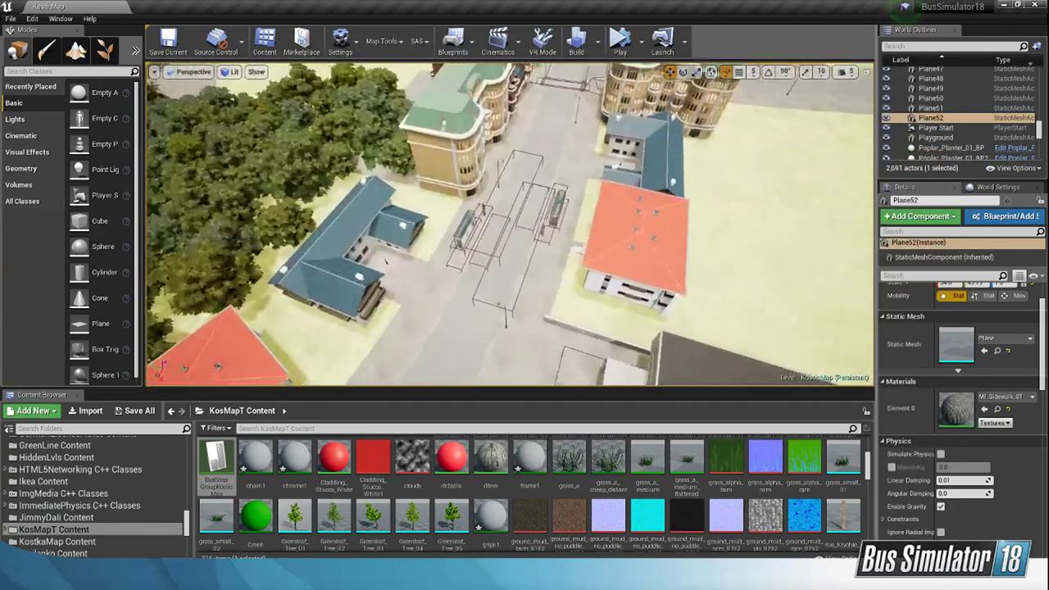
# Step: Select the bus stop in front of the red-roofed building and compare its Row Name setting with the BusStopGroupKosticMap table
pyautogui.click(572, 214)
pyautogui.moveTo(572, 214)
pyautogui.mouseDown(button='right')
pyautogui.moveTo(676, 195)
pyautogui.moveTo(571, 218)
pyautogui.mouseUp(button='right')
pyautogui.press('w')
pyautogui.press('s')
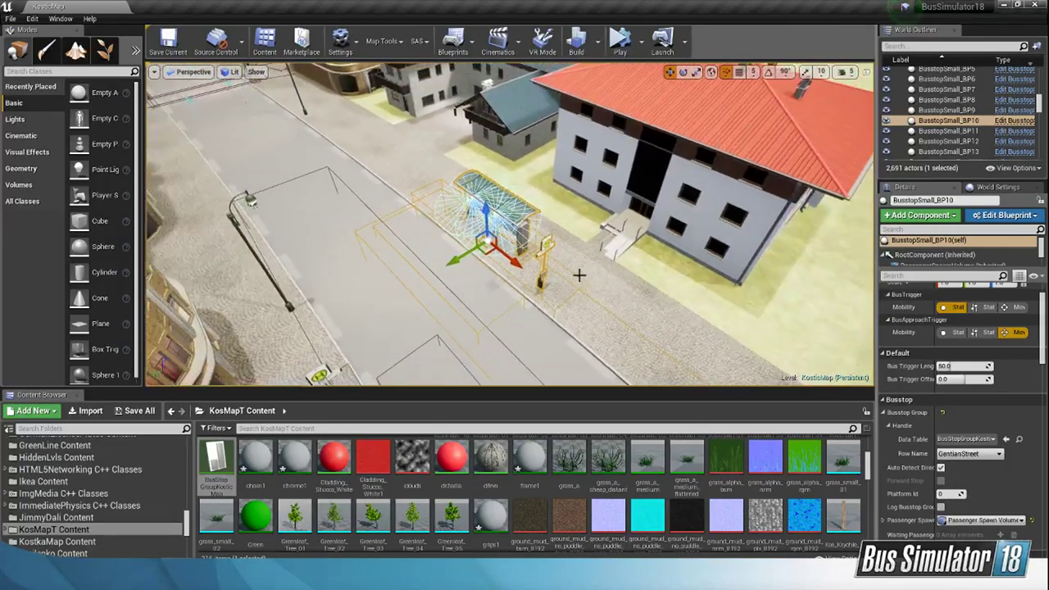
pyautogui.moveTo(501, 250); pyautogui.dragTo(535, 239, button='right')
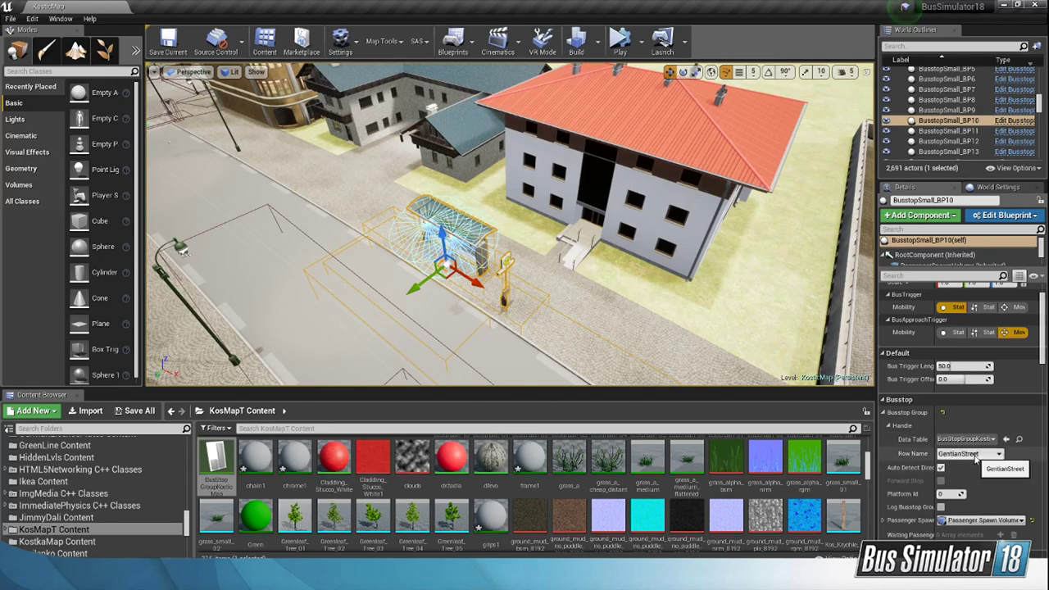
pyautogui.doubleClick(221, 463)
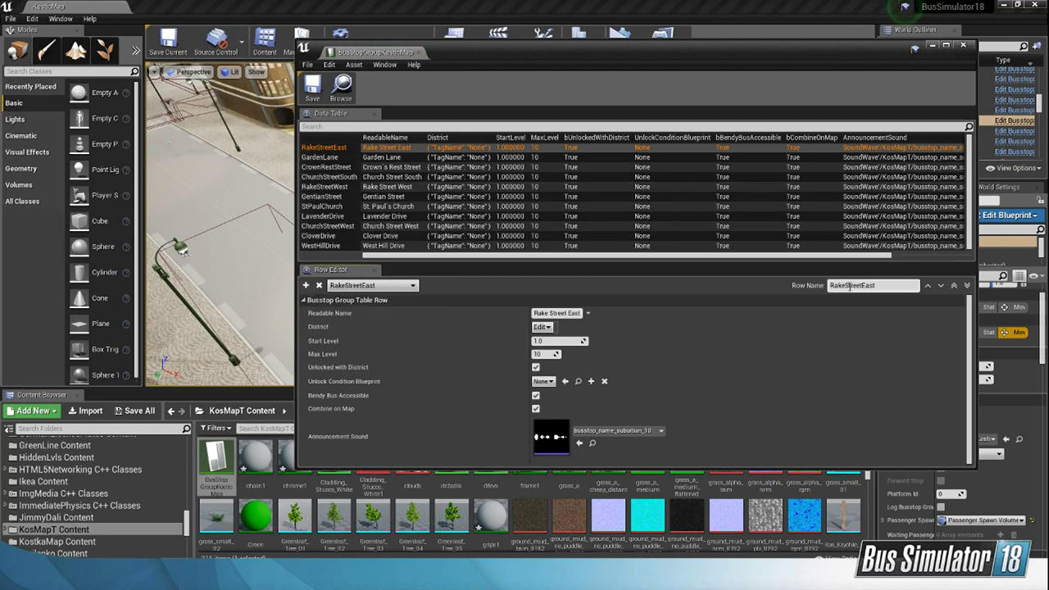
pyautogui.click(963, 45)
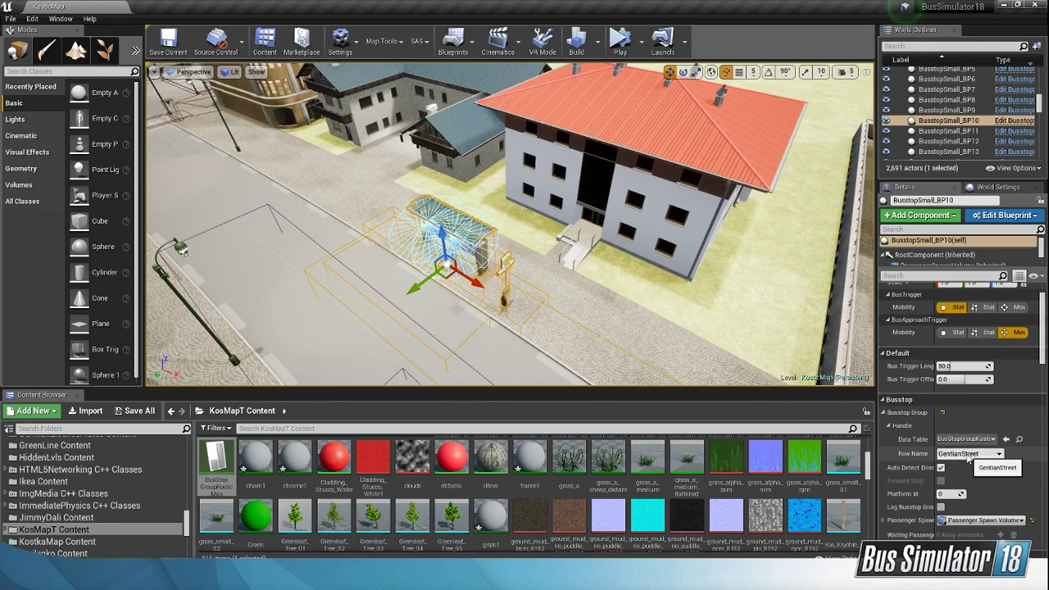
# Step: Open the ModInfo asset and start cooking the mod
pyautogui.scroll(-1, 775, 514)
pyautogui.scroll(-10, 775, 514)
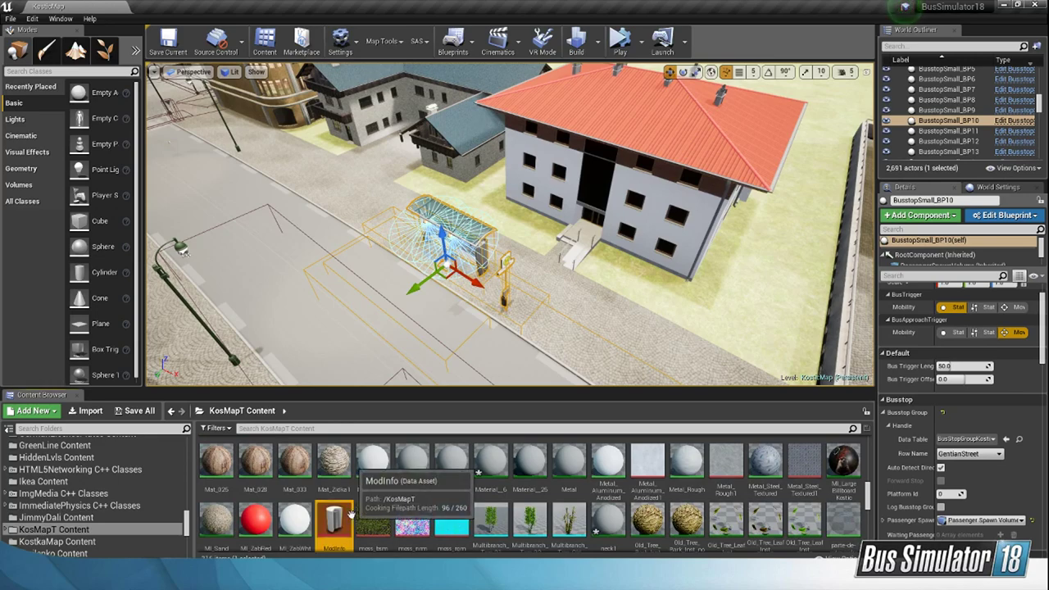
pyautogui.doubleClick(334, 518)
pyautogui.click(325, 168)
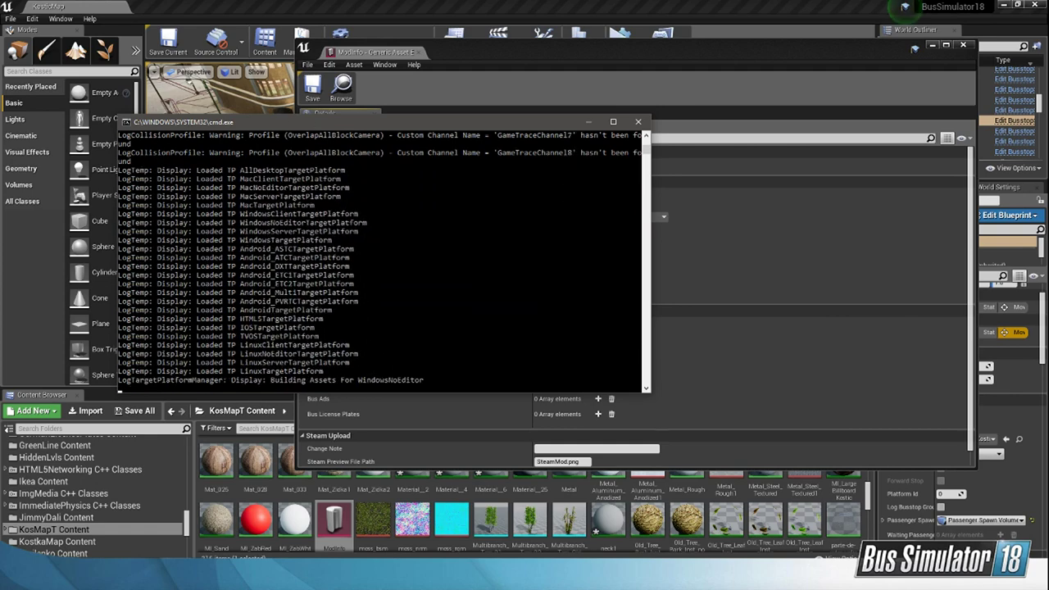
# Step: Switch to the bus-sim-18-modding channel in Discord and minimise its window
pyautogui.hotkey('alt', 'Tab')
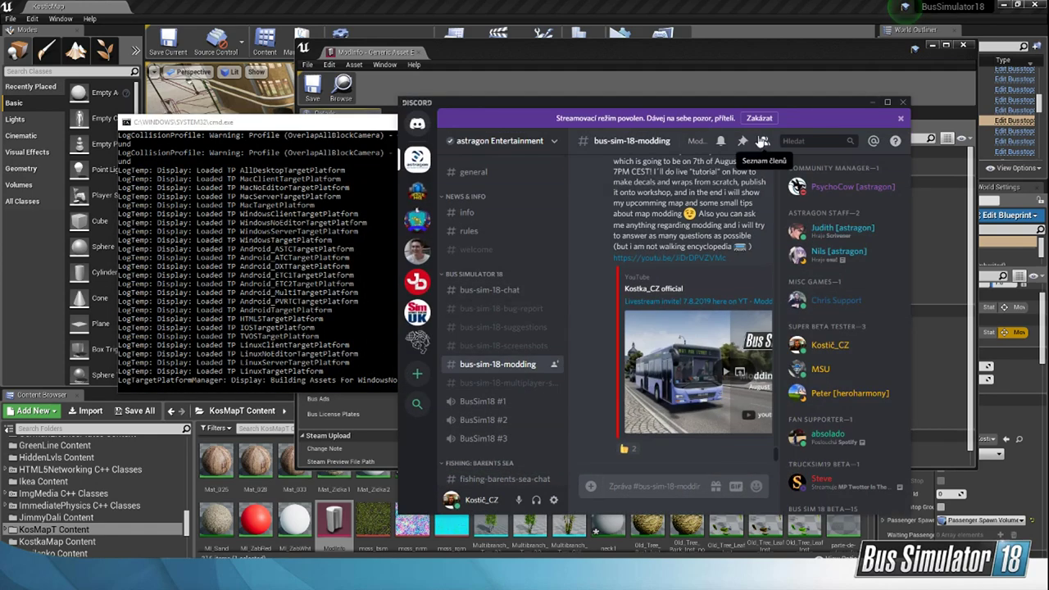
pyautogui.click(873, 102)
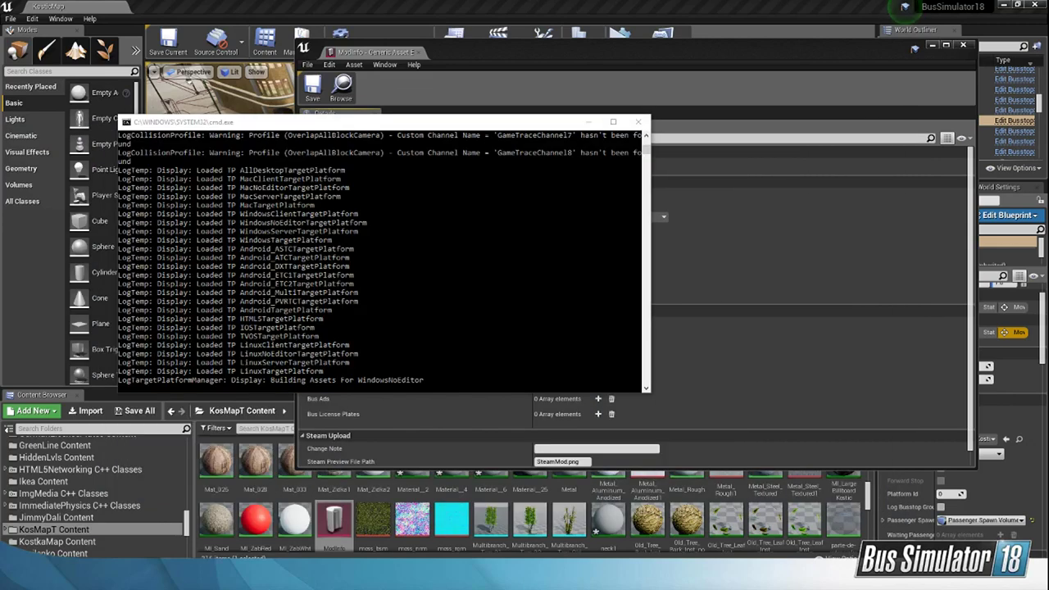
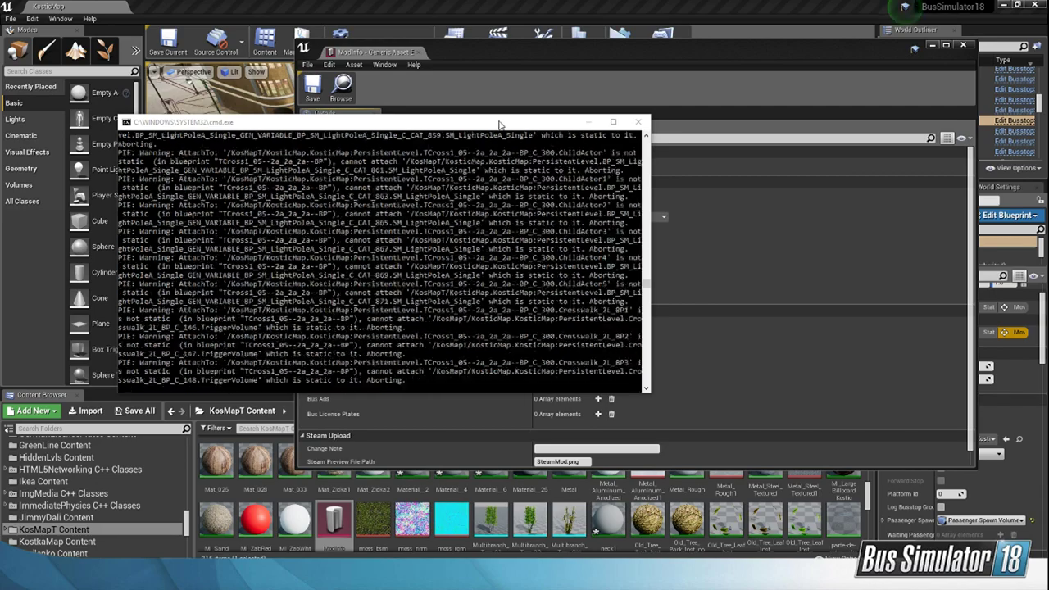
# Step: Close the ModInfo asset window and look over the town's streets around the domed church from above
pyautogui.click(528, 3)
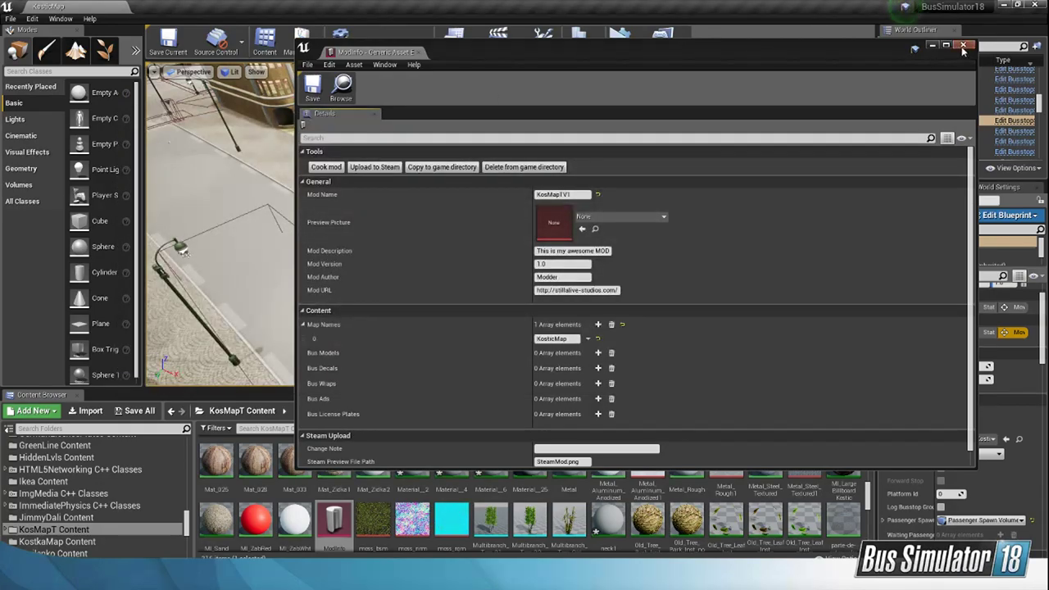
pyautogui.click(965, 46)
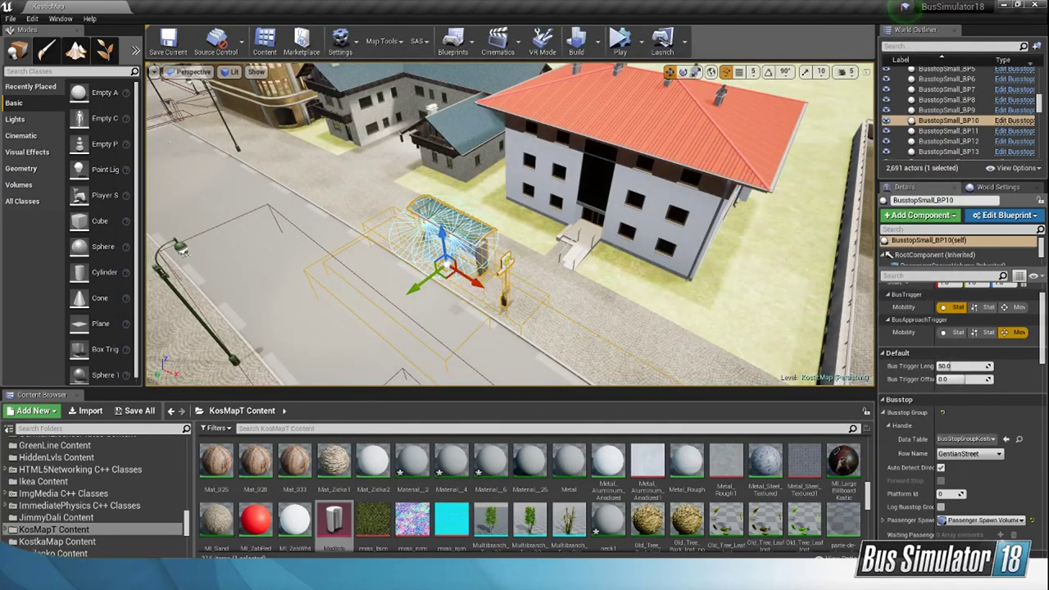
pyautogui.moveTo(694, 255); pyautogui.dragTo(651, 240, button='right')
pyautogui.press('s')
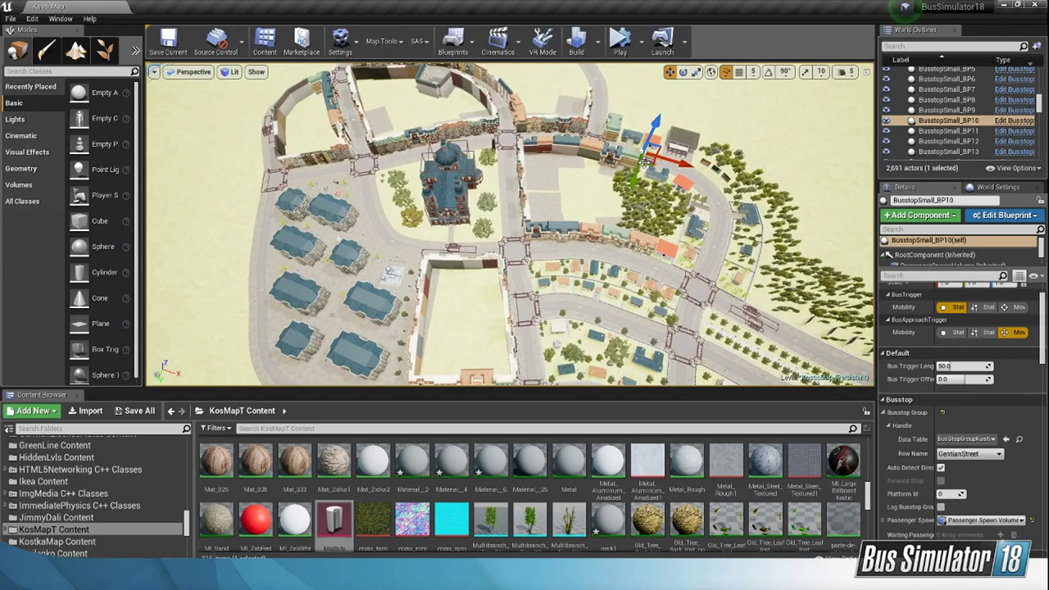
pyautogui.moveTo(493, 151); pyautogui.dragTo(471, 106, button='right')
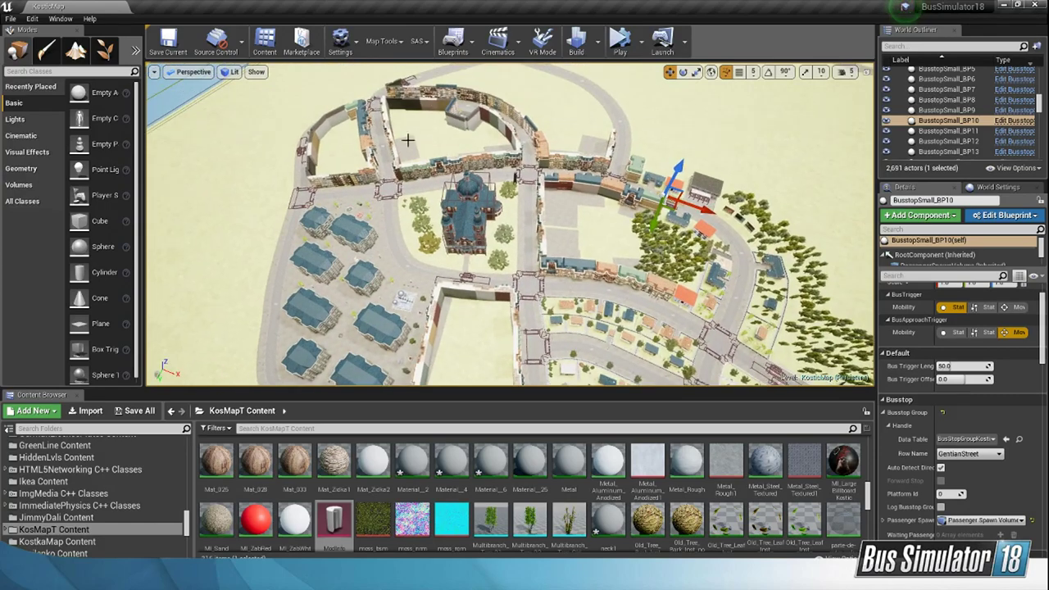
pyautogui.moveTo(408, 140); pyautogui.dragTo(452, 314, button='right')
pyautogui.moveTo(505, 252); pyautogui.dragTo(498, 149, button='right')
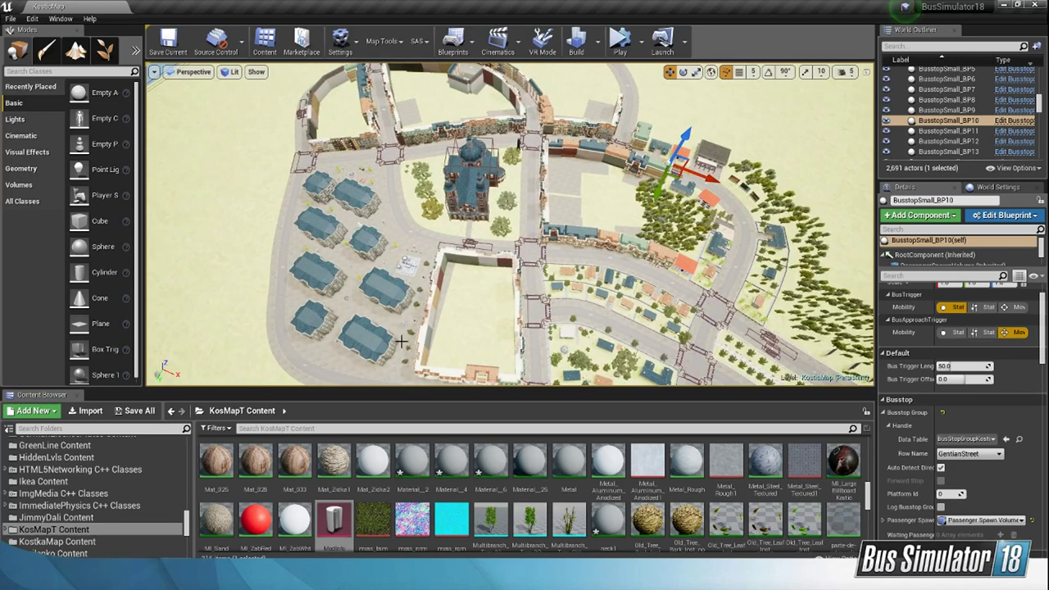
# Step: Examine the residential district and the tree-lined park strip between its curved roads
pyautogui.moveTo(459, 291); pyautogui.dragTo(571, 180, button='right')
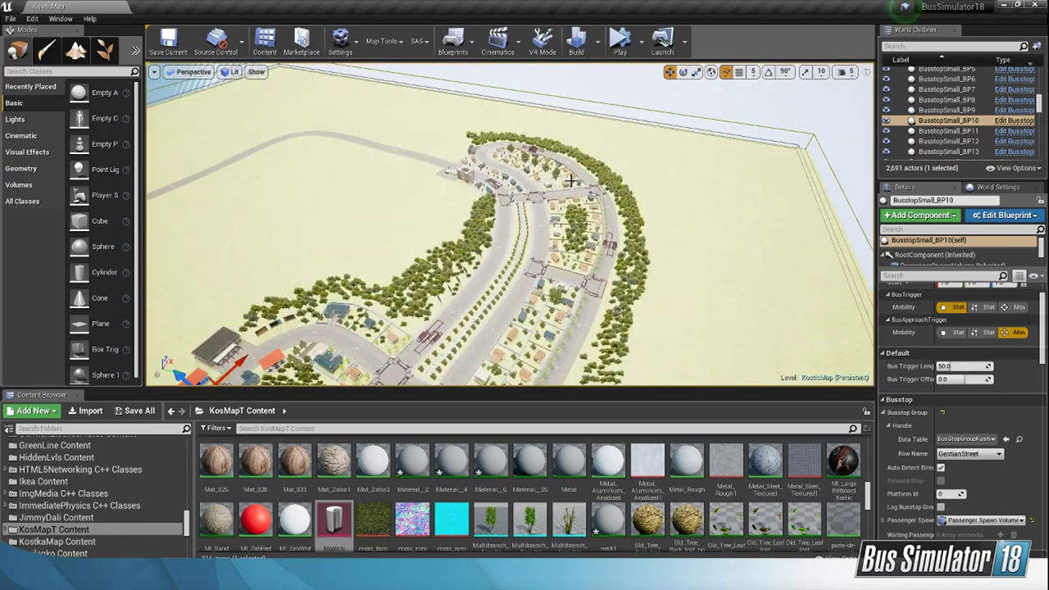
pyautogui.scroll(3, 562, 223)
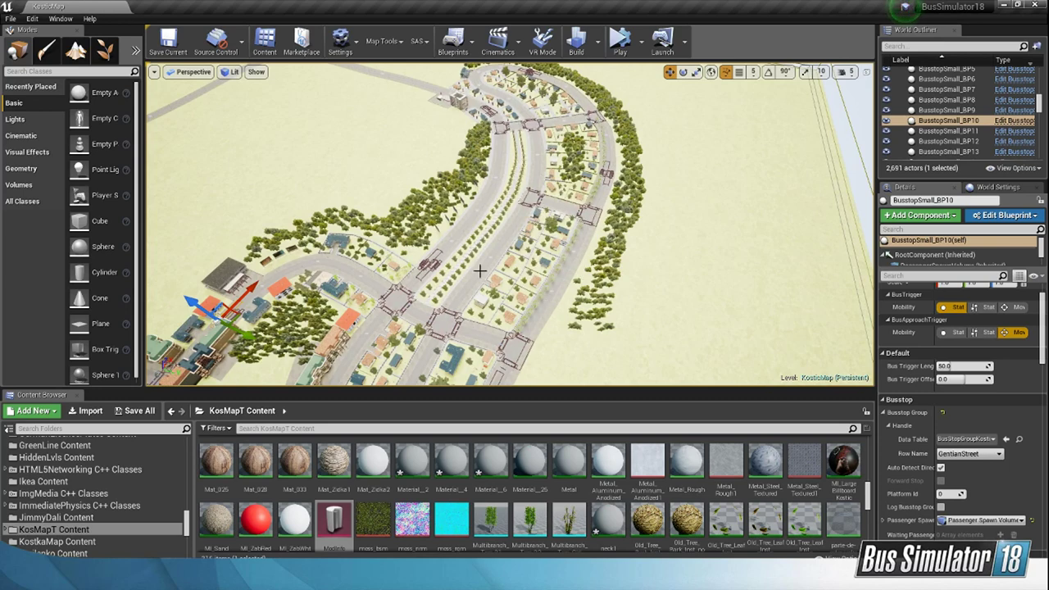
pyautogui.scroll(-3, 558, 228)
pyautogui.moveTo(558, 229); pyautogui.dragTo(420, 300, button='right')
pyautogui.press('w')
pyautogui.moveTo(510, 224); pyautogui.dragTo(545, 205, button='right')
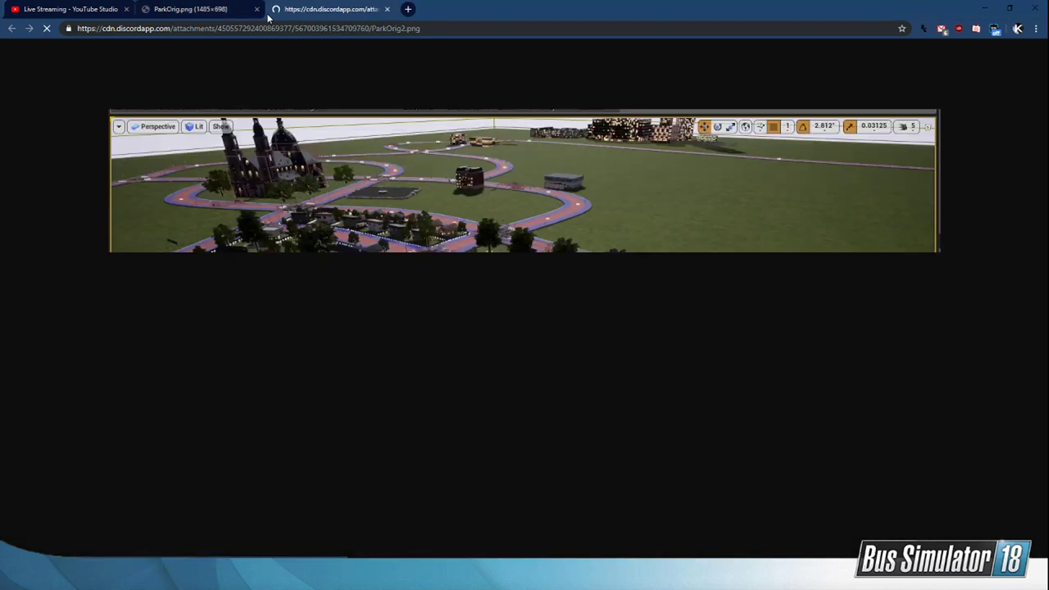
# Step: Review the park reference images in the browser, closing ParkOrig.png and ParkOrig2.png, and compare Park5.PNG with the park entrance in the Unreal Editor
pyautogui.click(257, 9)
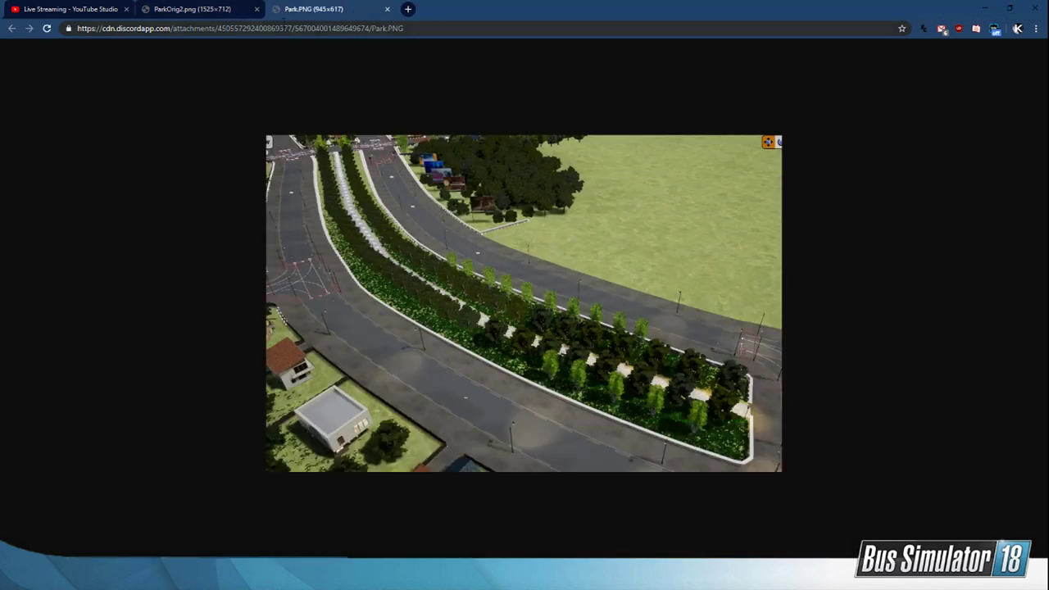
pyautogui.click(257, 10)
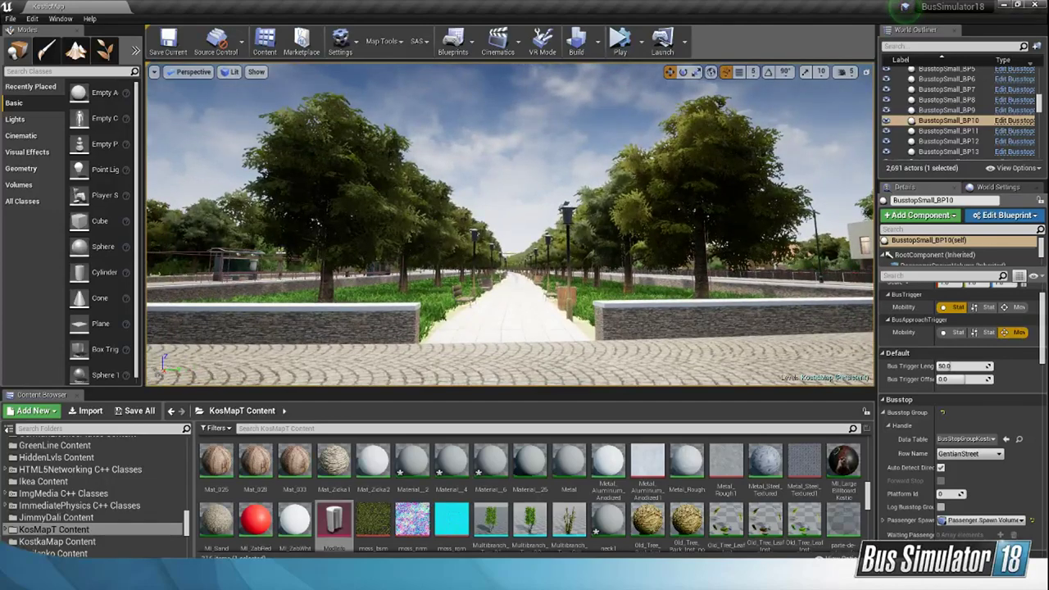
pyautogui.moveTo(120, 575)
pyautogui.click(172, 539)
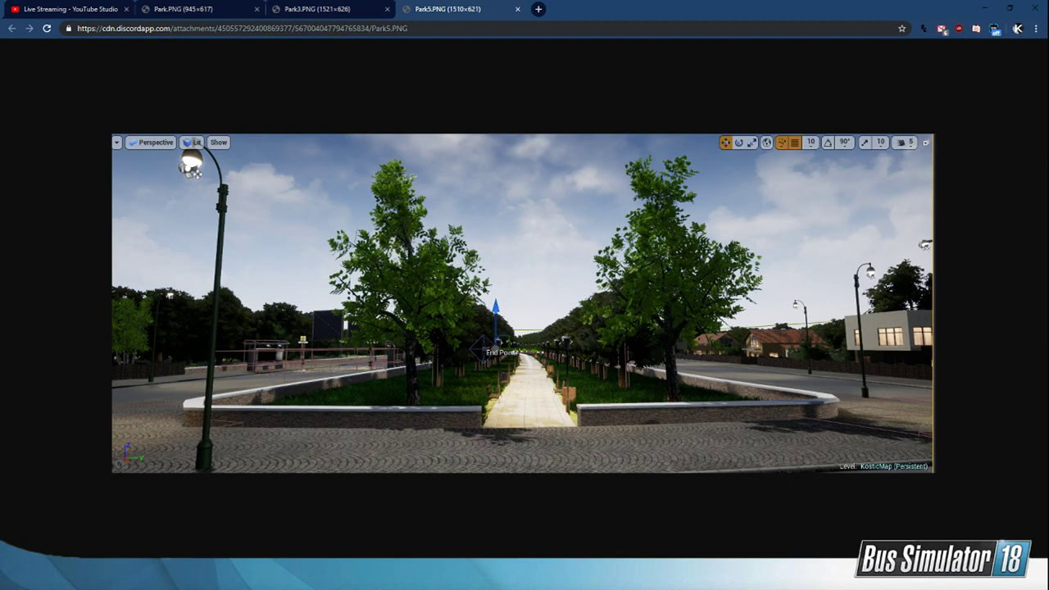
pyautogui.moveTo(708, 575)
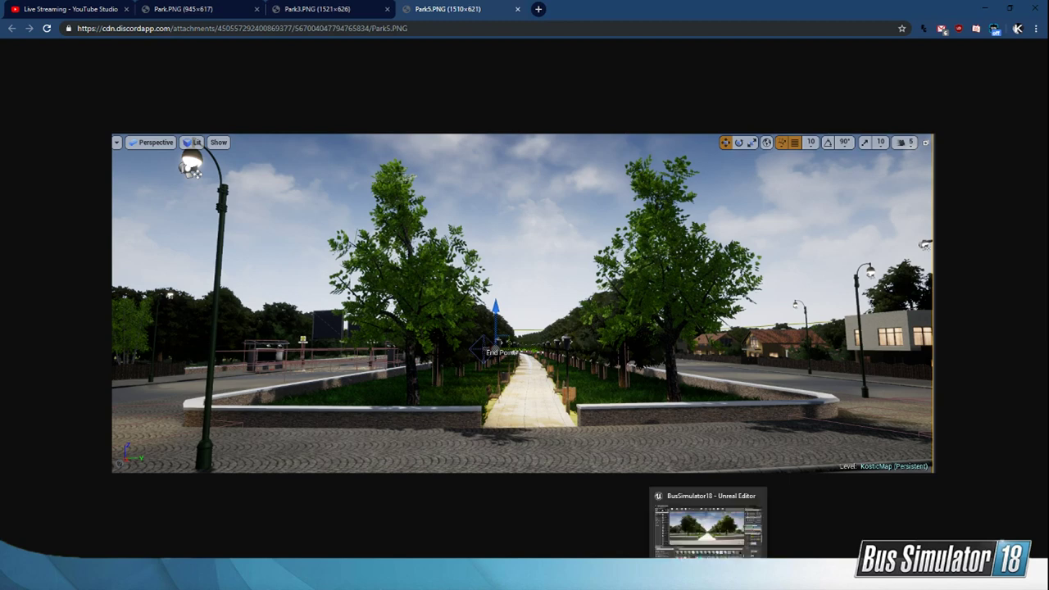
pyautogui.click(708, 525)
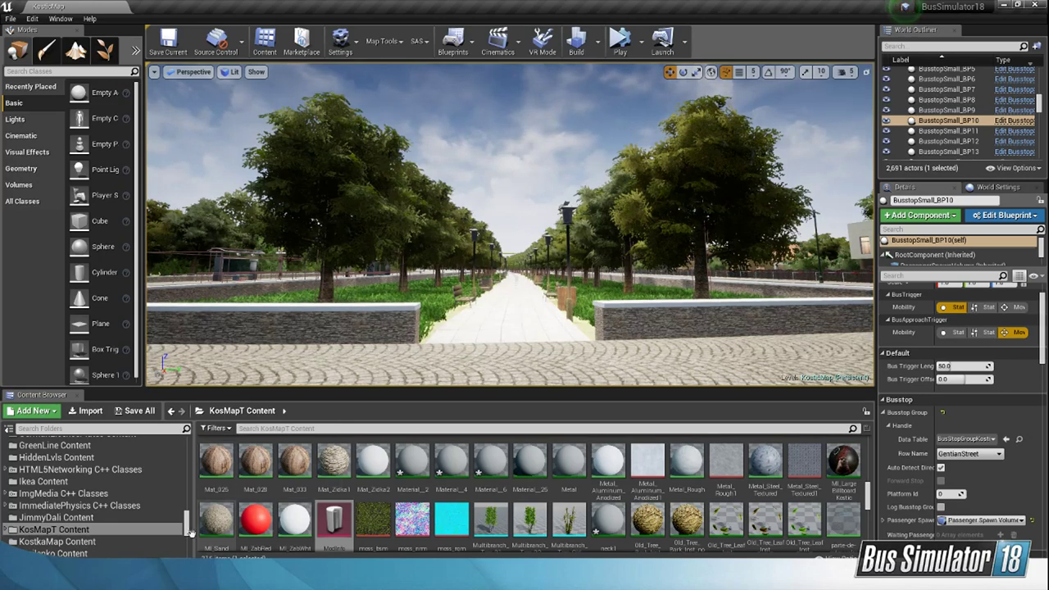
# Step: Switch to the browser, close the Park.PNG and Park3.PNG images, and minimise the window
pyautogui.click(164, 525)
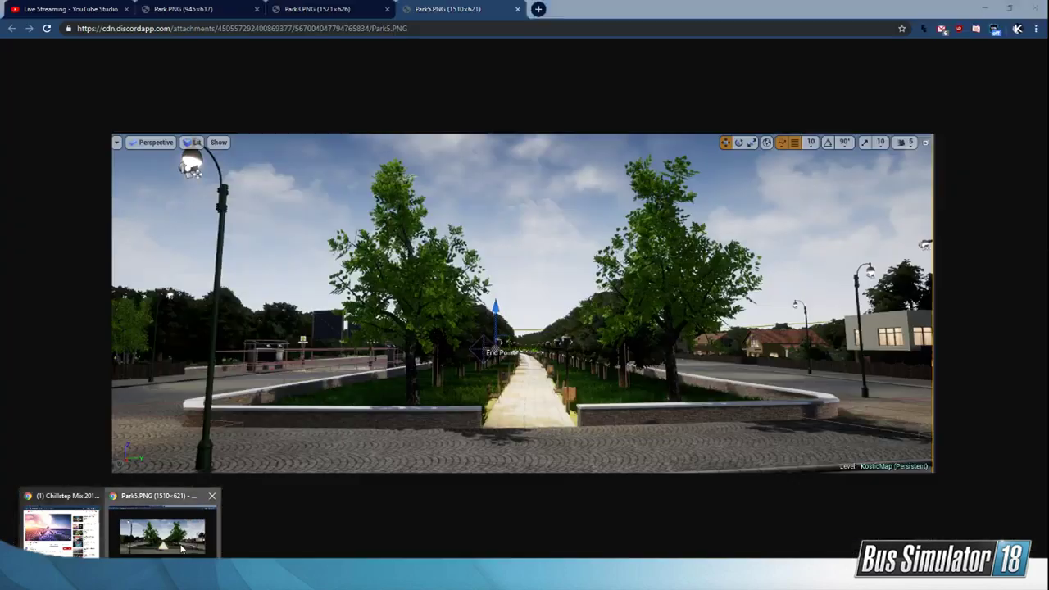
pyautogui.click(258, 9)
pyautogui.click(257, 9)
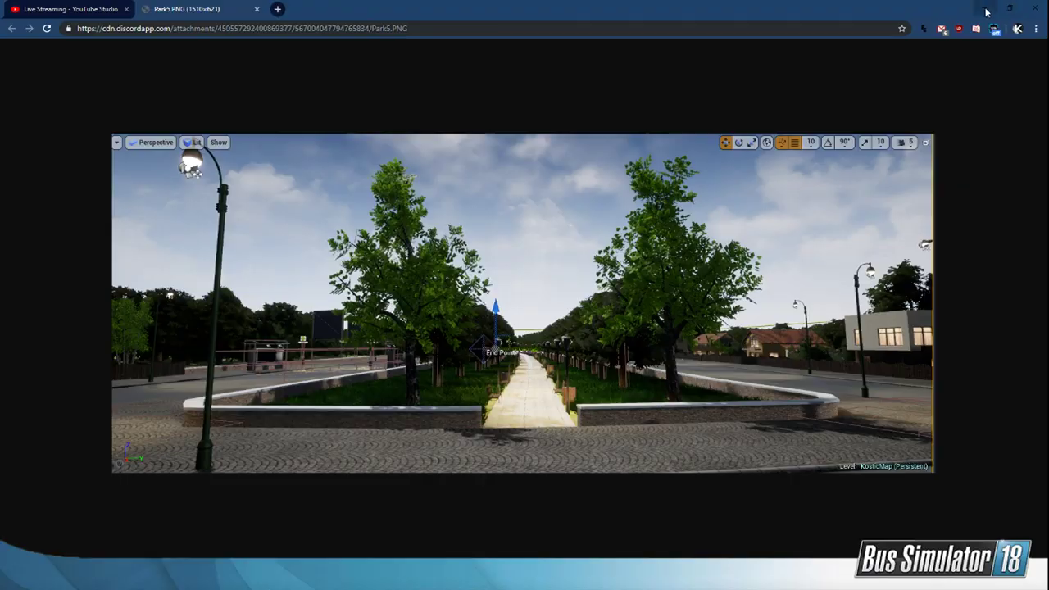
pyautogui.click(987, 9)
# Step: Open the ModInfo asset, copy the KosMapT mod package to the game directory, and close the asset
pyautogui.press('space')
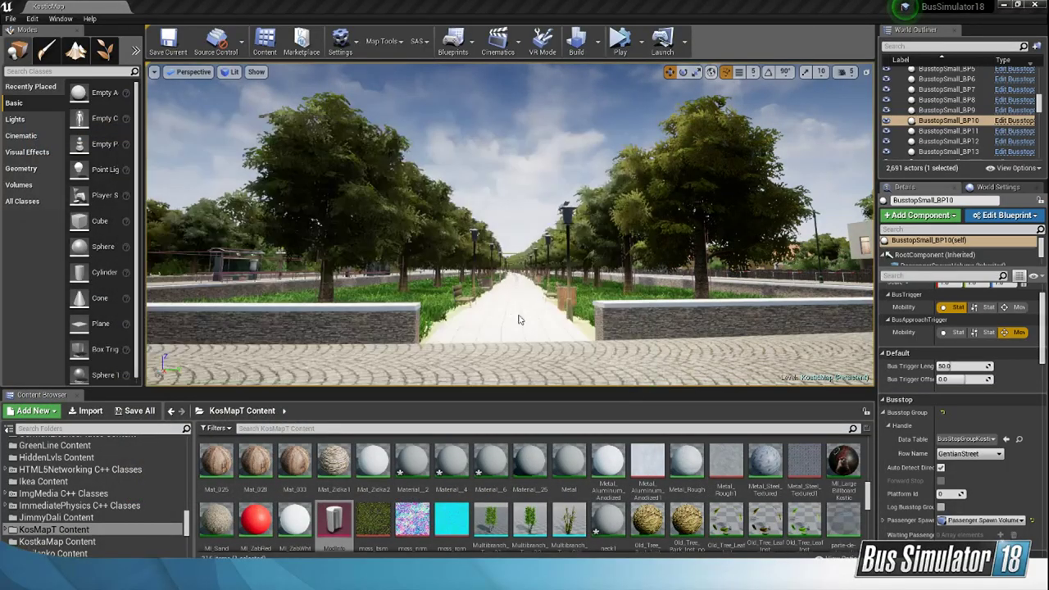
pyautogui.doubleClick(334, 512)
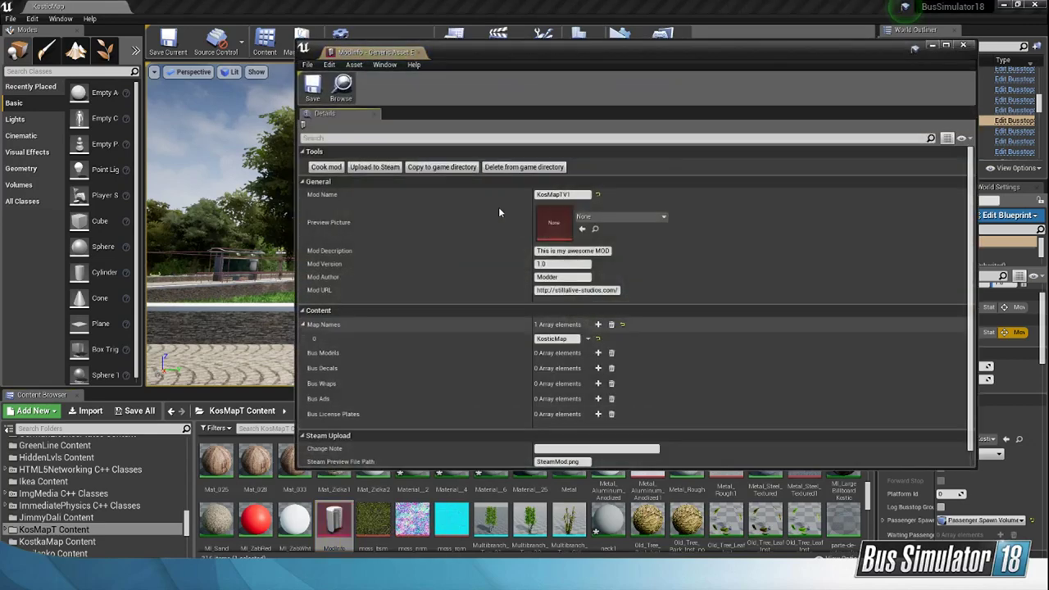
pyautogui.click(419, 170)
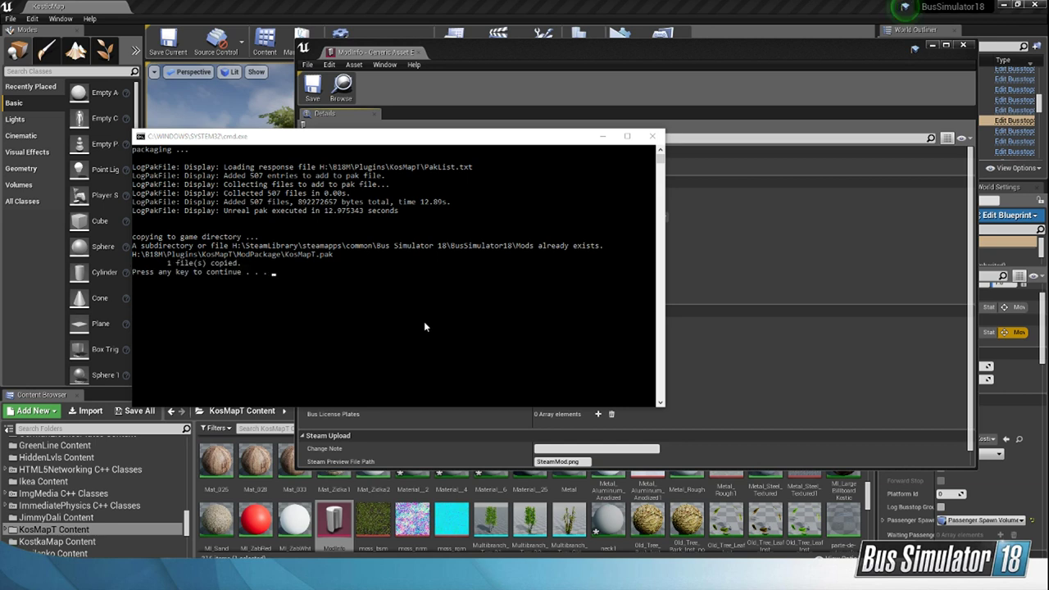
pyautogui.click(406, 325)
pyautogui.press('Return')
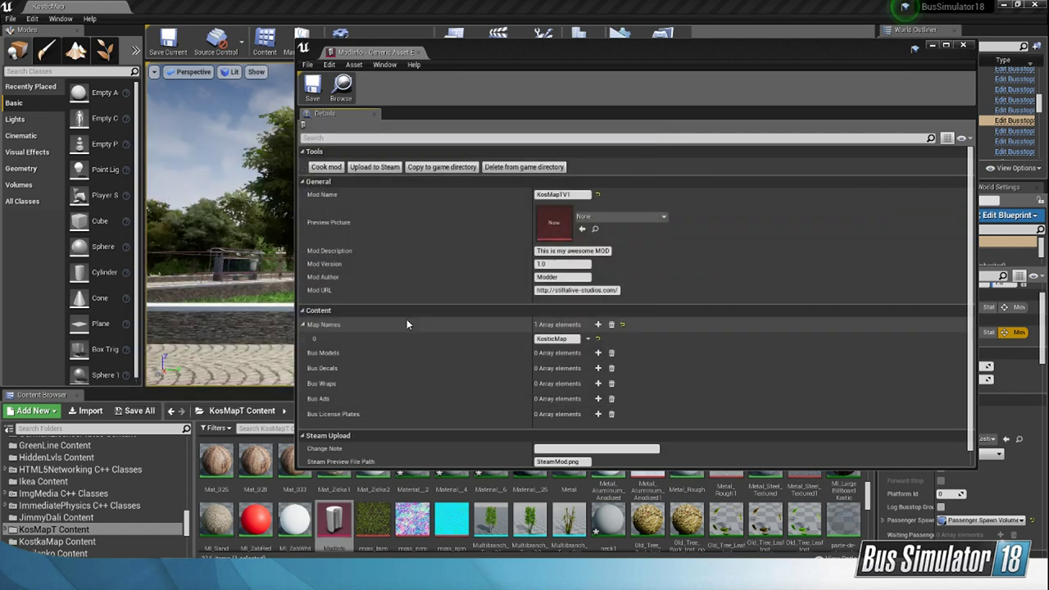
pyautogui.click(963, 45)
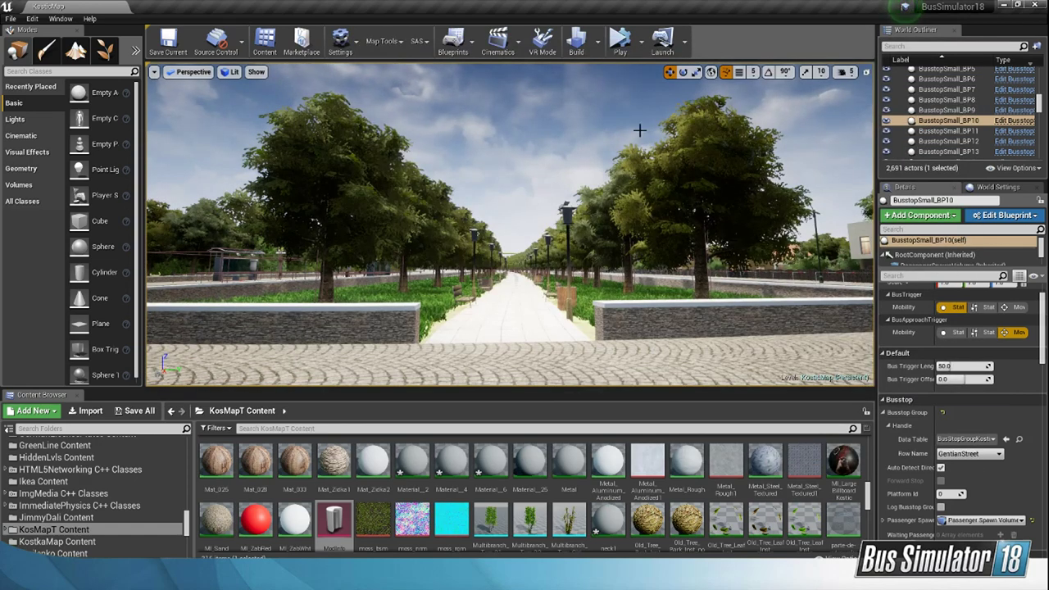
# Step: Close the Unreal Editor, Photoshop with its BusSimulator18BusUVs.psd document, and the Total Commander window
pyautogui.click(1036, 5)
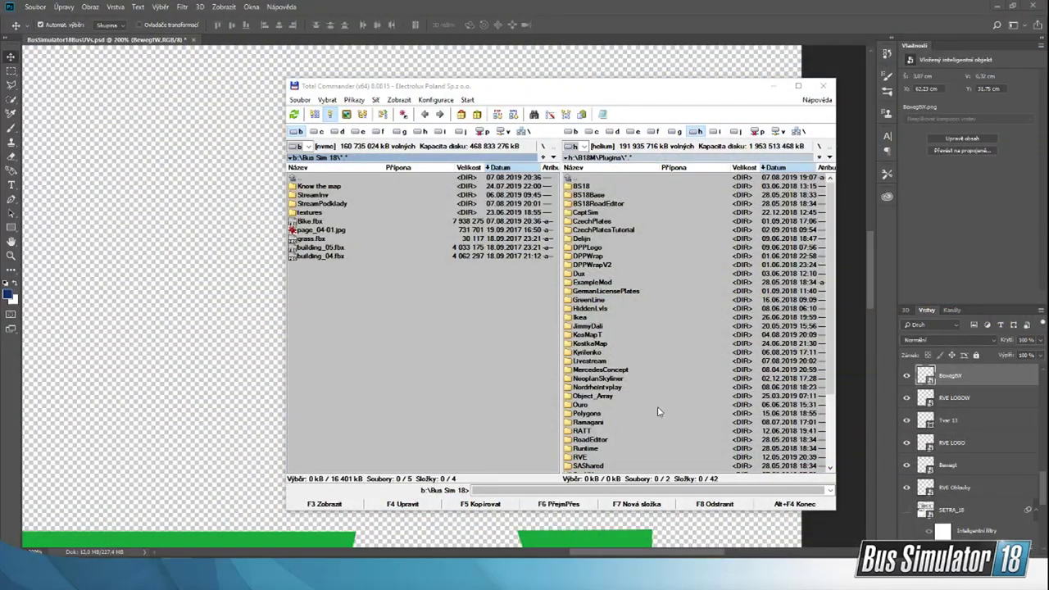
pyautogui.click(1035, 8)
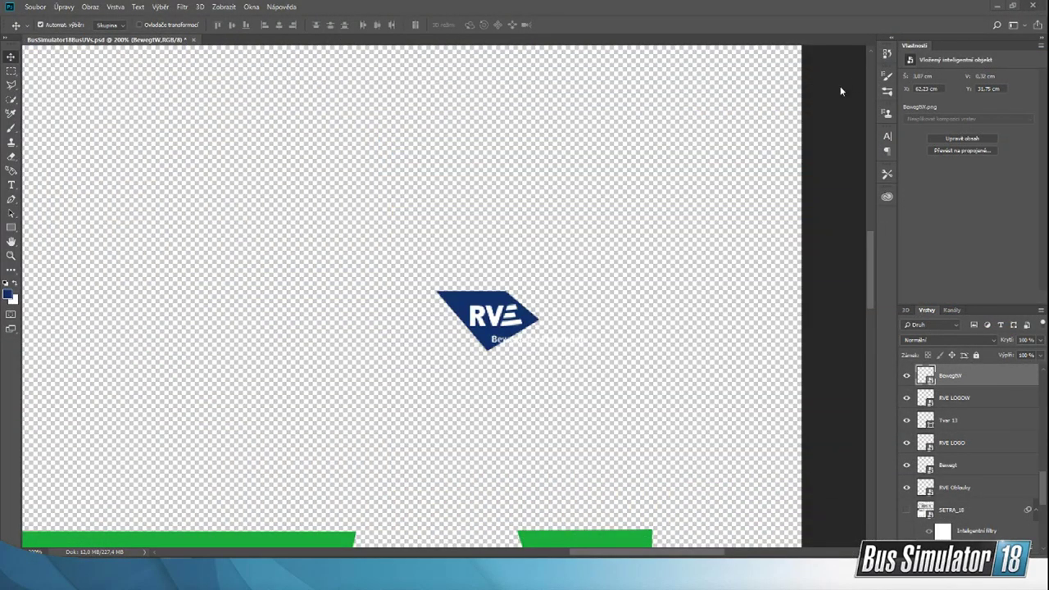
pyautogui.hotkey('ctrl', 'w')
pyautogui.click(536, 215)
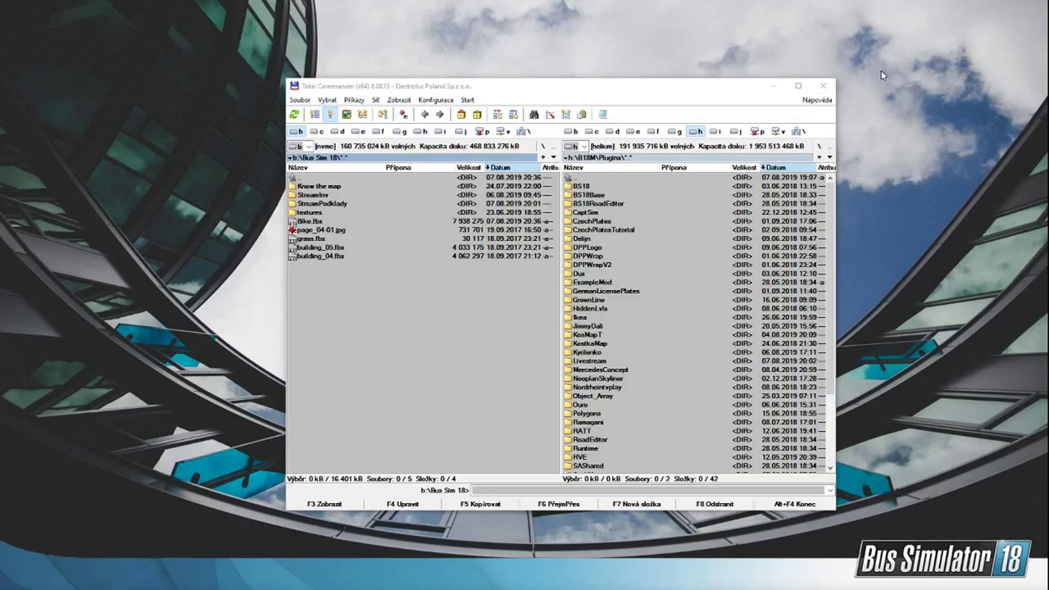
pyautogui.click(823, 85)
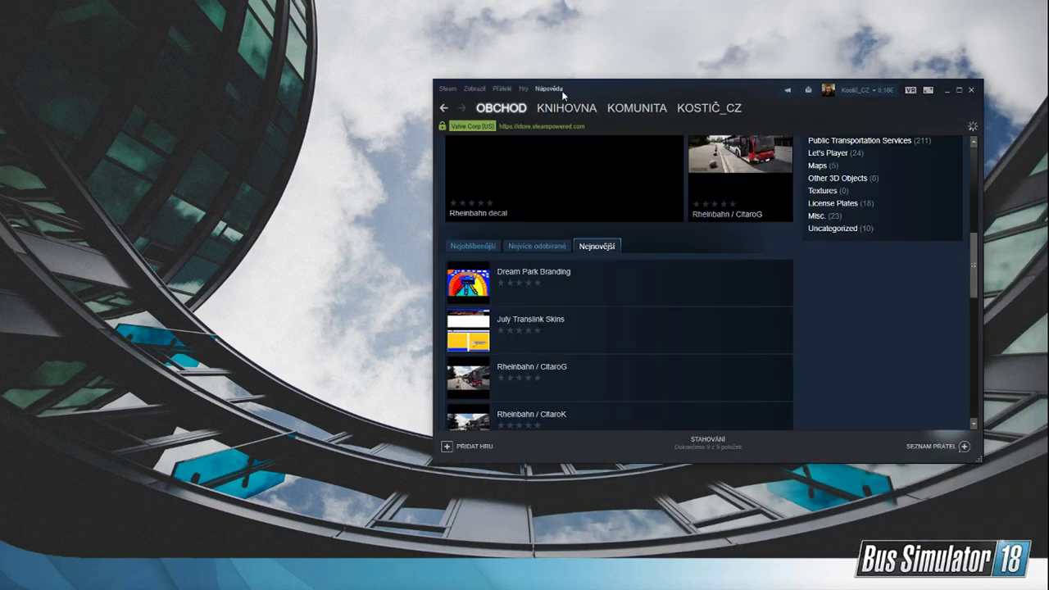
# Step: Launch Bus Simulator 18 from the Steam library and minimise Steam
pyautogui.click(570, 108)
pyautogui.scroll(5, 689, 287)
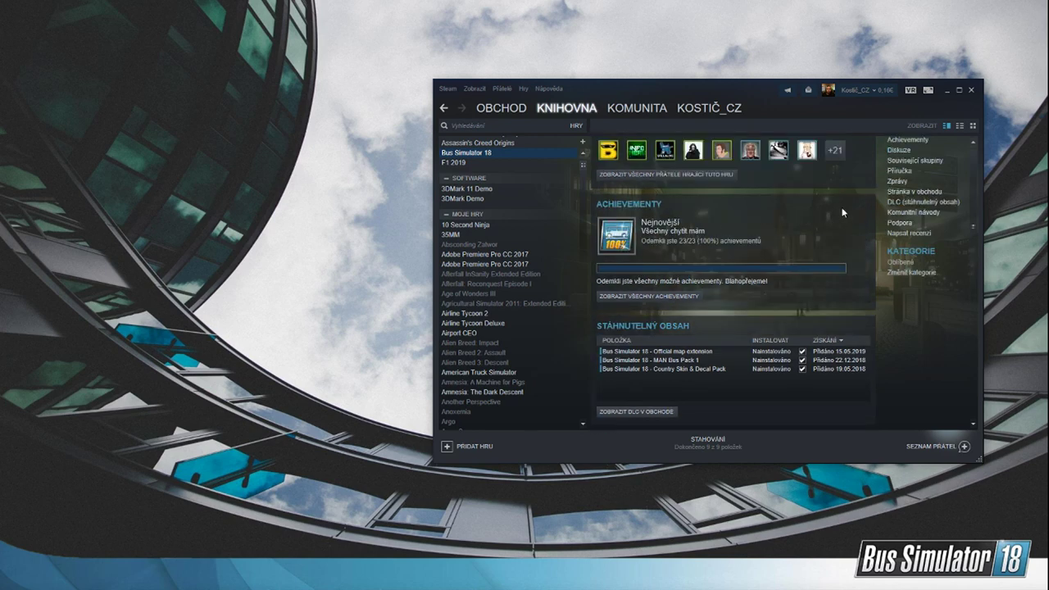
pyautogui.click(615, 197)
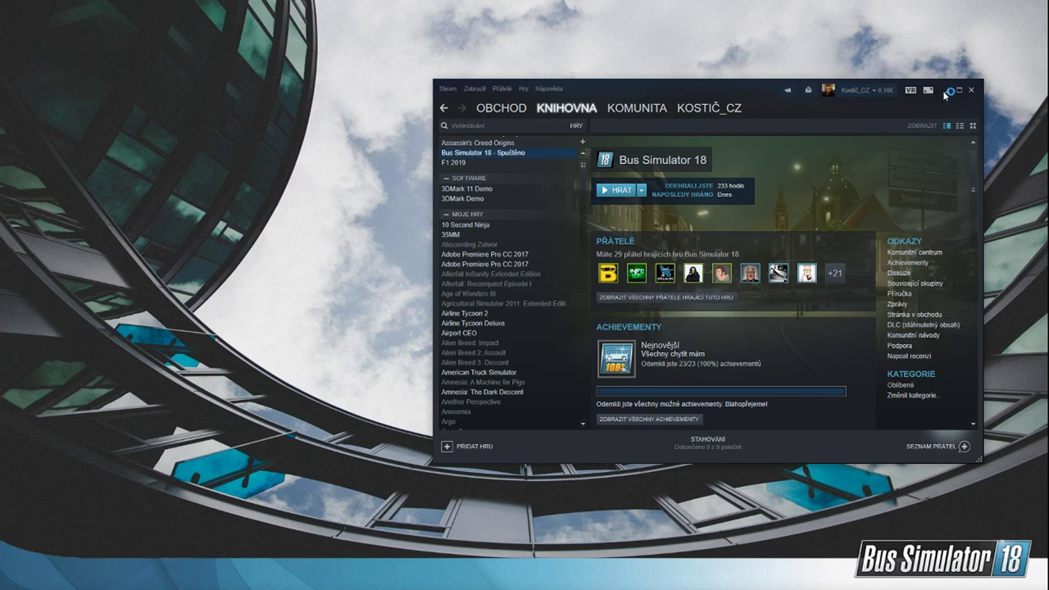
pyautogui.click(946, 92)
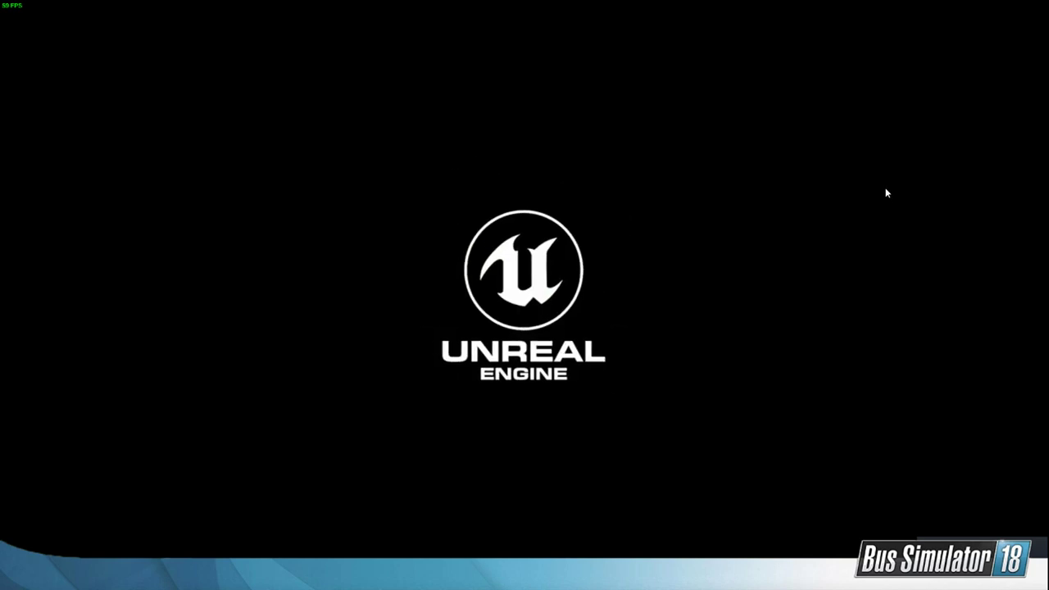
# Step: Switch to Steam, browse the Bus Simulator 18 Workshop filtered to Maps, and maximise the window
pyautogui.click(39, 577)
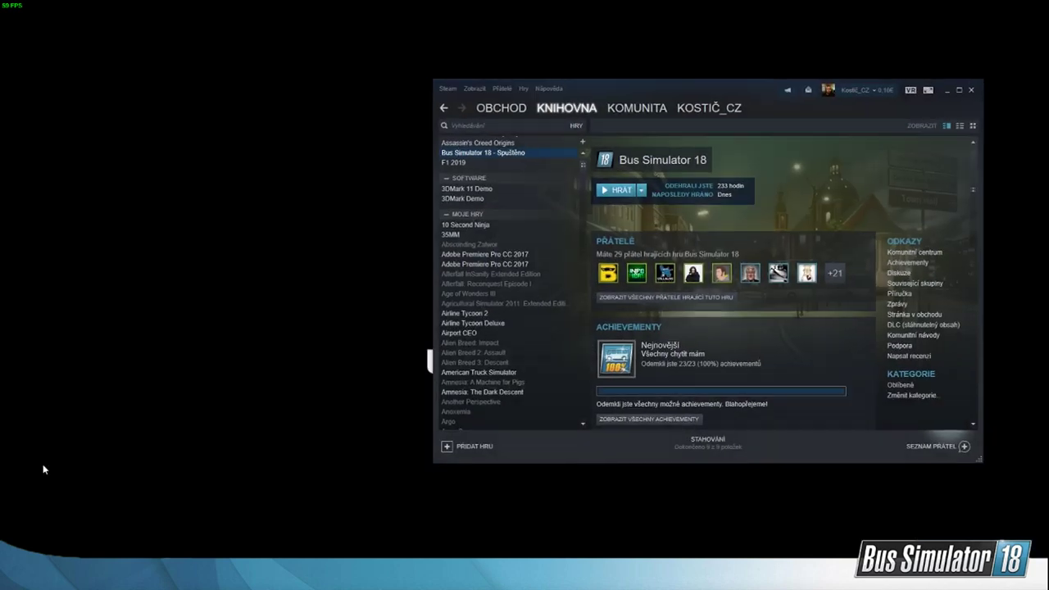
pyautogui.scroll(-3, 760, 193)
pyautogui.scroll(-5, 734, 306)
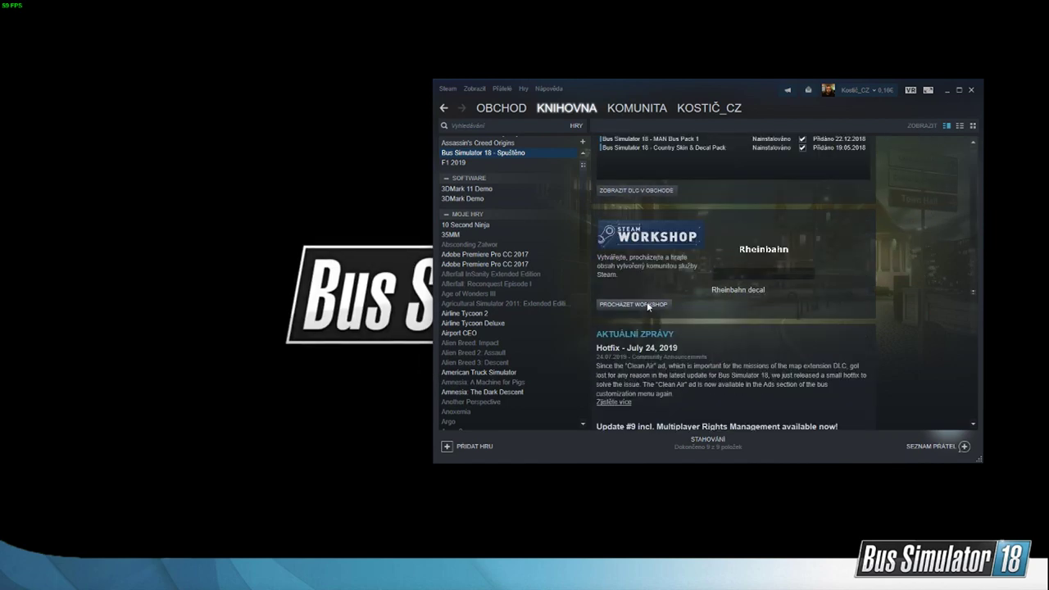
pyautogui.click(646, 301)
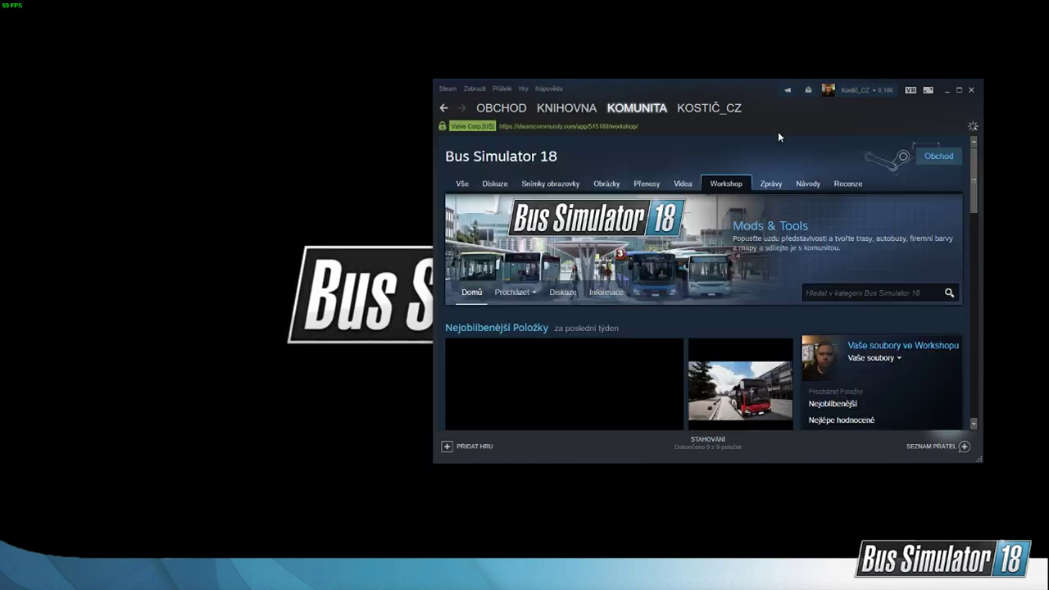
pyautogui.scroll(-8, 753, 347)
pyautogui.scroll(4, 810, 297)
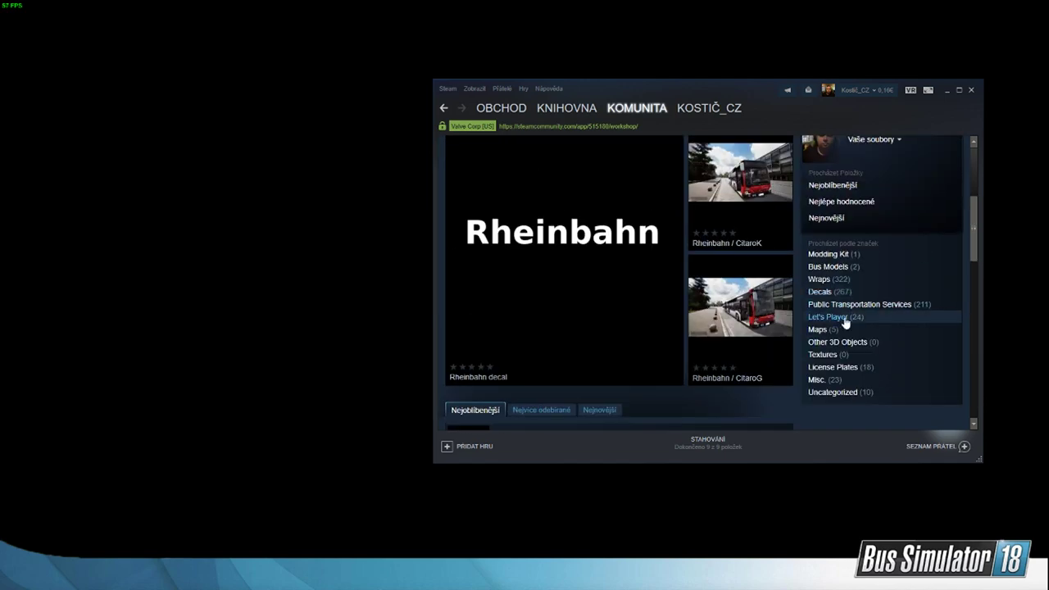
pyautogui.click(832, 329)
pyautogui.doubleClick(741, 90)
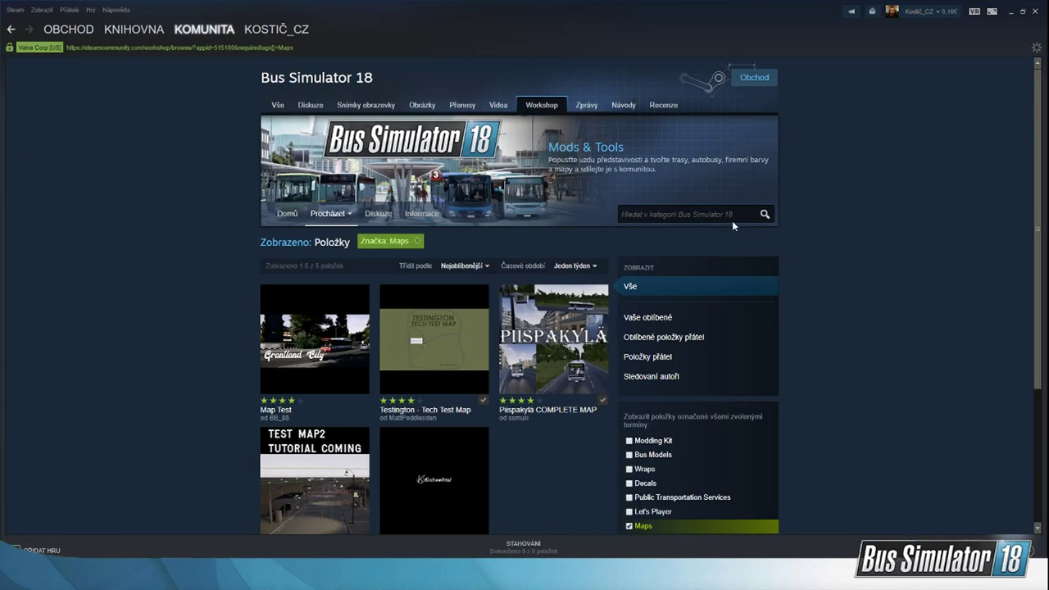
# Step: Examine the published map mods and read the descriptions of Piispakylä COMPLETE MAP and TestMap2
pyautogui.scroll(-2, 670, 373)
pyautogui.scroll(-1, 669, 373)
pyautogui.scroll(1, 580, 377)
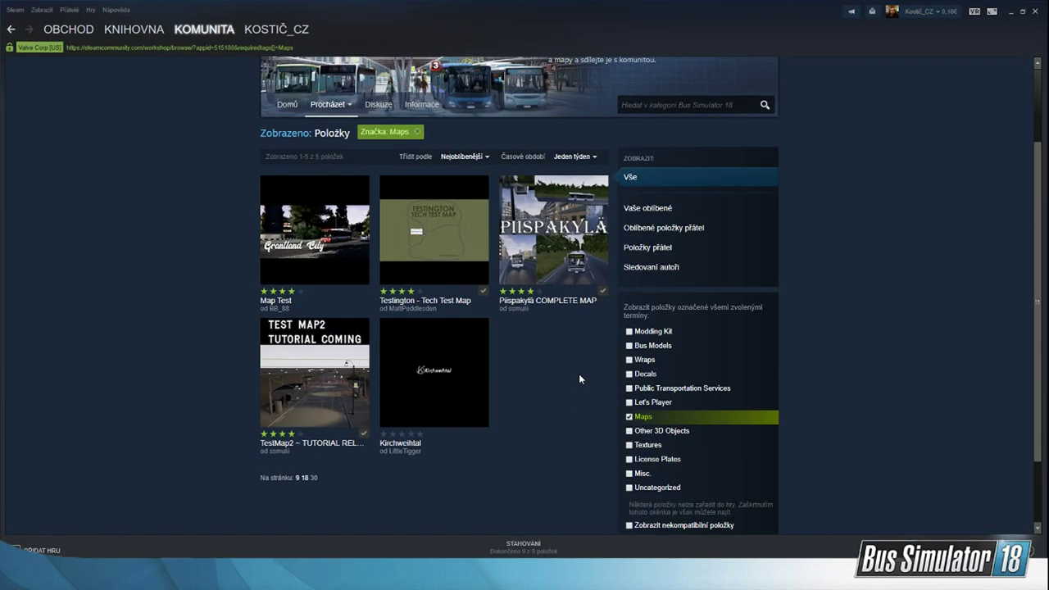
pyautogui.moveTo(584, 245)
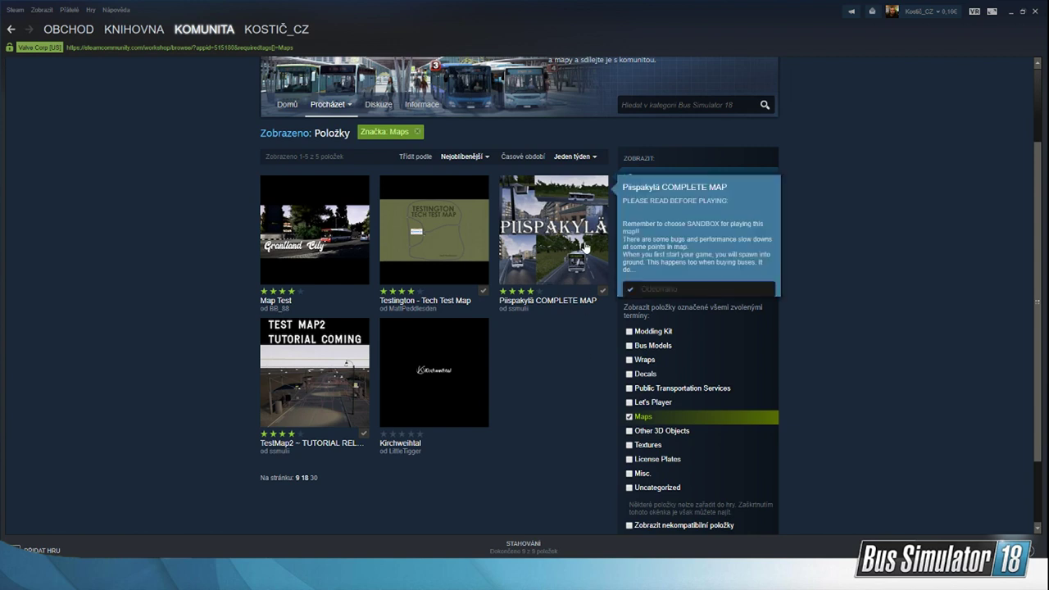
pyautogui.moveTo(356, 227)
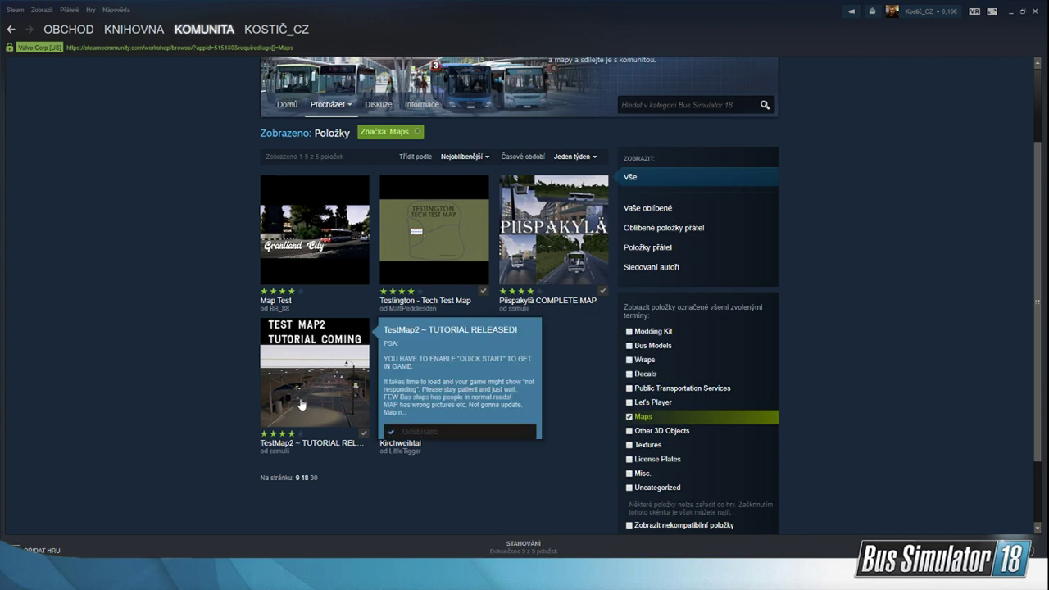
# Step: Open the Piispakylä COMPLETE MAP page and look through its screenshots
pyautogui.moveTo(418, 392)
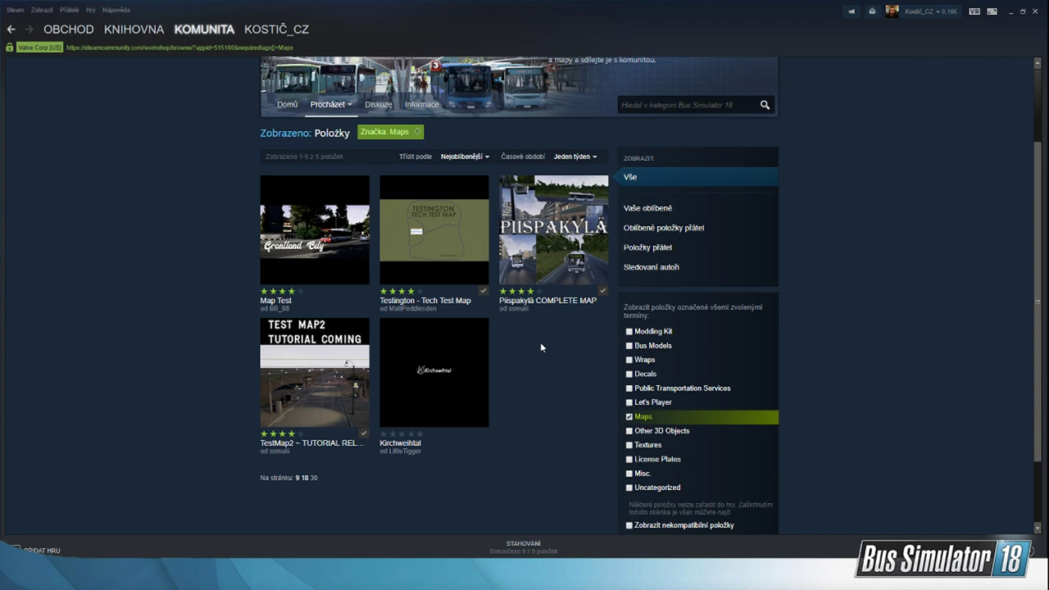
pyautogui.click(565, 246)
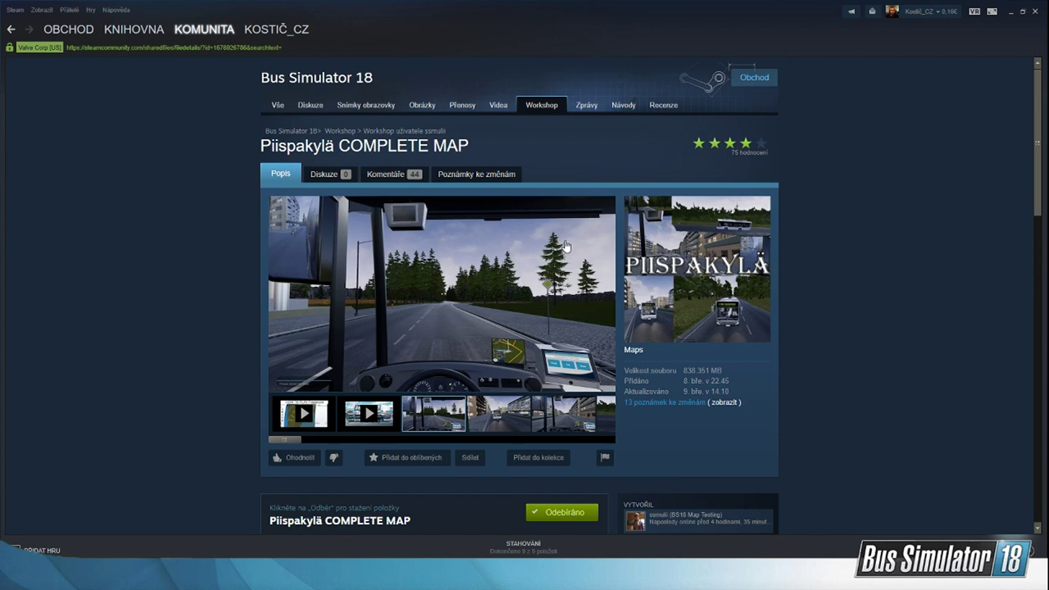
pyautogui.click(501, 402)
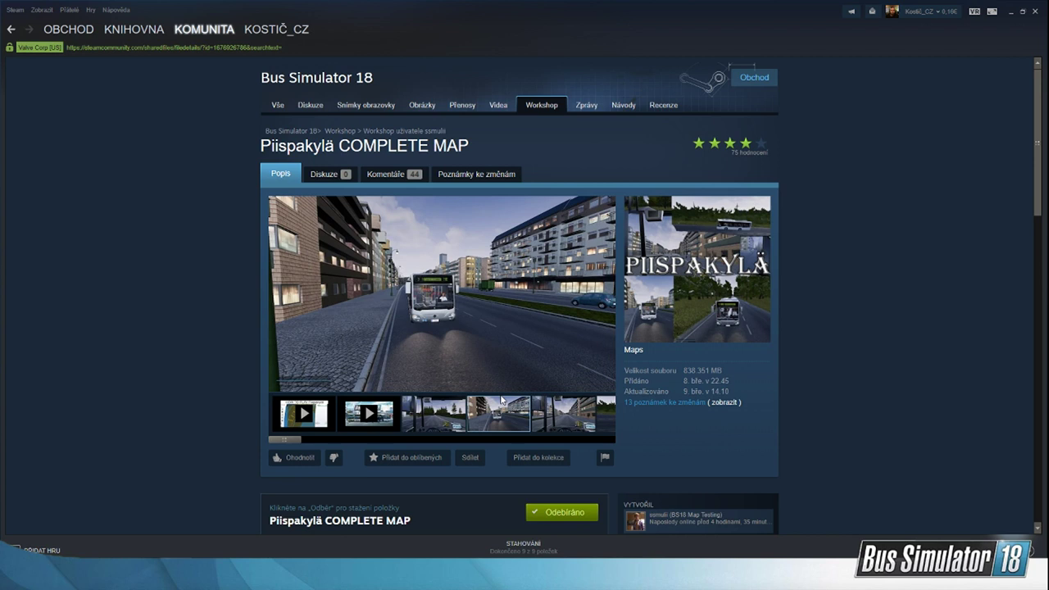
pyautogui.click(548, 408)
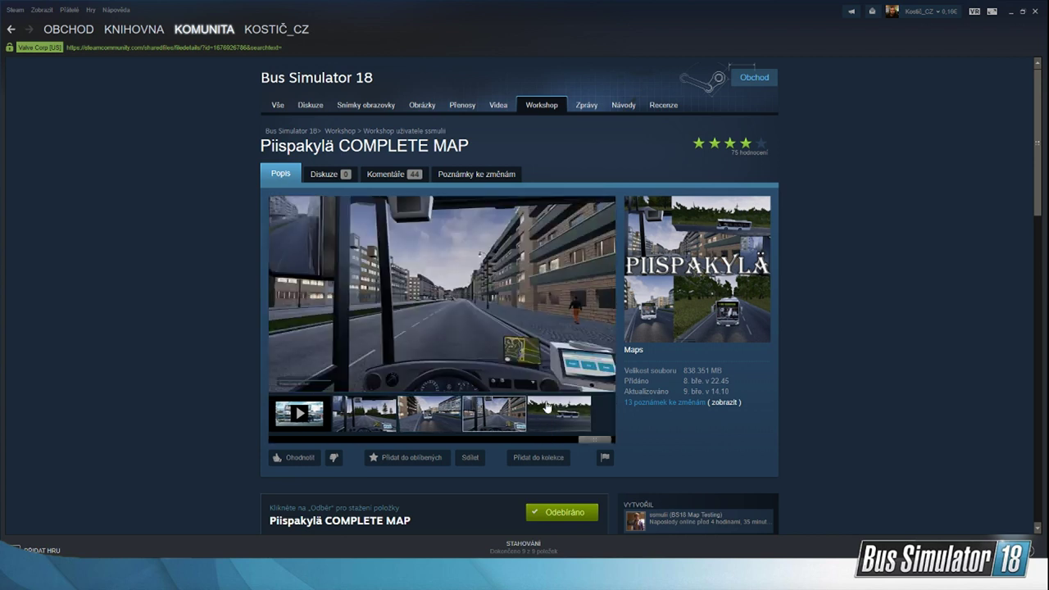
pyautogui.scroll(-1, 547, 407)
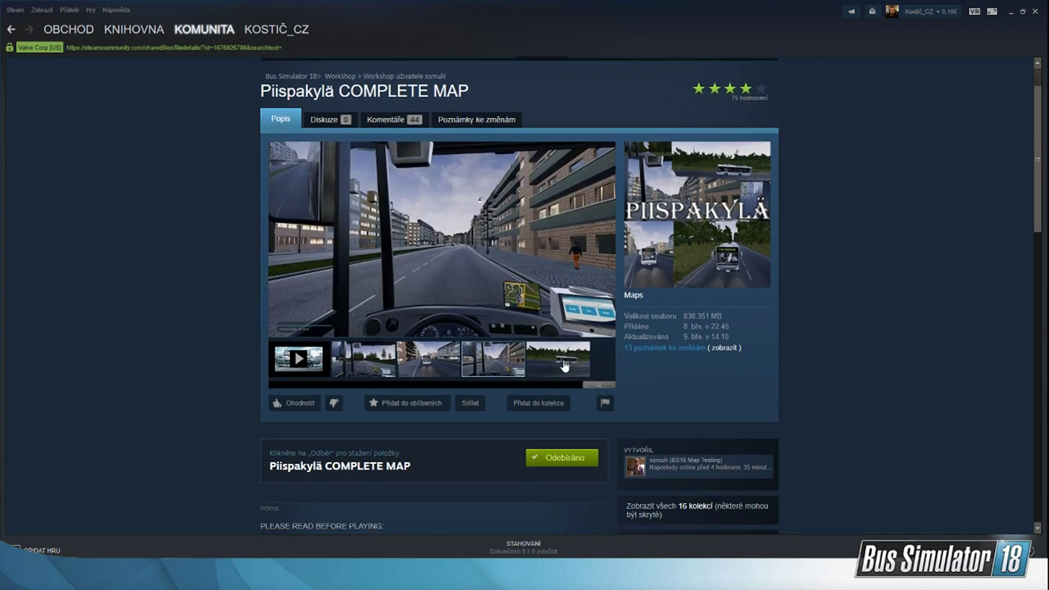
pyautogui.click(564, 366)
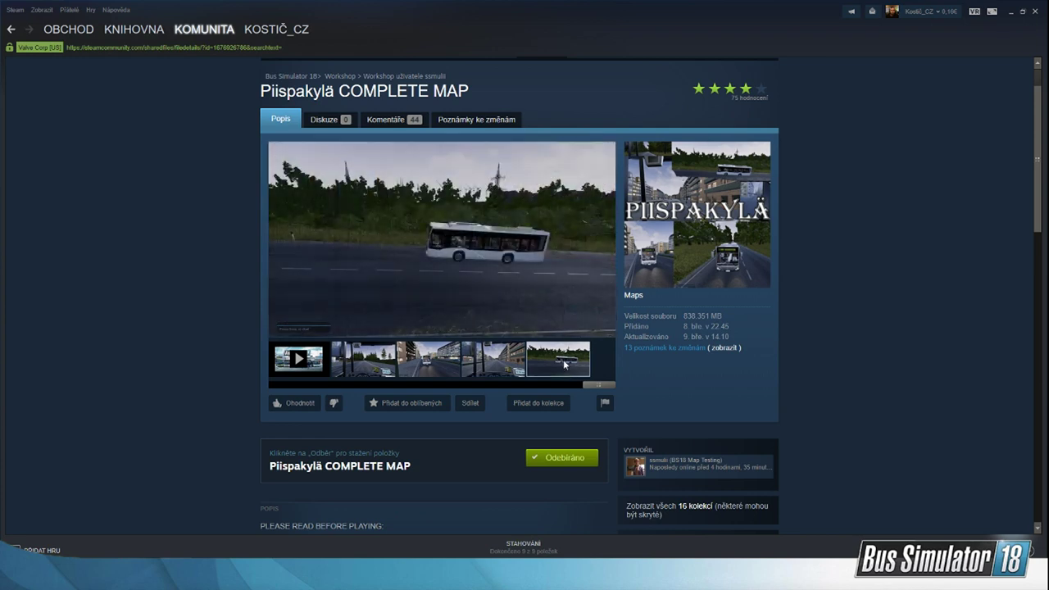
pyautogui.click(490, 372)
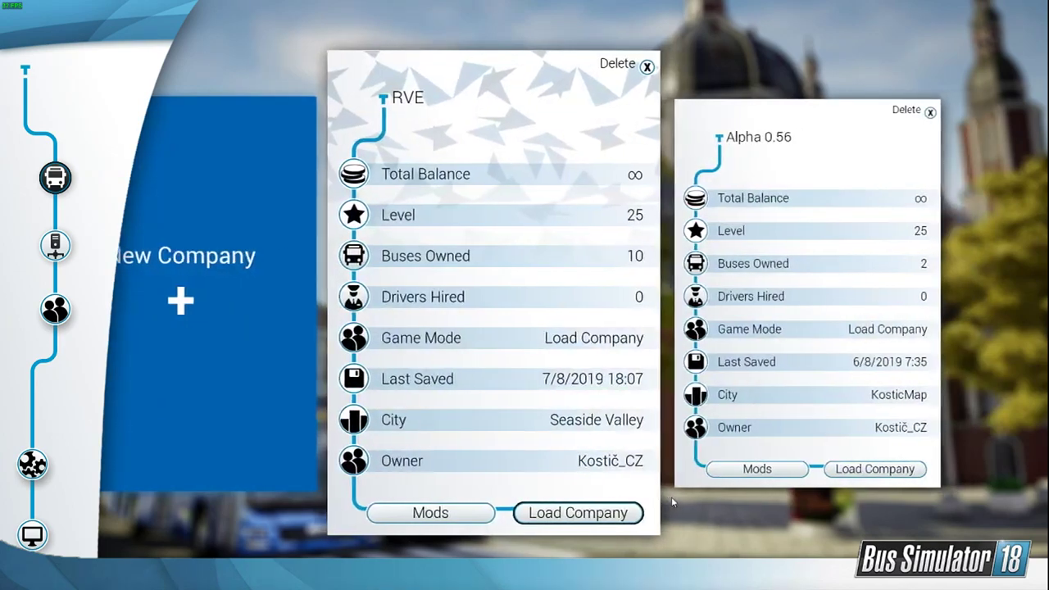
# Step: Switch to Bus Simulator 18 and delete the saved company Alpha 0.56
pyautogui.click(767, 233)
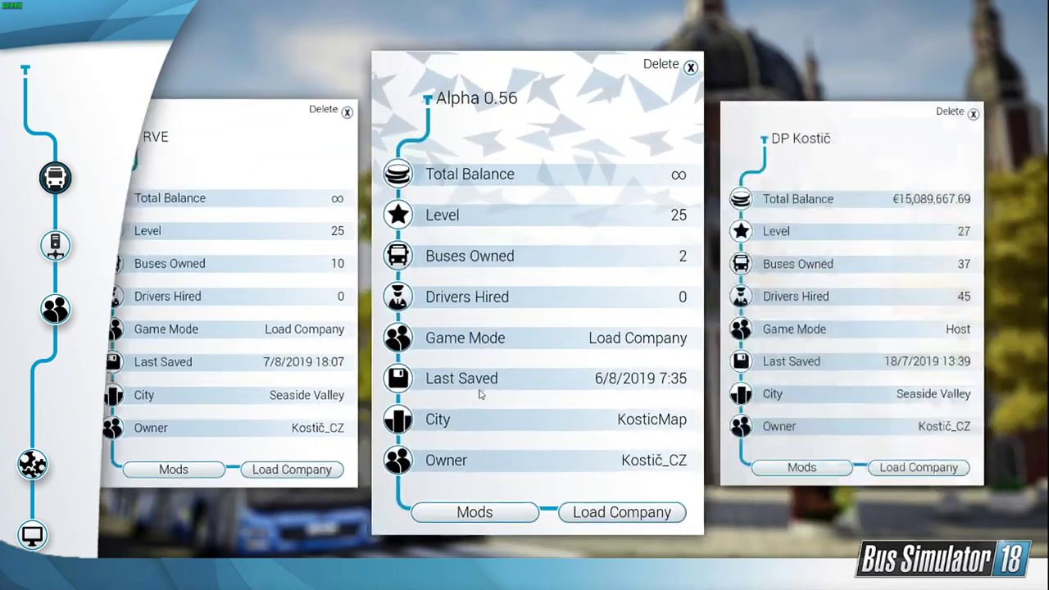
pyautogui.click(644, 67)
pyautogui.click(481, 331)
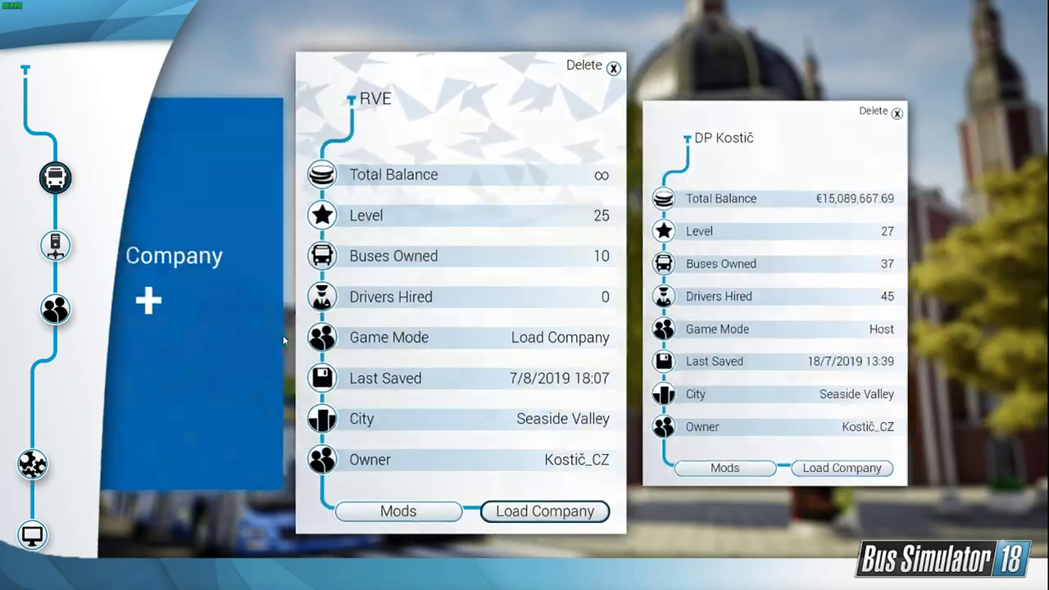
# Step: Start a new company and enter Alpha 0.58 as its name
pyautogui.click(268, 341)
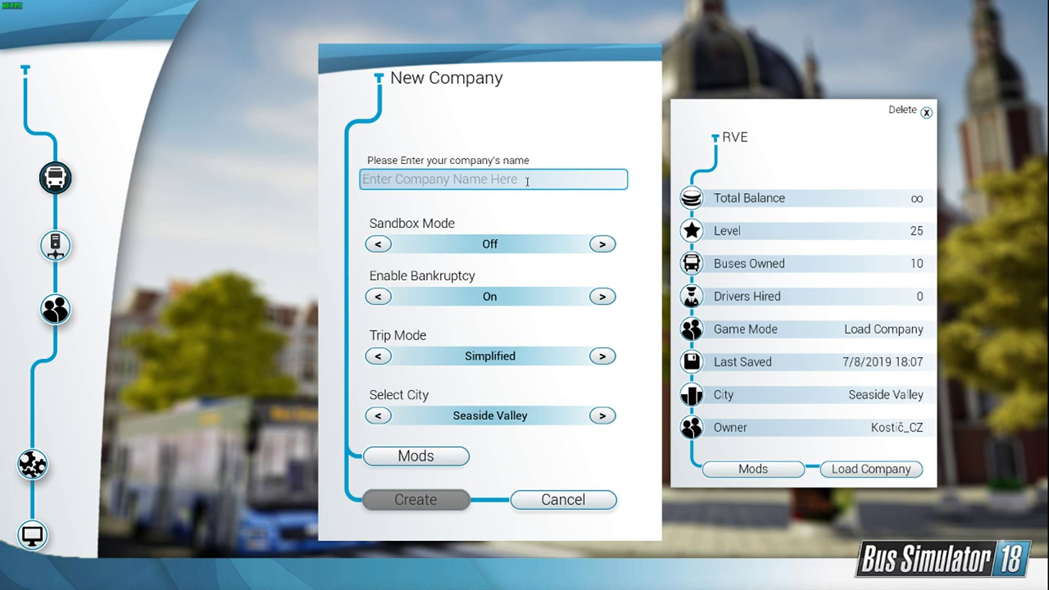
pyautogui.write('A')
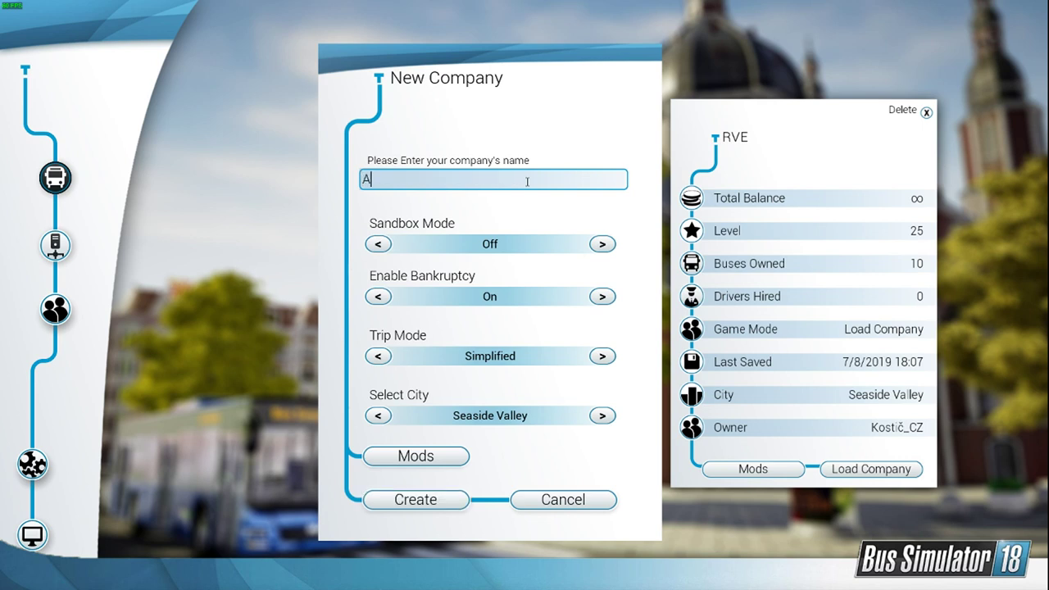
pyautogui.write('lpha 0.58')
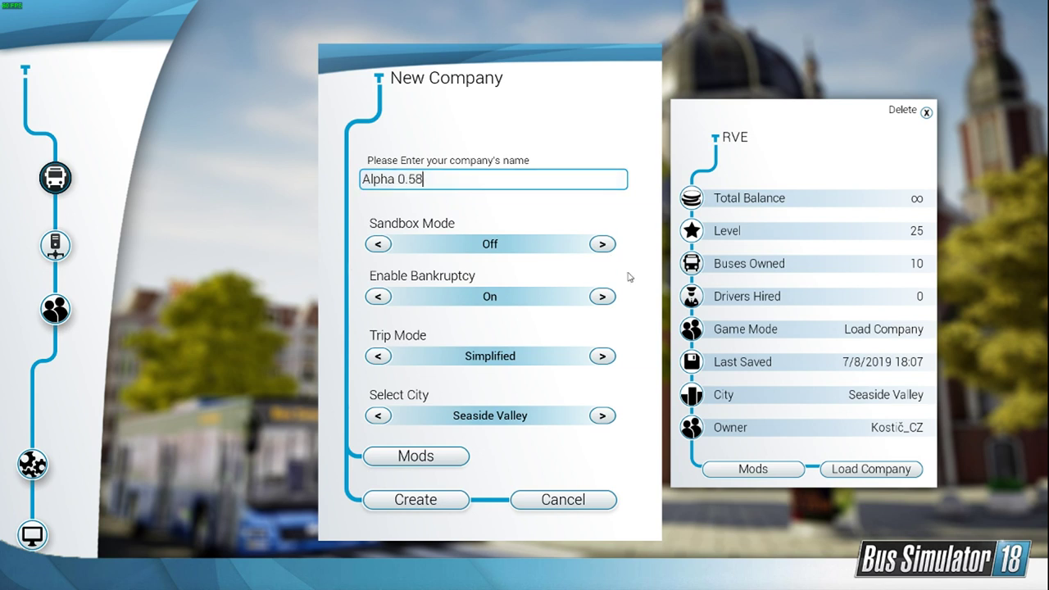
# Step: Turn Sandbox Mode on, set Trip Mode to Realistic, and change the company name to Alpha 0.57
pyautogui.click(602, 244)
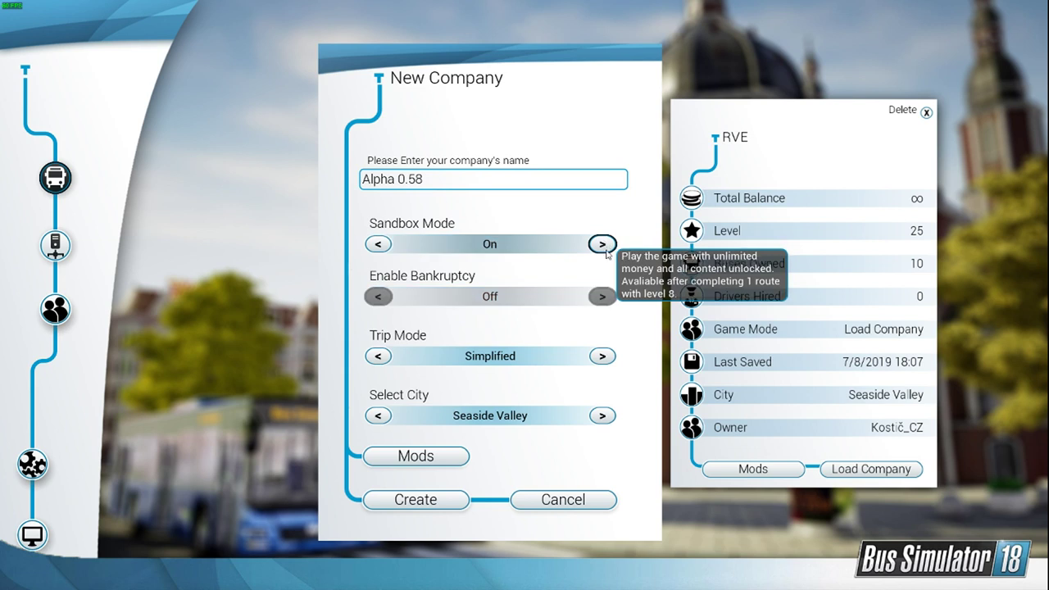
pyautogui.click(603, 357)
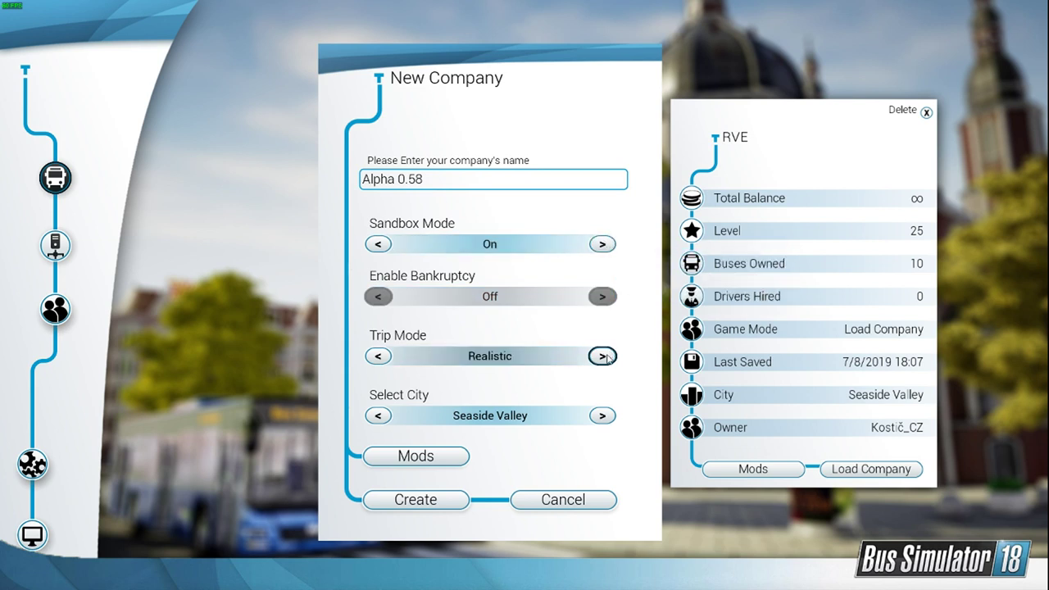
pyautogui.click(451, 178)
pyautogui.press('BackSpace')
pyautogui.write('7')
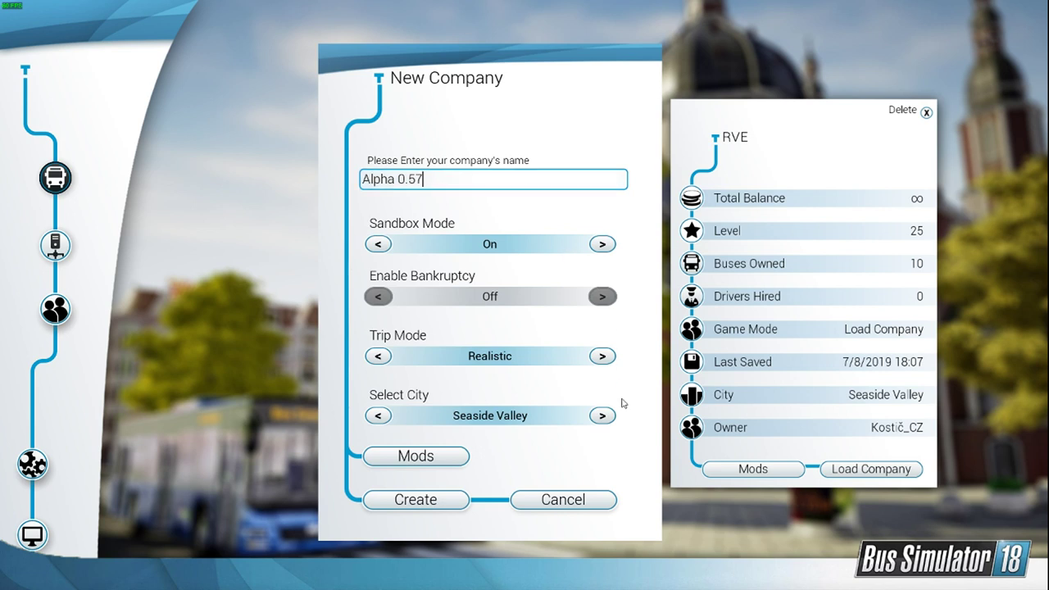
# Step: Select KosticMap as the city and create the company
pyautogui.click(598, 415)
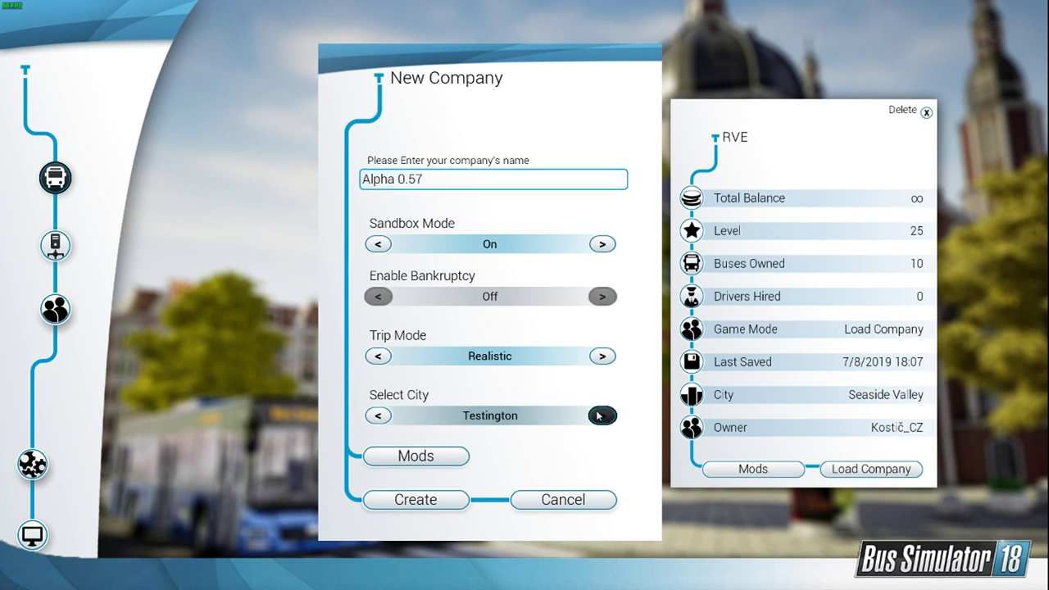
pyautogui.click(599, 415)
pyautogui.click(601, 415)
pyautogui.click(602, 416)
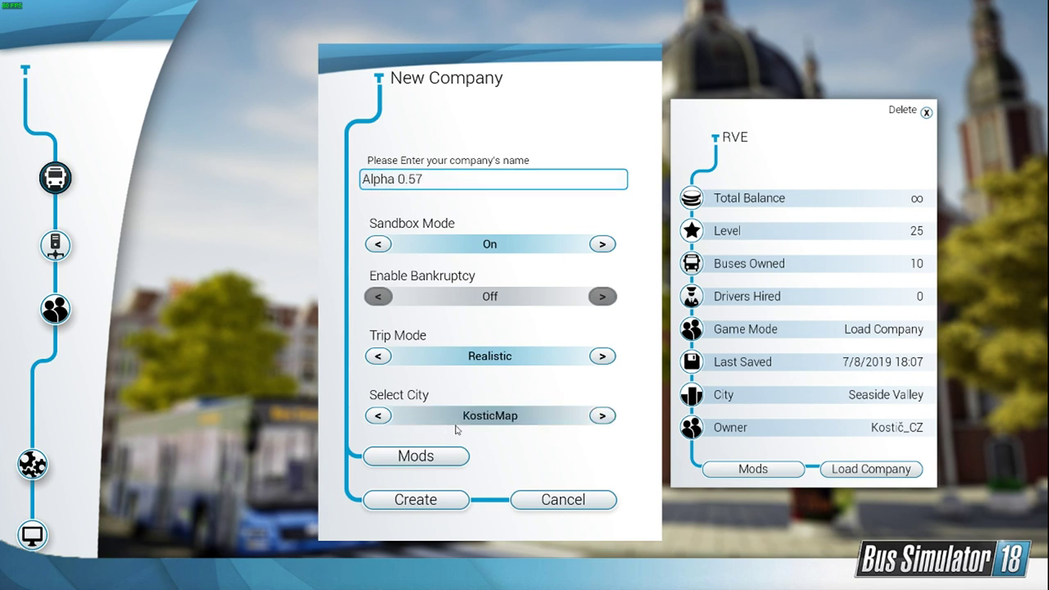
pyautogui.click(444, 502)
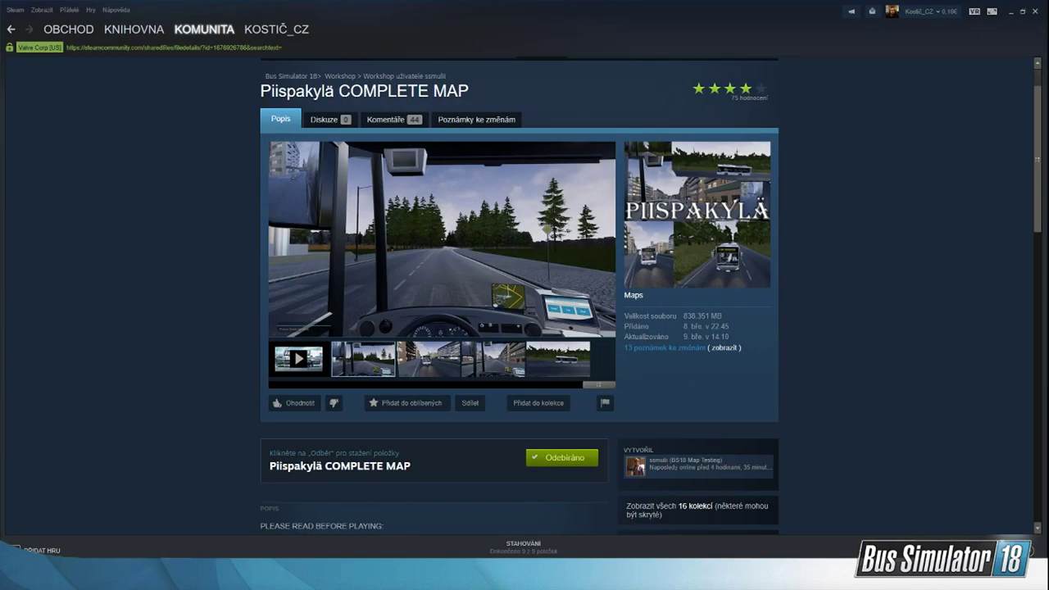
# Step: Switch to Steam and open the Windows volume mixer
pyautogui.rightClick(974, 515)
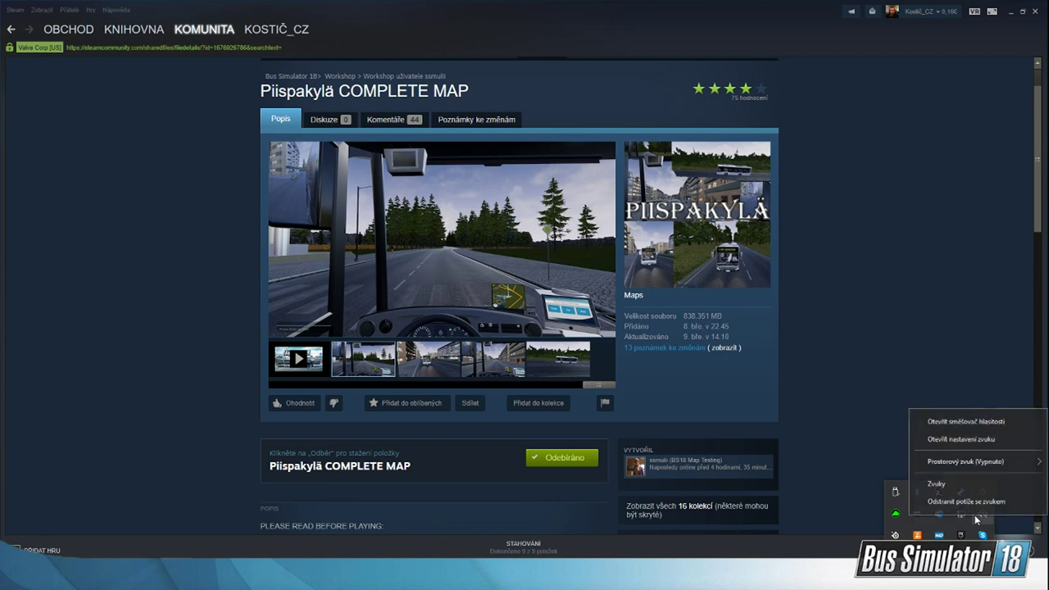
pyautogui.click(982, 417)
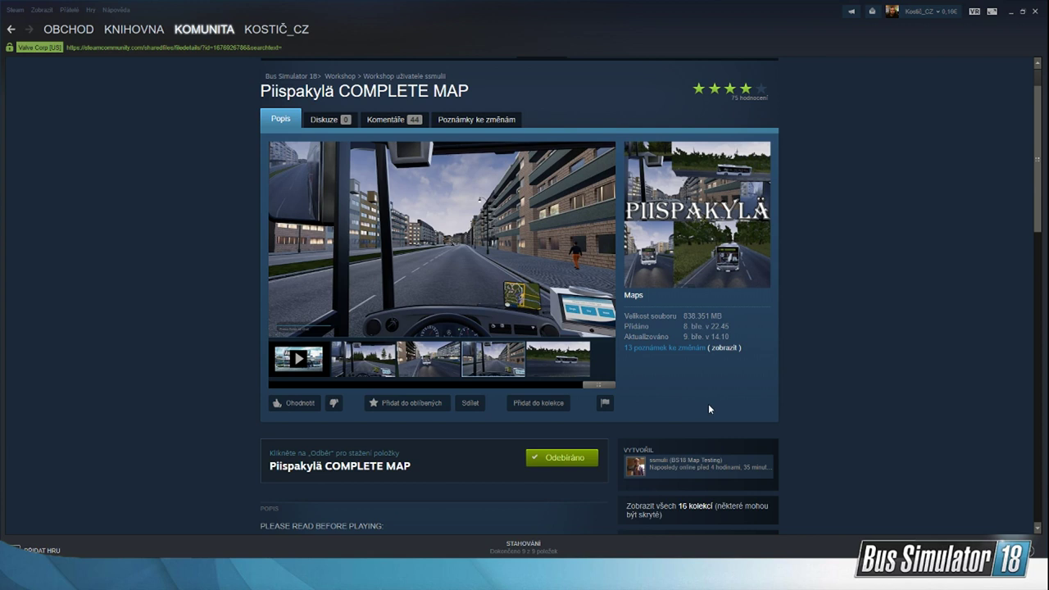
pyautogui.moveTo(119, 578)
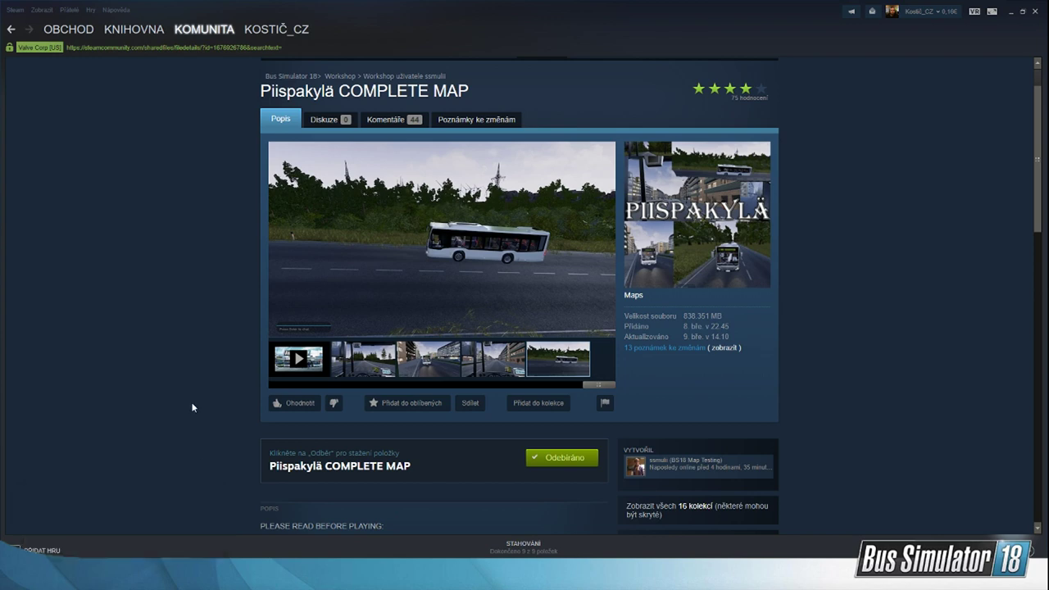
pyautogui.moveTo(655, 576)
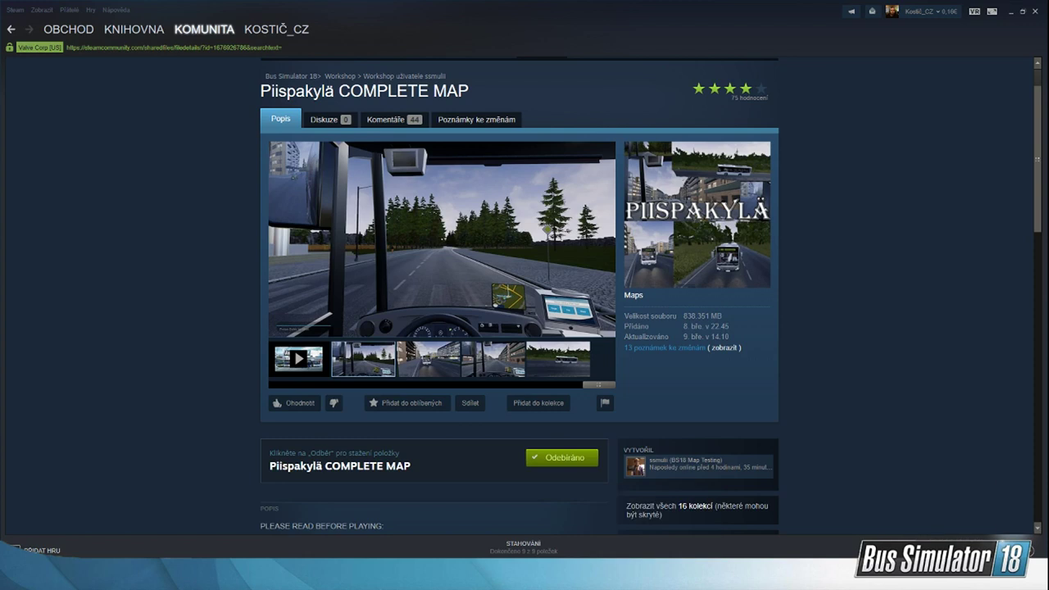
pyautogui.click(939, 579)
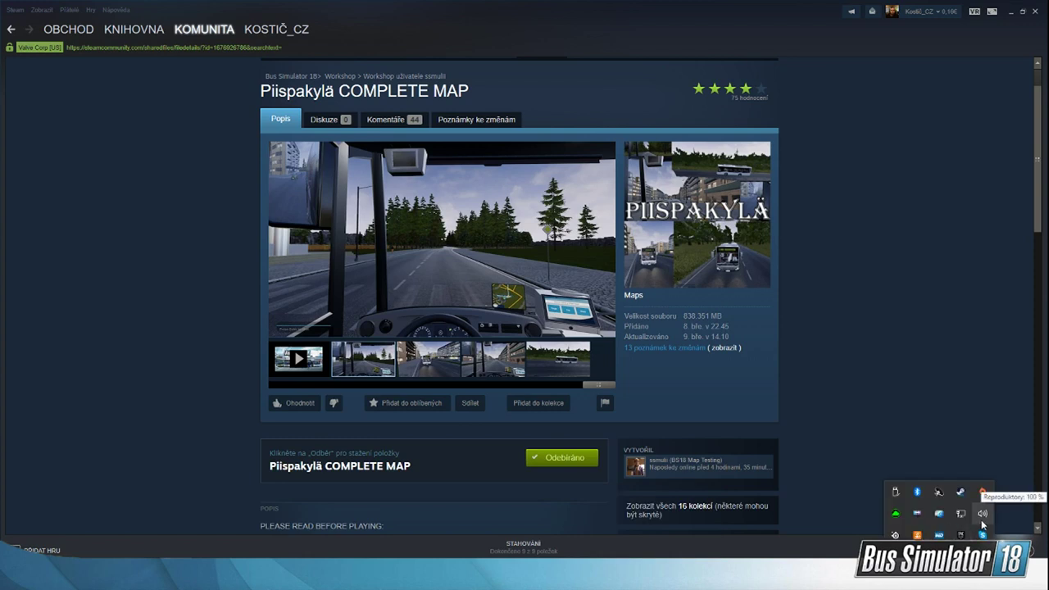
pyautogui.click(891, 381)
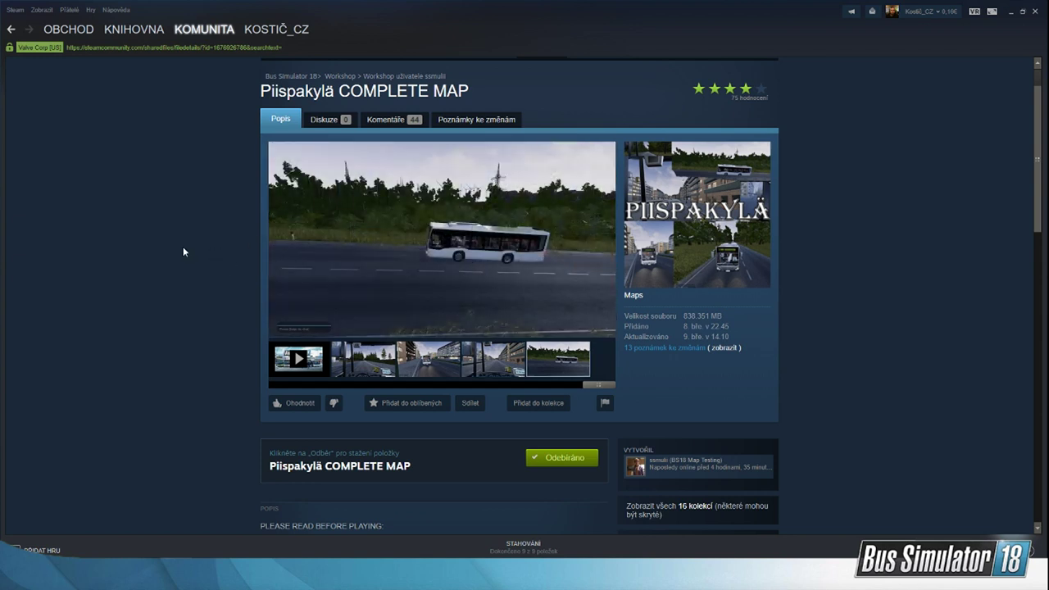
# Step: Look over the Piispakylä COMPLETE MAP description and comments, and view its street screenshots again
pyautogui.moveTo(655, 574)
pyautogui.scroll(-7, 195, 391)
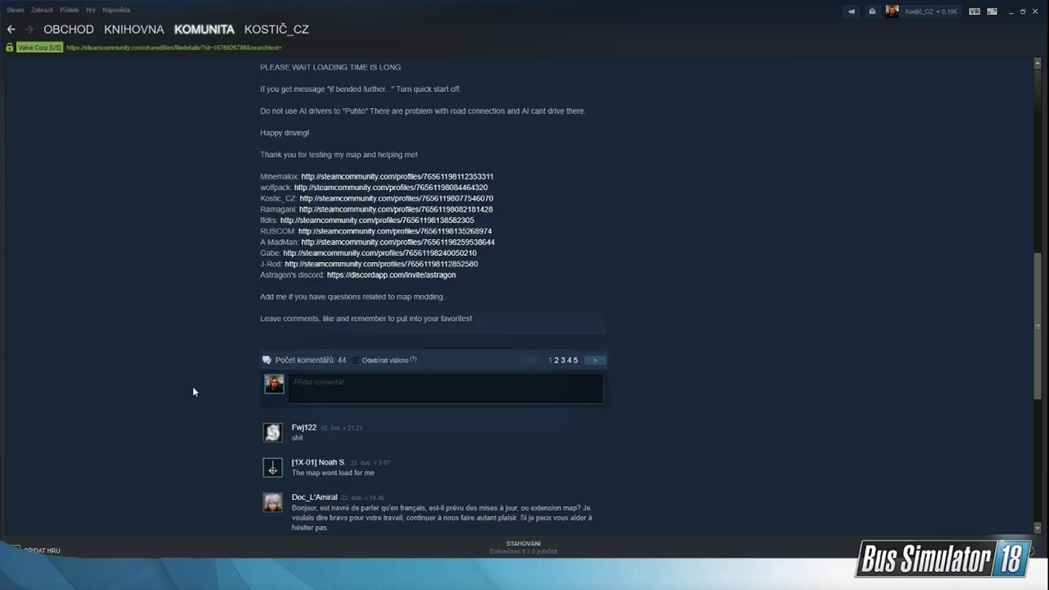
pyautogui.scroll(7, 192, 392)
pyautogui.click(441, 424)
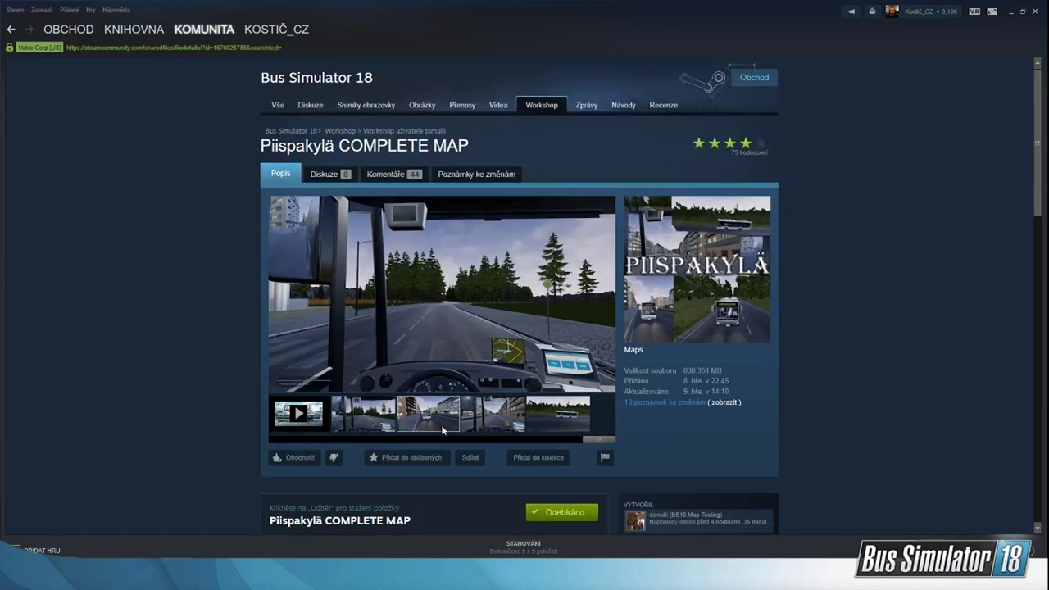
pyautogui.click(495, 415)
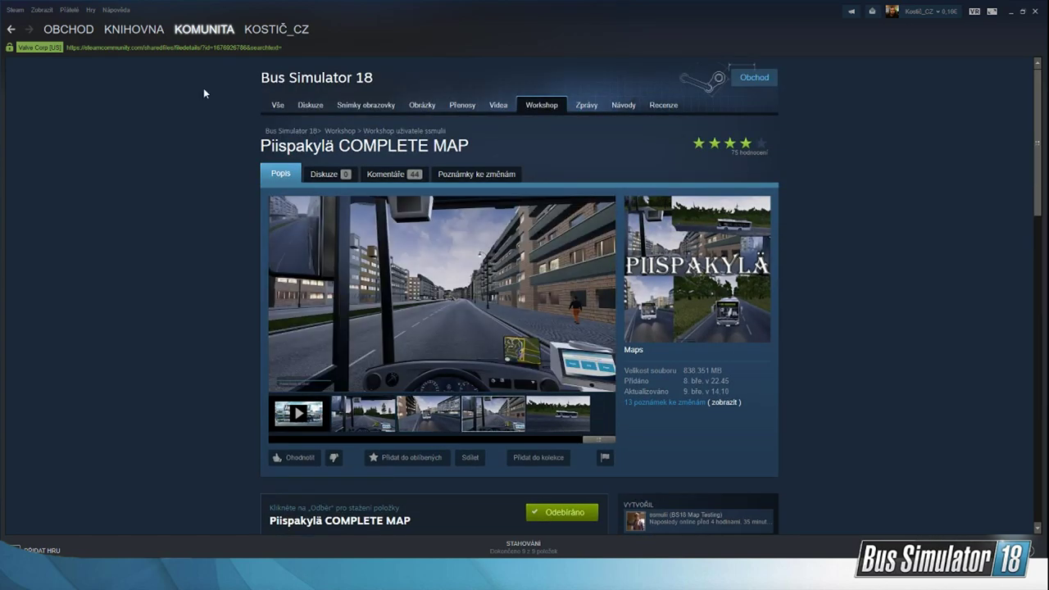
# Step: Return to the map list, open the Map Test page, and view its Grantland City screenshots and description
pyautogui.click(11, 29)
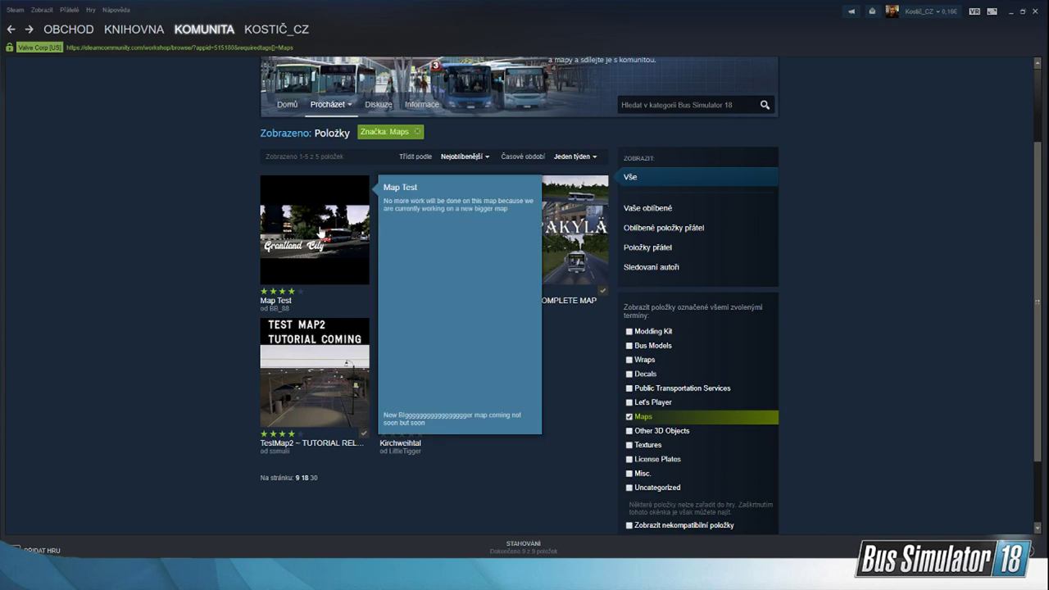
pyautogui.click(320, 232)
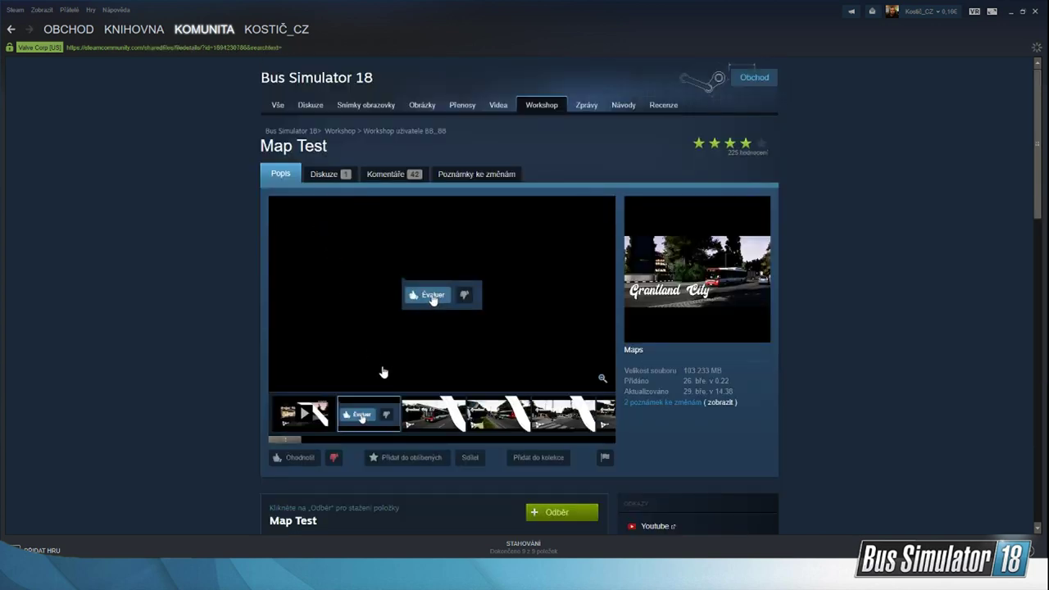
pyautogui.click(423, 431)
pyautogui.click(463, 425)
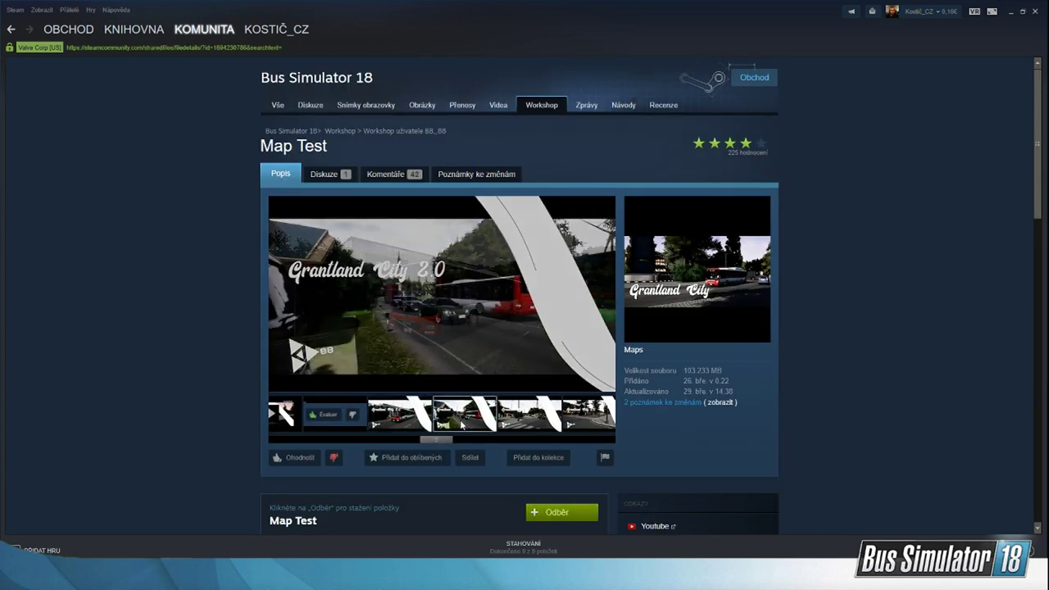
pyautogui.click(573, 414)
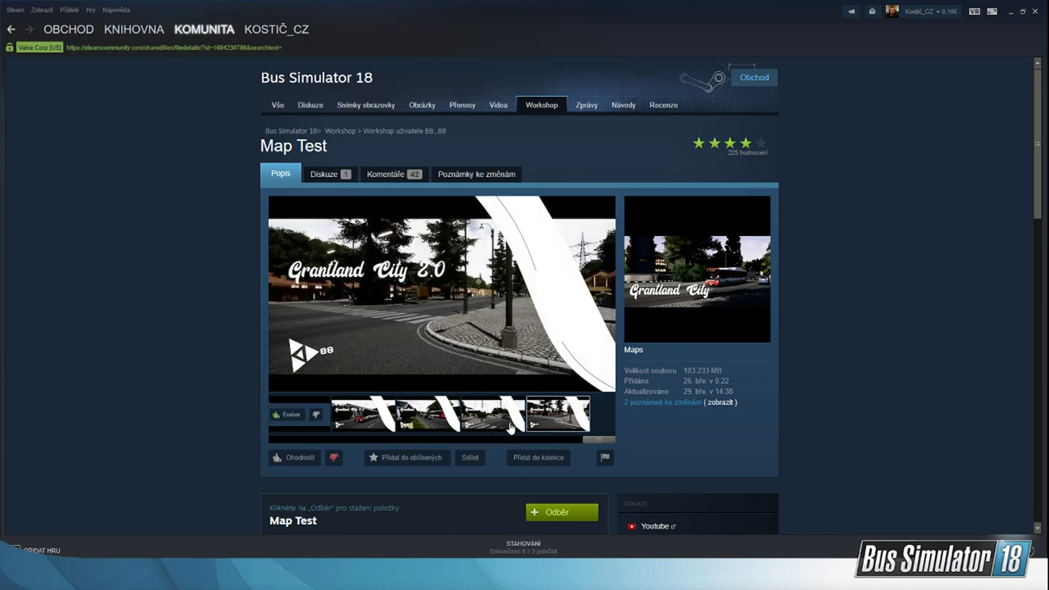
pyautogui.click(494, 432)
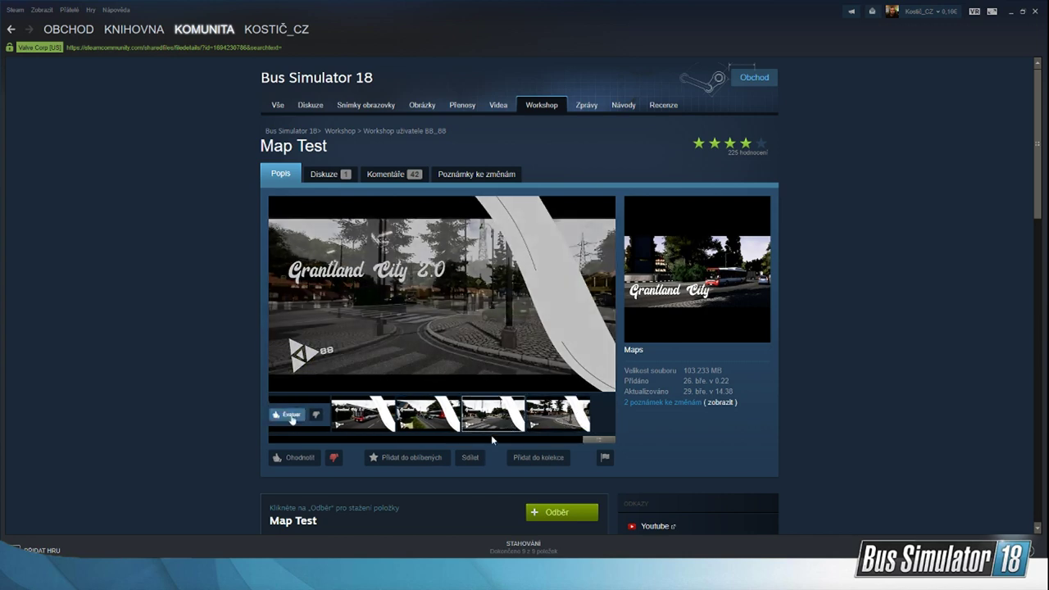
pyautogui.click(446, 432)
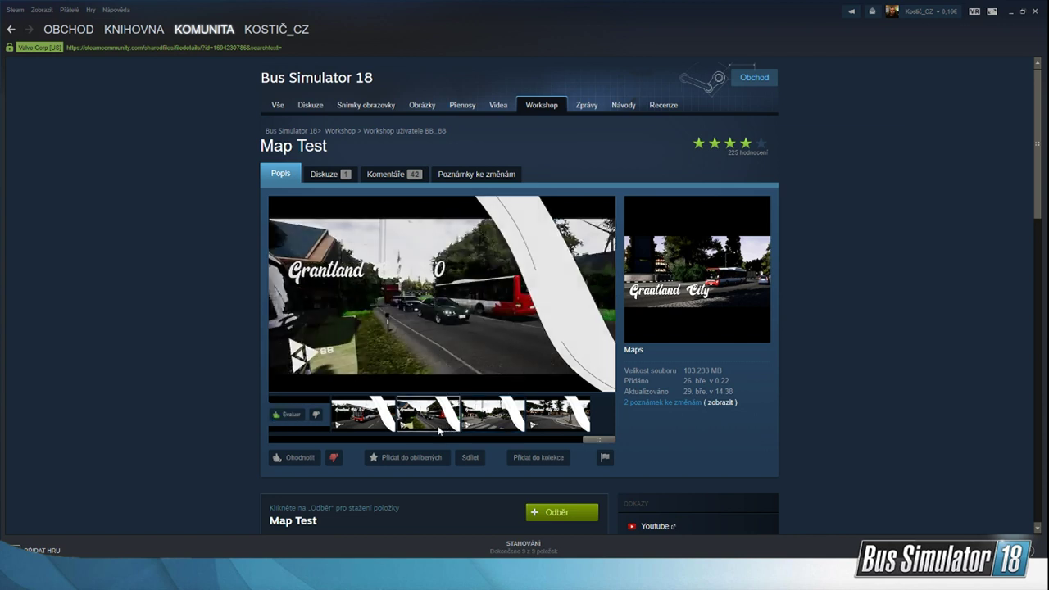
pyautogui.click(373, 428)
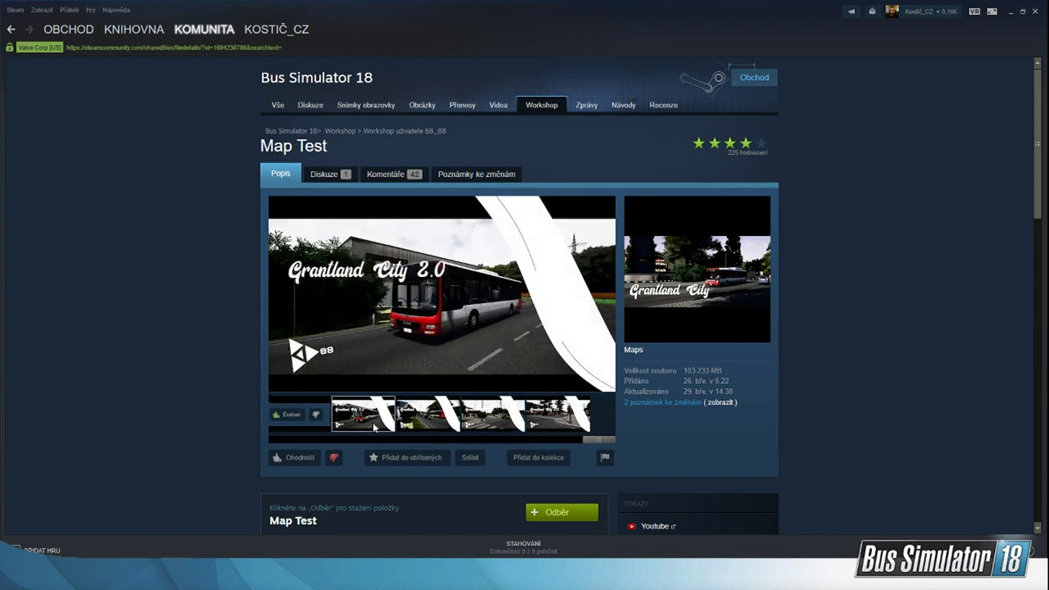
pyautogui.scroll(-5, 376, 426)
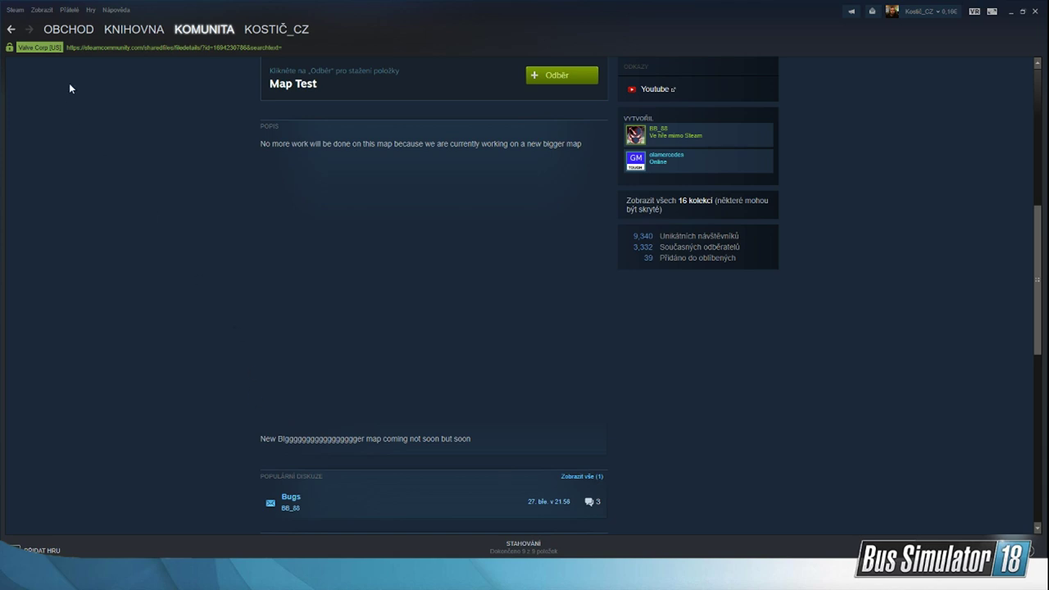
# Step: Return to the map list, open the Testington - Tech Test Map page, and view each of its screenshots
pyautogui.click(10, 30)
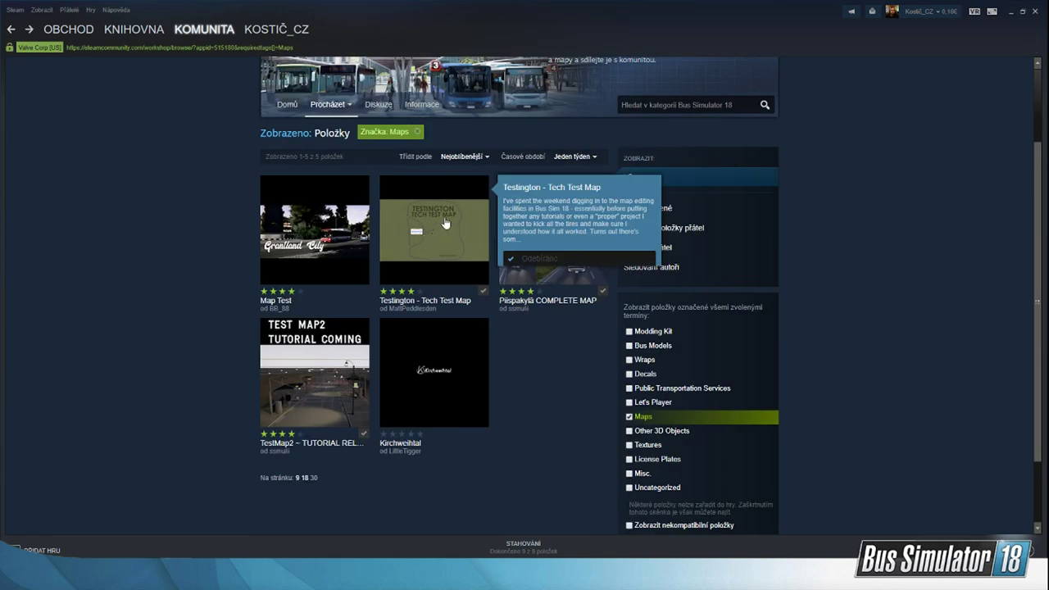
pyautogui.click(449, 266)
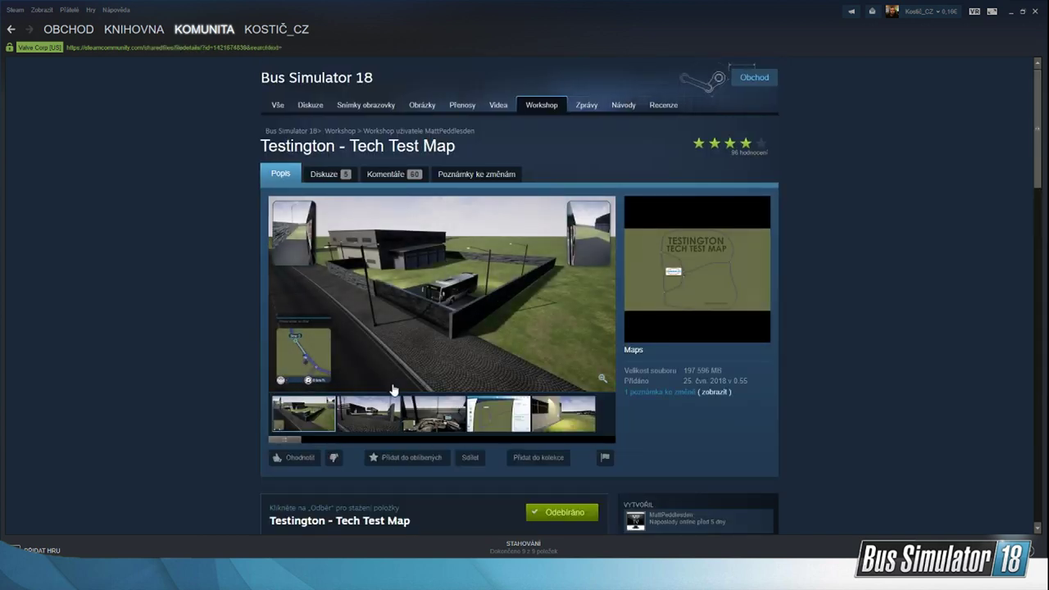
pyautogui.click(383, 424)
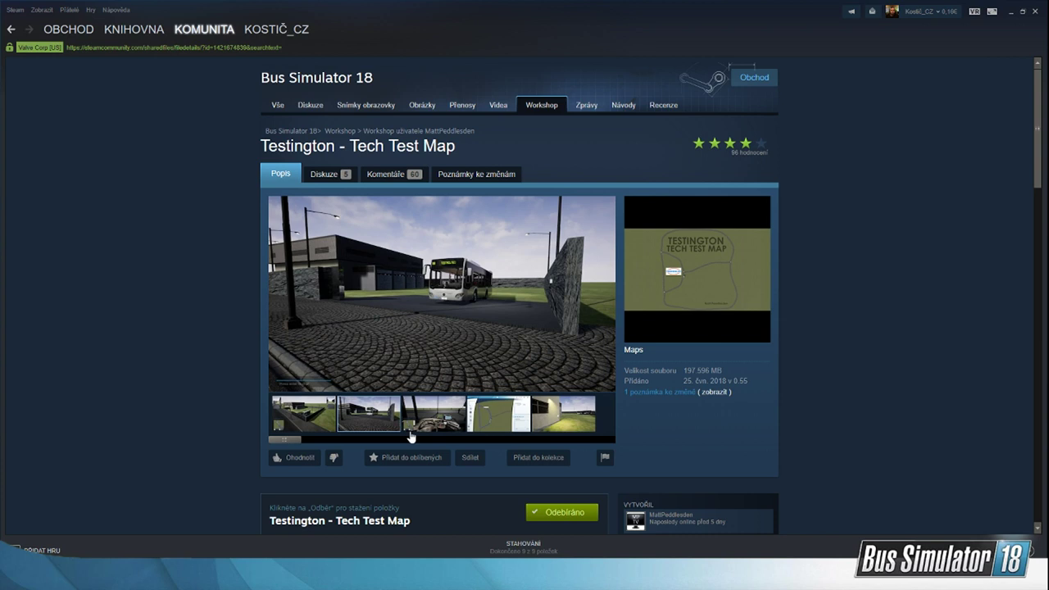
pyautogui.click(440, 425)
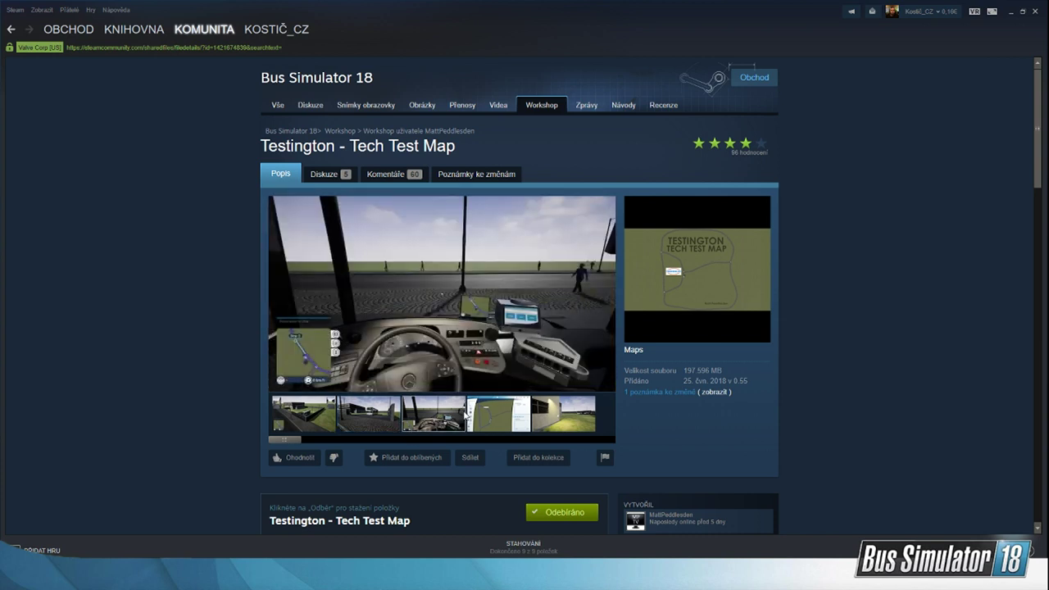
pyautogui.click(508, 427)
pyautogui.click(567, 425)
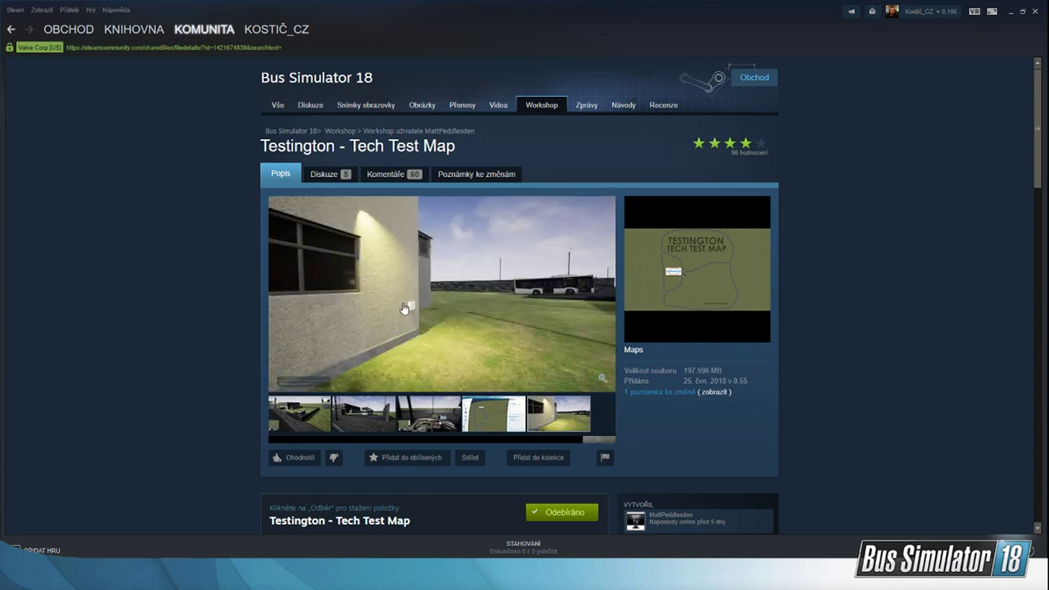
# Step: Review Testington's depot and route map screenshots again, look over its description, and return to the map list
pyautogui.click(317, 419)
pyautogui.click(562, 418)
pyautogui.click(322, 417)
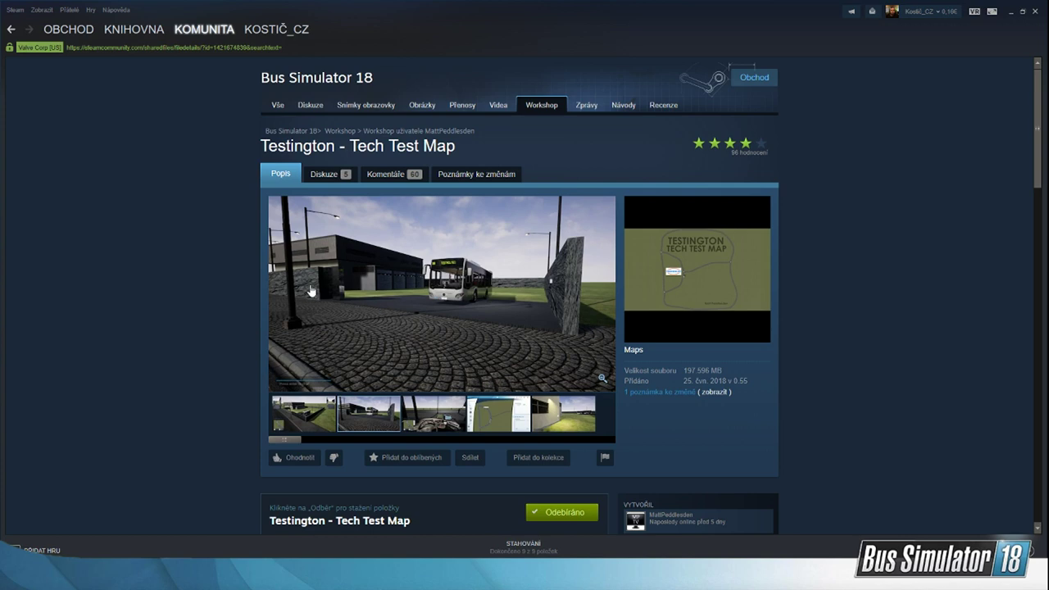
pyautogui.click(573, 426)
pyautogui.click(484, 419)
pyautogui.scroll(-3, 439, 428)
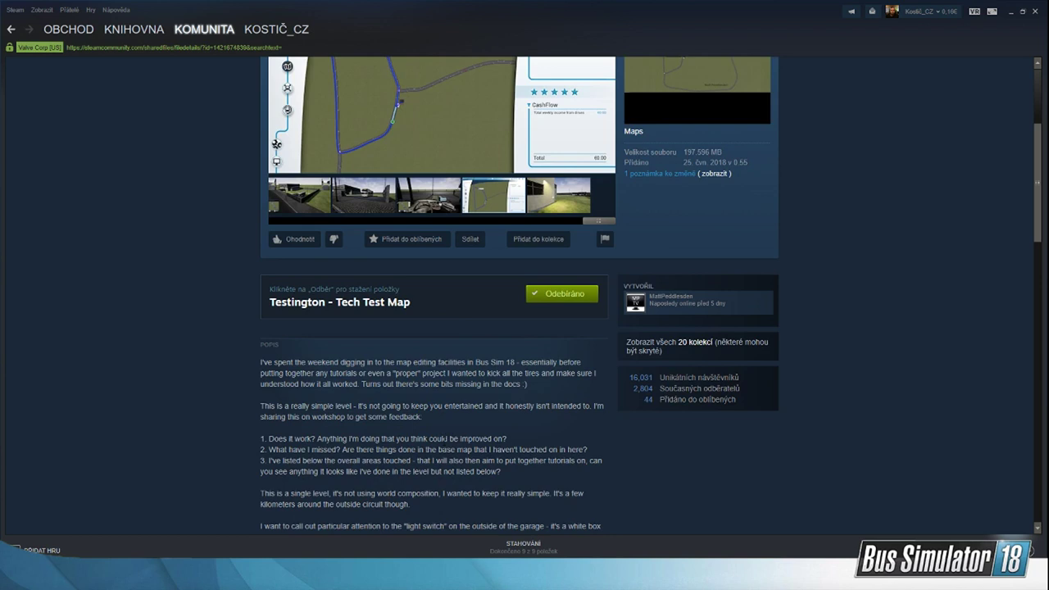
pyautogui.click(10, 30)
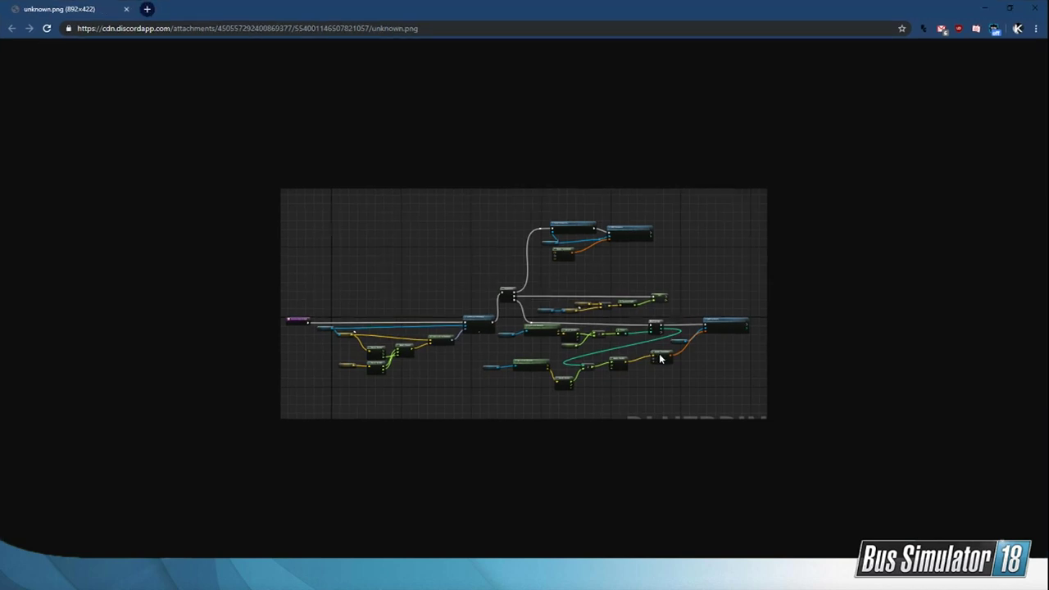
# Step: Examine the blueprint node graph in the unknown.png image in the browser, and close the image
pyautogui.keyDown('ctrl'); pyautogui.scroll(6, 671, 360); pyautogui.keyUp('ctrl')
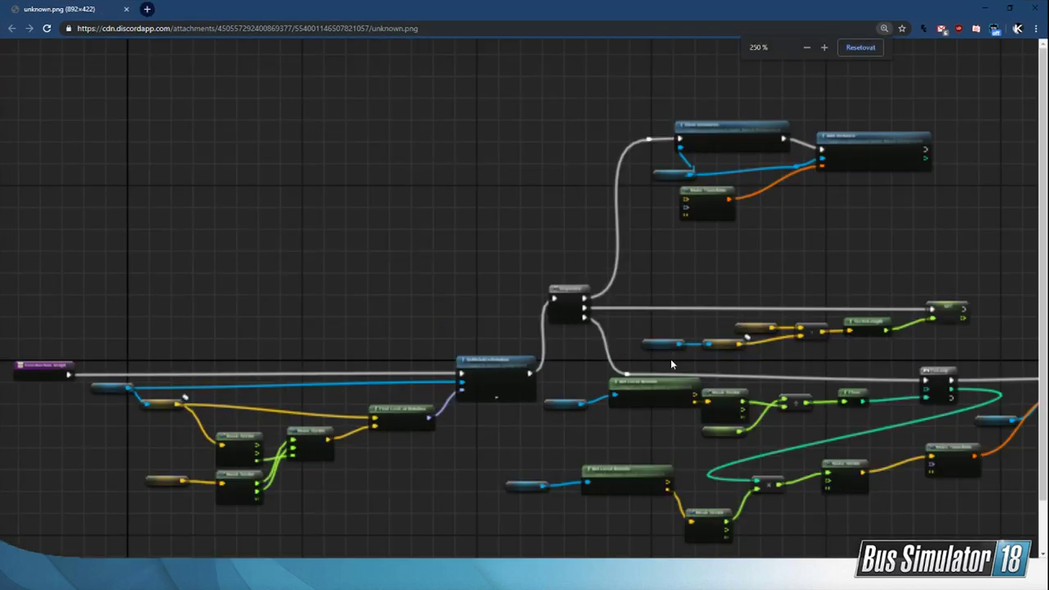
pyautogui.keyDown('ctrl'); pyautogui.scroll(-2, 671, 361); pyautogui.keyUp('ctrl')
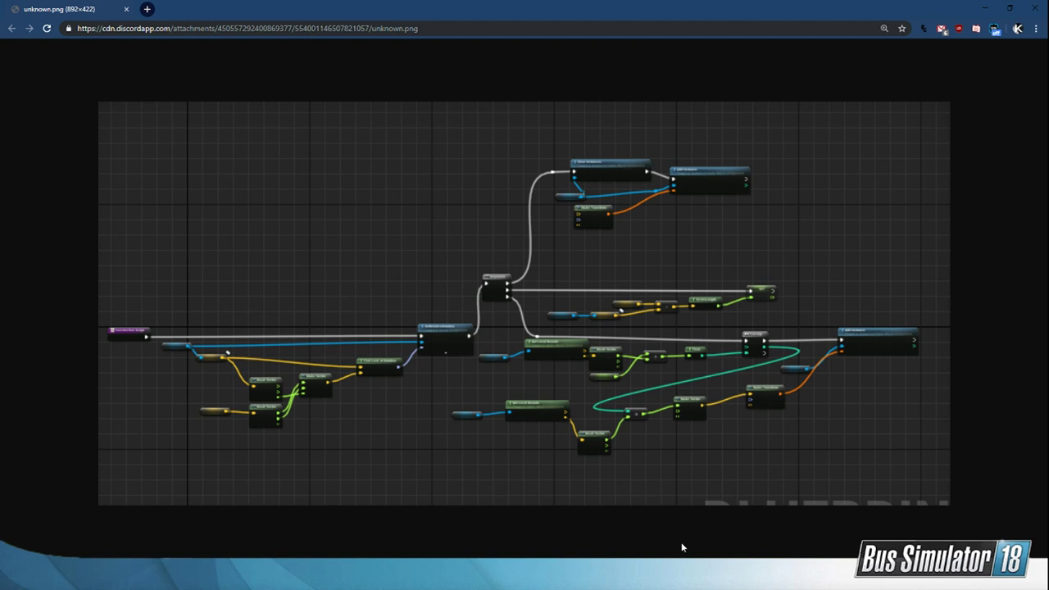
pyautogui.click(666, 579)
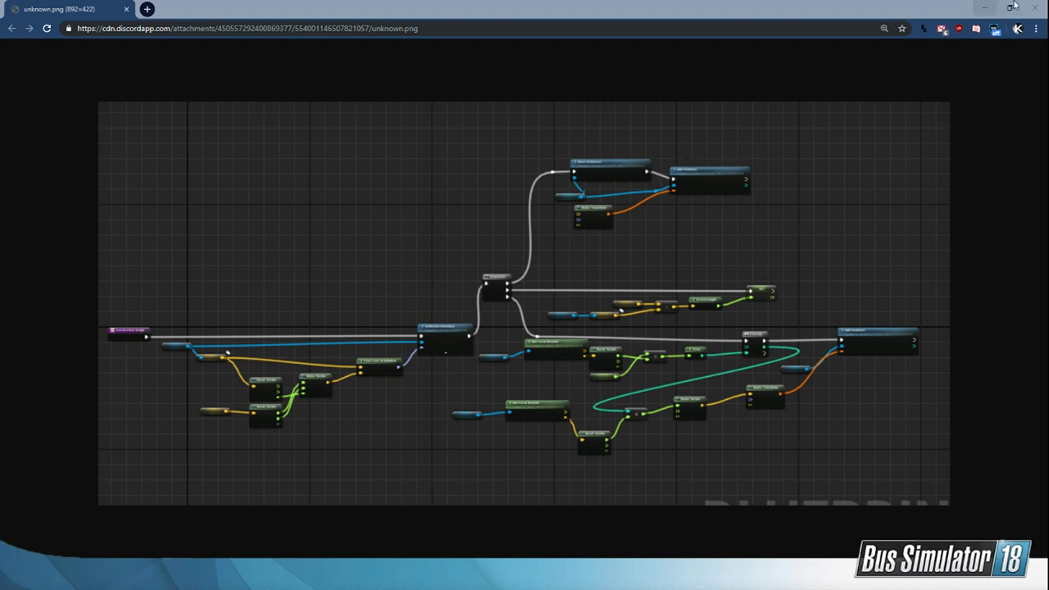
pyautogui.click(1039, 7)
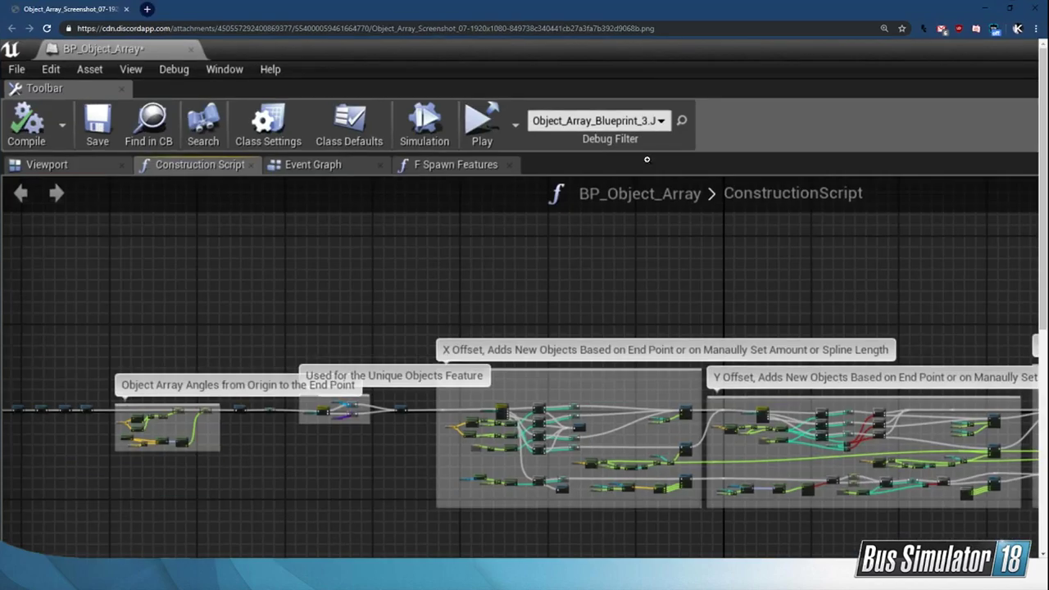
# Step: Examine the X, Y and Z offset sections and the variable list in the Object Array blueprint screenshot, and return to Steam
pyautogui.click(529, 344)
pyautogui.scroll(-1, 499, 381)
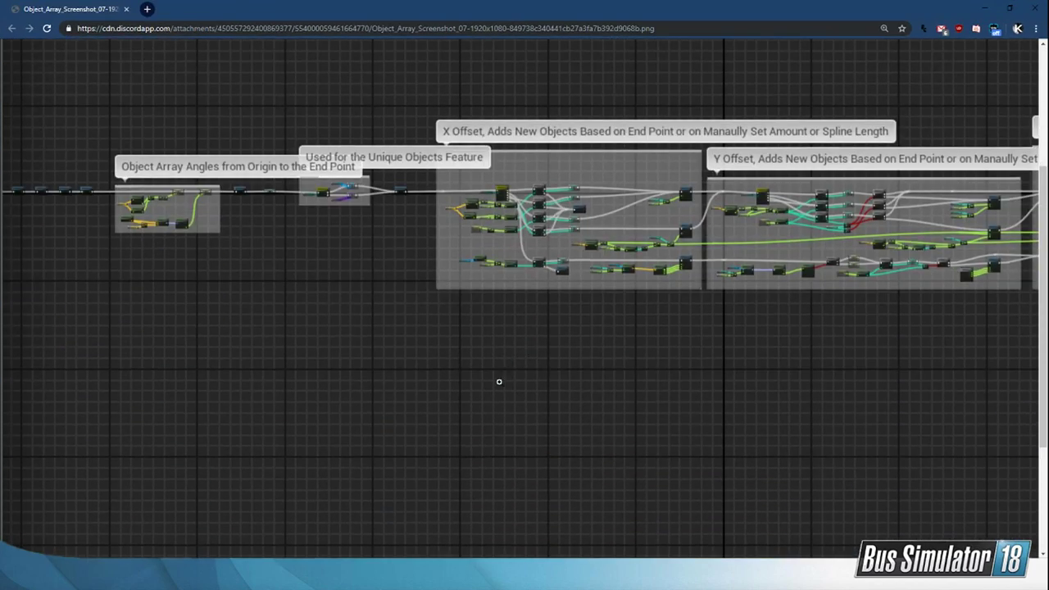
pyautogui.hscroll(6, 534, 543)
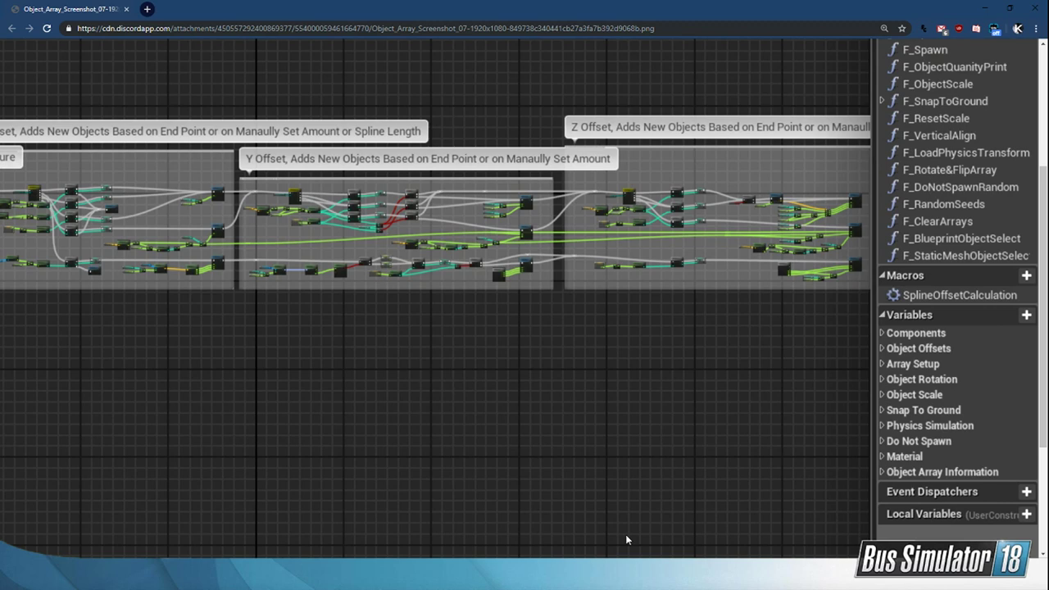
pyautogui.hscroll(1, 647, 537)
pyautogui.hscroll(-7, 492, 539)
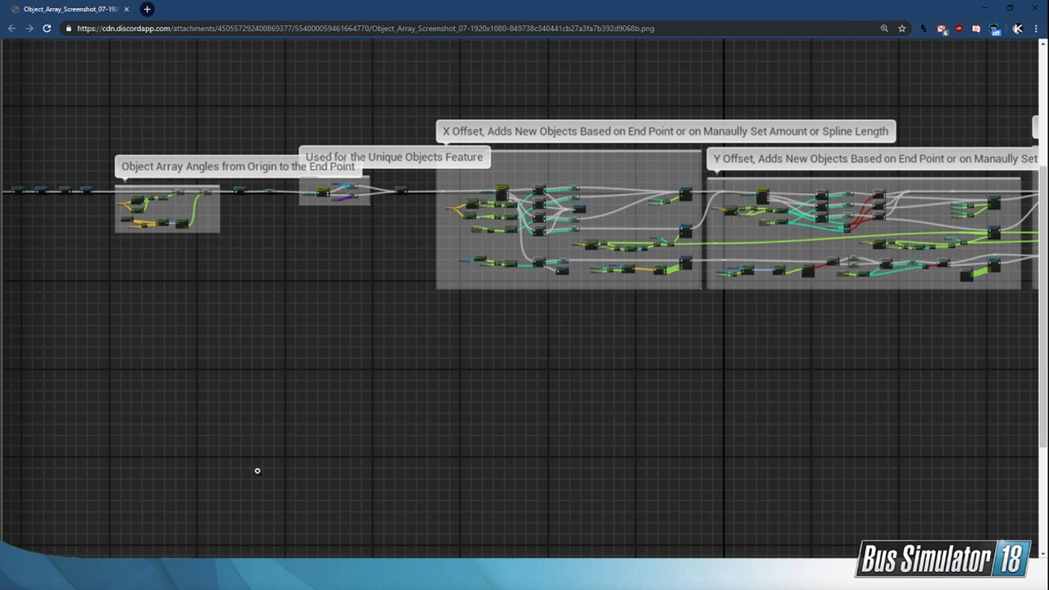
pyautogui.hotkey('alt', 'Tab')
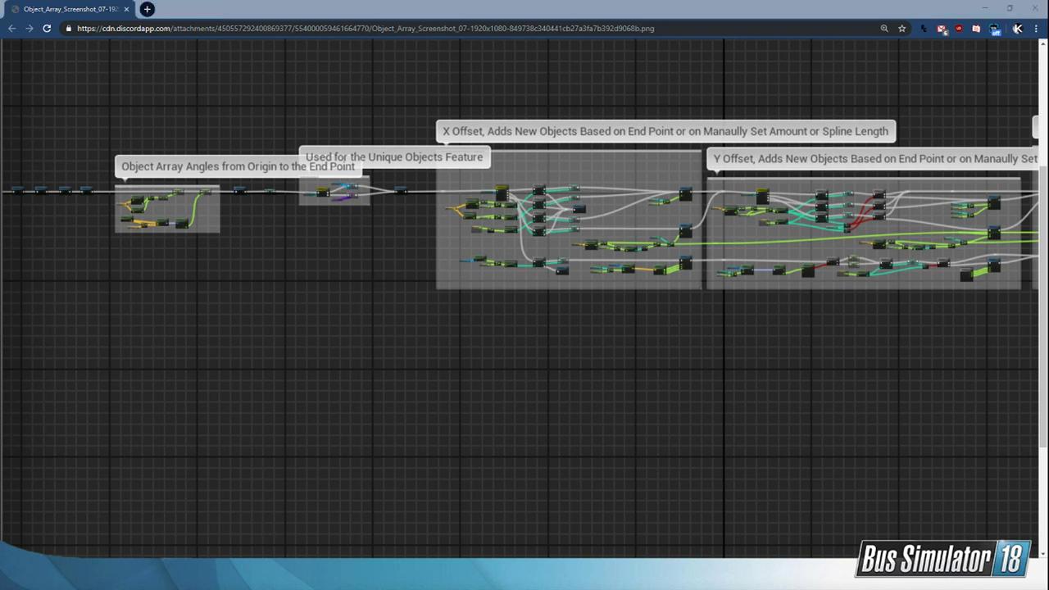
pyautogui.moveTo(462, 563); pyautogui.dragTo(795, 538)
pyautogui.click(794, 537)
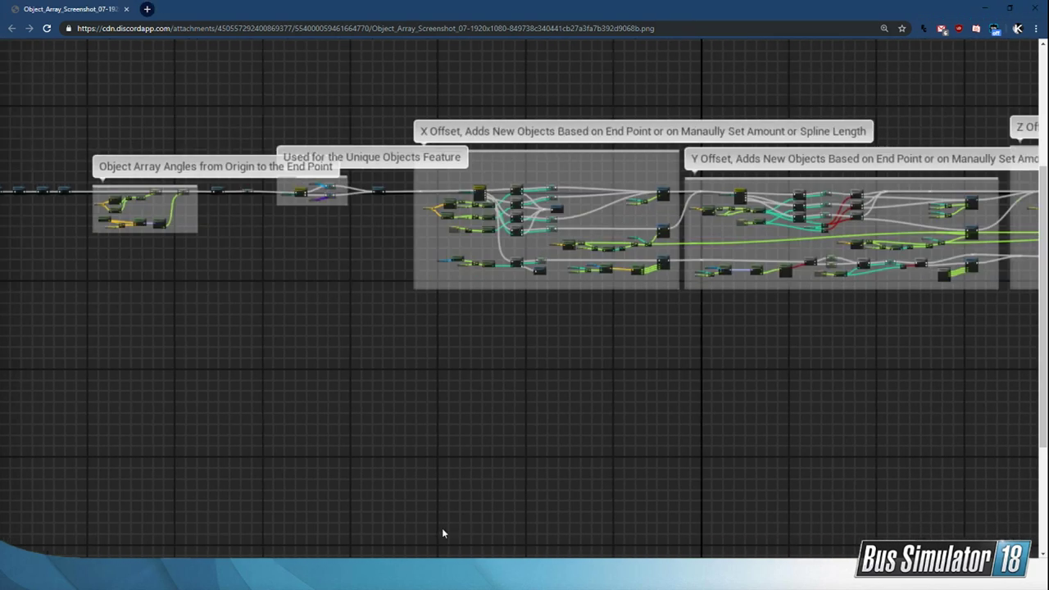
pyautogui.click(984, 461)
pyautogui.click(898, 528)
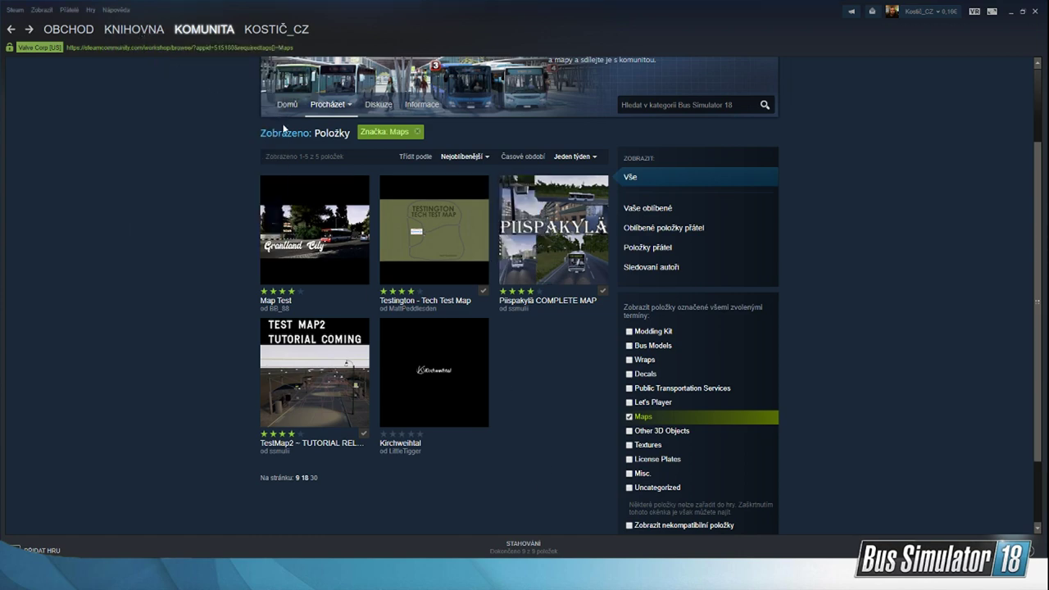
# Step: Open the Bus Simulator 18 library page, and check the volume mixer and the running game's window preview
pyautogui.click(154, 30)
pyautogui.scroll(5, 709, 392)
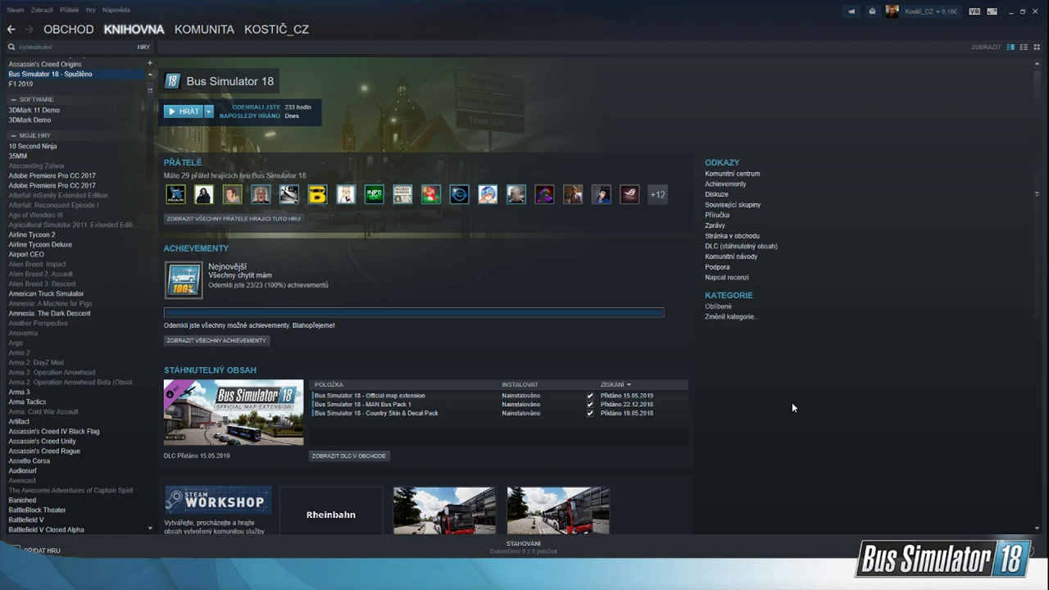
pyautogui.hotkey('alt', 'Tab')
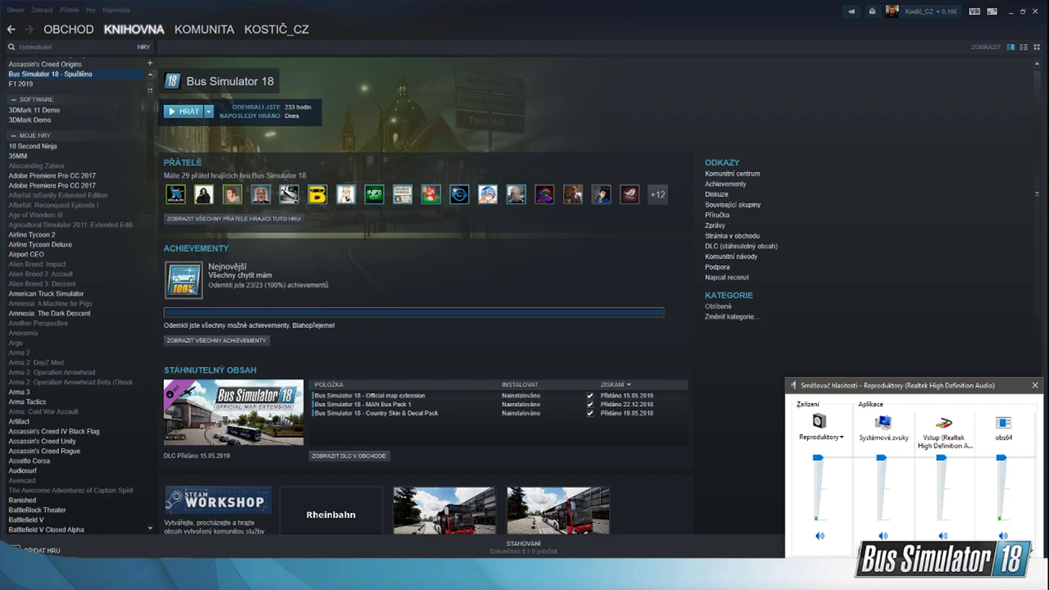
pyautogui.moveTo(656, 574)
pyautogui.click(671, 547)
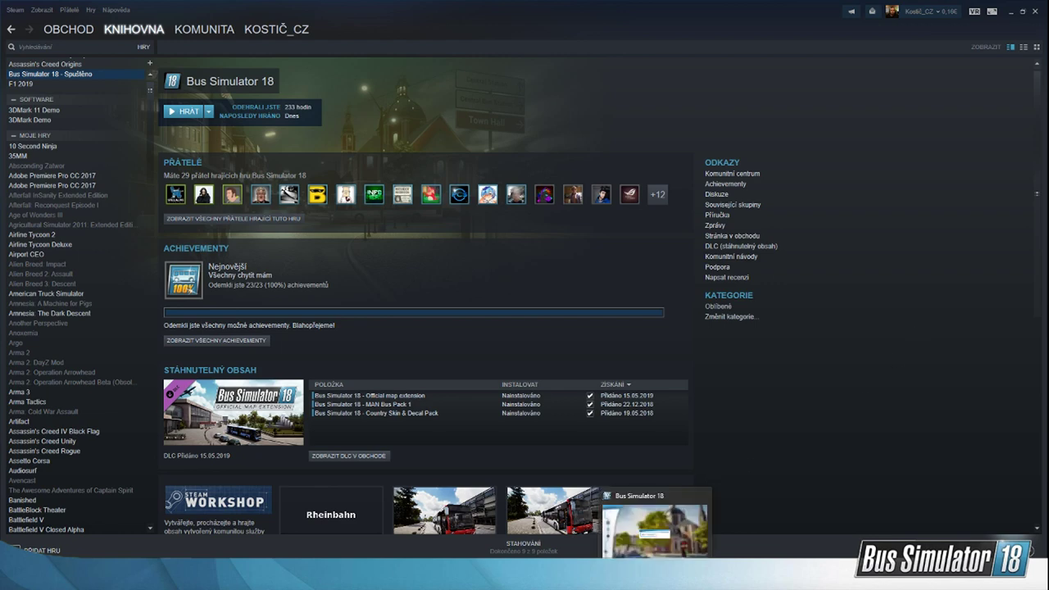
pyautogui.click(655, 565)
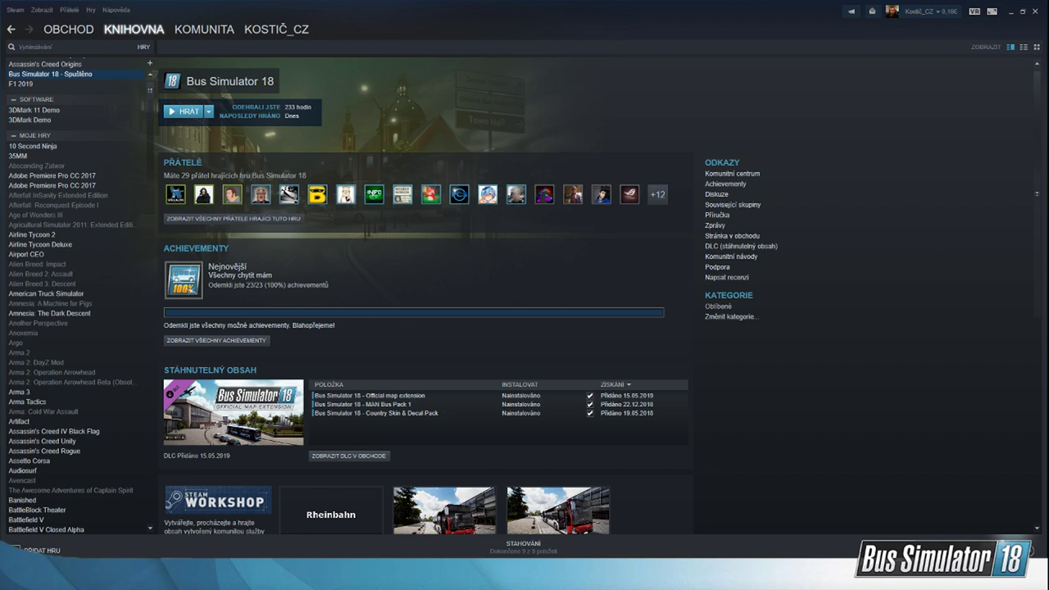
# Step: Open the Bus Simulator 18 screenshot library, show its screenshots folder on disk, and reposition the folder window
pyautogui.moveTo(655, 578)
pyautogui.scroll(-4, 727, 305)
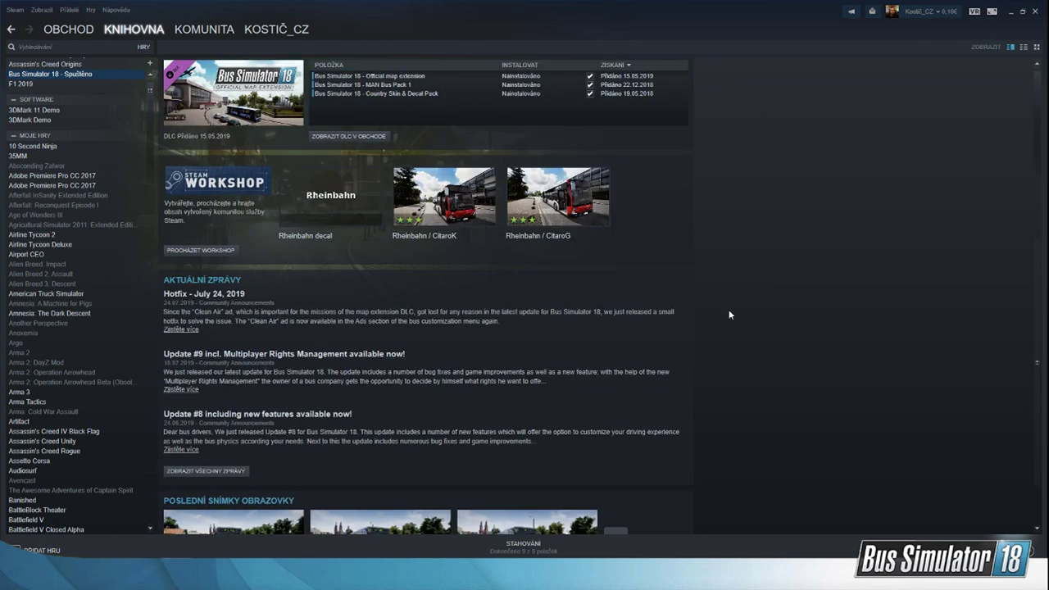
pyautogui.scroll(-1, 725, 295)
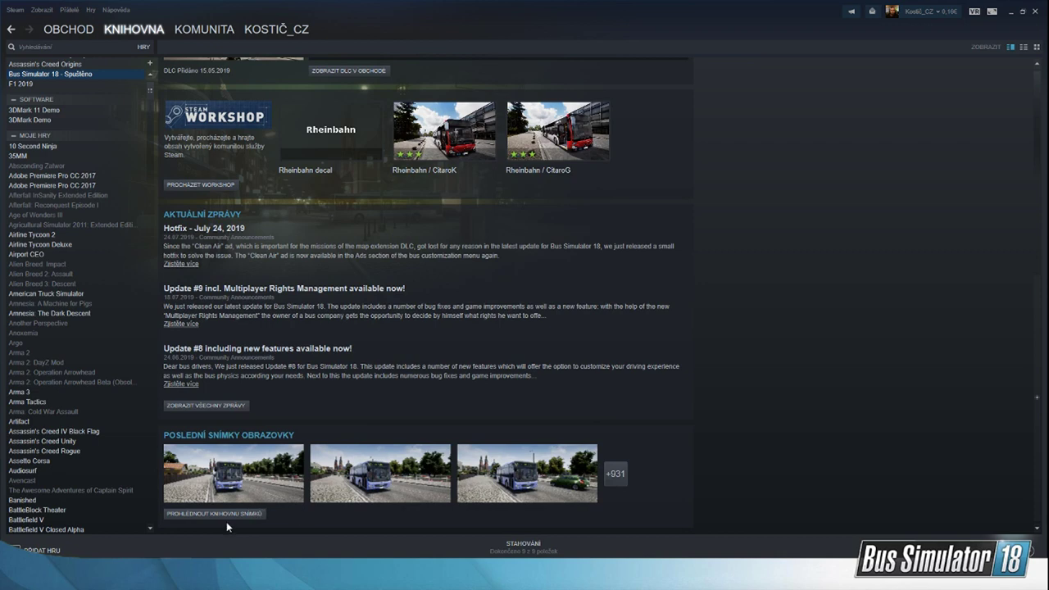
pyautogui.scroll(4, 455, 329)
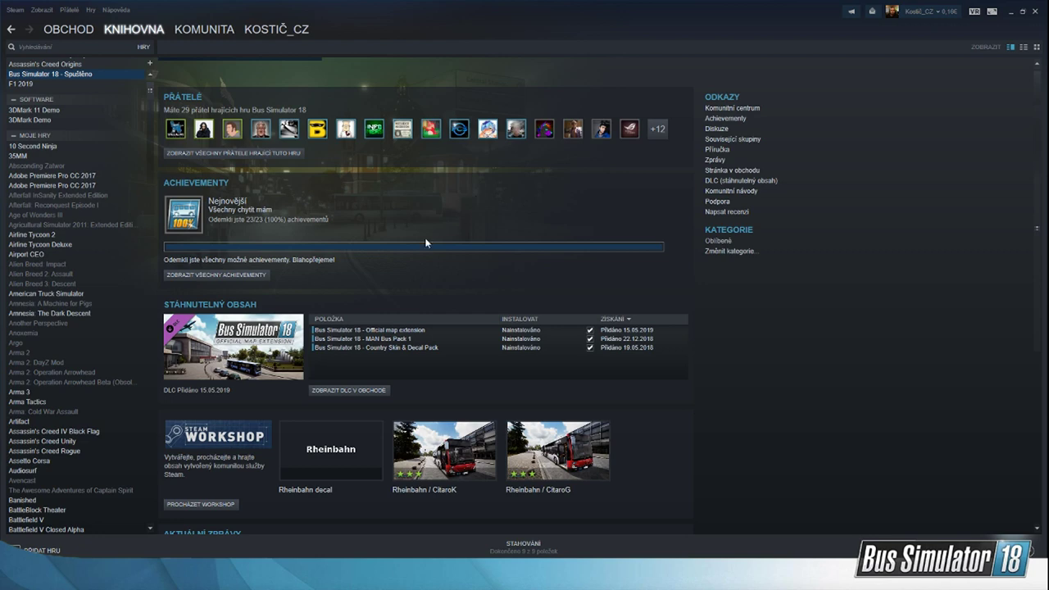
pyautogui.scroll(-4, 511, 416)
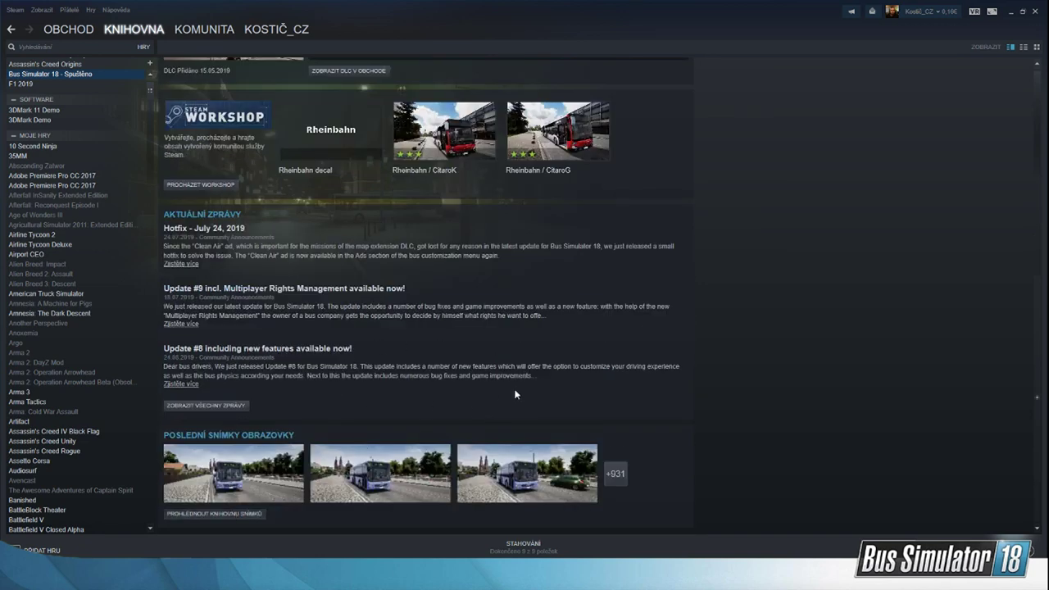
pyautogui.click(248, 515)
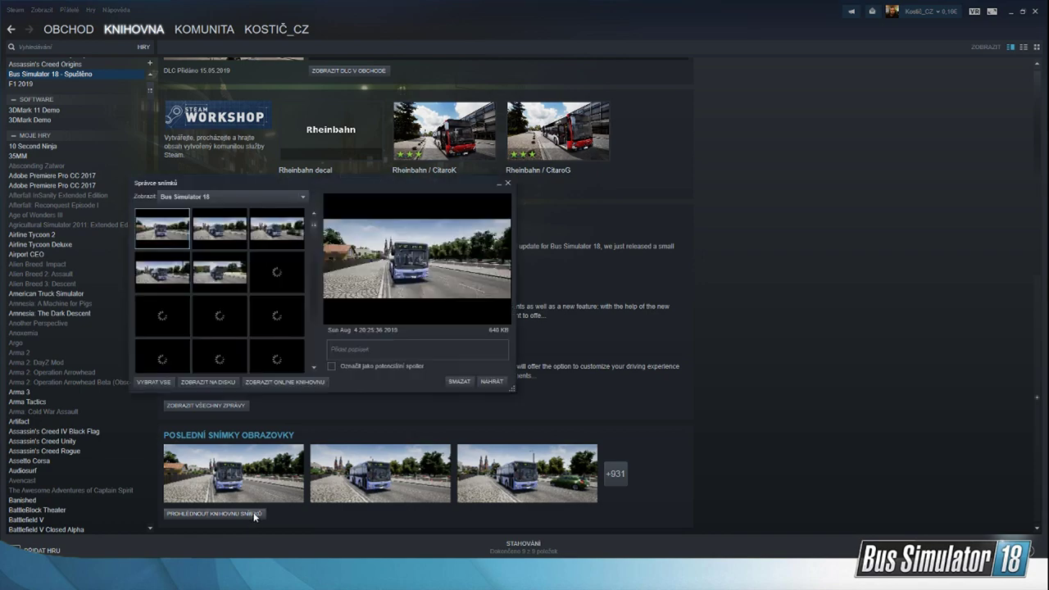
pyautogui.click(197, 381)
pyautogui.moveTo(830, 20); pyautogui.dragTo(709, 25)
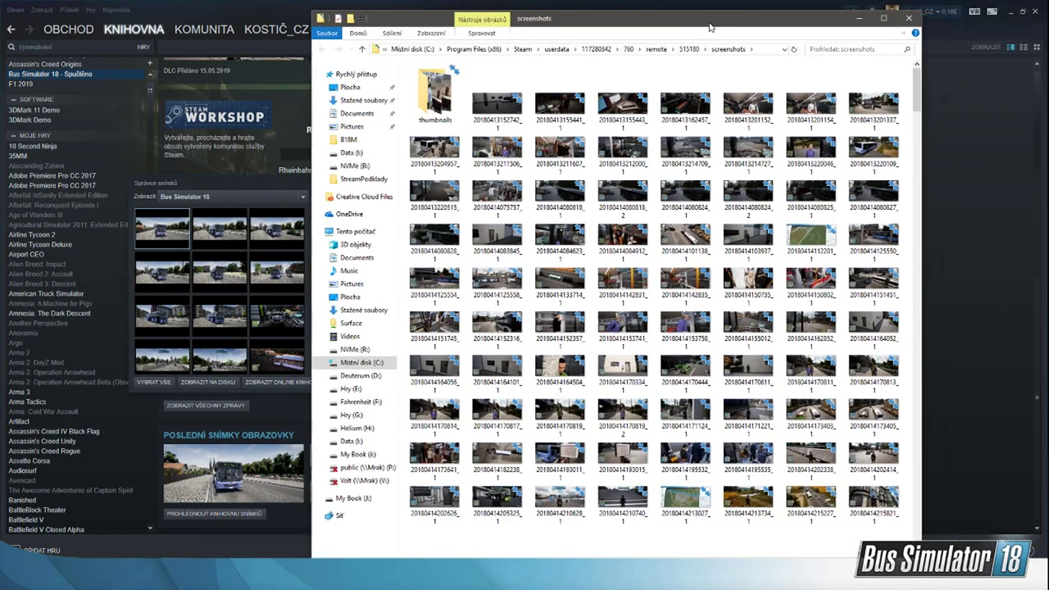
pyautogui.moveTo(916, 90); pyautogui.dragTo(898, 553)
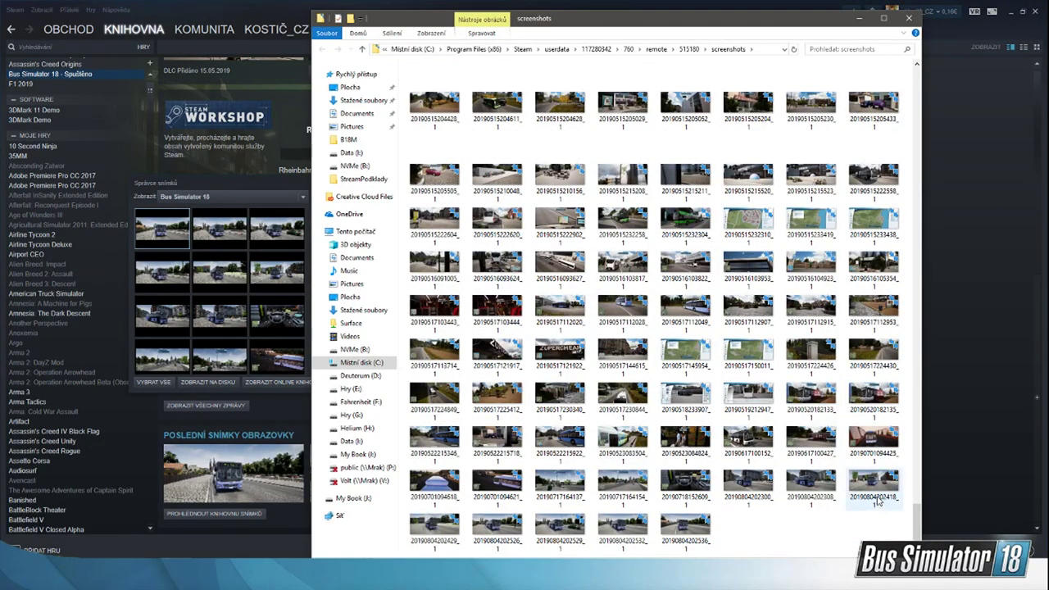
pyautogui.scroll(10, 854, 422)
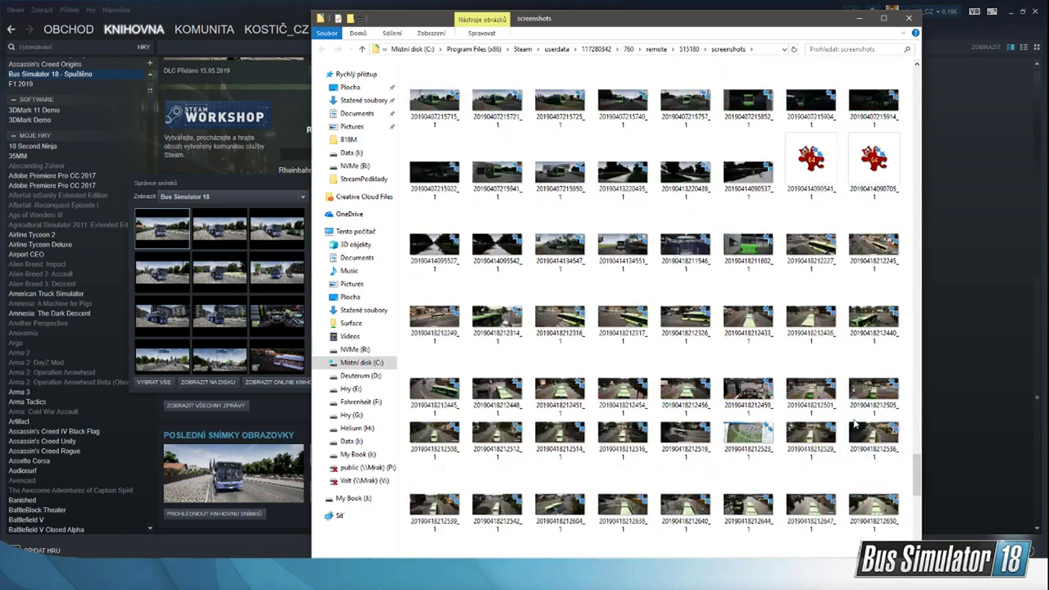
pyautogui.scroll(10, 845, 422)
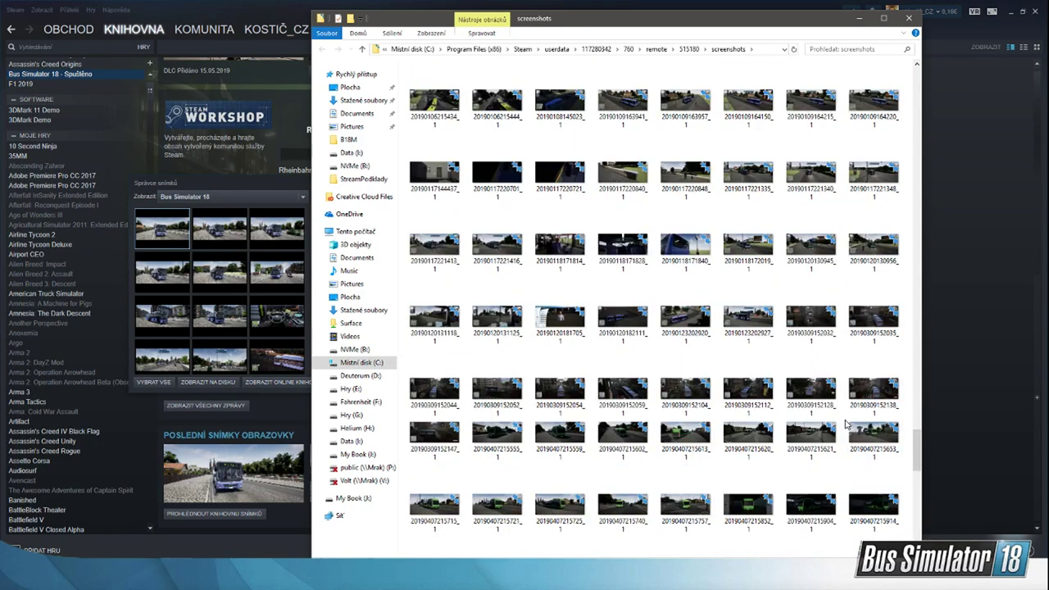
pyautogui.scroll(10, 845, 425)
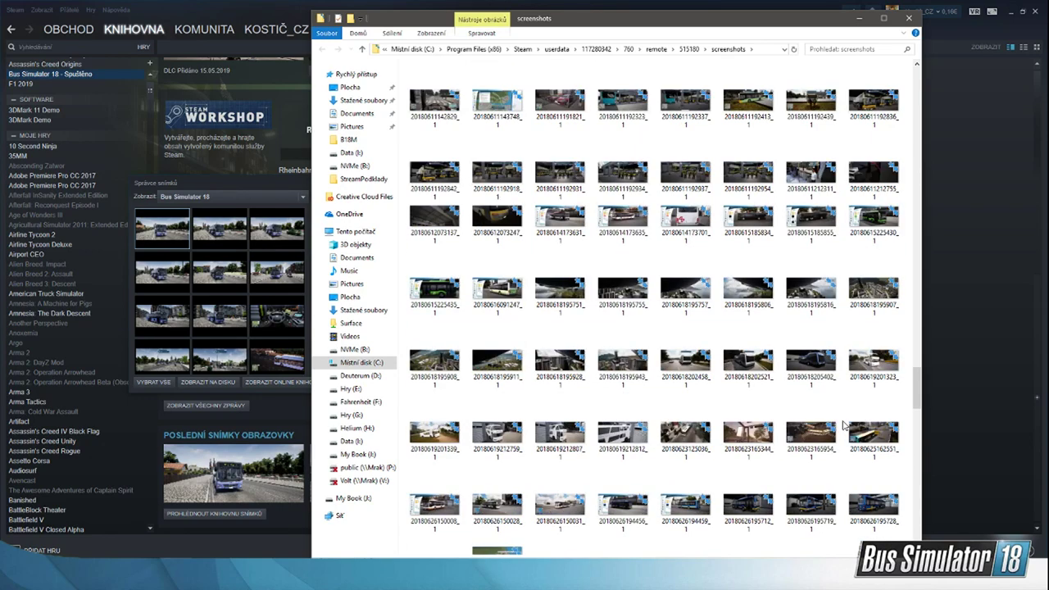
pyautogui.scroll(-2, 845, 424)
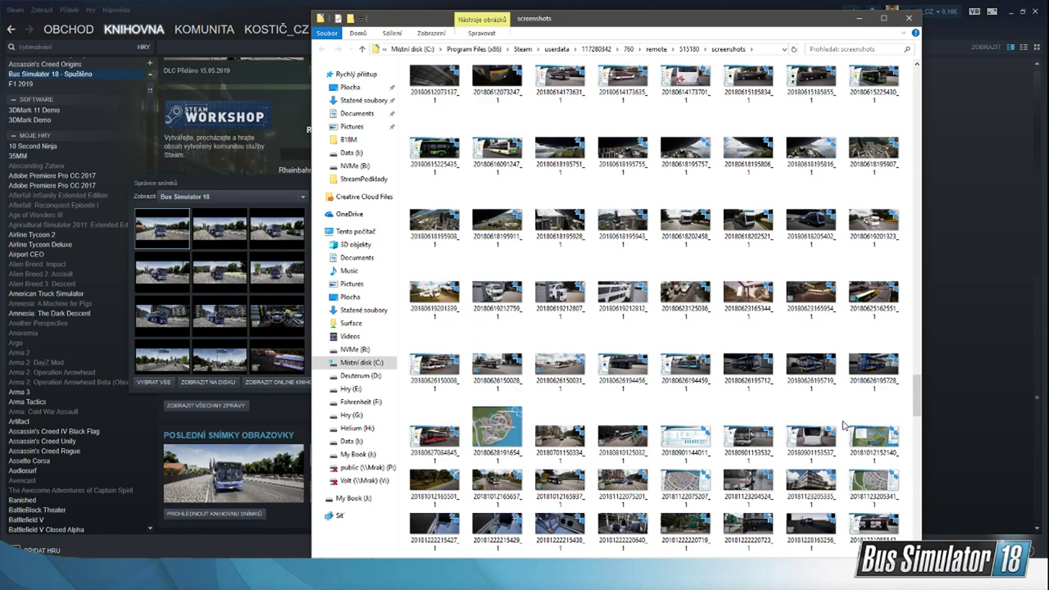
pyautogui.doubleClick(703, 310)
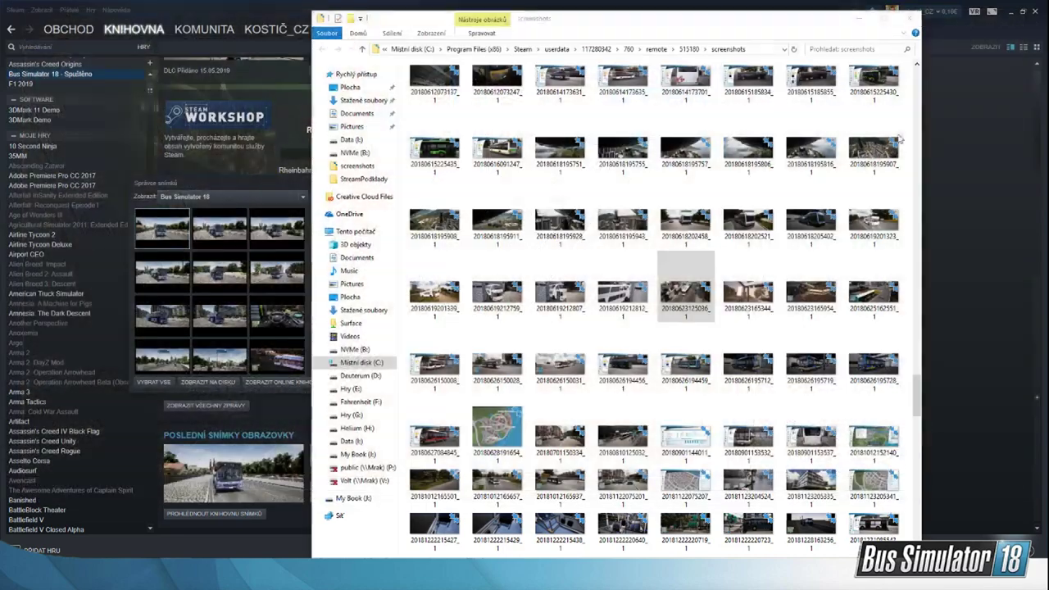
pyautogui.click(1029, 8)
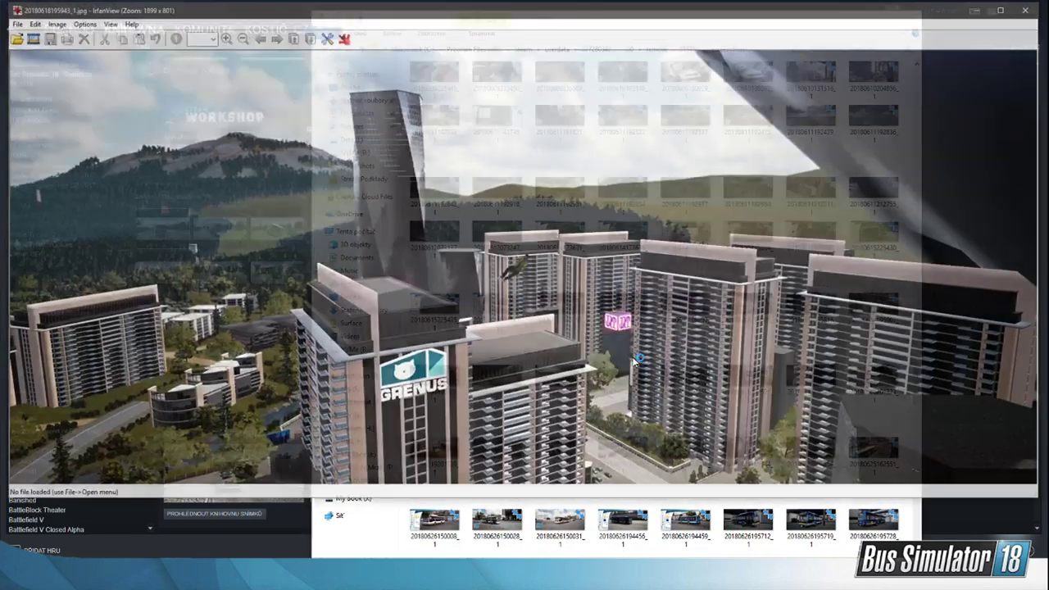
pyautogui.doubleClick(633, 364)
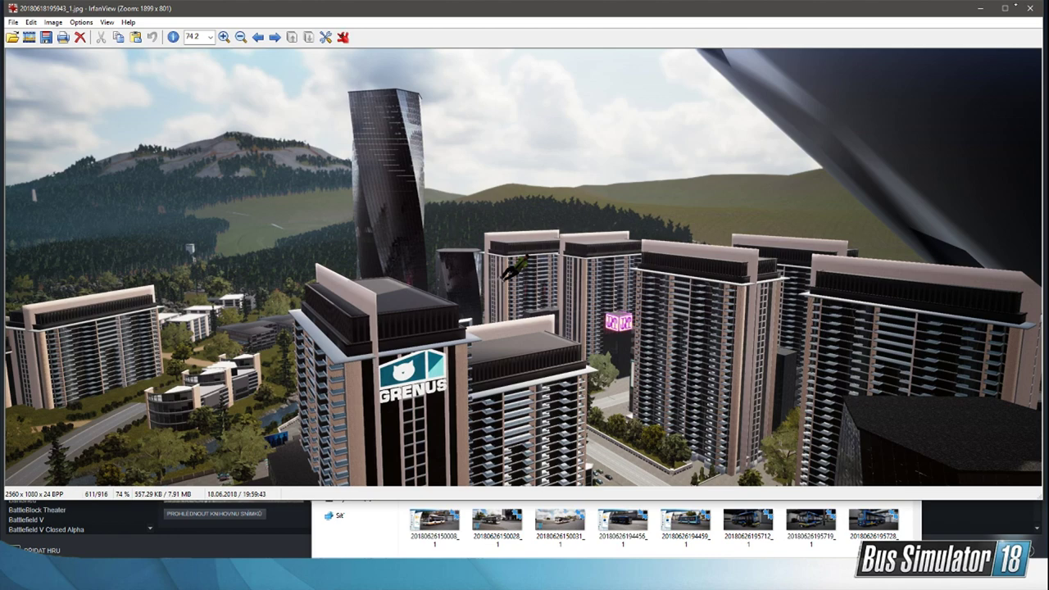
pyautogui.click(1031, 10)
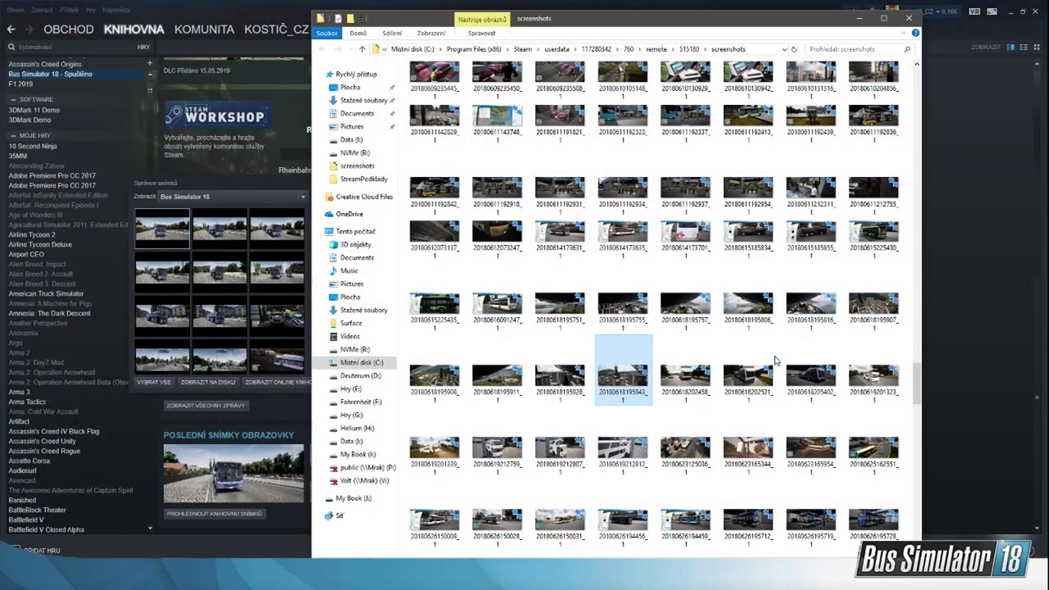
pyautogui.doubleClick(623, 496)
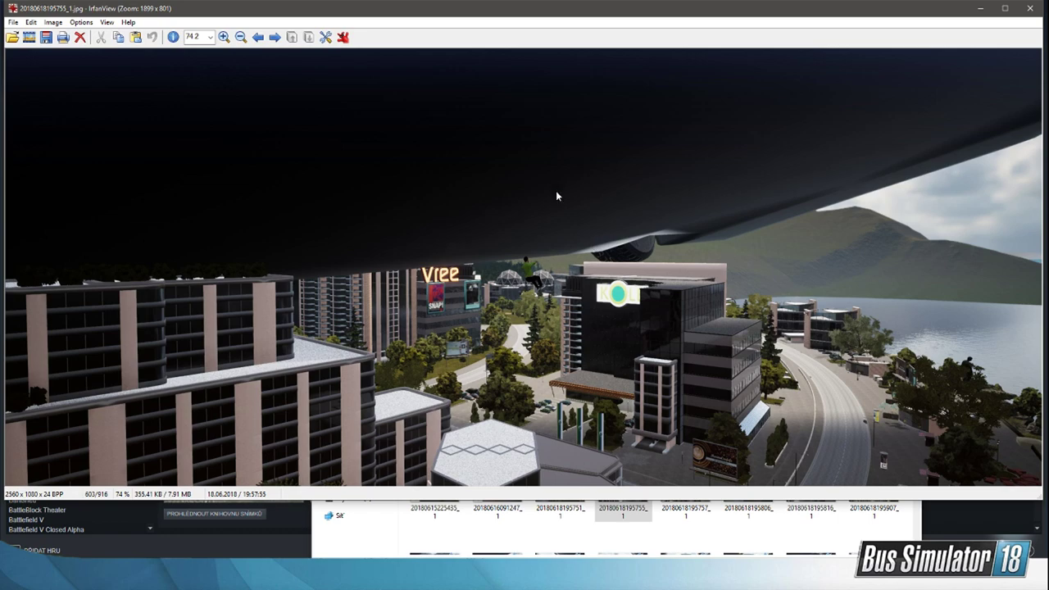
pyautogui.click(1029, 8)
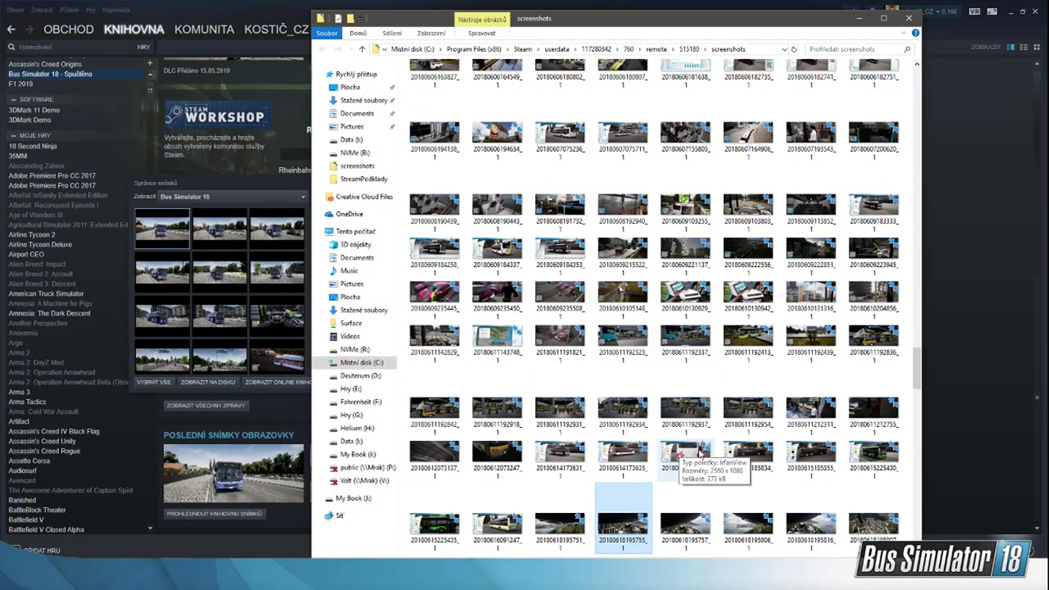
pyautogui.doubleClick(696, 422)
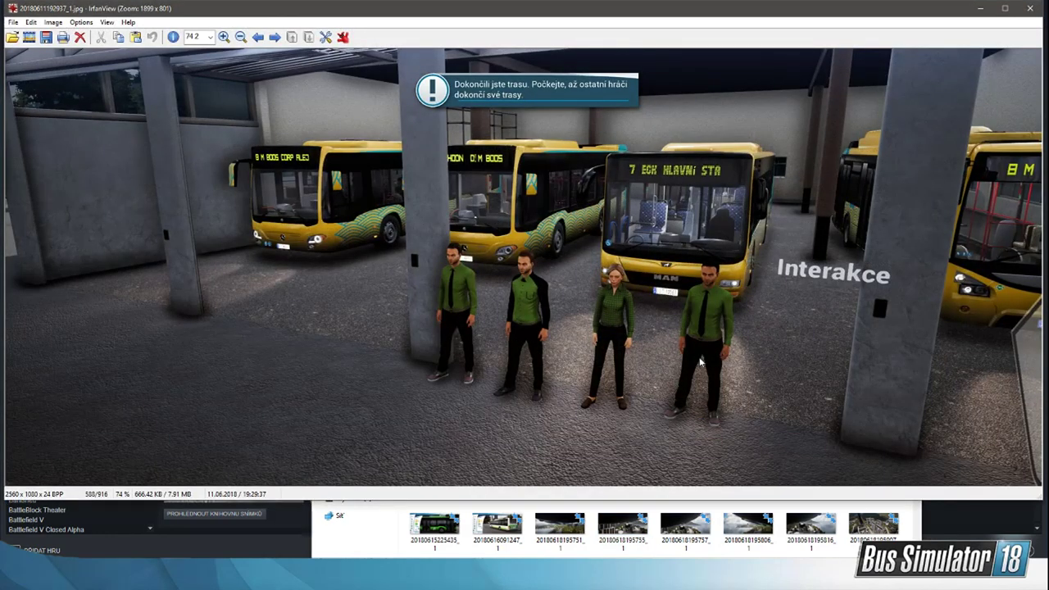
pyautogui.click(1030, 8)
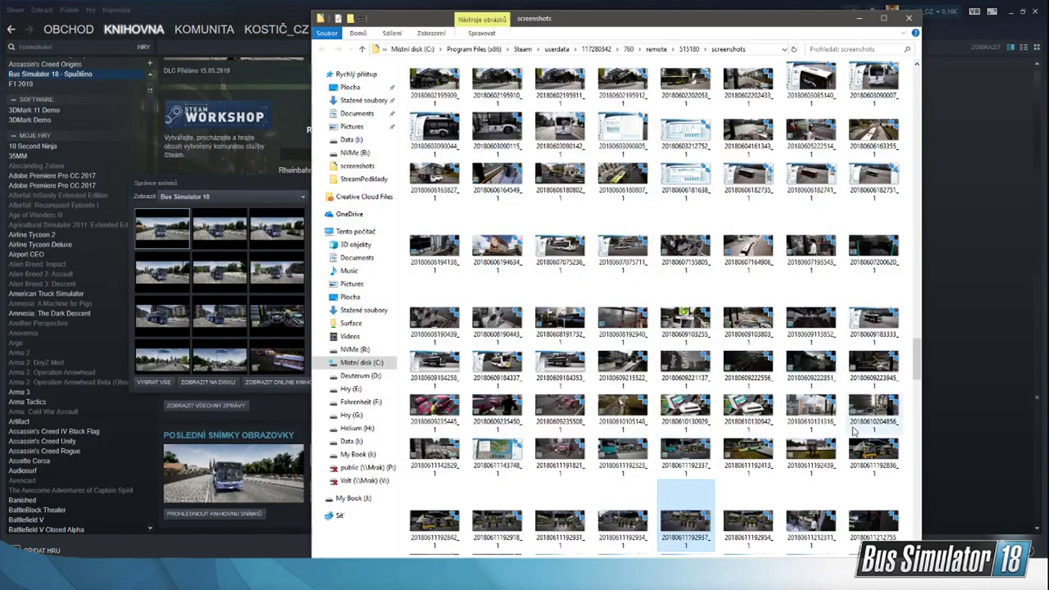
pyautogui.scroll(3, 738, 434)
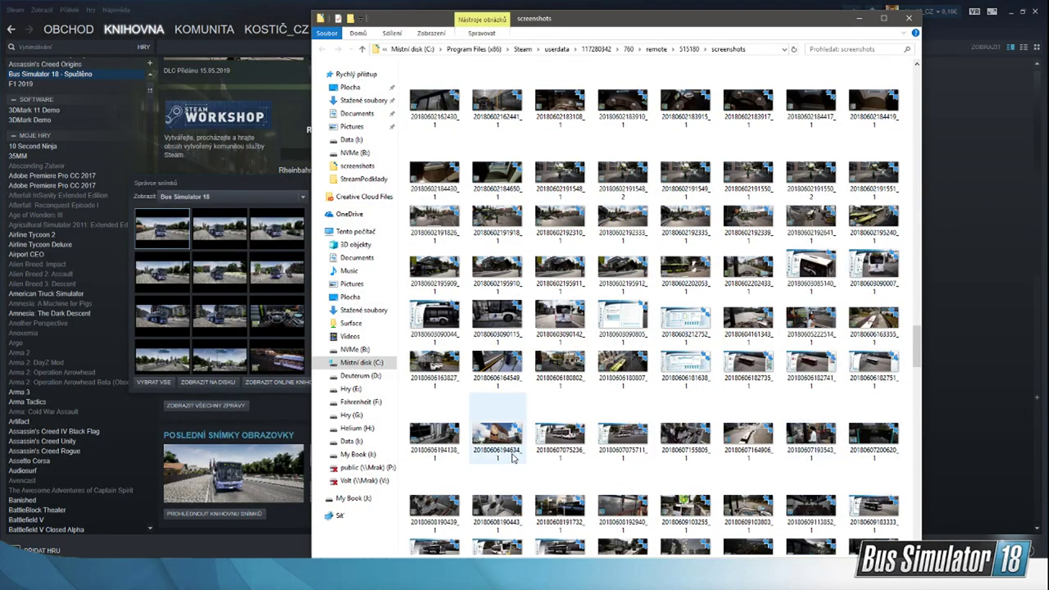
pyautogui.doubleClick(513, 456)
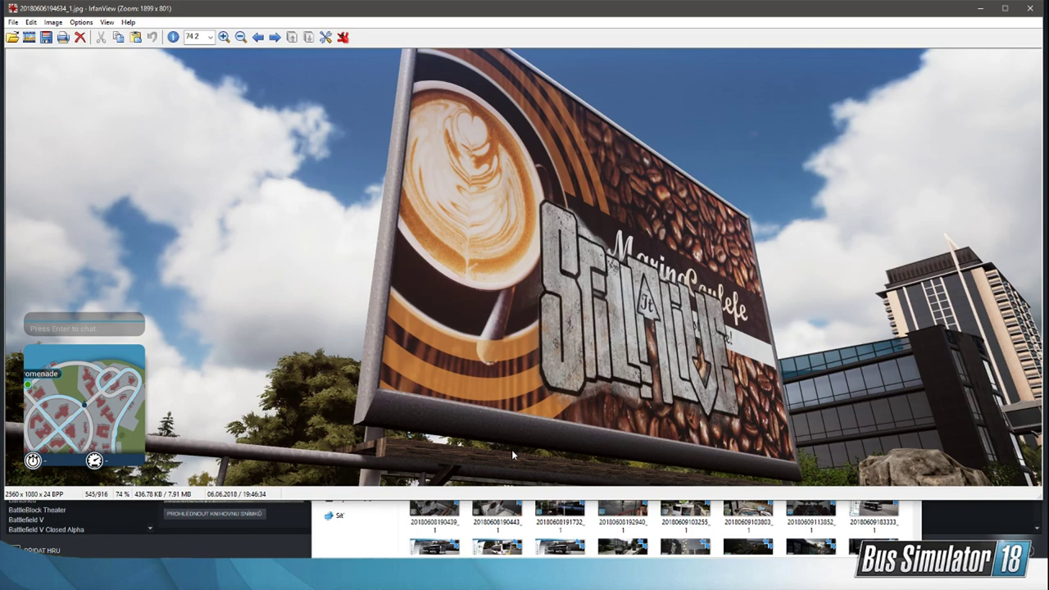
pyautogui.click(1030, 8)
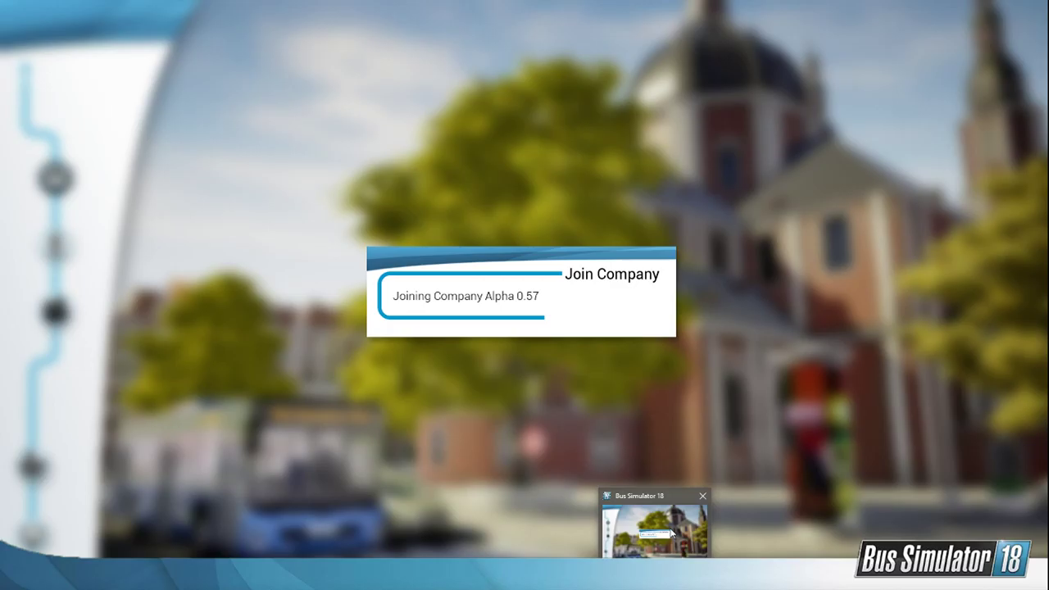
pyautogui.click(672, 533)
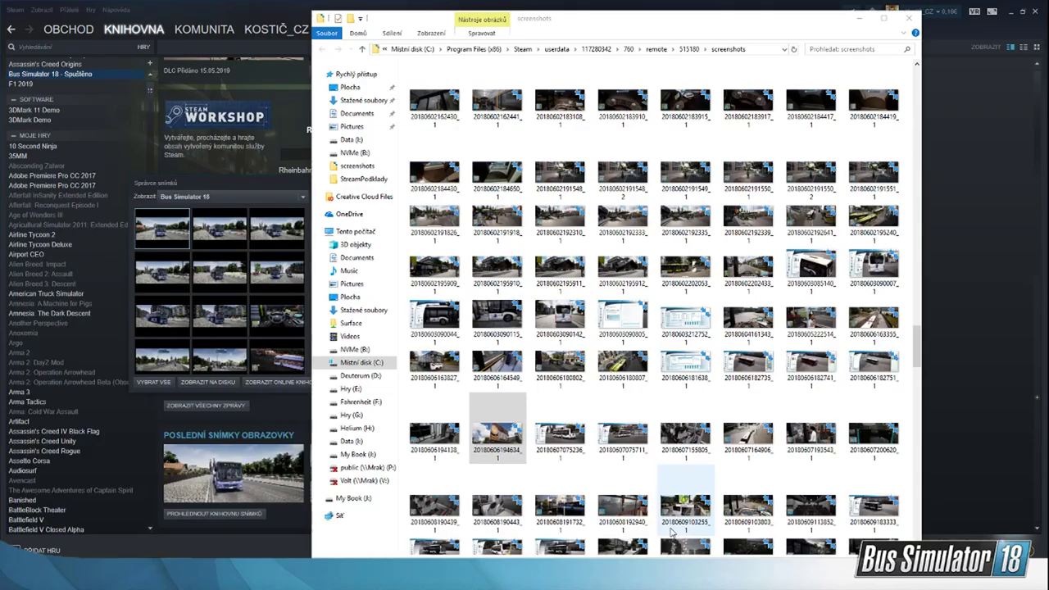
pyautogui.click(708, 33)
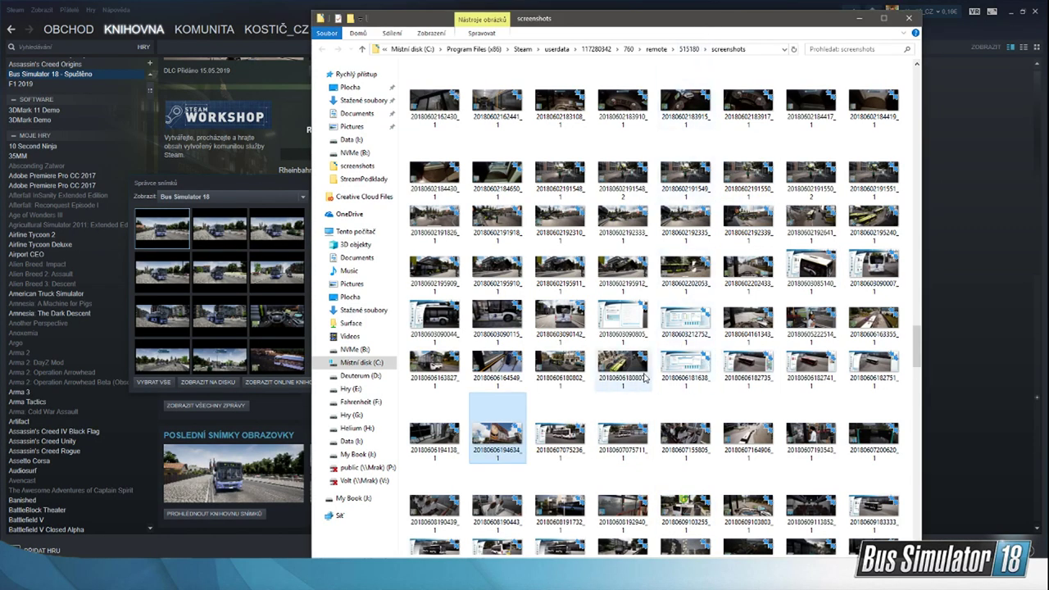
pyautogui.click(580, 371)
pyautogui.doubleClick(579, 371)
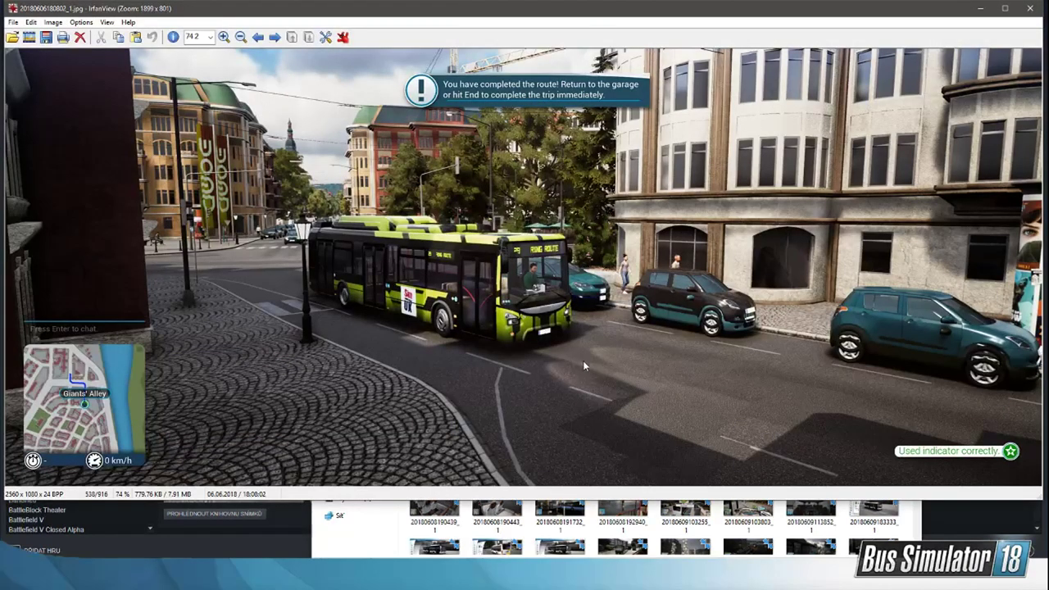
pyautogui.click(1030, 8)
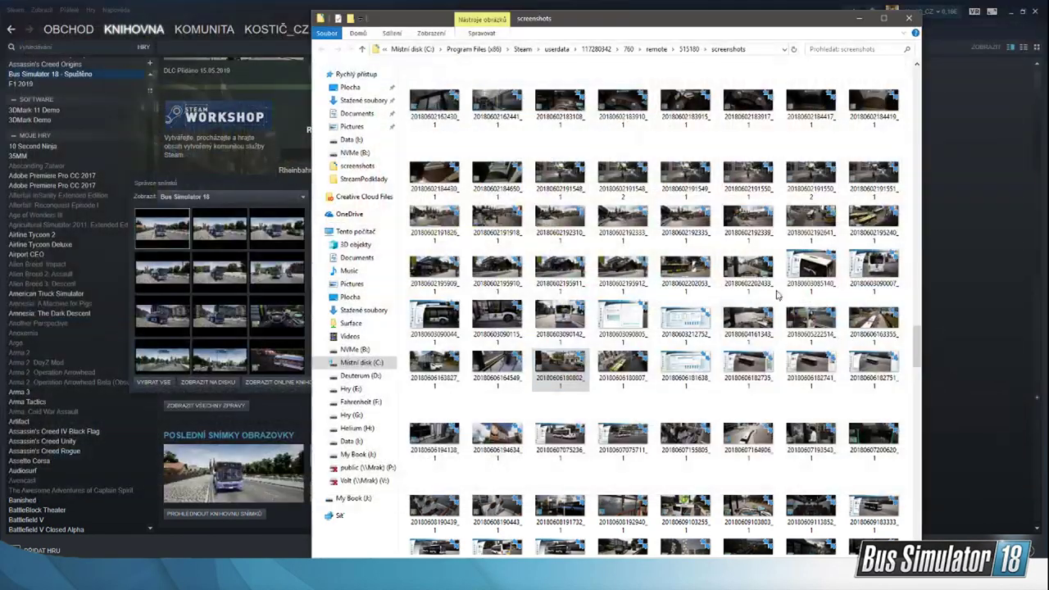
pyautogui.scroll(3, 700, 357)
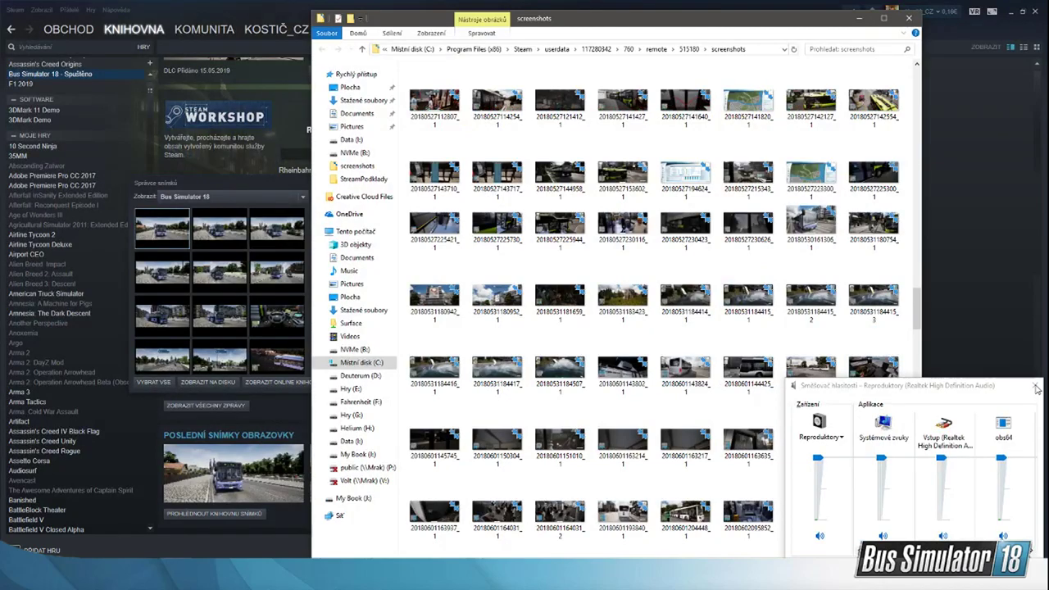
pyautogui.scroll(-1, 811, 287)
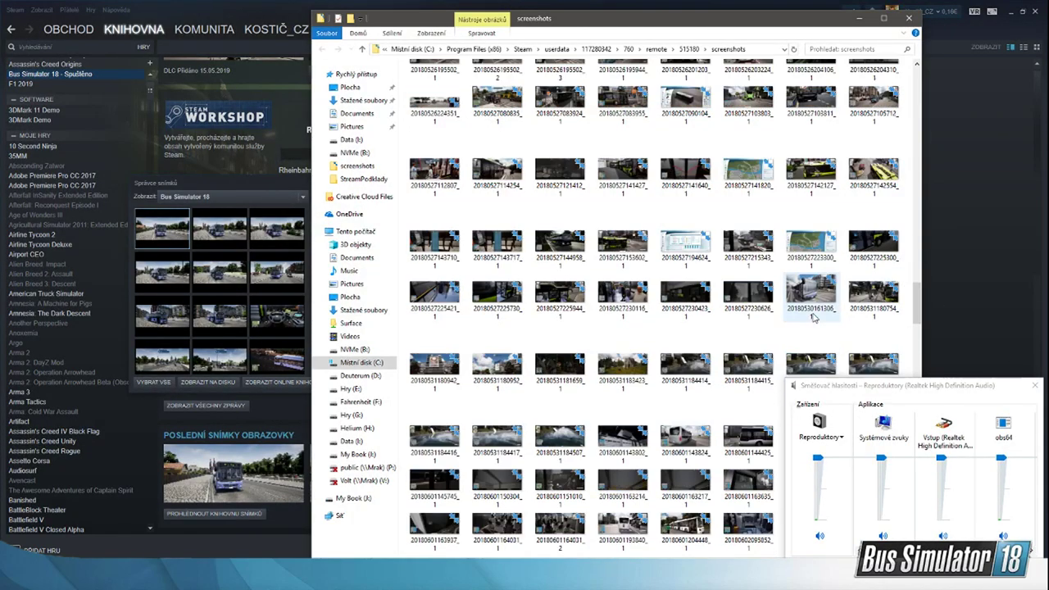
pyautogui.click(809, 242)
pyautogui.doubleClick(811, 160)
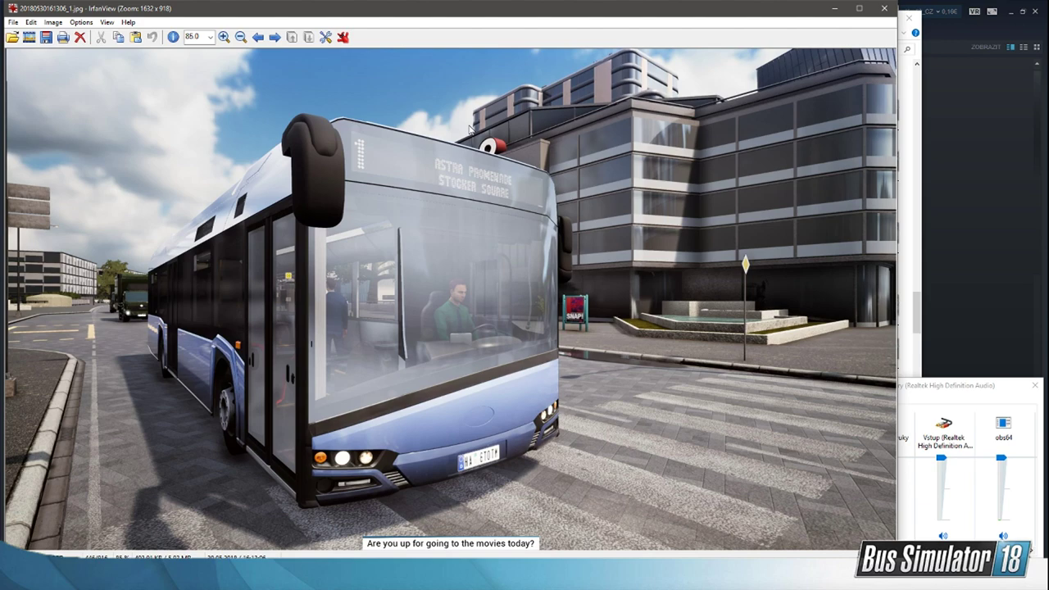
pyautogui.click(887, 10)
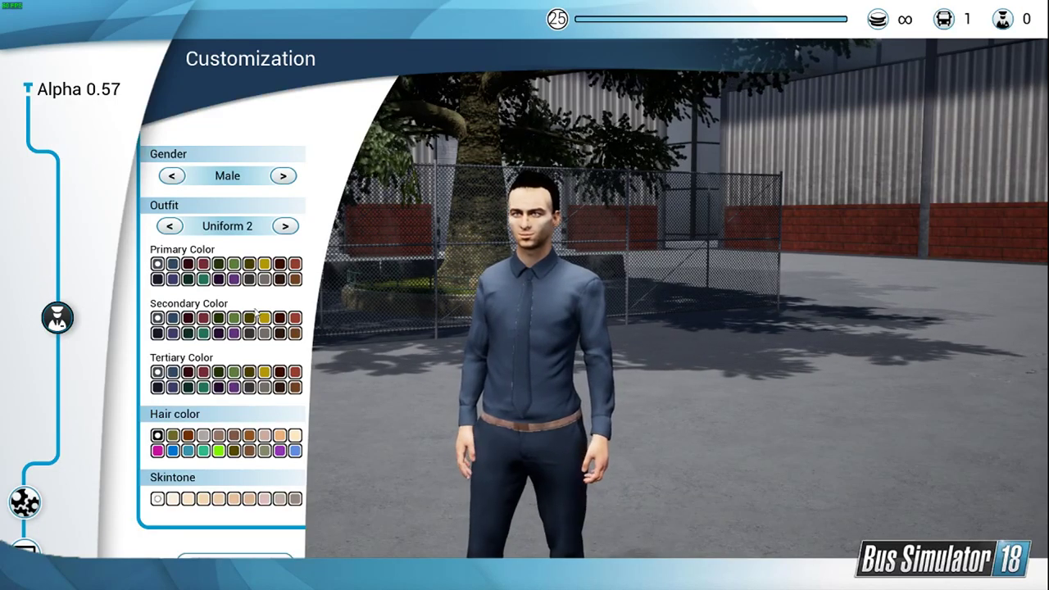
# Step: Open the company's route map in Bus Simulator 18 and examine the western roads and bus stops
pyautogui.click(204, 279)
pyautogui.click(203, 372)
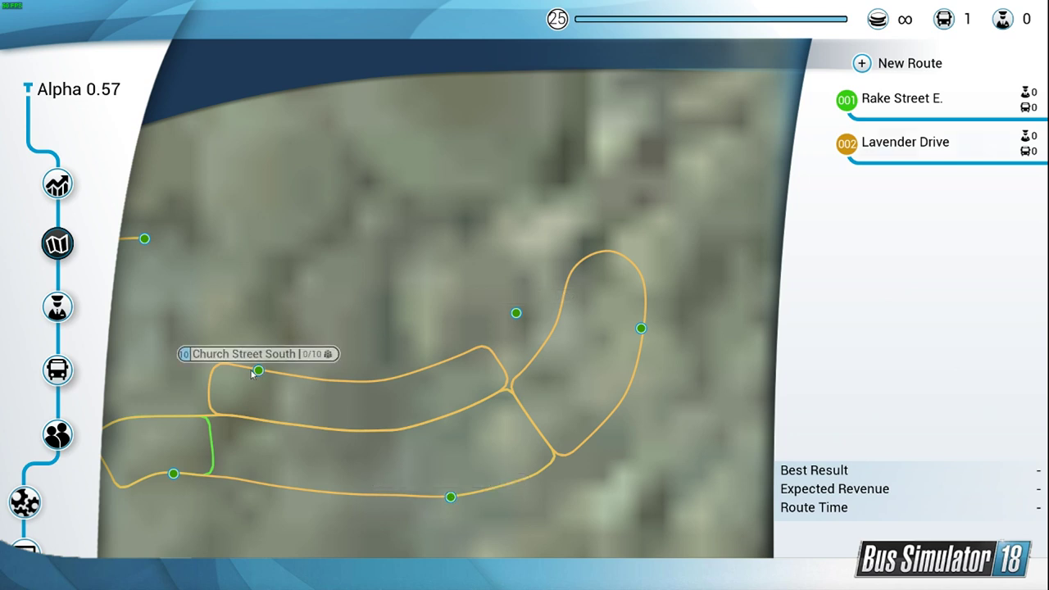
pyautogui.moveTo(231, 303); pyautogui.dragTo(459, 290)
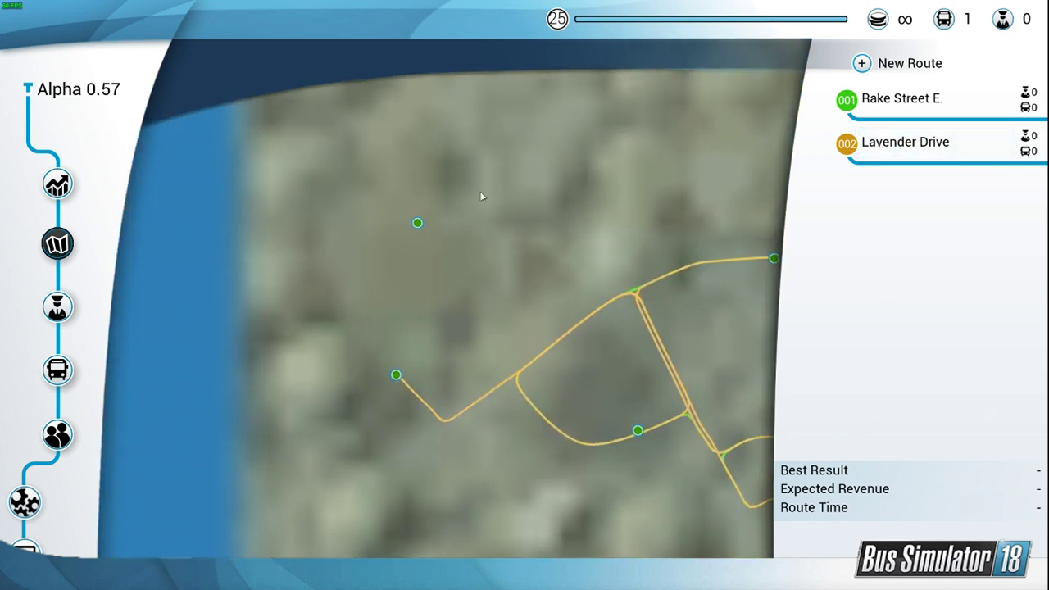
pyautogui.moveTo(479, 191); pyautogui.dragTo(410, 303)
# Step: Start a new route with the stops Gentian Street, West Hill Drive, Clover Drive and Church Street West
pyautogui.click(861, 64)
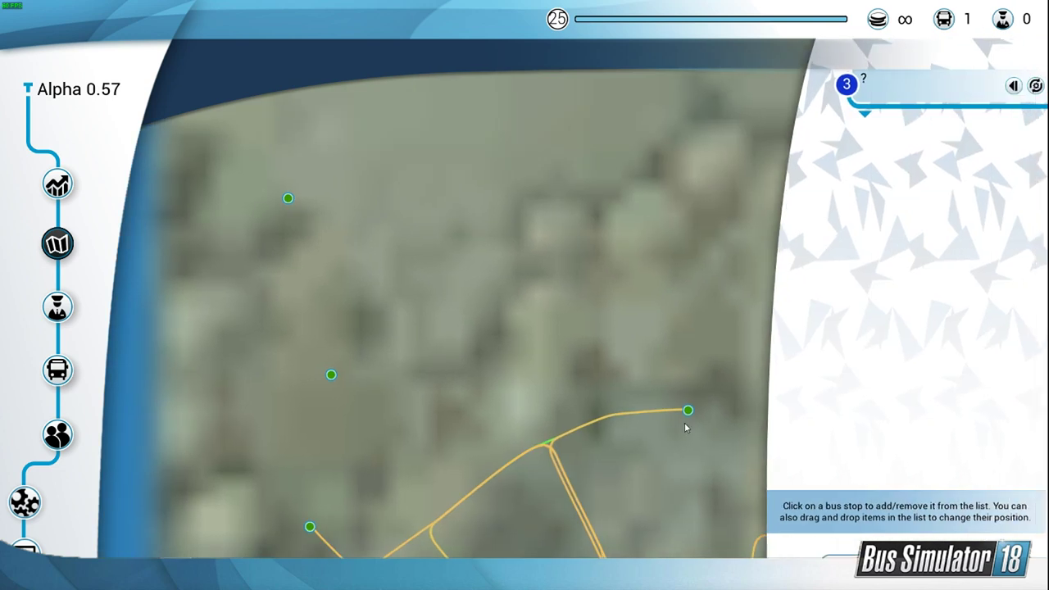
pyautogui.click(687, 411)
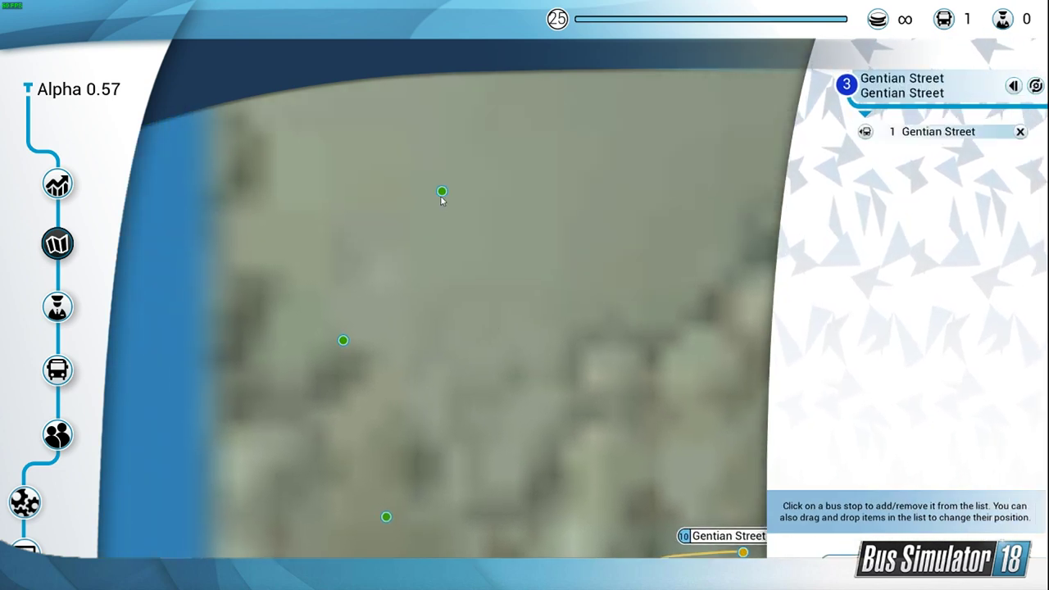
pyautogui.click(440, 195)
pyautogui.click(342, 340)
pyautogui.click(386, 516)
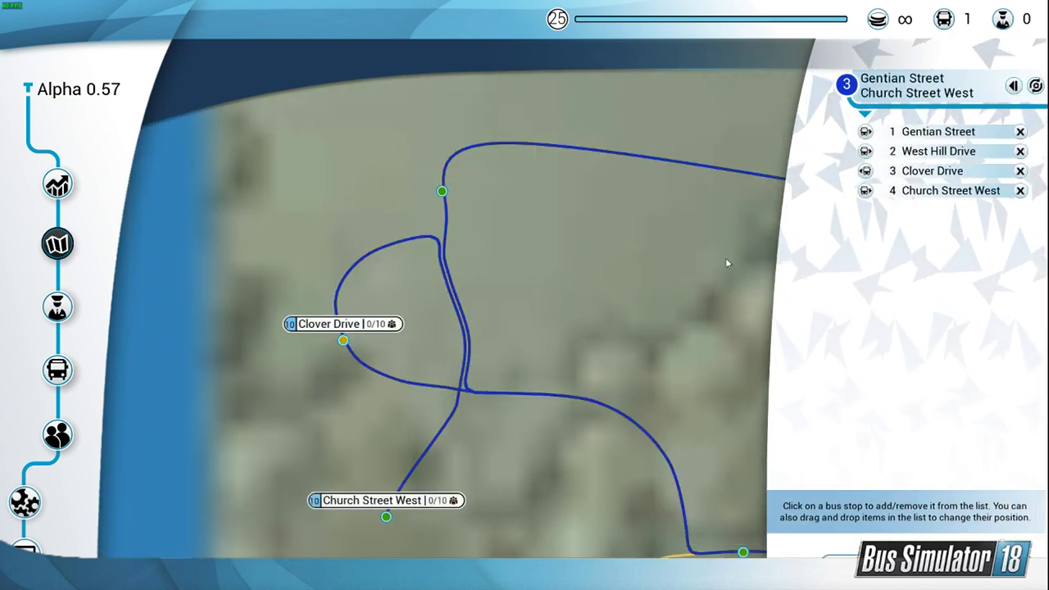
# Step: Try different travel directions for the four stops of the new route, comparing the resulting paths on the map
pyautogui.click(864, 170)
pyautogui.click(864, 171)
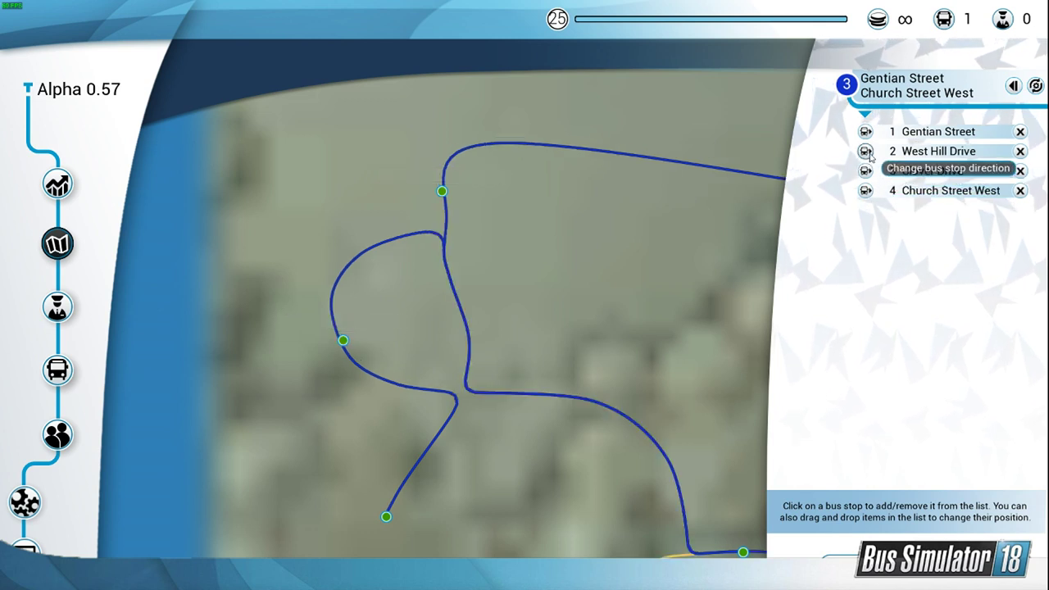
pyautogui.click(865, 171)
pyautogui.moveTo(669, 342); pyautogui.dragTo(623, 250)
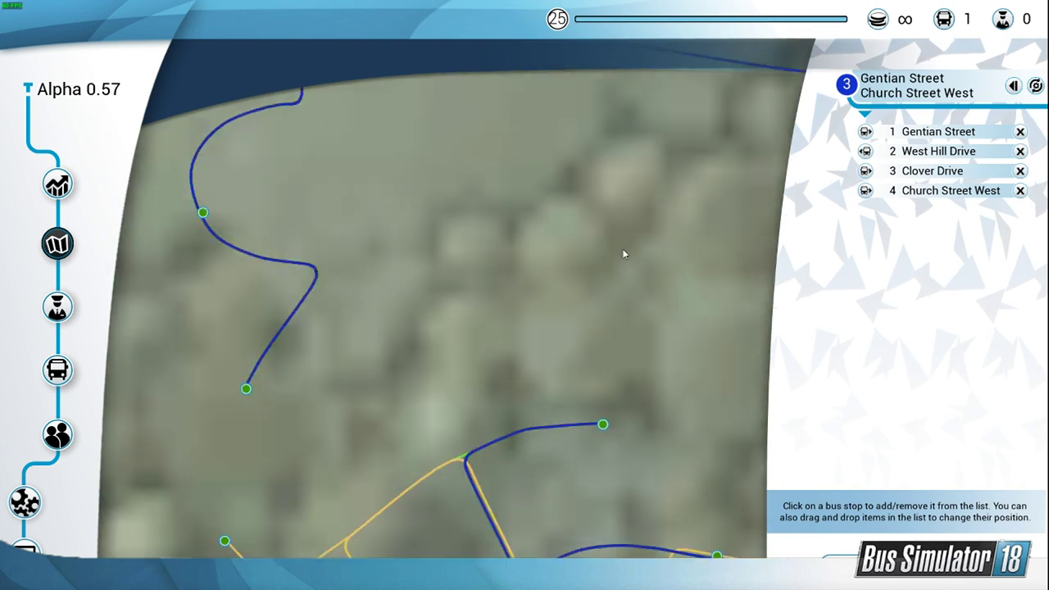
pyautogui.click(865, 191)
pyautogui.click(865, 191)
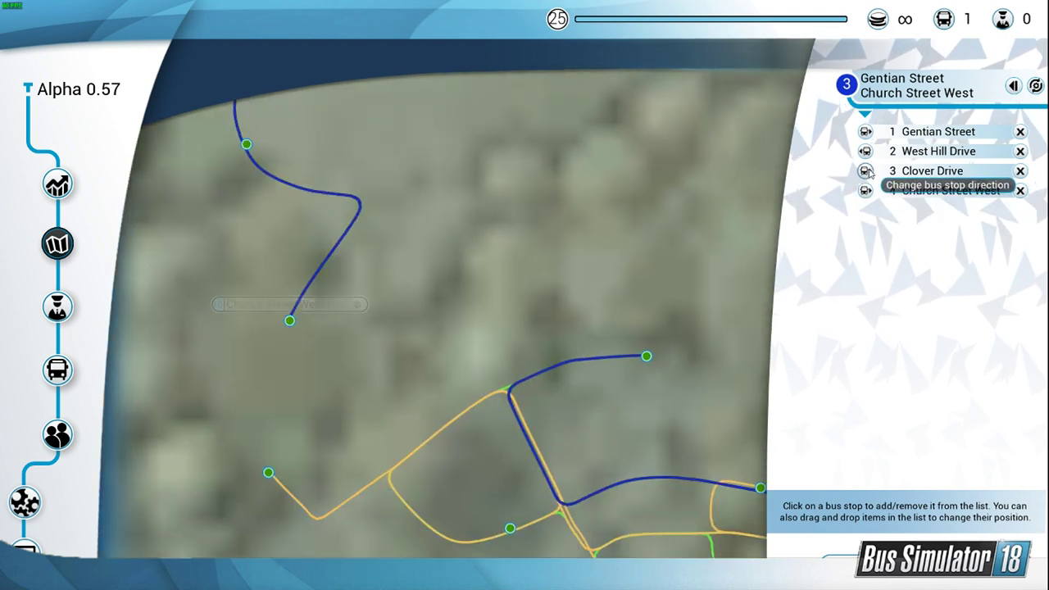
pyautogui.click(865, 170)
pyautogui.click(864, 190)
pyautogui.click(869, 134)
pyautogui.click(867, 172)
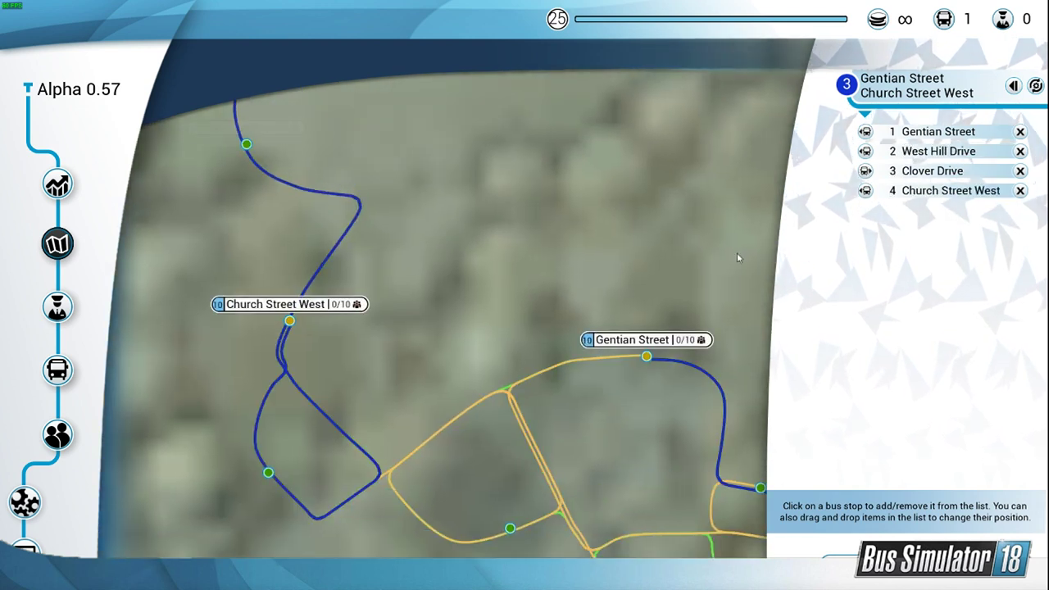
pyautogui.moveTo(736, 252); pyautogui.dragTo(706, 264)
# Step: Remove all four stops from the new route and leave route creation without saving it
pyautogui.click(1024, 134)
pyautogui.click(1020, 132)
pyautogui.click(1020, 131)
pyautogui.click(1020, 131)
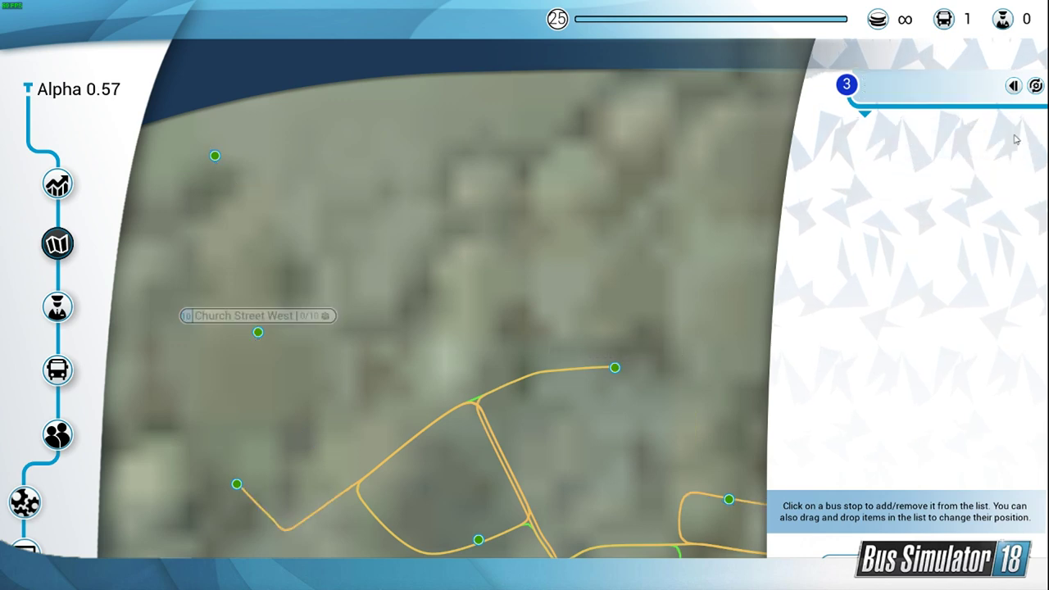
pyautogui.press('Escape')
pyautogui.click(516, 316)
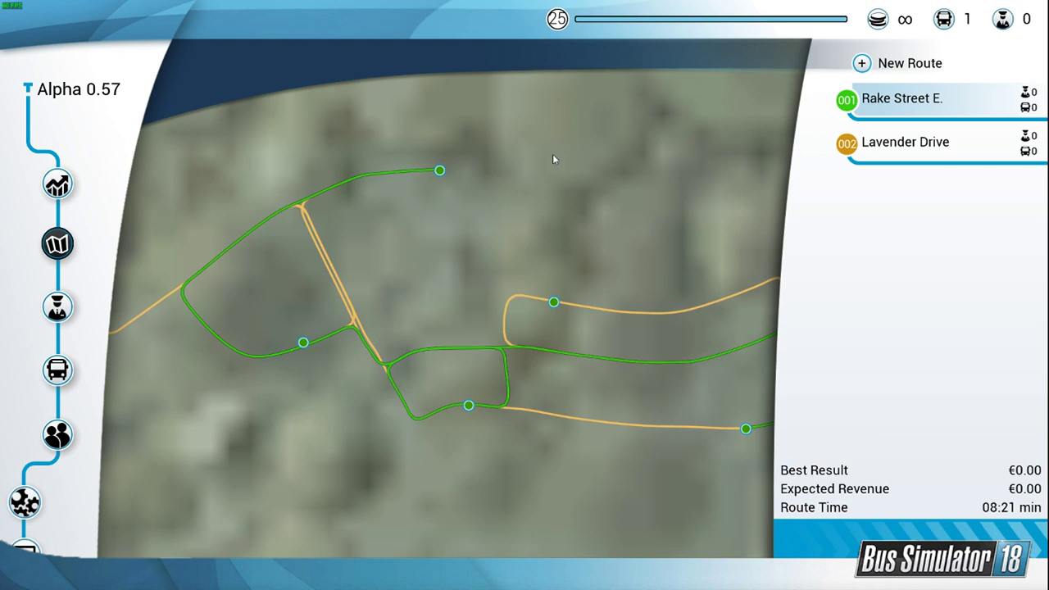
# Step: Examine the path of route 001 Rake Street E. and the surrounding road network on the map
pyautogui.moveTo(548, 166); pyautogui.dragTo(305, 200)
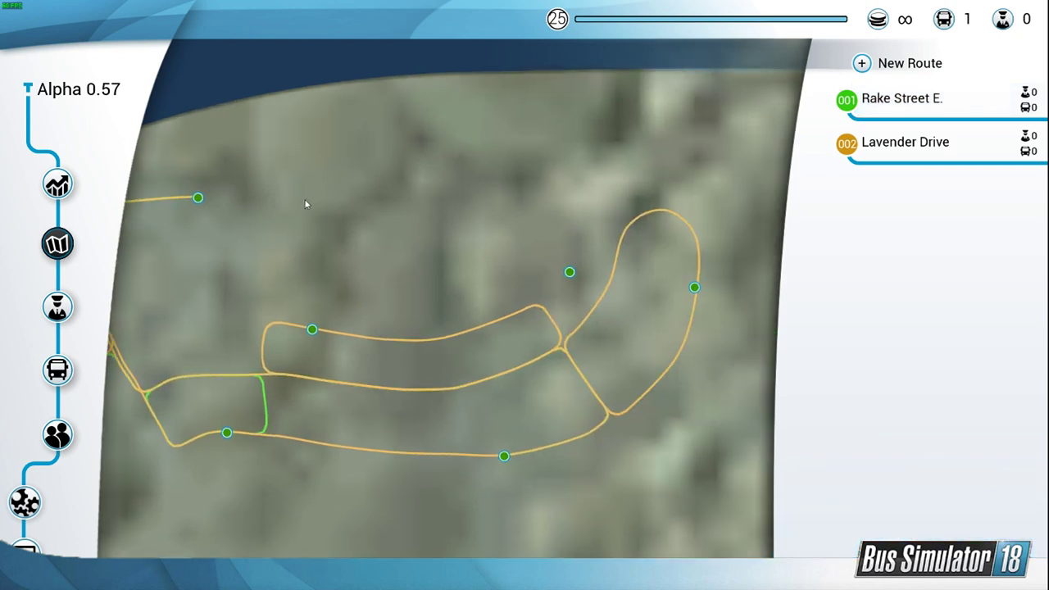
pyautogui.click(823, 107)
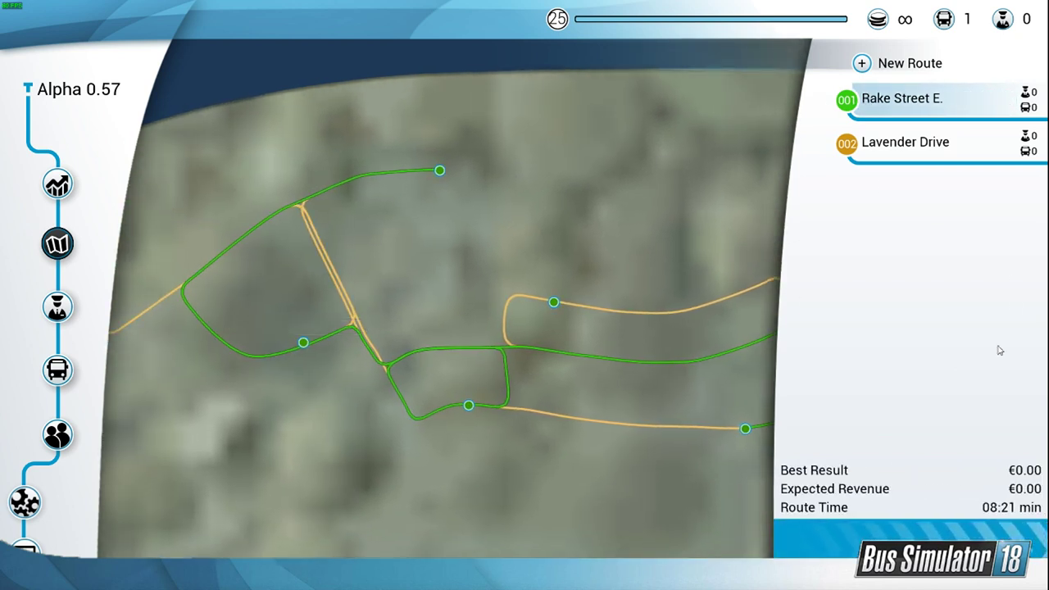
pyautogui.moveTo(589, 353); pyautogui.dragTo(379, 381)
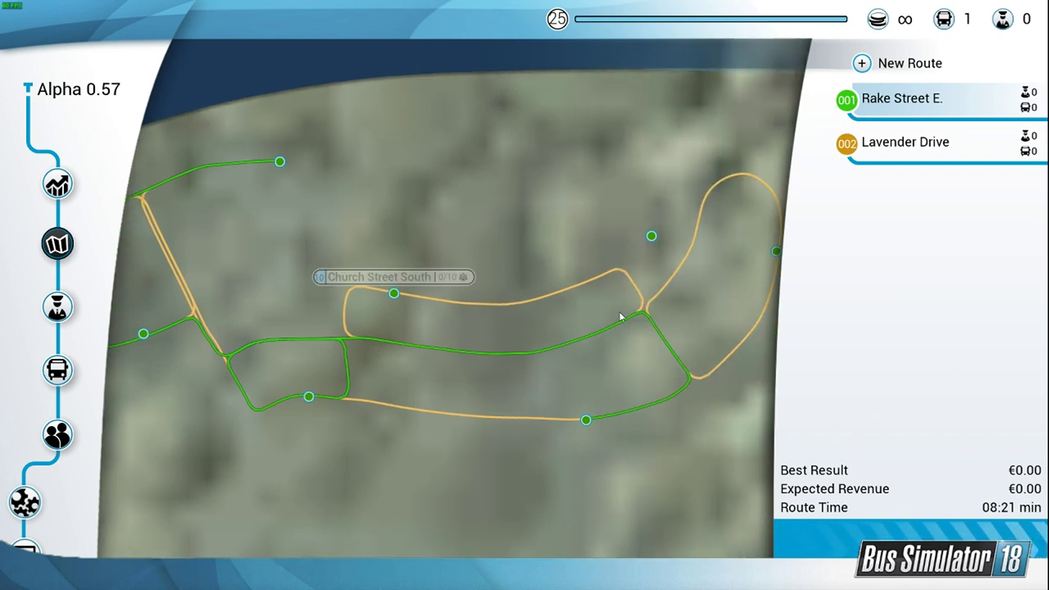
pyautogui.moveTo(332, 273); pyautogui.dragTo(377, 286)
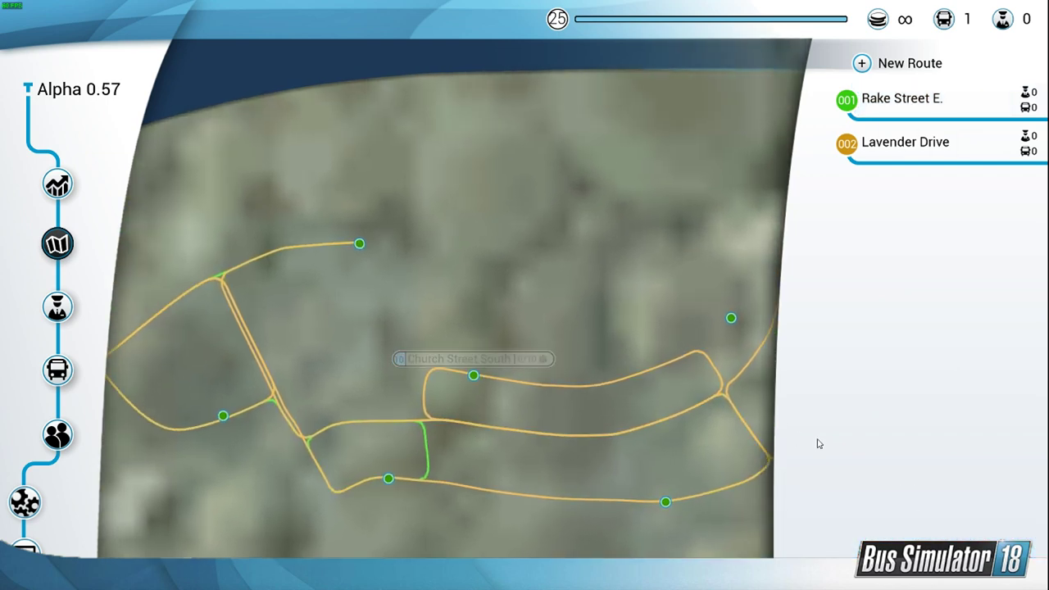
# Step: Open the drive settings for starting route 001 Rake Street E., and return to the route map
pyautogui.click(904, 105)
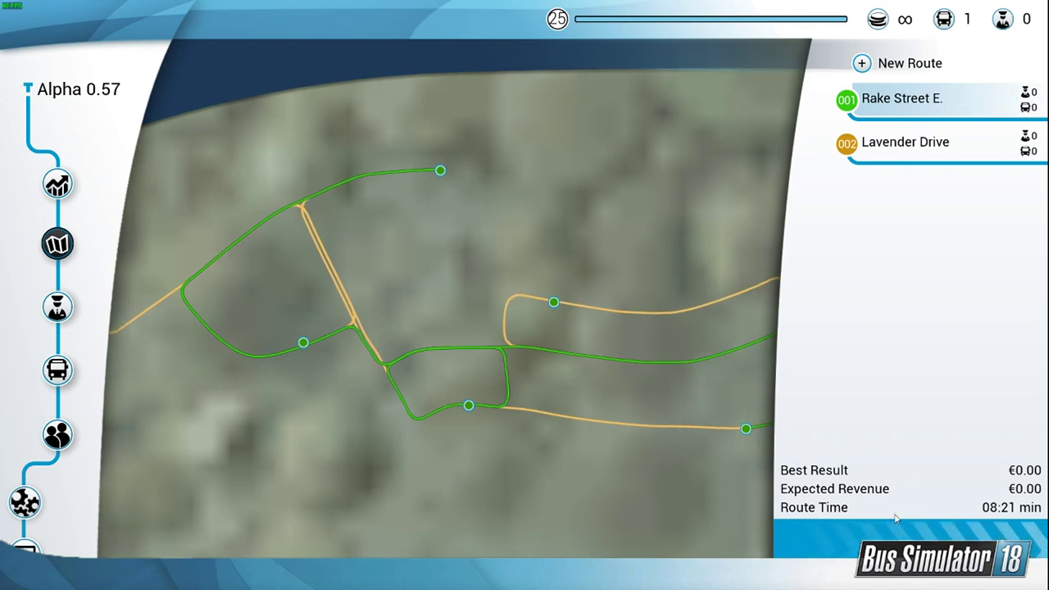
pyautogui.click(985, 99)
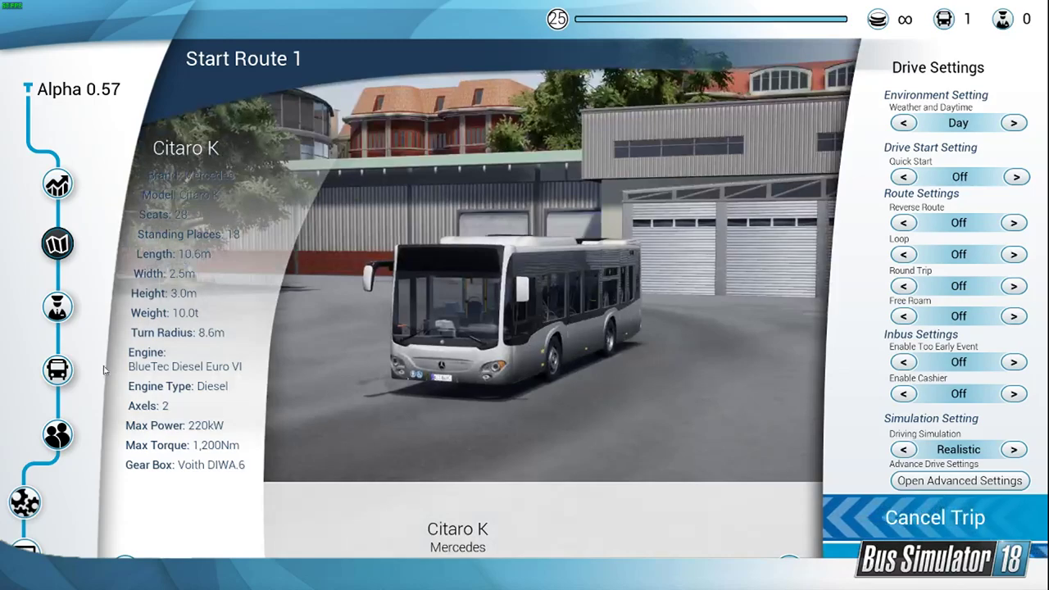
pyautogui.click(67, 370)
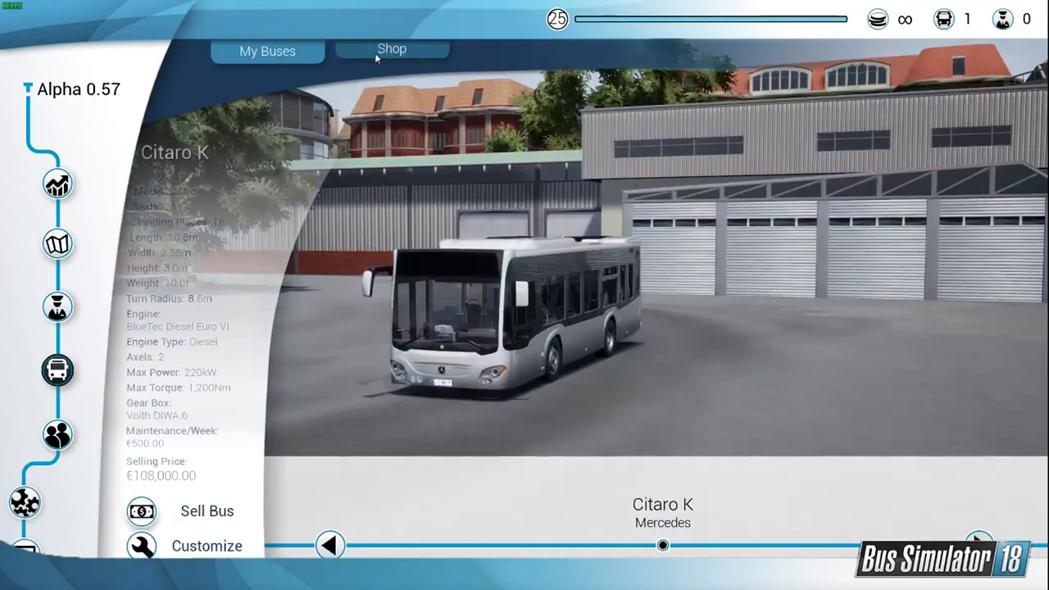
# Step: Look through the buses for sale in the shop and buy a MAN Lion's City A21
pyautogui.click(375, 55)
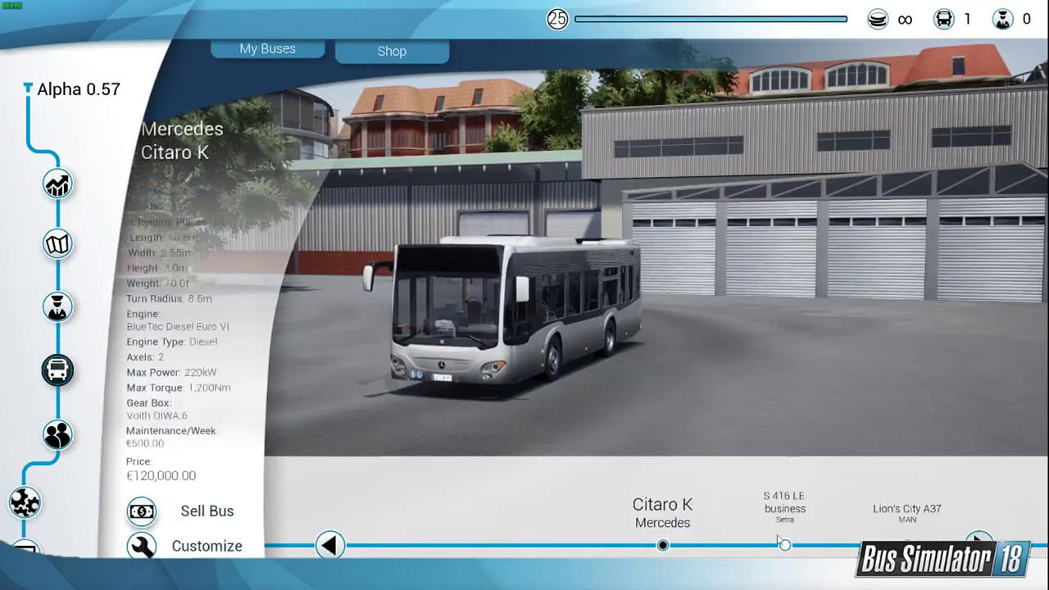
pyautogui.click(795, 542)
pyautogui.click(827, 528)
pyautogui.click(815, 542)
pyautogui.click(811, 549)
pyautogui.click(811, 553)
pyautogui.click(810, 554)
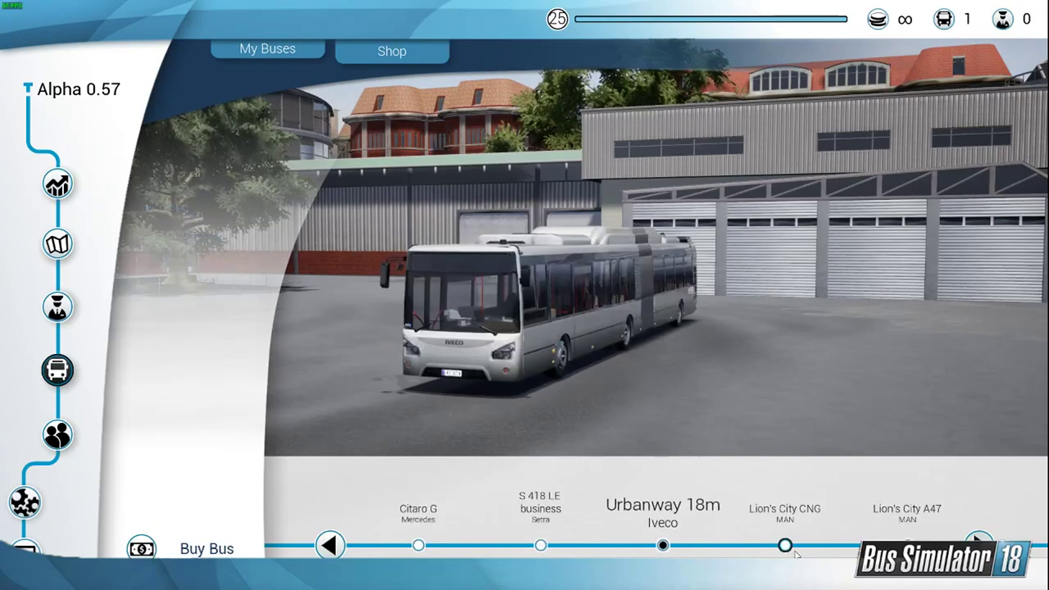
pyautogui.click(799, 552)
pyautogui.click(784, 550)
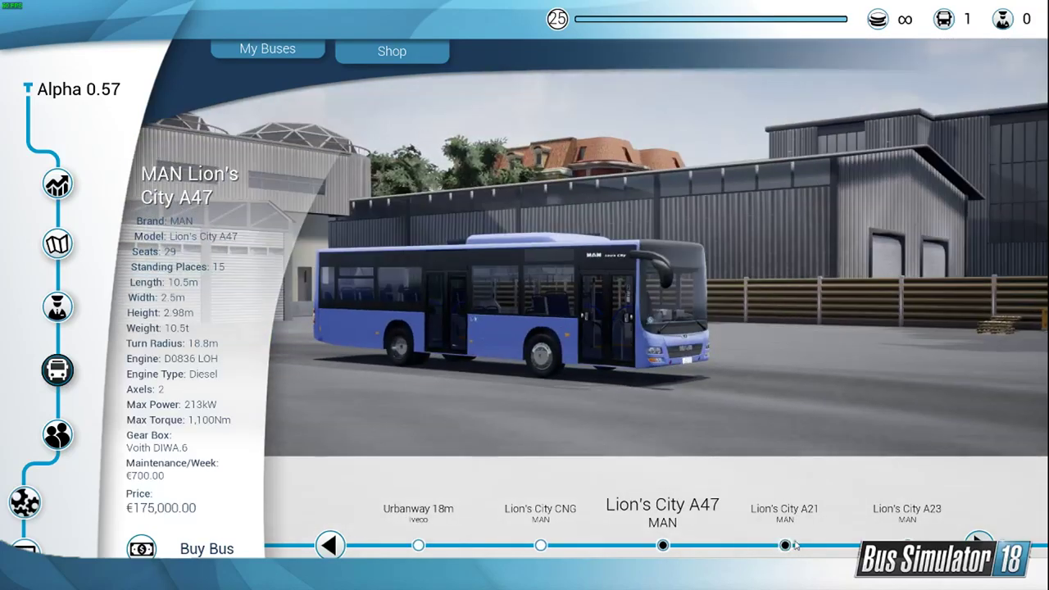
pyautogui.click(785, 544)
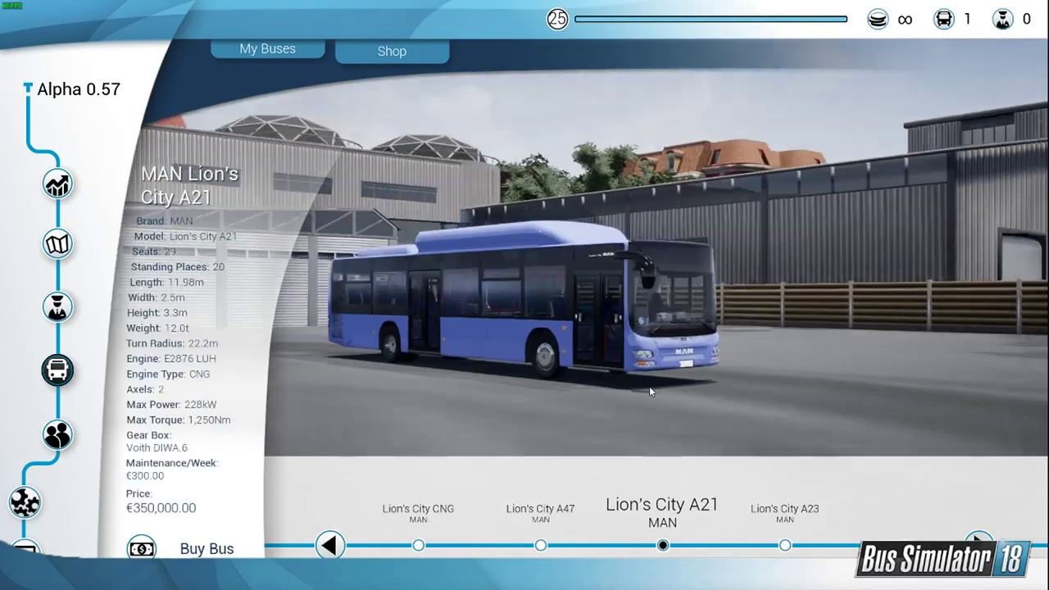
pyautogui.click(196, 548)
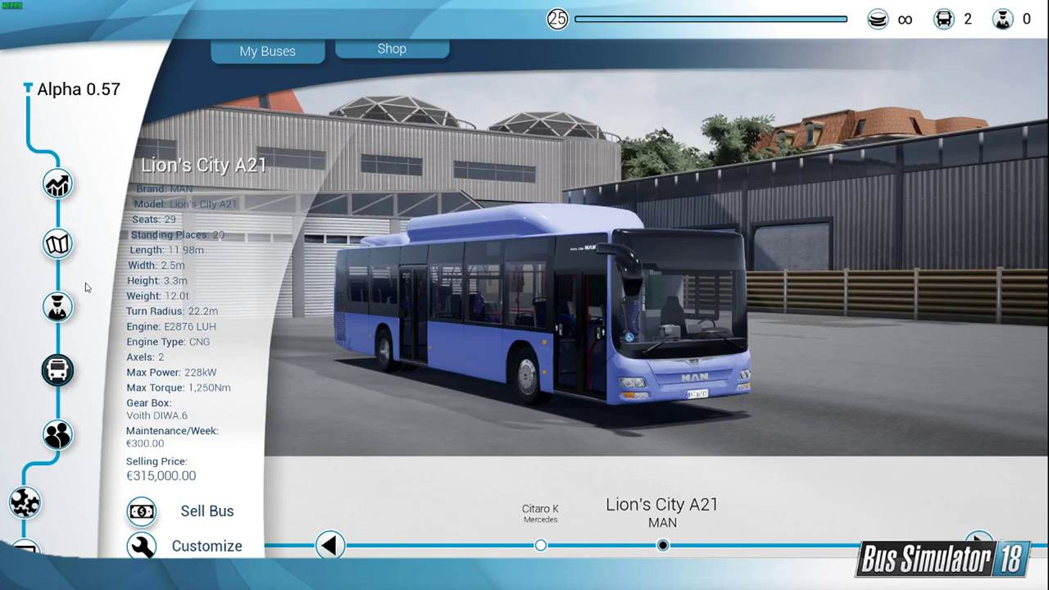
# Step: Adjust the weather and daytime for route 001 Rake Street E. and start the trip with the Lion's City A21
pyautogui.click(59, 244)
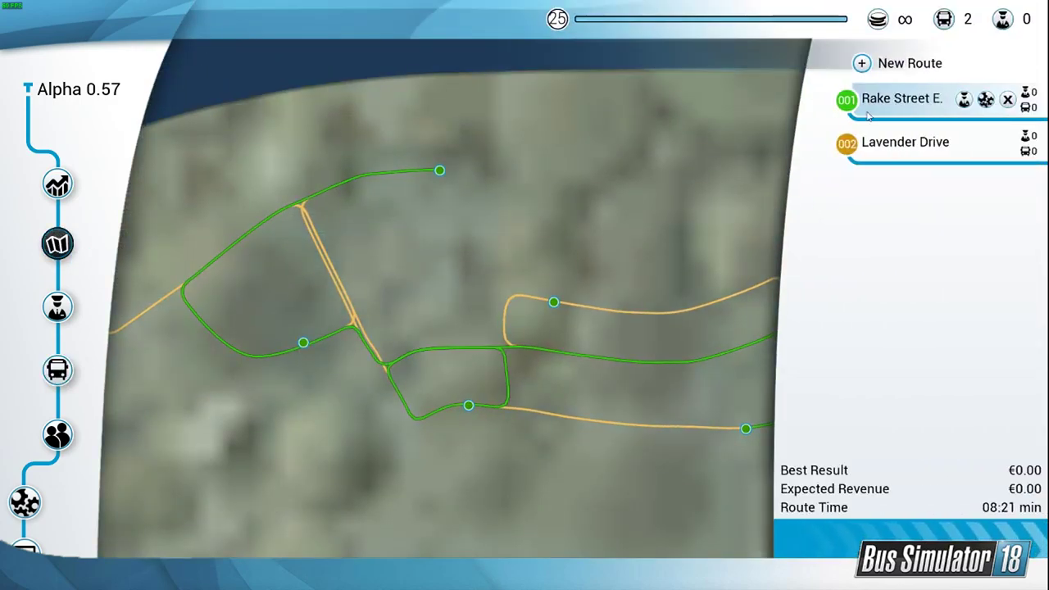
pyautogui.click(942, 538)
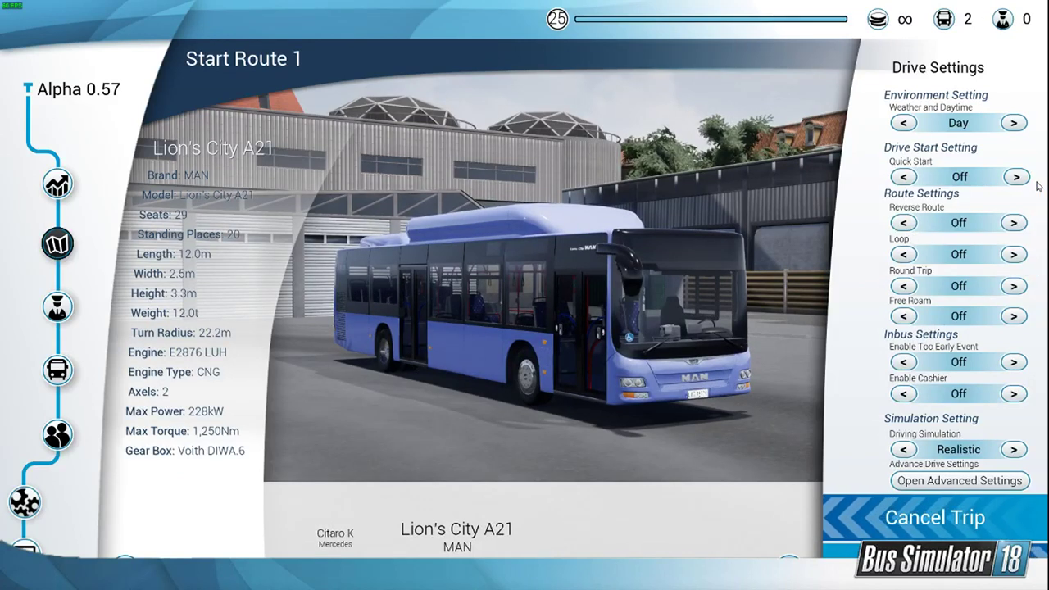
pyautogui.click(1007, 122)
pyautogui.click(1006, 123)
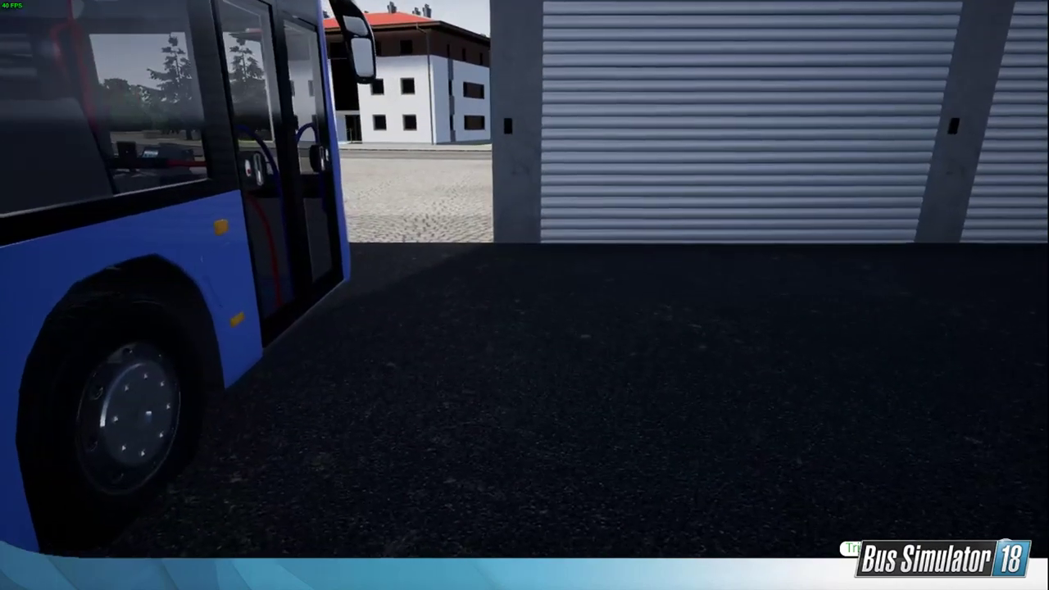
# Step: Walk to the front of the parked bus in the depot and open its front door
pyautogui.press('w')
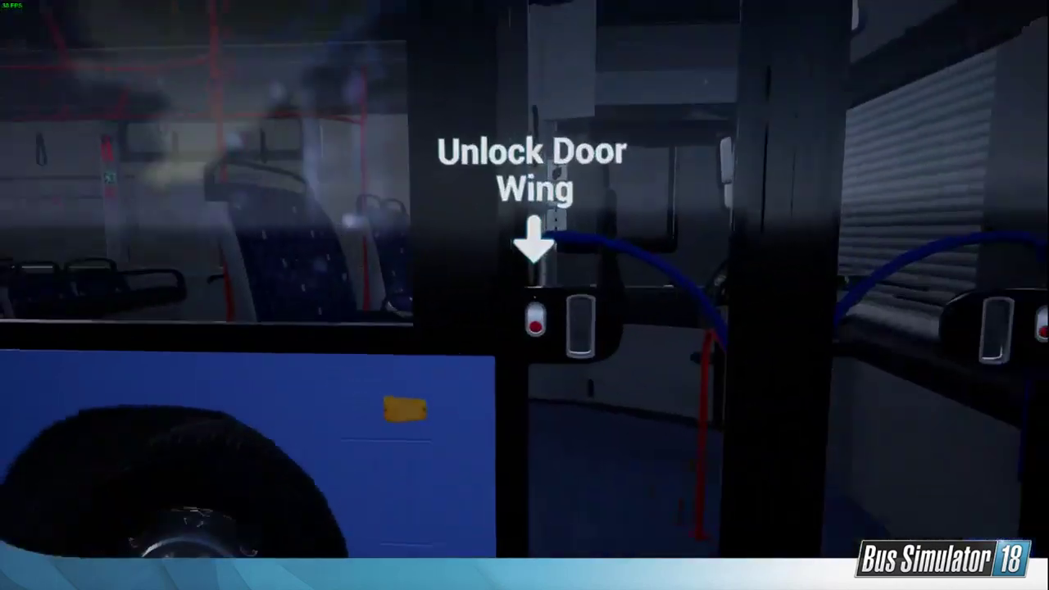
pyautogui.click(524, 295)
pyautogui.press('d')
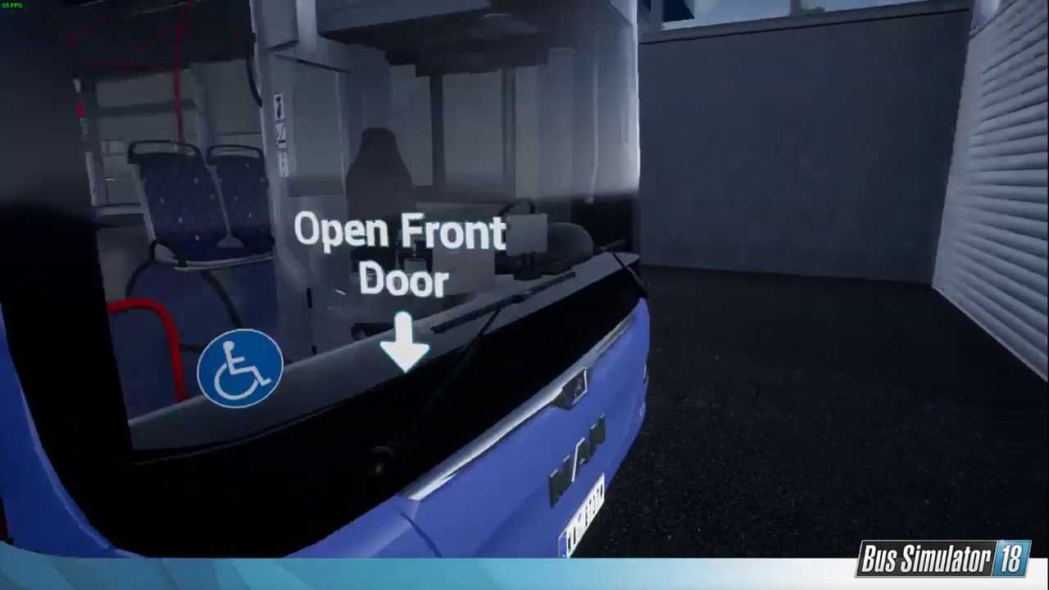
pyautogui.click(524, 295)
pyautogui.press('s')
pyautogui.press('s')
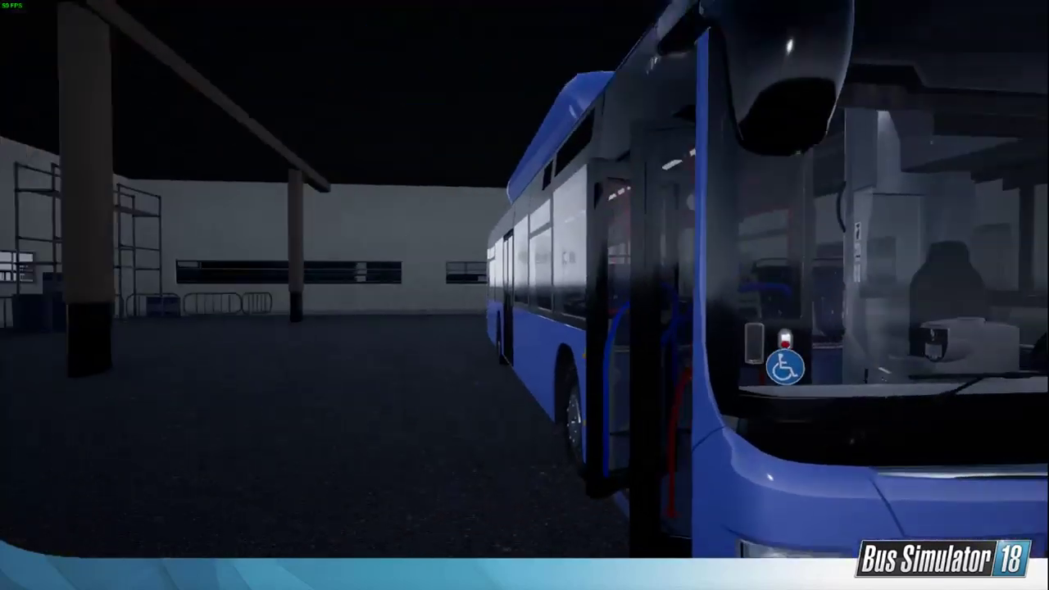
# Step: Walk through the depot hall and examine the forklift, tyre stacks and surroundings of the parked bus
pyautogui.press('w')
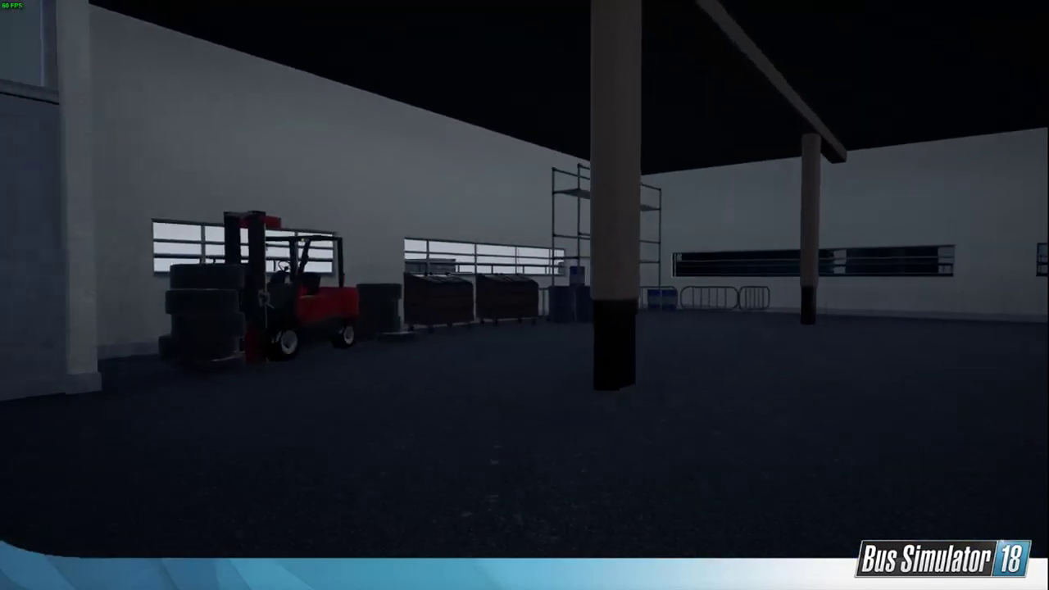
pyautogui.press('w')
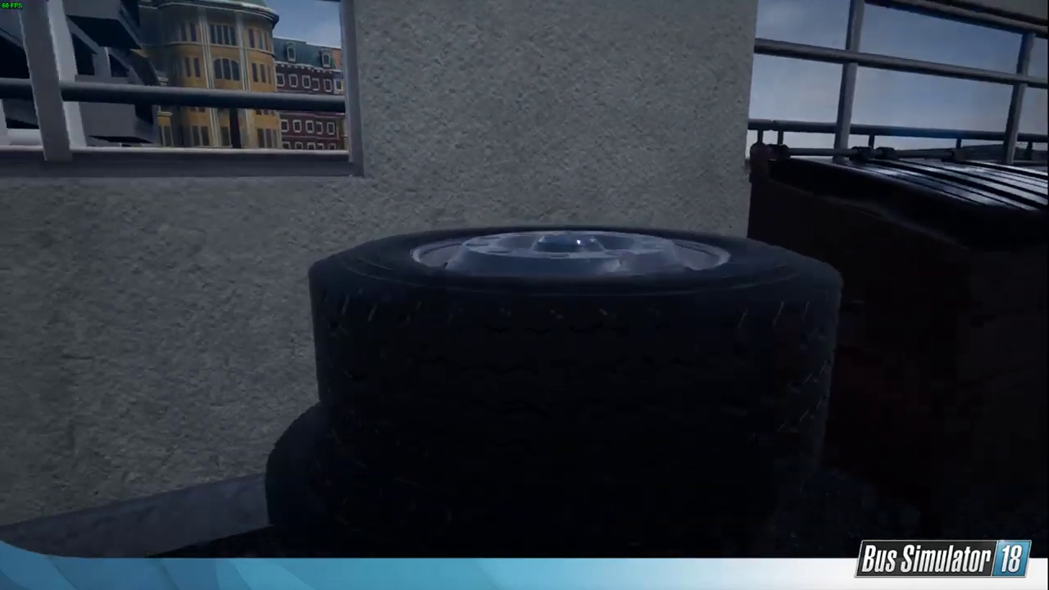
pyautogui.press('w')
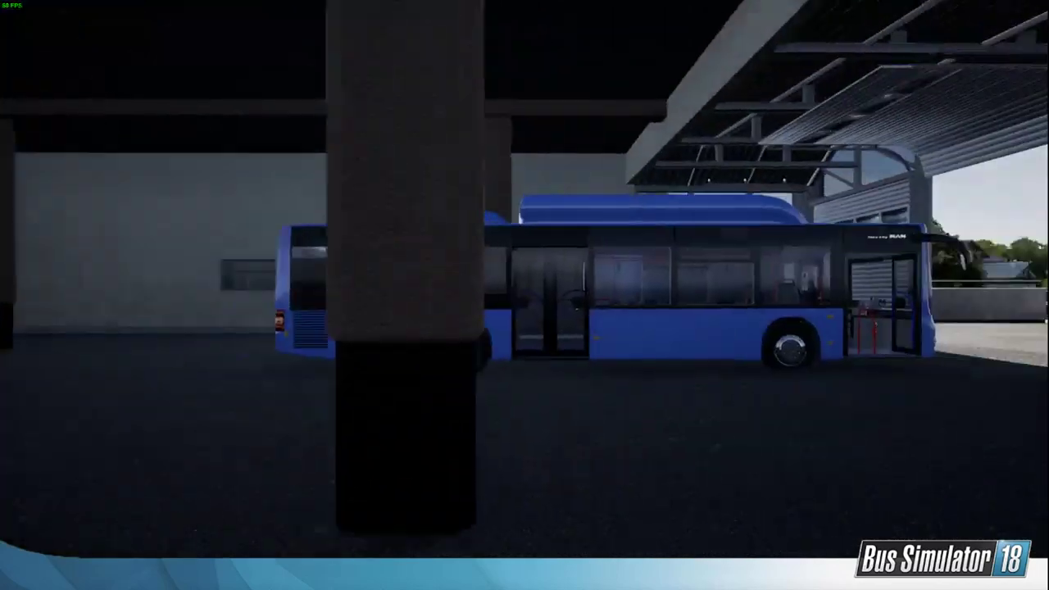
# Step: Board the bus through the front door, take the driver's seat, and check the bus from the outside camera
pyautogui.press('w')
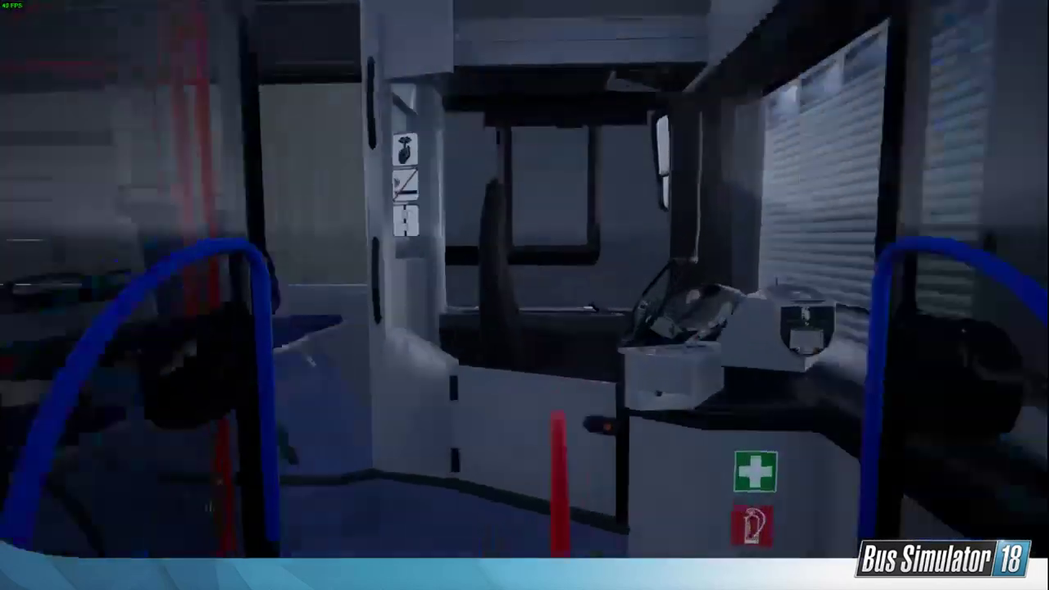
pyautogui.press('w')
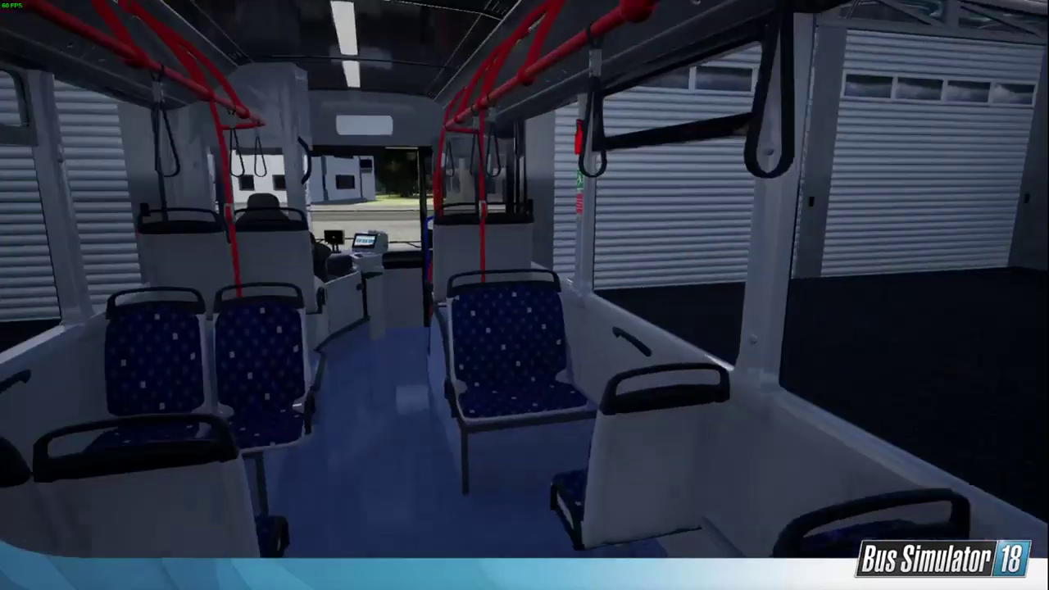
pyautogui.press('w')
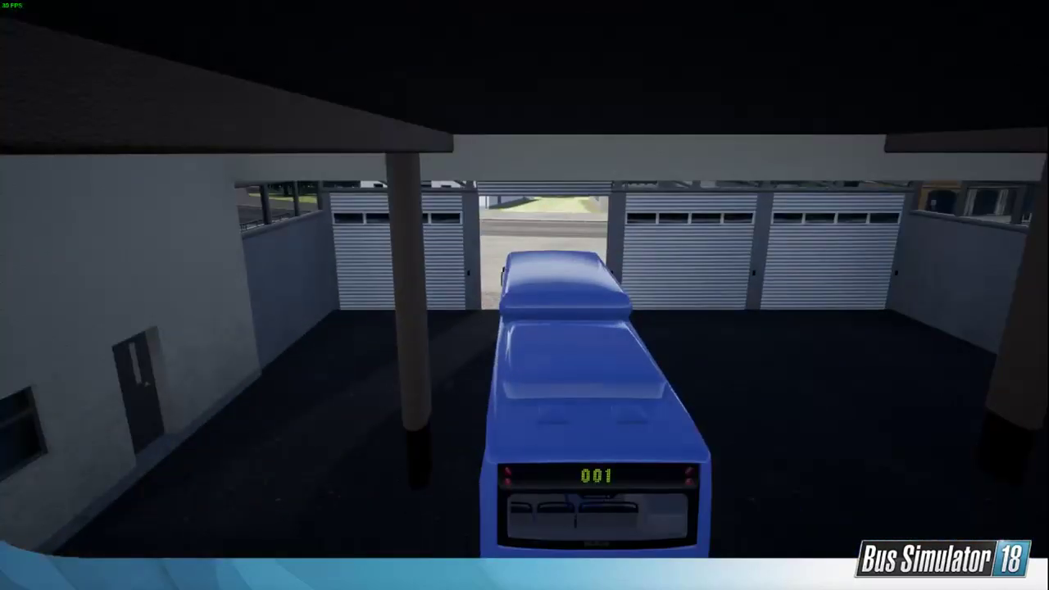
pyautogui.scroll(3, 524, 295)
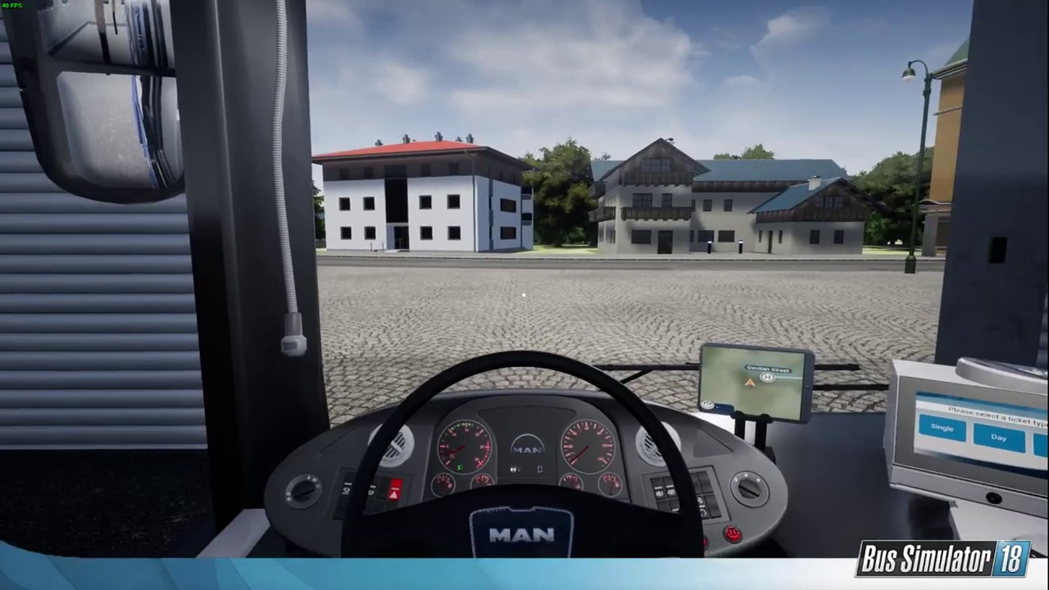
# Step: Drive route 001 out of the depot and through the city to the Rake Street West stop, switching between driver and outside views
pyautogui.press('w')
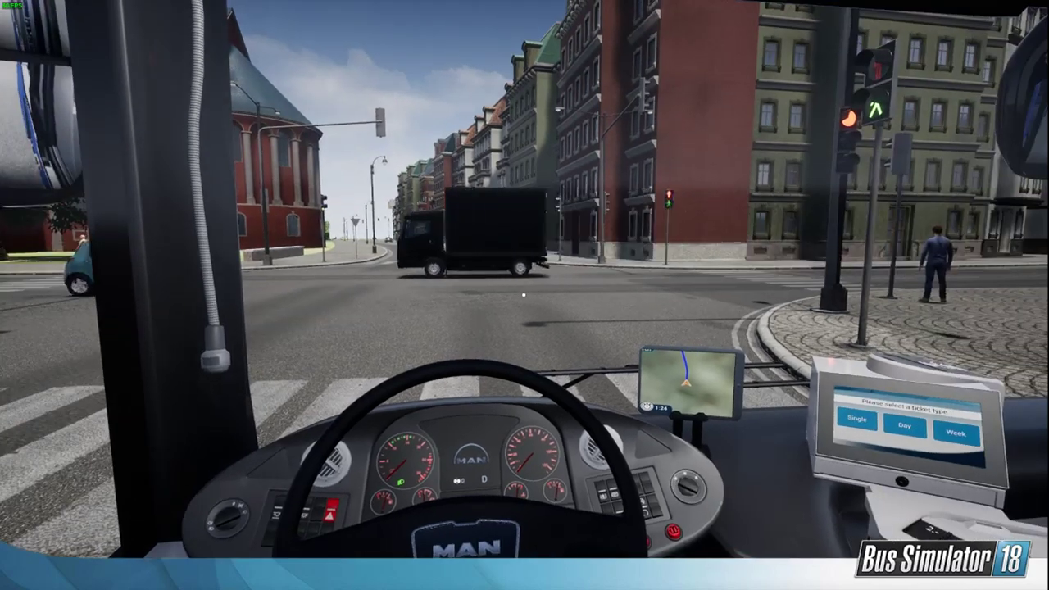
pyautogui.press('c')
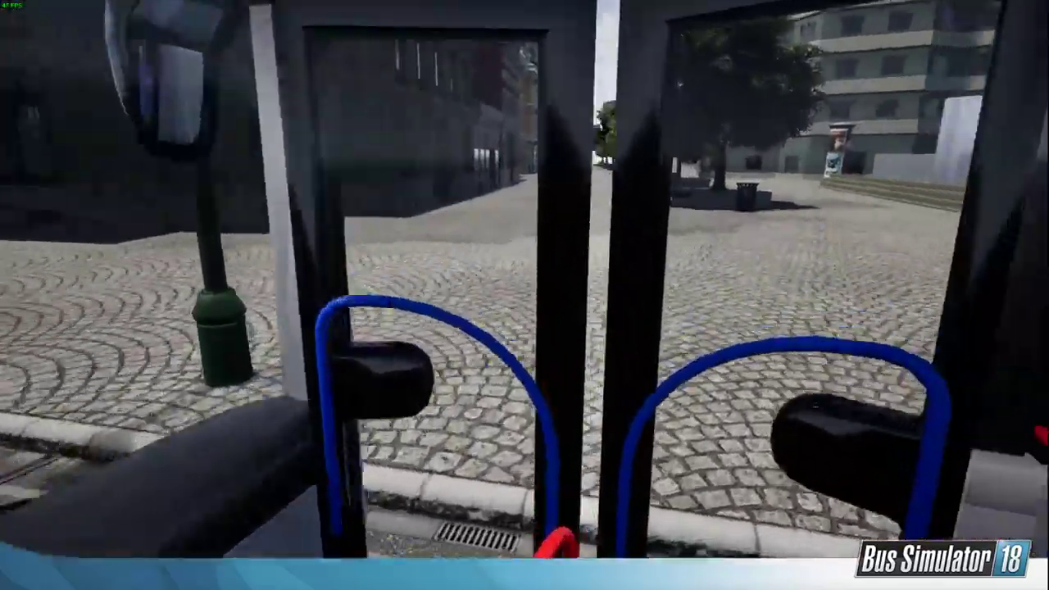
pyautogui.press('w')
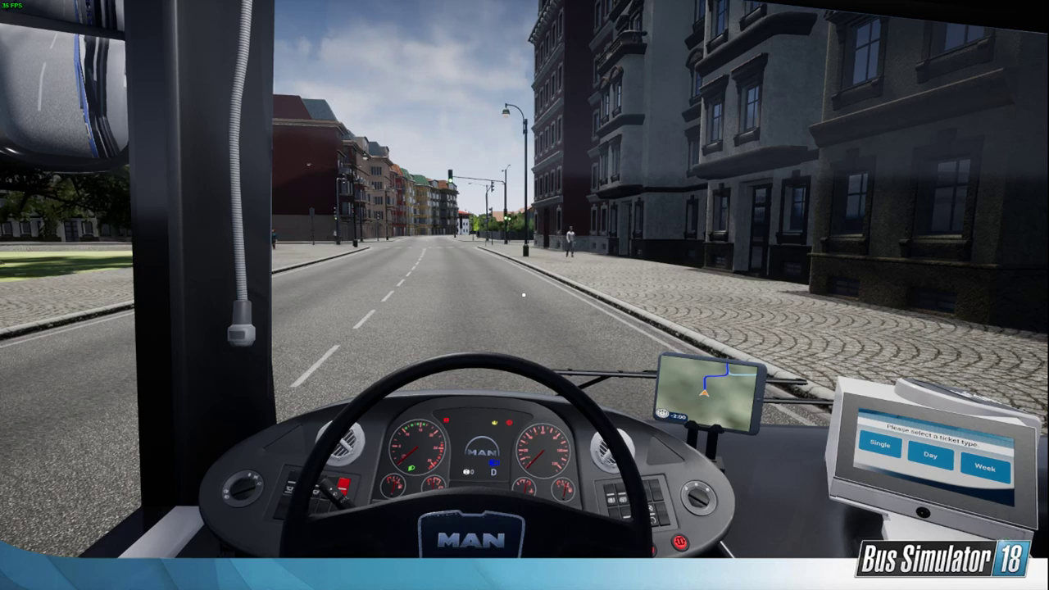
pyautogui.press('super')
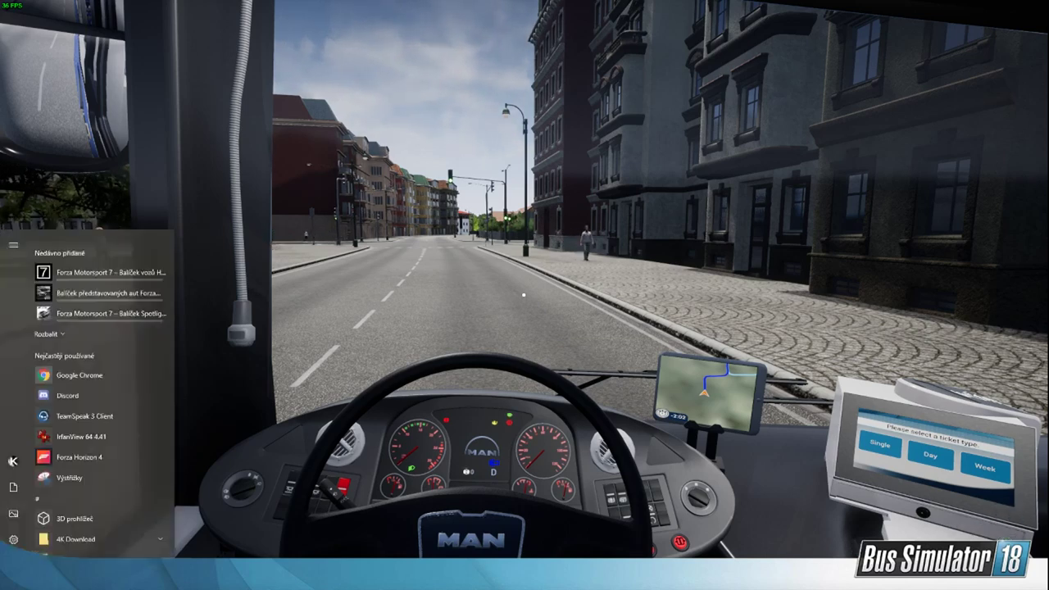
pyautogui.press('super')
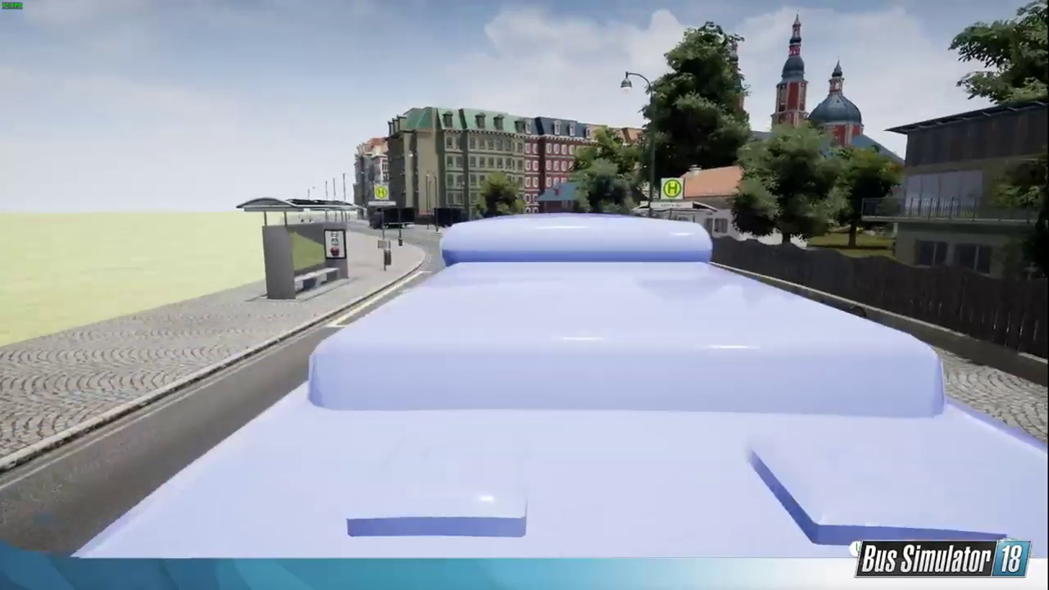
pyautogui.press('c')
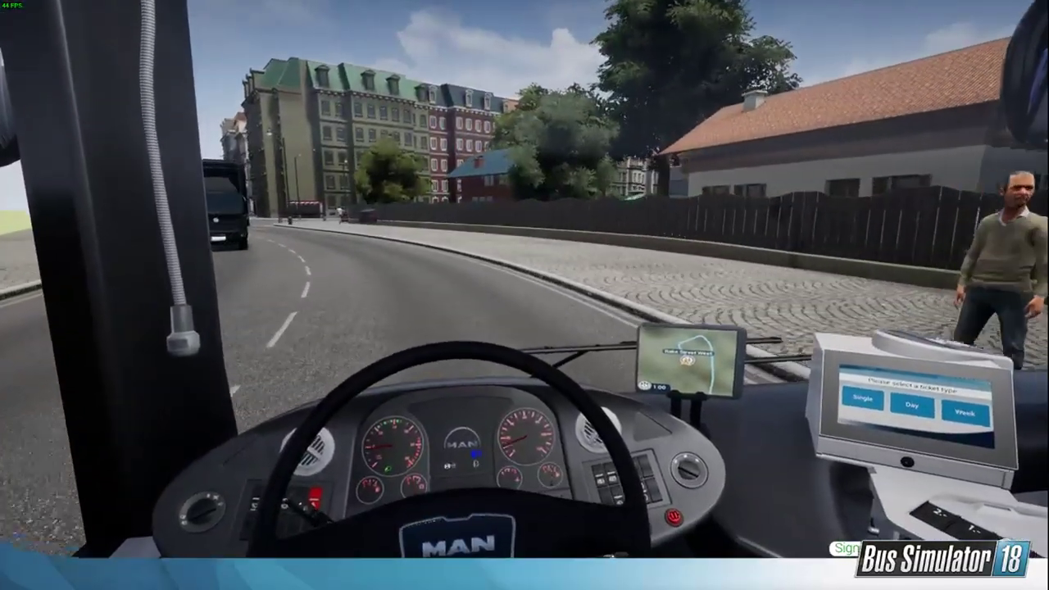
pyautogui.press('c')
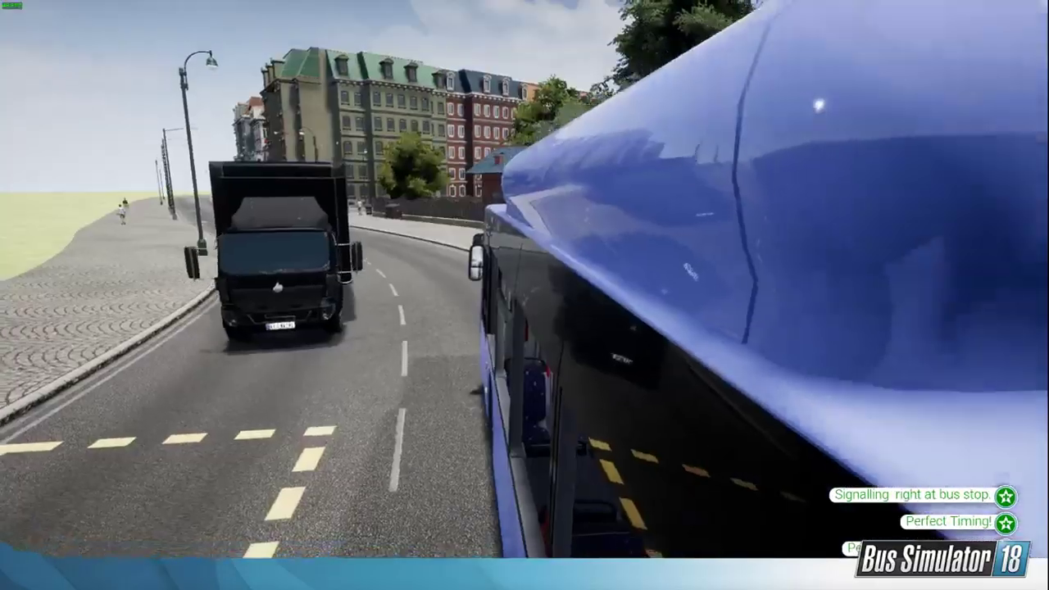
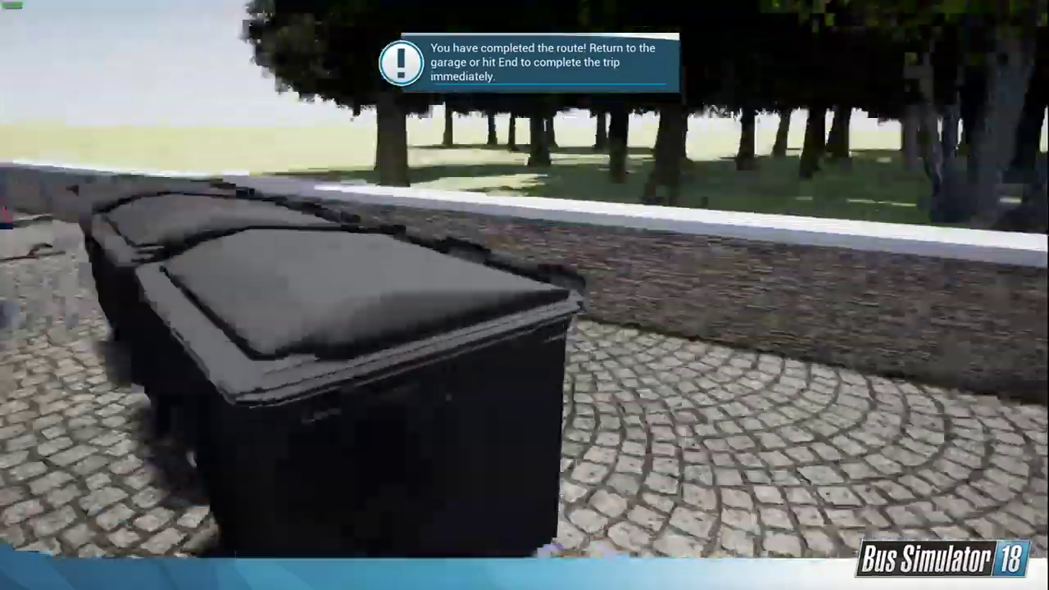
# Step: Walk around the paved yard and examine the waste bins, the playground and the neighbouring house
pyautogui.press('w')
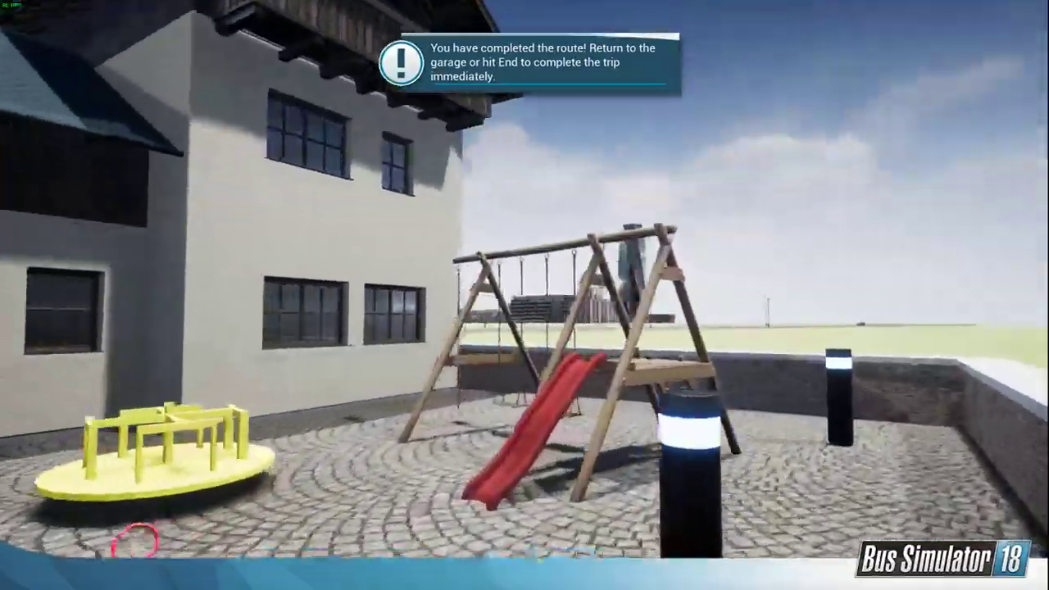
pyautogui.press('d')
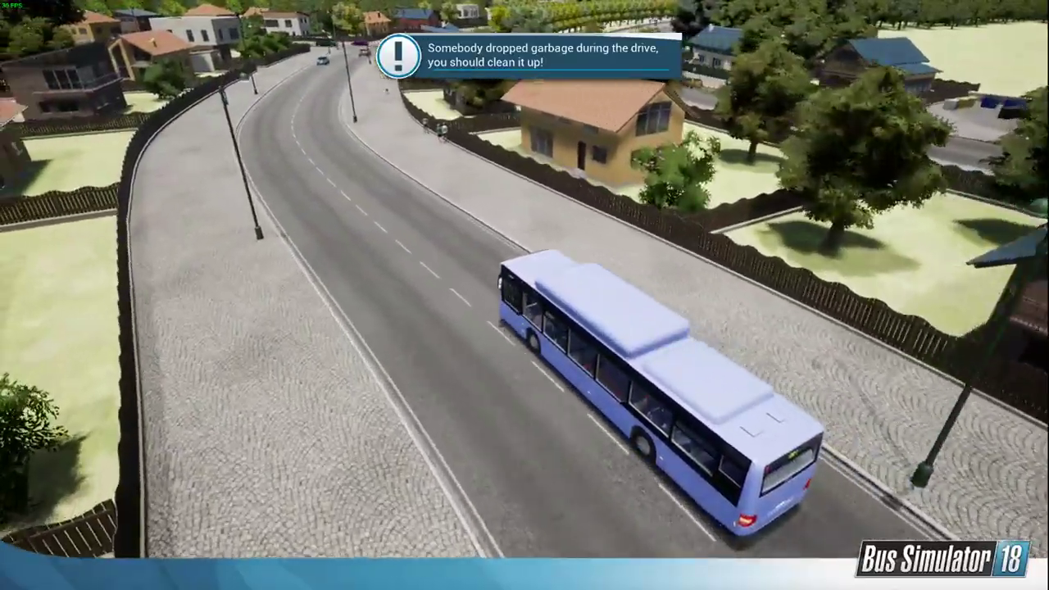
# Step: Drive the bus to the traffic-light crossing and turn right, switching between outside and driver views
pyautogui.press('c')
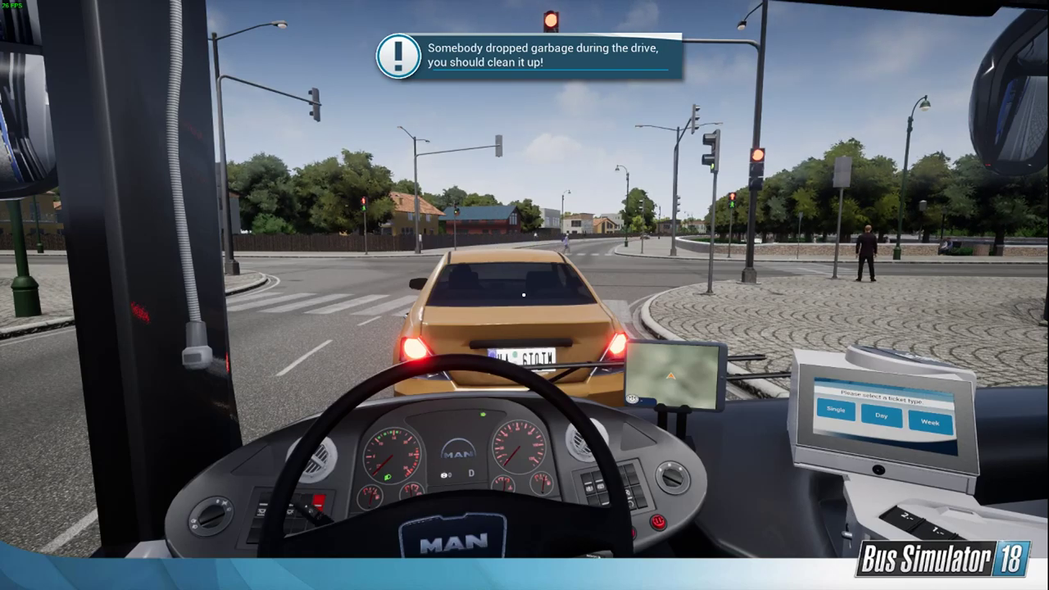
pyautogui.press('c')
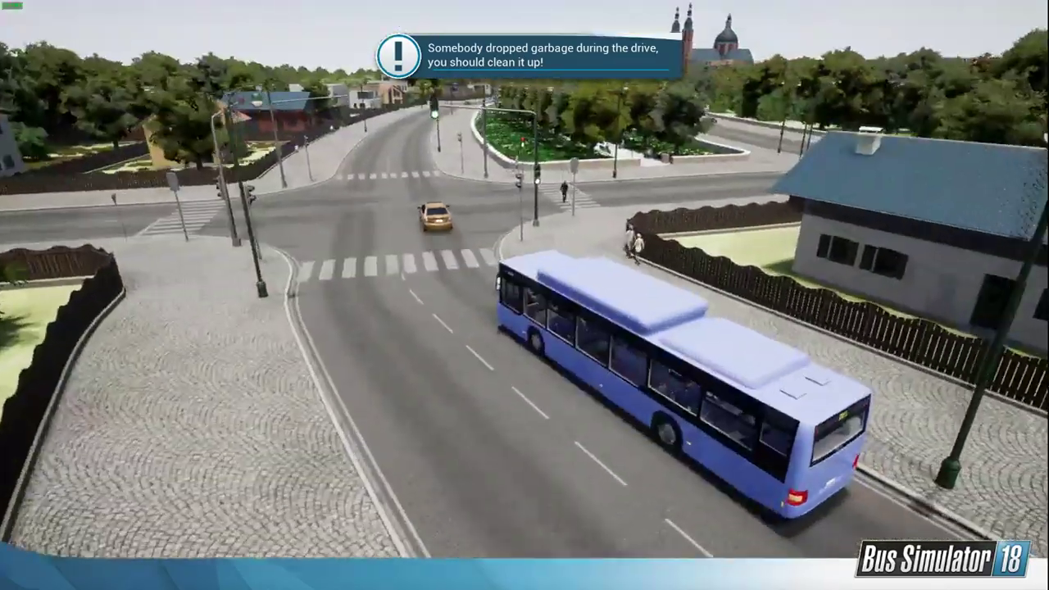
pyautogui.press('c')
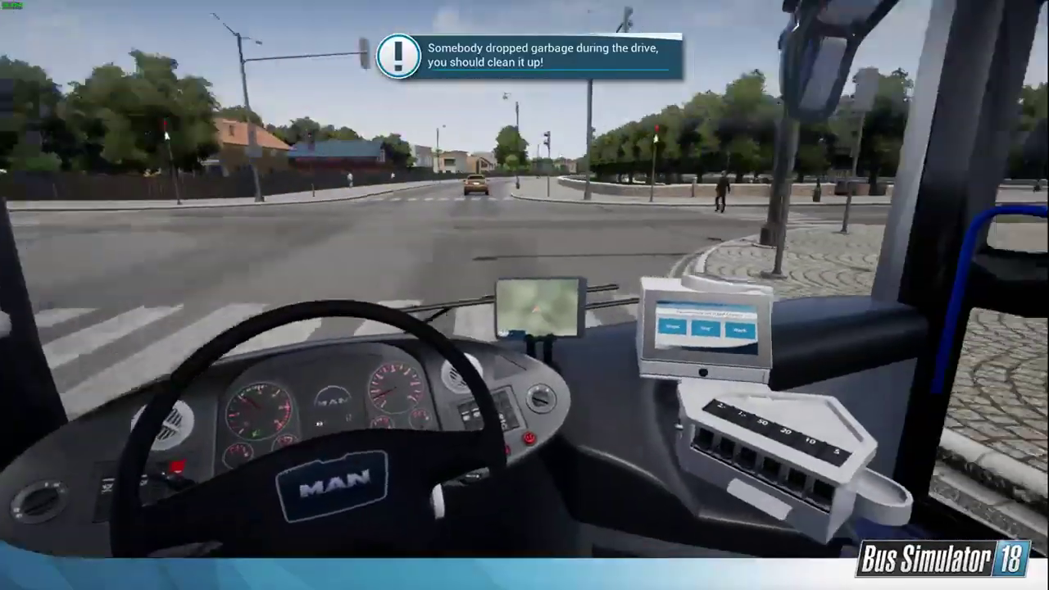
pyautogui.press('d')
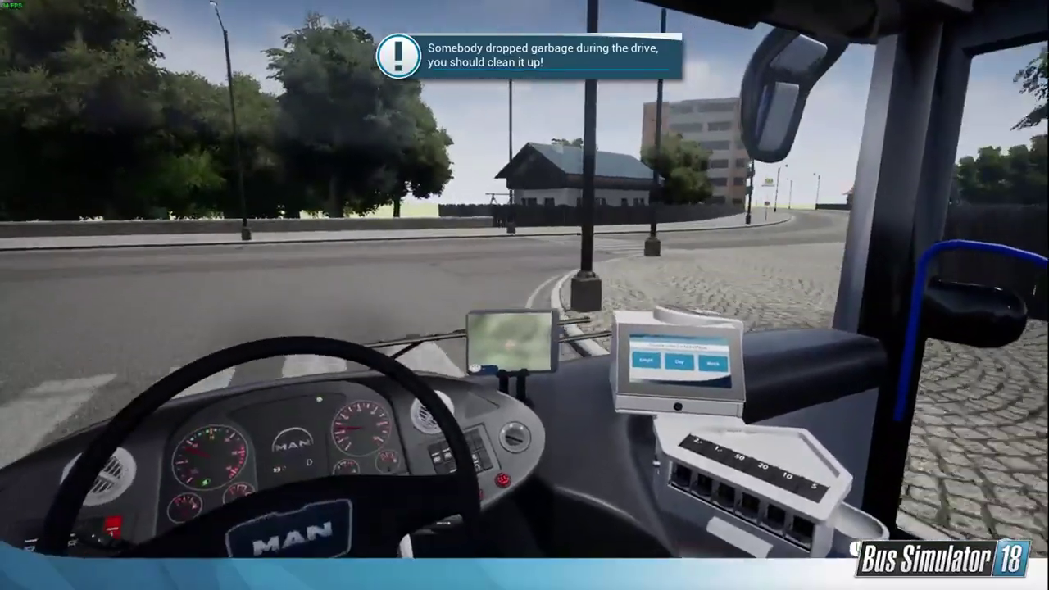
pyautogui.press('d')
pyautogui.press('a')
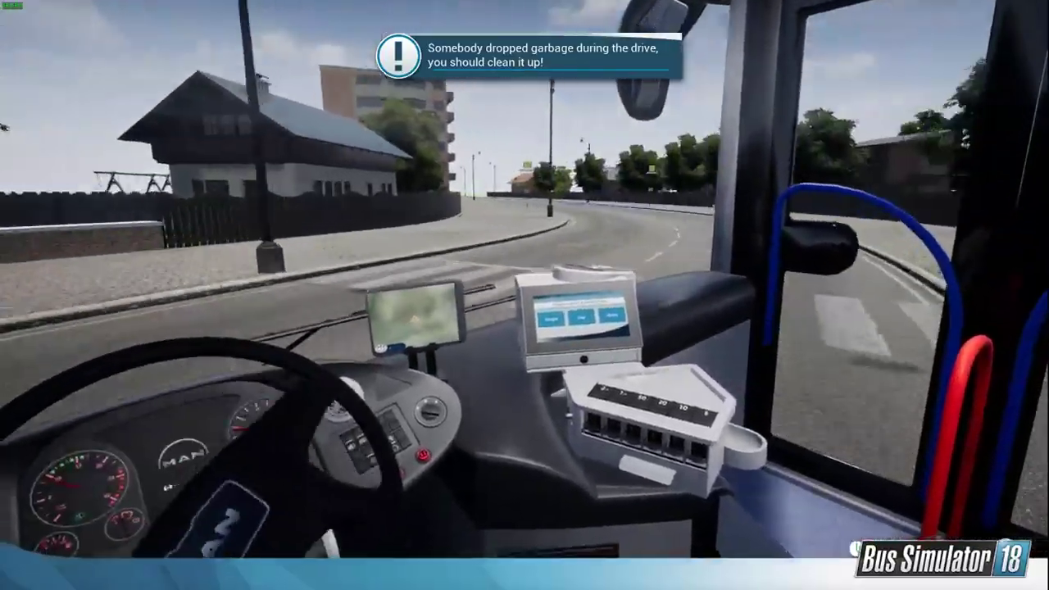
# Step: Follow the curved road past the bus stop, pull into the petrol station, and check the bus from outside
pyautogui.press('a')
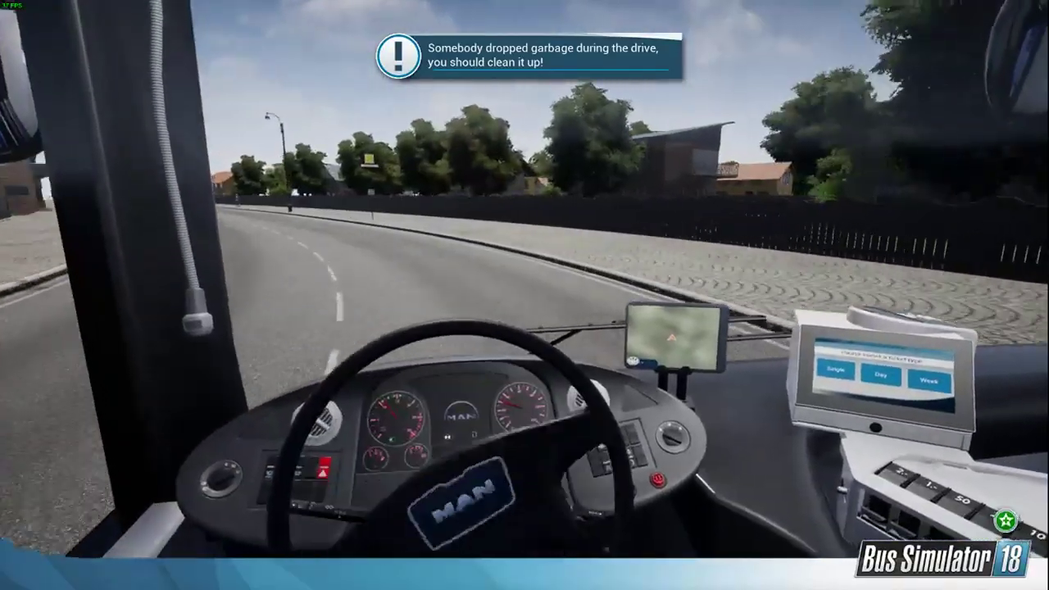
pyautogui.press('a')
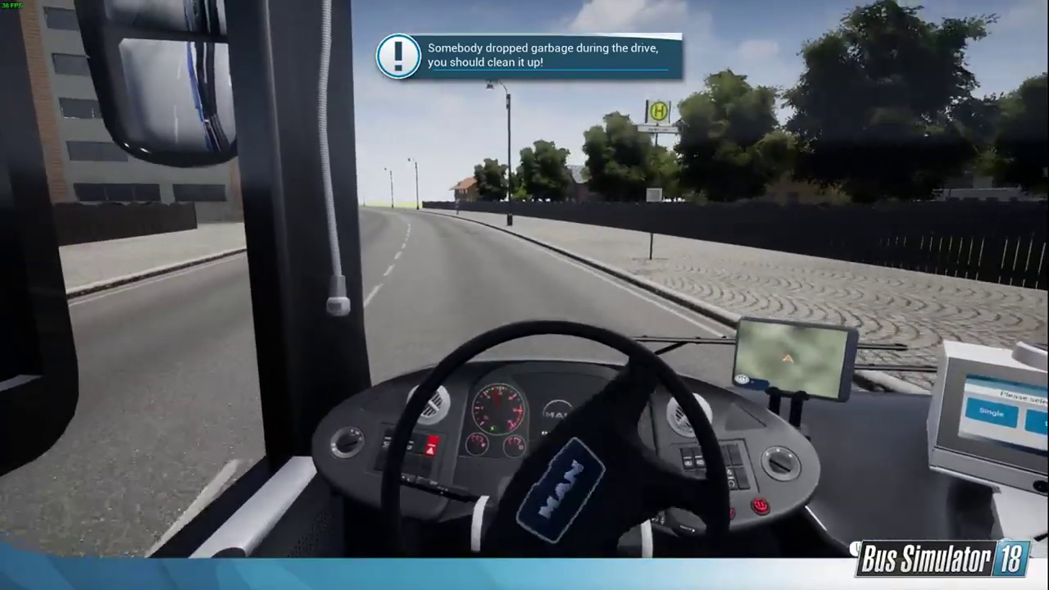
pyautogui.press('a')
pyautogui.press('a')
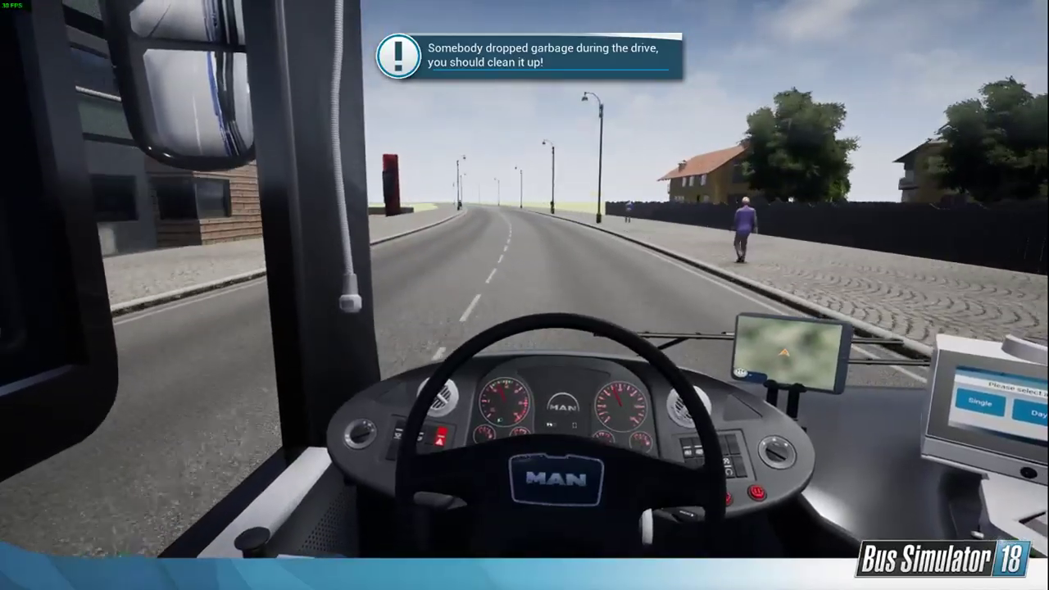
pyautogui.press('c')
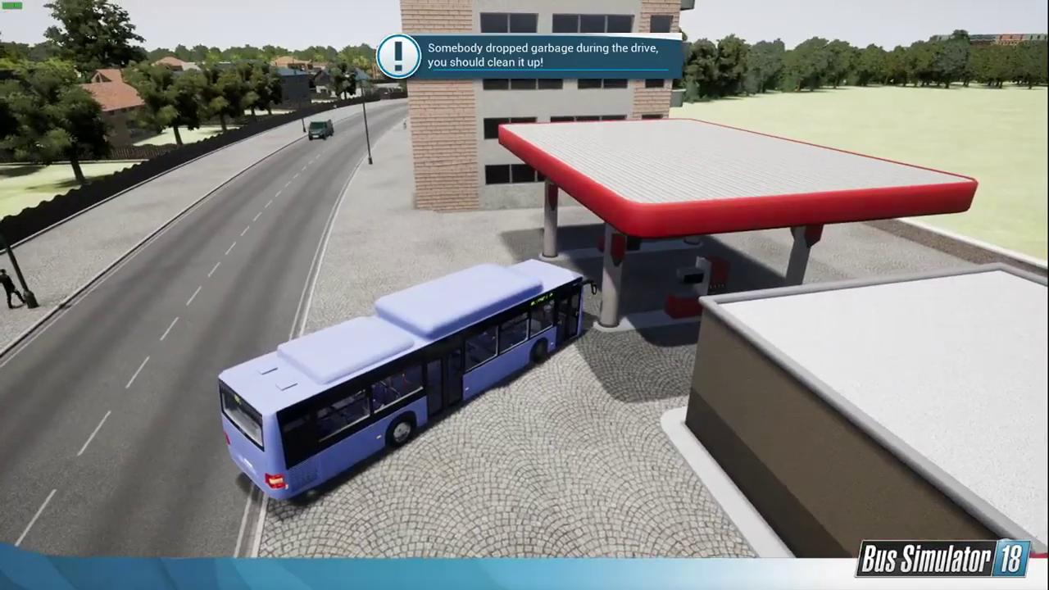
pyautogui.press('c')
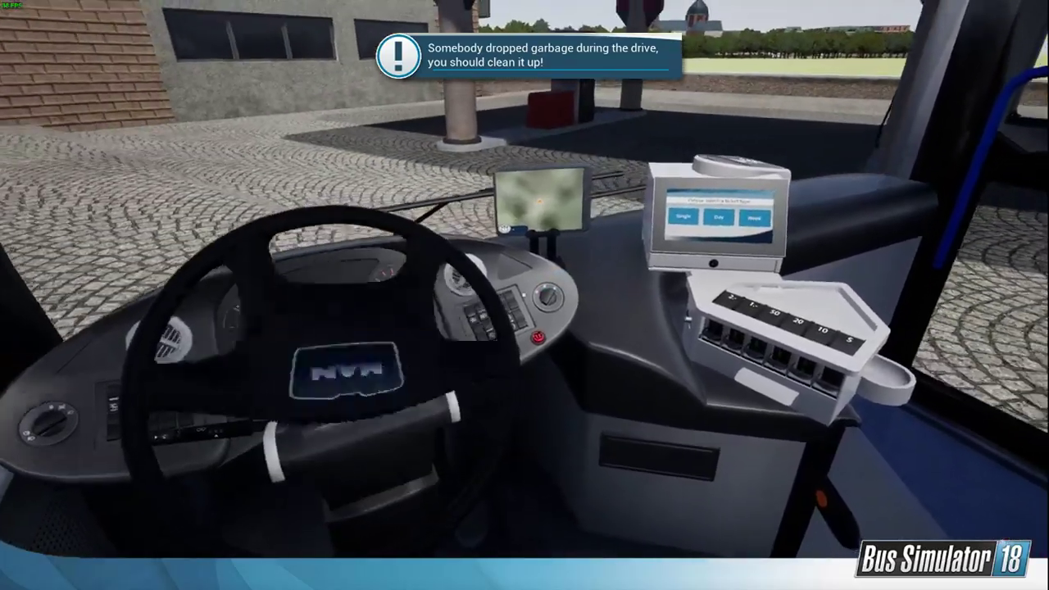
# Step: Drive past the bus shelters and through the crossing into the yard with the roller doors, switching camera views
pyautogui.press('c')
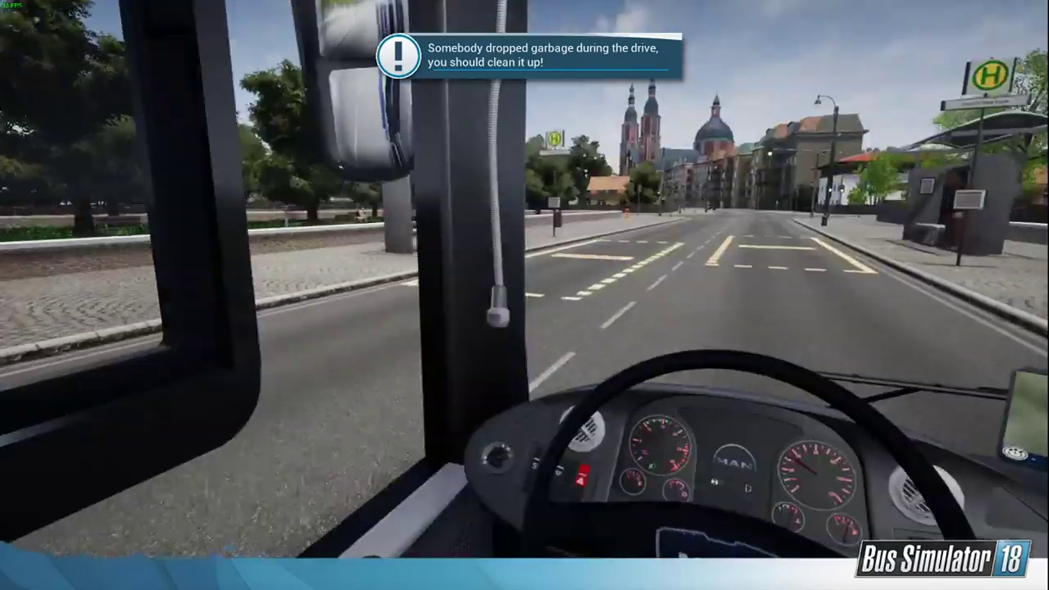
pyautogui.press('c')
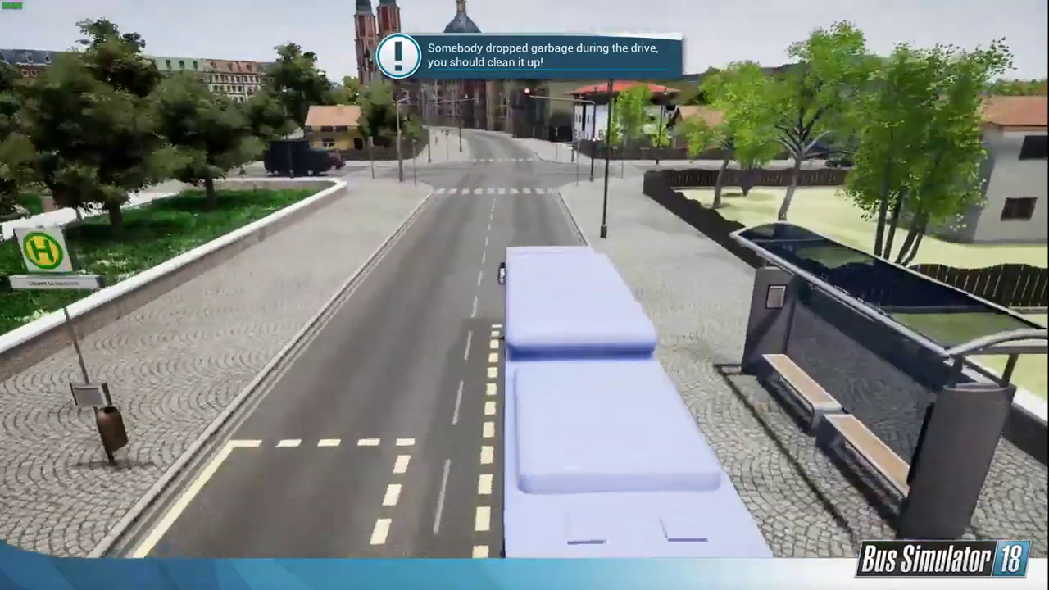
pyautogui.press('c')
pyautogui.press('c')
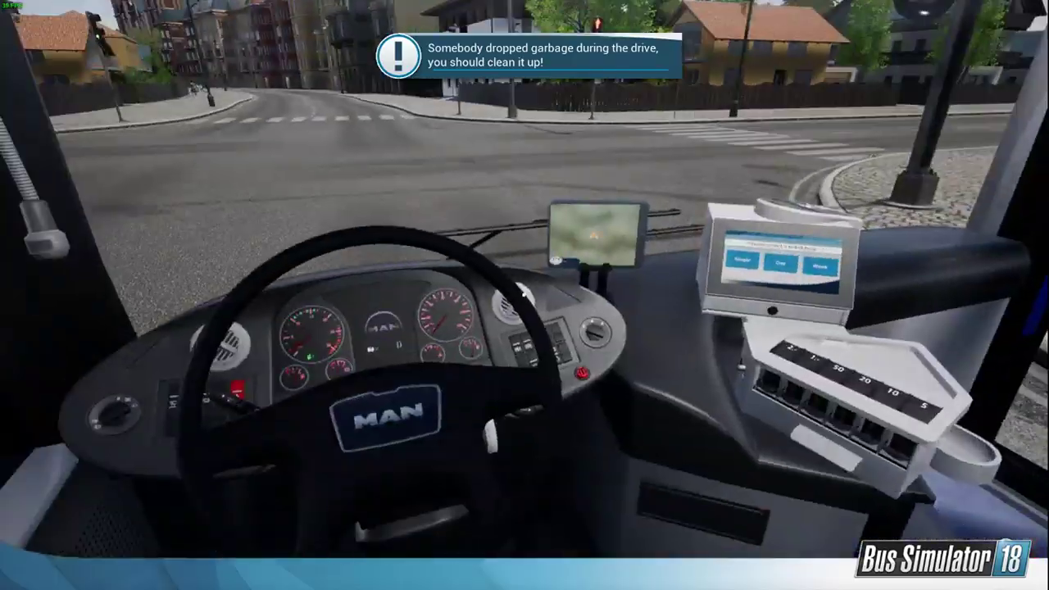
pyautogui.press('c')
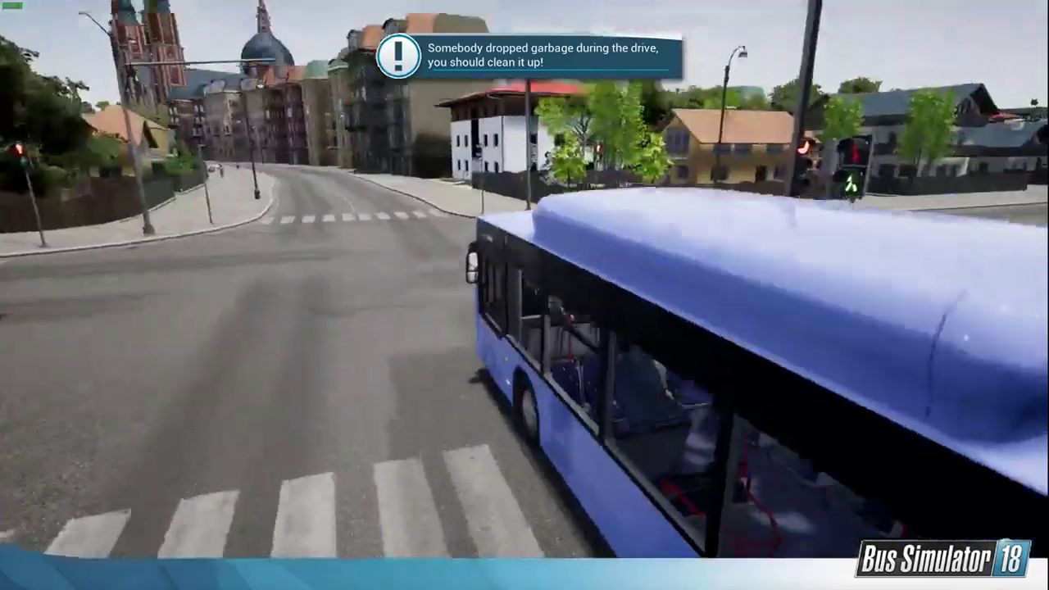
pyautogui.press('c')
pyautogui.press('c')
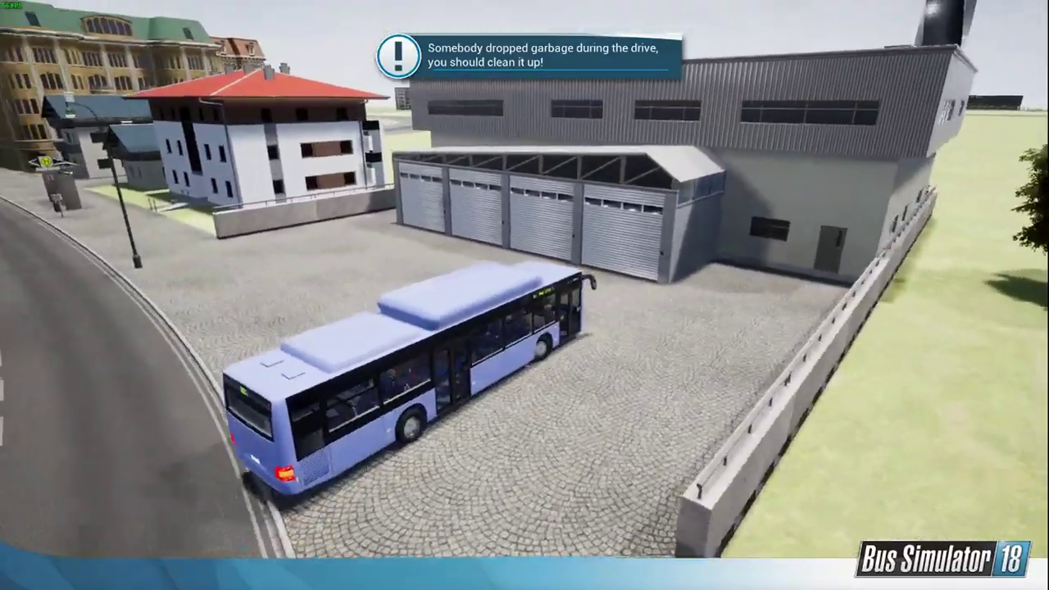
# Step: Leave the bus in the yard and run along the street past the white apartment house and the bus shelter
pyautogui.press('w')
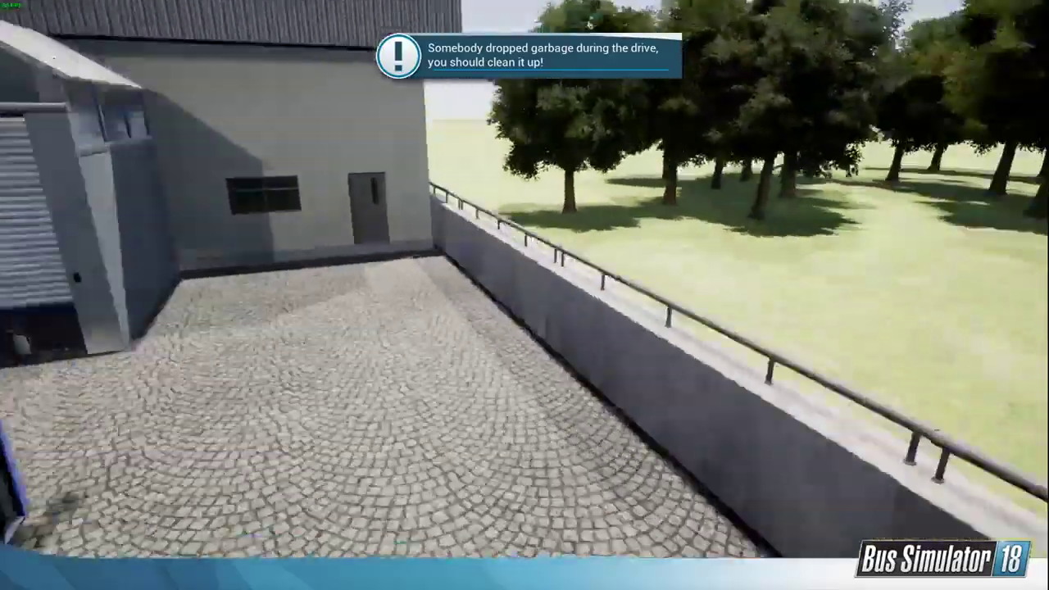
pyautogui.press('w')
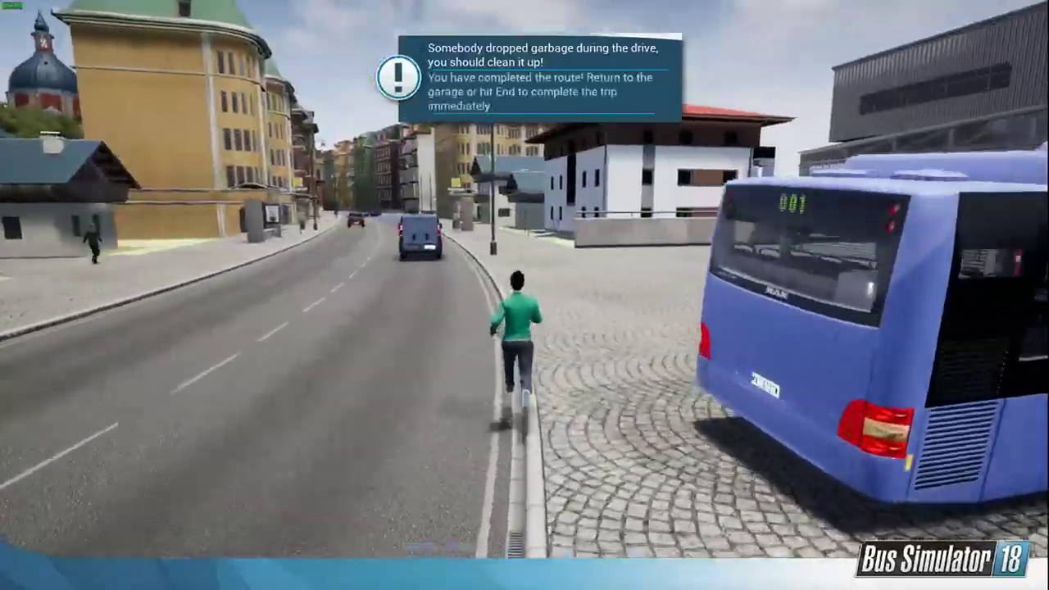
pyautogui.press('w')
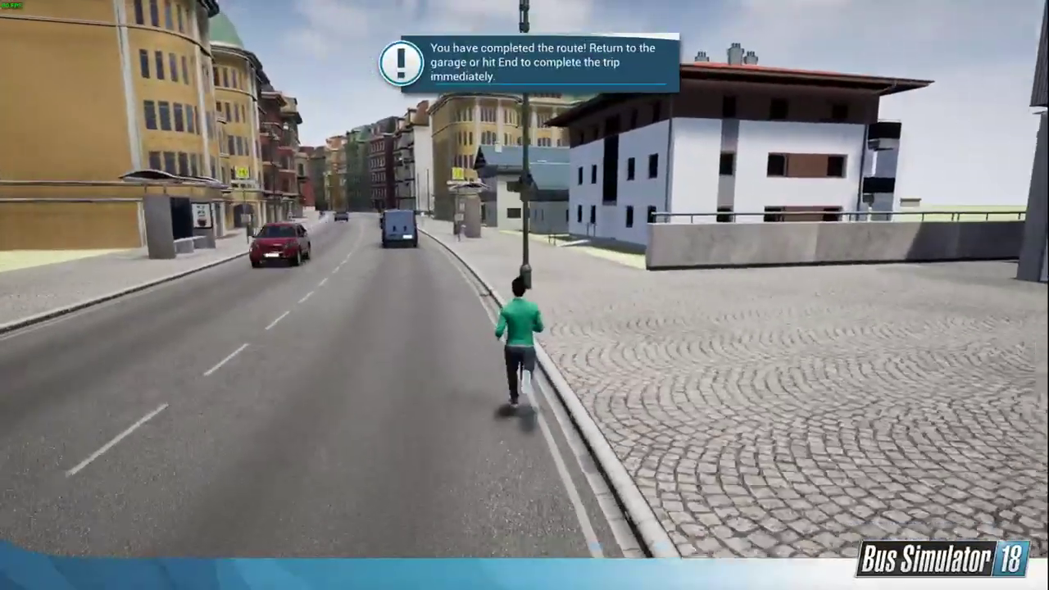
pyautogui.press('w')
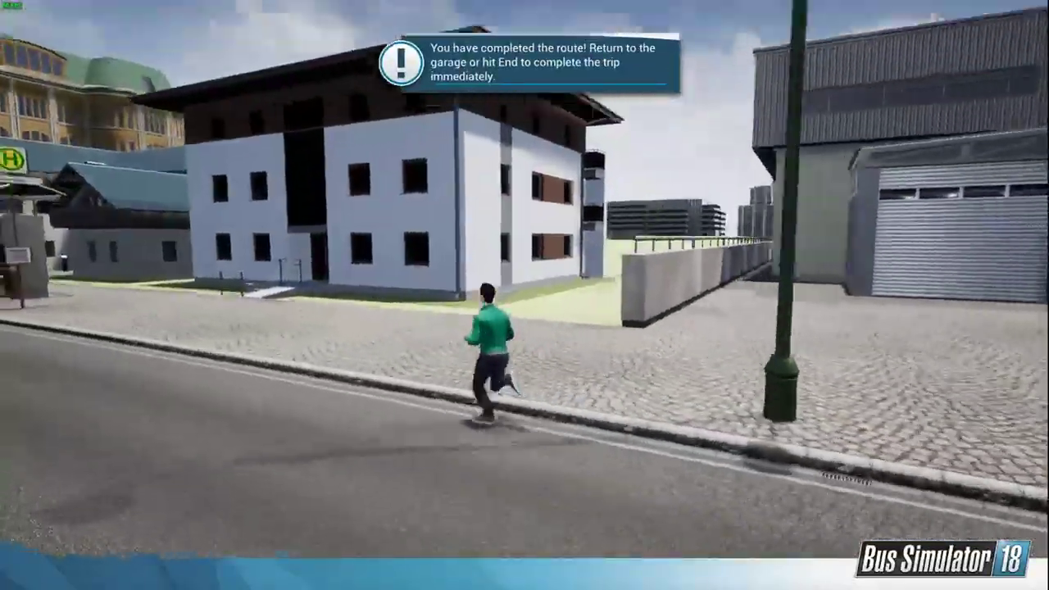
pyautogui.press('w')
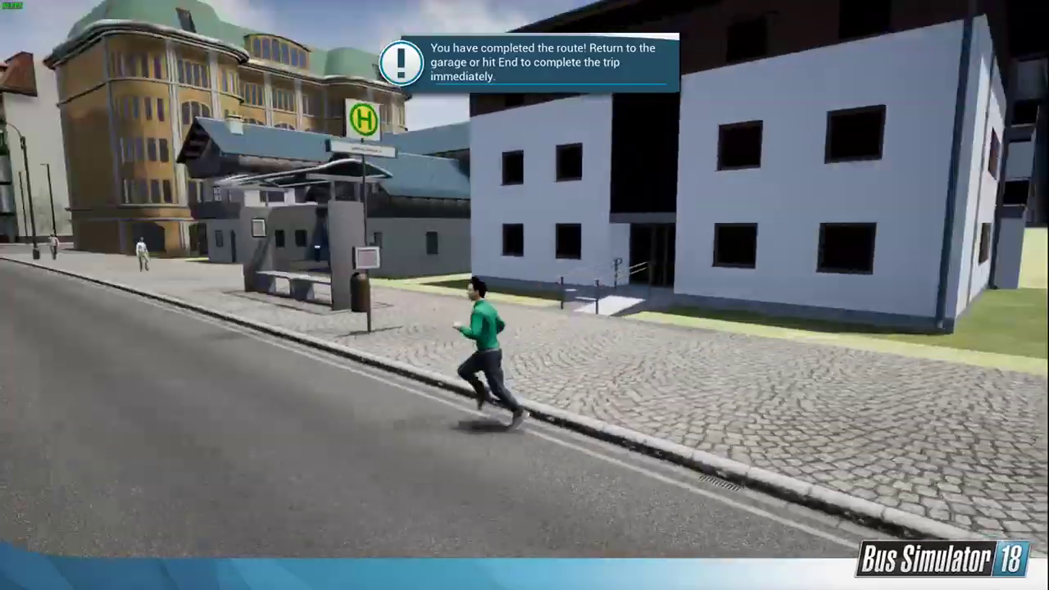
pyautogui.press('w')
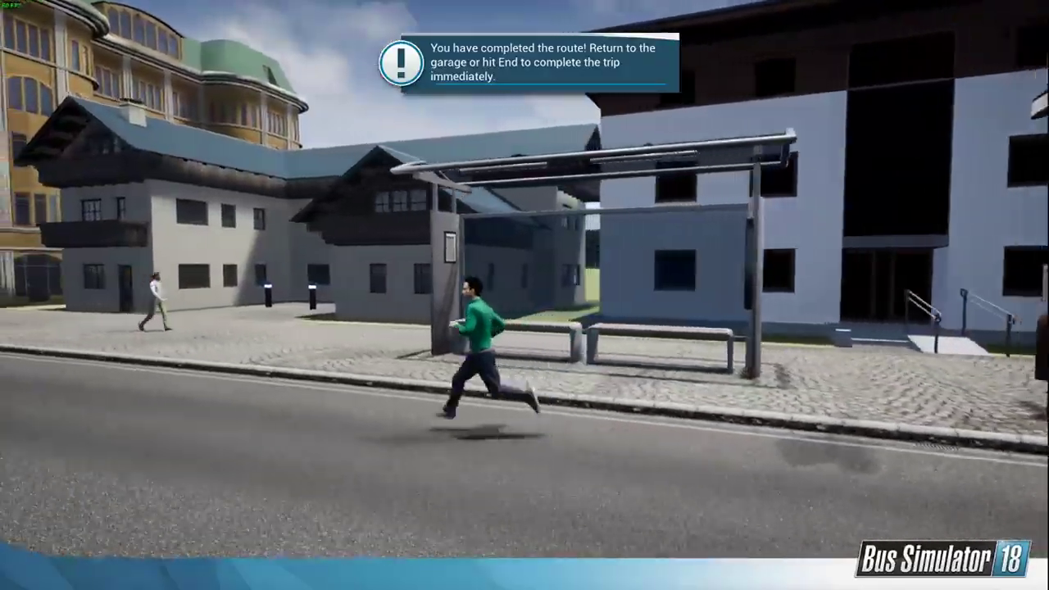
pyautogui.press('w')
# Step: Examine the yellow corner building and the side street, and continue on foot along the row of town houses
pyautogui.press('w')
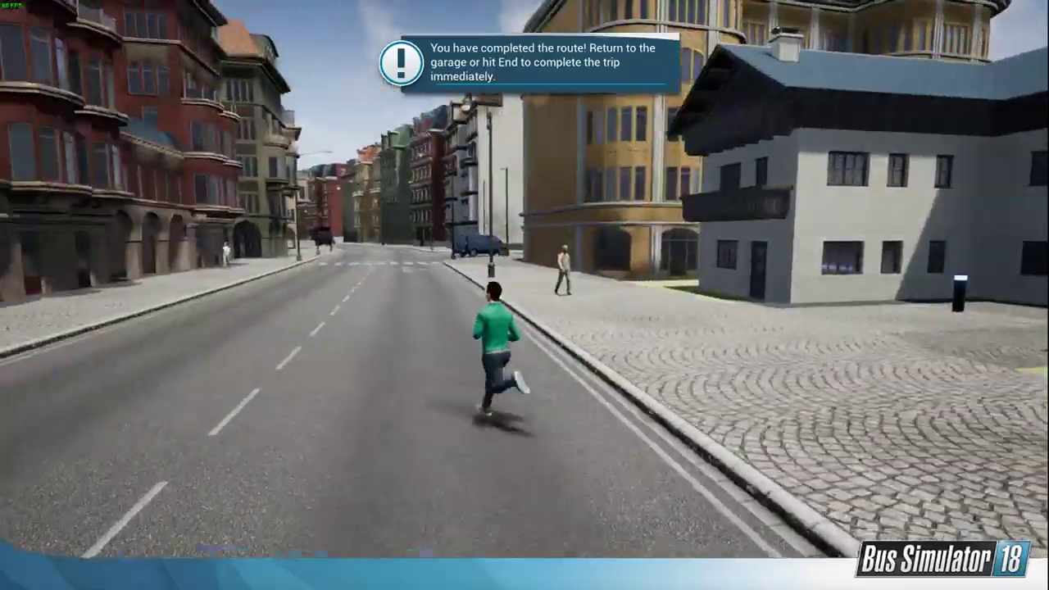
pyautogui.press('w')
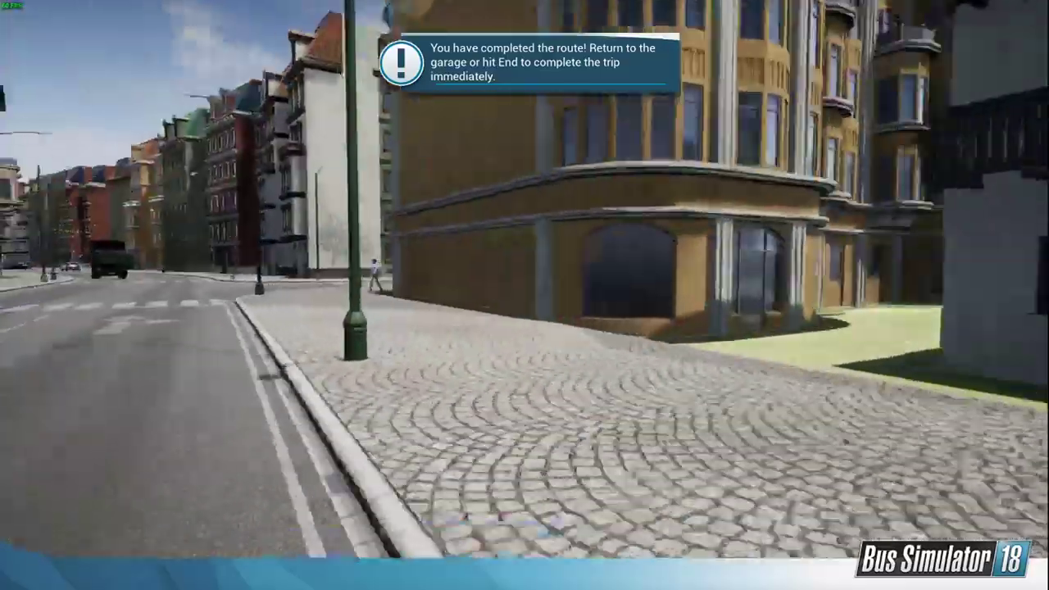
pyautogui.press('w')
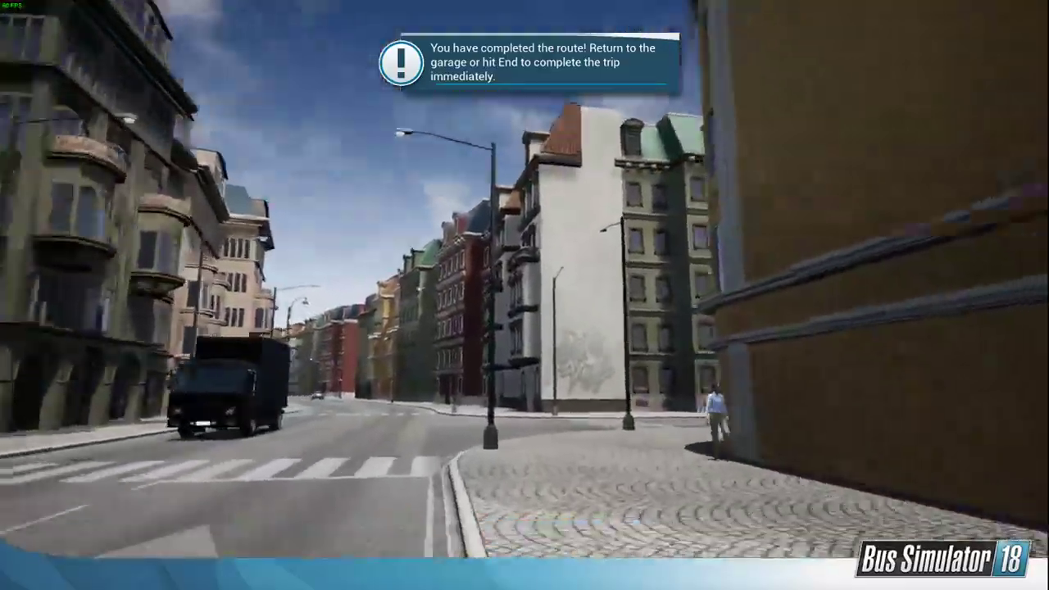
pyautogui.press('w')
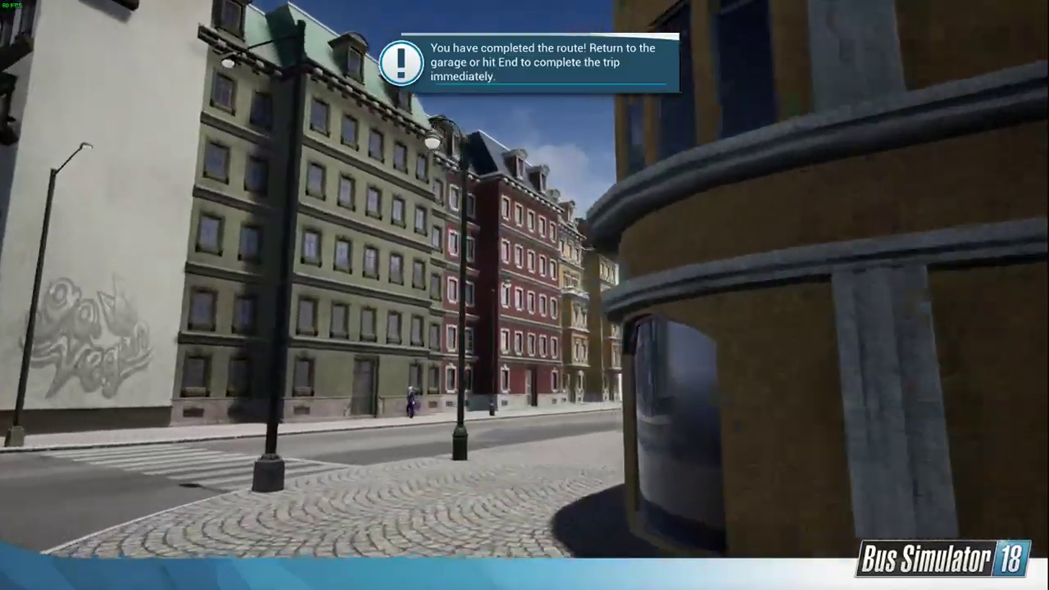
pyautogui.press('w')
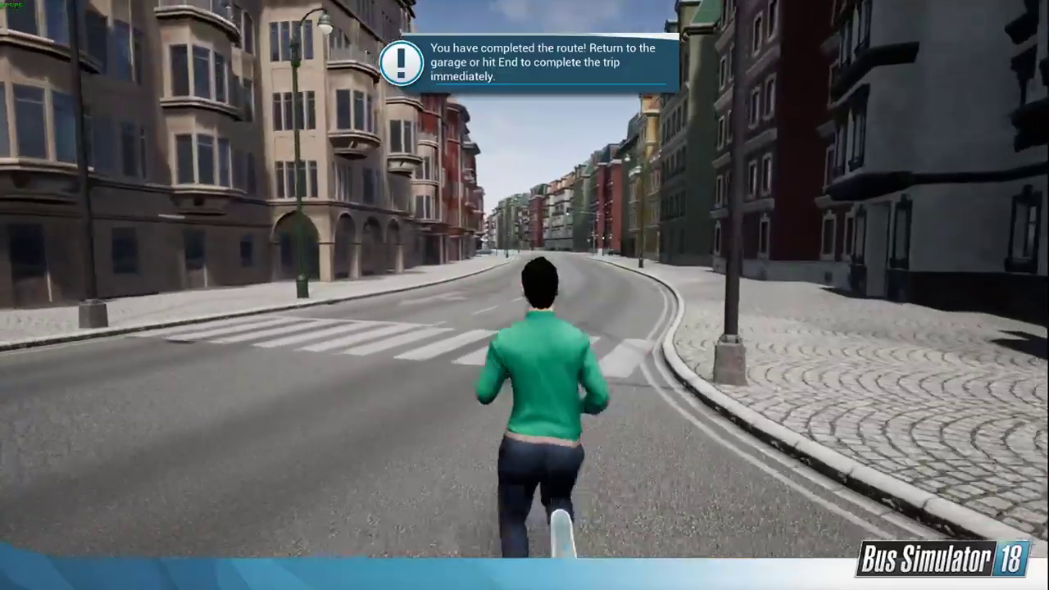
pyautogui.press('w')
pyautogui.press('c')
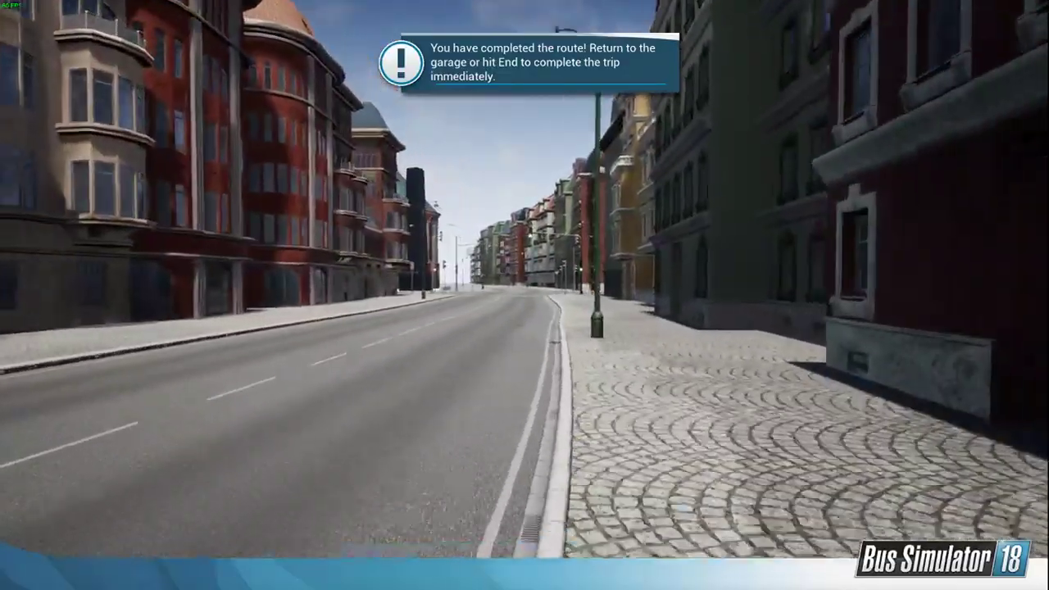
# Step: Walk over the traffic-light crossing and examine the red domed church, the dark obelisk and the low wall
pyautogui.press('w')
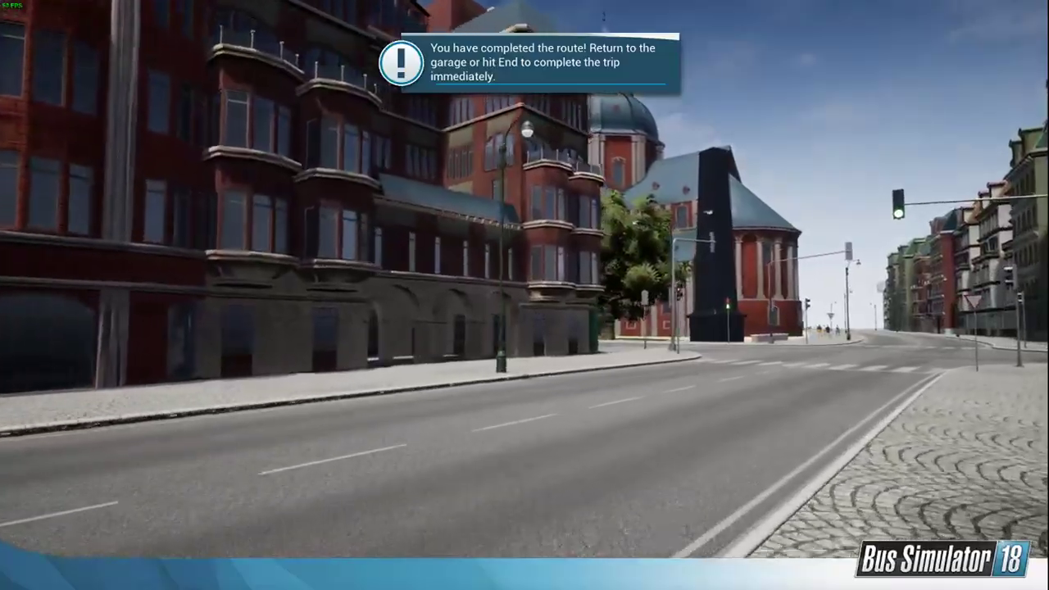
pyautogui.press('w')
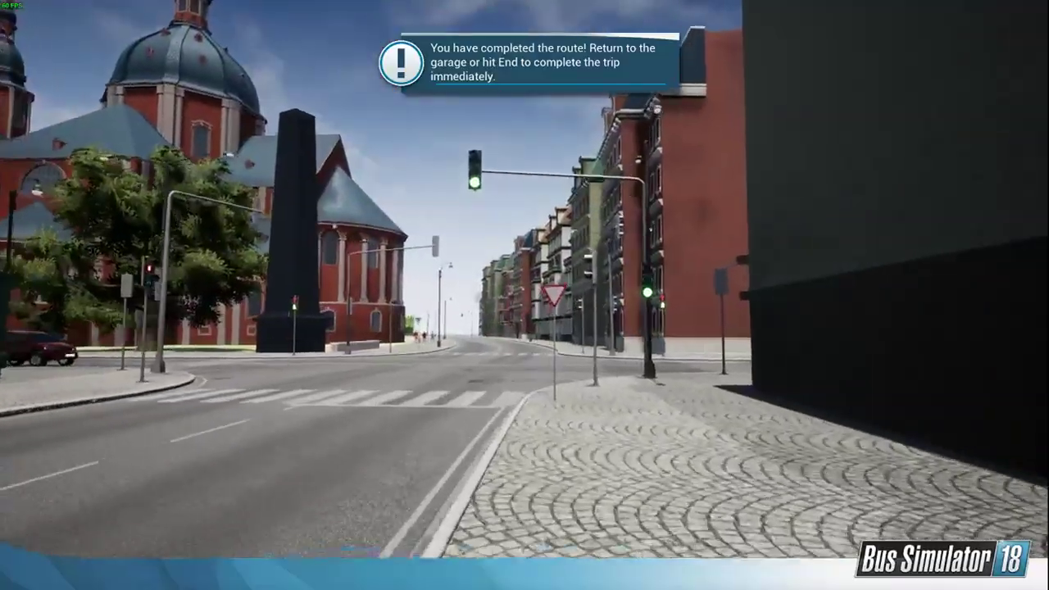
pyautogui.press('w')
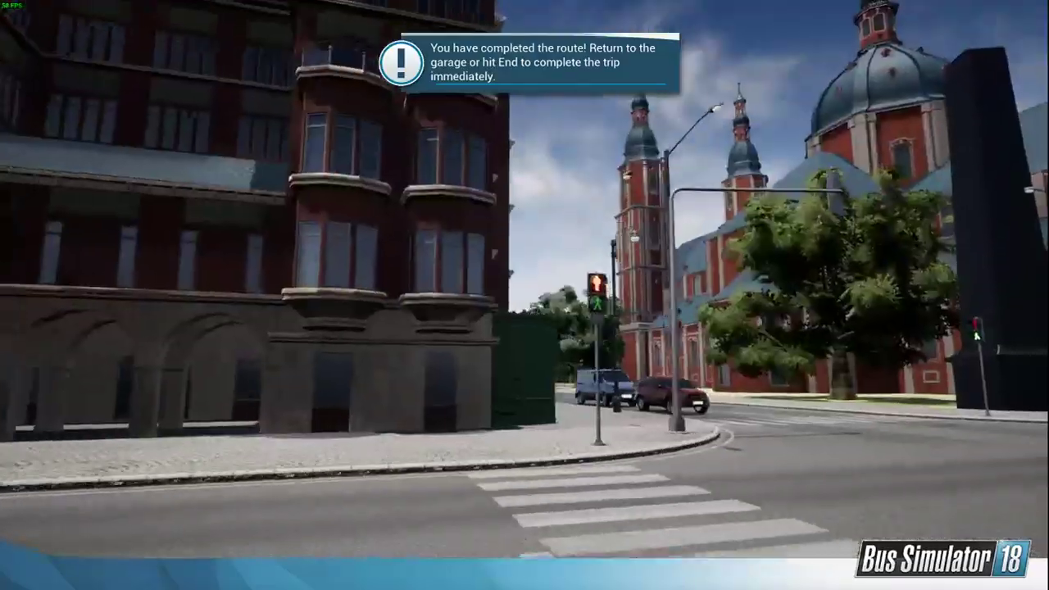
pyautogui.press('w')
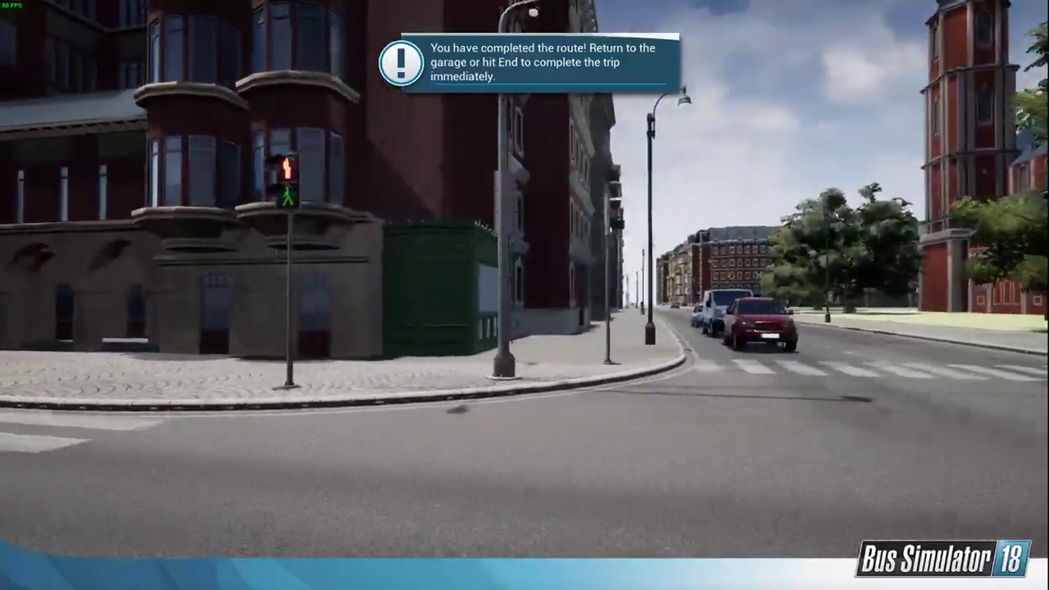
pyautogui.press('w')
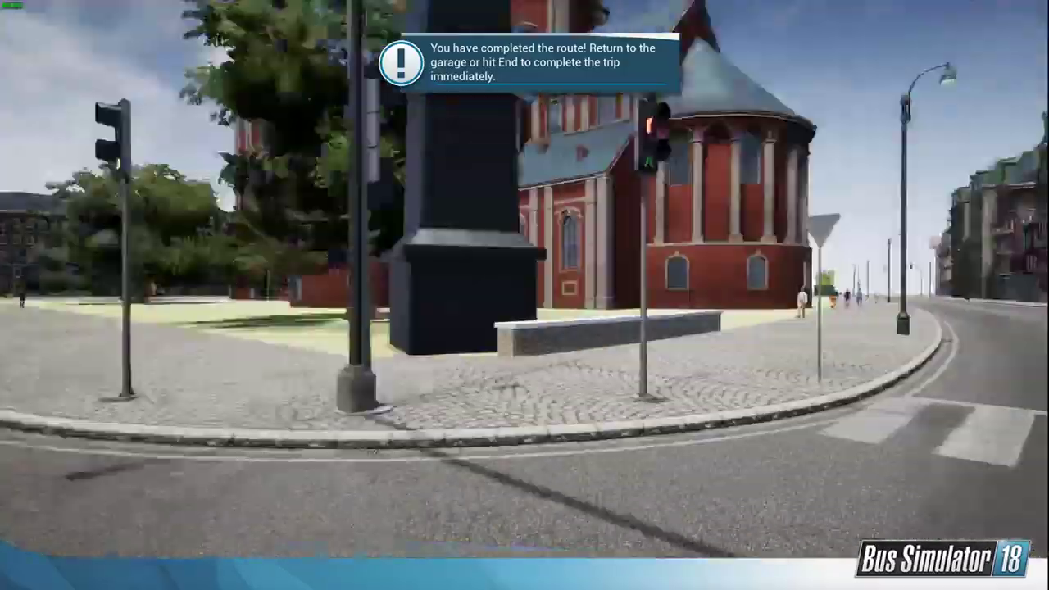
pyautogui.press('w')
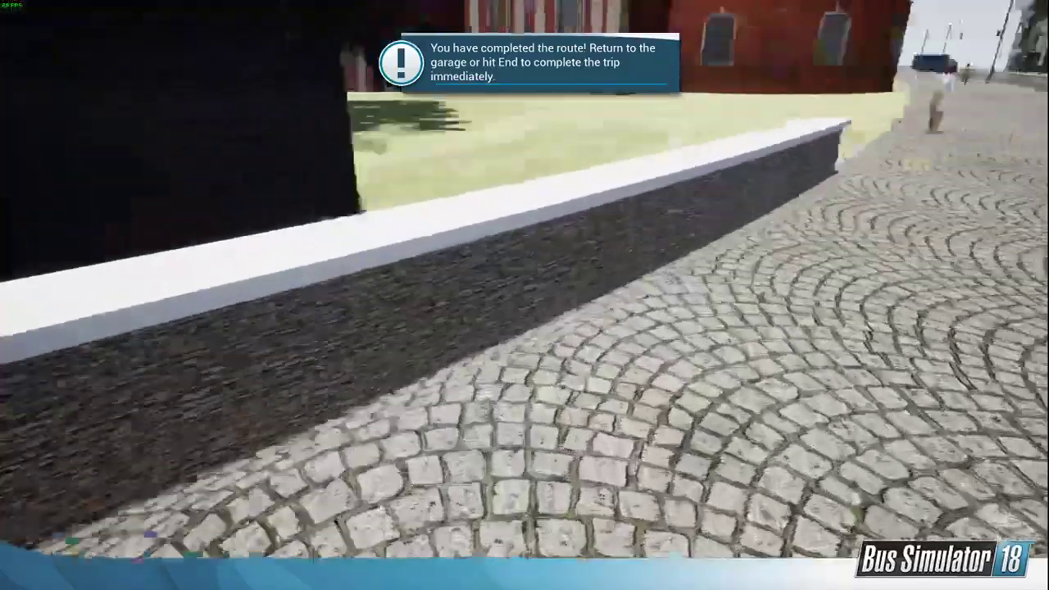
# Step: Walk back along the low brick wall to view the obelisk and the red church's rounded end from farther away
pyautogui.press('w')
pyautogui.press('space')
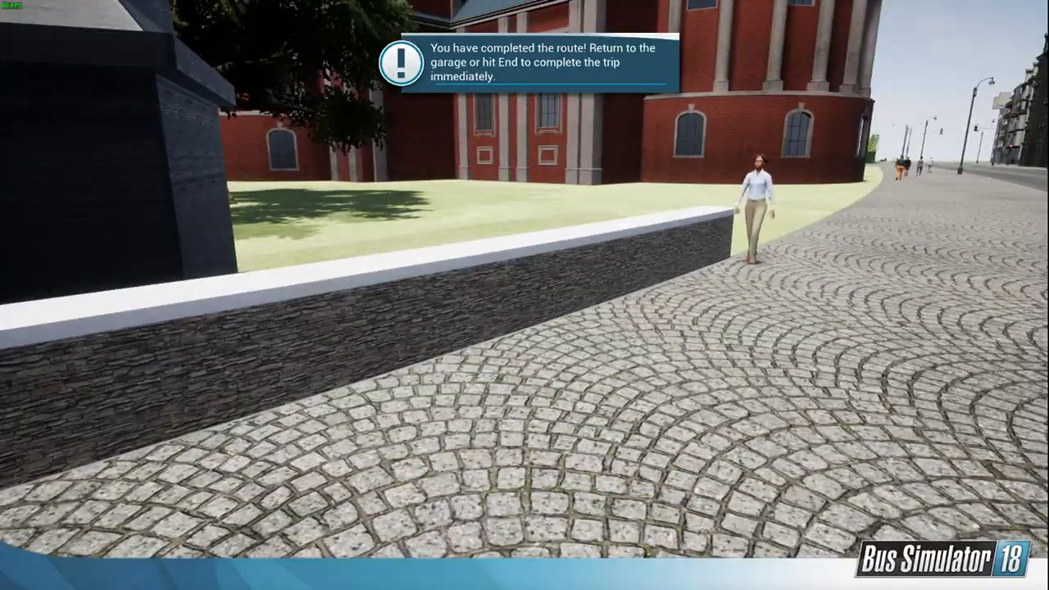
pyautogui.press('s')
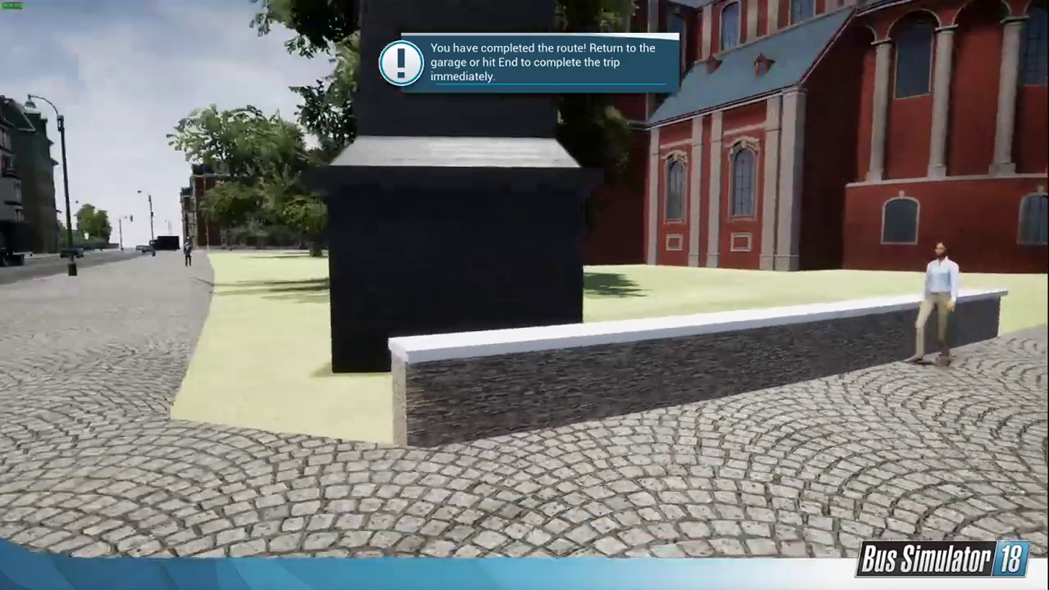
pyautogui.press('s')
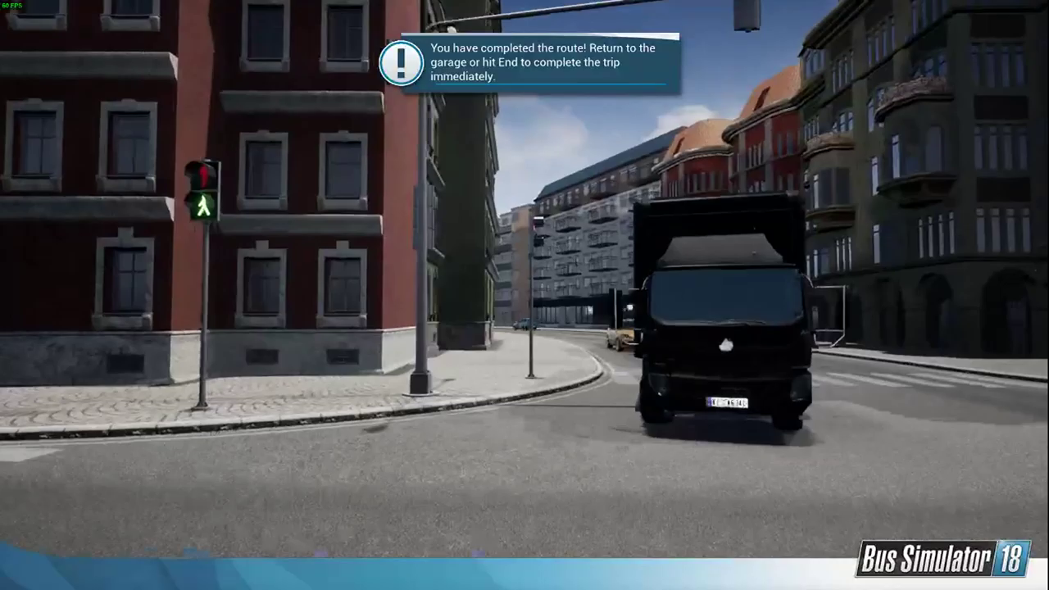
# Step: Cross the intersection and walk along the curved street past the arcade and balcony houses to the yellow and blue apartment blocks
pyautogui.press('w')
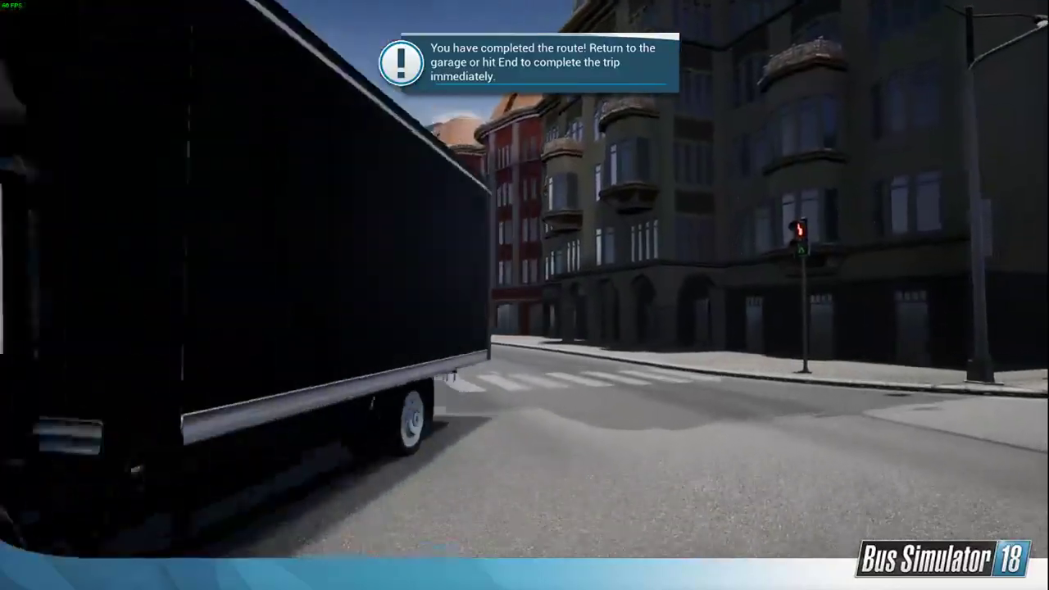
pyautogui.press('w')
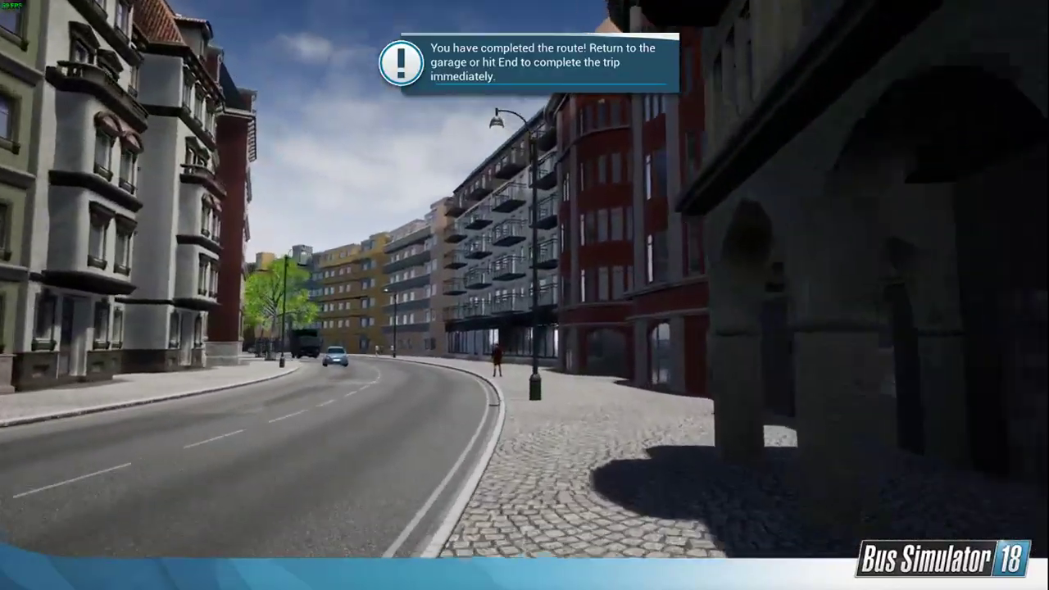
pyautogui.press('w')
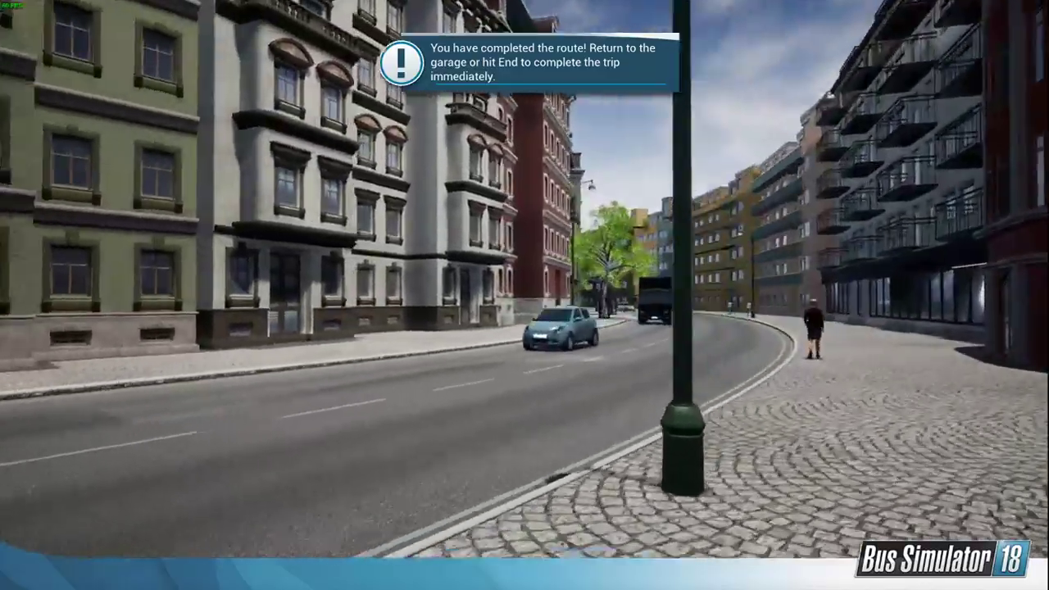
pyautogui.press('w')
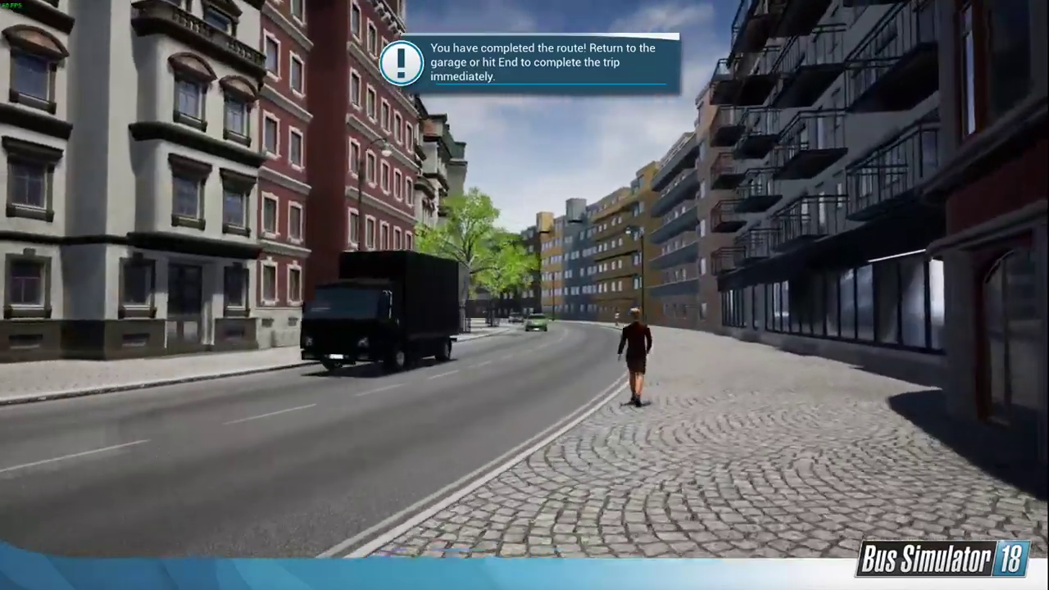
pyautogui.press('w')
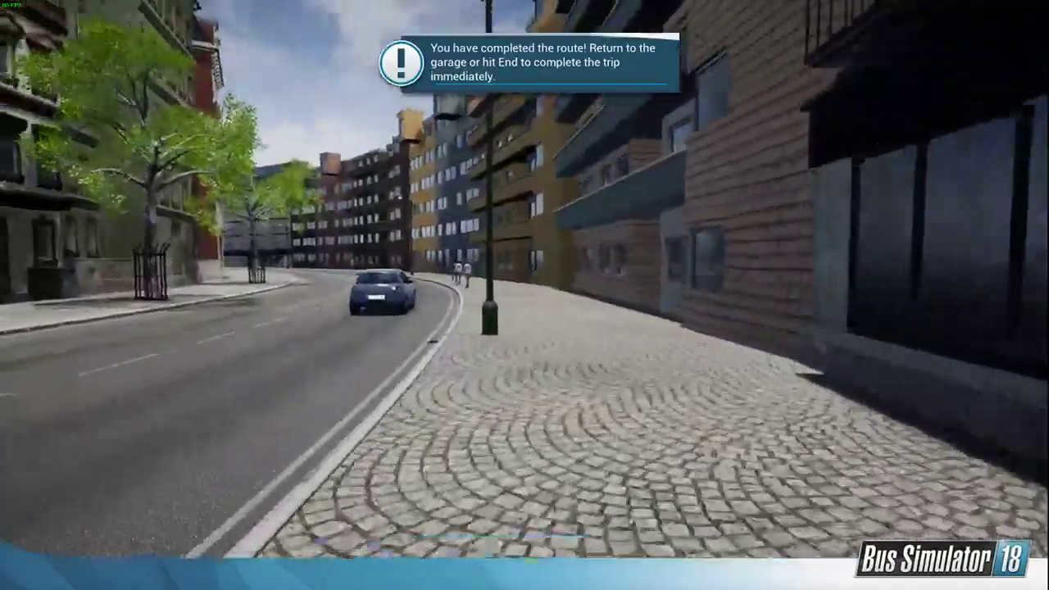
pyautogui.press('w')
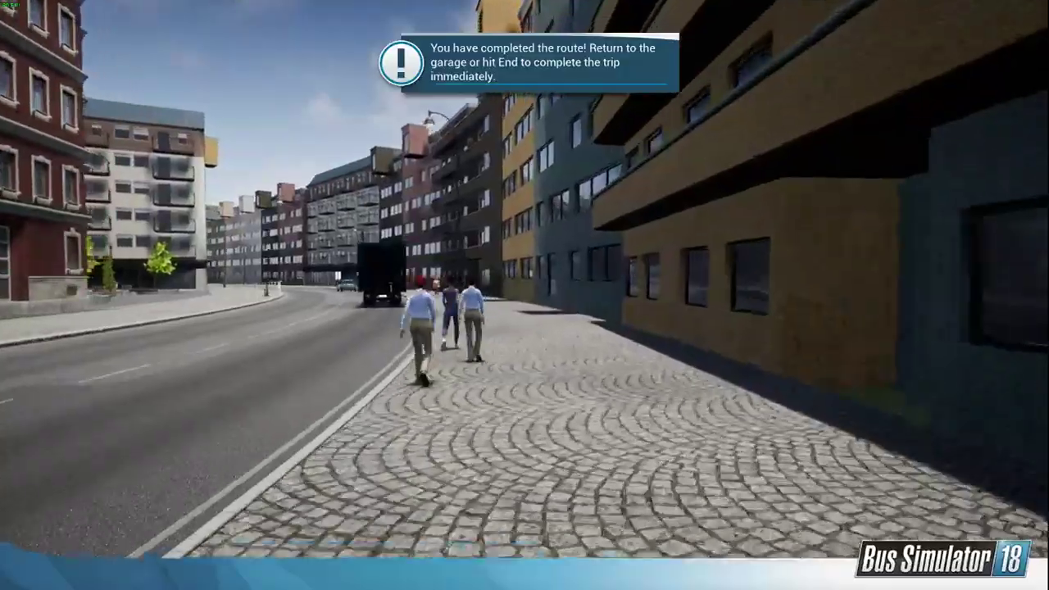
pyautogui.press('w')
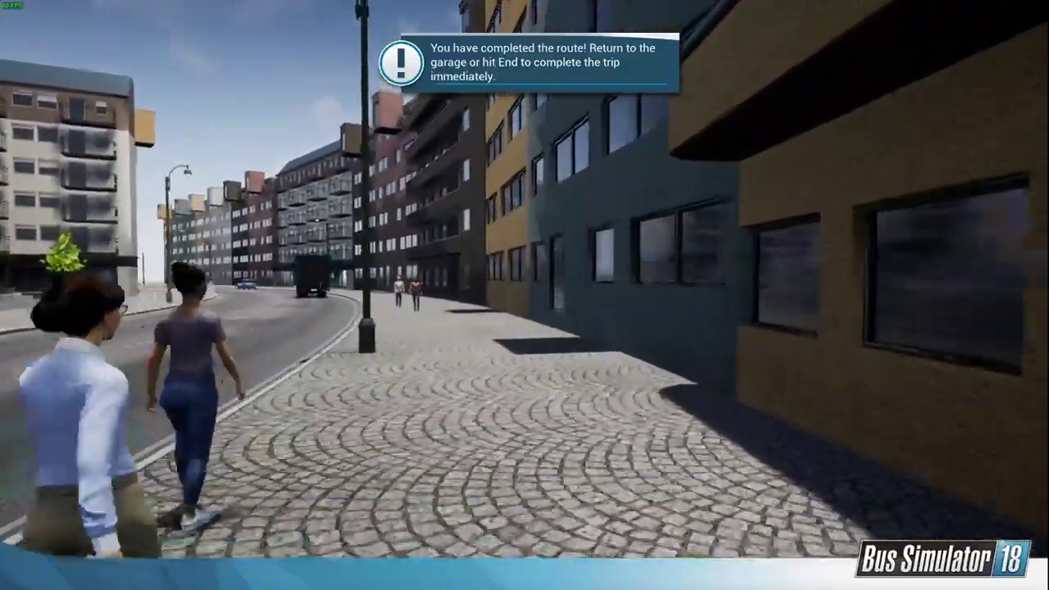
# Step: Cross the road near the red corner house and examine the fenced courtyard with its playground, benches and planters
pyautogui.press('w')
pyautogui.press('d')
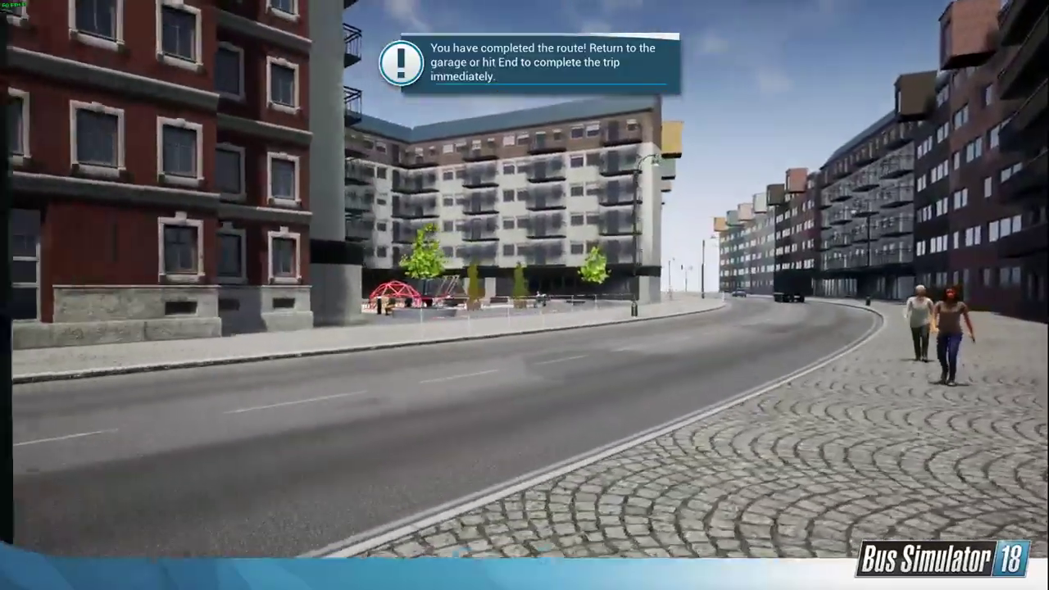
pyautogui.press('w')
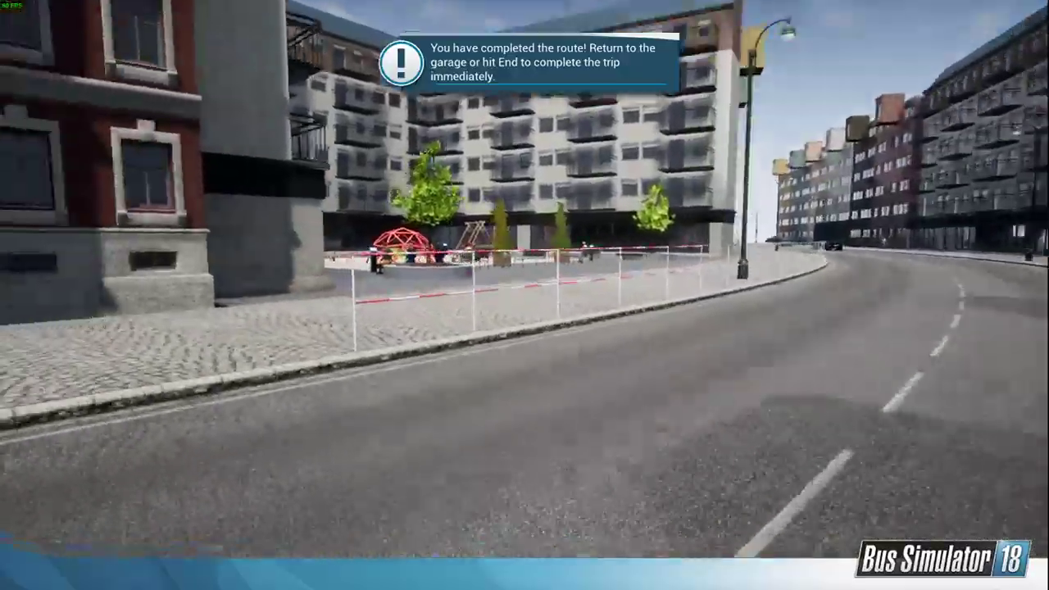
pyautogui.press('w')
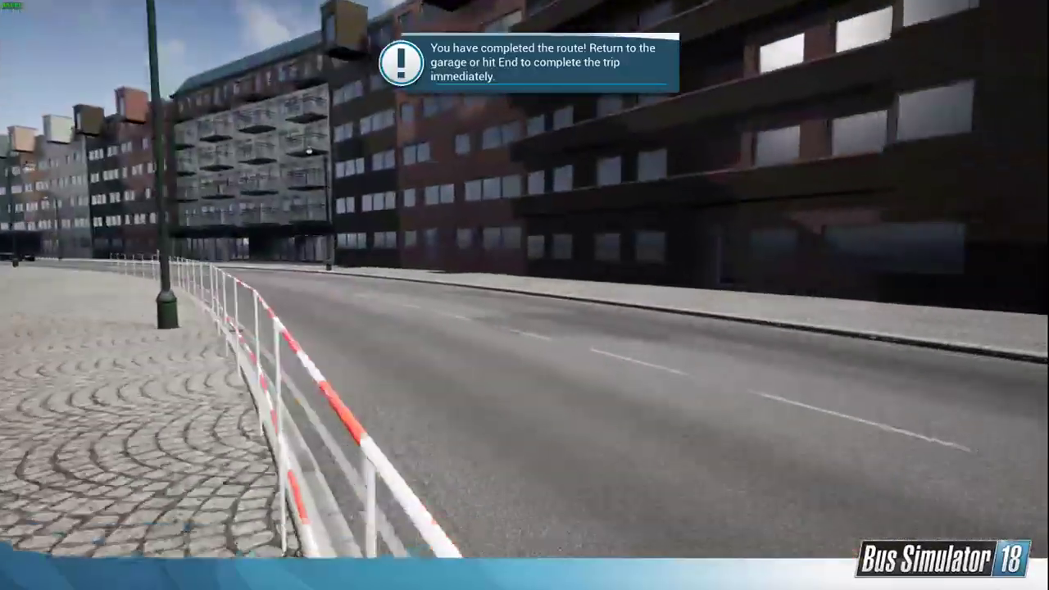
pyautogui.press('w')
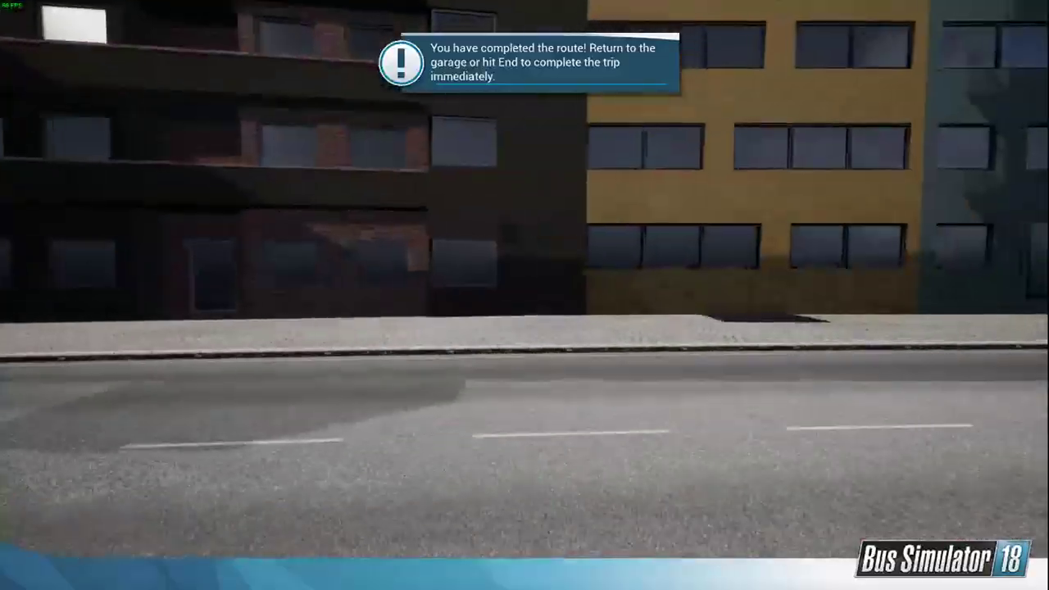
pyautogui.press('w')
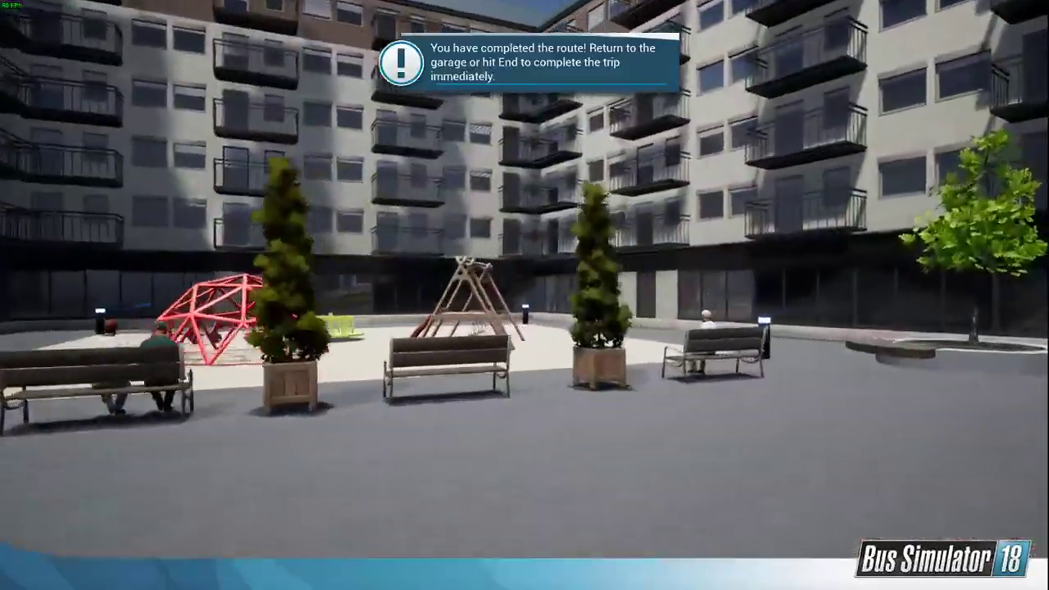
pyautogui.press('w')
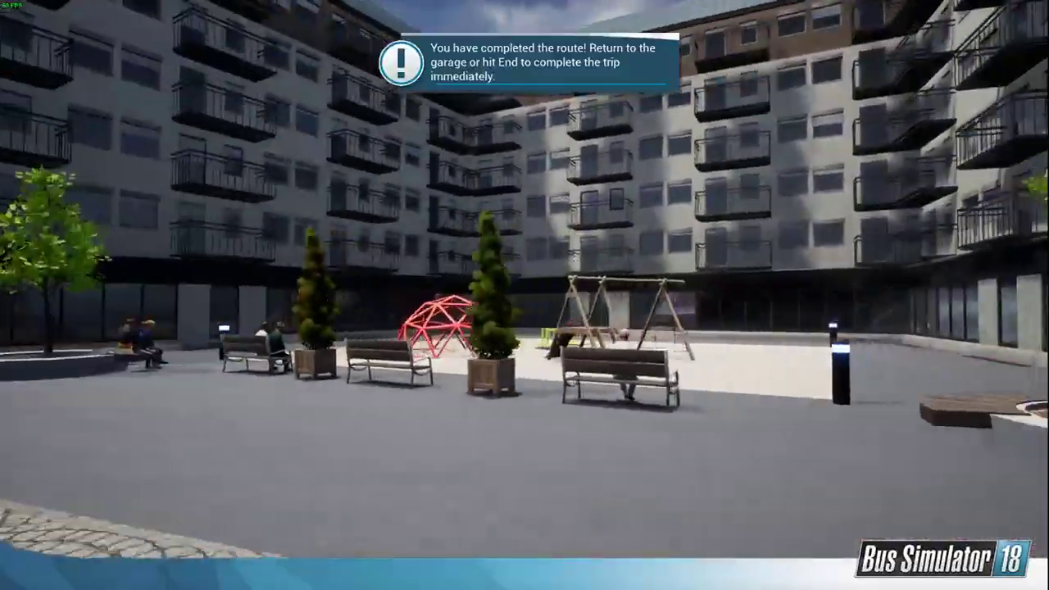
# Step: Examine the rooftop boxes and balconies opposite the courtyard, and walk back along the sidewalk past the yellow and blue blocks
pyautogui.press('s')
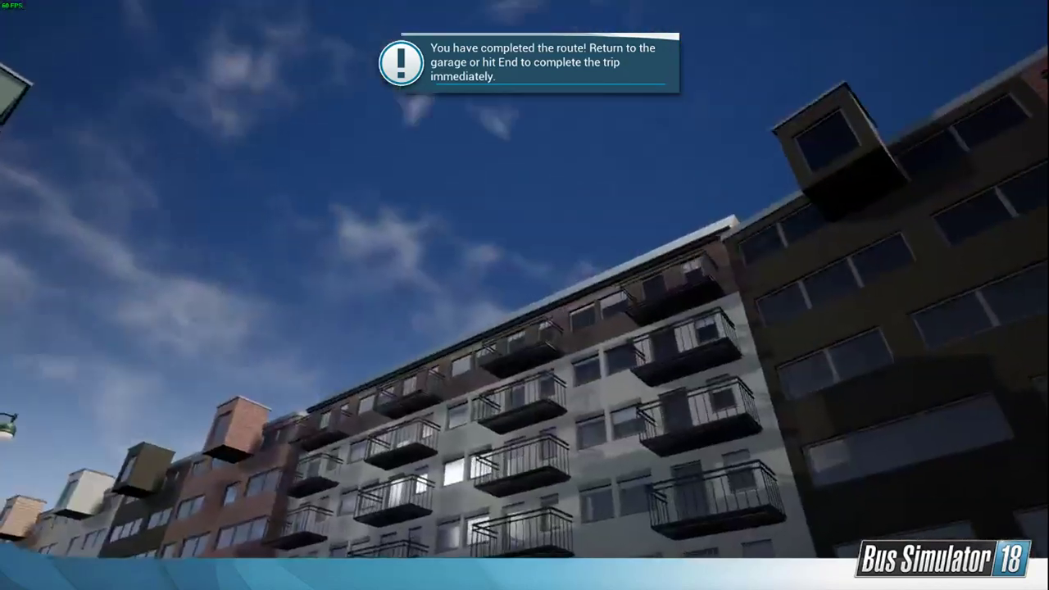
pyautogui.press('w')
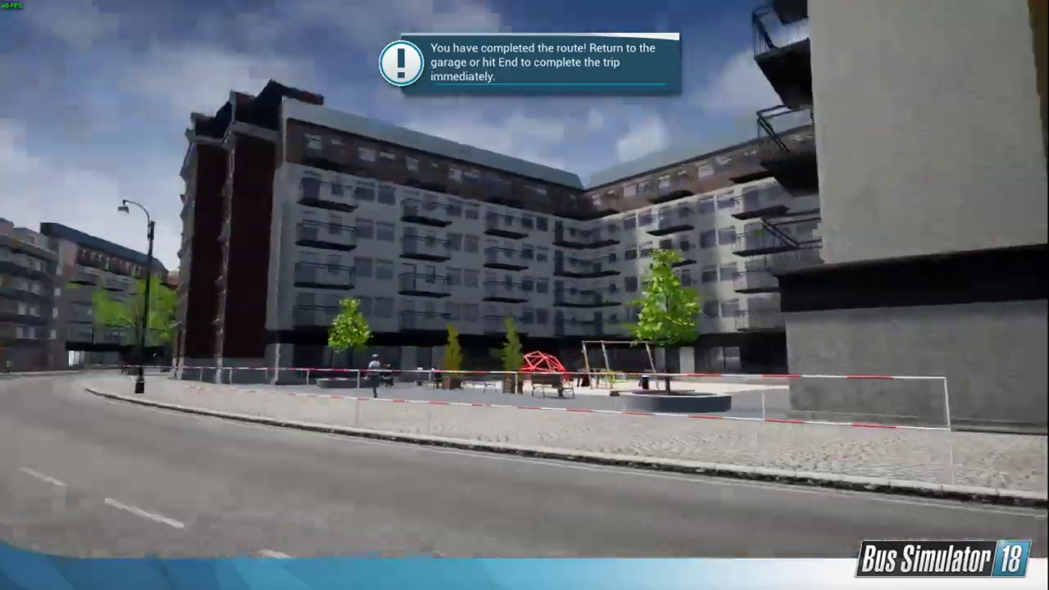
pyautogui.press('w')
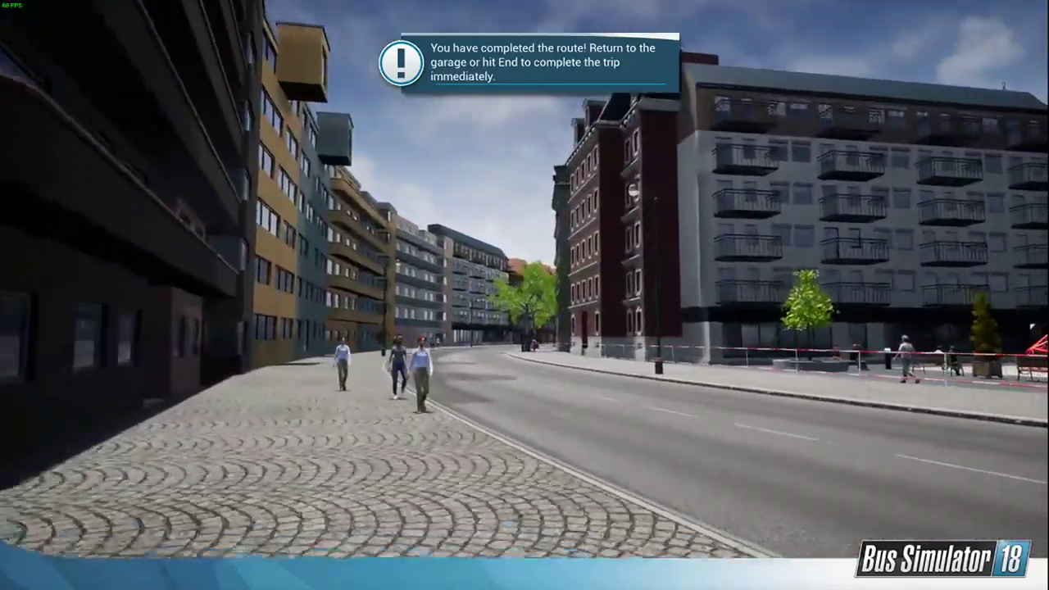
pyautogui.press('w')
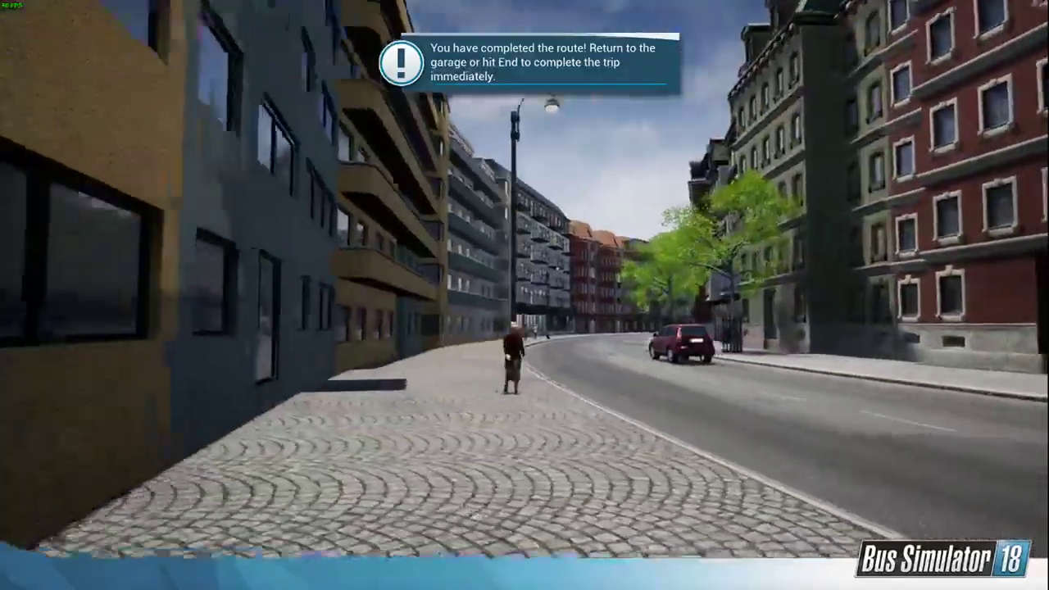
pyautogui.press('w')
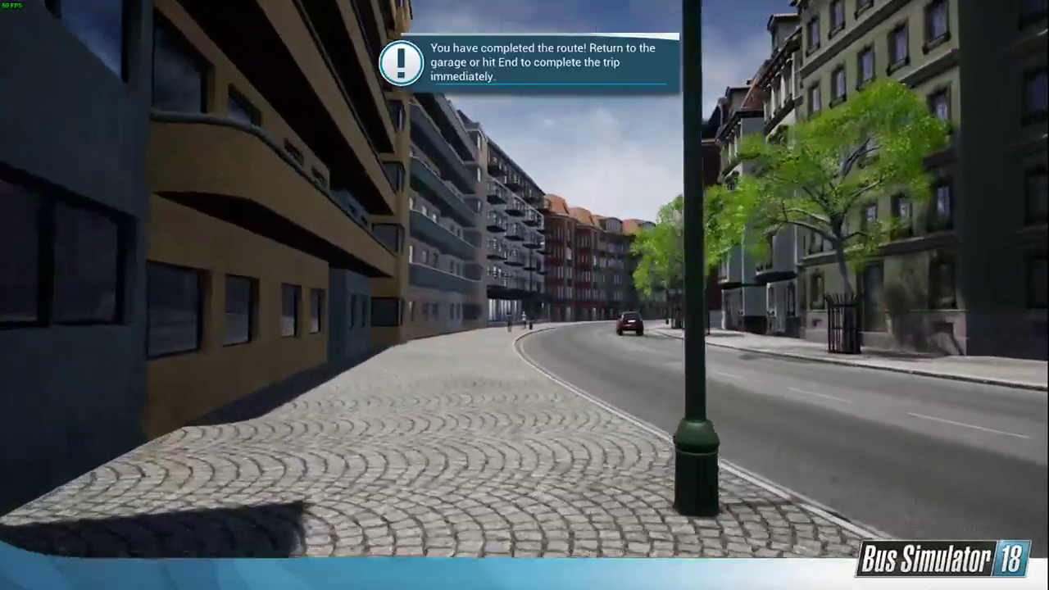
pyautogui.press('w')
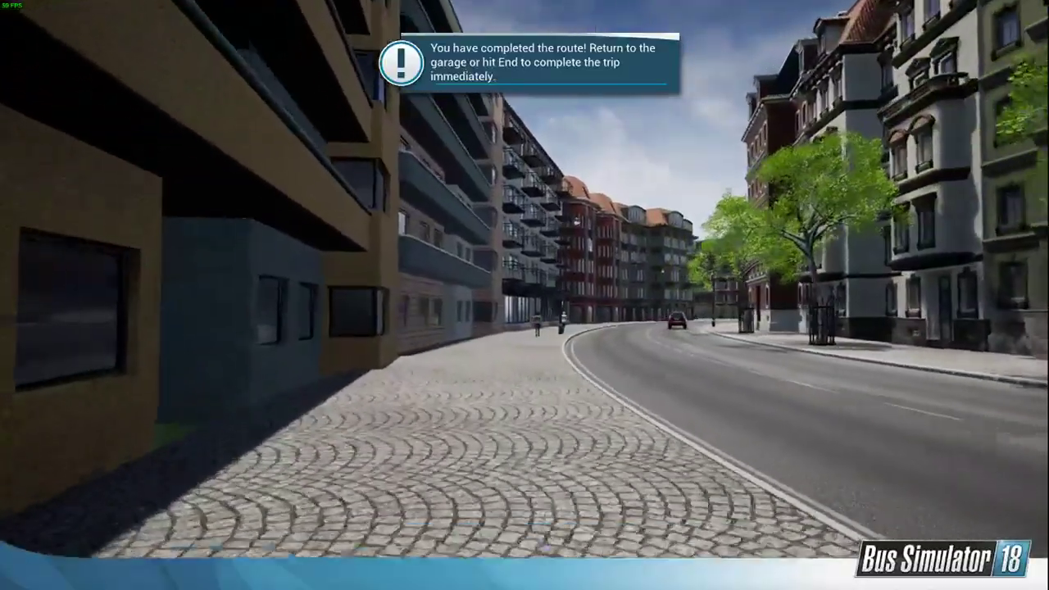
pyautogui.press('w')
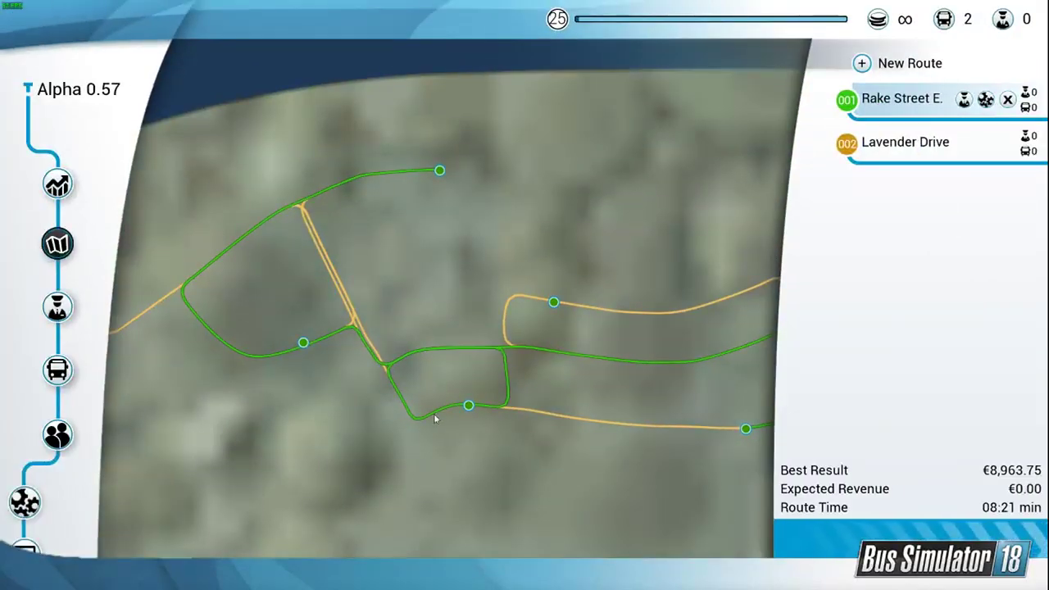
# Step: Examine the road network and bus stops on the route map, from the eastern loop to the western edge and back
pyautogui.moveTo(533, 355); pyautogui.dragTo(345, 368)
pyautogui.moveTo(623, 281); pyautogui.dragTo(468, 333)
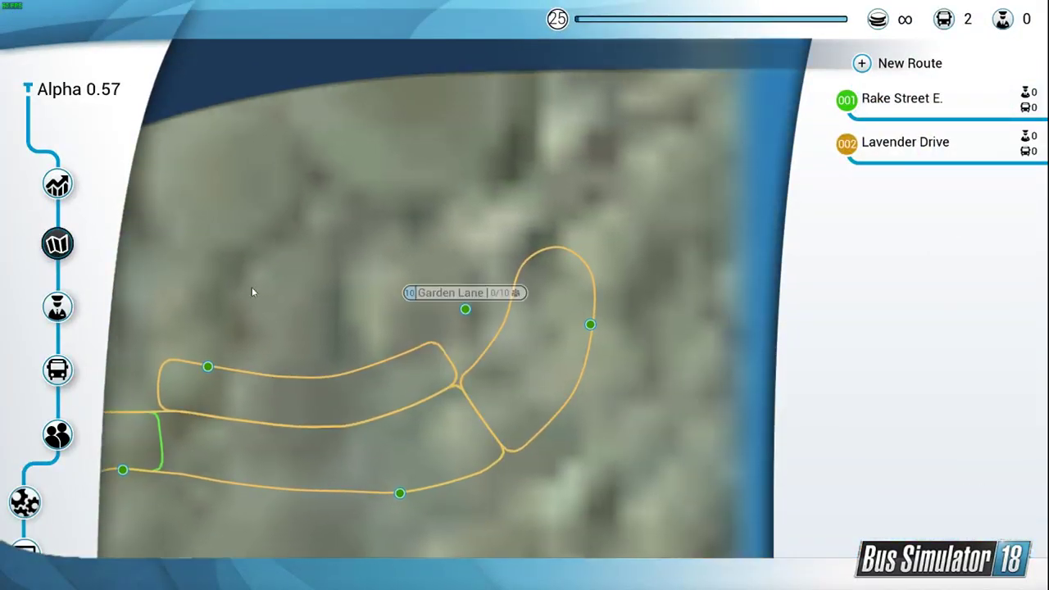
pyautogui.moveTo(252, 292); pyautogui.dragTo(656, 283)
pyautogui.moveTo(585, 283); pyautogui.dragTo(568, 343)
pyautogui.moveTo(415, 286); pyautogui.dragTo(577, 346)
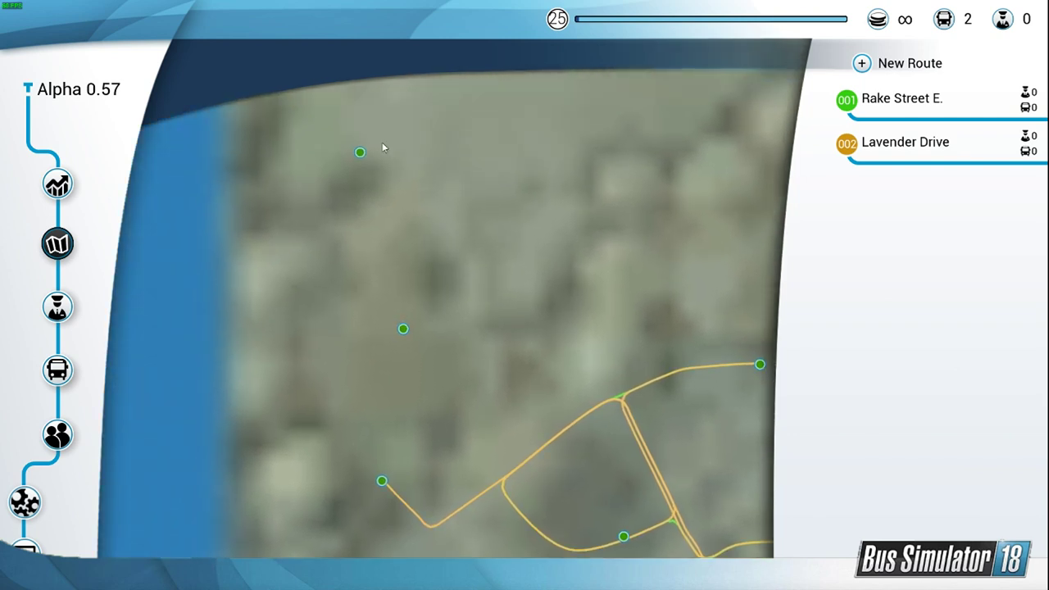
pyautogui.moveTo(414, 327); pyautogui.dragTo(313, 261)
pyautogui.moveTo(541, 418); pyautogui.dragTo(368, 305)
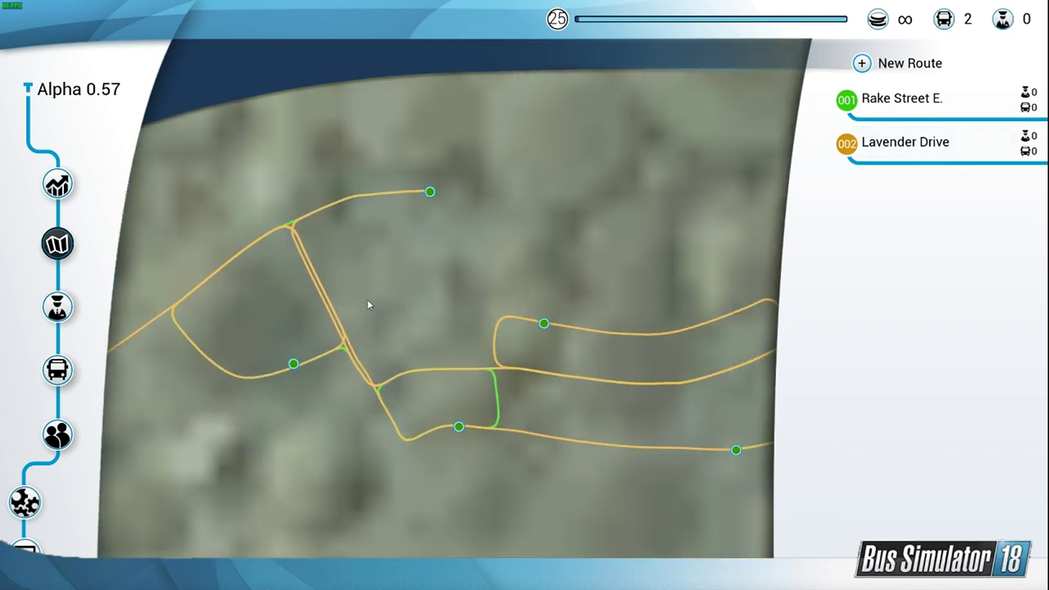
pyautogui.moveTo(773, 405); pyautogui.dragTo(526, 349)
pyautogui.moveTo(613, 271); pyautogui.dragTo(515, 416)
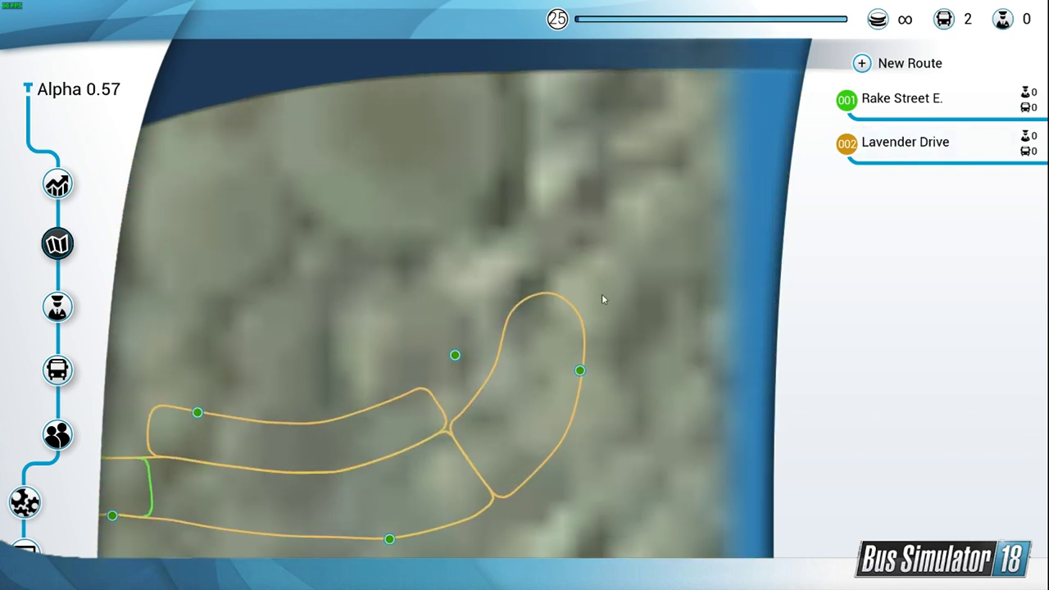
# Step: Quit Bus Simulator 18 and return to the desktop
pyautogui.press('Escape')
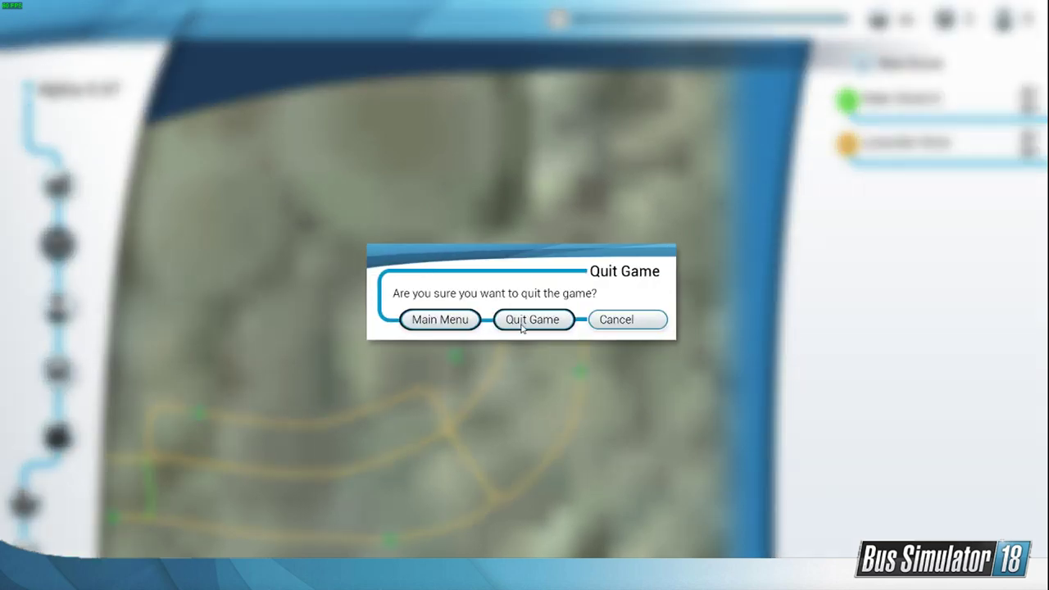
pyautogui.press('Escape')
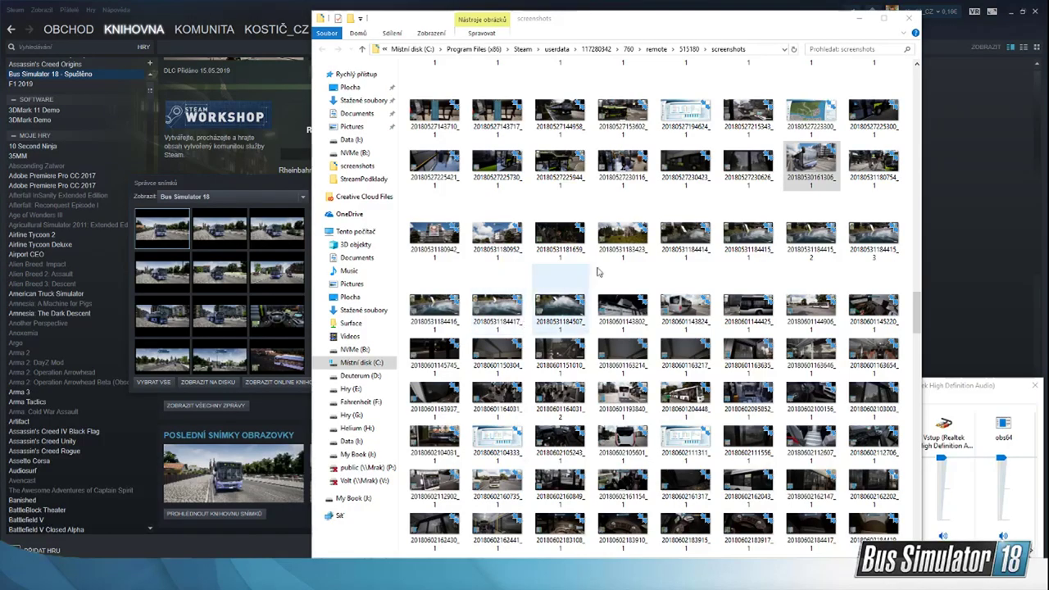